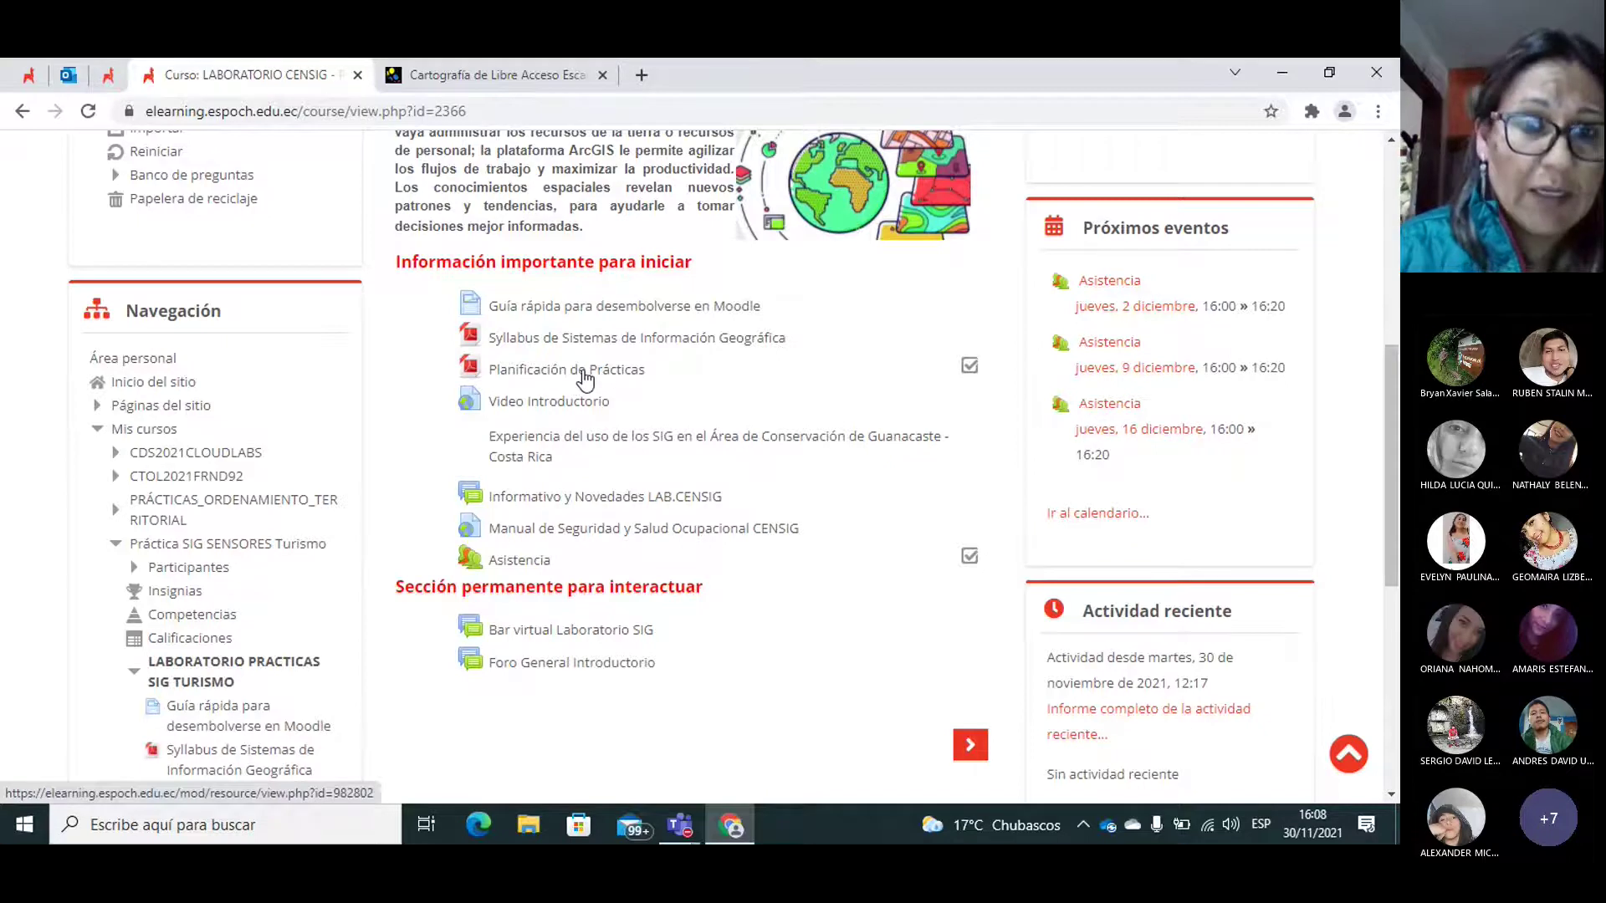
Step: Open the Planificación de Prácticas PDF, decline Acrobat as default viewer, and zoom to 110%
left_click(583, 372)
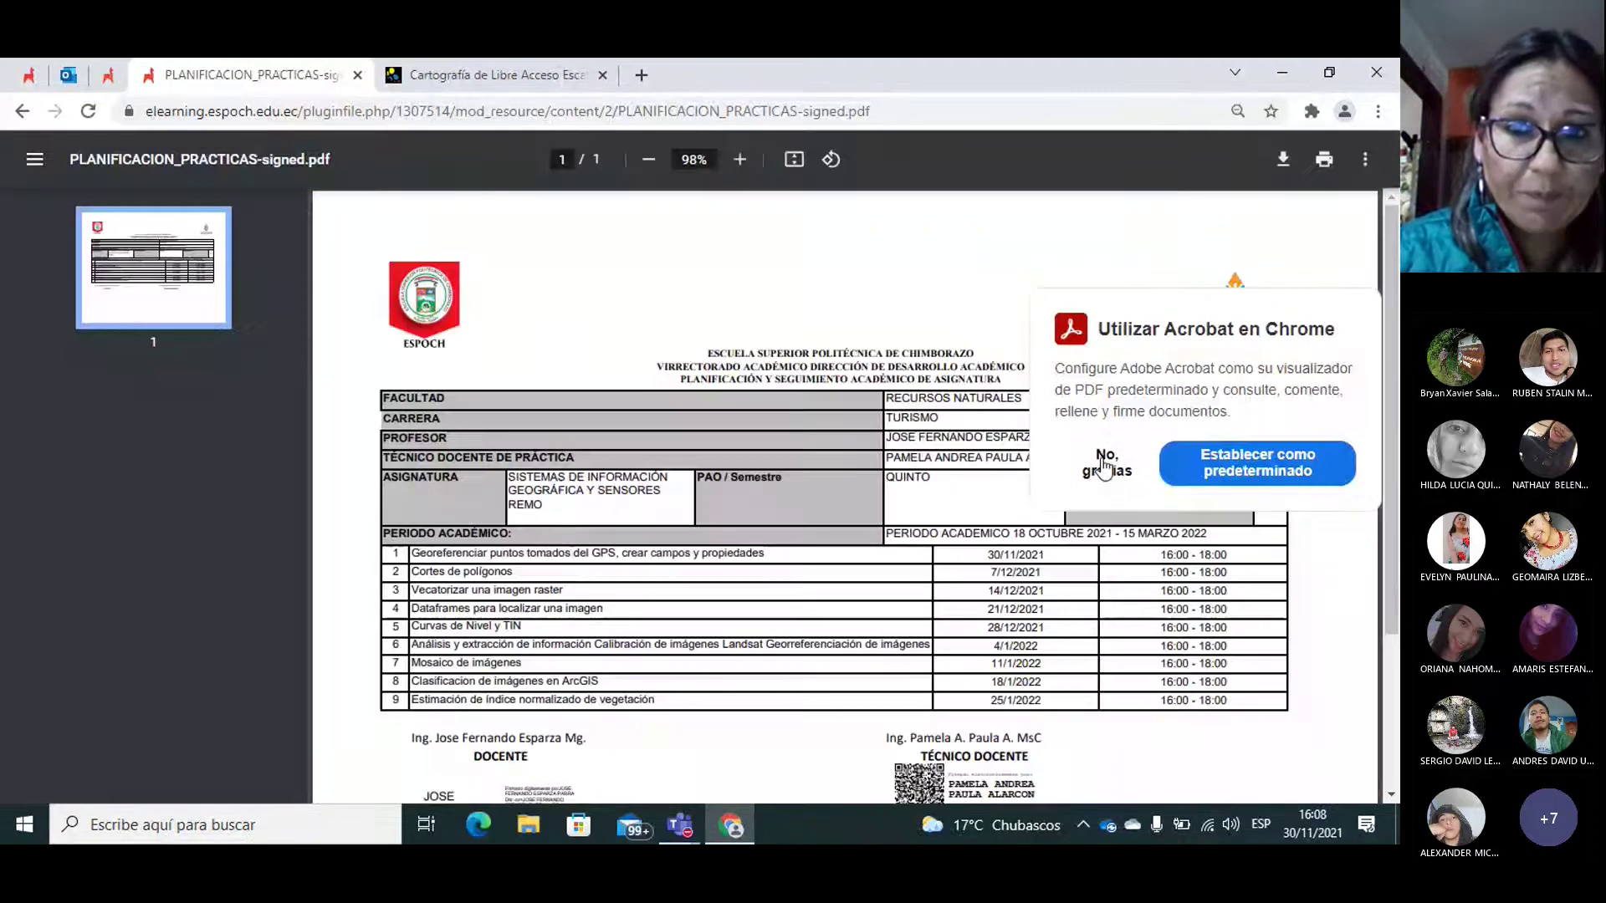
left_click(1104, 465)
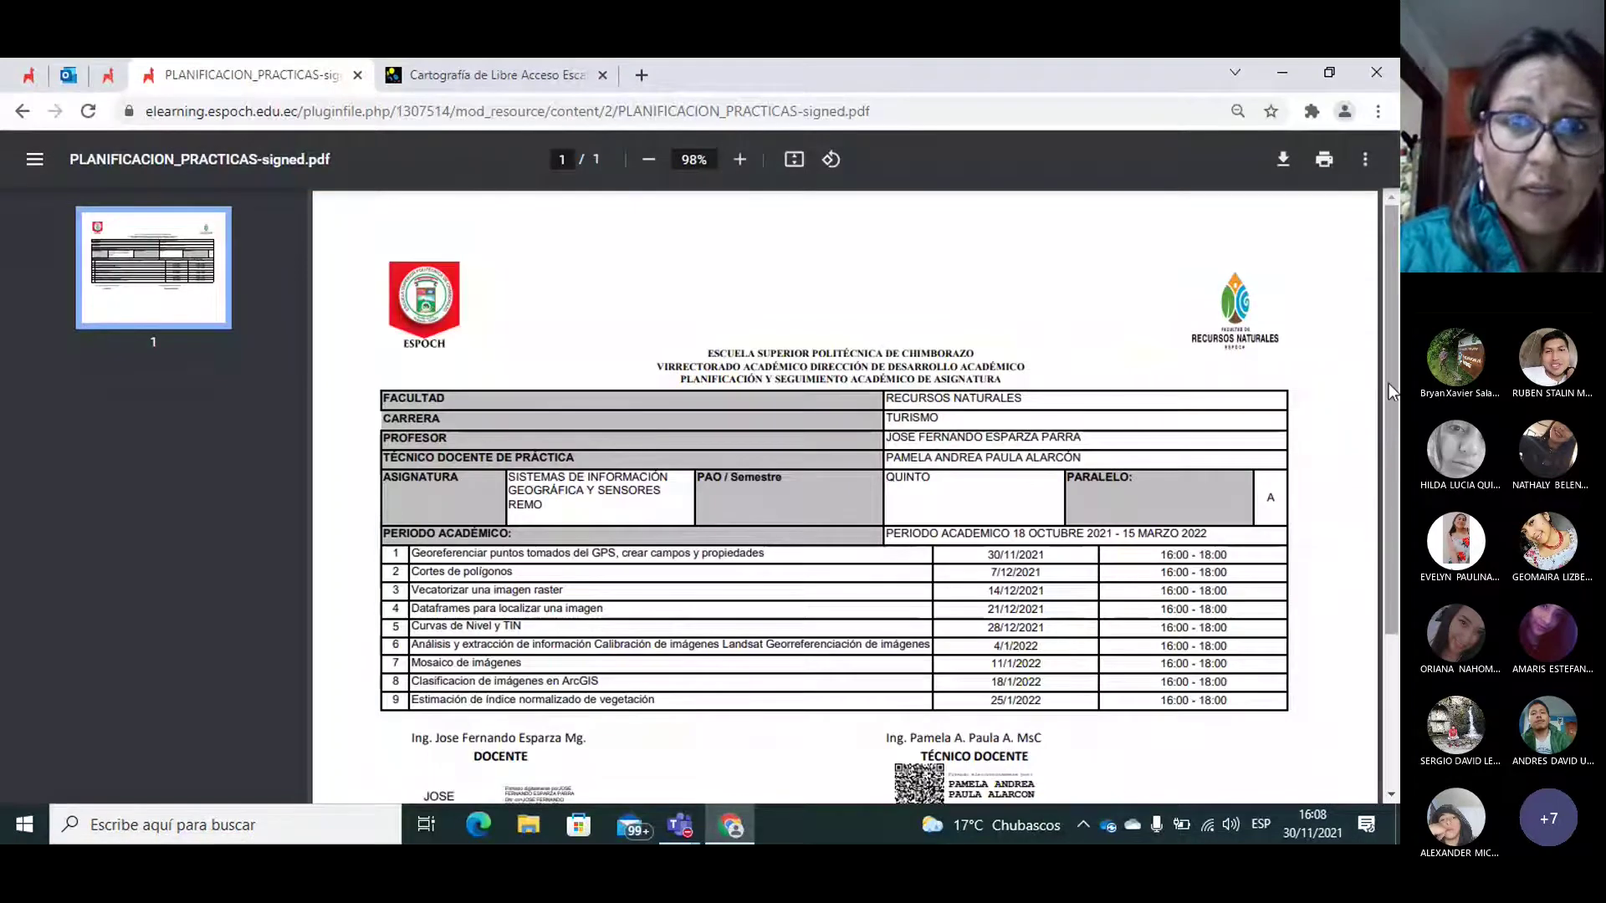
left_click(738, 161)
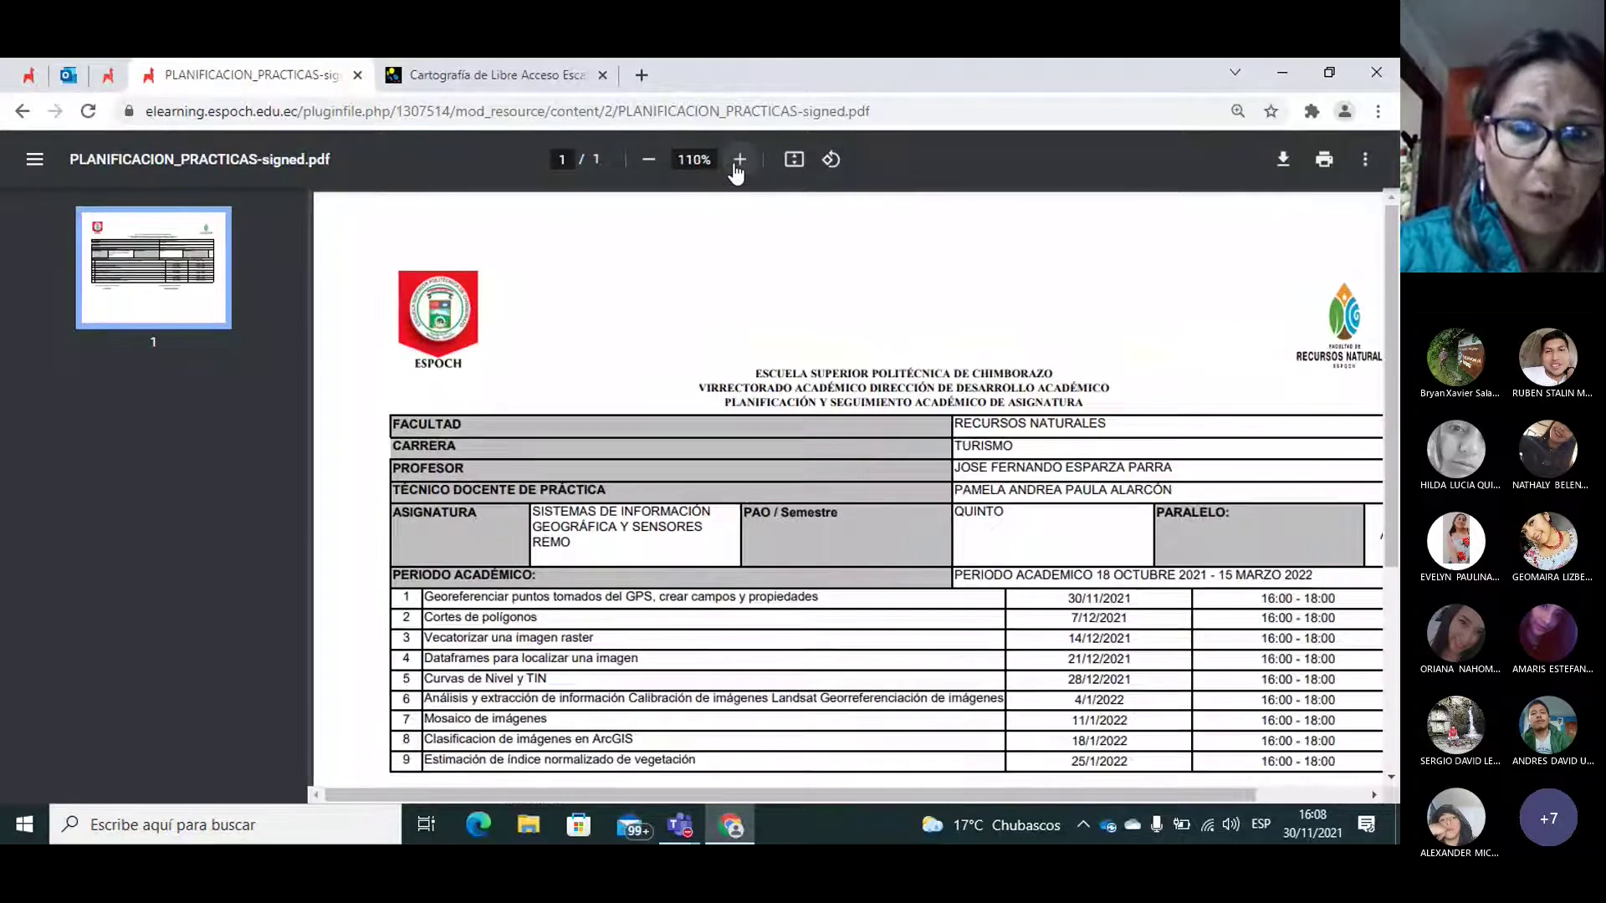
scroll(1392, 362, "down", 2)
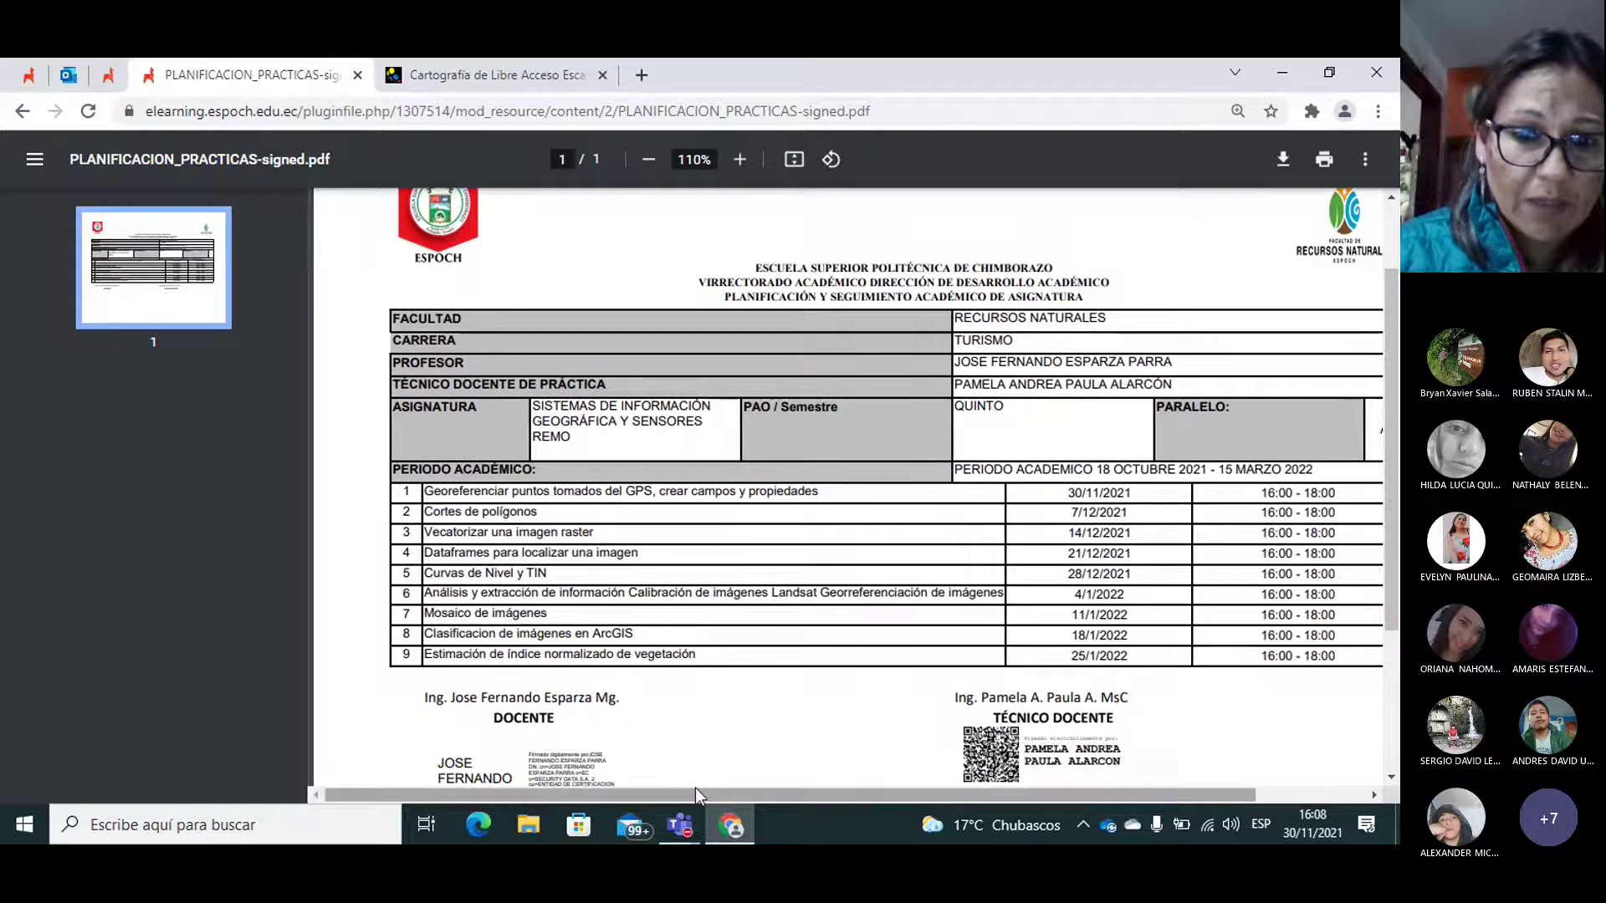
left_click_drag(695, 791, 731, 801)
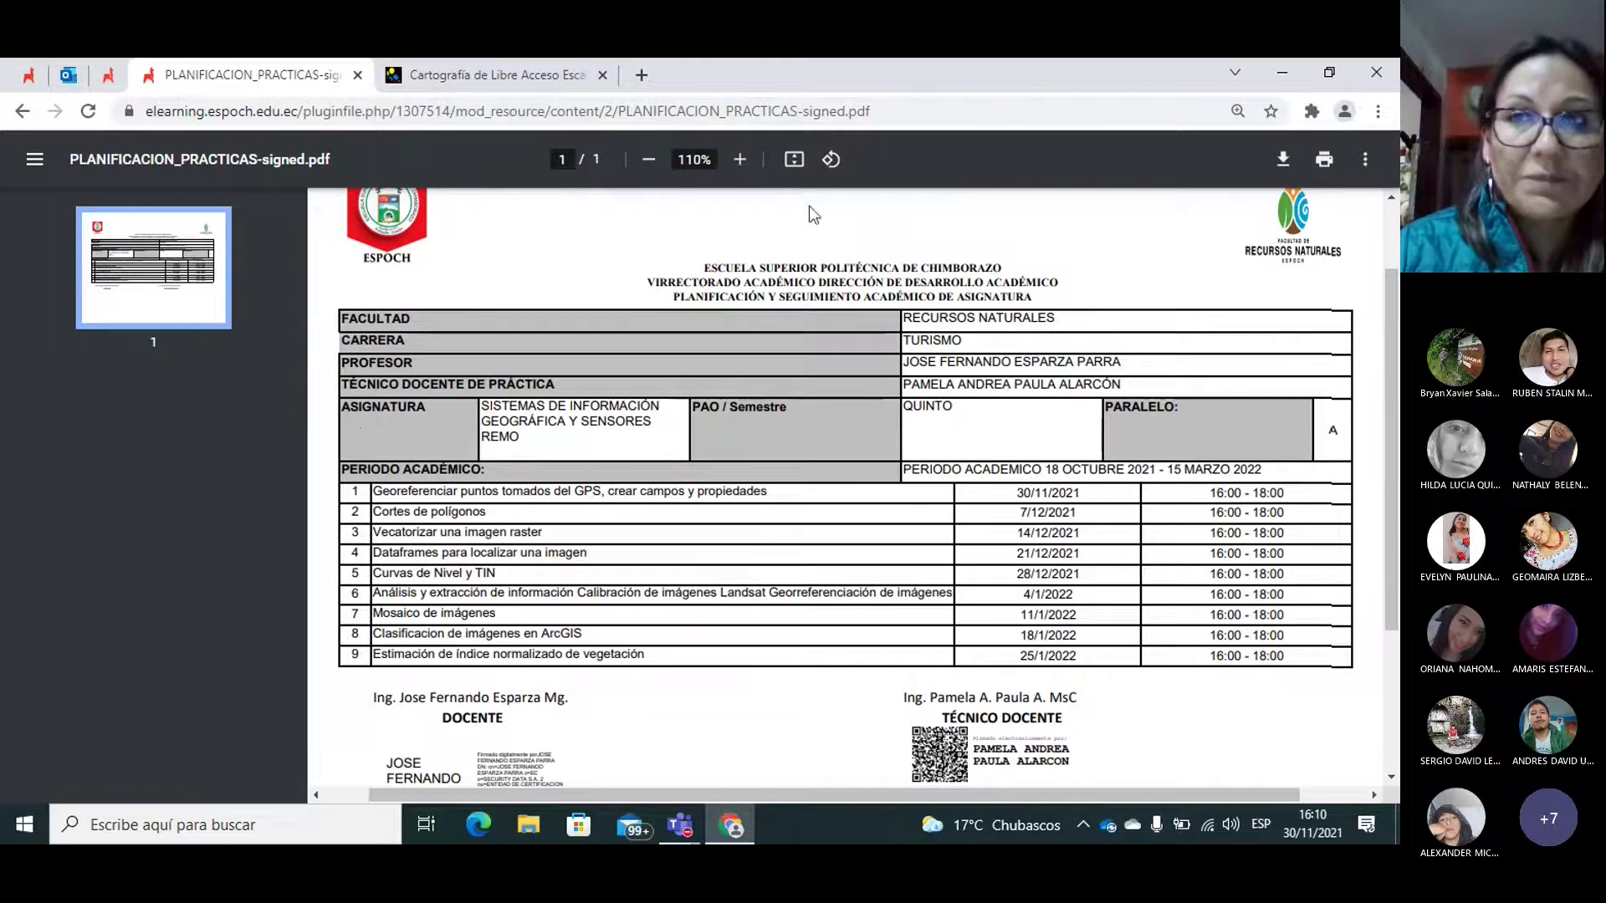
Step: Go back from the schedule PDF to the LABORATORIO CENSIG course page with Alt+Left
key("alt+Left")
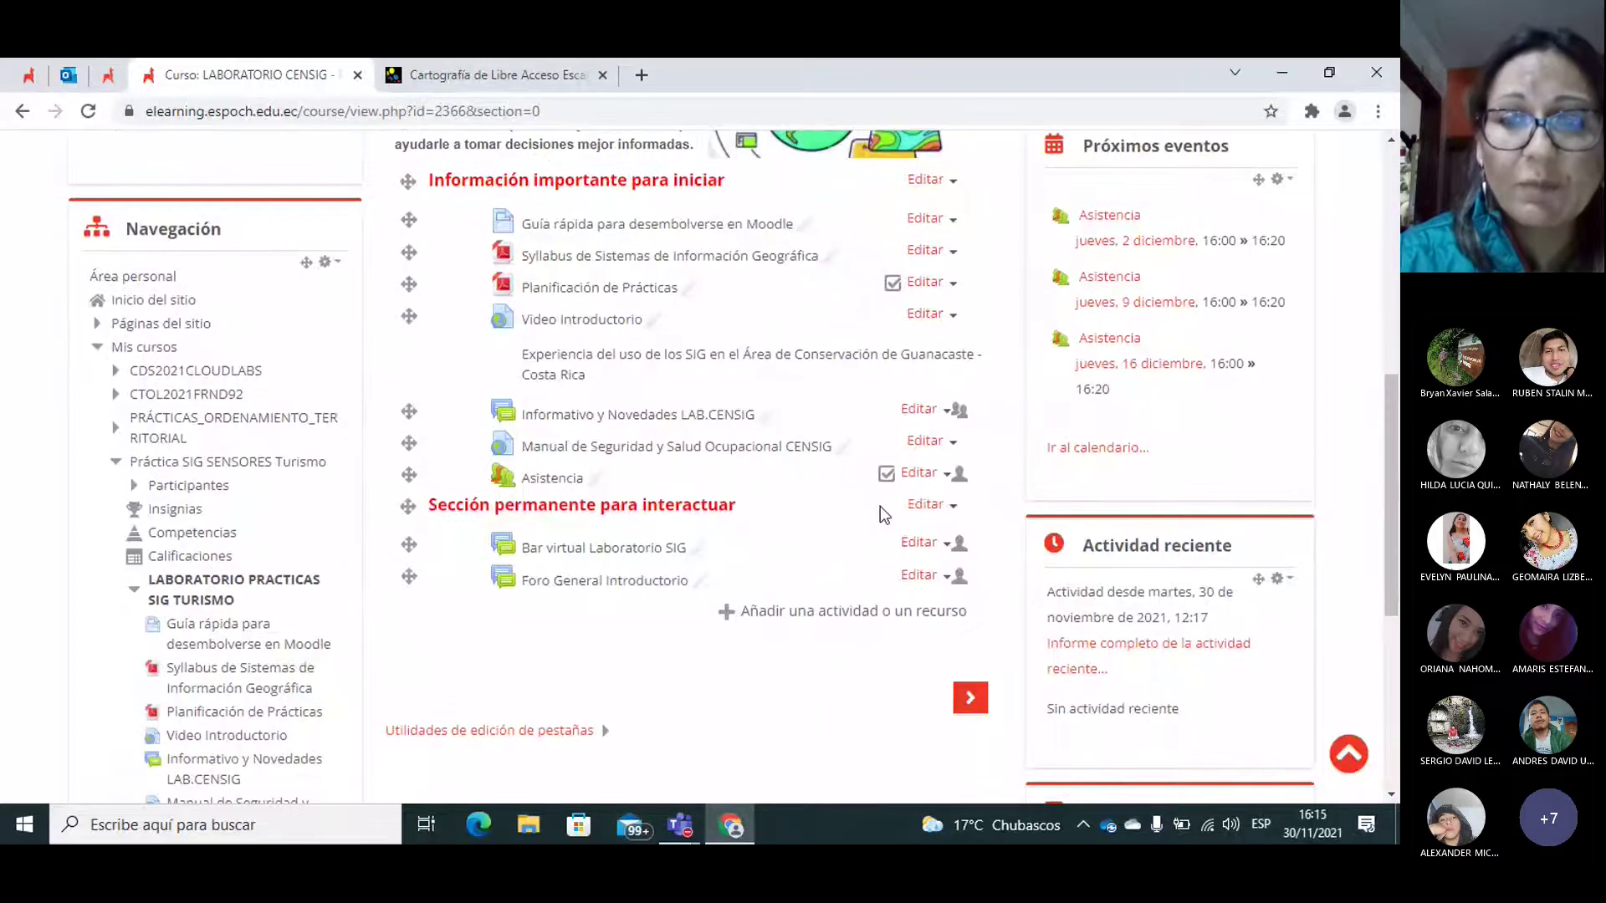
Step: Advance to the Cap I GPS section and open the GPS.pdf resource
left_click(970, 699)
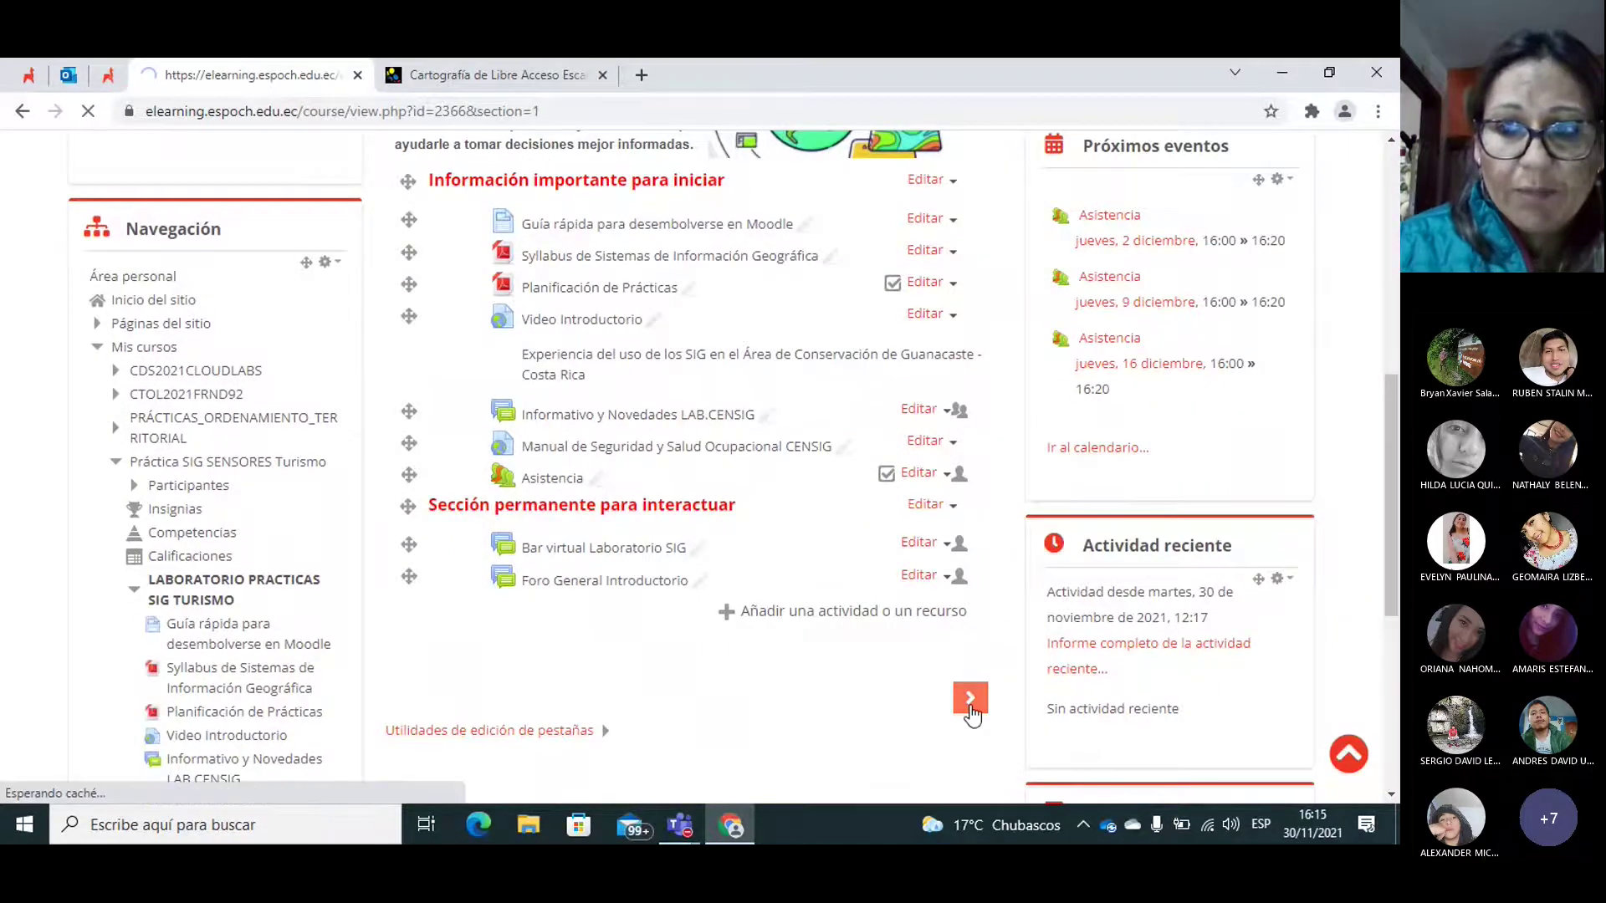
left_click_drag(1399, 224, 1391, 334)
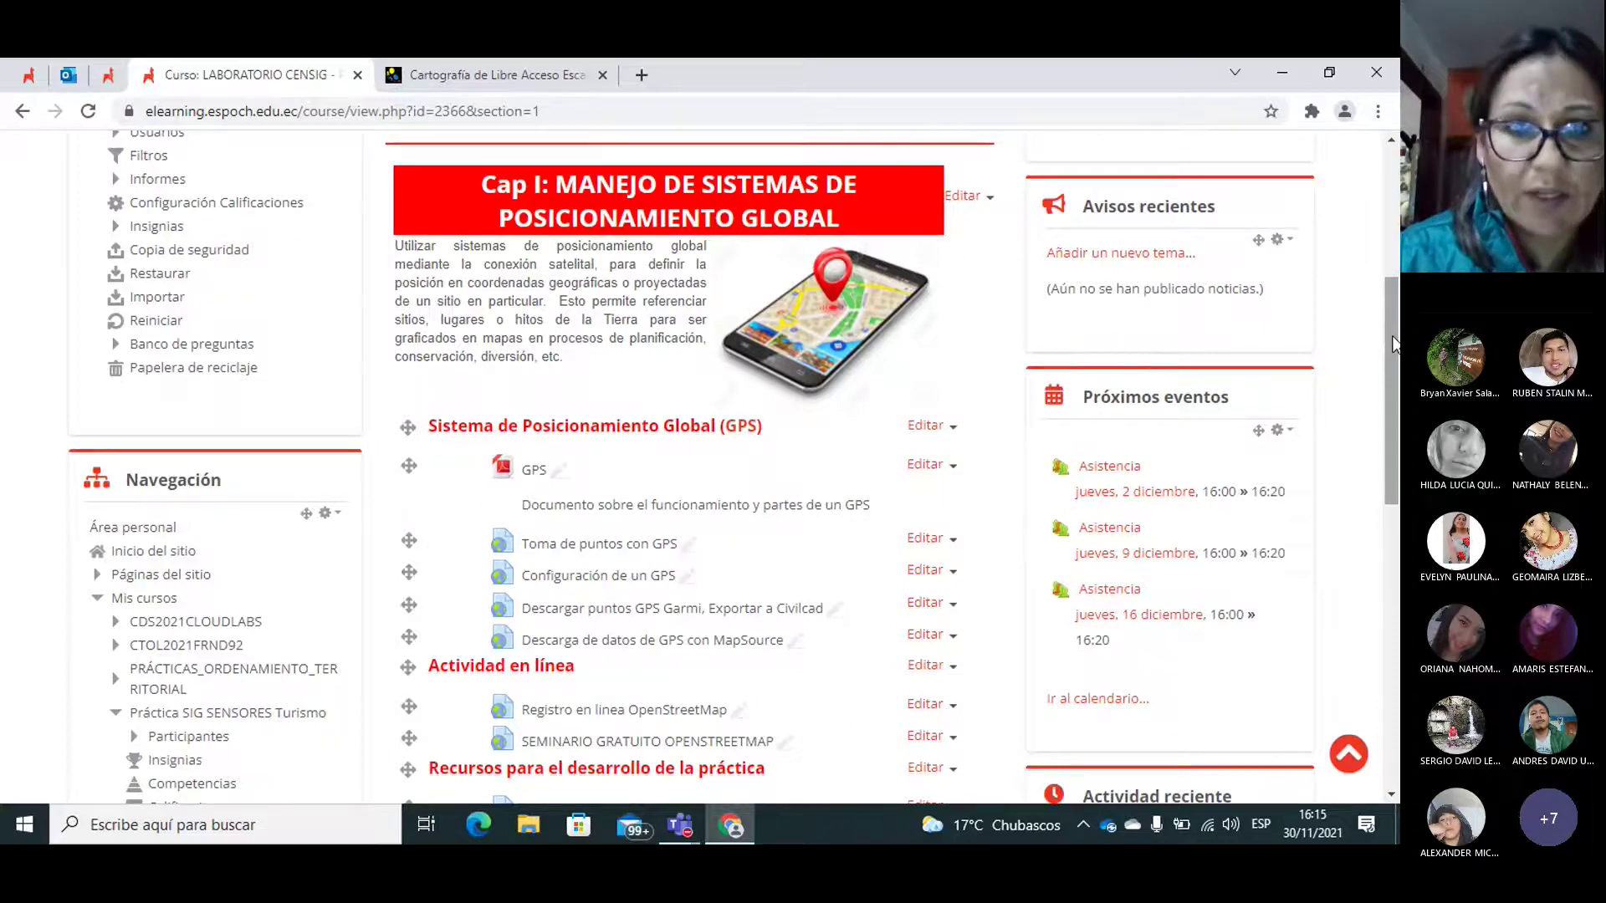
left_click_drag(1393, 343, 1396, 386)
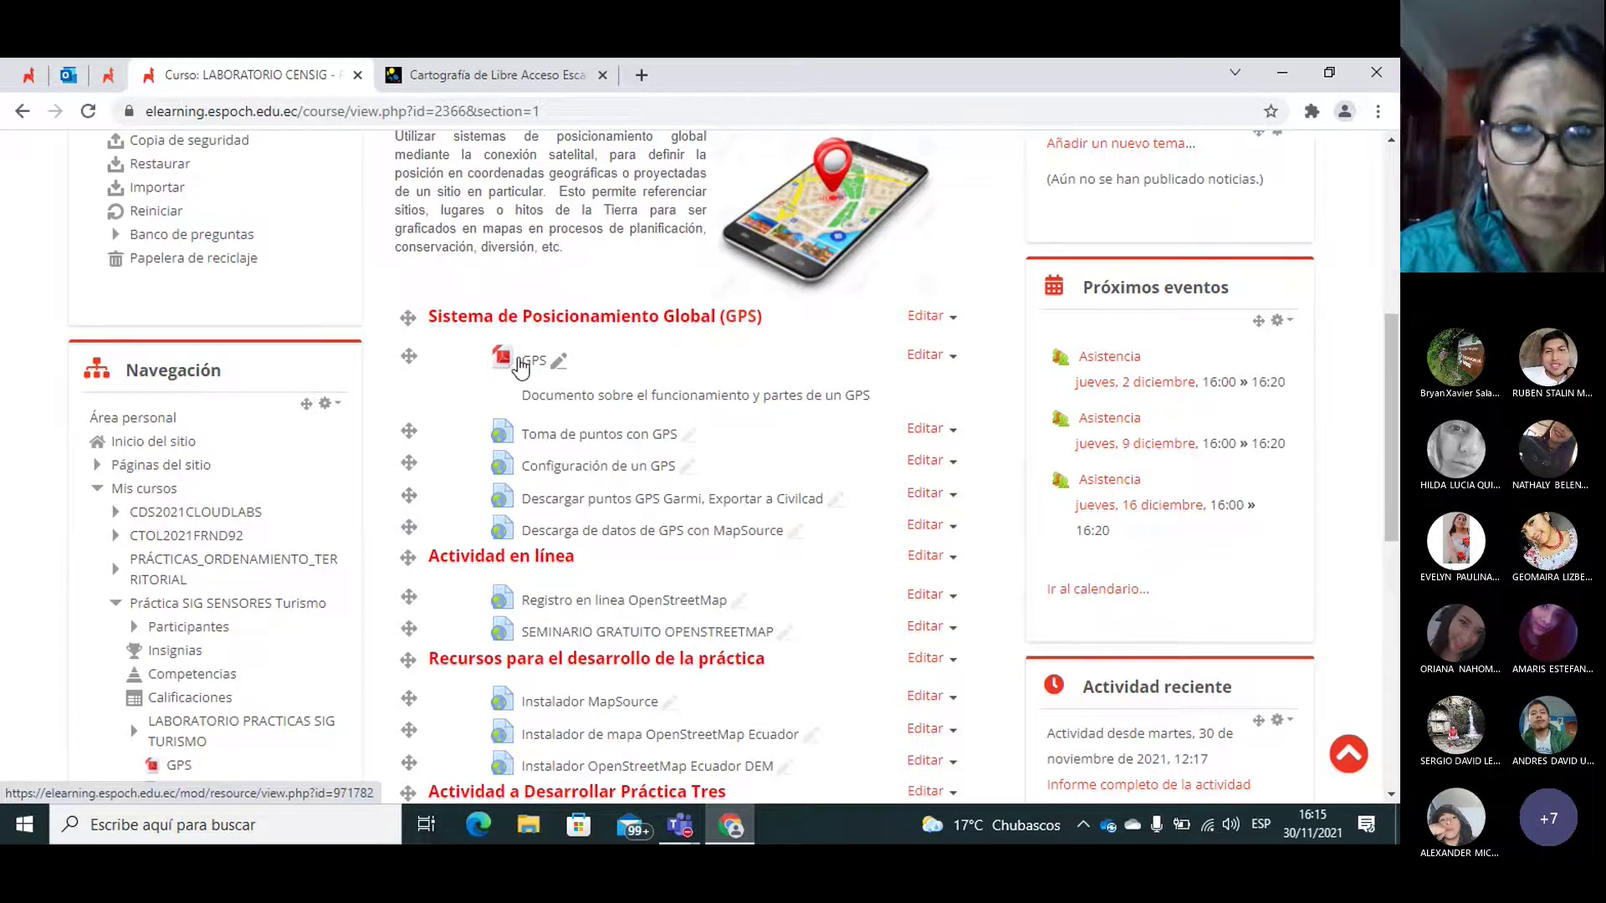
left_click(520, 363)
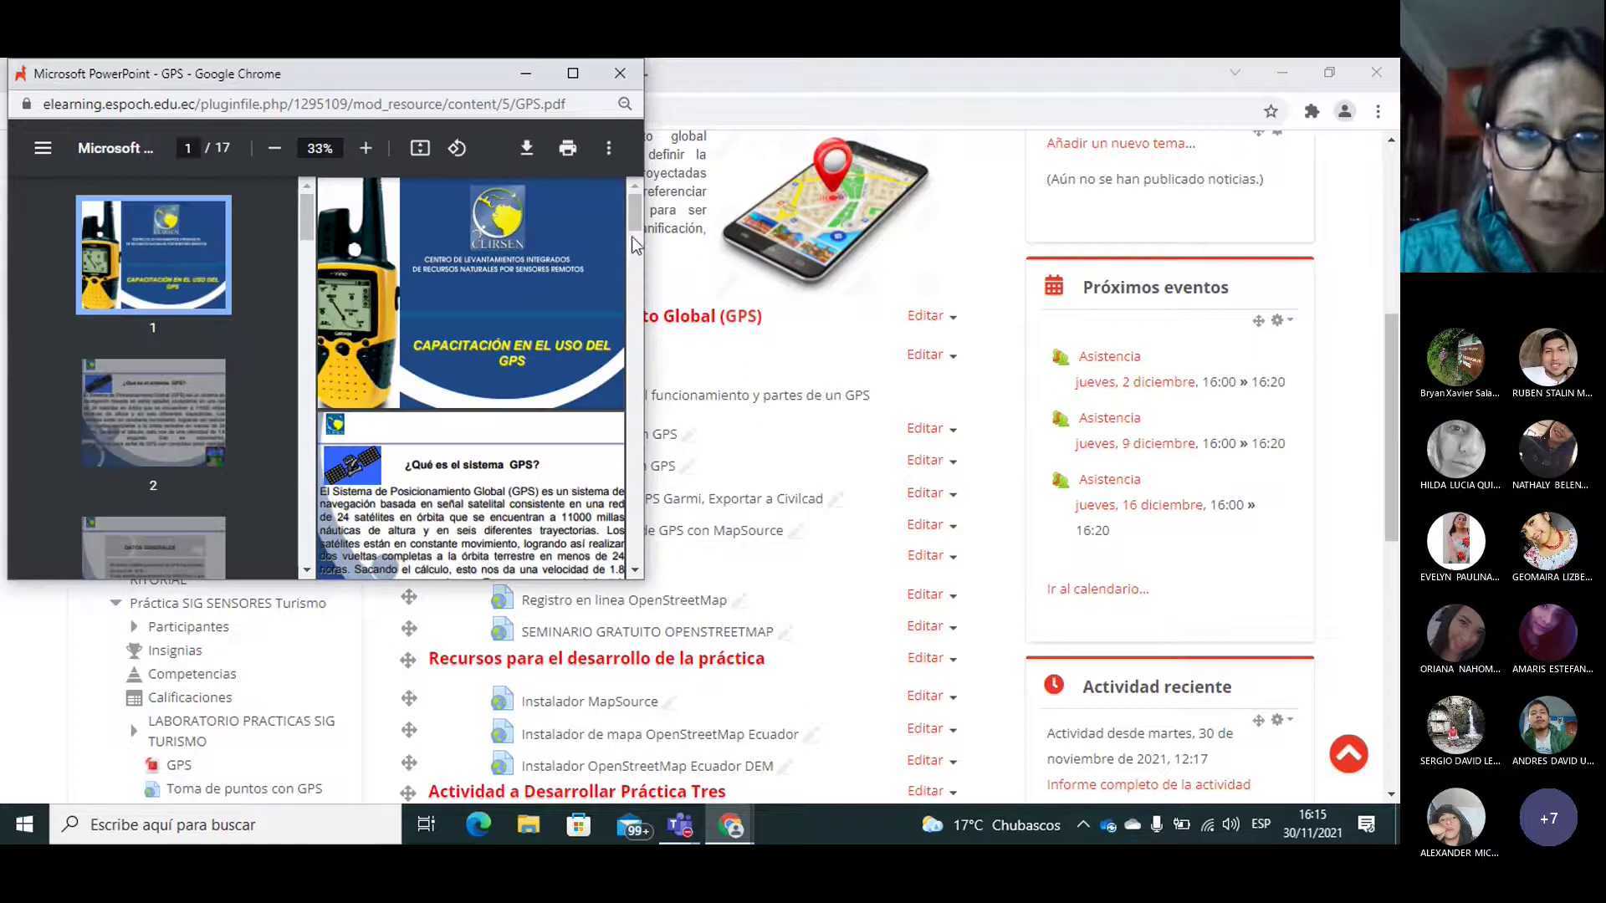
Step: Browse through the 17-page GPS.pdf and close its popup window
scroll(635, 226, "down", 1)
left_click_drag(640, 237, 625, 437)
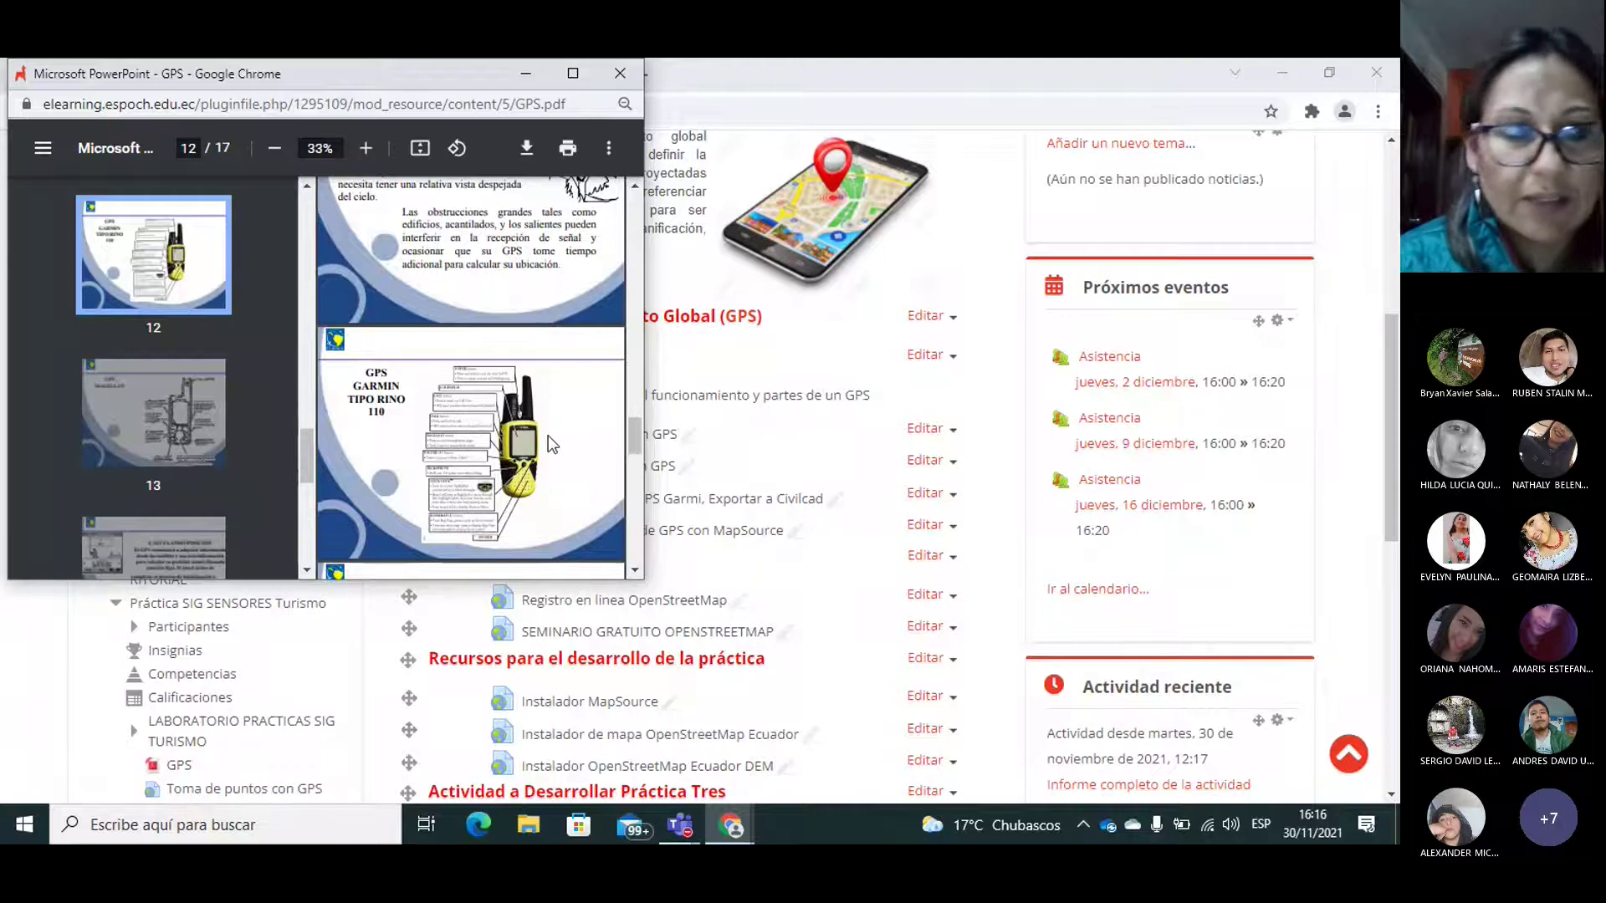
left_click(626, 80)
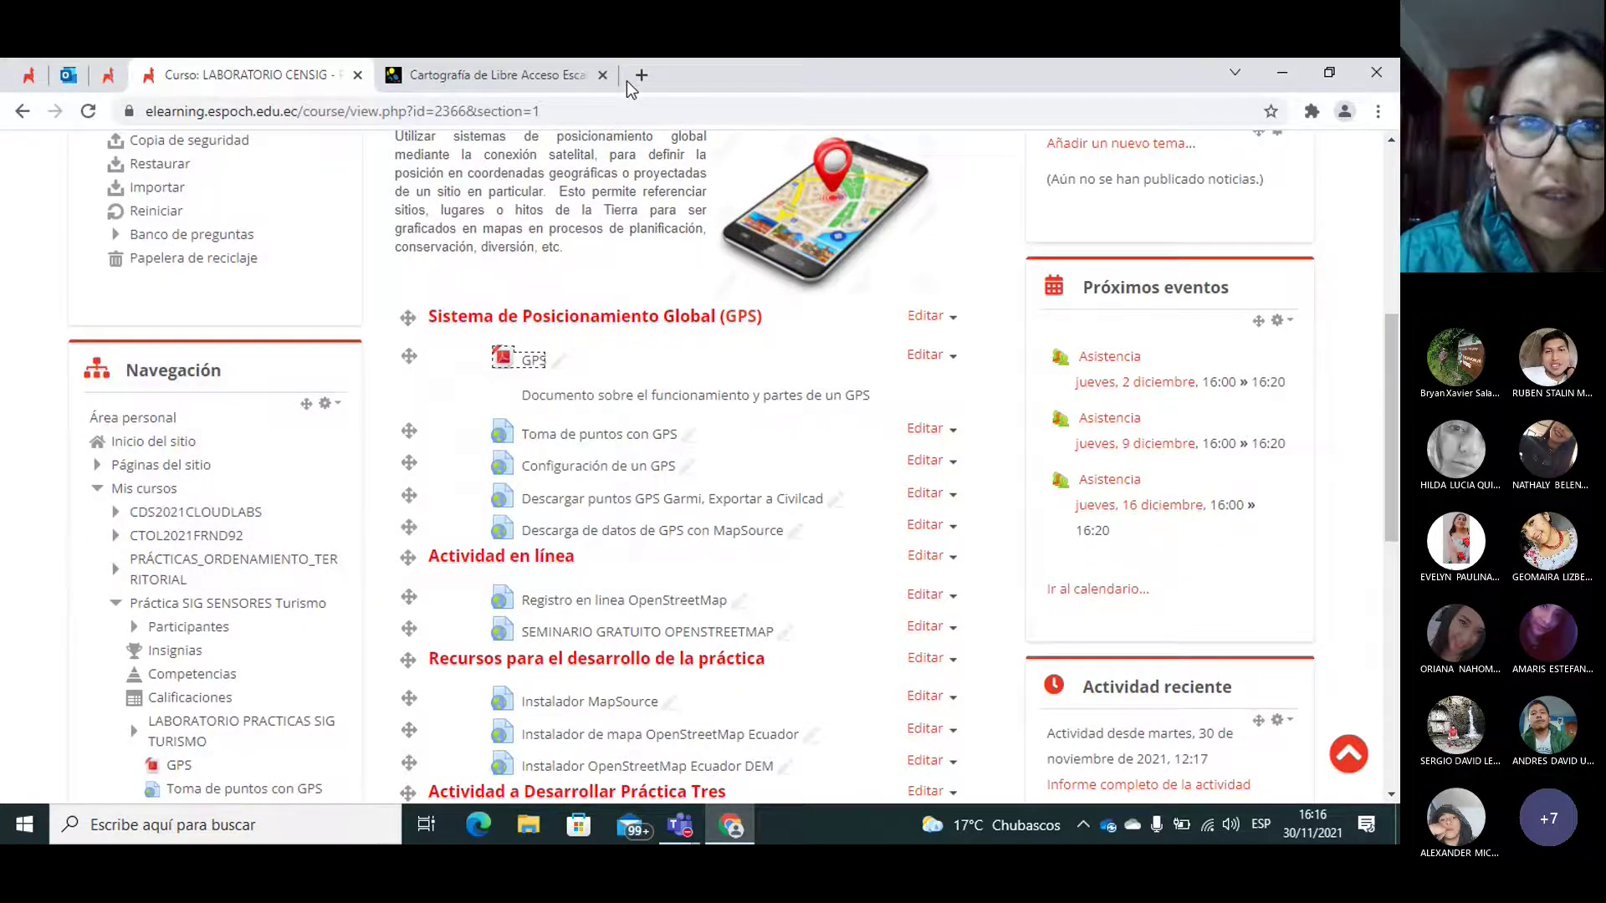
left_click(811, 450)
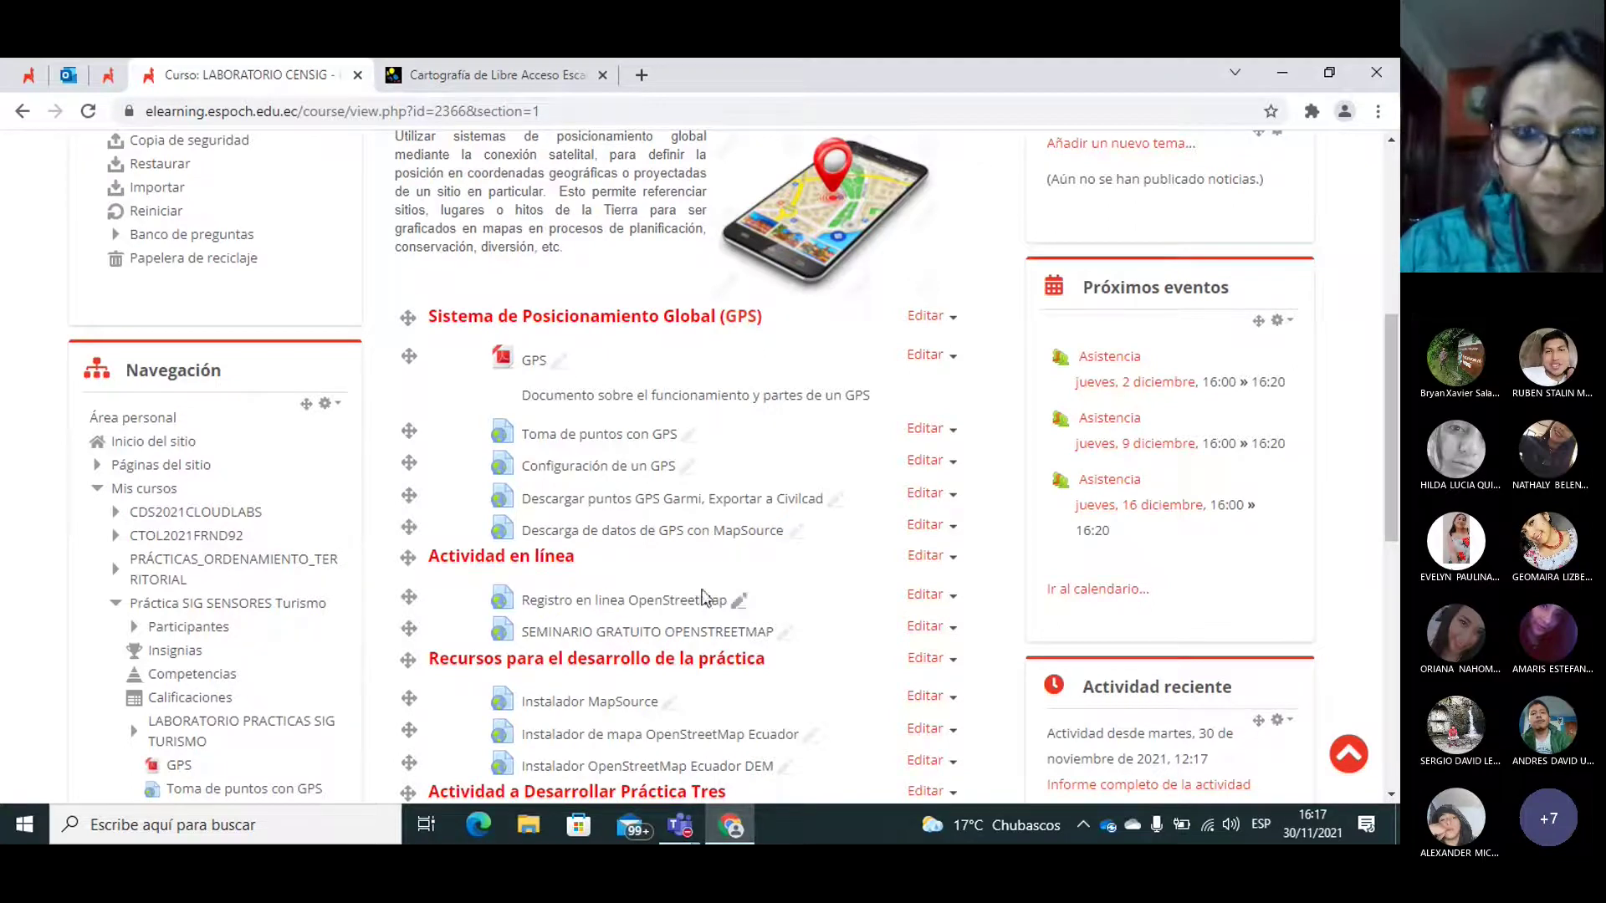
left_click_drag(1389, 324, 1397, 378)
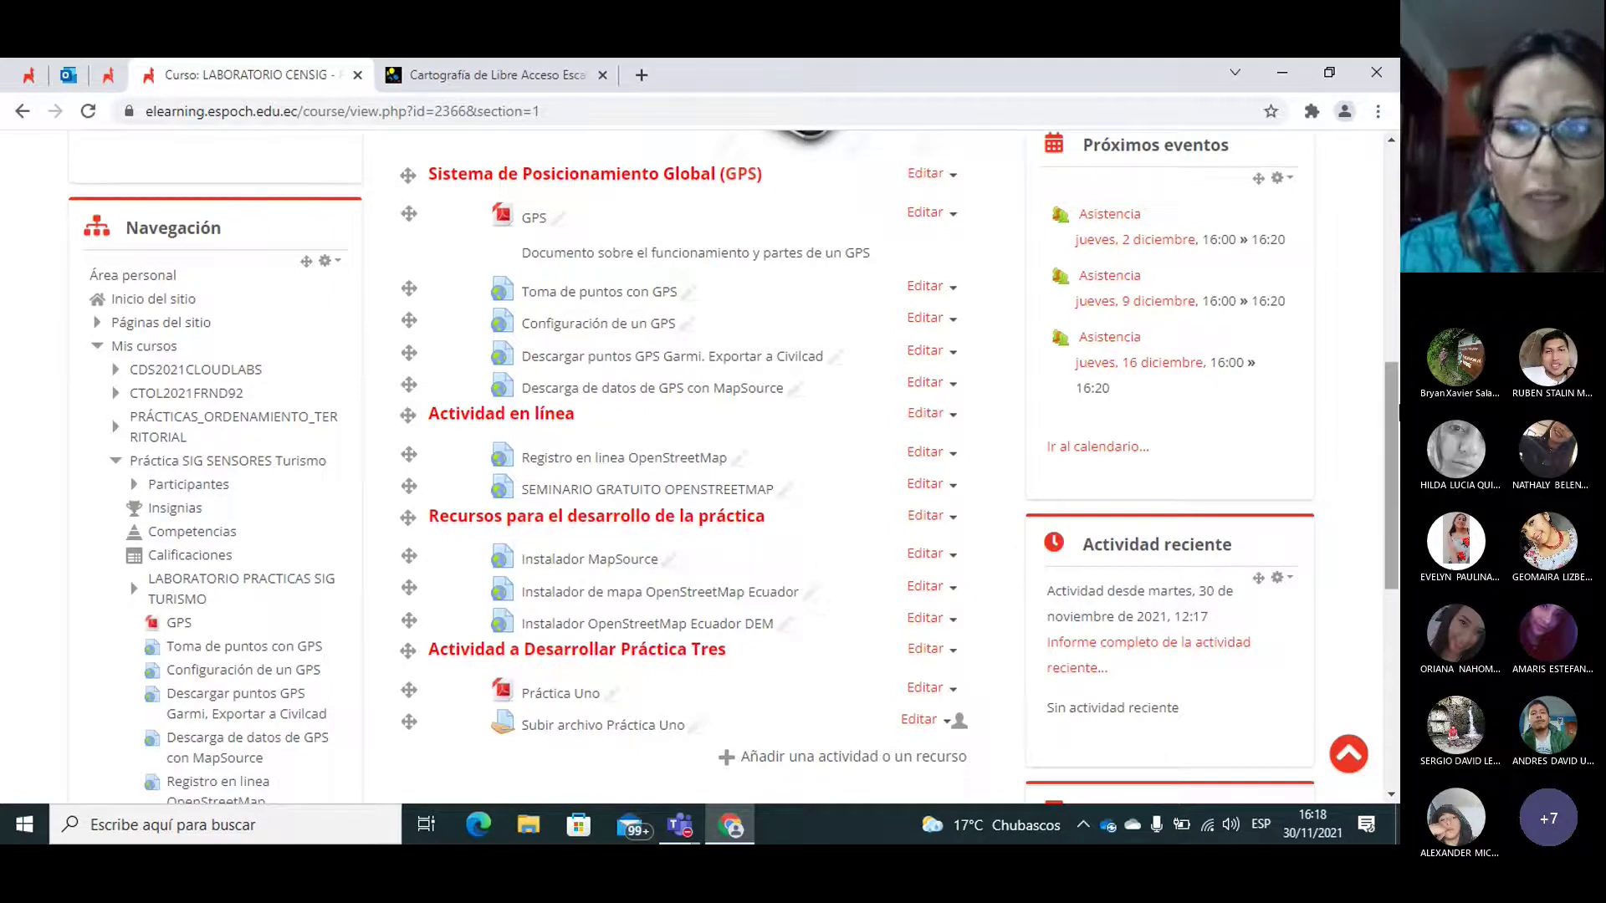
scroll(734, 466, "down", 1)
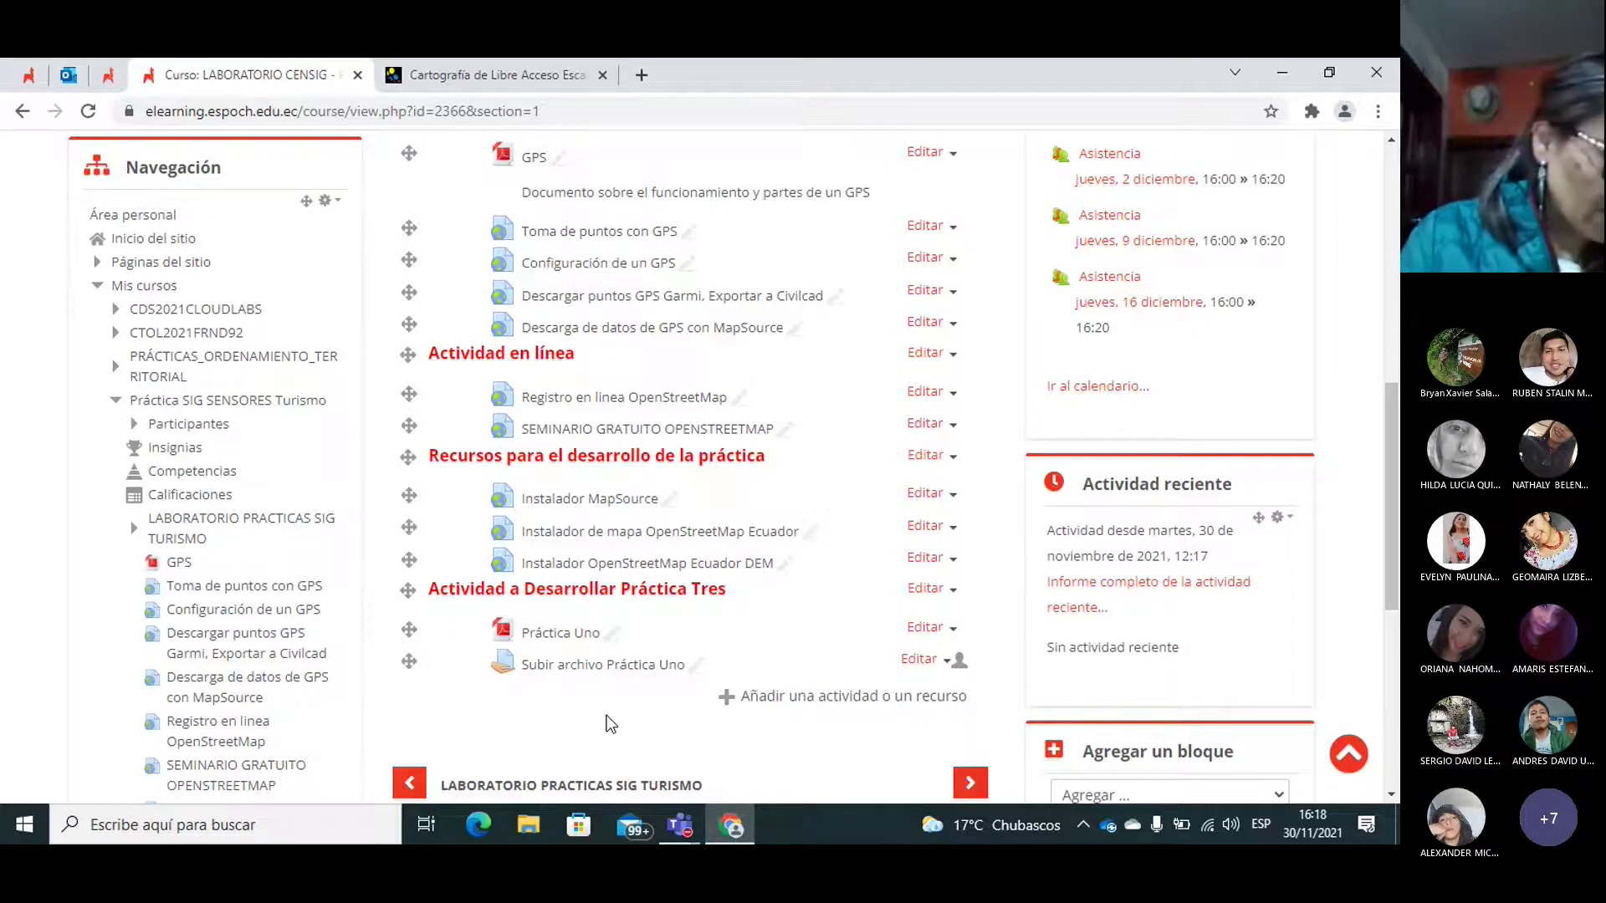
Step: Open the PRACTICA_1-signed.pdf guide, maximize its window, and zoom in four steps
left_click(550, 637)
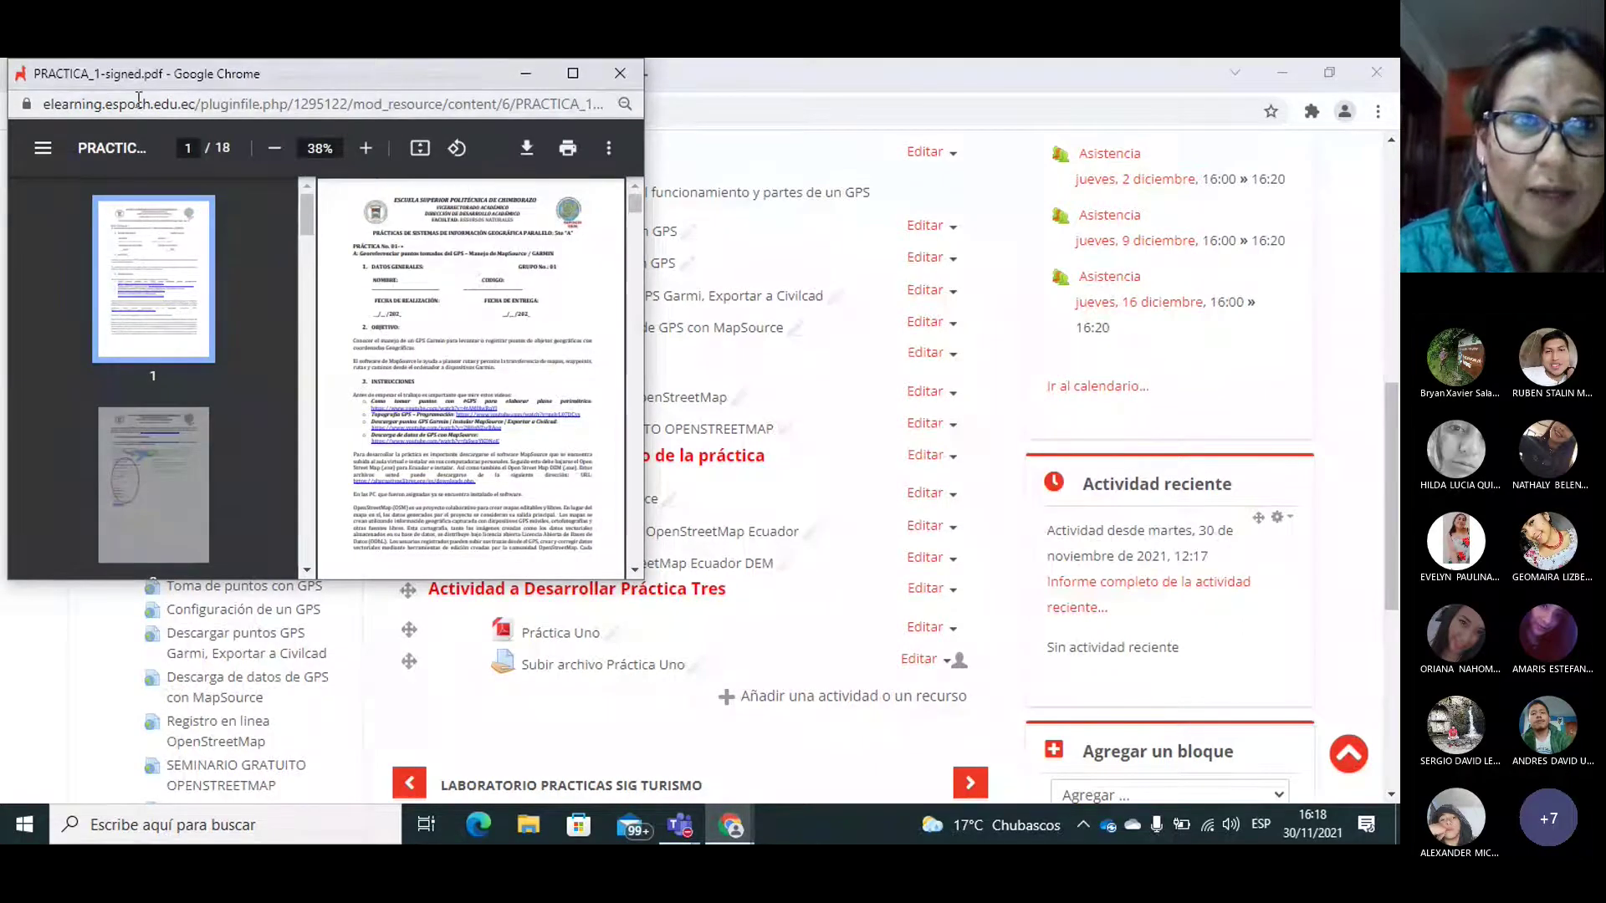
double_click(171, 76)
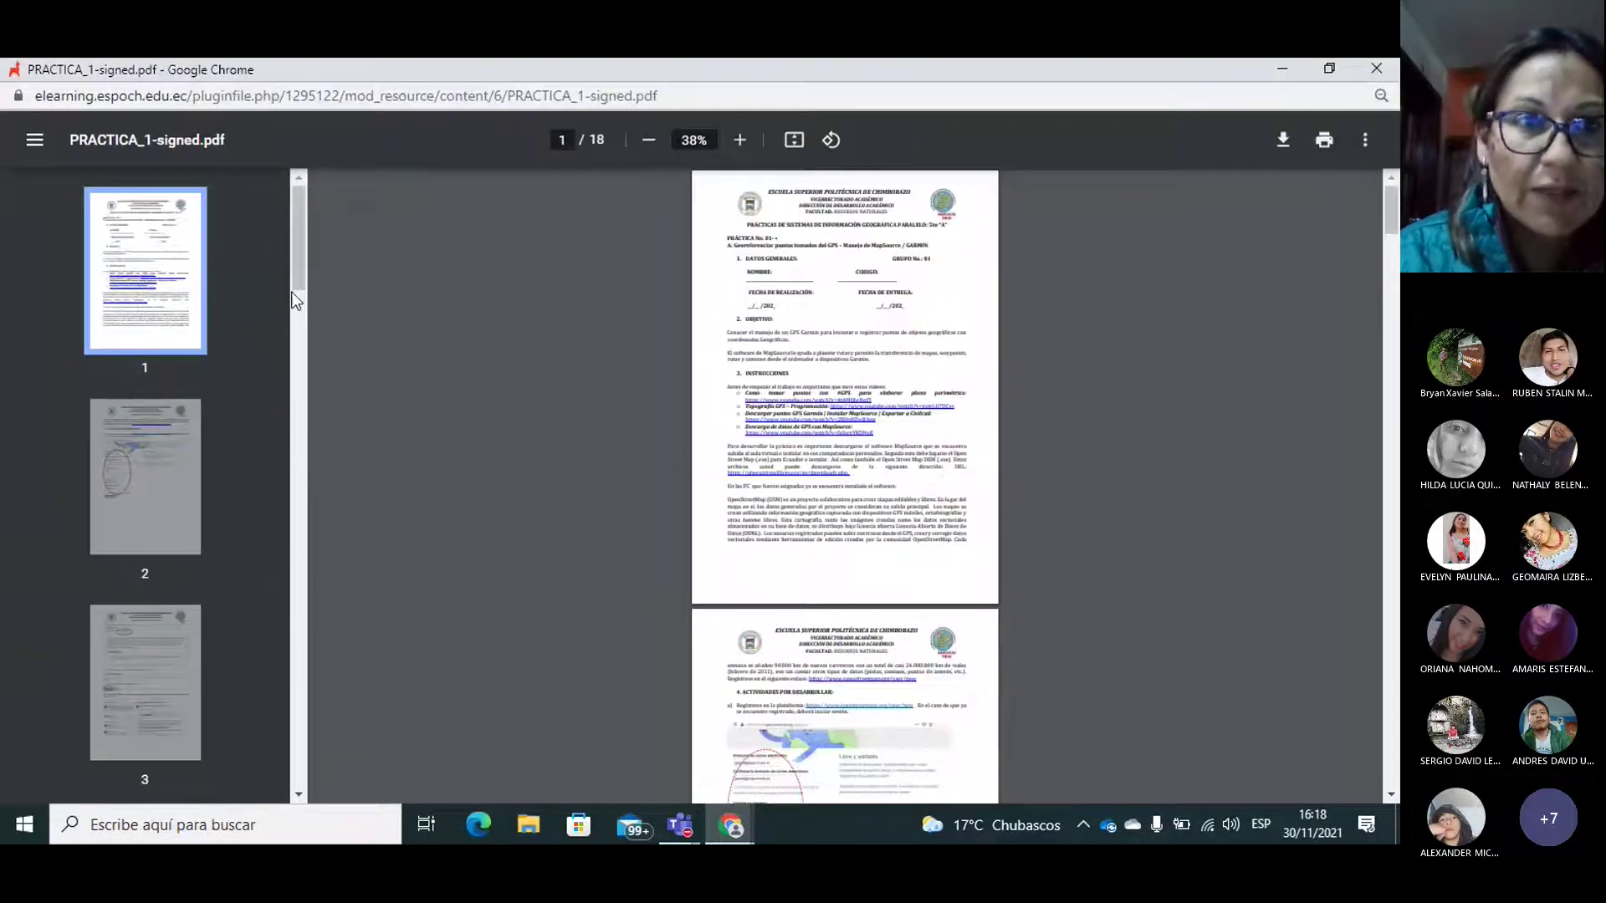
left_click(738, 141)
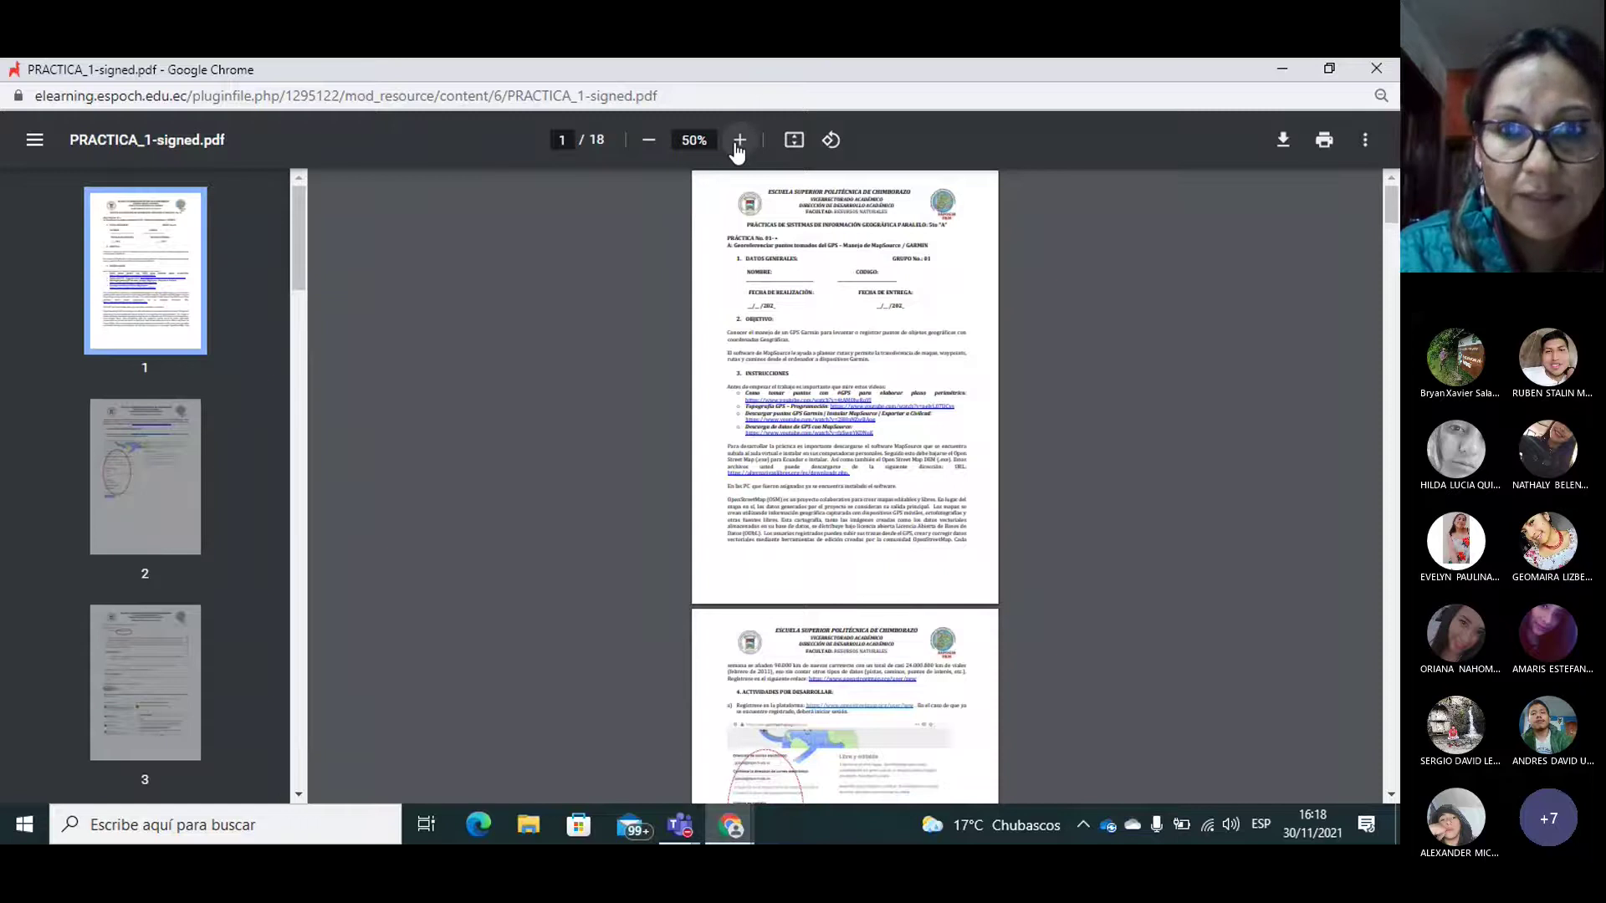
left_click(738, 140)
left_click(738, 140)
left_click(739, 140)
left_click(739, 141)
left_click(739, 141)
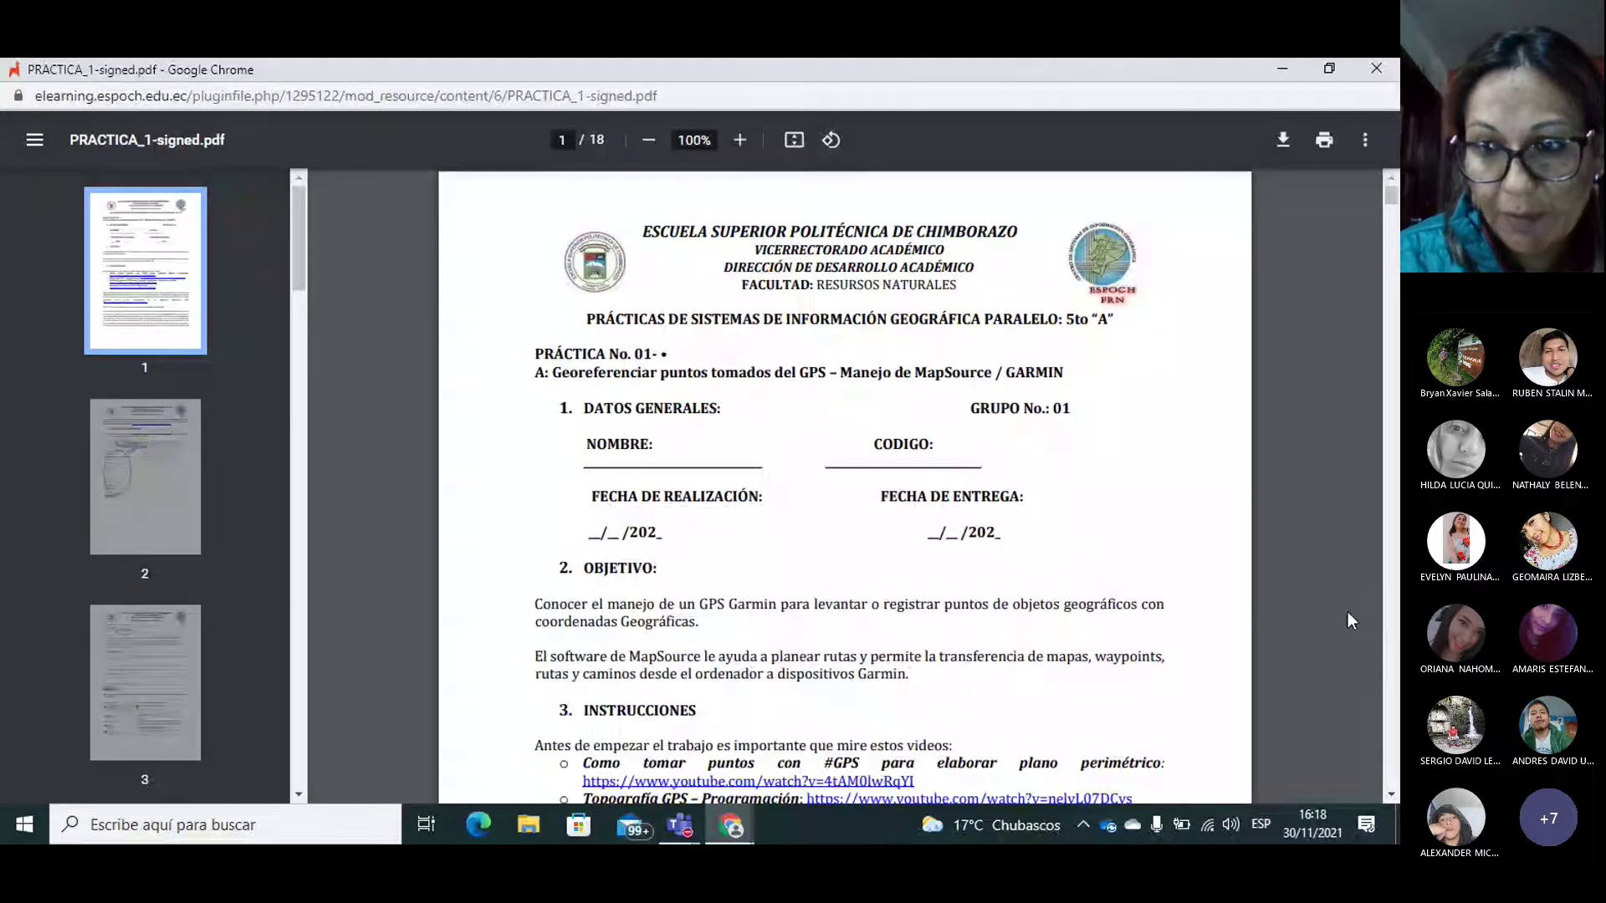
Step: Scroll the guide down to the INSTRUCCIONES section with its YouTube tutorial links
left_click(1363, 645)
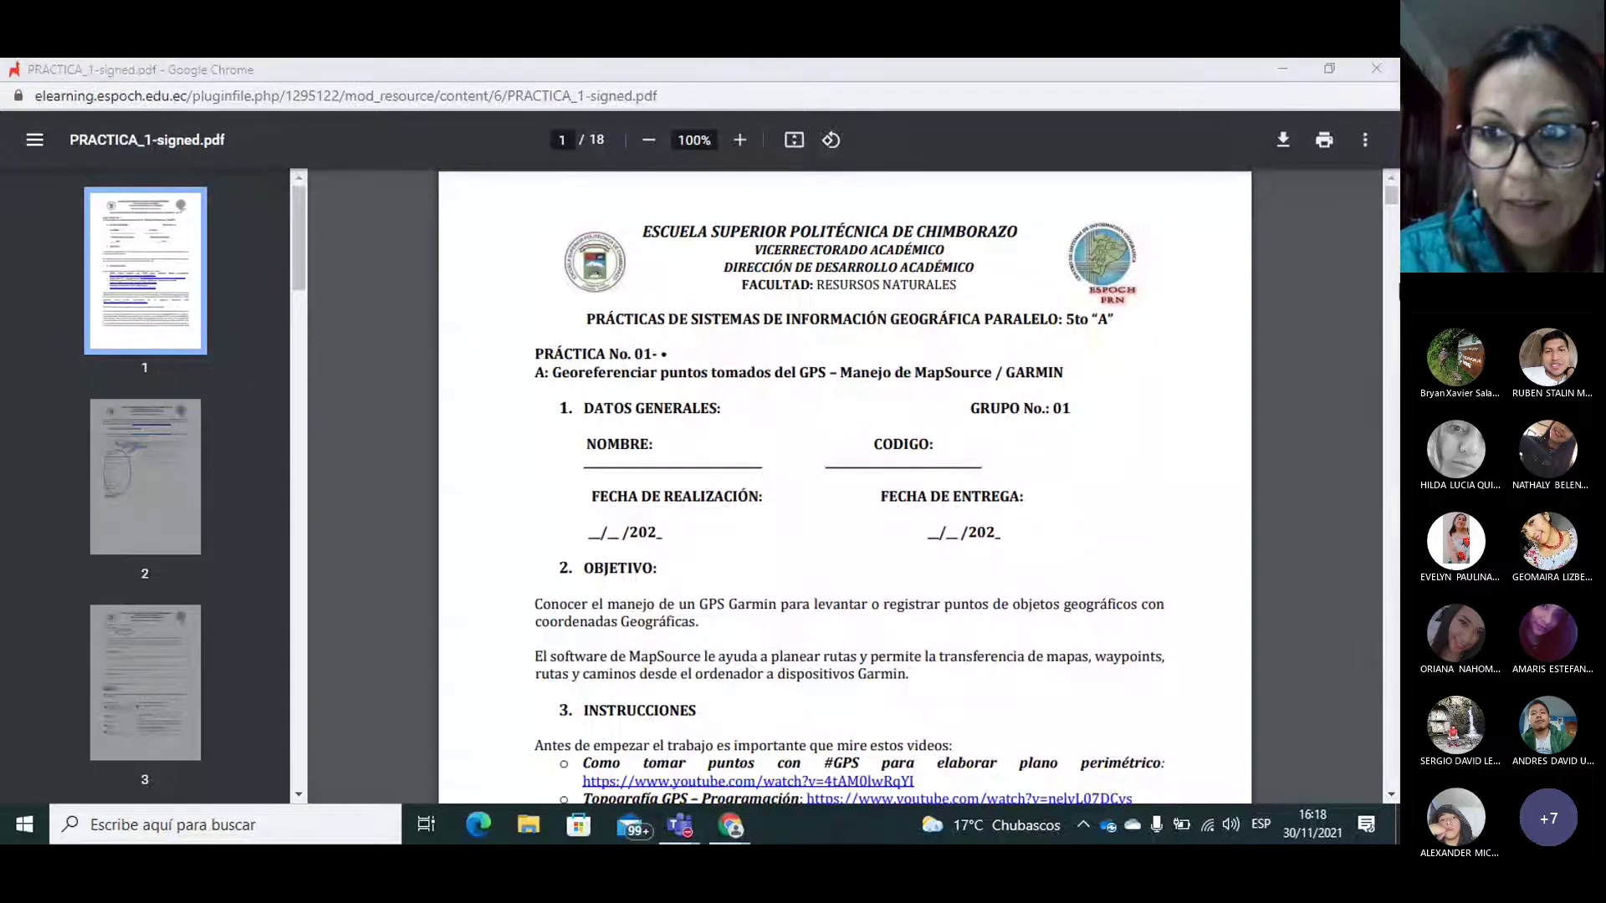
left_click_drag(1386, 194, 1386, 194)
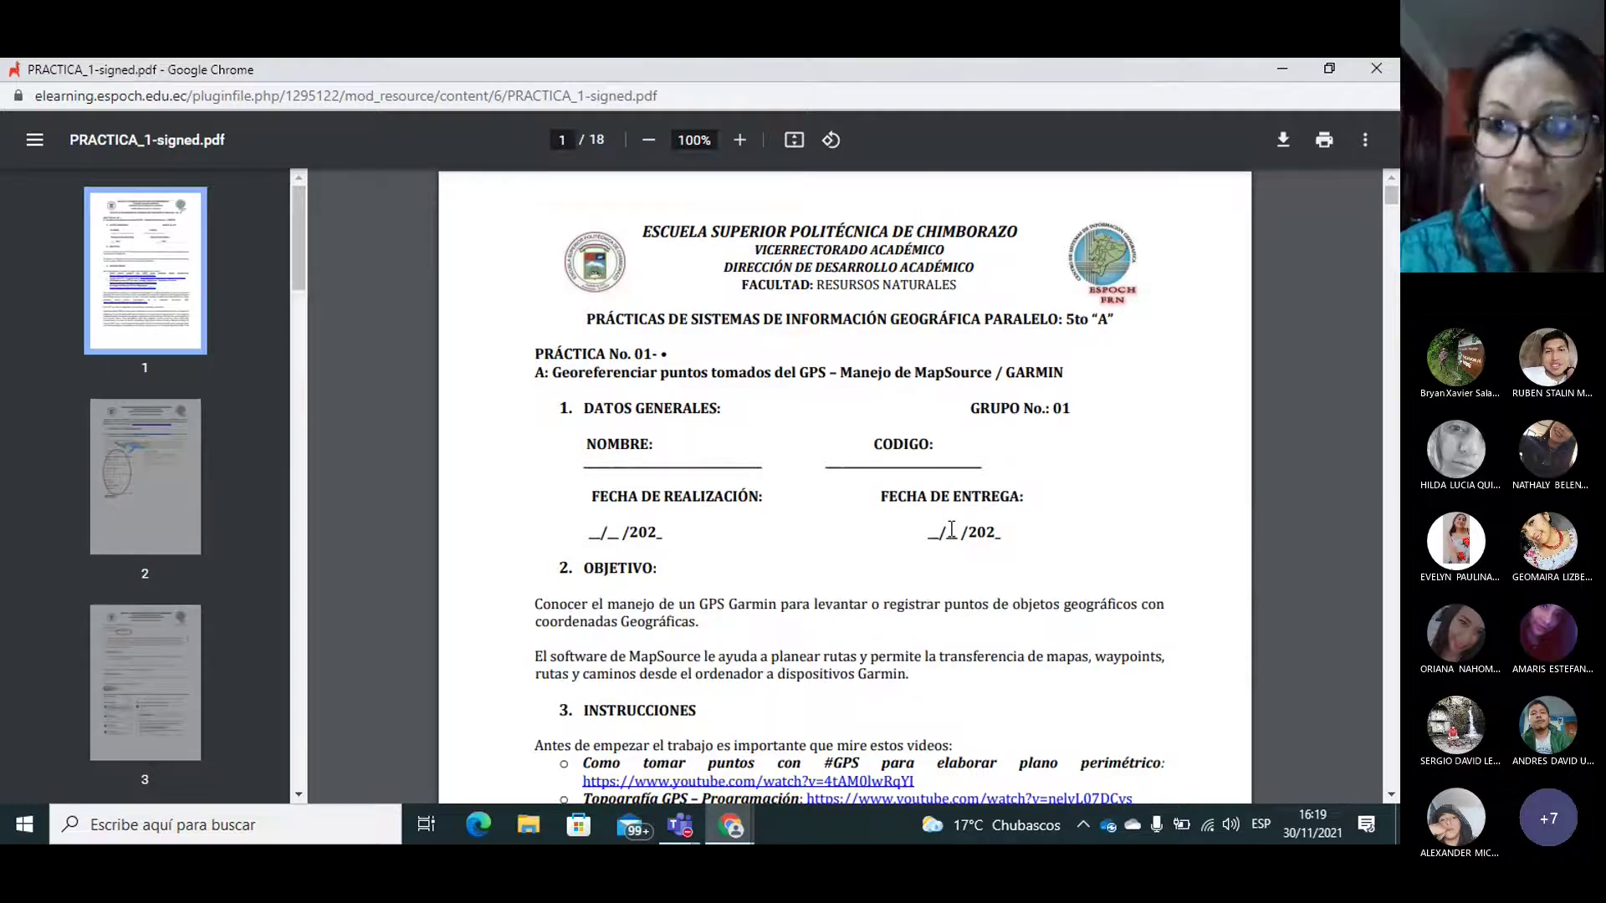
left_click(1390, 795)
left_click(1390, 795)
left_click(1390, 794)
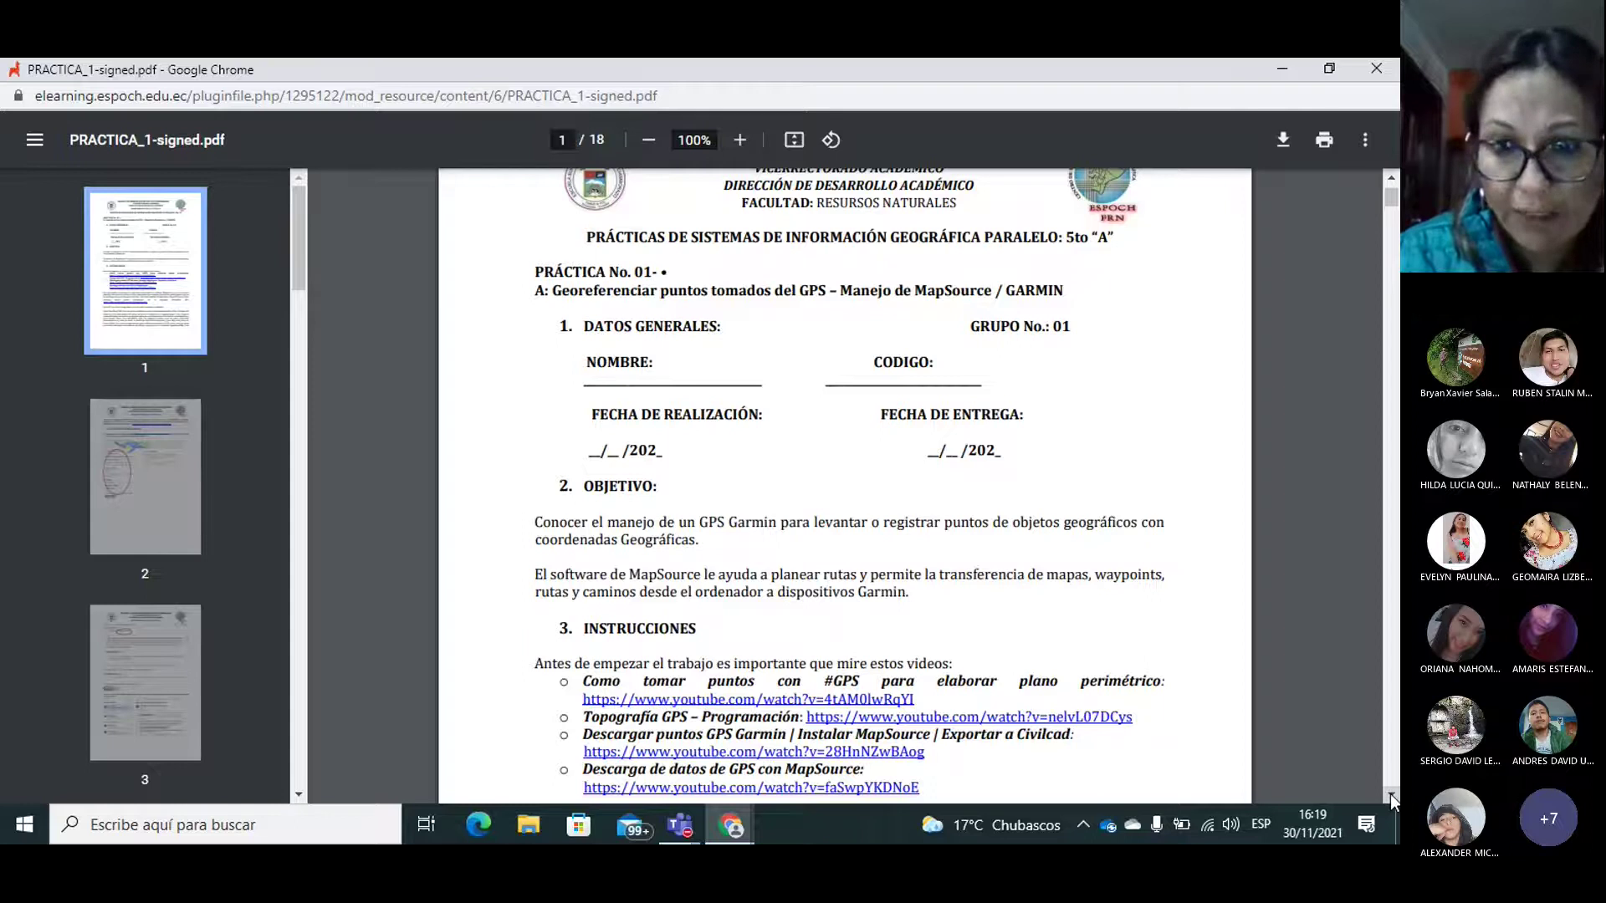
left_click(1390, 795)
left_click(1390, 794)
left_click(1389, 795)
left_click(1390, 794)
left_click(1390, 795)
left_click(1390, 795)
left_click(1389, 794)
left_click(1390, 795)
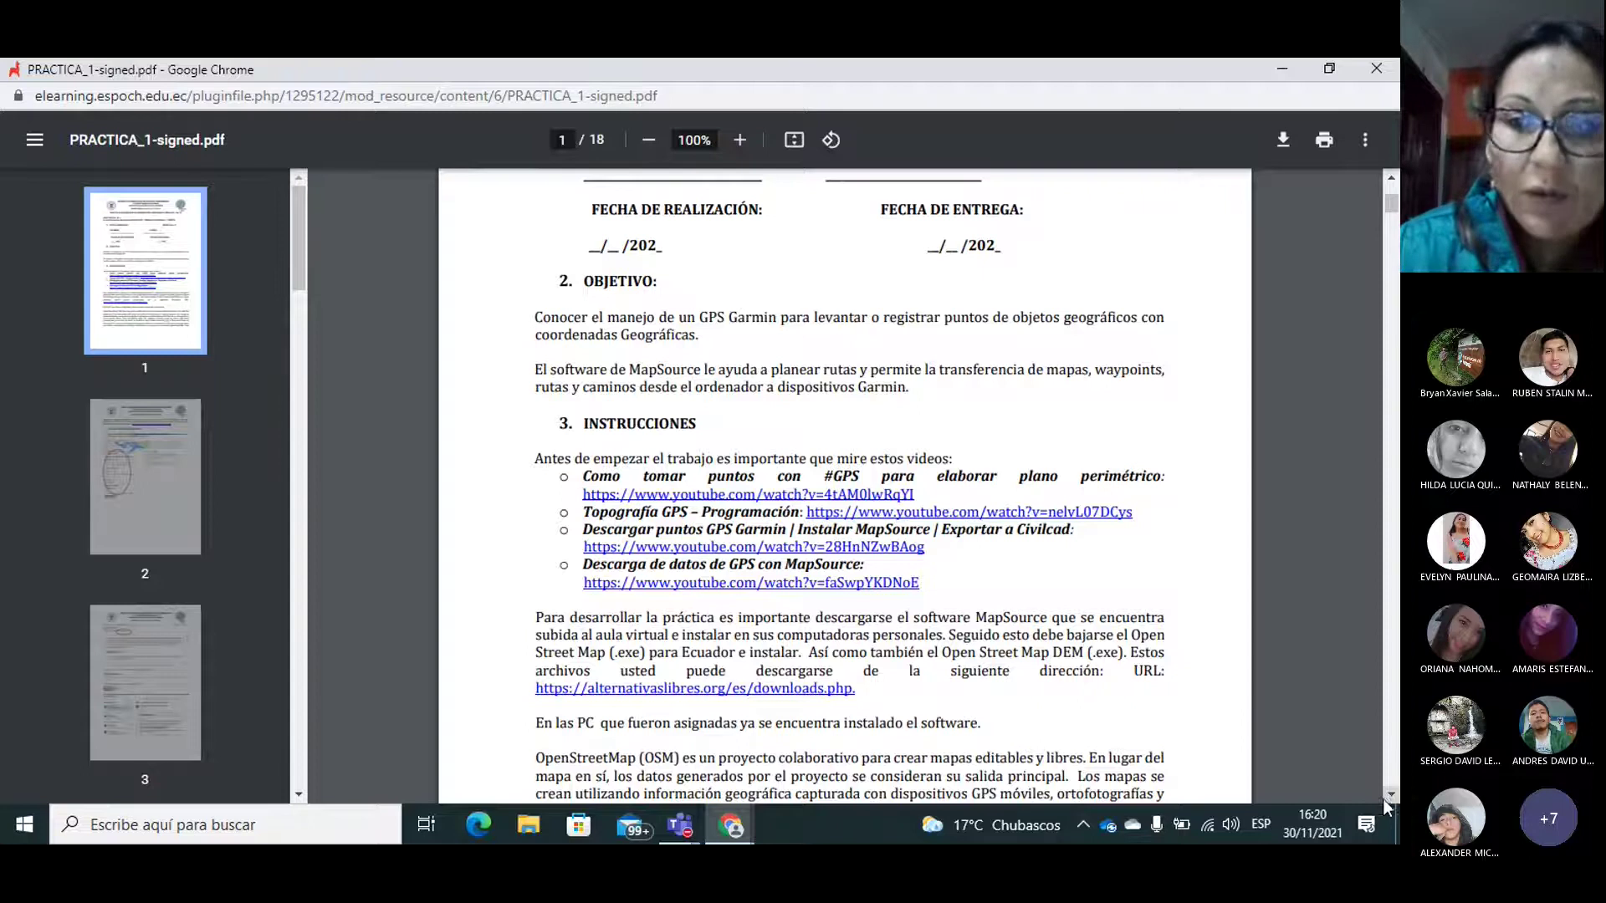
scroll(1385, 799, "down", 2)
scroll(1385, 799, "down", 2)
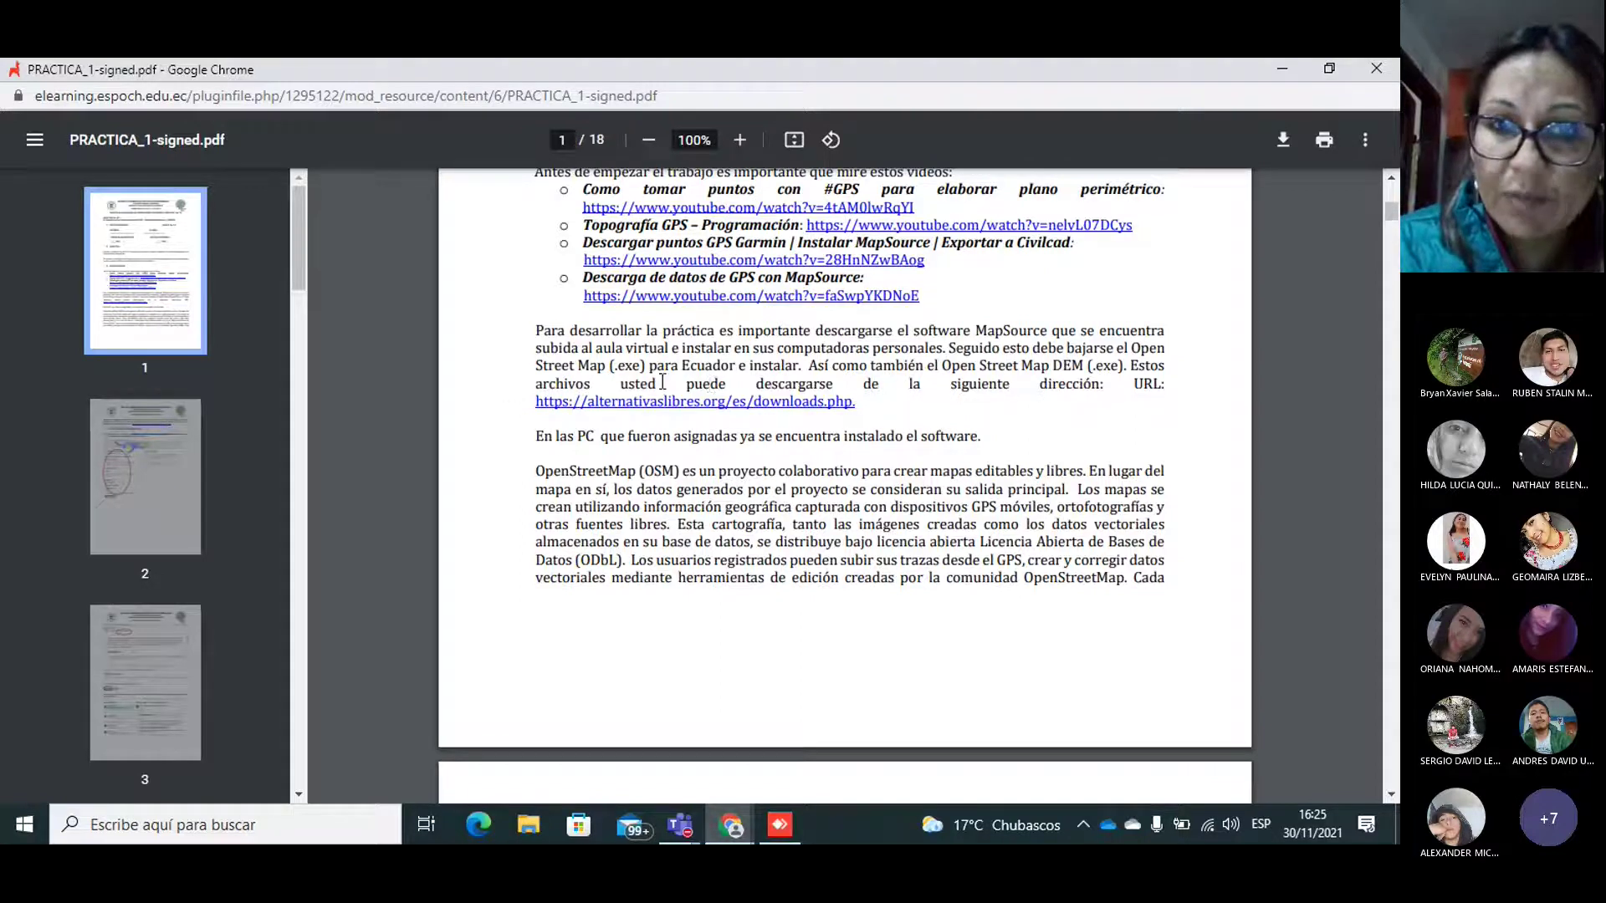
left_click(699, 405)
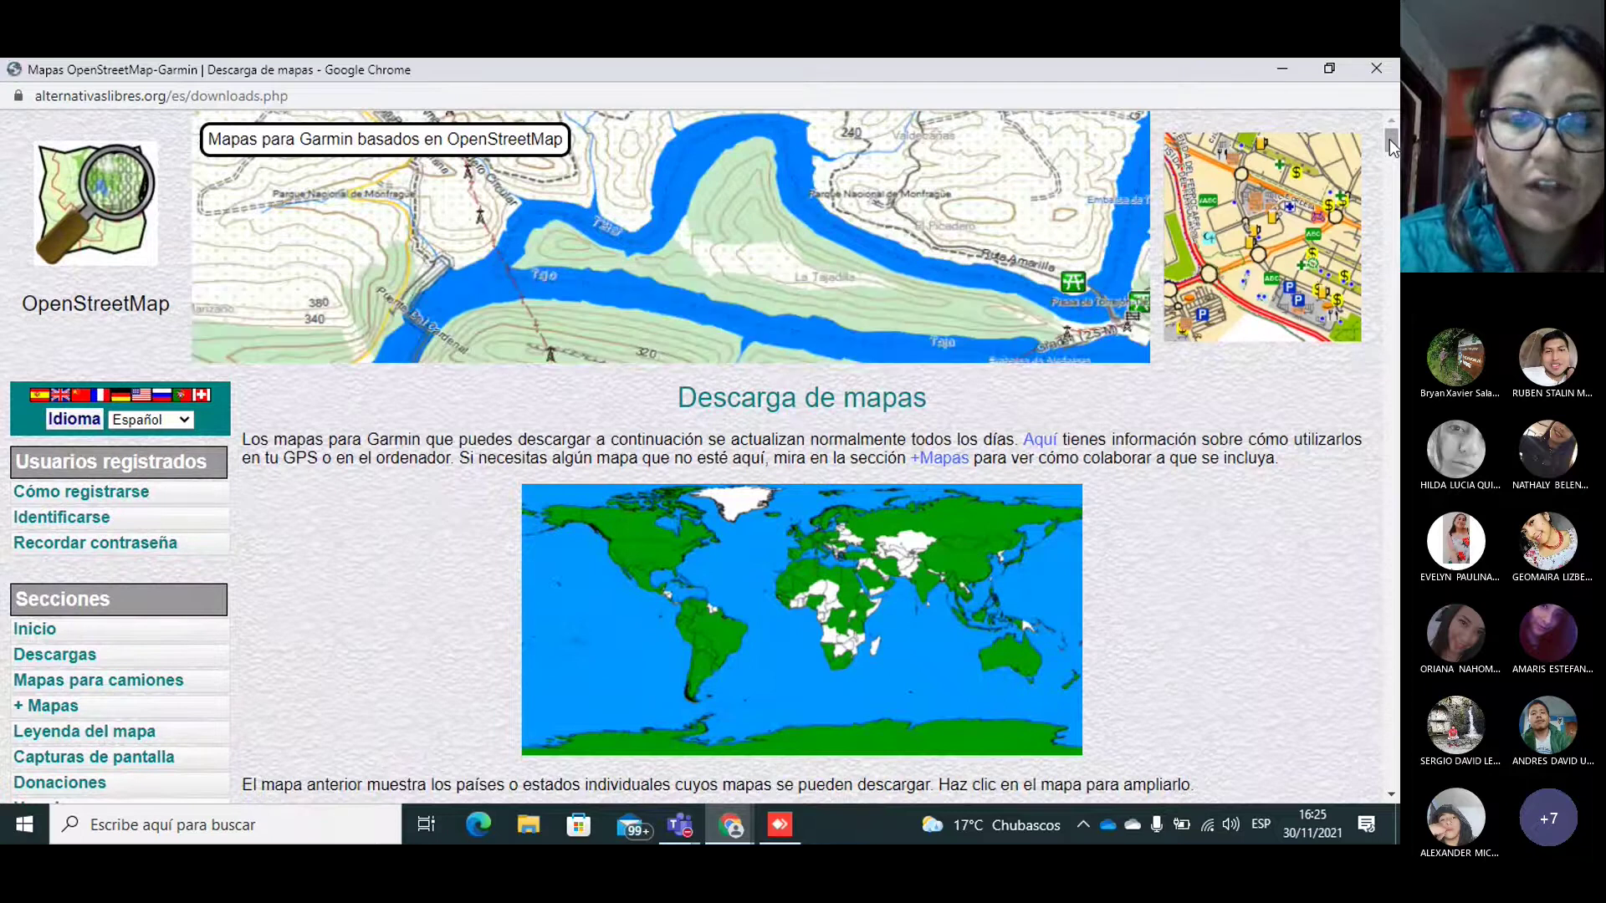
Step: Scroll the Garmin map download table down to Ecuador's 29/11/21 rows
left_click_drag(1393, 146, 1395, 192)
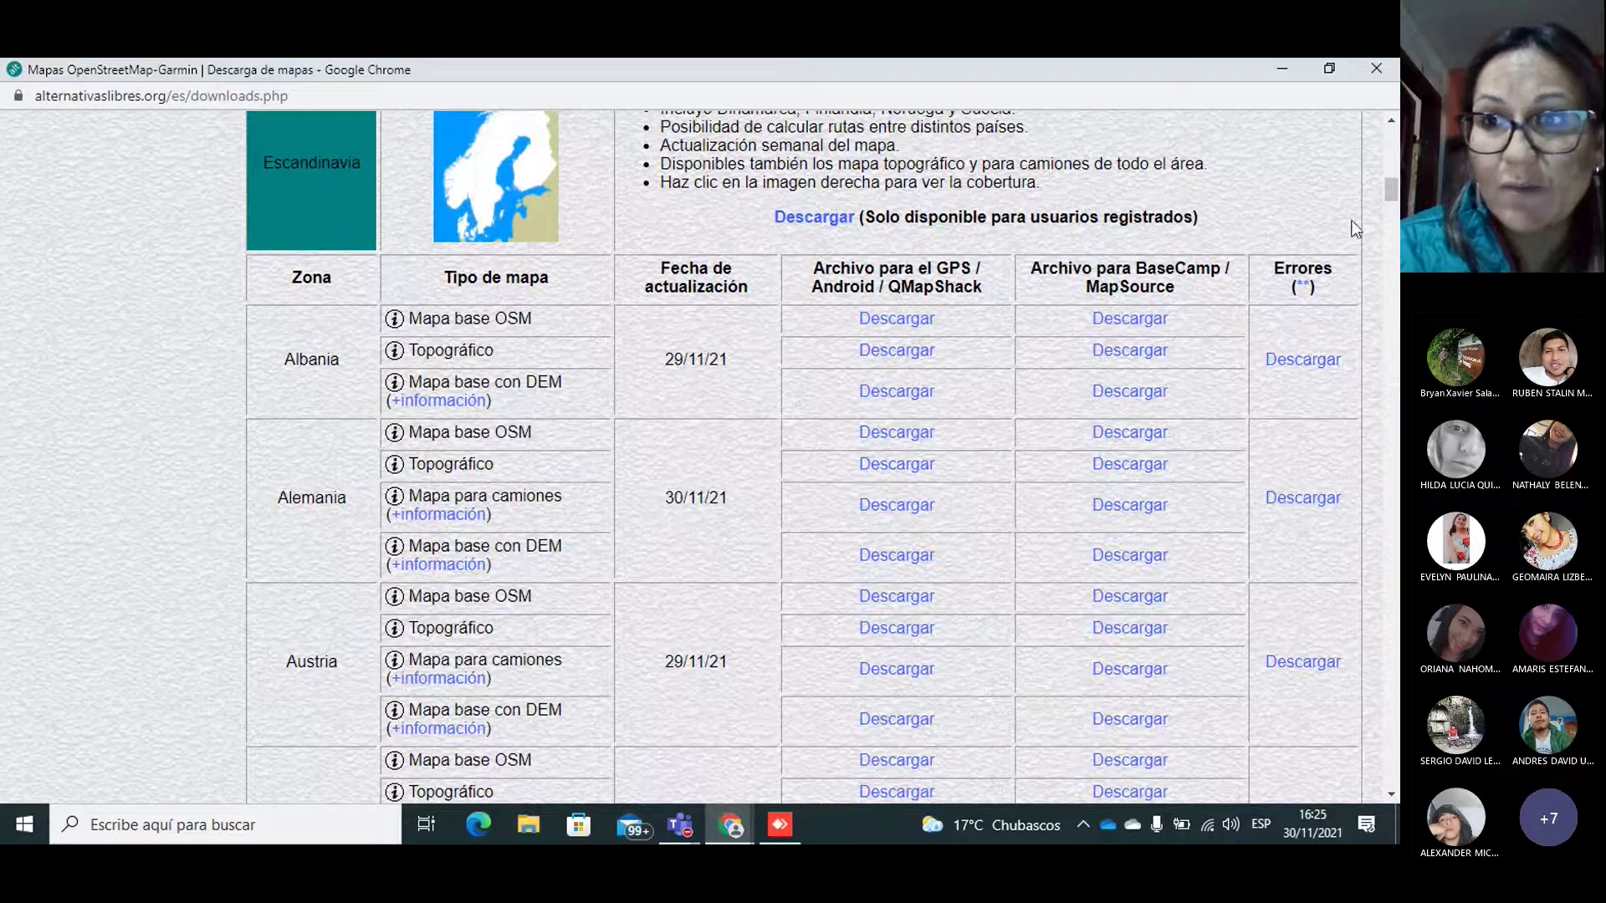
left_click_drag(1394, 192, 1394, 504)
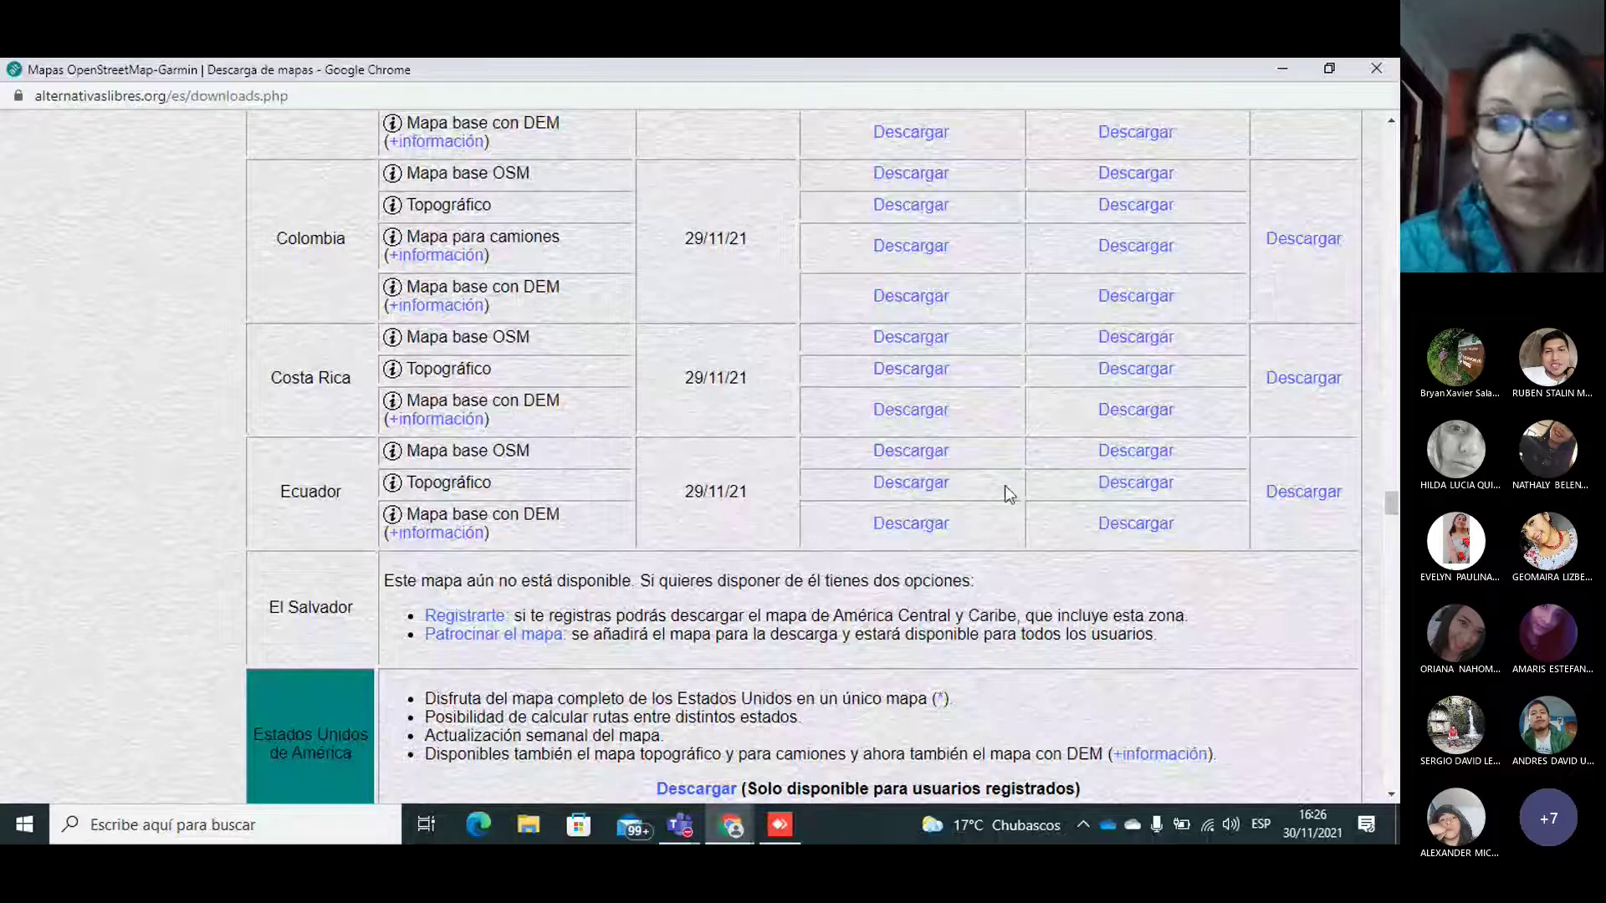
left_click_drag(1392, 506, 1392, 491)
Step: Close the map downloads and remote desktop windows, returning to the course page browser
left_click(1376, 67)
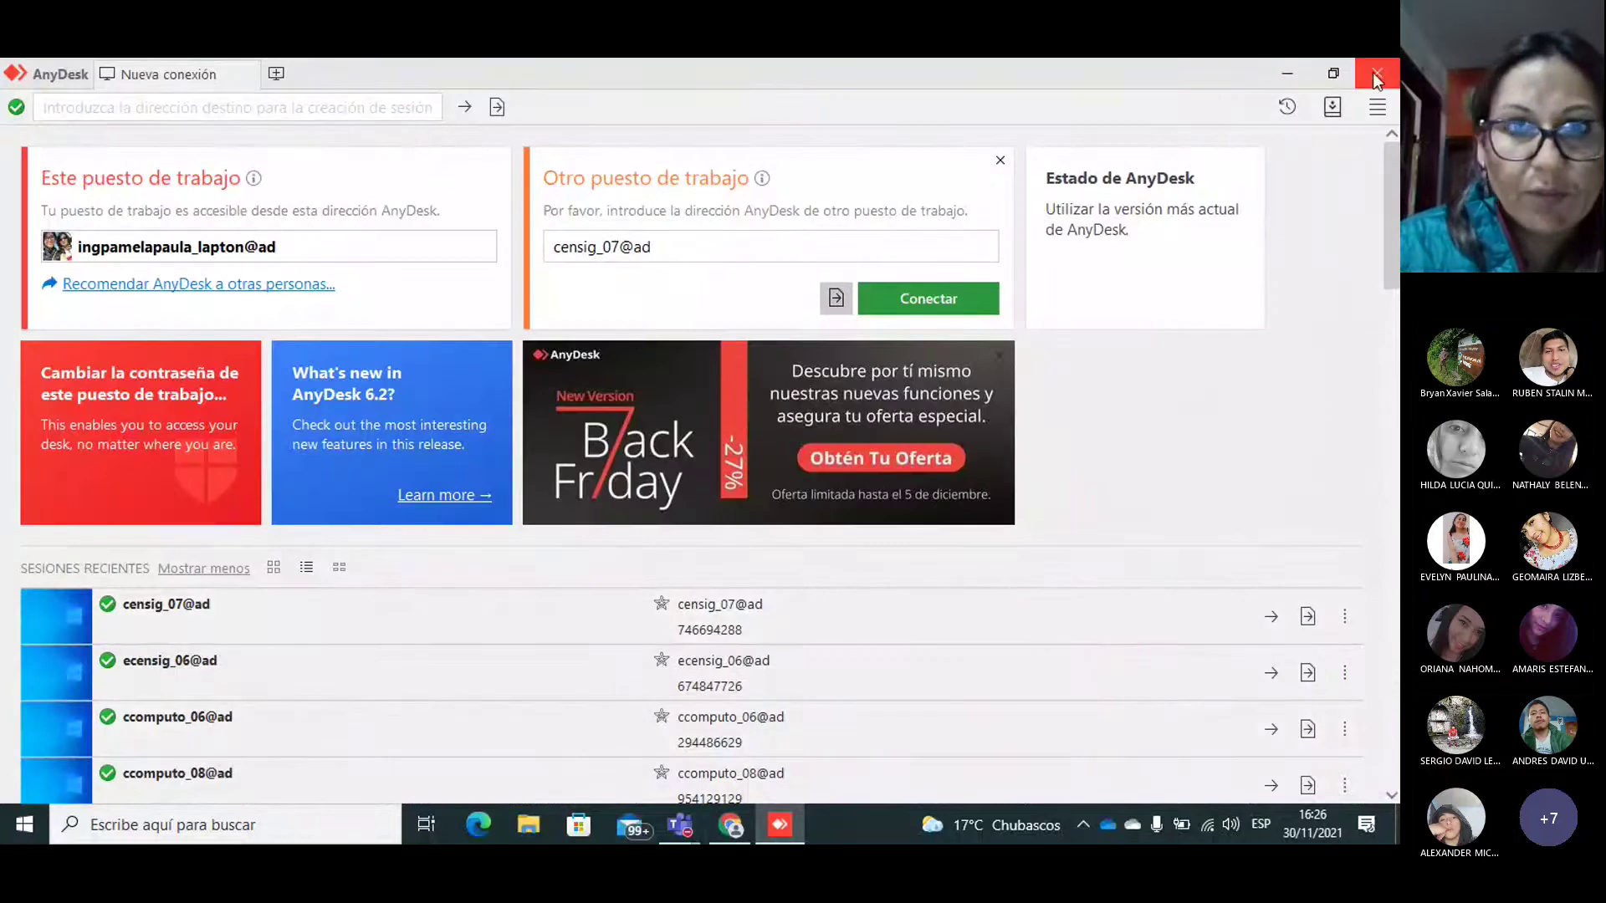
left_click(1376, 71)
left_click(728, 824)
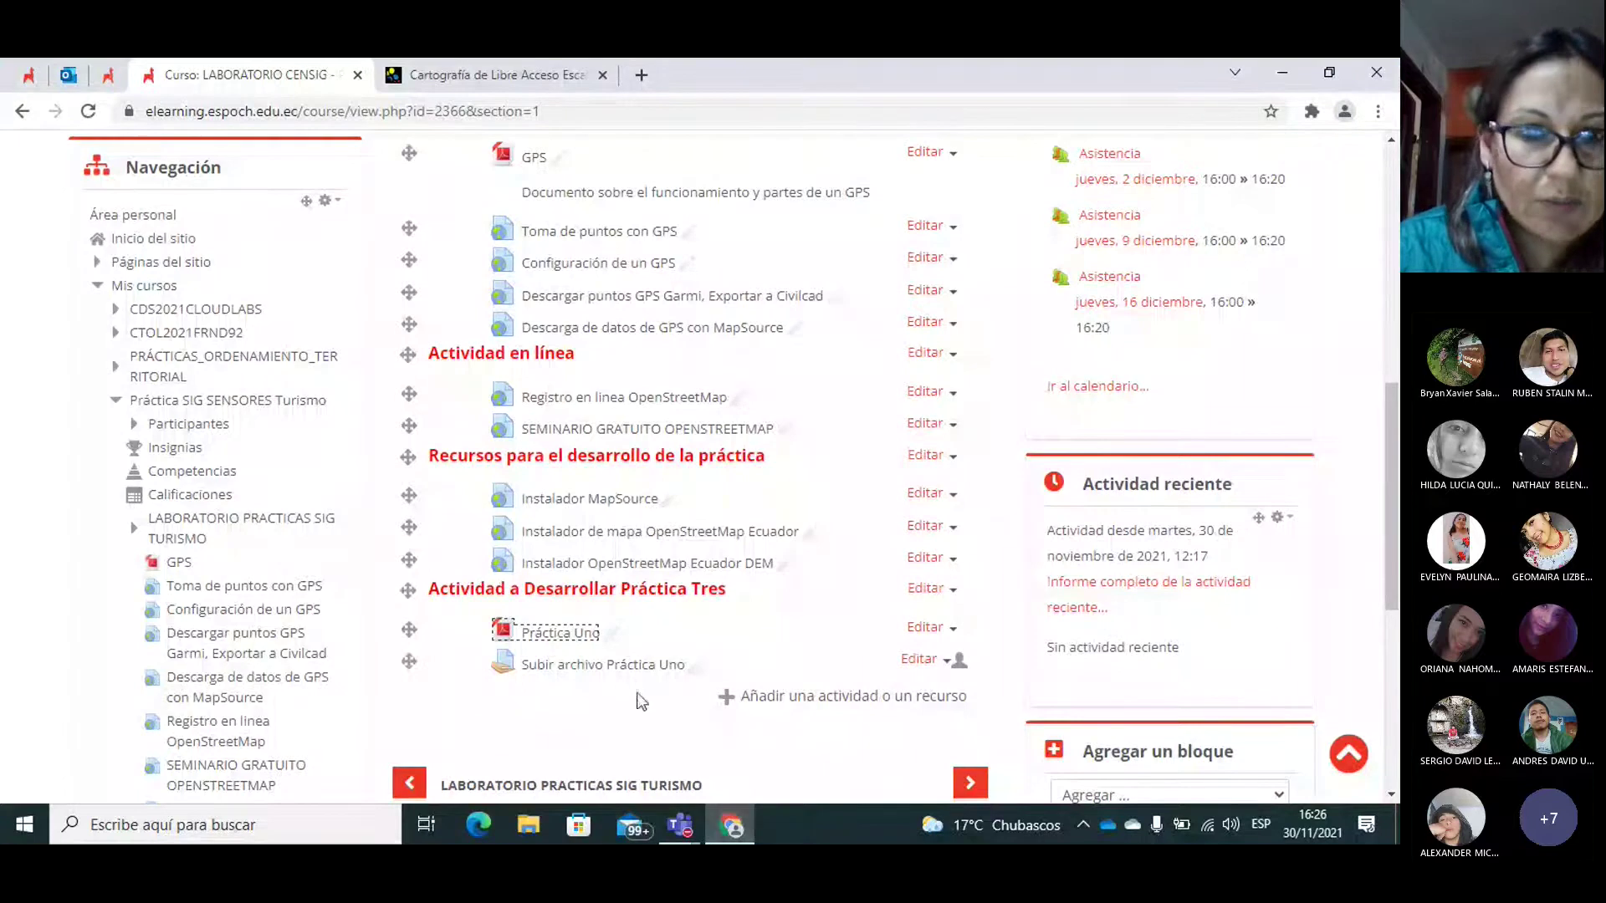
Step: Reopen PRACTICA_1-signed.pdf, maximize it, and zoom from 38% up to 100%
left_click(543, 638)
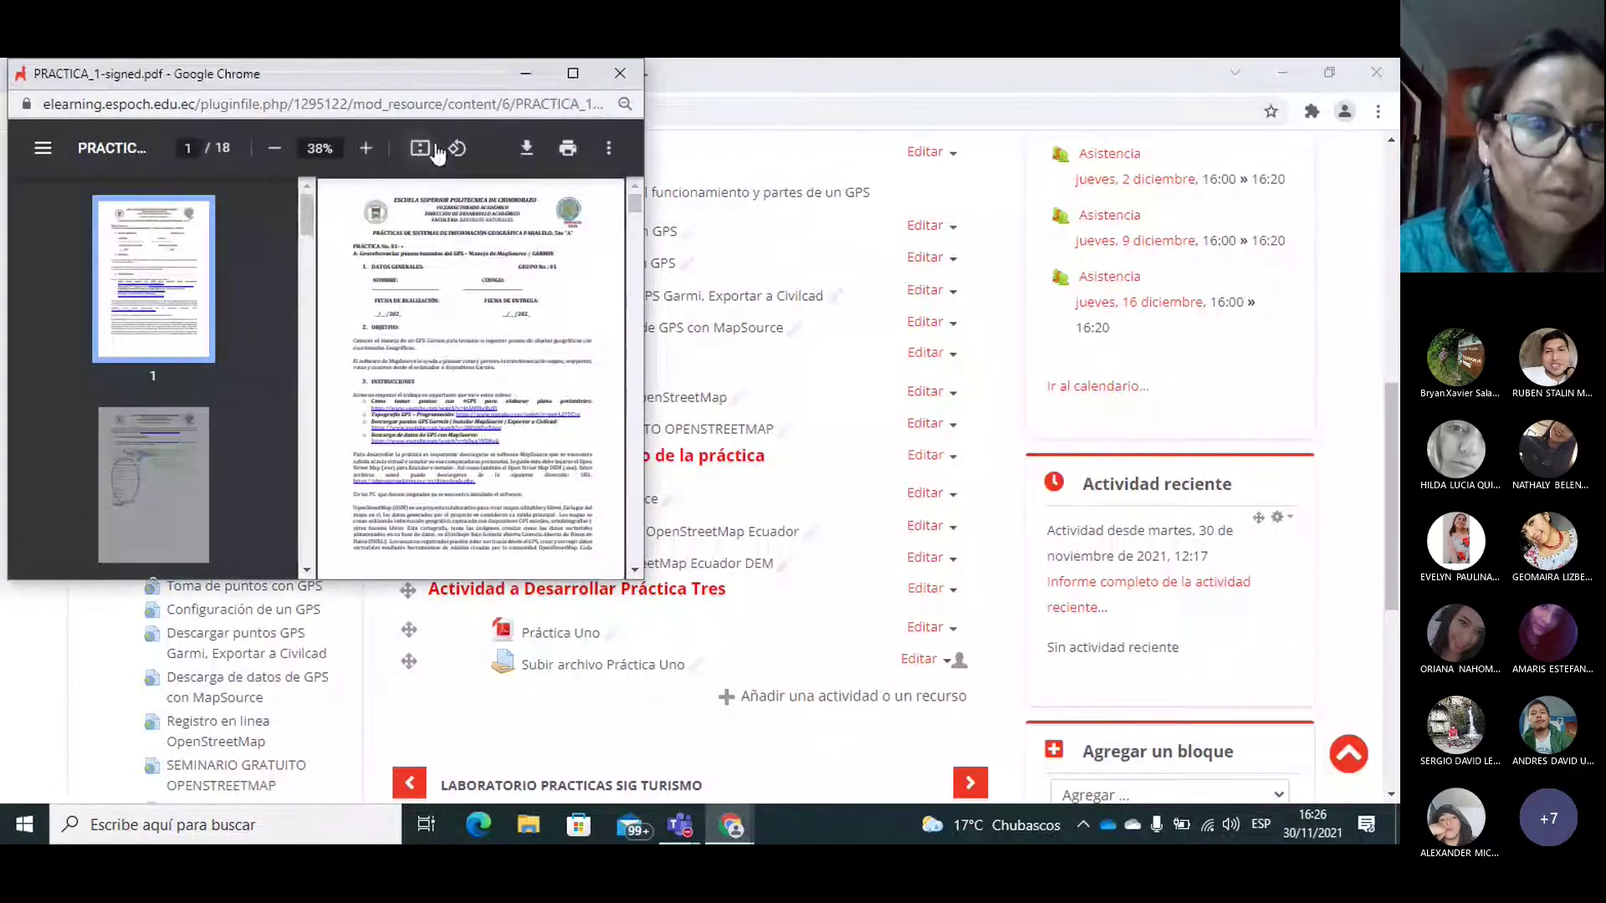
left_click(577, 73)
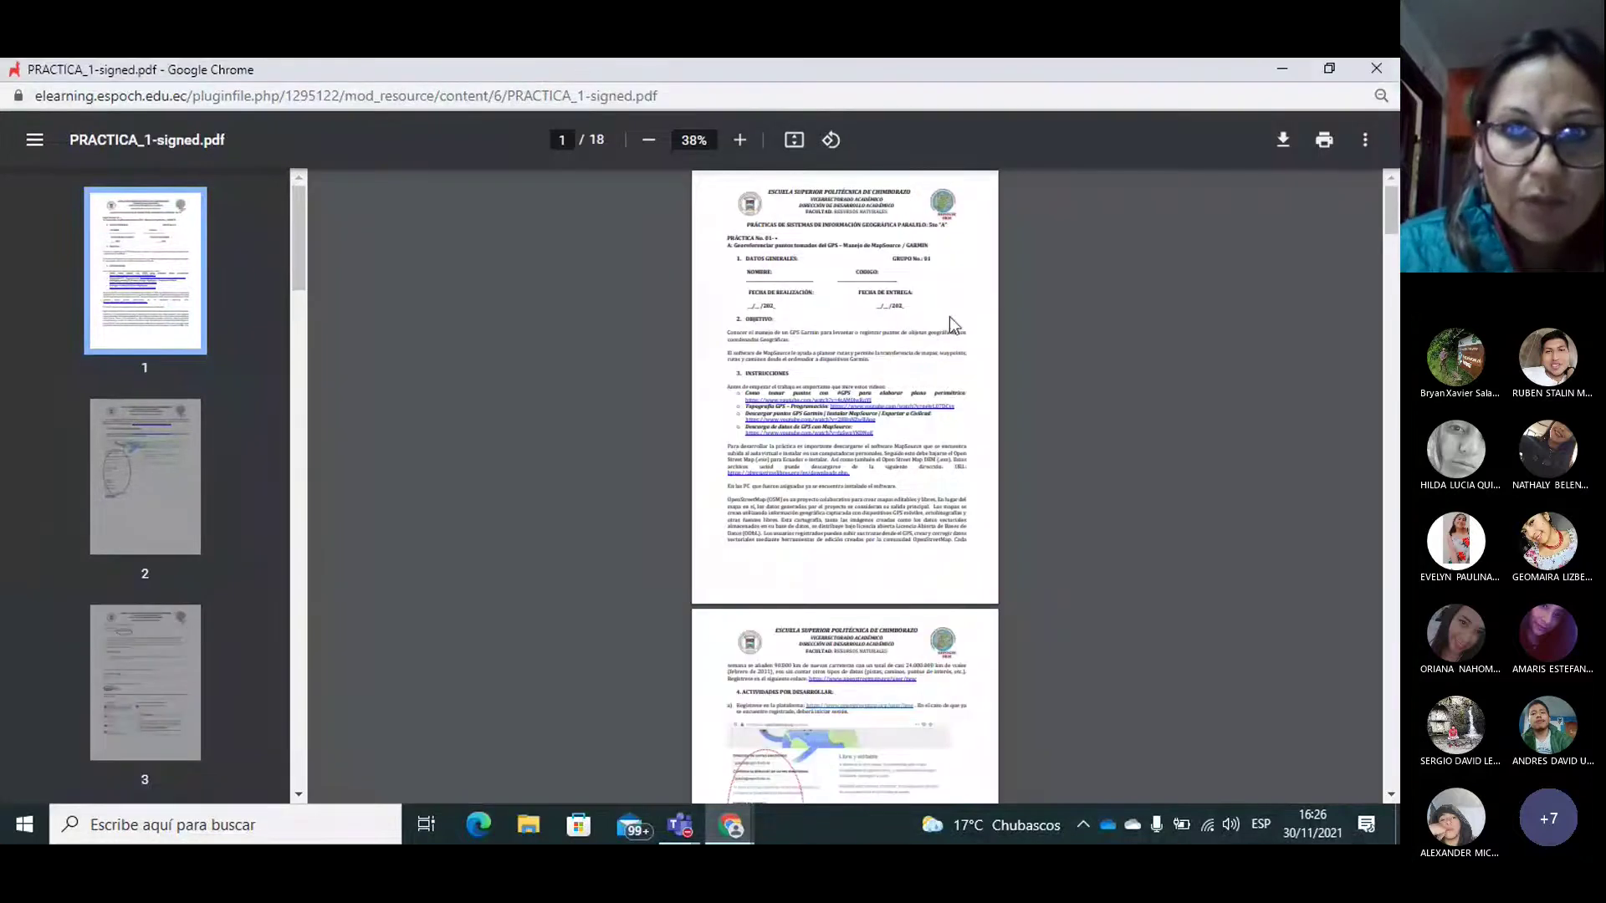
left_click(741, 140)
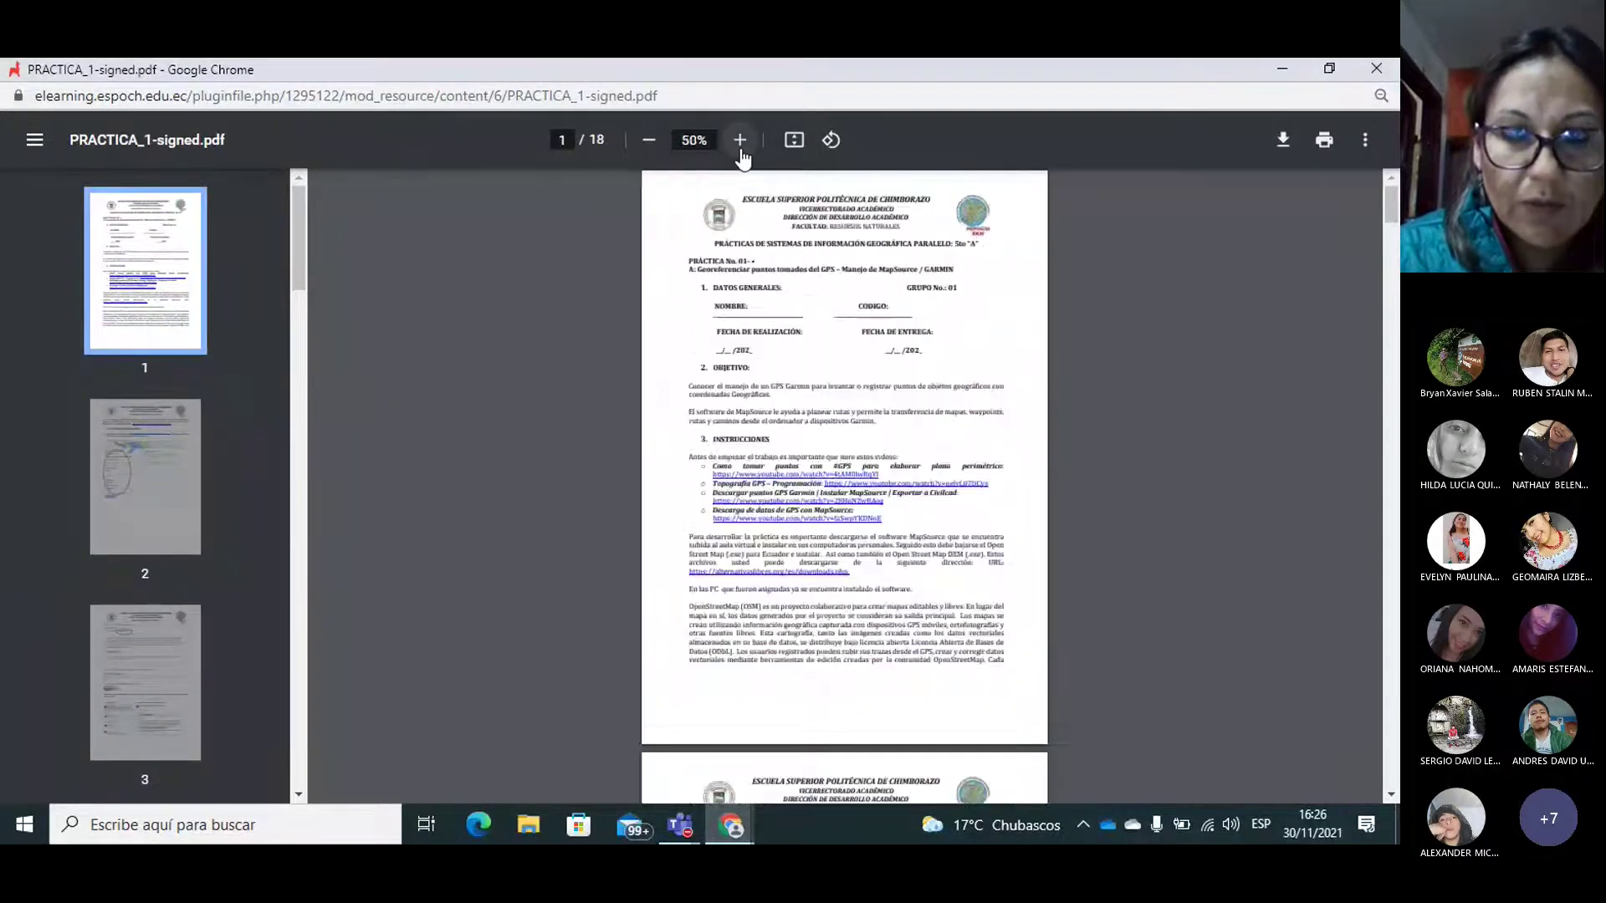
left_click(740, 140)
left_click(740, 140)
left_click(740, 140)
left_click(740, 140)
left_click(740, 139)
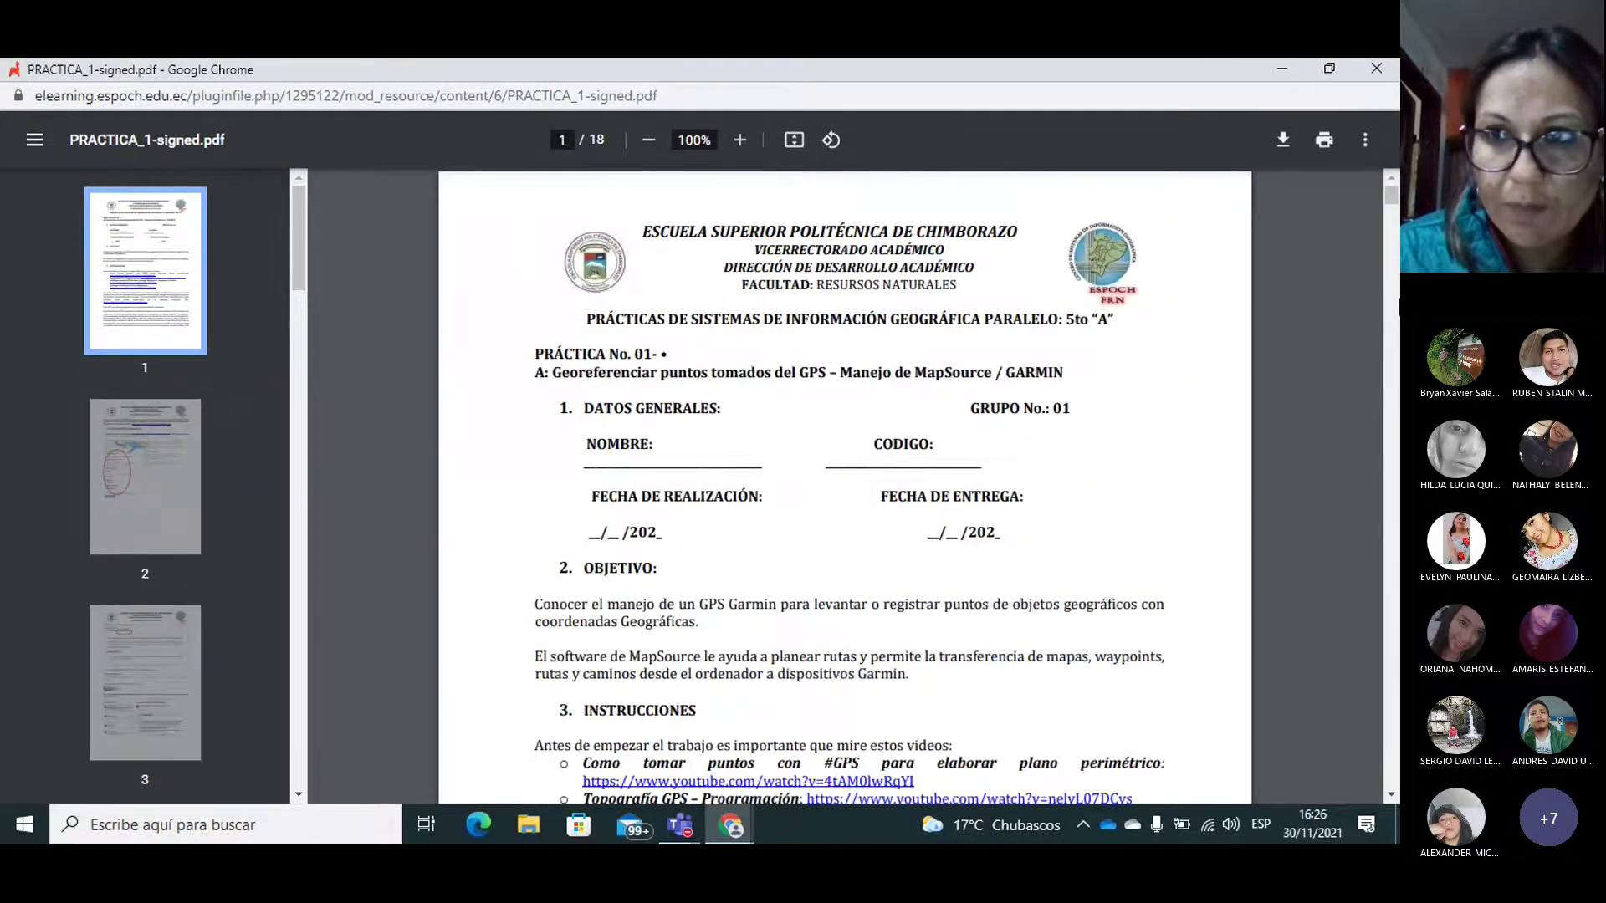
Step: Scroll to page 2's section 4 ACTIVIDADES POR DESARROLLAR and select the openstreetmap.org/user/new link
left_click_drag(1394, 197, 1395, 202)
scroll(1091, 282, "down", 4)
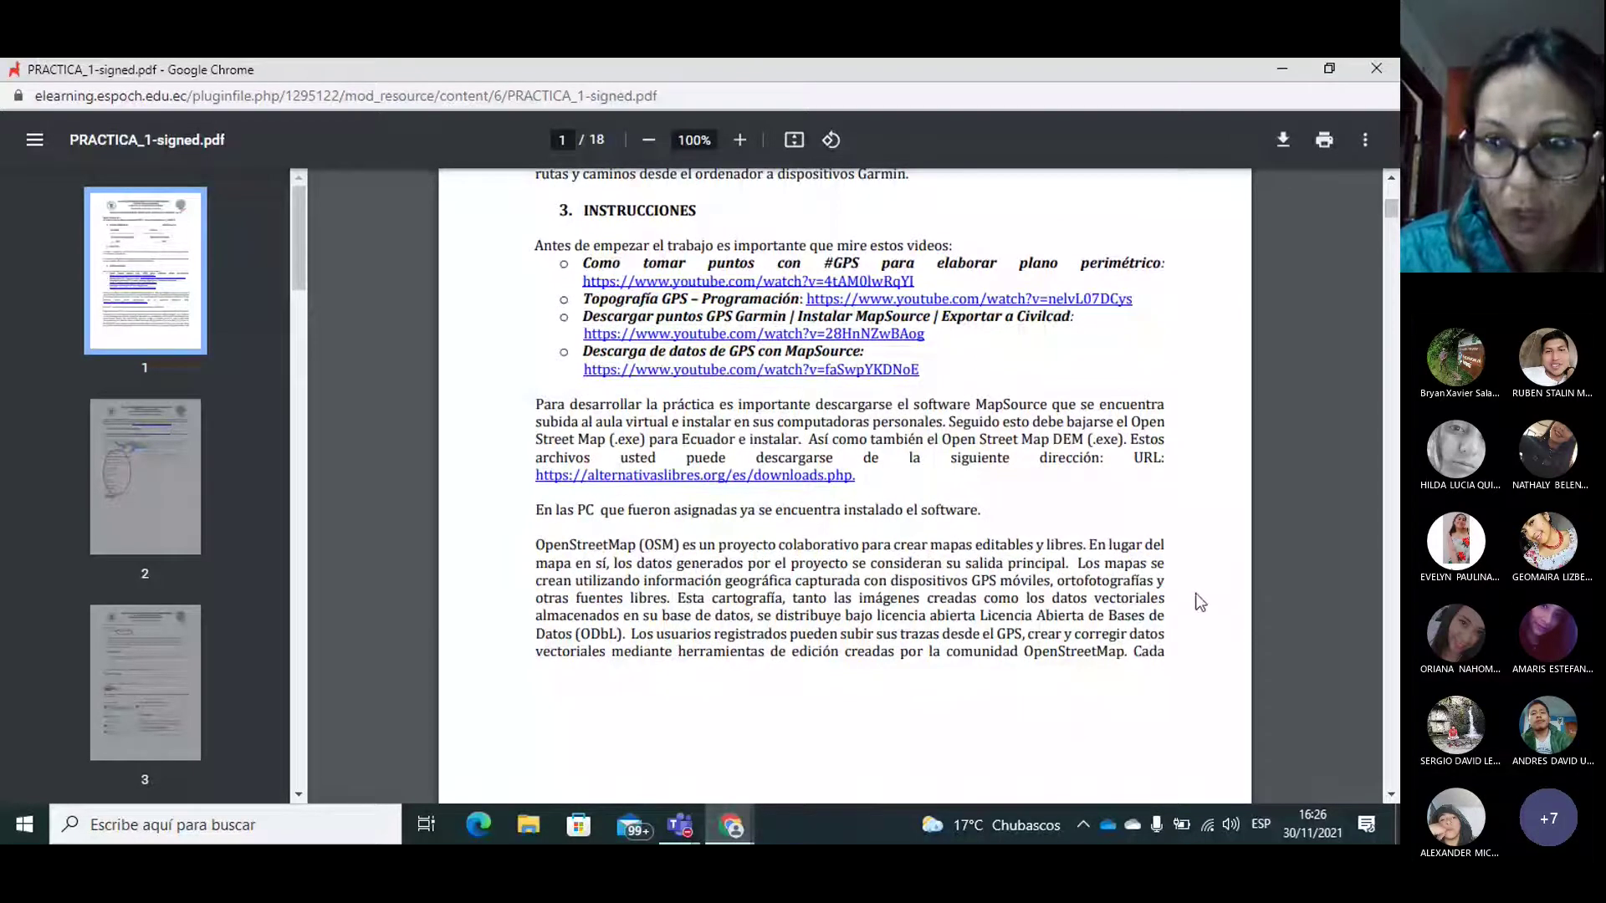
left_click(1390, 796)
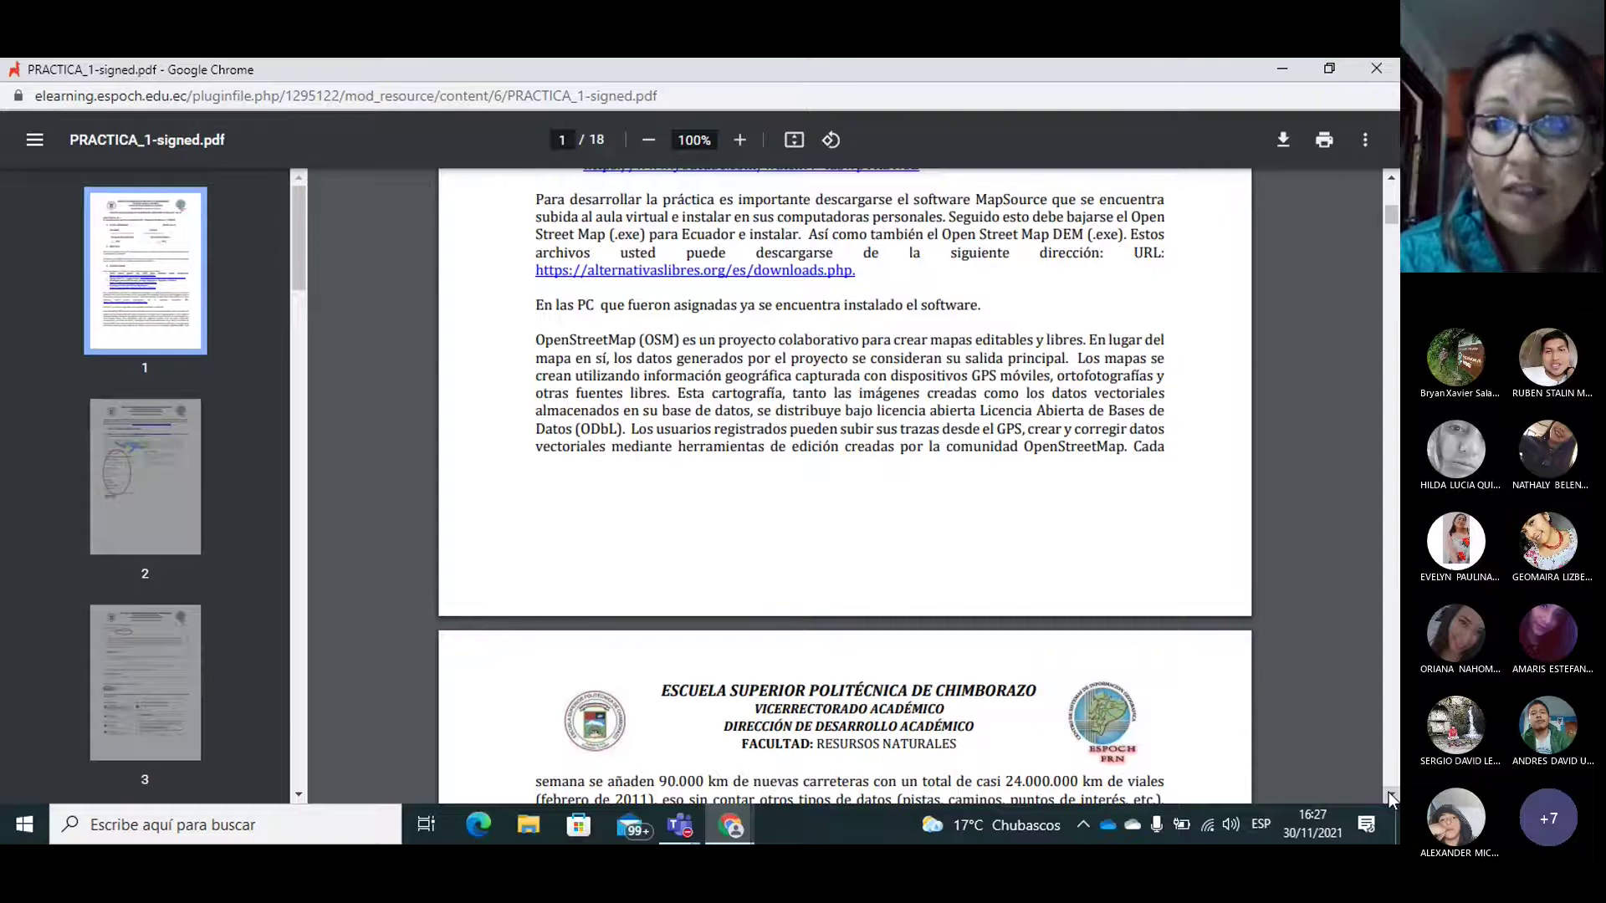
scroll(1388, 794, "down", 2)
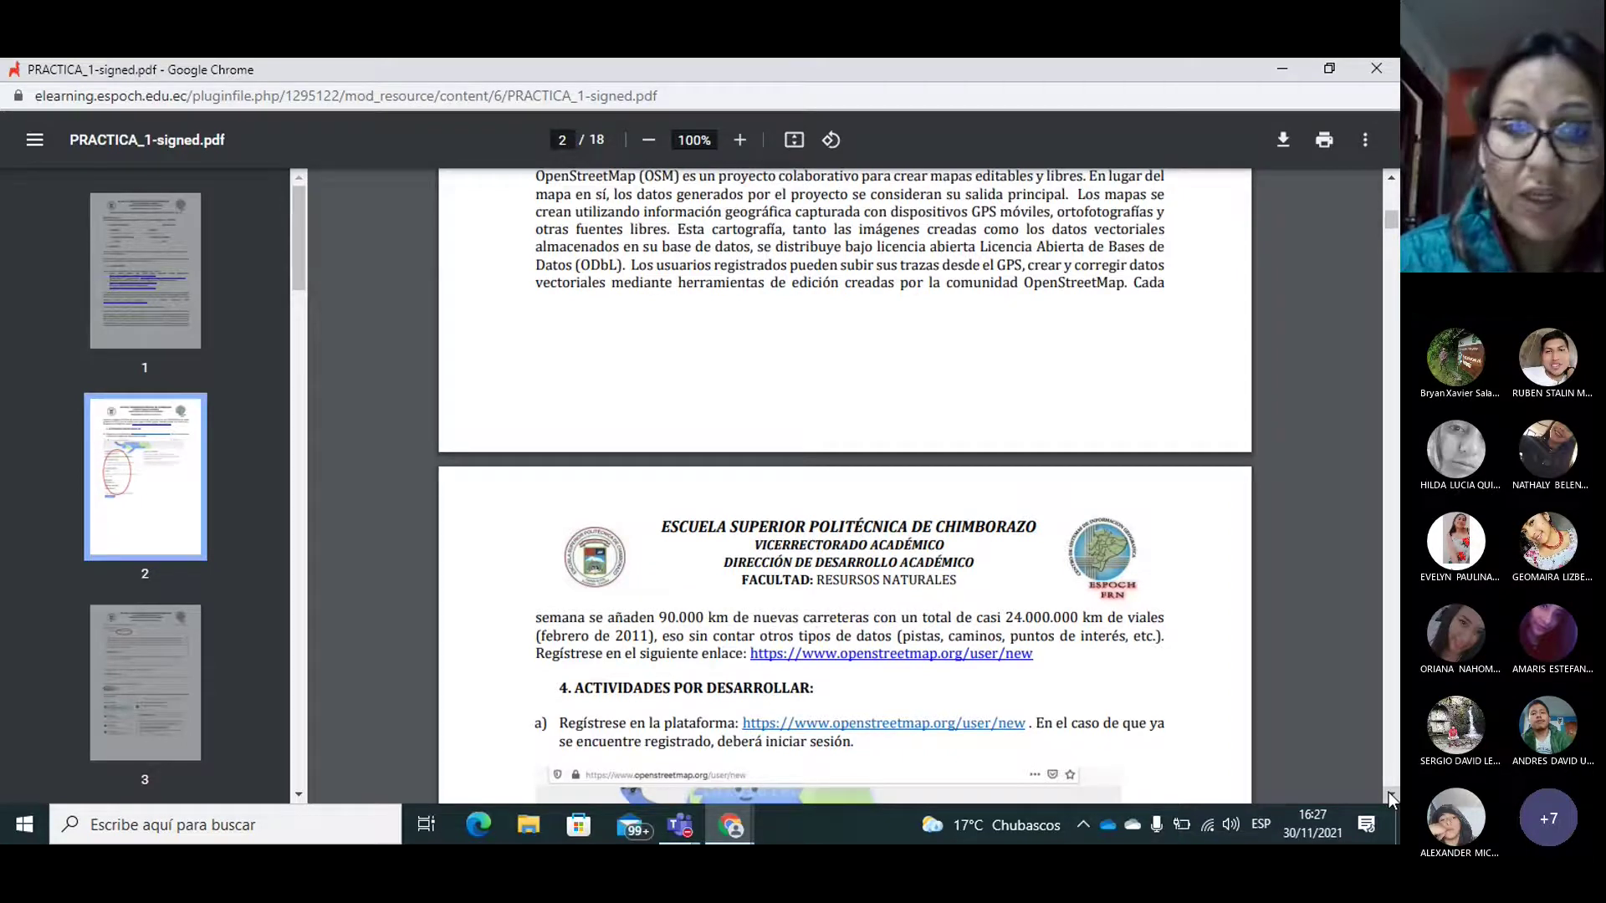
left_click(1388, 793)
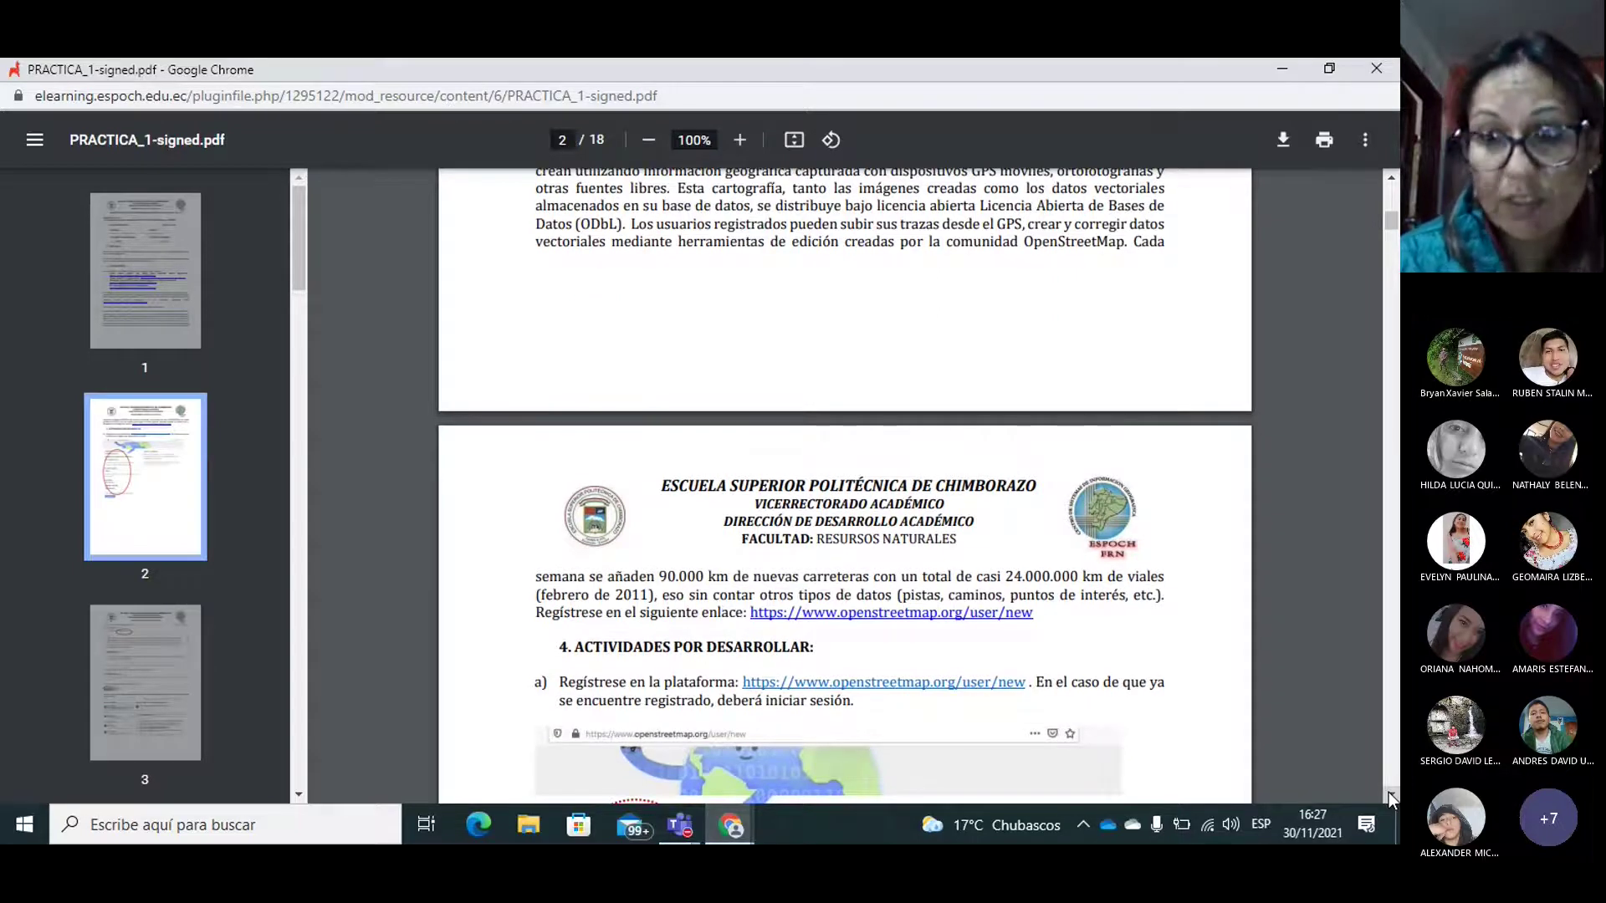
left_click(1389, 793)
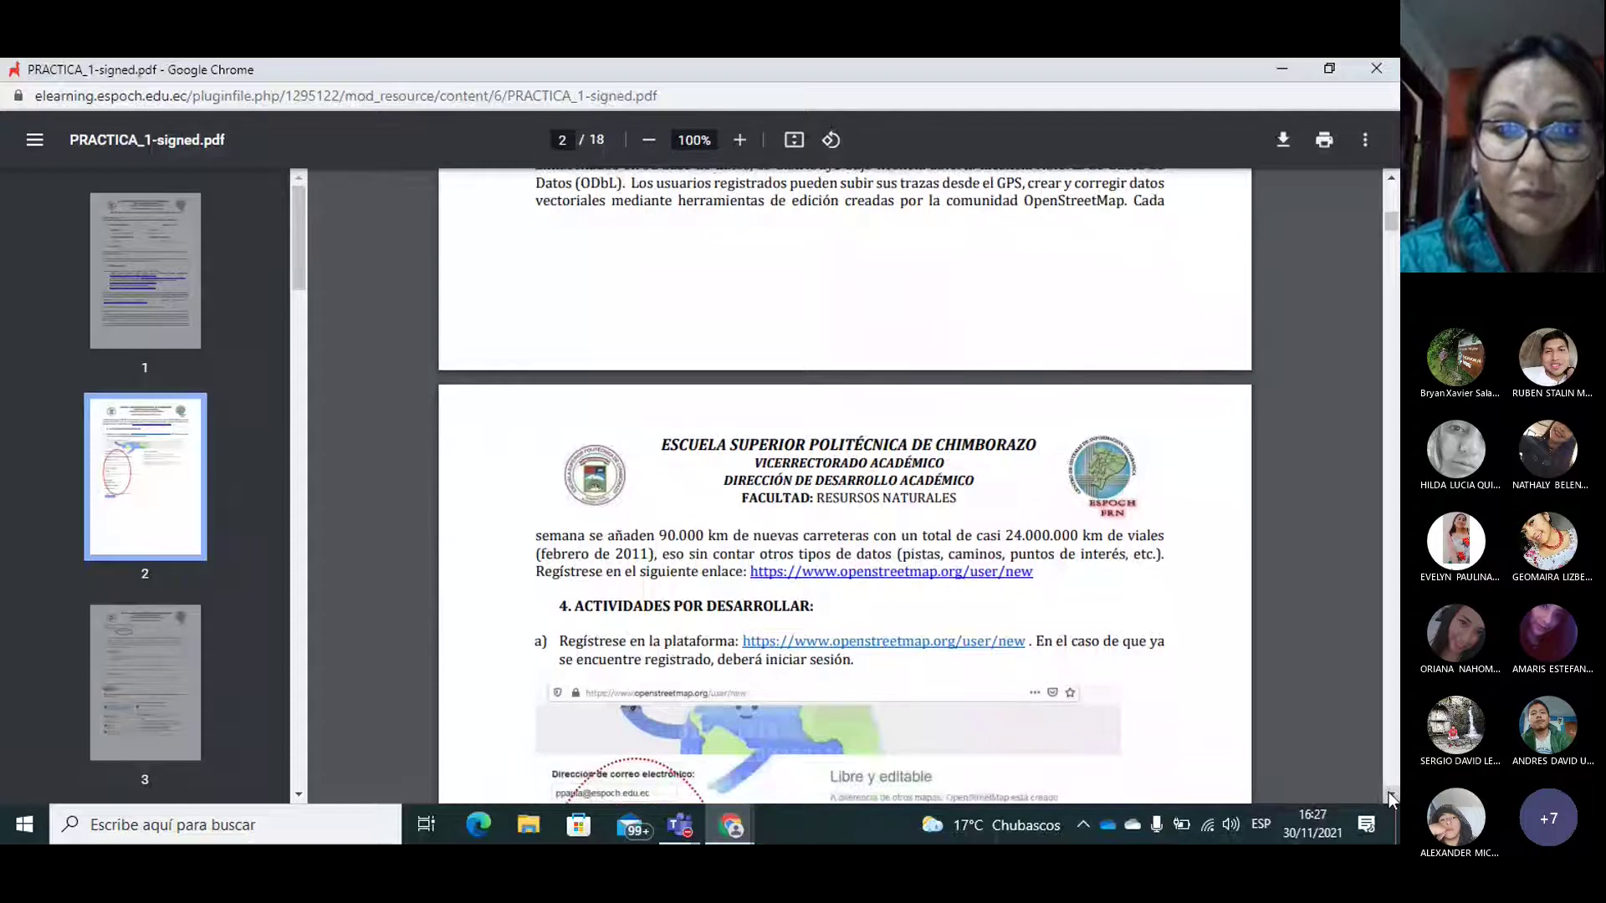
left_click(1388, 793)
left_click(1389, 793)
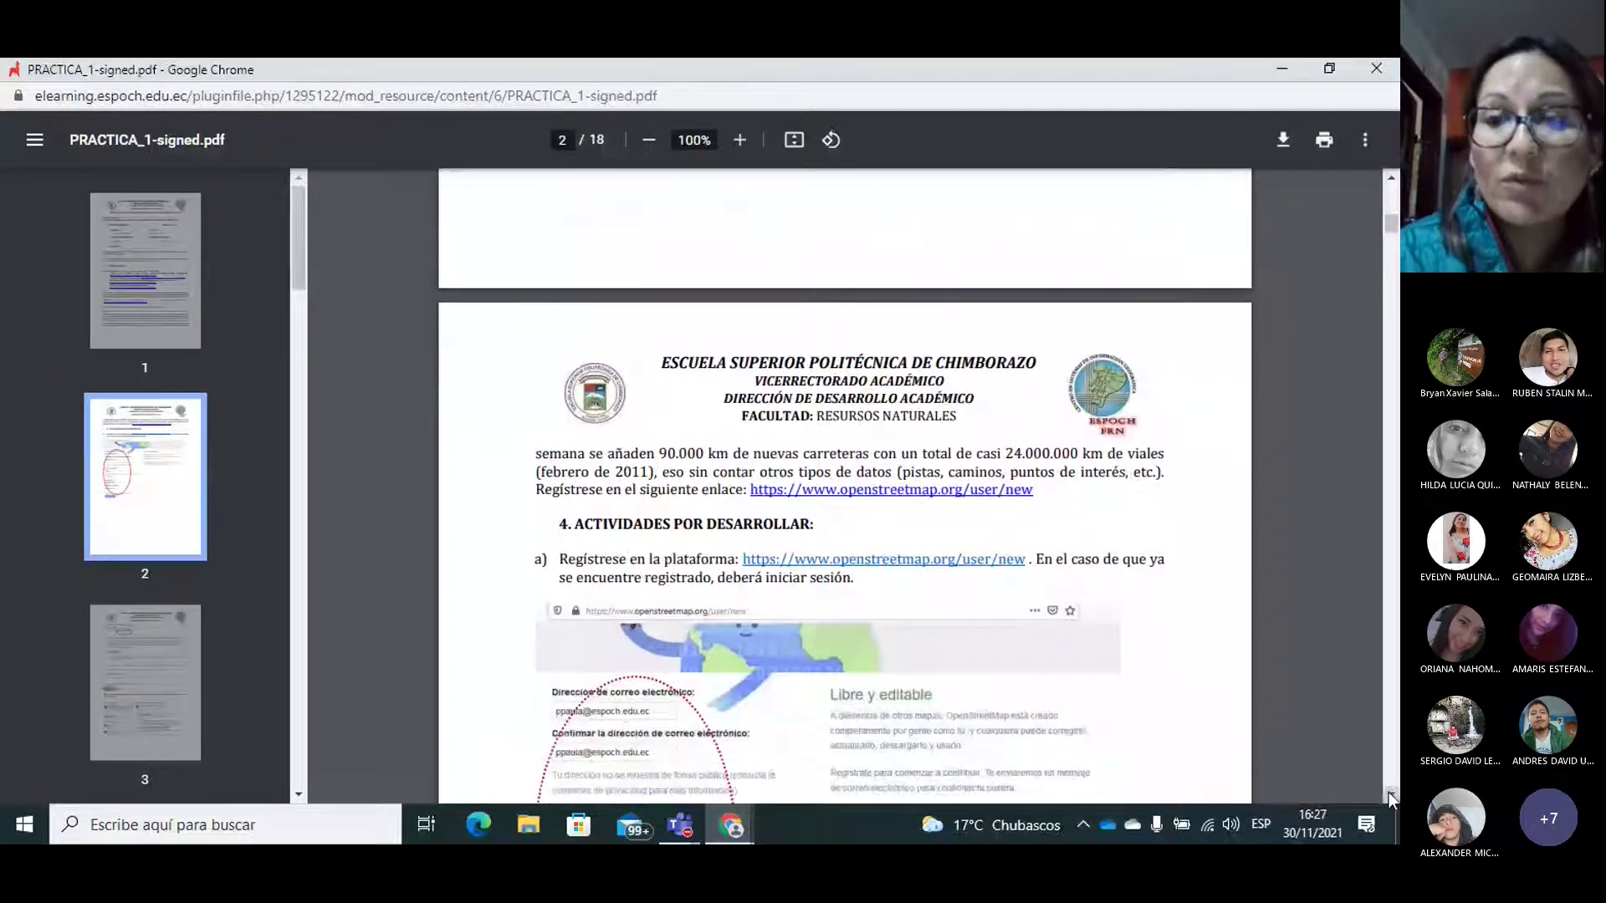
left_click(1388, 793)
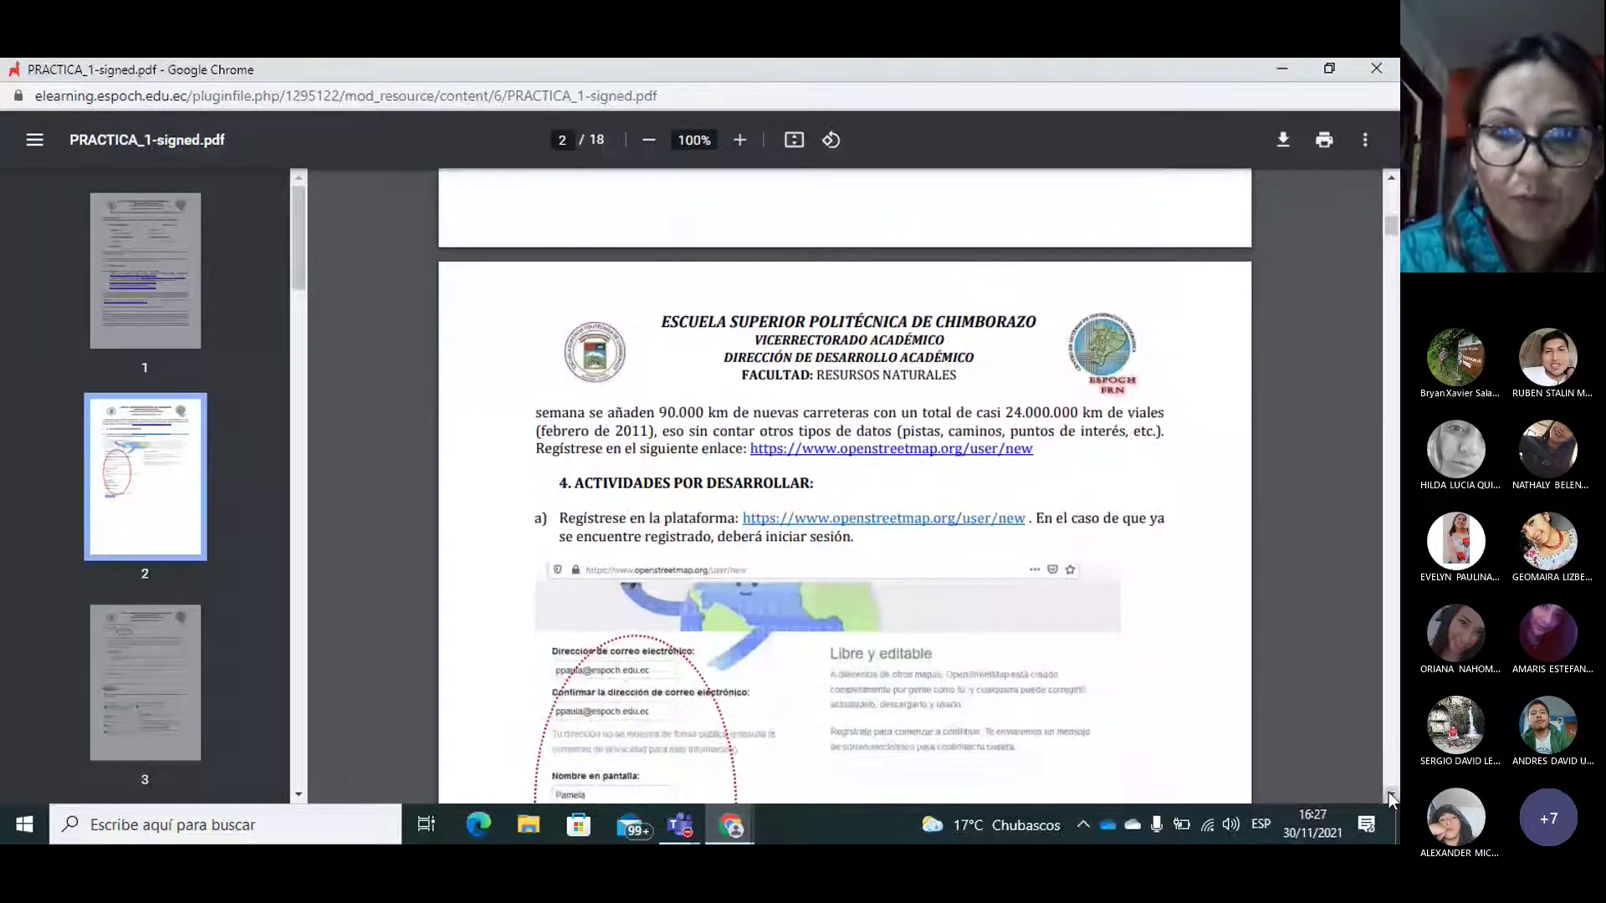
left_click(1389, 794)
left_click(1388, 794)
left_click(1388, 794)
left_click(1388, 794)
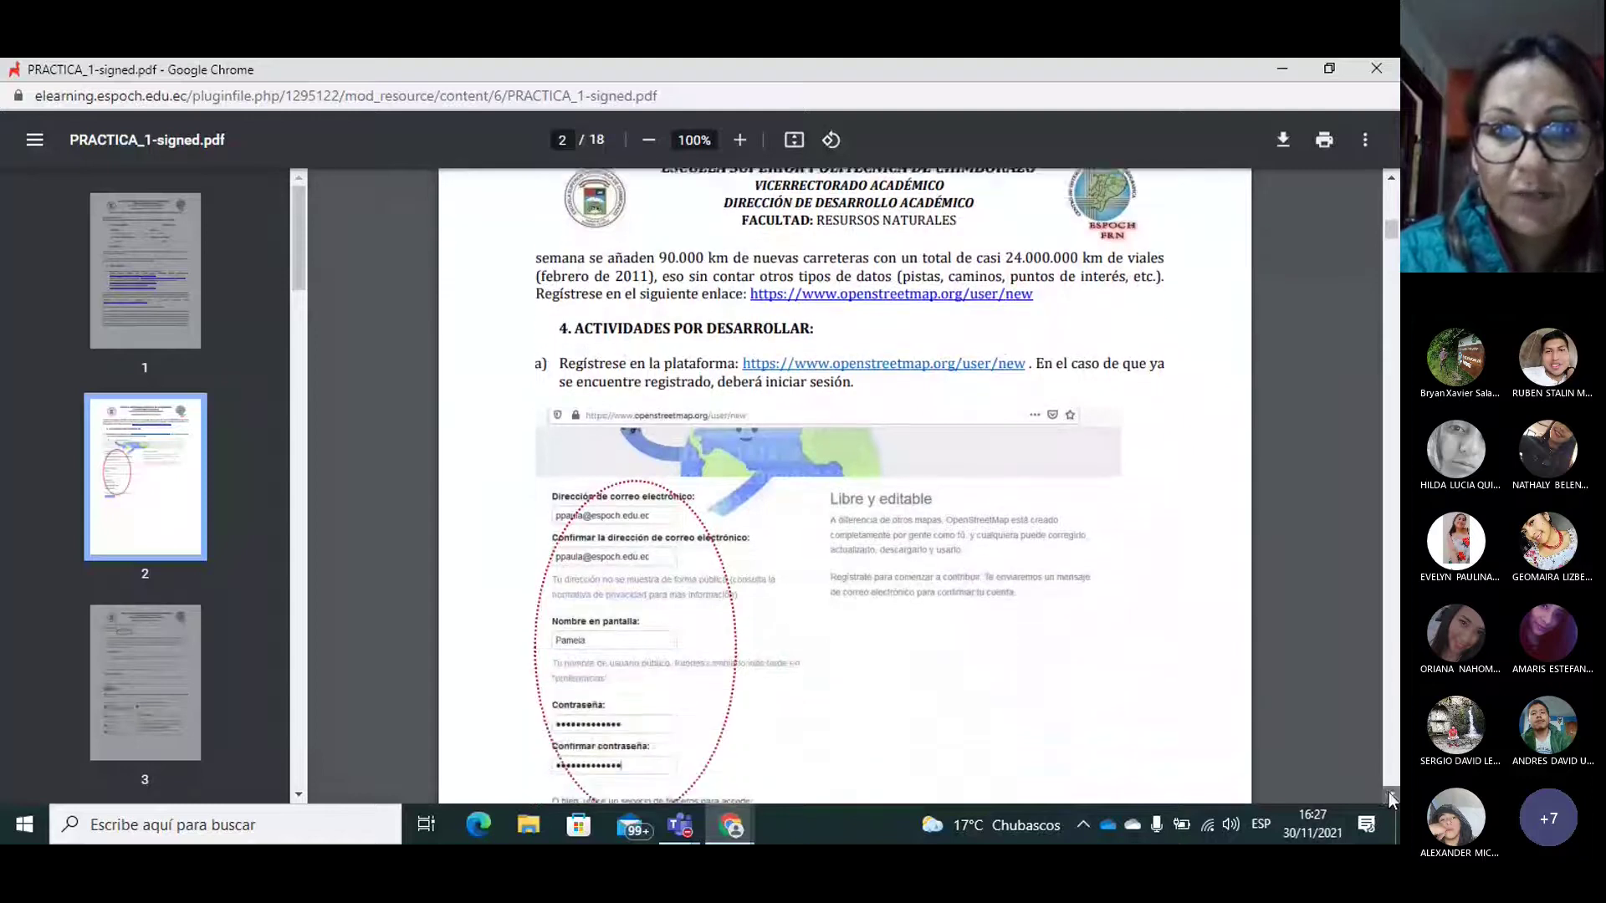
left_click(1389, 794)
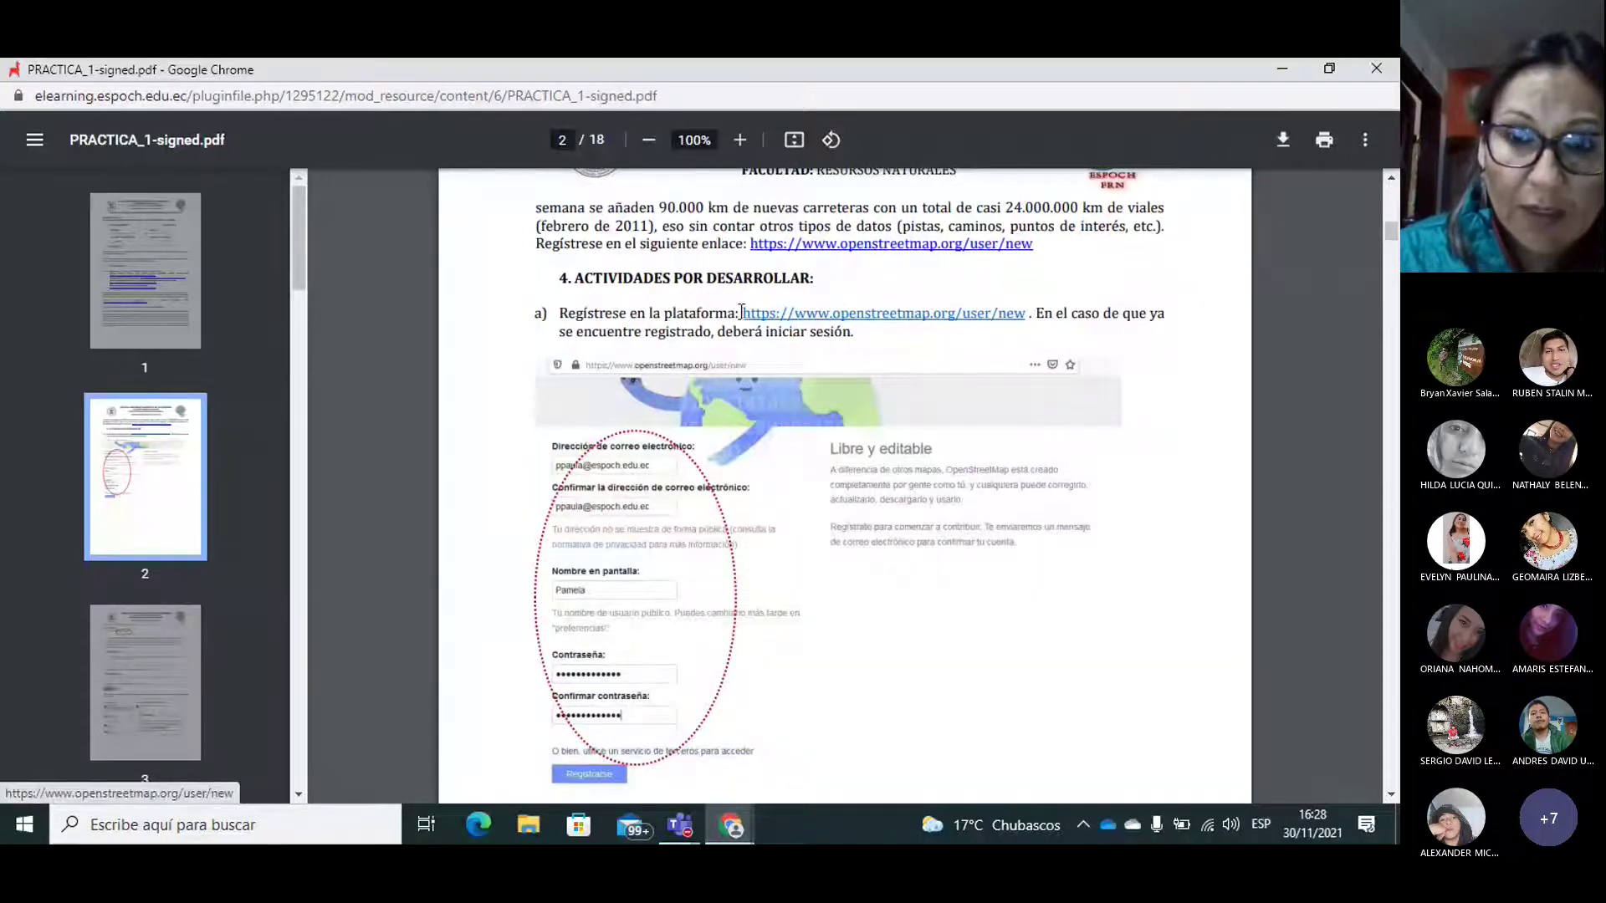
left_click_drag(1037, 313, 742, 312)
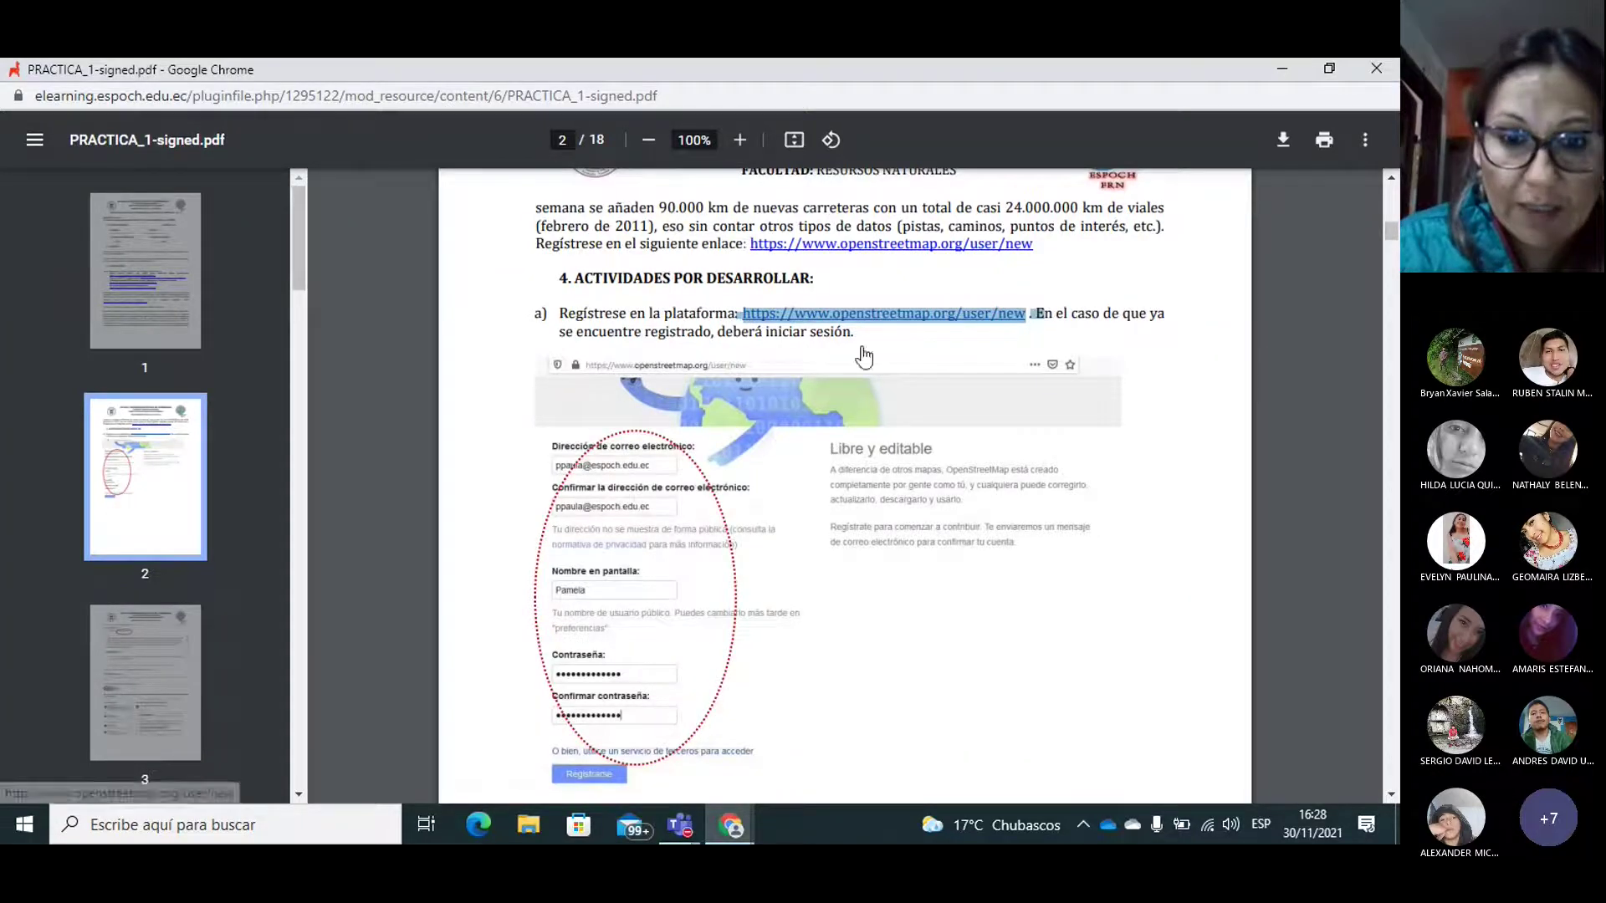
Step: Paste the copied OpenStreetMap sign-up link into the Practica Nro1 meeting chat box
mouse_move(690, 834)
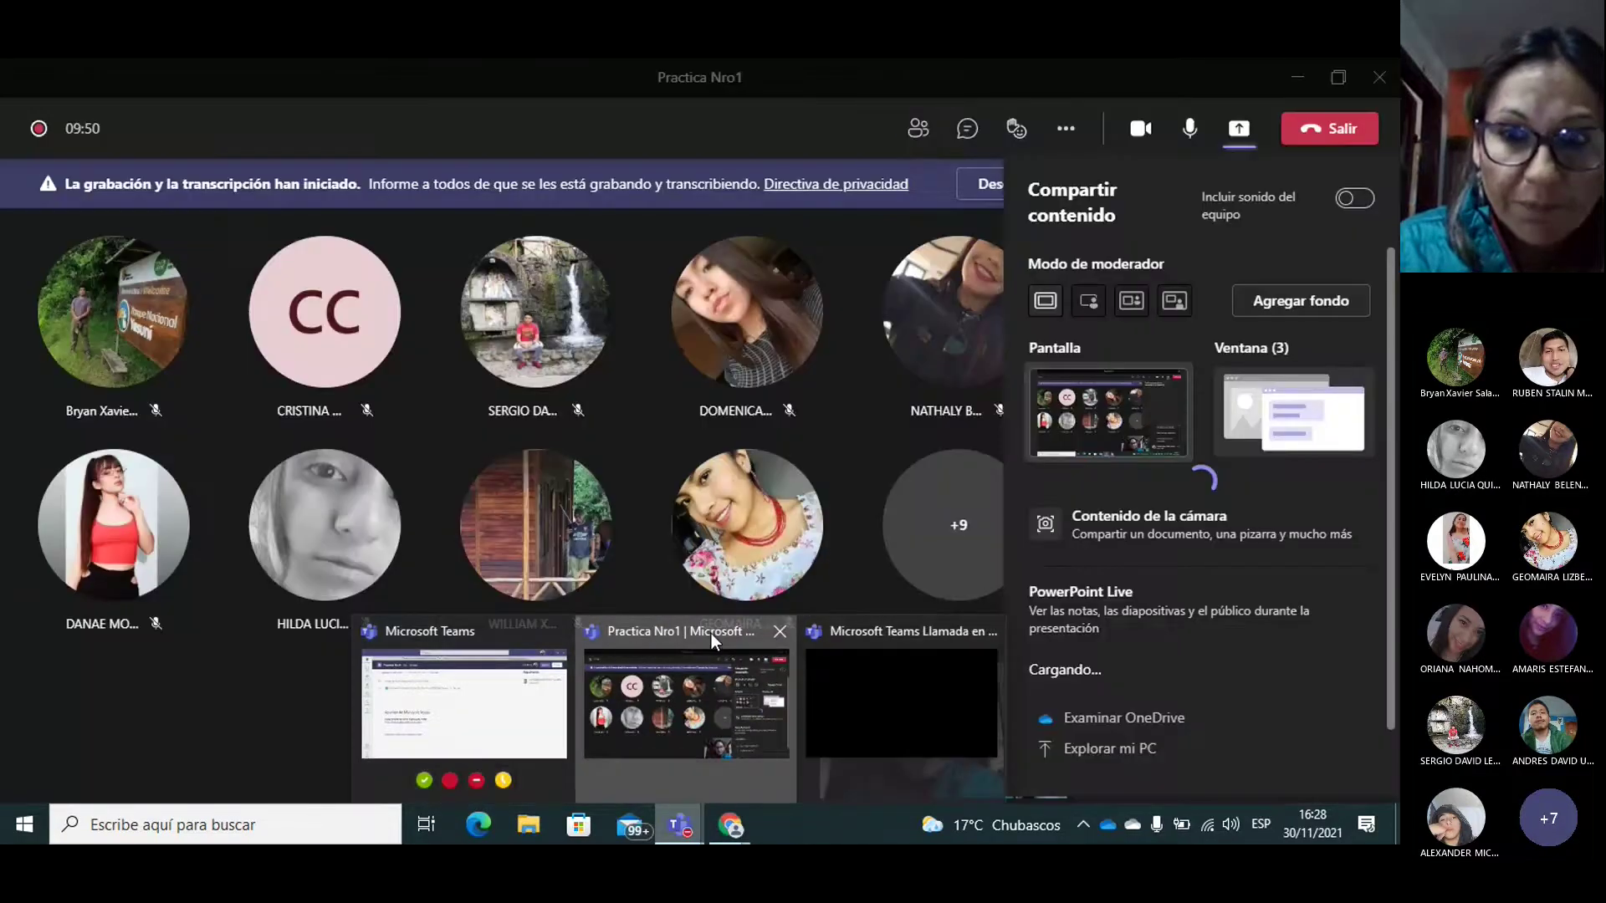
left_click(711, 634)
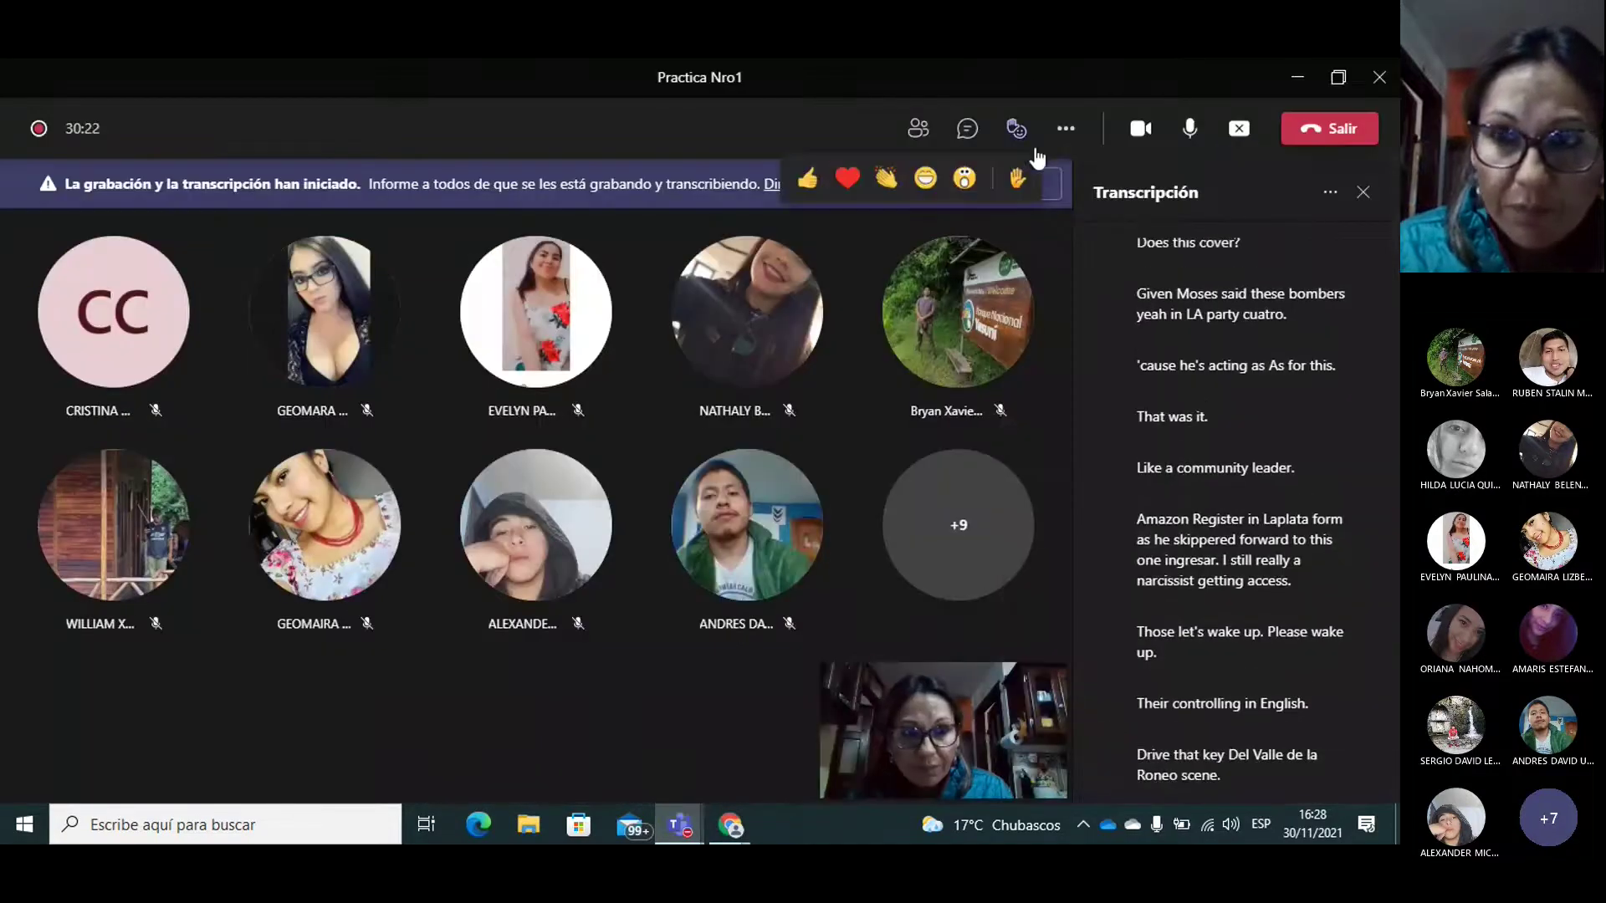
left_click(963, 131)
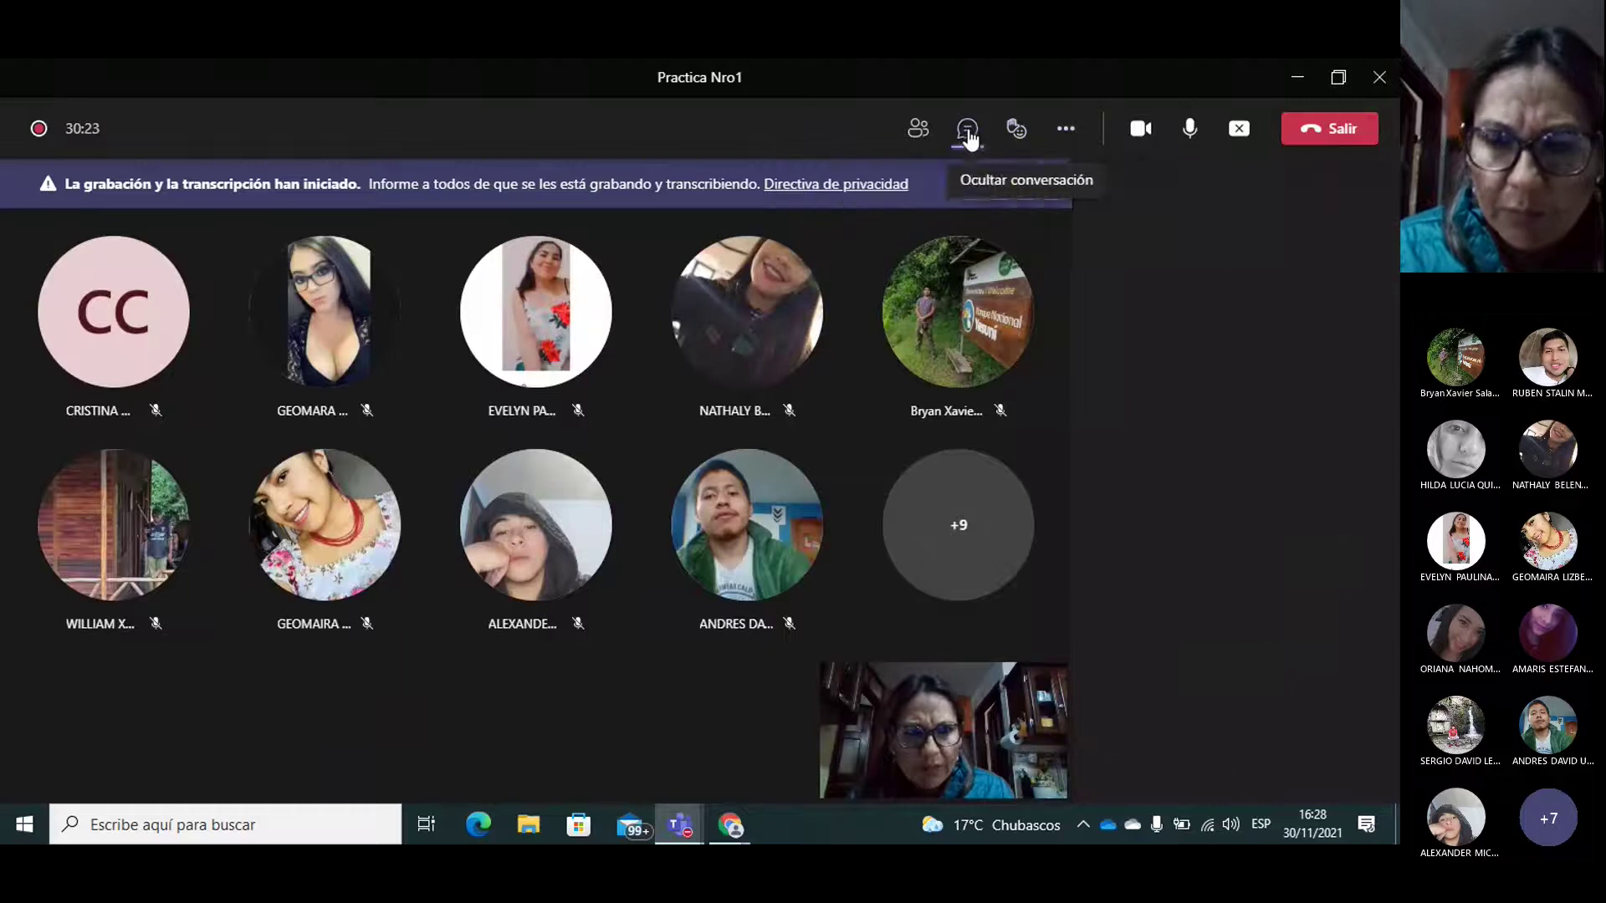
left_click(1146, 726)
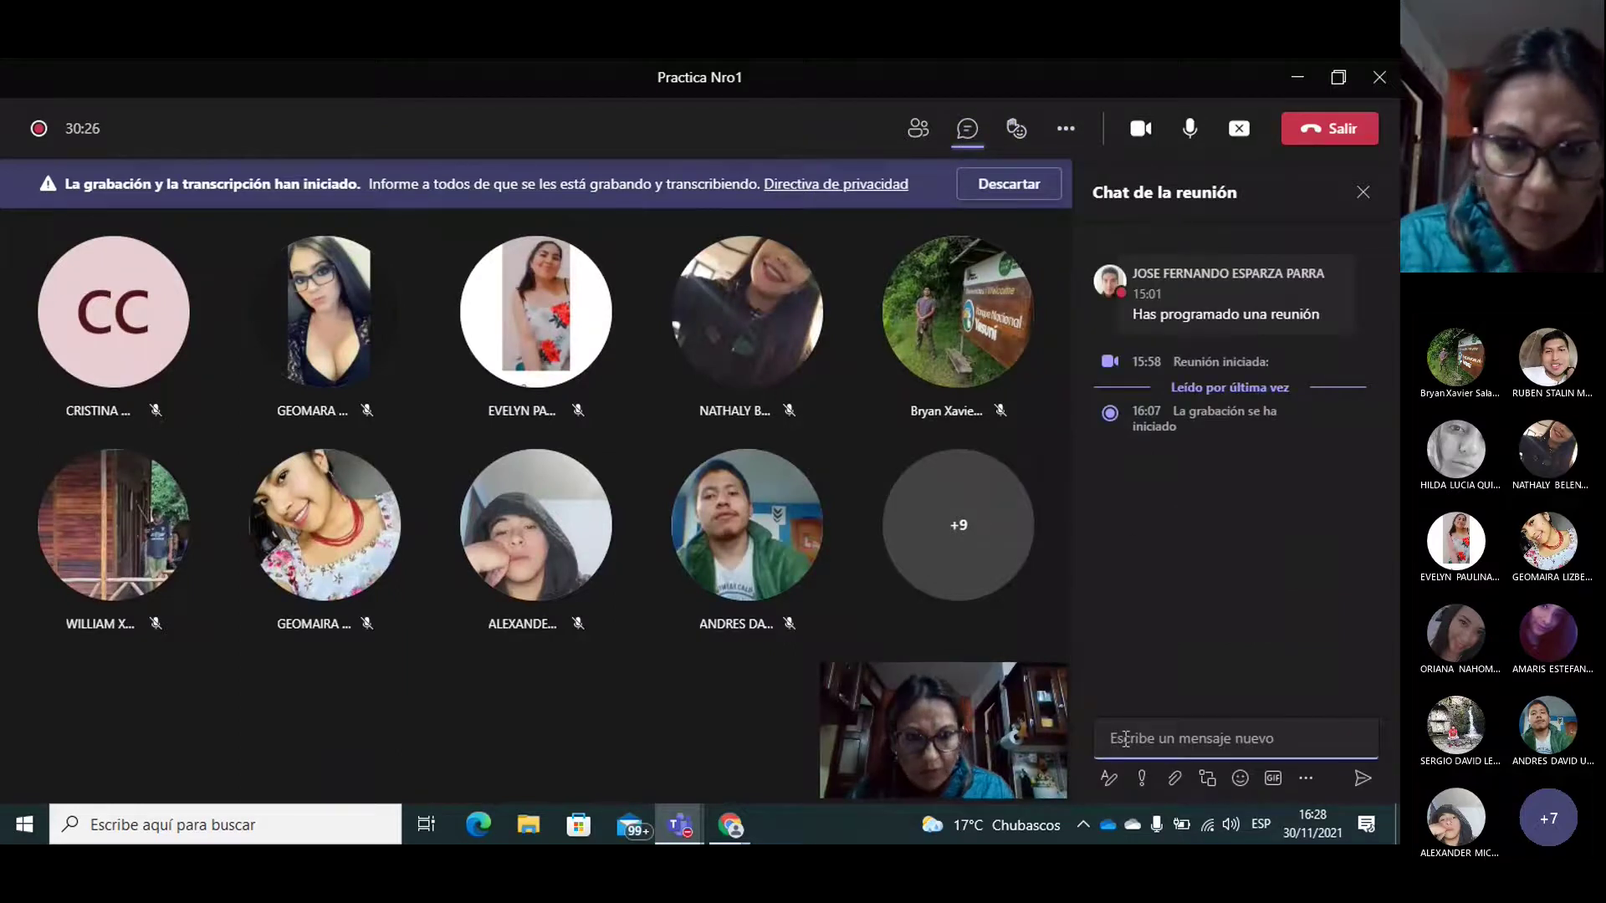
type(": https://www.openstreetmap.org/user/new . E")
Step: Remove the stray colon and trailing letter, send the link, and return to the guide PDF
left_click(1149, 706)
key("BackSpace")
key("Delete")
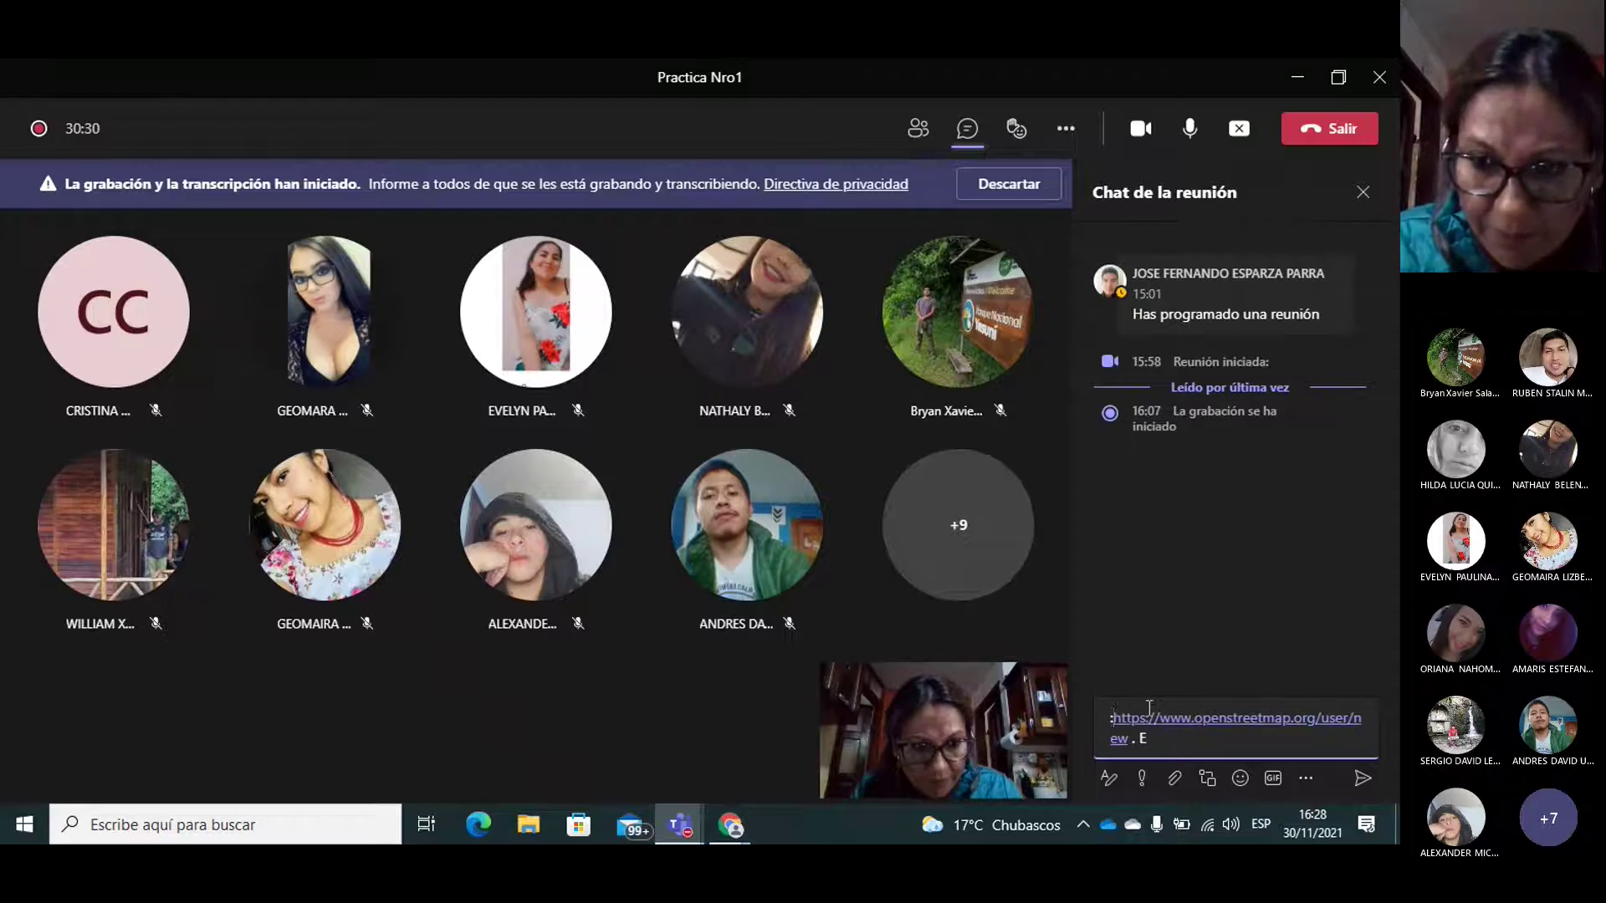
left_click(1156, 736)
key("BackSpace")
key("BackSpace")
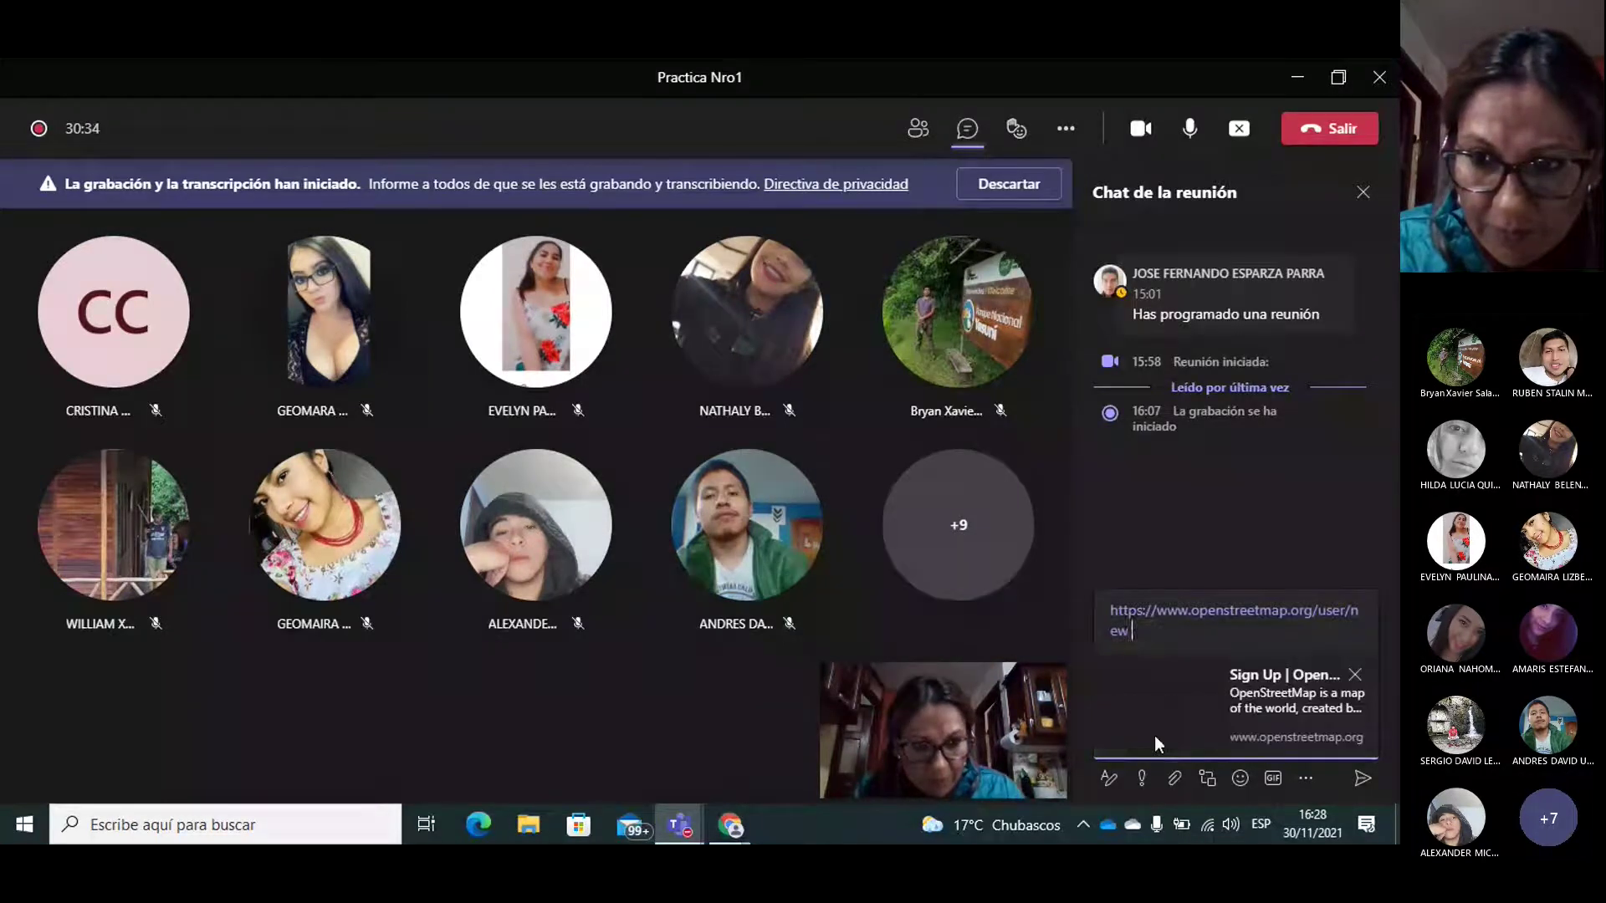
key("Return")
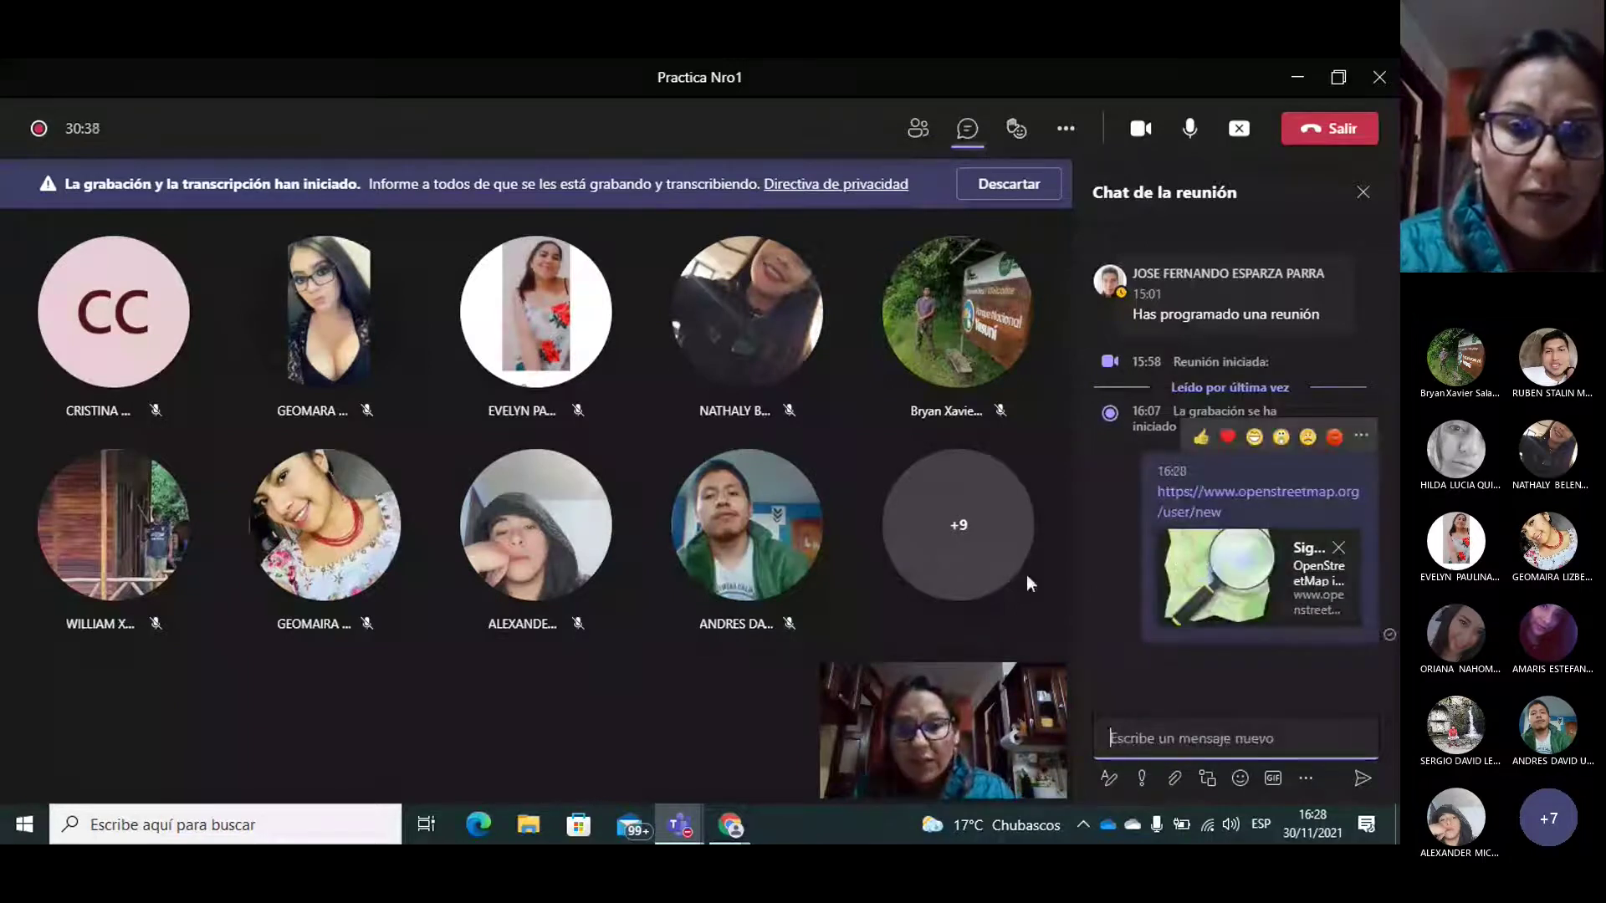
mouse_move(729, 826)
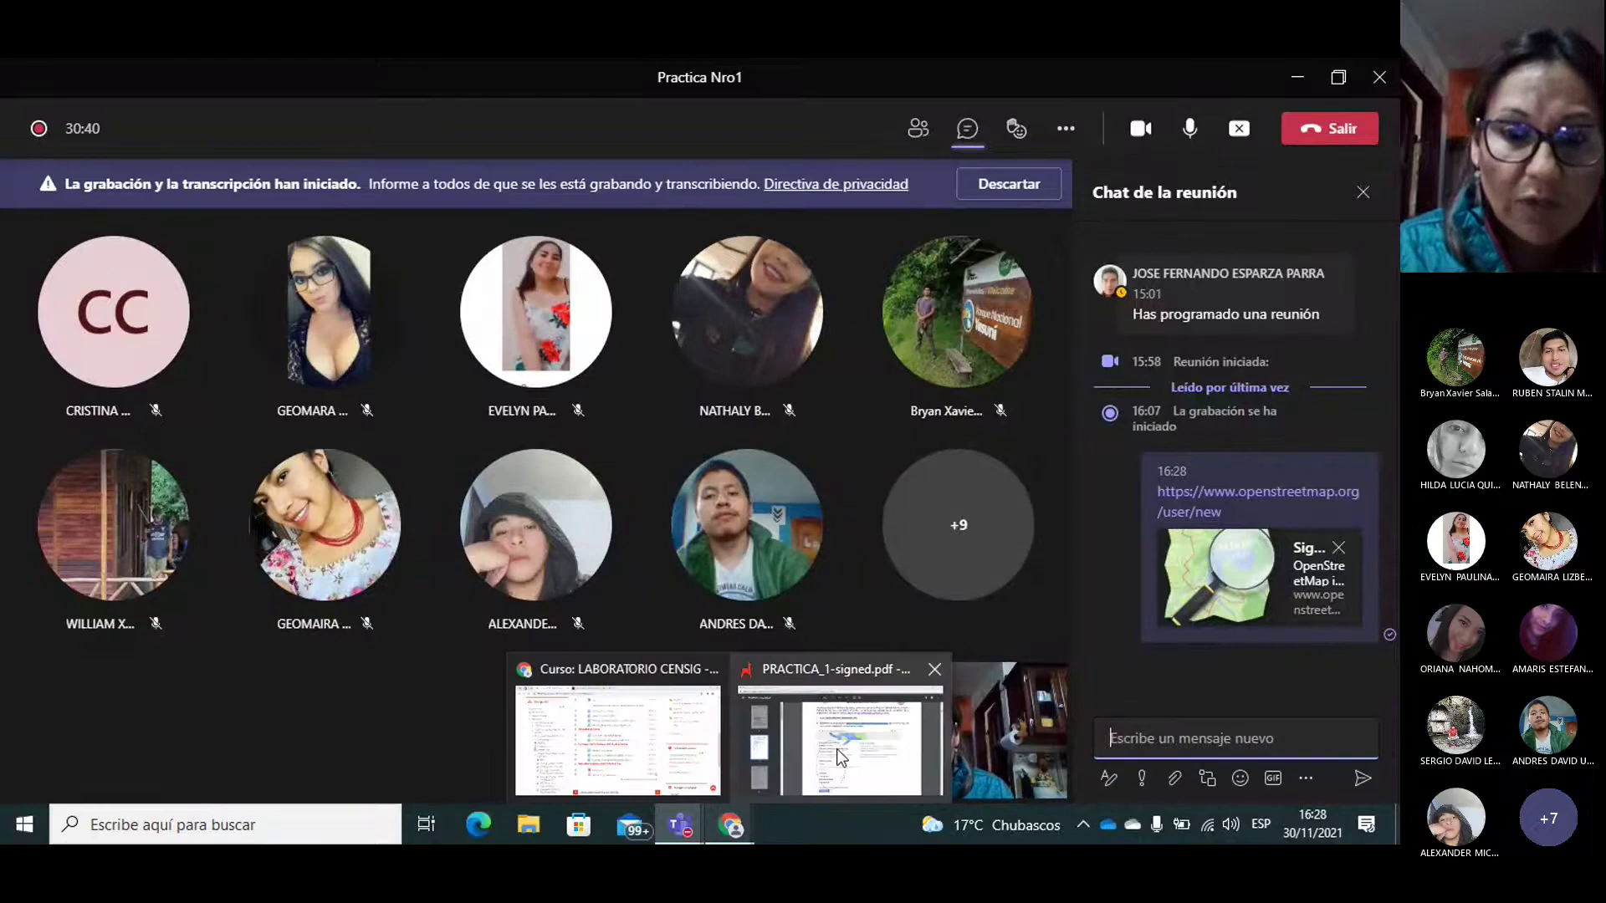
left_click(830, 746)
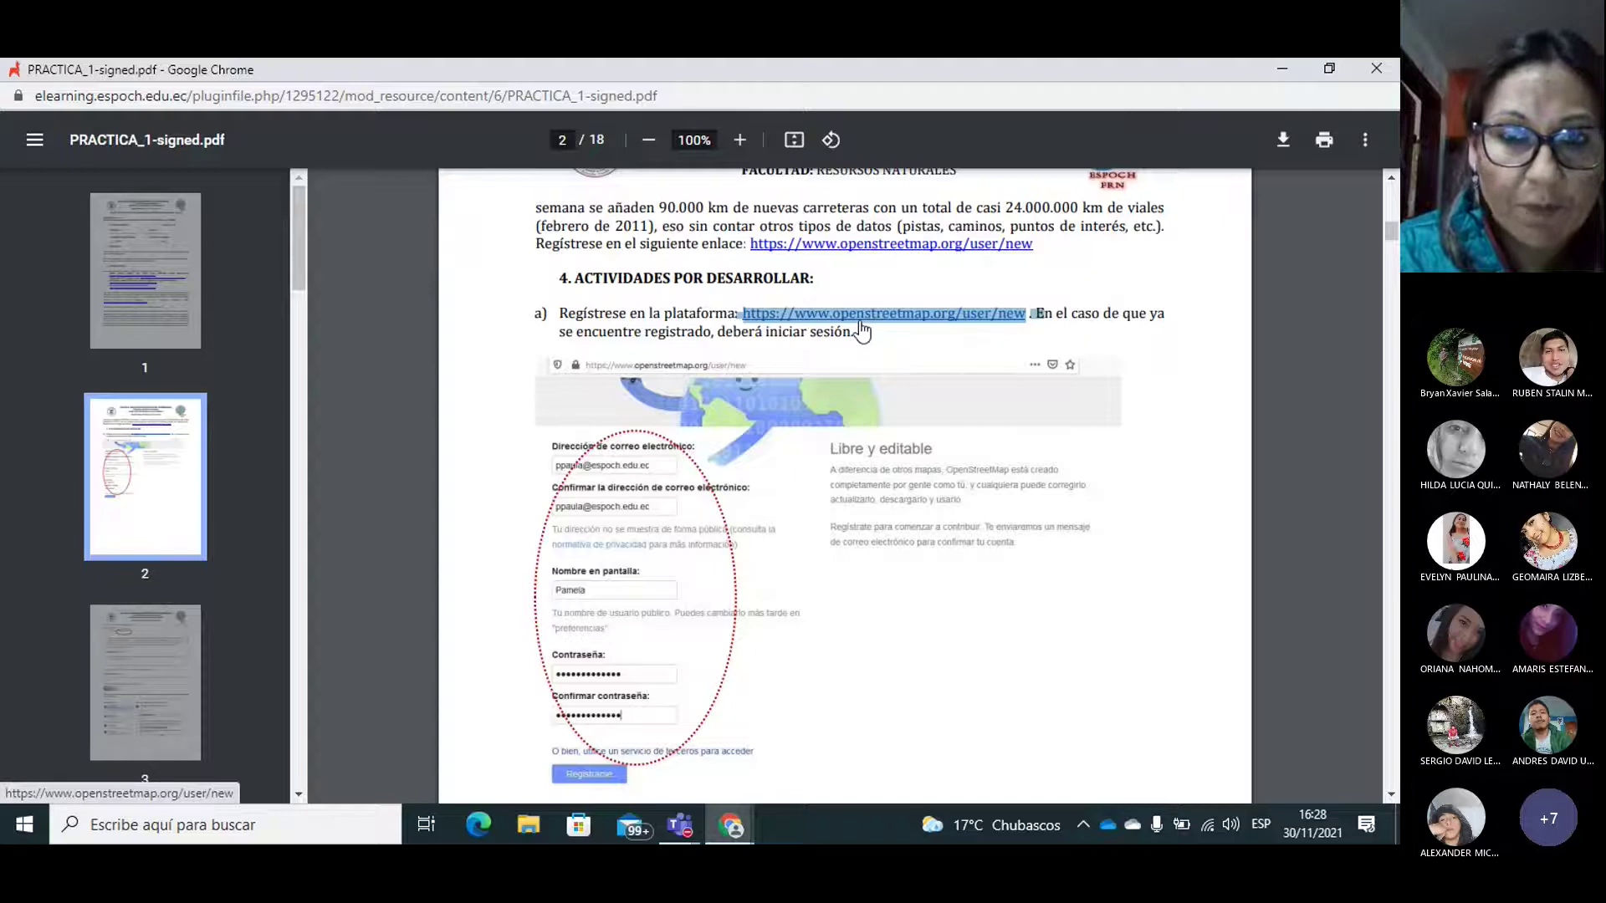
Step: Open the OpenStreetMap sign-up page, then reopen the Práctica Uno guide PDF from the course page
left_click(874, 318)
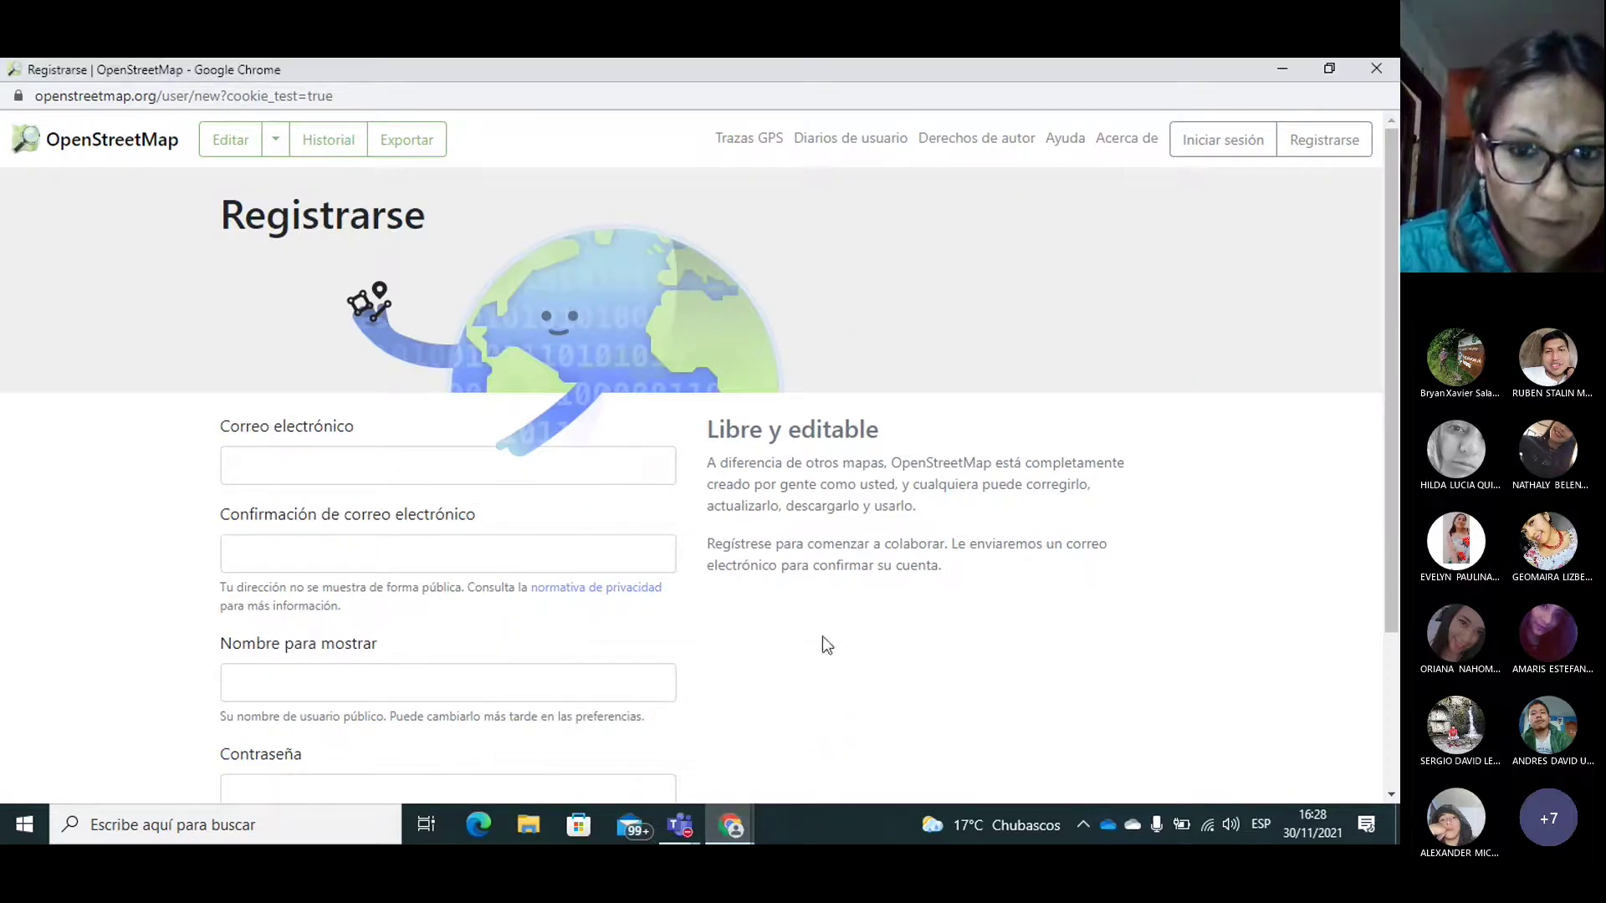
mouse_move(731, 825)
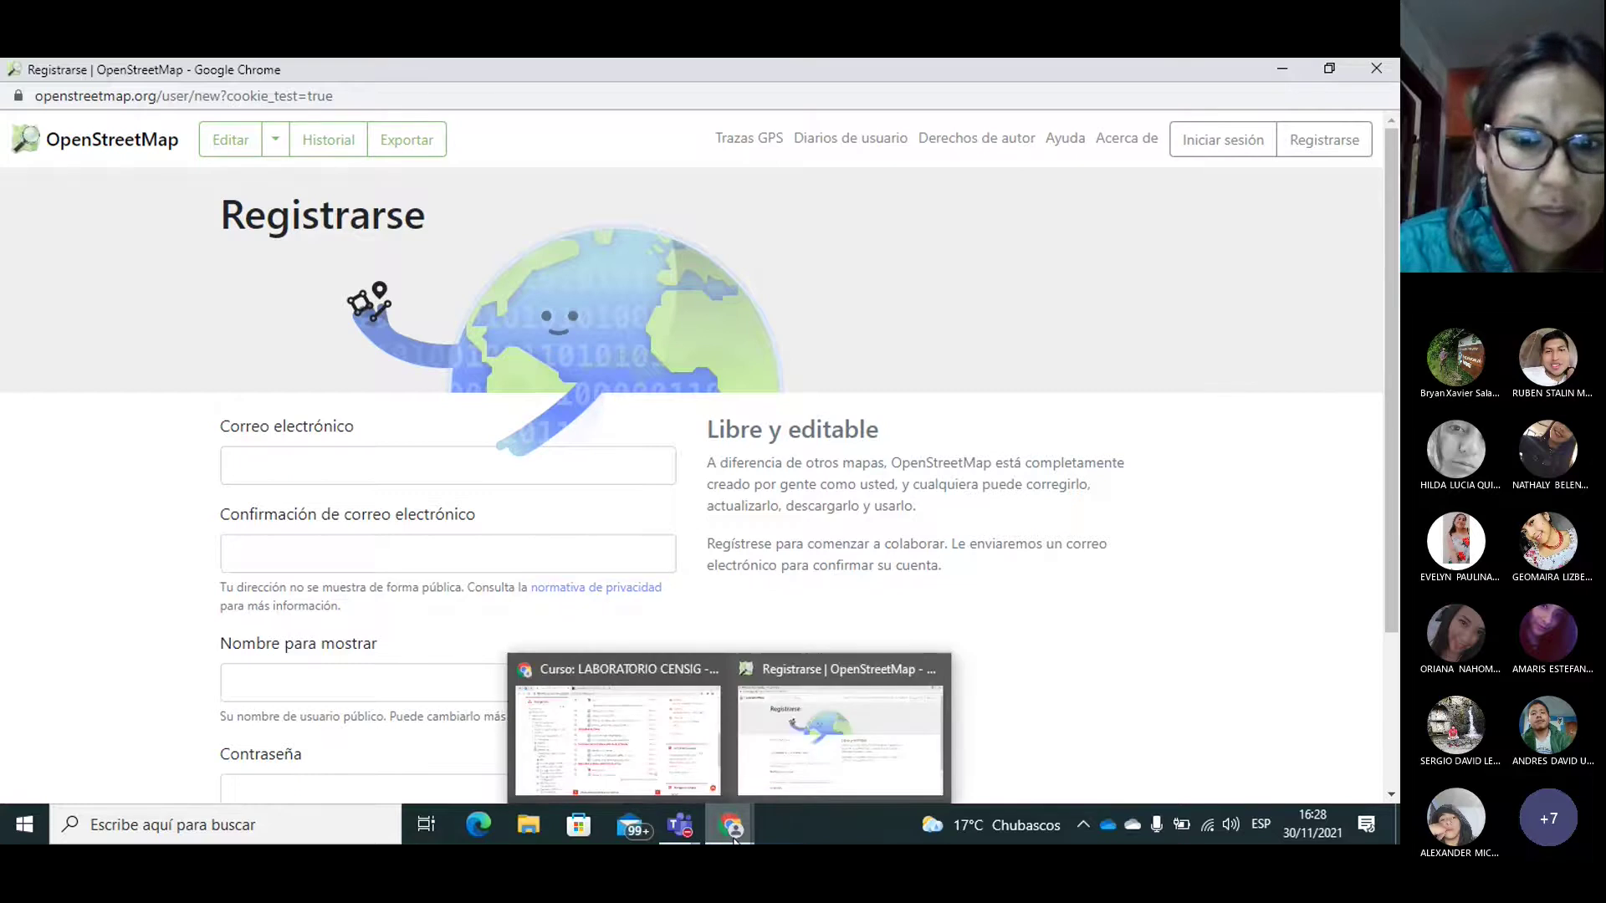
left_click(652, 756)
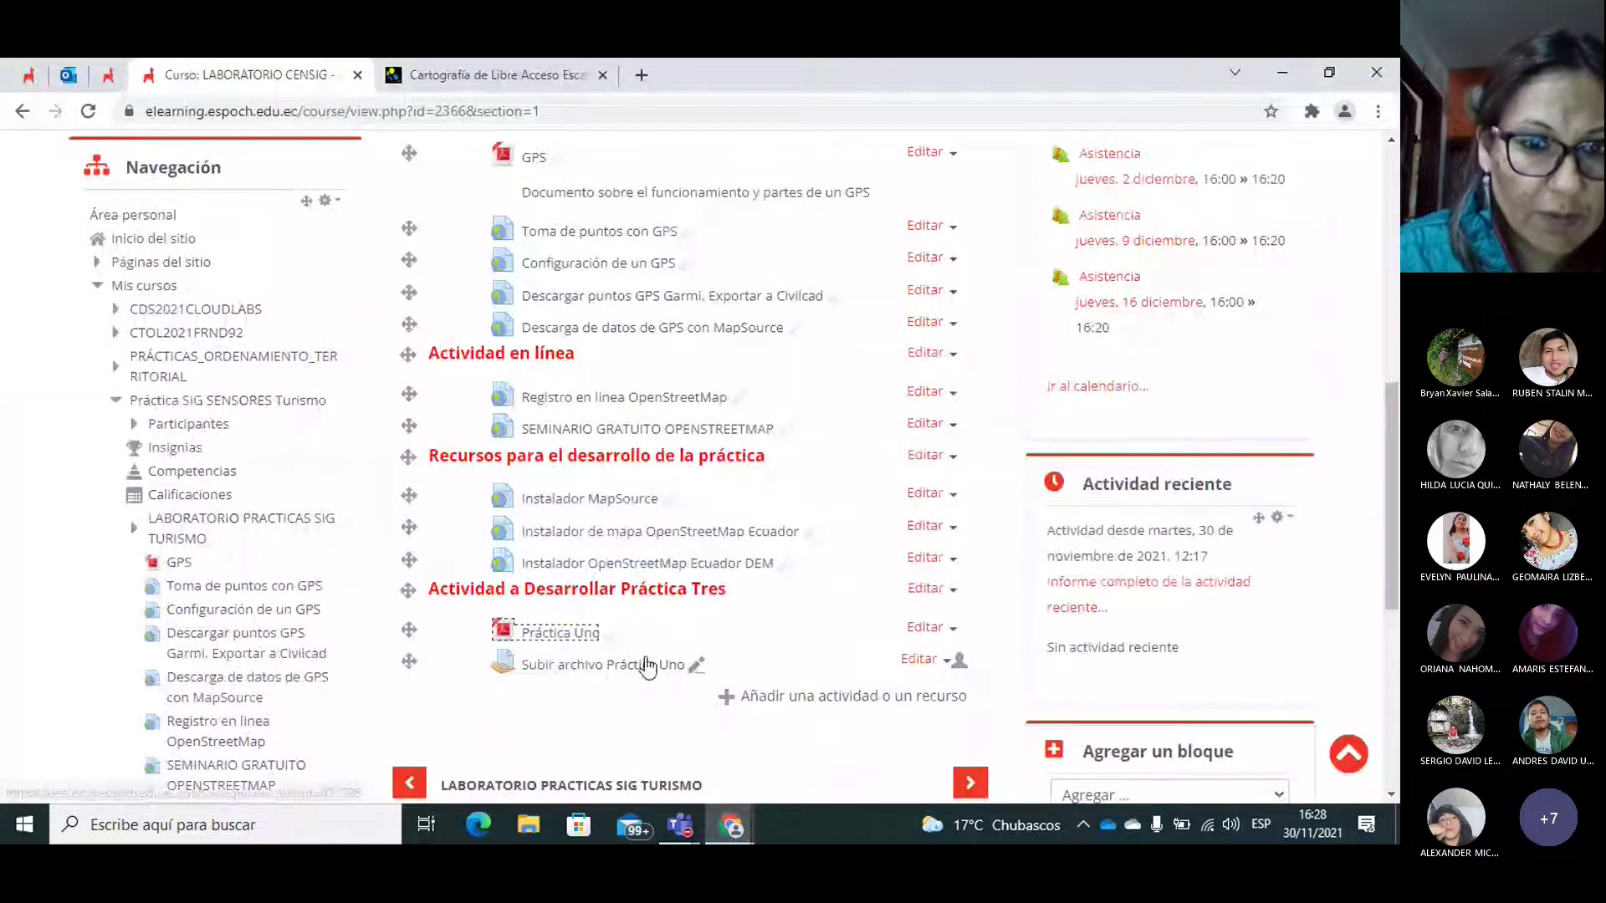
left_click(542, 635)
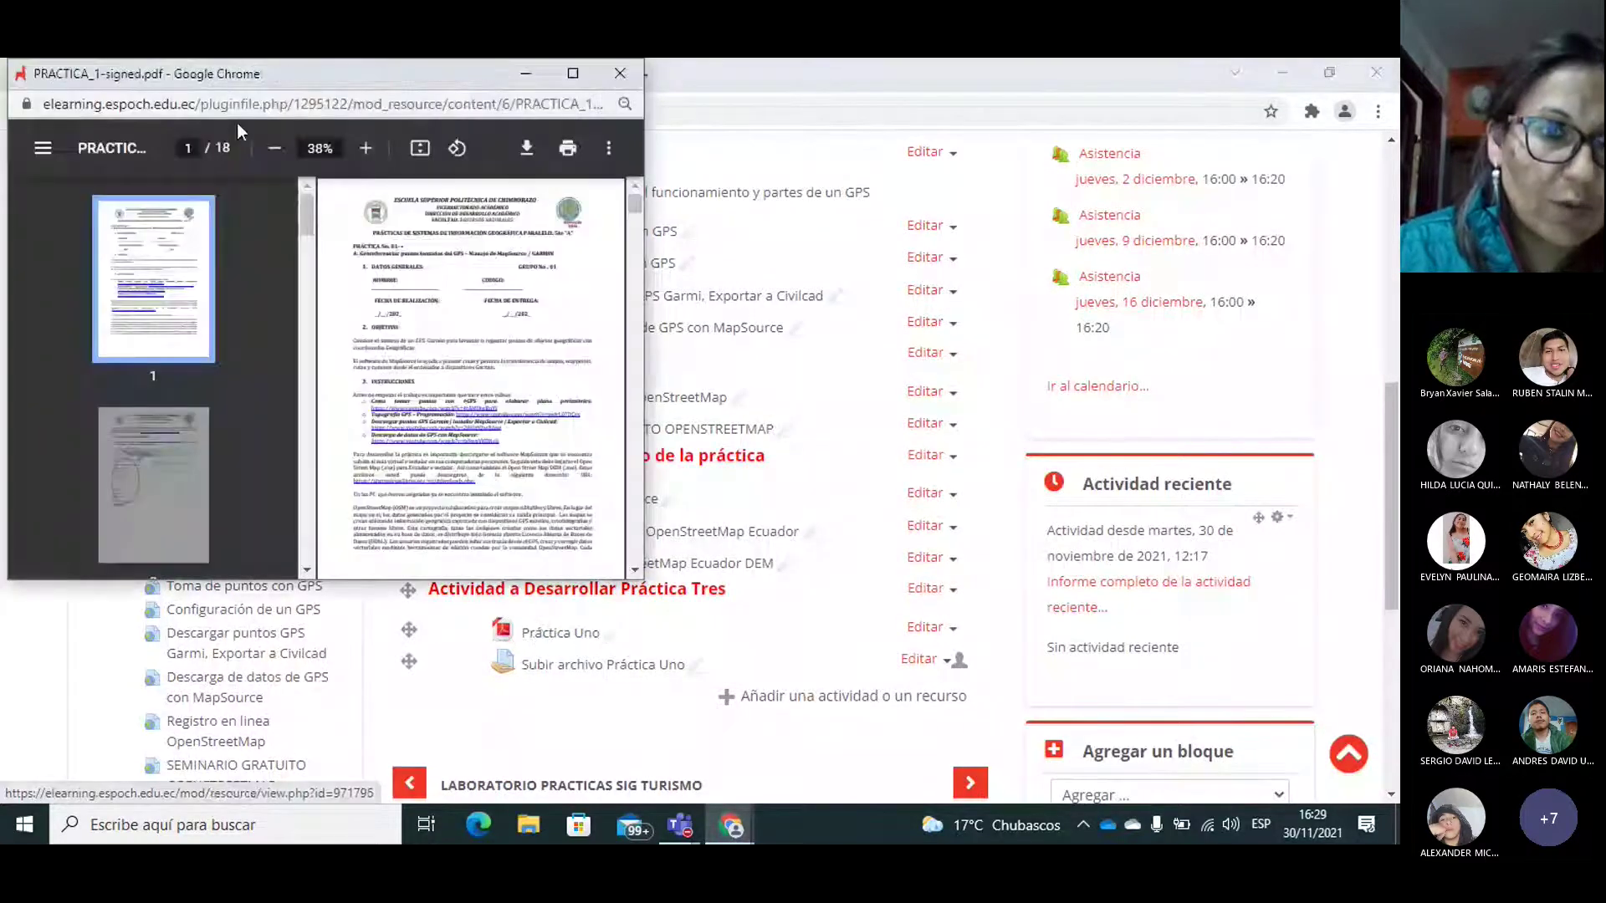
Step: Maximize and zoom into the guide PDF, then return to the OpenStreetMap sign-up window
left_click(573, 73)
left_click(739, 139)
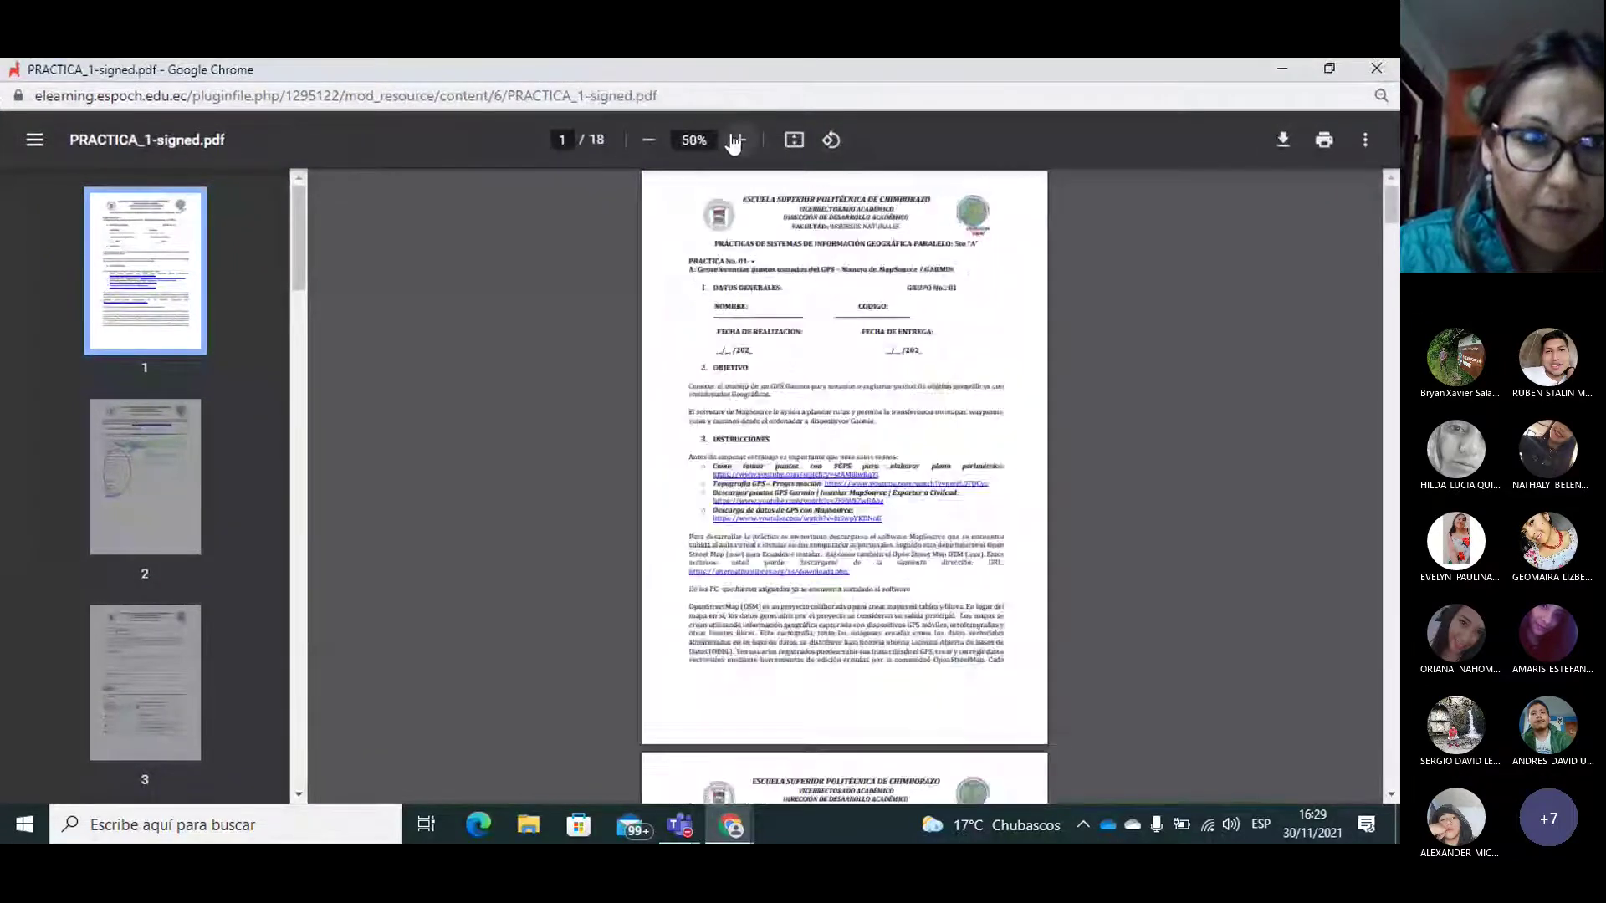
left_click(739, 139)
left_click(739, 140)
left_click(740, 140)
left_click(736, 140)
left_click(736, 139)
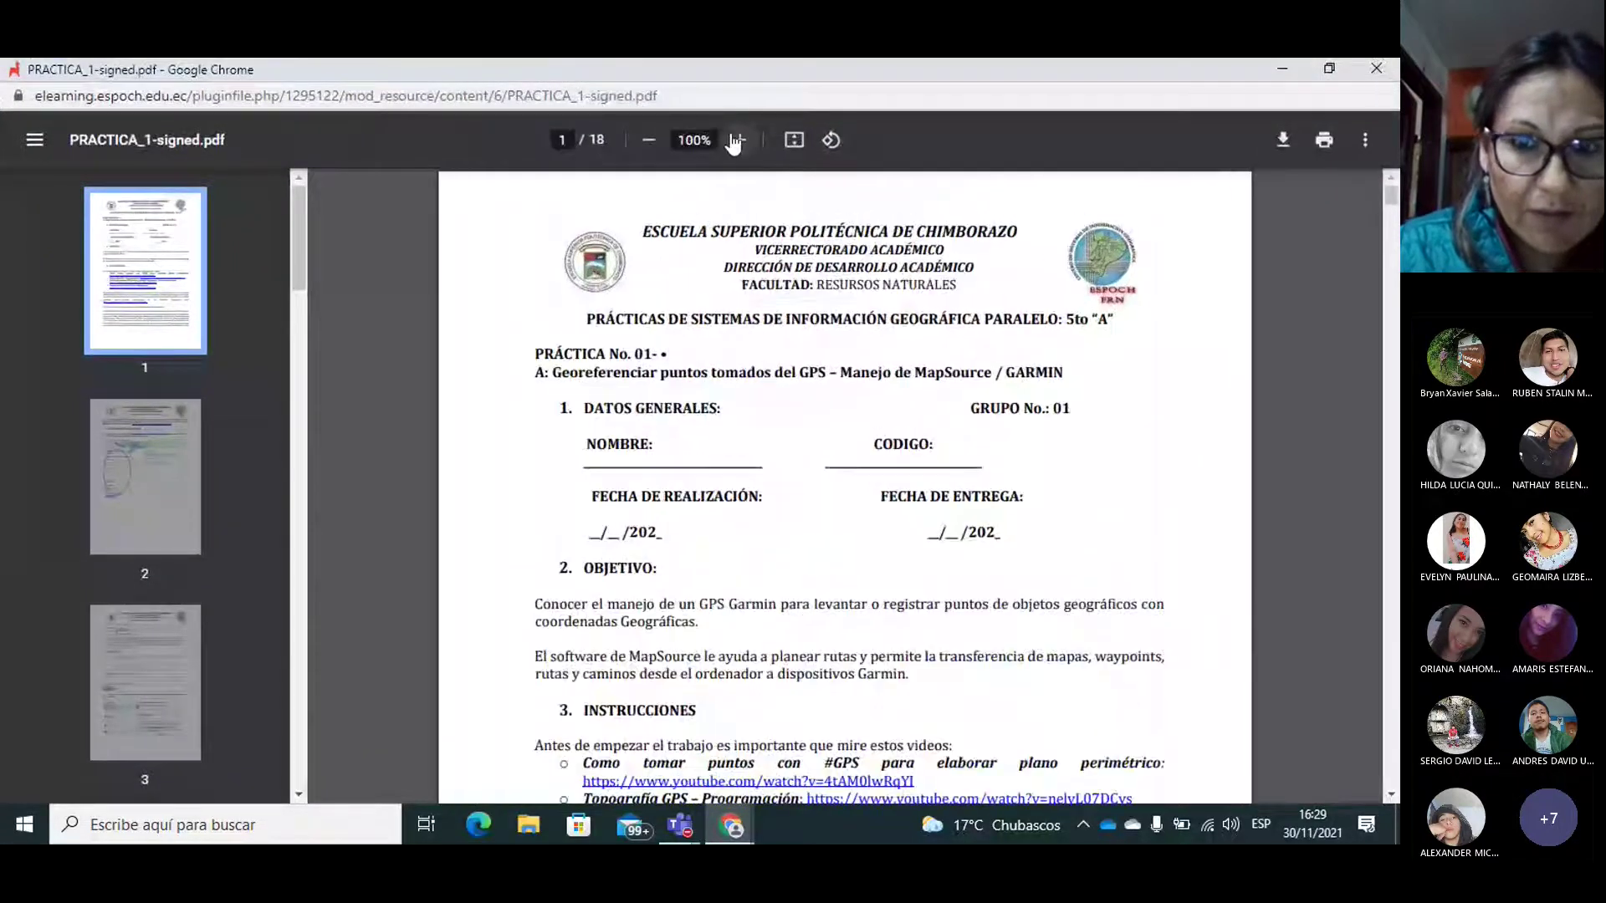
left_click_drag(1391, 192, 1391, 237)
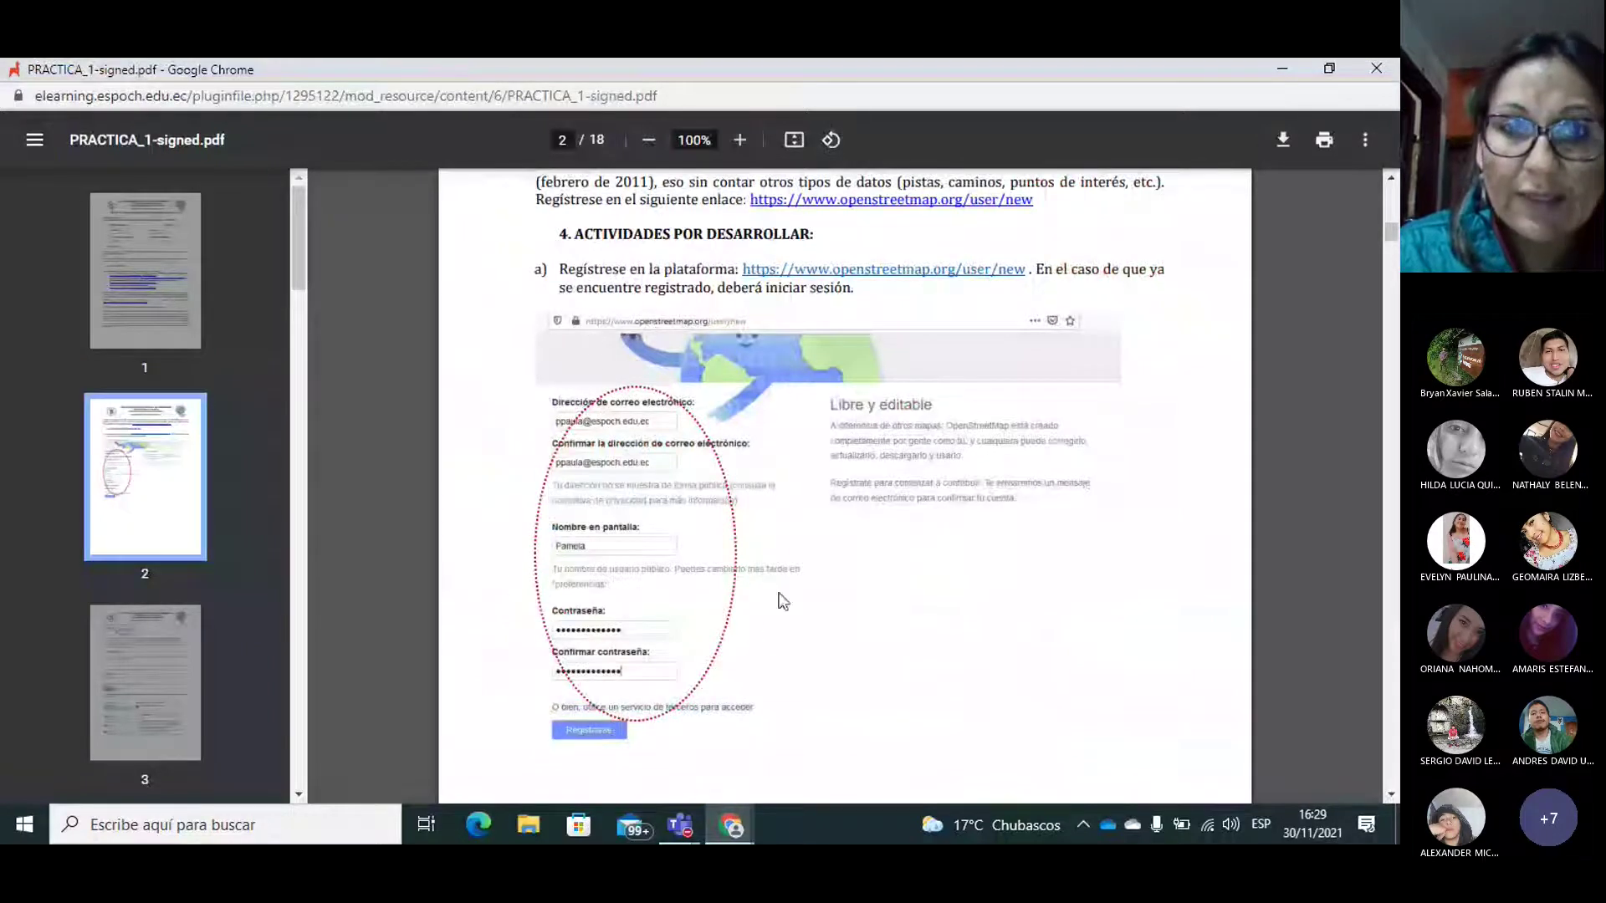
left_click(731, 826)
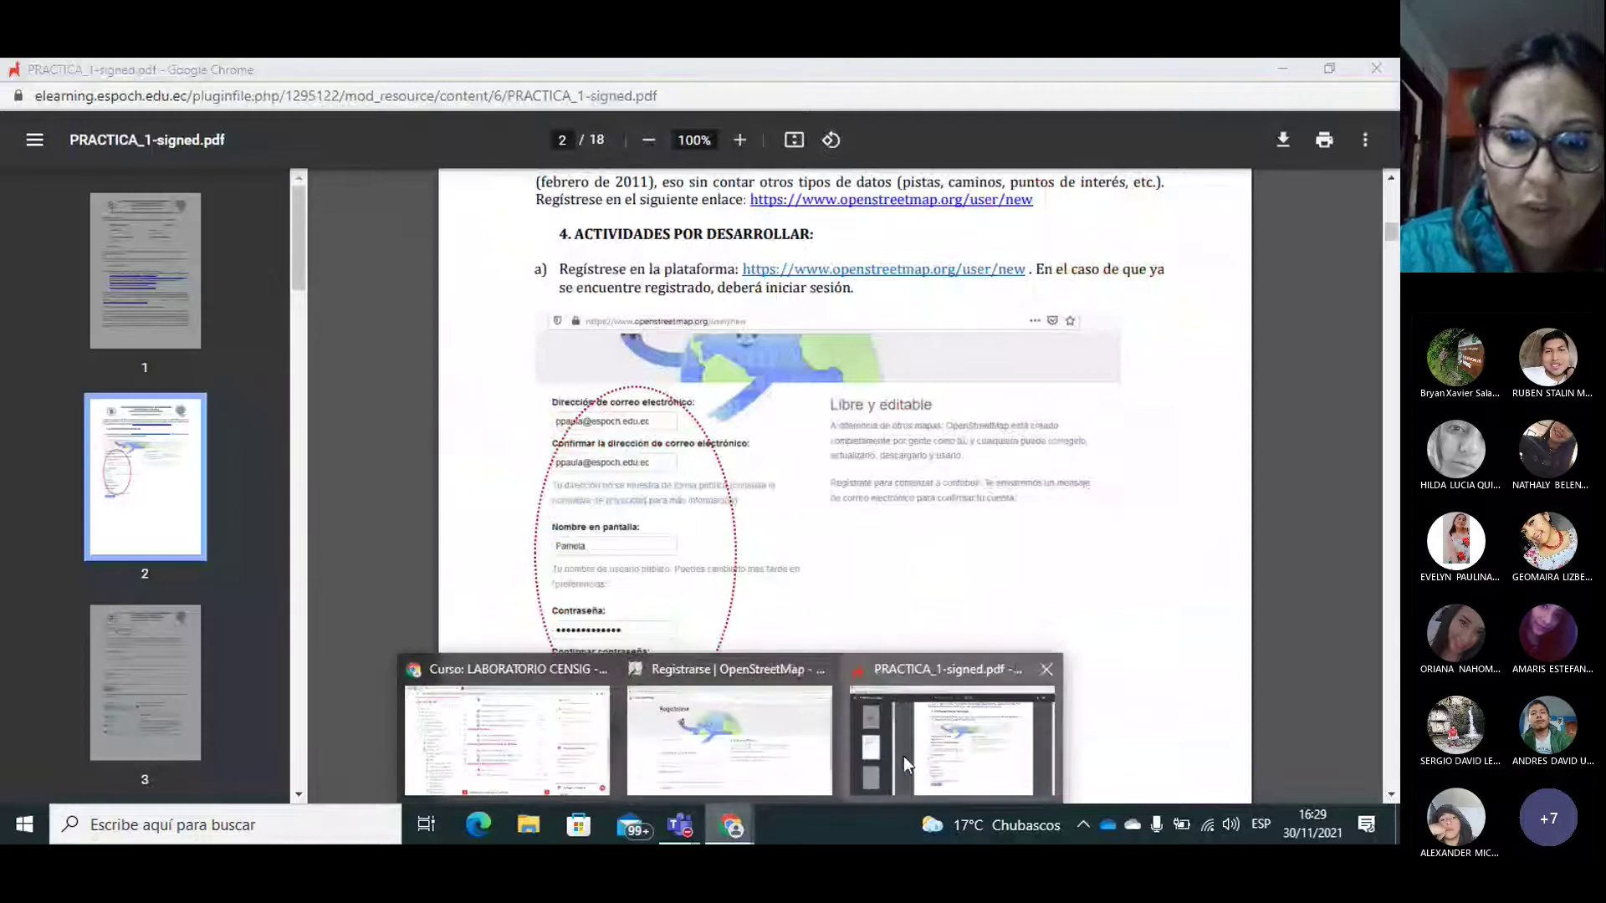
left_click(736, 745)
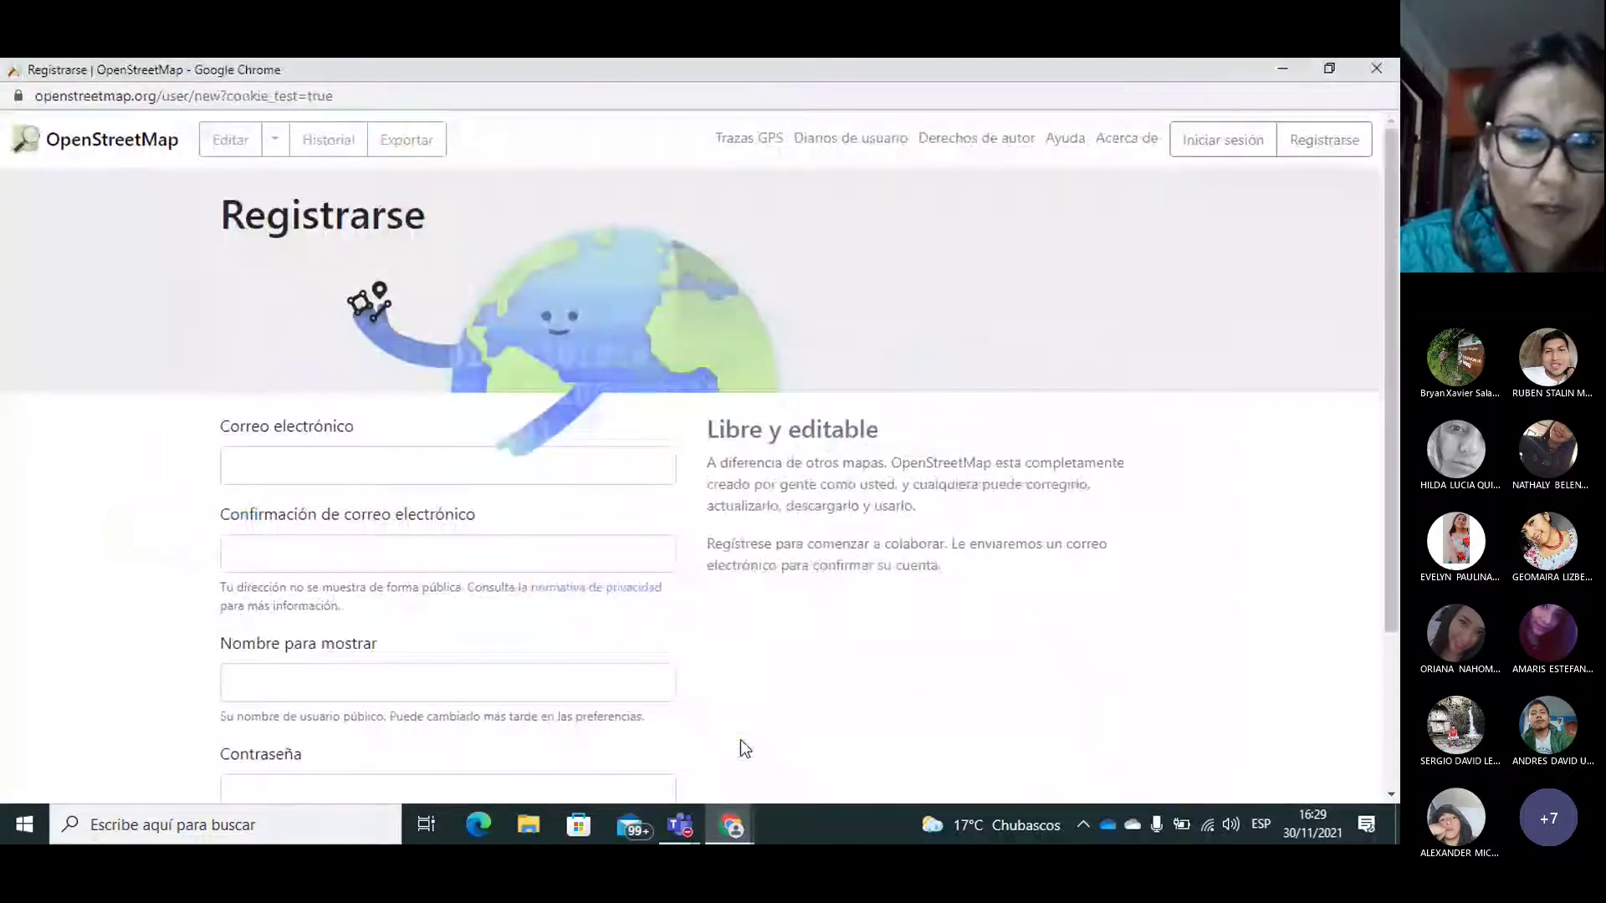
Step: Enter the institutional e-mail address in the sign-up Correo electrónico field, then scroll back up to the header
left_click(327, 481)
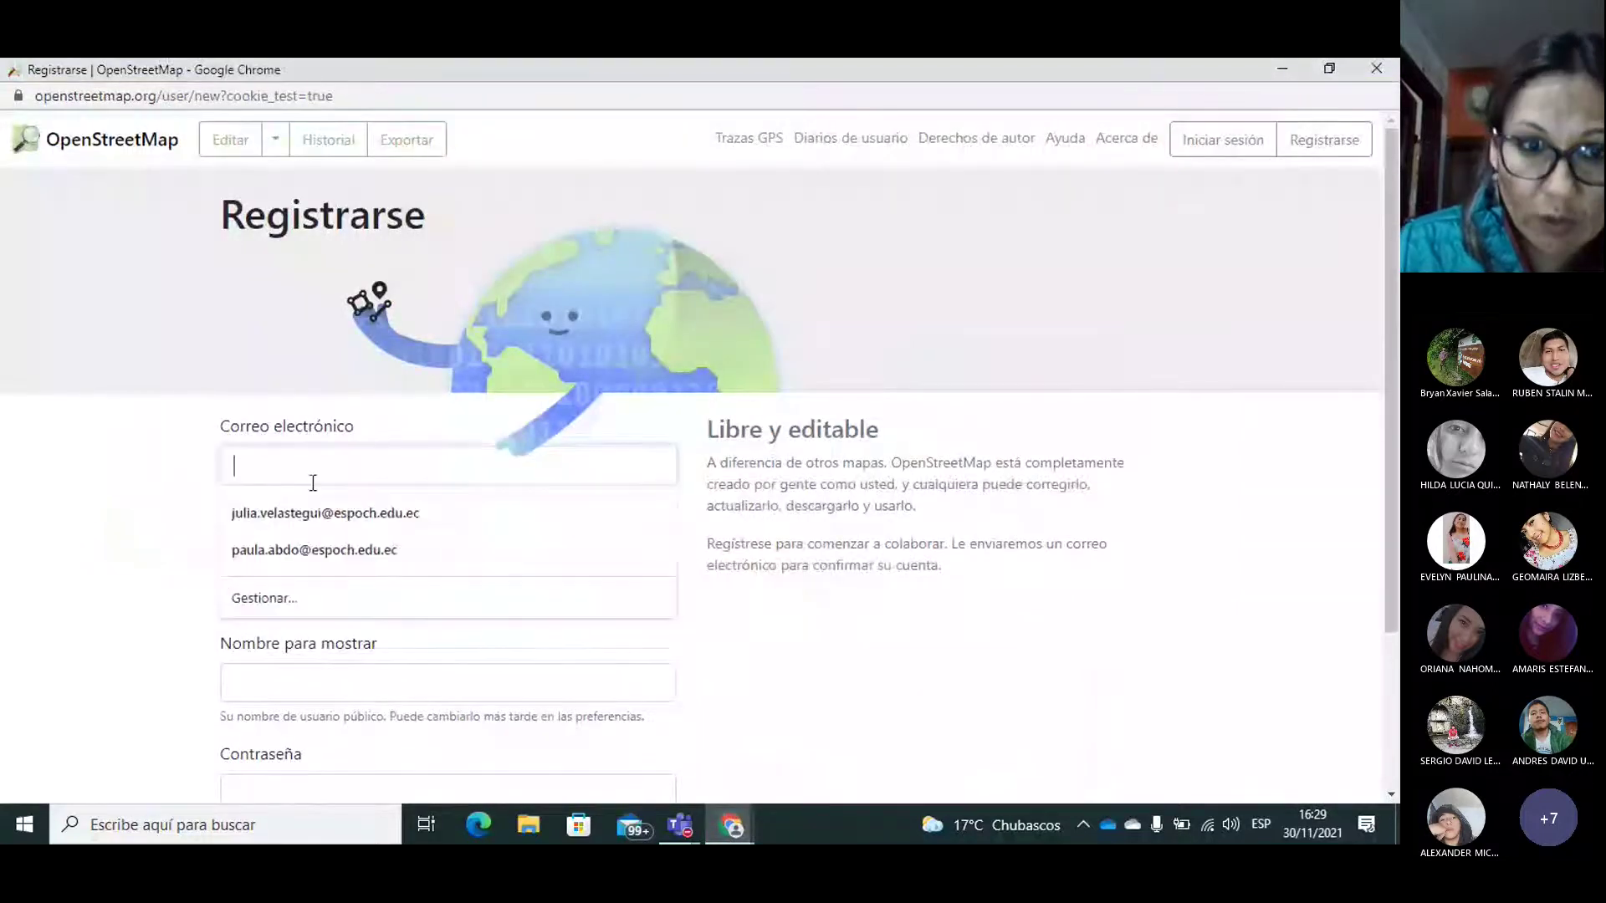
left_click(119, 617)
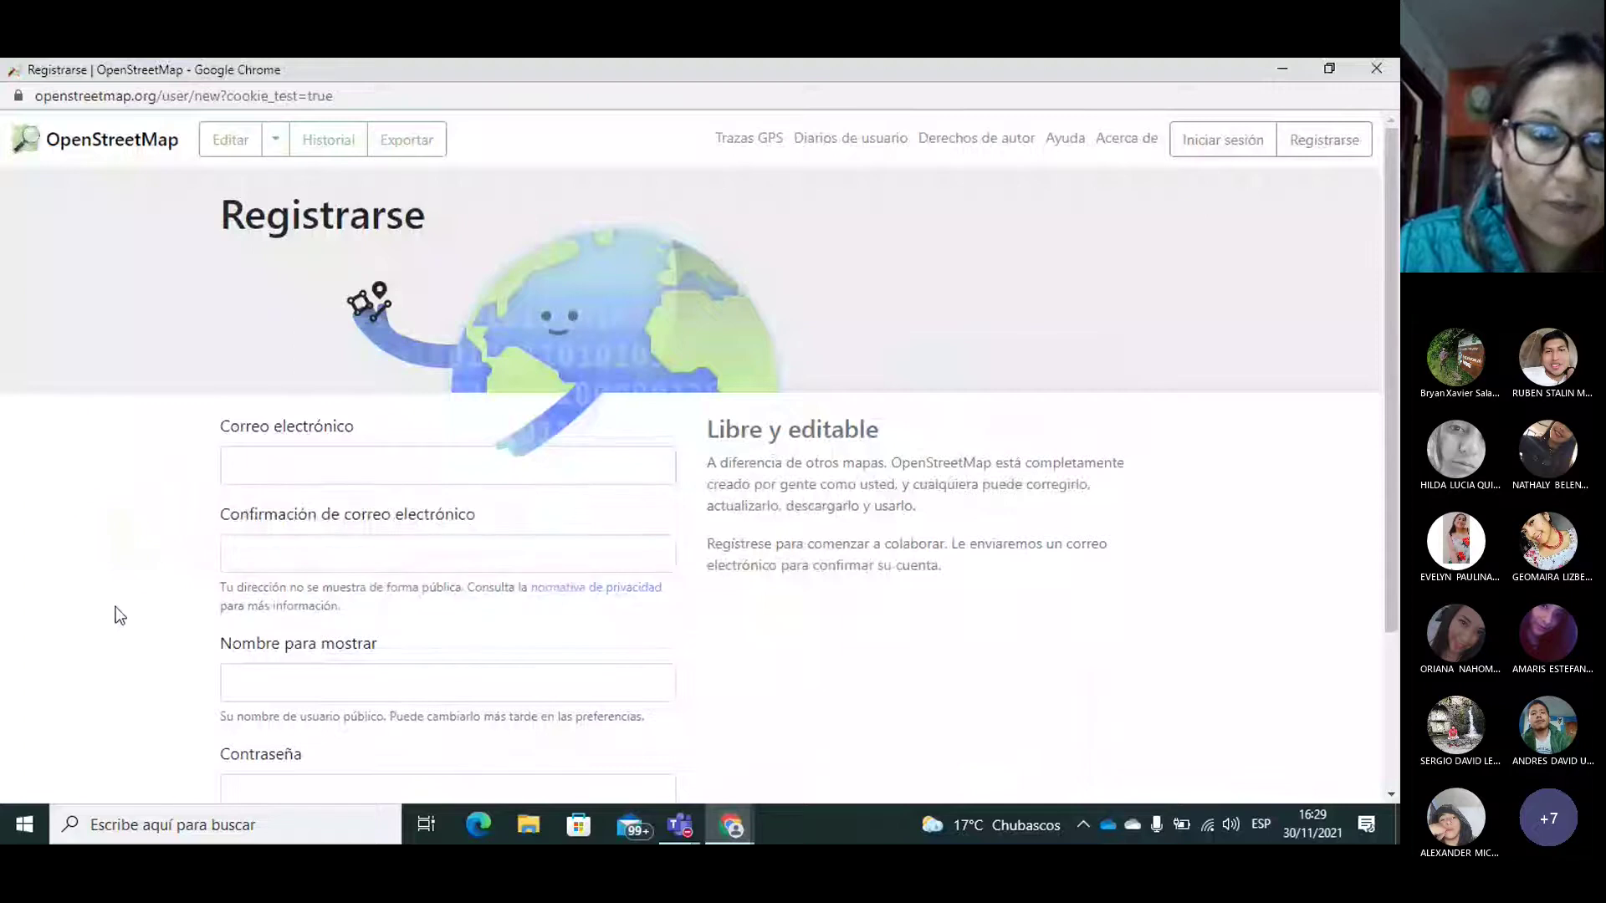
left_click(280, 553)
left_click(34, 640)
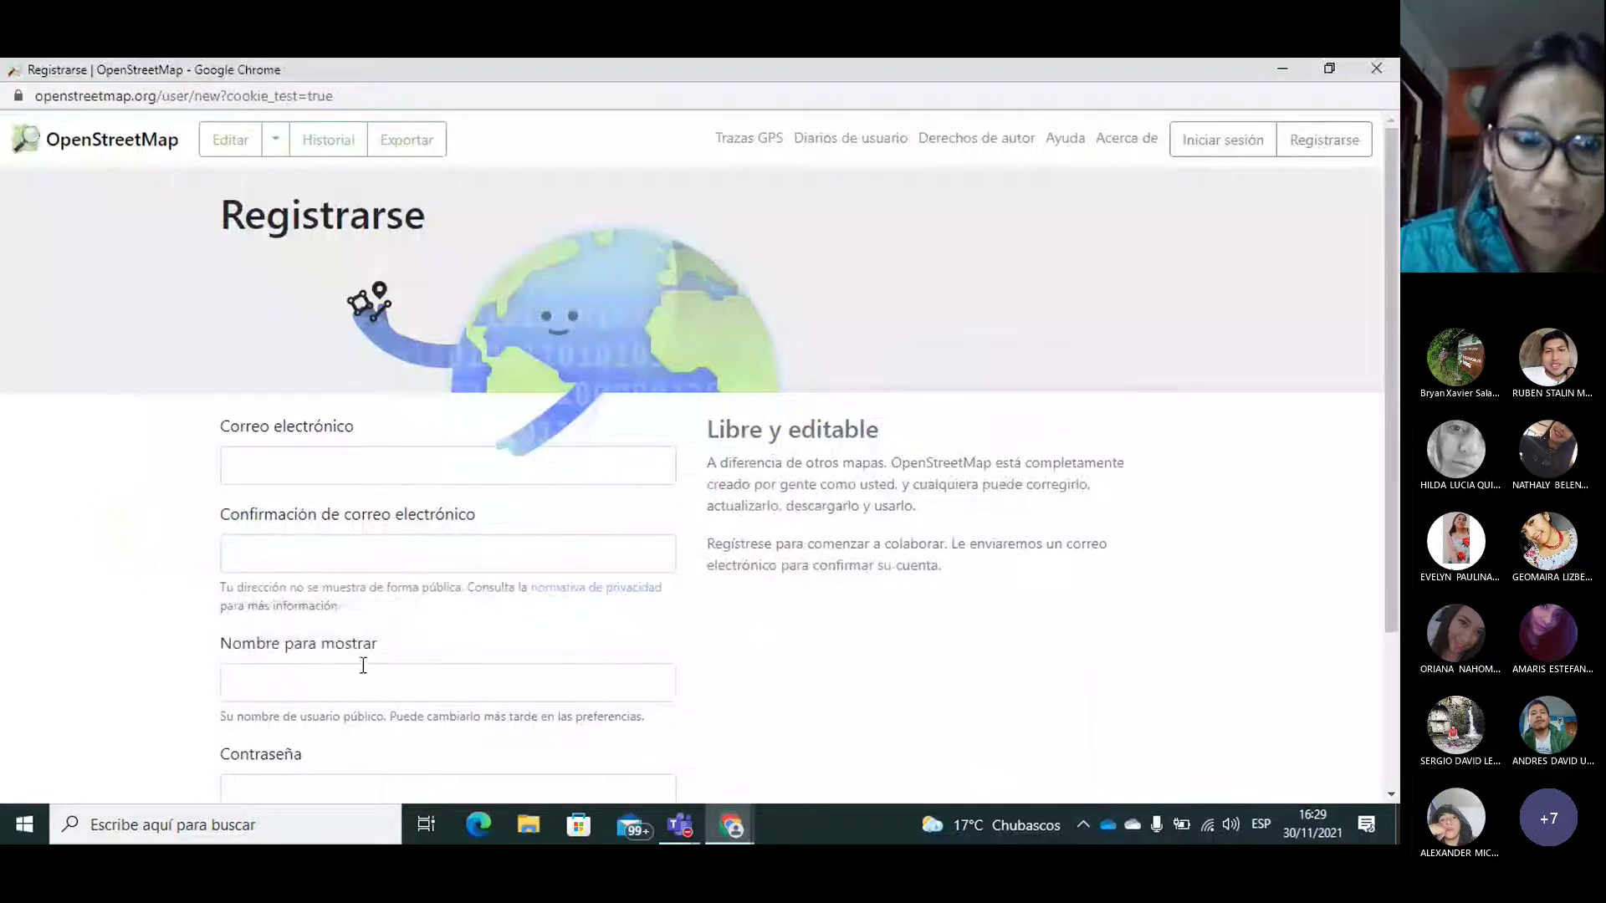
left_click(273, 682)
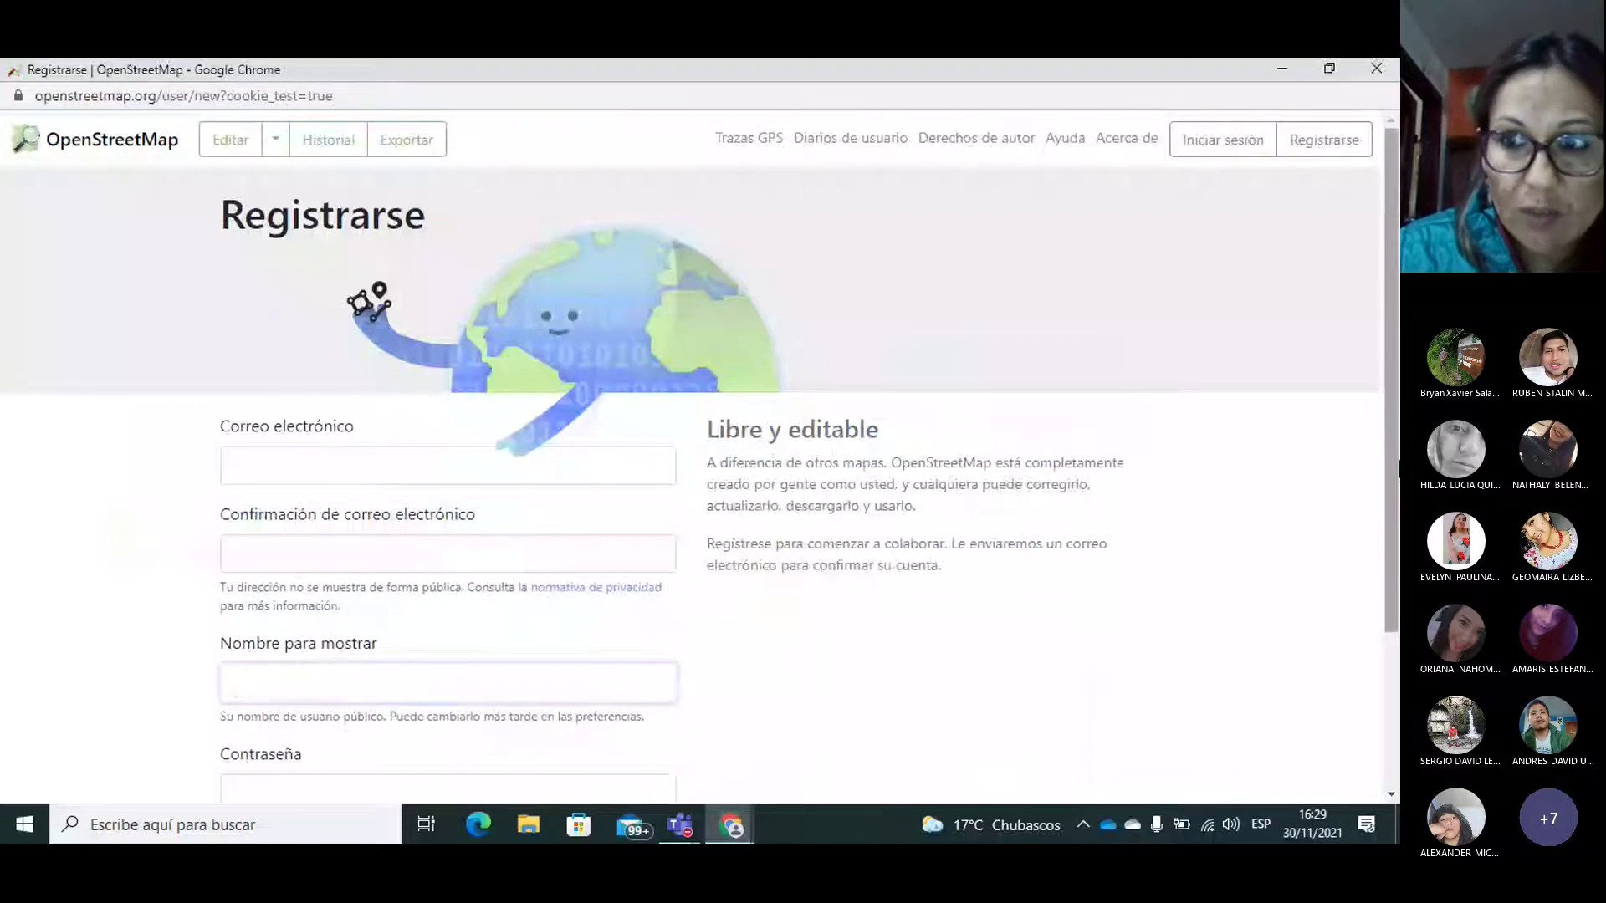
left_click_drag(1397, 457, 1391, 623)
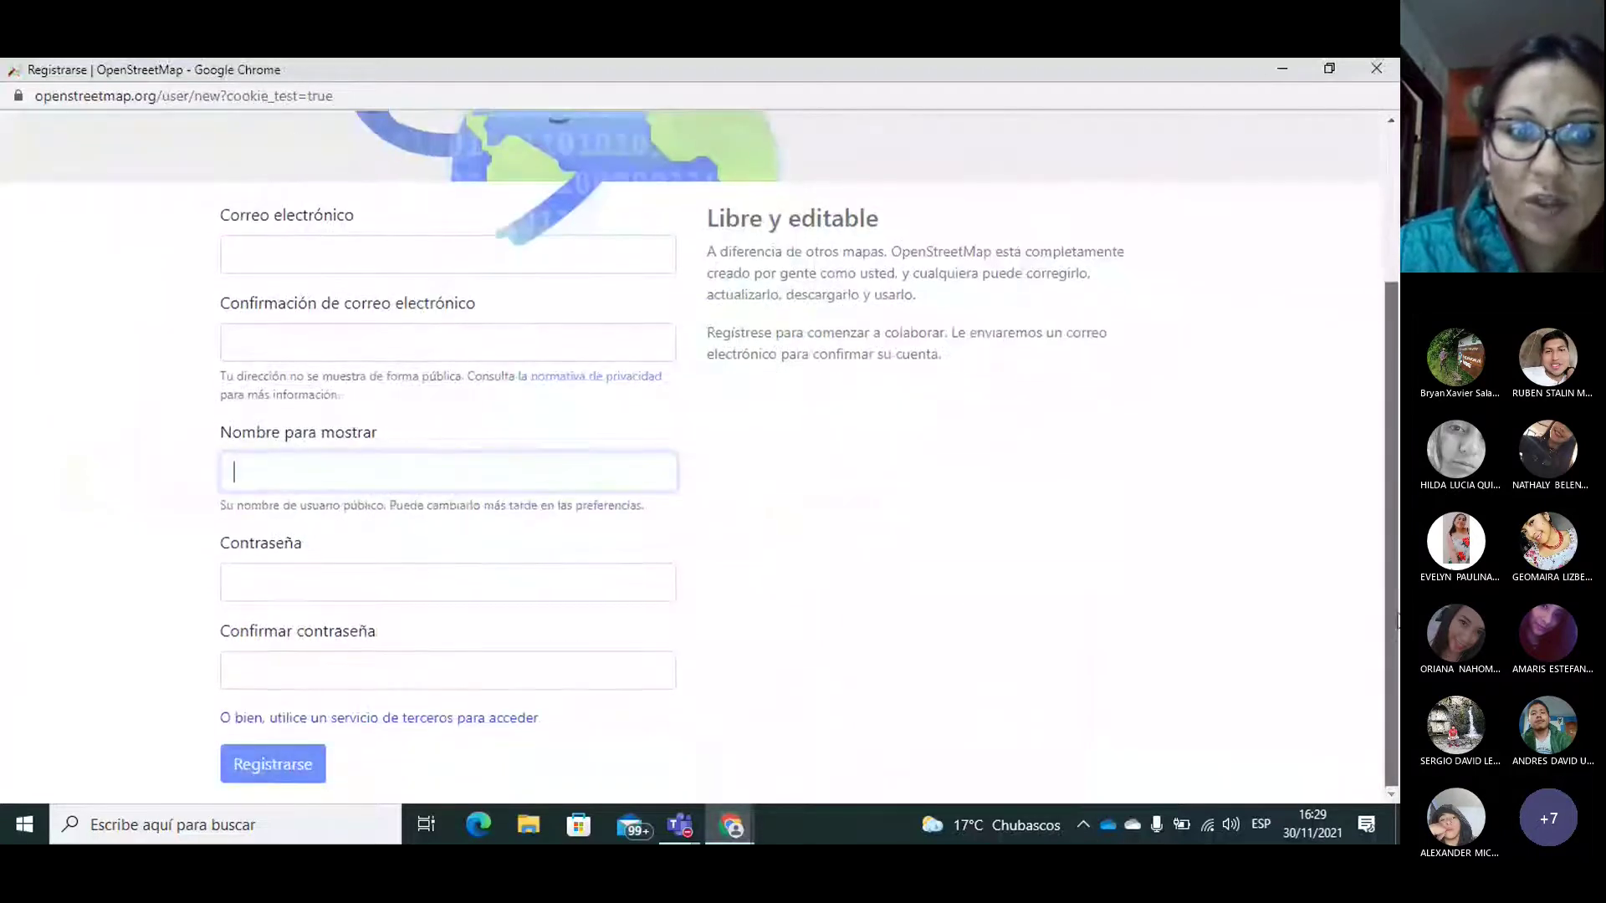
scroll(1392, 639, "up", 2)
left_click(264, 376)
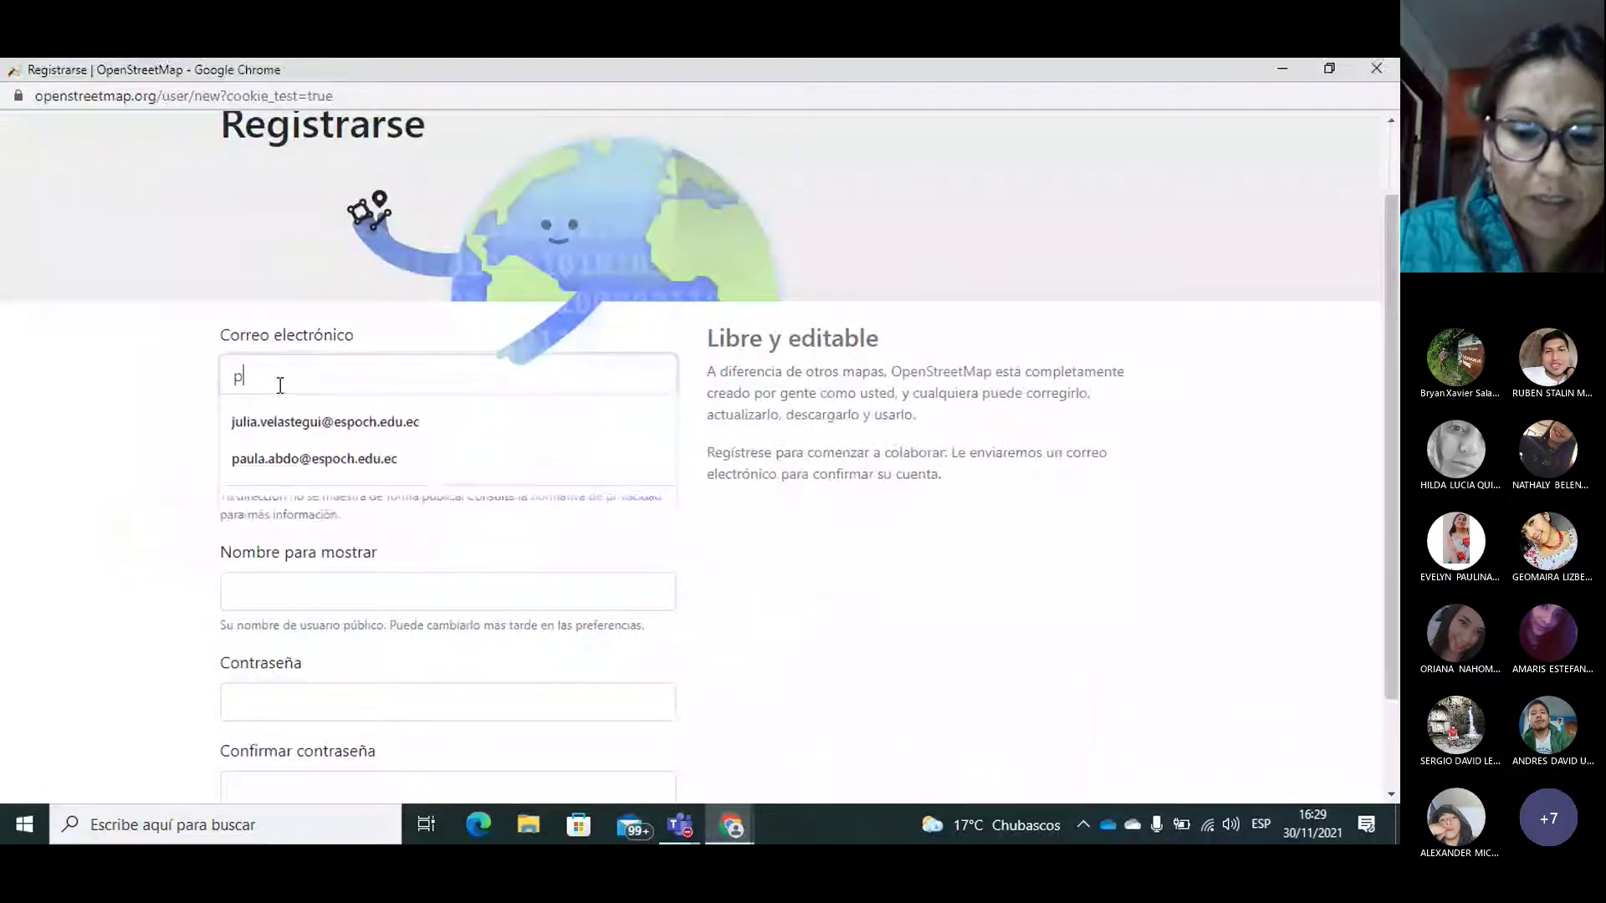
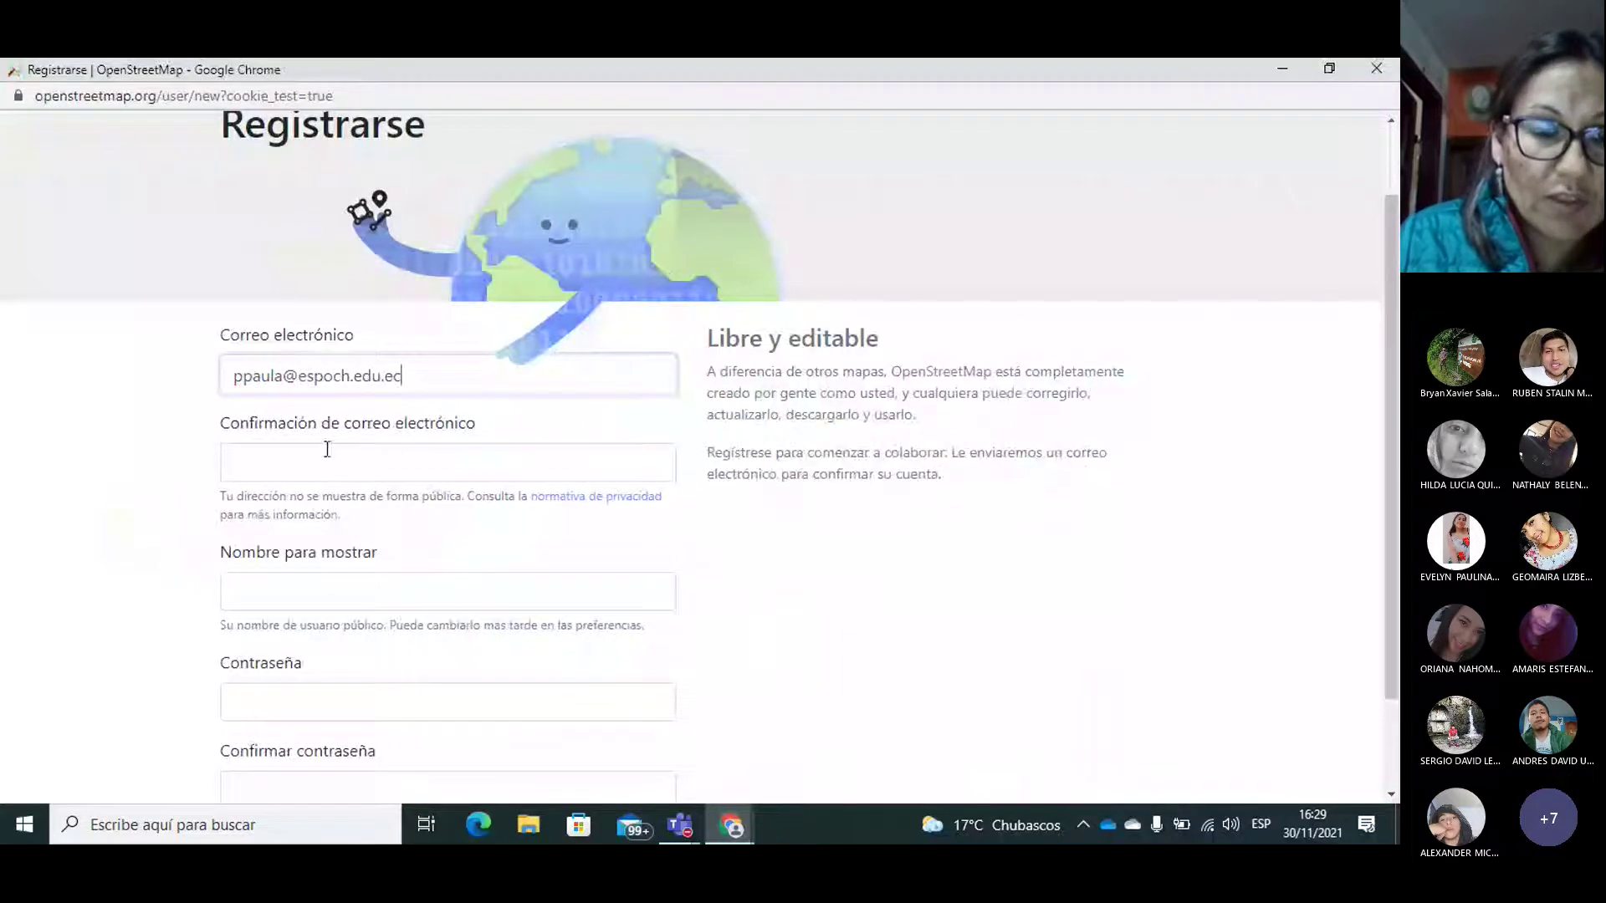
left_click(292, 452)
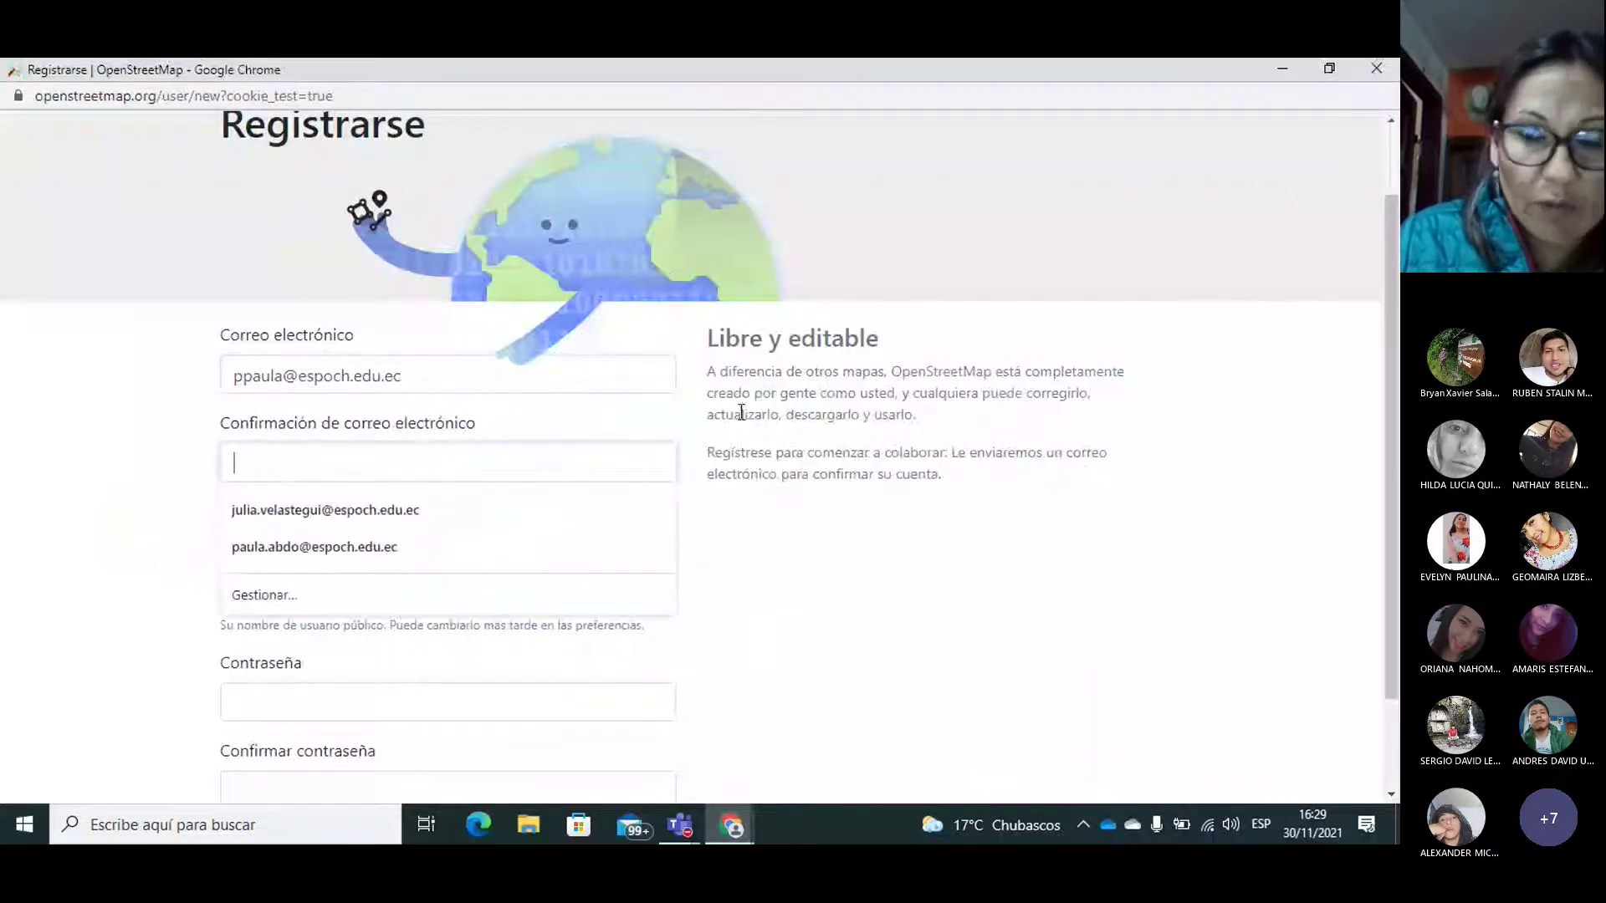
scroll(701, 401, "up", 2)
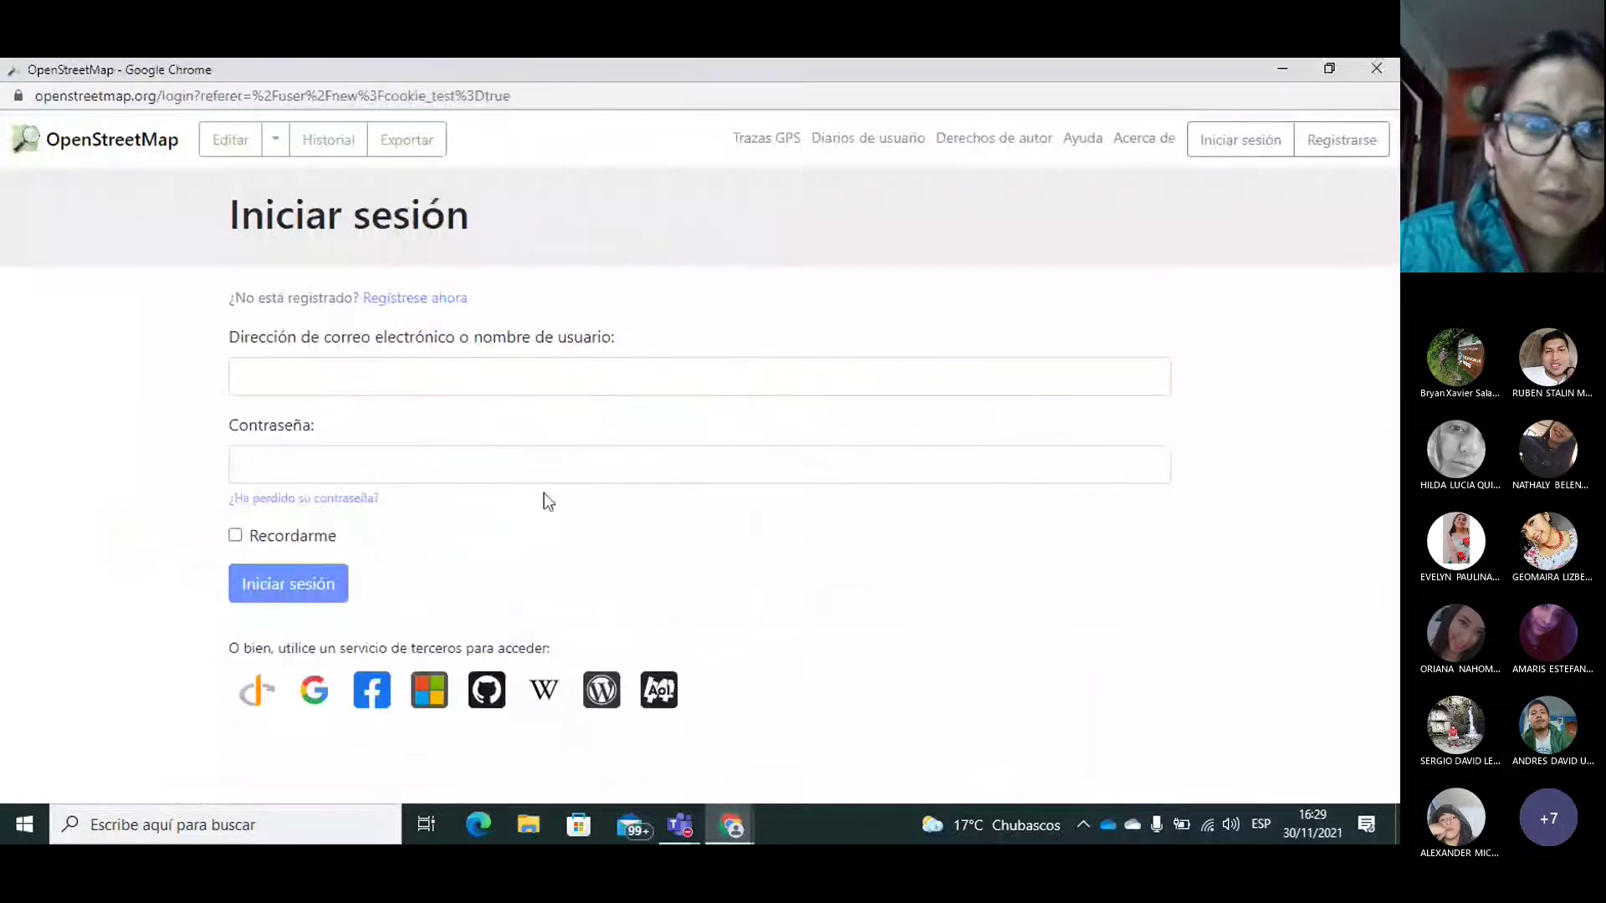
Step: Log in to OpenStreetMap with the institutional e-mail and the account password
left_click(272, 390)
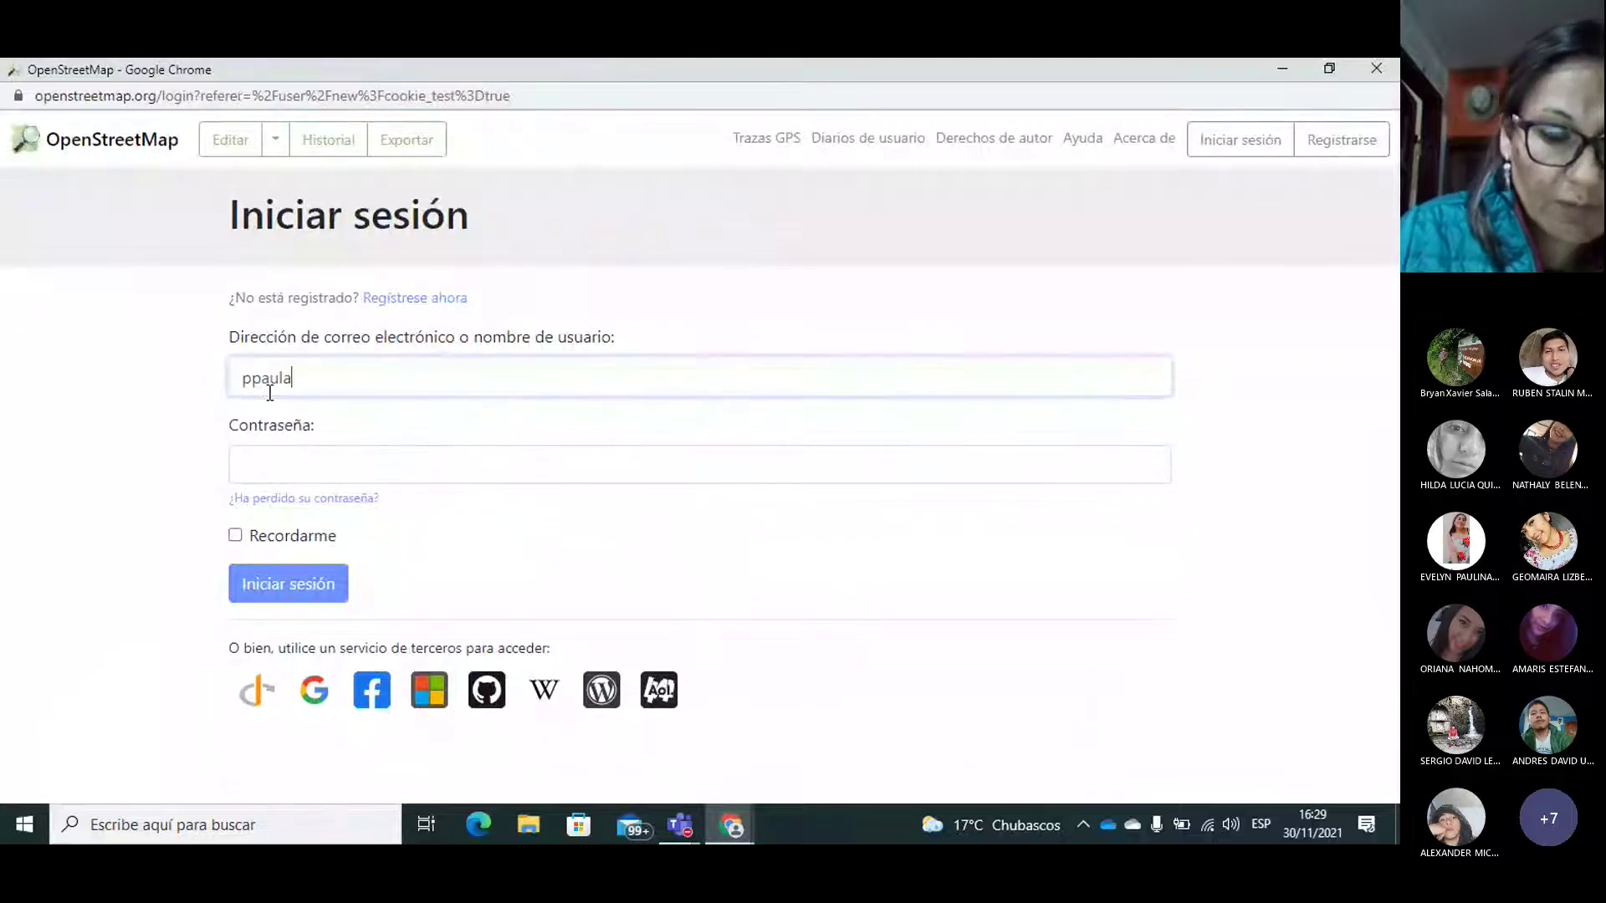
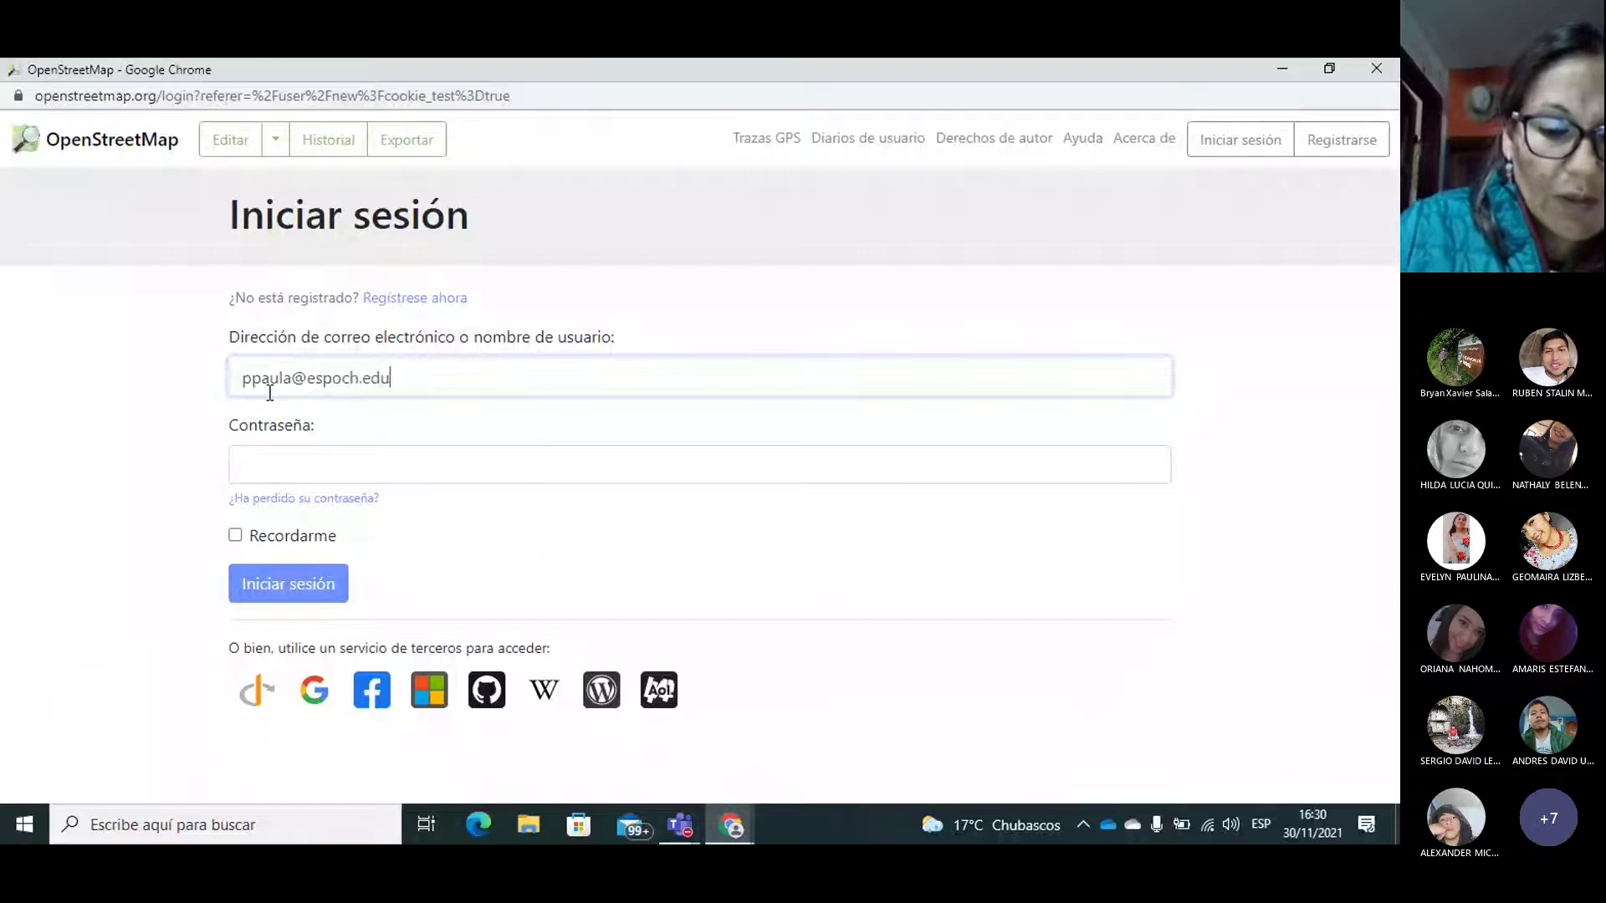
left_click(286, 465)
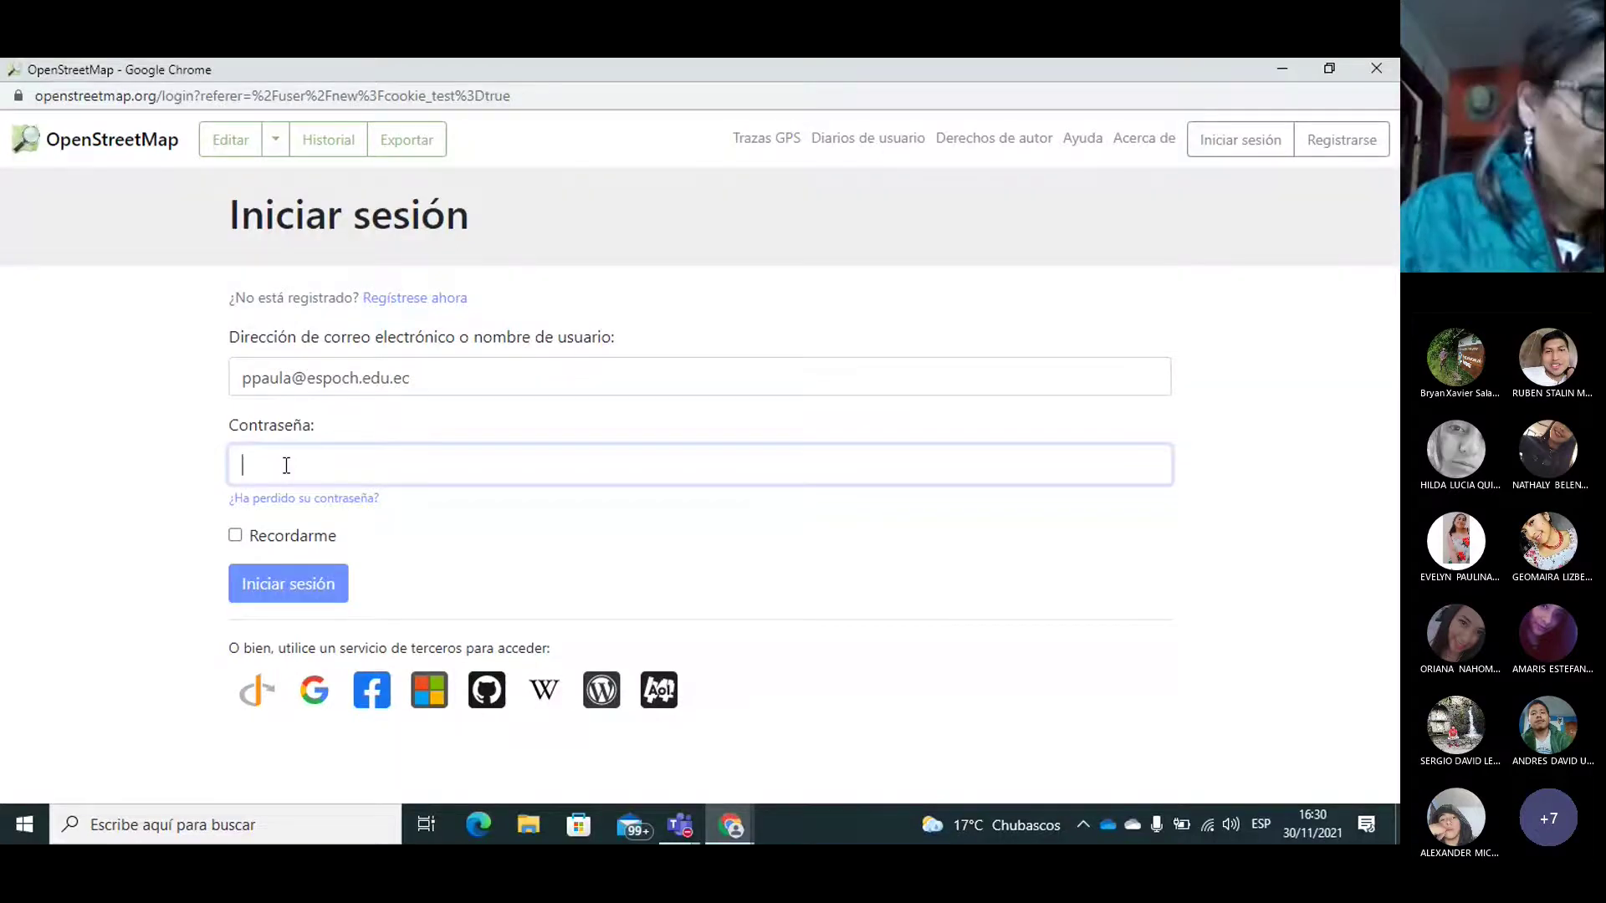
type("•••••")
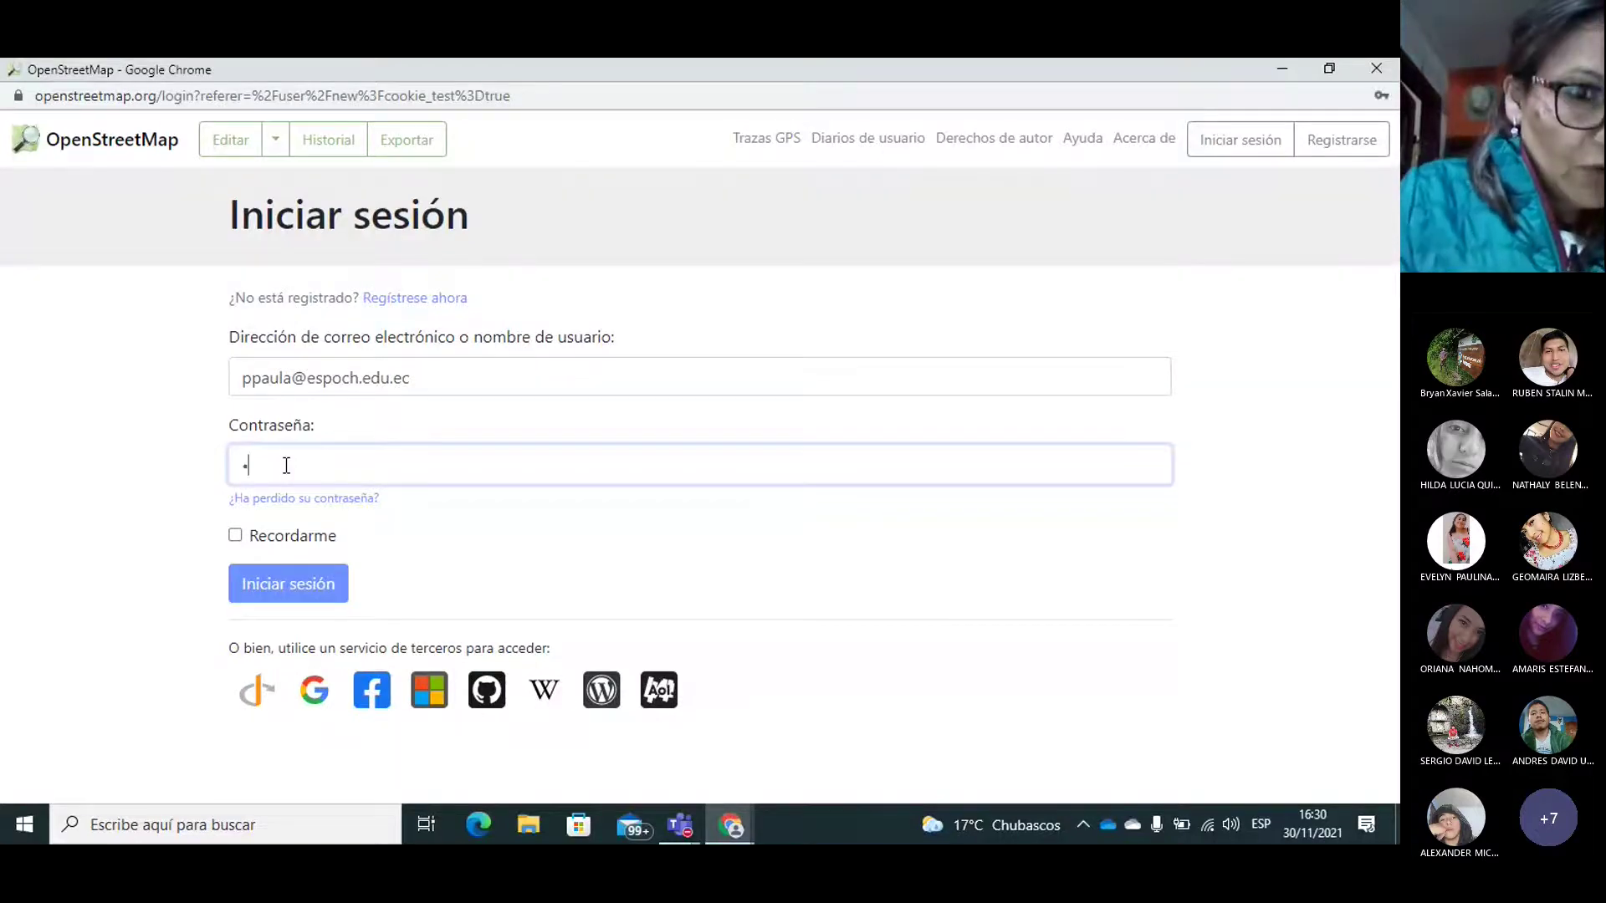
type("••••••••")
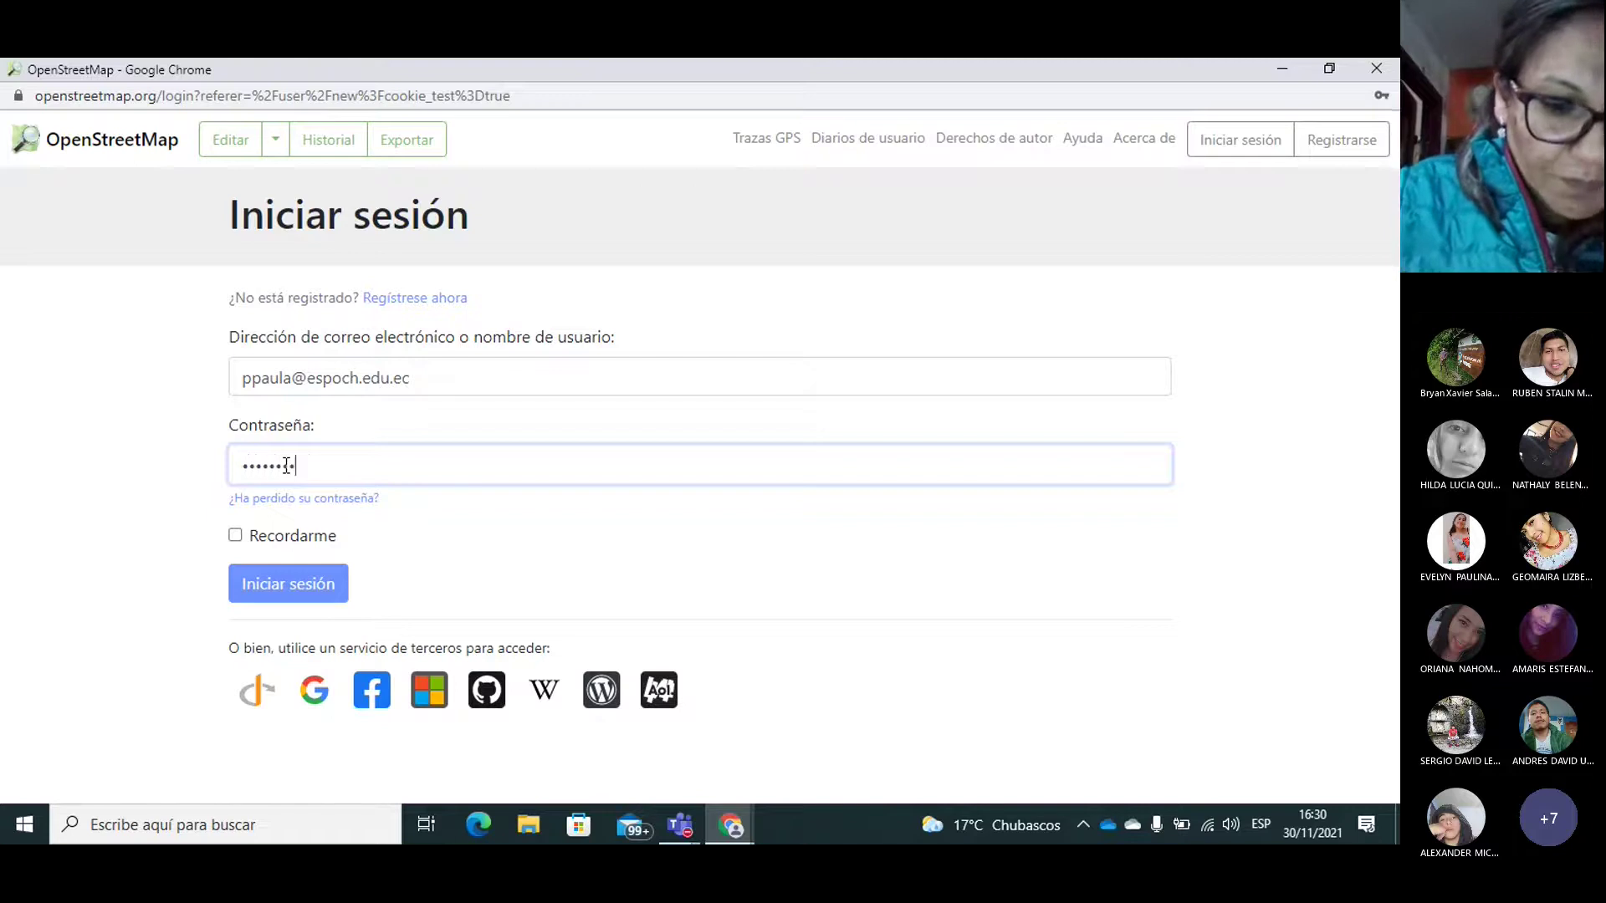
left_click(285, 584)
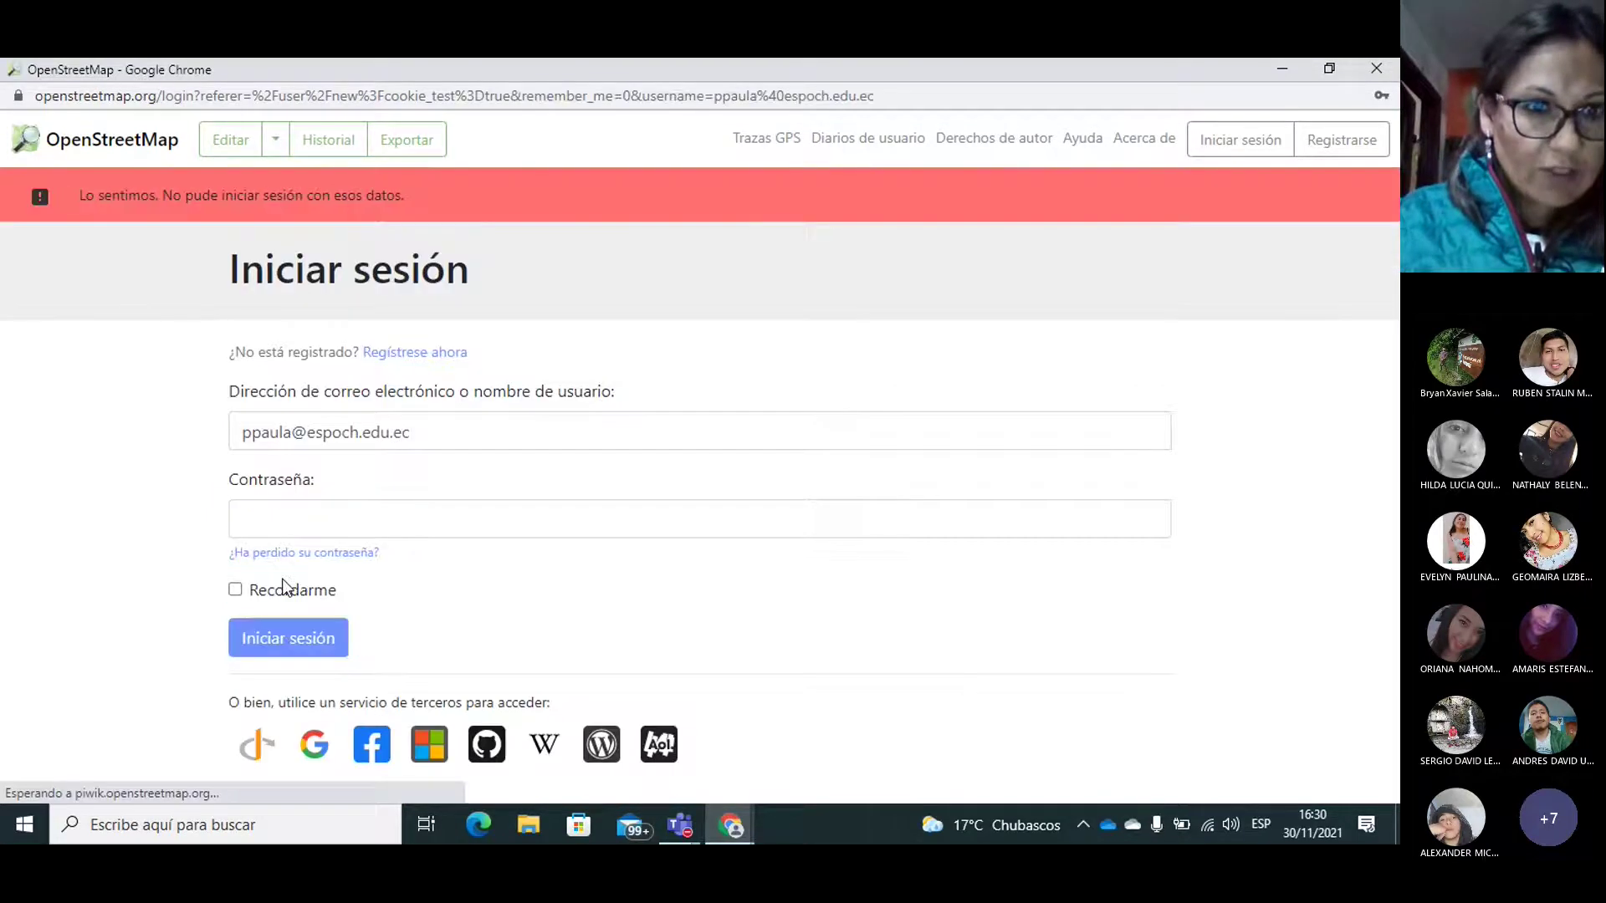
Step: Retype the password and resubmit twice; OpenStreetMap keeps rejecting the login details
left_click(294, 525)
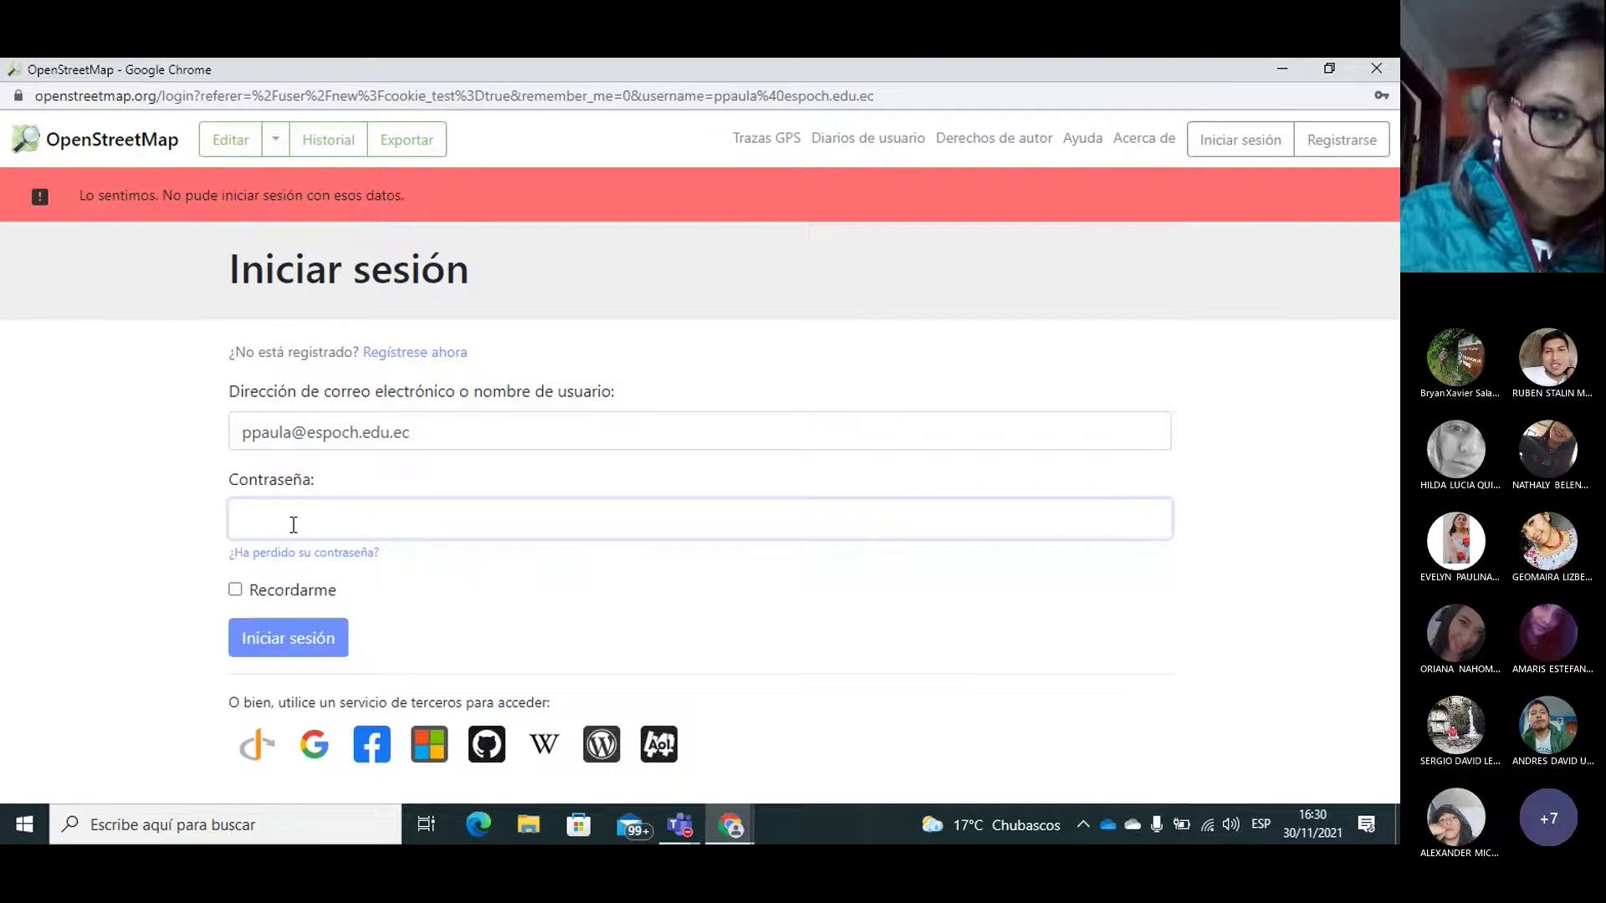
type("********")
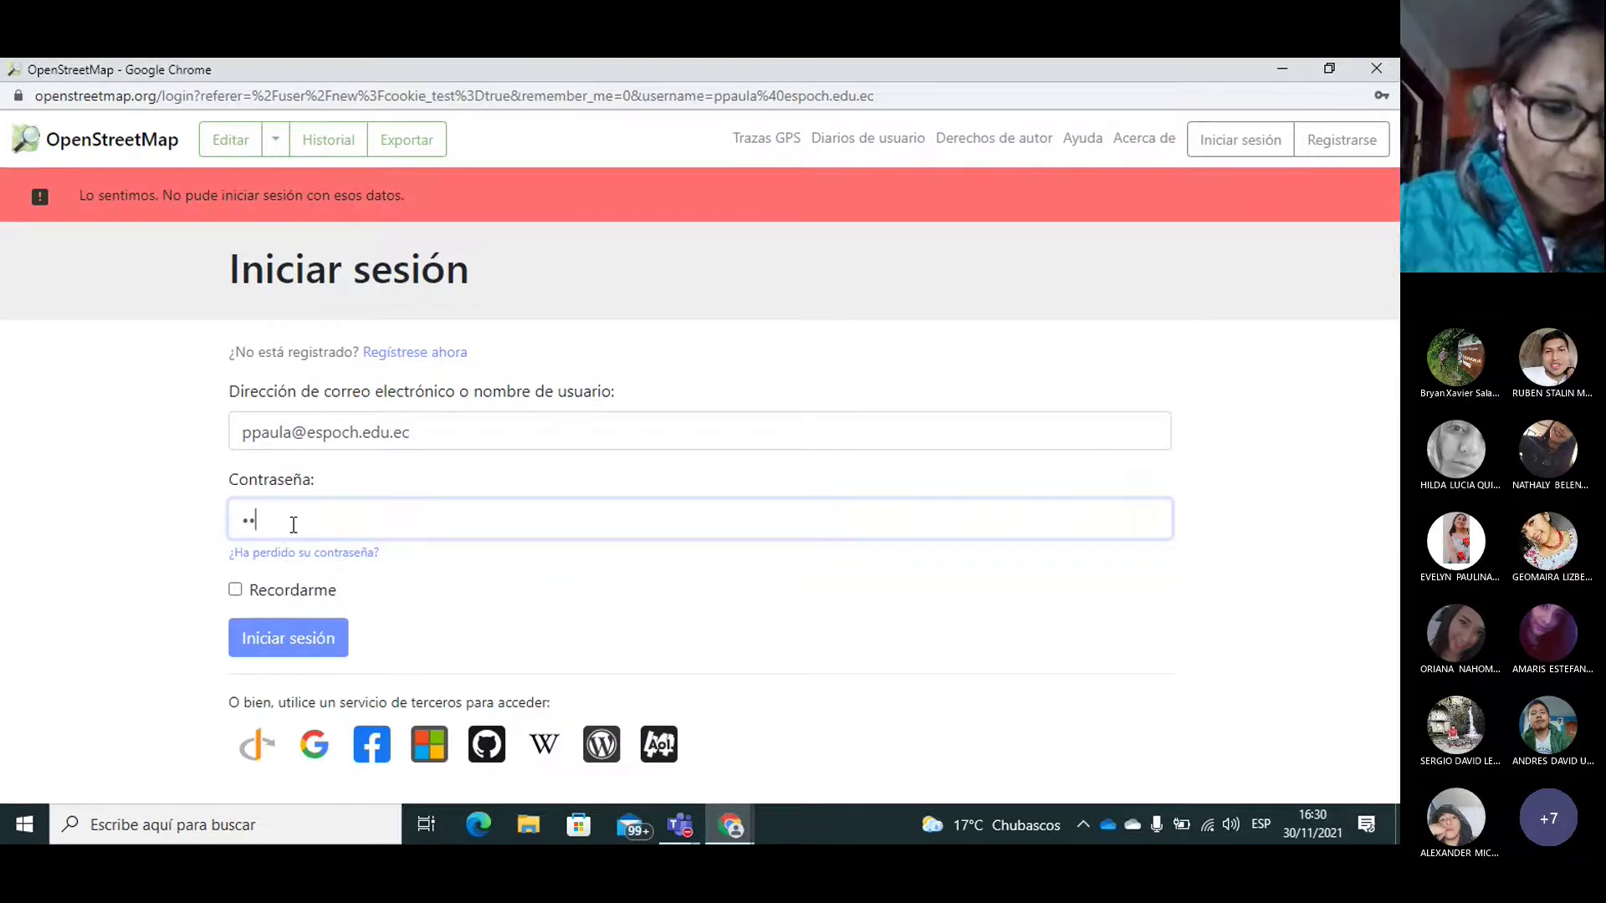
type("••")
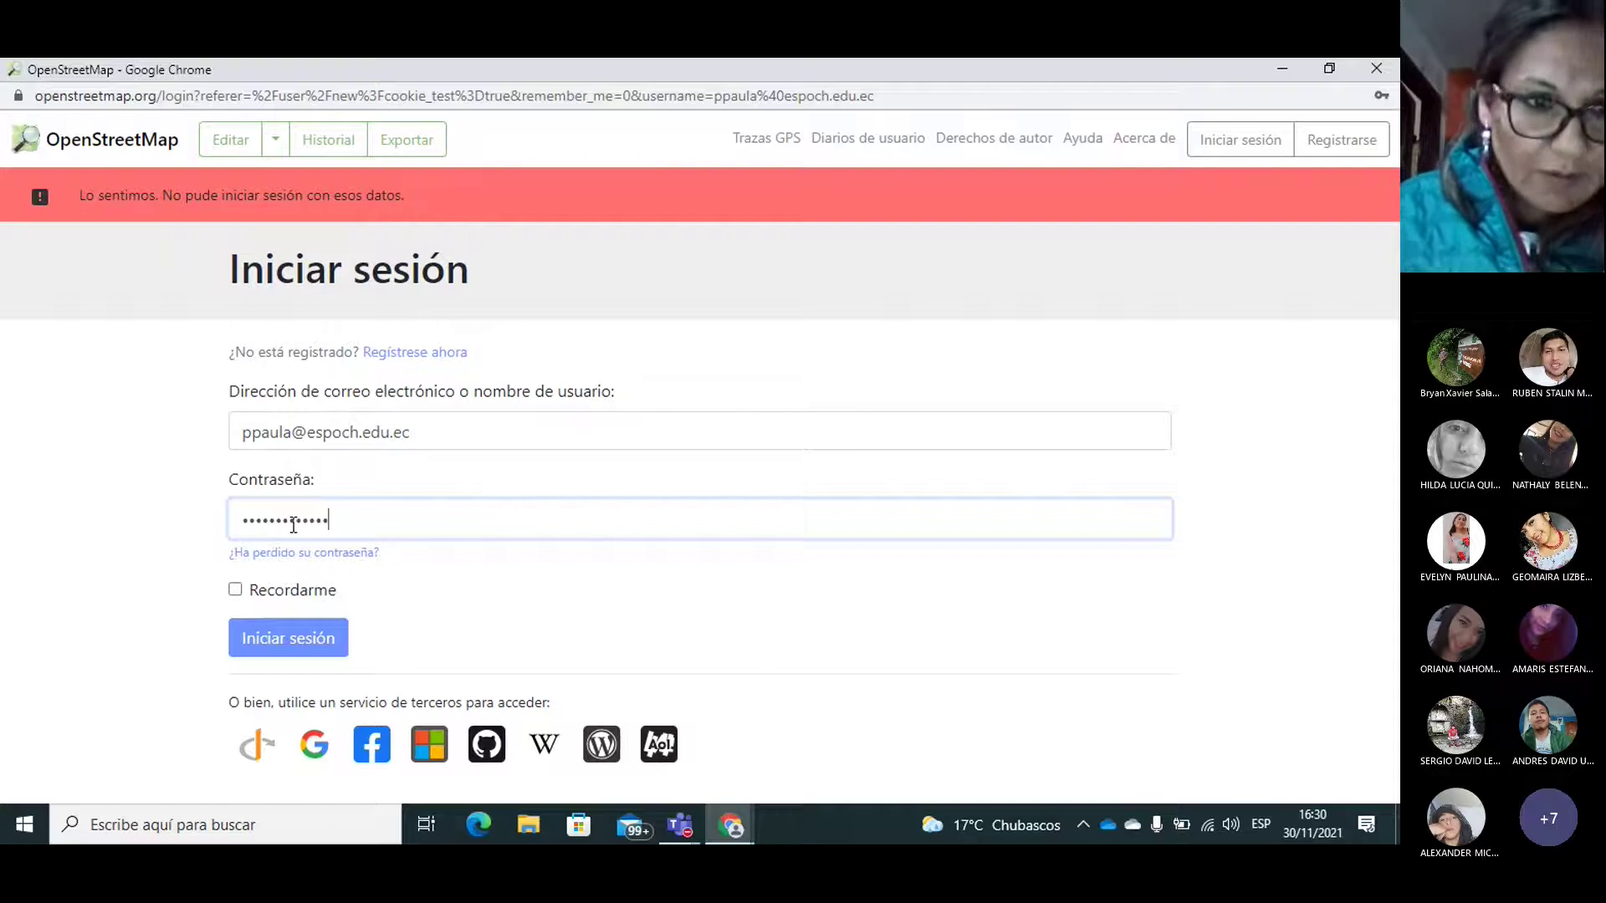
left_click(264, 646)
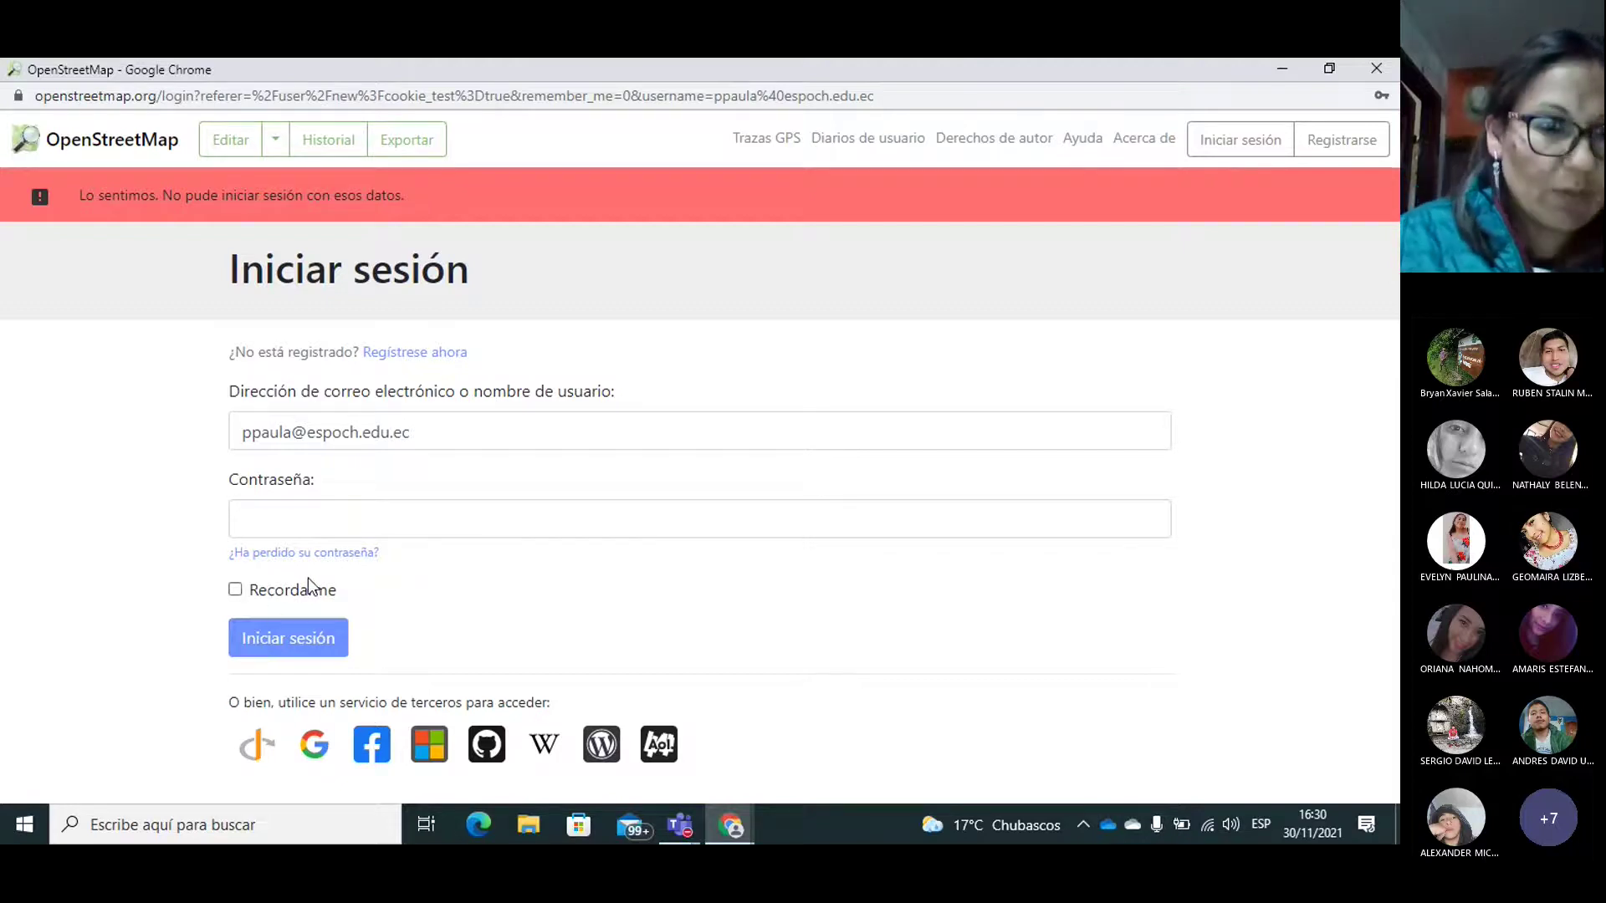
left_click(287, 516)
type("•••••••••••")
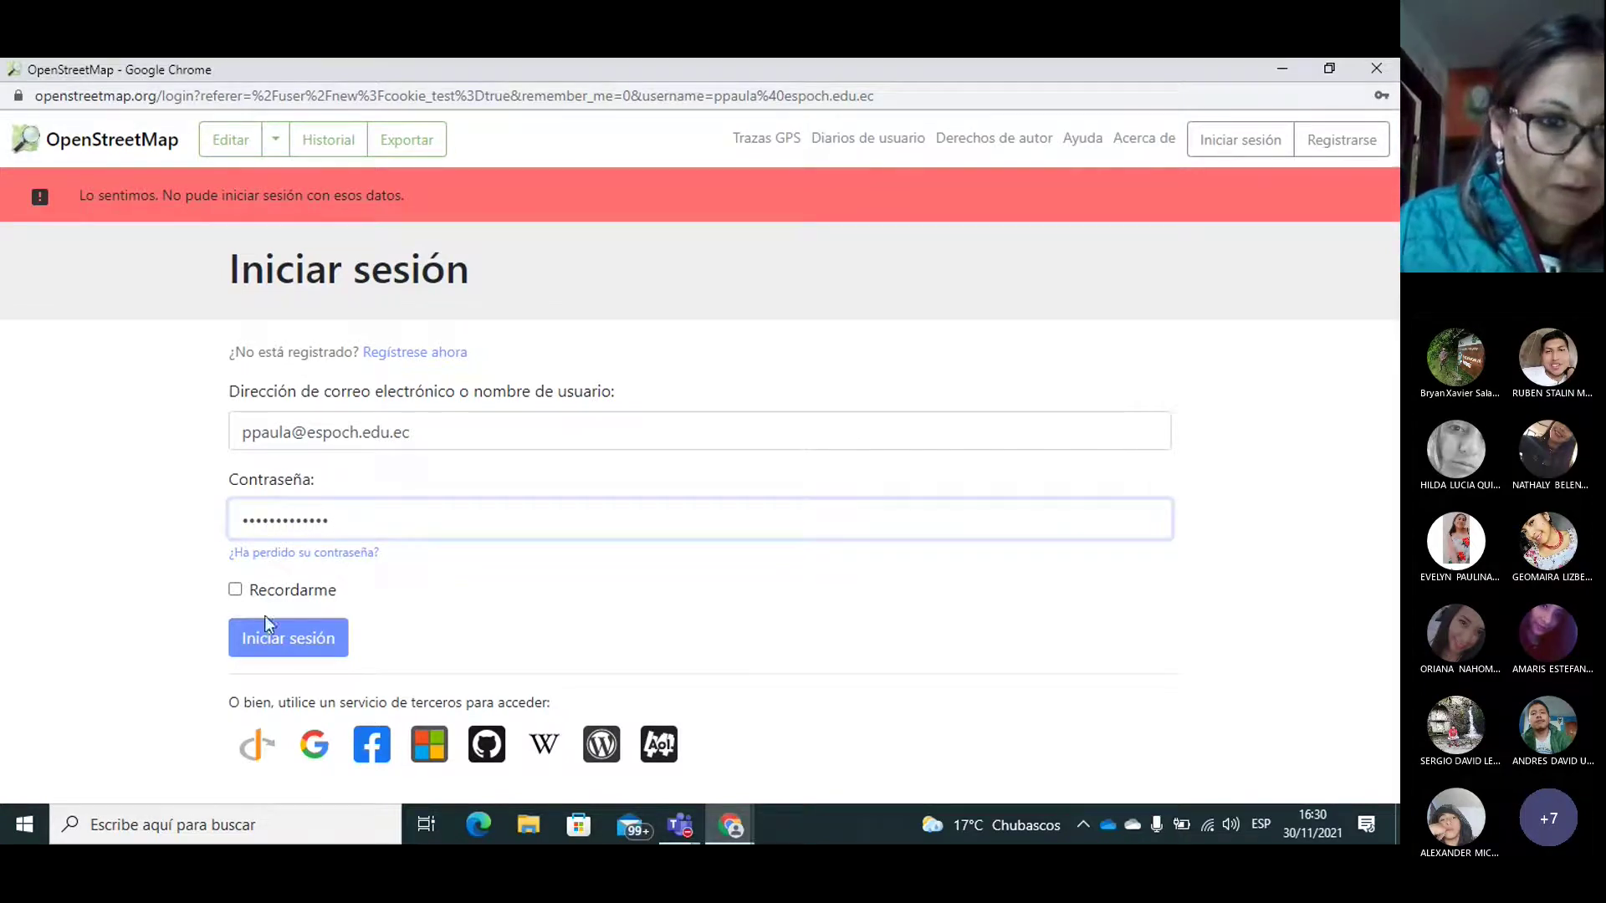
left_click(309, 639)
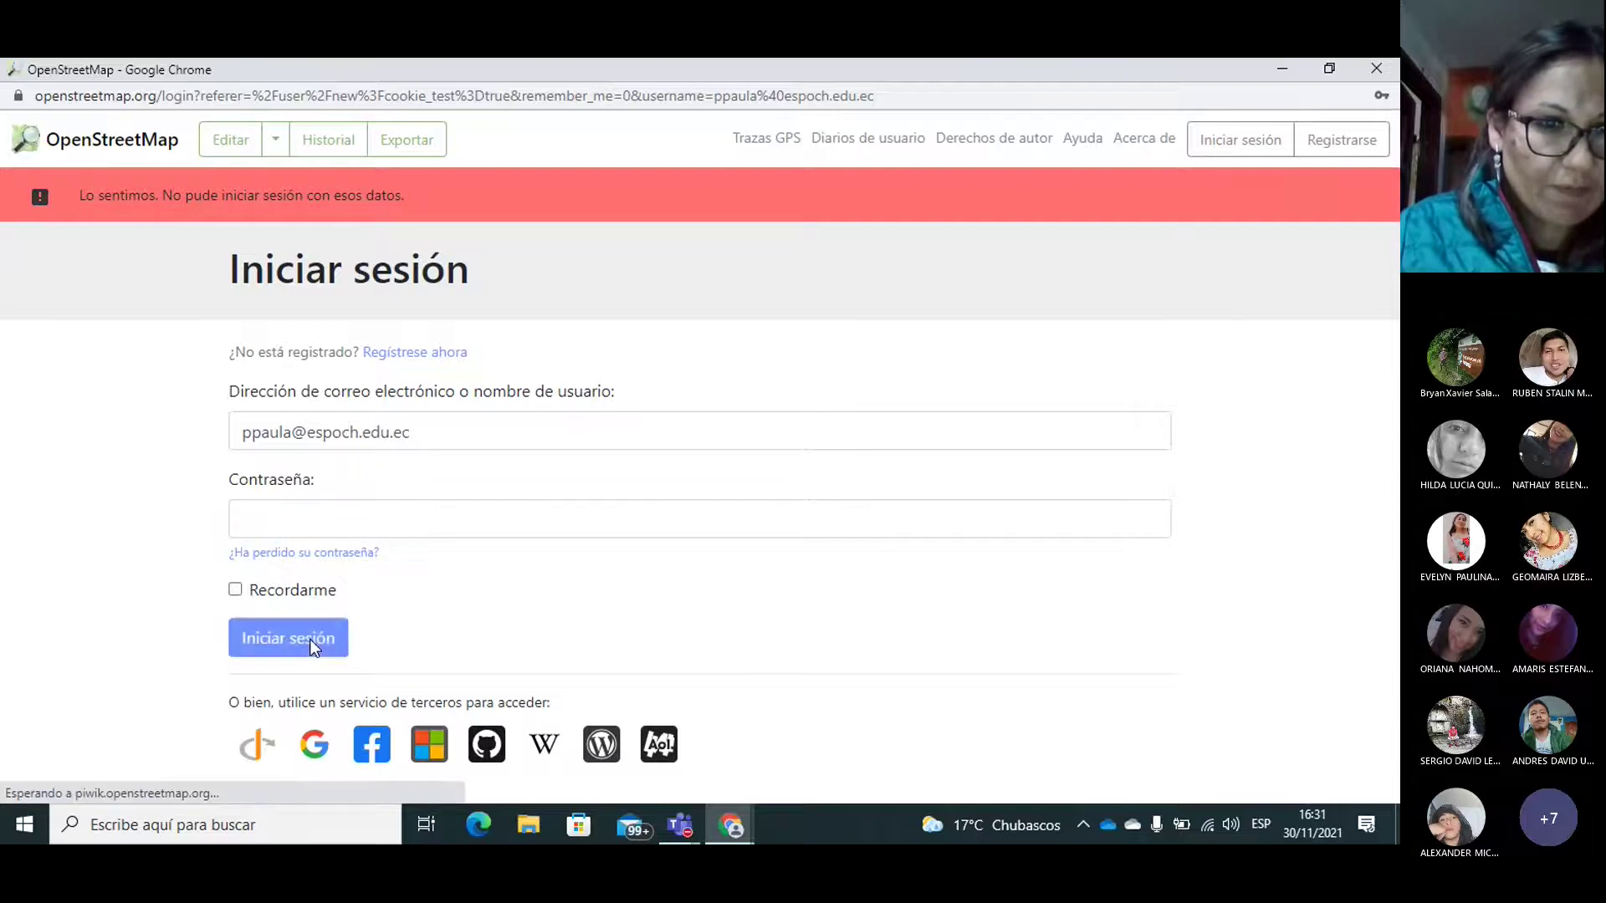
left_click(423, 432)
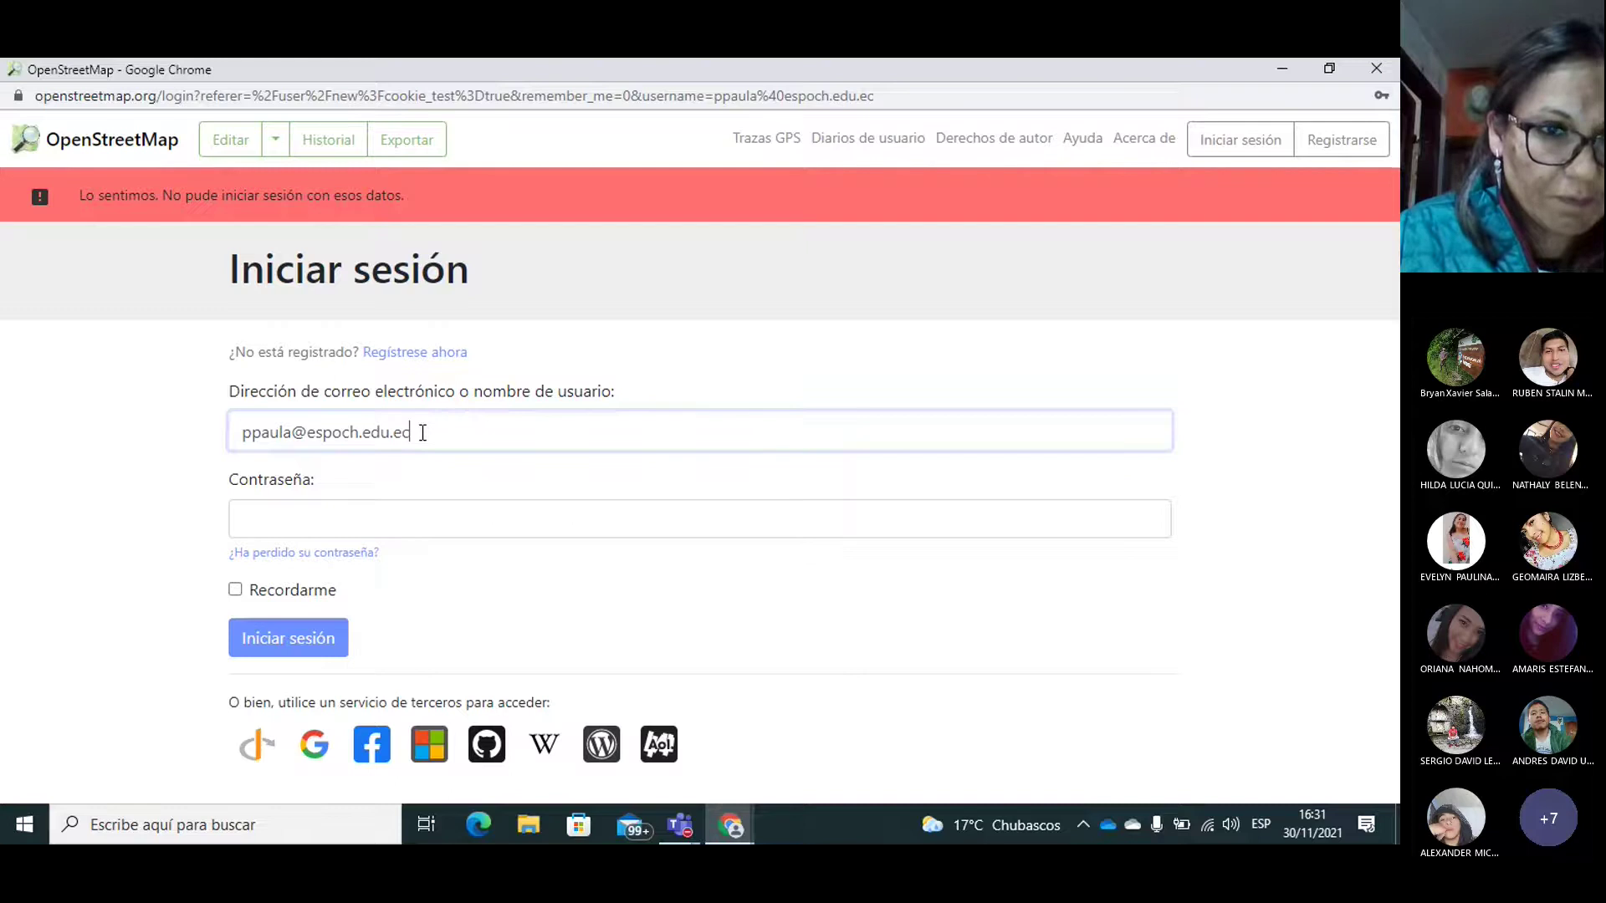
Step: Replace the login e-mail with a suggested alternative address, retype the password and submit
key("ctrl+a")
type("pam")
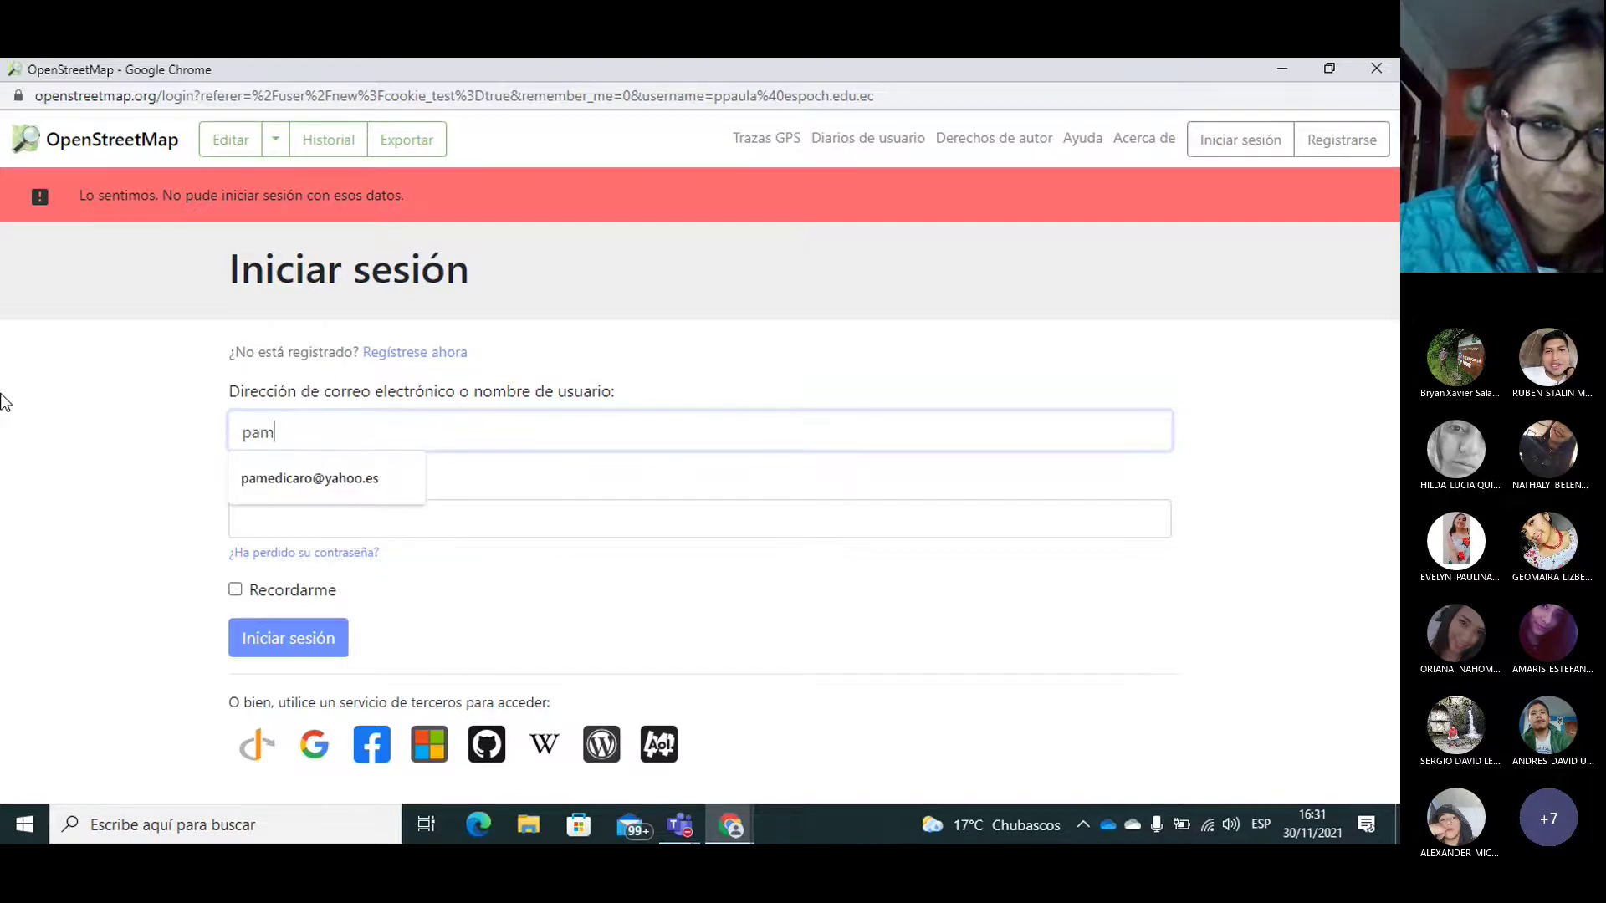
left_click(295, 475)
left_click(269, 529)
type("•••••••")
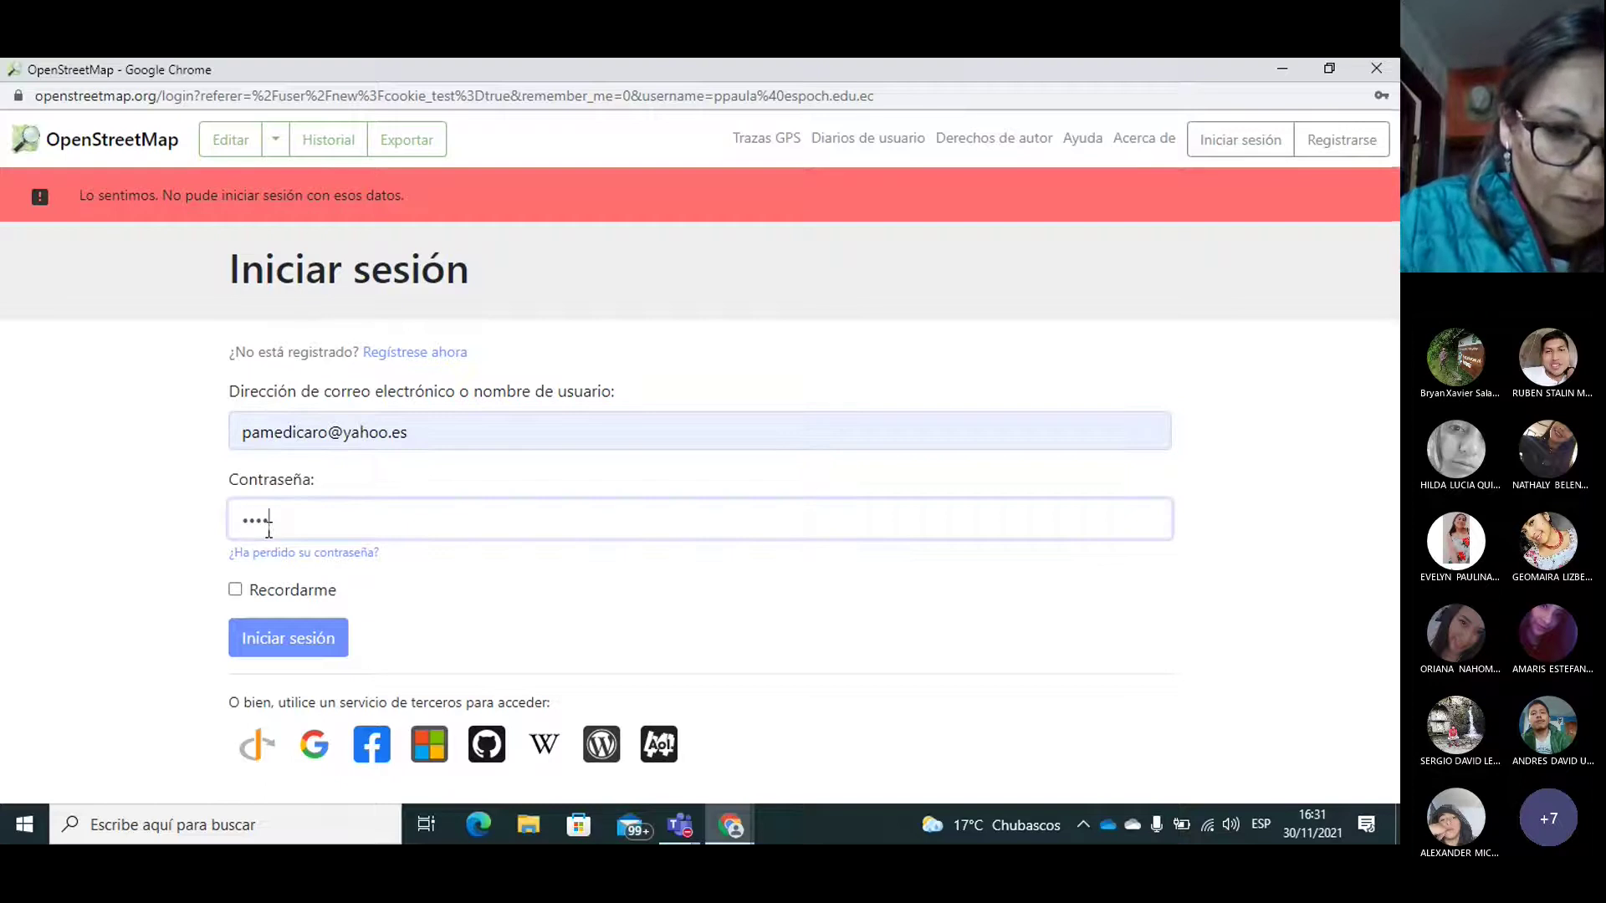
key("BackSpace")
key("BackSpace")
key("BackSpace")
key("BackSpace")
key("BackSpace")
key("BackSpace")
type("•••••••••••••")
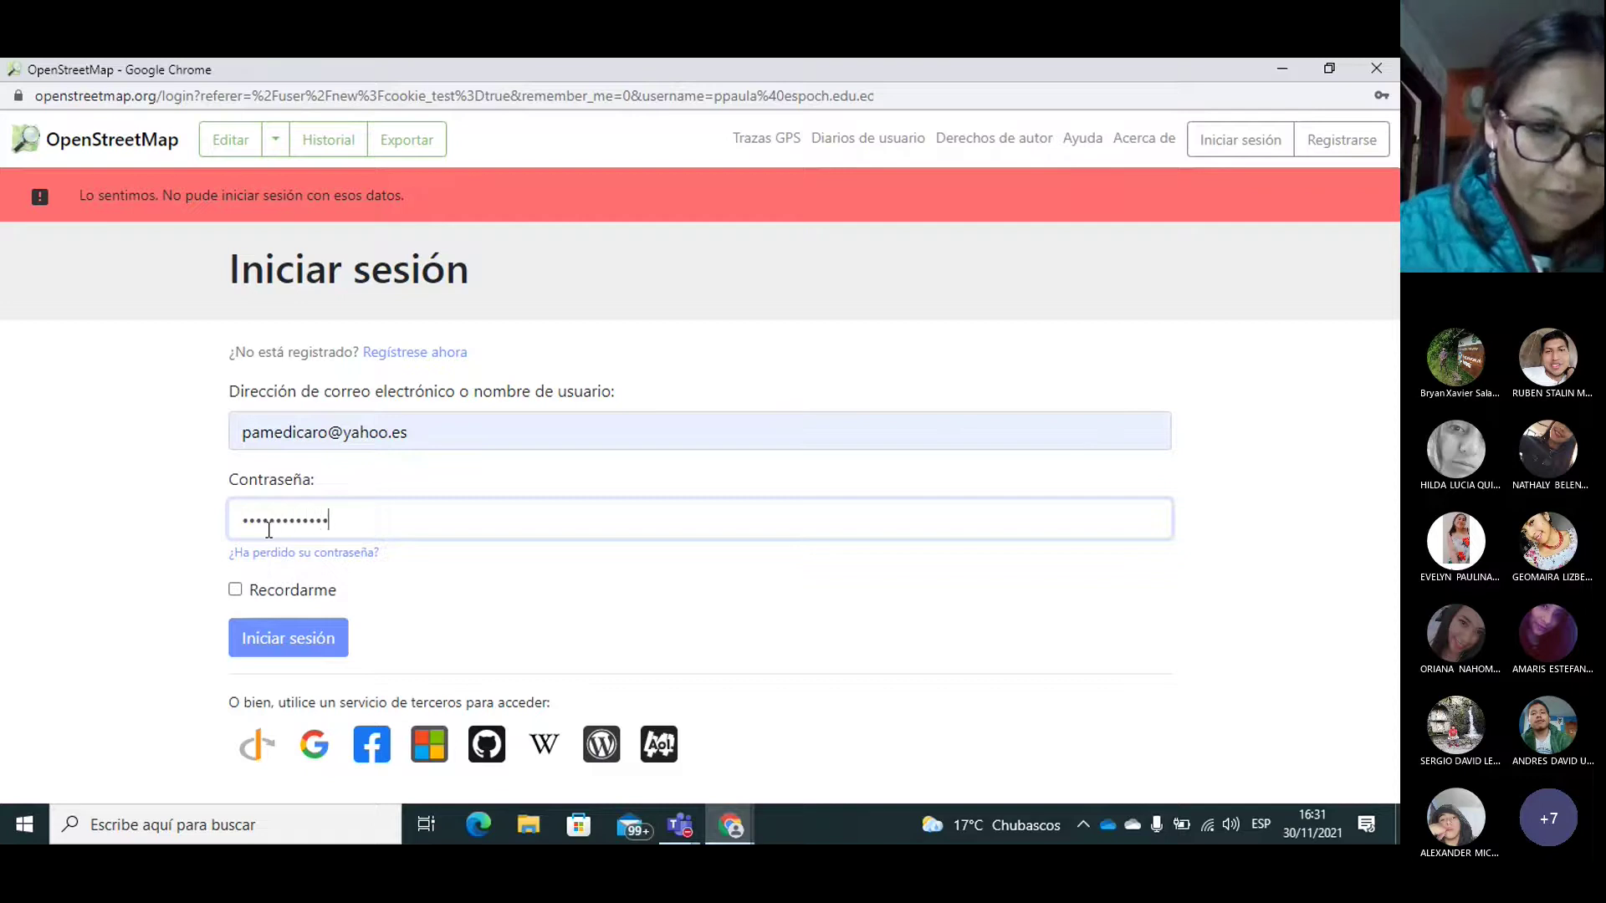
left_click(269, 631)
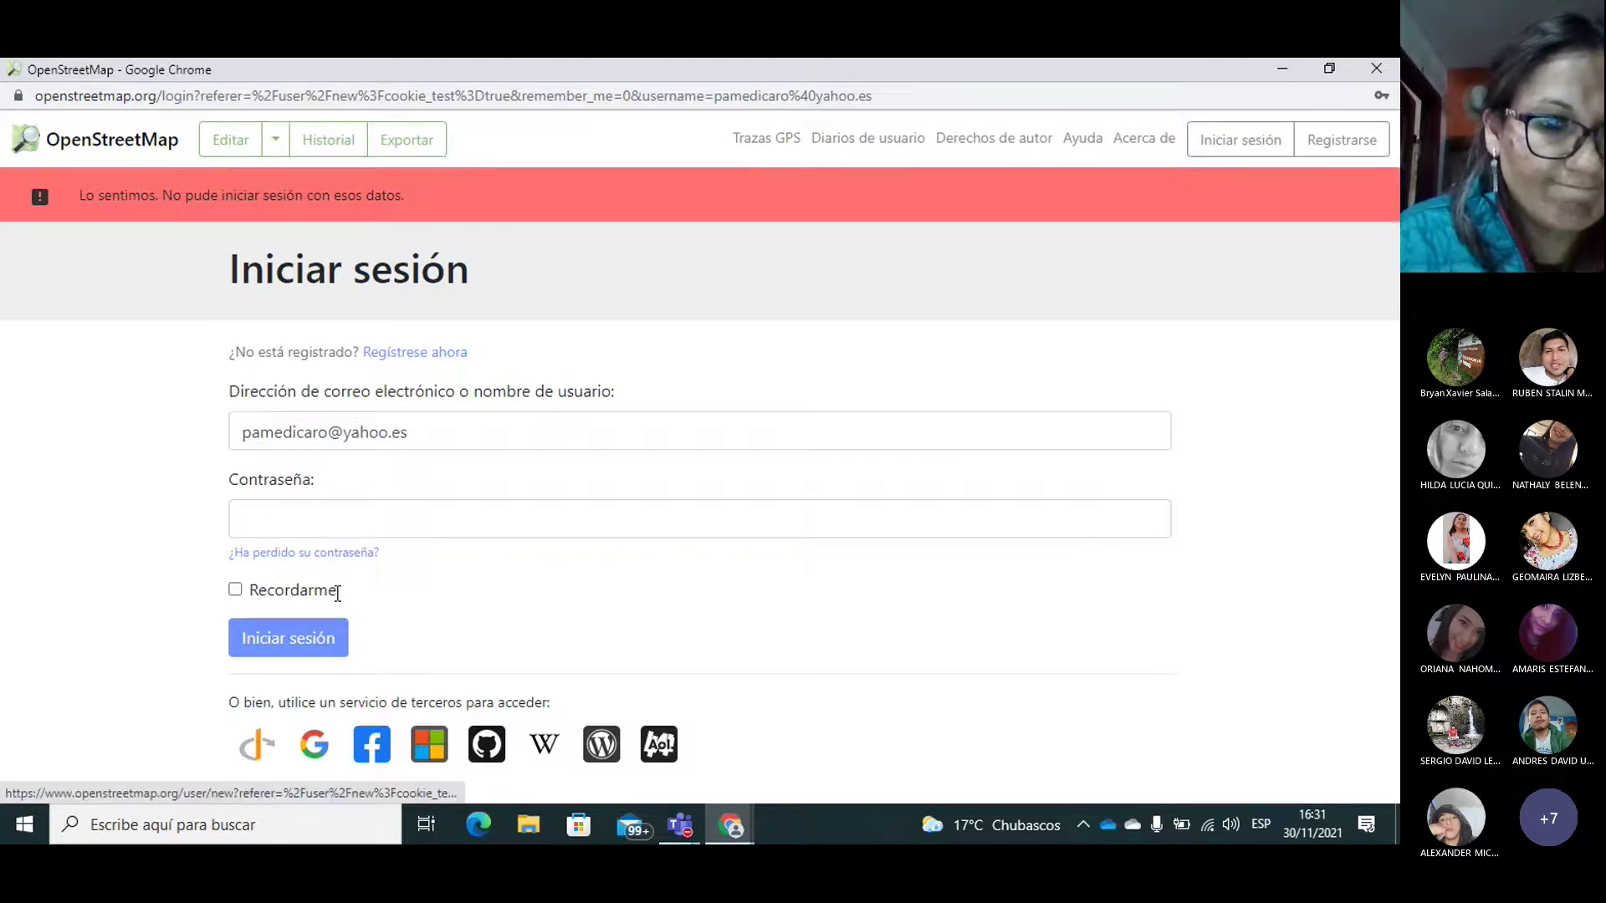
Step: Swap the sign-in address for the university account e-mail from the autofill suggestions
left_click(332, 439)
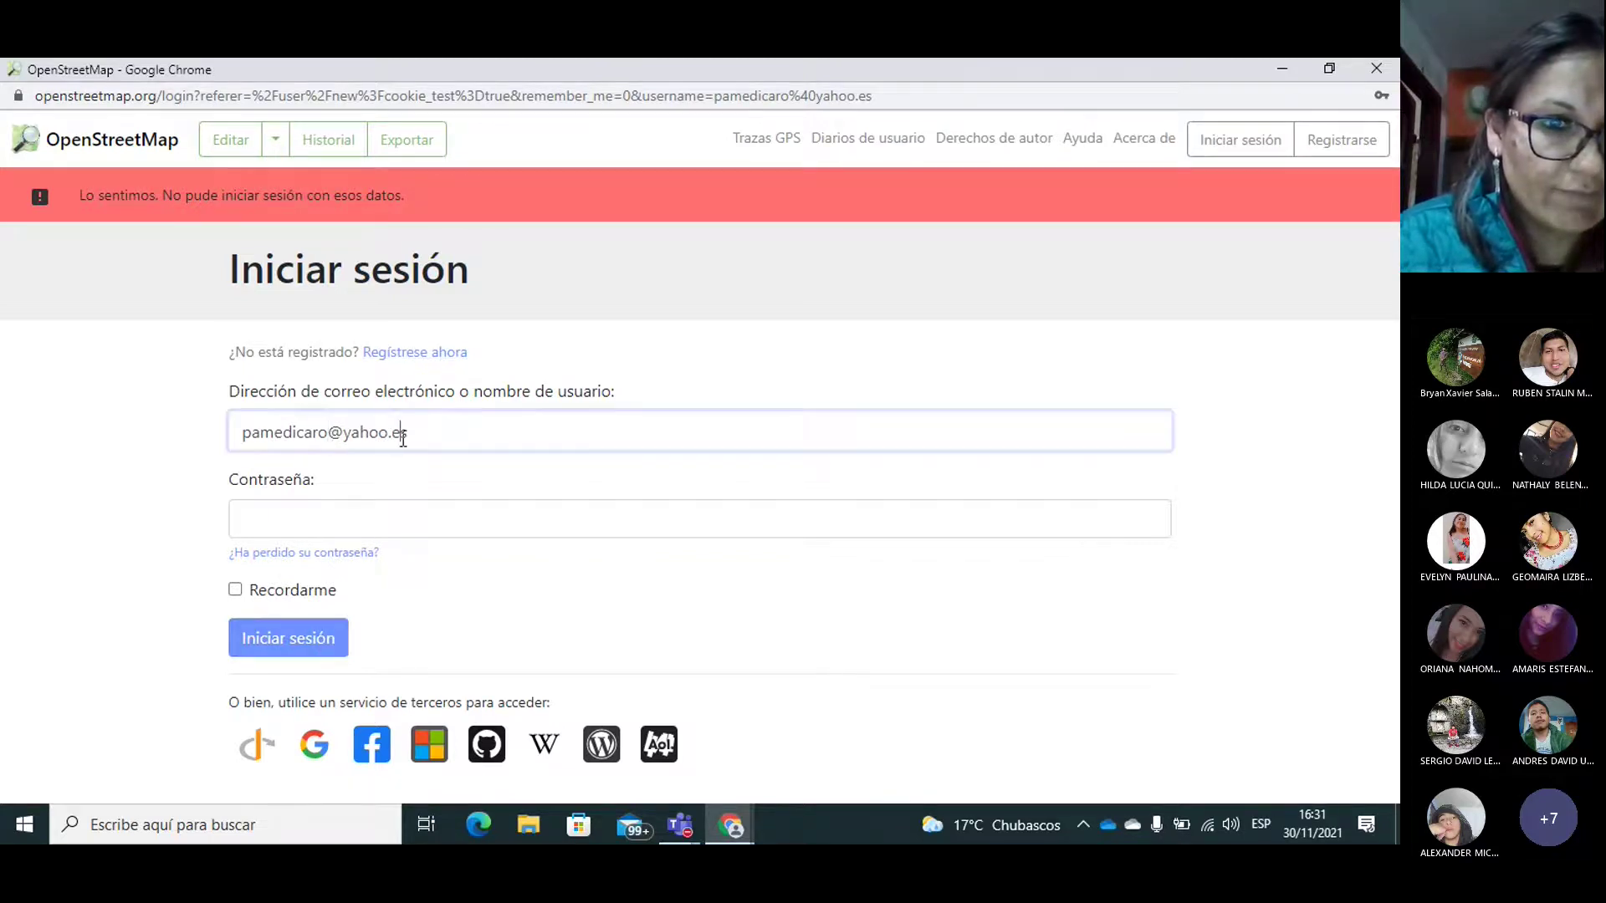
left_click_drag(420, 438, 69, 432)
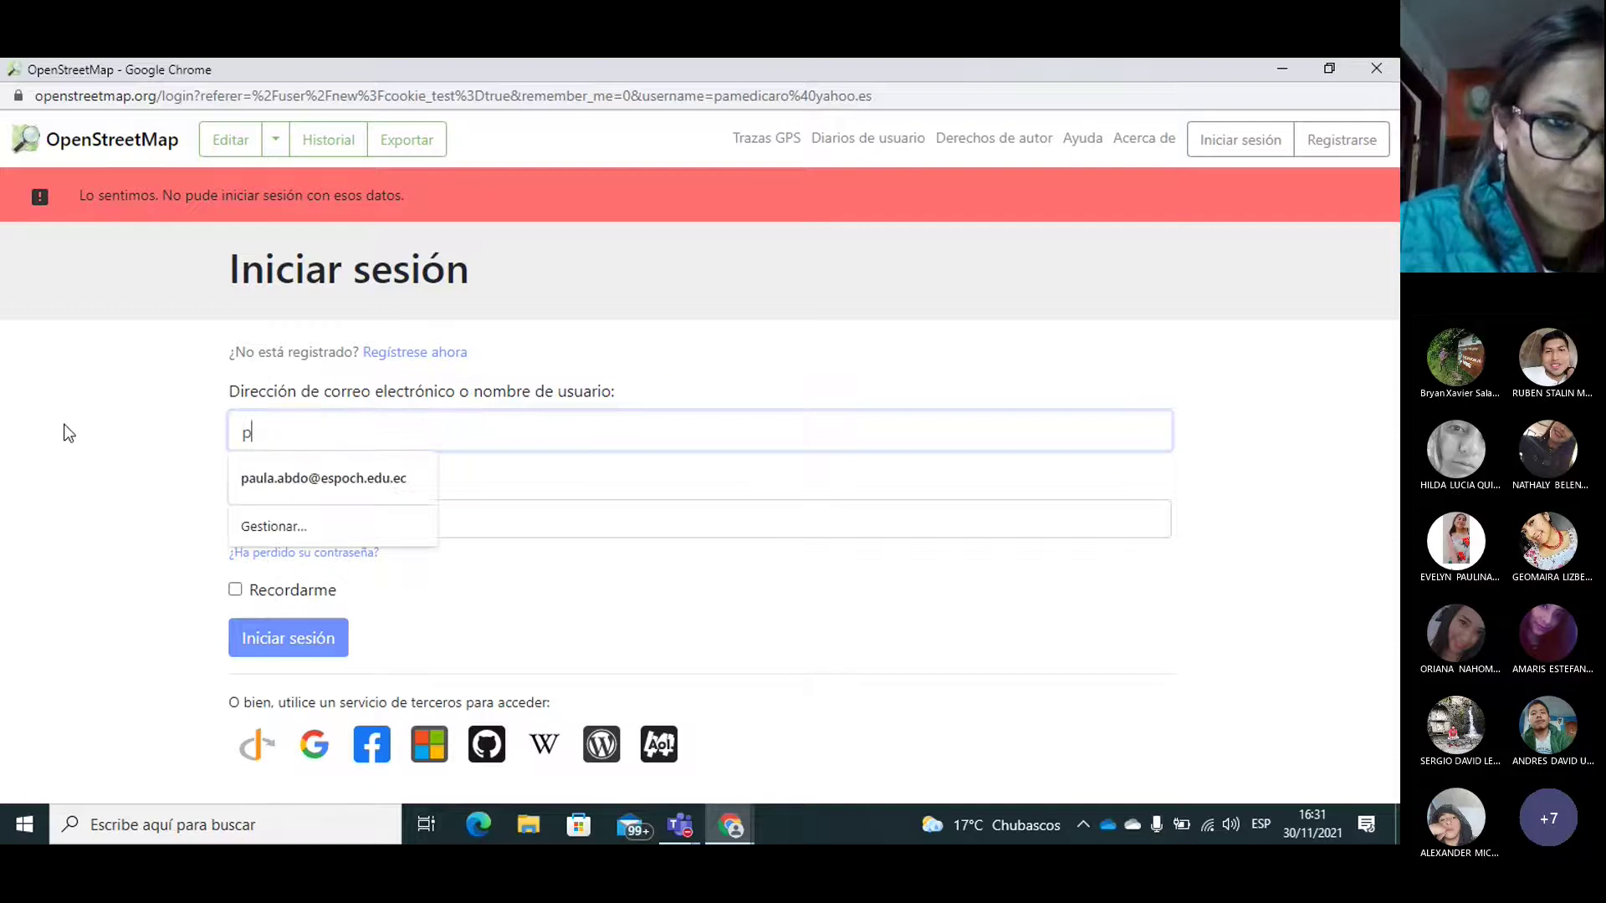
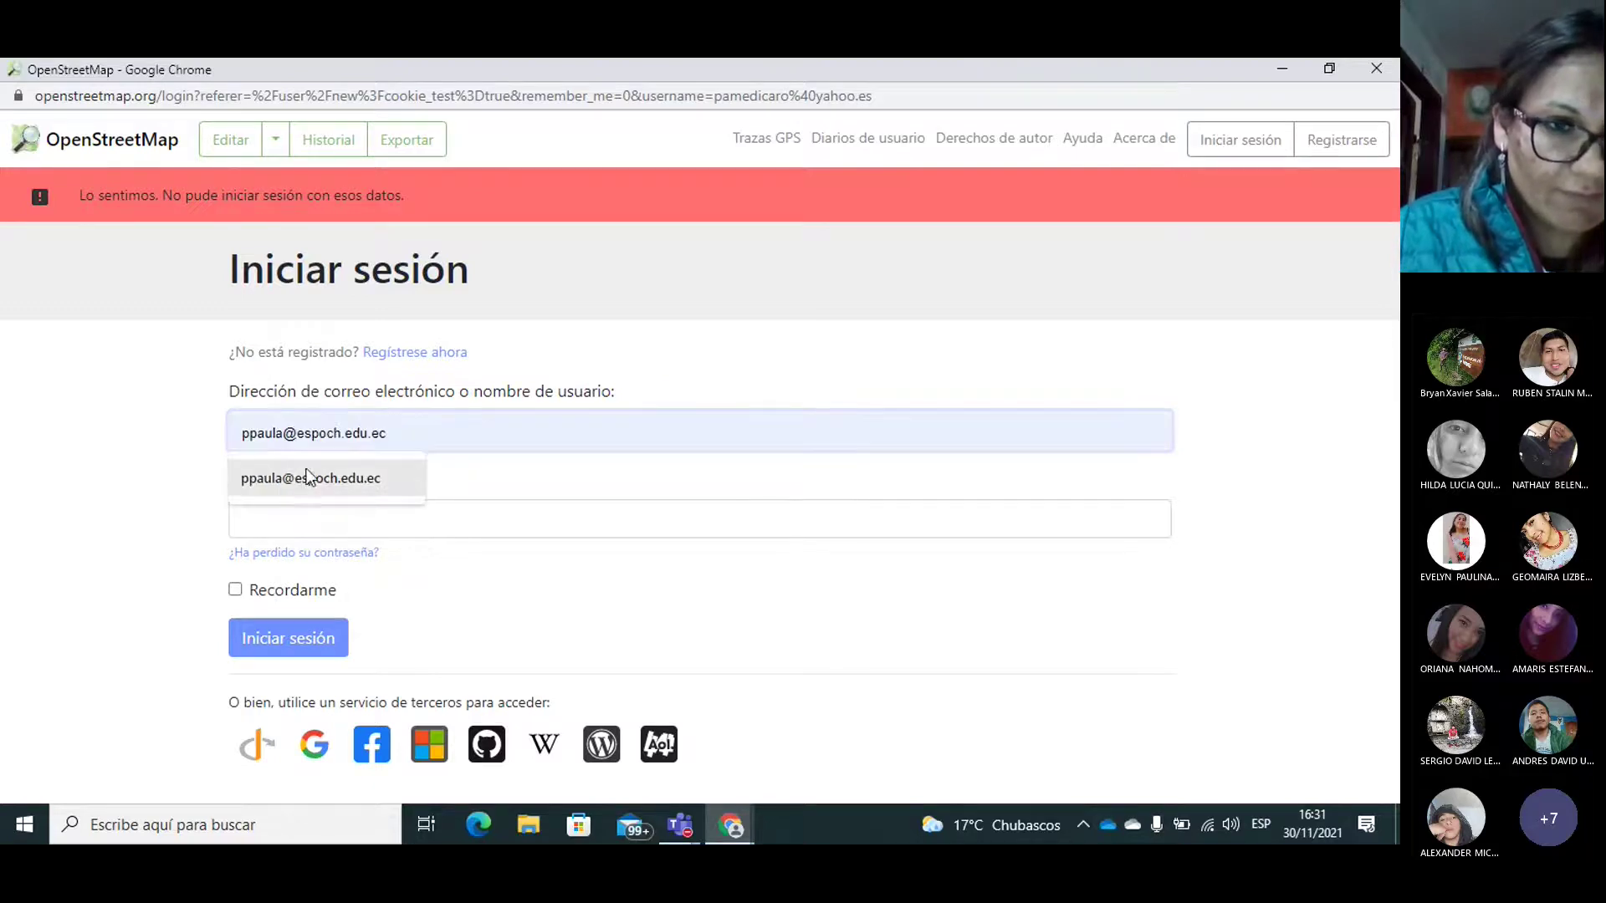
left_click(304, 478)
left_click(263, 523)
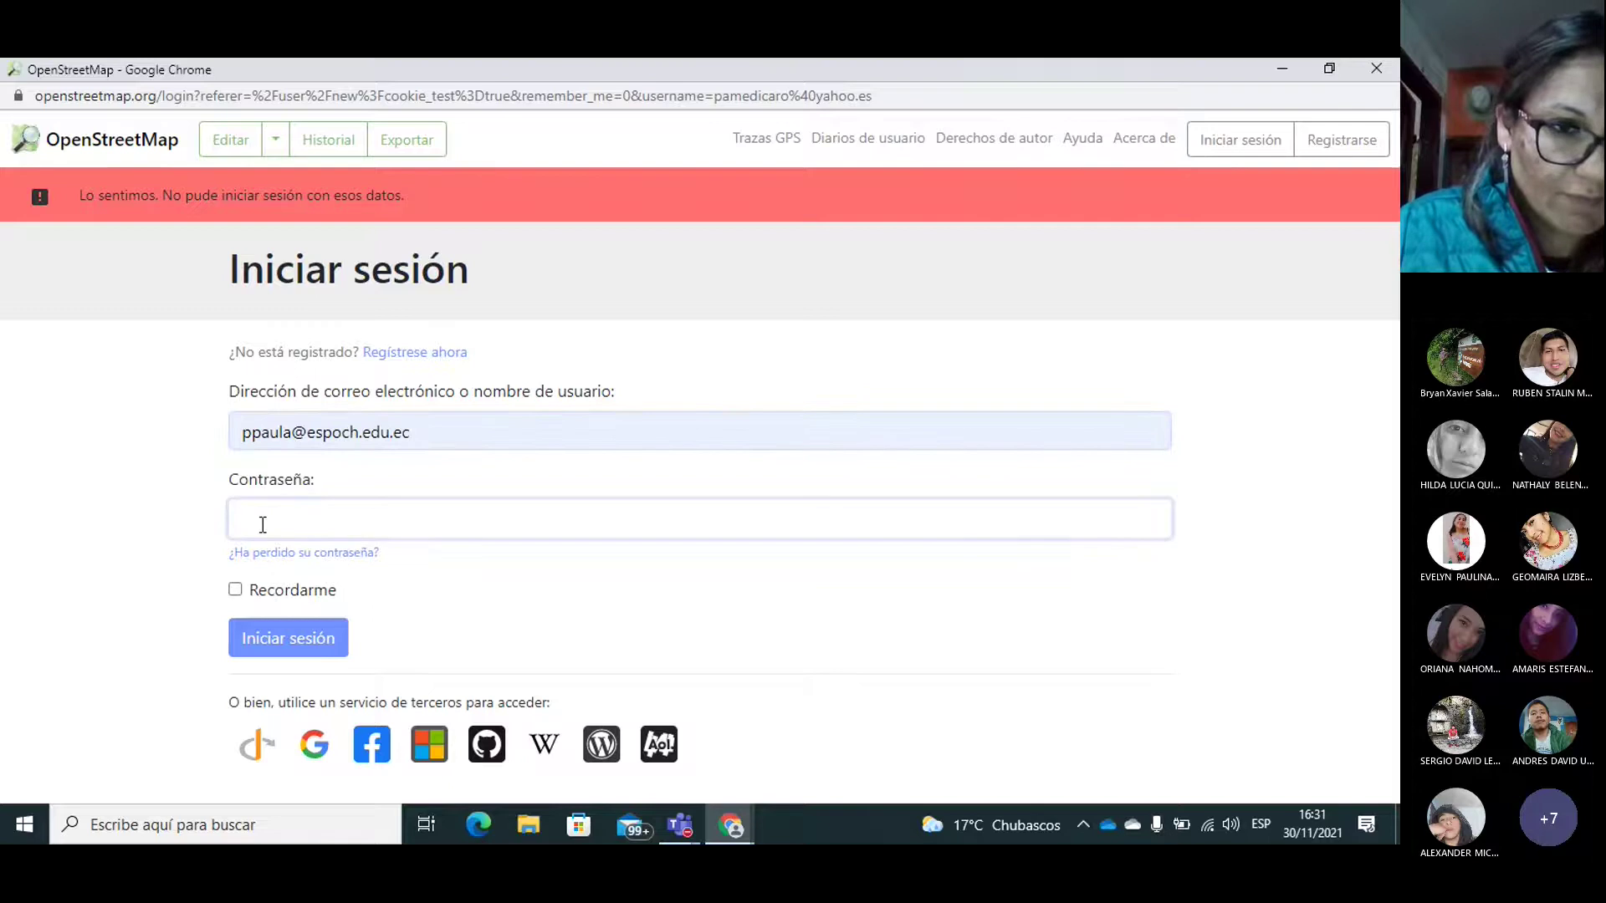
Step: Request a password reset for the institutional e-mail on the forgotten-password page
left_click(311, 555)
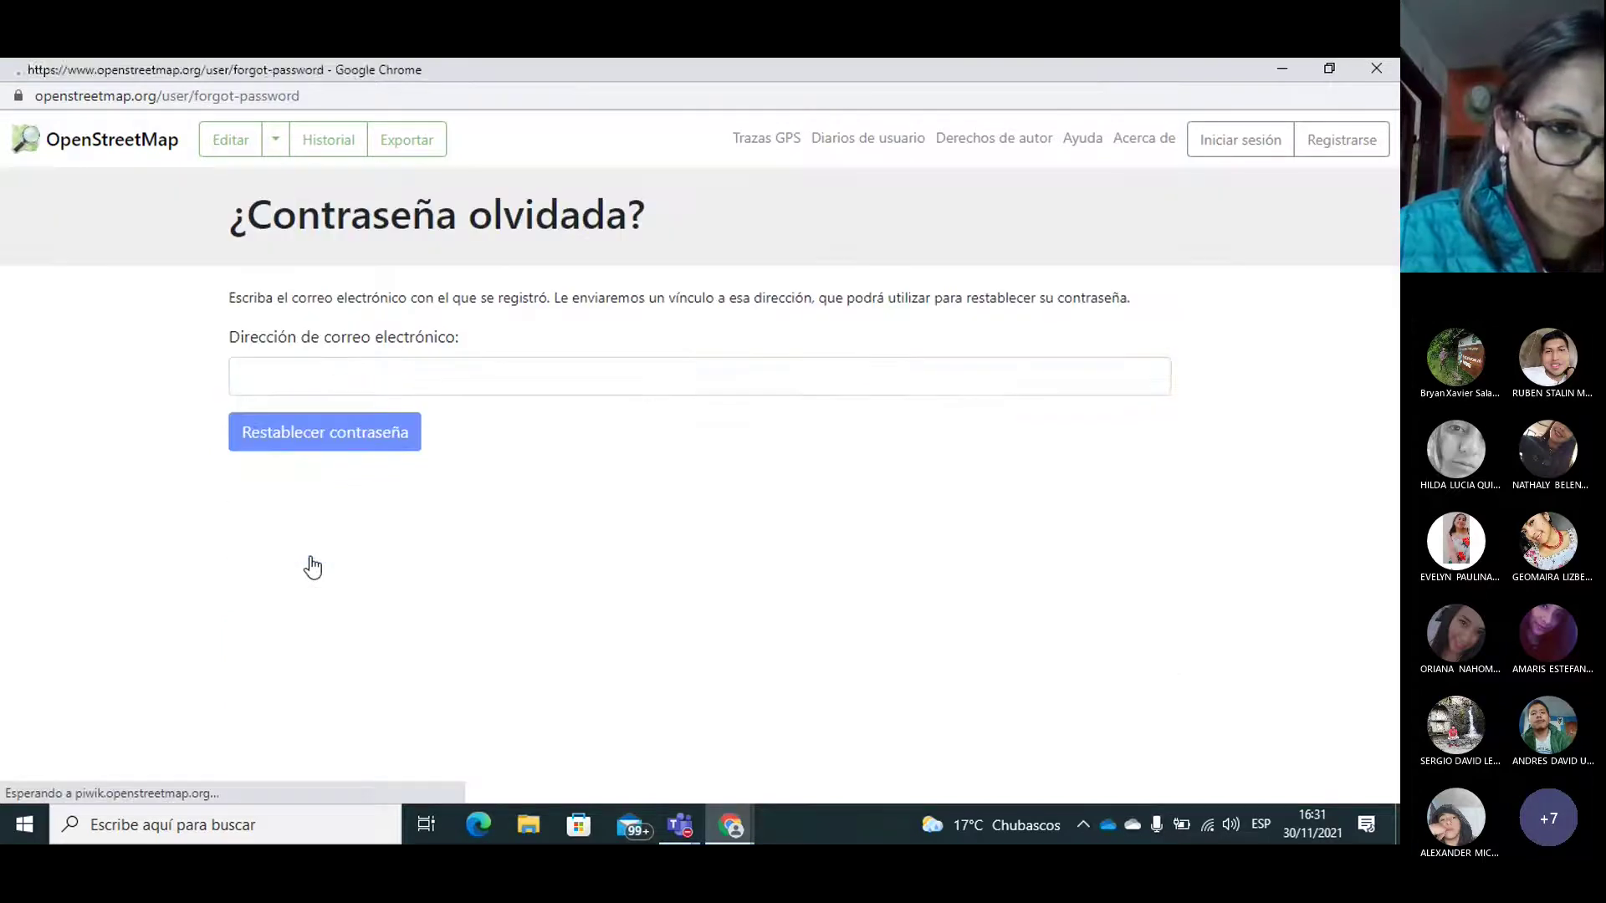
left_click(318, 377)
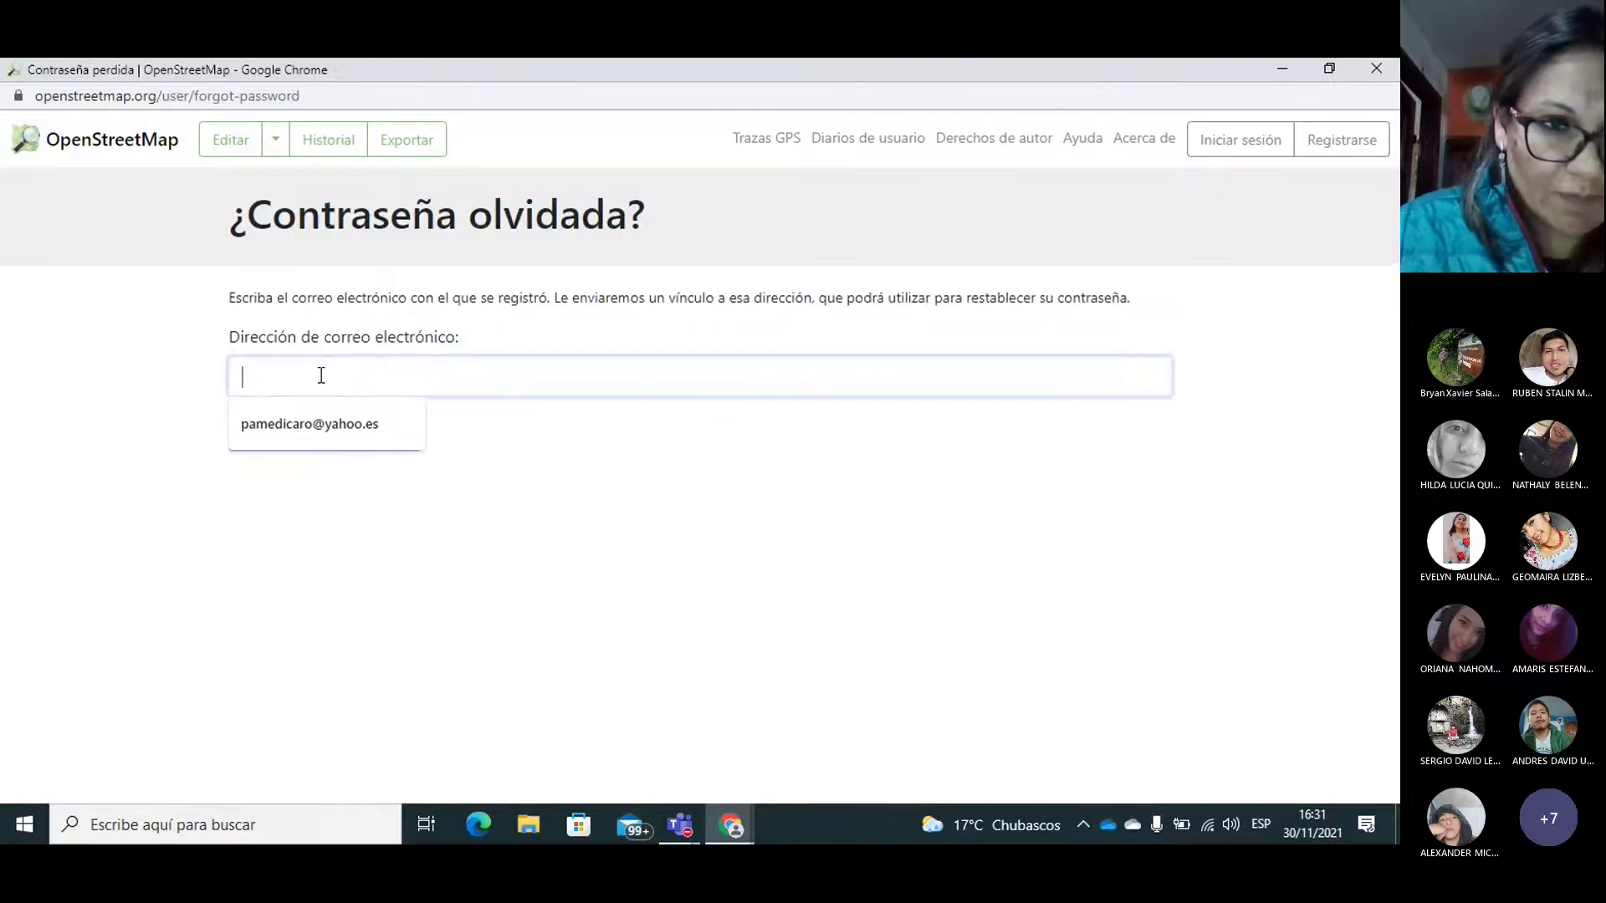
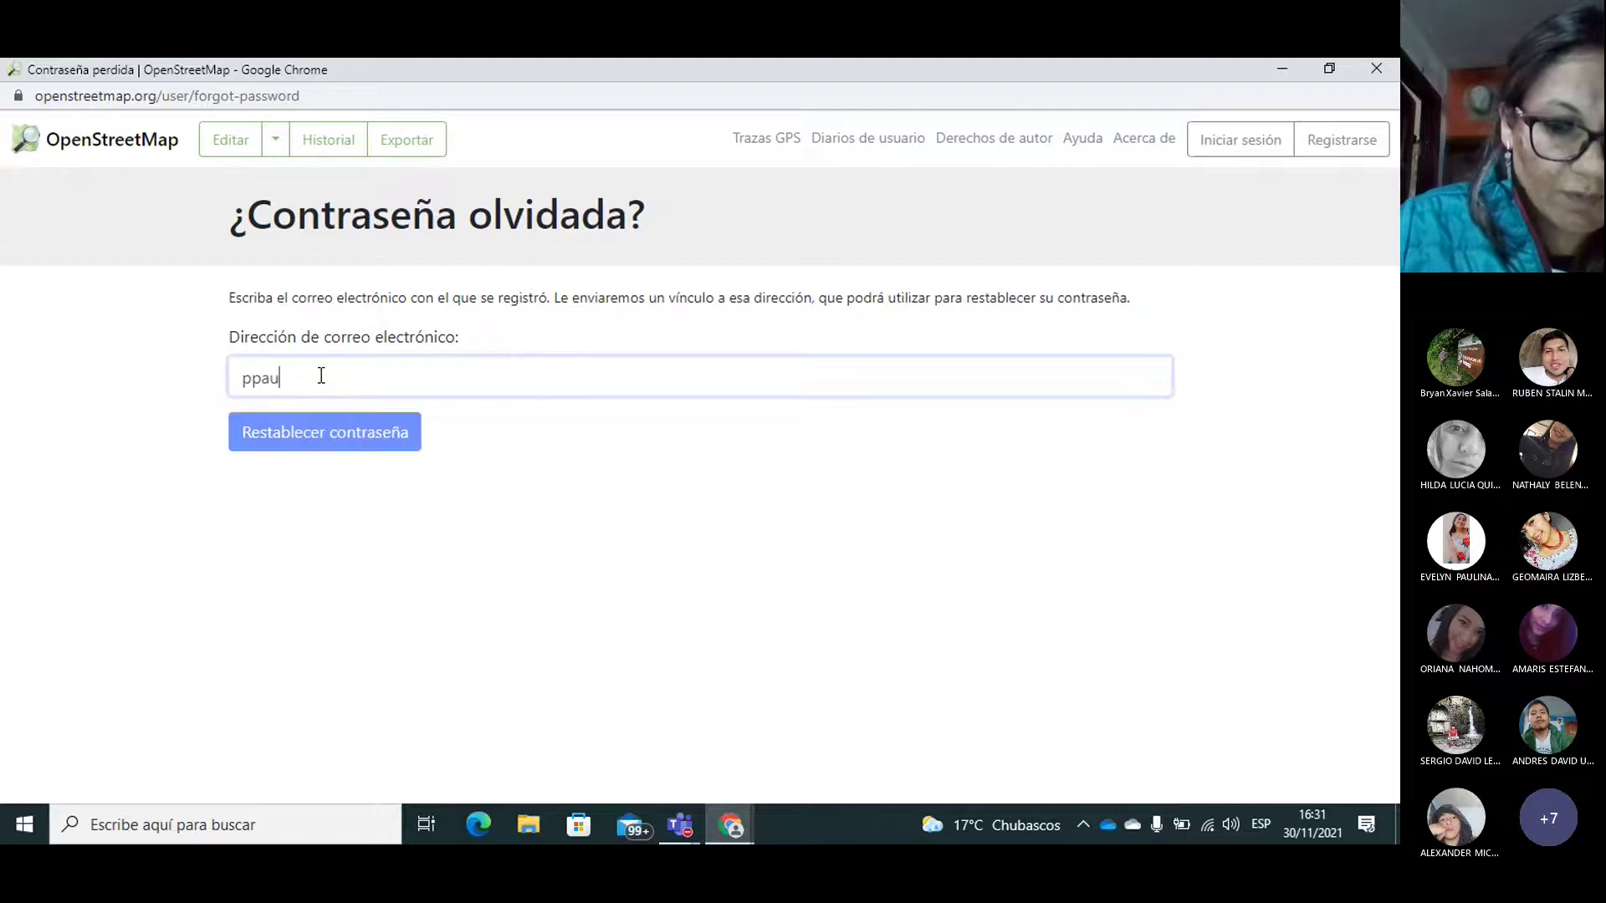
left_click(323, 422)
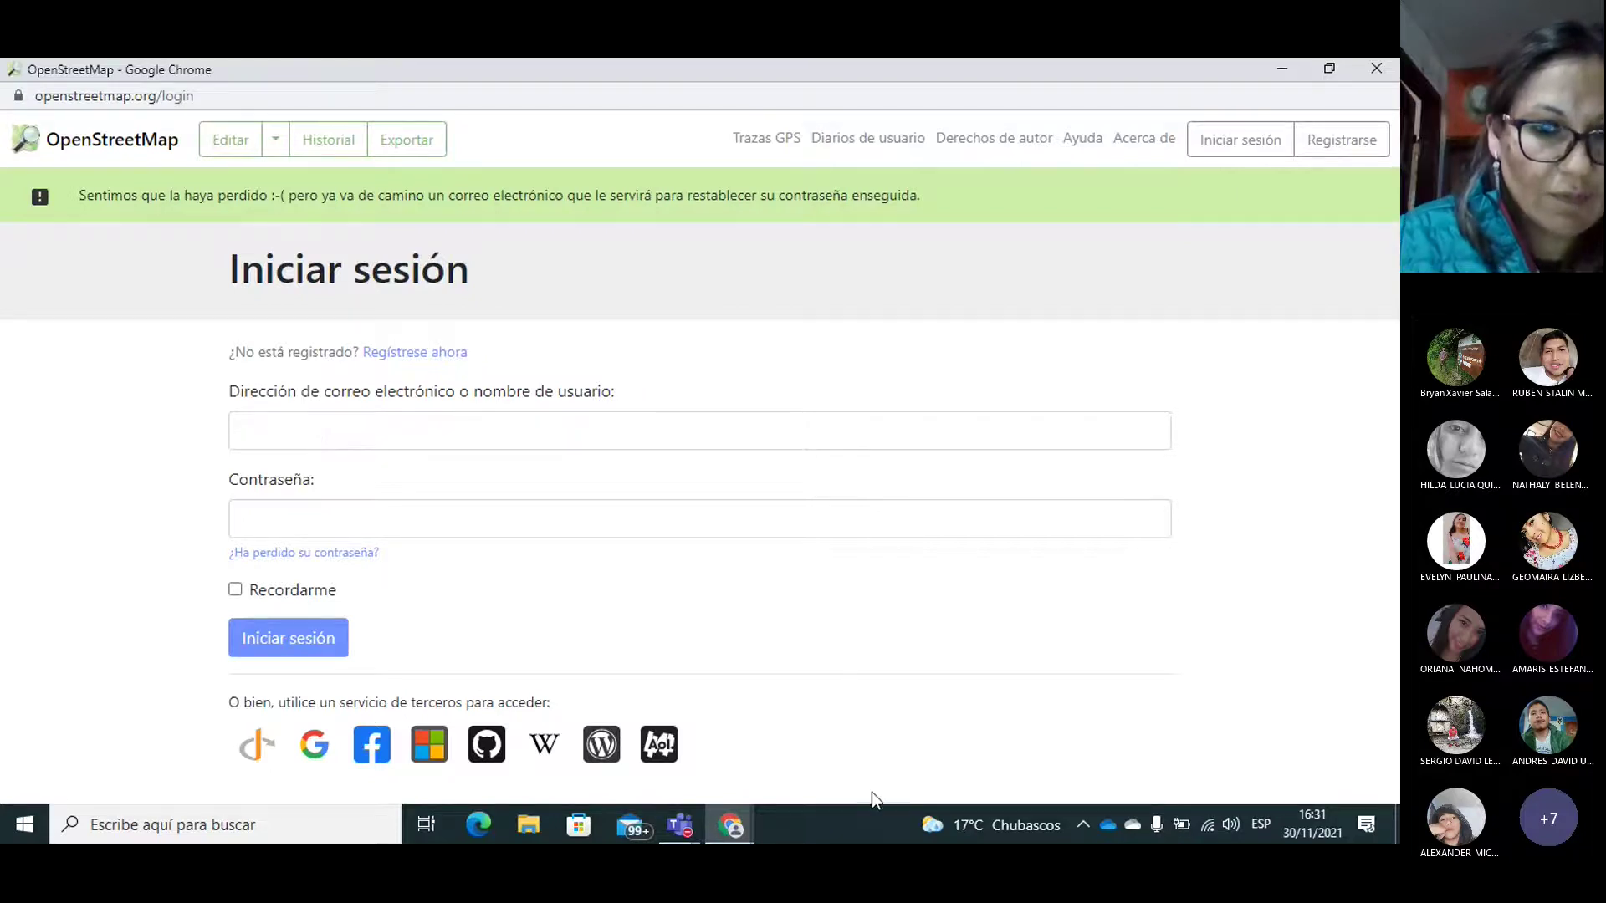
left_click(724, 826)
Step: Open the mail inbox and delete the mailing-list reminder message
left_click(530, 717)
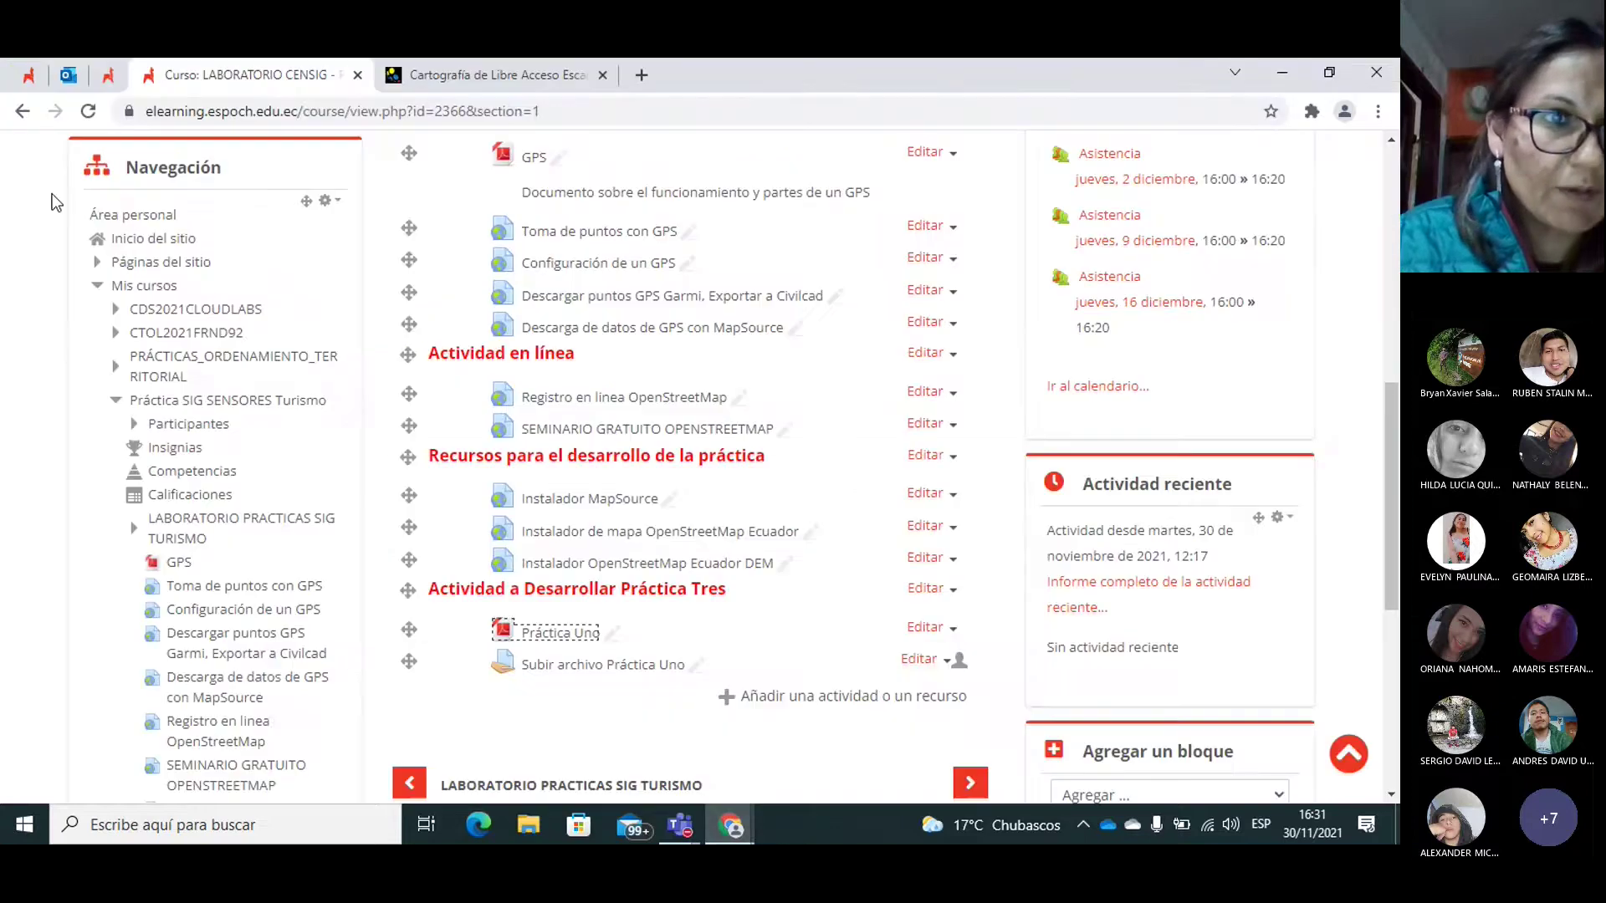
left_click(65, 77)
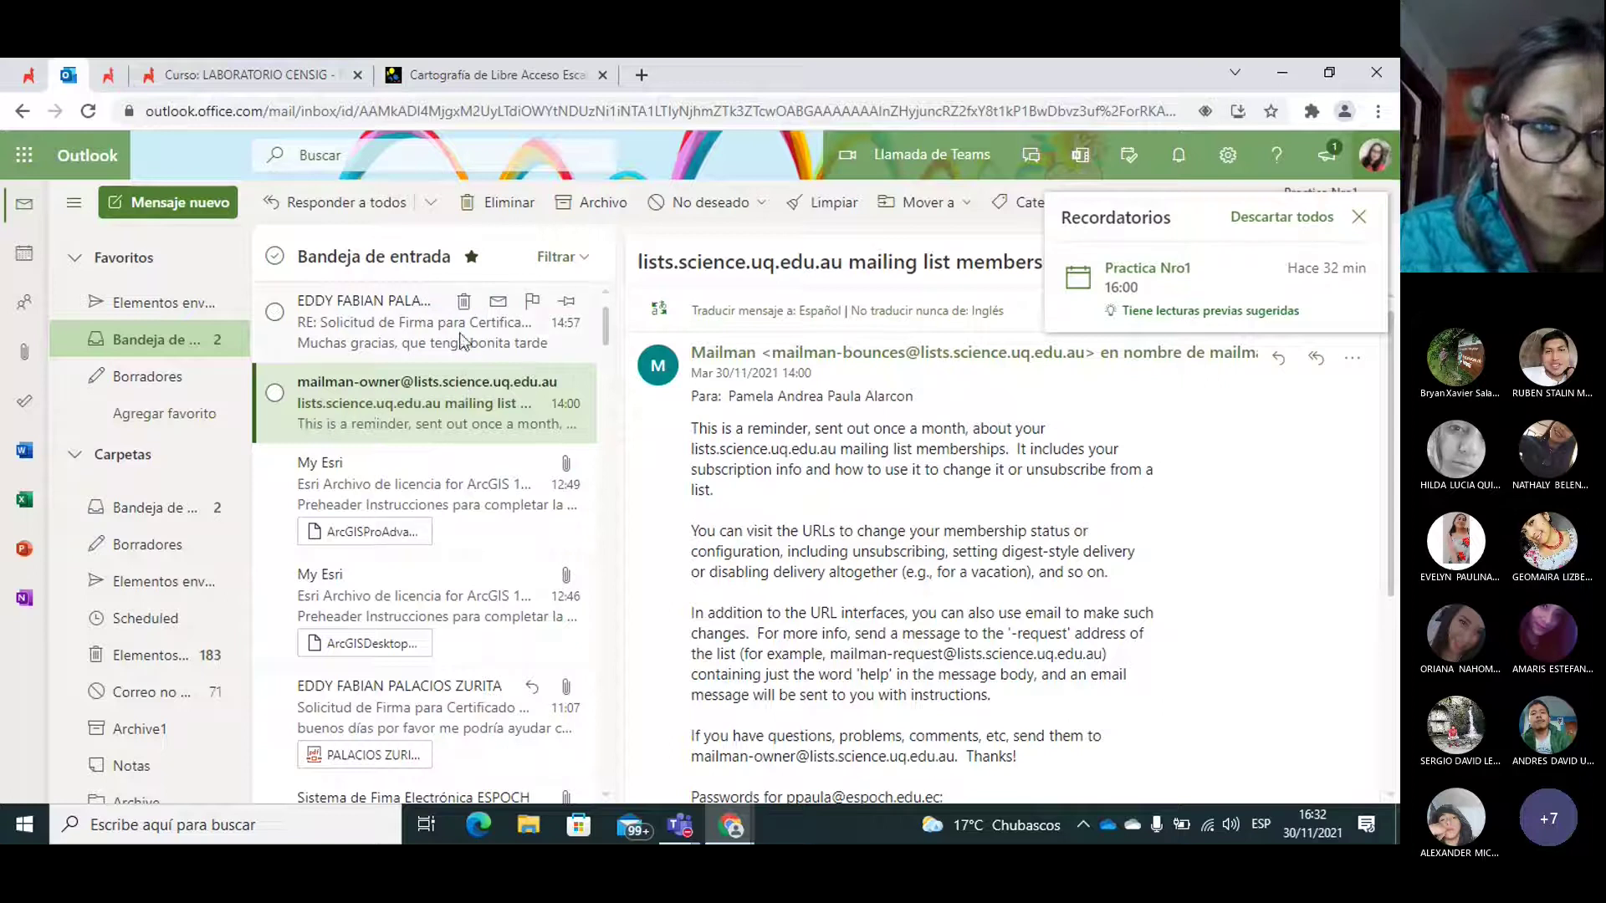
left_click(435, 331)
left_click(368, 407)
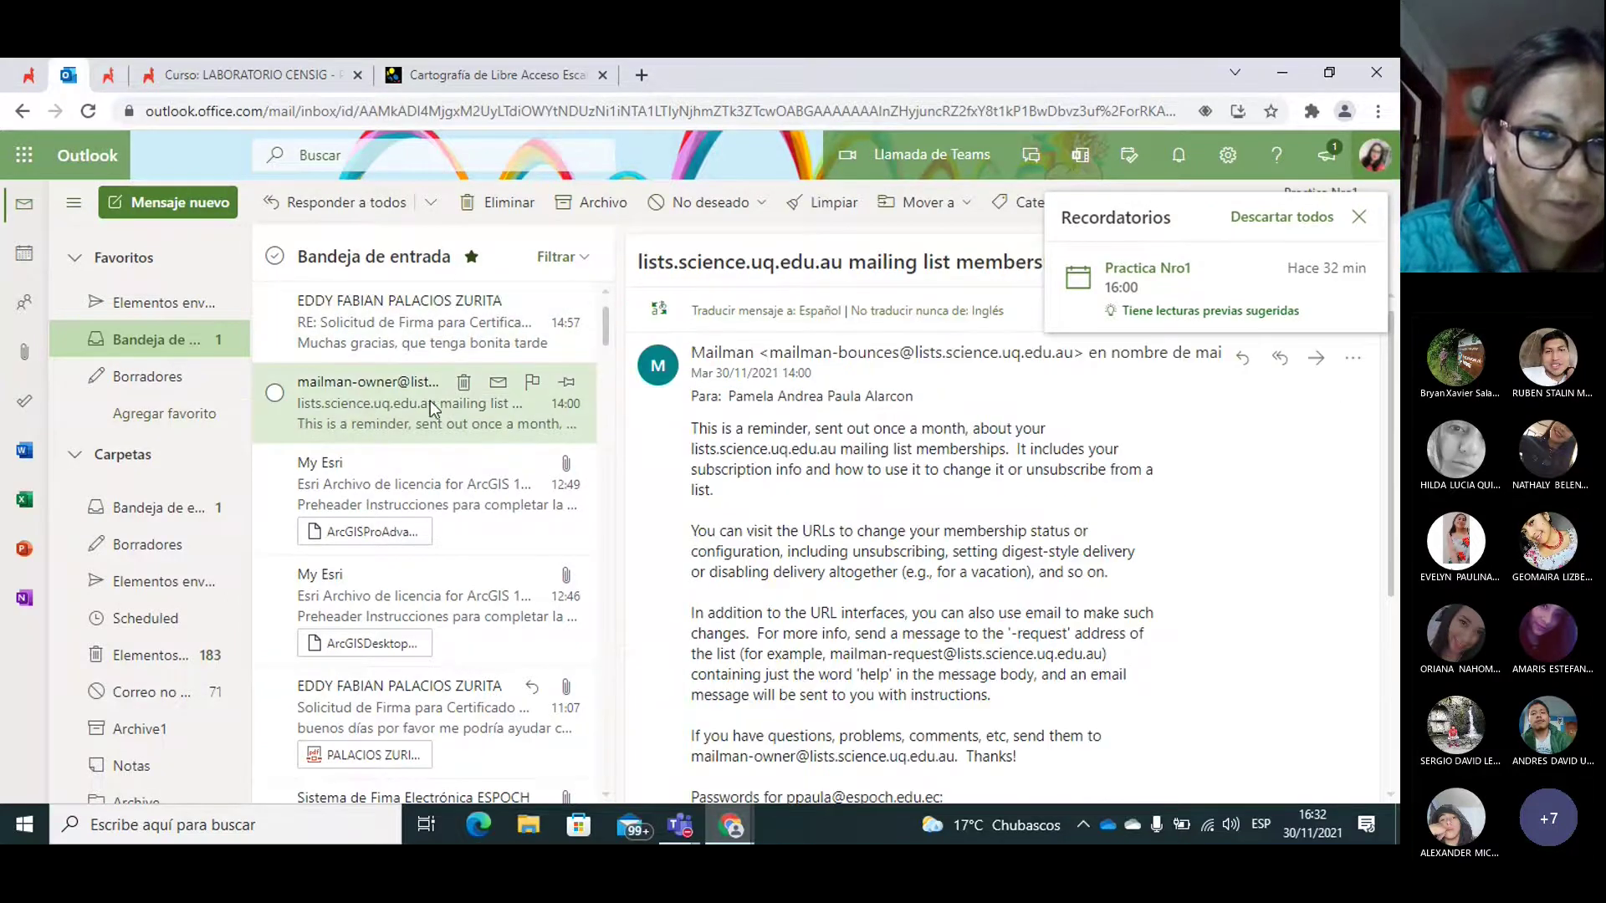
left_click(463, 382)
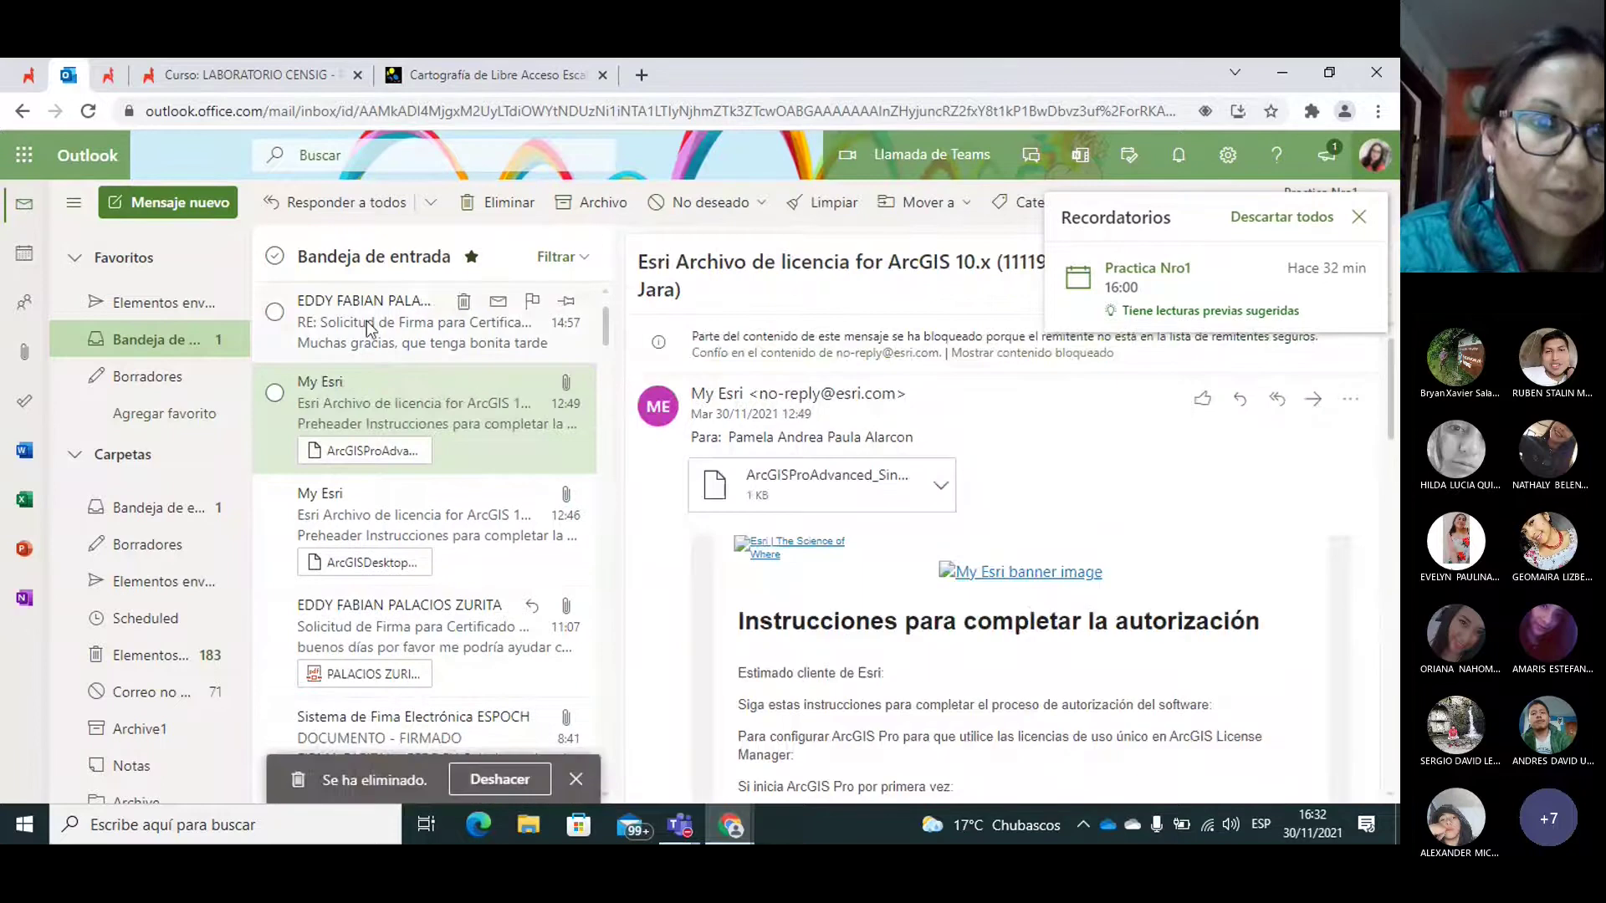
left_click(147, 342)
left_click(398, 321)
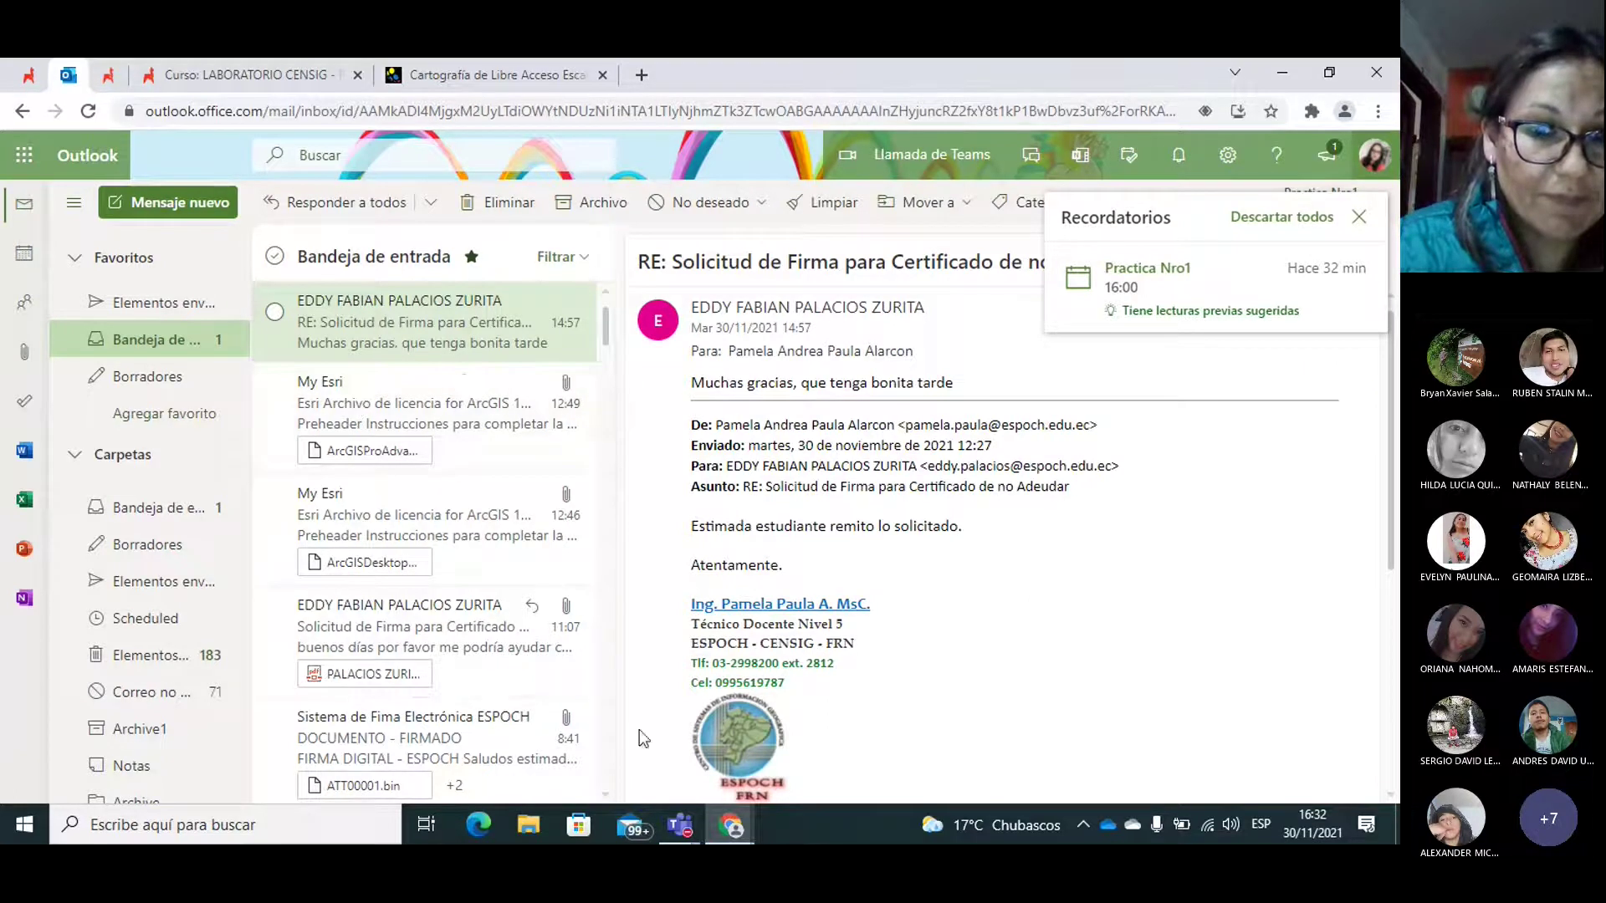
Step: Dismiss the reminders popup and view the top message in its own window, then close it
mouse_move(728, 815)
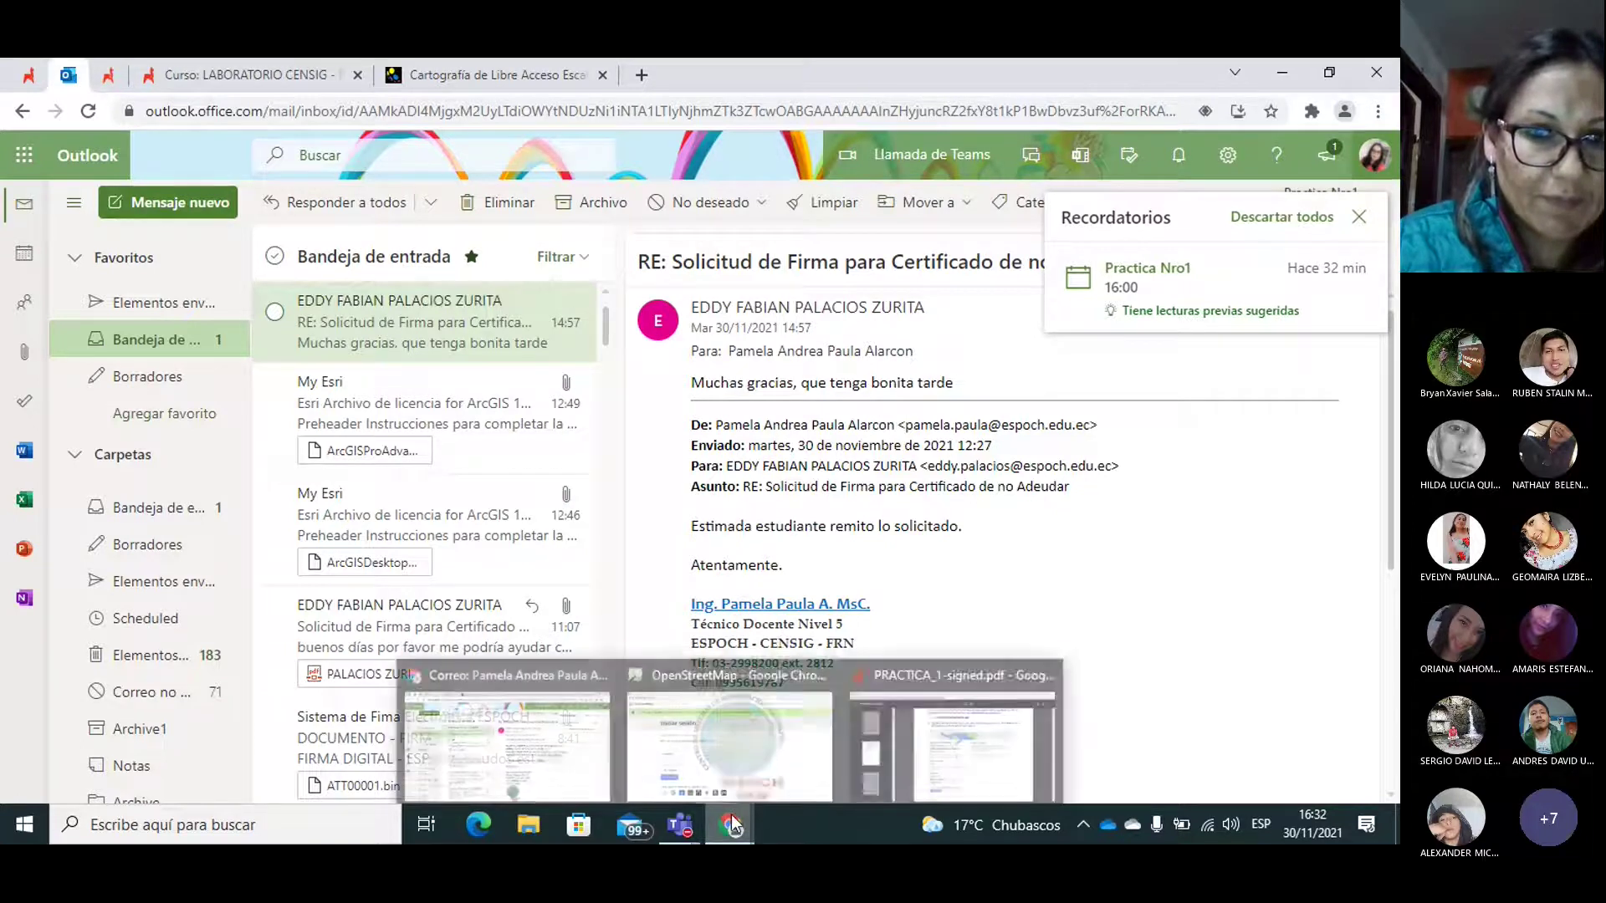
mouse_move(790, 743)
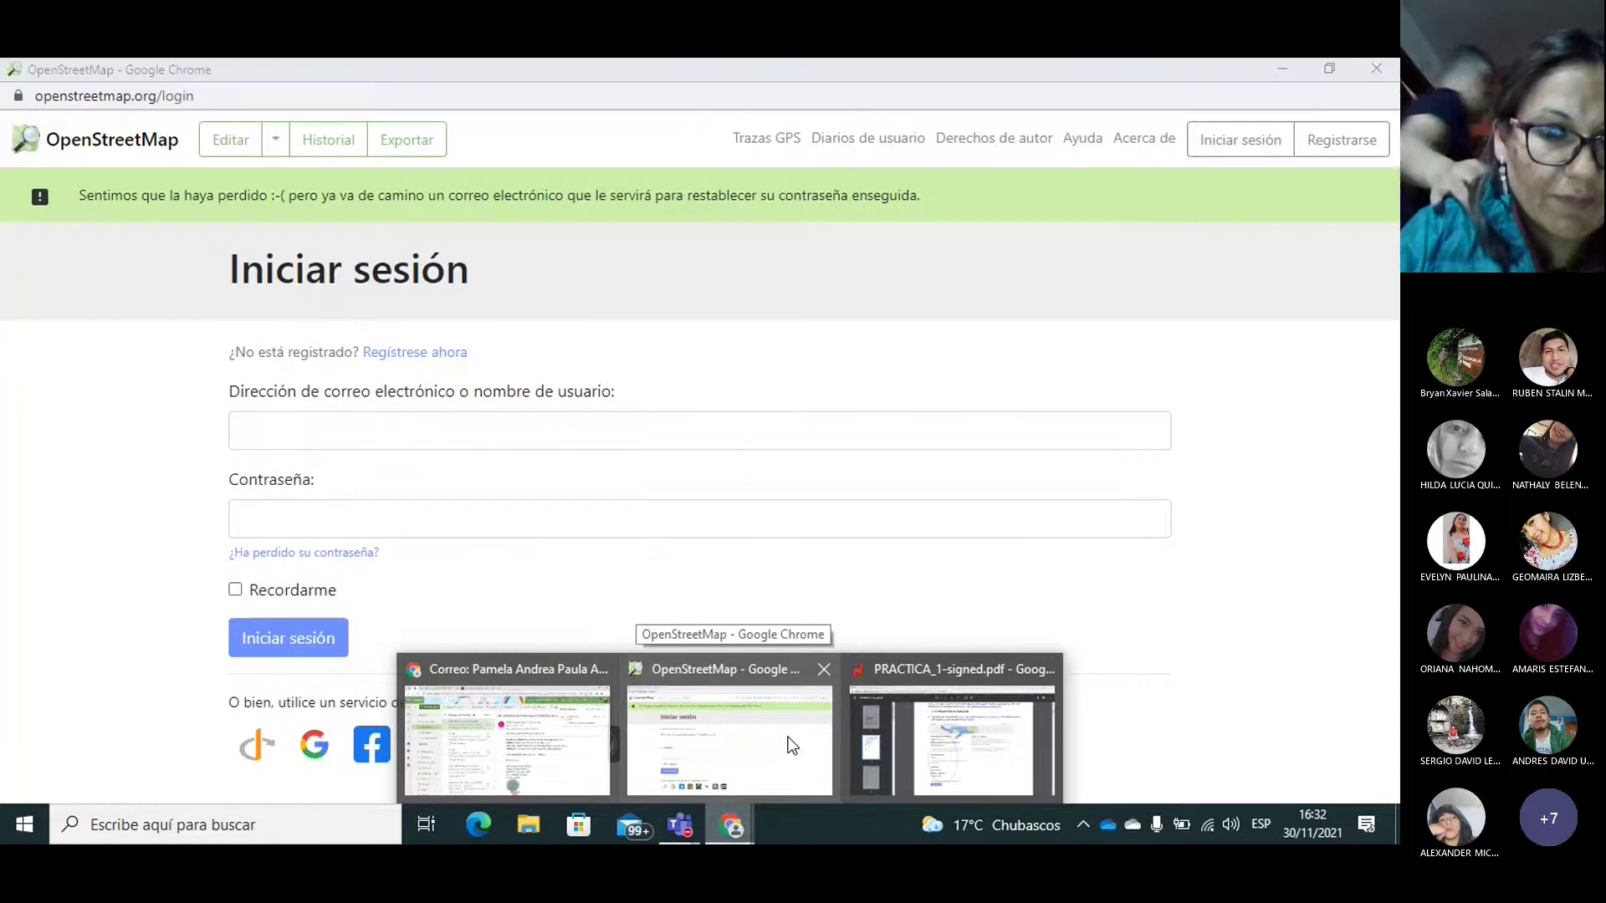
left_click(504, 725)
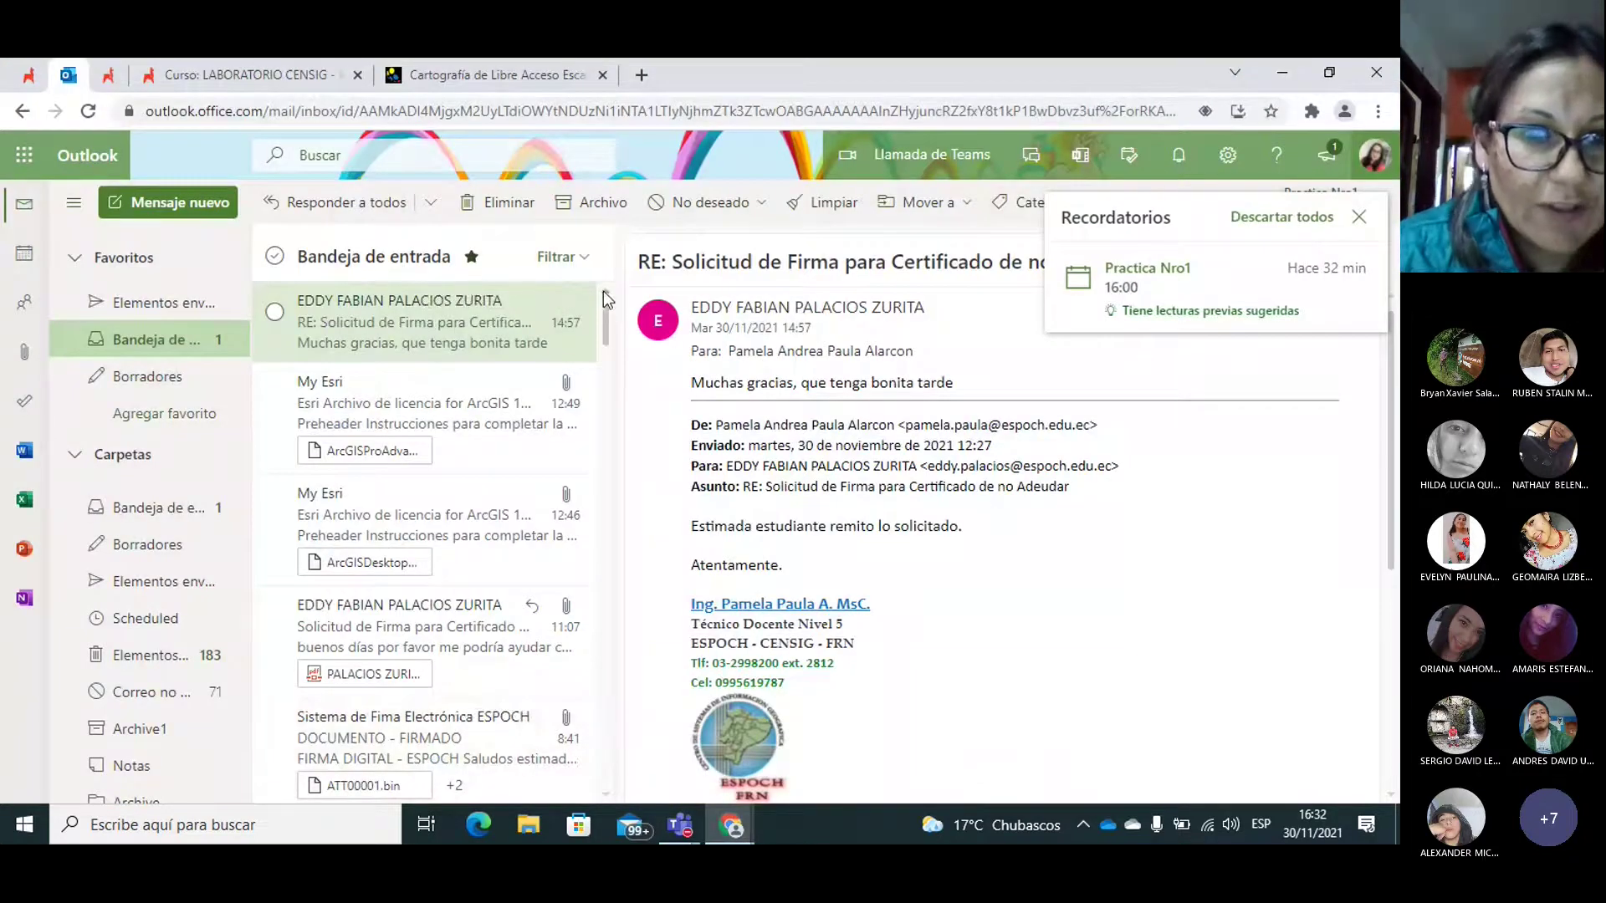
mouse_move(605, 311)
left_mouse_down()
mouse_move(609, 329)
mouse_move(609, 293)
left_mouse_up()
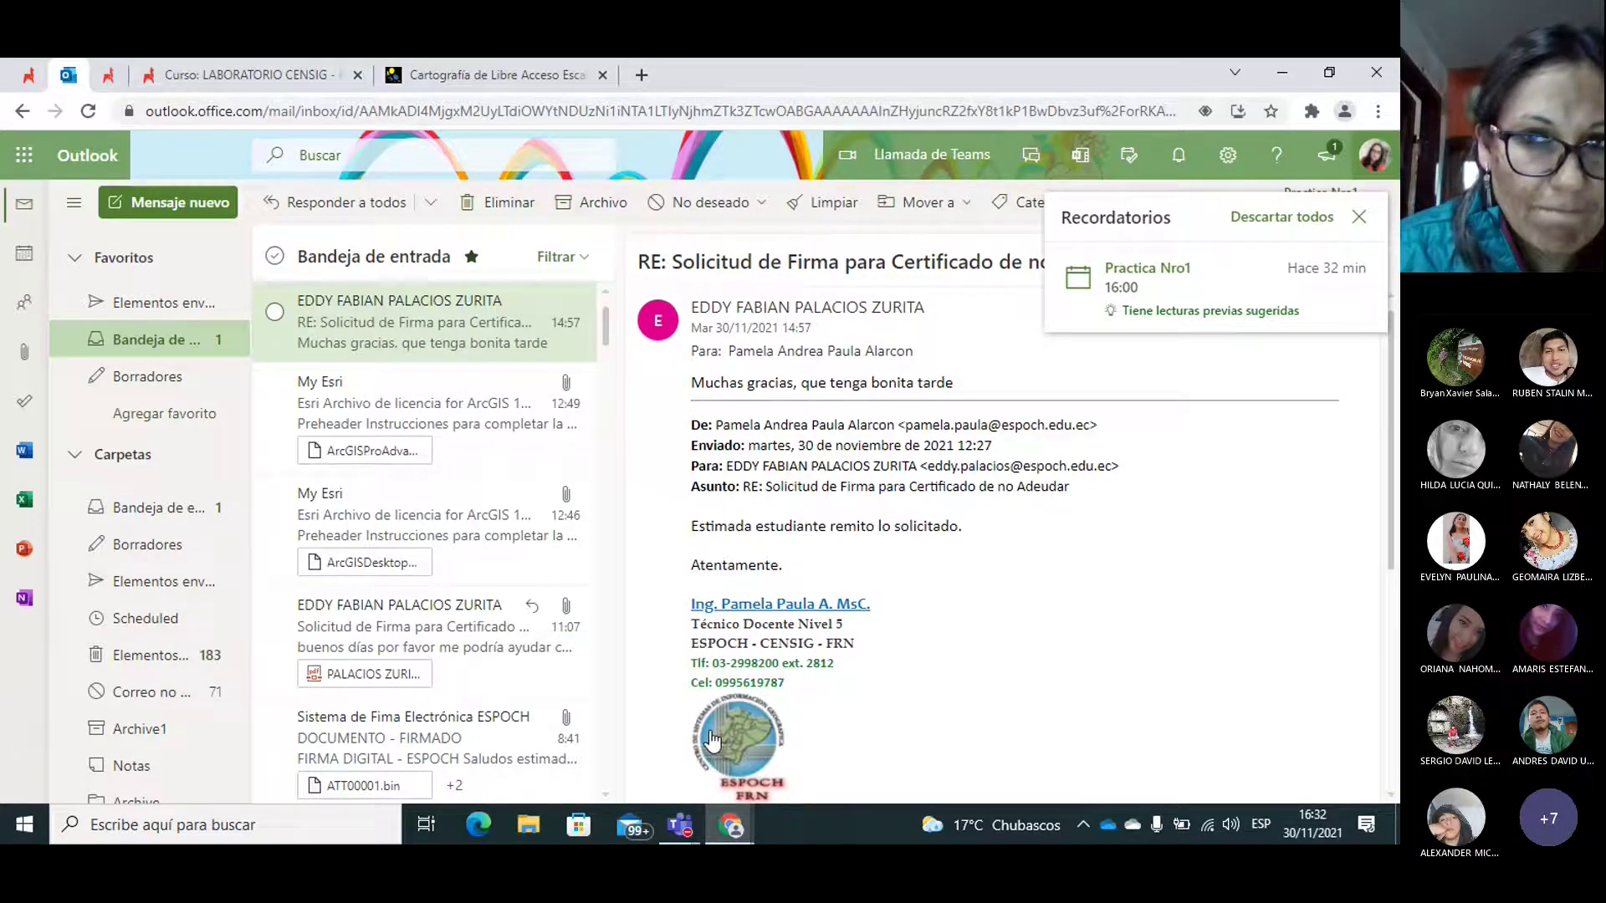
left_click(1359, 216)
double_click(414, 323)
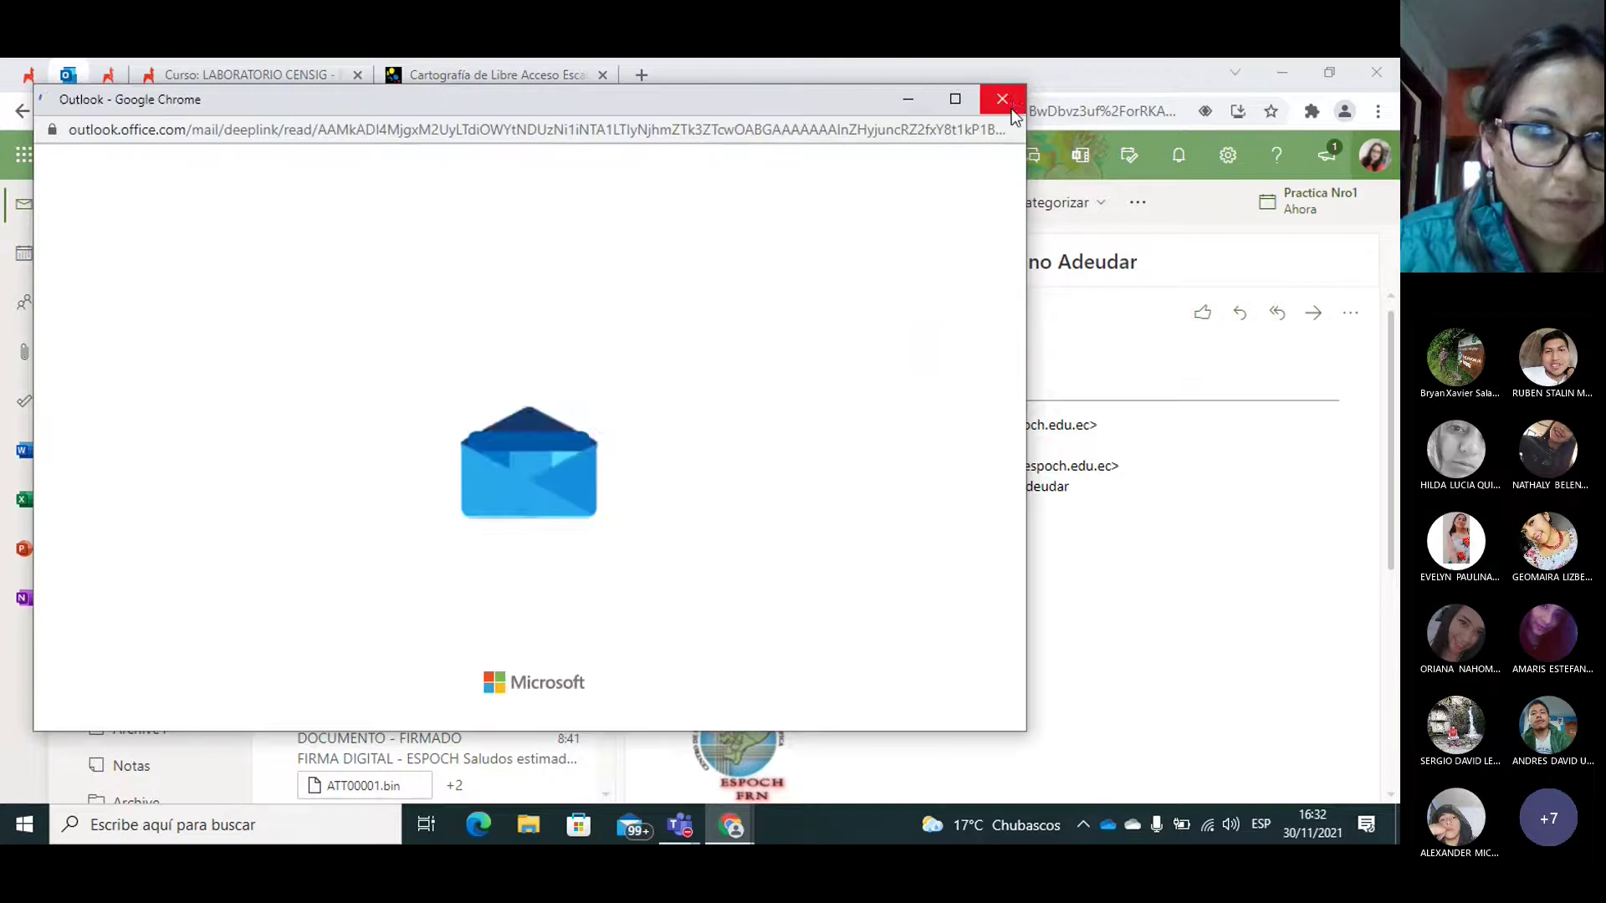
left_click(1002, 99)
Step: Reload the mail page, dismiss the Practica Nro1 reminder and open the newest message
left_click(624, 112)
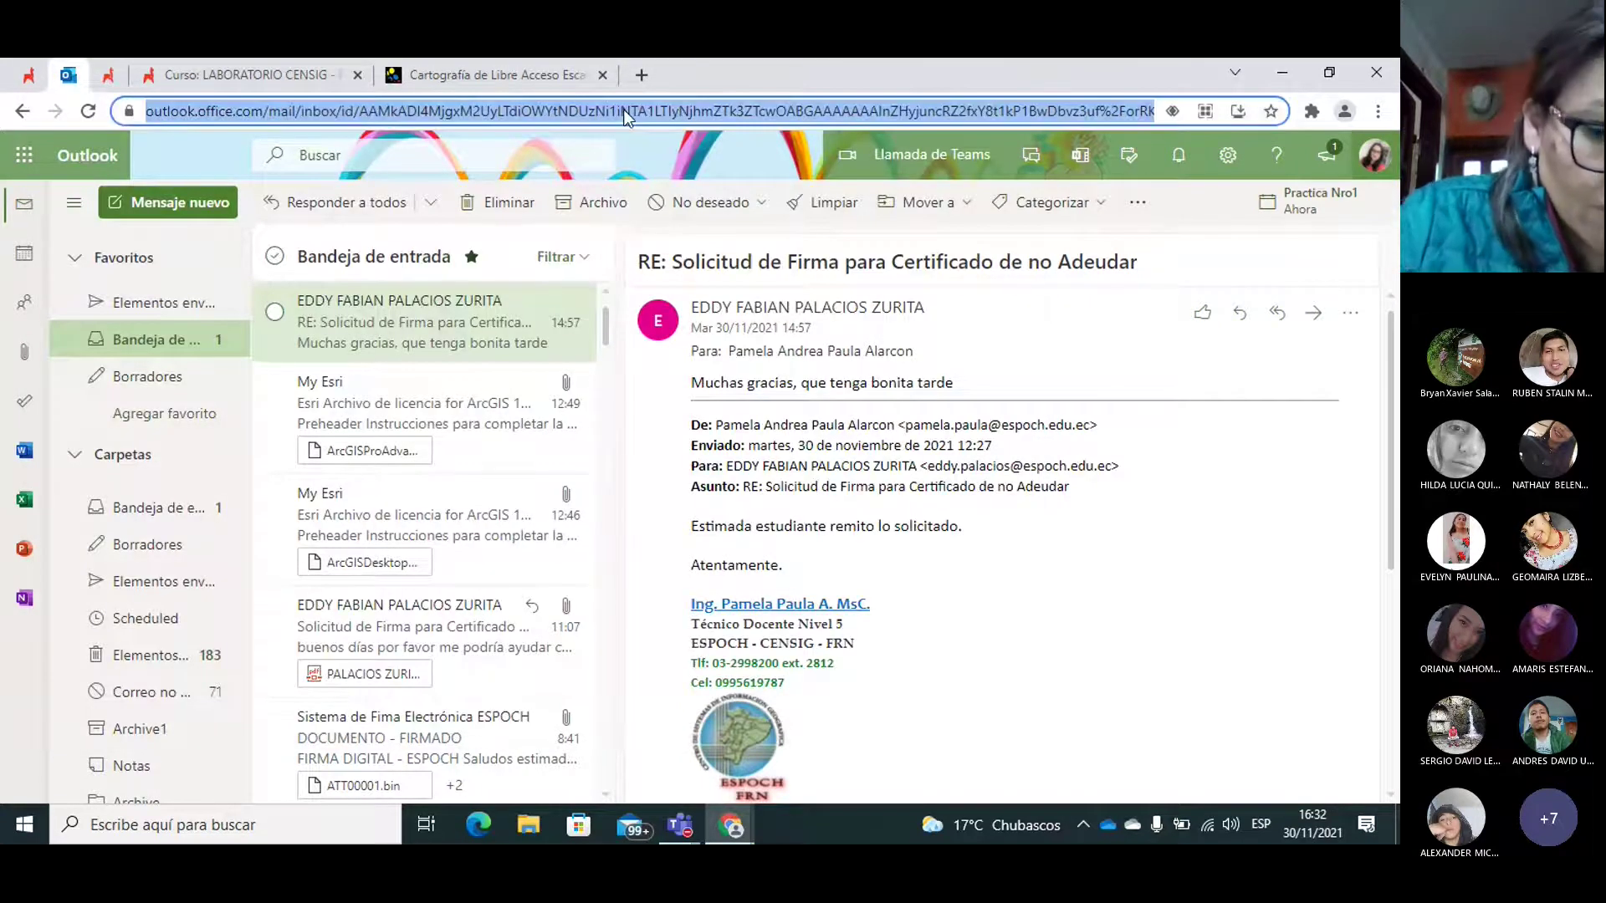
key("Return")
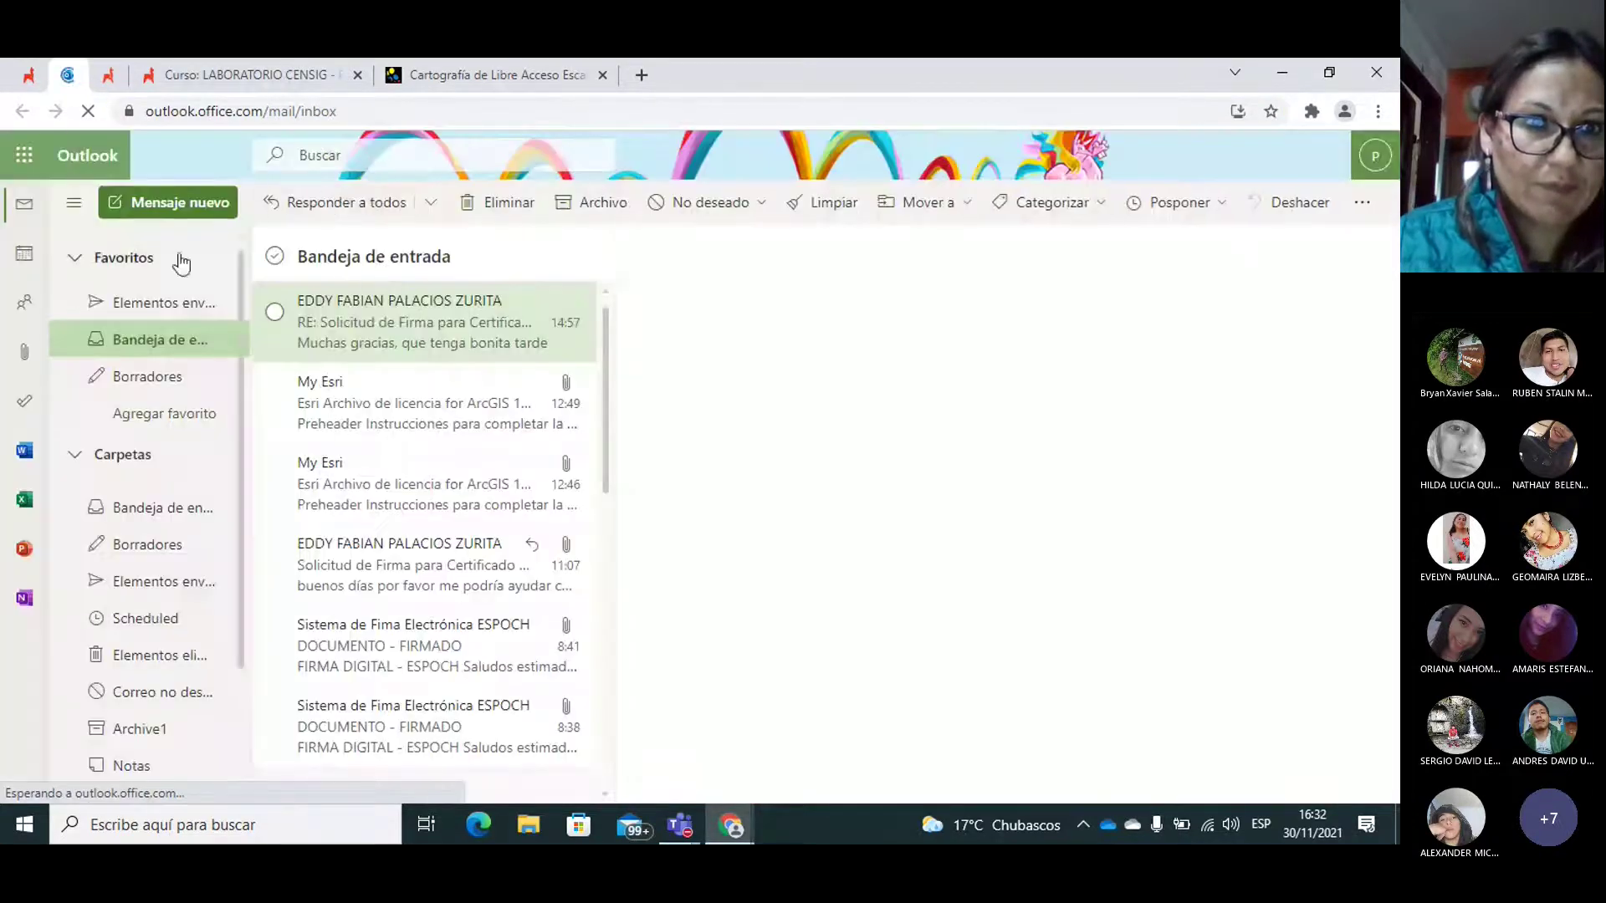
left_click(161, 348)
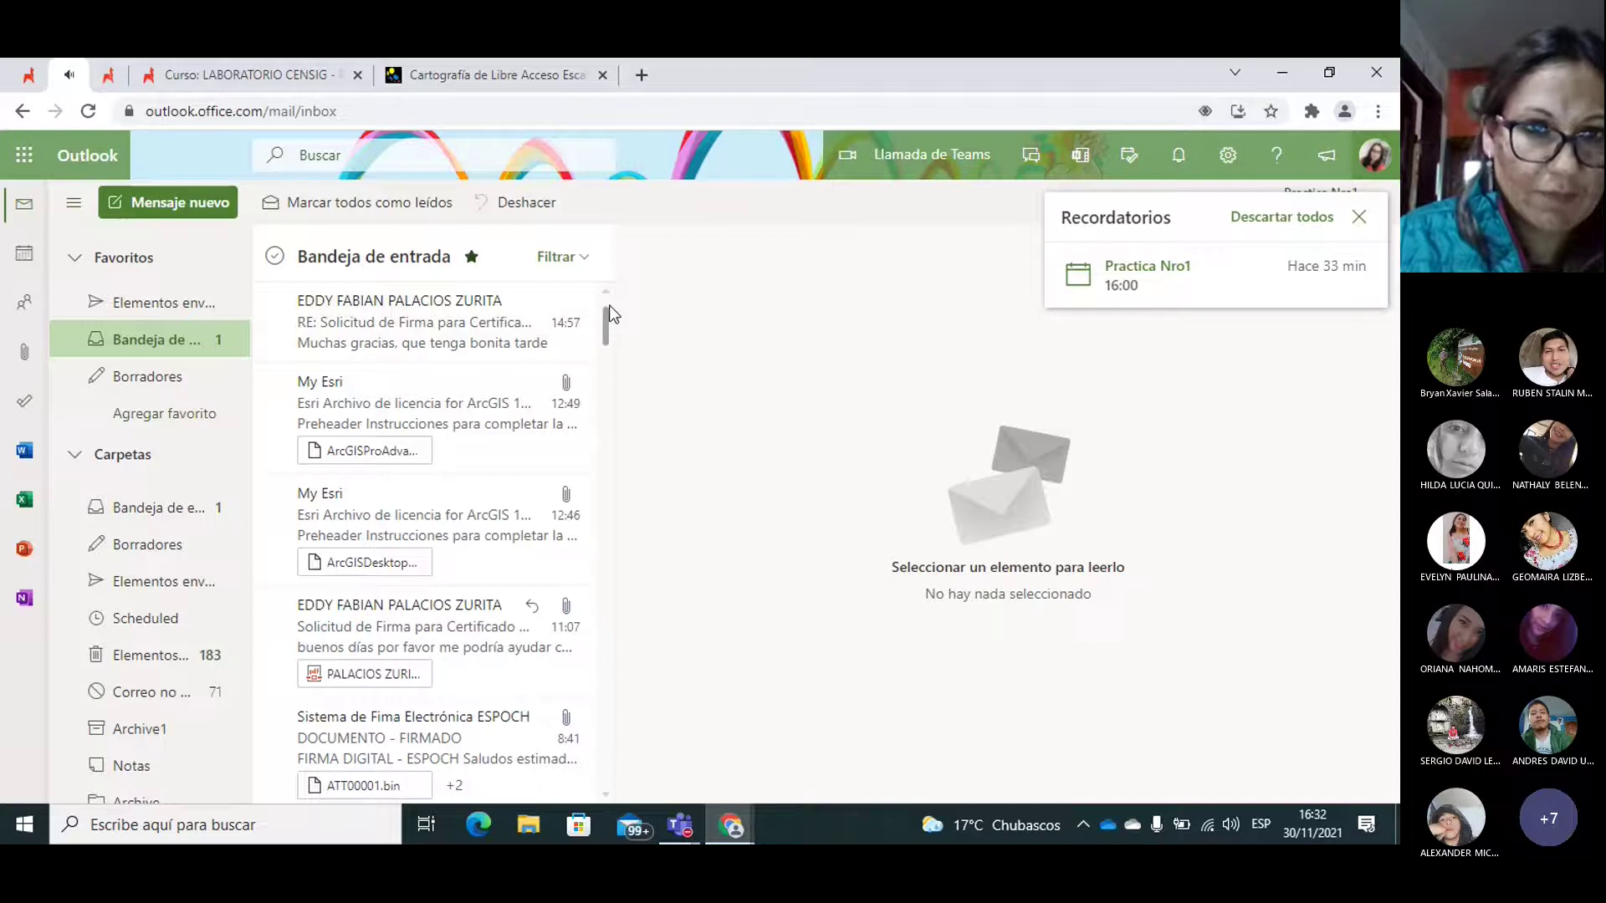
mouse_move(1292, 274)
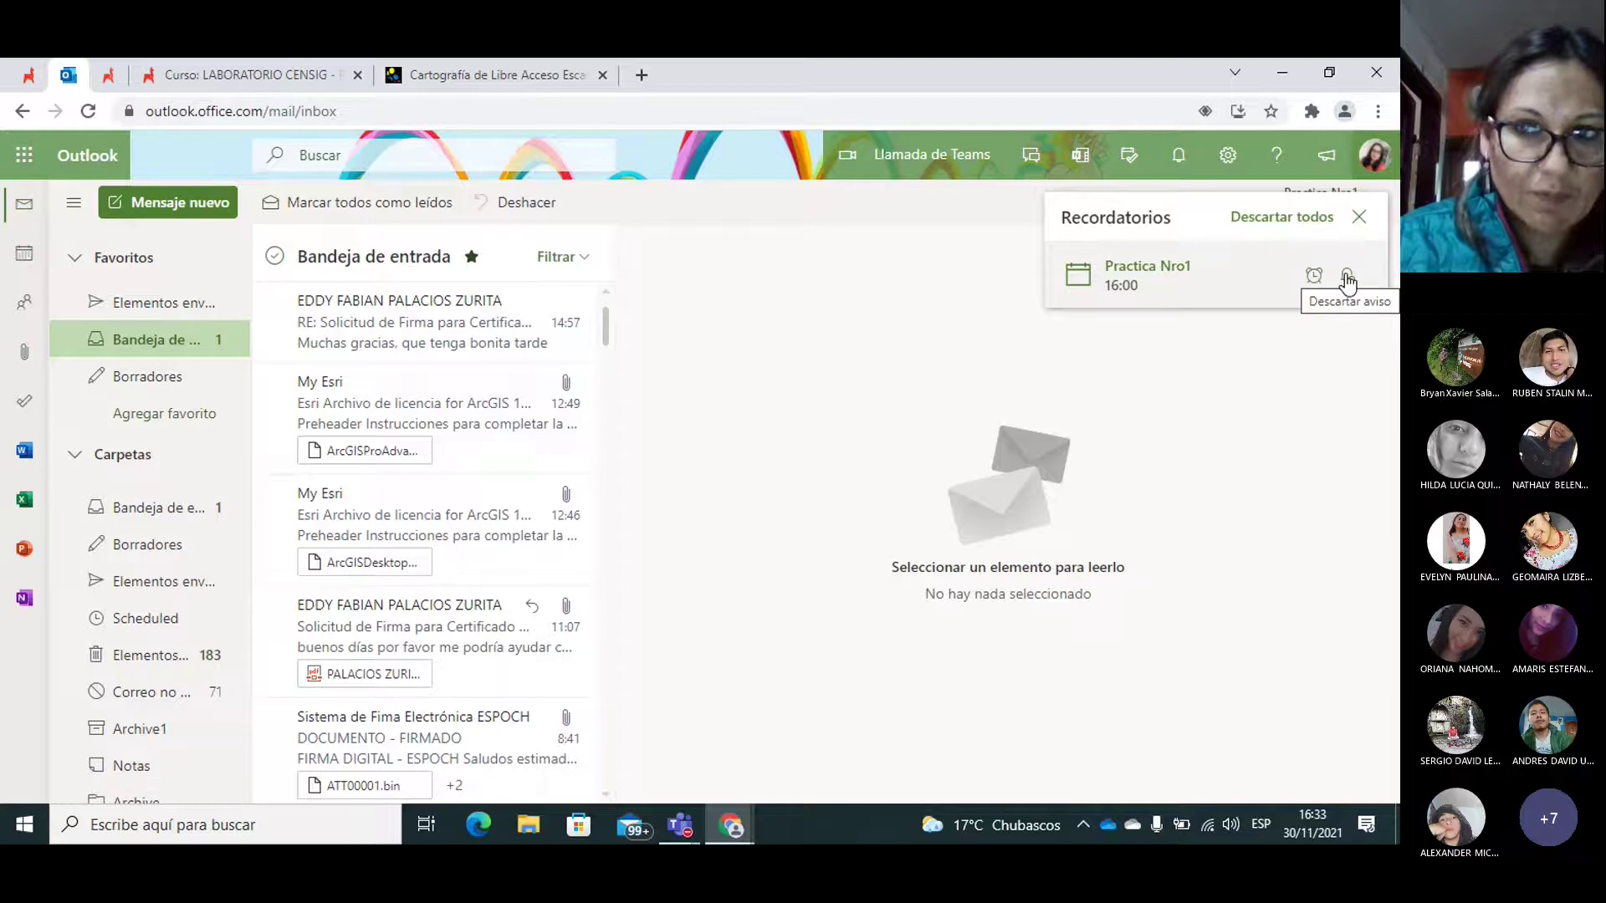
left_click(1359, 216)
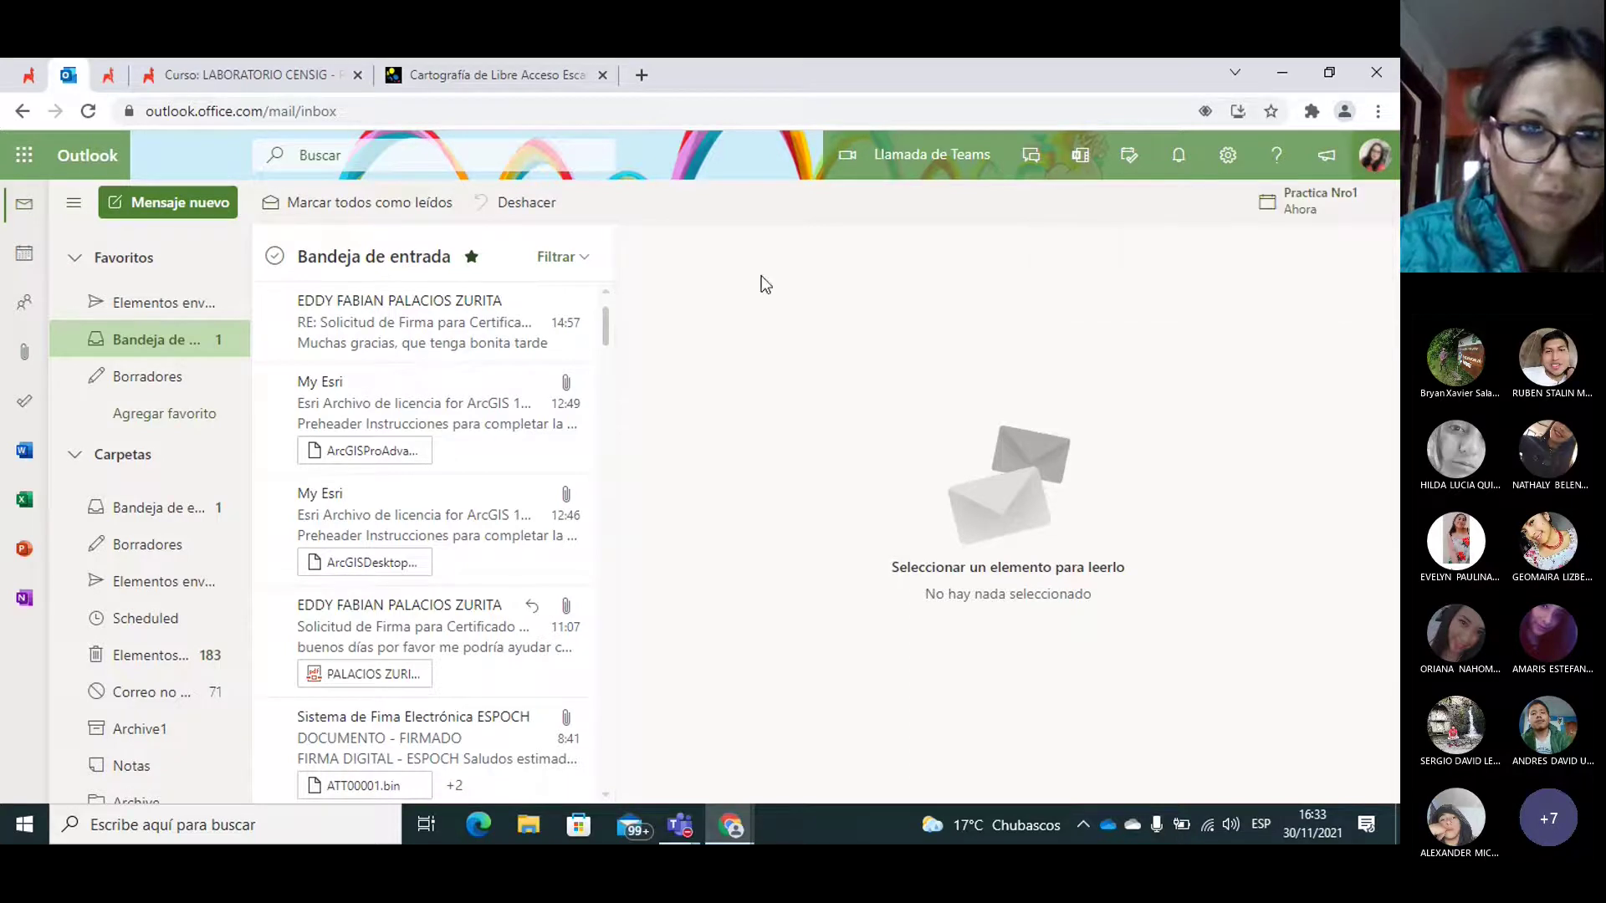
left_click(358, 316)
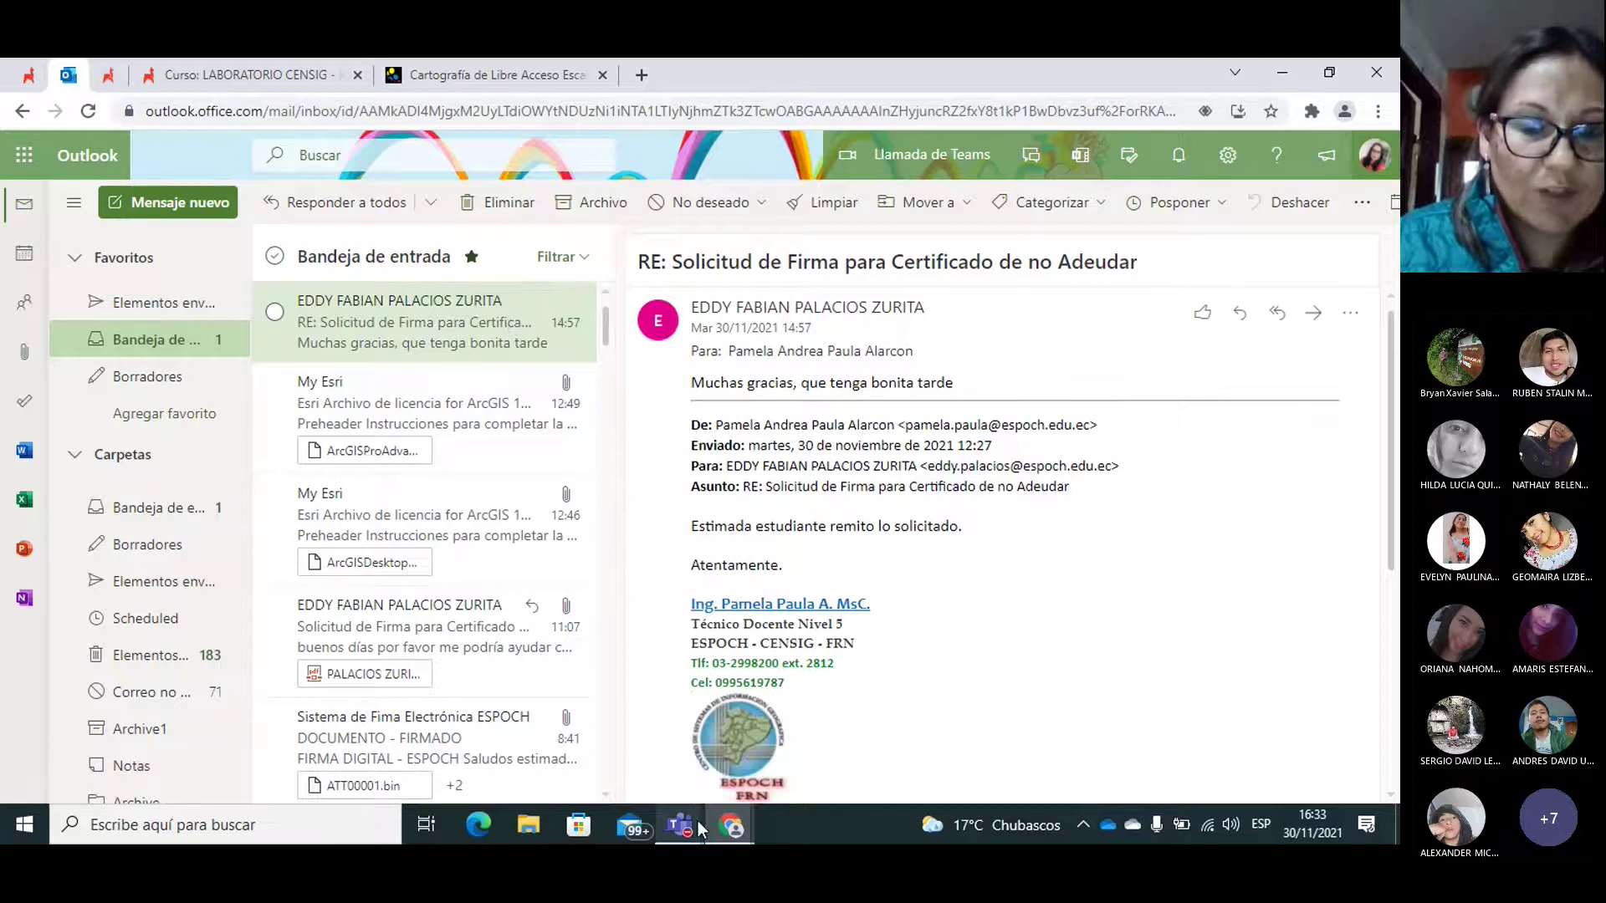
Step: Back on the OpenStreetMap login, fill the e-mail with a saved personal address from autofill
mouse_move(723, 827)
left_click(747, 736)
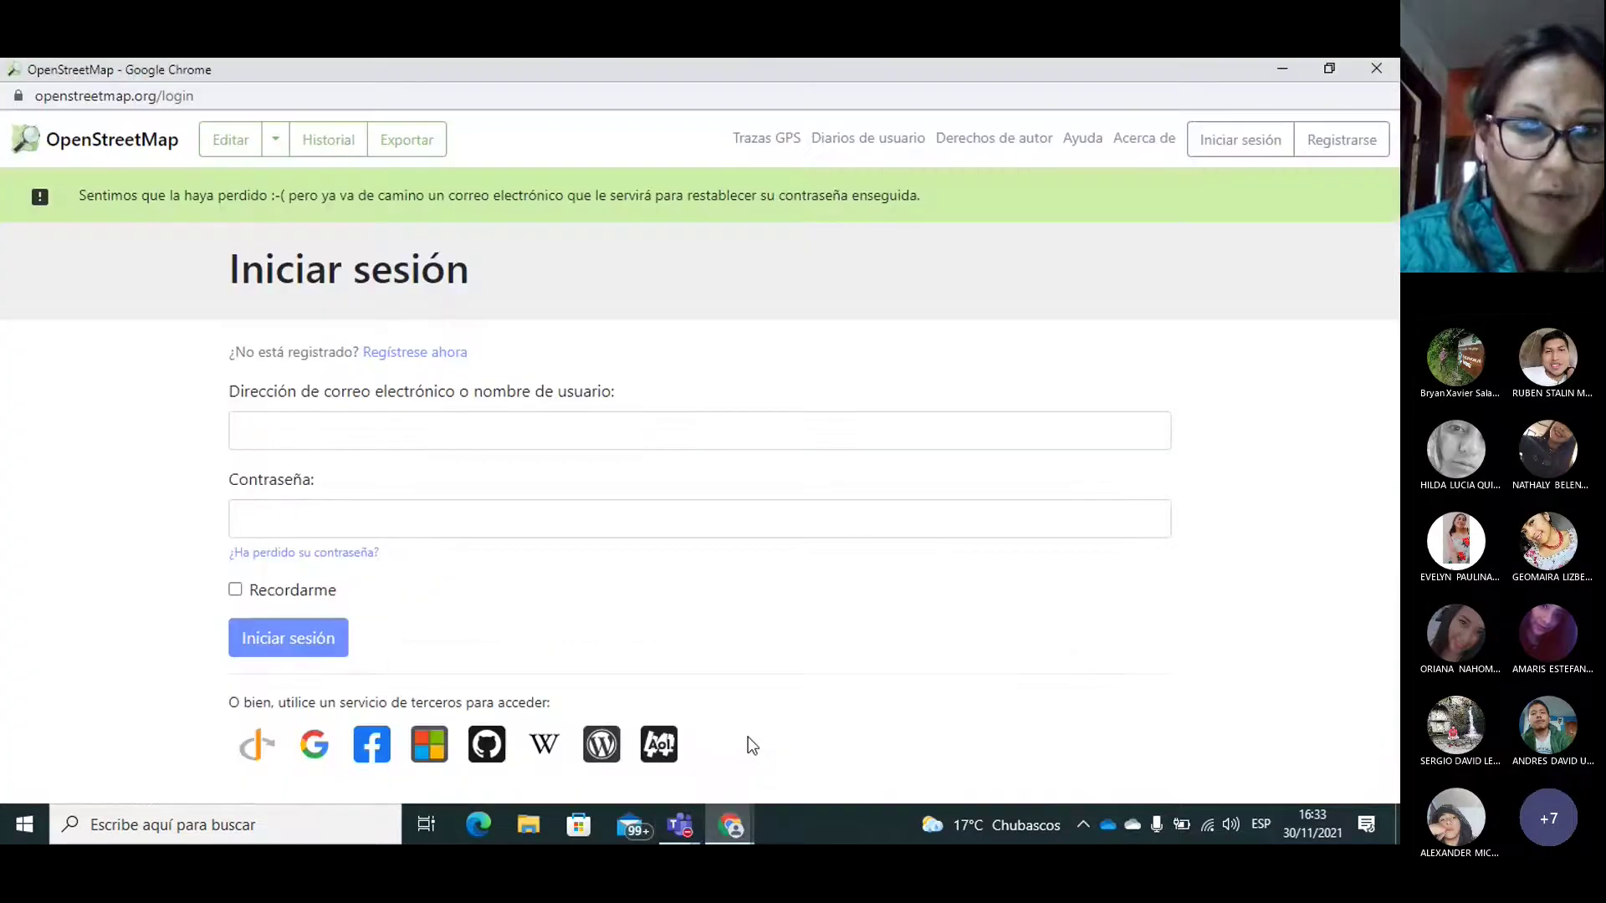
left_click(327, 428)
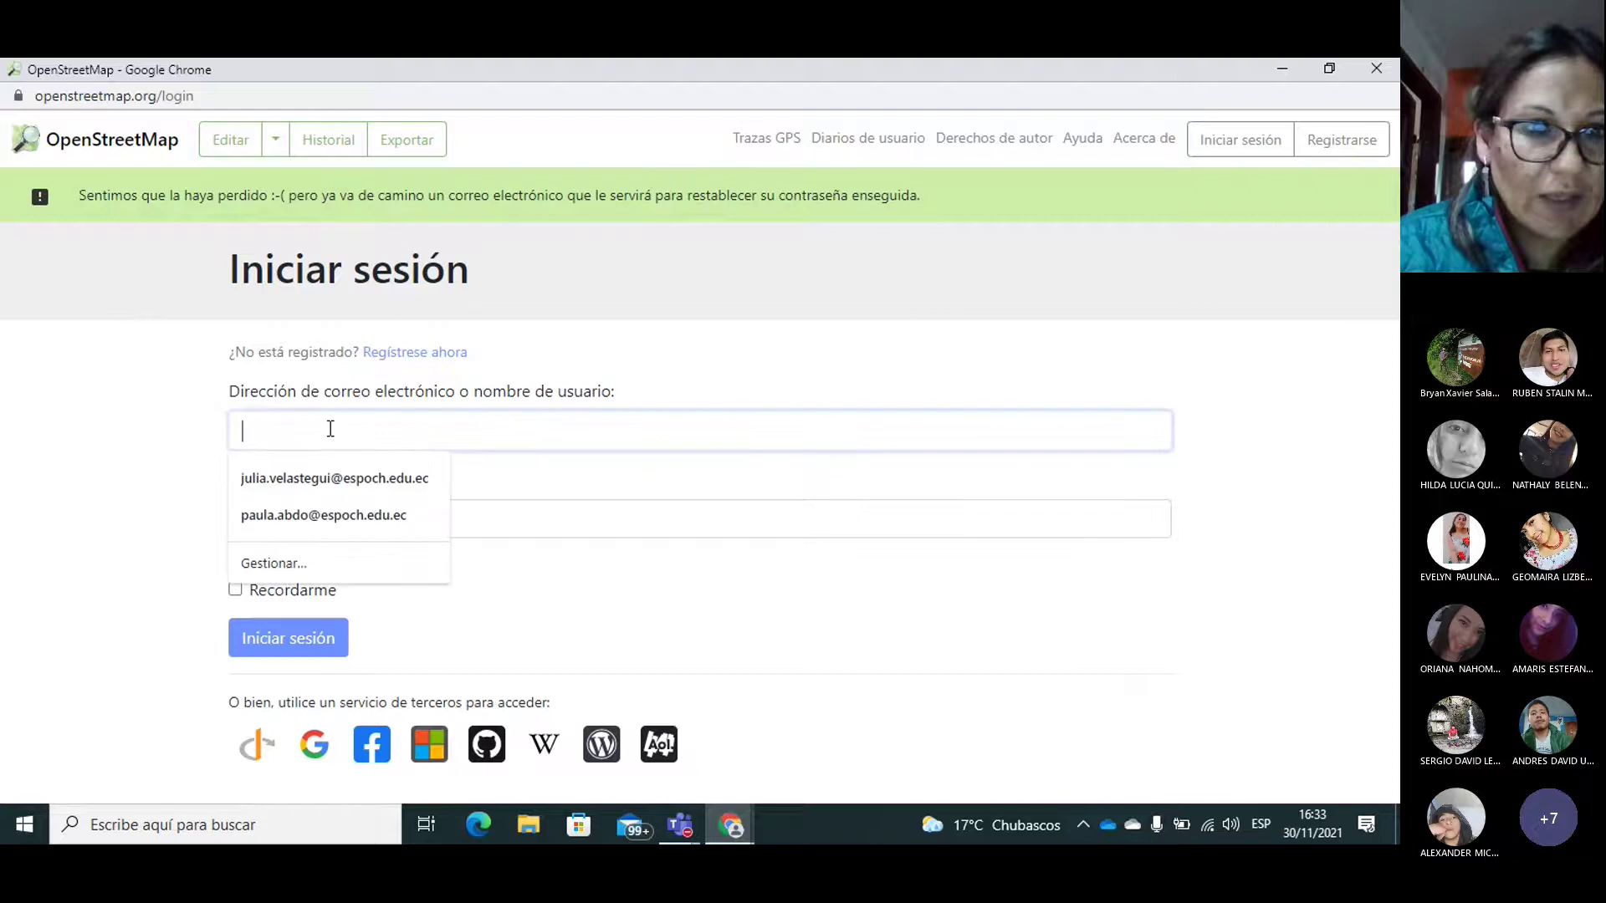
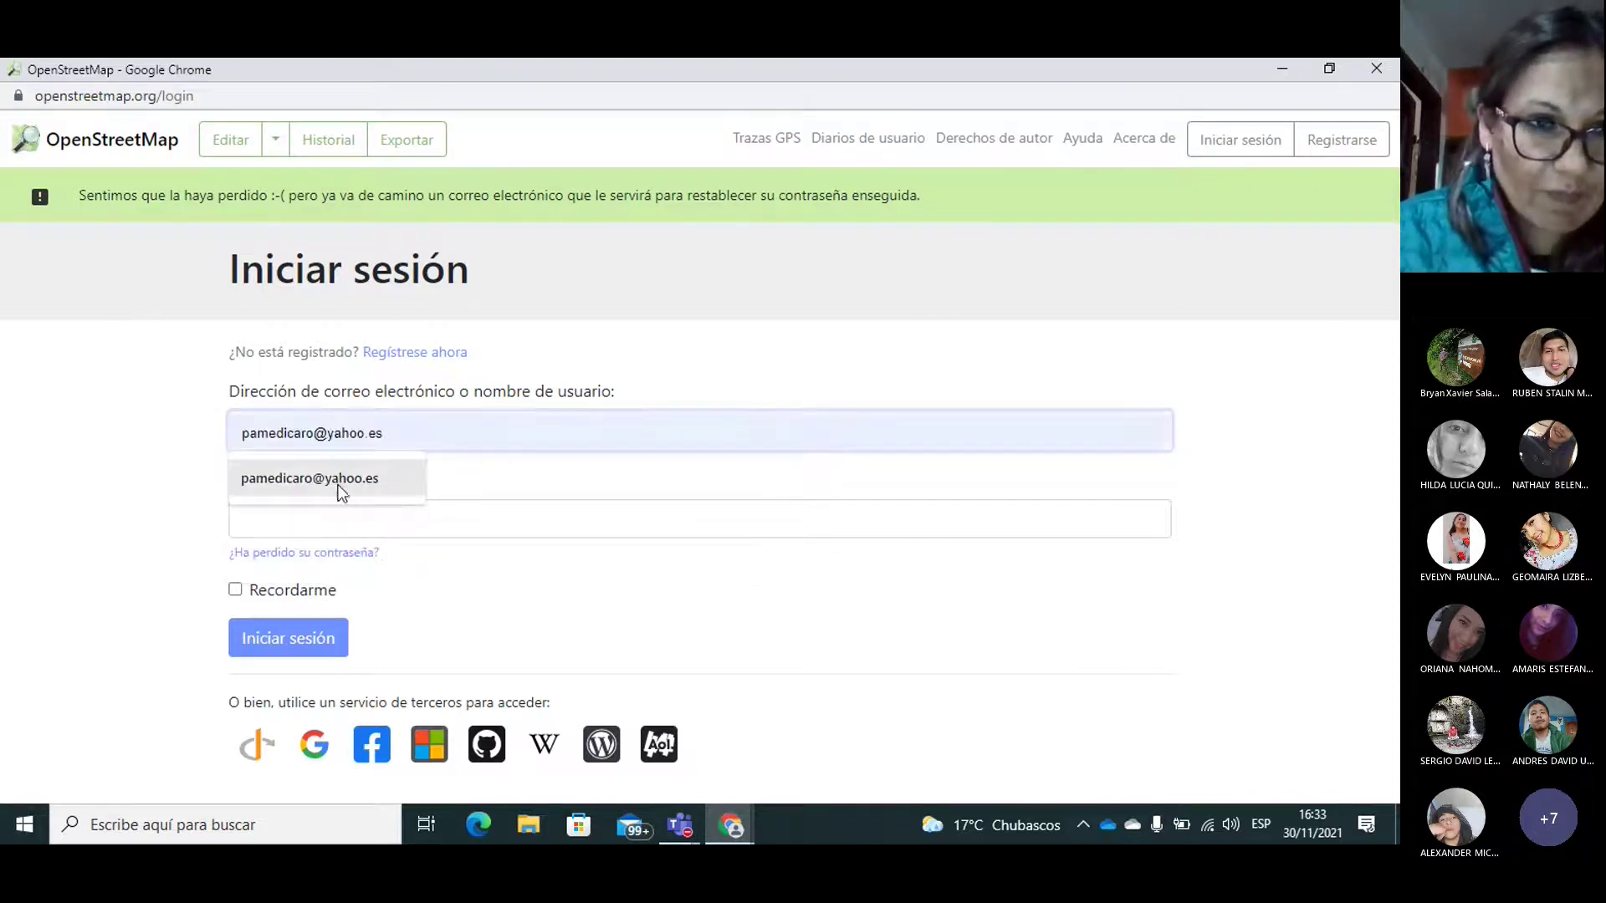
left_click(340, 480)
left_click(299, 527)
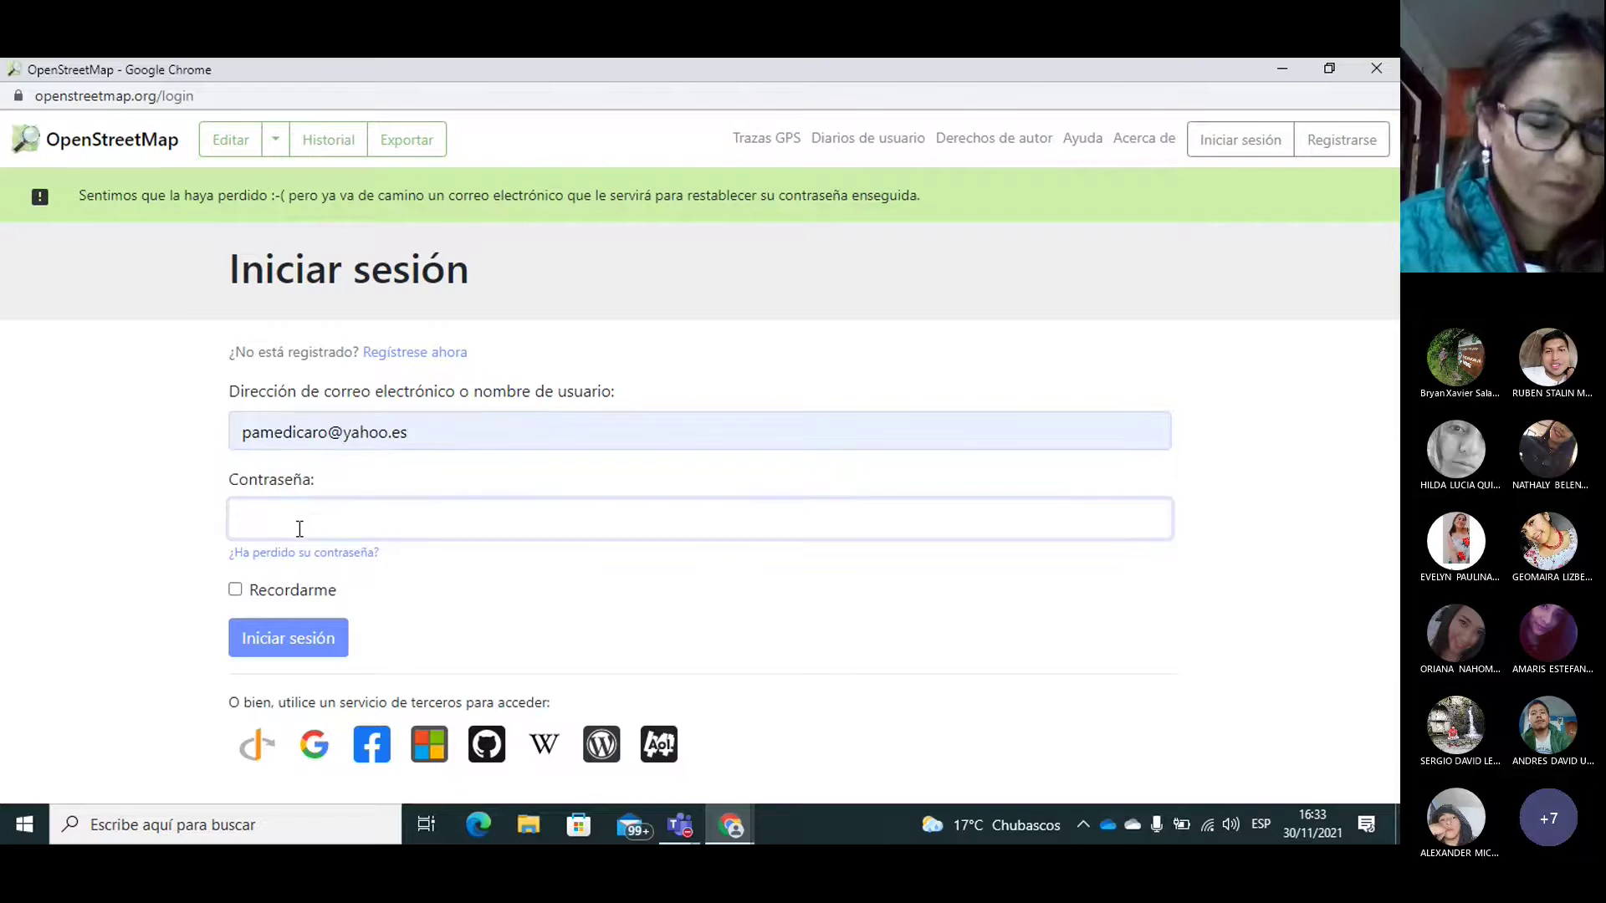
left_click(741, 828)
Step: Zoom the practice guide PDF to 125% and scroll from page 2 to the page 4 login example
left_click(971, 738)
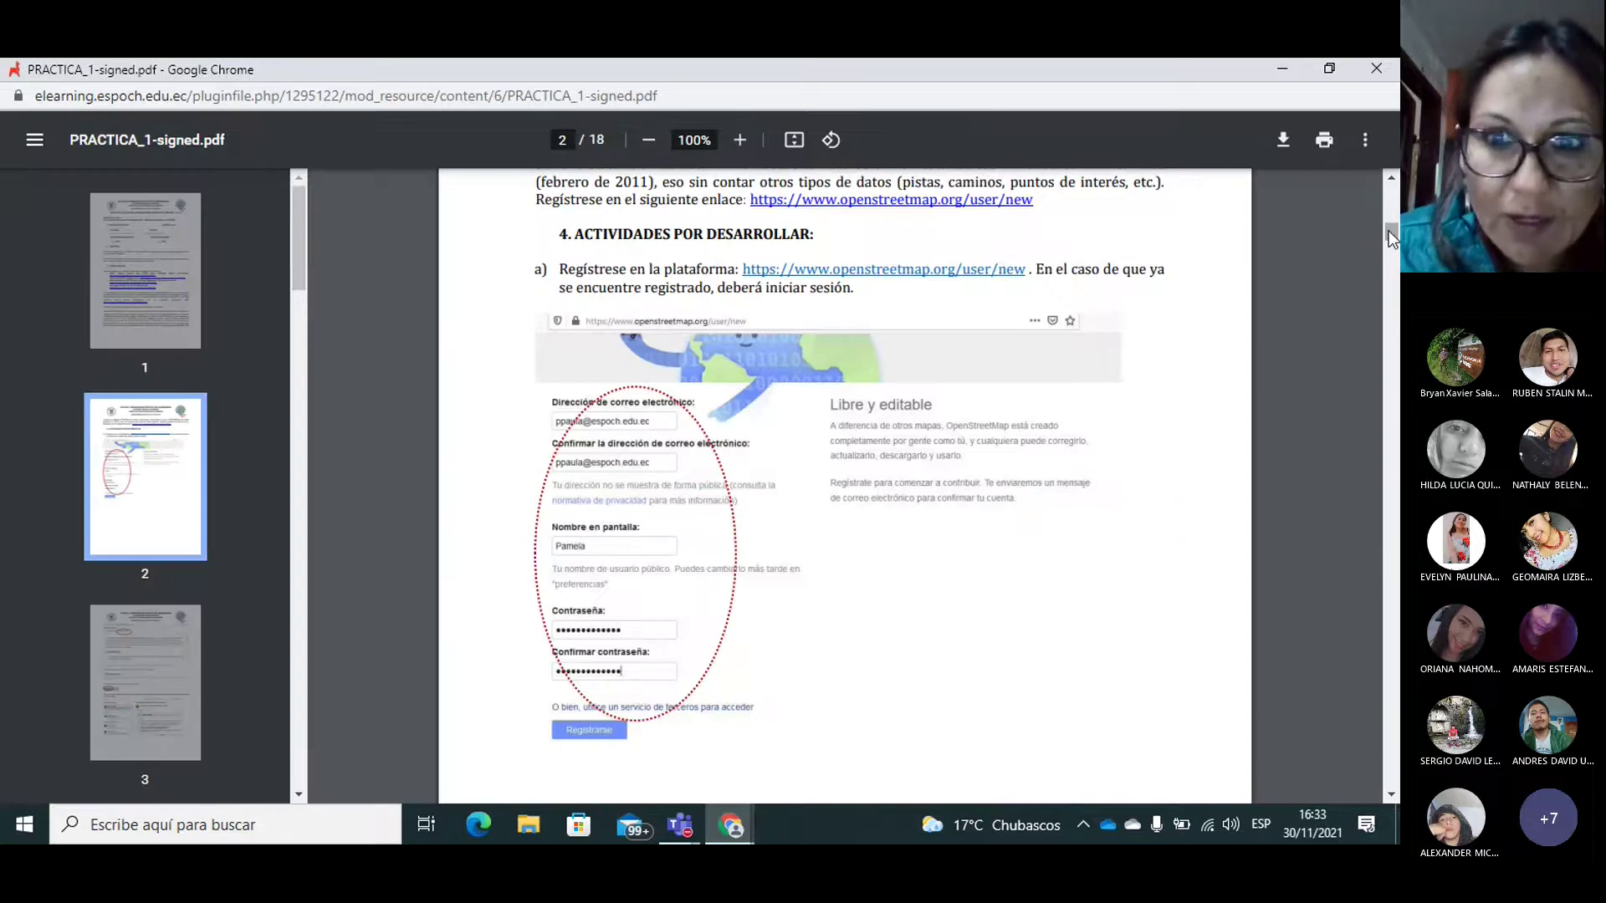
left_click_drag(1389, 230, 1386, 239)
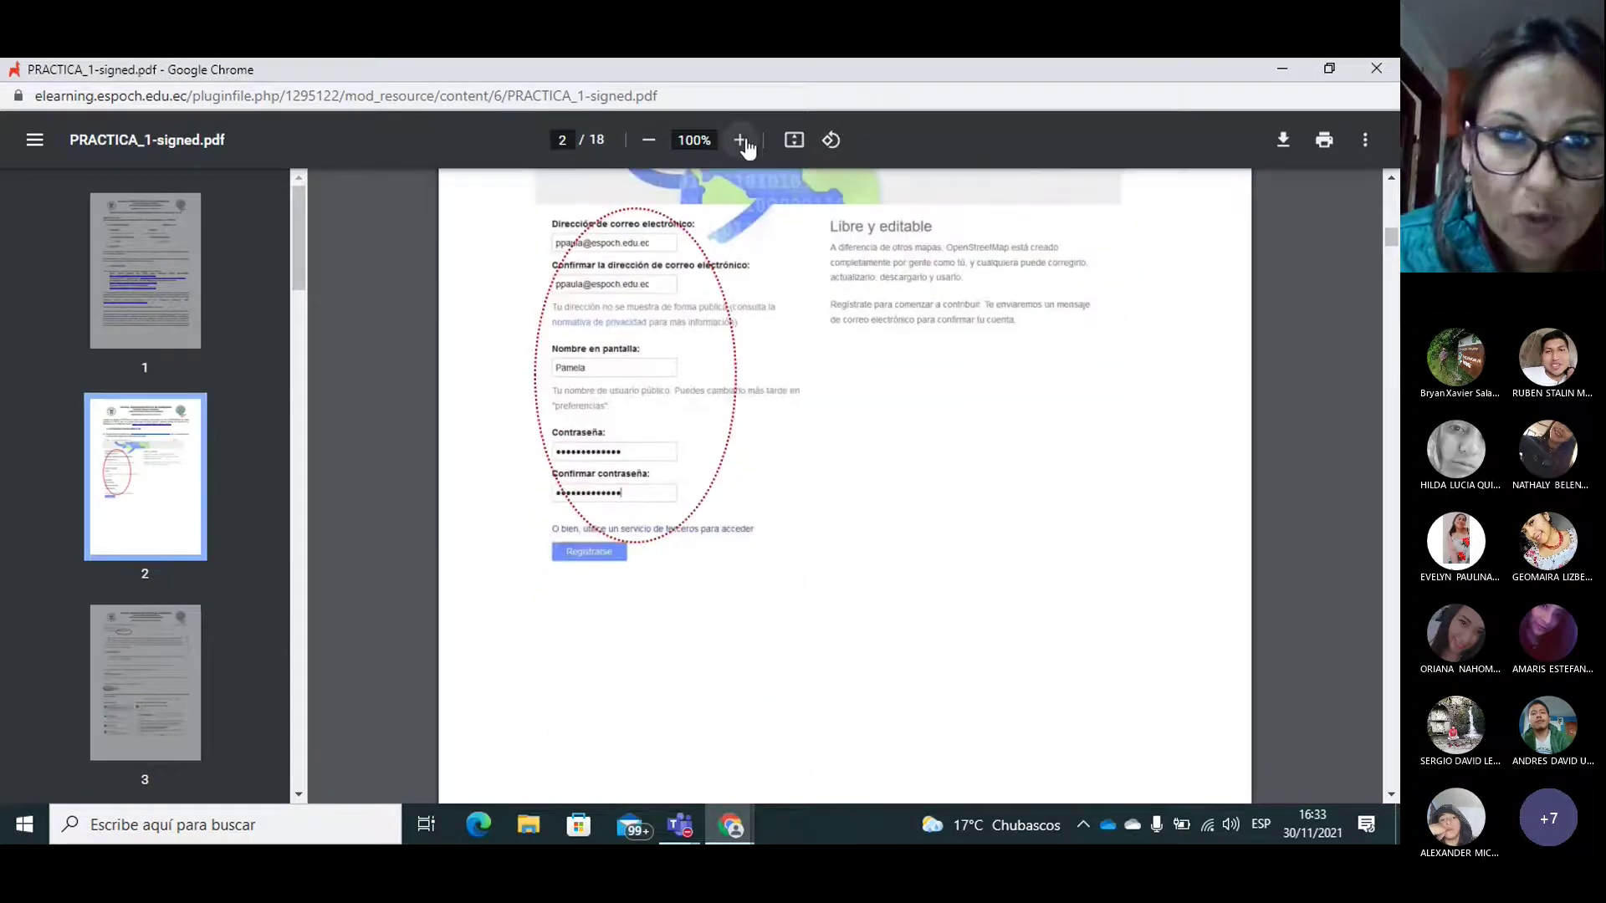
left_click(739, 139)
left_click(739, 139)
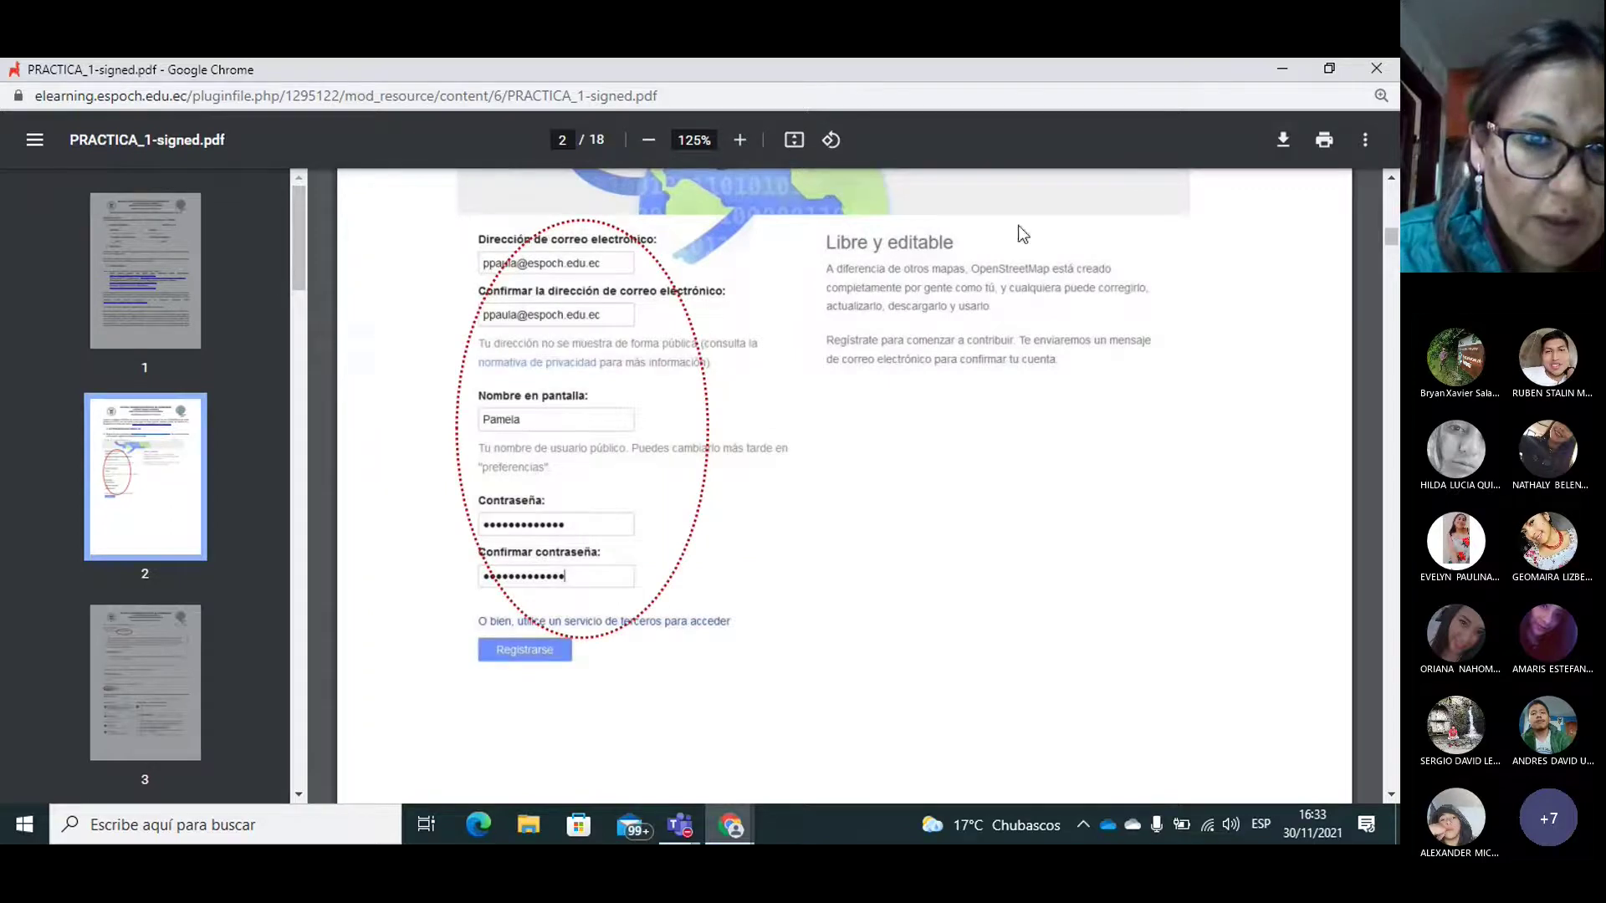
left_click(1391, 795)
scroll(1391, 795, "down", 5)
scroll(1391, 795, "down", 7)
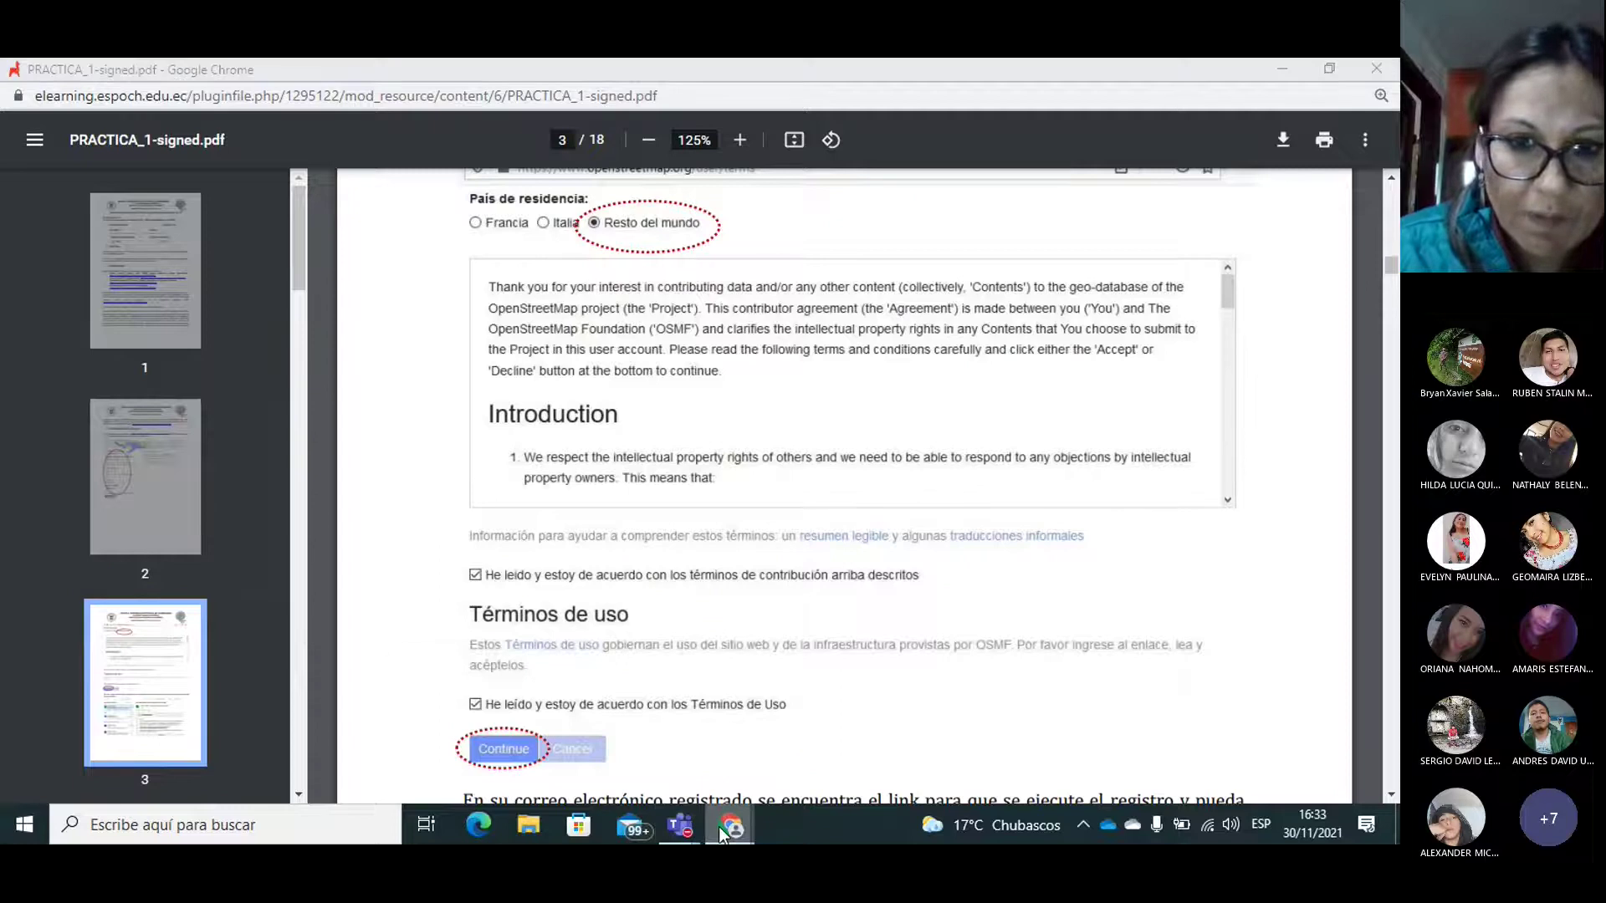
scroll(1389, 790, "down", 3)
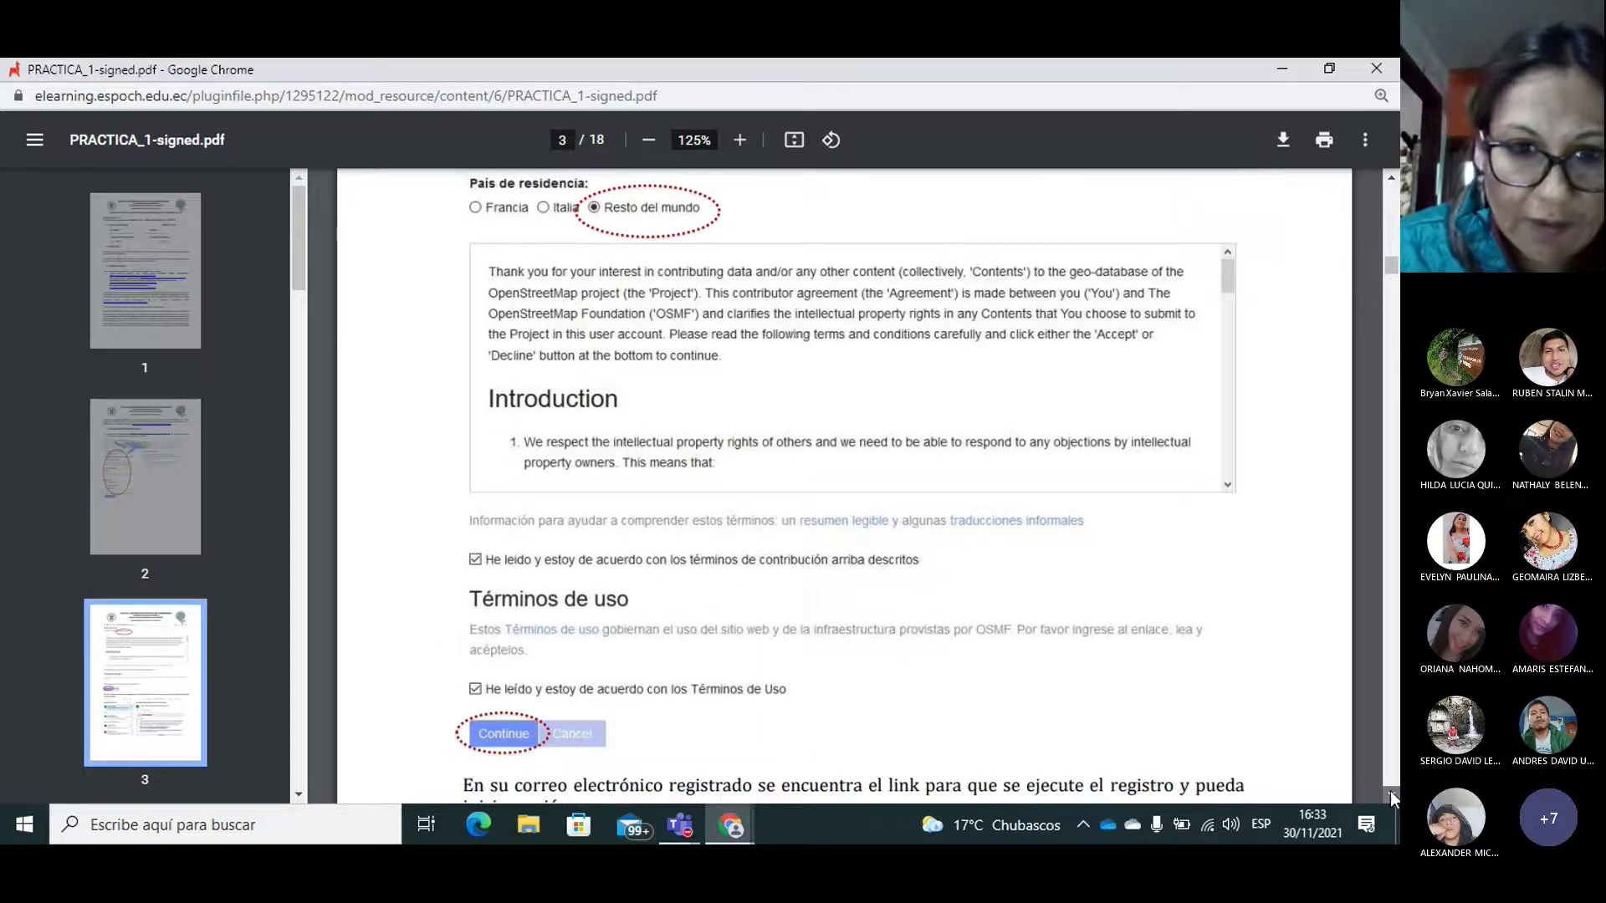
scroll(1390, 791, "down", 2)
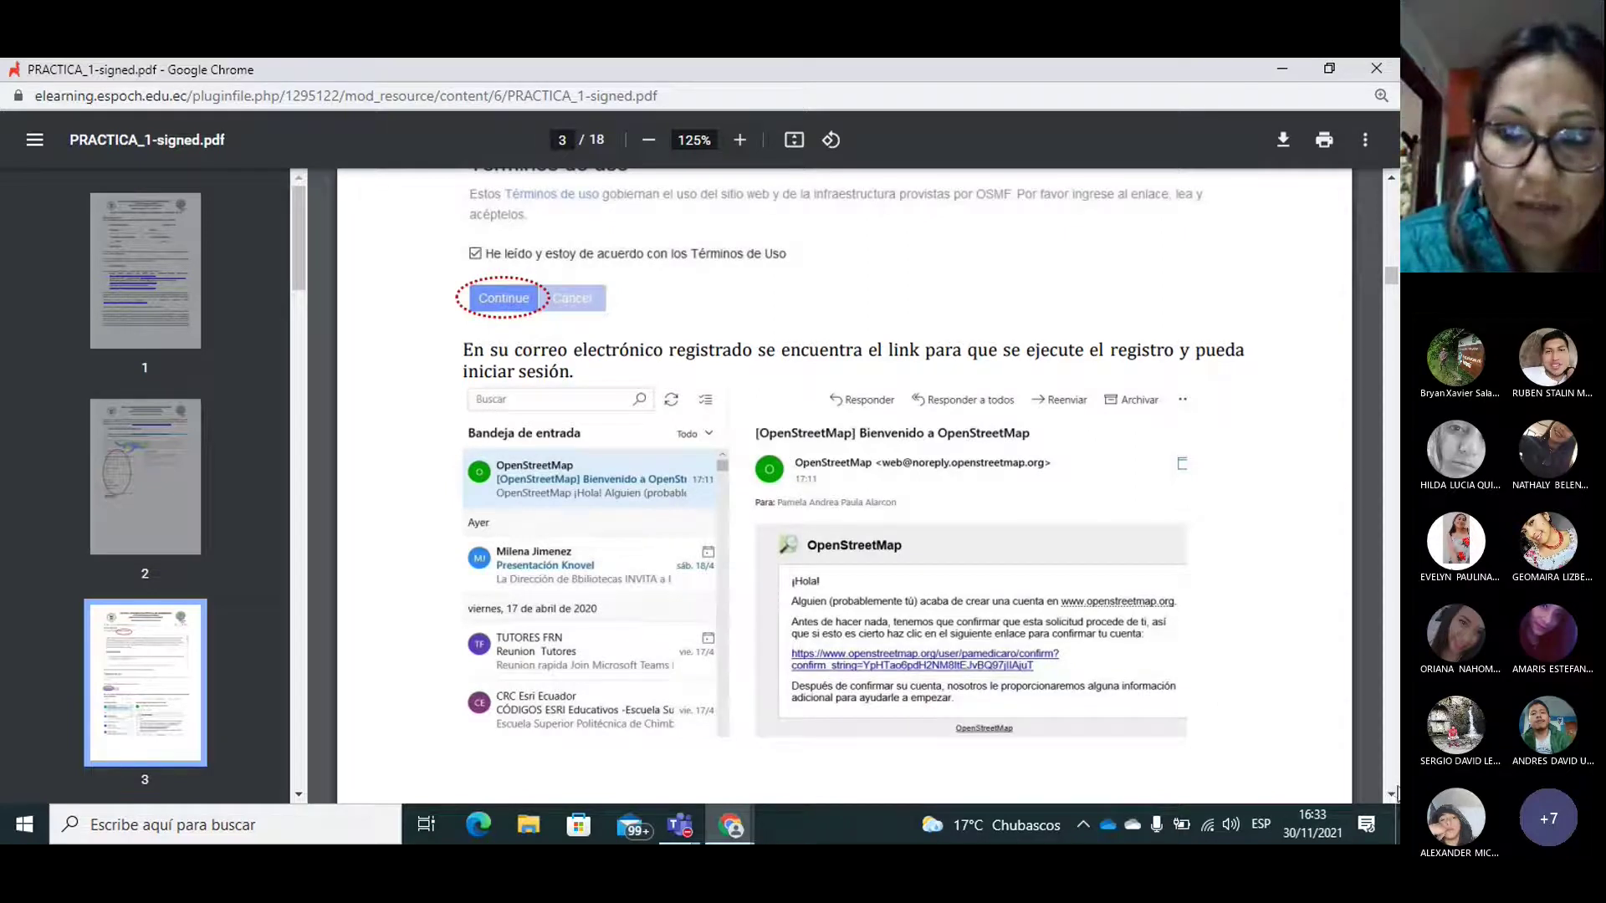
scroll(1388, 791, "down", 5)
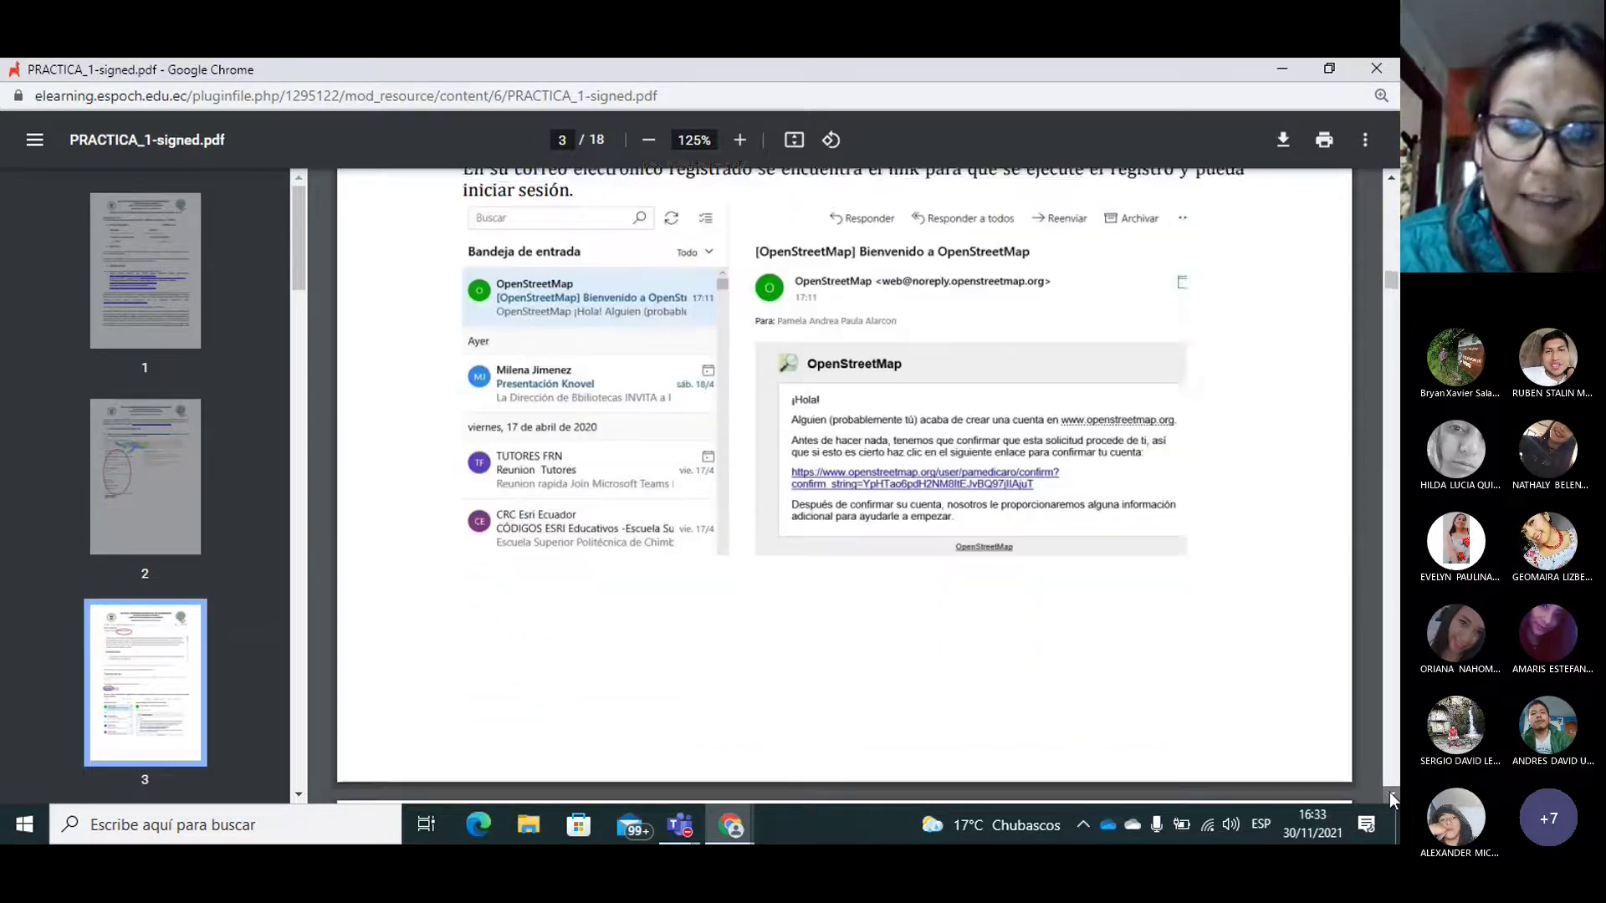
scroll(1388, 791, "down", 5)
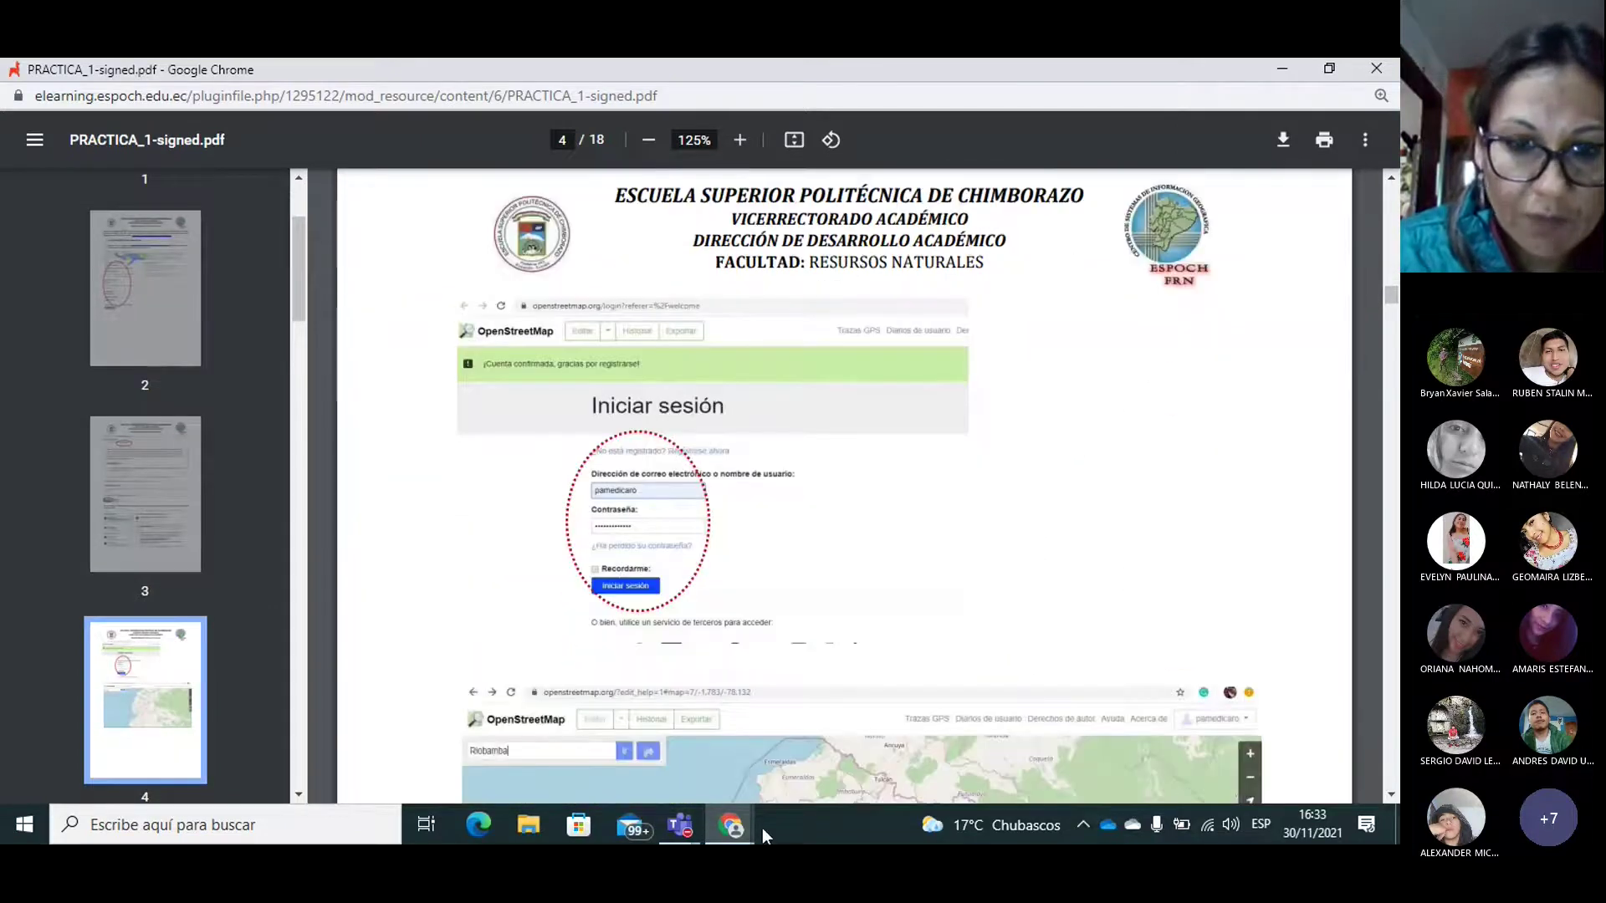
Step: Replace the login e-mail with another saved address and resubmit; the login fails again
left_click(751, 826)
left_click(680, 753)
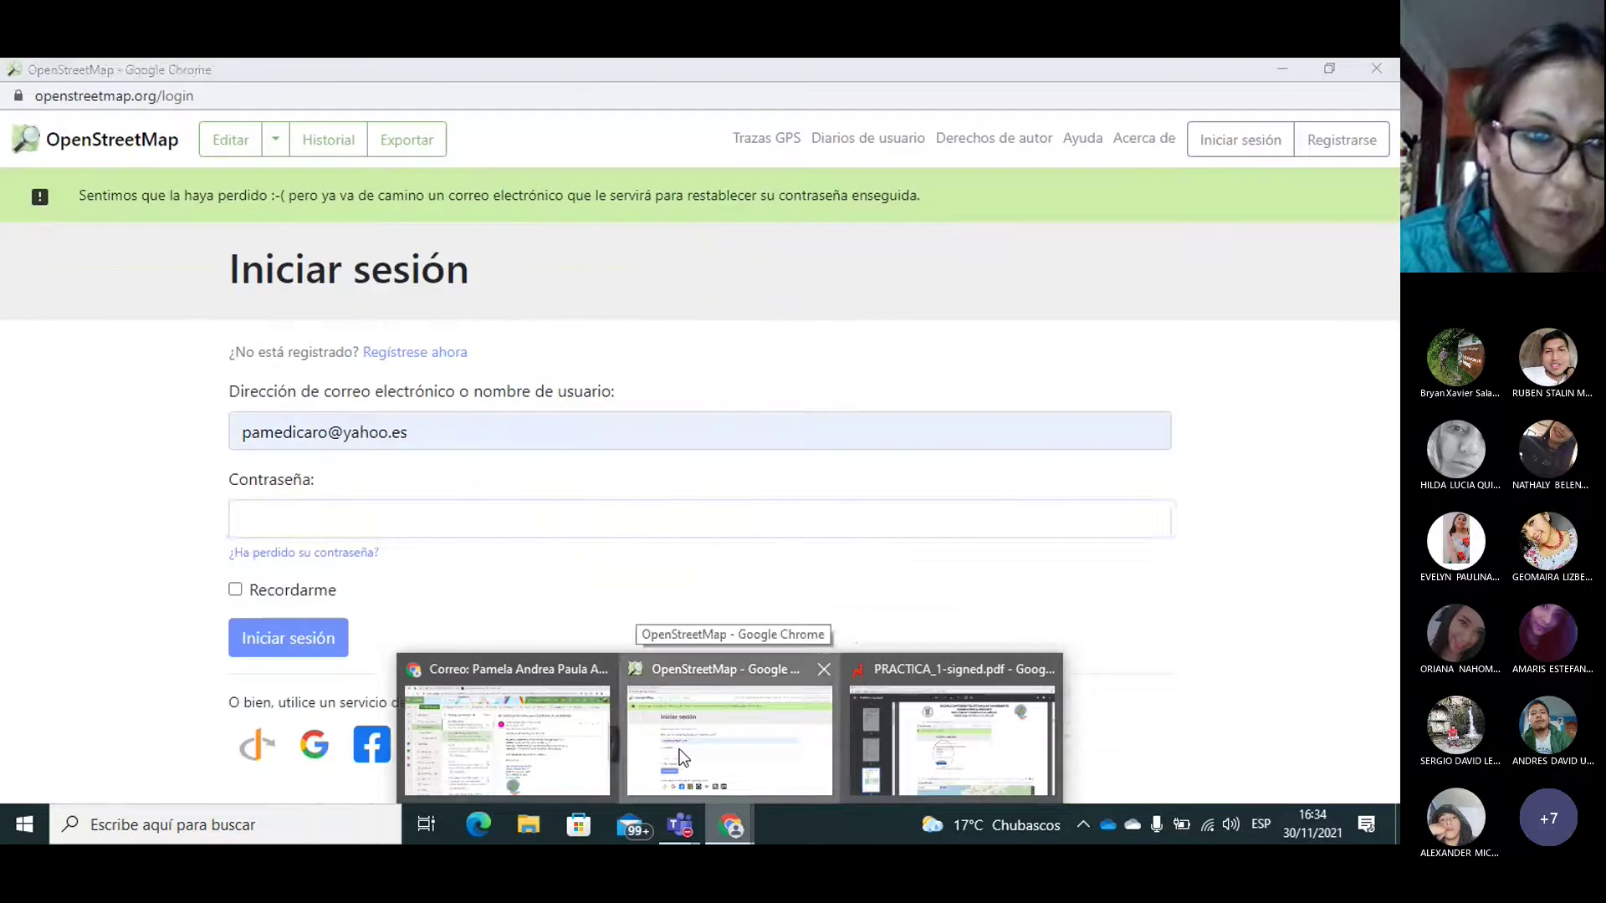
left_click_drag(424, 430, 2, 450)
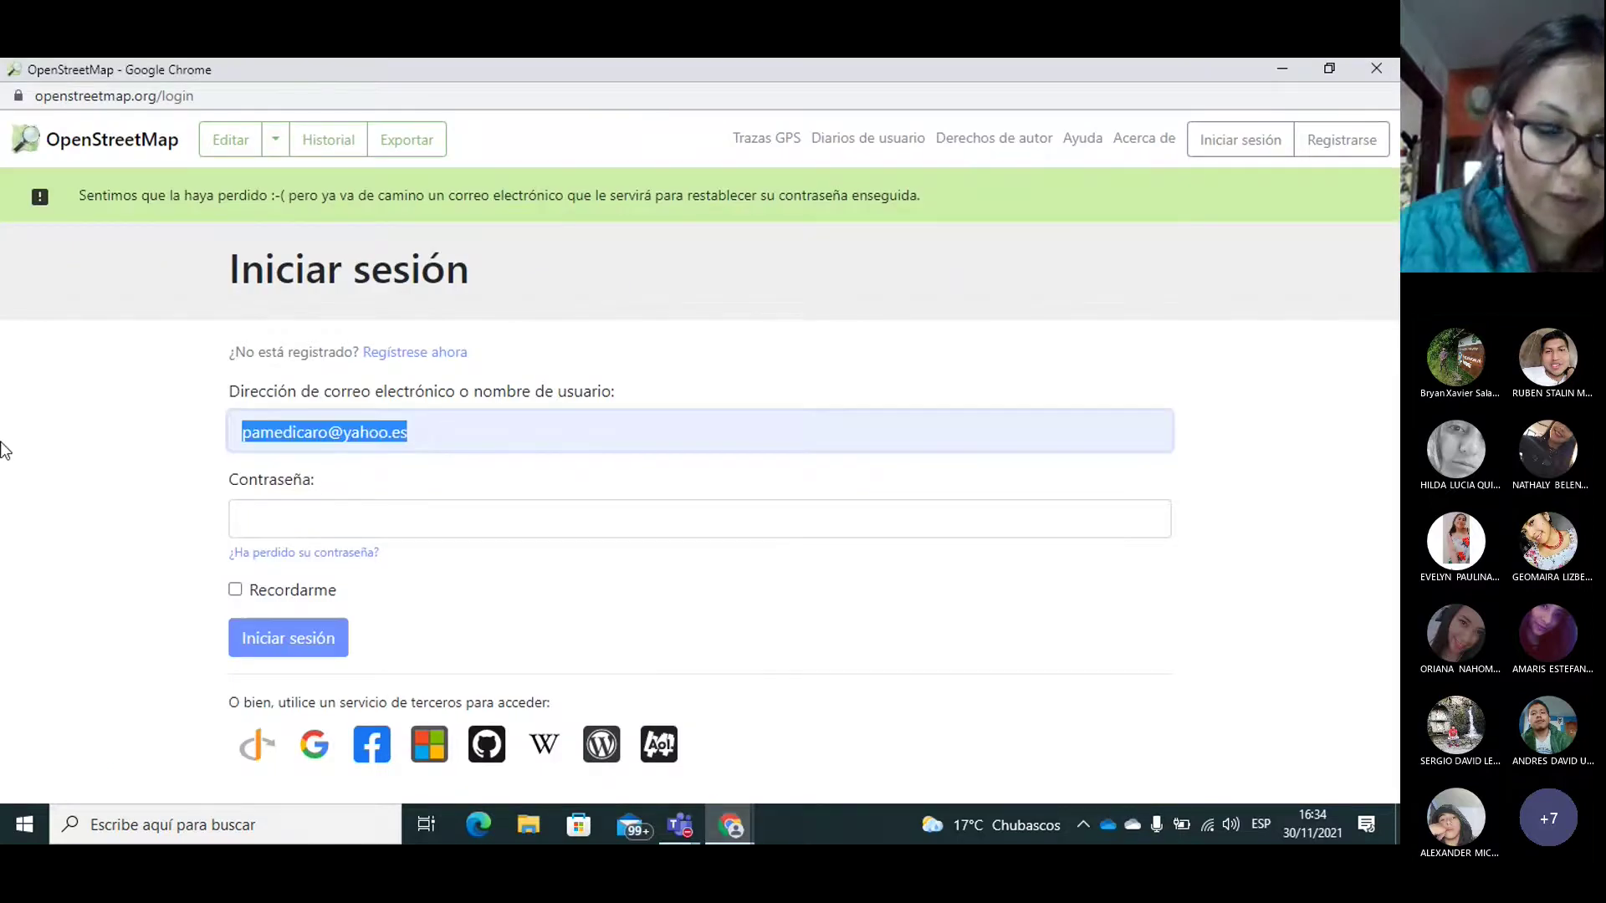
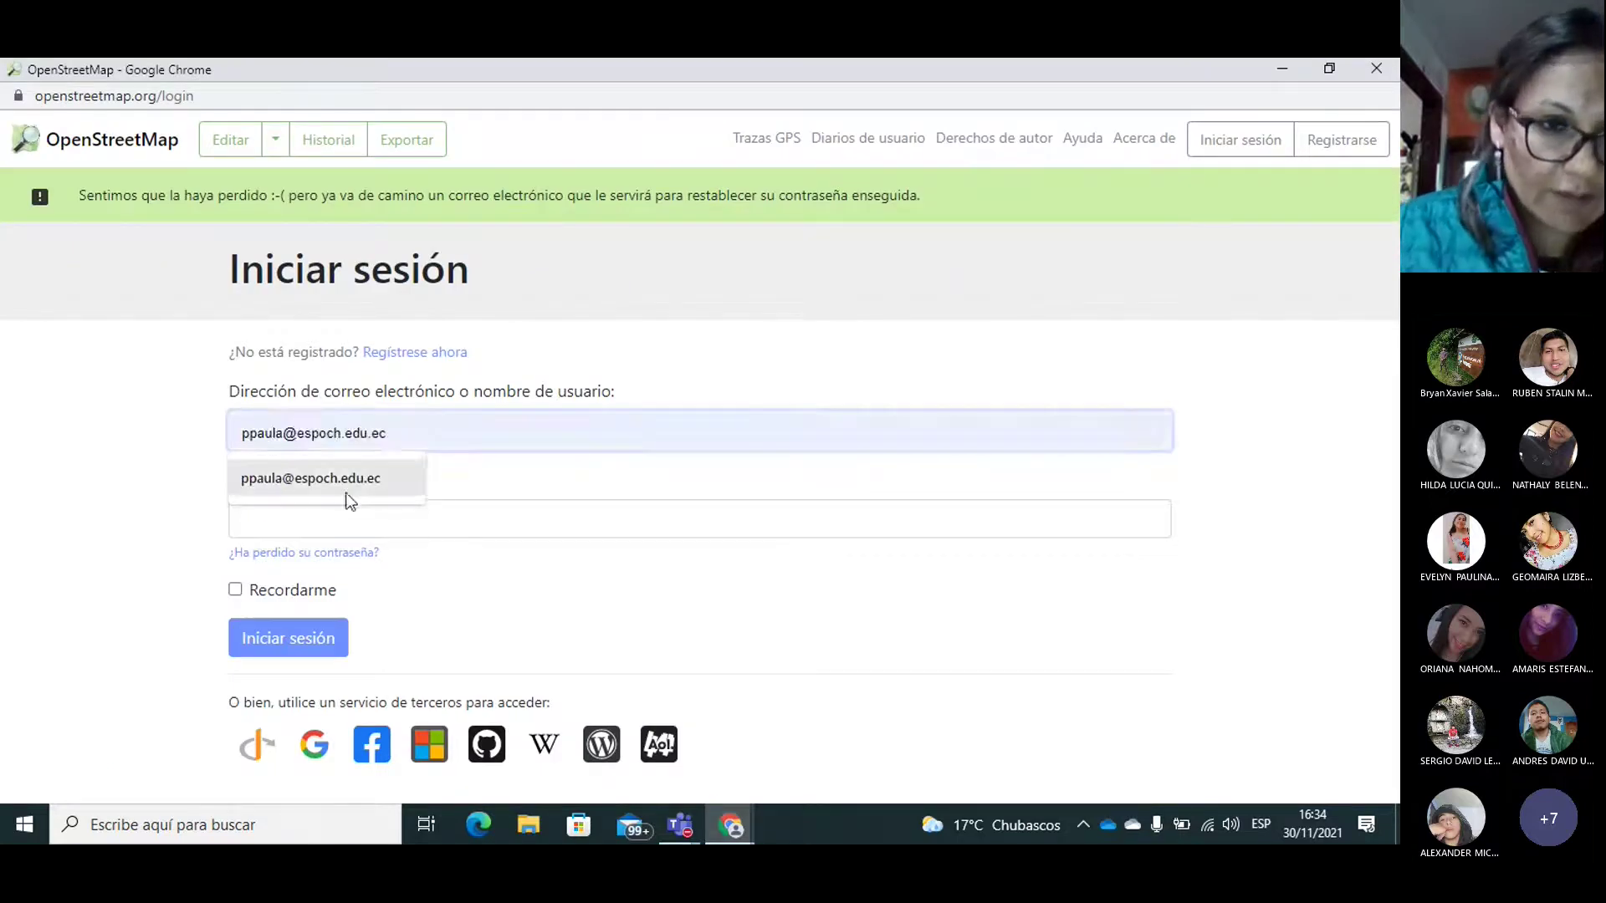
left_click(358, 489)
left_click(281, 518)
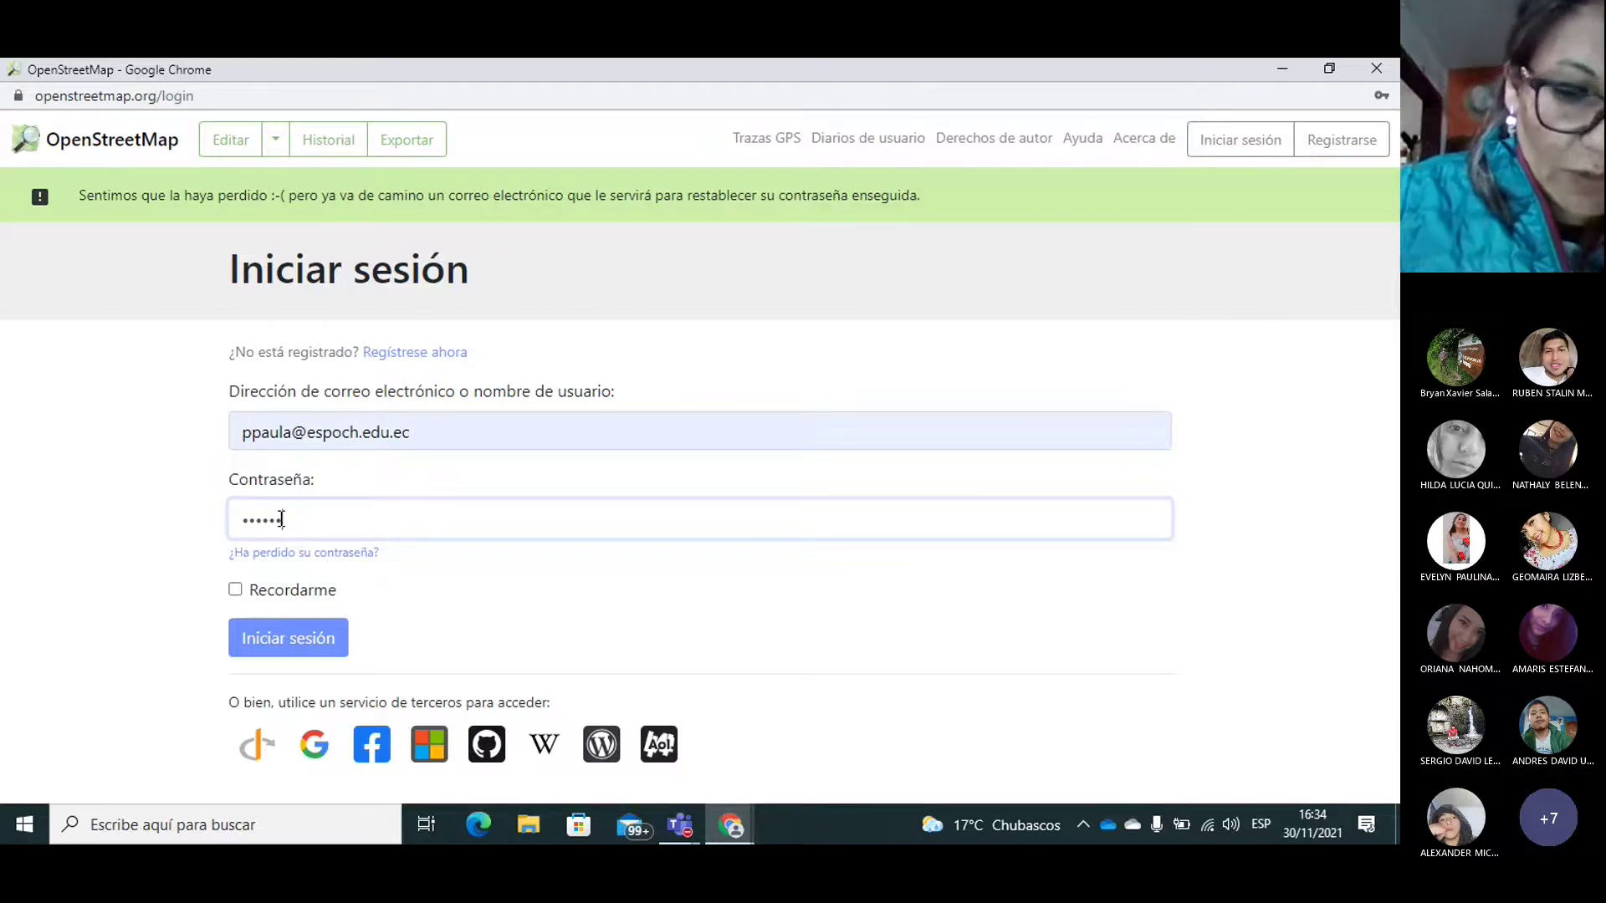
left_click(279, 638)
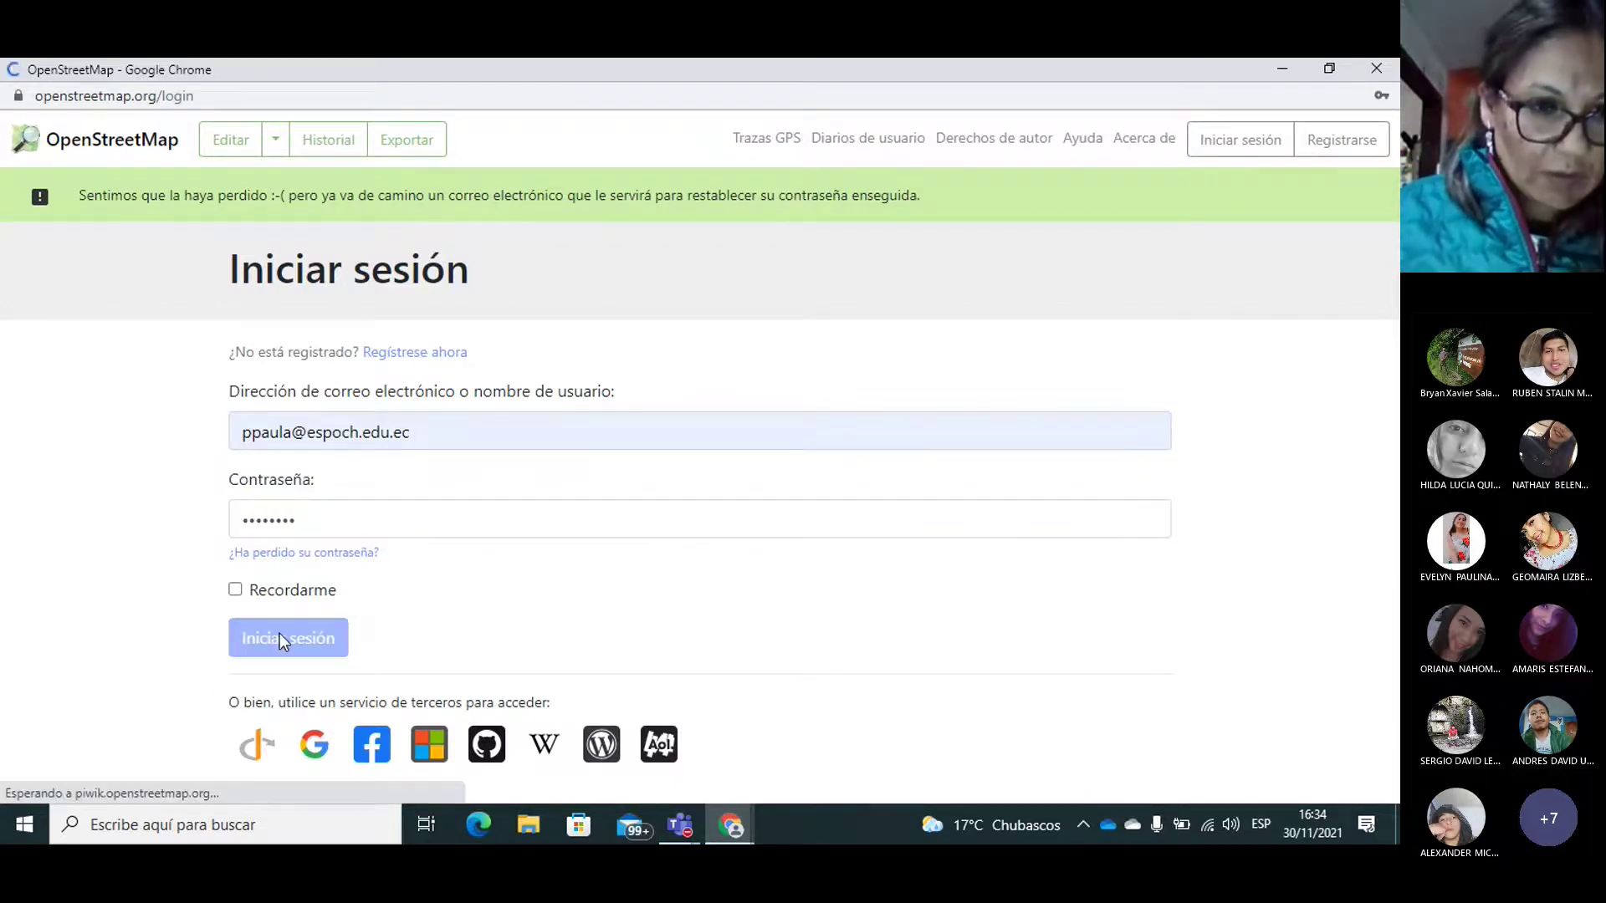
left_click(340, 512)
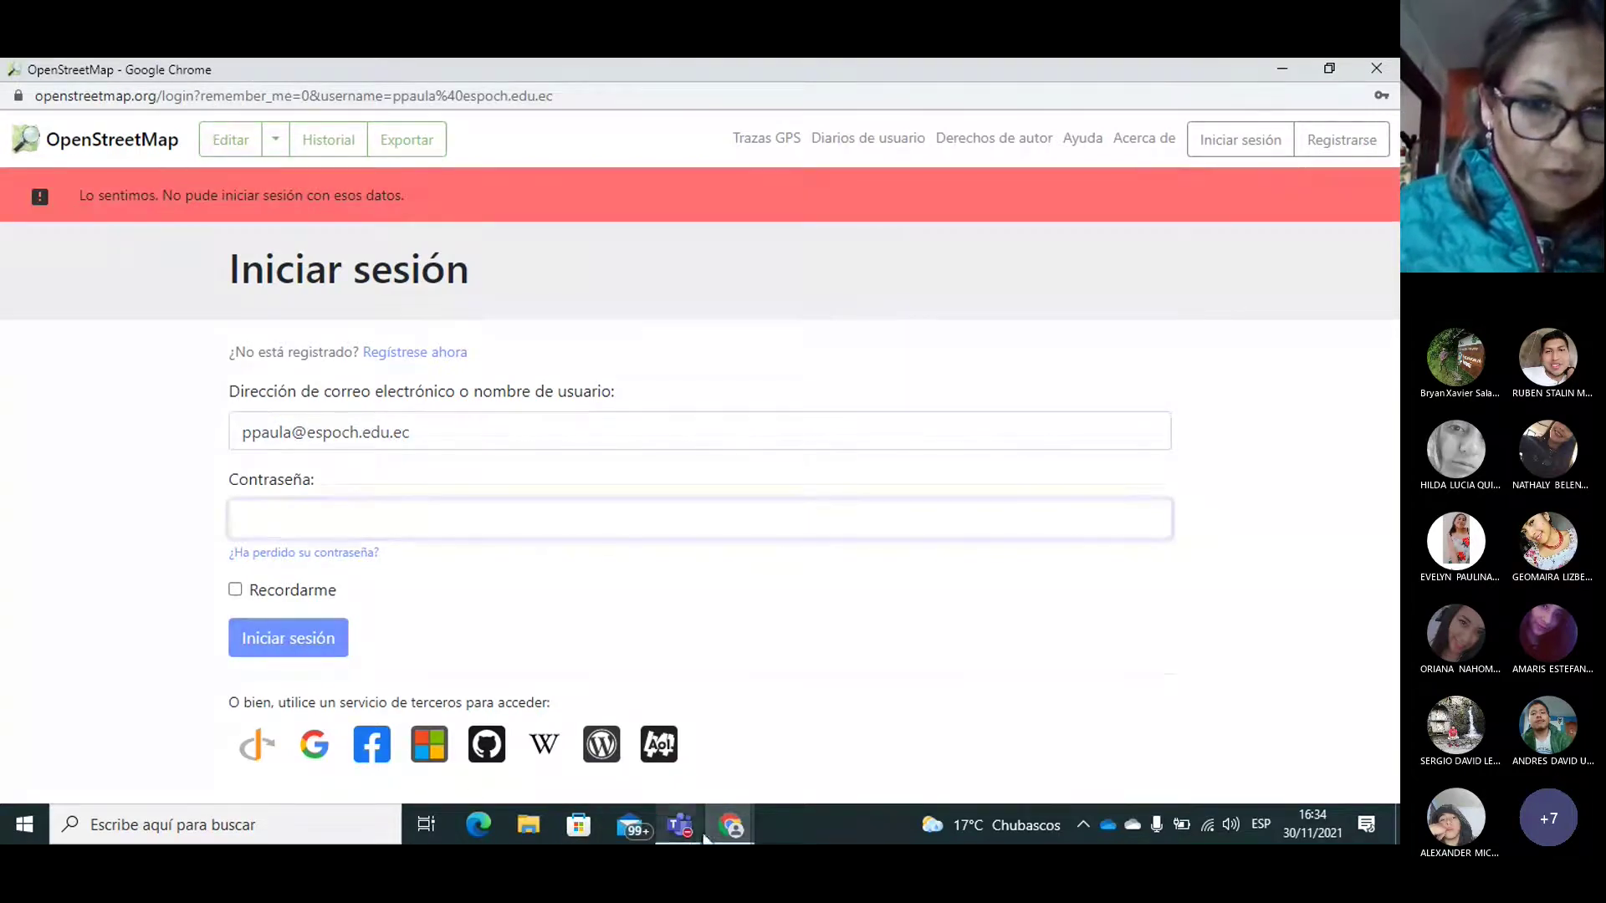
Step: Open the OpenStreetMap password-reset e-mail in the Outlook inbox and follow its link
left_click(730, 825)
left_click(608, 749)
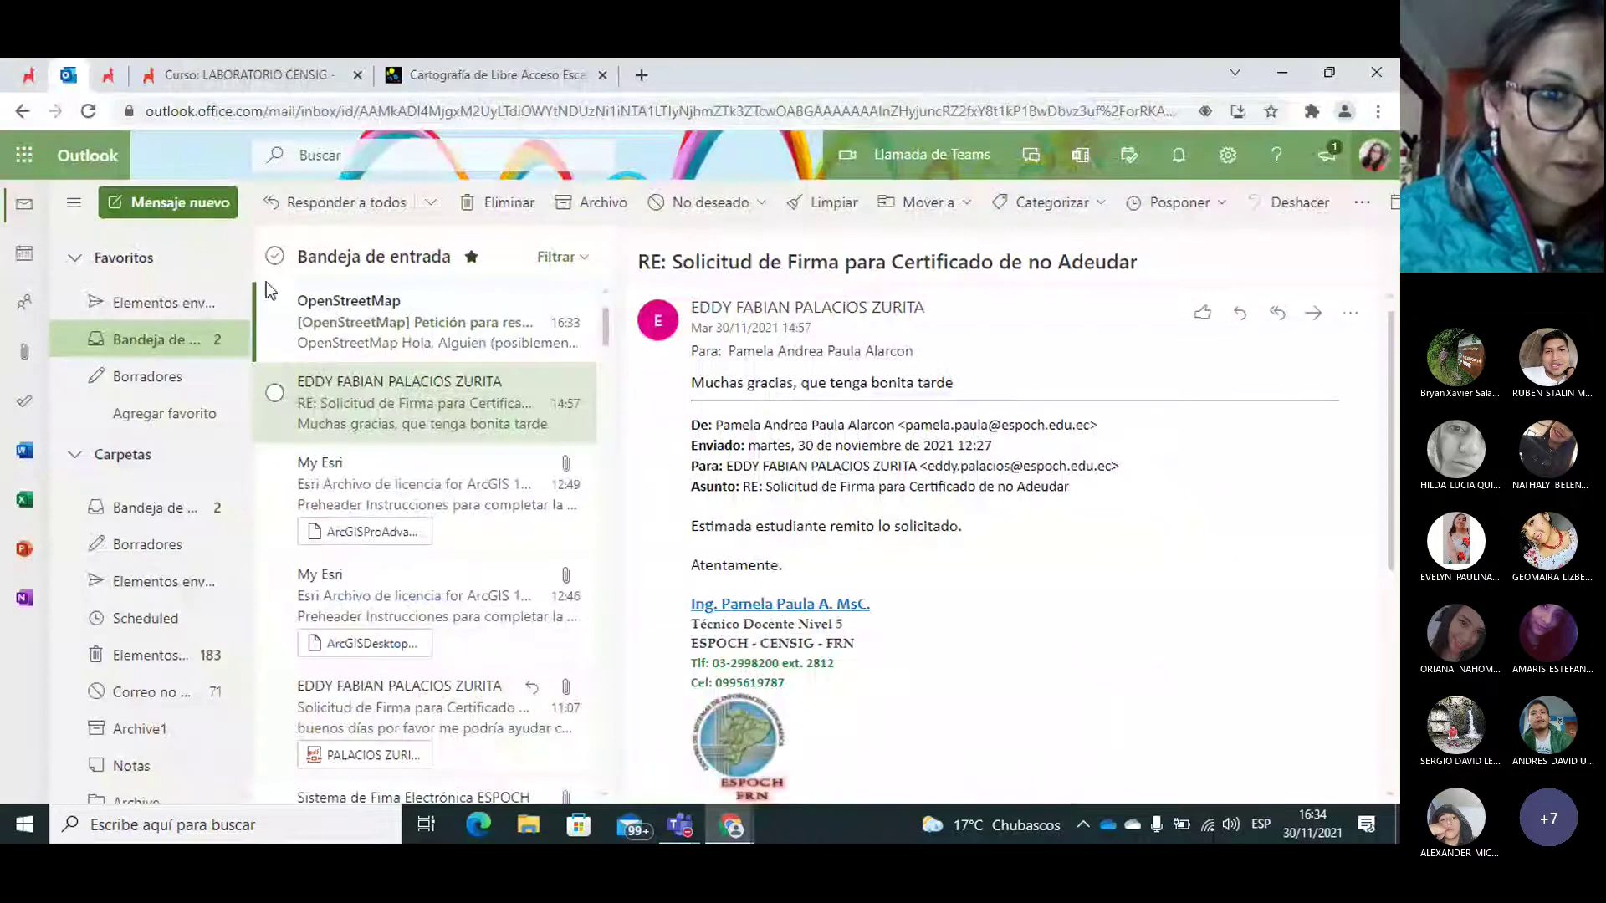
left_click(347, 328)
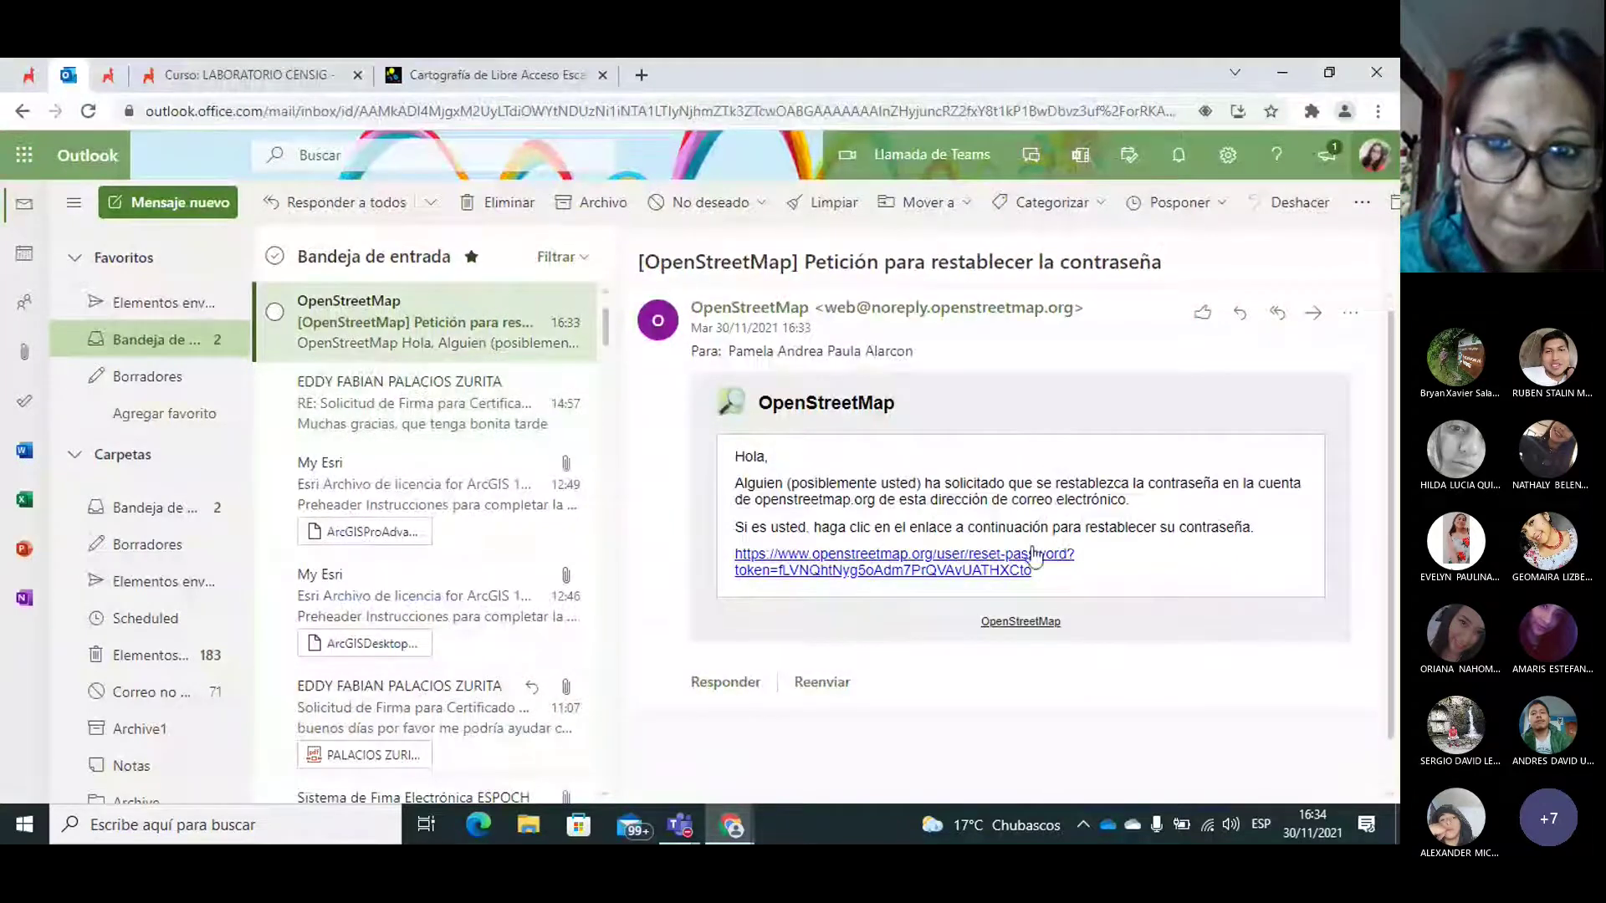
left_click(933, 572)
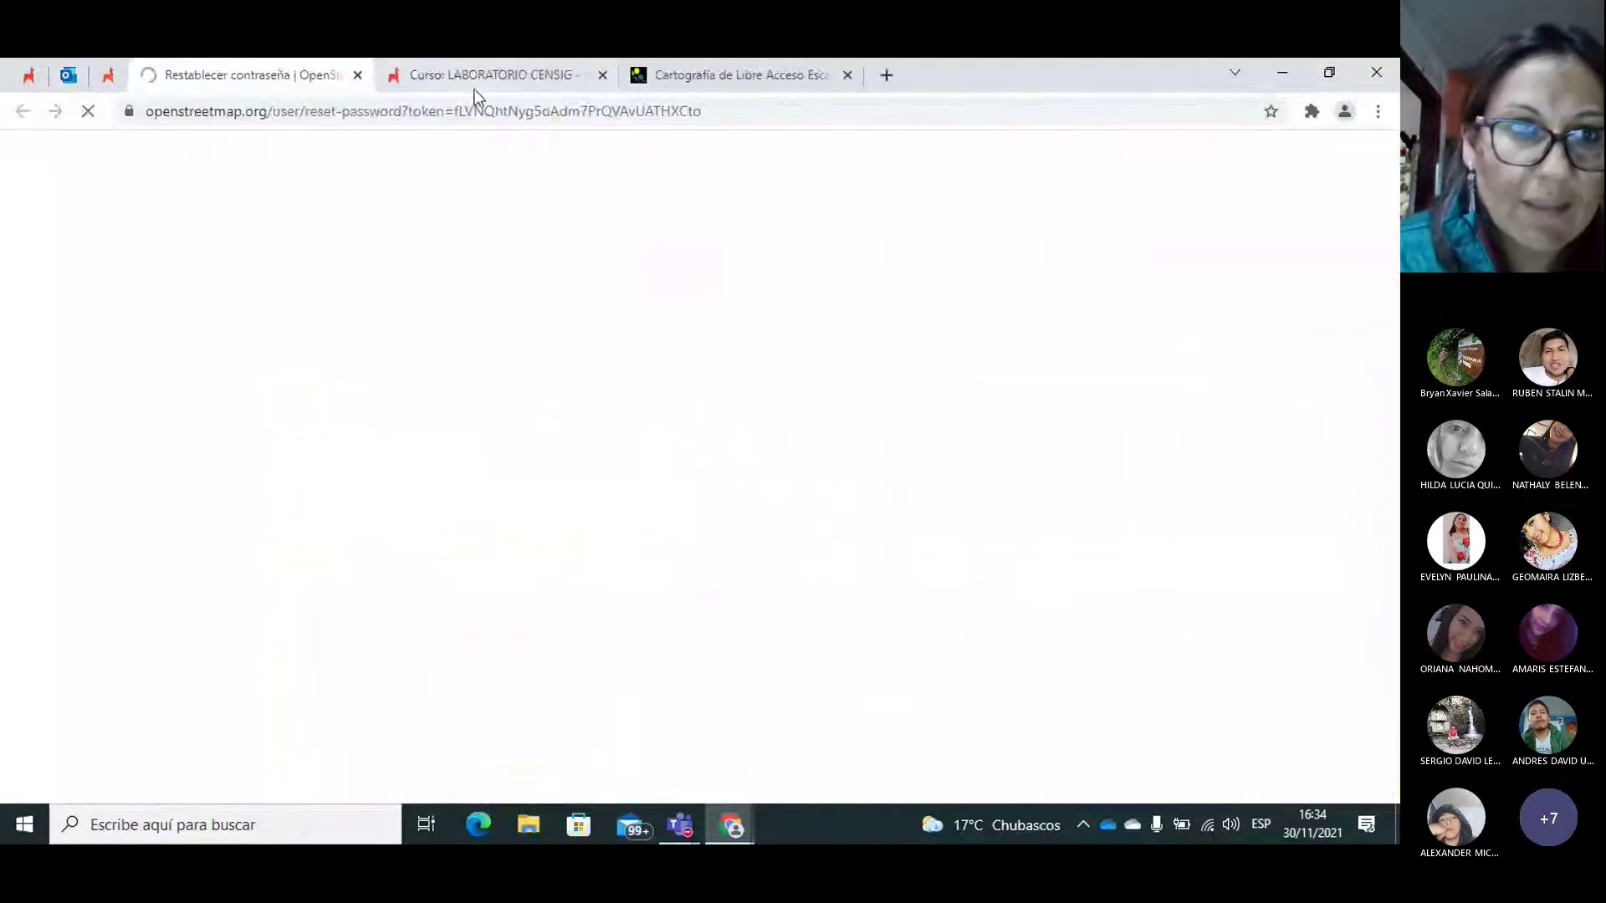
Step: Enter and confirm a new account password on the Restablecer contraseña form and submit it
left_click(304, 355)
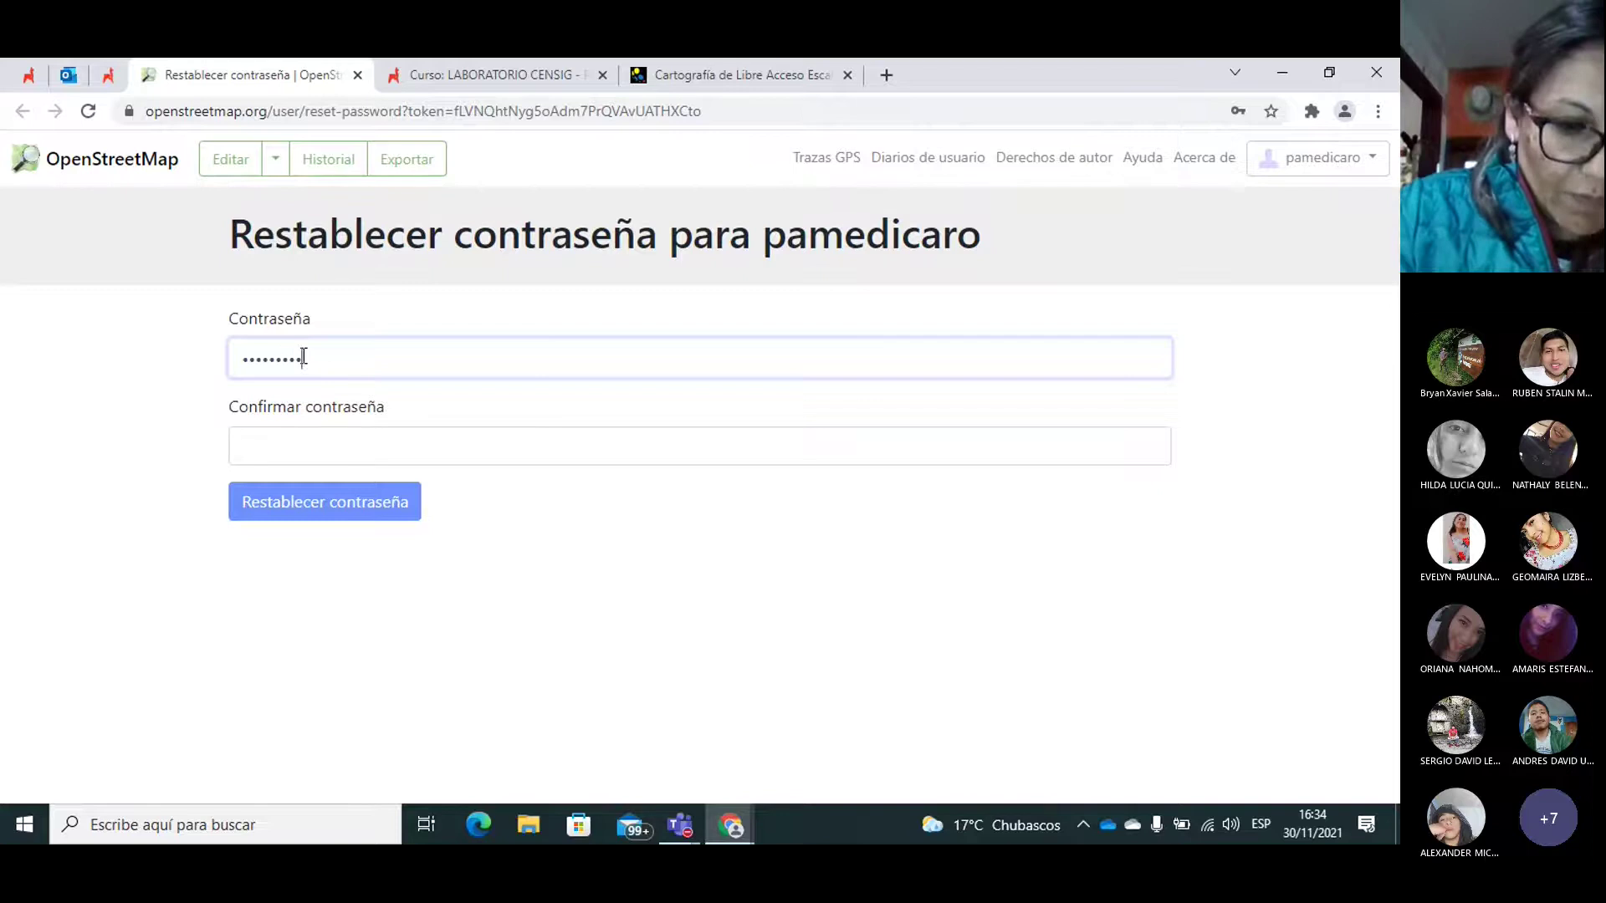
left_click(274, 457)
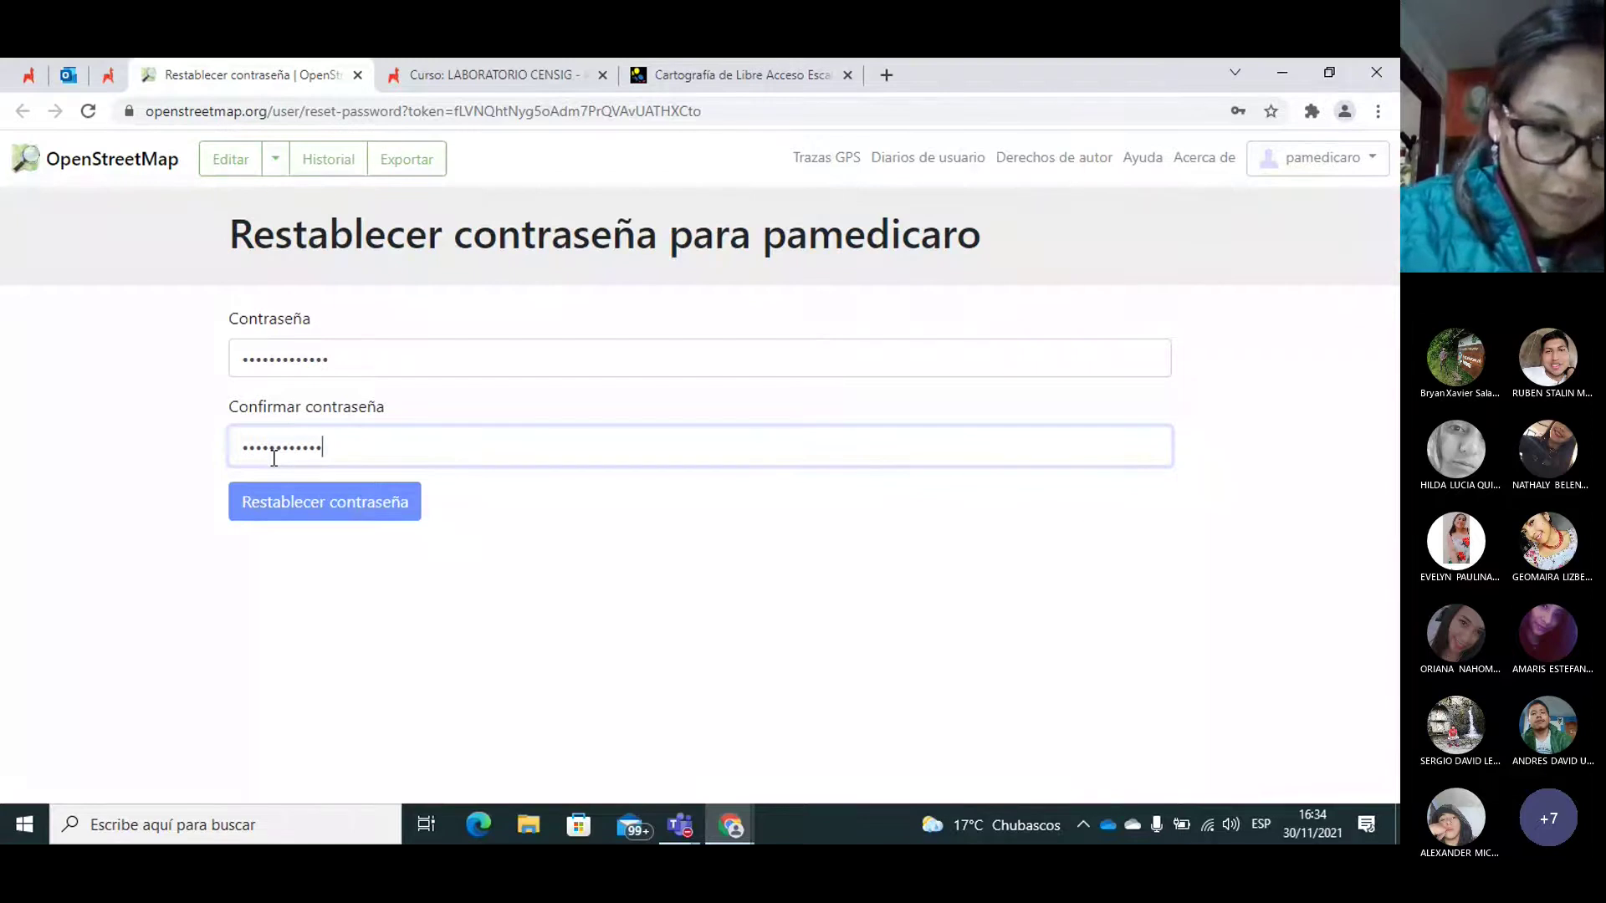
left_click(323, 507)
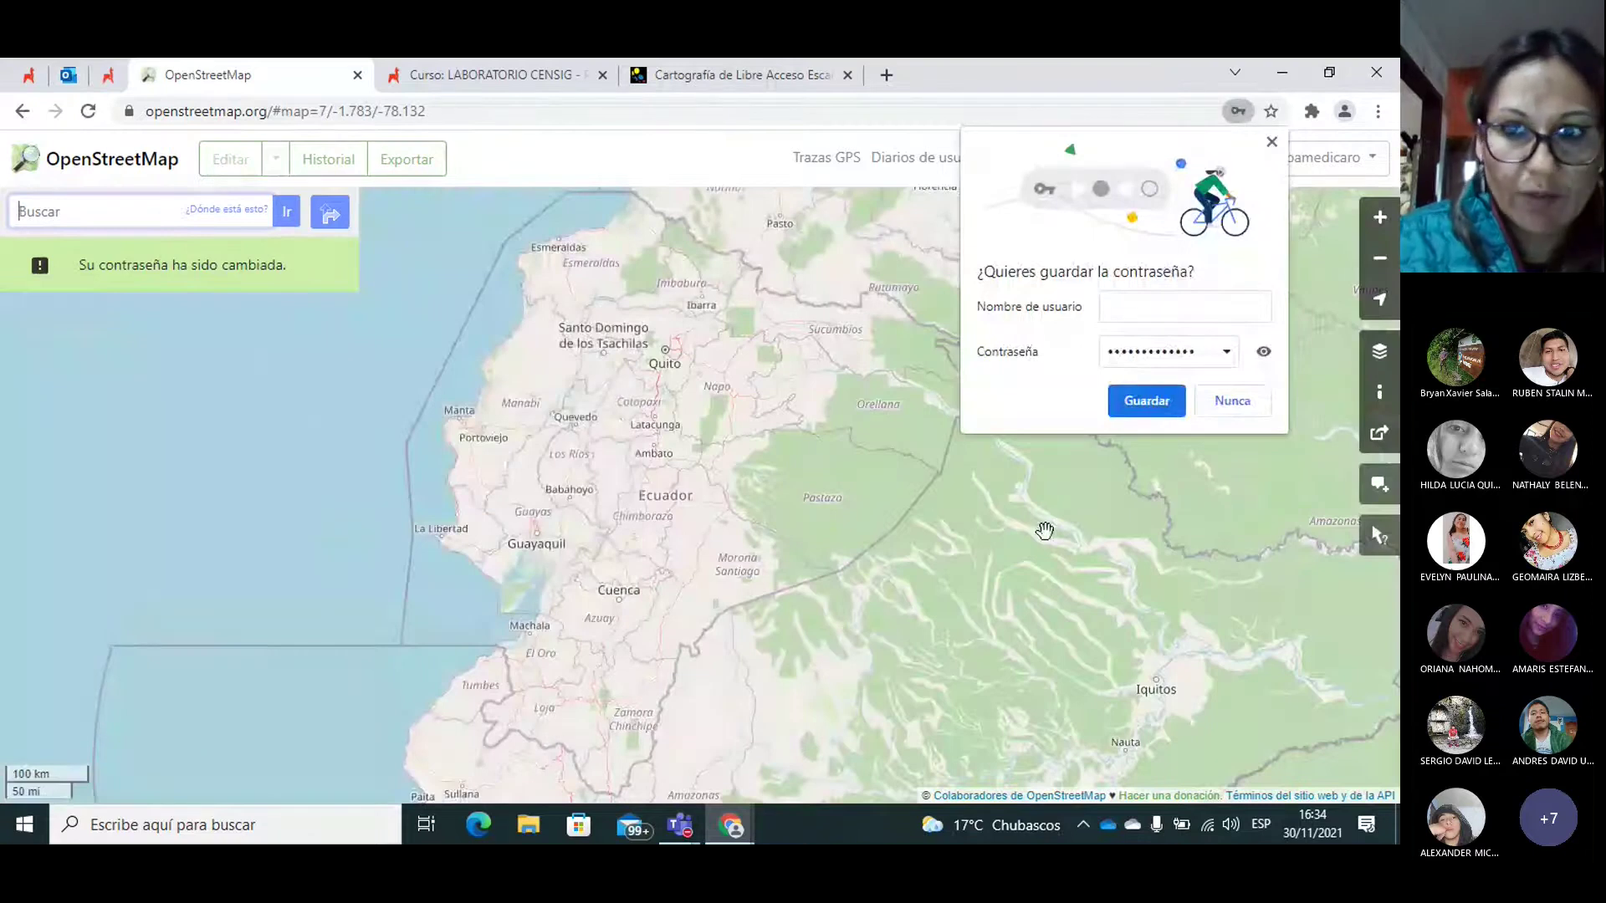
Step: Save the new OpenStreetMap password in the browser and glance at the practice guide PDF
left_click(1125, 401)
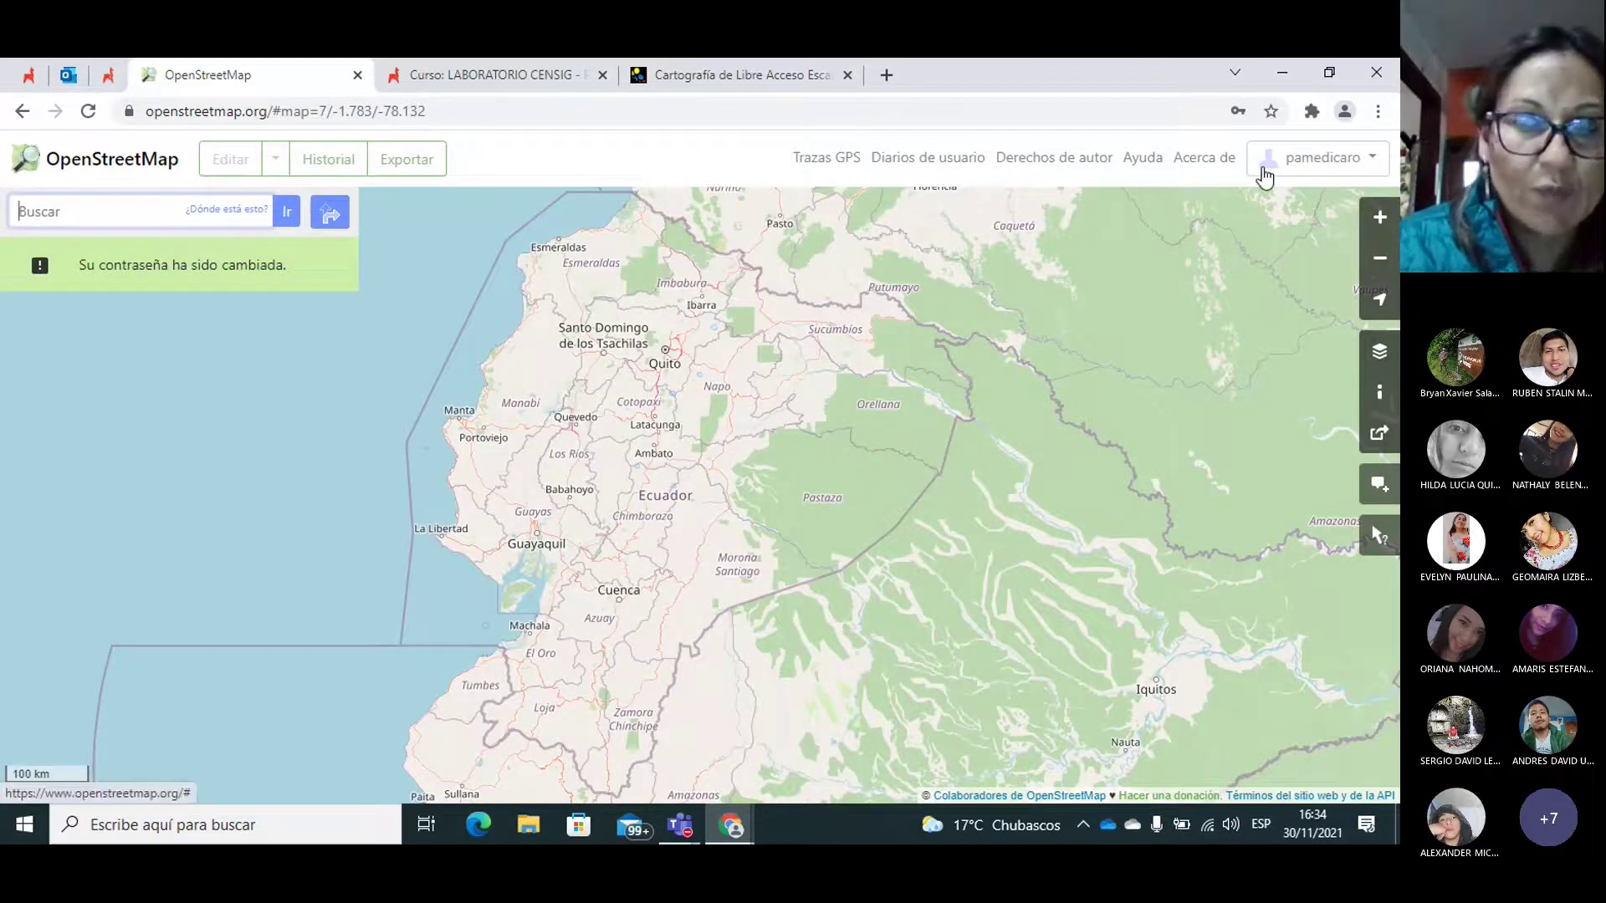
left_click(1264, 176)
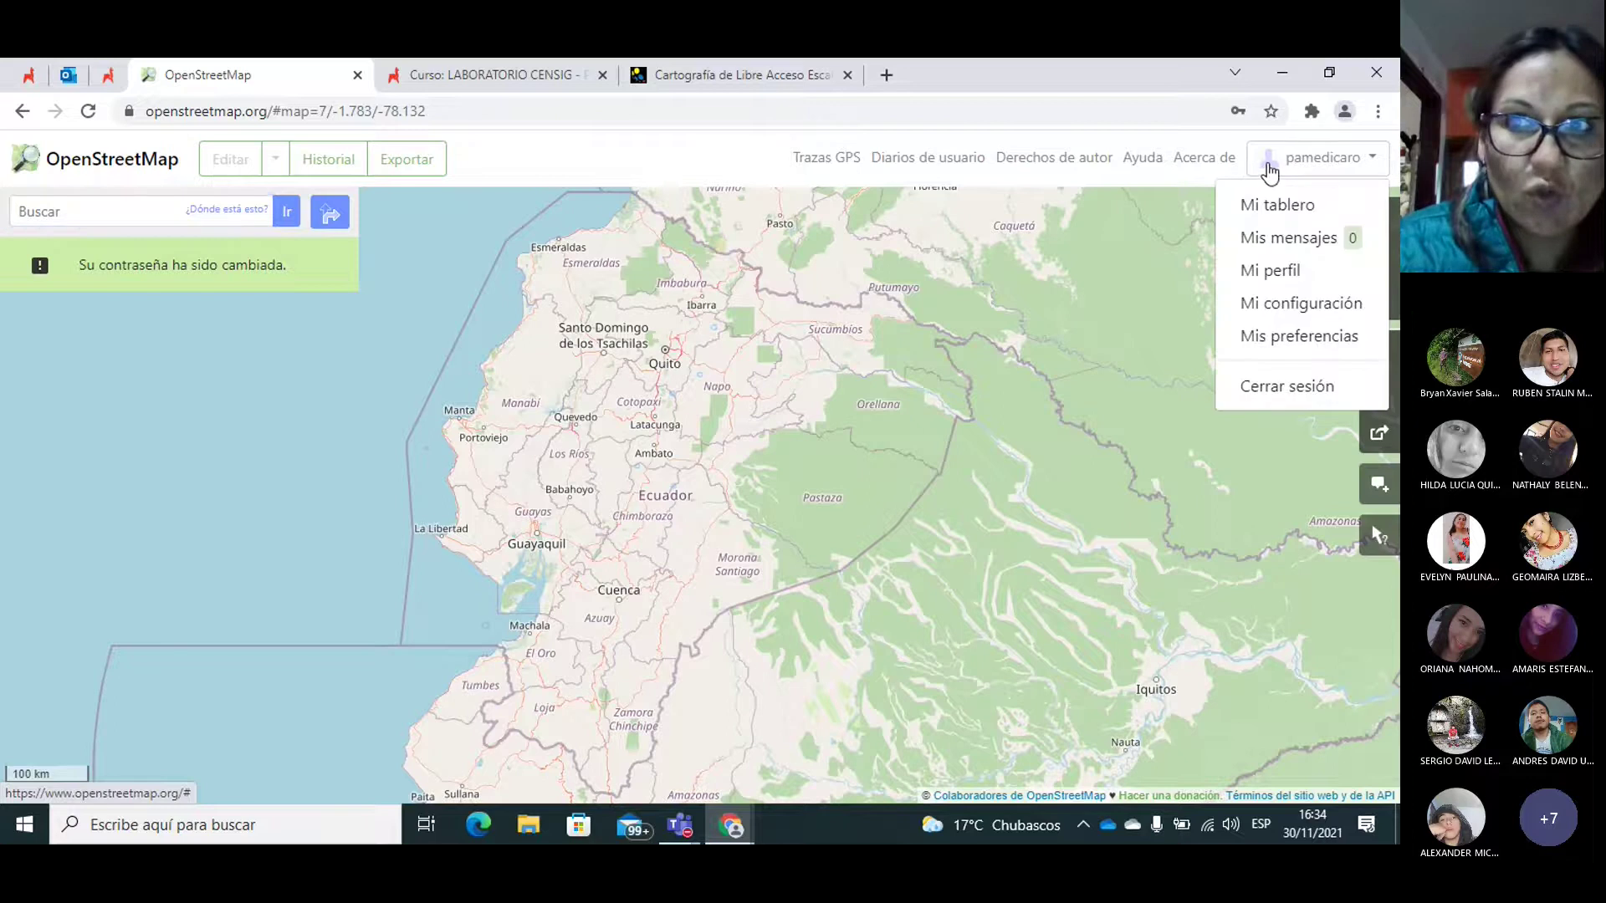
left_click(745, 828)
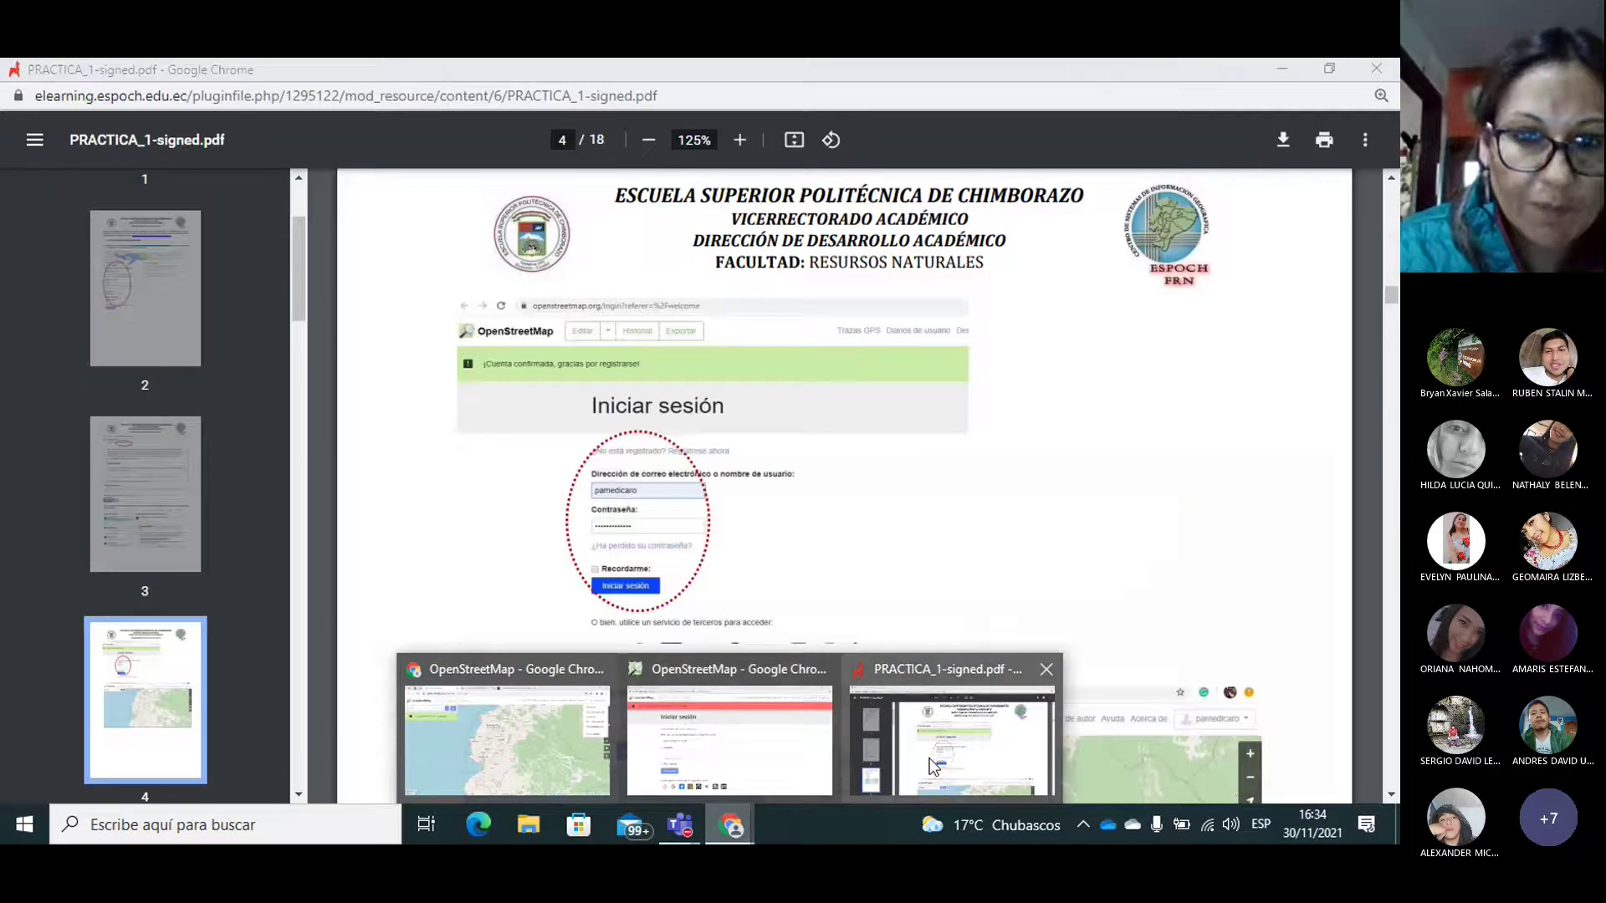
left_click(933, 766)
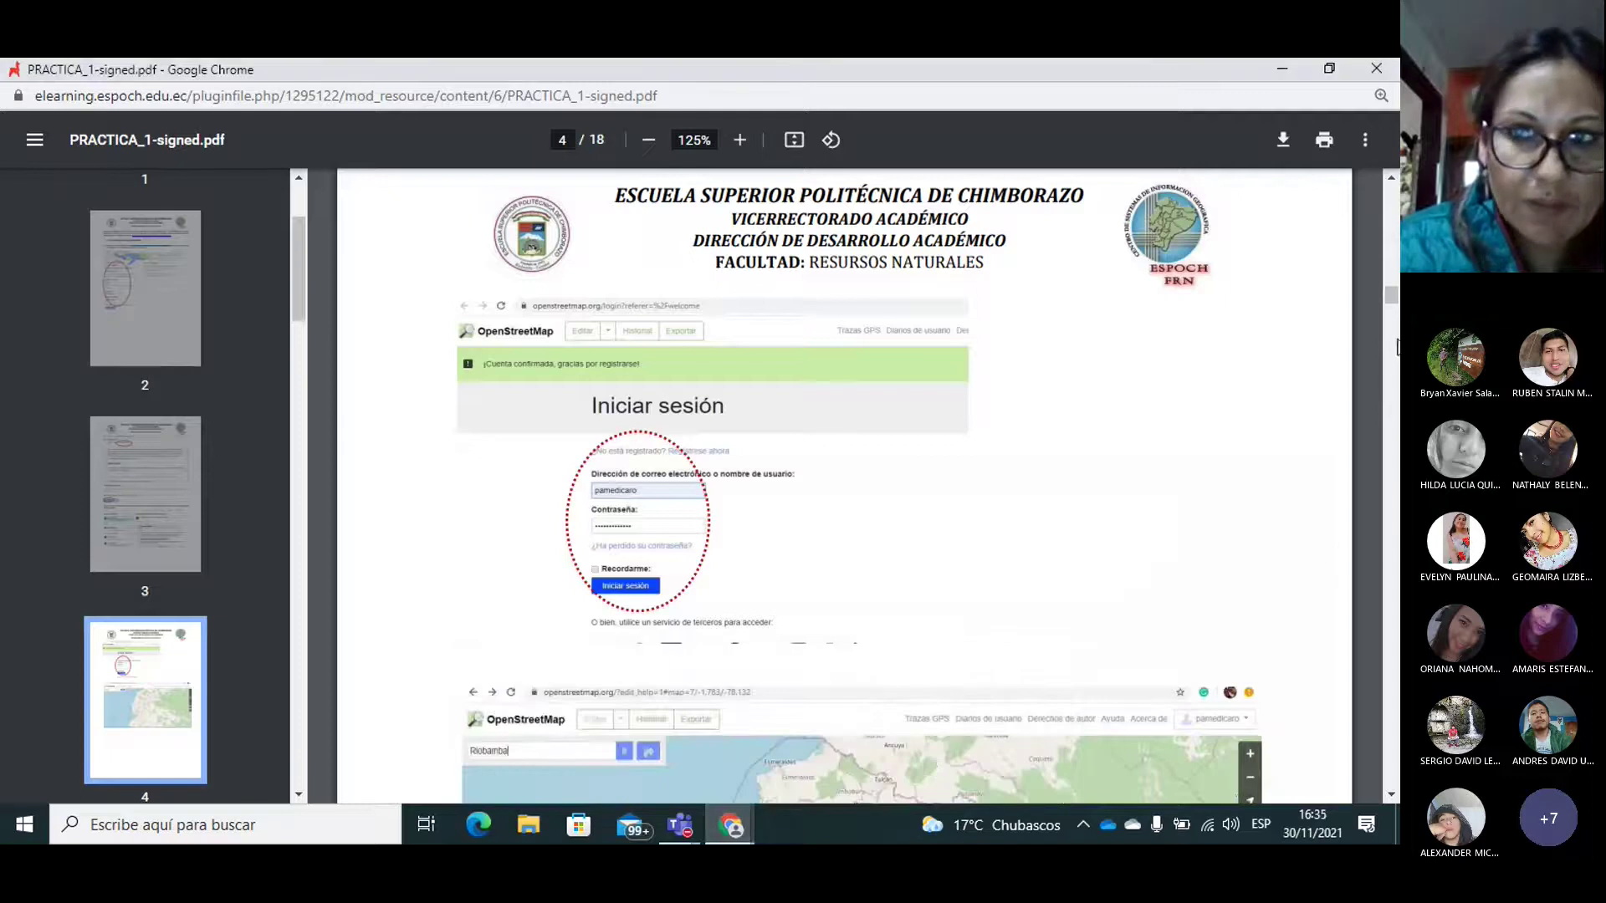
left_click_drag(1391, 297, 1392, 308)
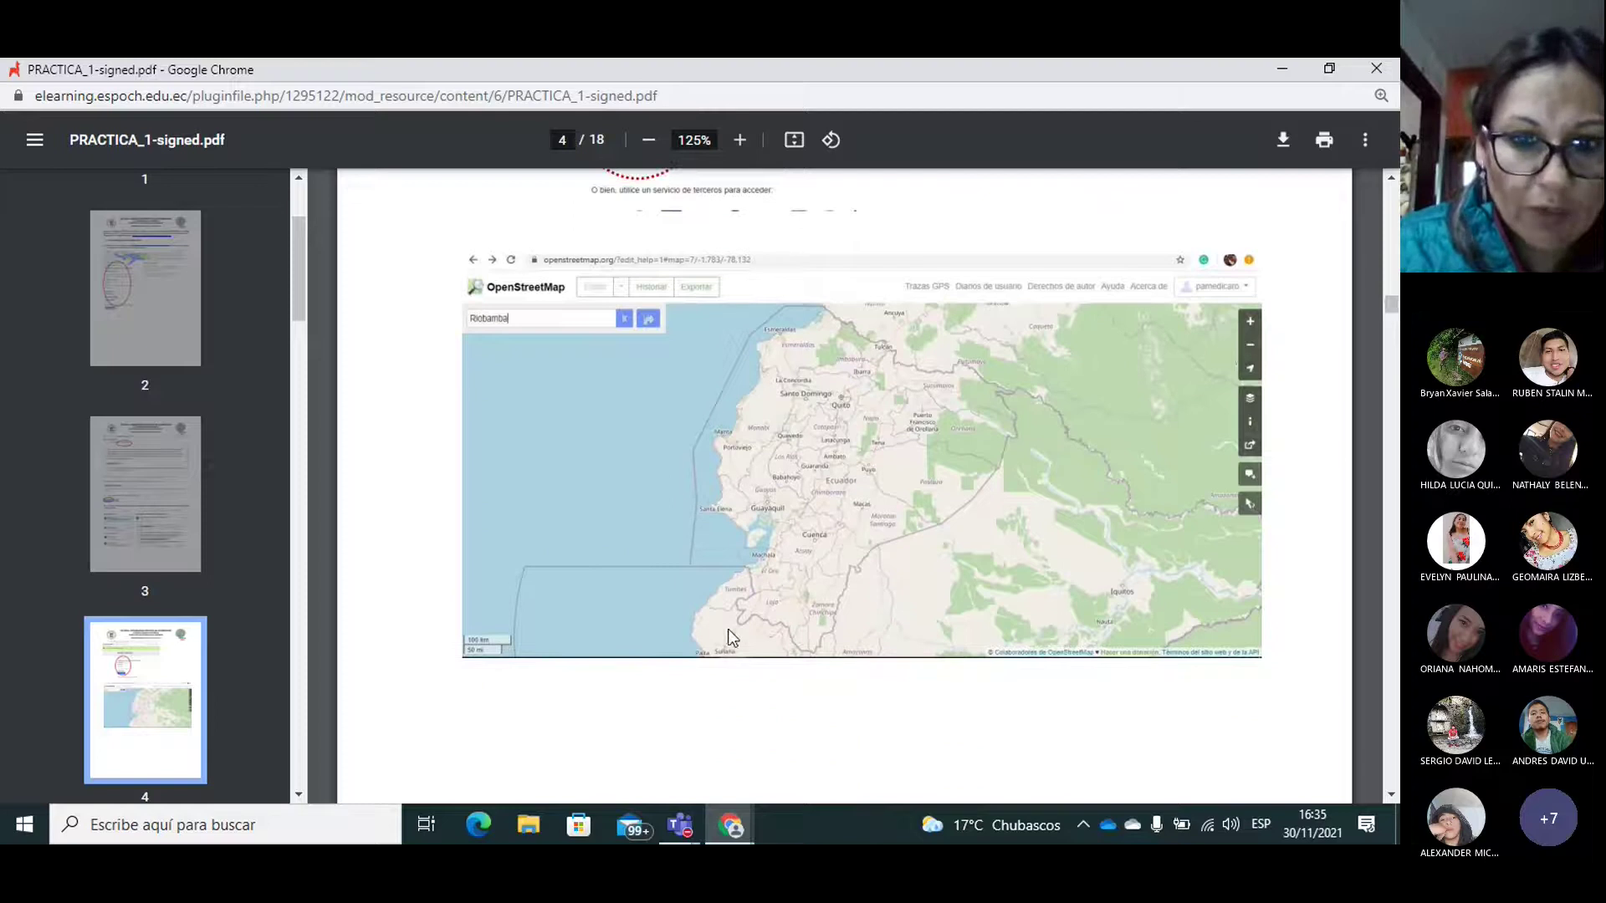
Step: Close the leftover OpenStreetMap login window and the account menu, leaving the Ecuador map showing
left_click(725, 829)
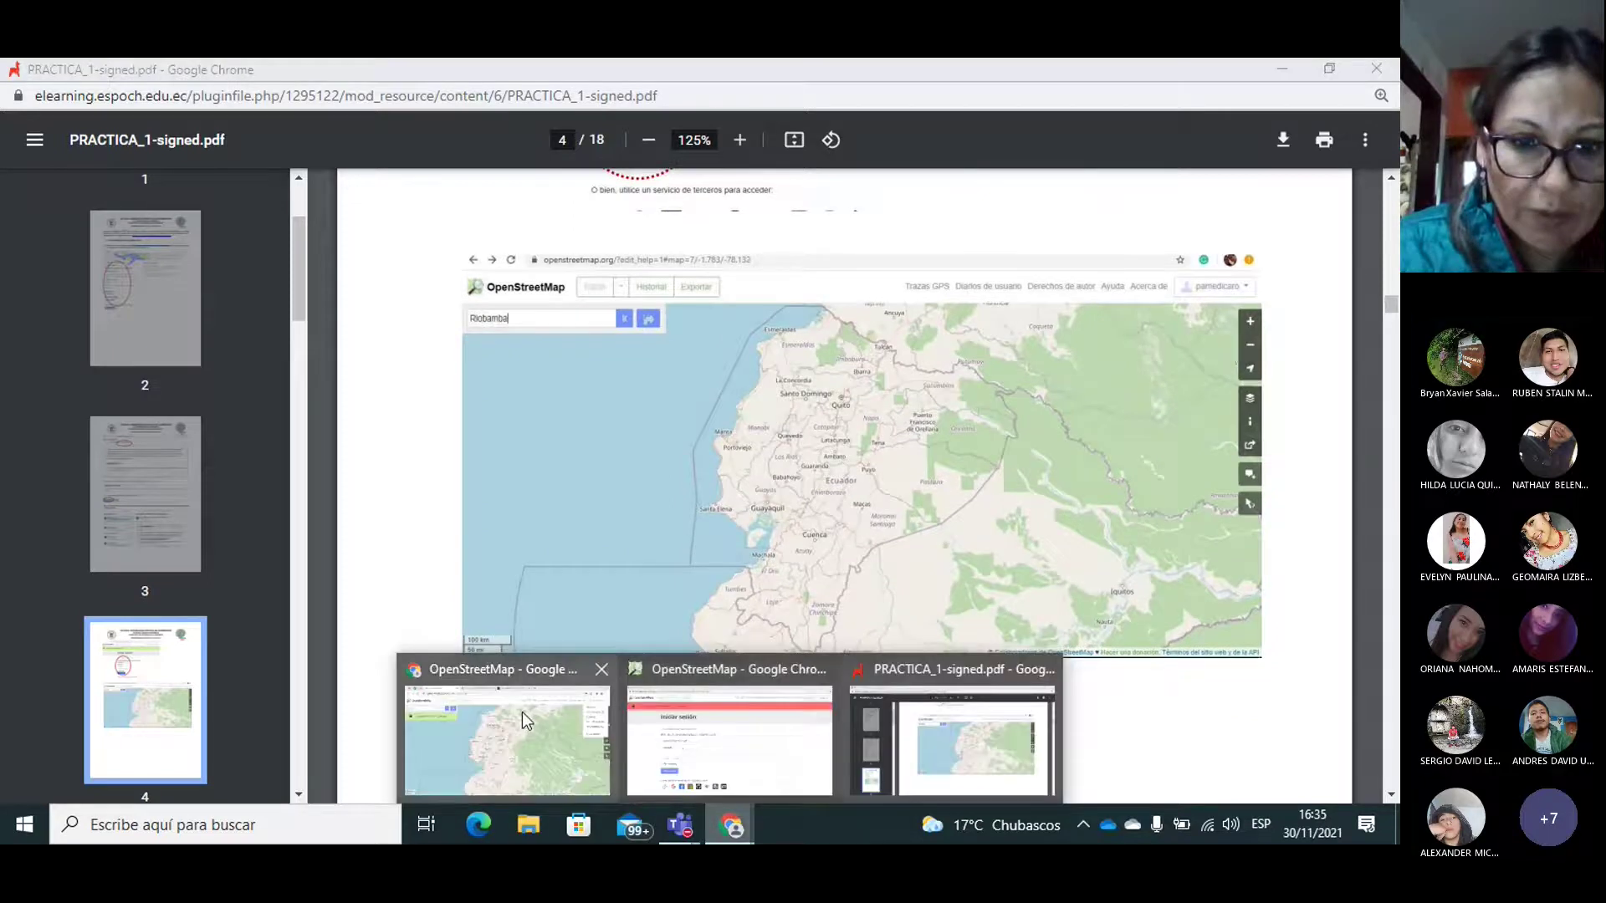
left_click(523, 711)
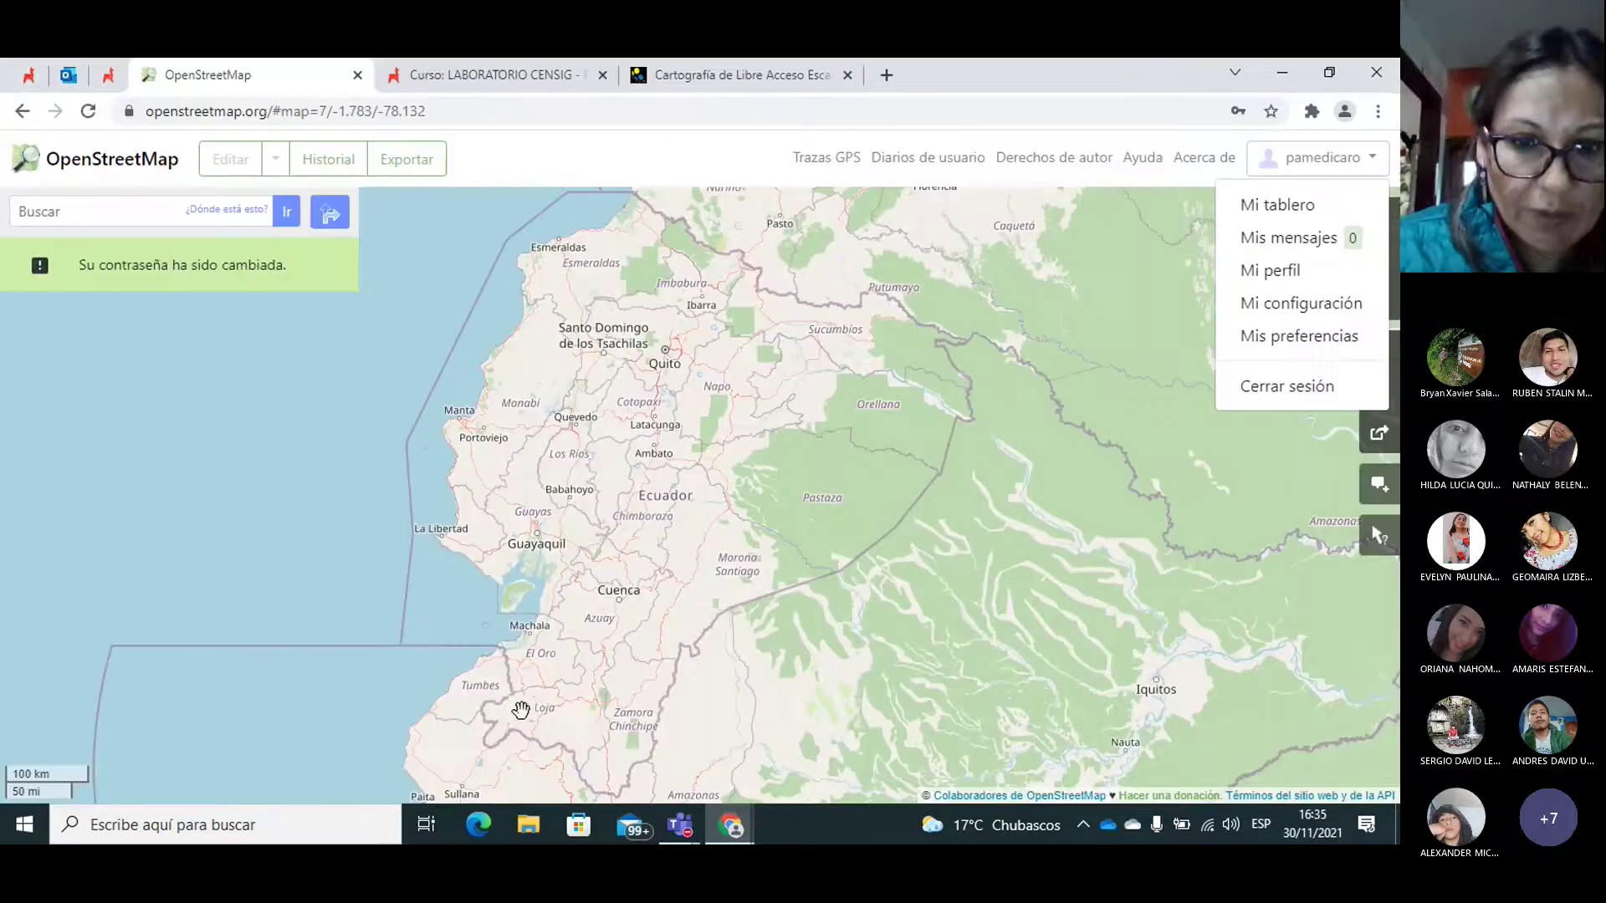
left_click(730, 826)
left_click(735, 721)
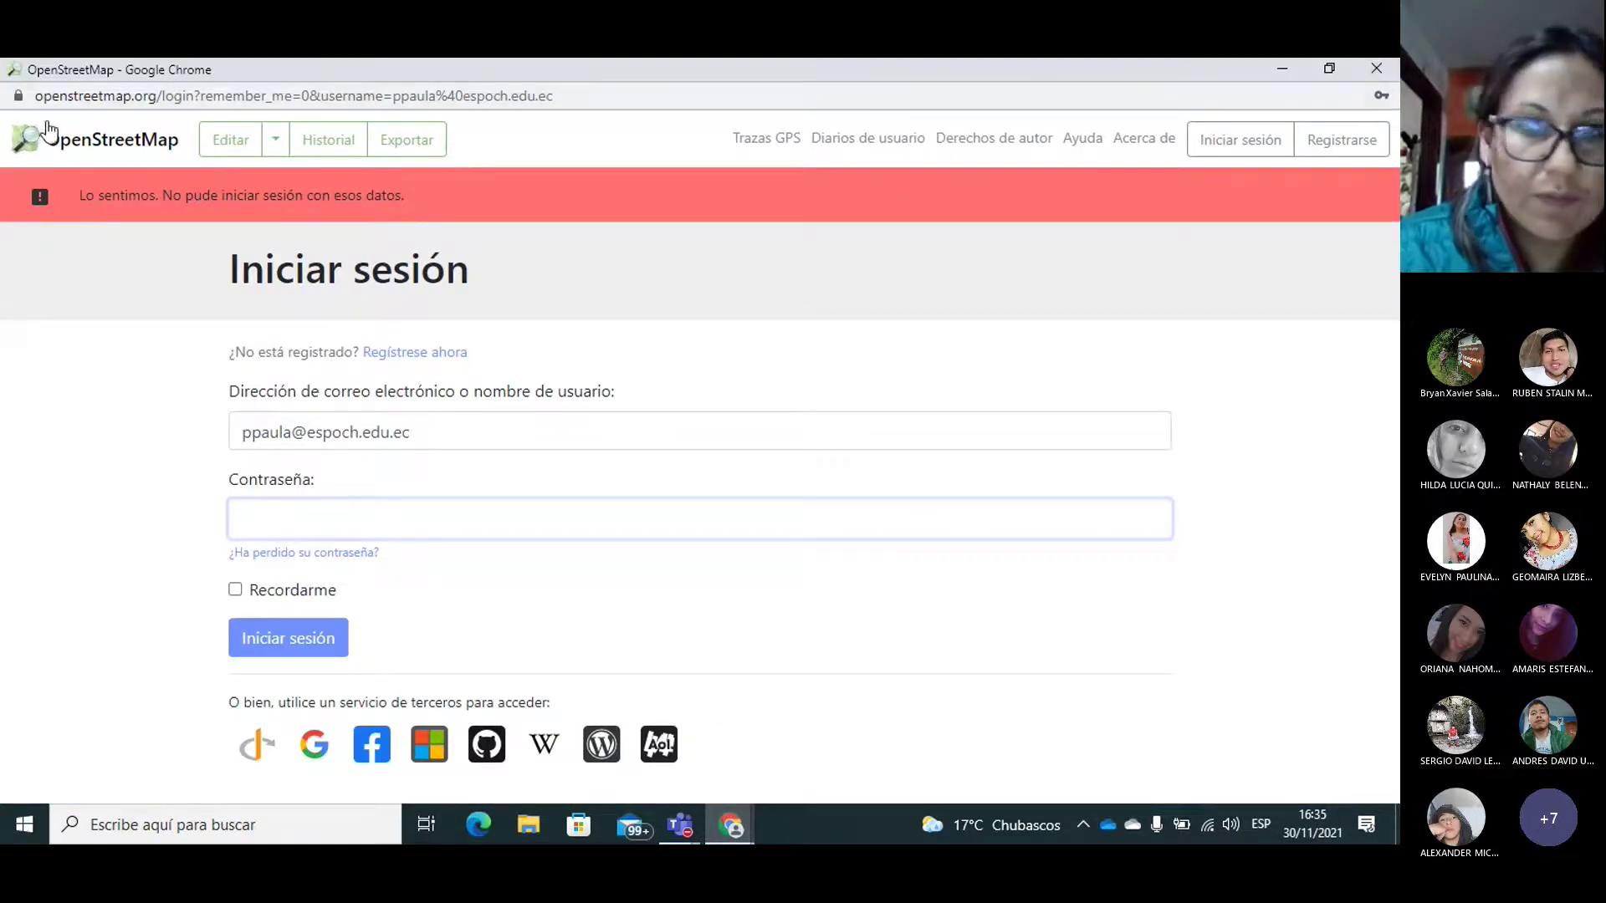
left_click(1378, 68)
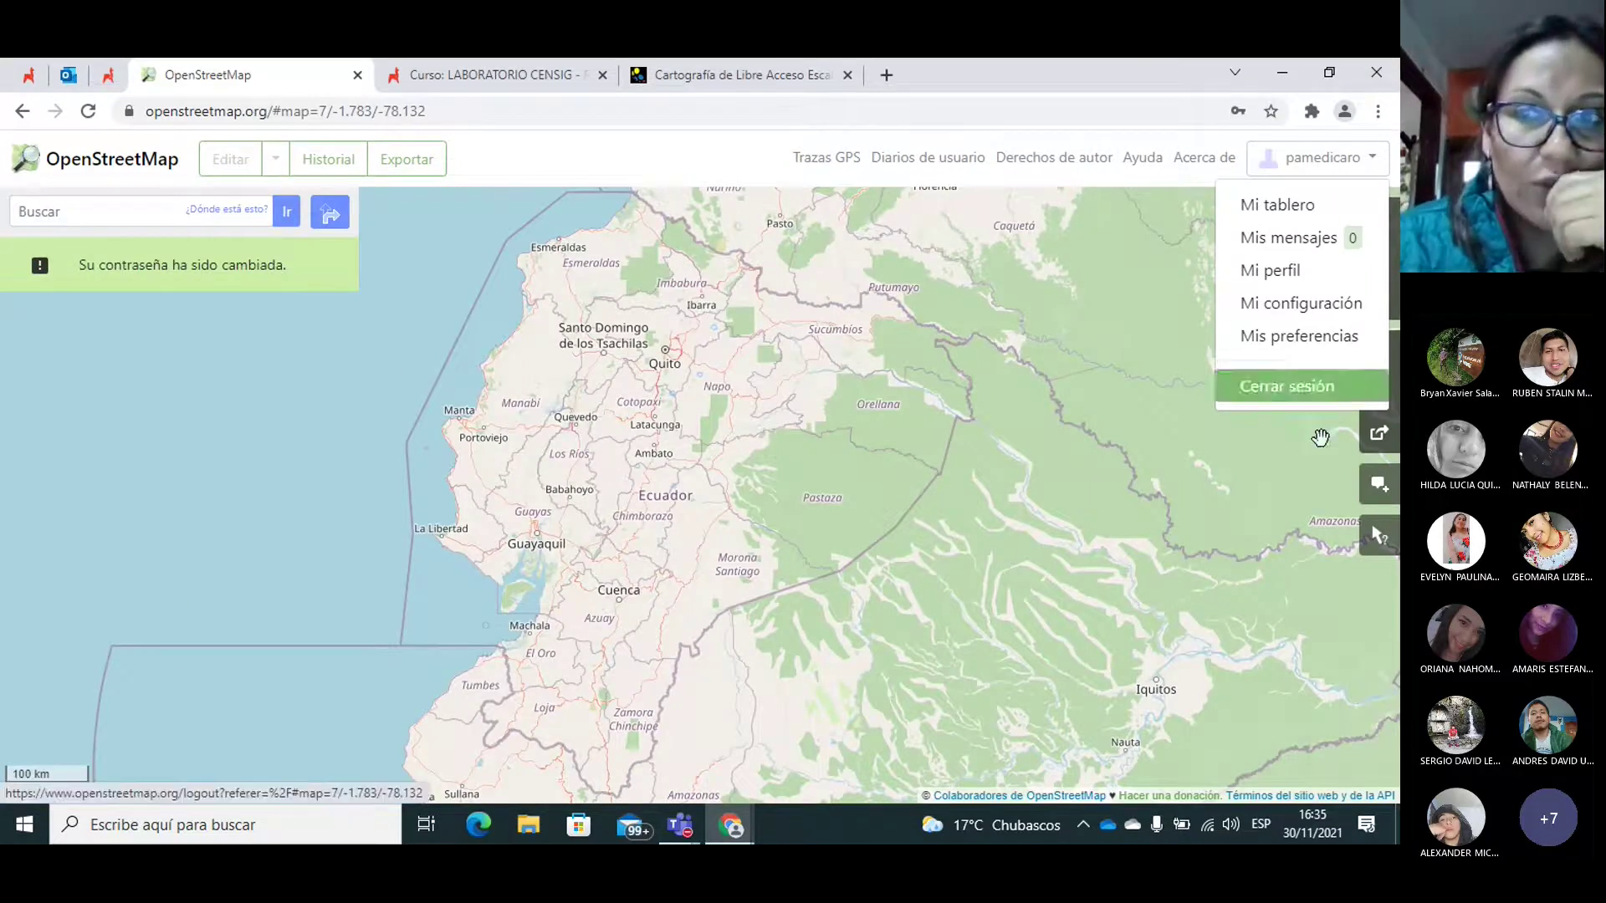
left_click(1293, 629)
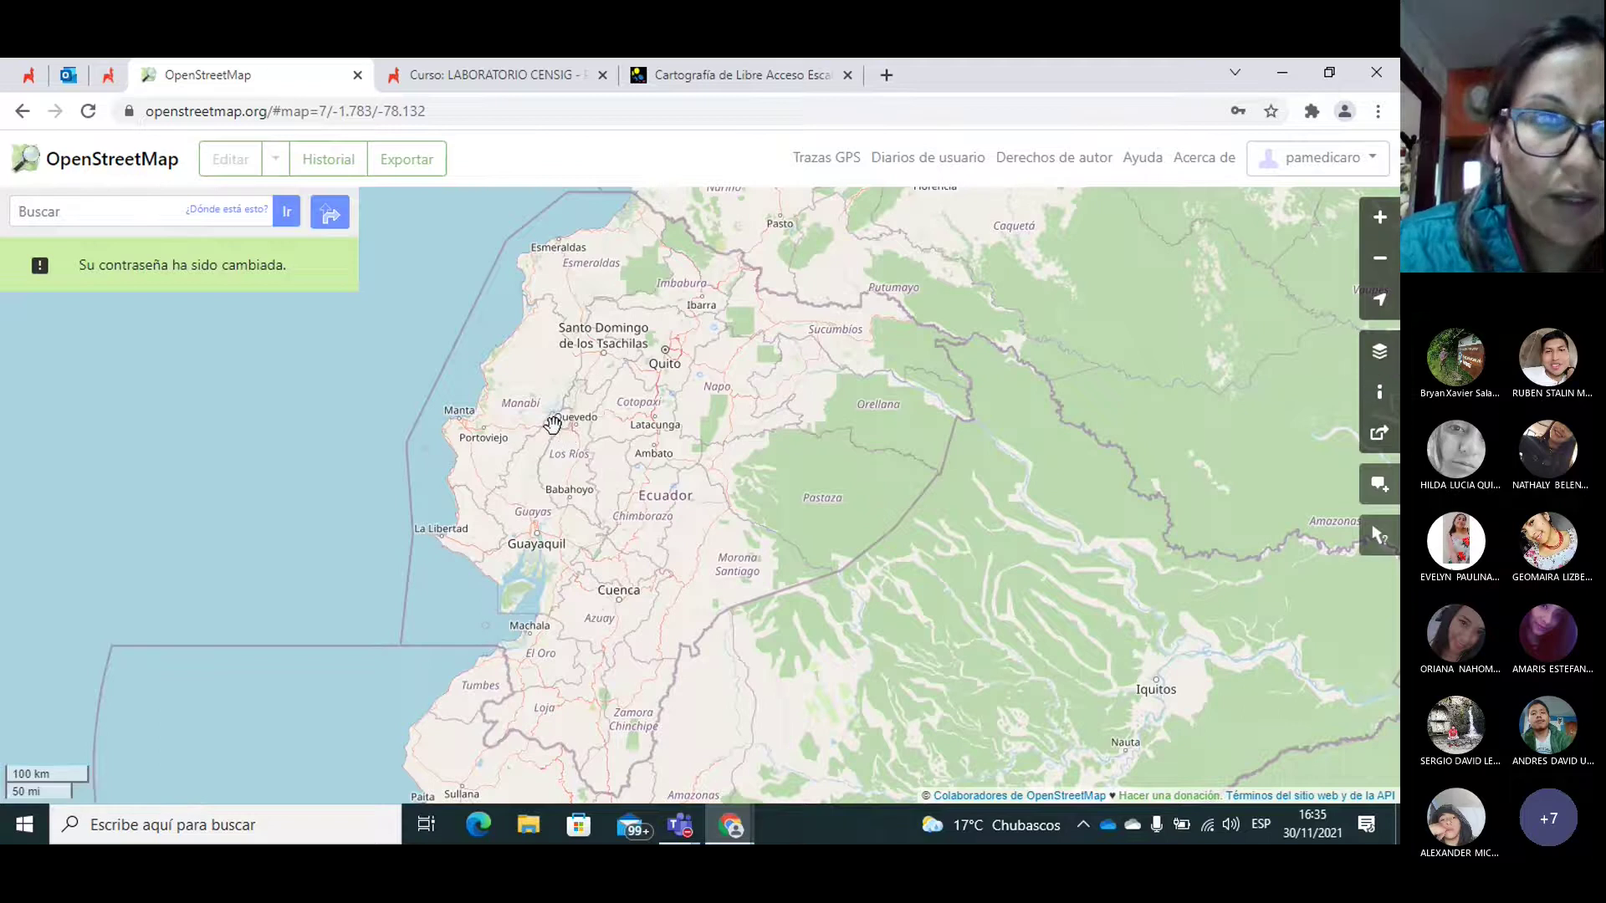
Step: Search OpenStreetMap for 'Robamba' and pan around the returned result
left_click(88, 220)
type("Robamba")
key("Return")
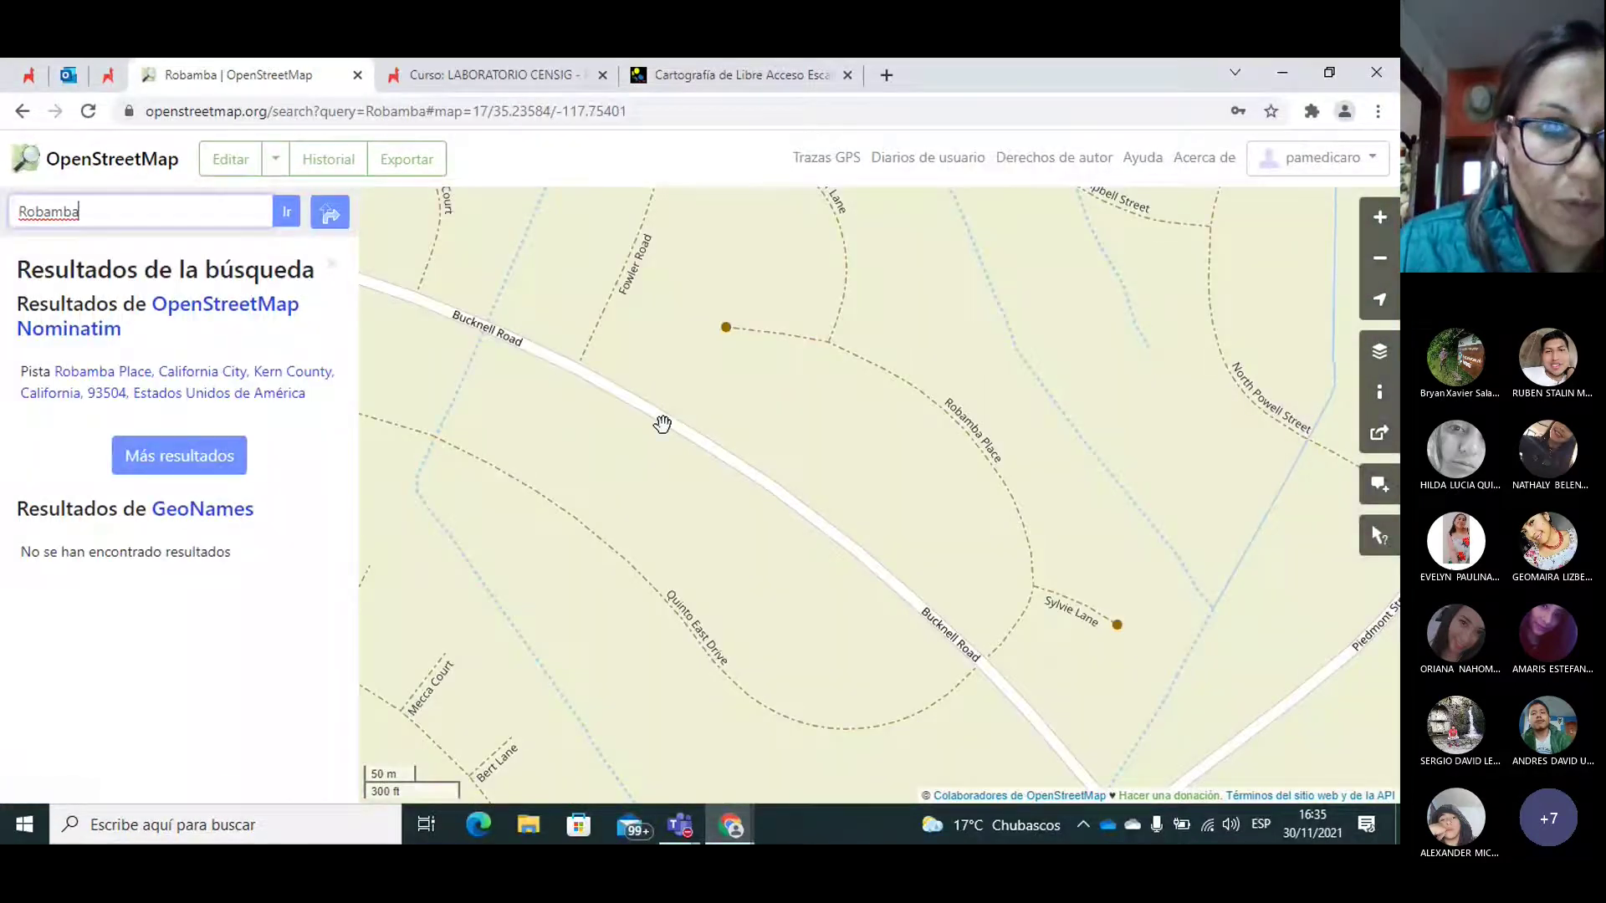
left_click(660, 422)
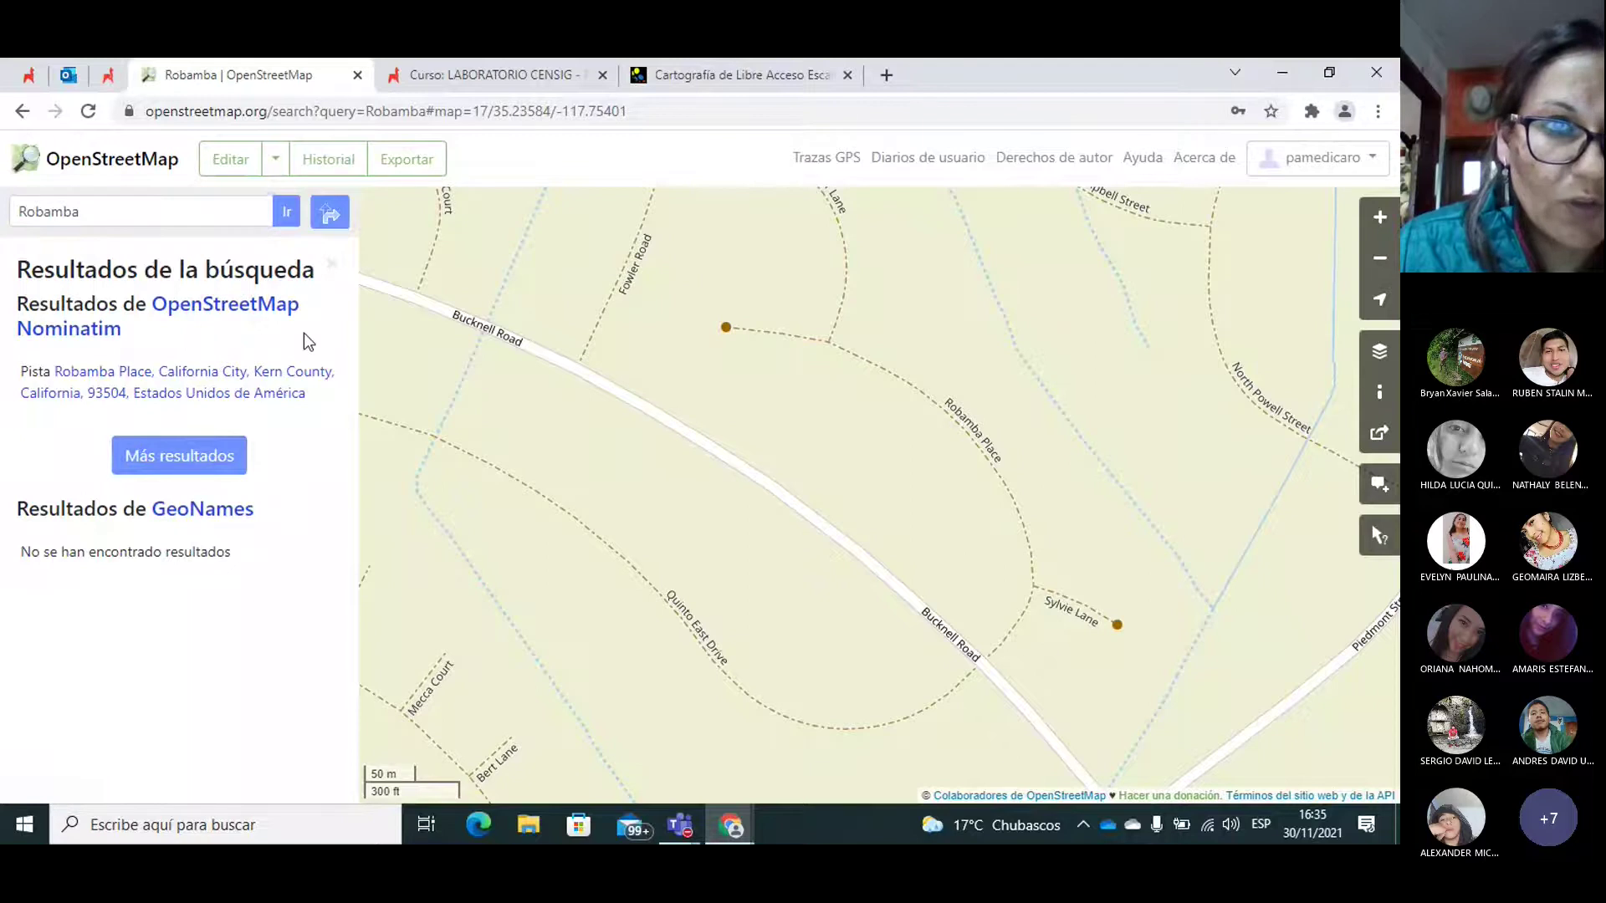
left_click_drag(799, 422, 1126, 481)
left_click_drag(609, 405, 836, 585)
left_click_drag(766, 438, 728, 425)
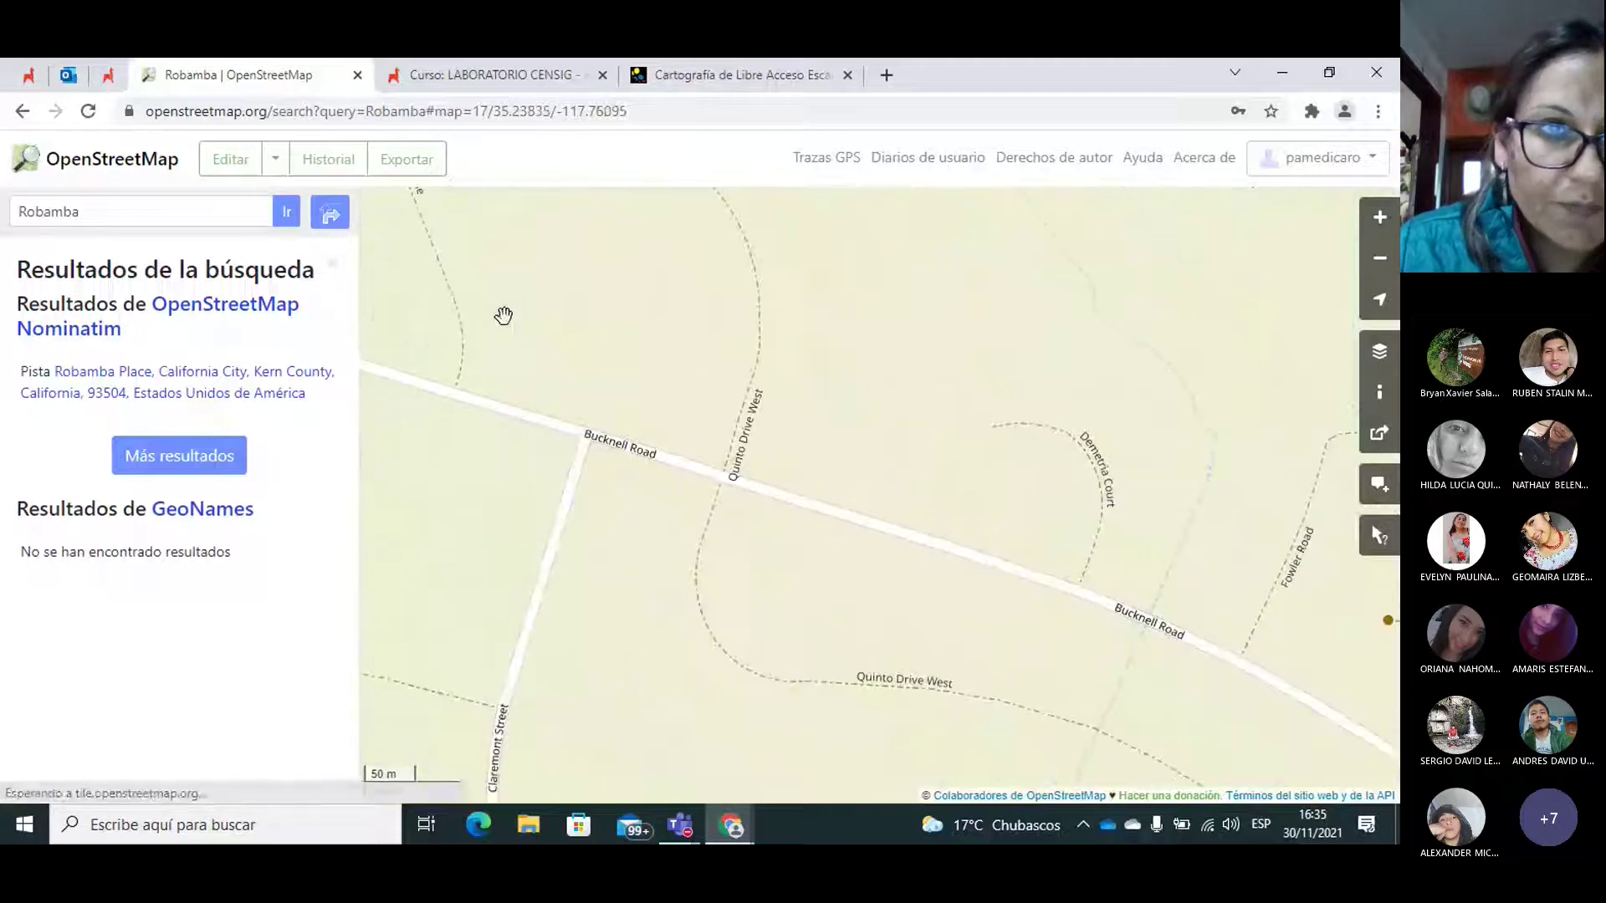
Step: Zoom out to regional scale, revealing the result lies near California City
left_click(1381, 264)
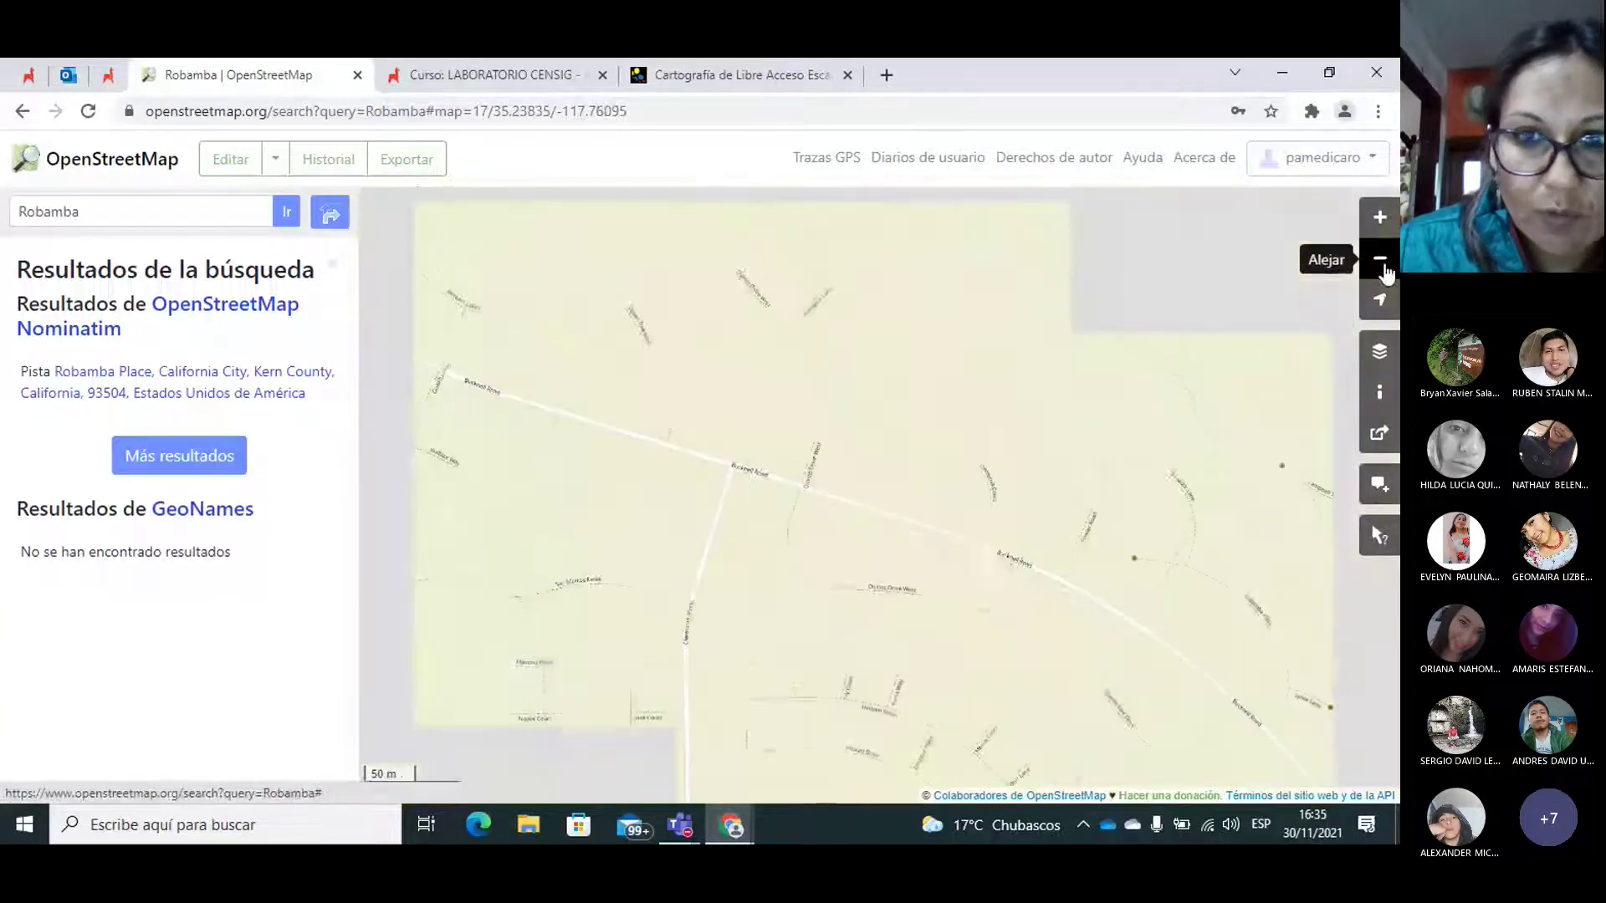
left_click(1381, 265)
left_click(1382, 264)
left_click(1382, 265)
left_click(1382, 264)
left_click(1382, 264)
left_click(1381, 265)
left_click(1381, 264)
left_click(1382, 265)
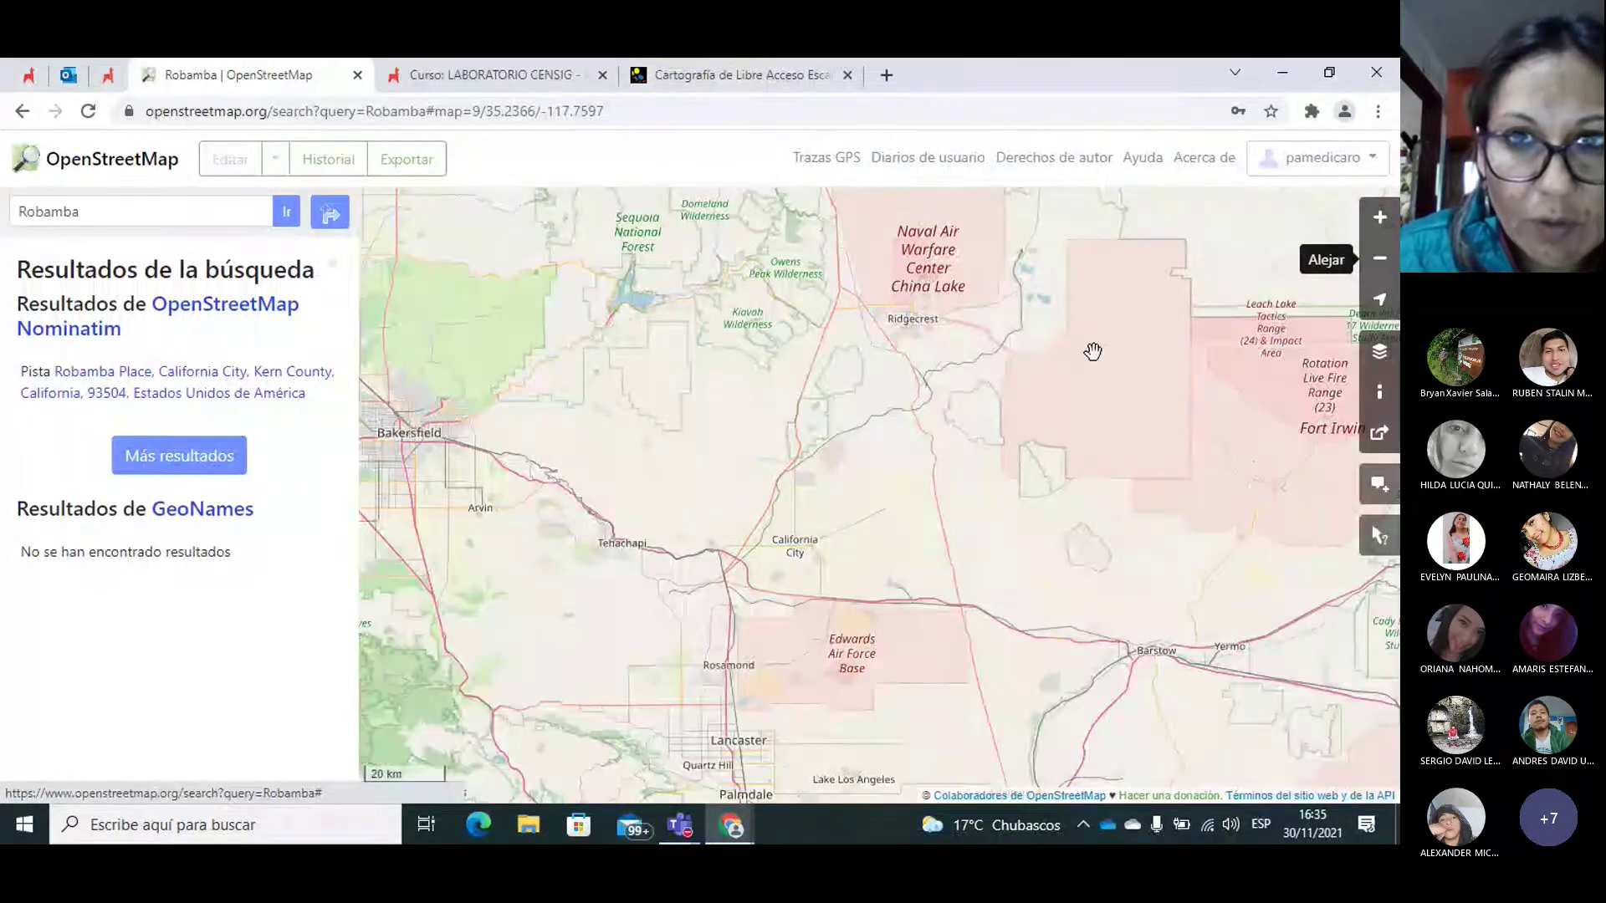
left_click_drag(989, 365, 975, 430)
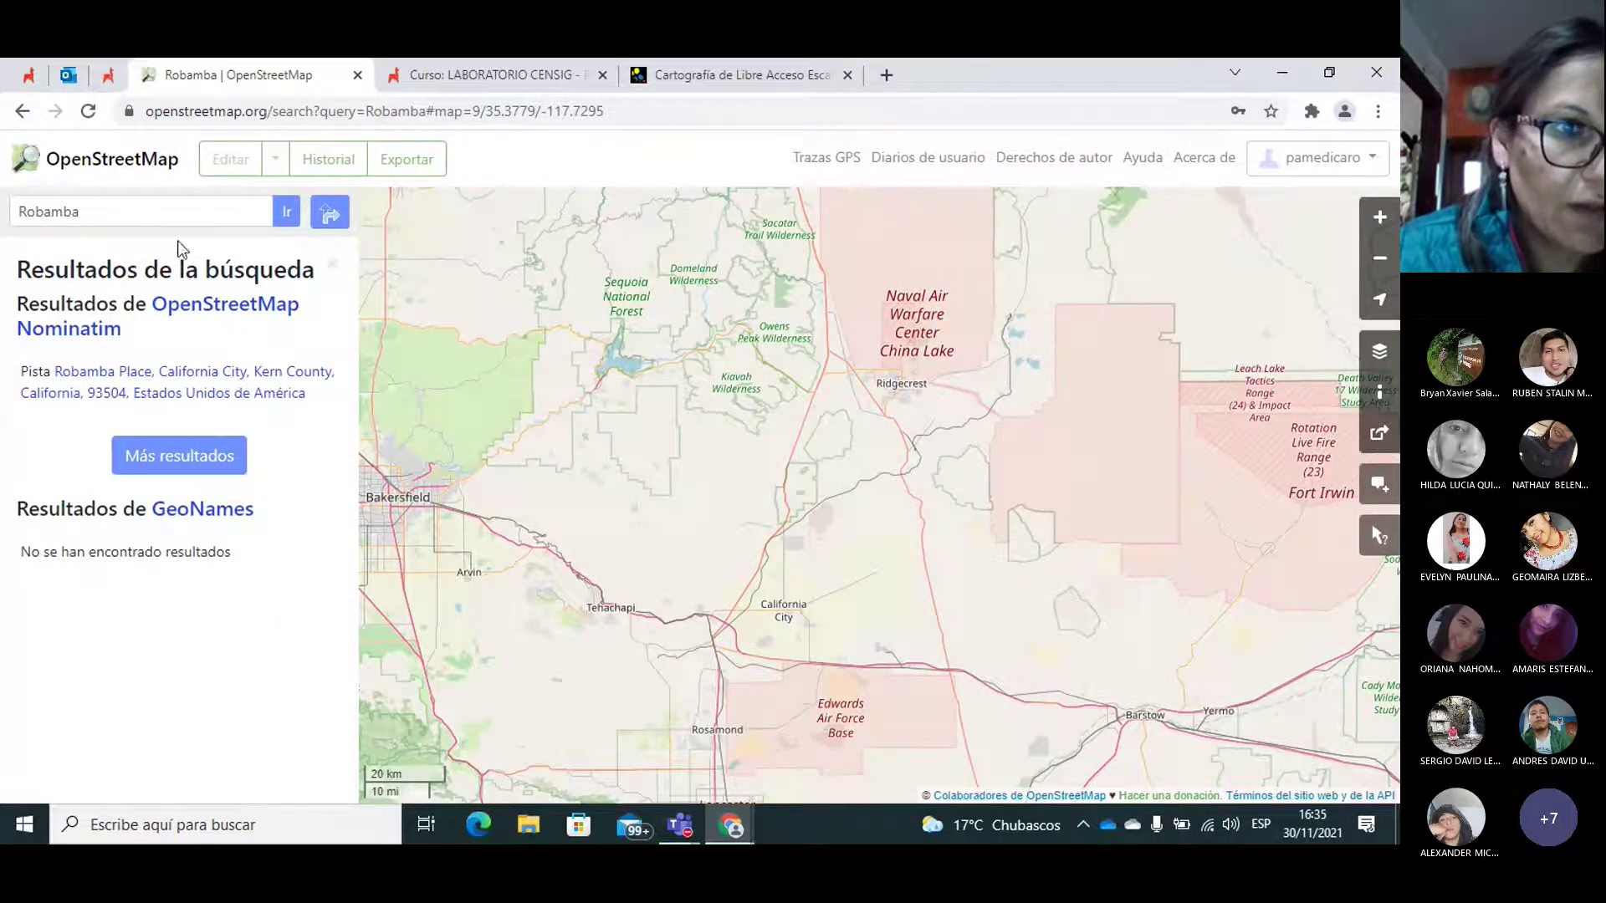
Step: Correct the search to 'Riobamba', rerun it, and zoom in on downtown Riobamba's streets
left_click(30, 211)
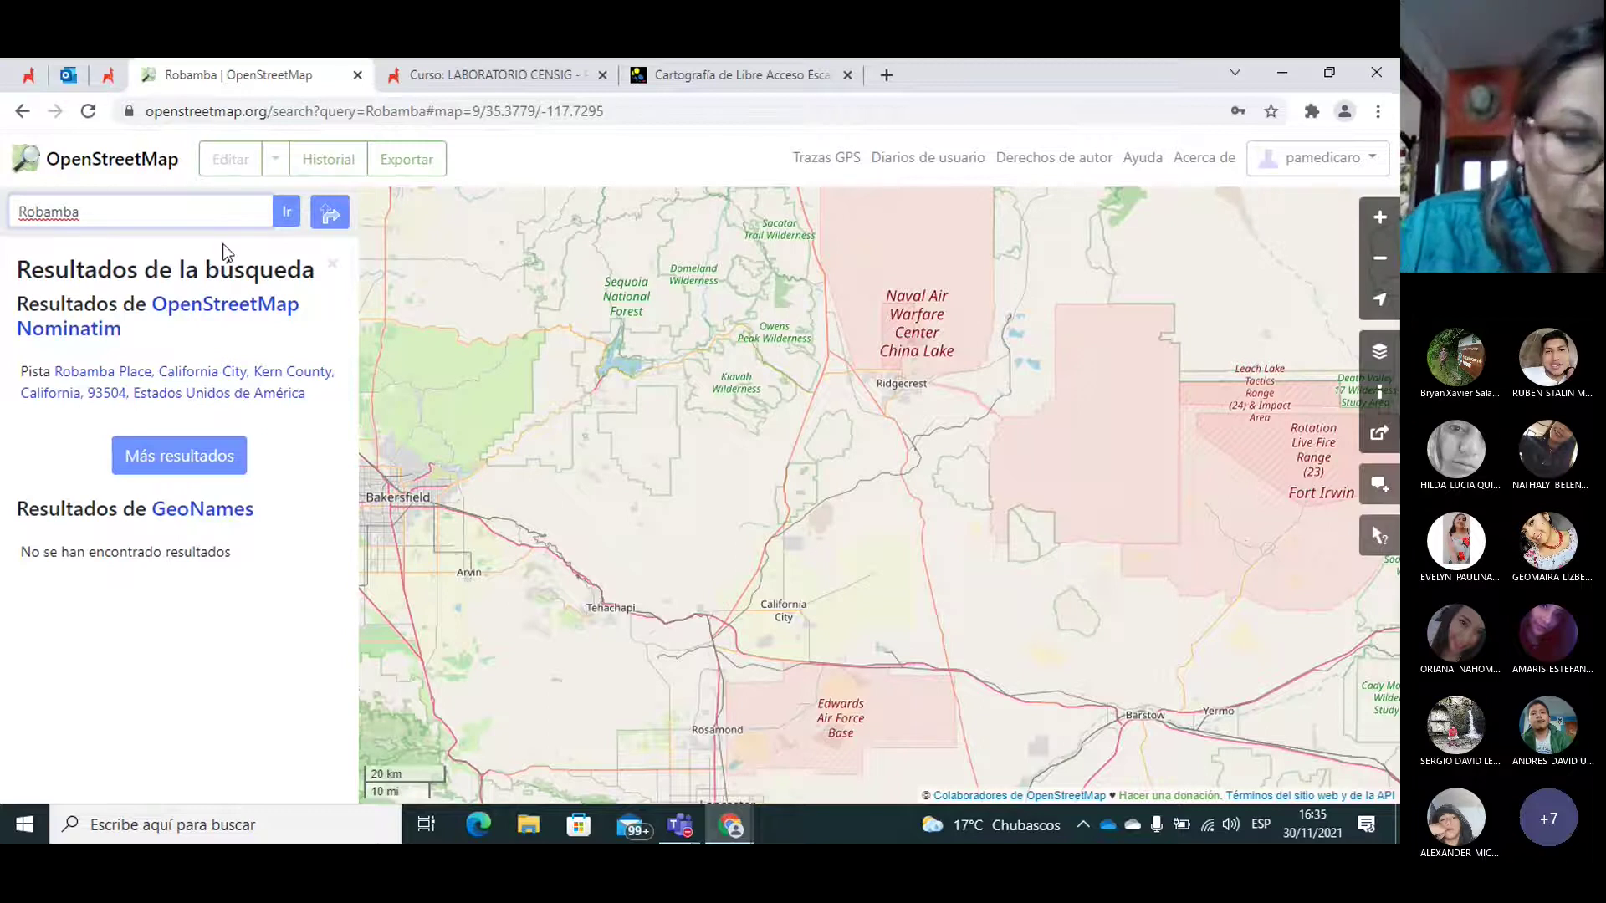
type("i")
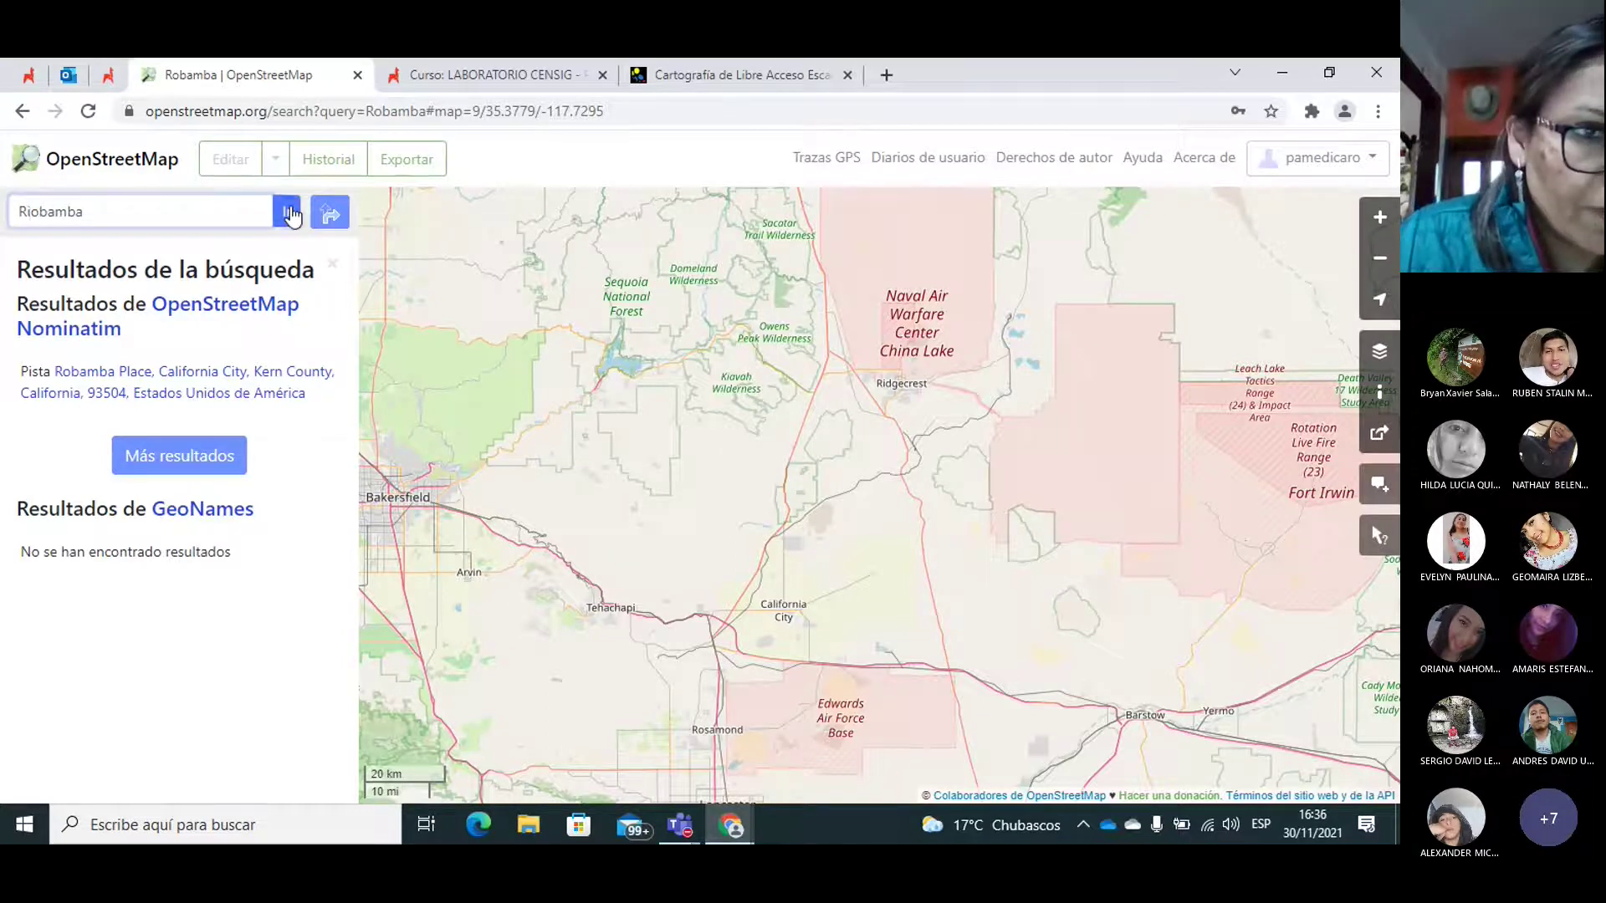
left_click(289, 212)
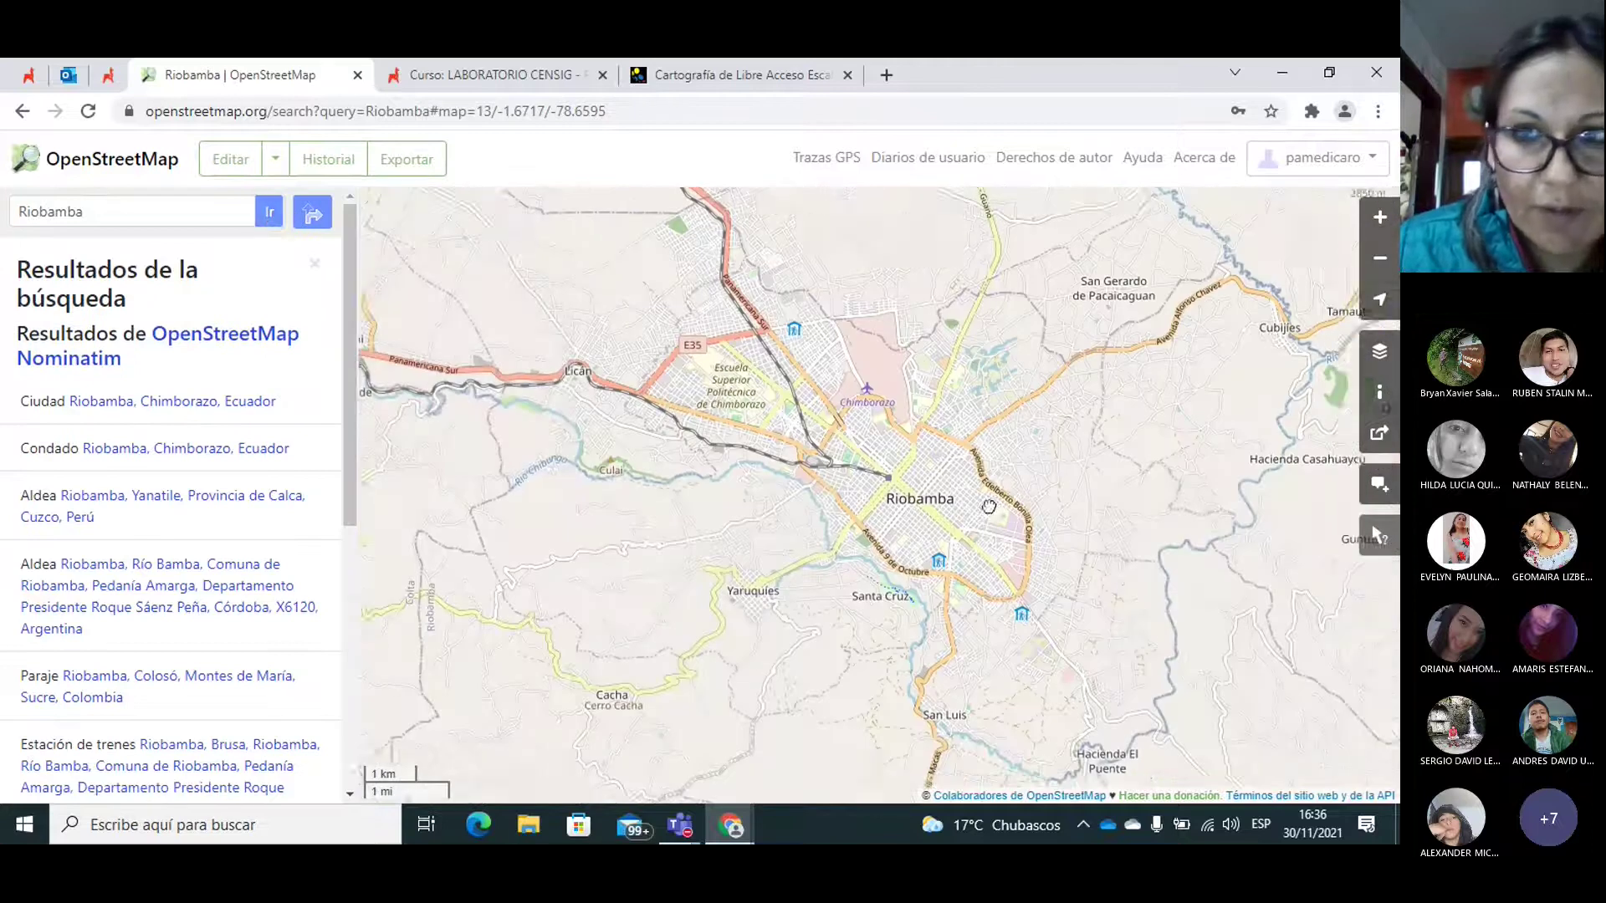
left_click(1380, 217)
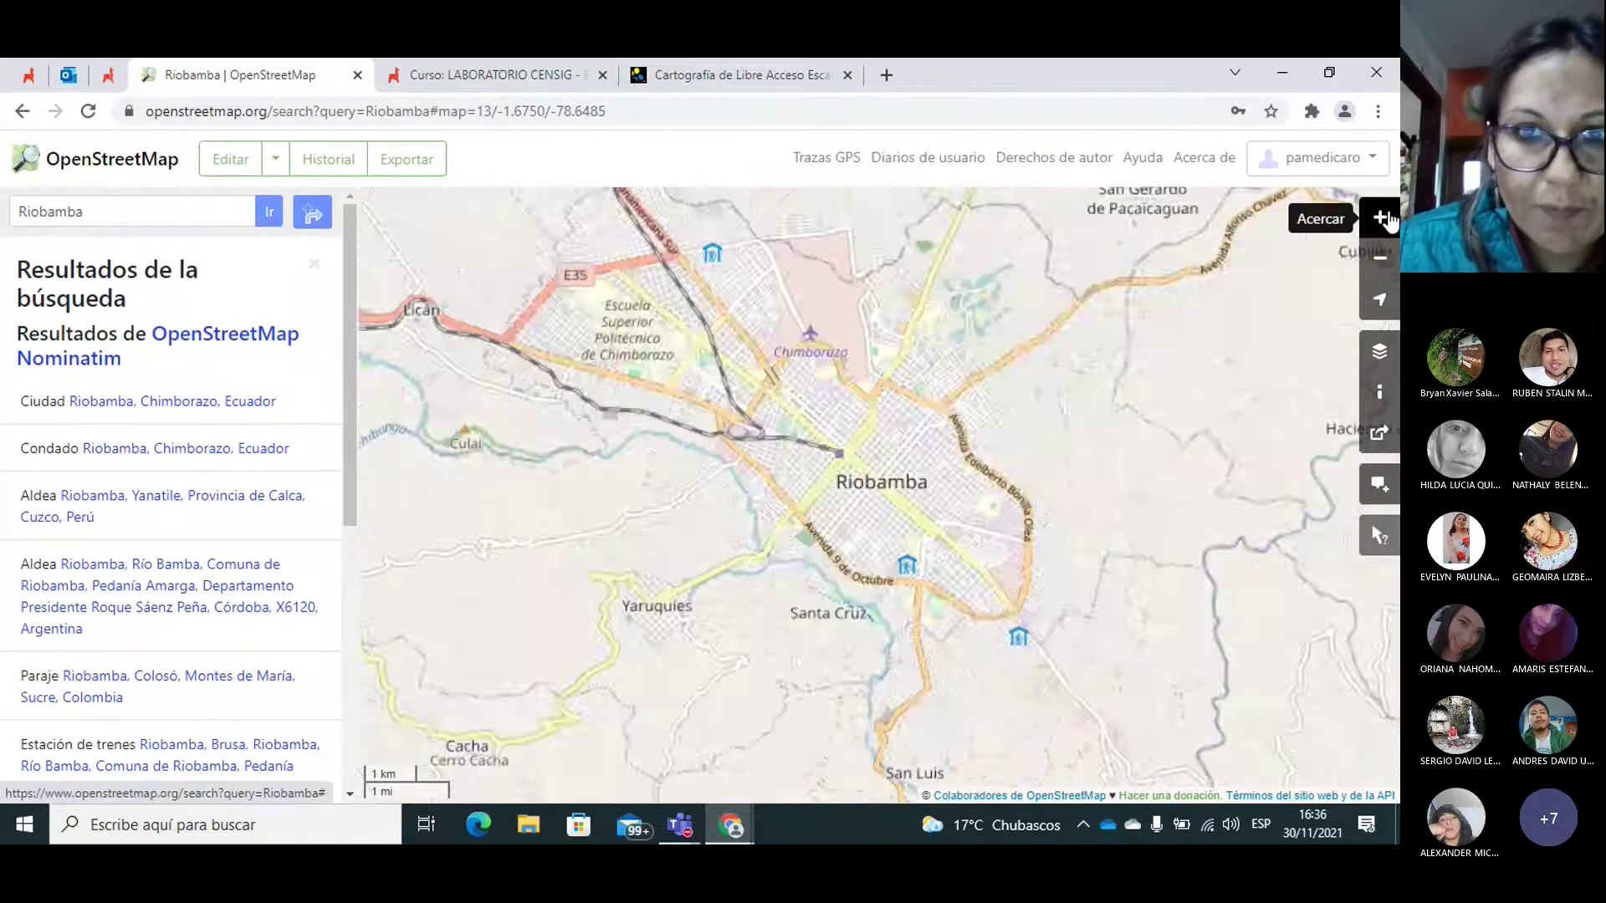
left_click(1380, 217)
left_click(1380, 218)
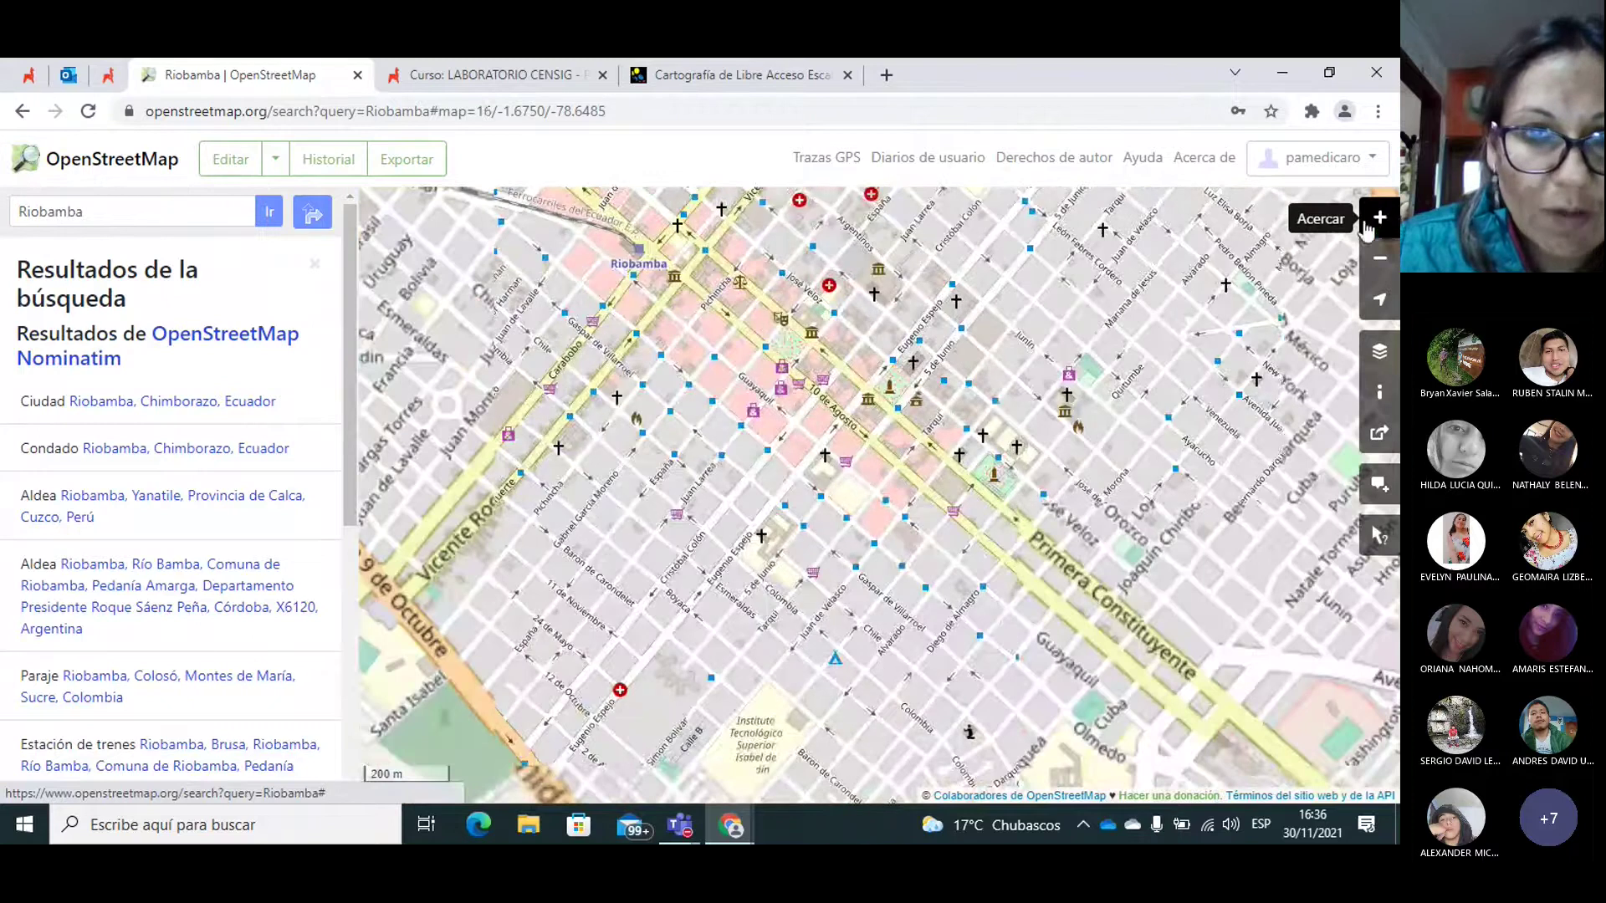
left_click_drag(819, 450, 805, 491)
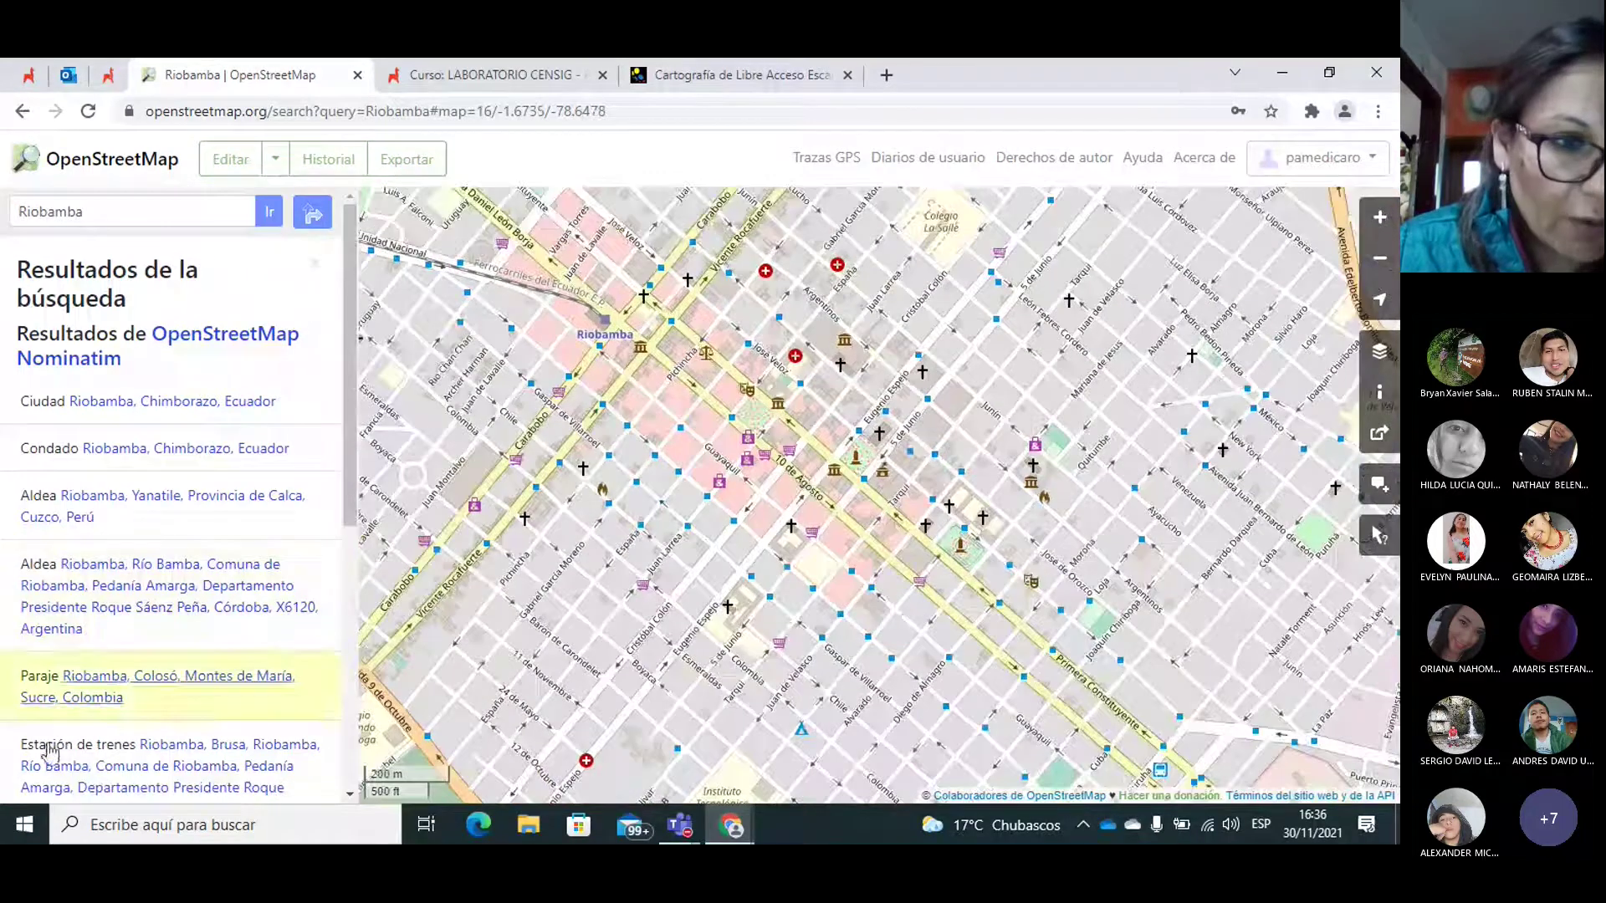
left_click(24, 835)
left_click(22, 832)
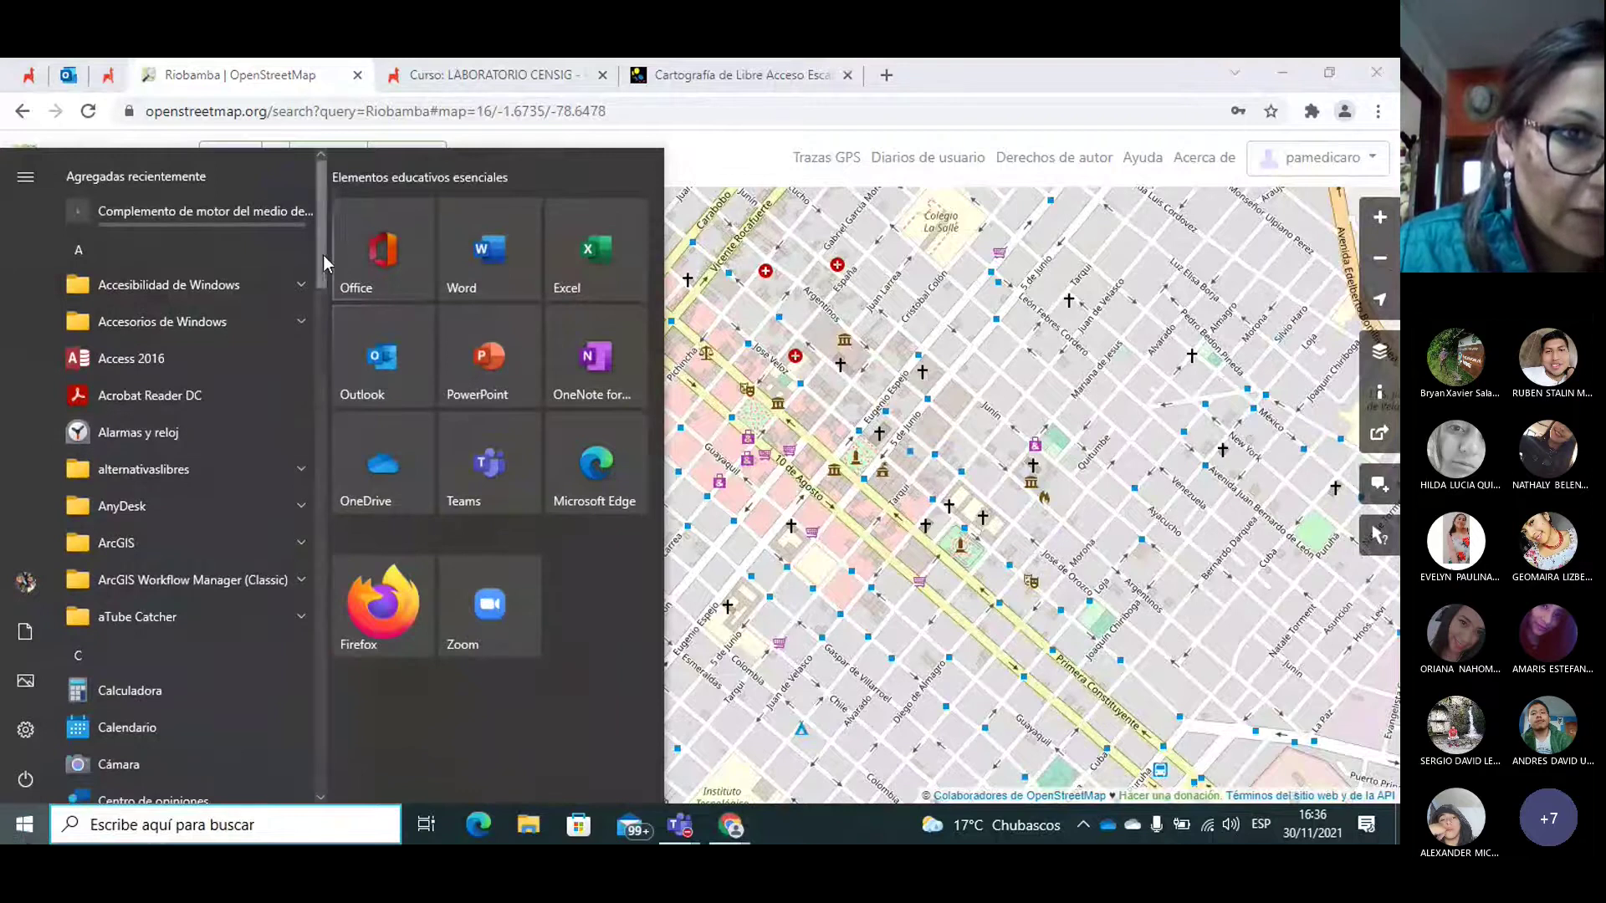
Step: Launch Garmin MapSource from the Start menu's Garmin program group
scroll(317, 310, "down", 3)
scroll(321, 337, "down", 4)
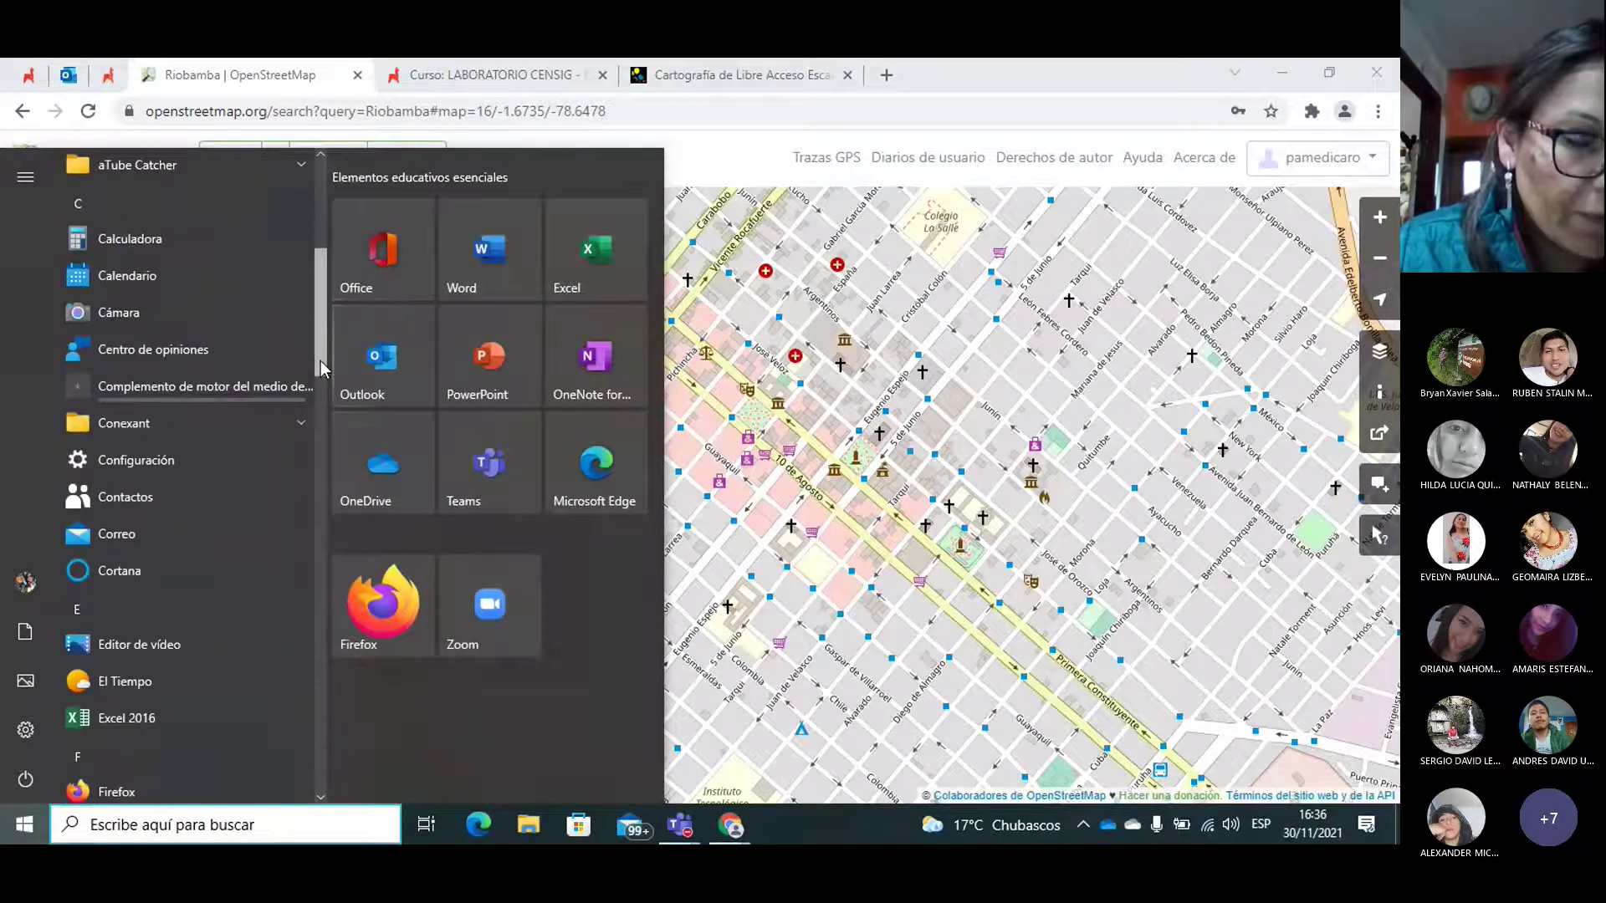
scroll(323, 368, "down", 5)
left_click(194, 589)
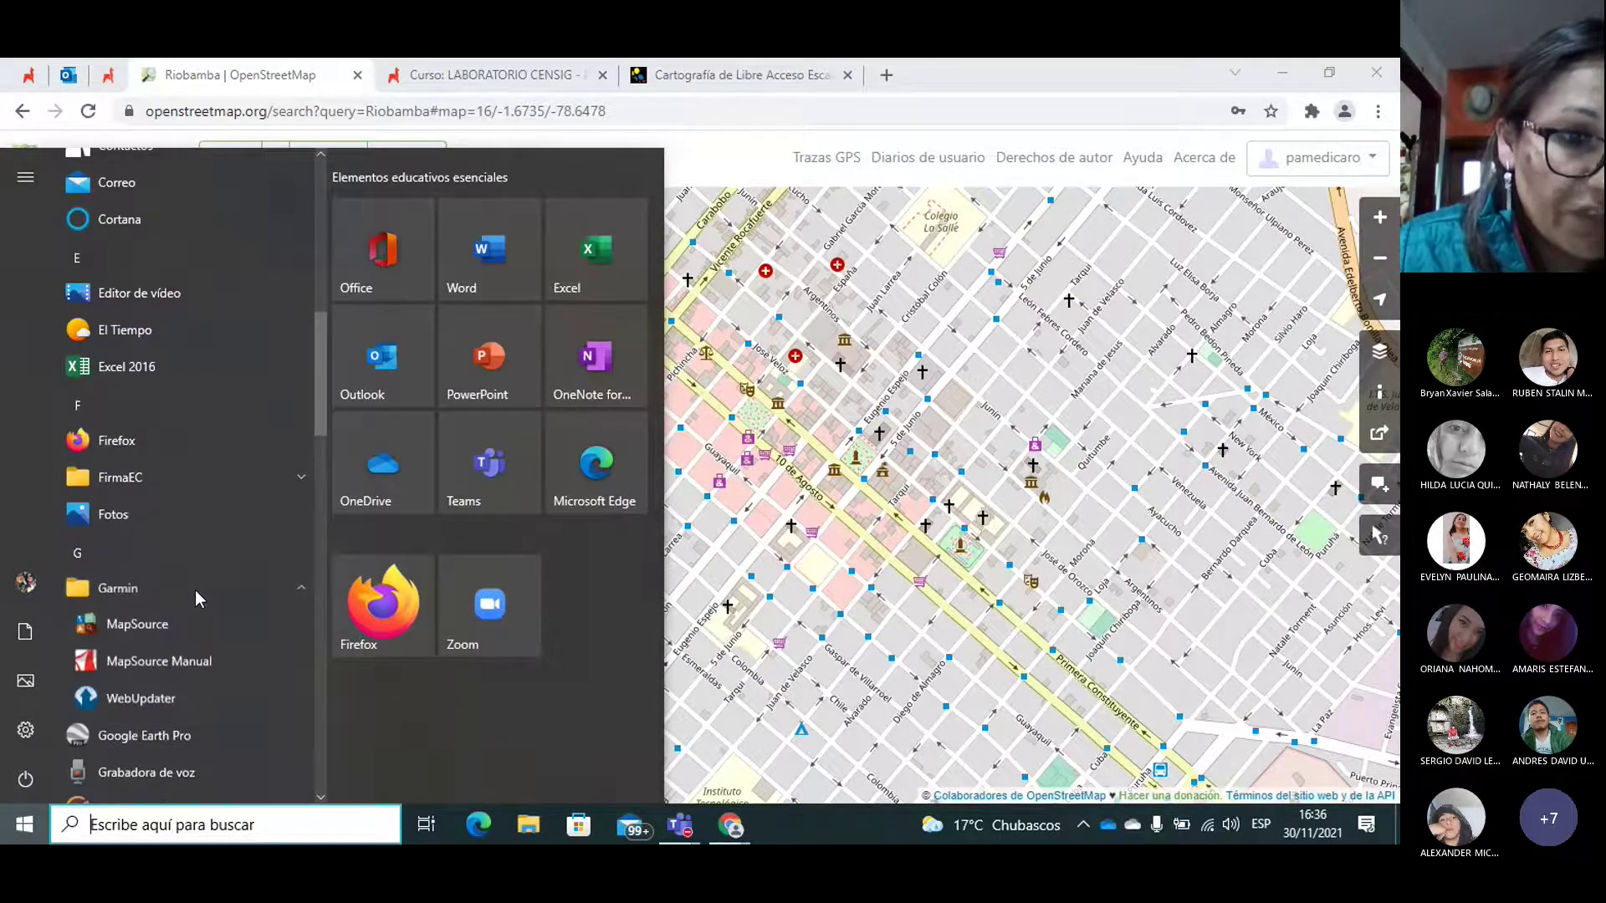
left_click(138, 626)
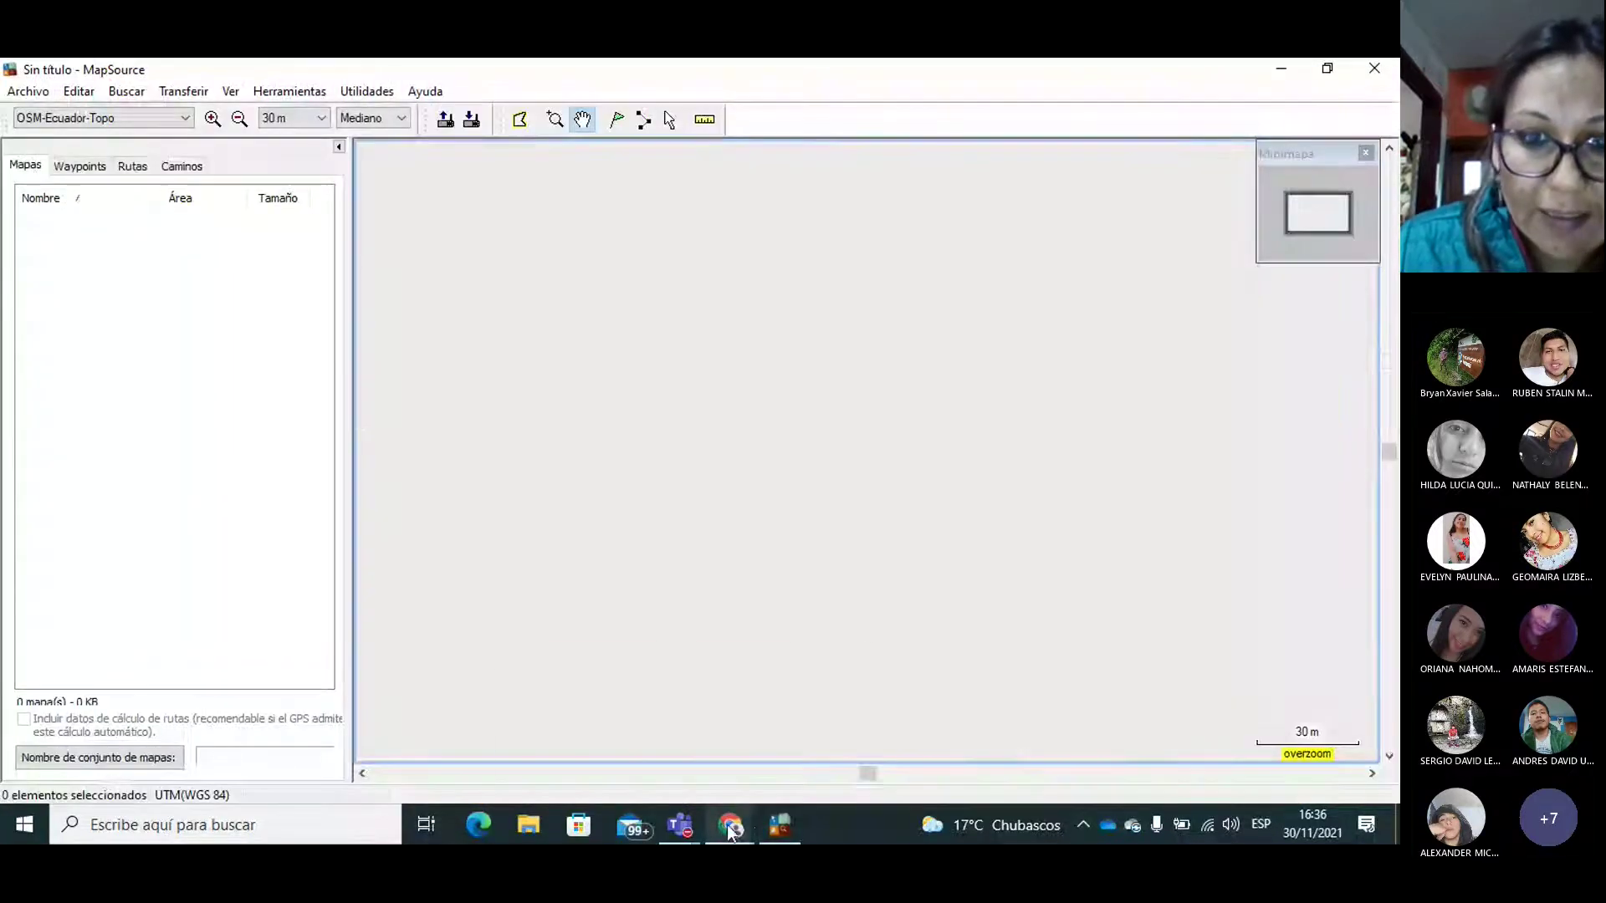
mouse_move(726, 825)
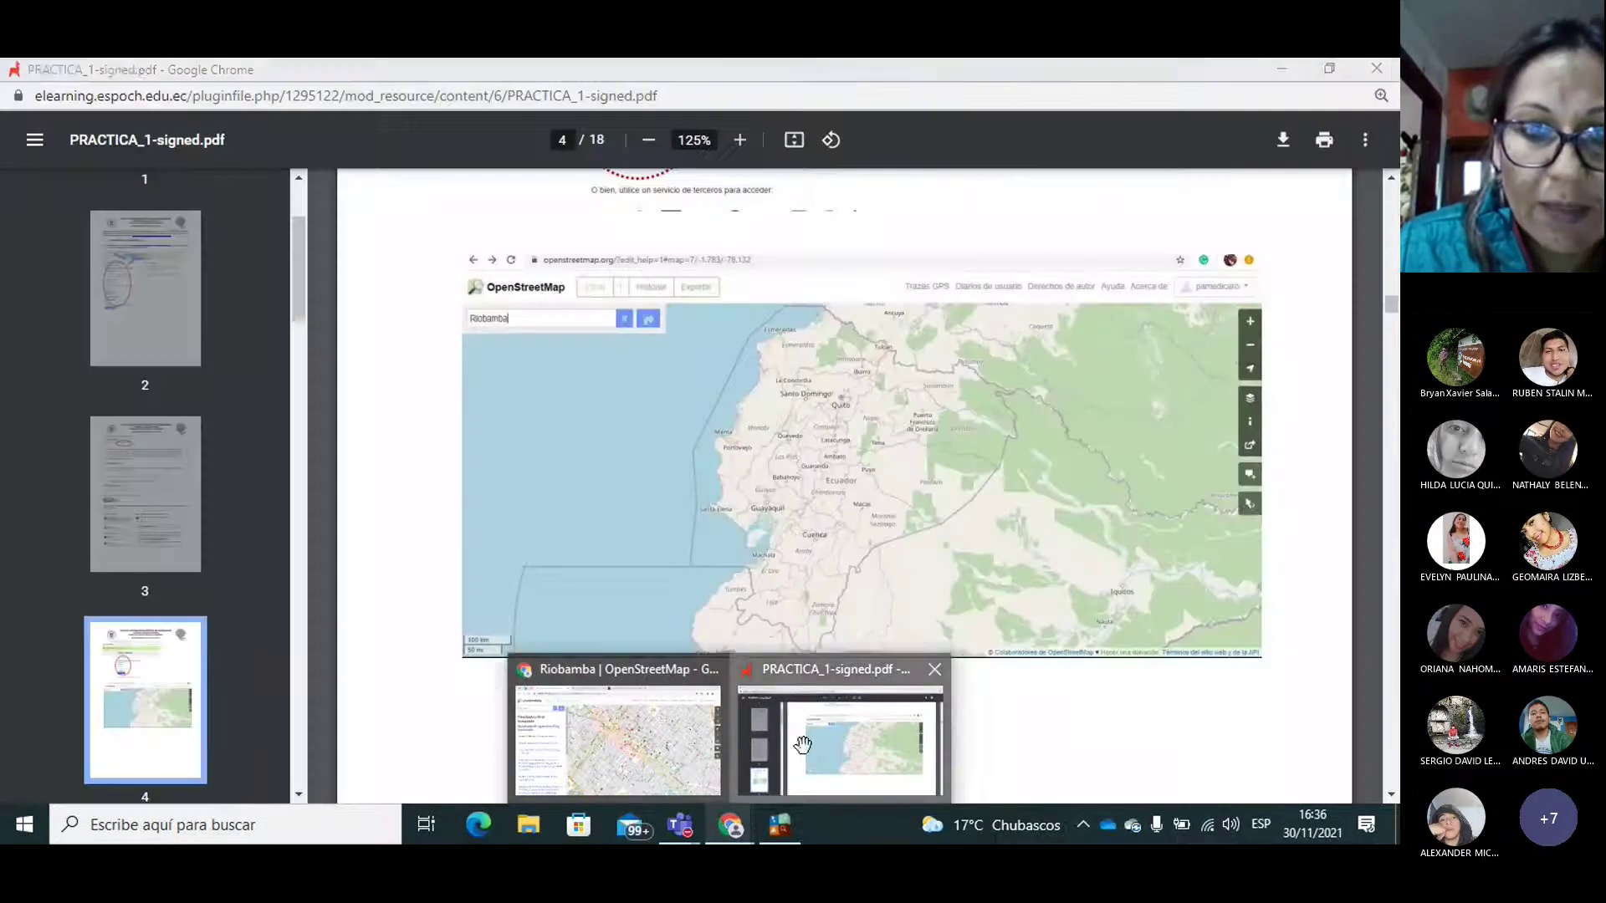
left_click(803, 744)
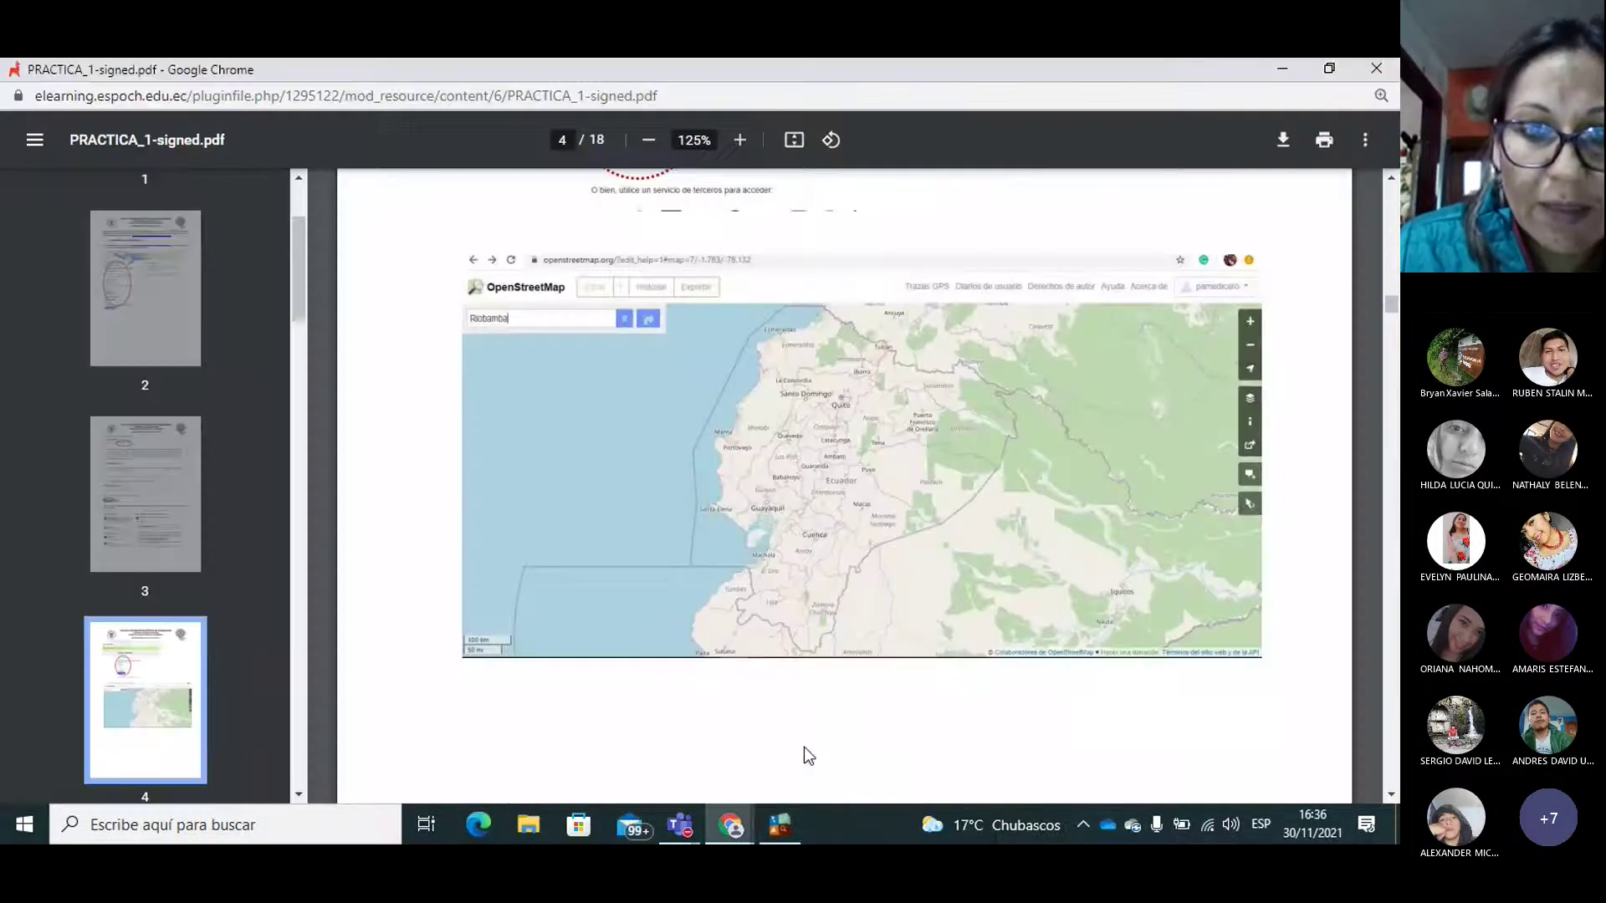
left_click(780, 825)
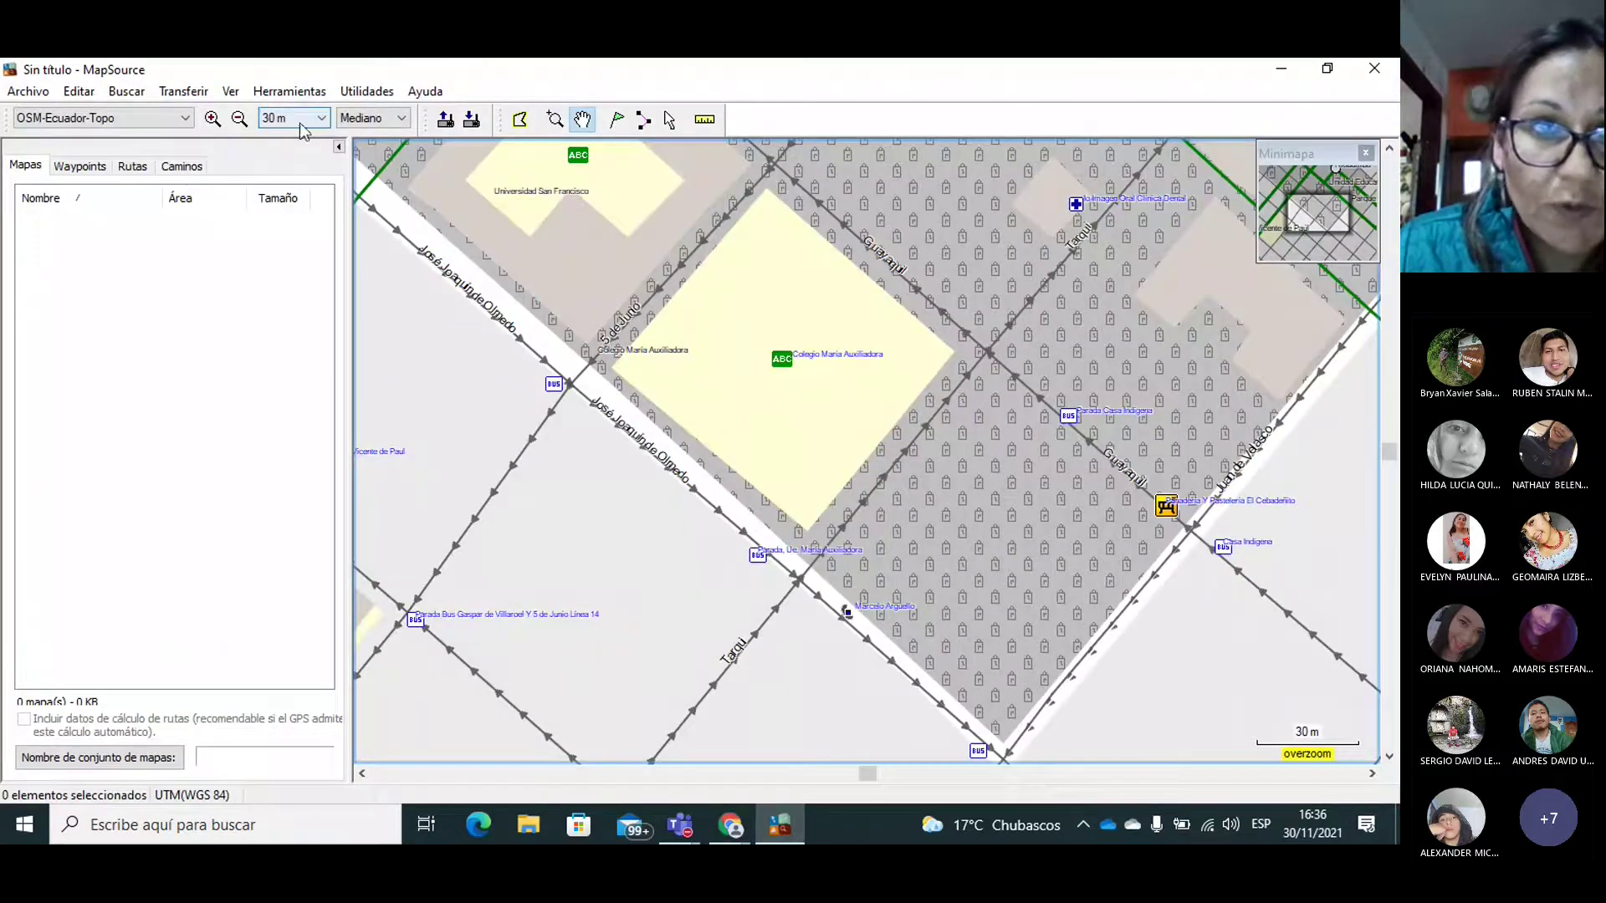
Step: Zoom out to 150 m, then pan and zoom back in on Cooperativa El Sagrario and Parque Sucre
left_click(240, 120)
left_click(240, 119)
left_click(240, 119)
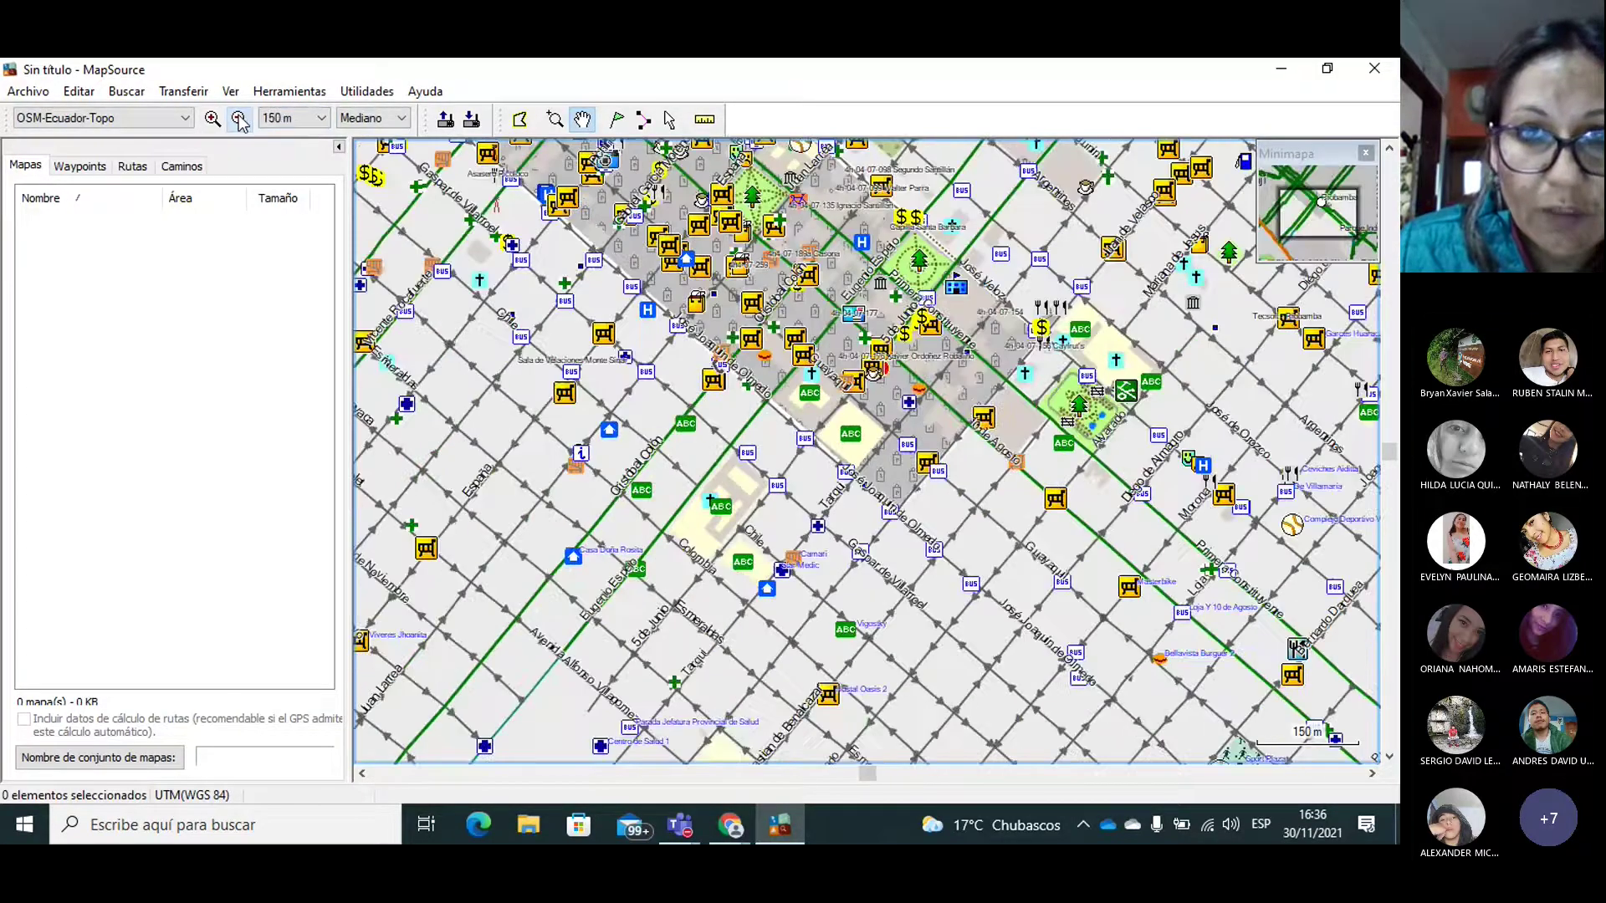
left_click_drag(705, 308, 726, 456)
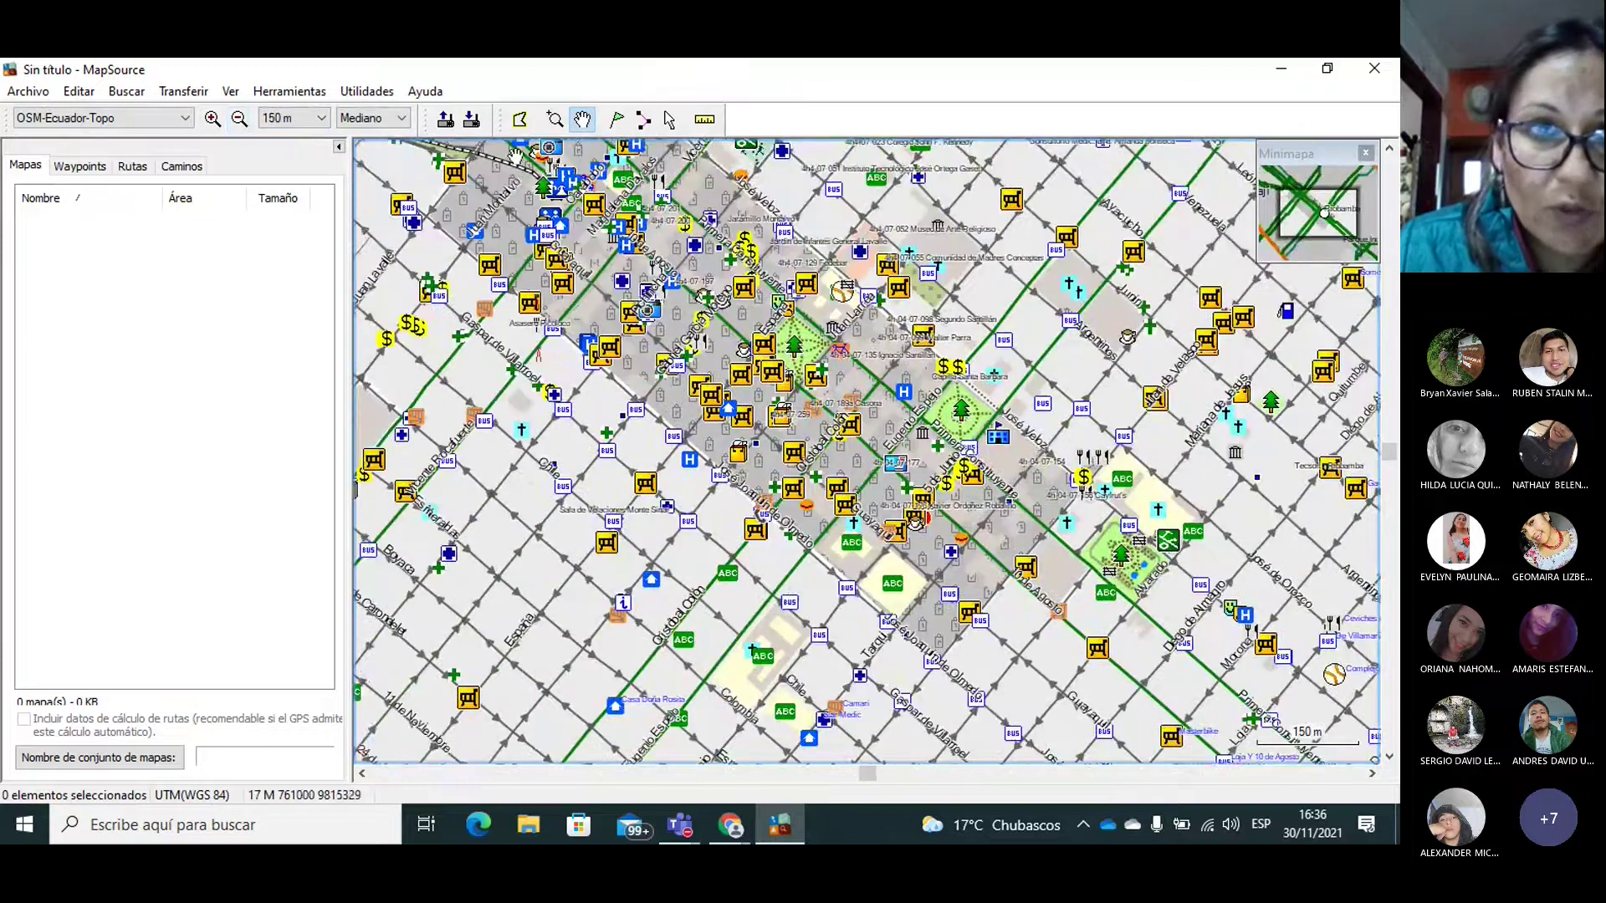
left_click(213, 120)
left_click(212, 119)
left_click_drag(585, 293, 796, 425)
left_click_drag(605, 339, 791, 399)
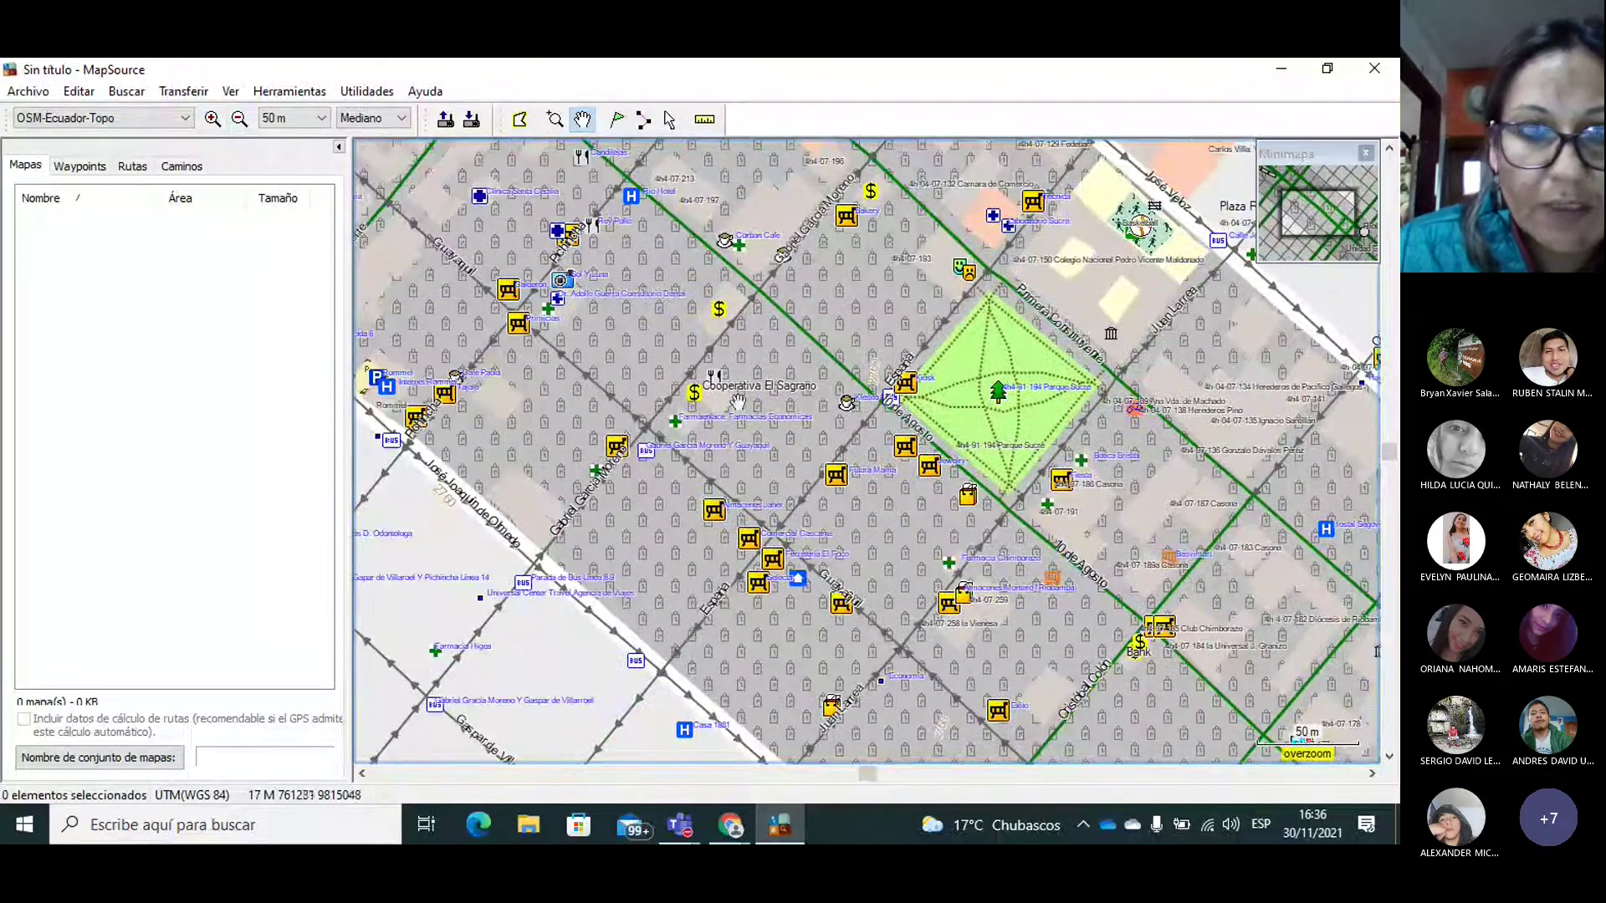
Step: Zoom in to the 20 m scale over the Banco Internacional block
left_click(212, 120)
left_click(212, 120)
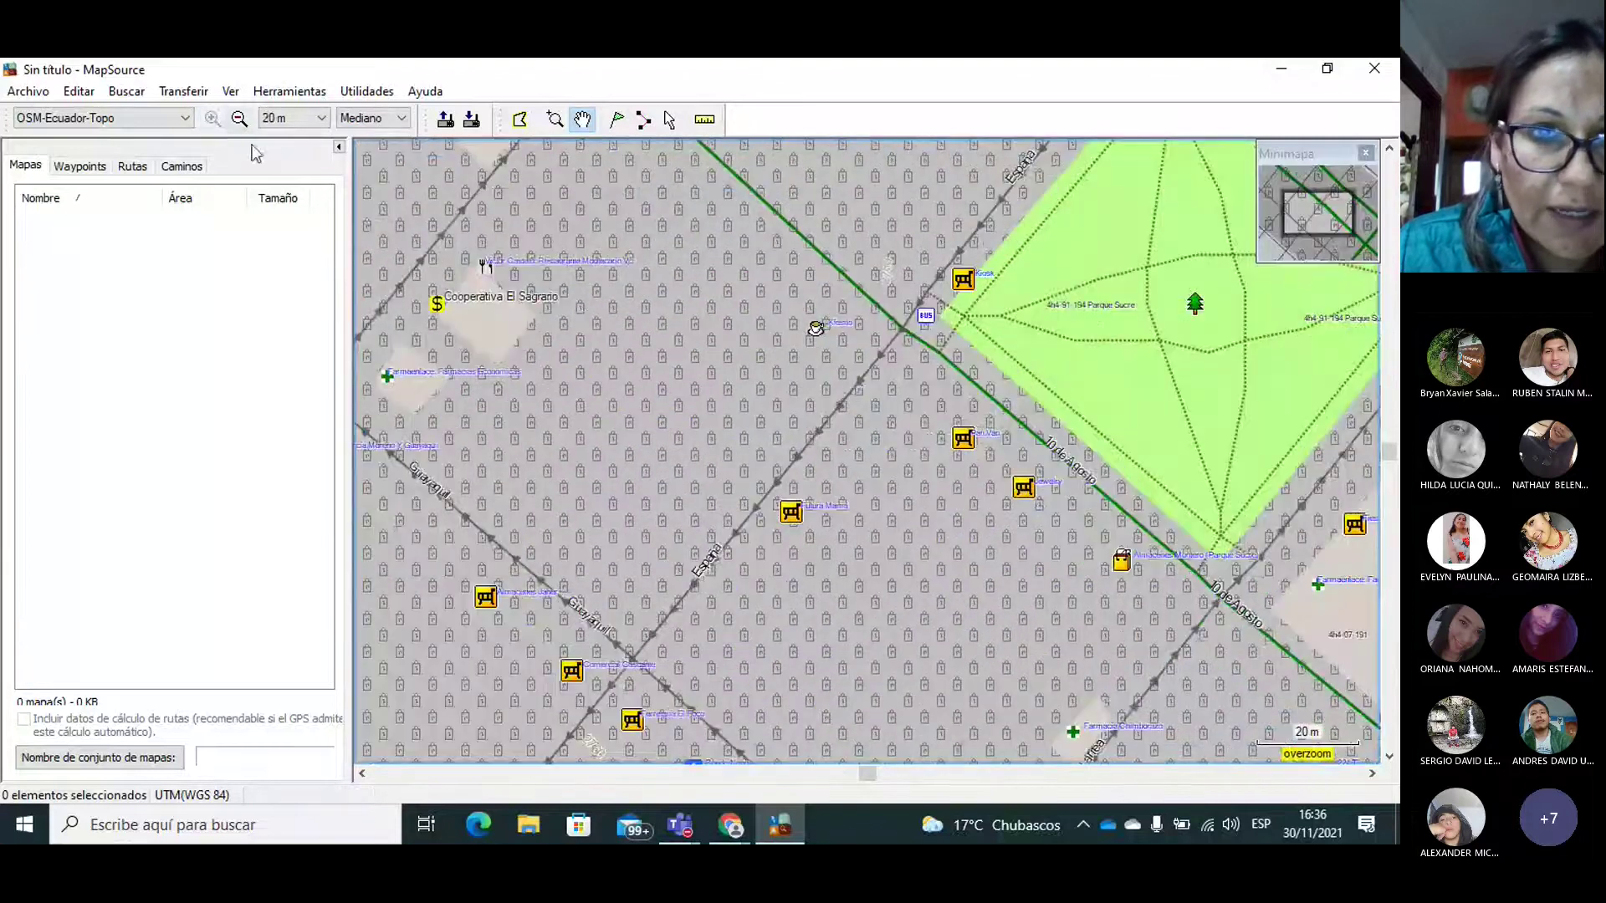
left_click_drag(585, 304, 825, 421)
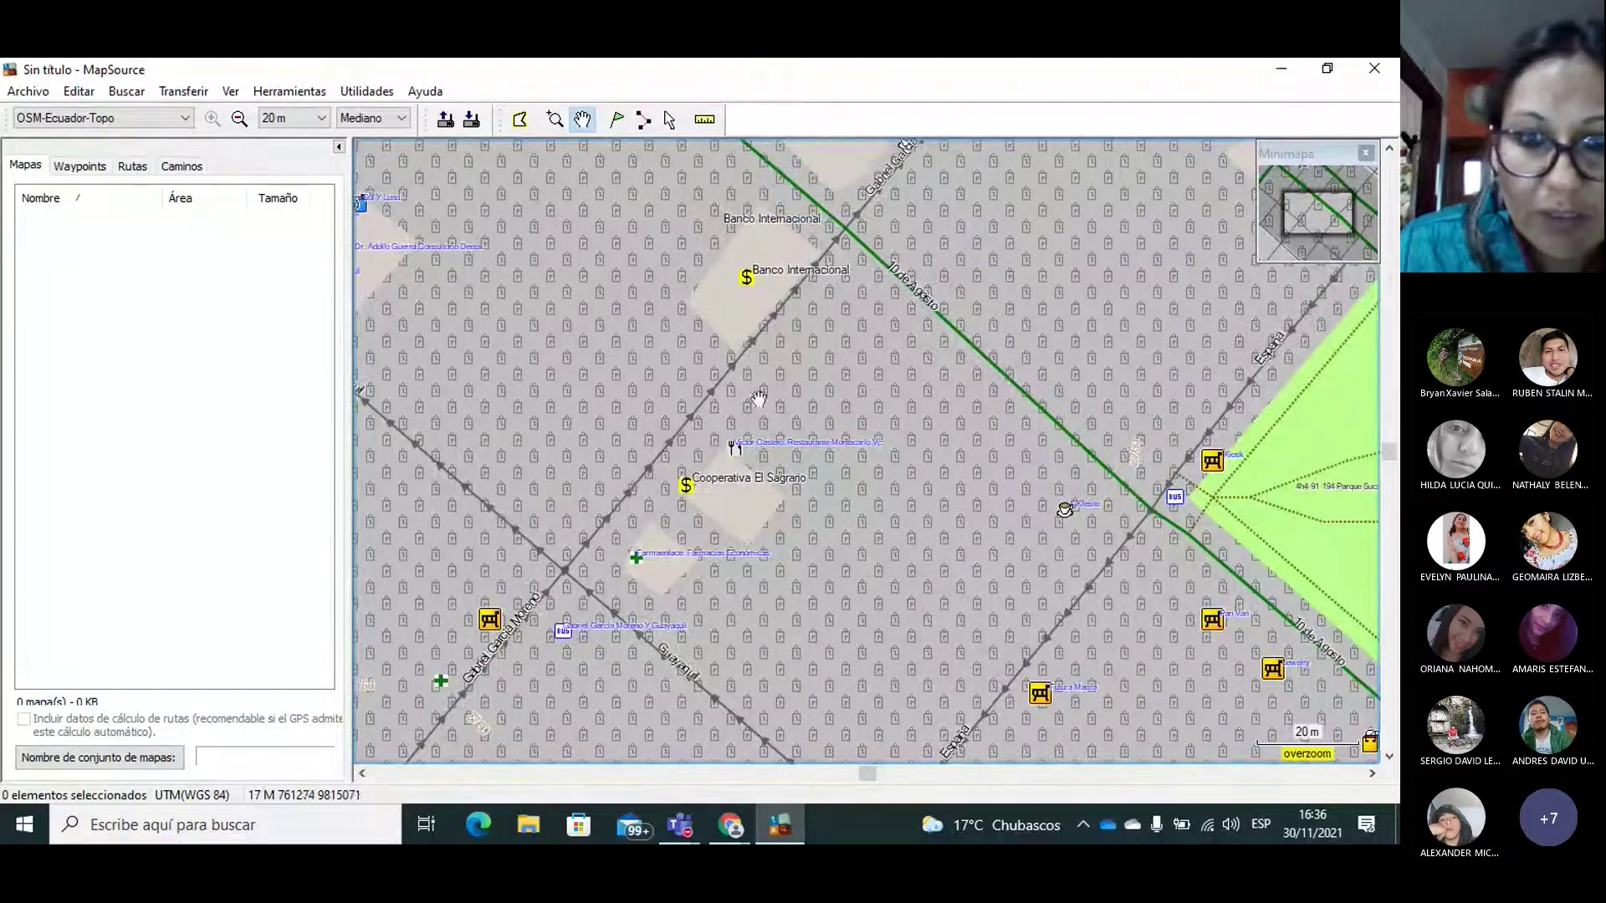
left_click(733, 826)
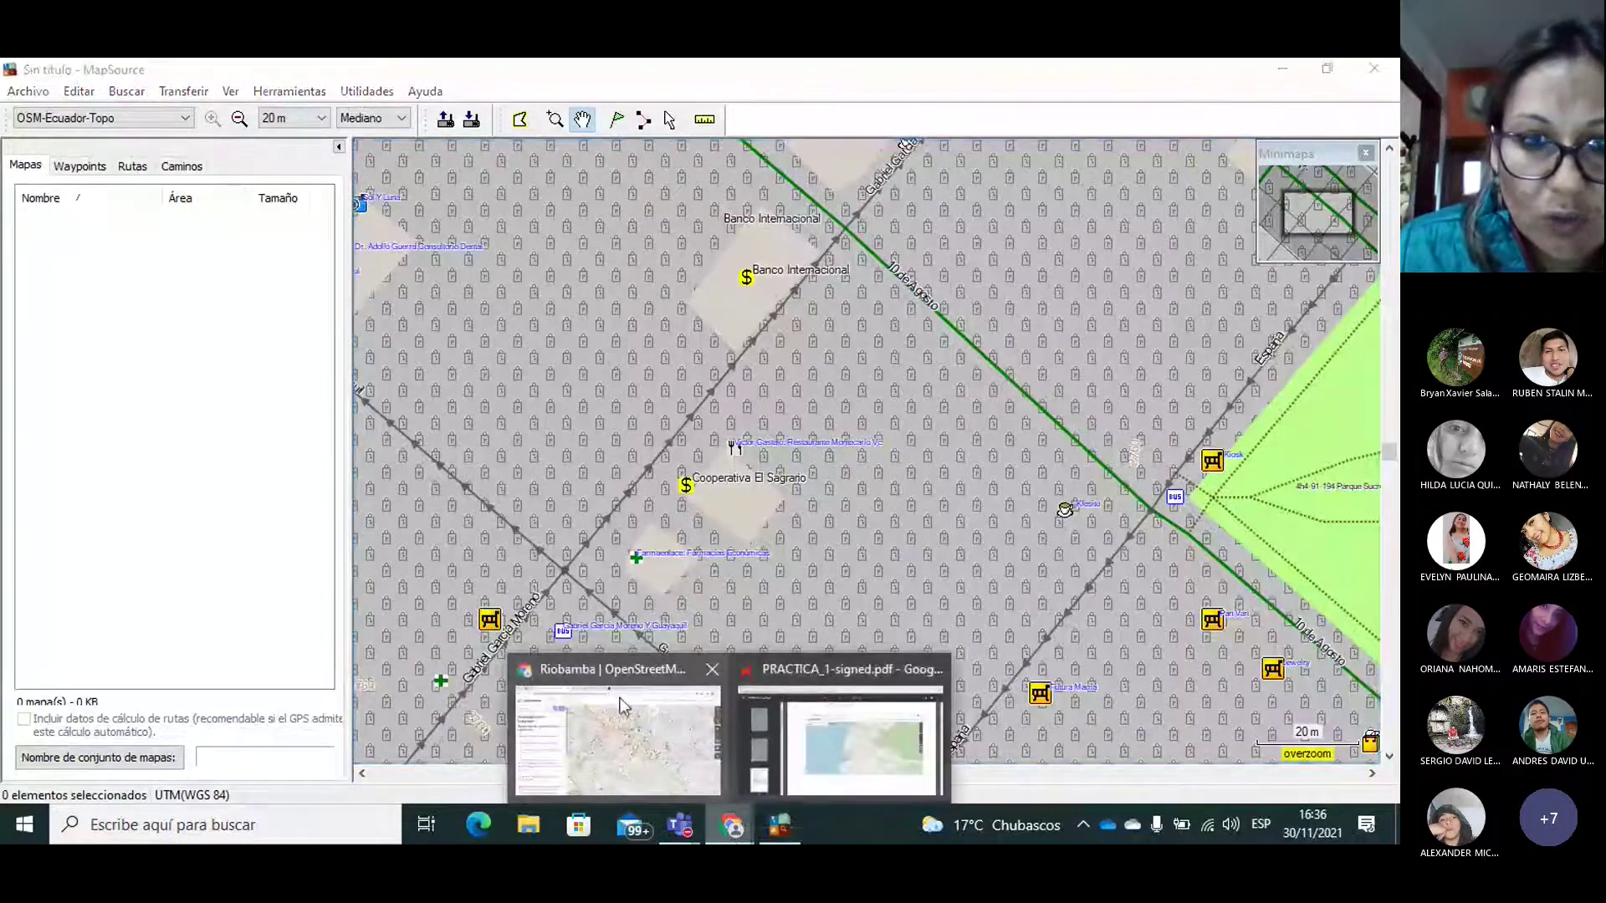
Step: Return to the Riobamba OpenStreetMap page and zoom in one level on downtown
left_click(609, 670)
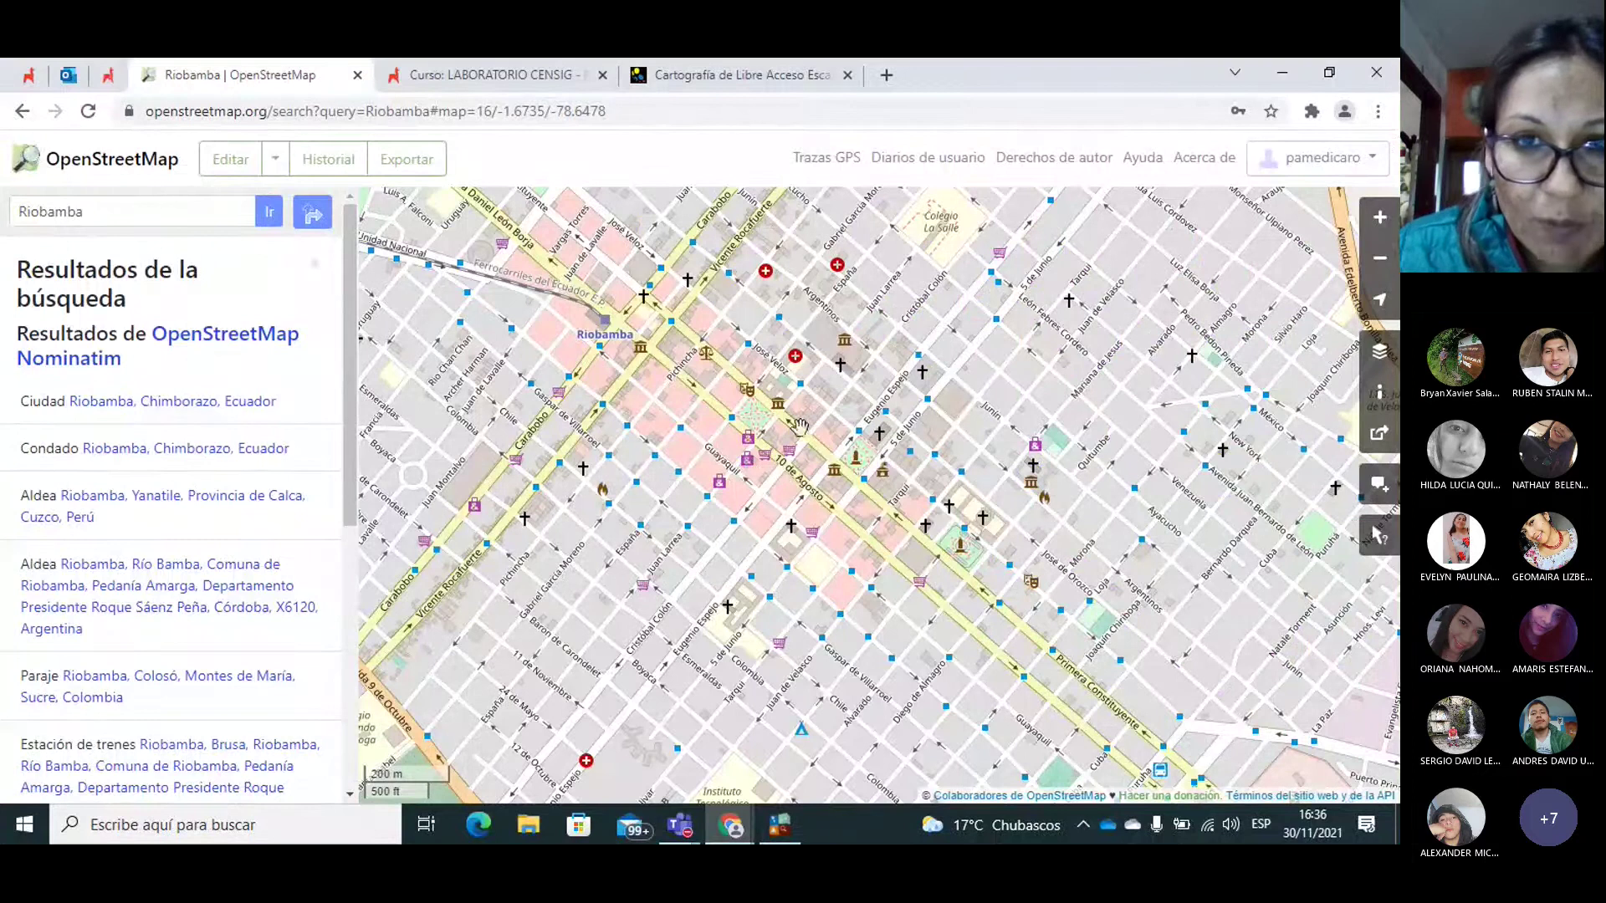
left_click_drag(913, 475, 888, 495)
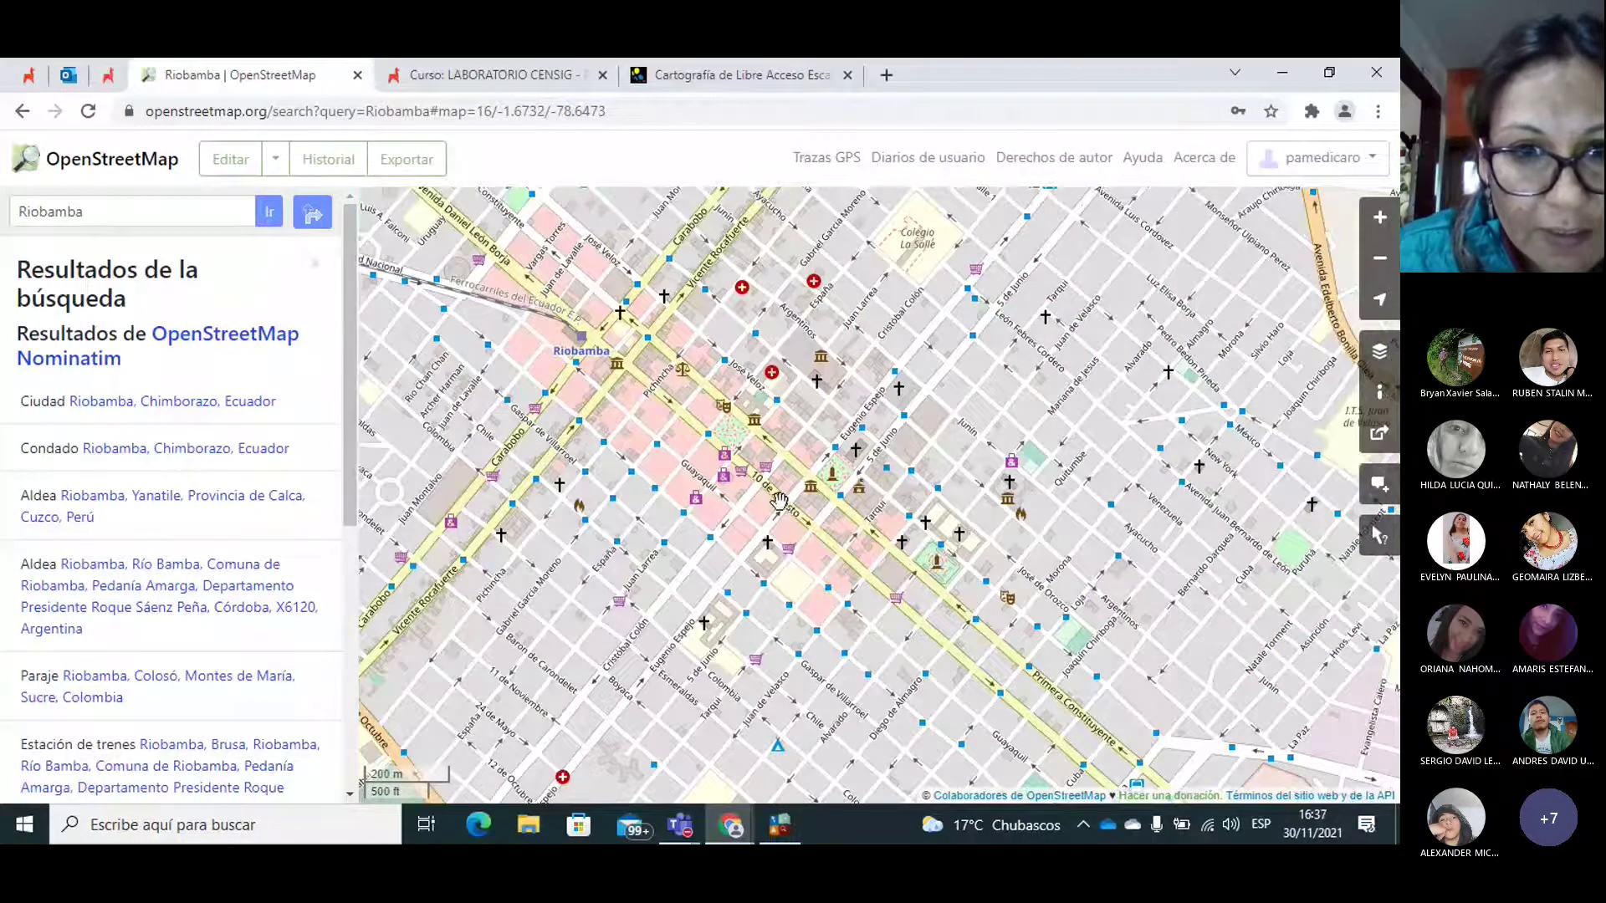
left_click_drag(779, 502, 798, 504)
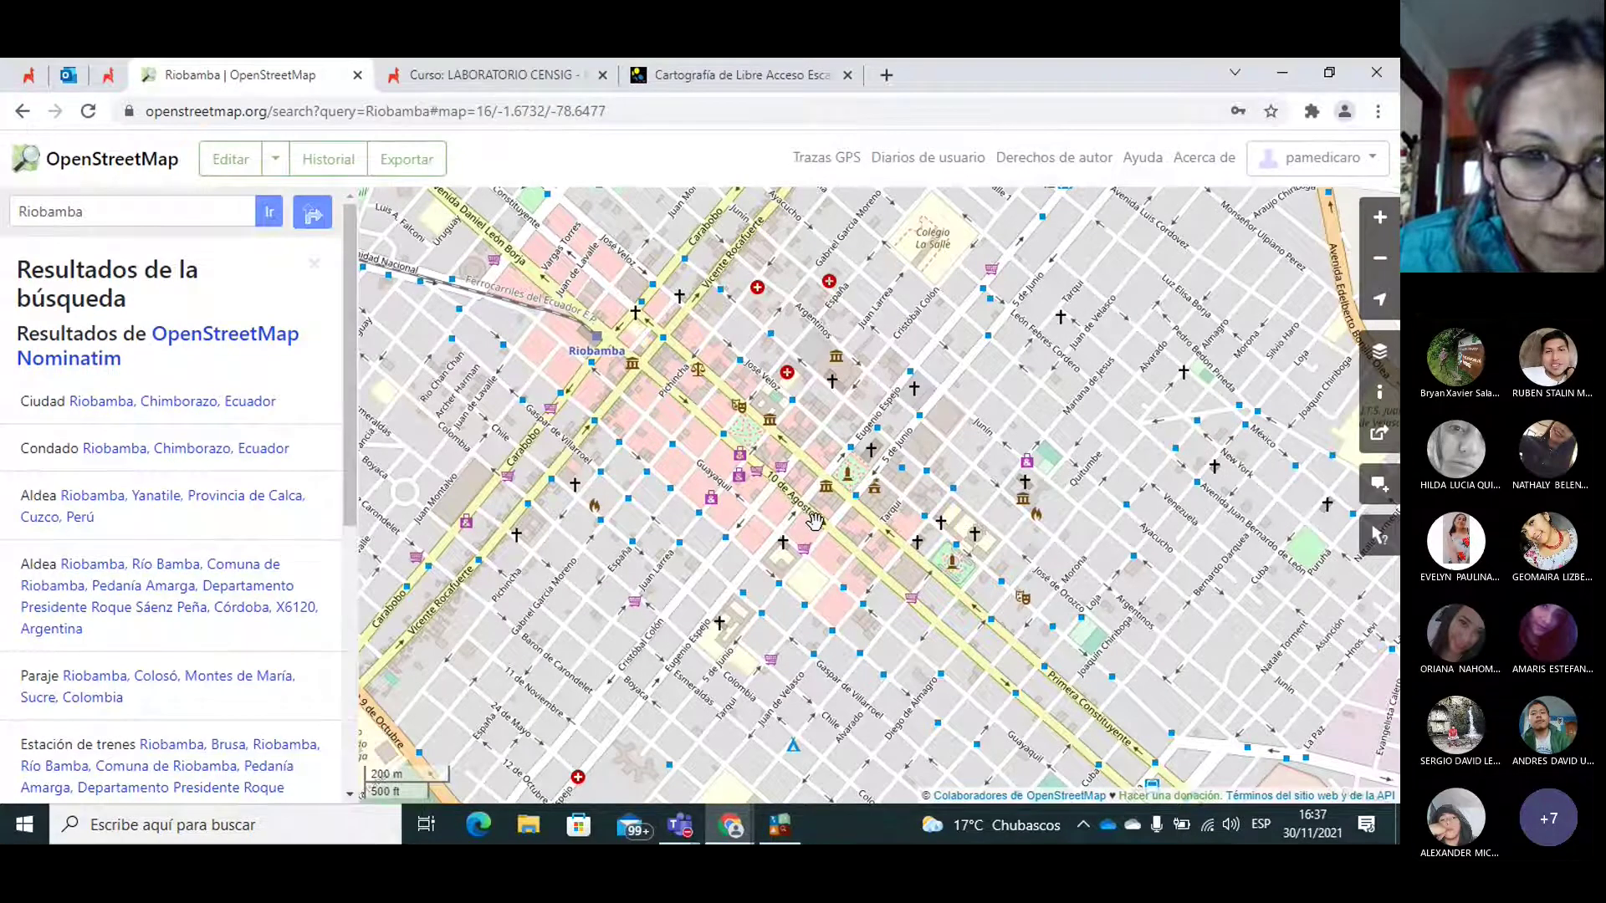
left_click_drag(815, 520, 819, 524)
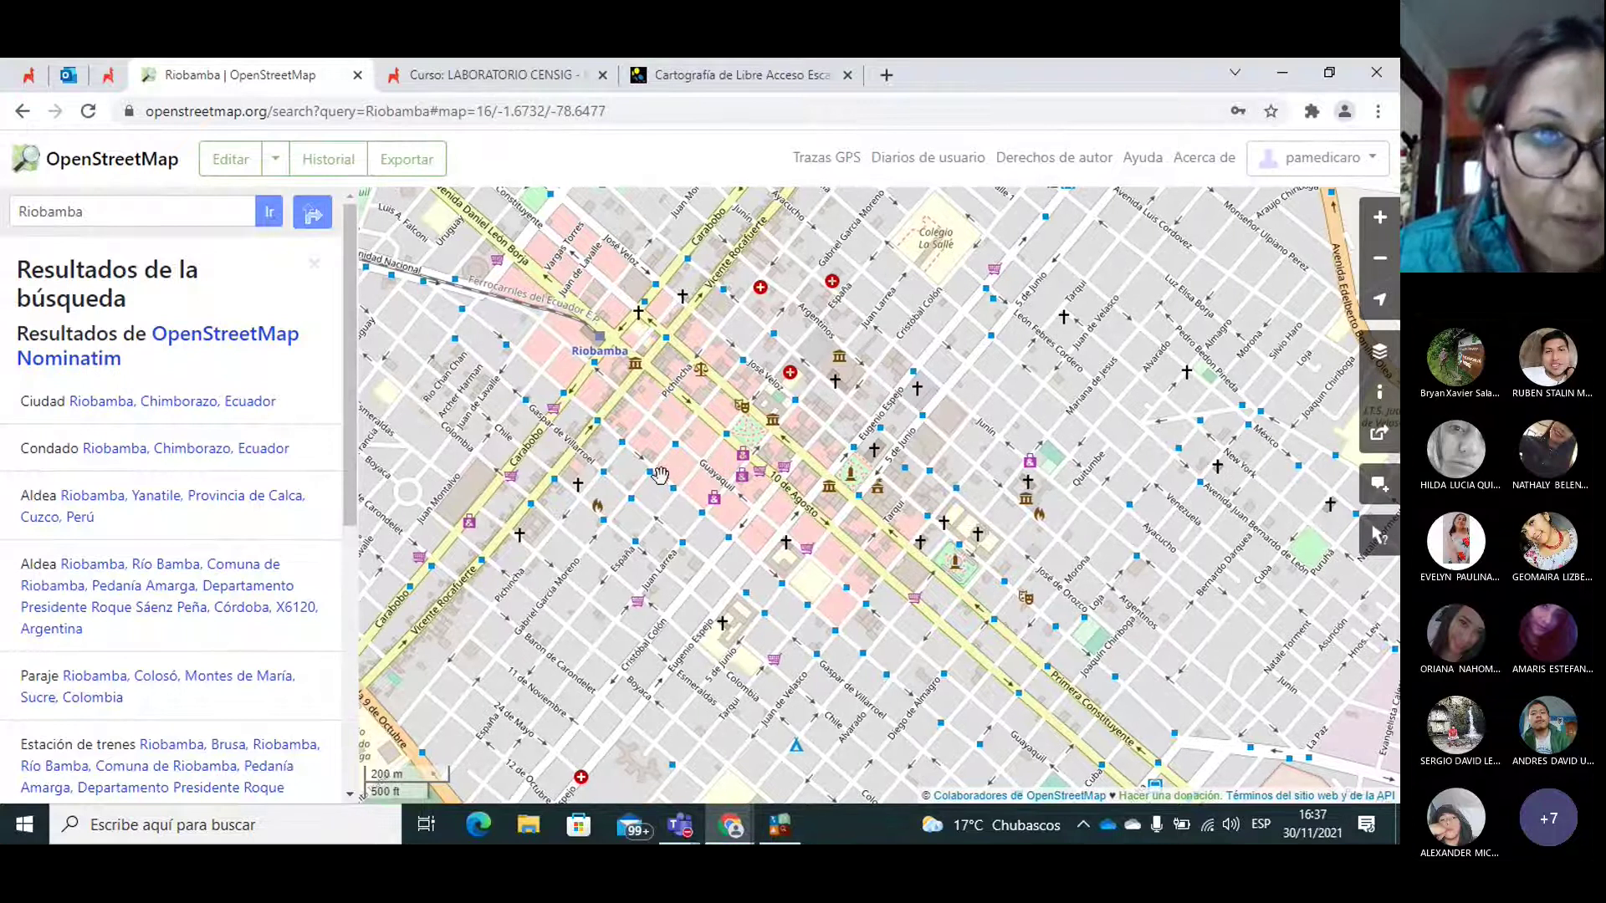
left_click(1380, 218)
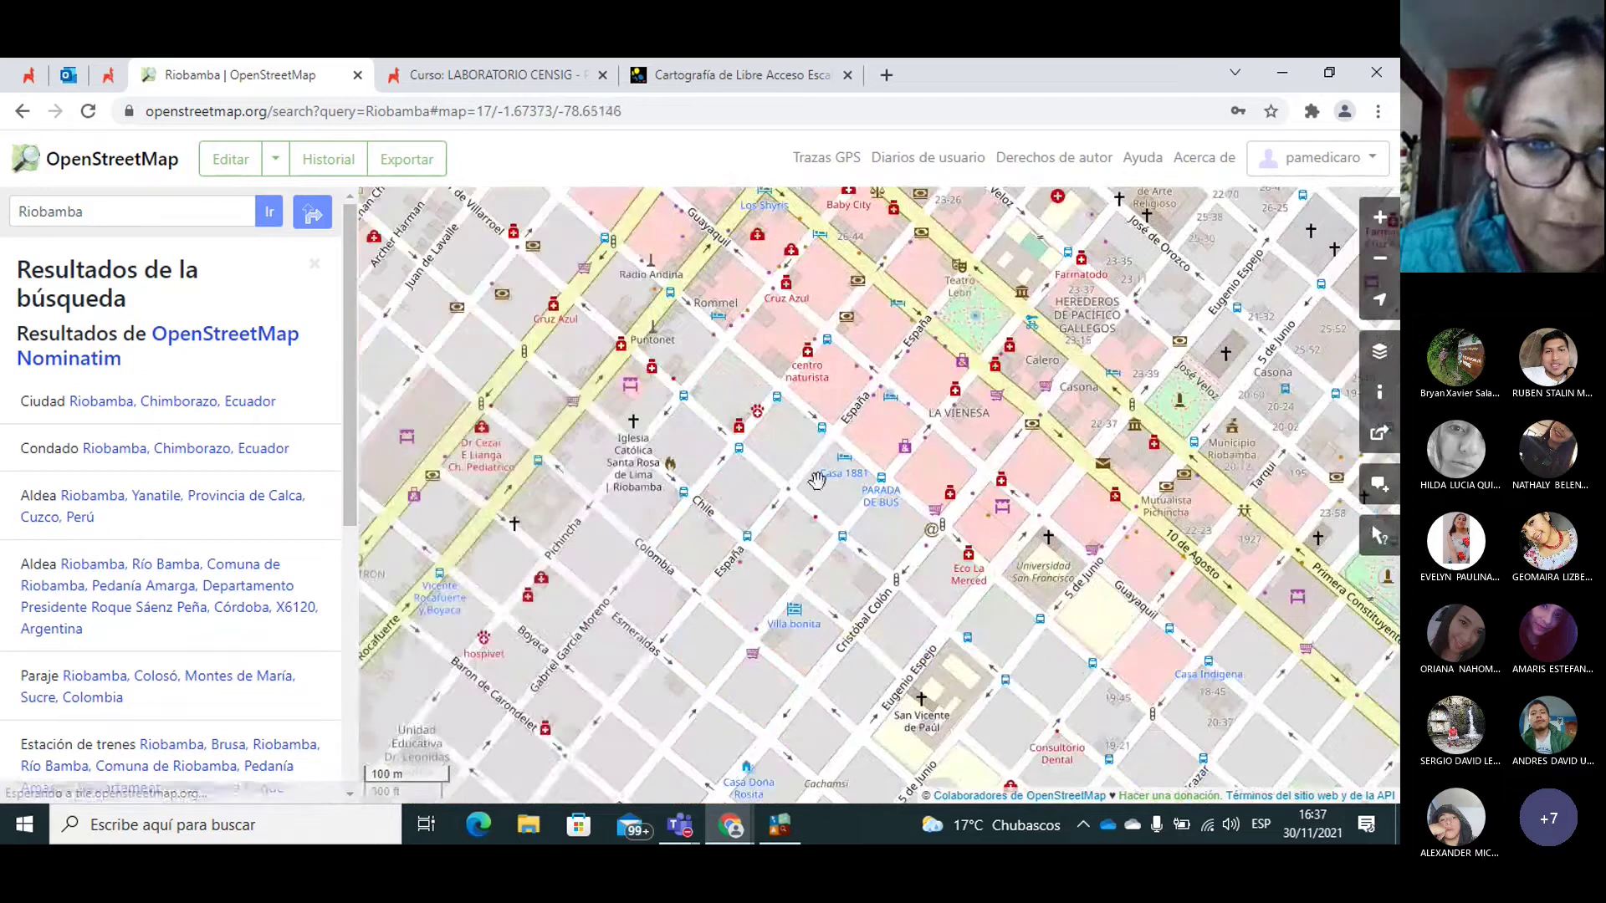
Step: Pan toward the northeast blocks and zoom the map in another level
left_click_drag(885, 481, 901, 481)
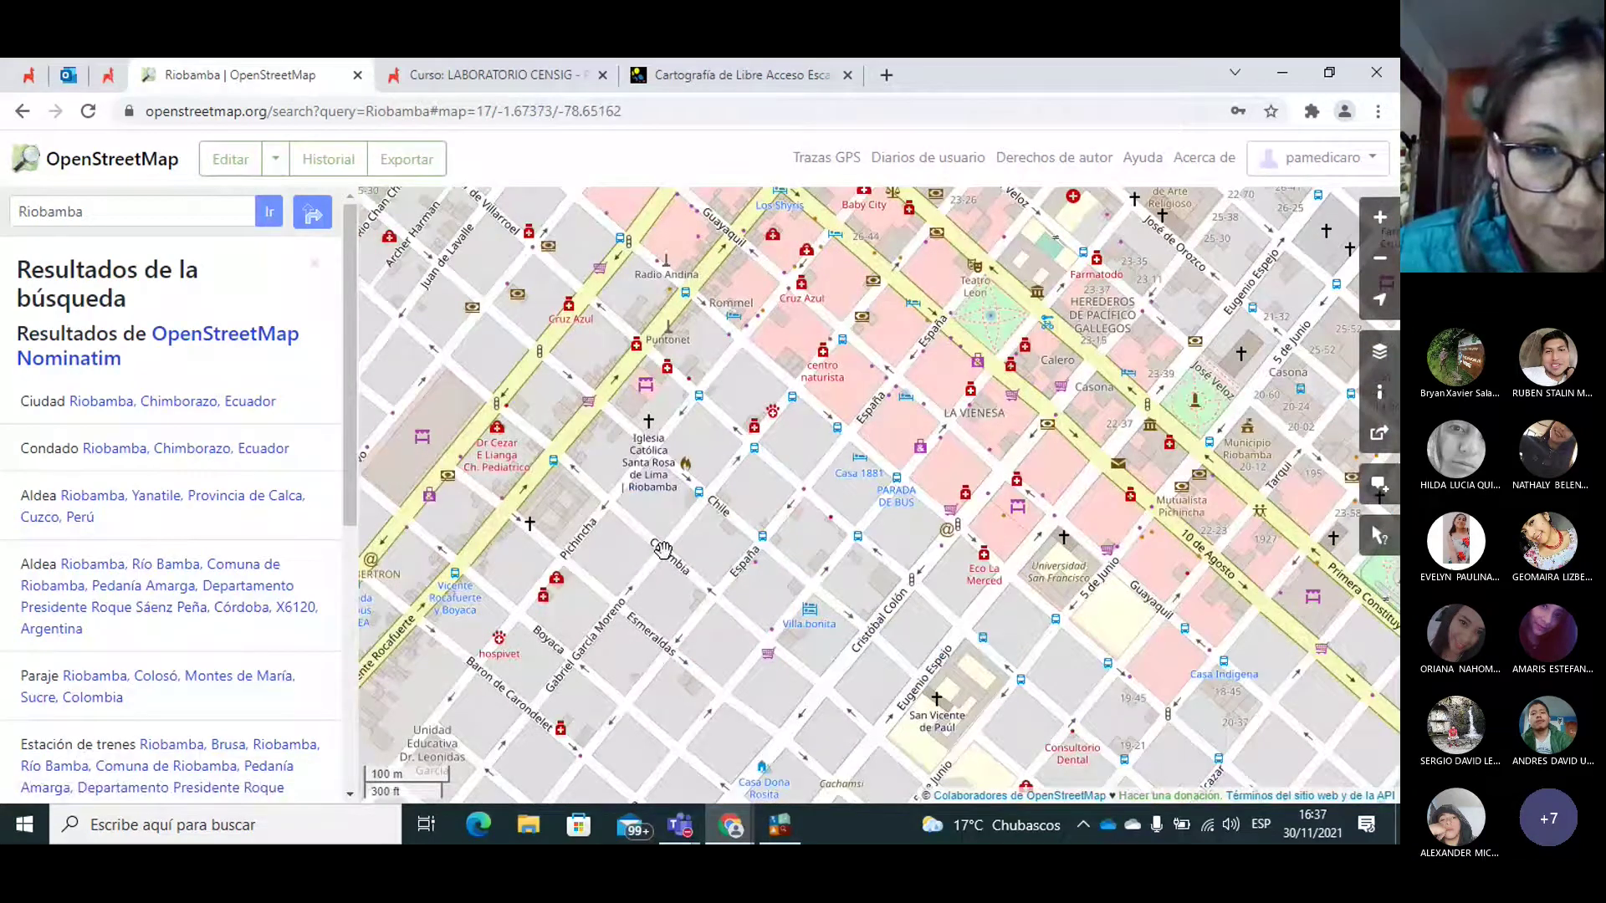
left_click_drag(664, 550, 669, 551)
left_click_drag(792, 459, 753, 509)
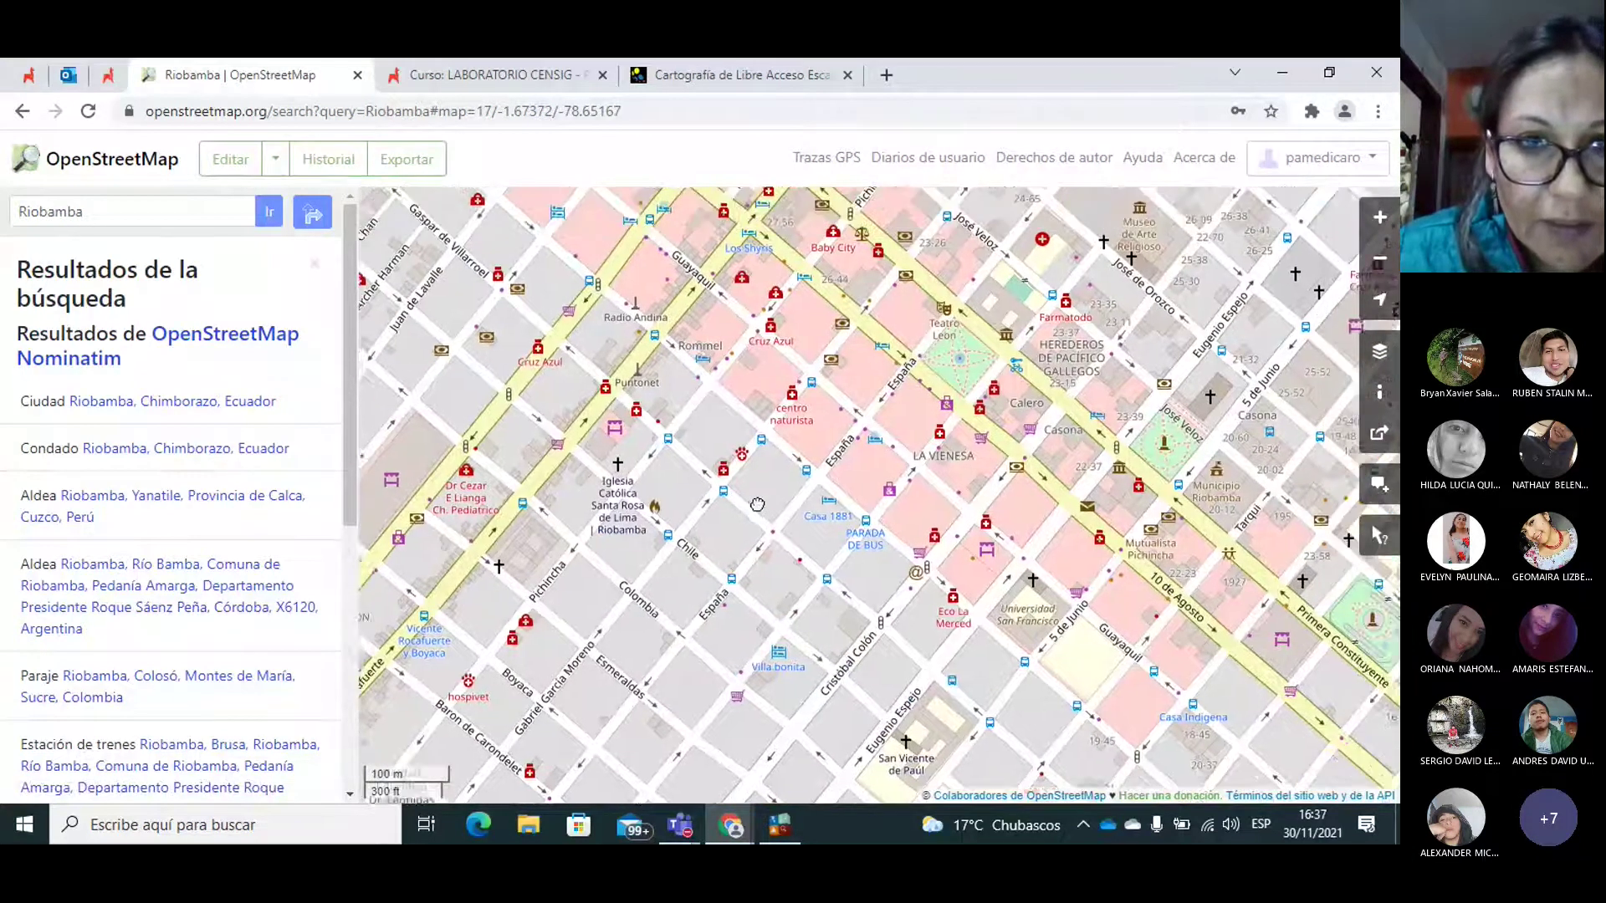
left_click_drag(815, 441, 778, 475)
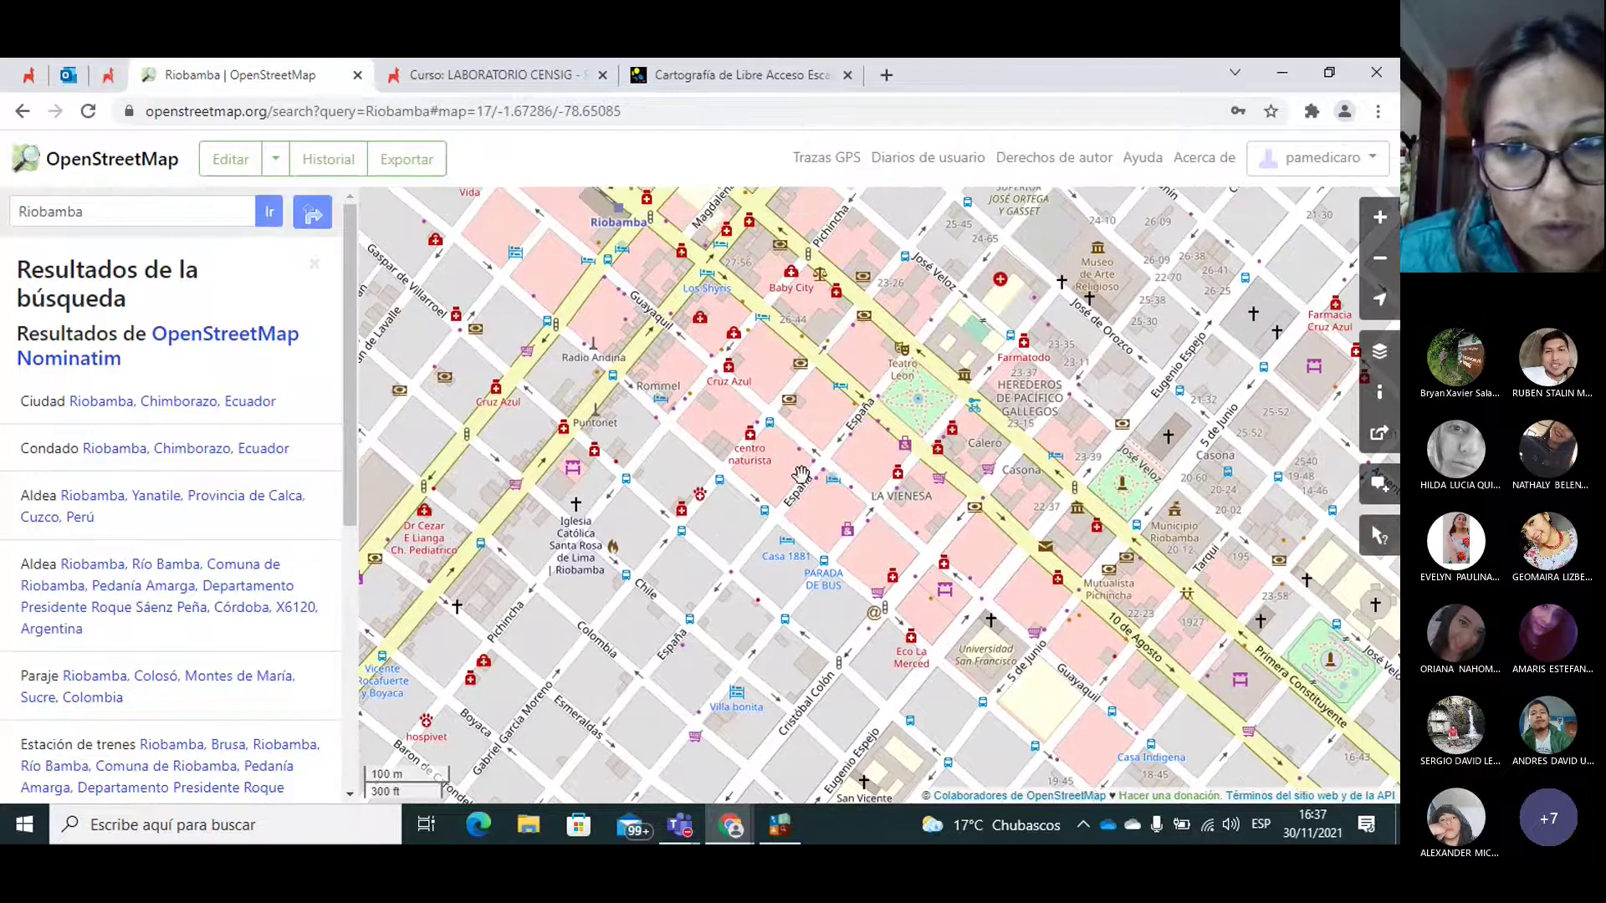
left_click(1379, 218)
Step: Centre on the Monumento a Neptuno park and zoom in once more on its corner
left_click_drag(662, 418, 683, 480)
left_click_drag(760, 410, 719, 473)
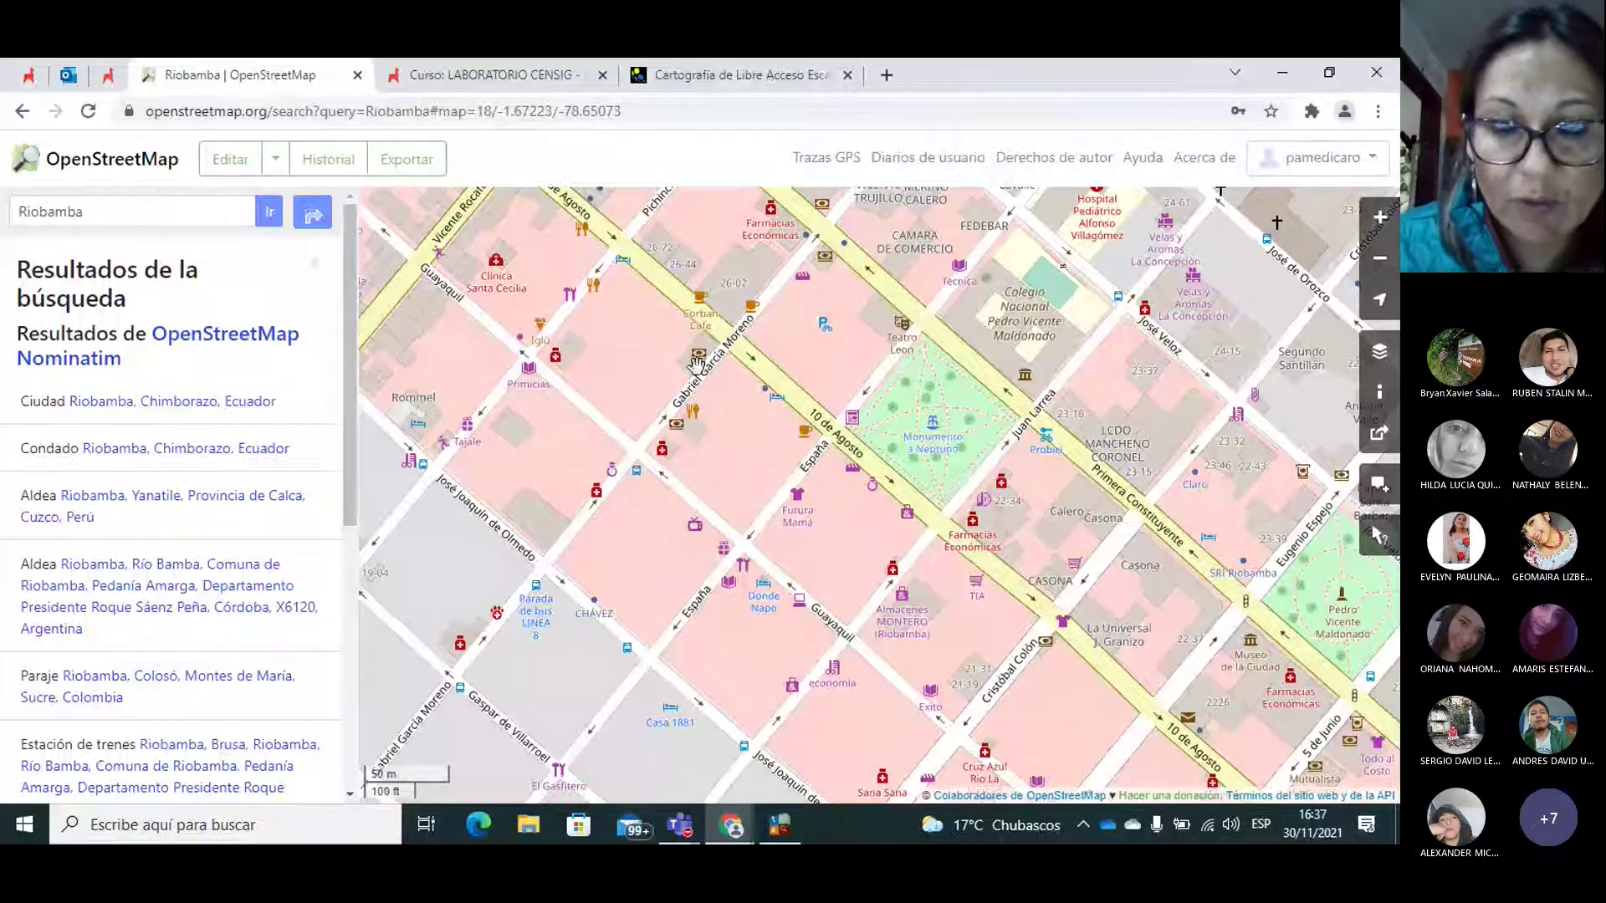
left_click_drag(693, 367, 688, 390)
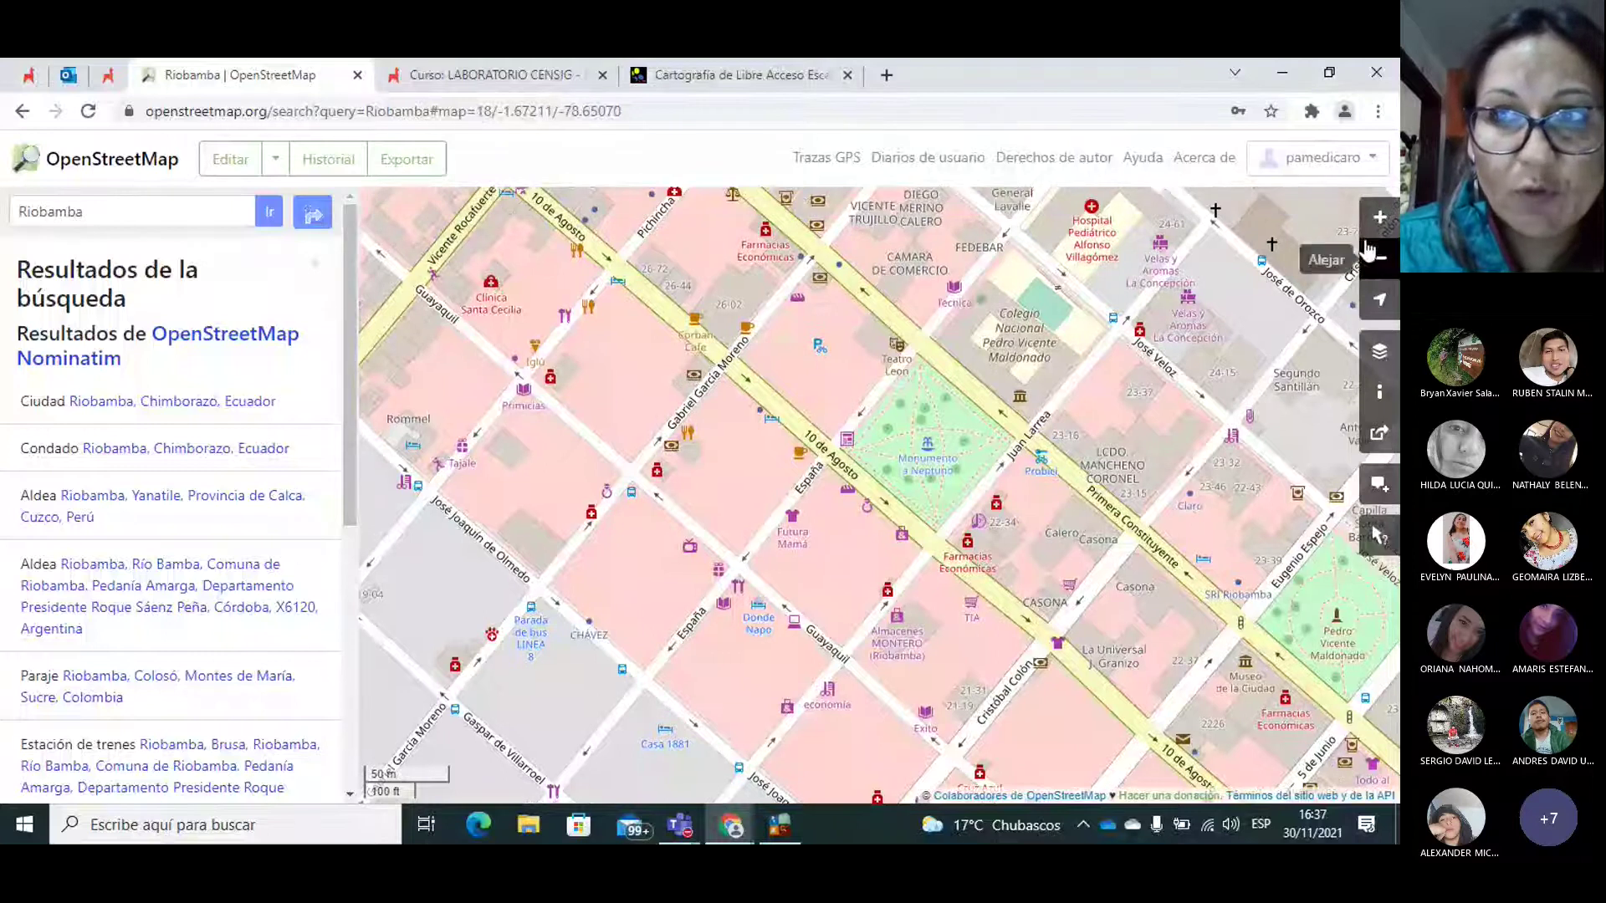
left_click(1380, 219)
left_click_drag(724, 392, 925, 404)
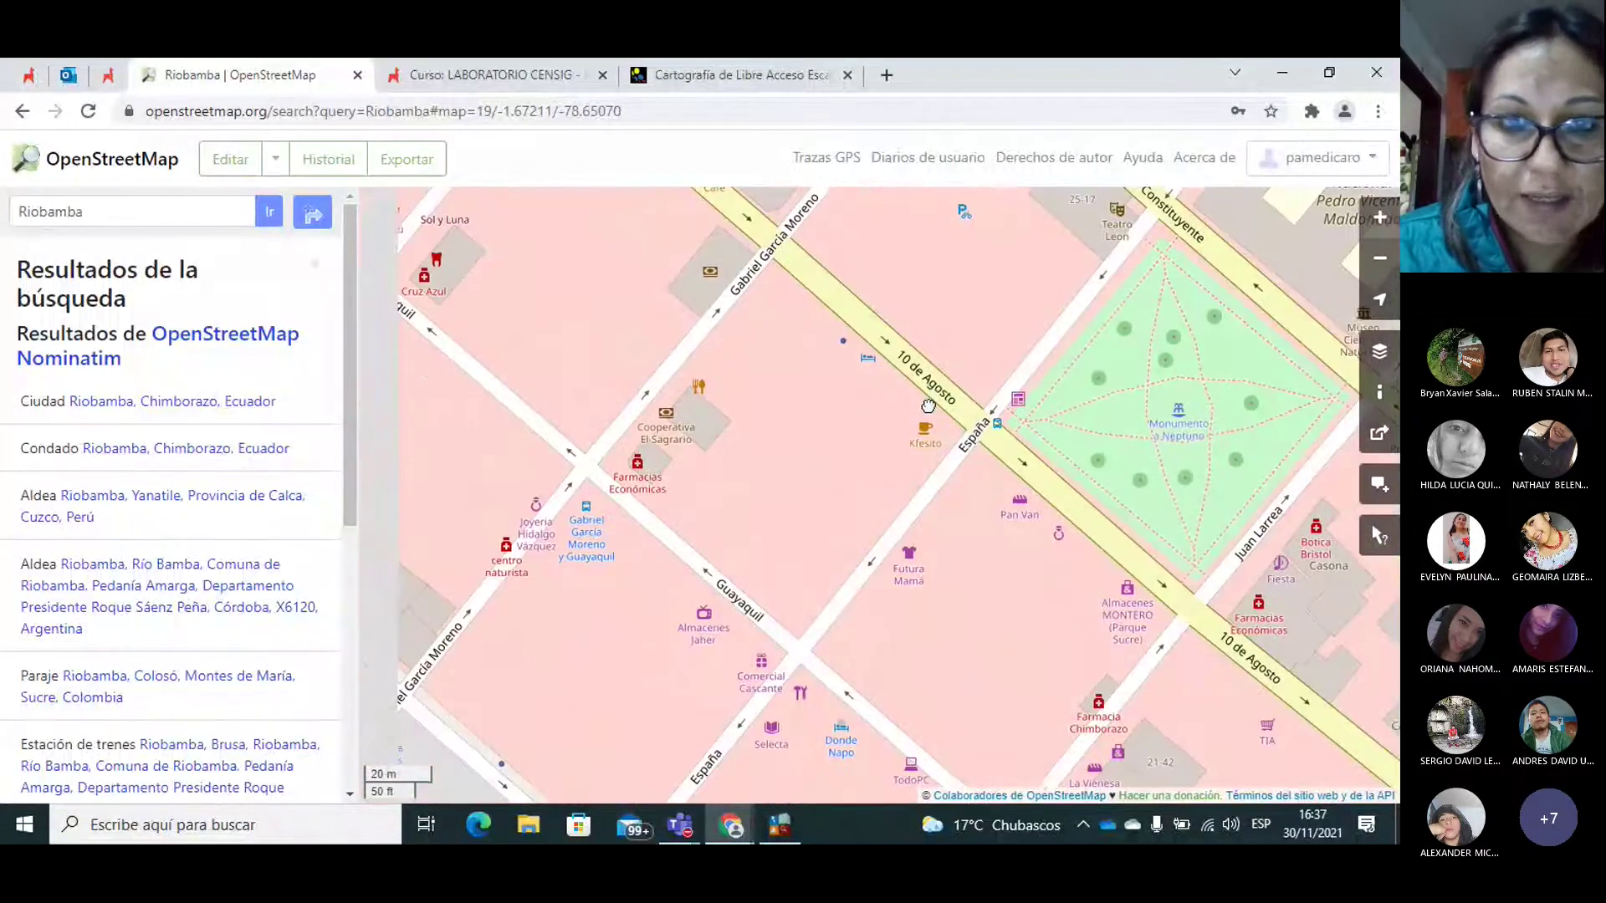
Step: Pan the street map until Colegio Riobamba Centro and the Consejo de la Judicatura blocks show
left_click_drag(770, 362, 755, 474)
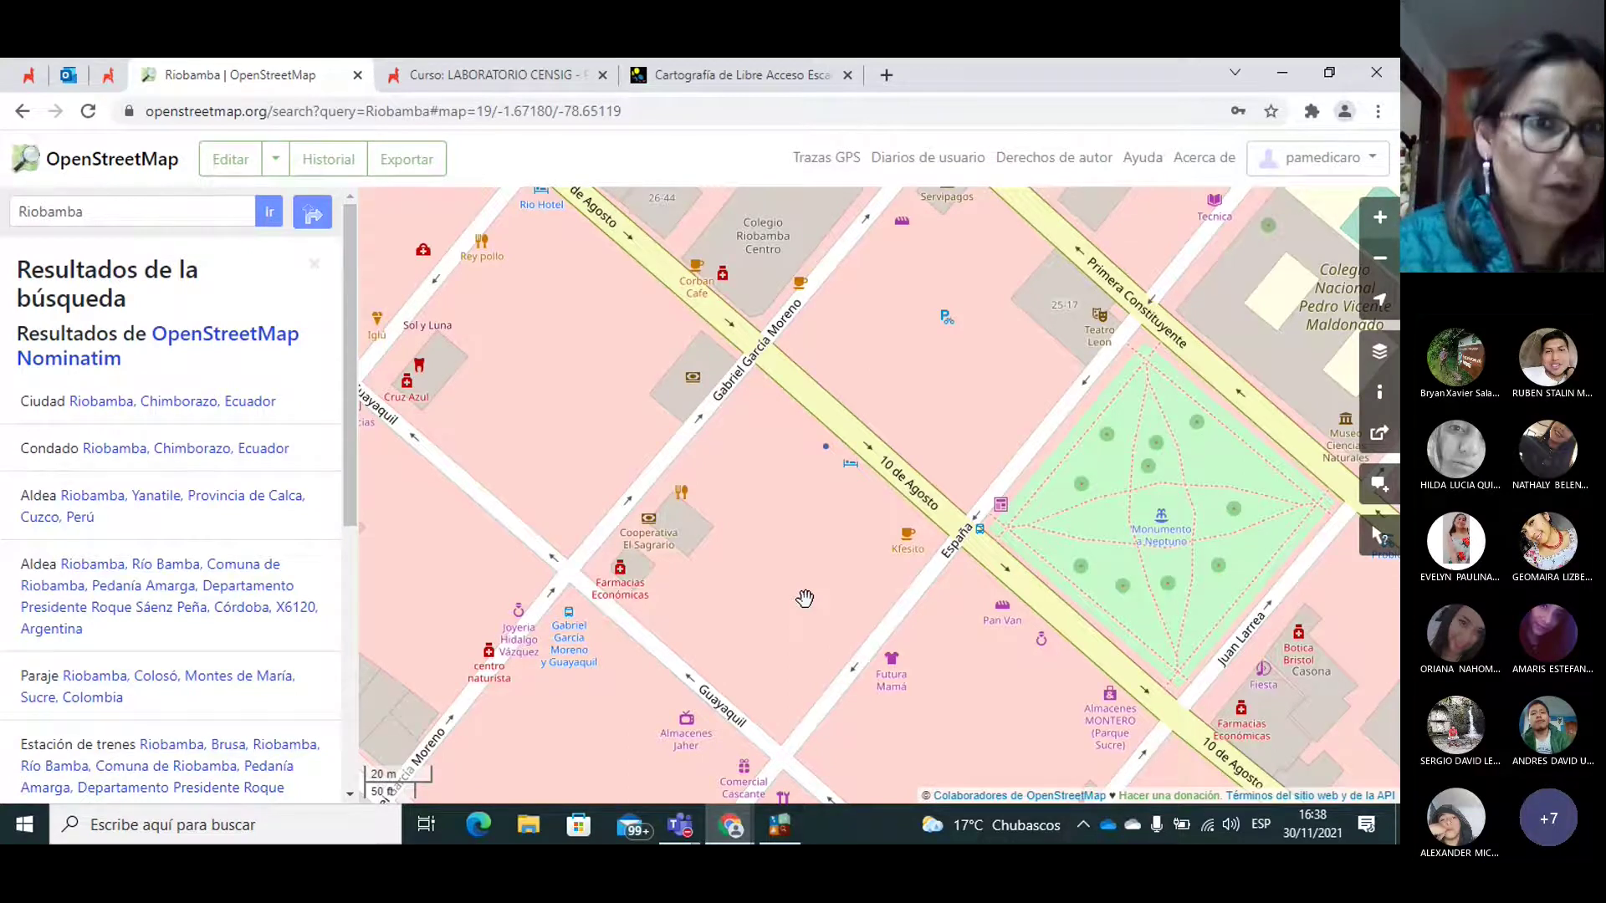
left_click_drag(662, 634, 713, 639)
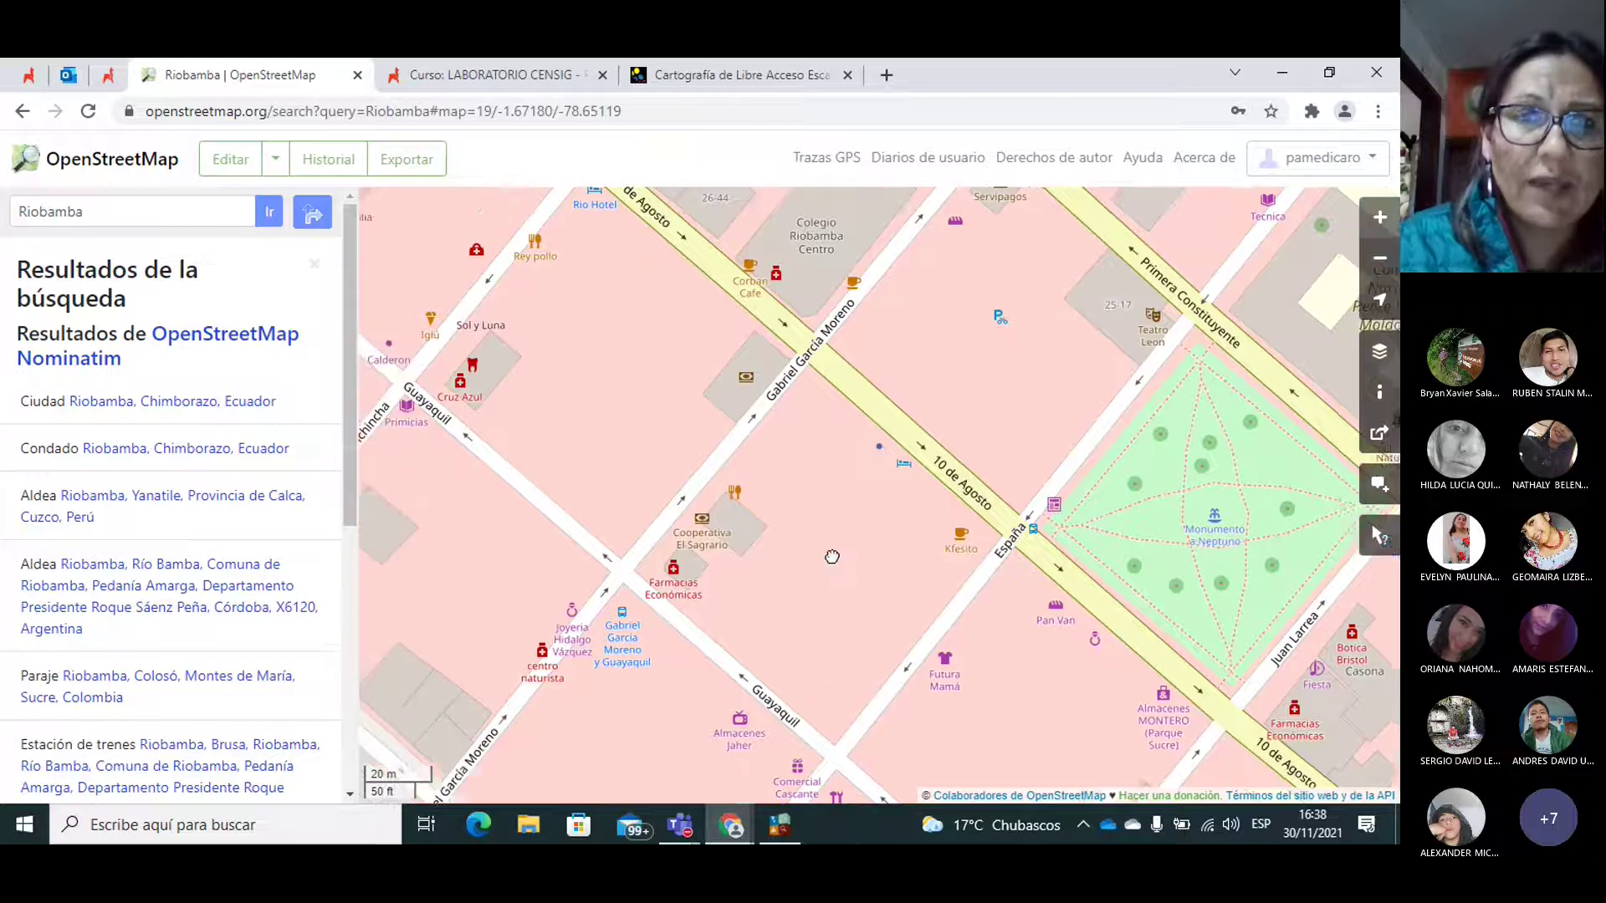
left_click_drag(824, 561, 801, 585)
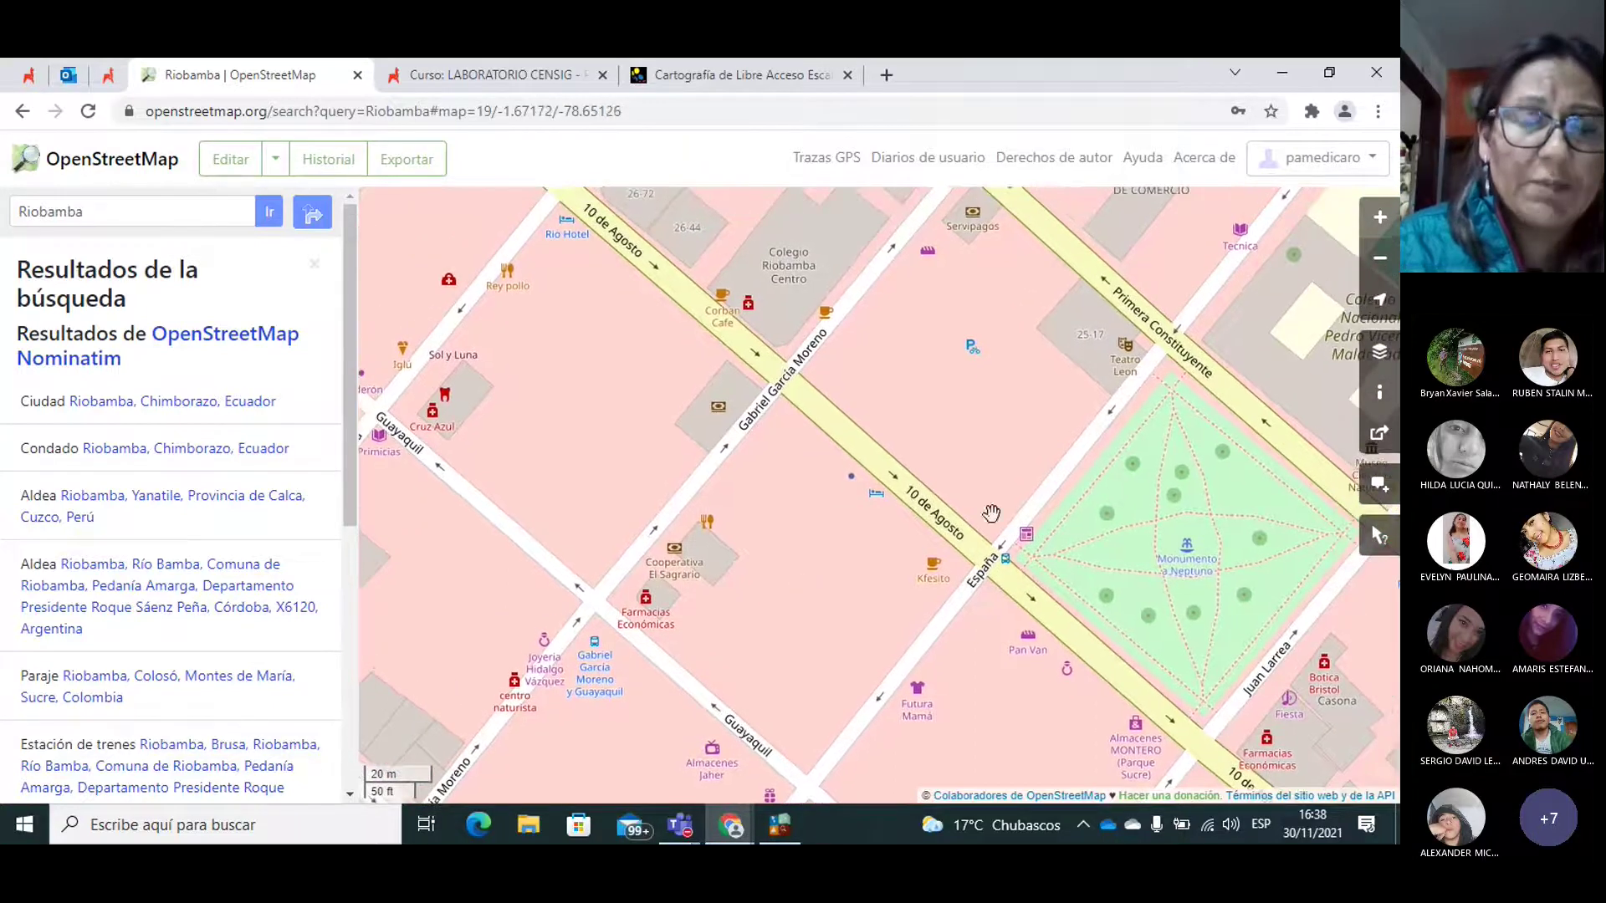
left_click_drag(911, 557, 845, 539)
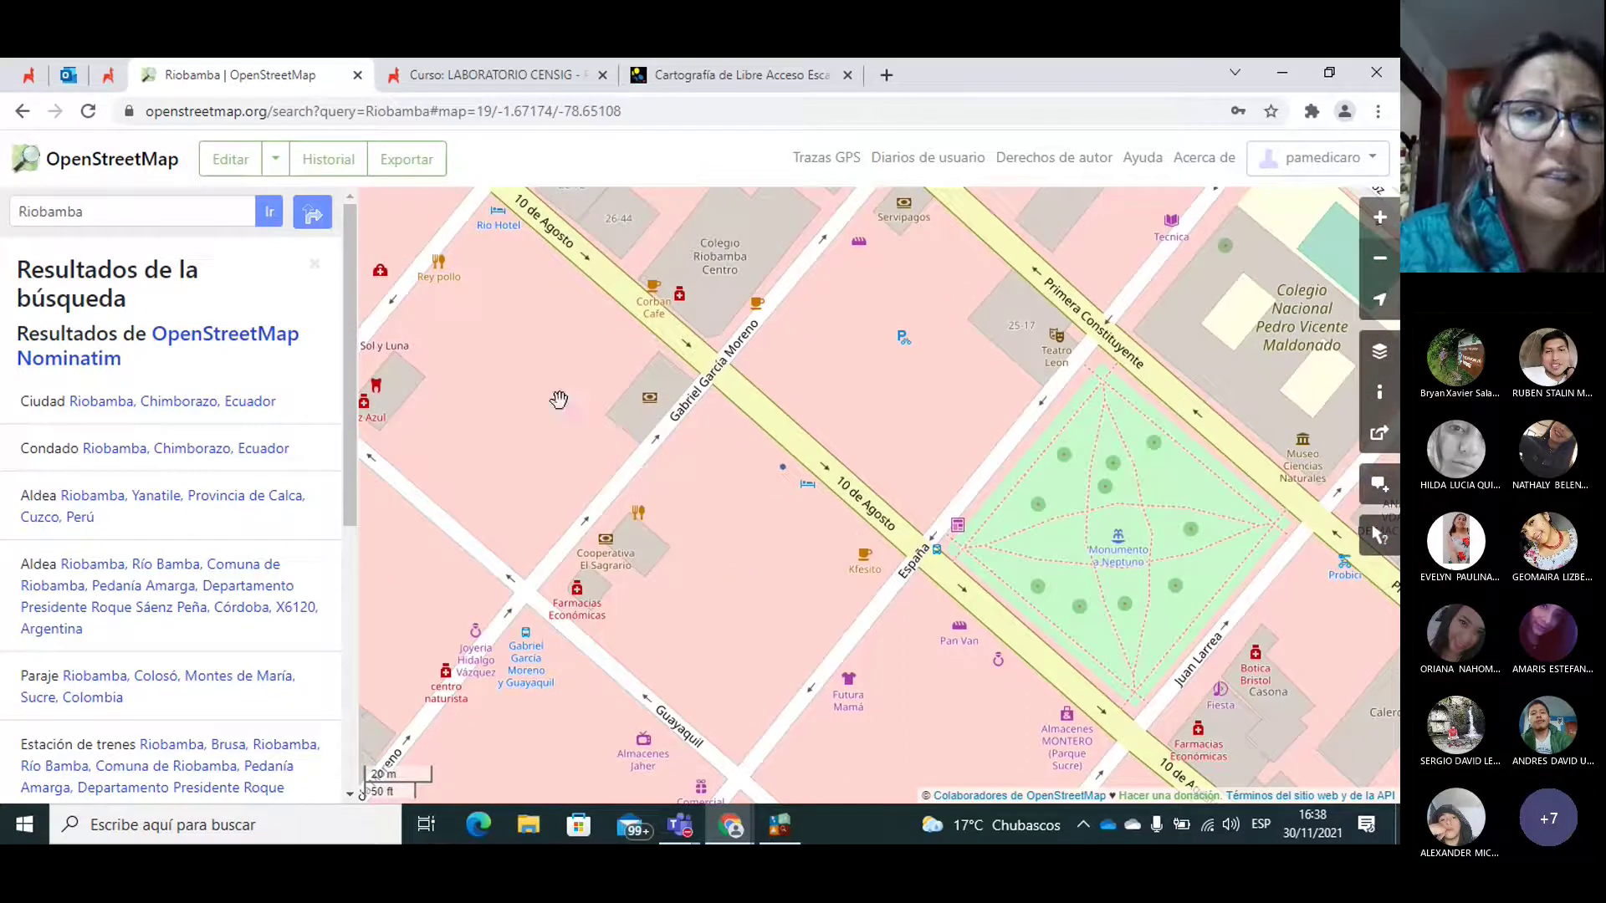
left_click_drag(1018, 425, 1156, 591)
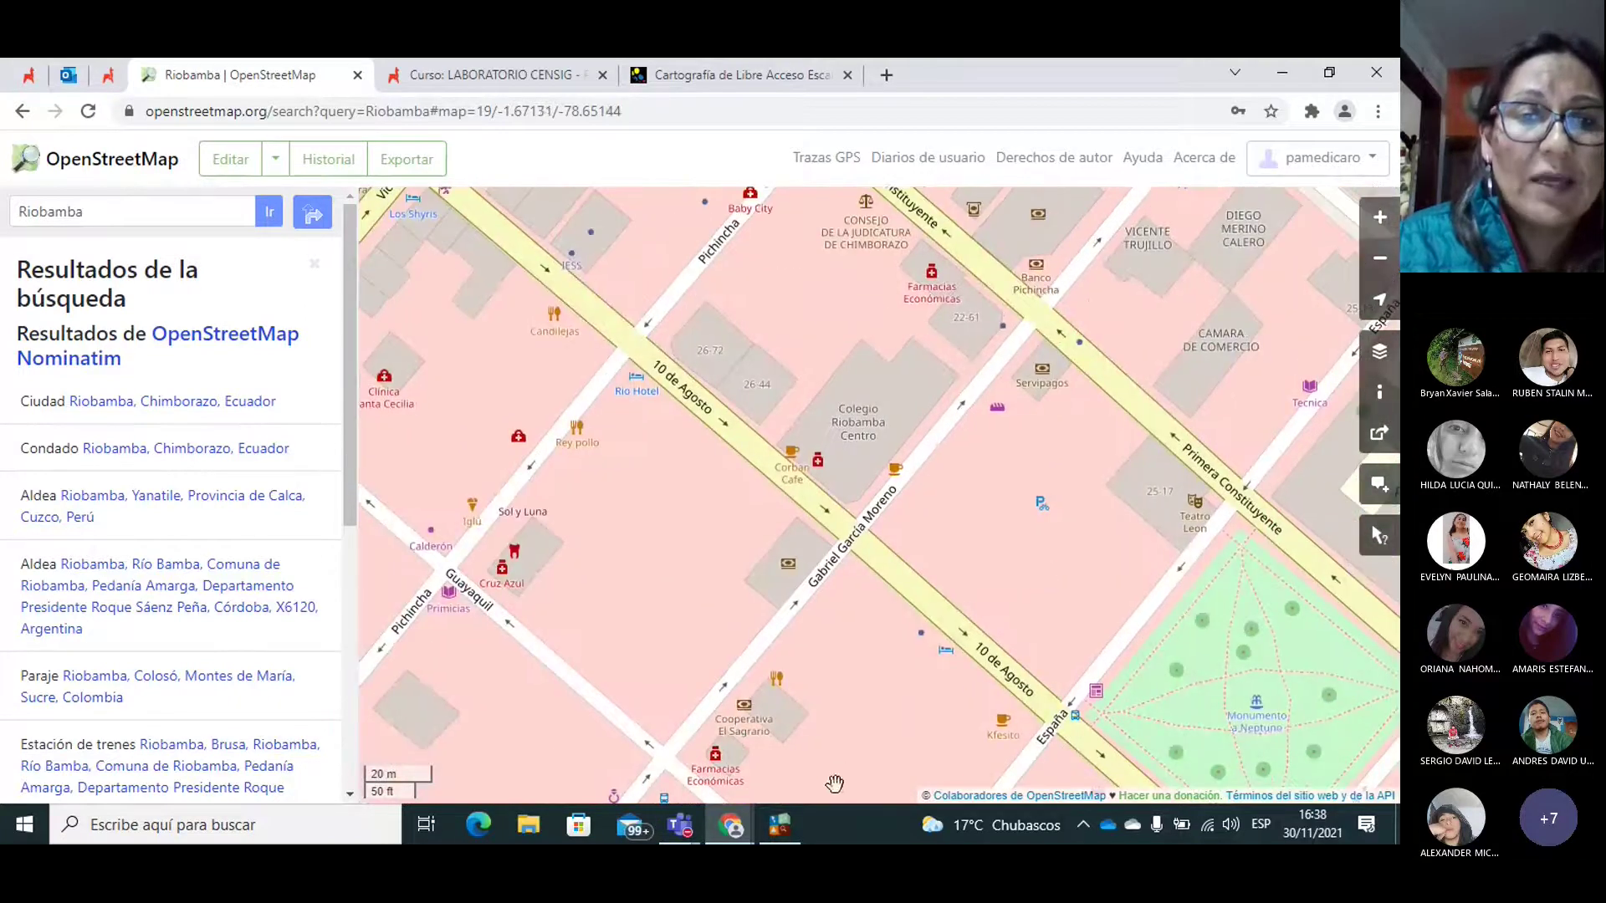
left_click(786, 826)
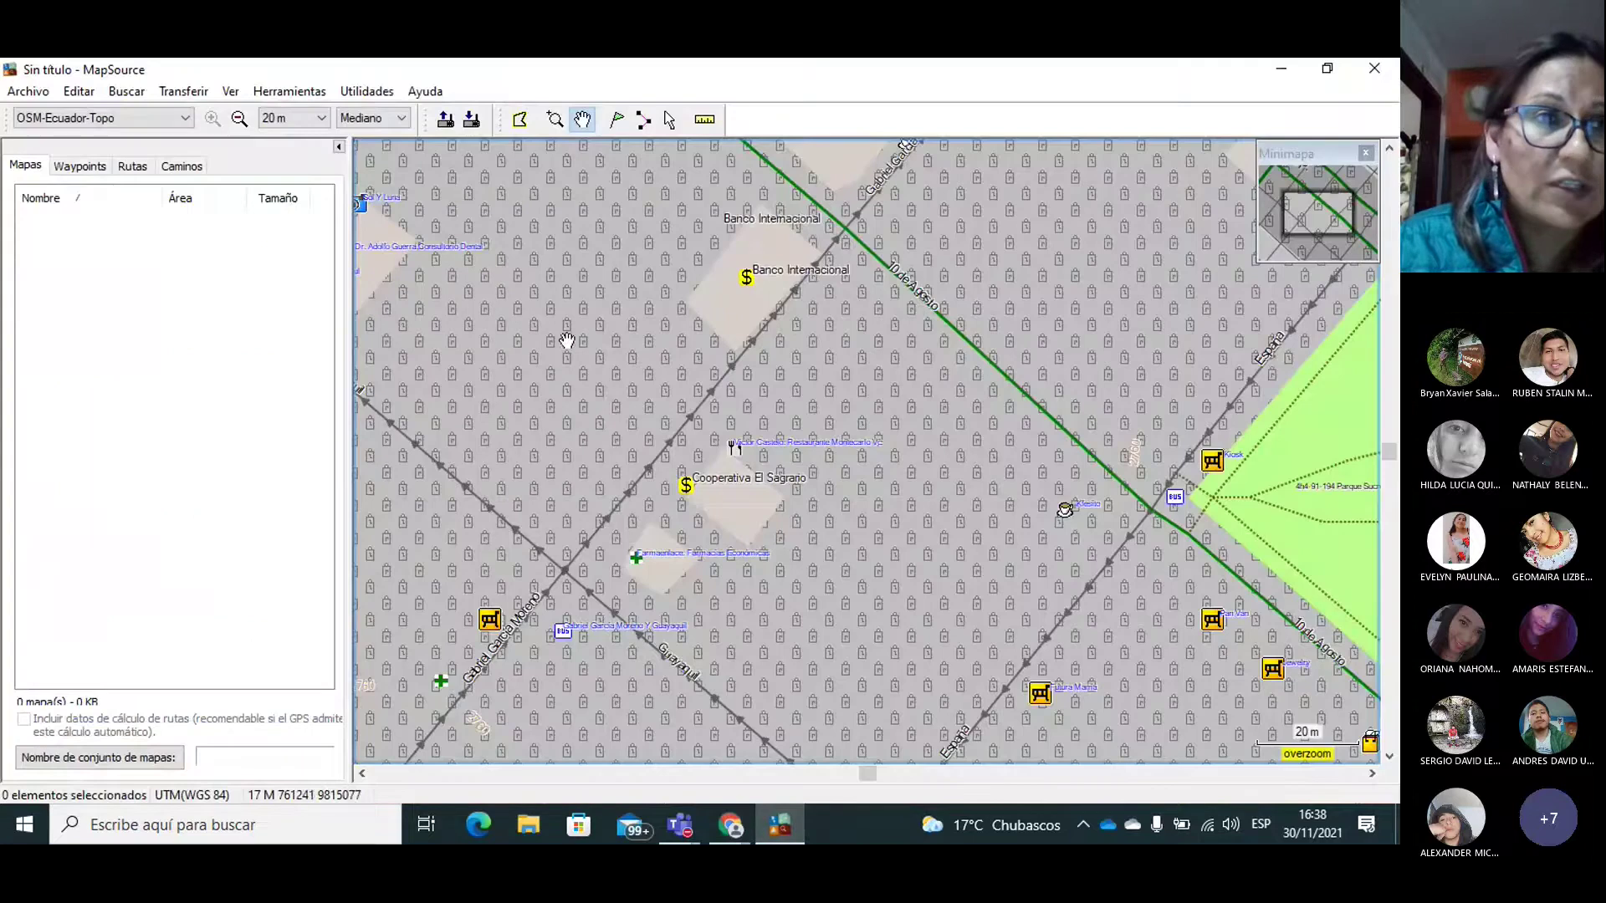
left_click_drag(751, 389, 772, 425)
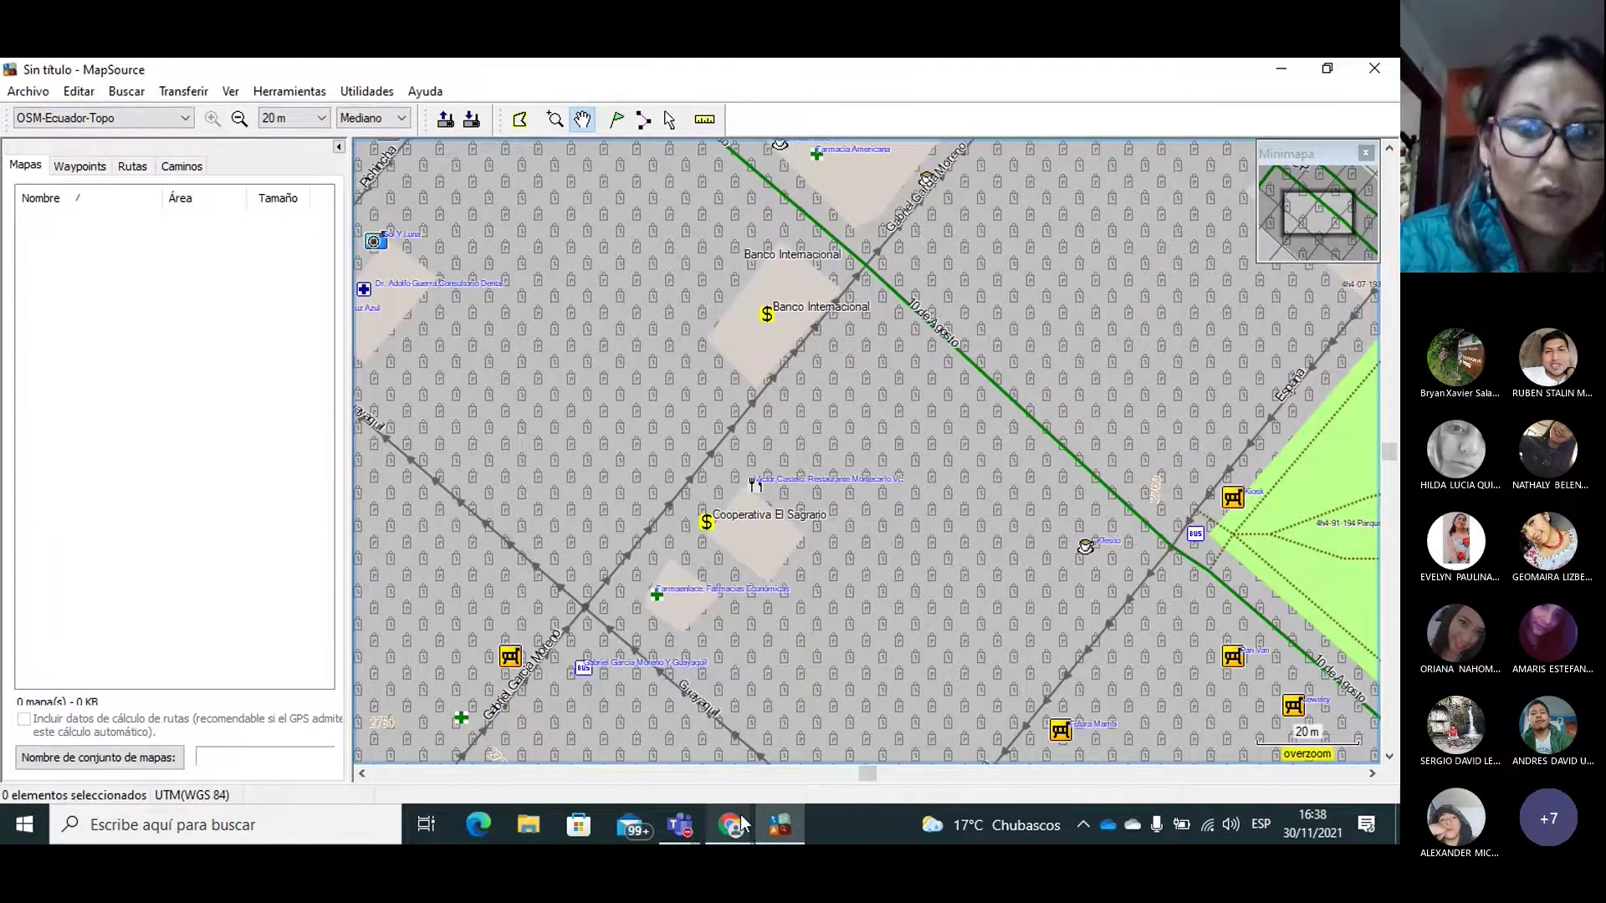
mouse_move(740, 814)
left_click(540, 726)
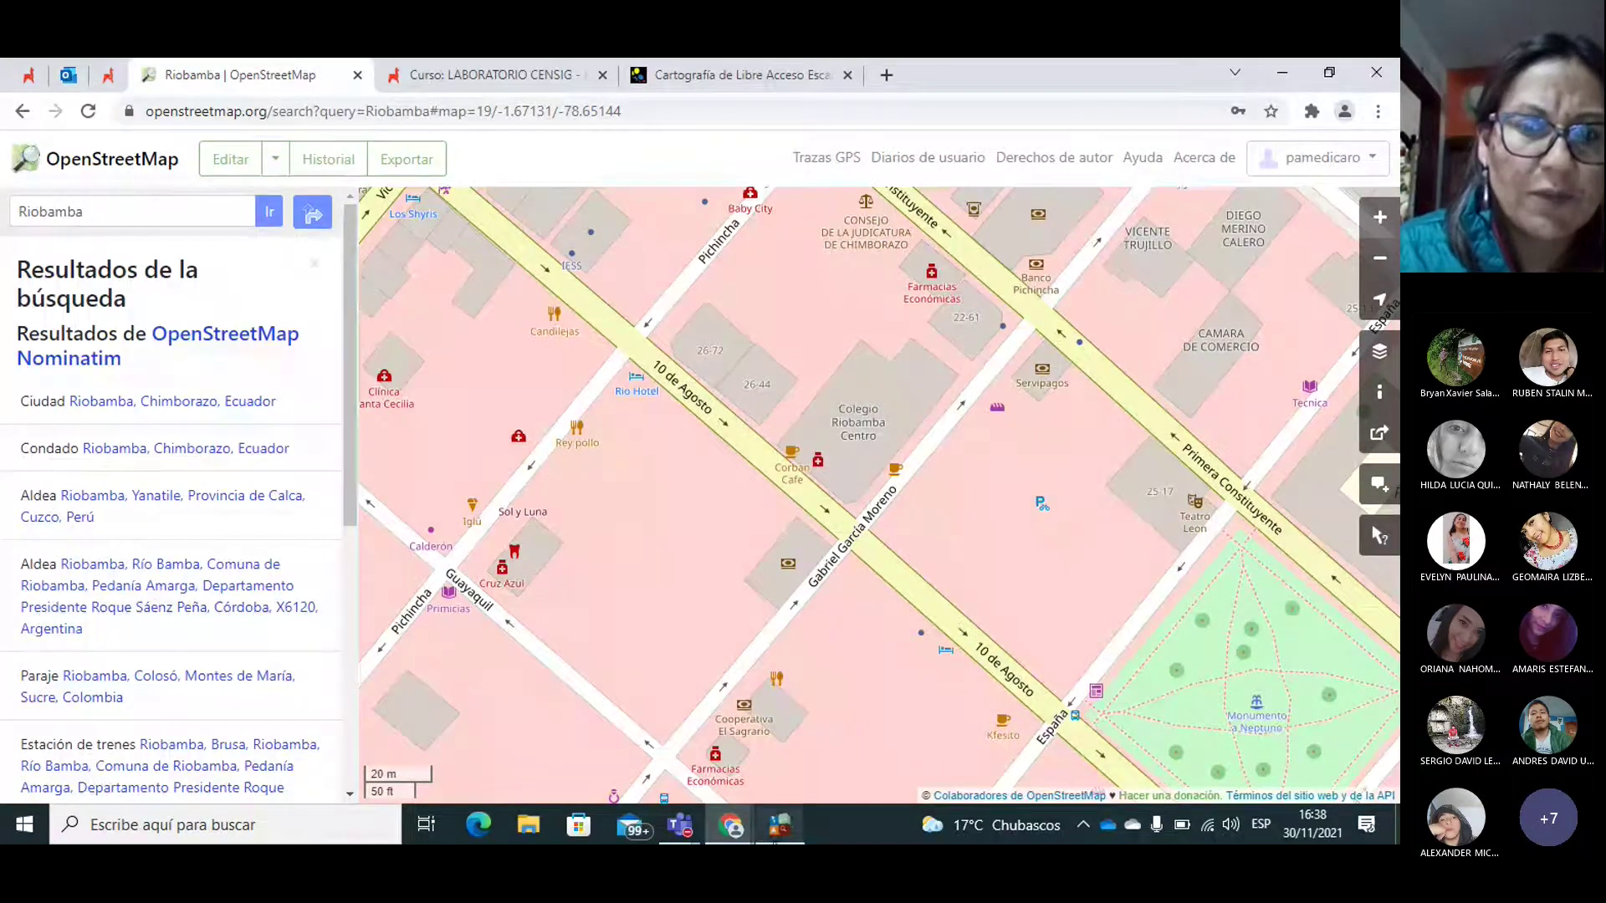
mouse_move(780, 828)
left_click(814, 737)
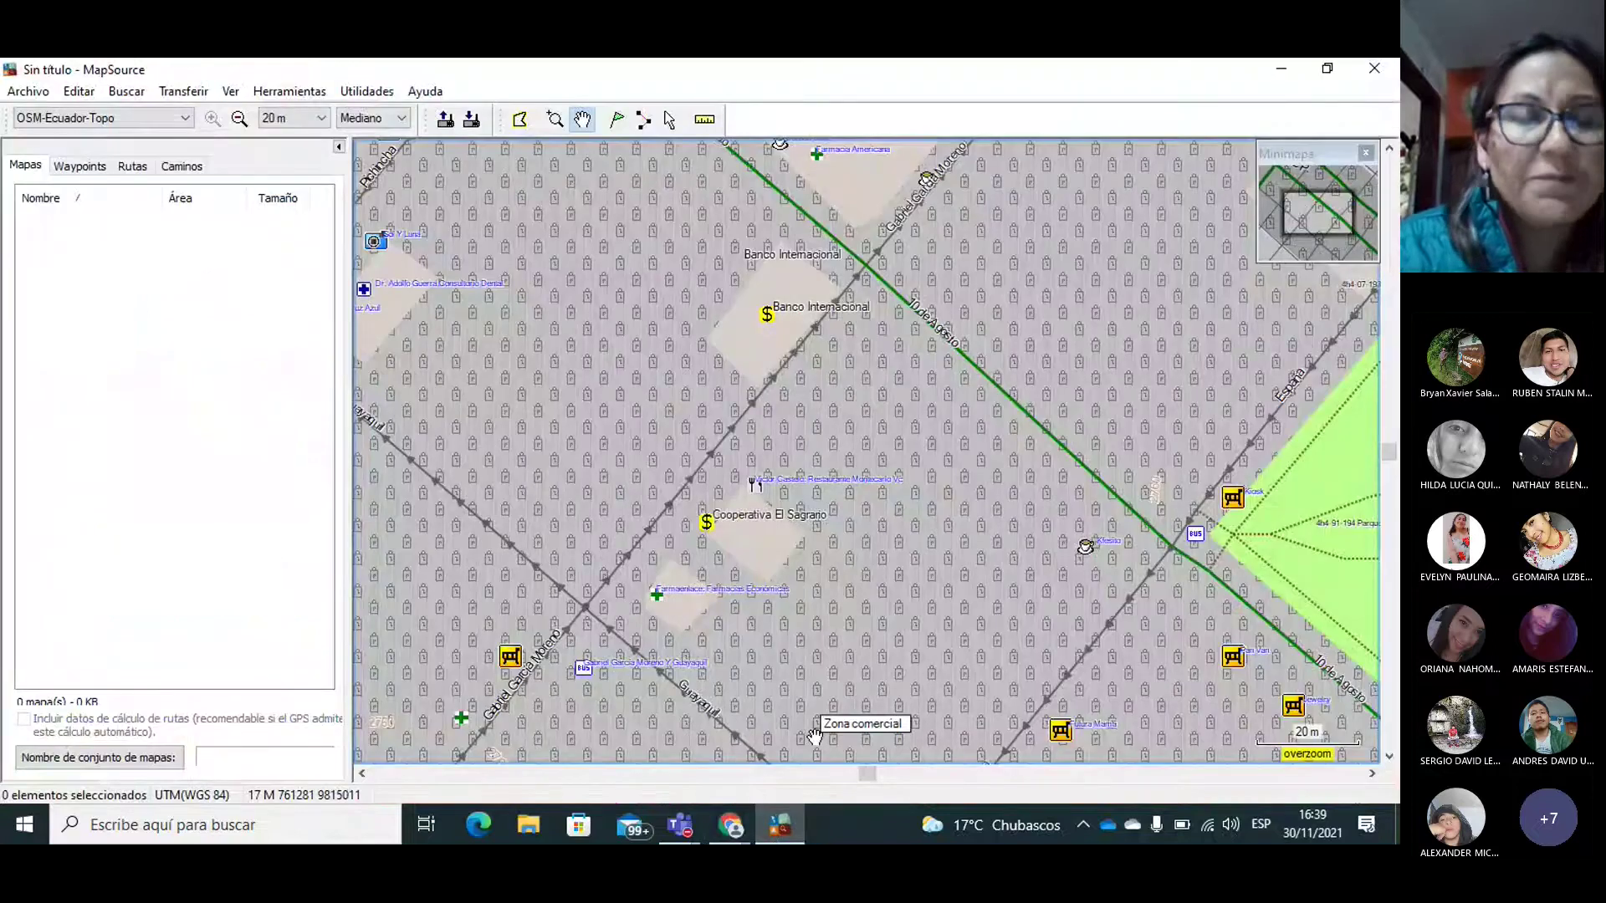
mouse_move(730, 825)
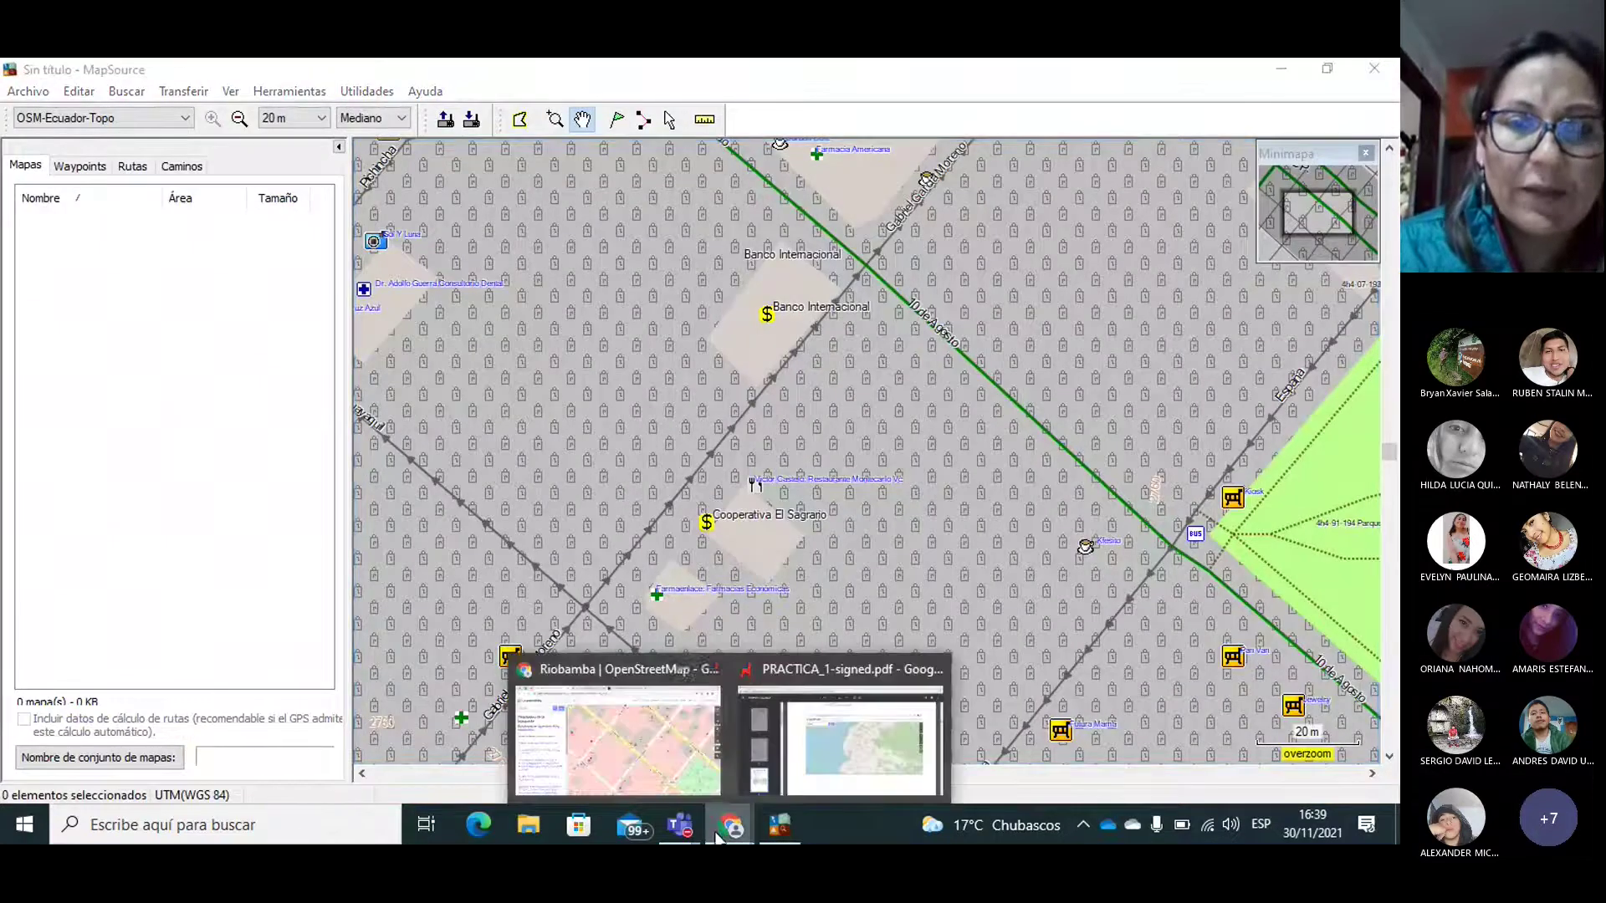
left_click(585, 668)
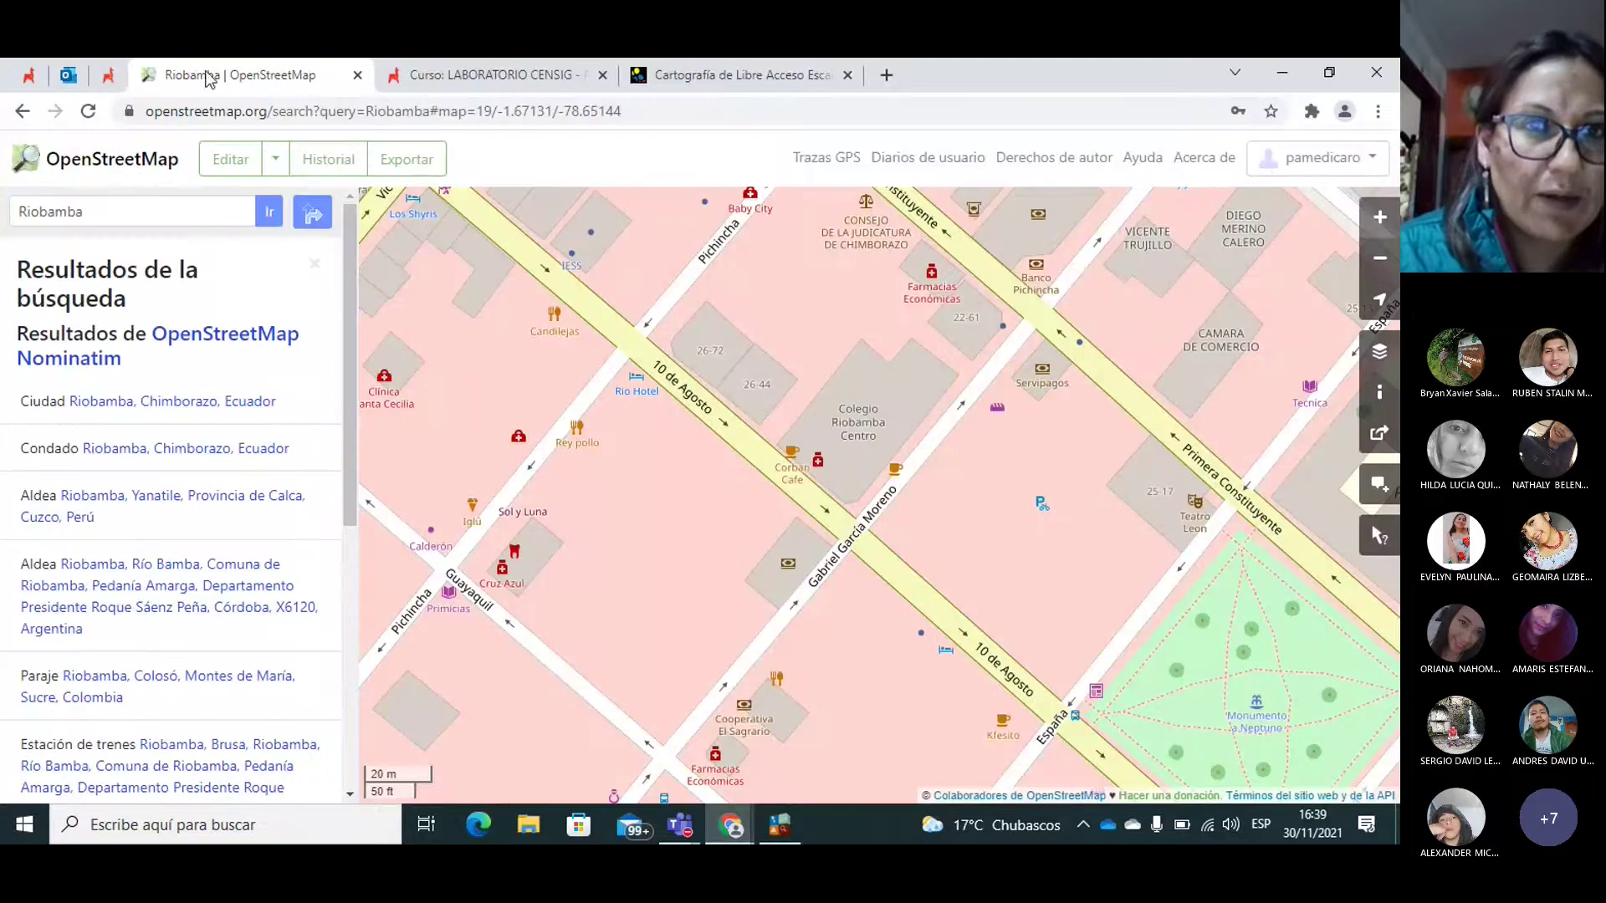
Step: Open the Práctica Uno guide from the Moodle course page, then close its popup
left_click(494, 75)
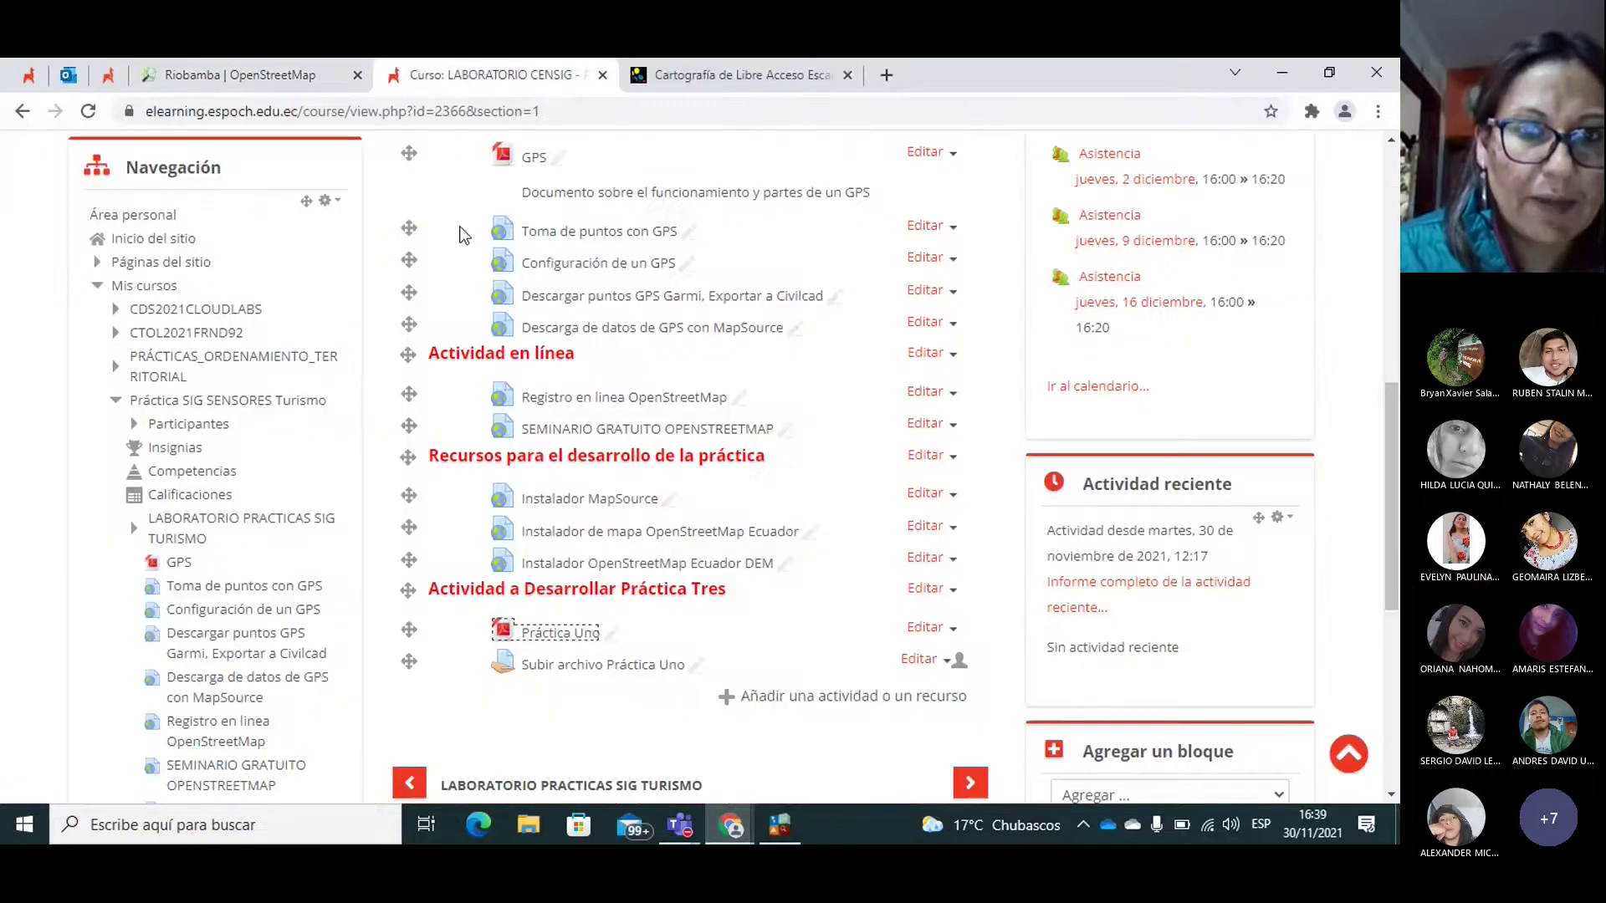
left_click(558, 638)
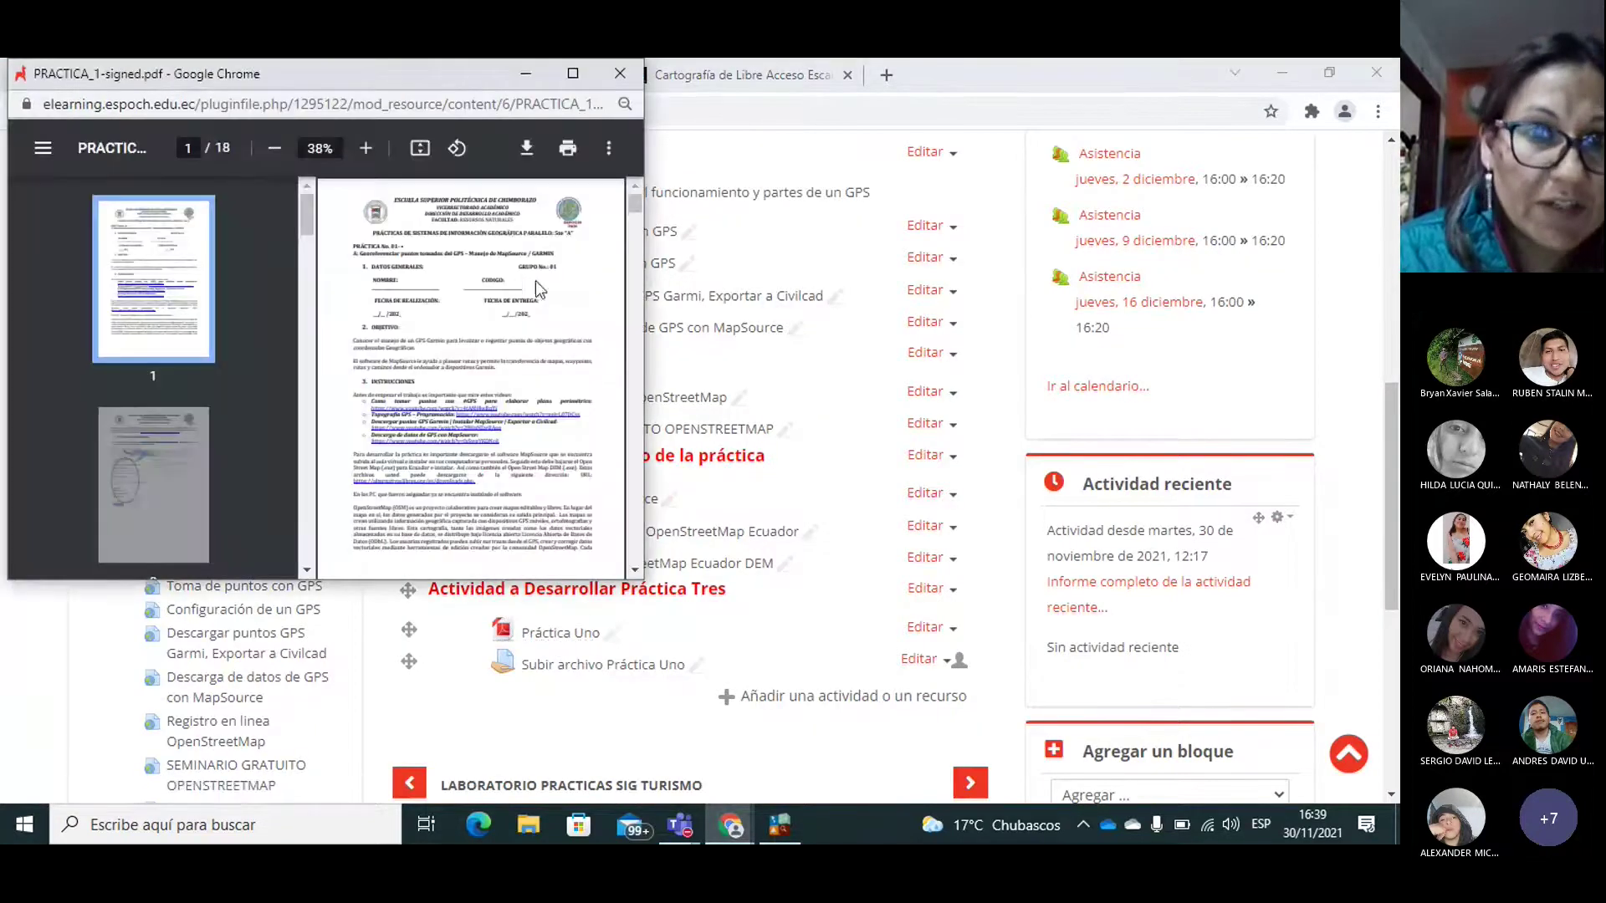
left_click_drag(254, 80, 394, 138)
left_click(769, 130)
Step: Open Práctica Uno in a new tab to reach PRACTICA_1-signed.pdf, then close the extra tab
right_click(532, 641)
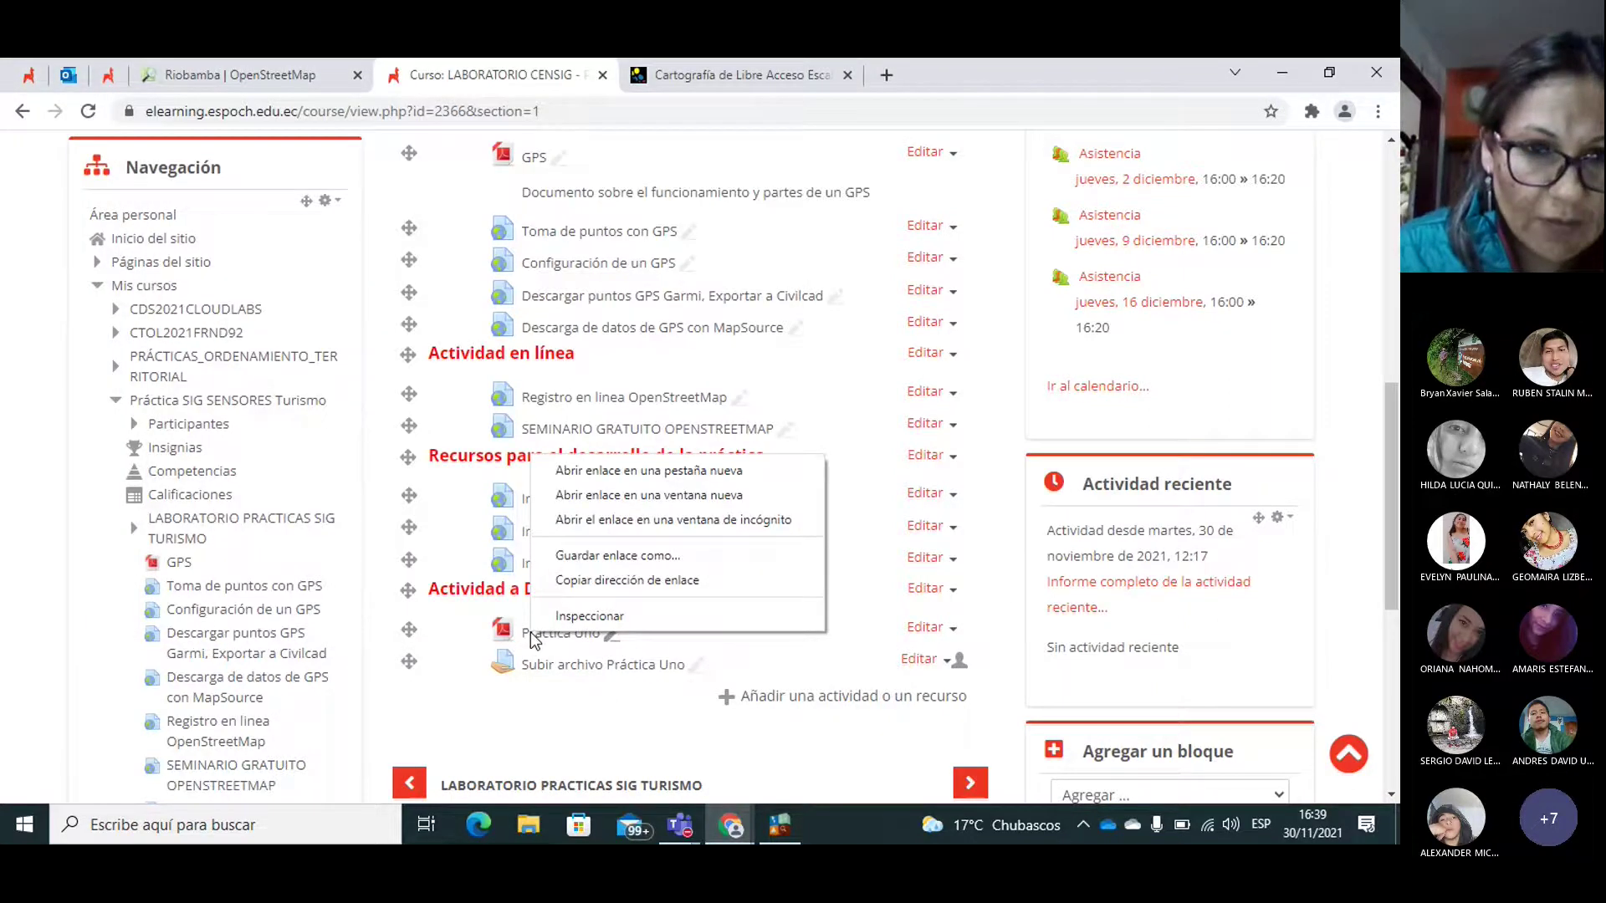
left_click(681, 471)
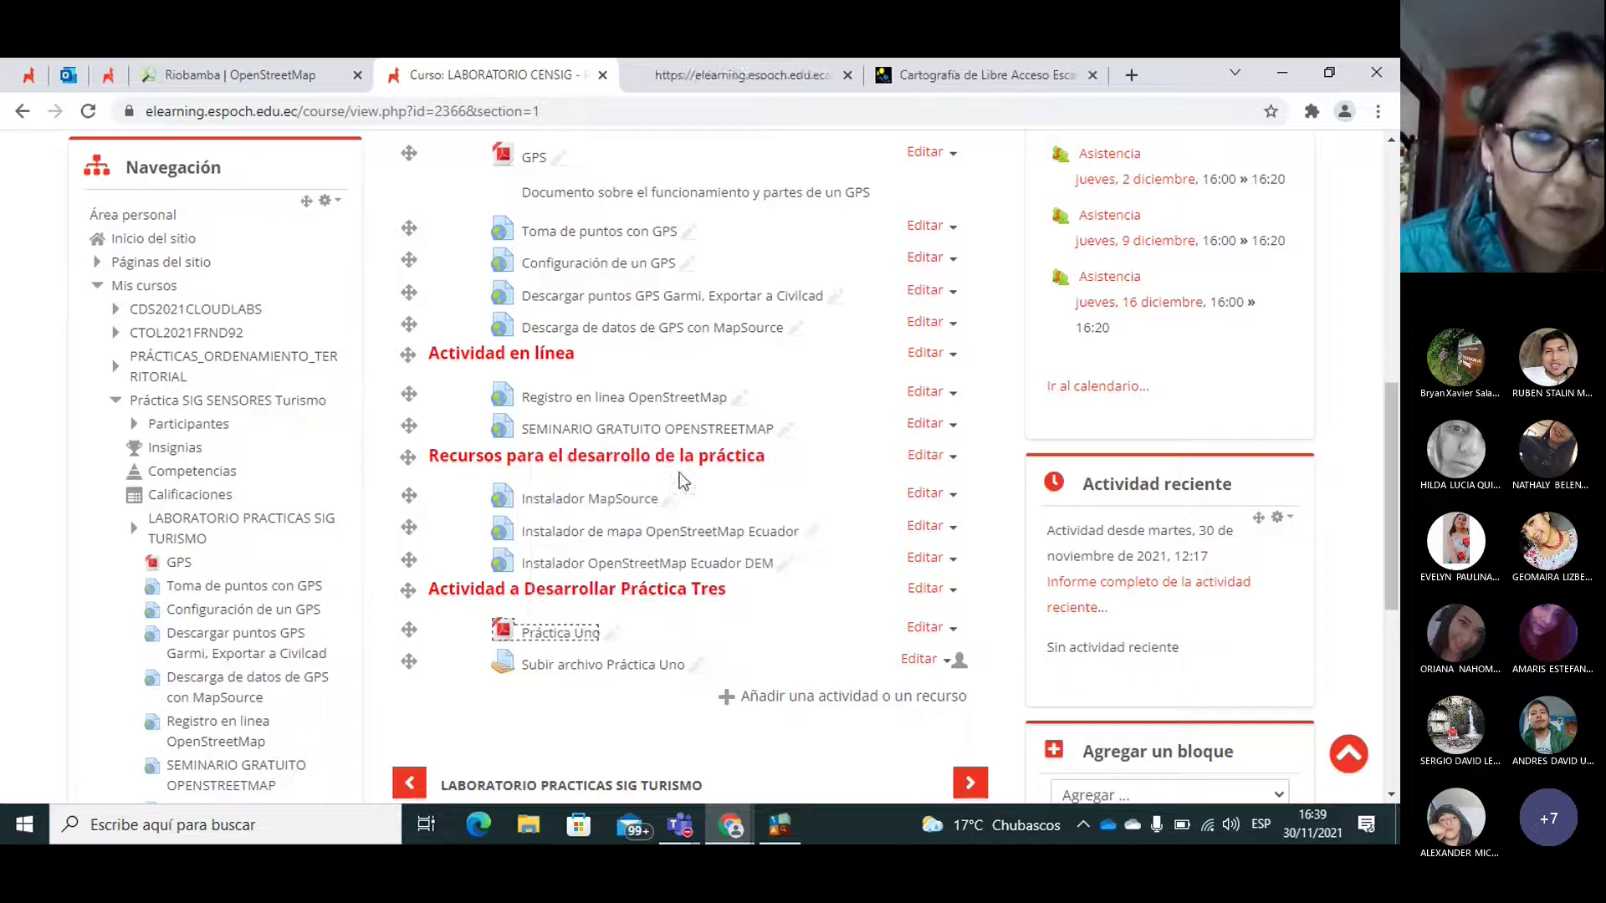
left_click(675, 71)
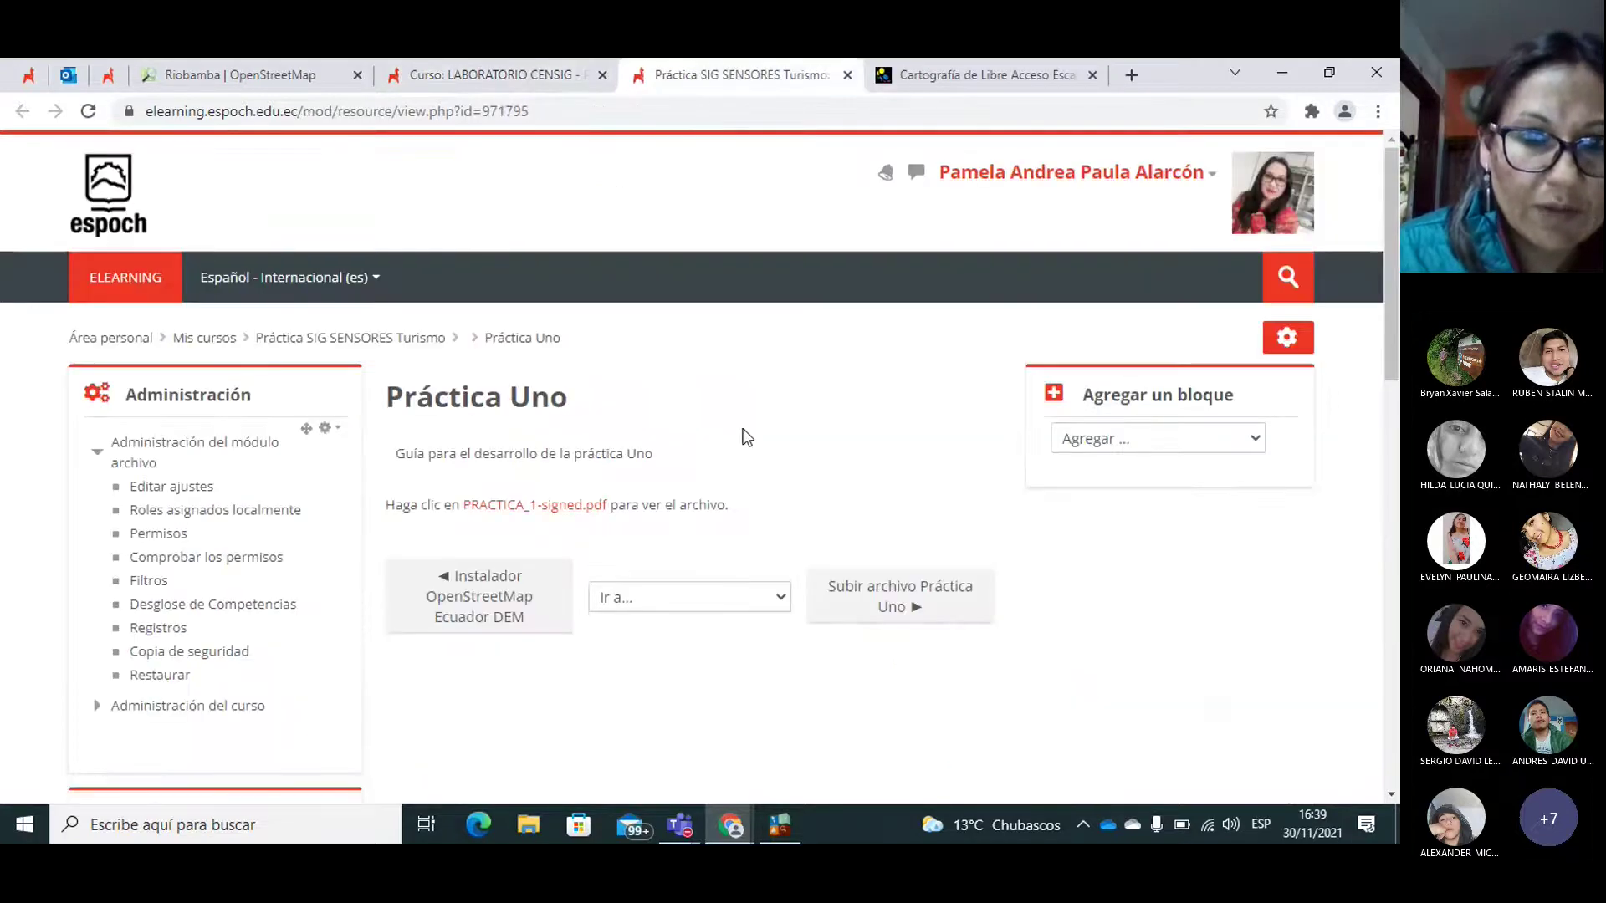
left_click(496, 509)
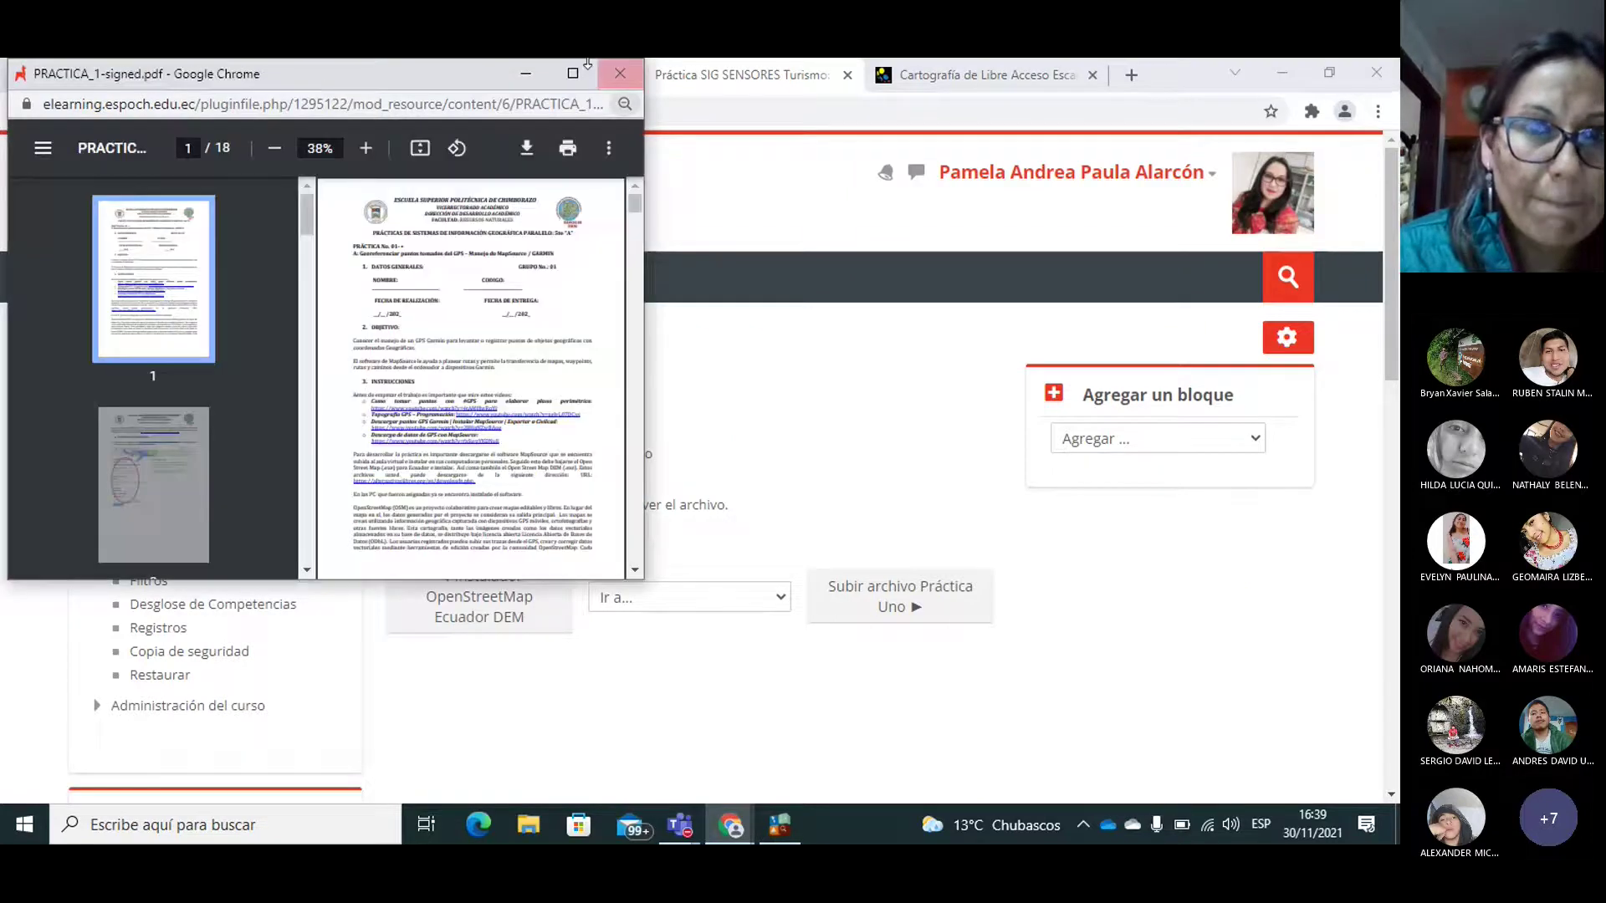
left_click_drag(587, 64, 881, 174)
left_click(846, 73)
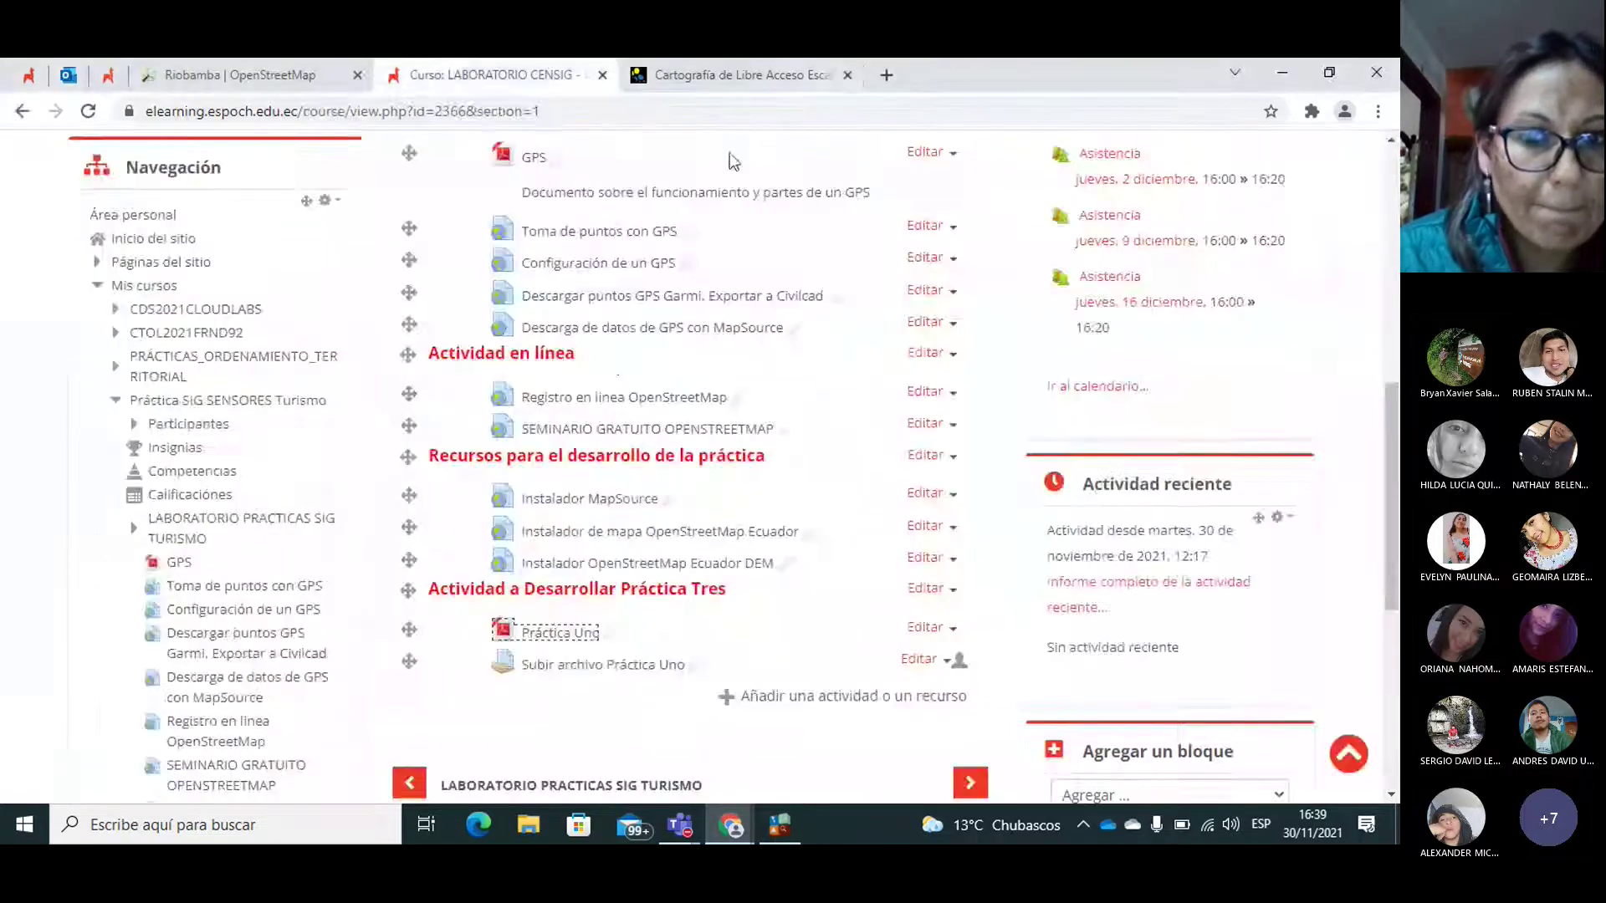
Step: Reopen the guide PDF, zoom it to 90% and widen its window to full page width
left_click(528, 636)
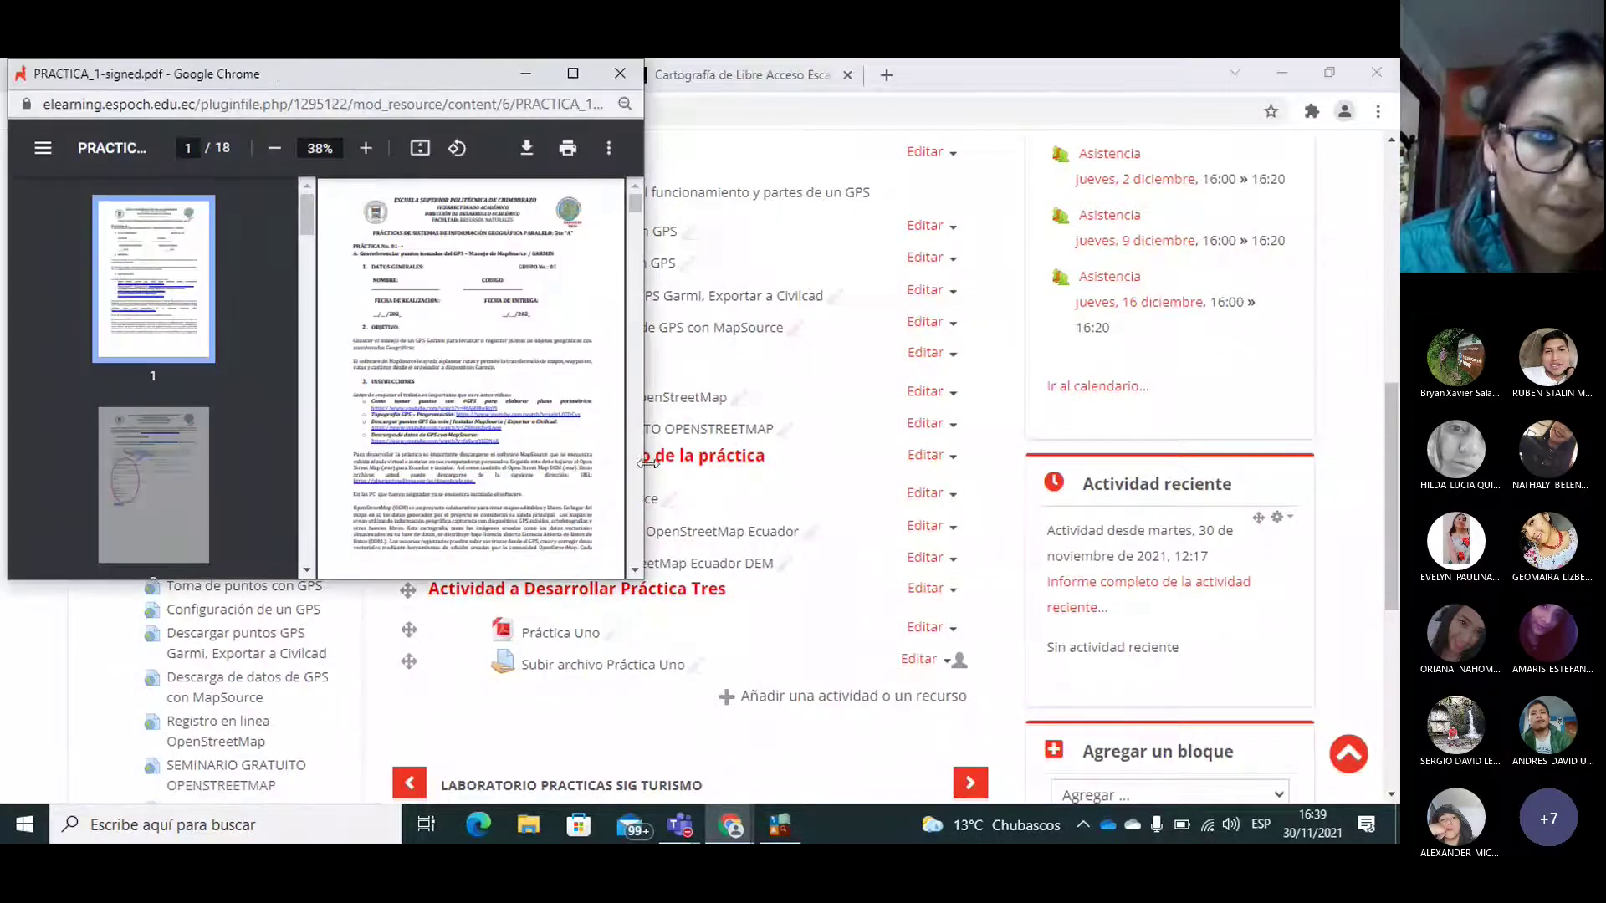
left_click(366, 148)
left_click(365, 148)
left_click(365, 148)
left_click(366, 148)
left_click(366, 148)
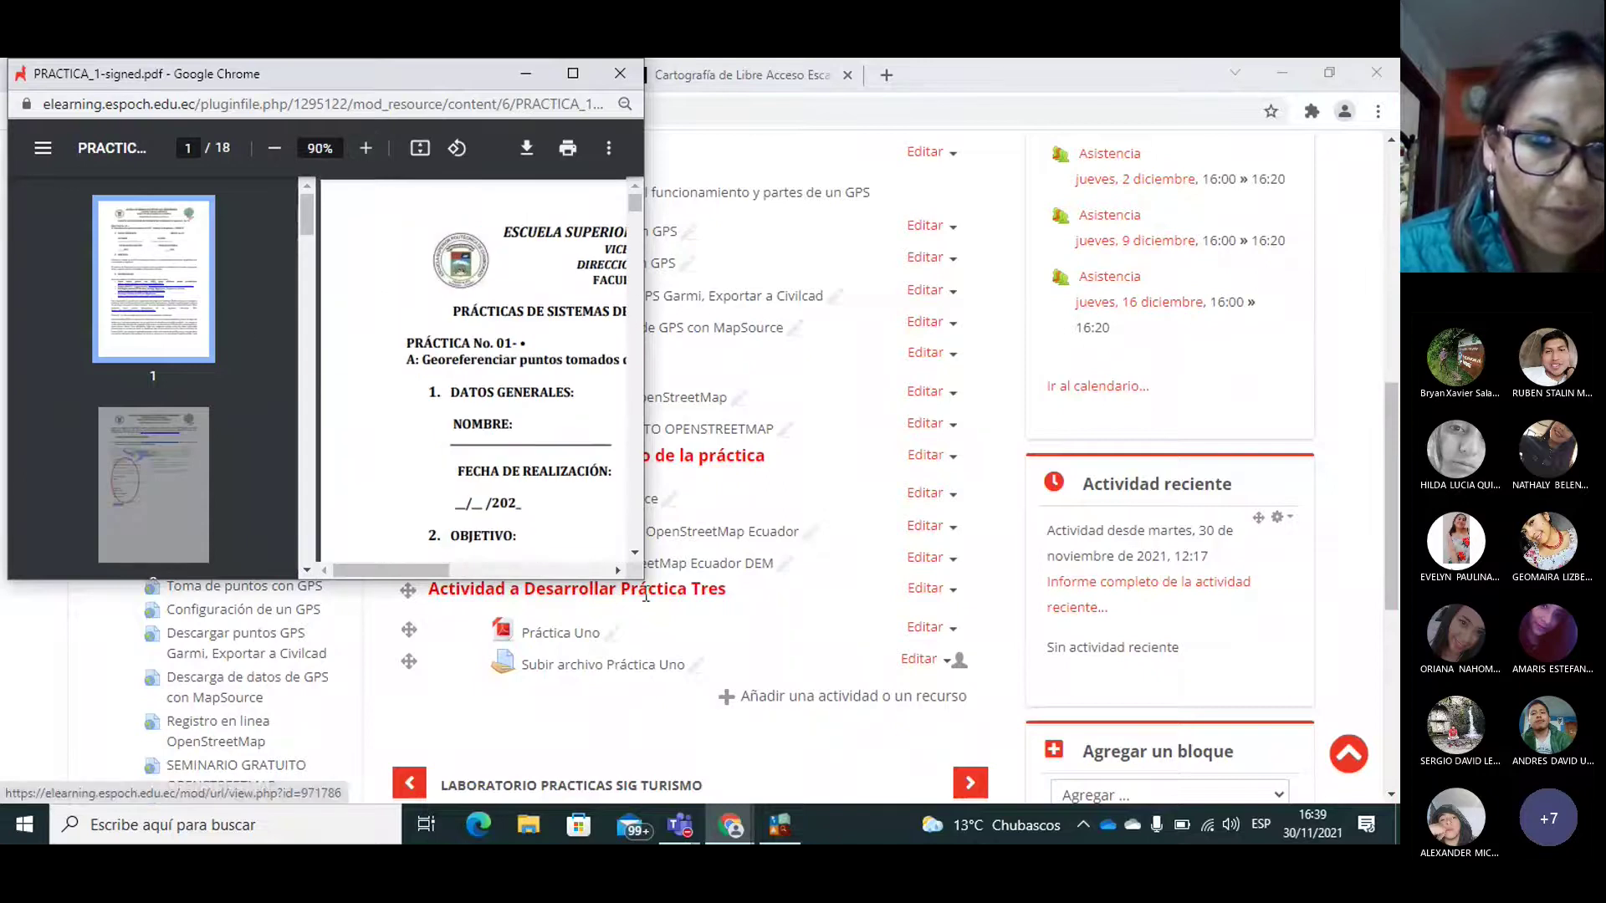
left_click_drag(644, 580, 1353, 771)
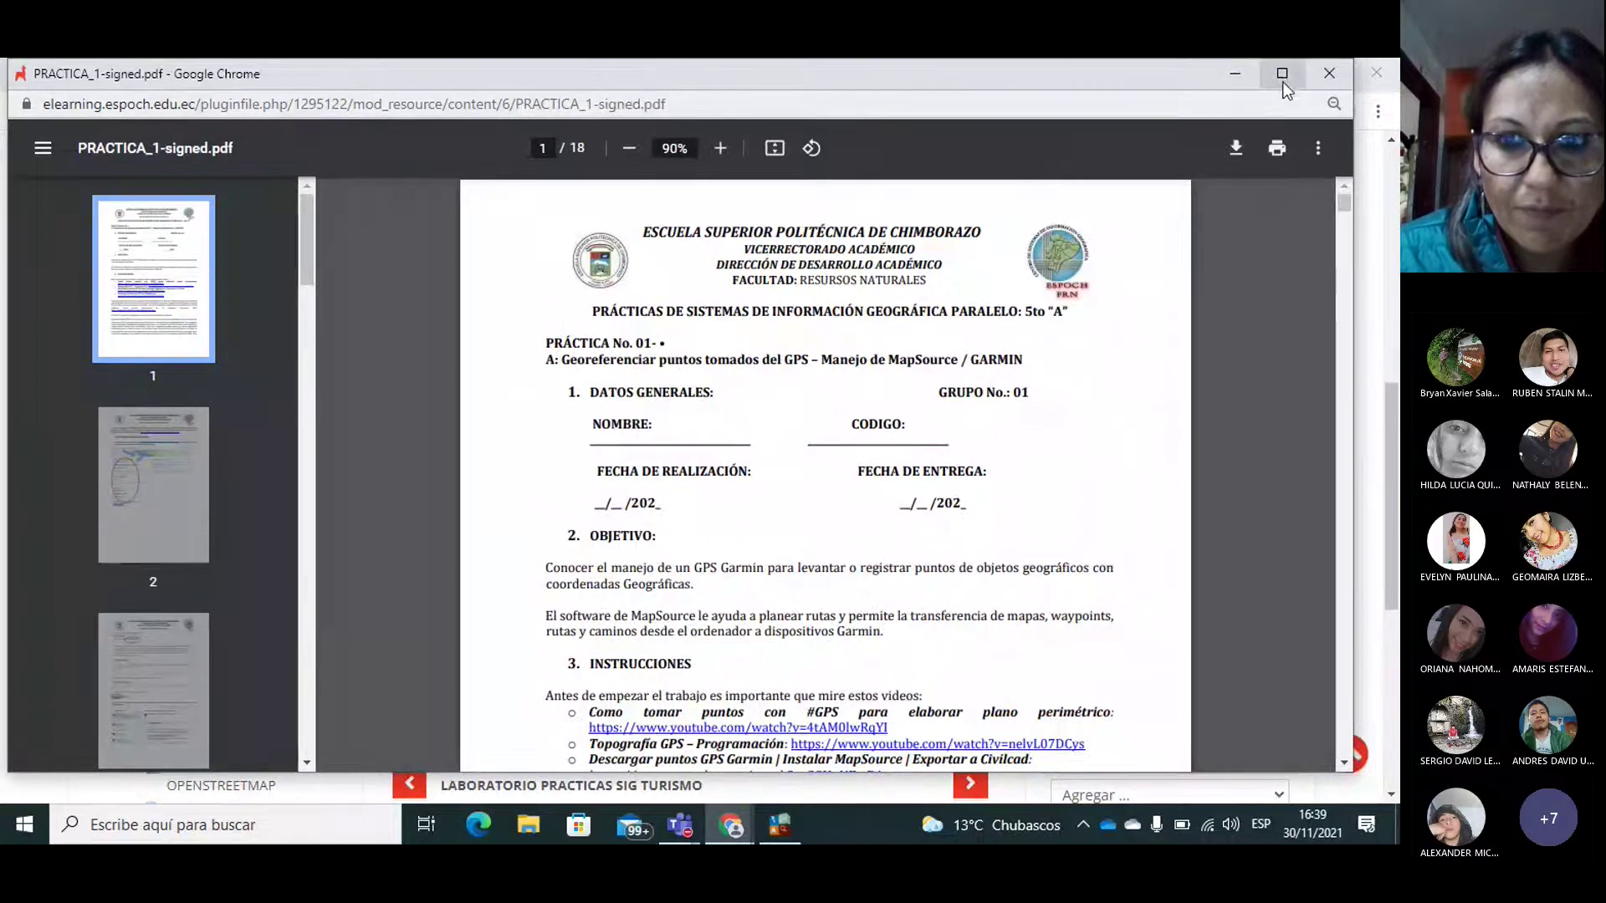
Step: Maximize the guide, scroll past page 5, jump to the page 15 annex, then return to page 5
left_click(1282, 73)
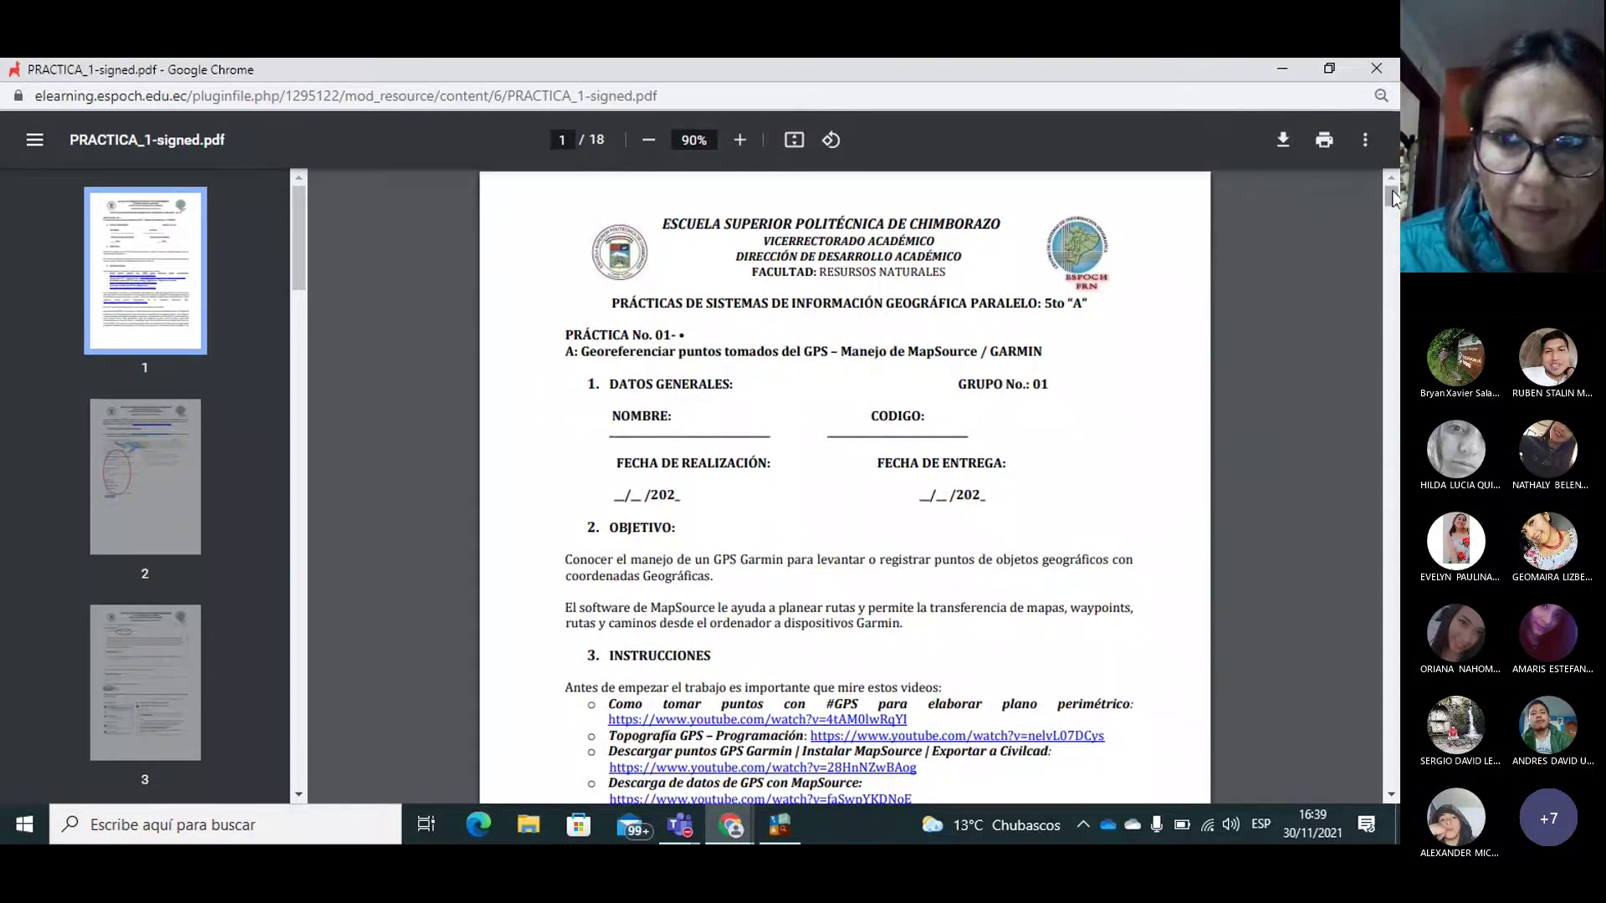
scroll(1392, 210, "down", 3)
scroll(1391, 210, "down", 12)
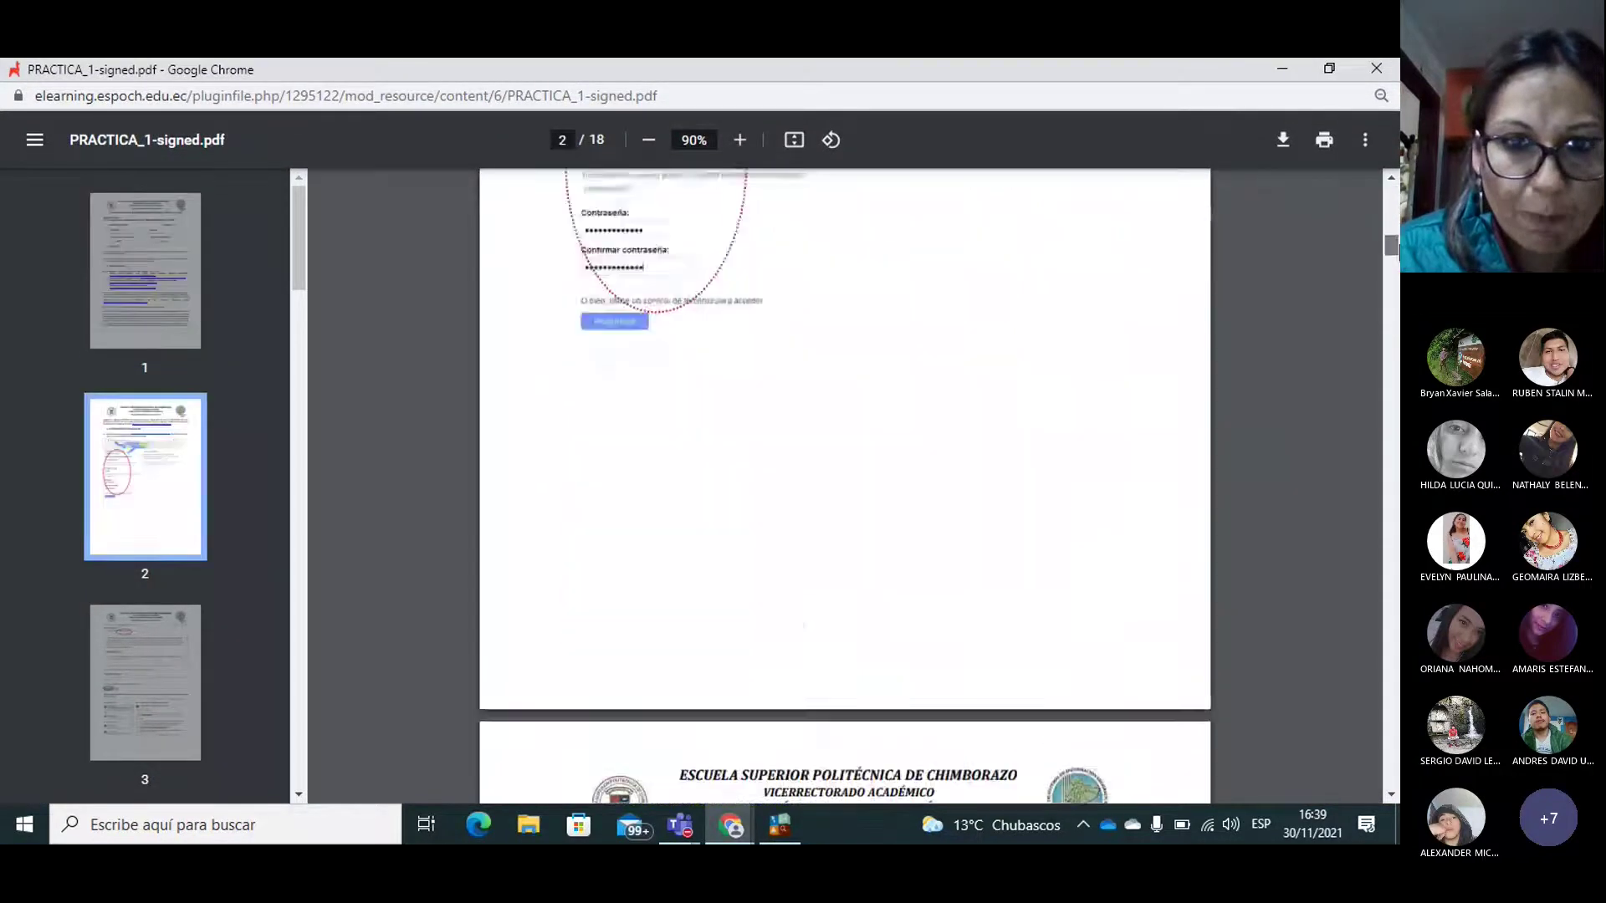
scroll(845, 485, "down", 8)
scroll(844, 485, "down", 3)
scroll(845, 485, "down", 10)
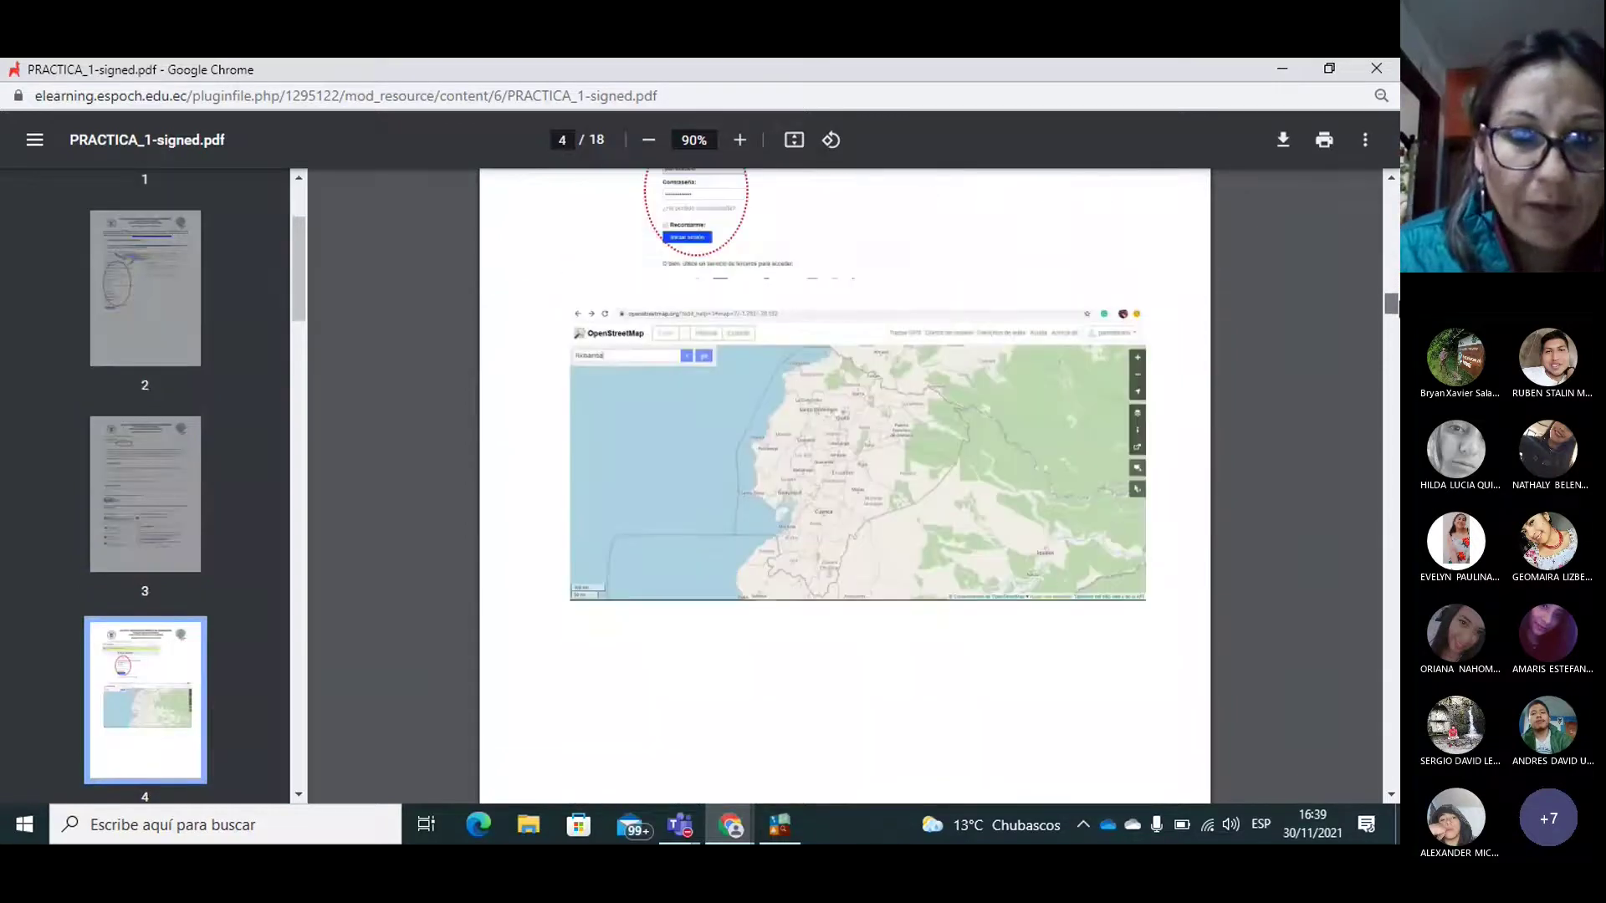
scroll(845, 485, "down", 5)
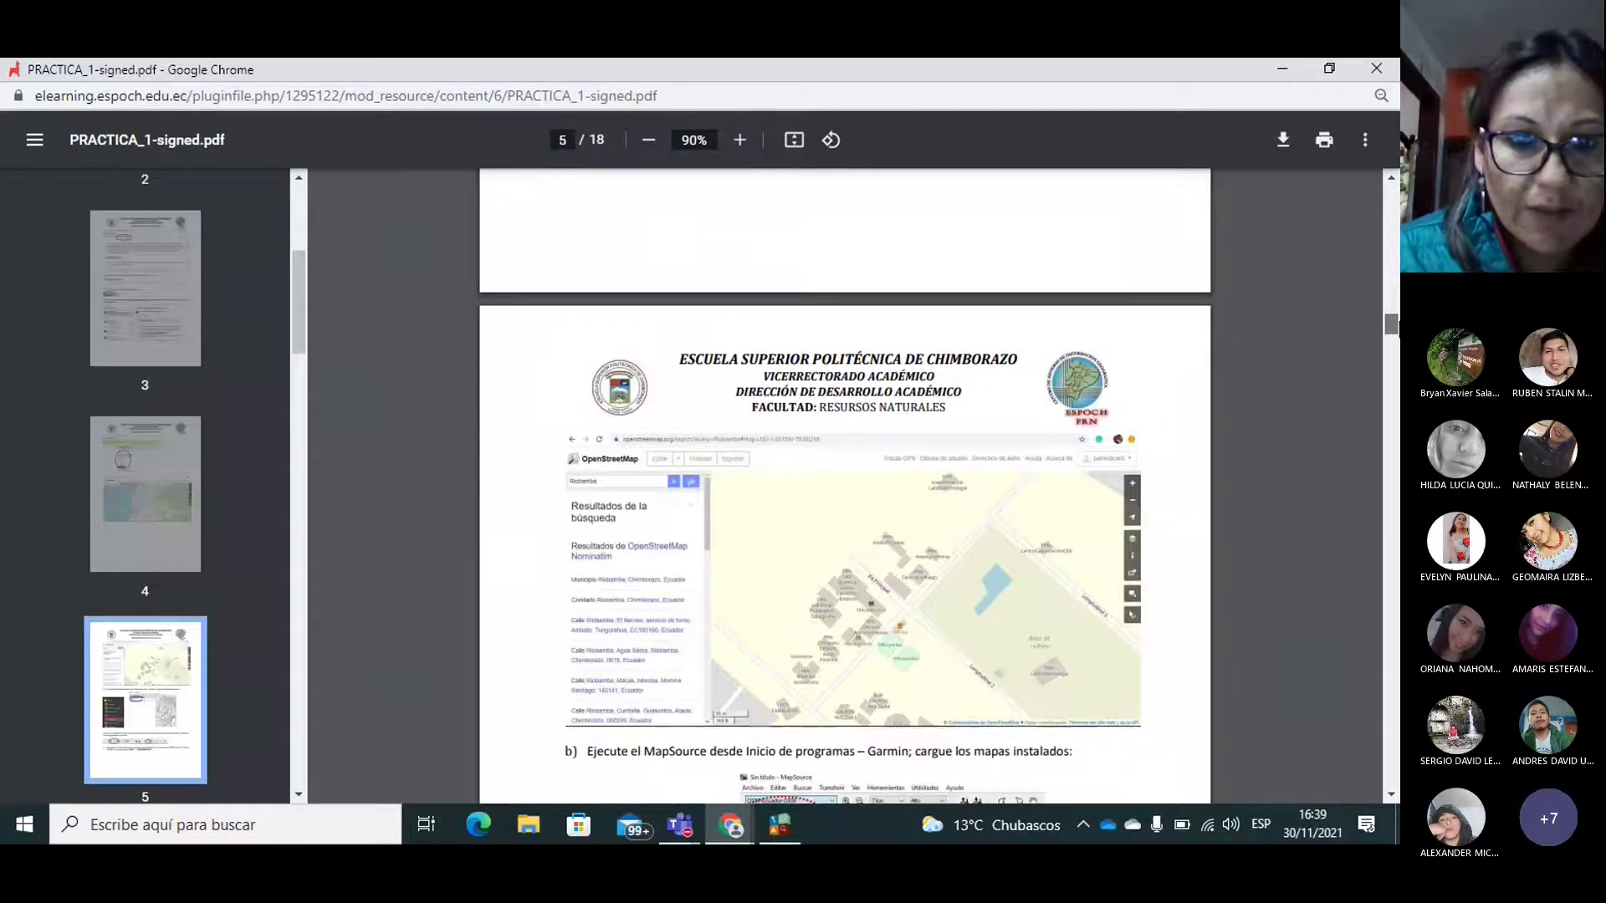
scroll(845, 485, "down", 4)
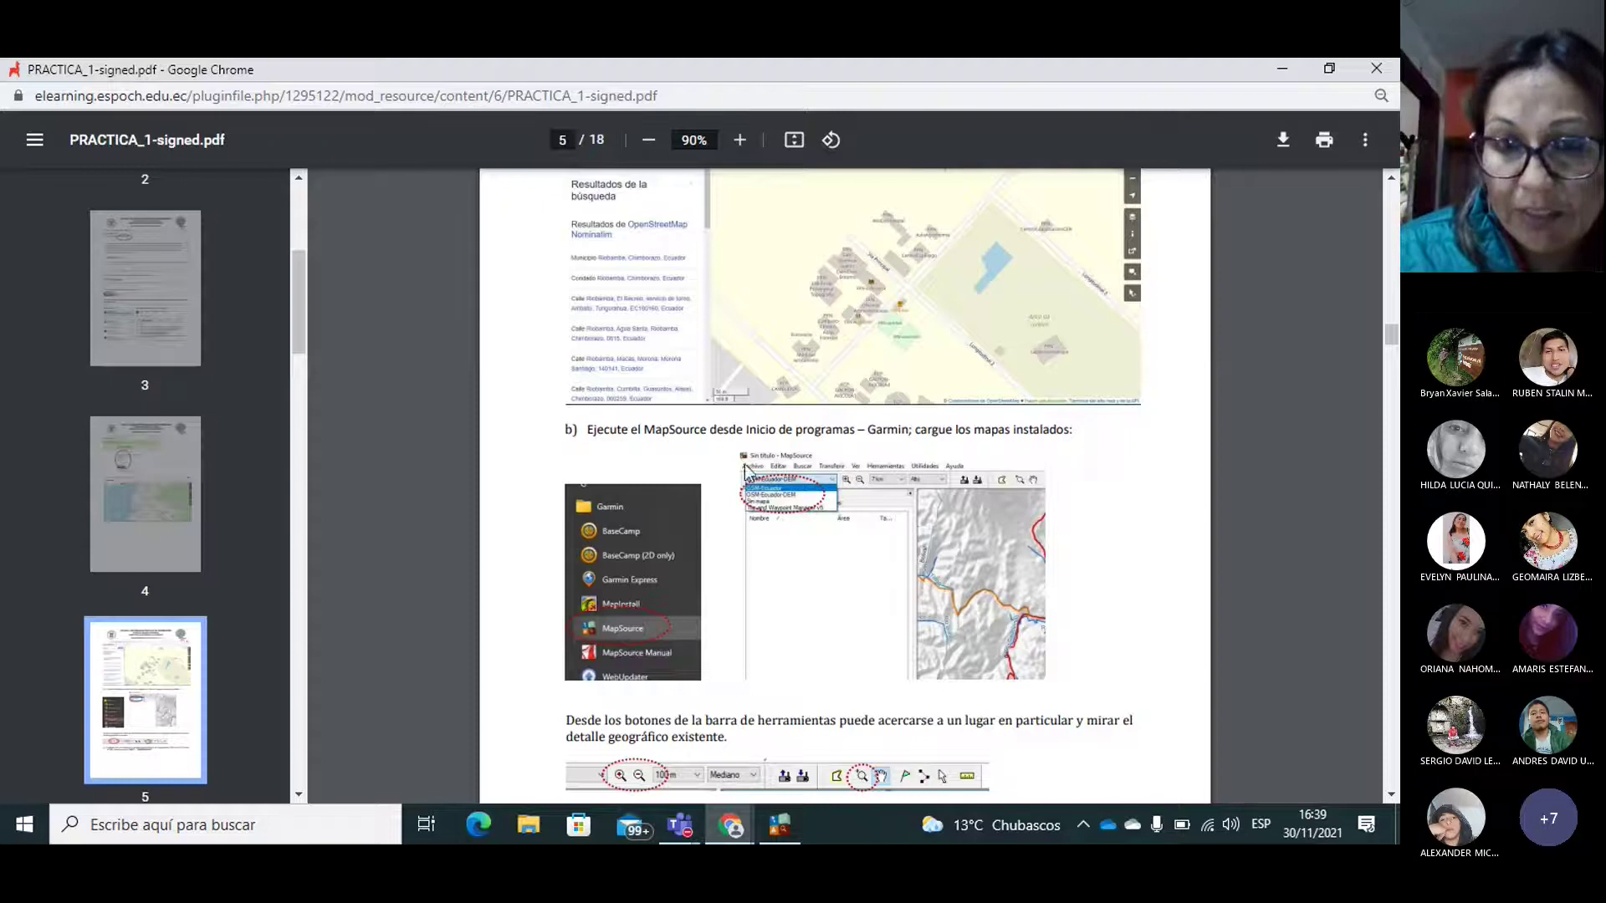
left_click_drag(1389, 339, 1366, 664)
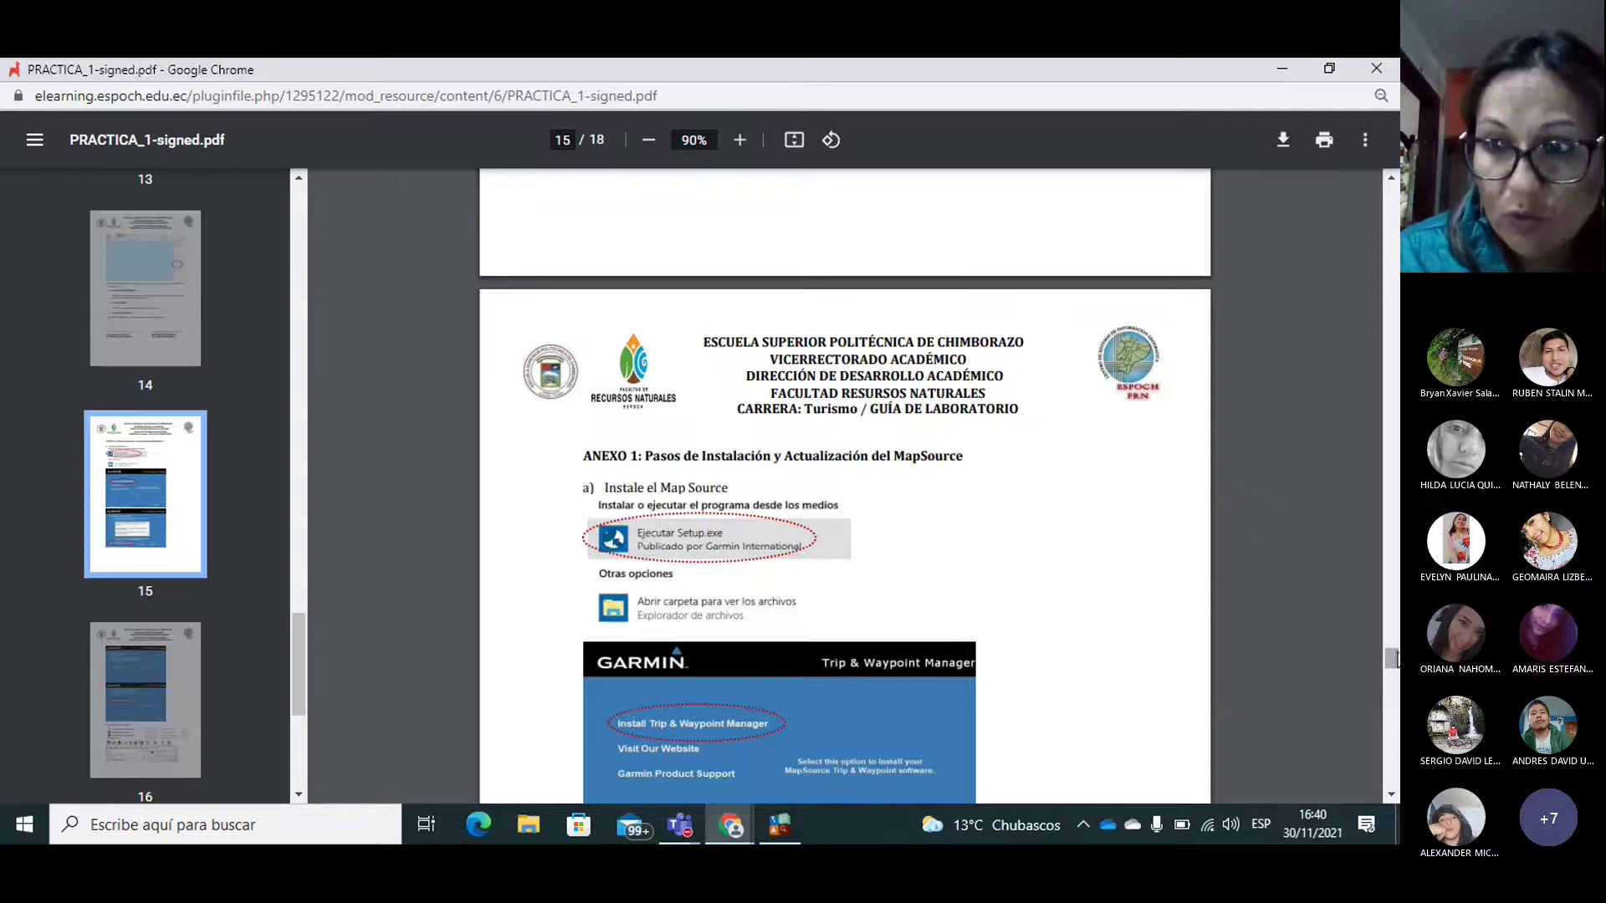
left_click_drag(1388, 657, 1392, 350)
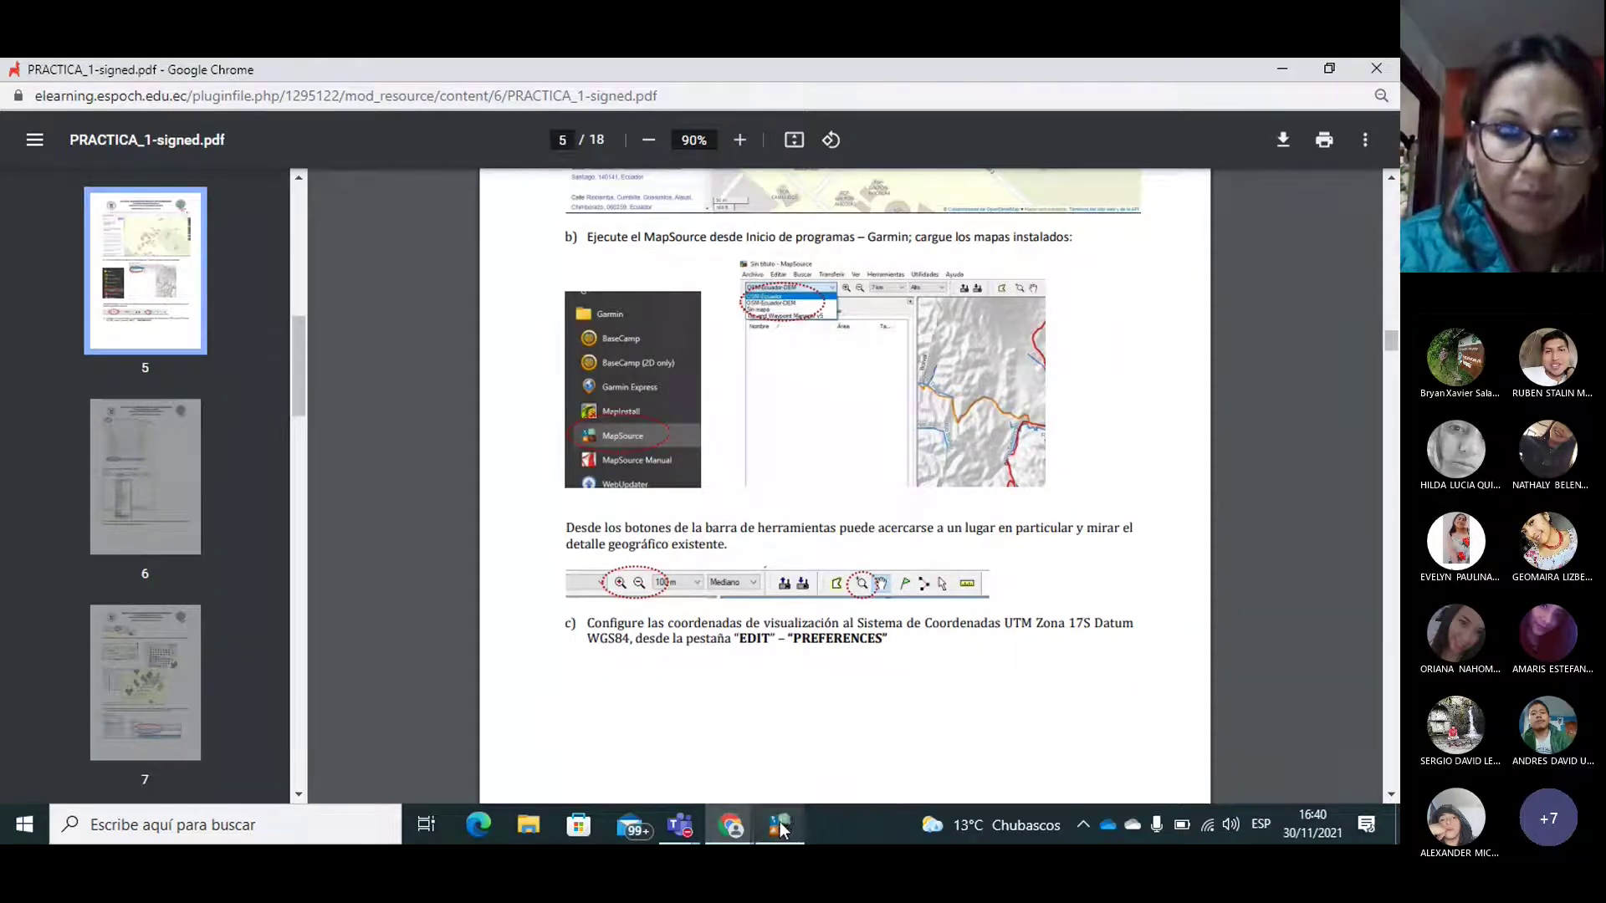
mouse_move(780, 826)
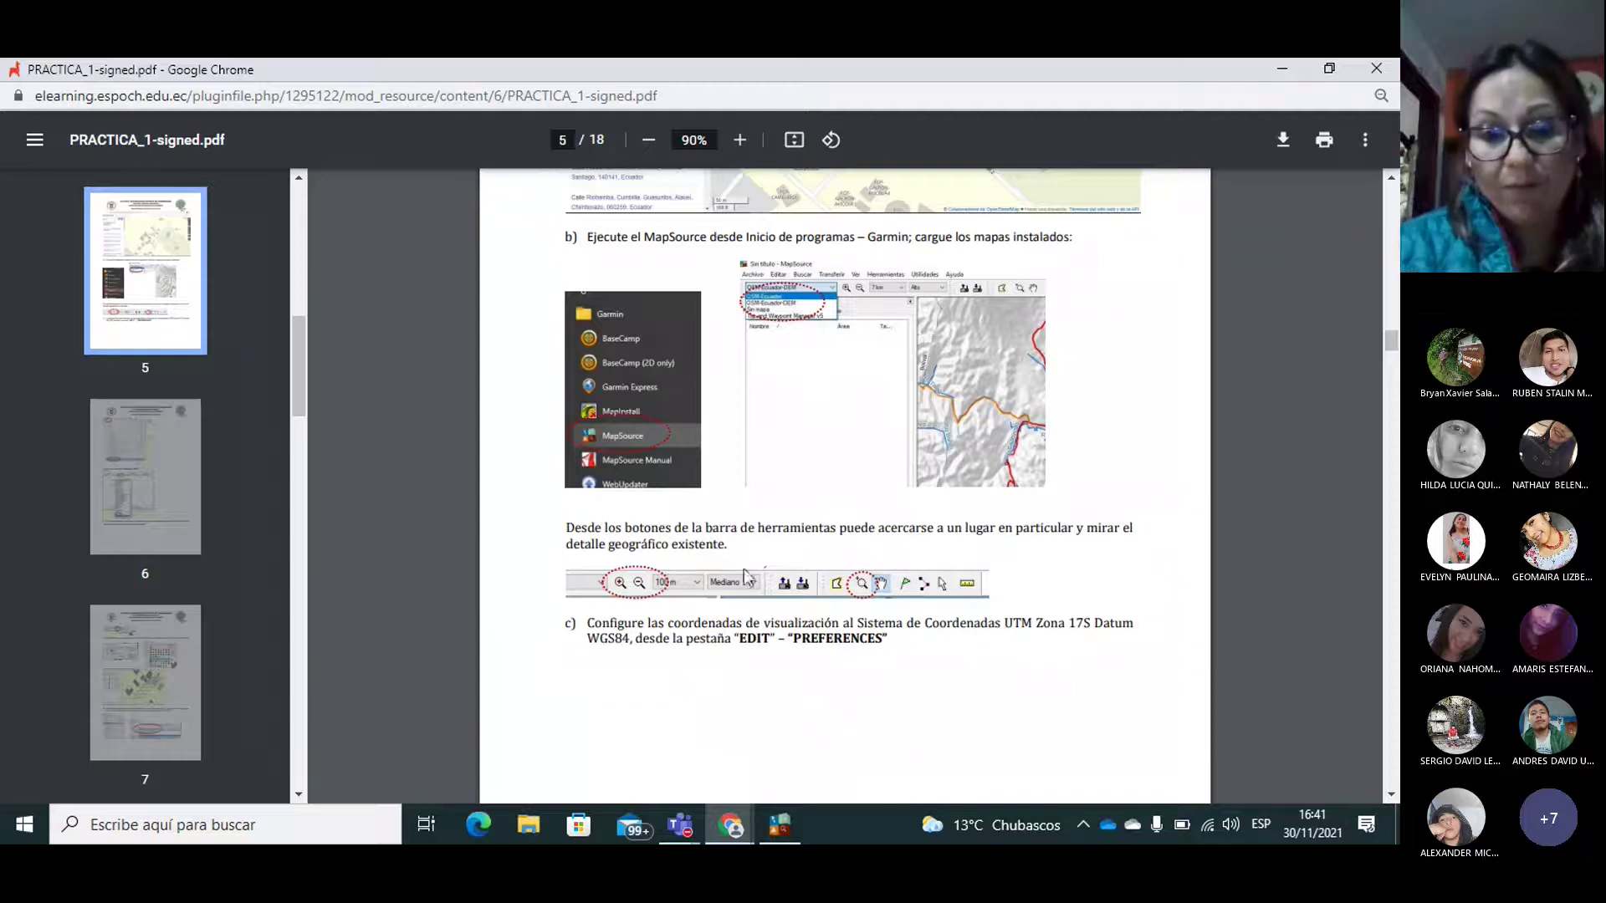
Step: Bring MapSource forward, resize its map list panel, and check the Garmin Start menu folder
left_click(785, 829)
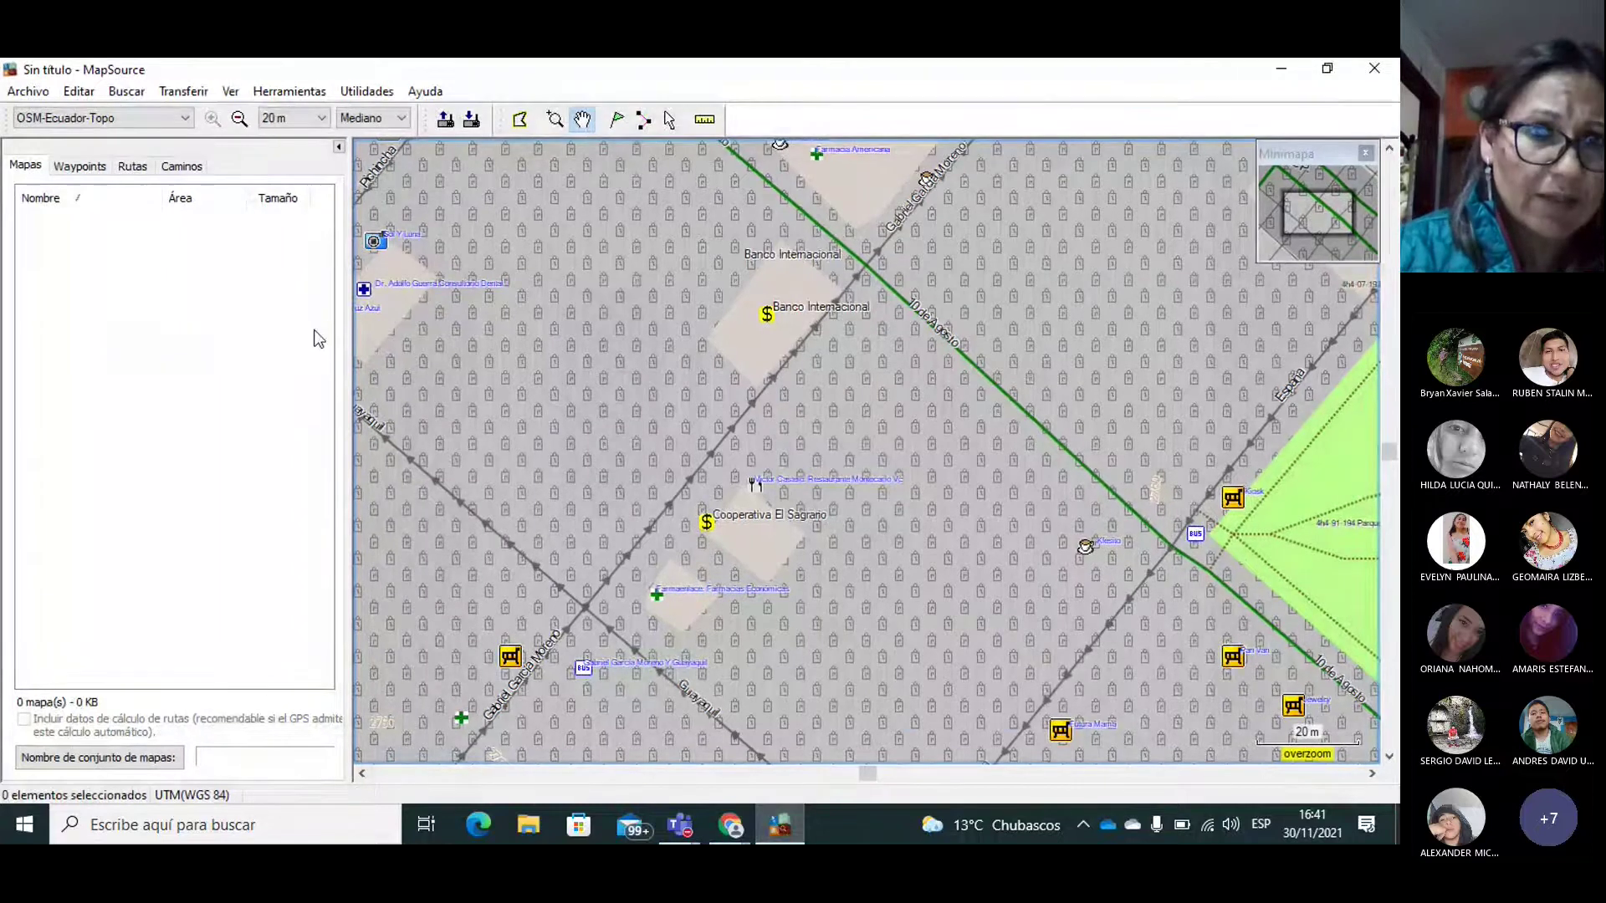
left_click_drag(346, 332, 201, 323)
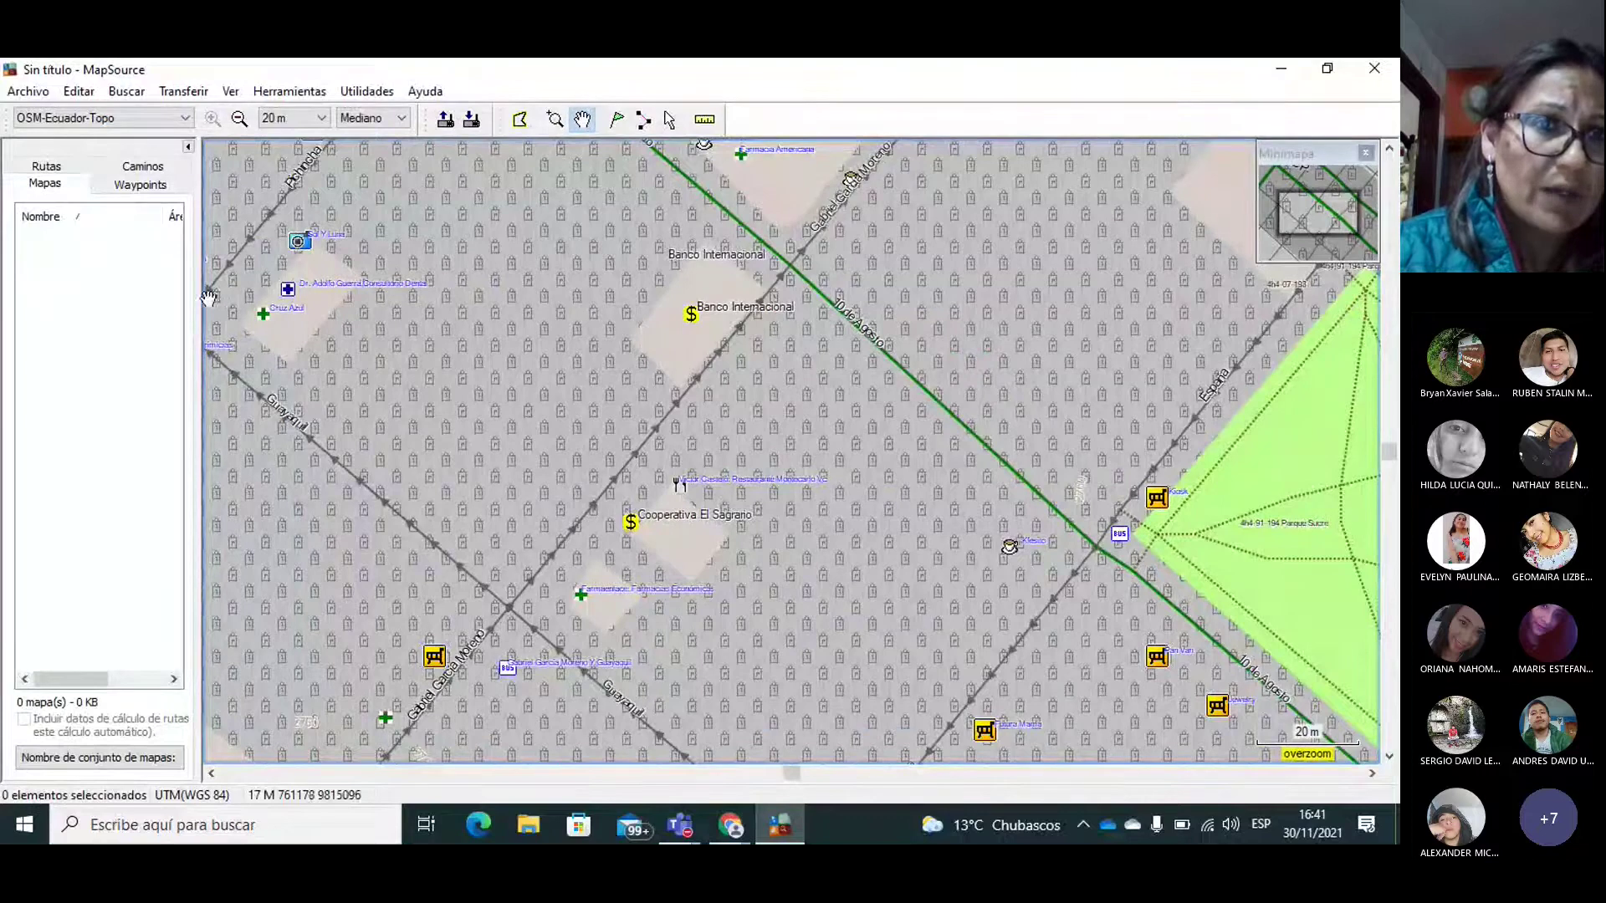
left_click_drag(201, 288, 261, 296)
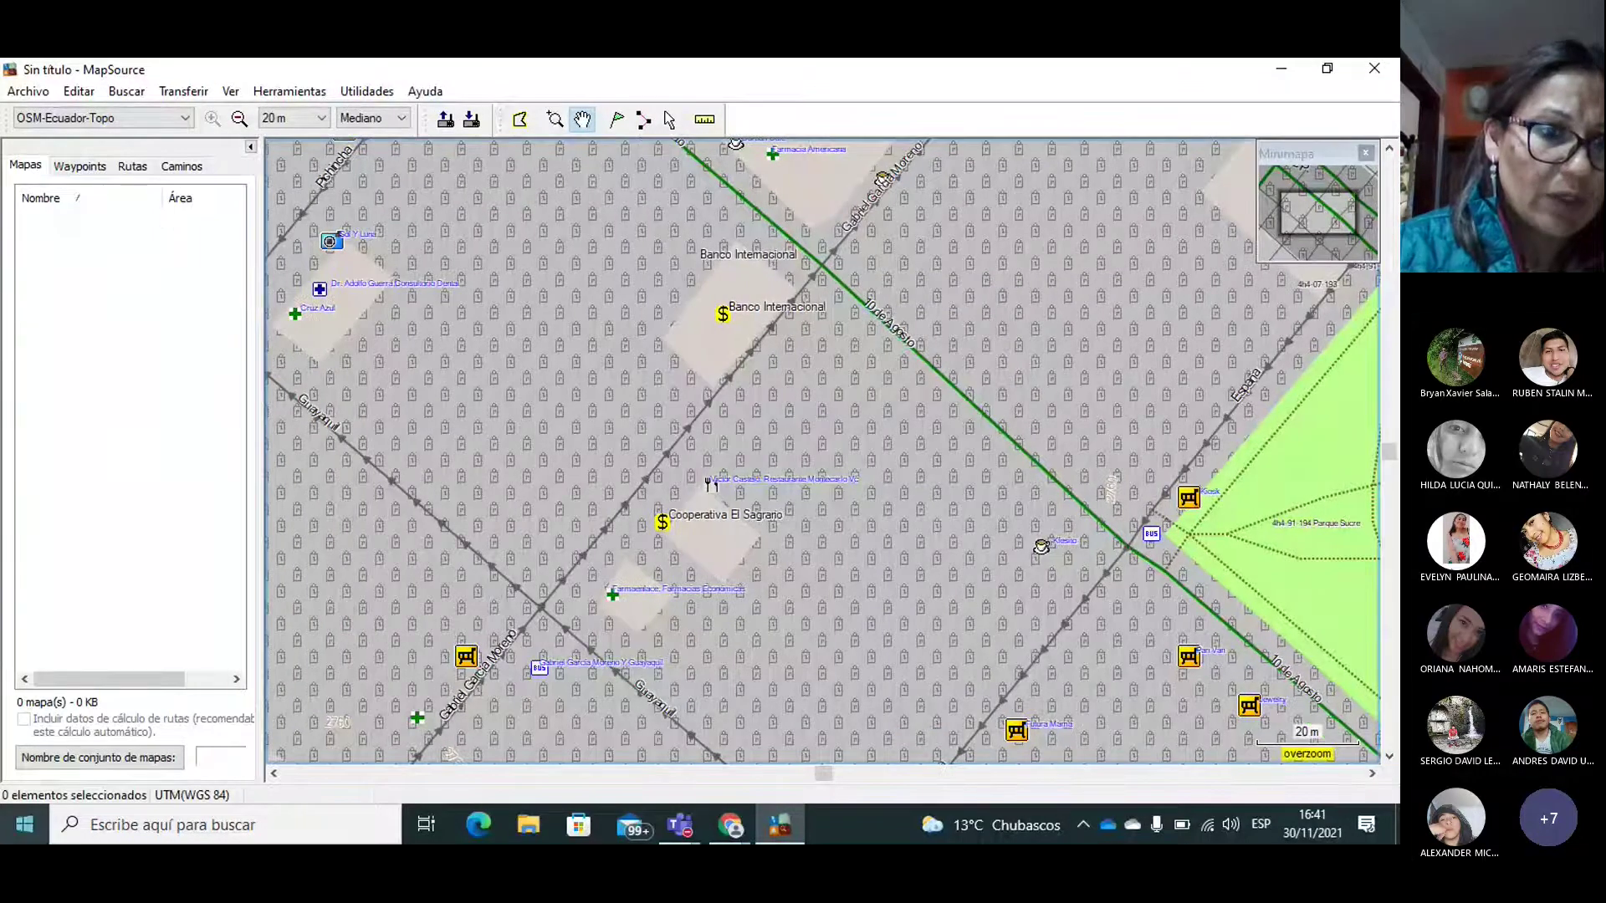
left_click(23, 833)
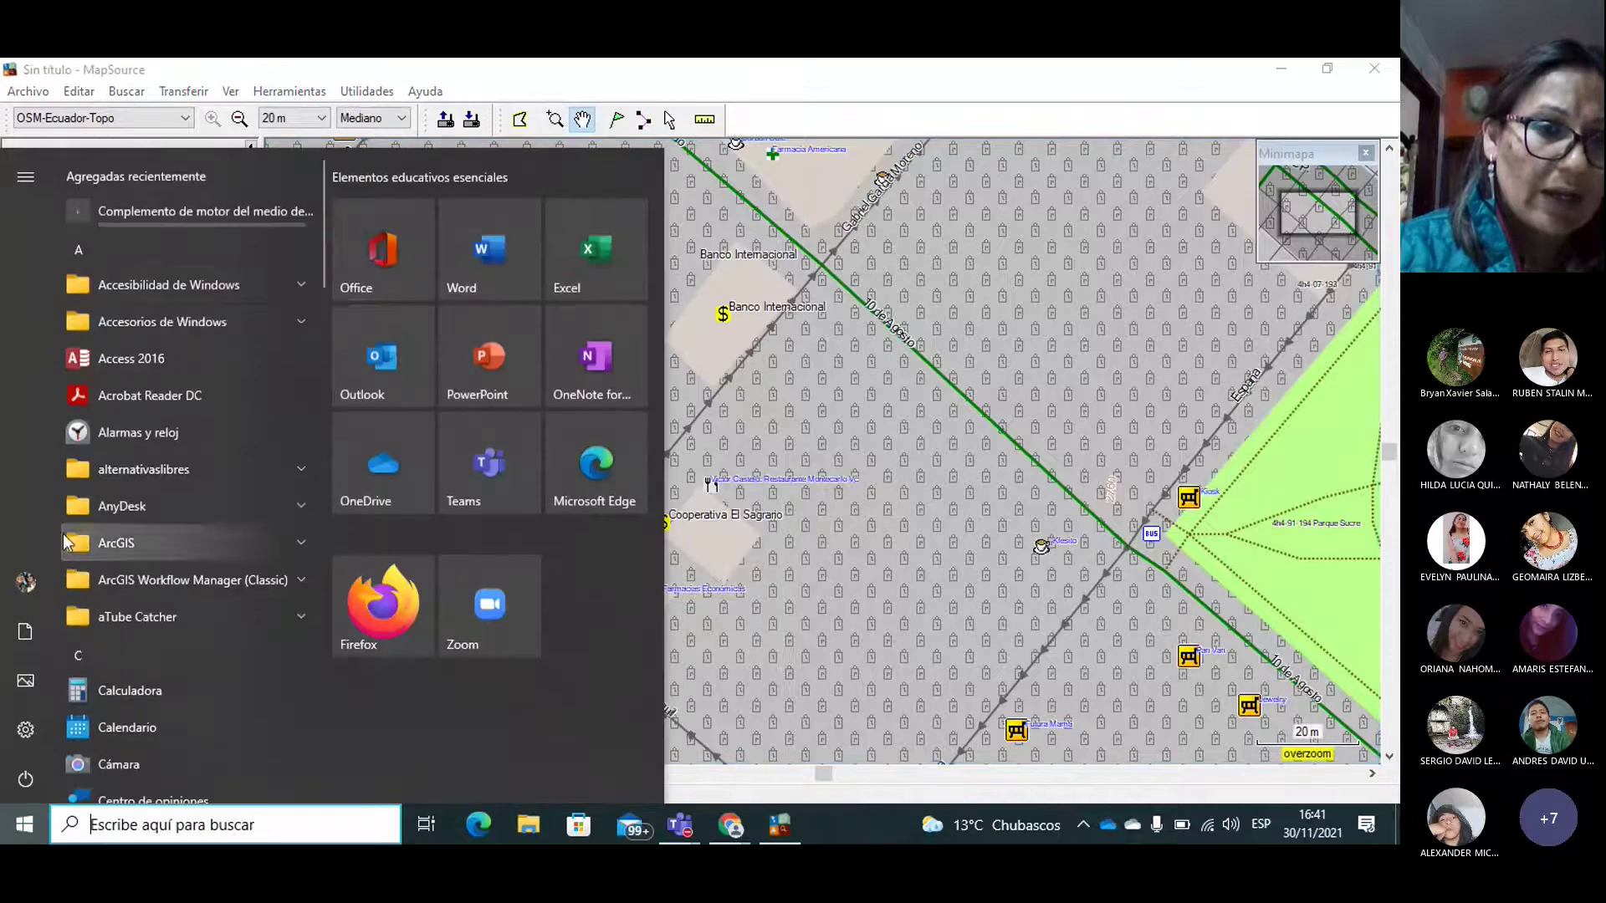
left_click_drag(322, 245, 337, 416)
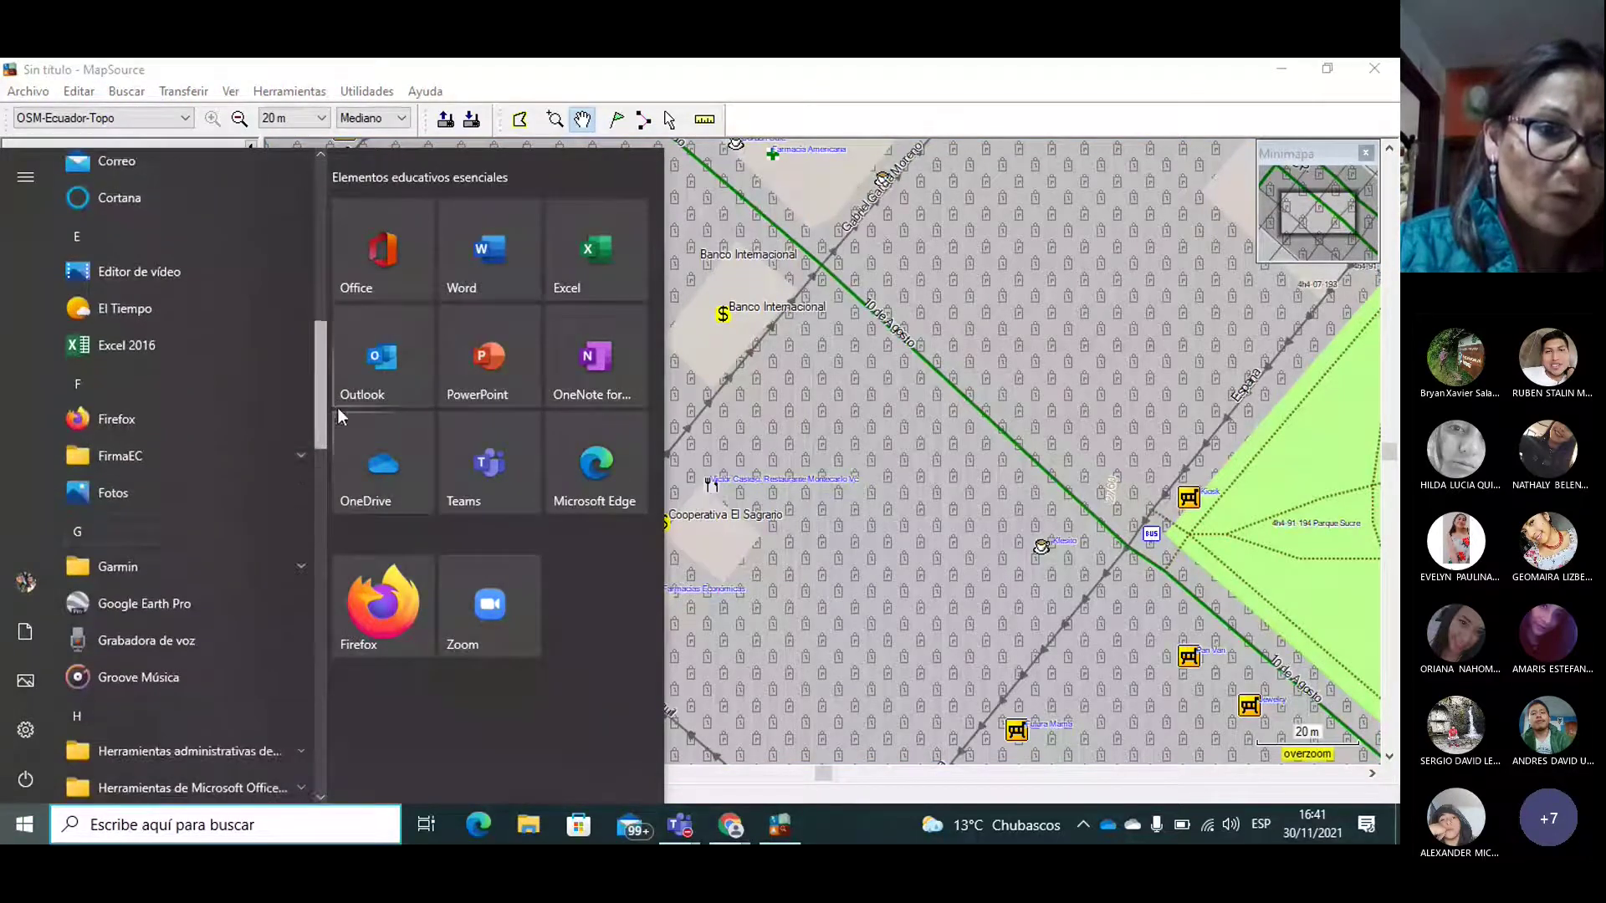
left_click(265, 553)
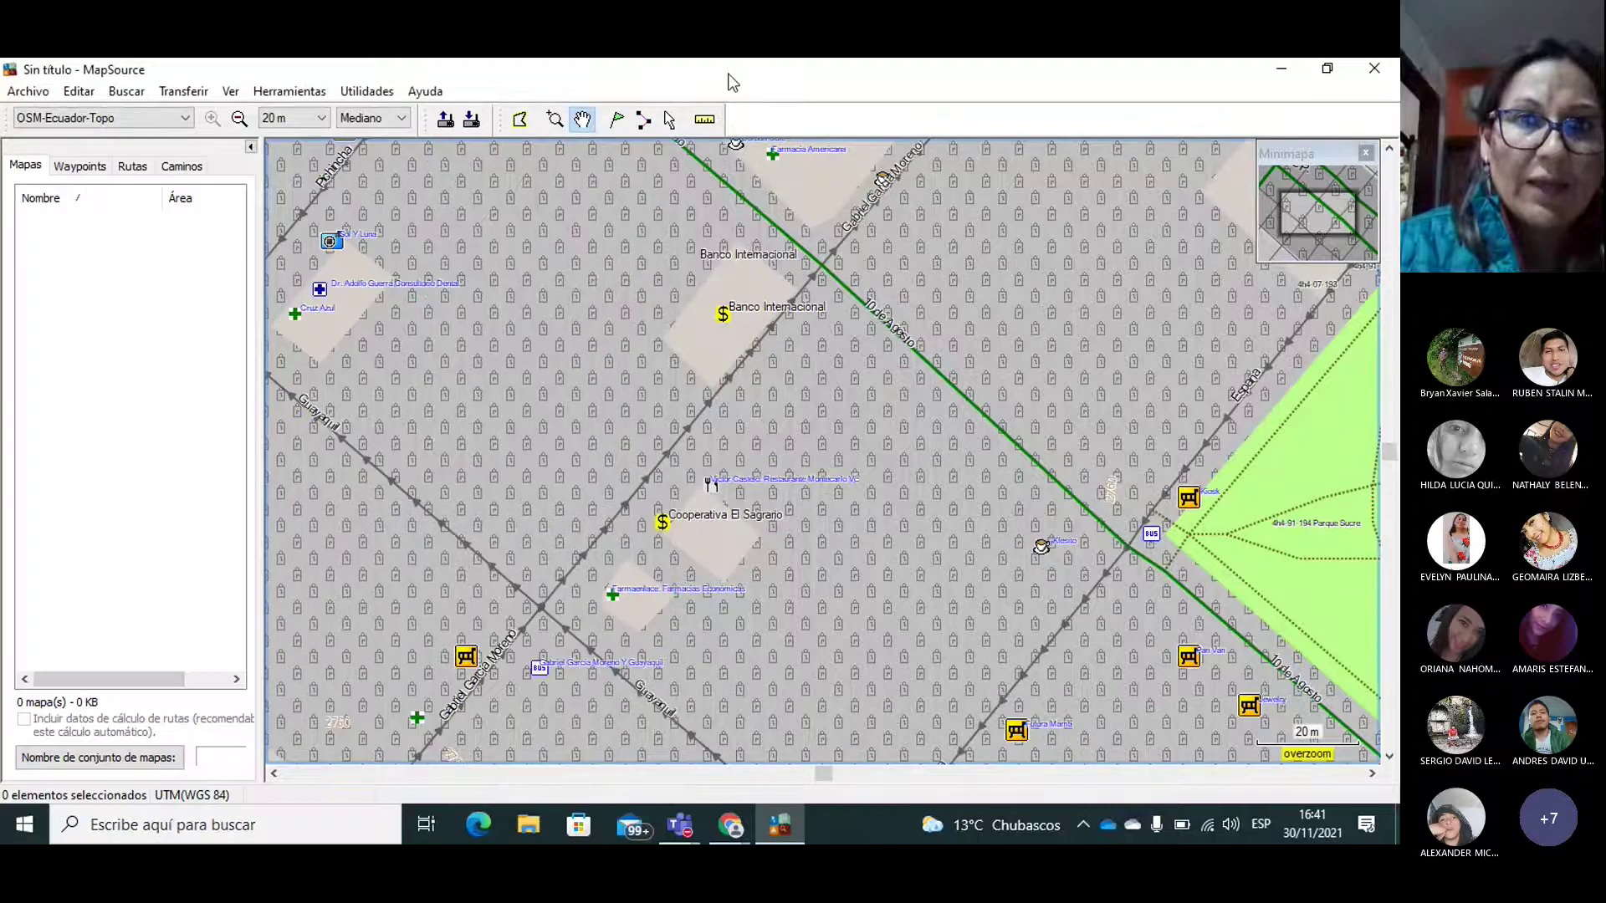
left_click(734, 80)
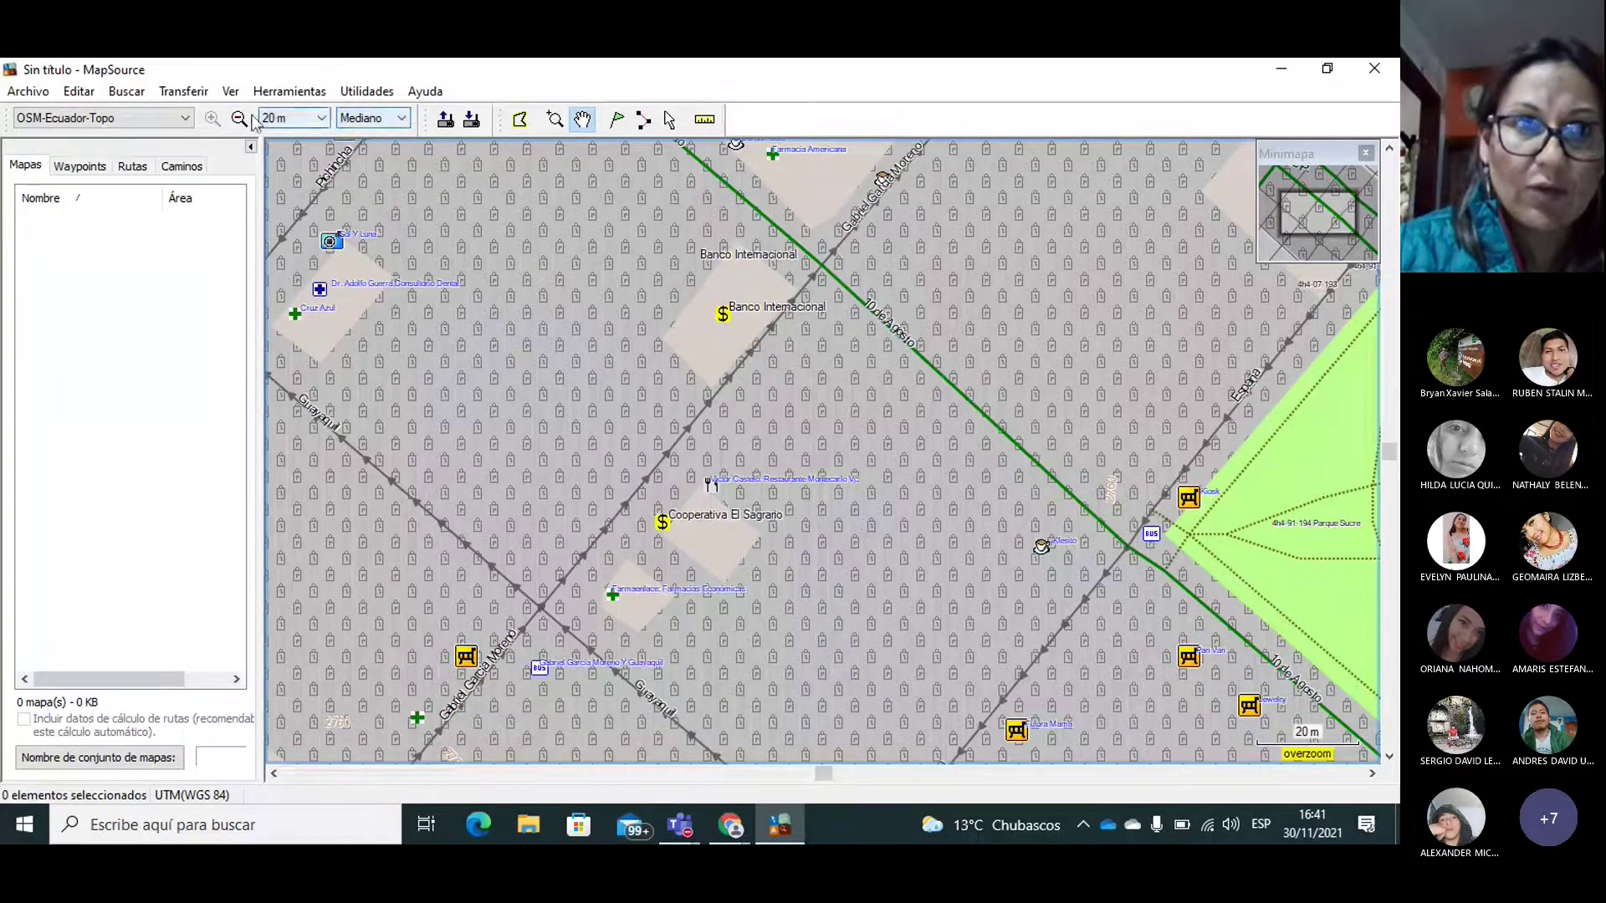
Step: Zoom the Riobamba map out seven steps to the 1 km scale
left_click(240, 119)
left_click(240, 119)
left_click(240, 120)
left_click(240, 119)
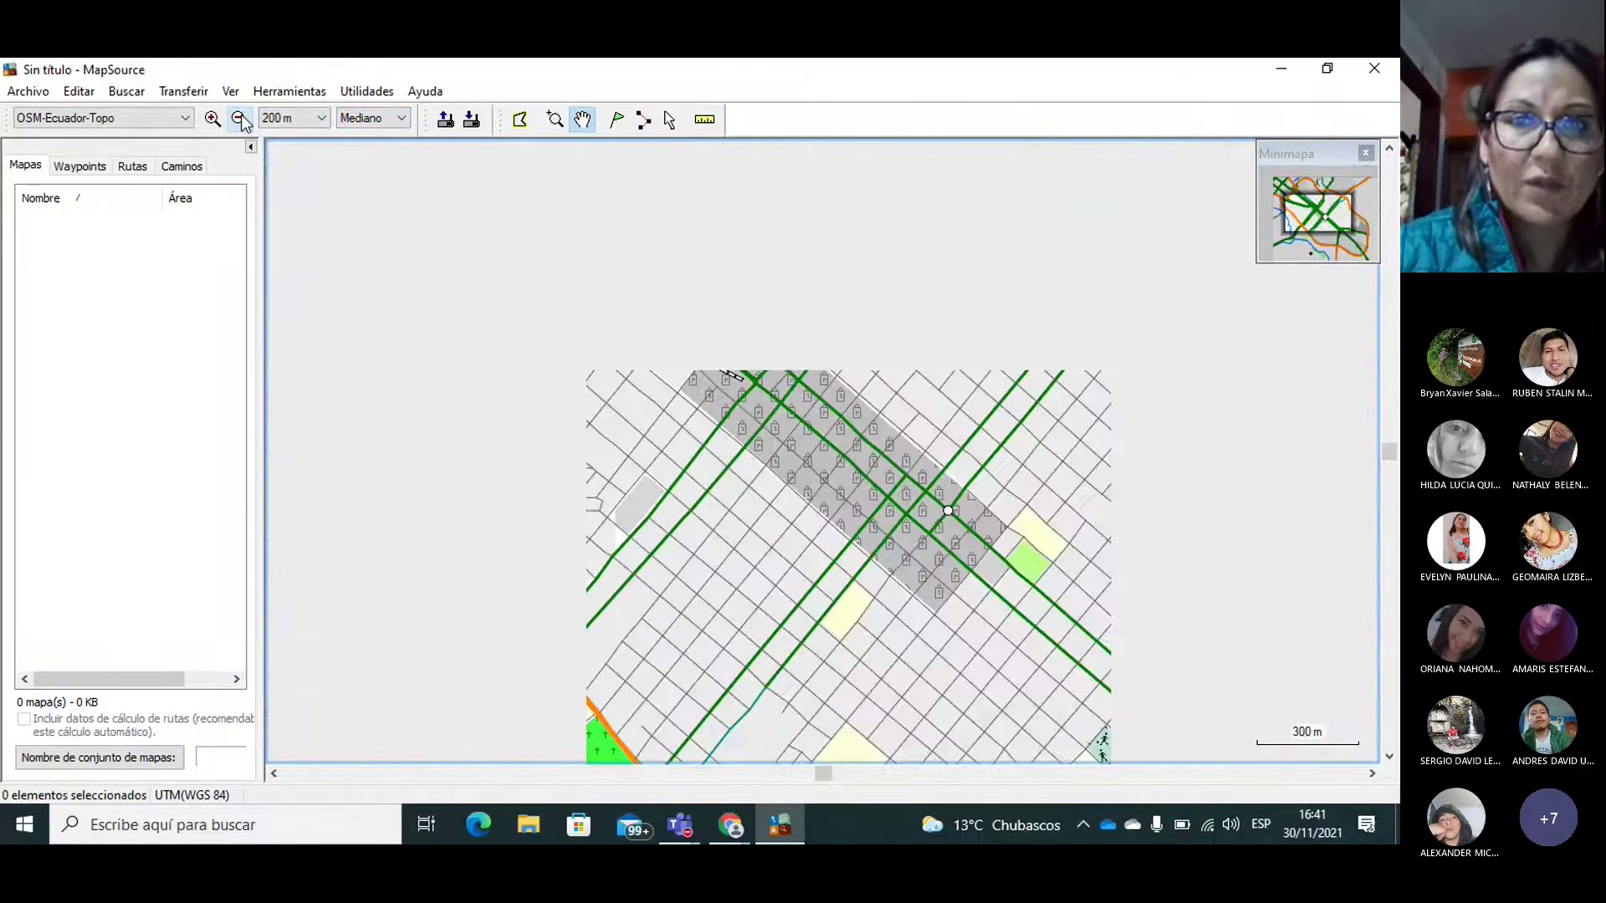
left_click(240, 120)
left_click(240, 119)
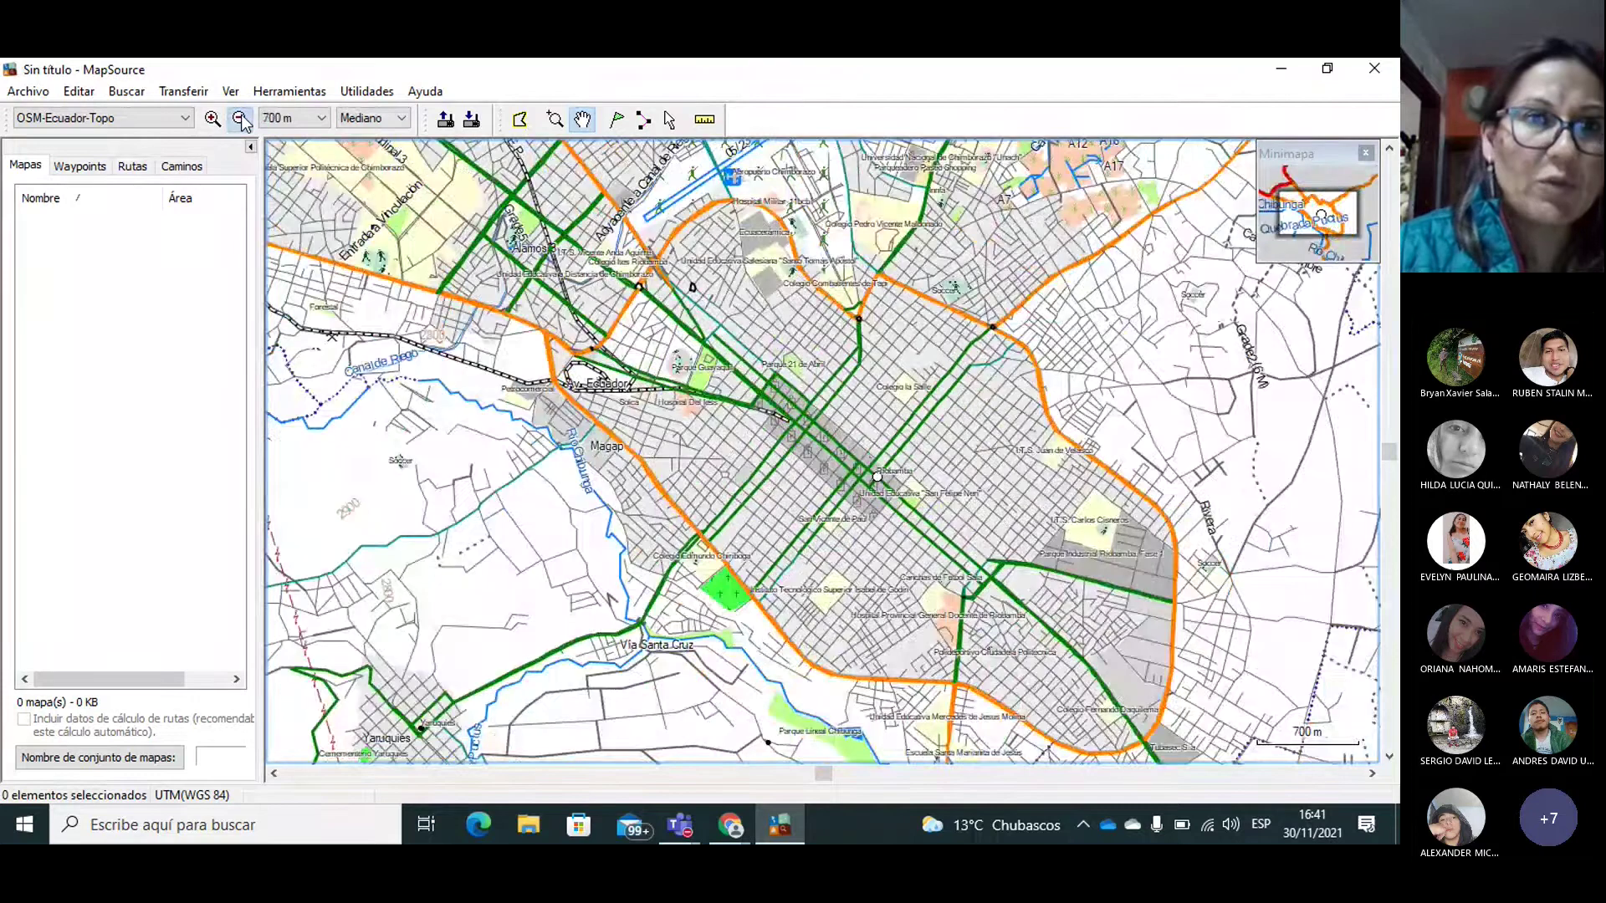
left_click(240, 119)
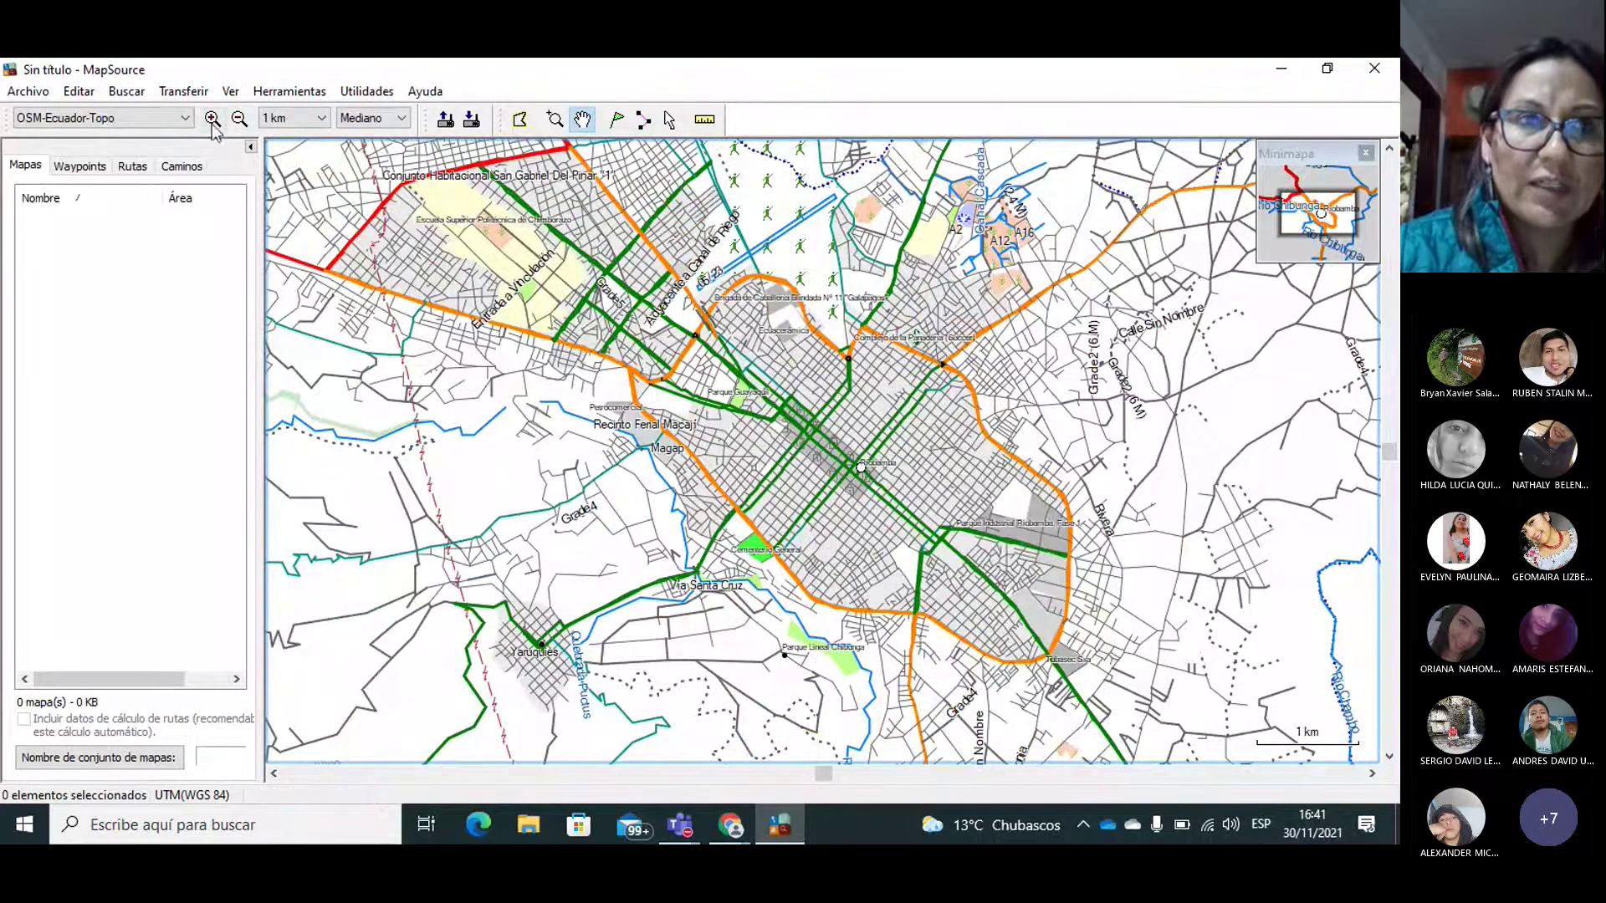
left_click(47, 124)
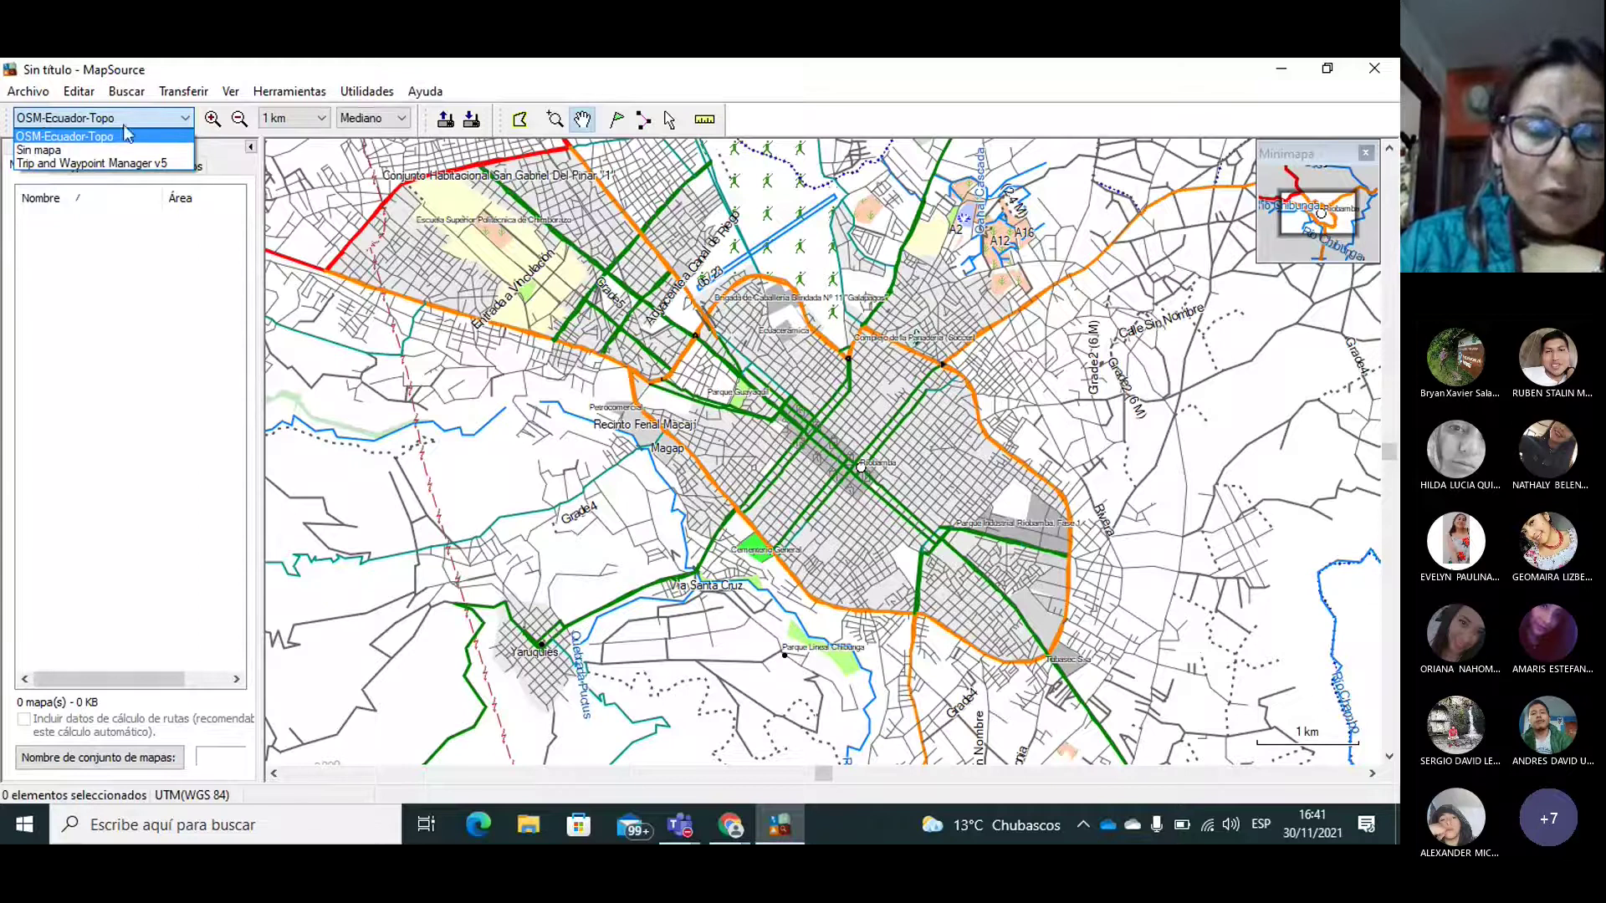
Step: Switch the map product to Sin mapa, then Trip and Waypoint Manager v5, then OSM-Ecuador-Topo
left_click(53, 154)
left_click(73, 115)
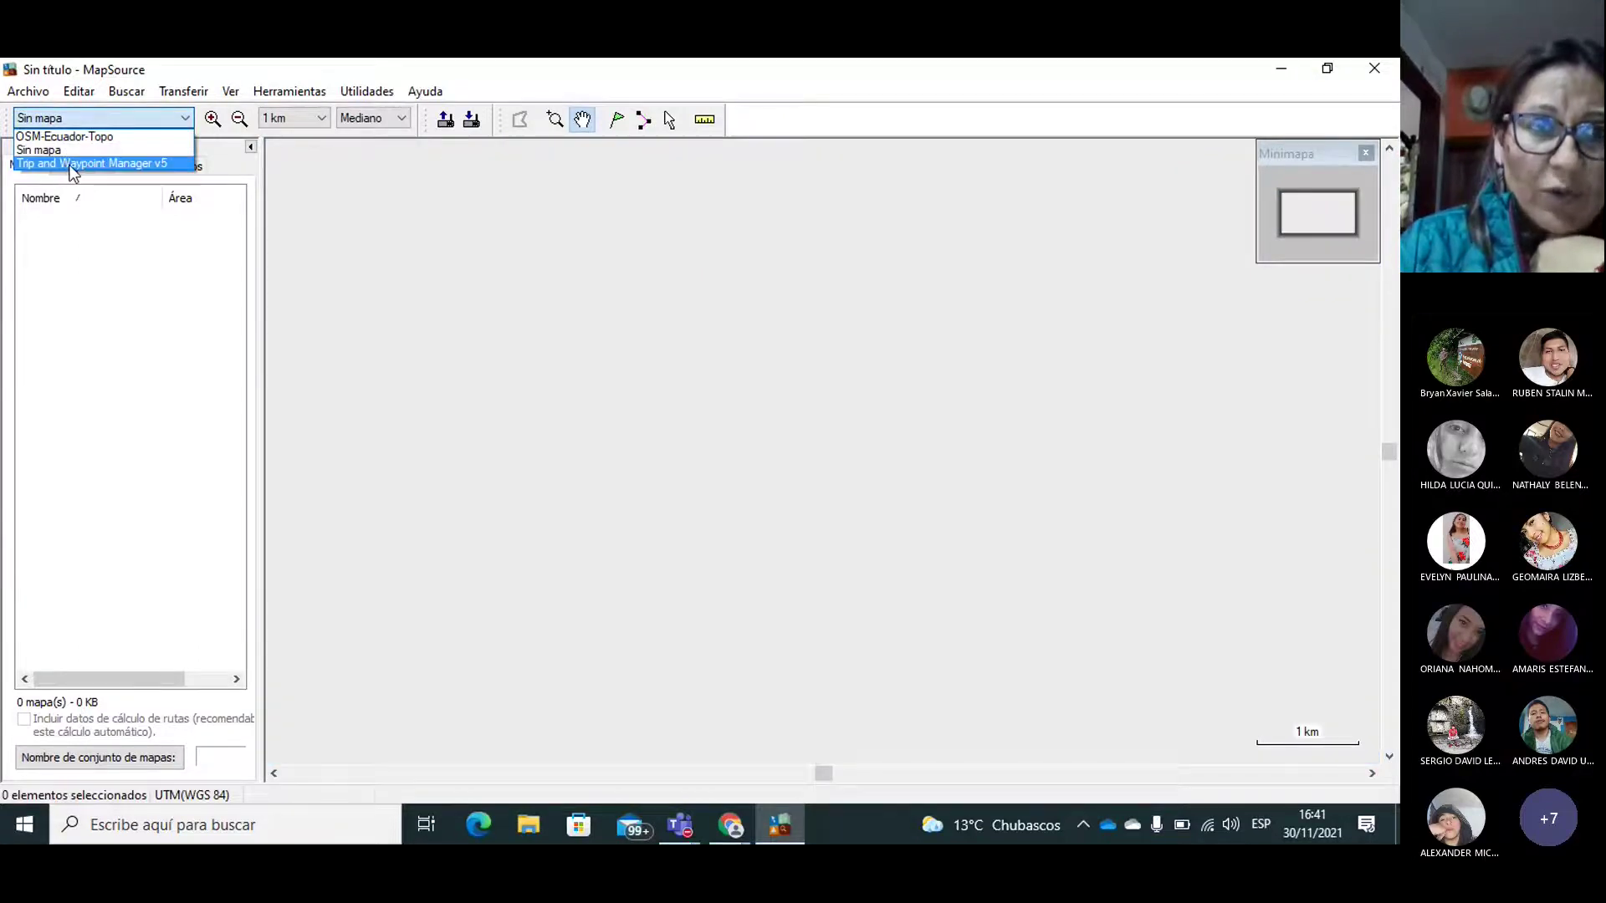
left_click(71, 164)
left_click(64, 122)
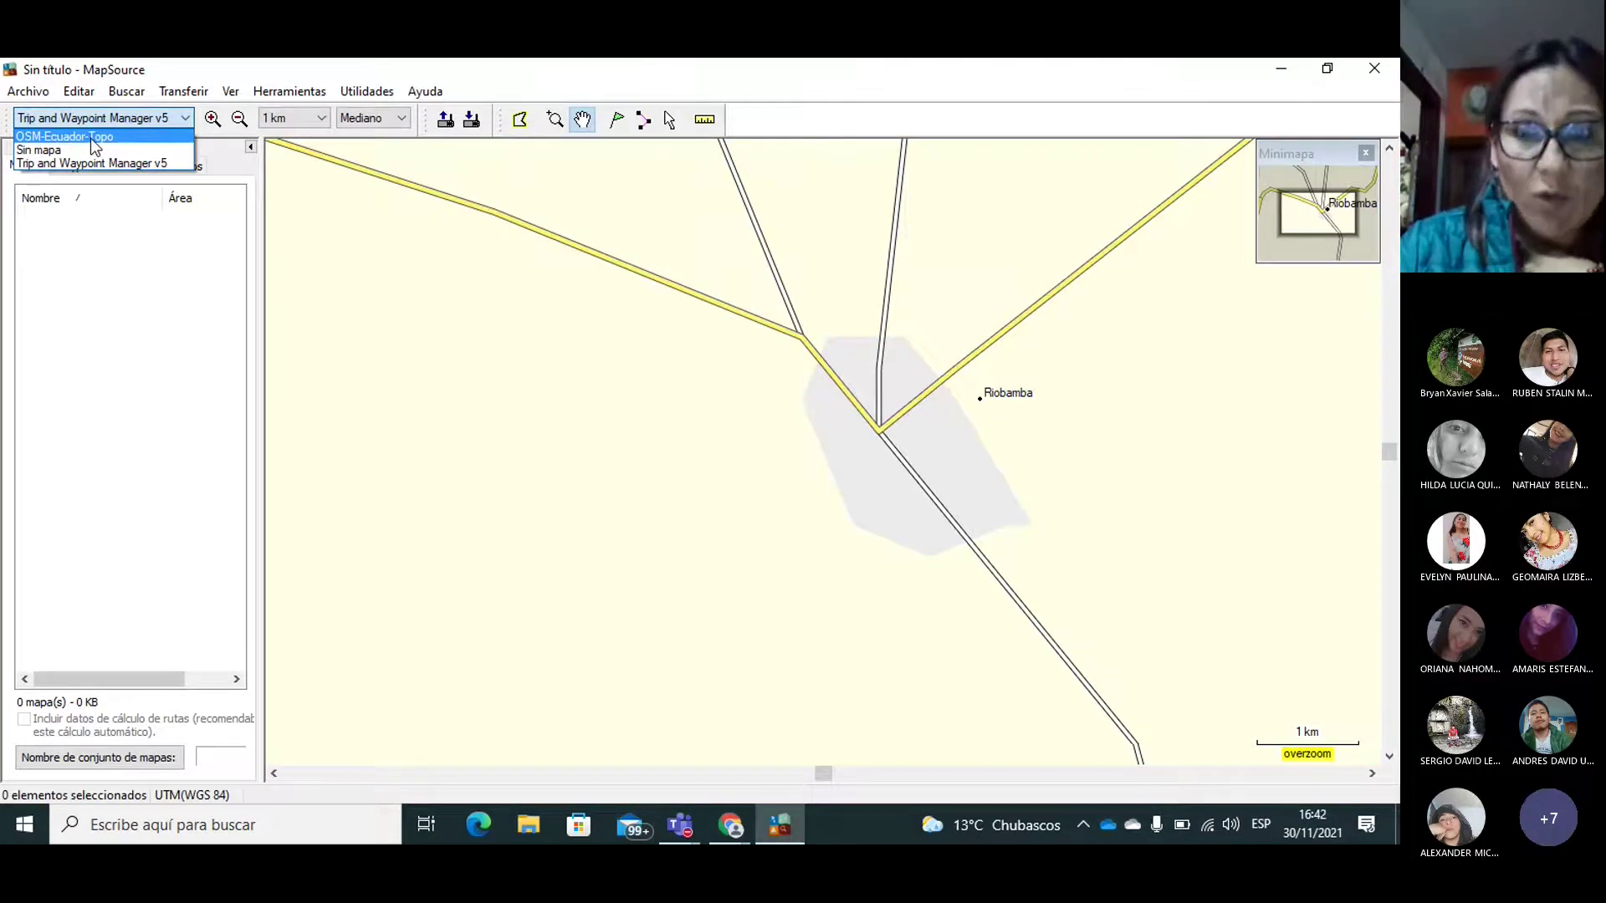
left_click(95, 138)
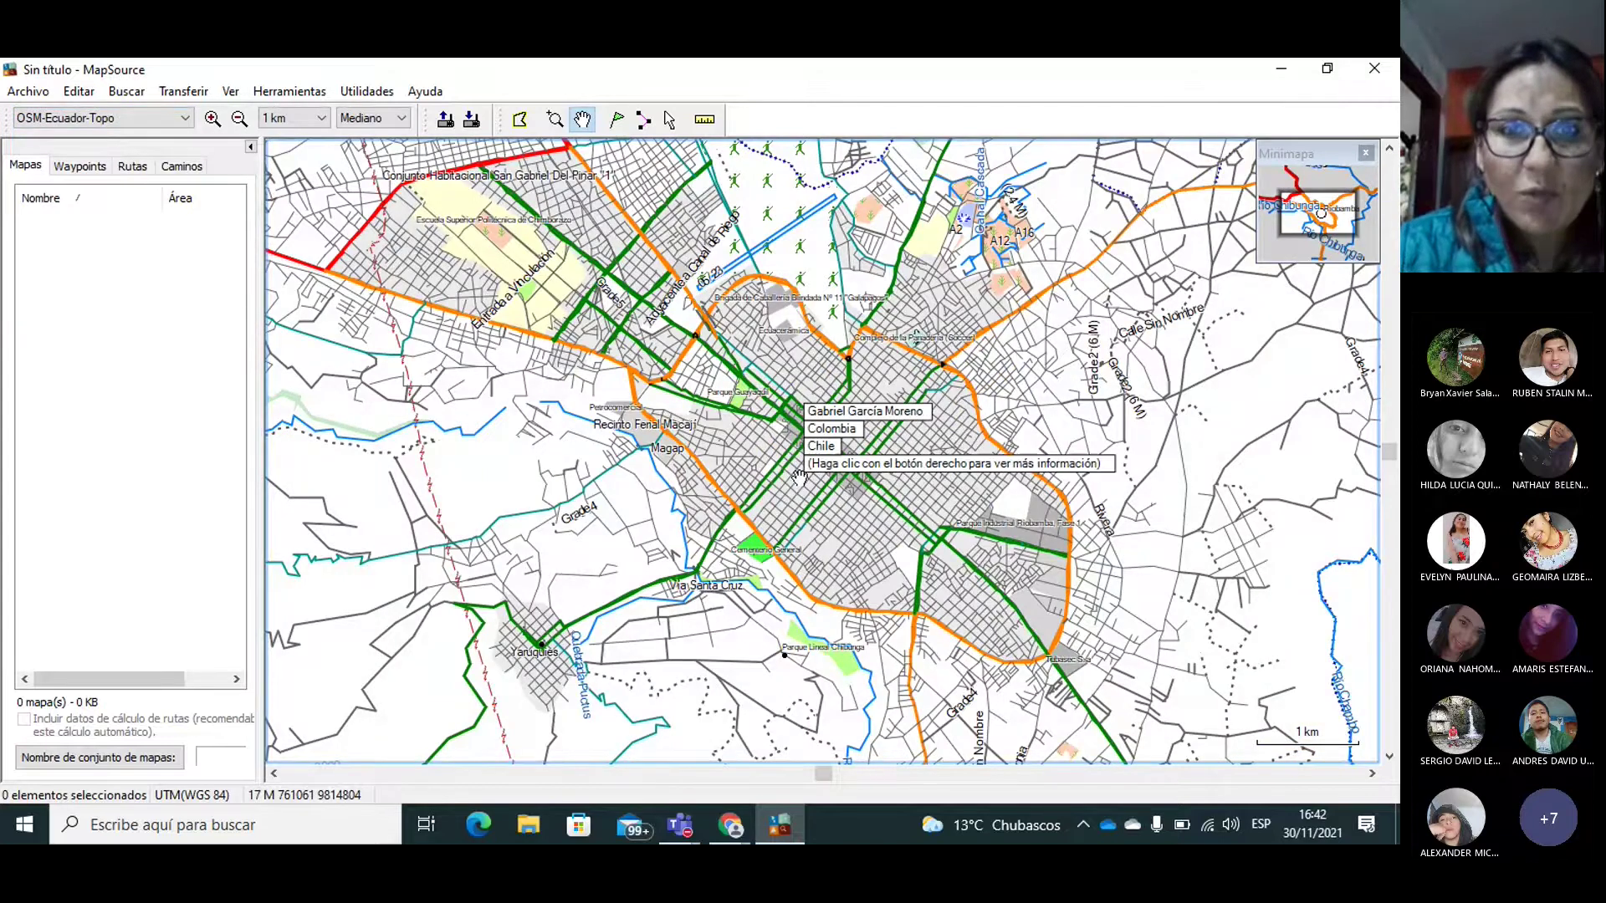
Step: Pan to Riobamba's west side and zoom in three steps
left_click_drag(798, 476, 978, 531)
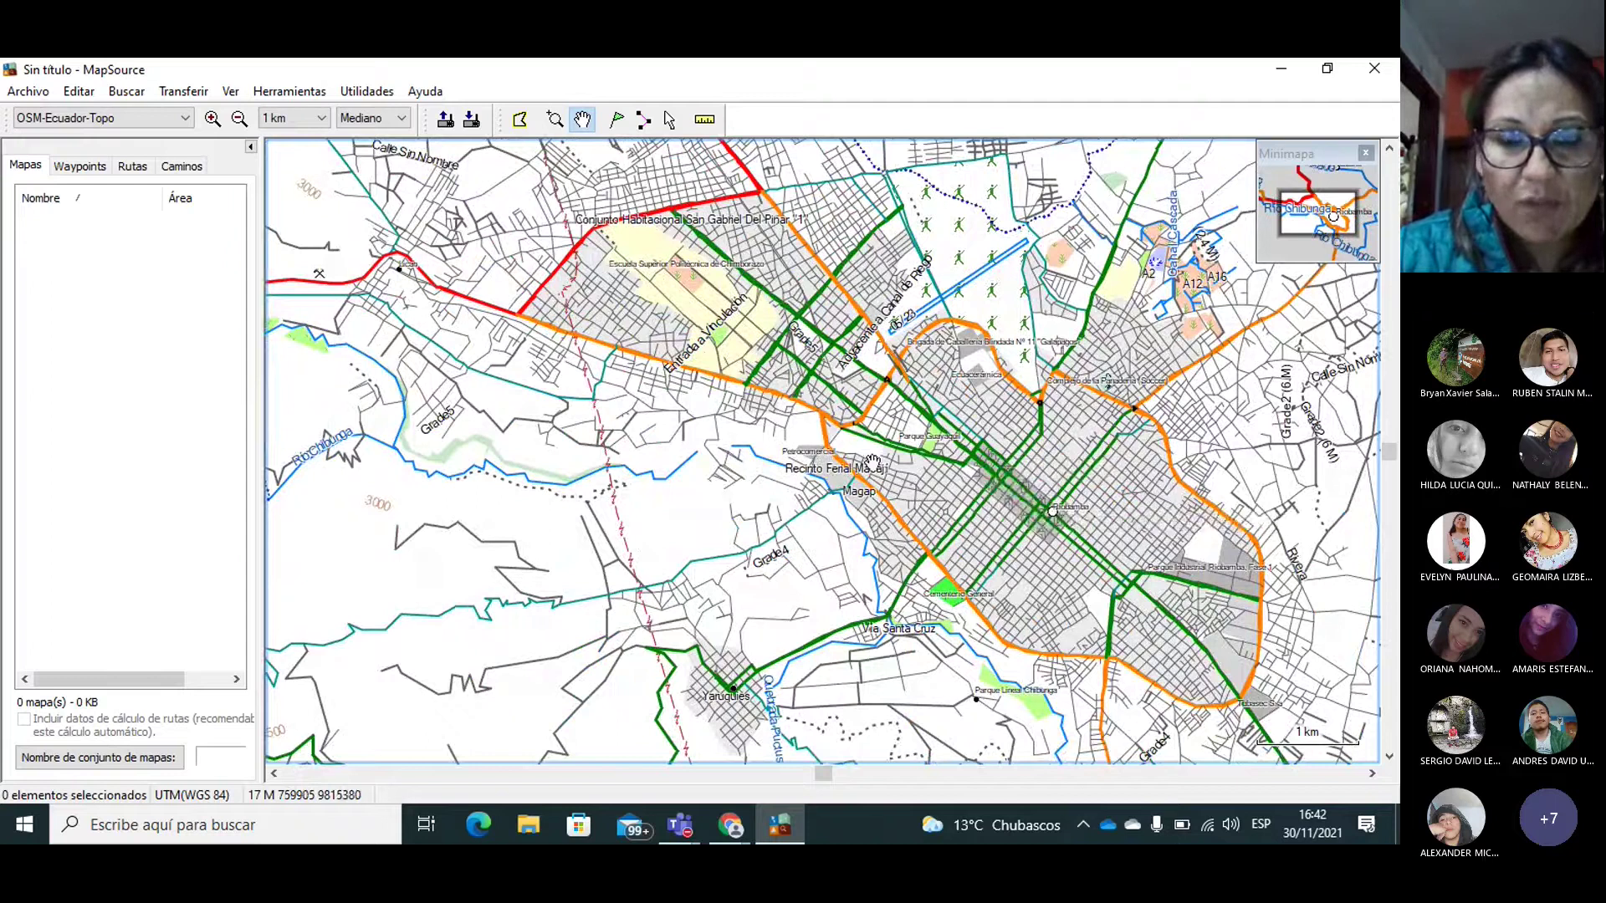
left_click_drag(872, 462, 865, 495)
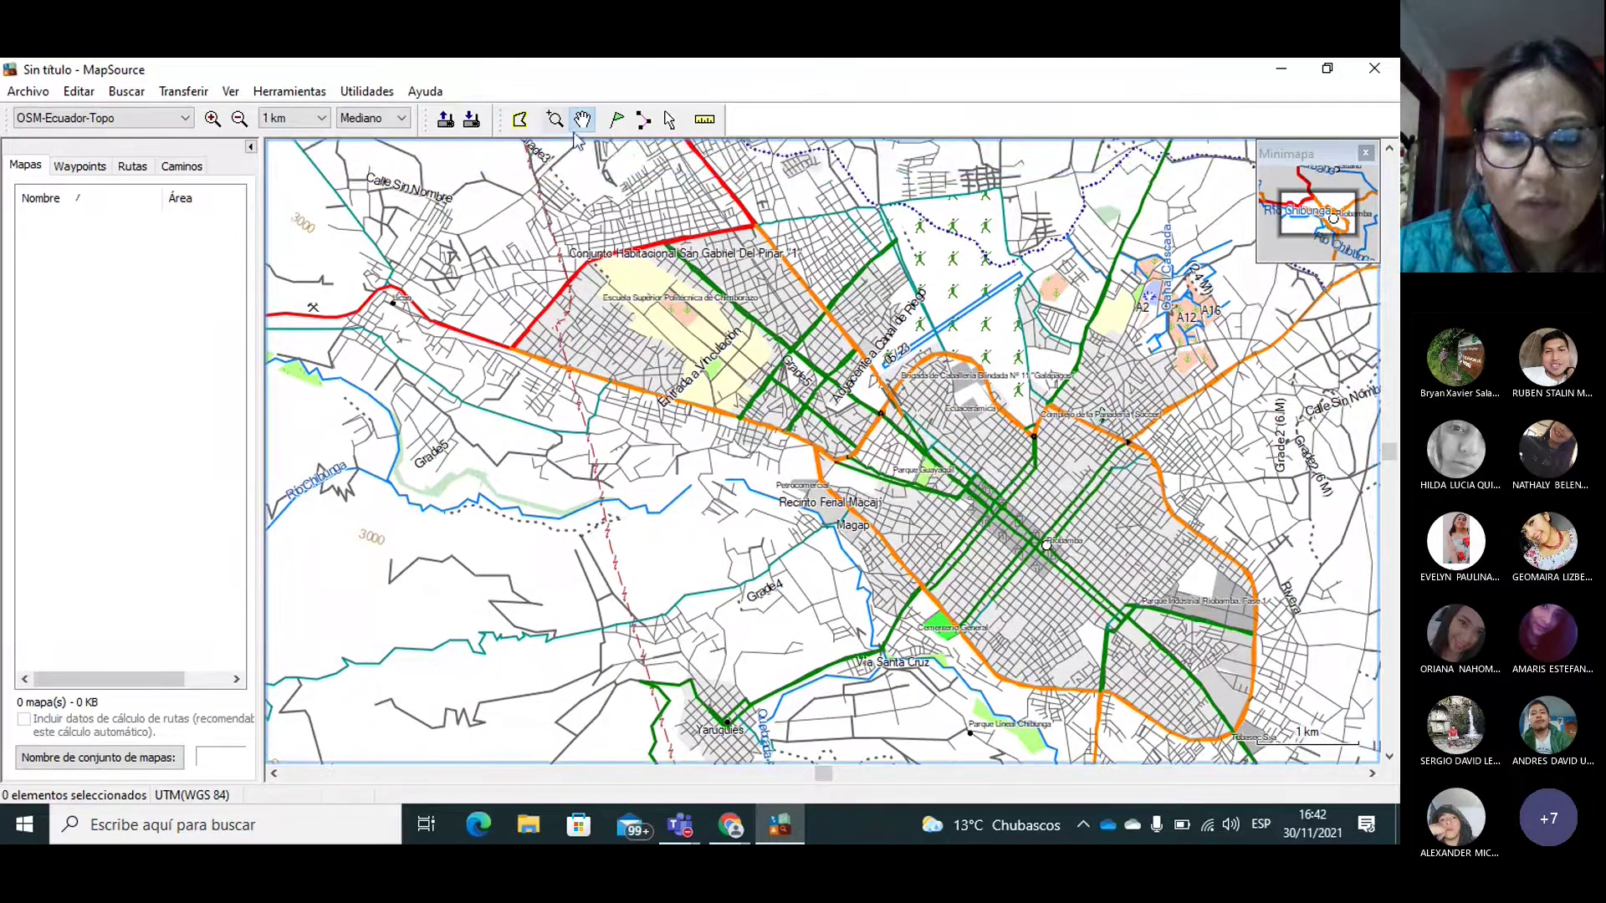
left_click(212, 117)
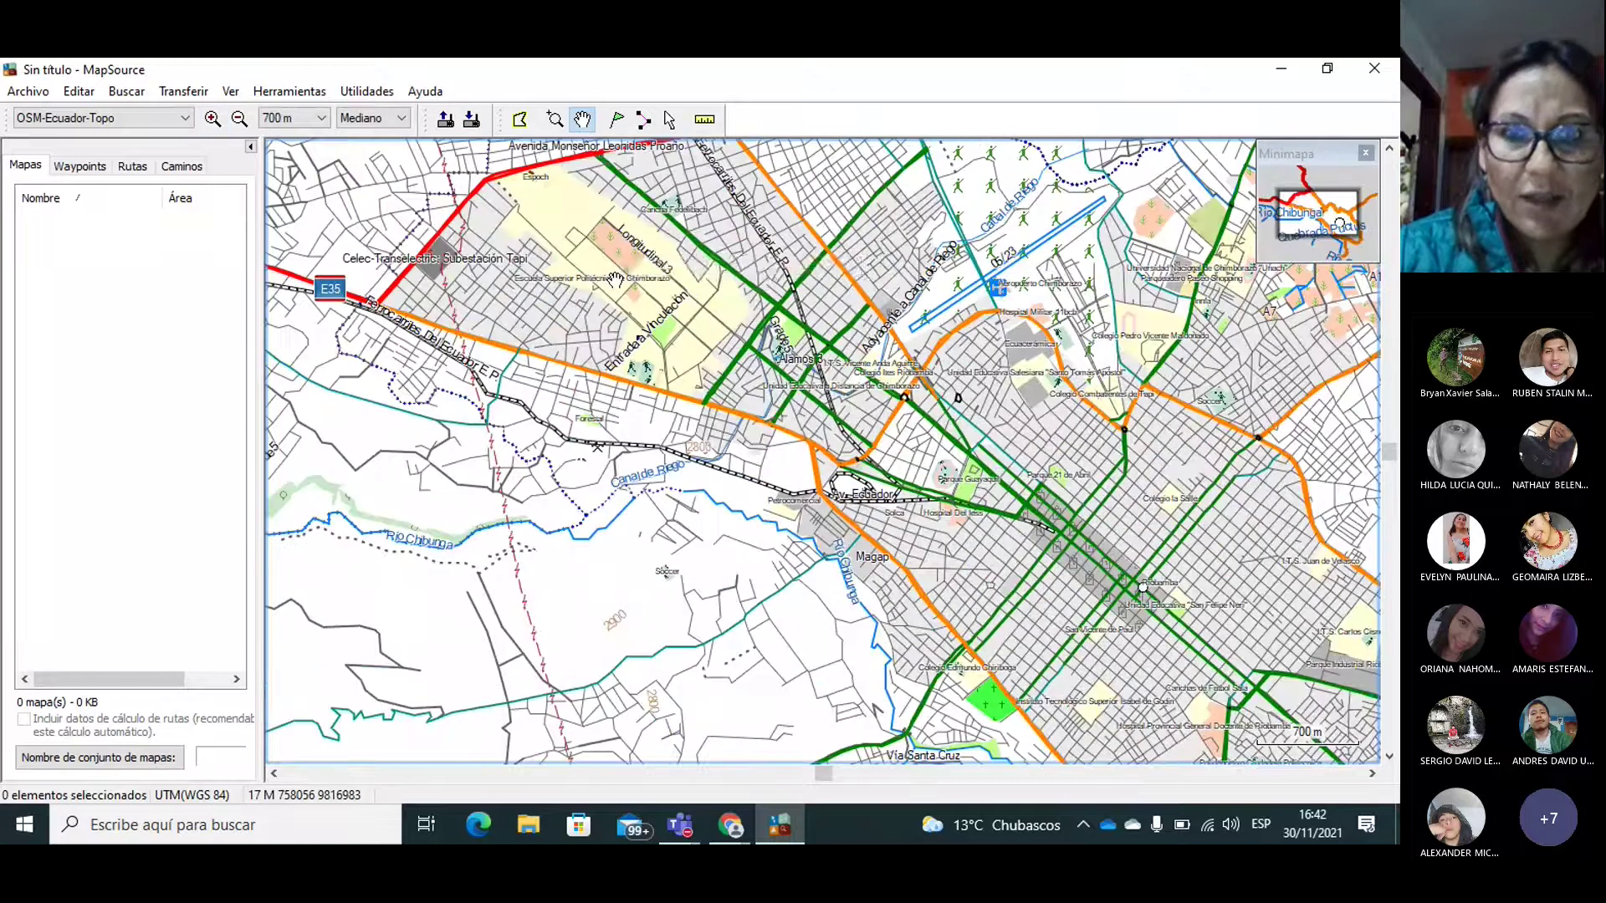
left_click(212, 118)
left_click(213, 117)
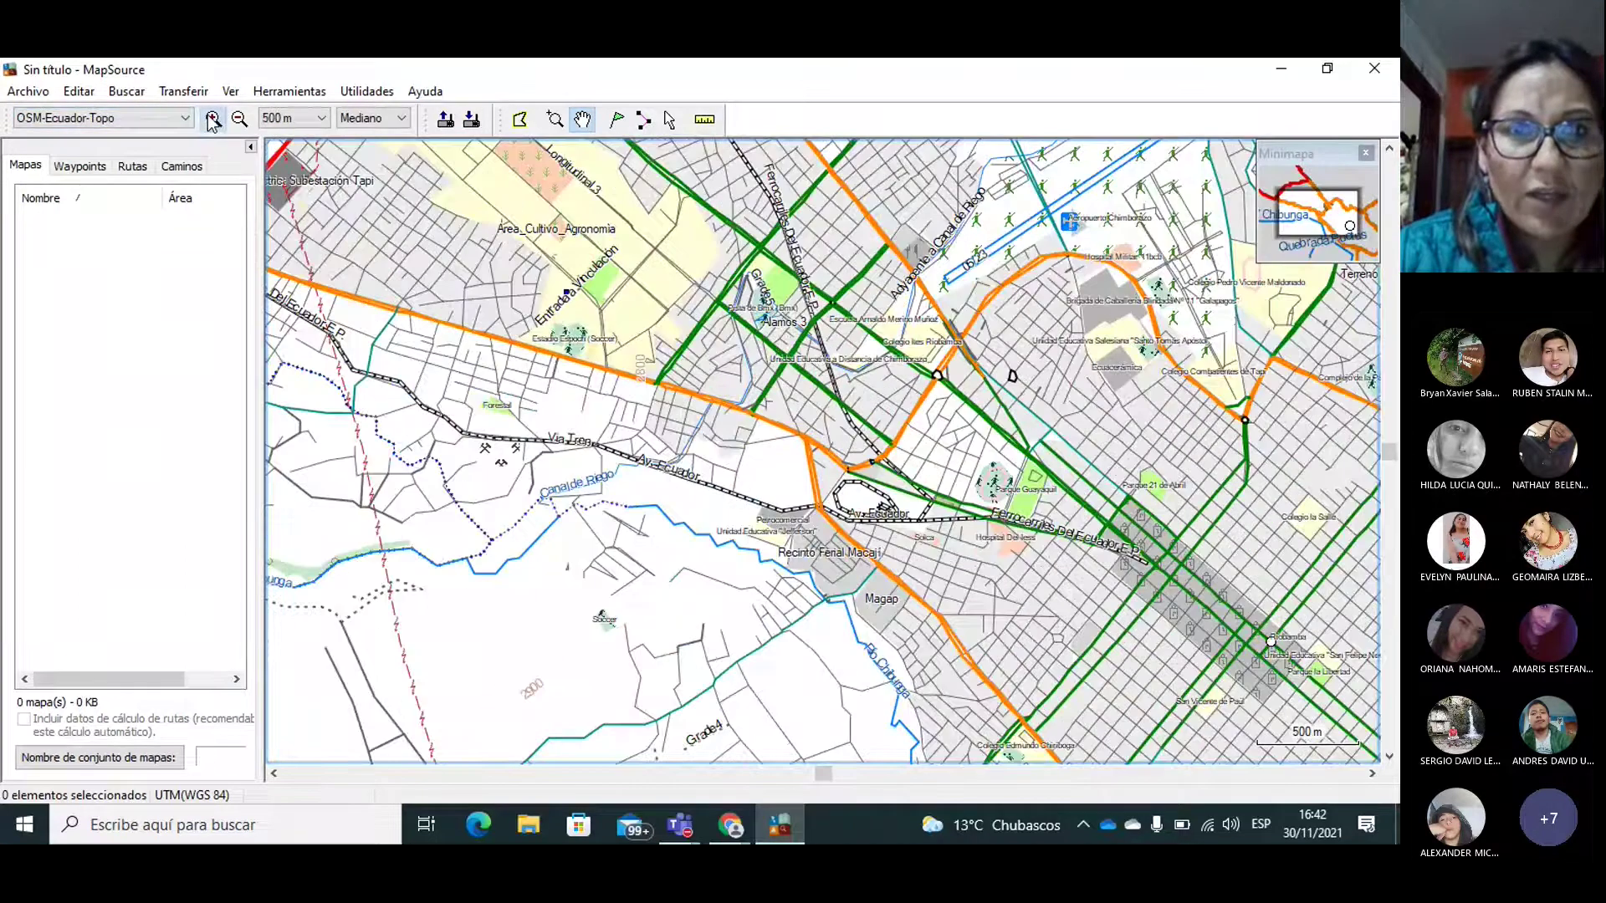
Step: Bring the polytechnic campus into view at 200 m, then box-zoom into it with Z
left_click_drag(581, 269, 808, 618)
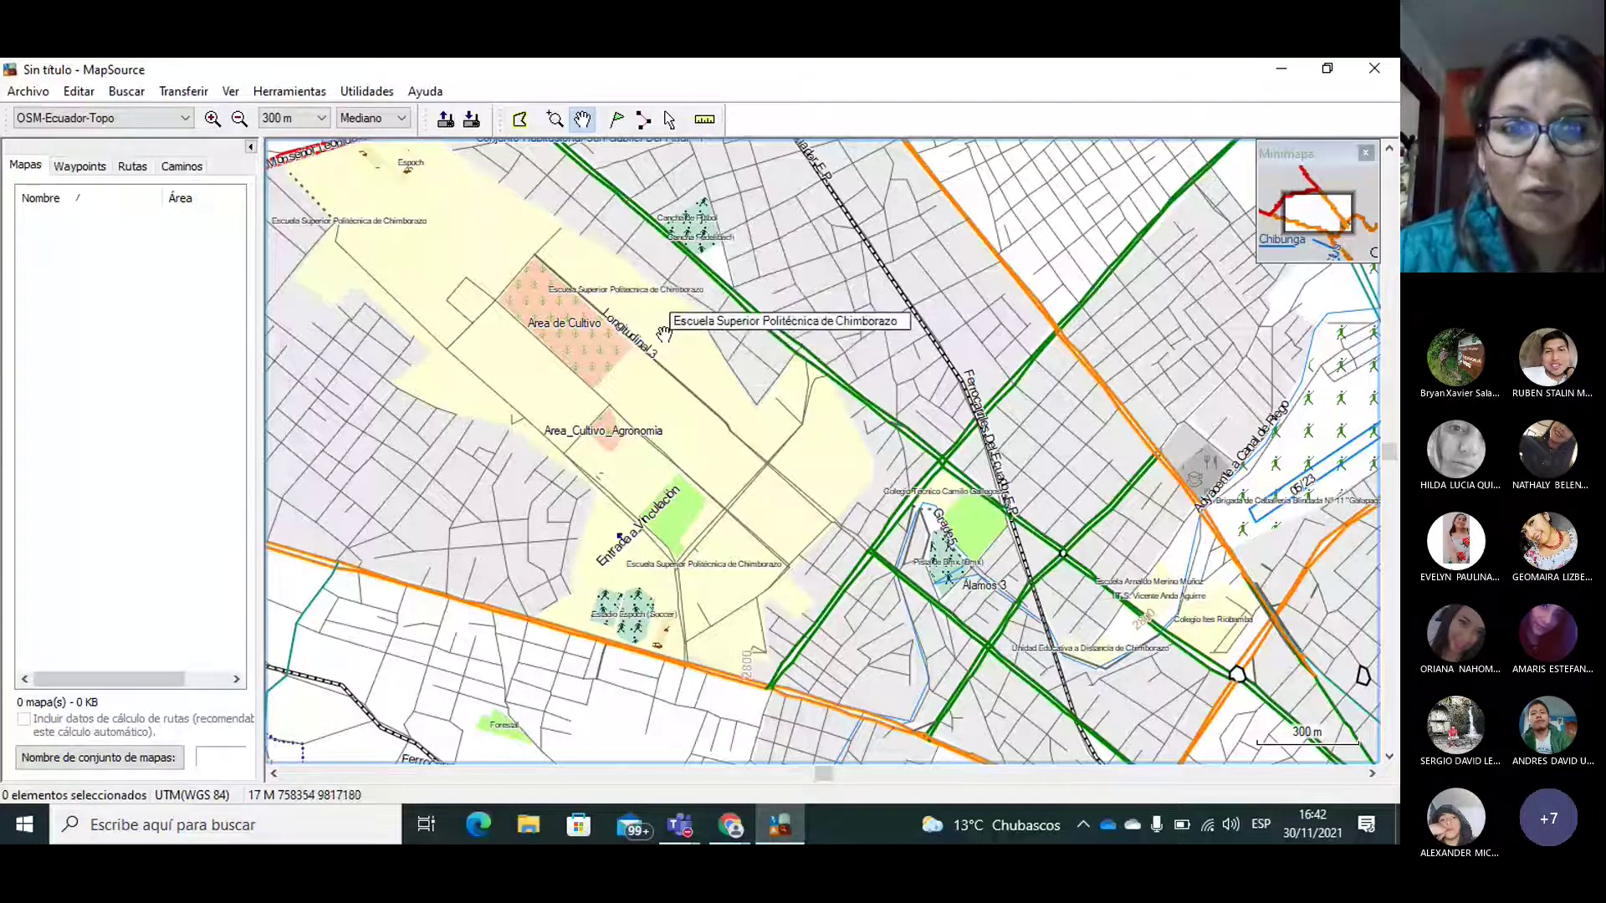
left_click_drag(663, 332, 661, 362)
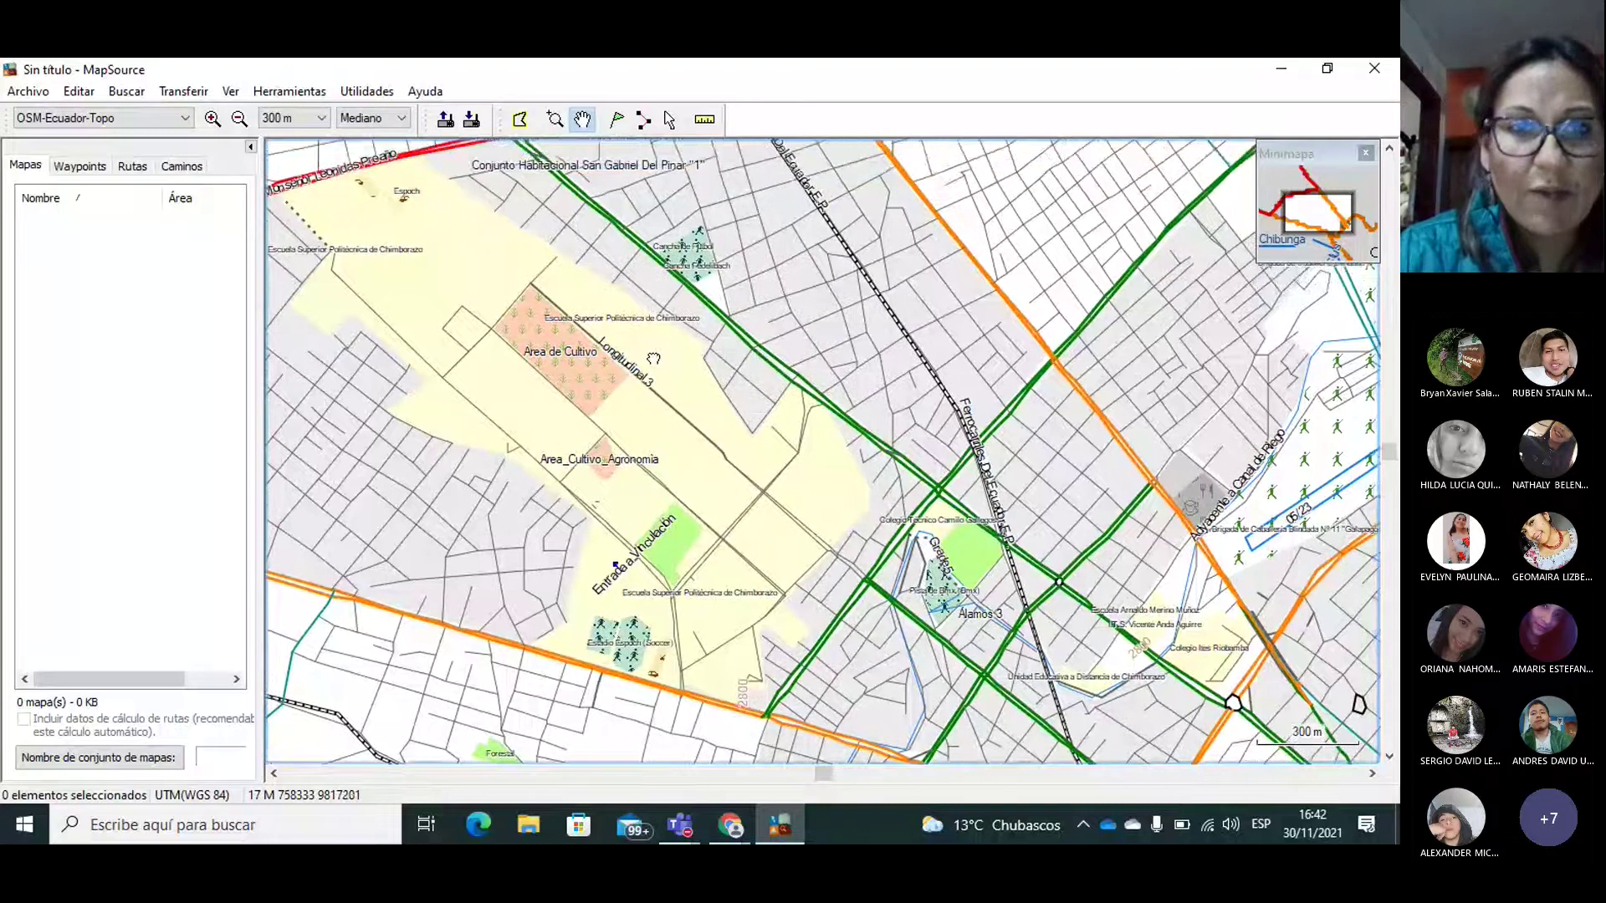
left_click(213, 121)
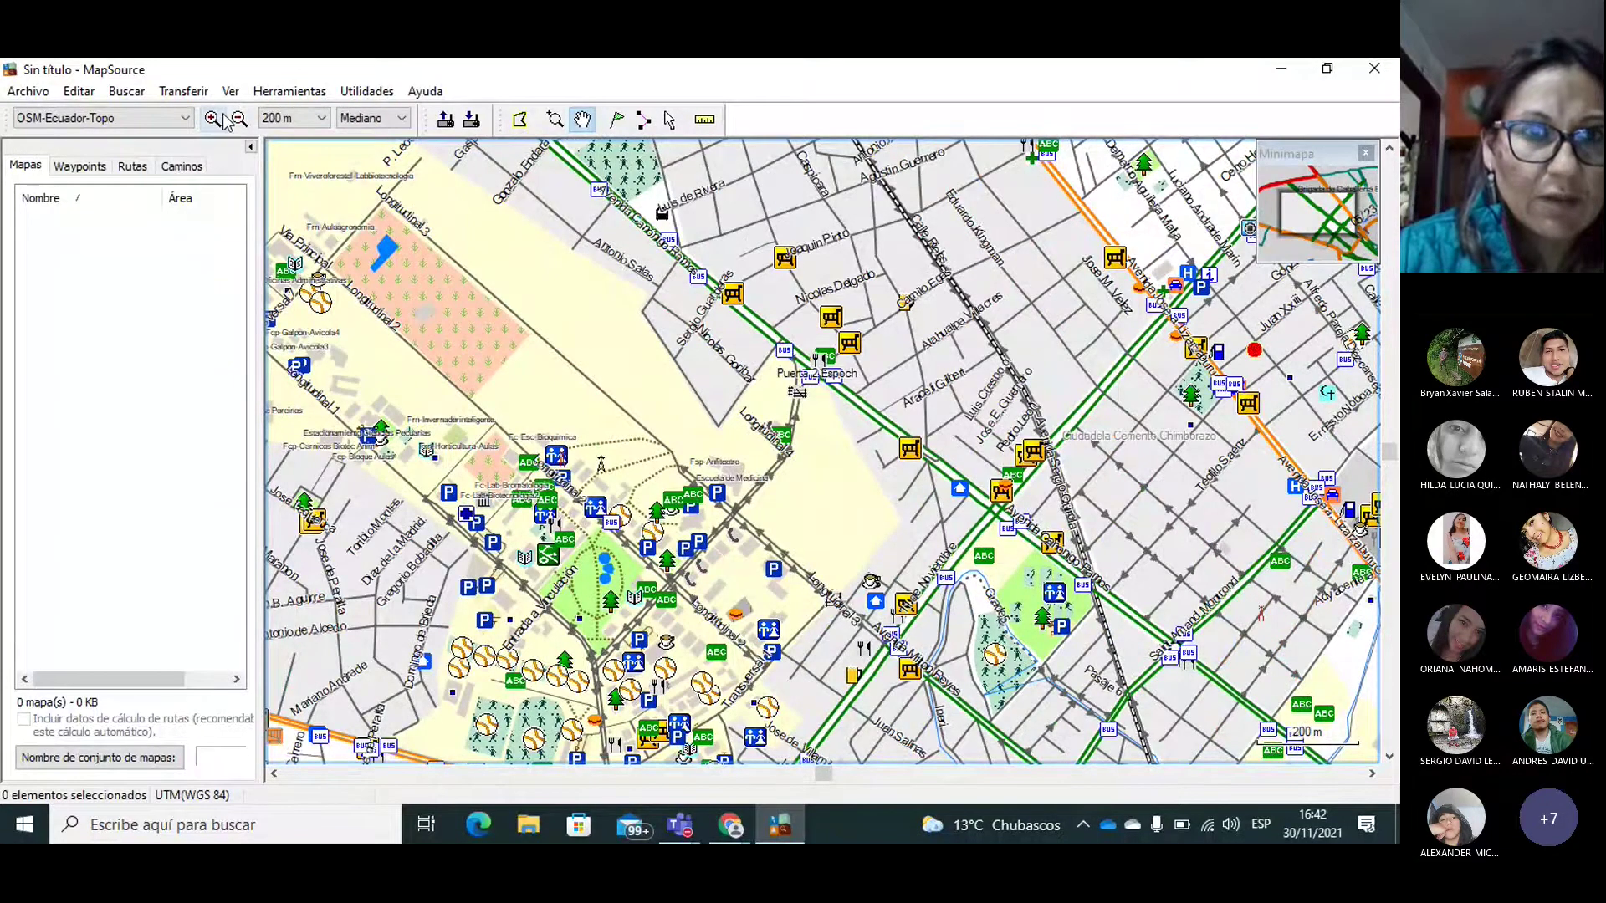
key("z")
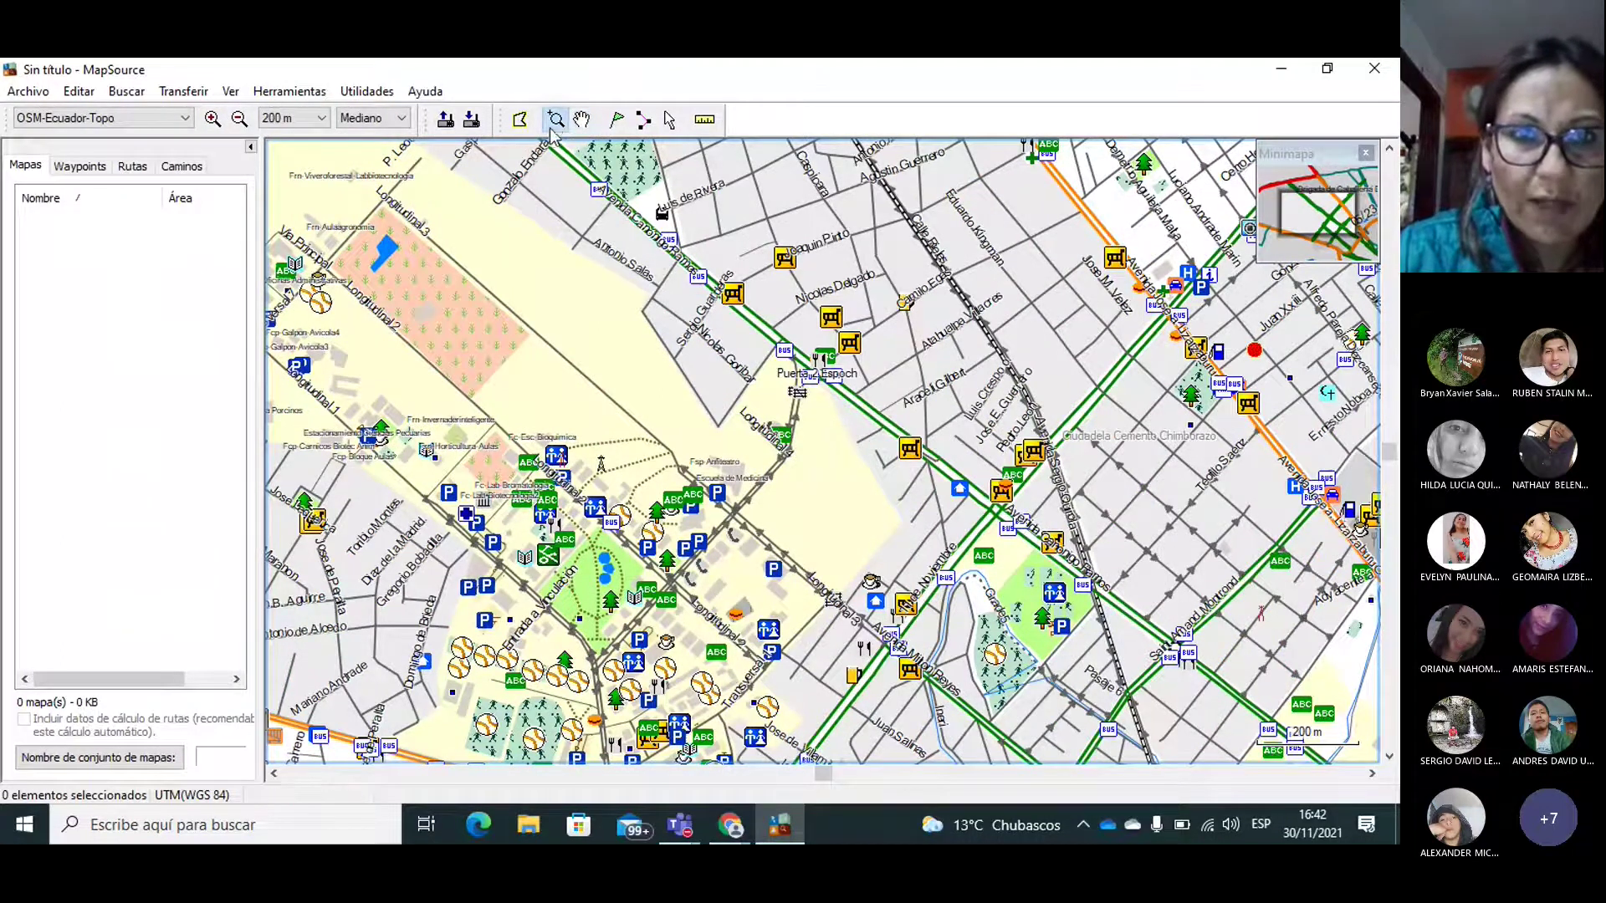
left_click_drag(366, 143, 654, 333)
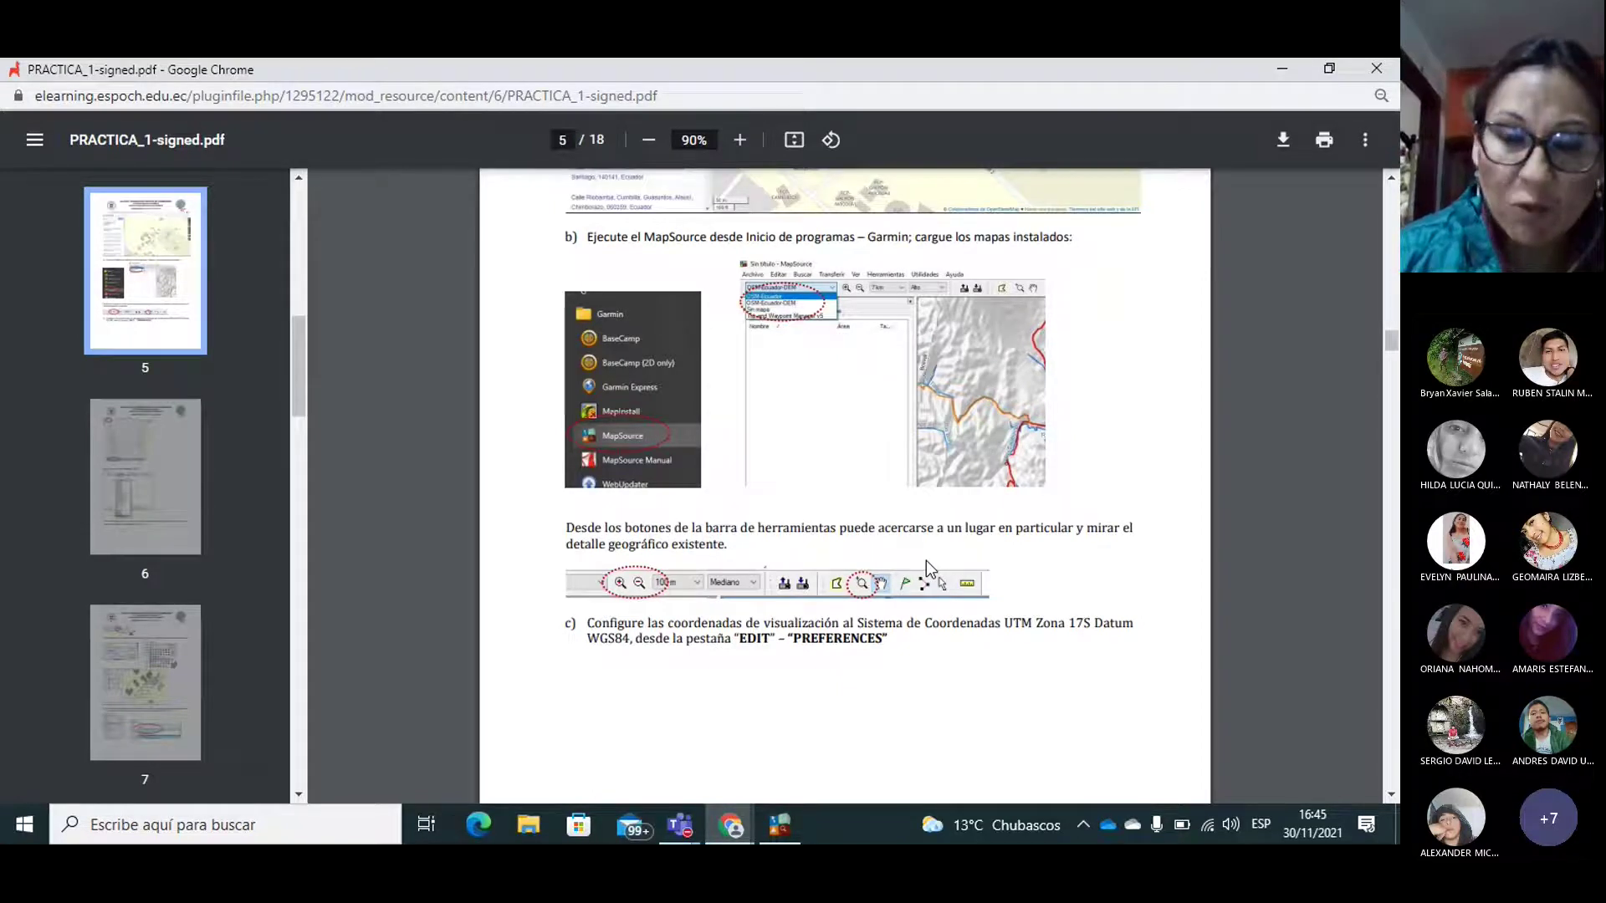
Step: Switch from guide page 5 back to the MapSource map of the campus area
mouse_move(780, 825)
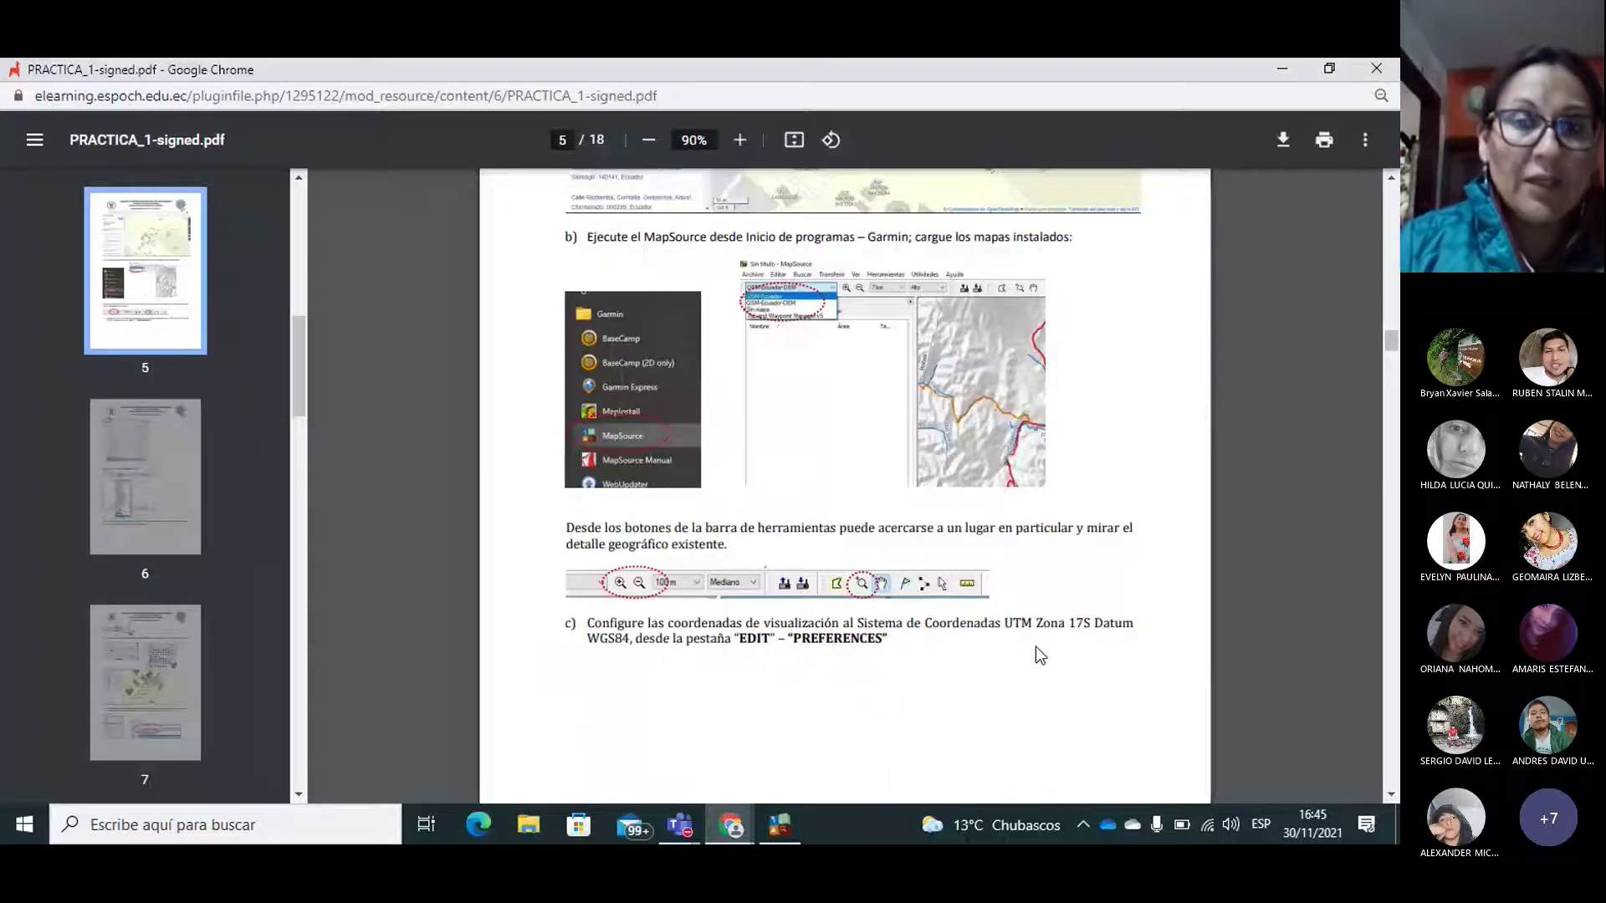
left_click(779, 826)
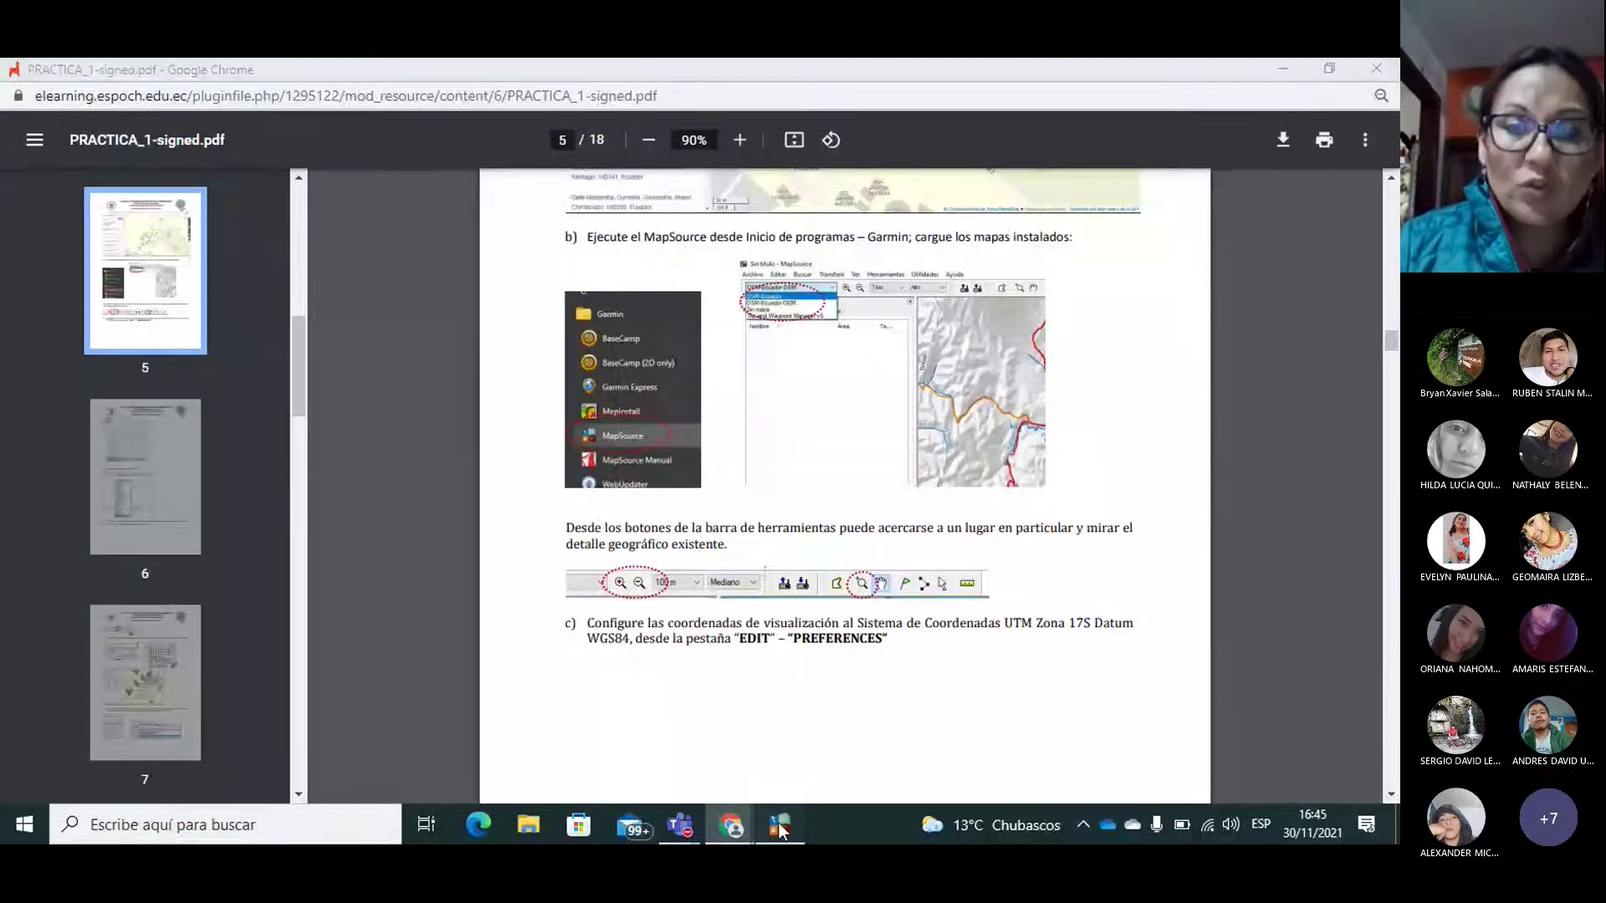
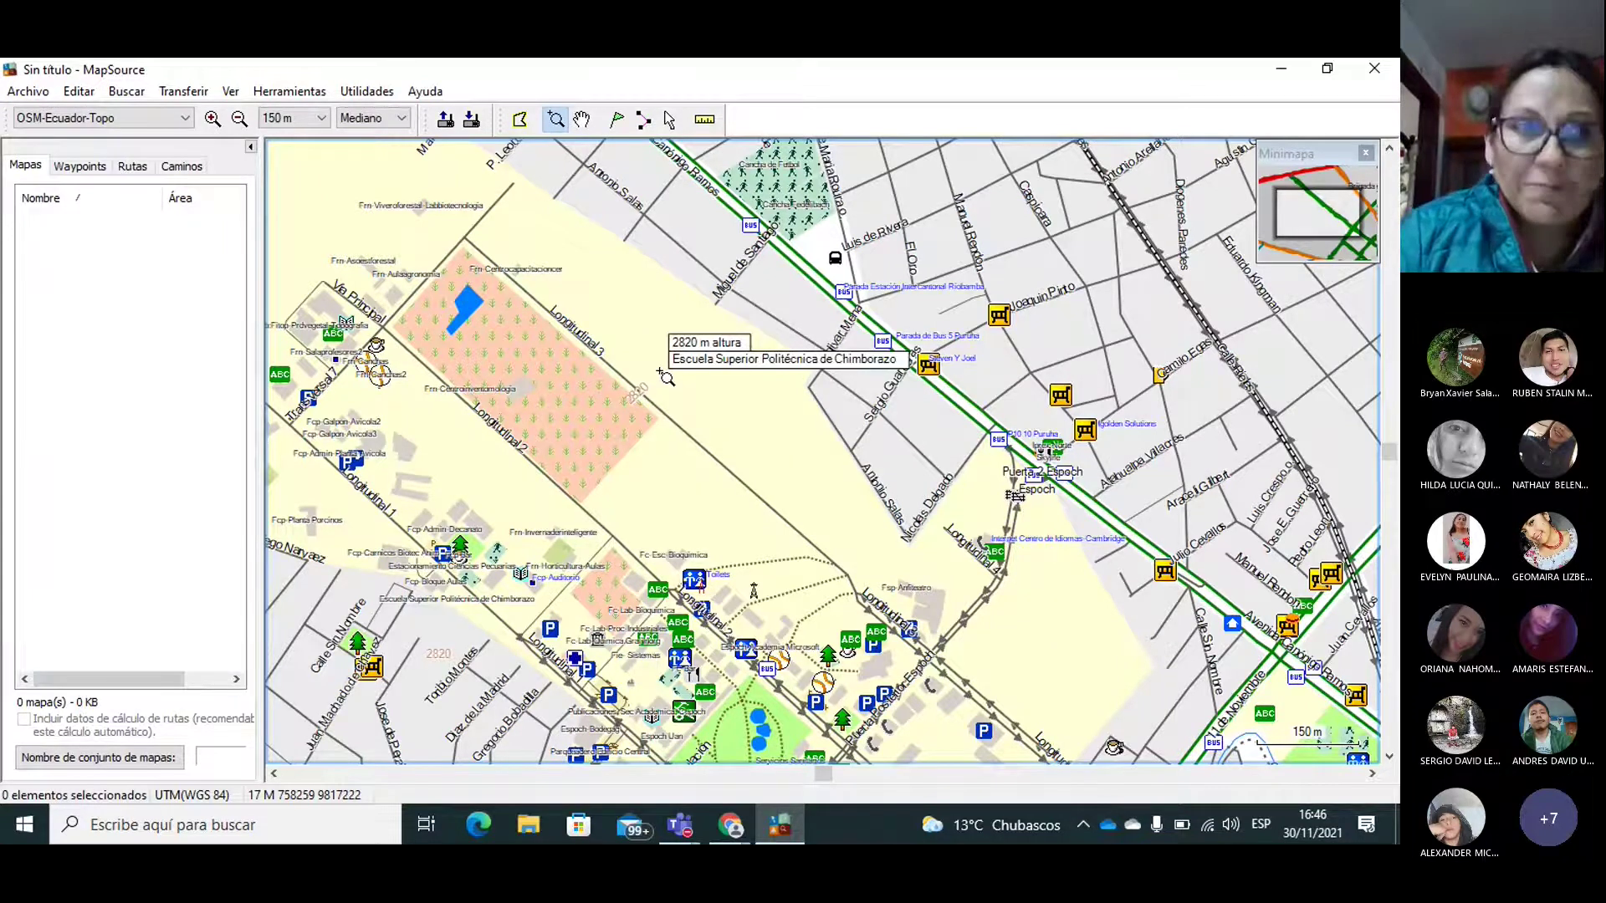
Step: Set the MapSource position grid to Lat/Long hddd°mm'ss.s" in Preferences
left_click(87, 93)
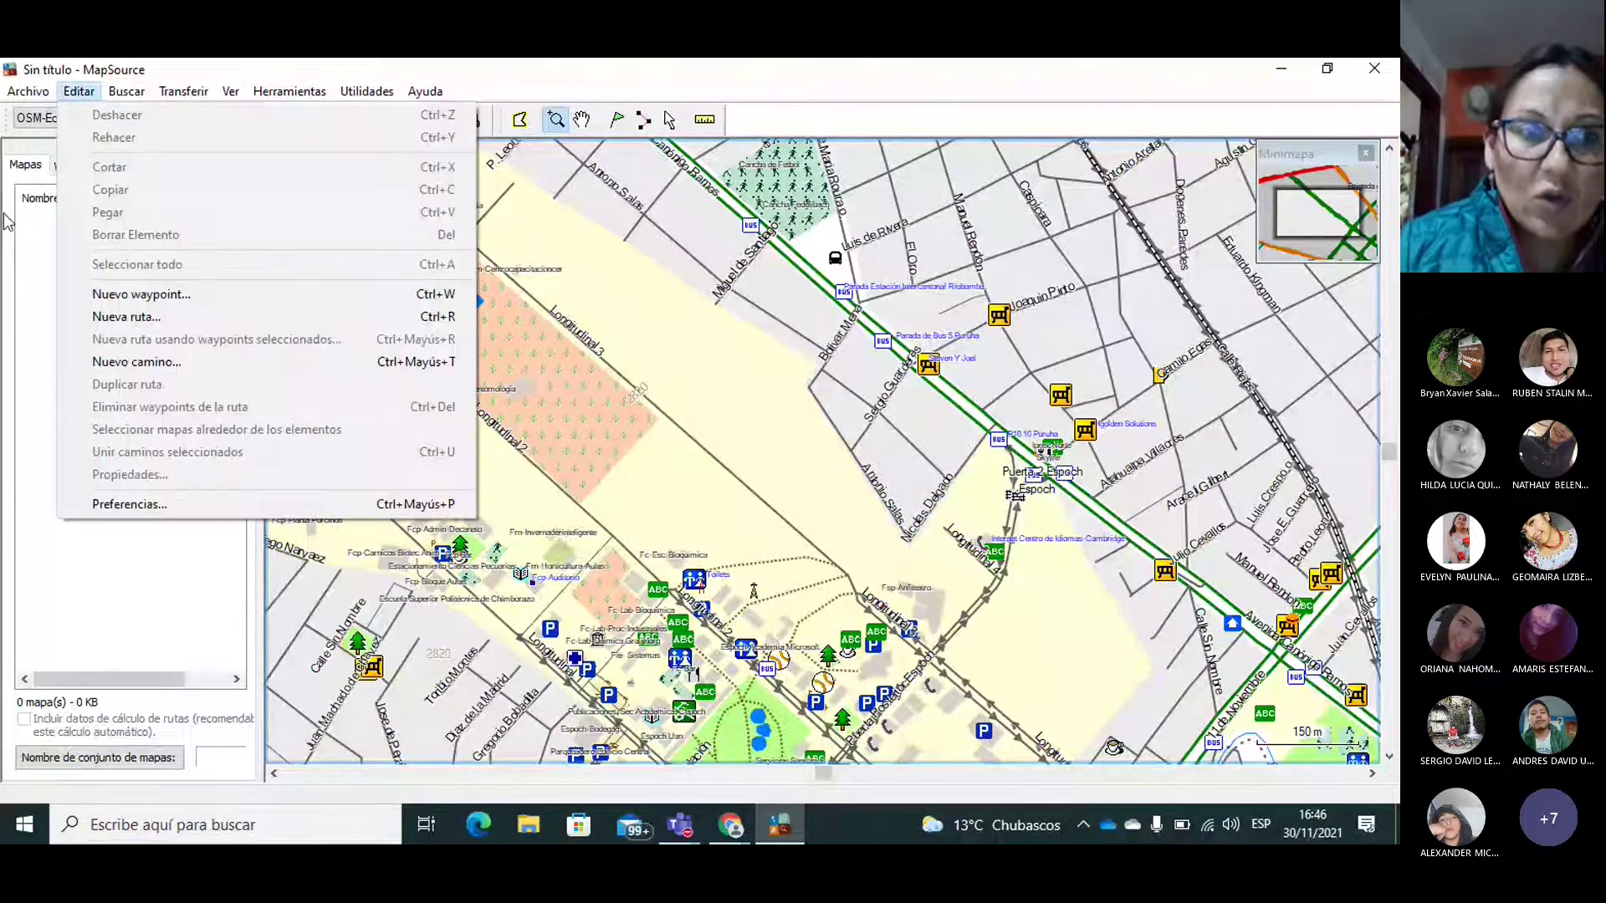
left_click(138, 505)
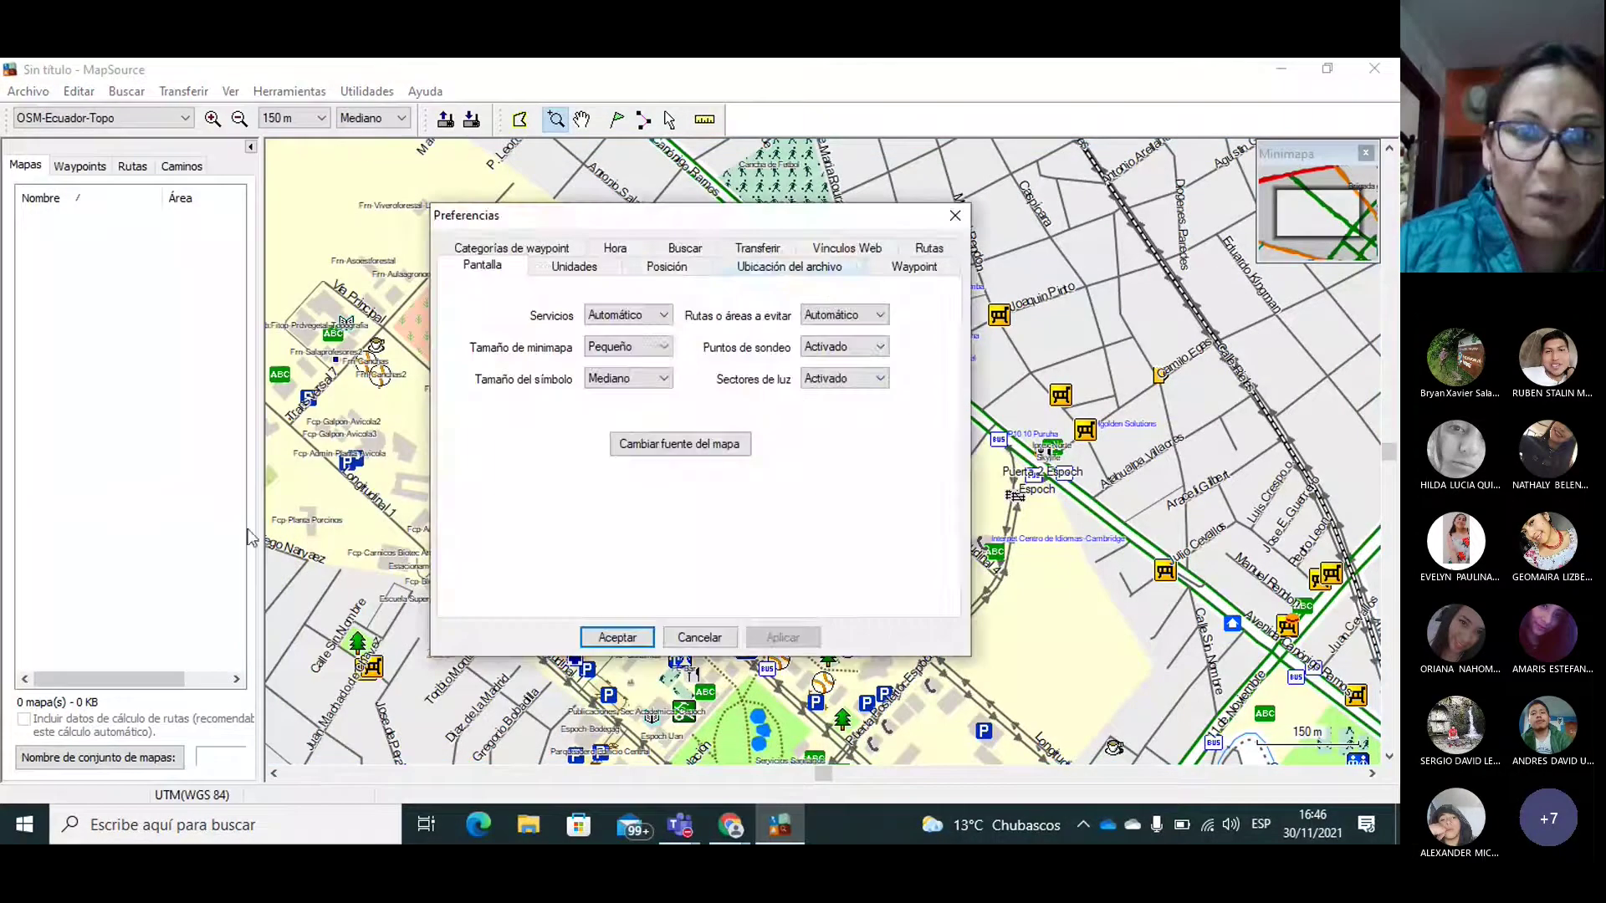
left_click(675, 274)
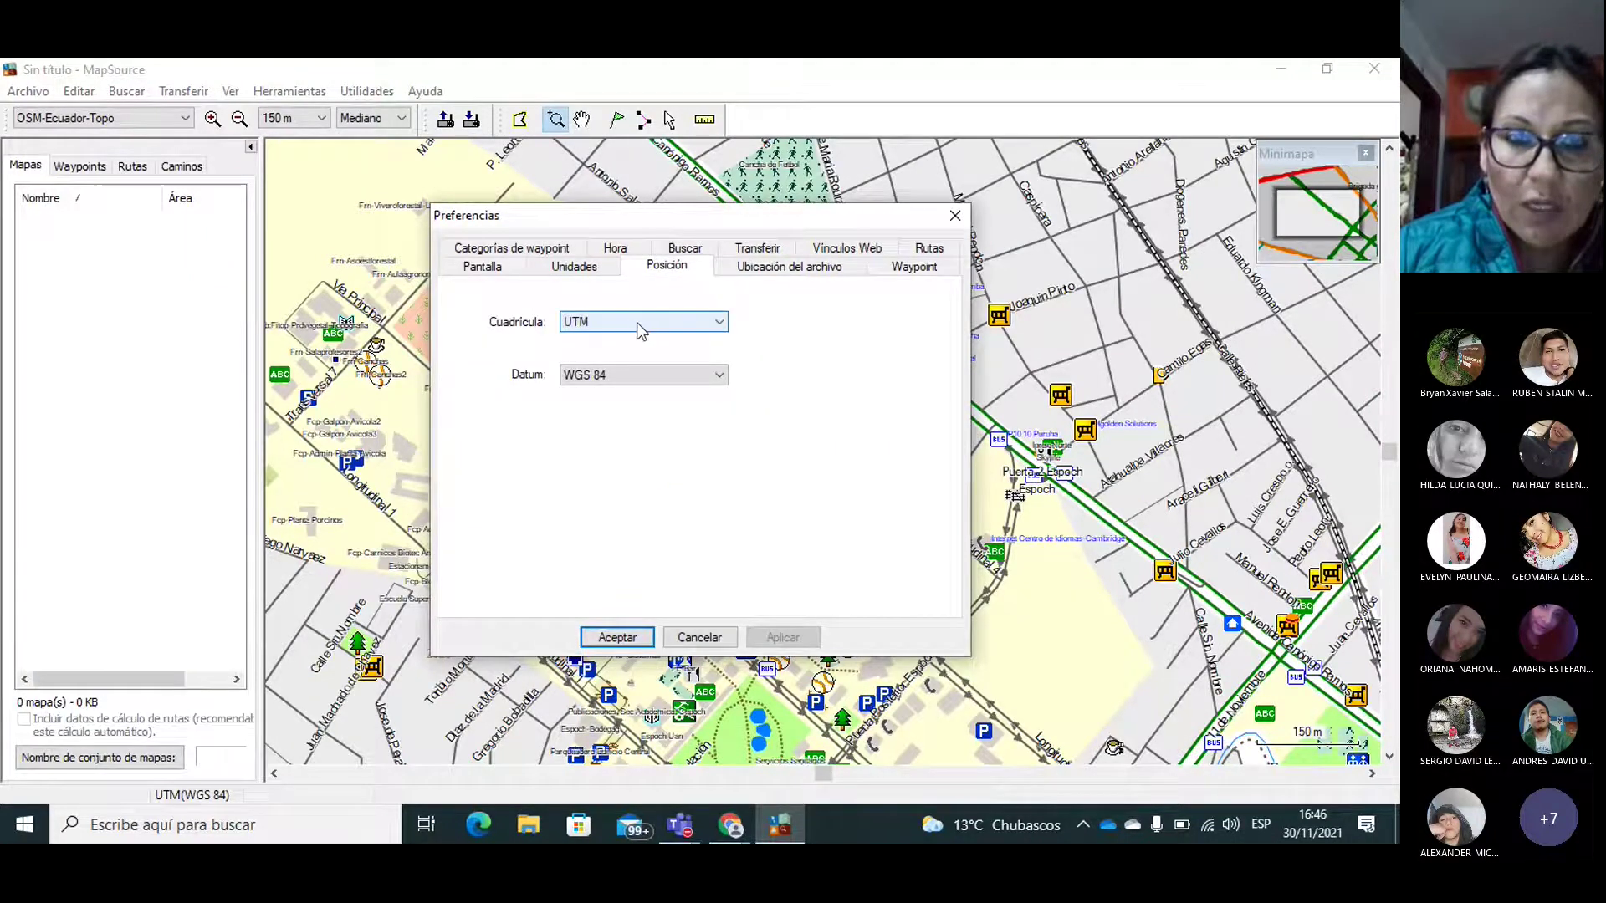
left_click(678, 333)
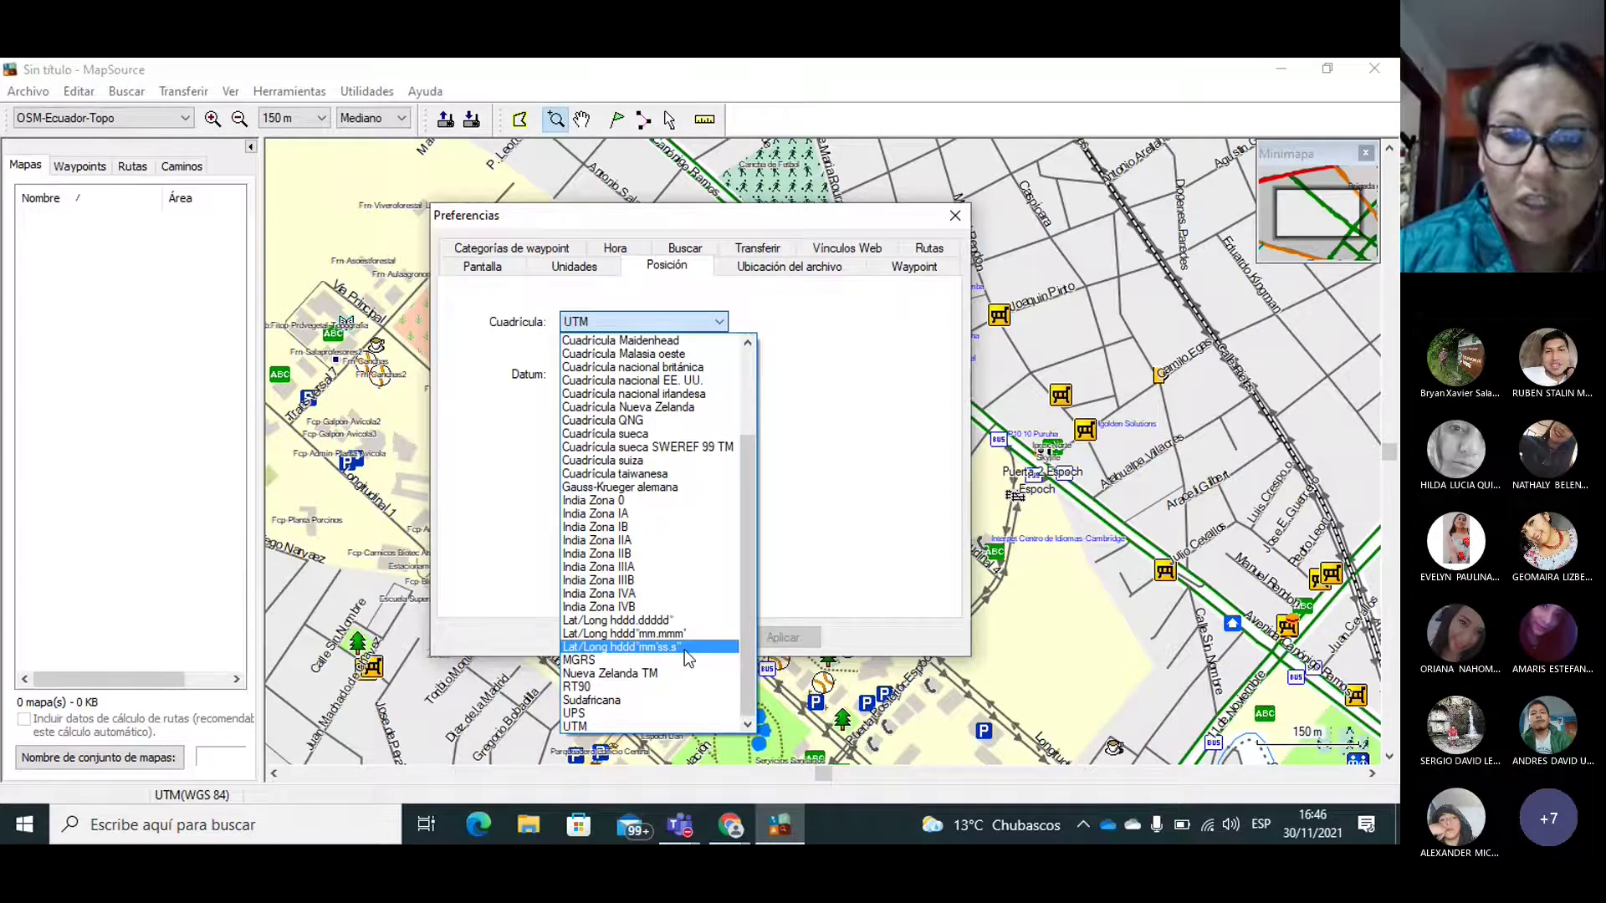
left_click(685, 649)
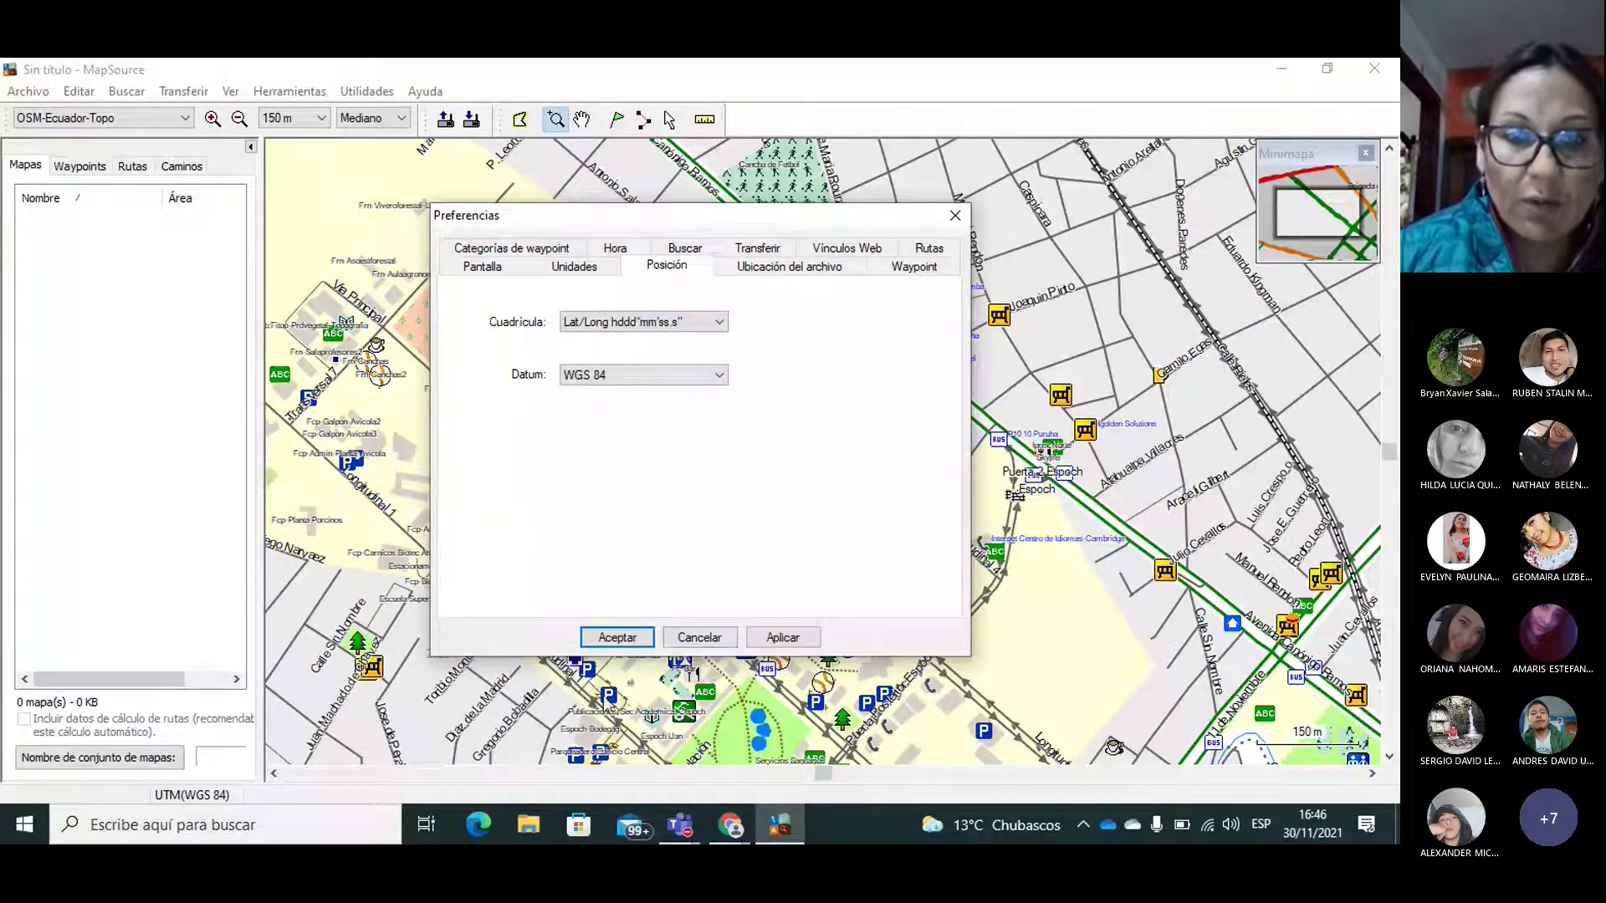
left_click(621, 639)
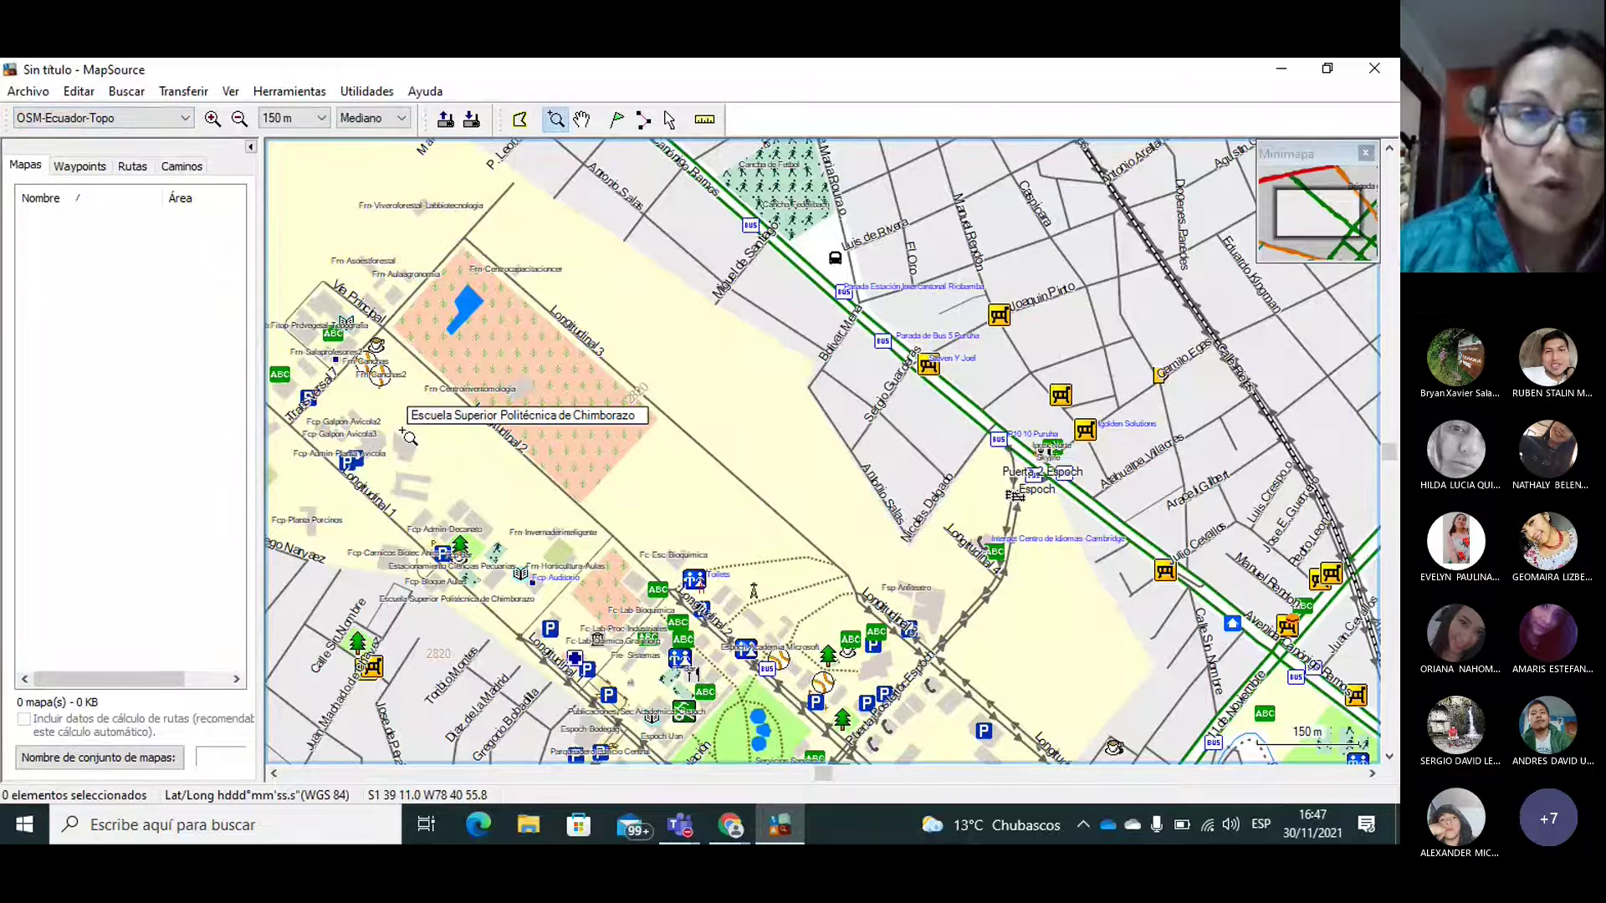
Step: Change the Preferences position grid back to UTM with the WGS 84 datum
left_click(78, 92)
left_click(253, 505)
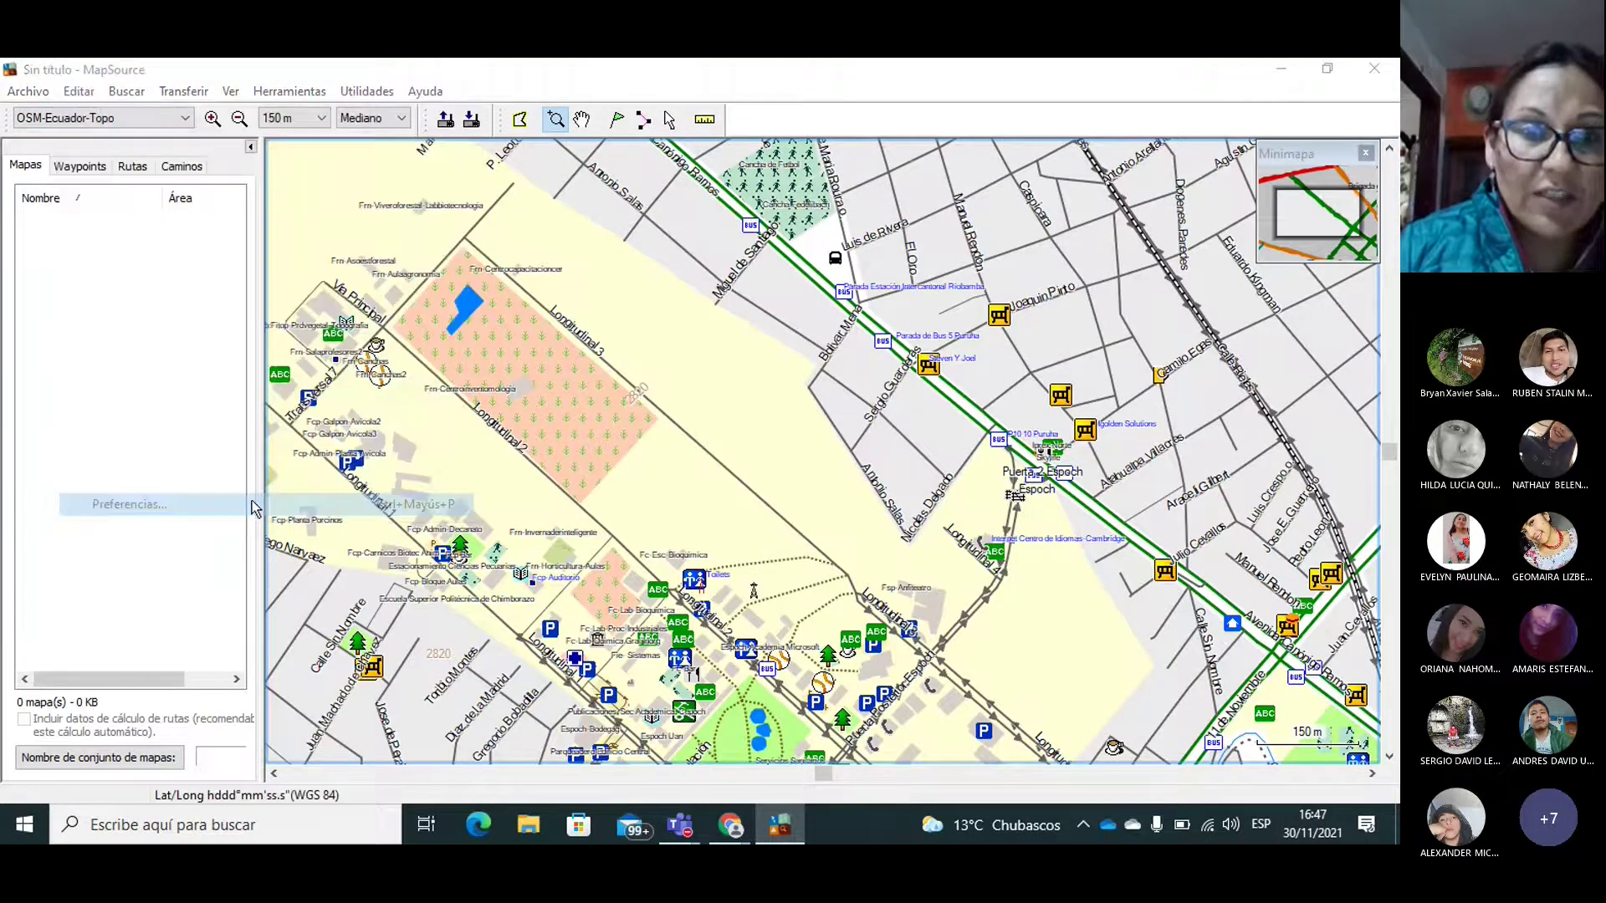
left_click(607, 325)
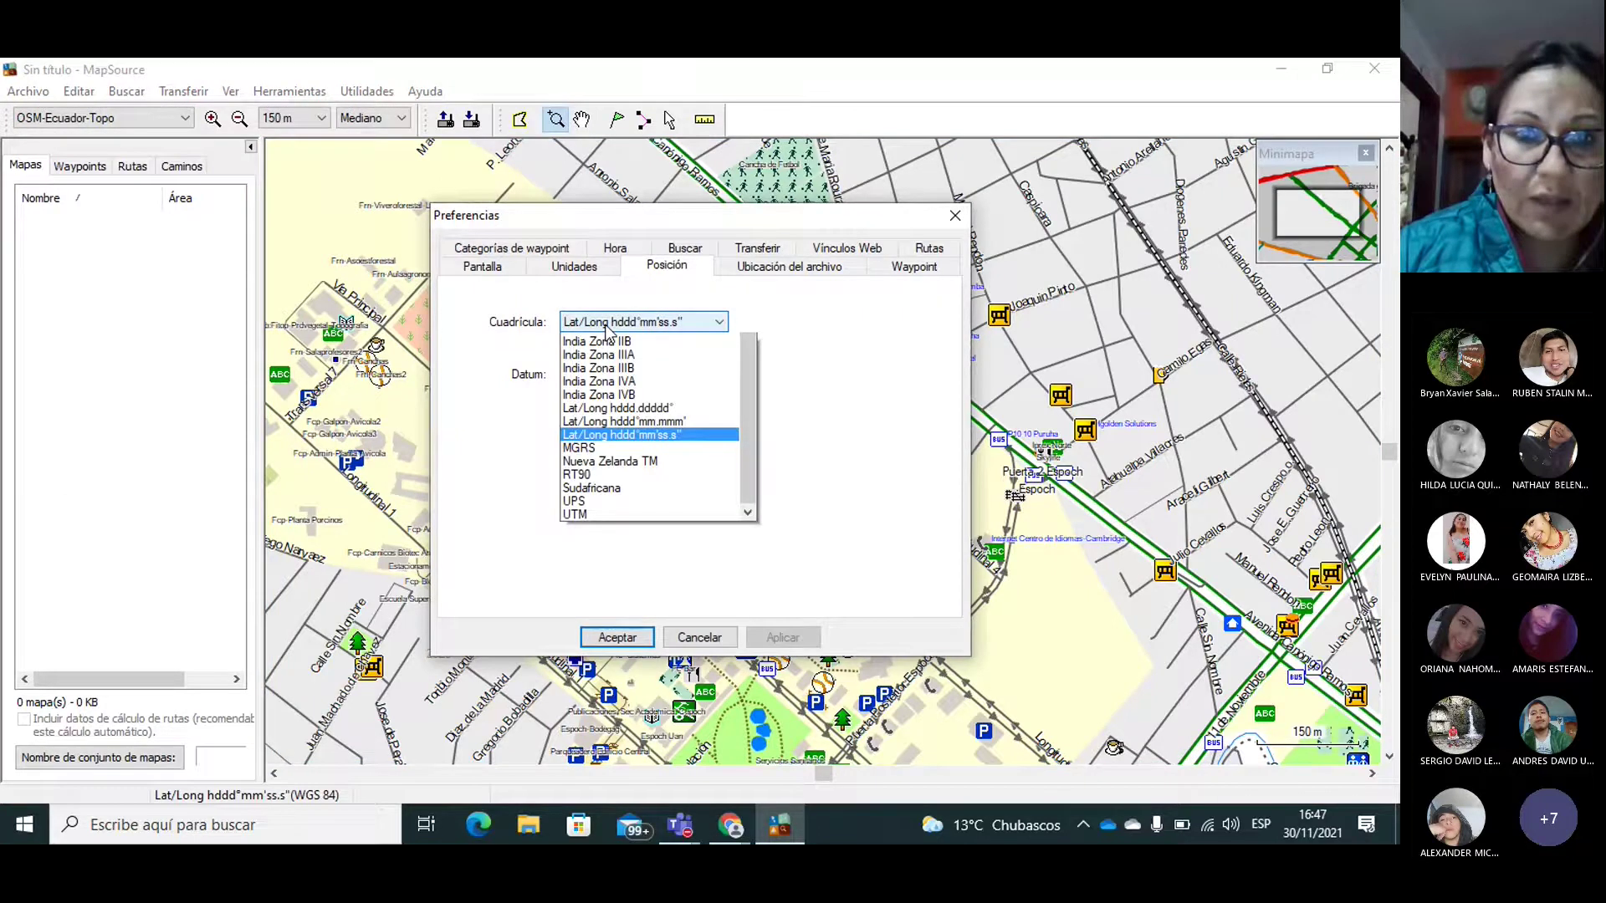
left_click(590, 735)
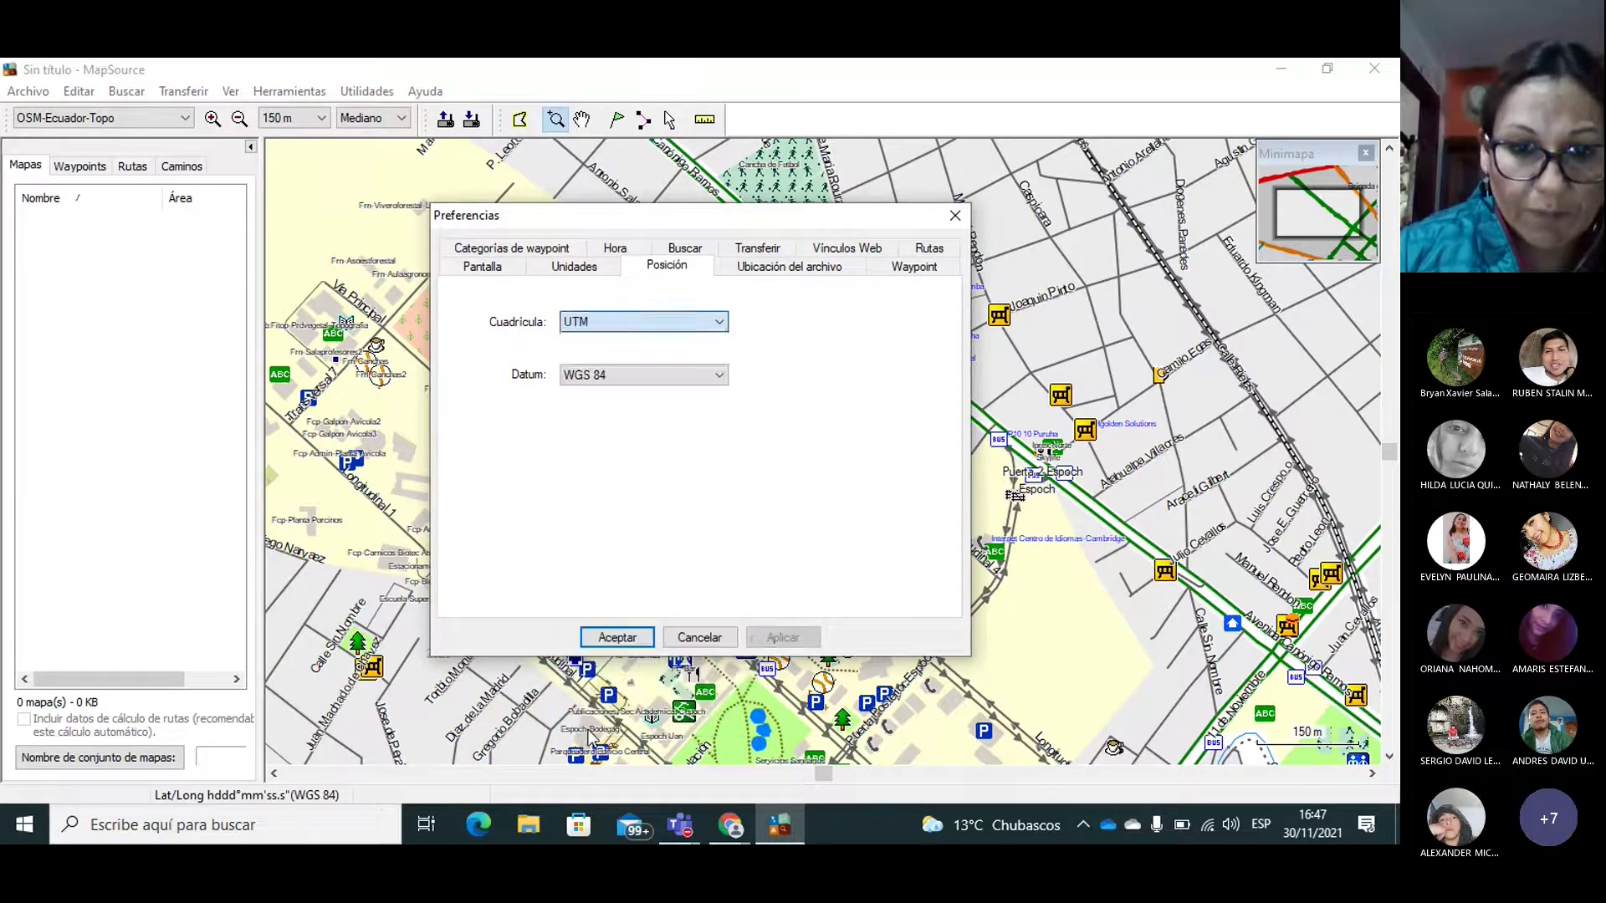
left_click(617, 638)
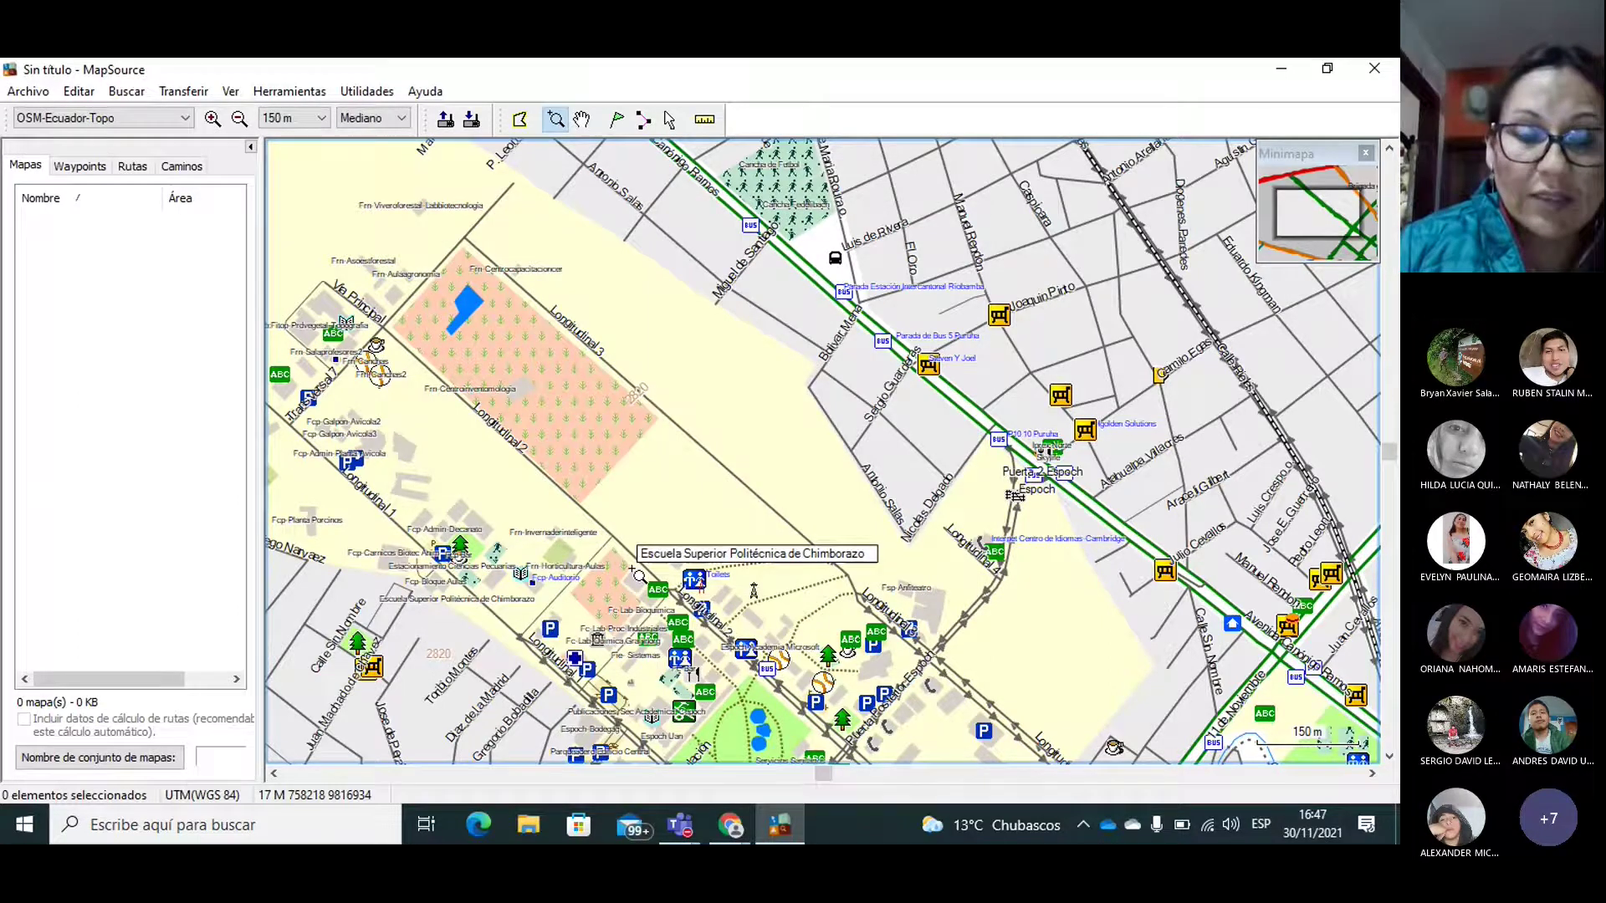
left_click(730, 825)
Step: Scroll the PRACTICA_1 guide to step d on waypoints, then activate MapSource's Waypoint tool
left_click(795, 759)
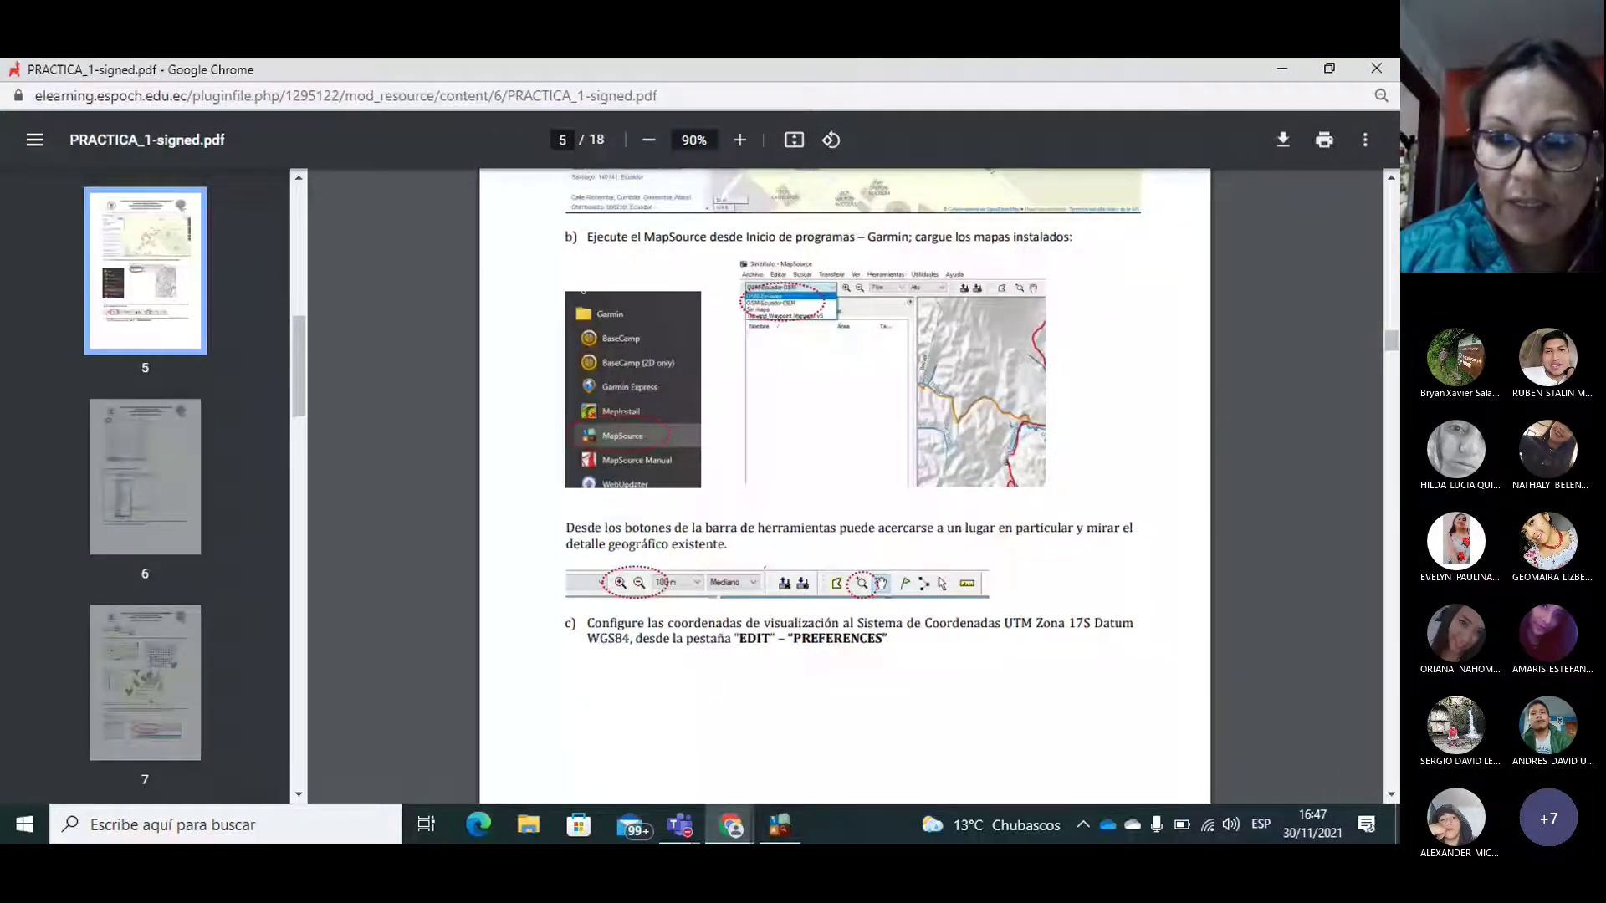
scroll(1389, 789, "down", 4)
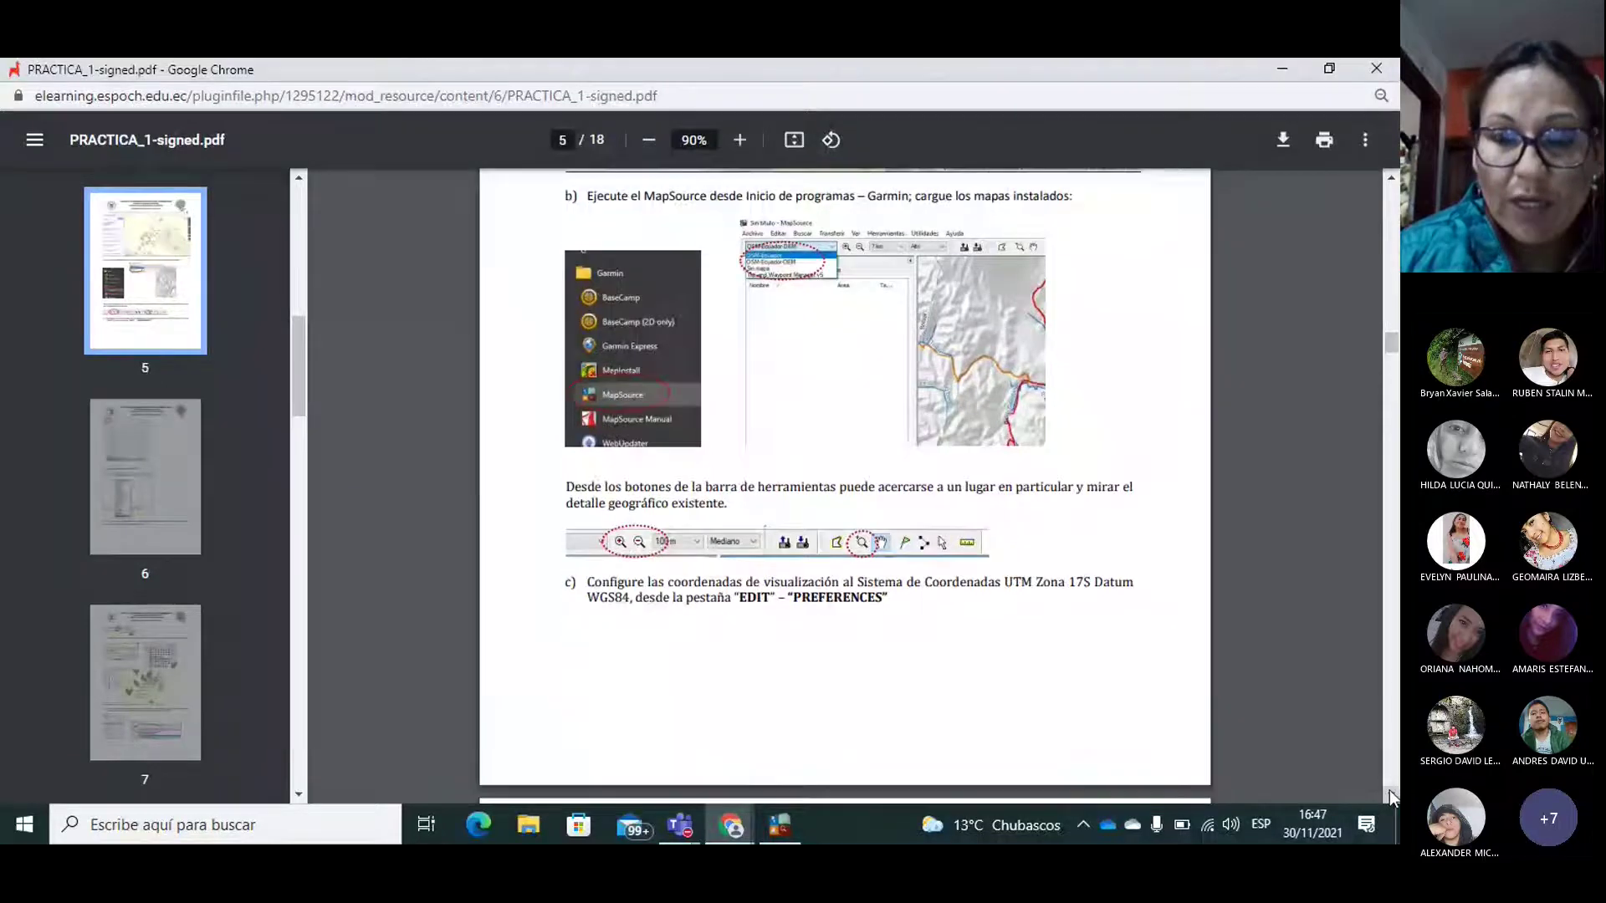
scroll(1388, 789, "down", 8)
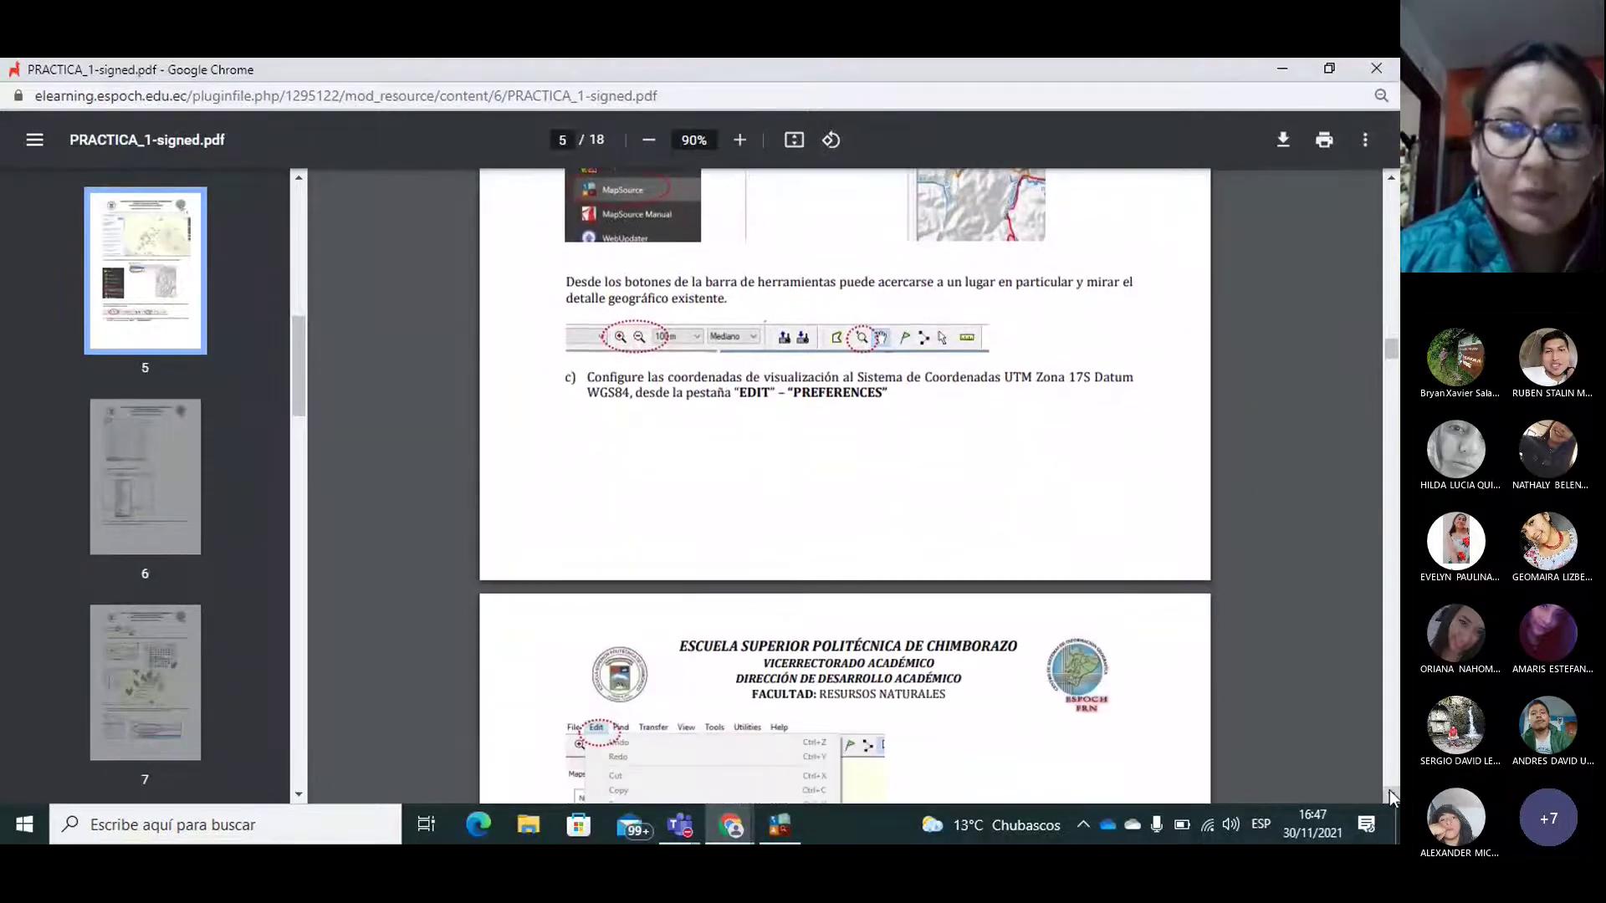
scroll(1388, 789, "down", 10)
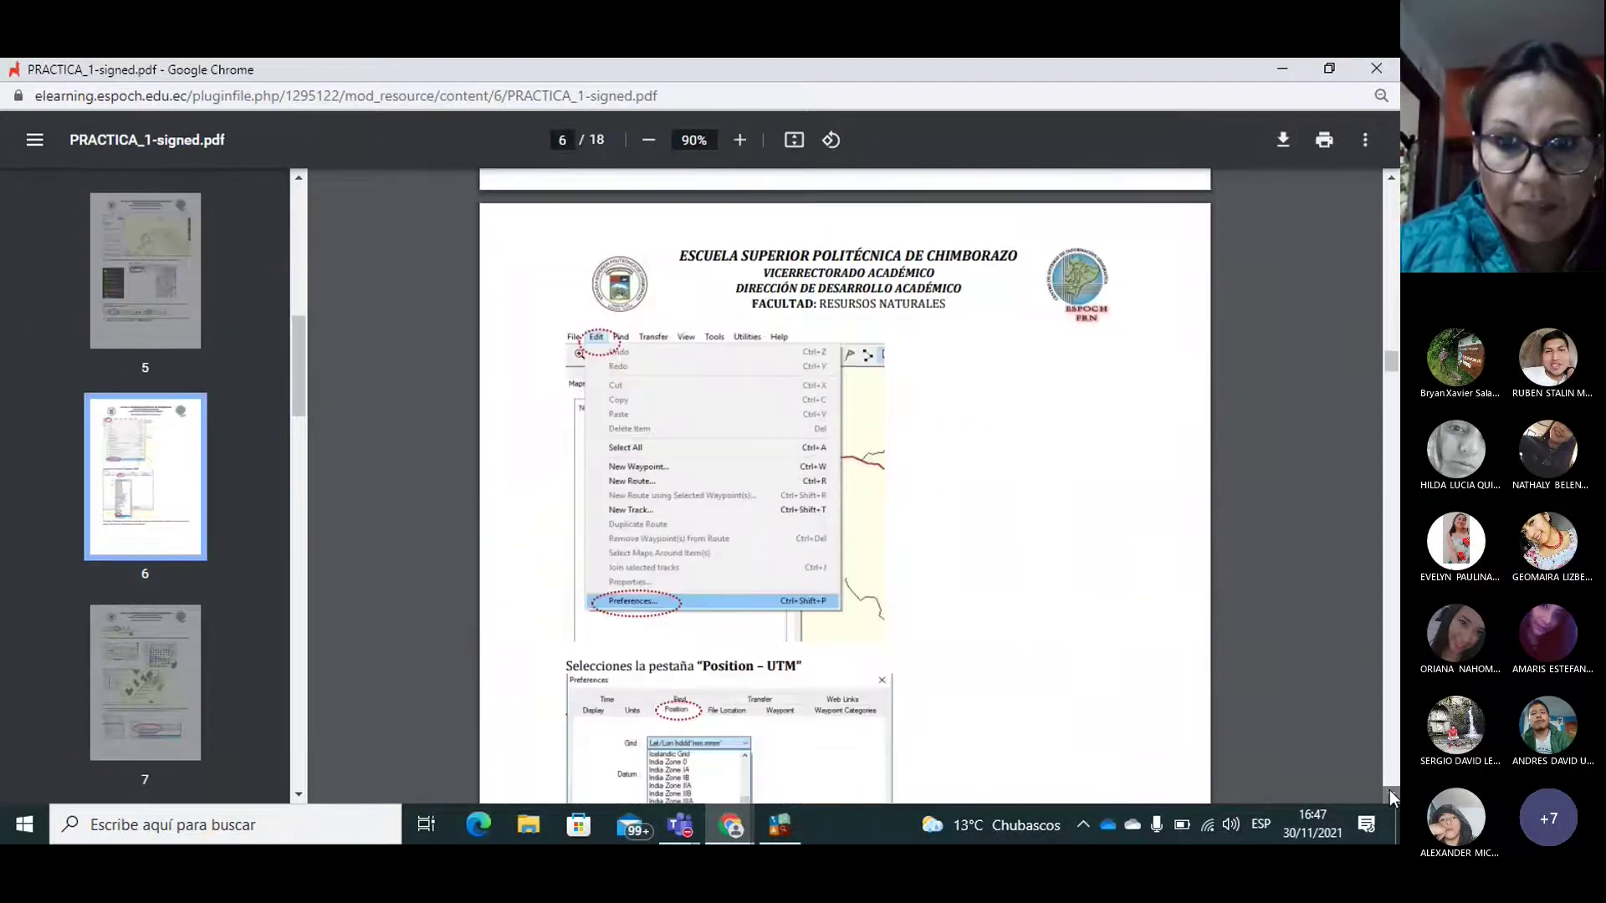
scroll(1389, 790, "down", 4)
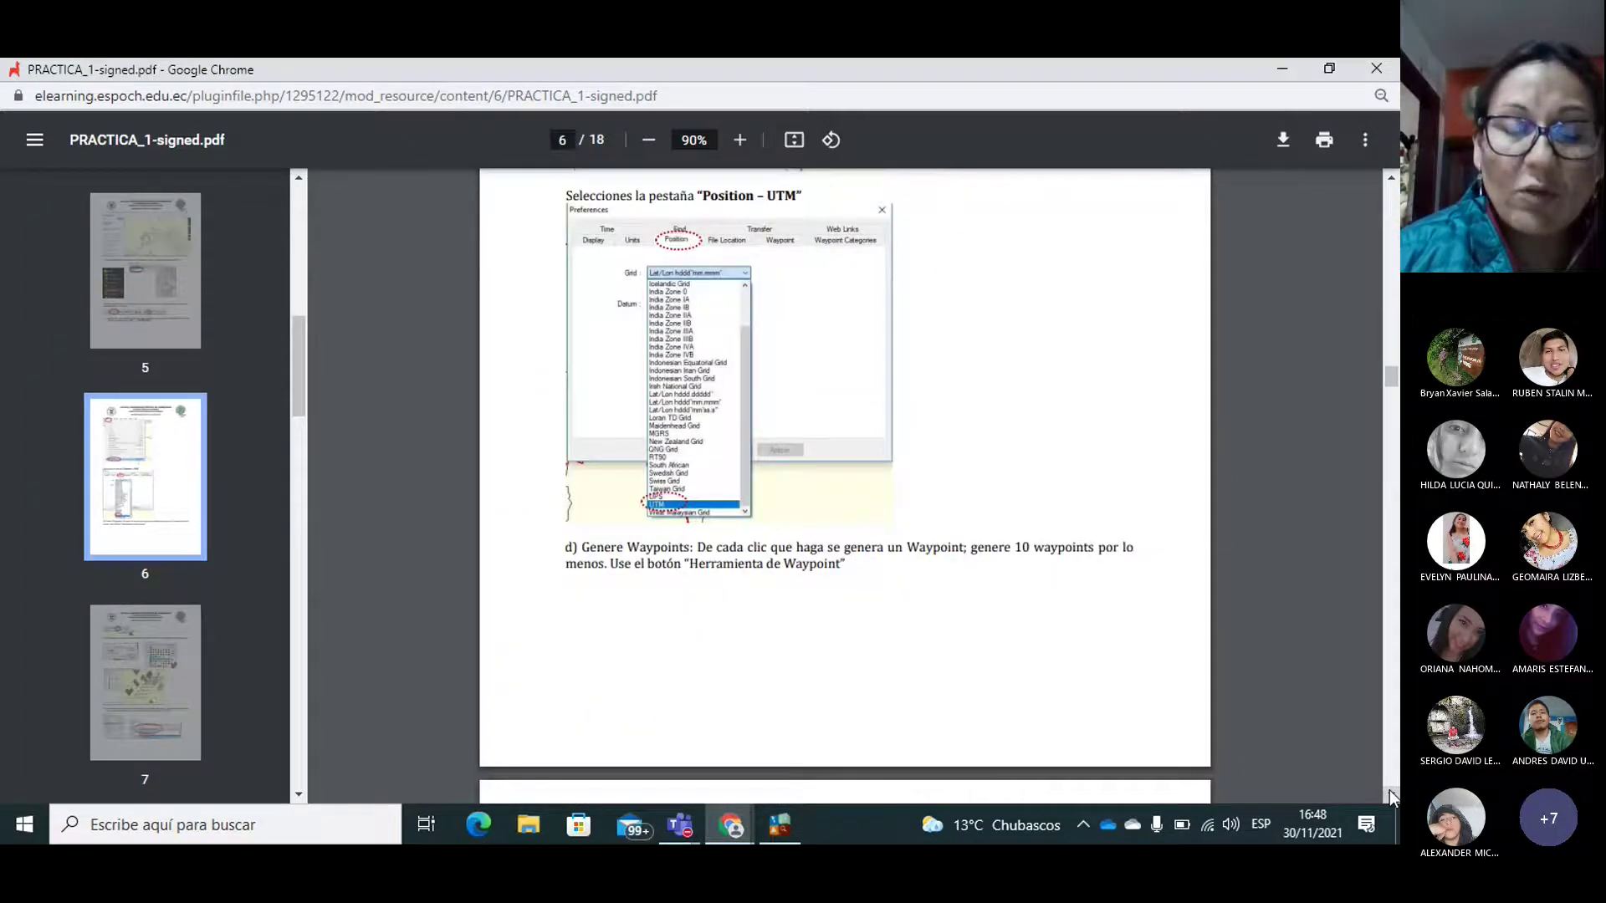
scroll(1388, 789, "down", 5)
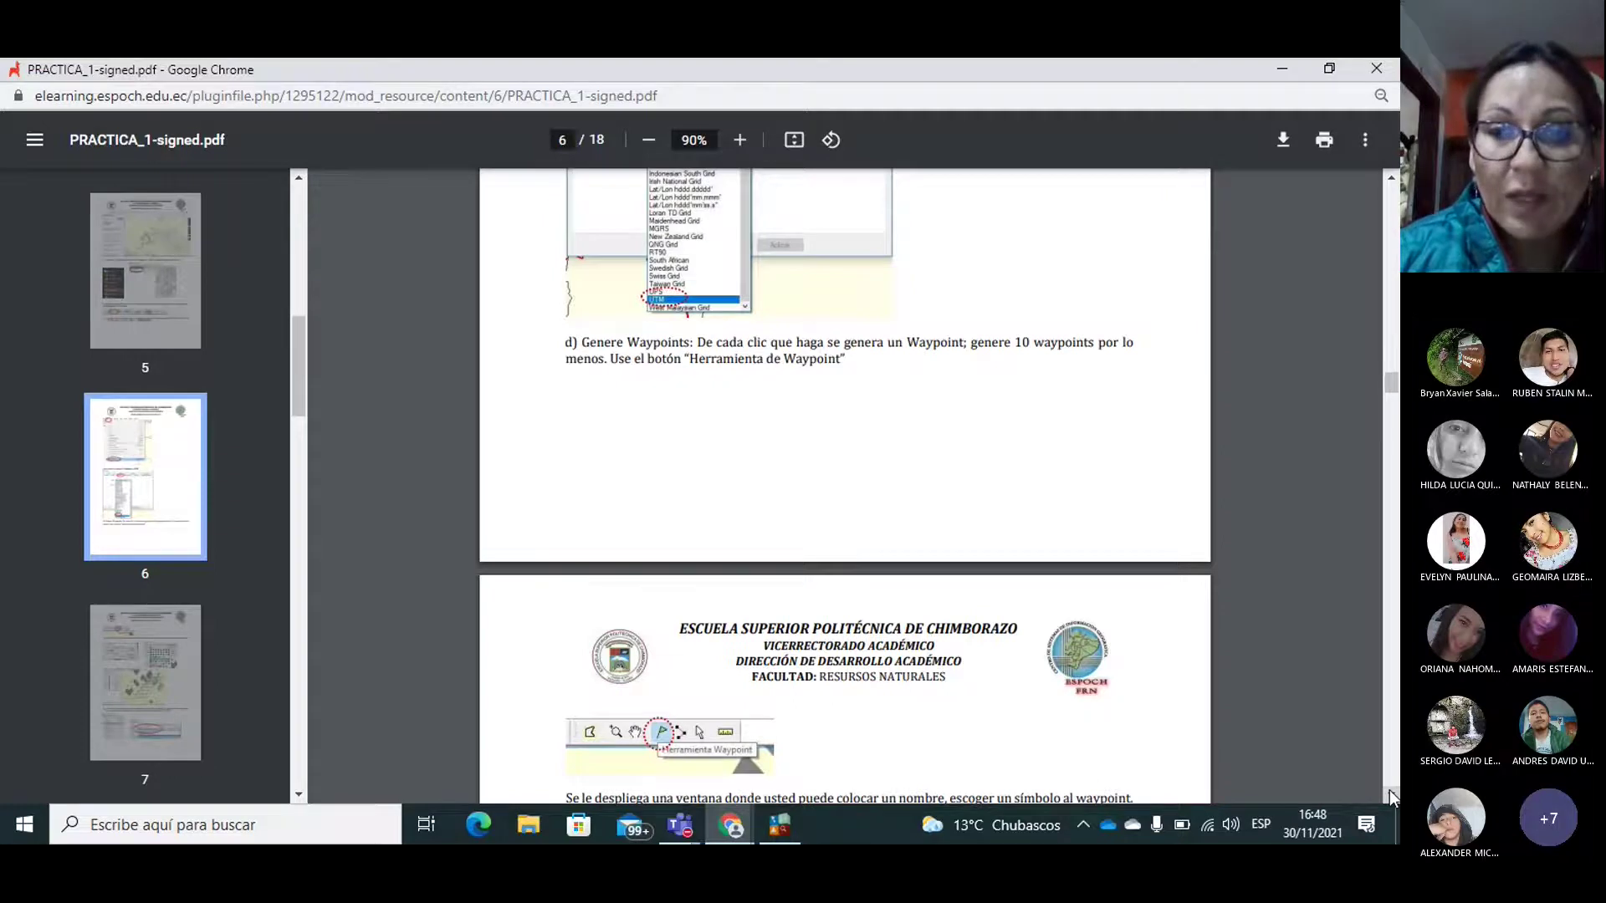
scroll(1389, 789, "down", 2)
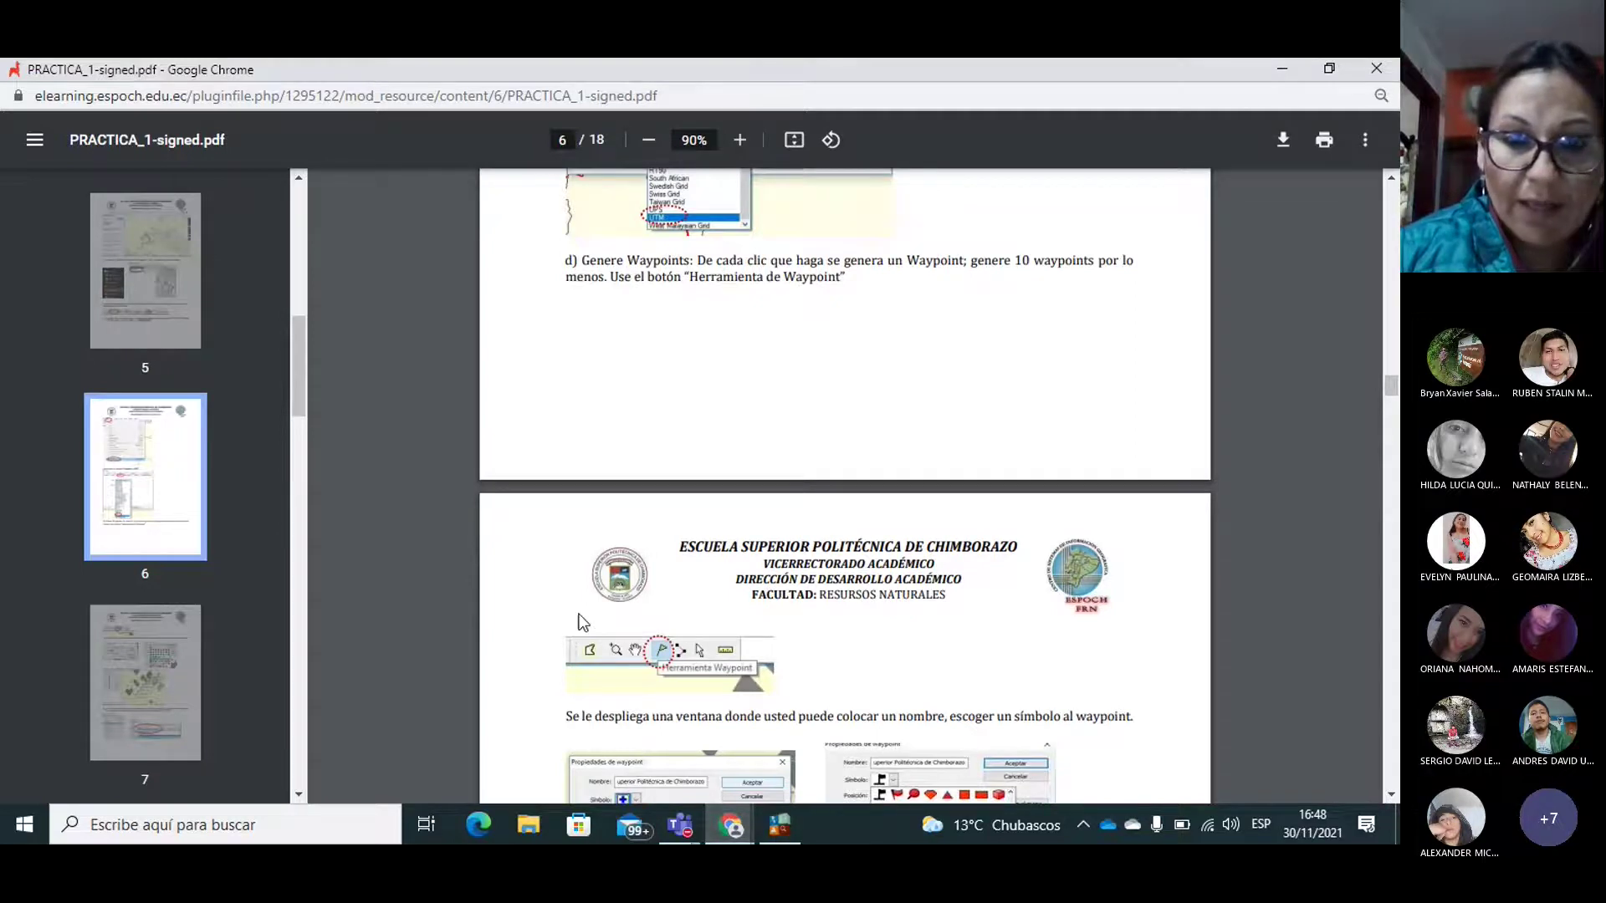
left_click(785, 837)
left_click(617, 122)
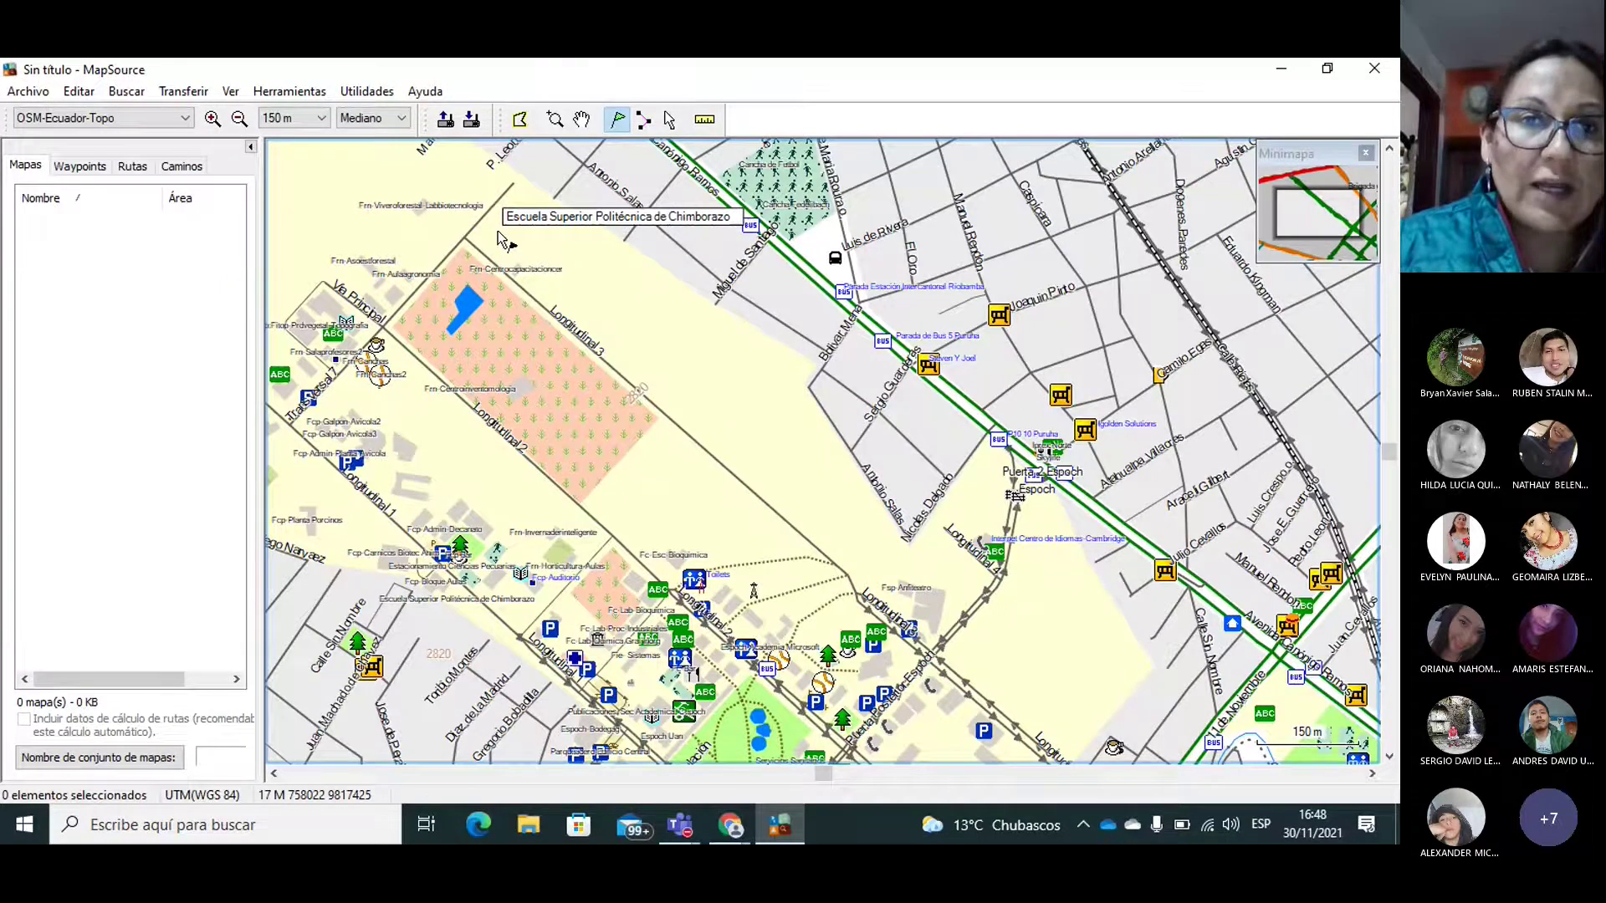
Step: Place waypoints pto1 to pto4 along the campus's northern edge
left_click(524, 203)
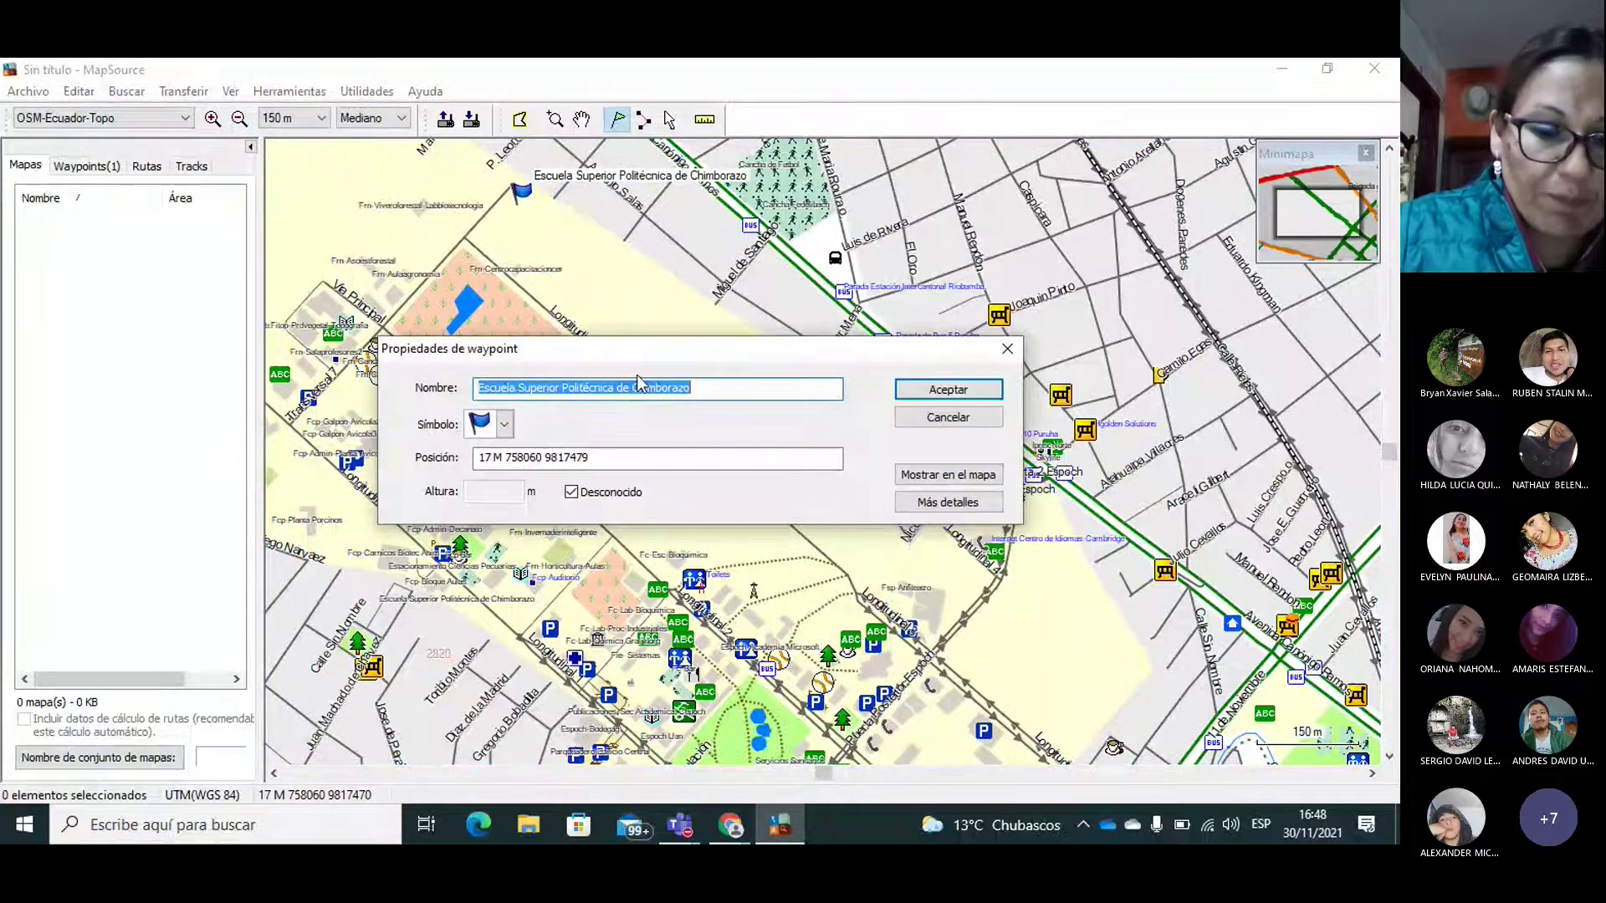
type("pto1")
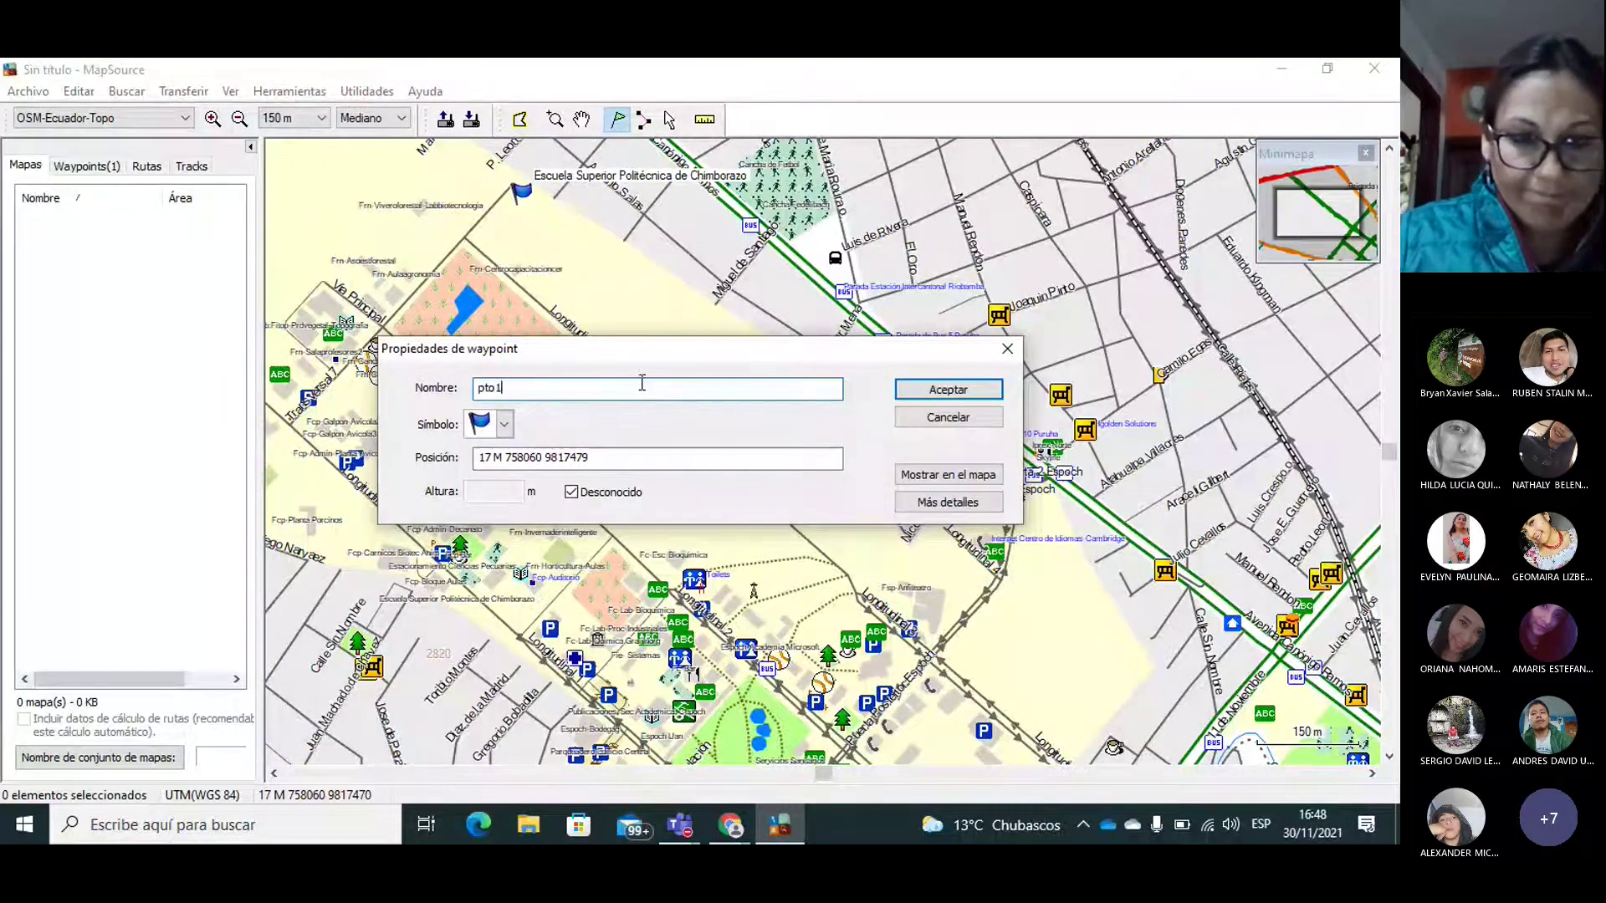
left_click(928, 393)
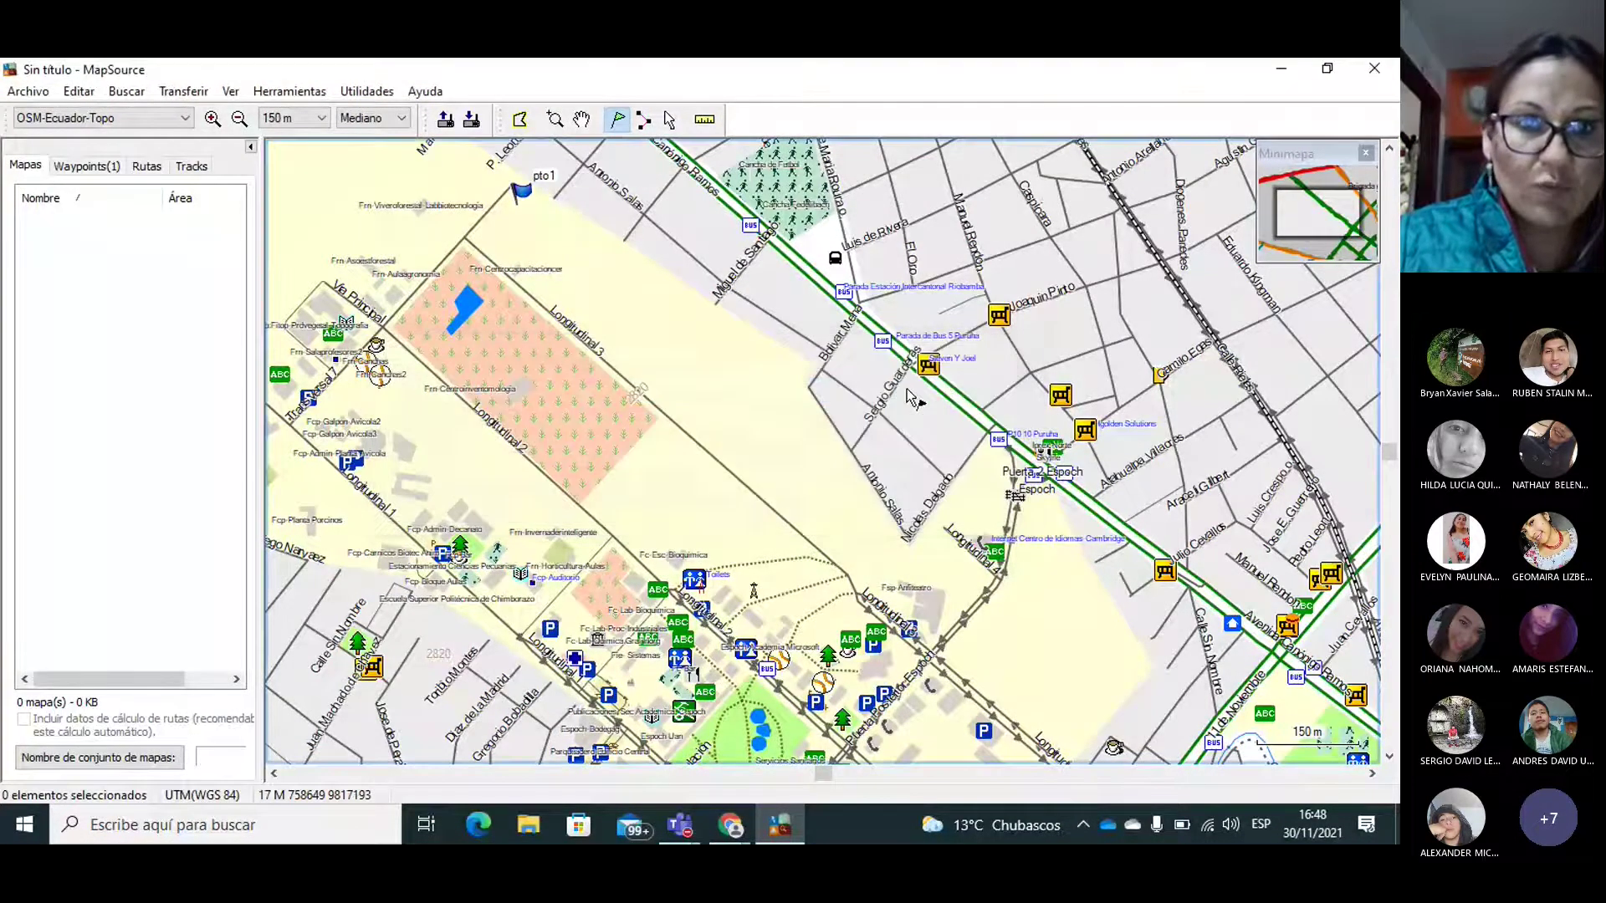
left_click(503, 215)
type("pto")
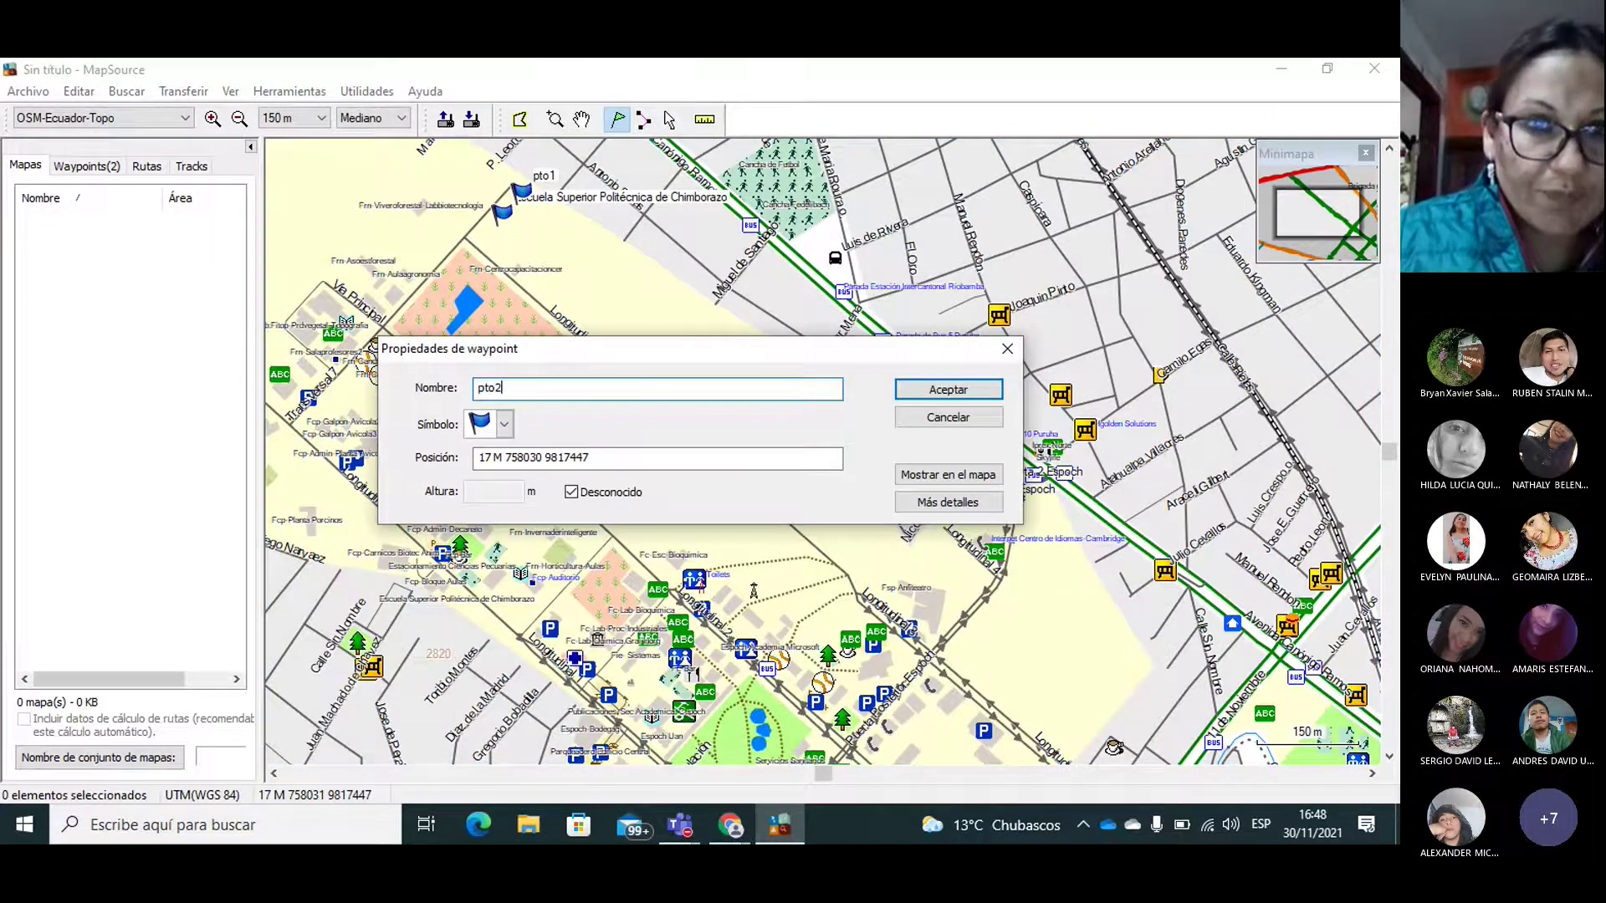
type("2")
left_click(954, 392)
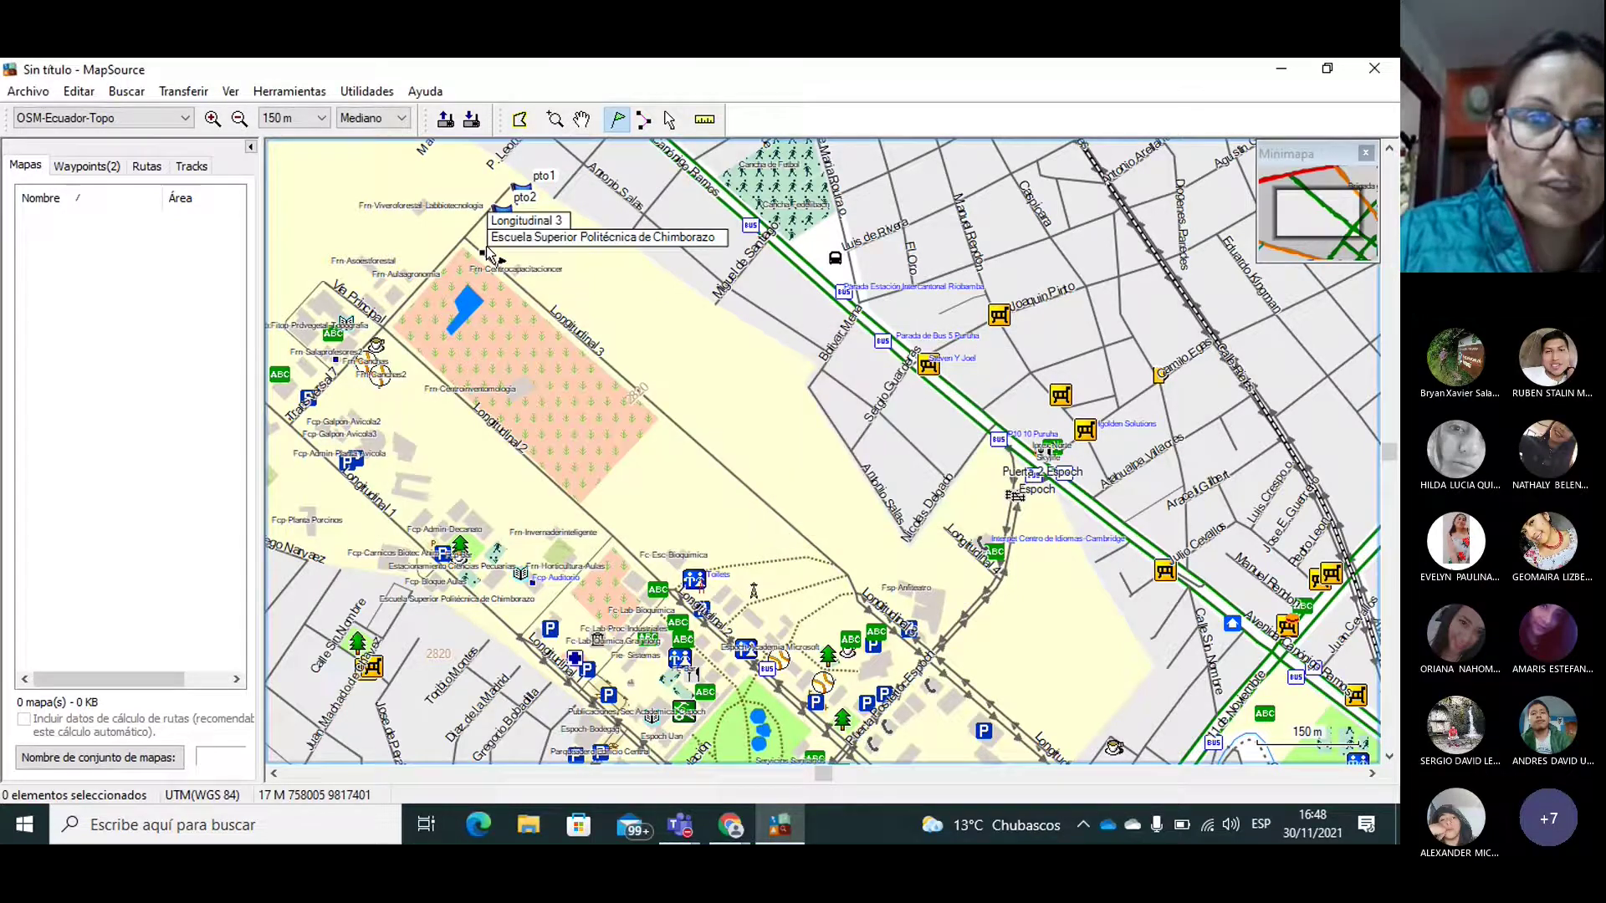
left_click(485, 243)
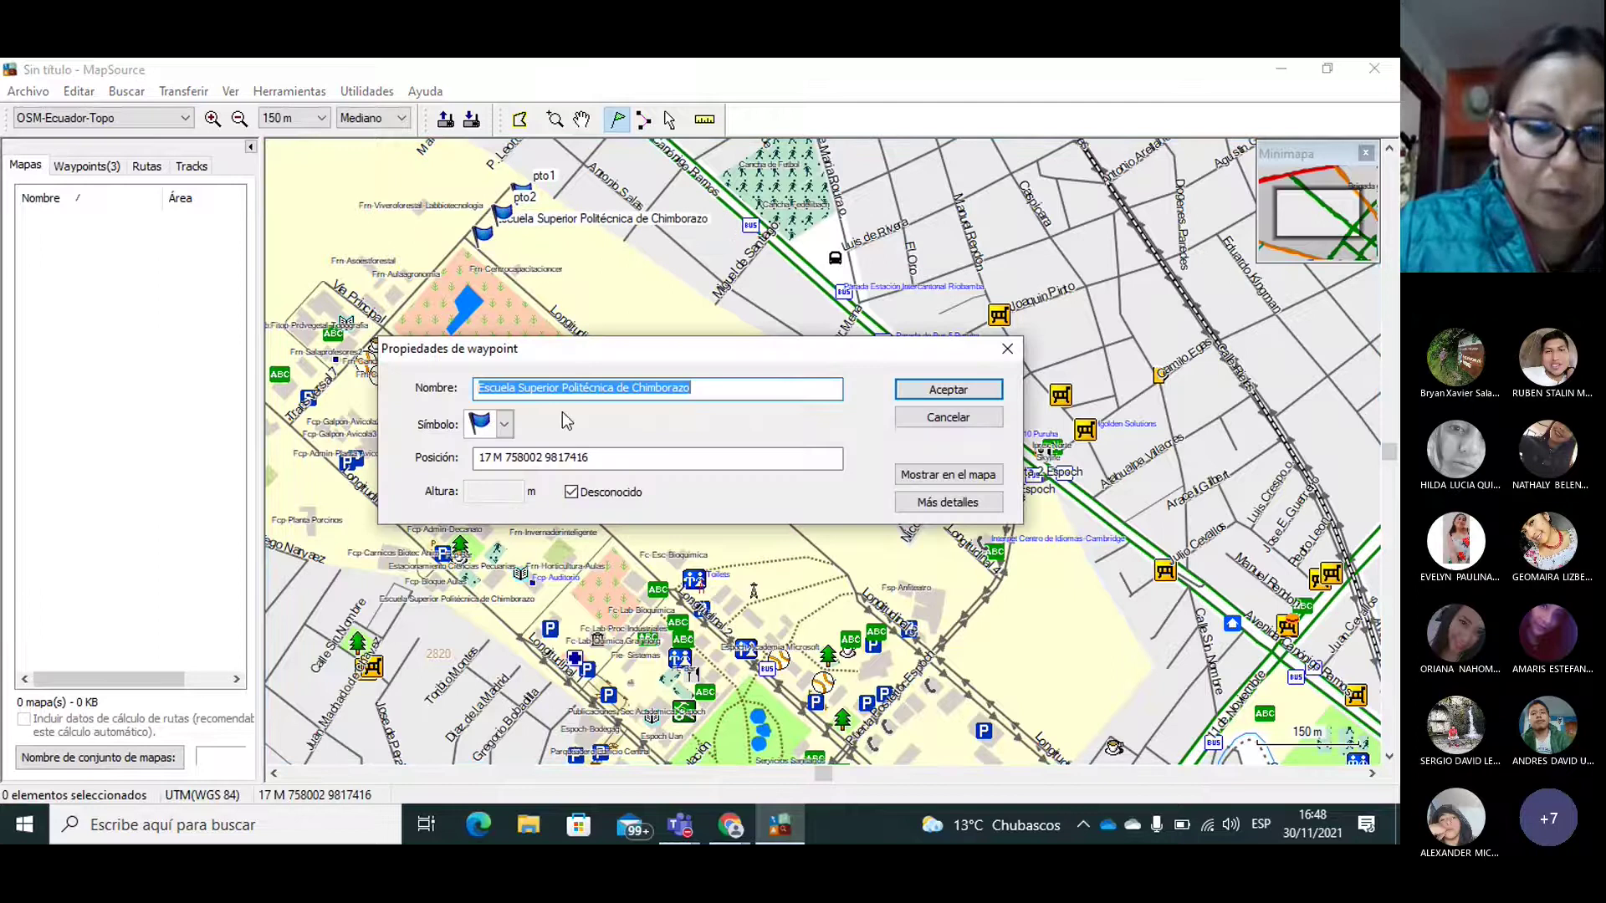
type("pto3")
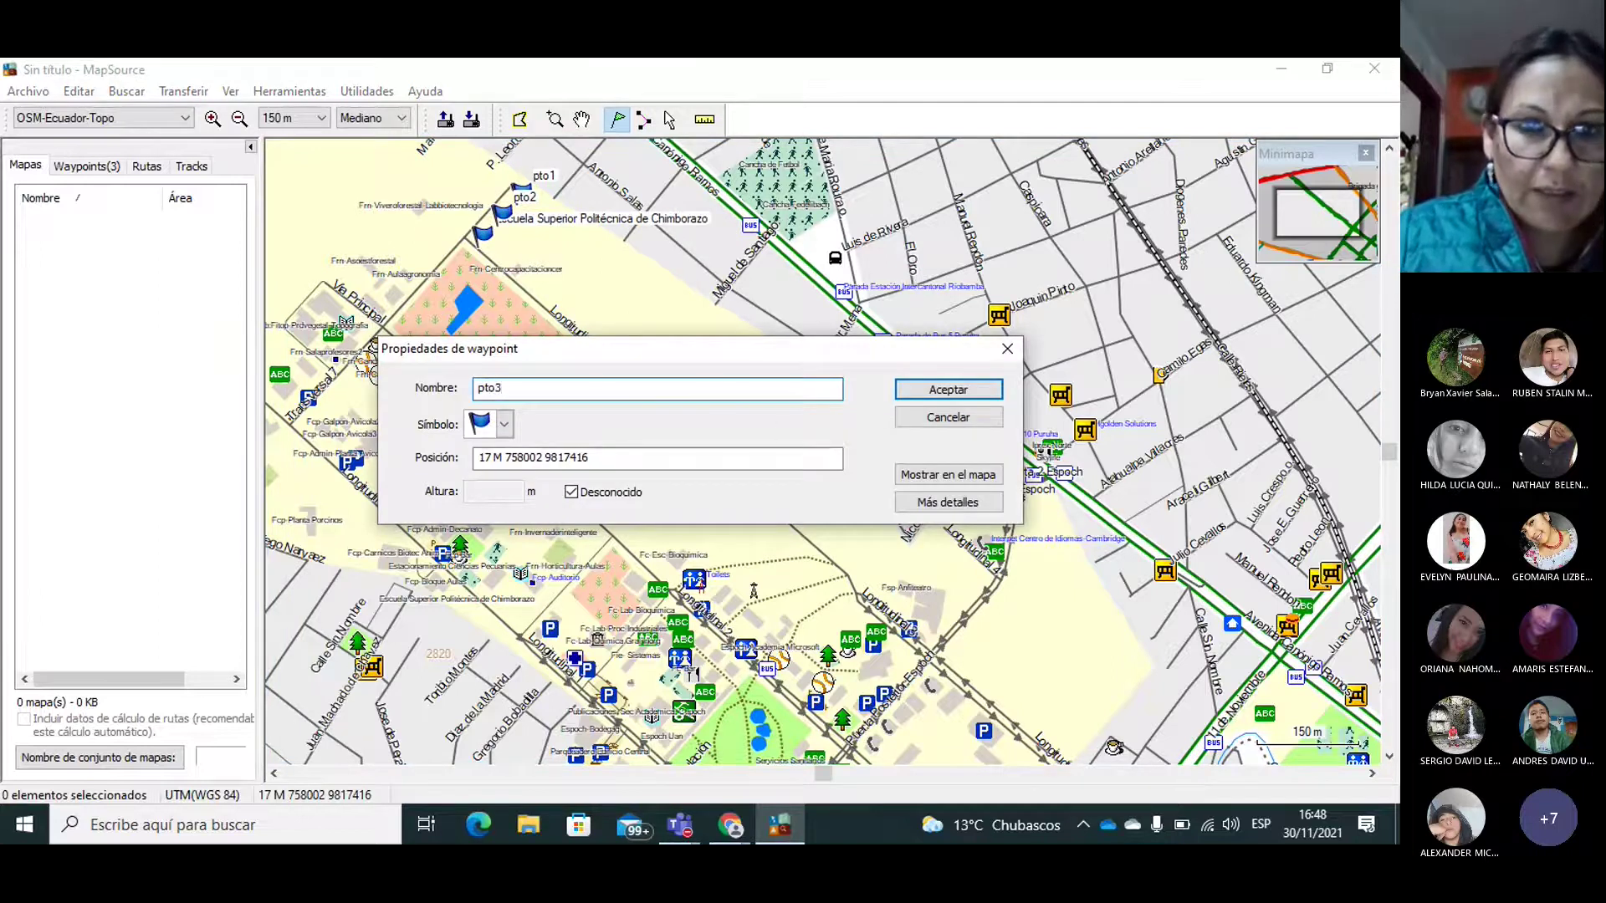
left_click(911, 393)
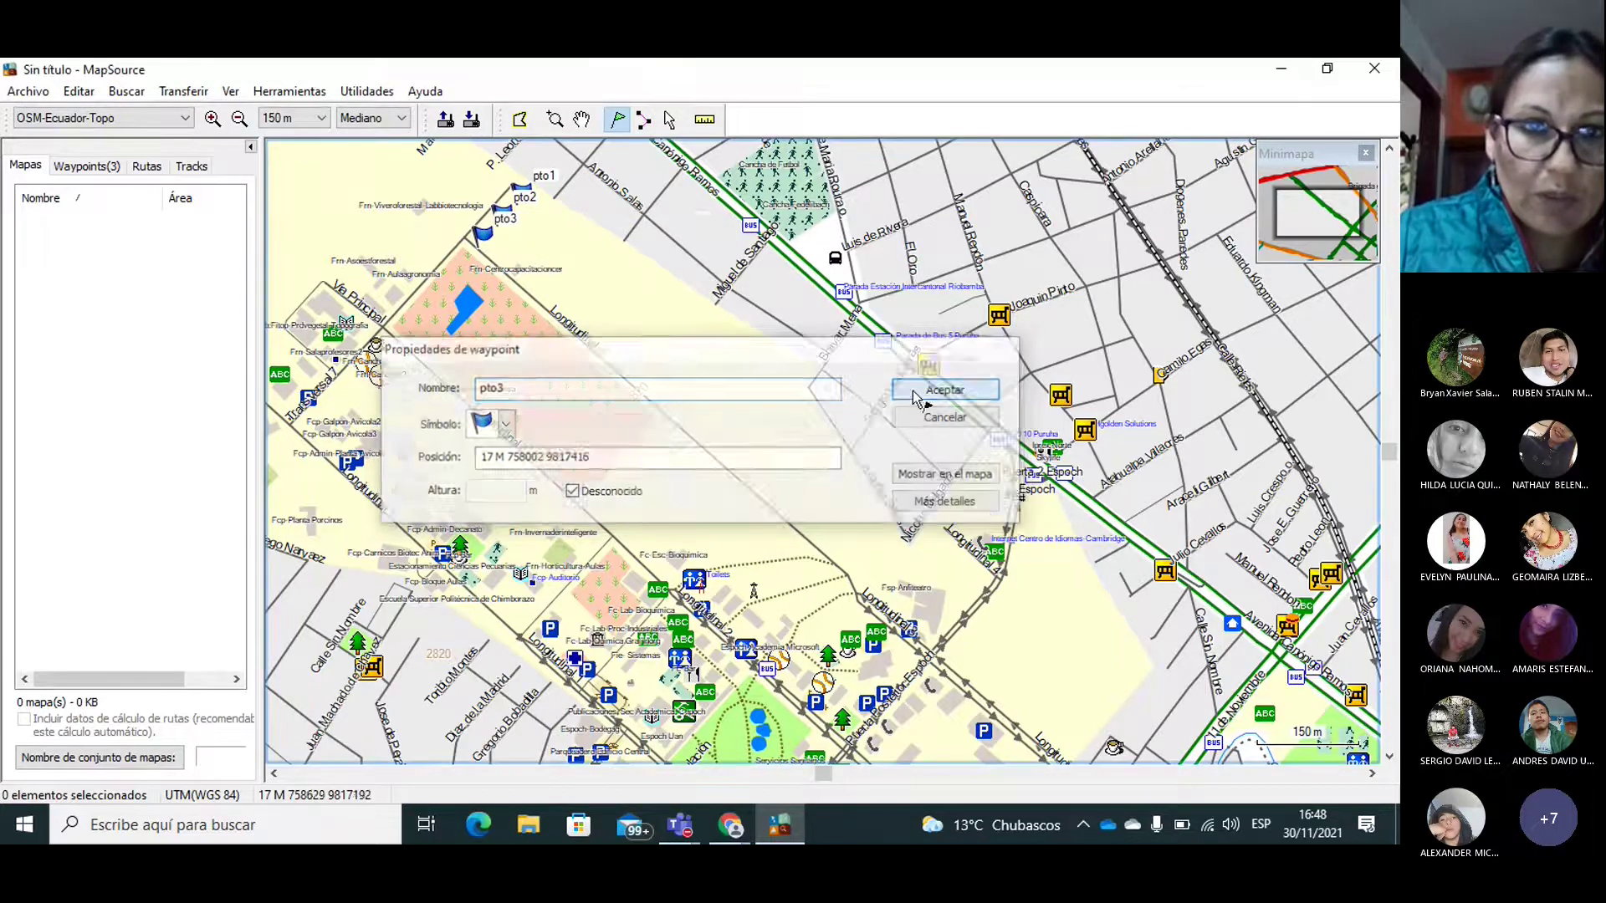
left_click(503, 254)
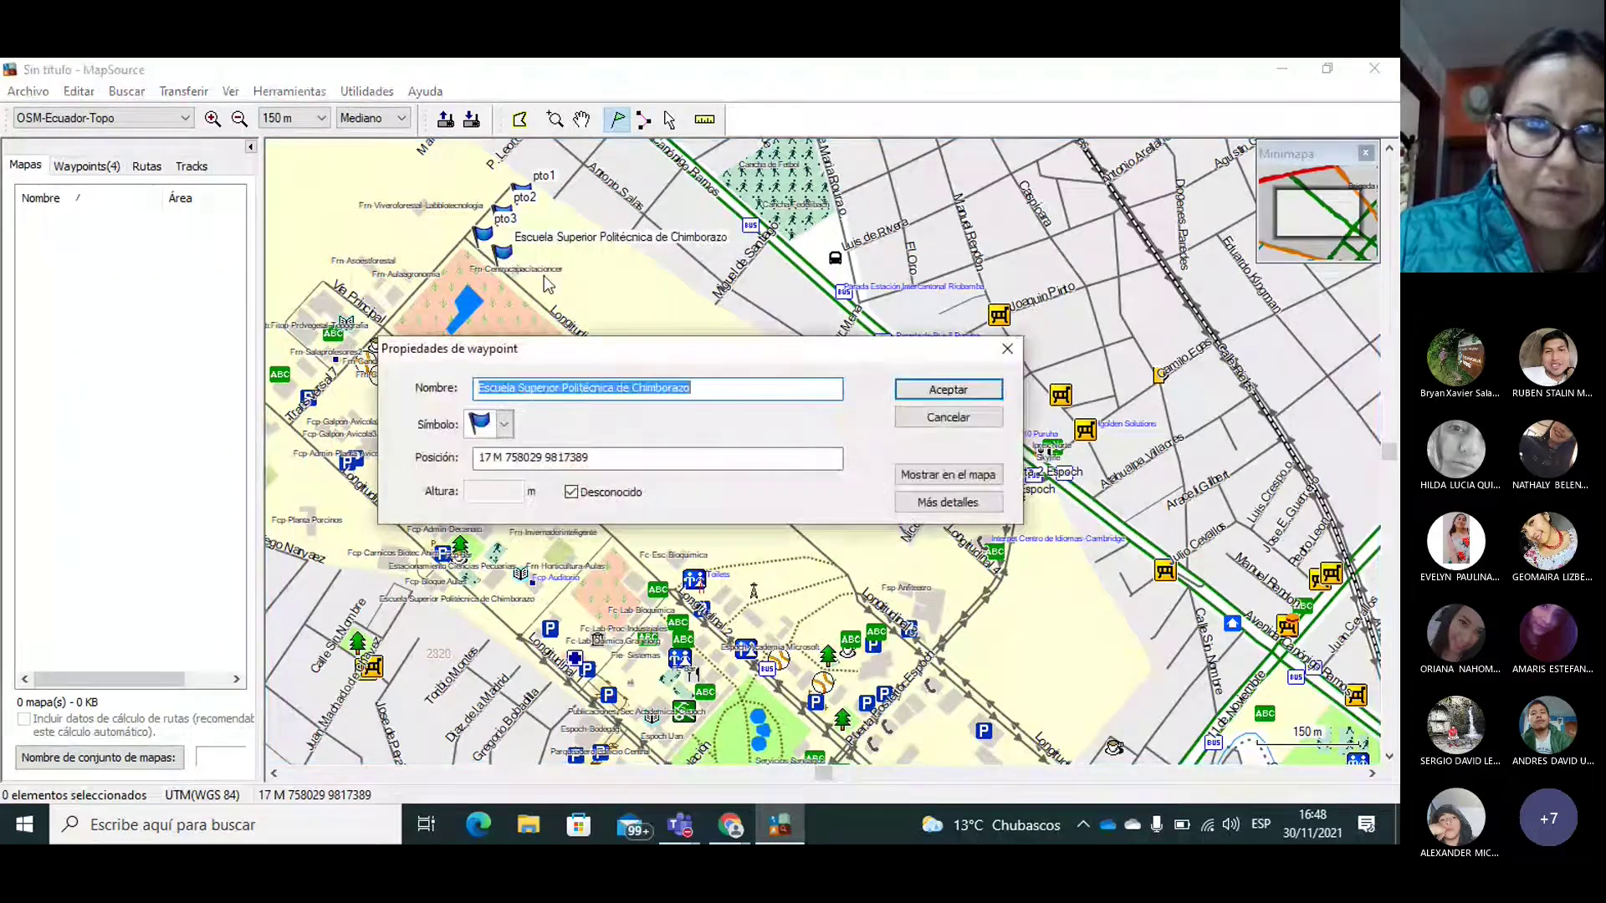
type("pto4")
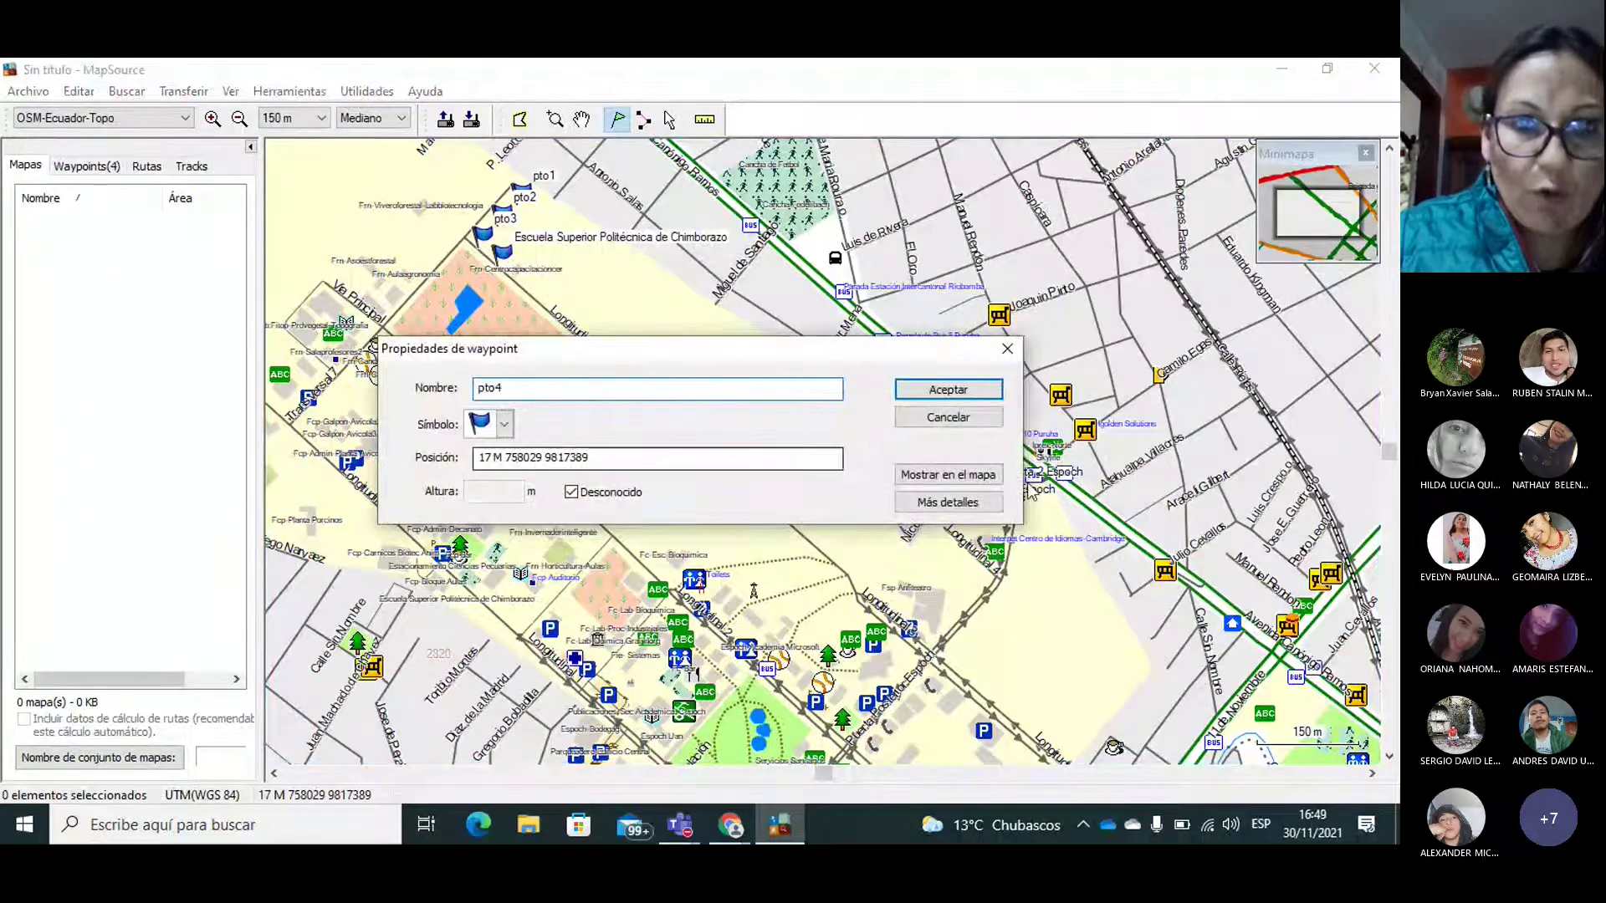
left_click(947, 389)
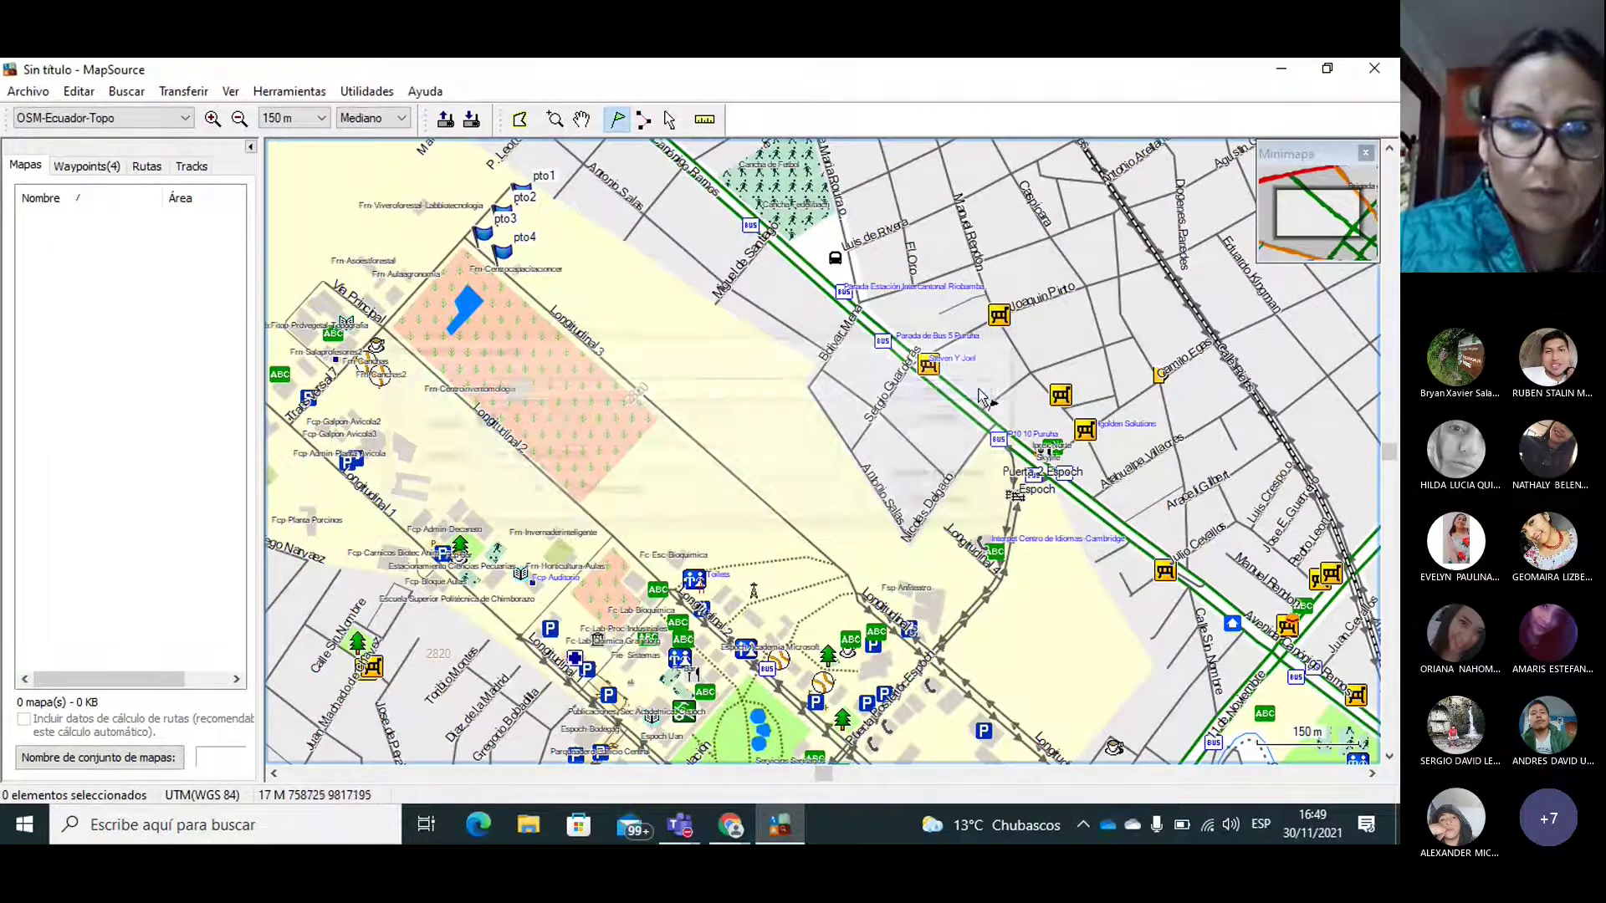
Step: Add waypoints pto5 to pto8 further along the road beside the campus
left_click(546, 288)
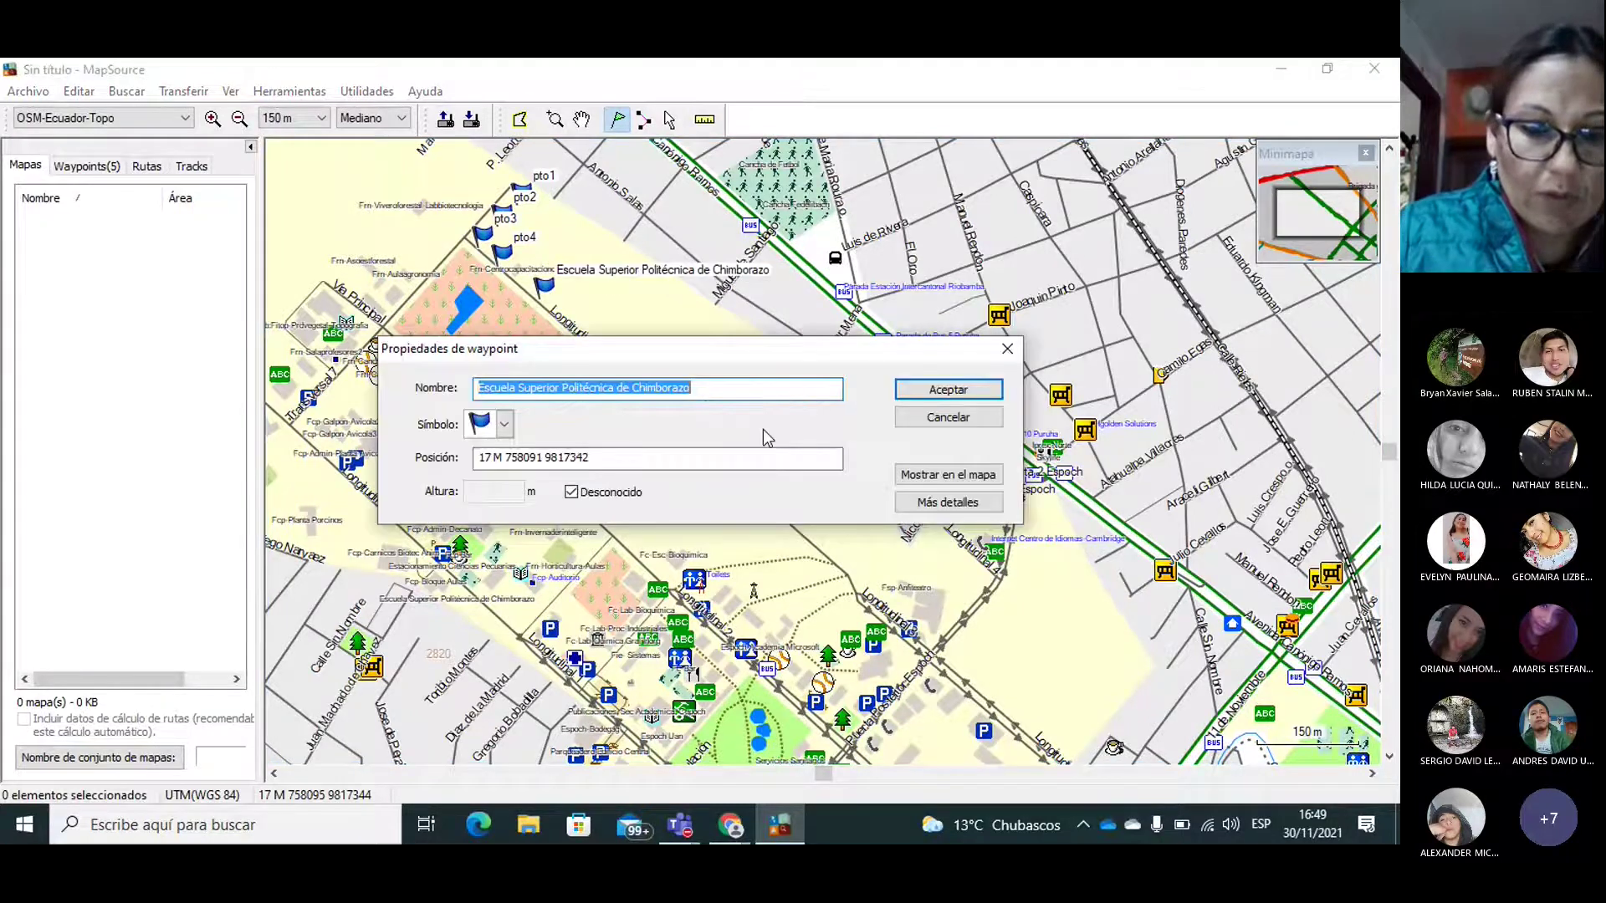
type("pto5")
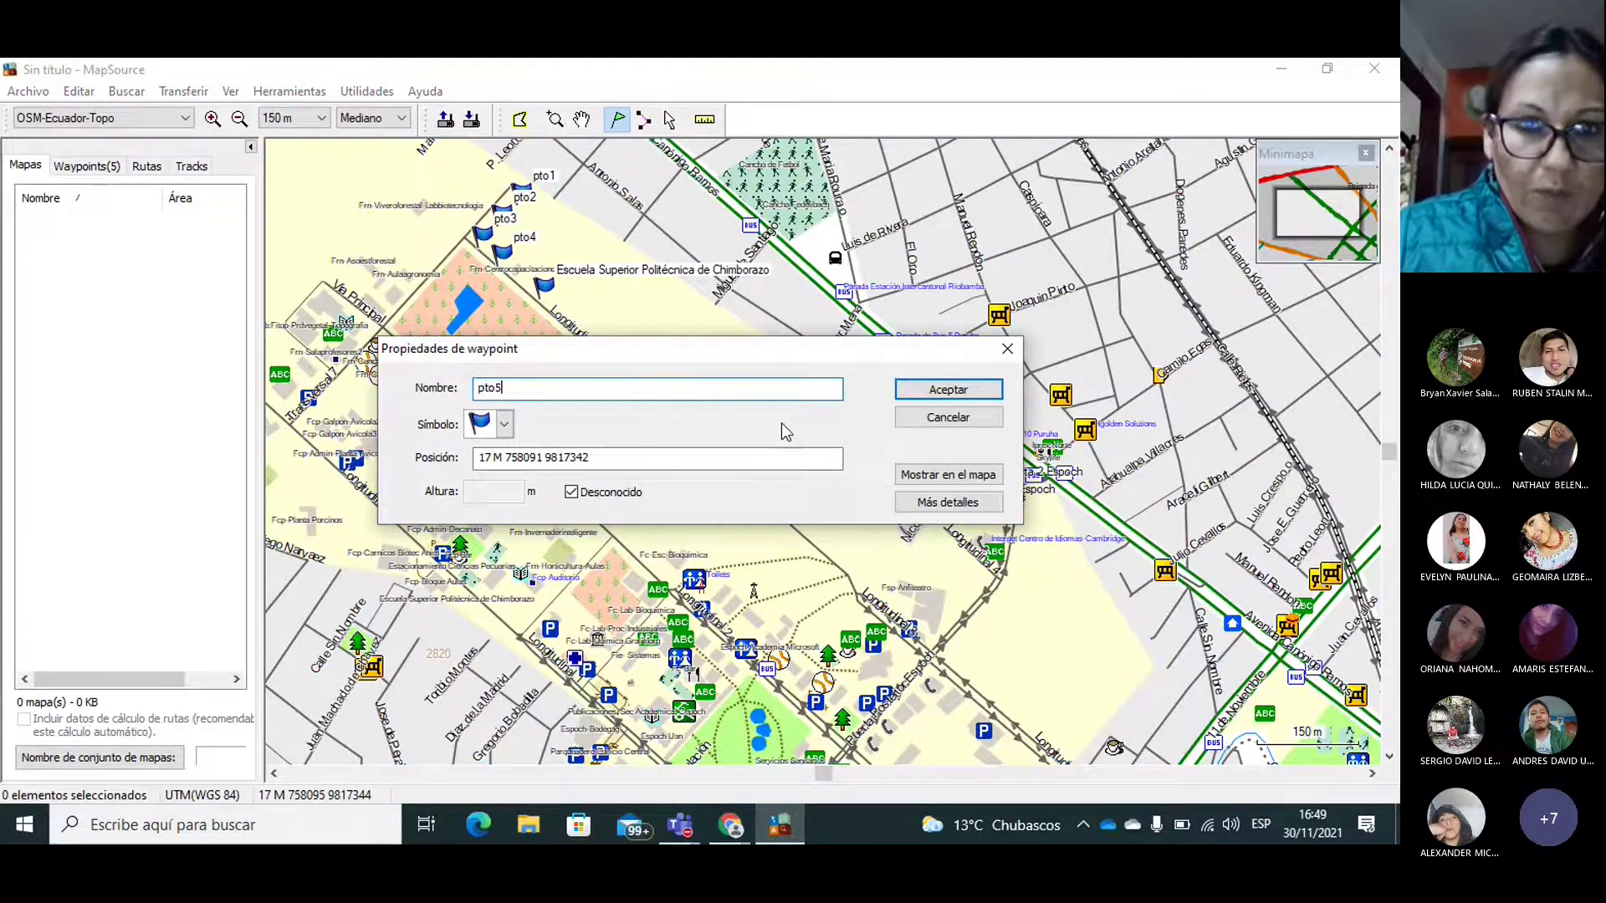
left_click(947, 390)
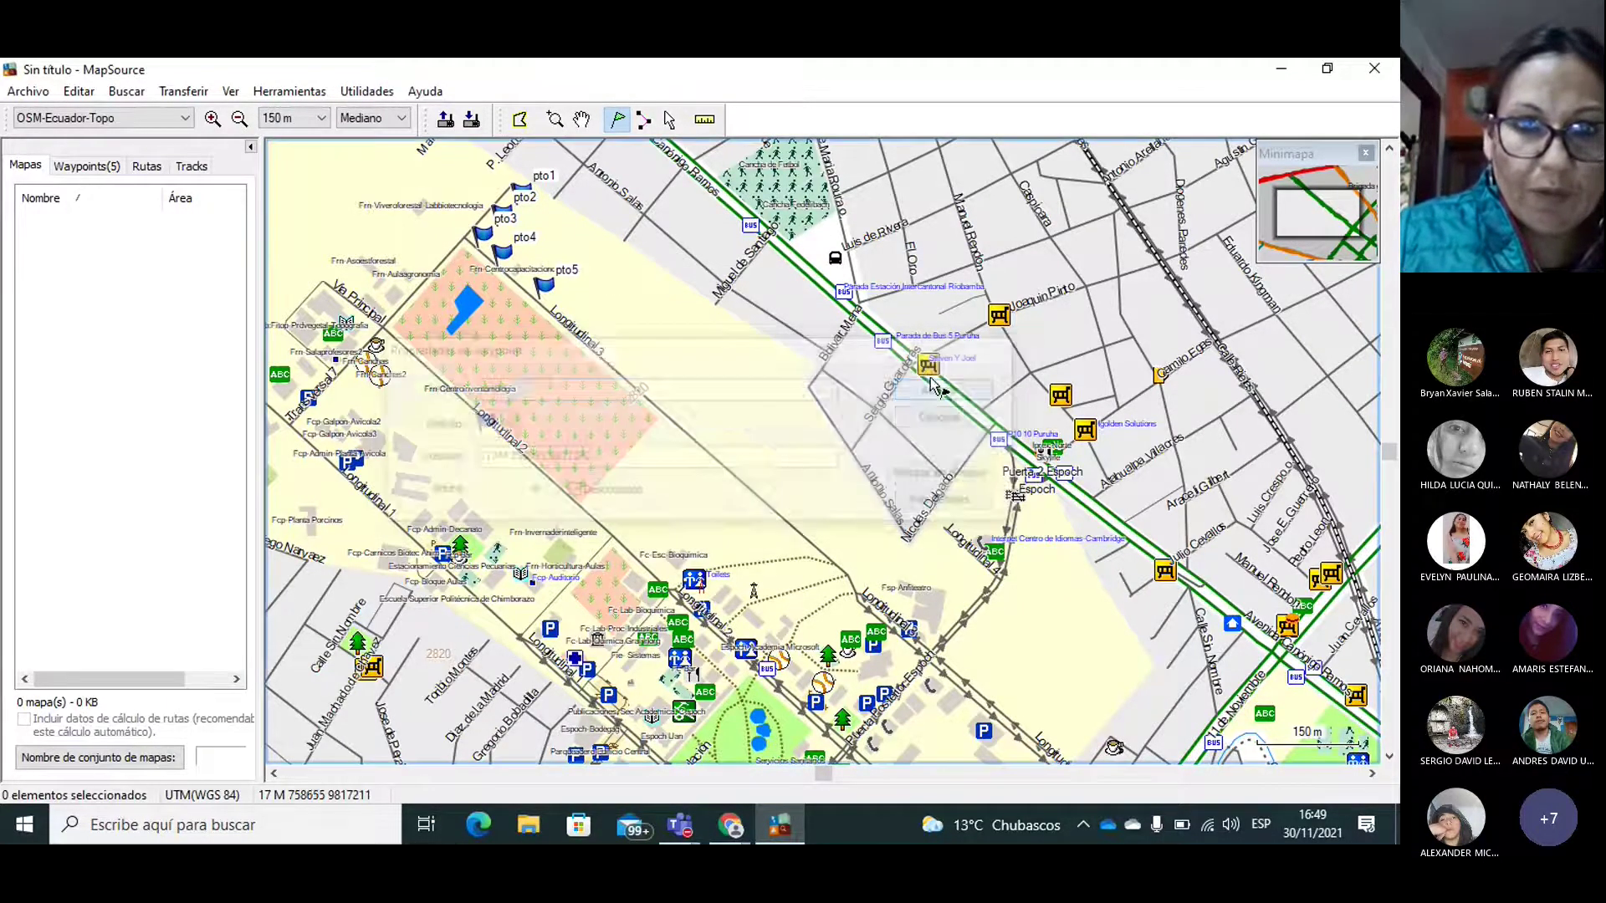
left_click(587, 335)
type("pto6")
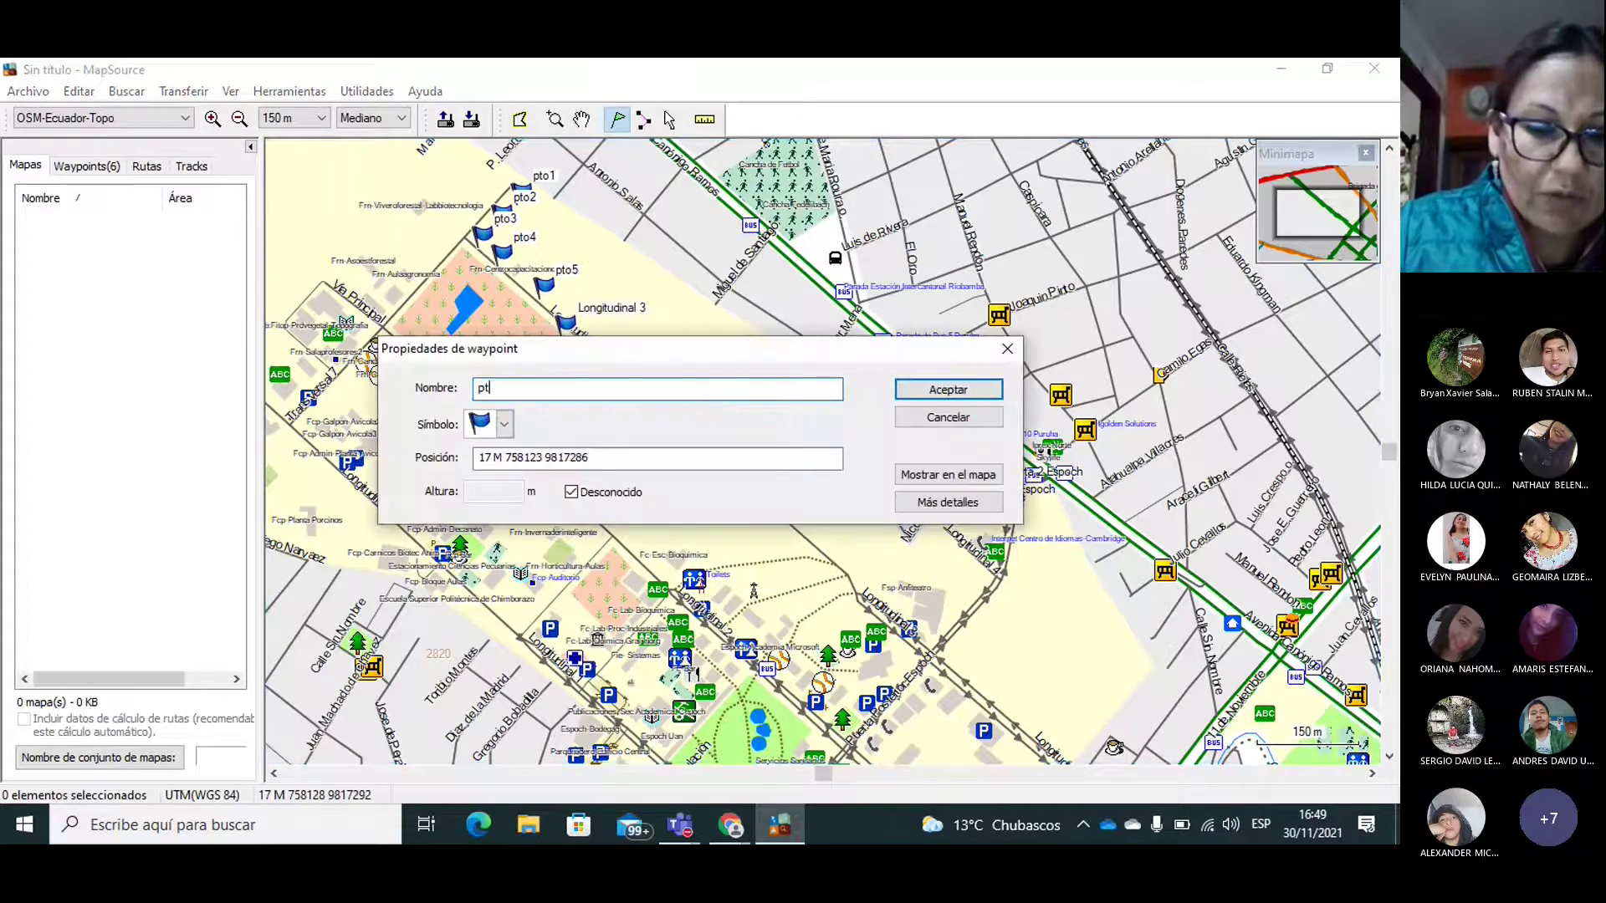
left_click(948, 390)
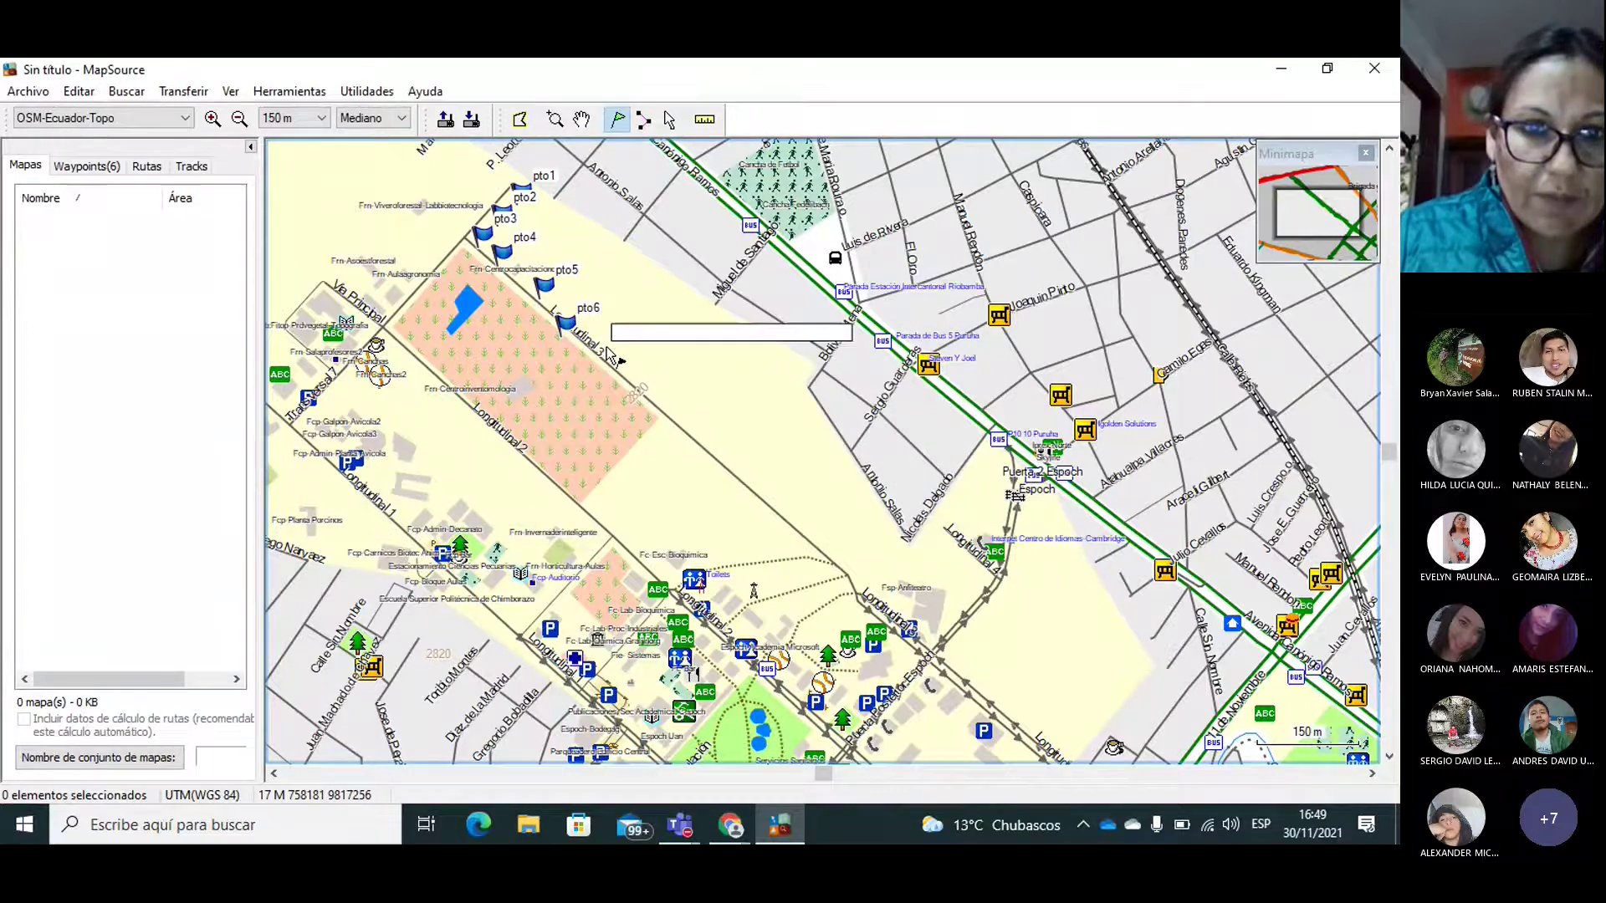
type("pto7")
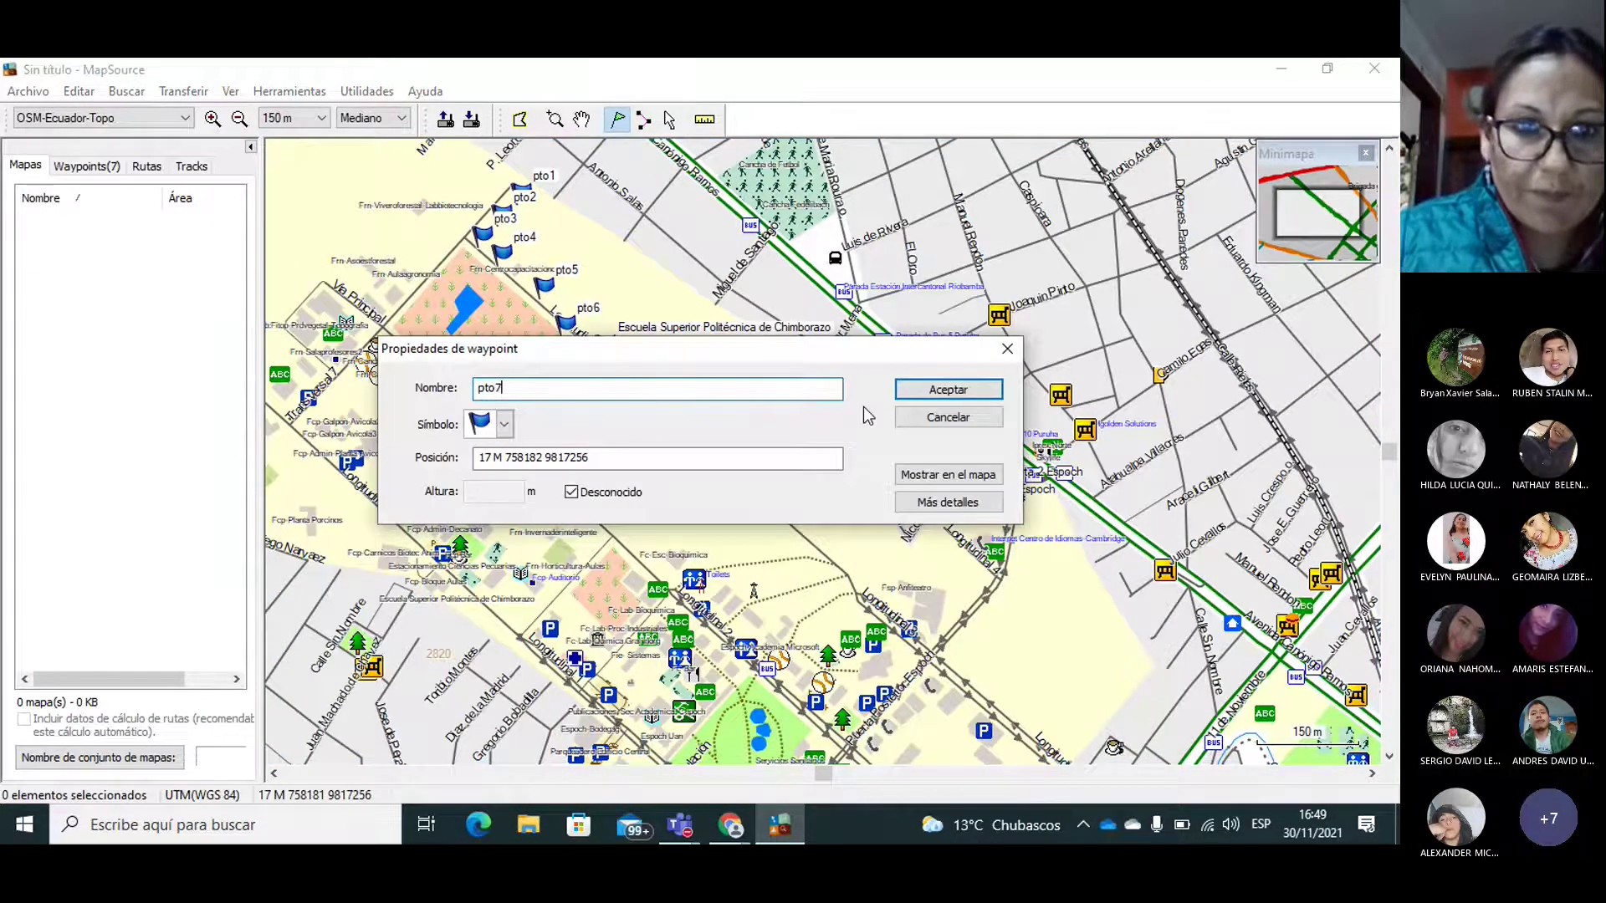
left_click(931, 389)
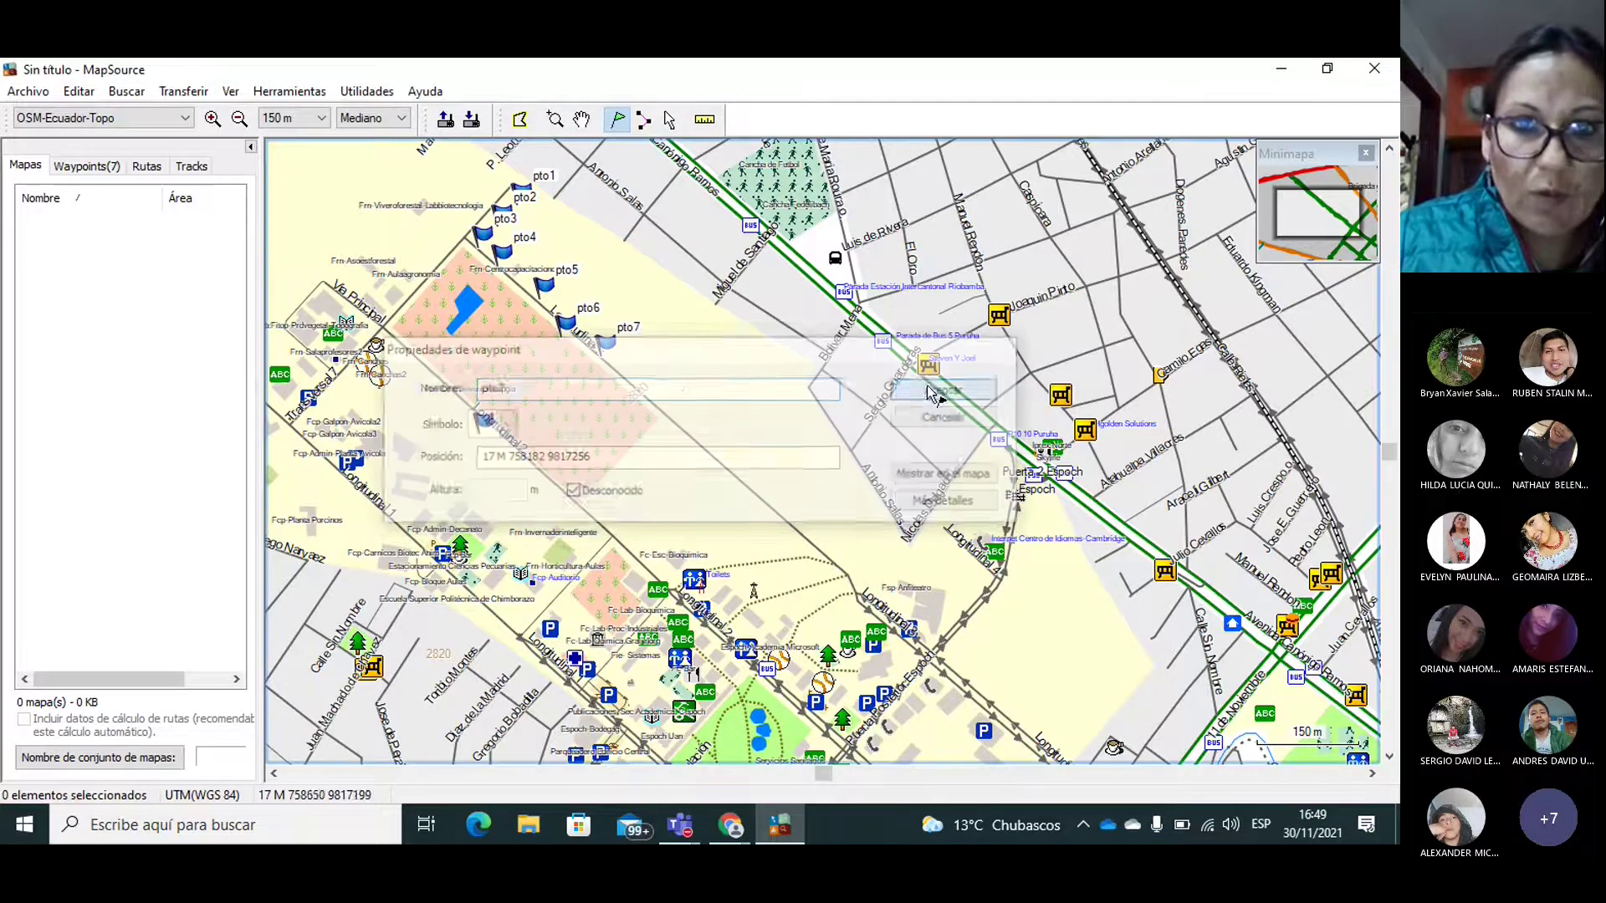
left_click(659, 382)
type("pto8")
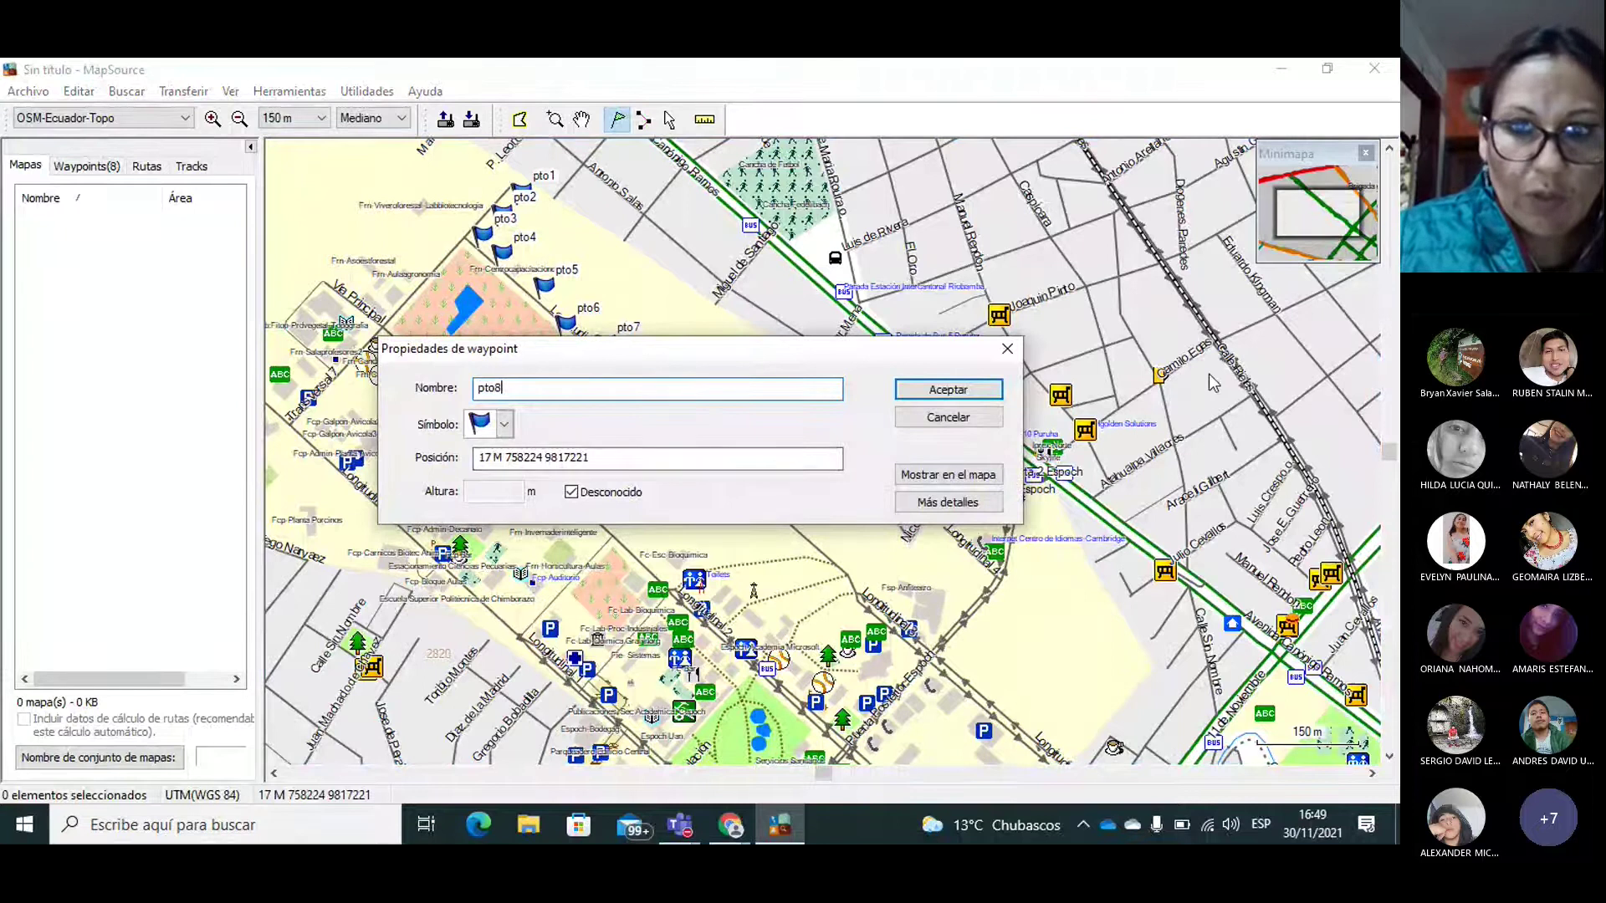
left_click(948, 389)
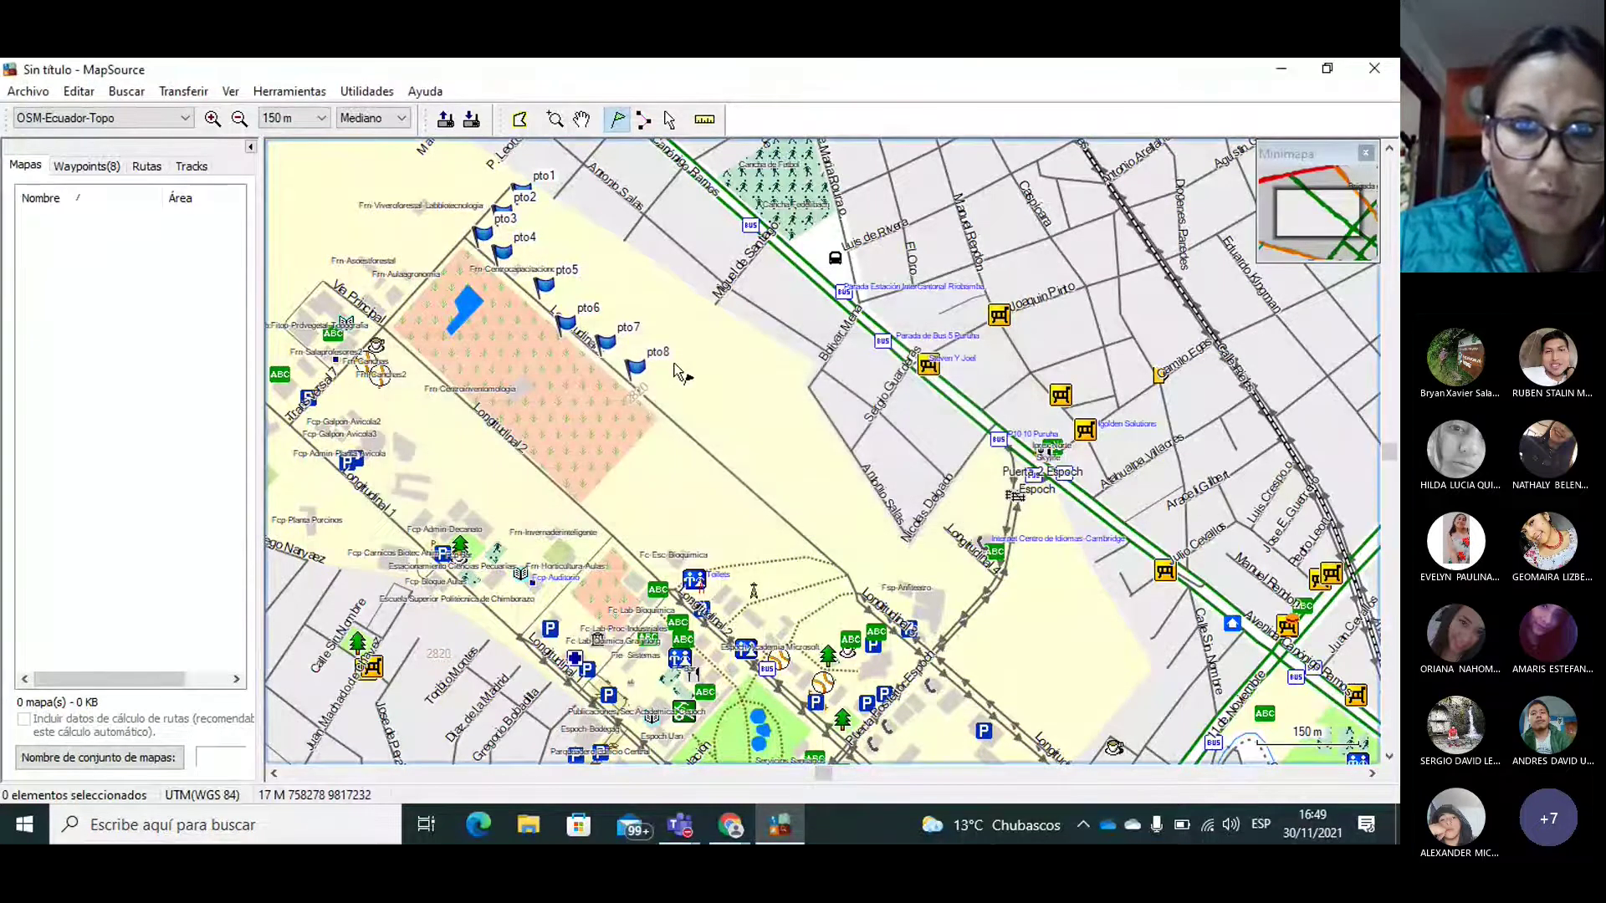
Step: Add waypoints pto9, pto10 and pto11 beyond pto8
left_click(661, 393)
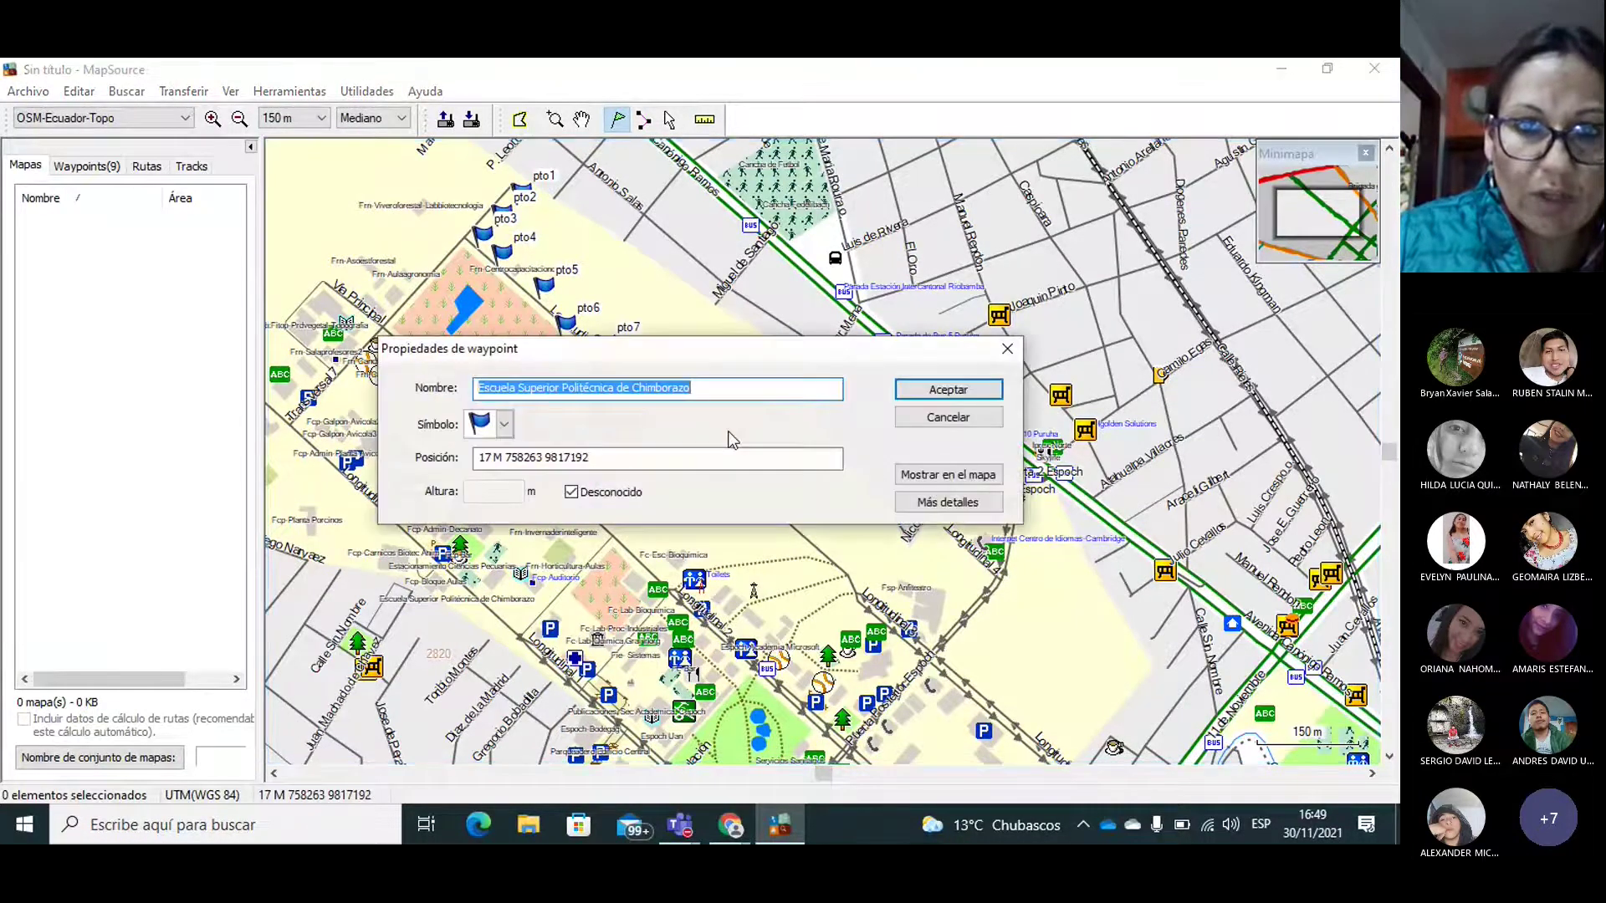
type("pto9")
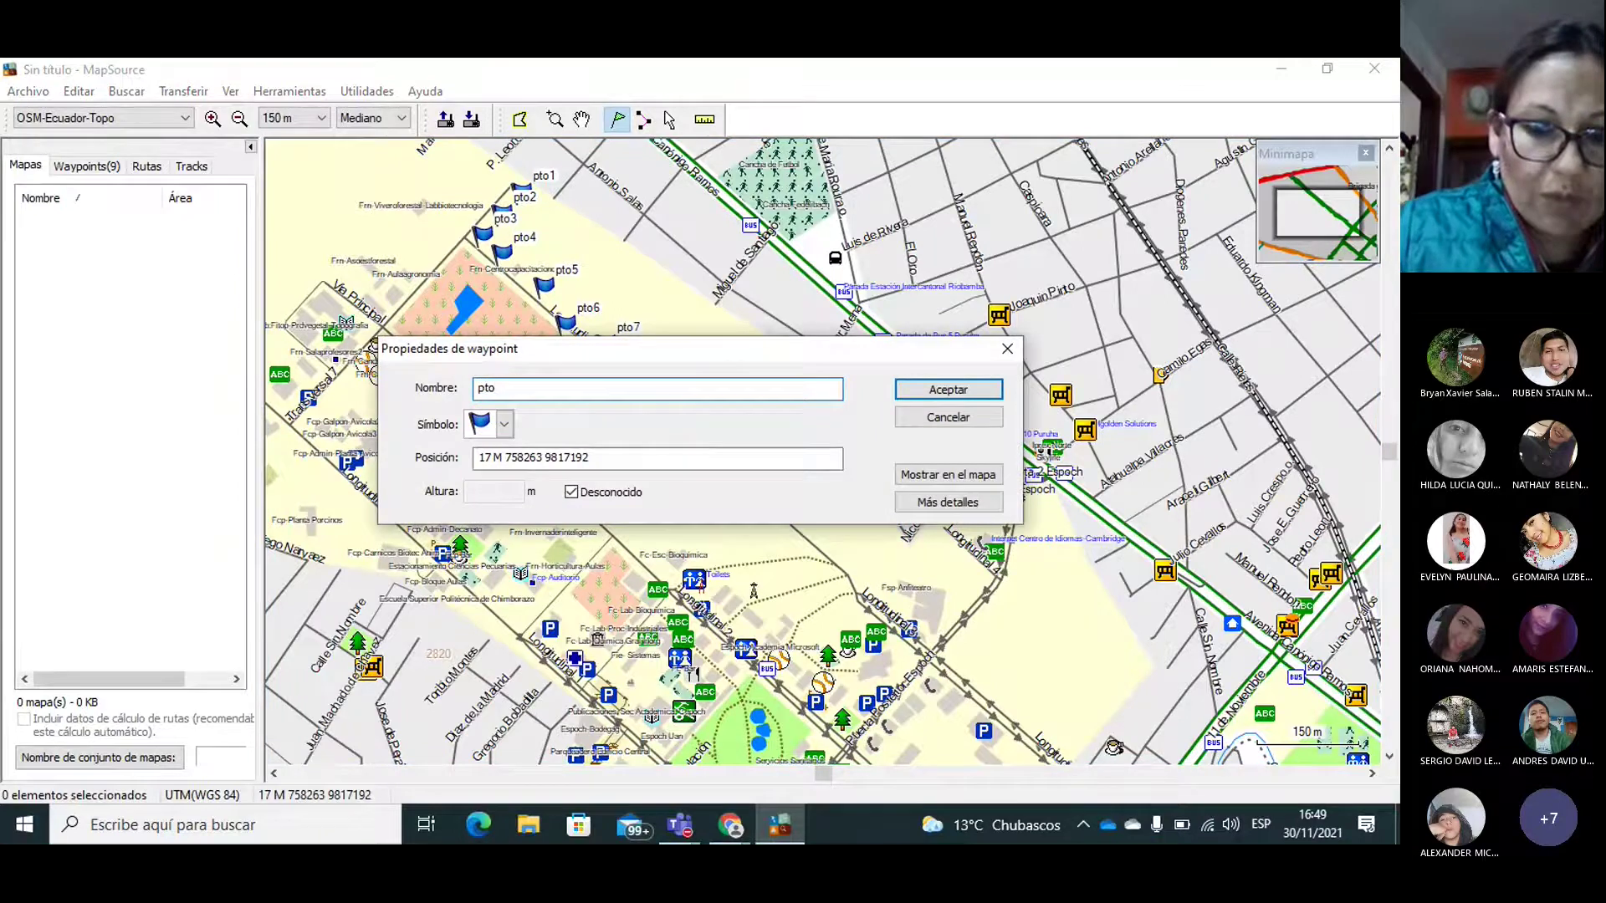
left_click(947, 389)
left_click(695, 354)
type("pto10")
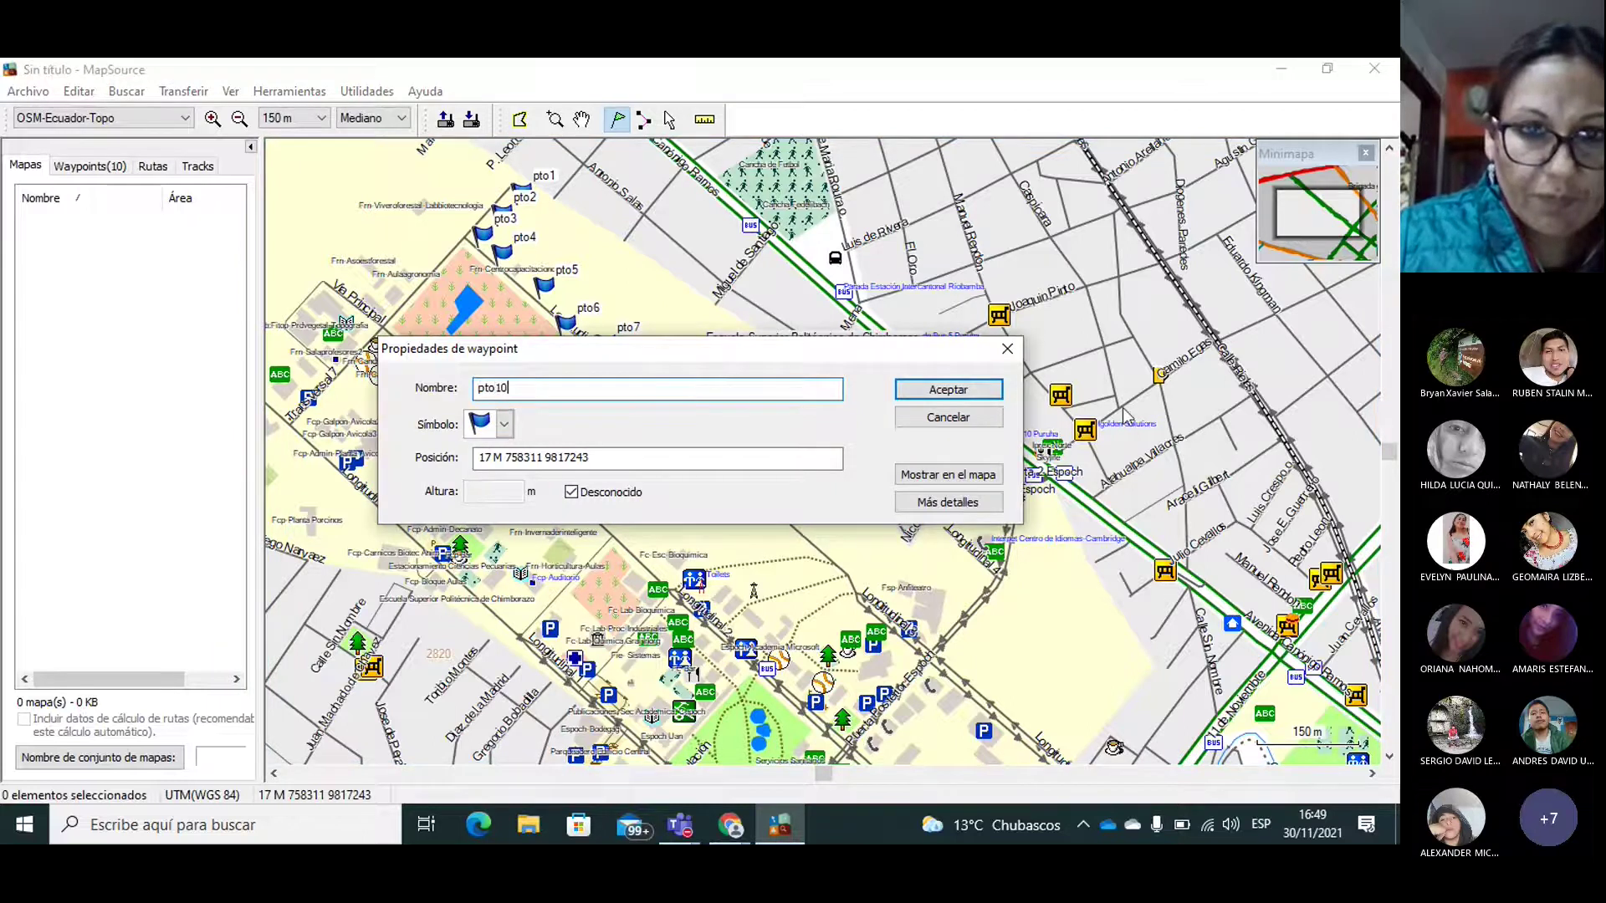
left_click(908, 390)
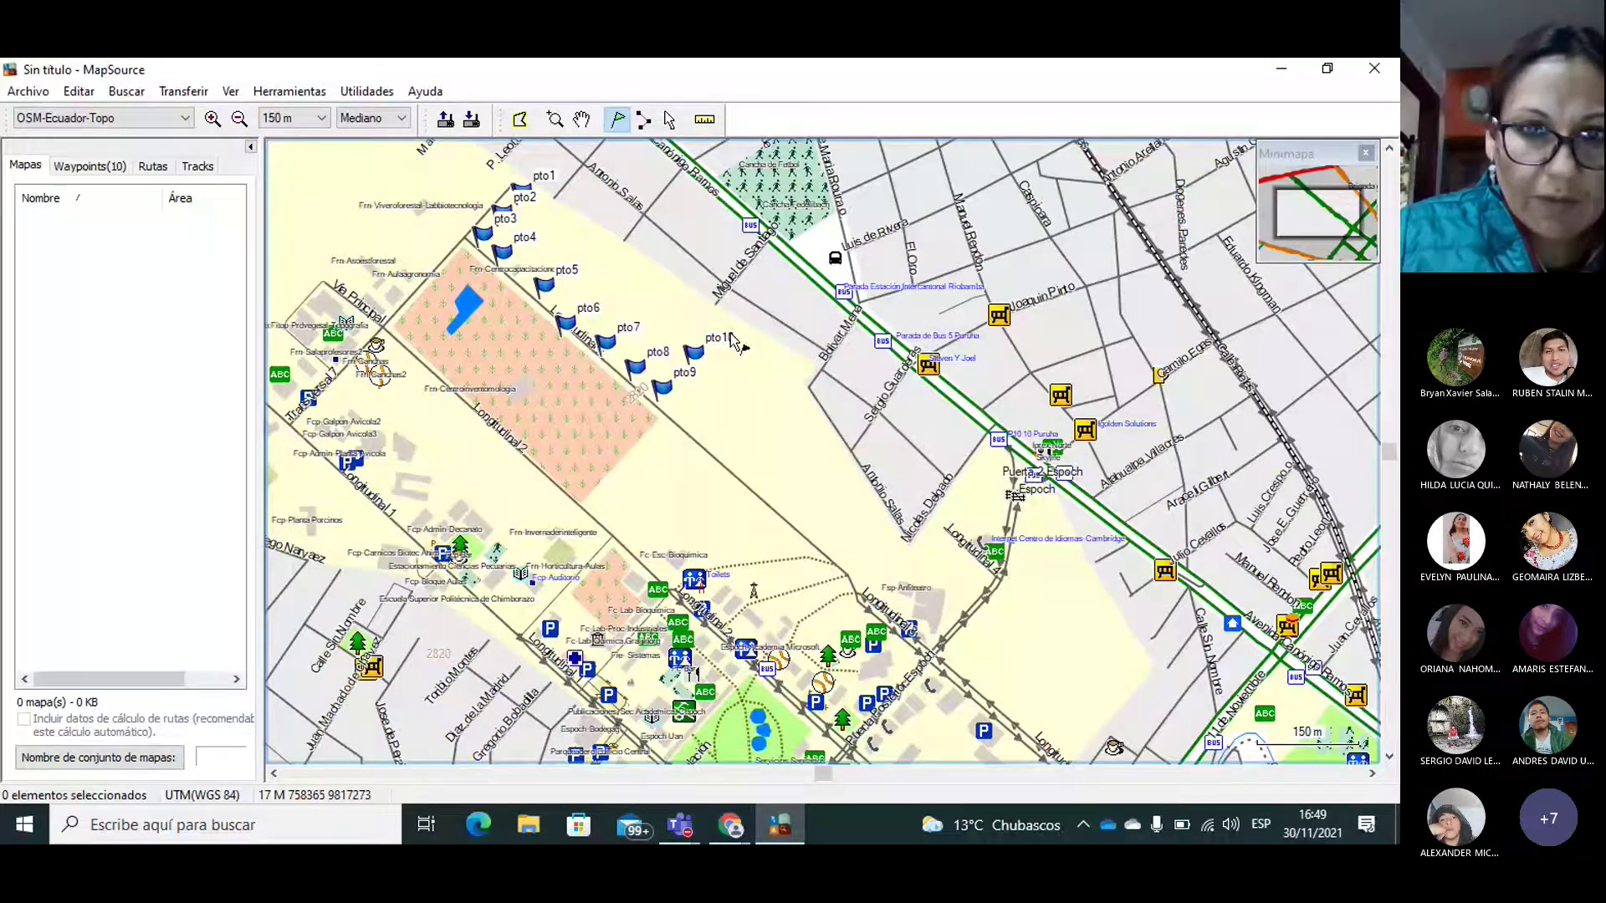
left_click(705, 325)
type("pto11")
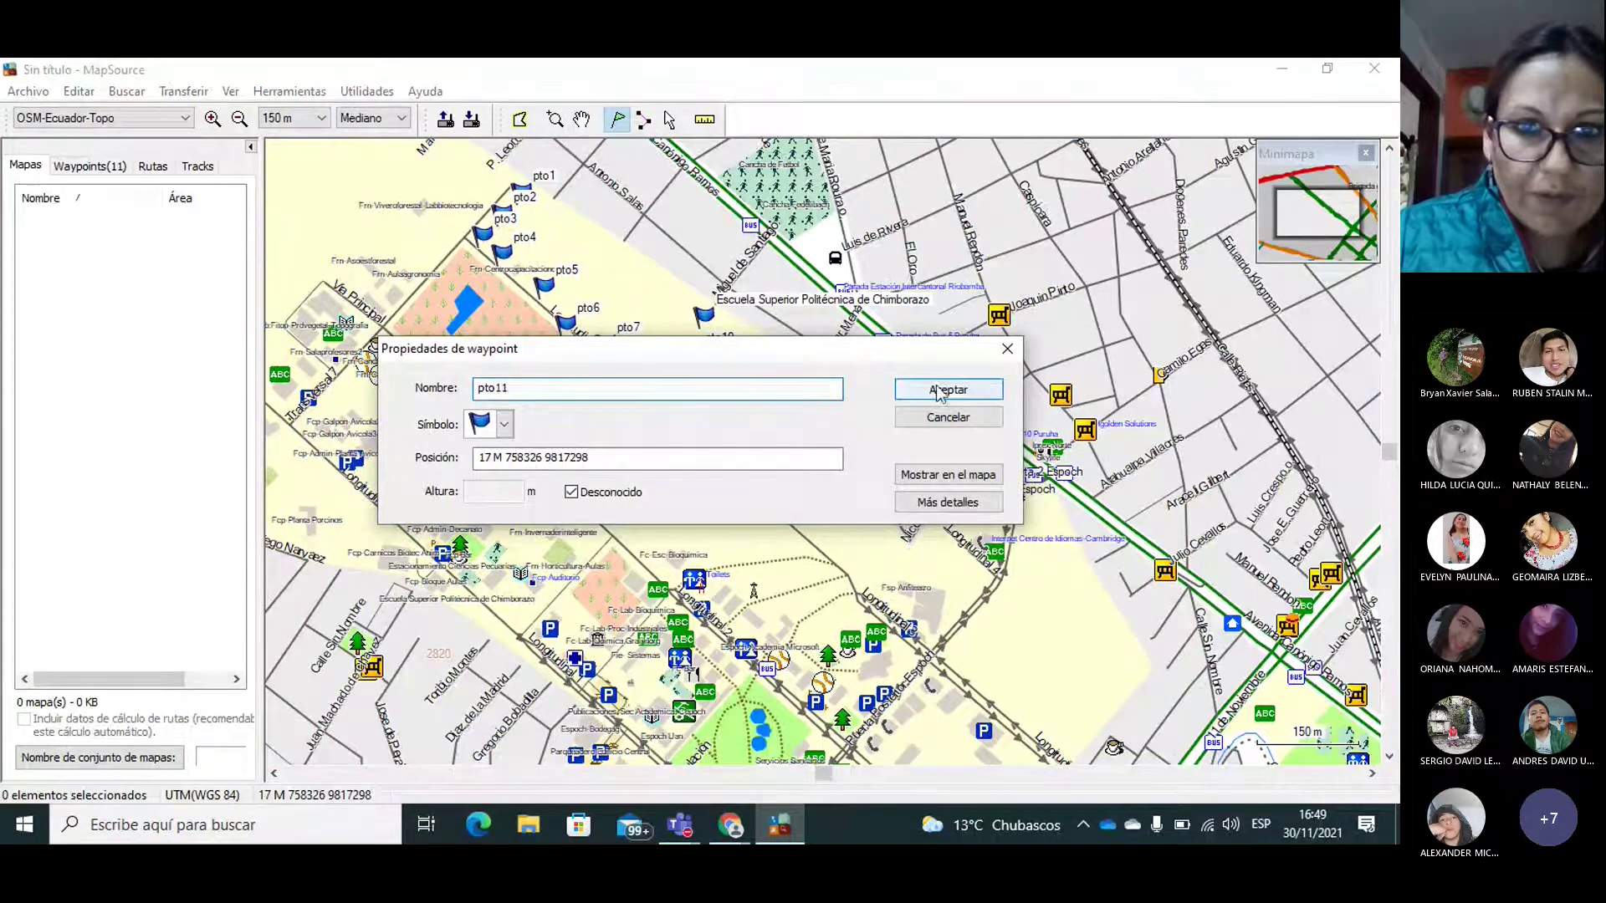
left_click(928, 390)
Step: Add waypoints pto12 and pto13 toward the north near pto2
left_click(637, 279)
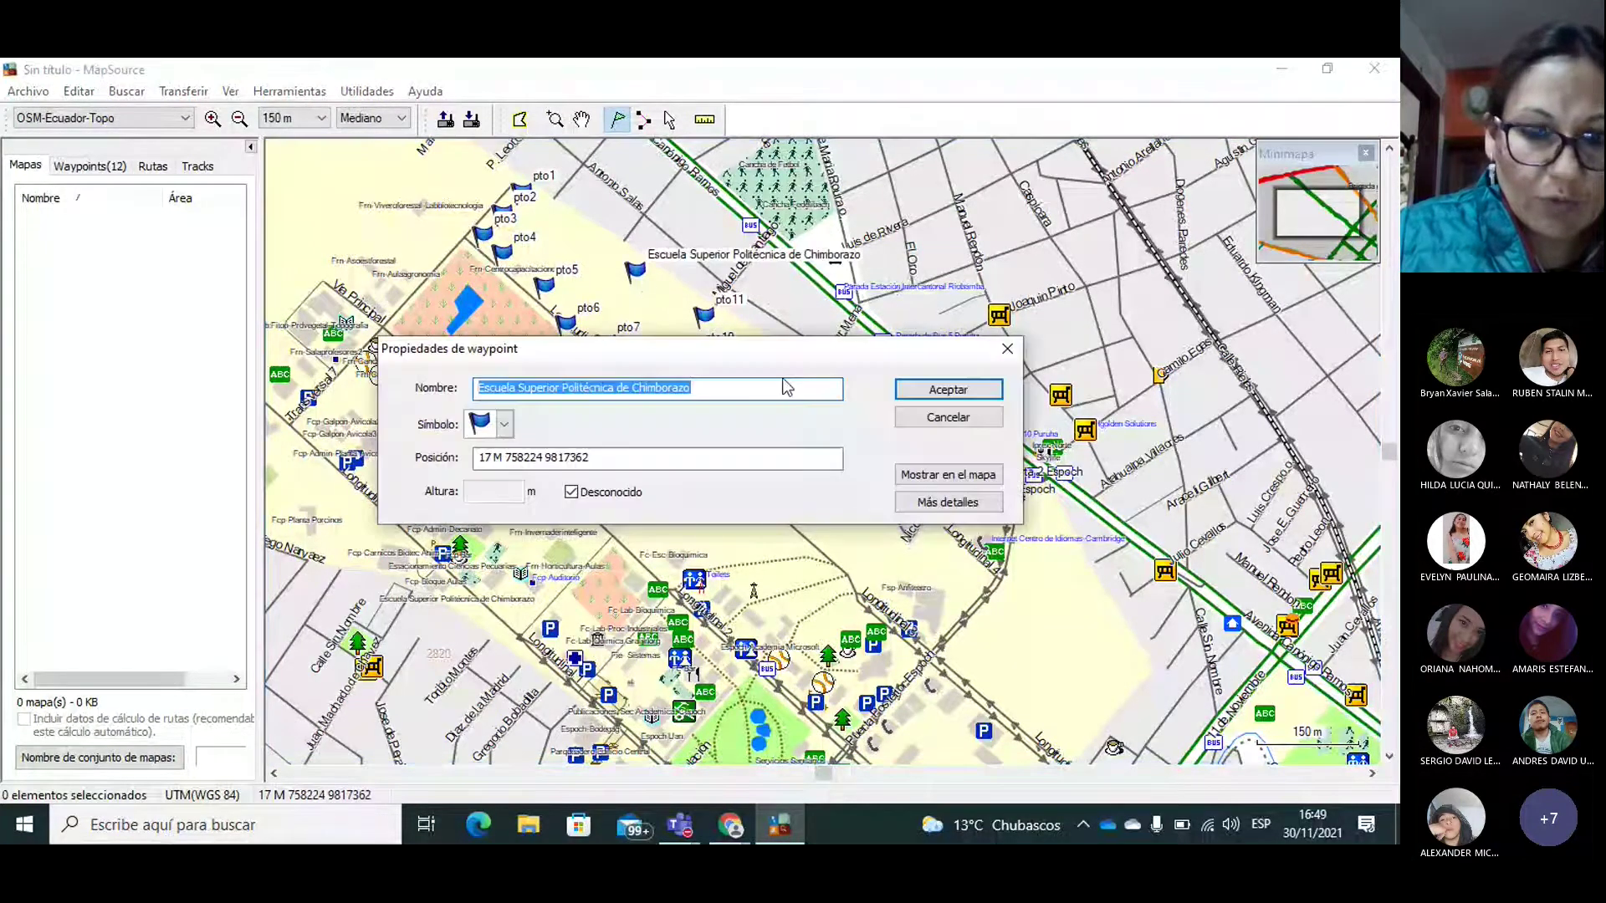
type("pto12")
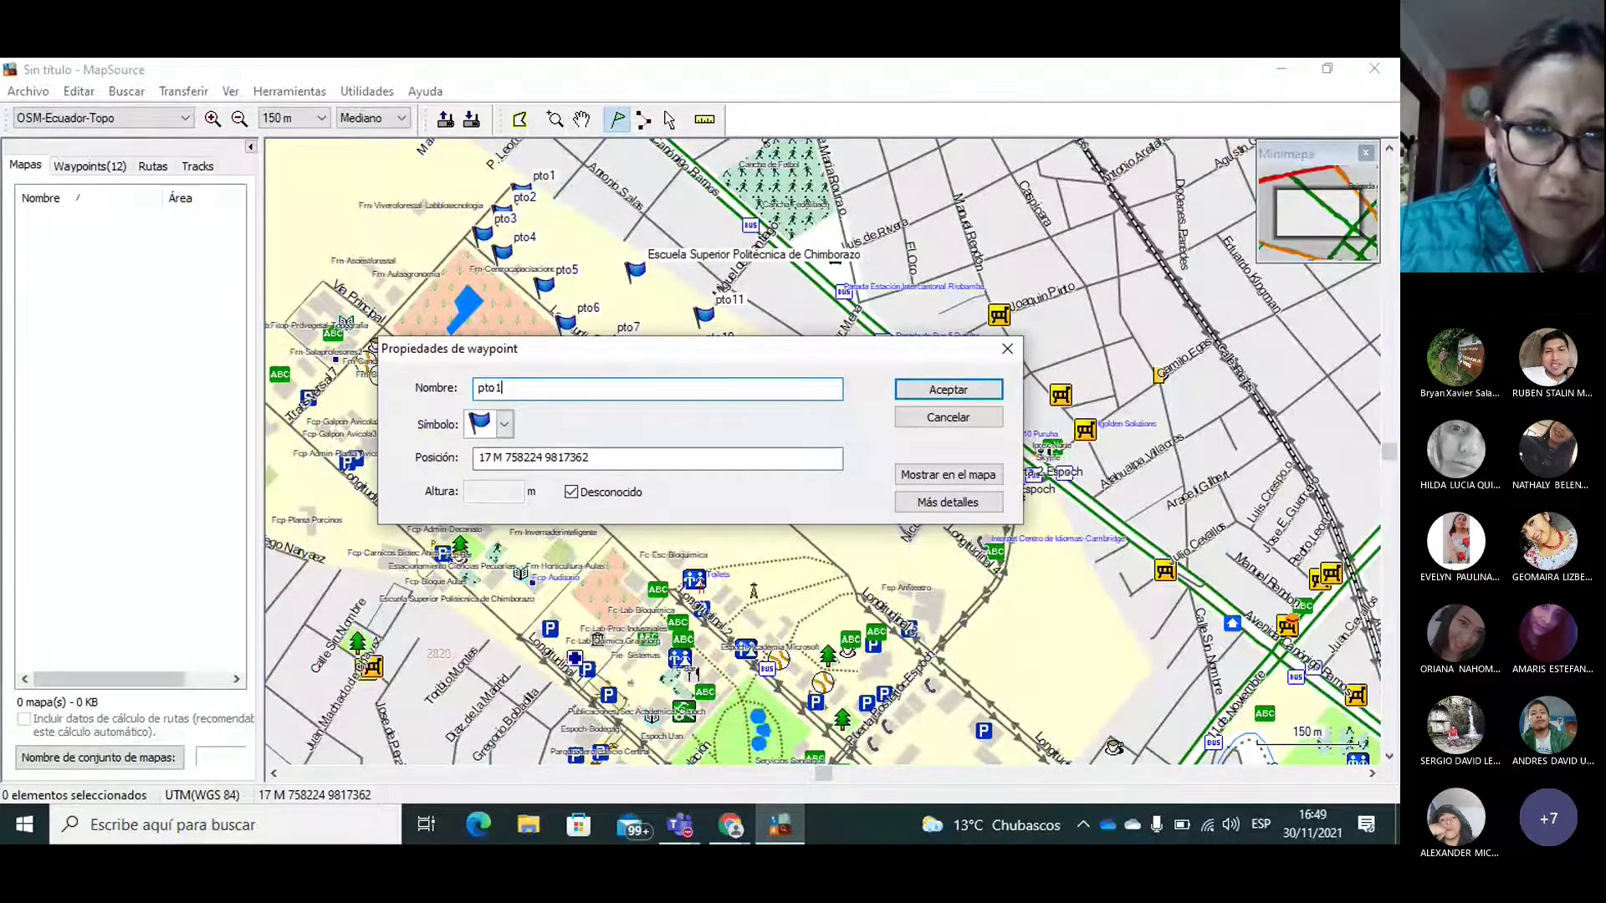
left_click(949, 389)
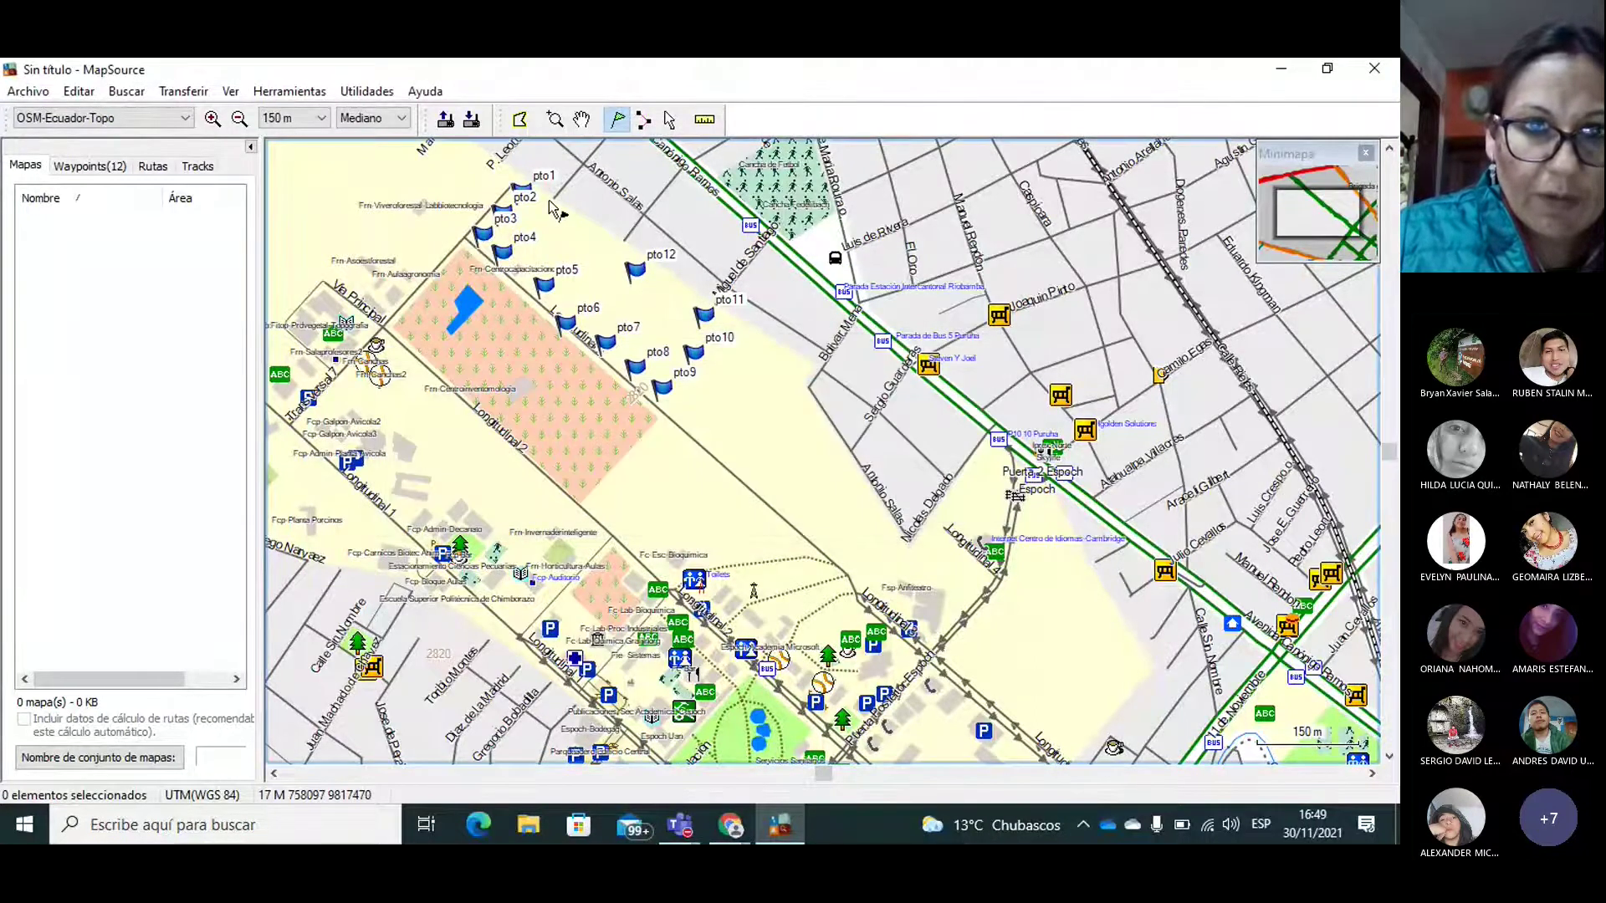
left_click(558, 224)
type("pto13")
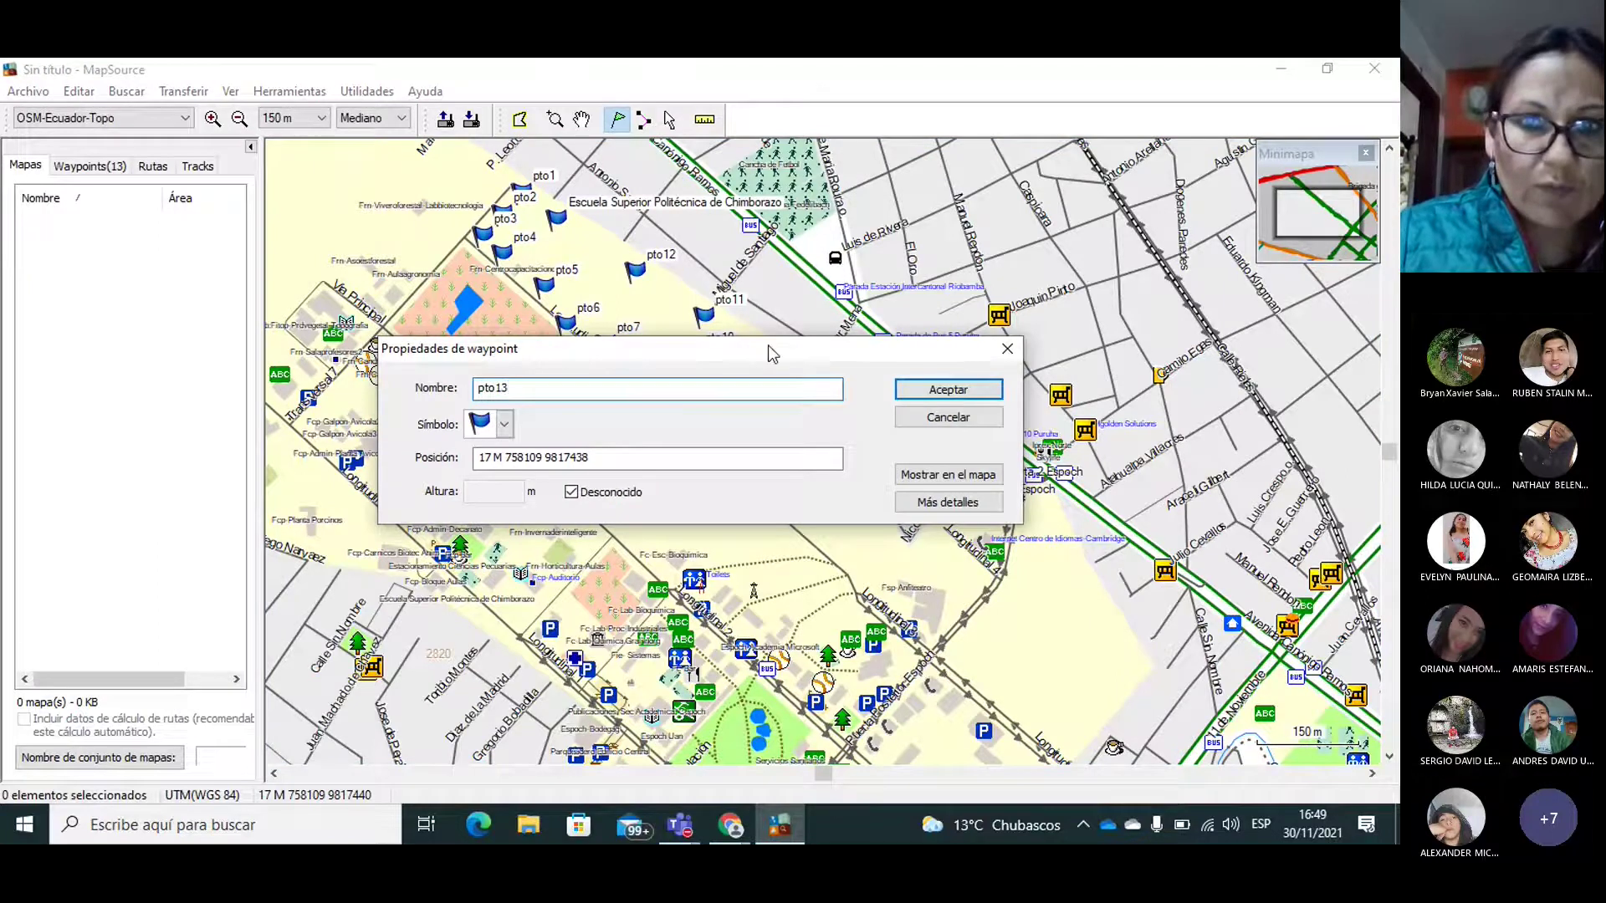
left_click(931, 392)
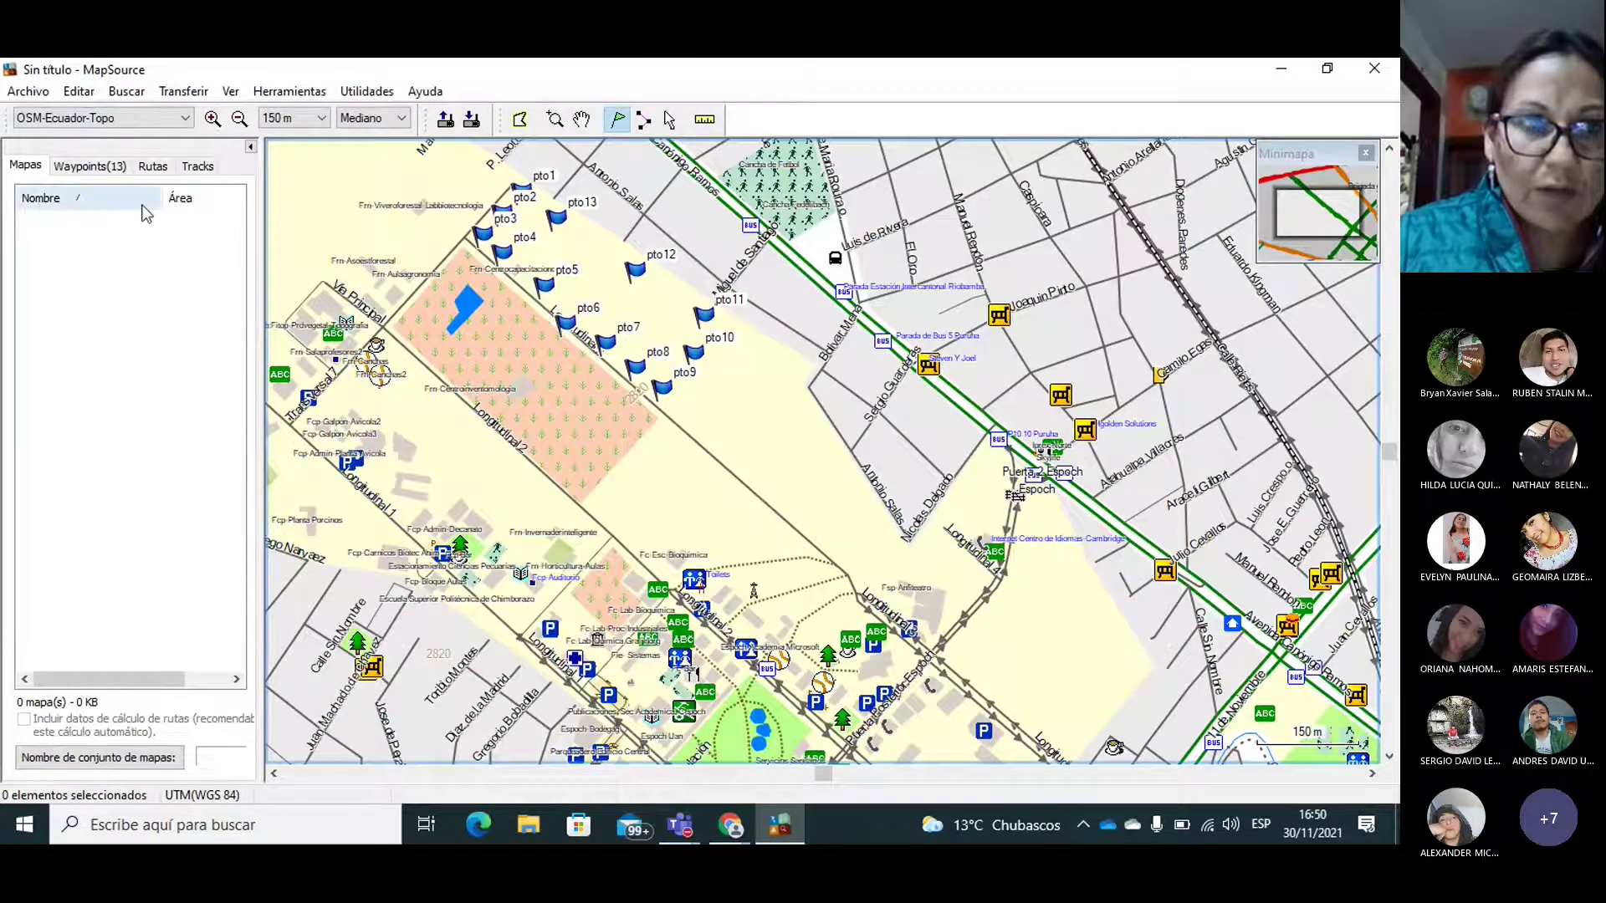
Step: Show the Waypoints (13) list with pto1 through pto13
left_click(92, 166)
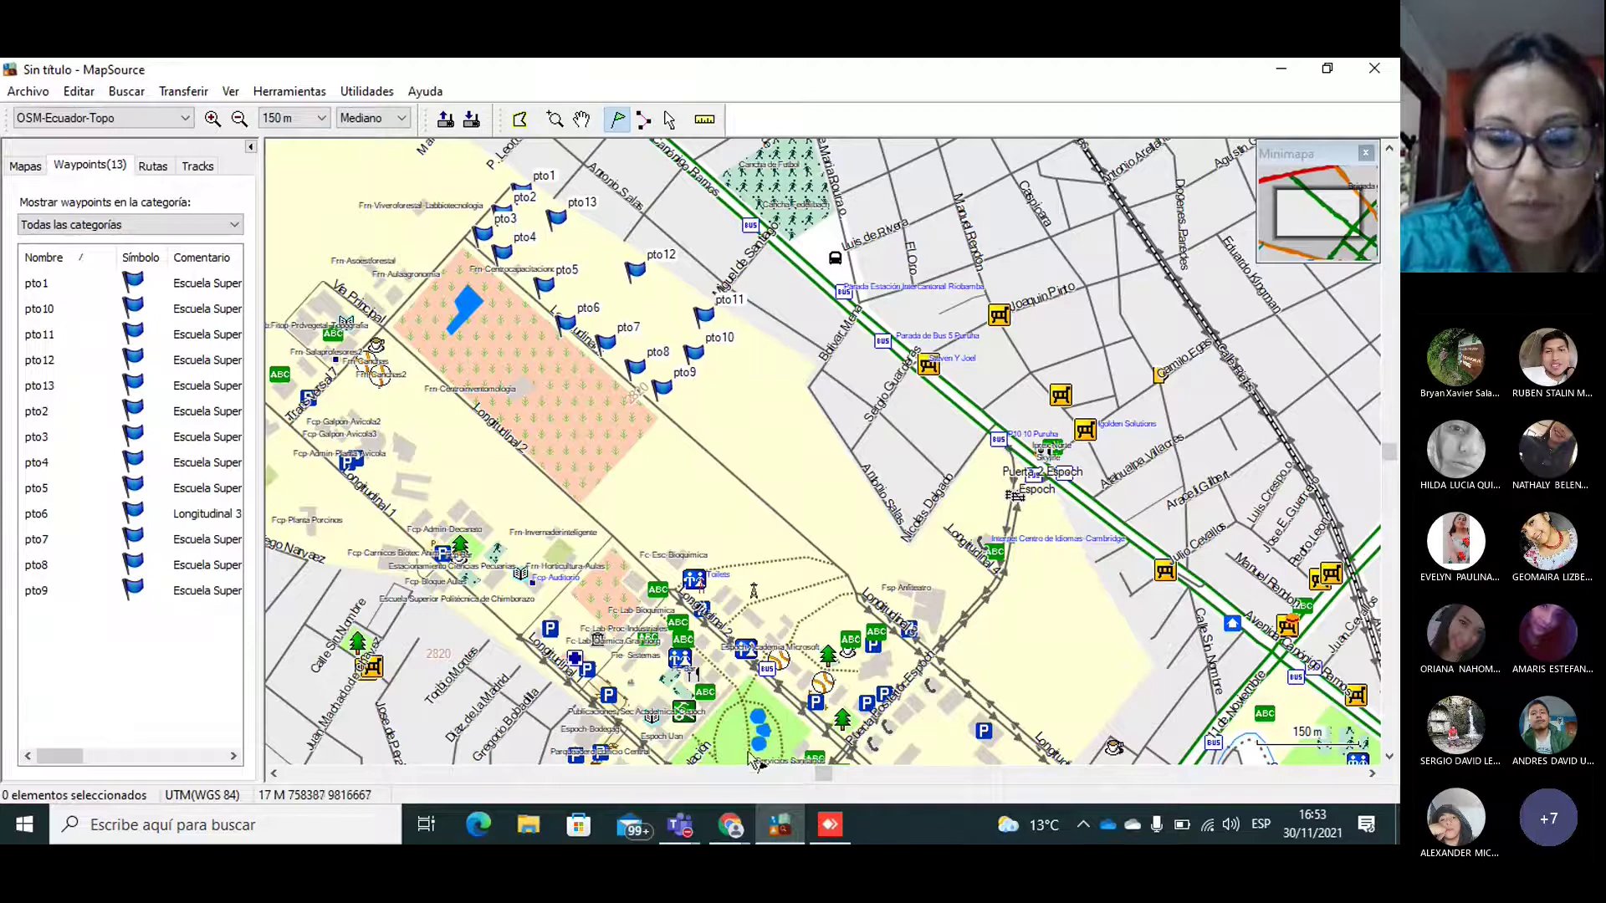
Step: Read the guide's step on saving as DXF, TXT or GPX, then return to MapSource
mouse_move(731, 825)
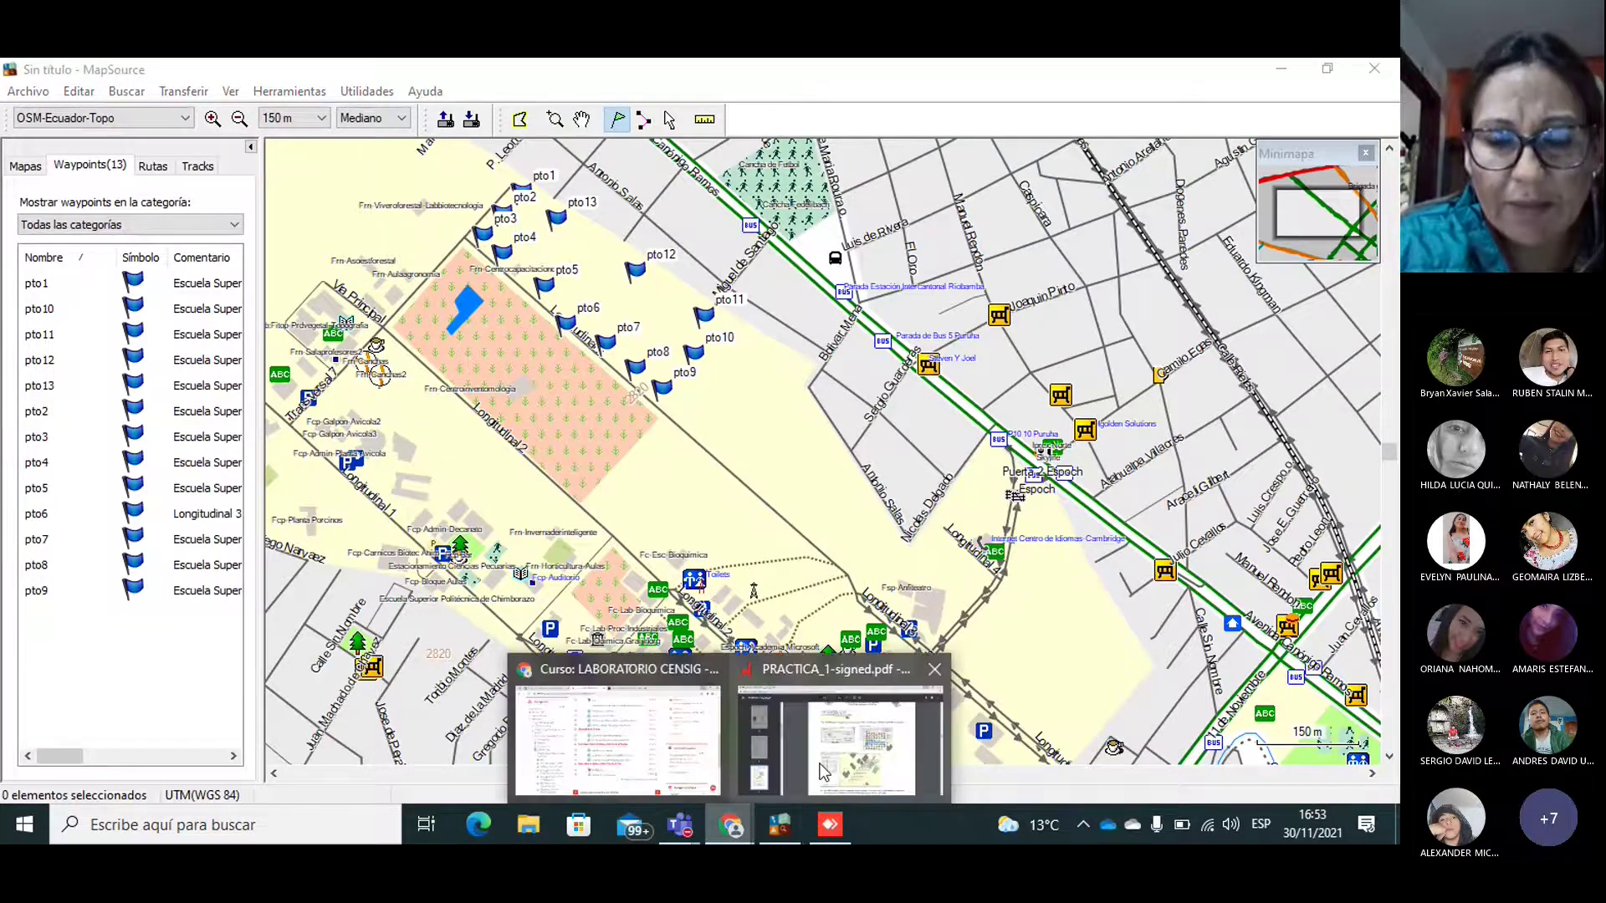
left_click(828, 761)
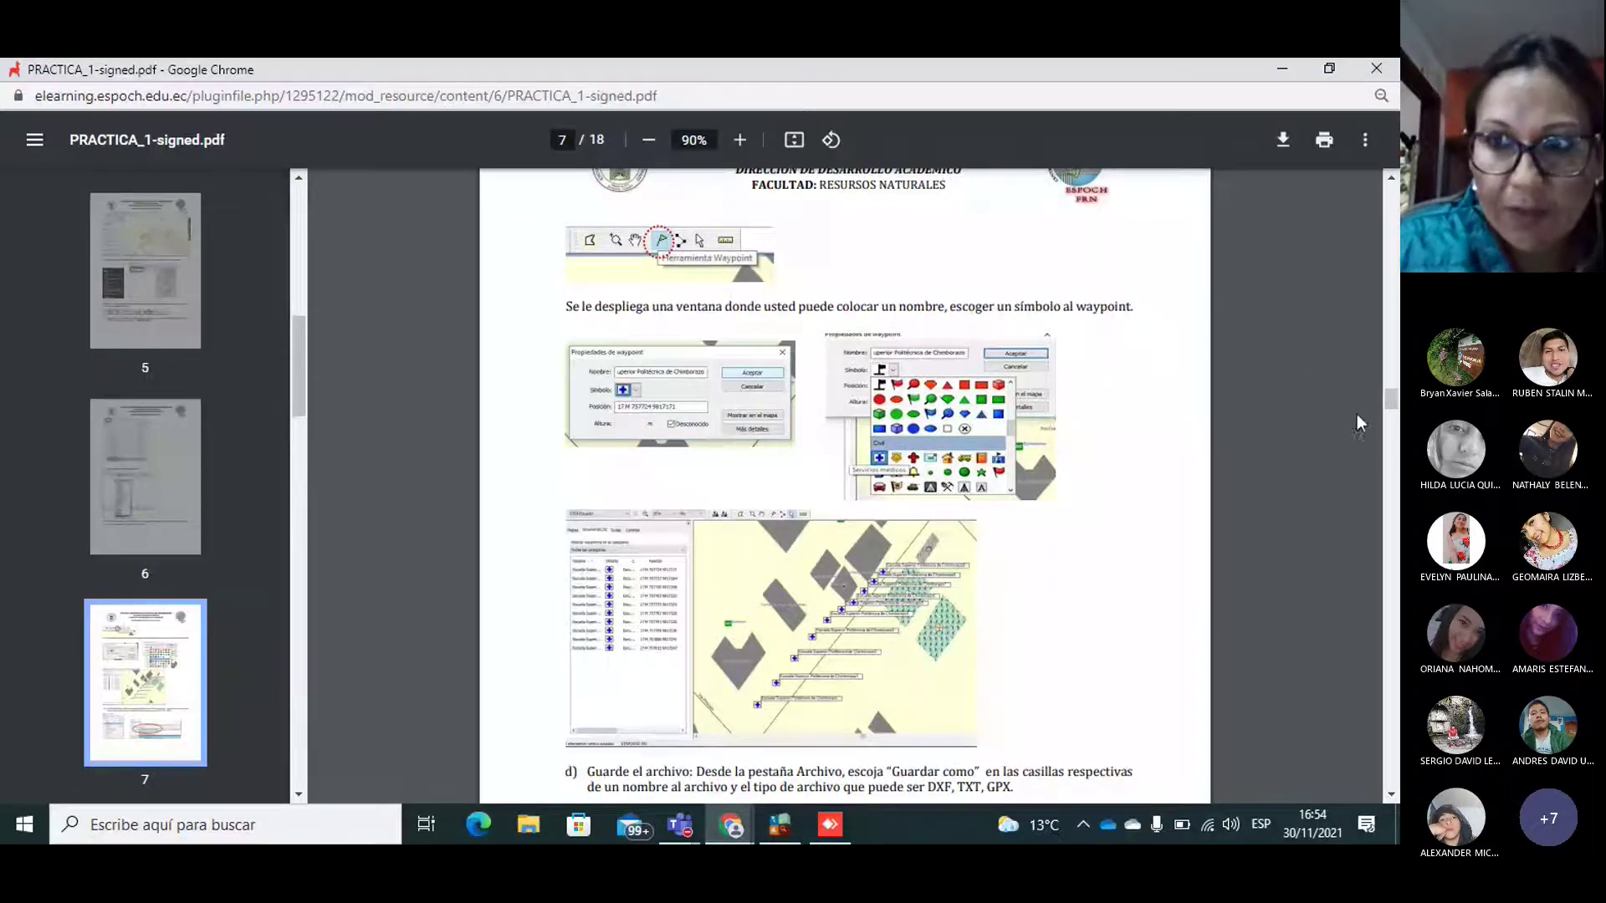
left_click_drag(1392, 391, 1393, 412)
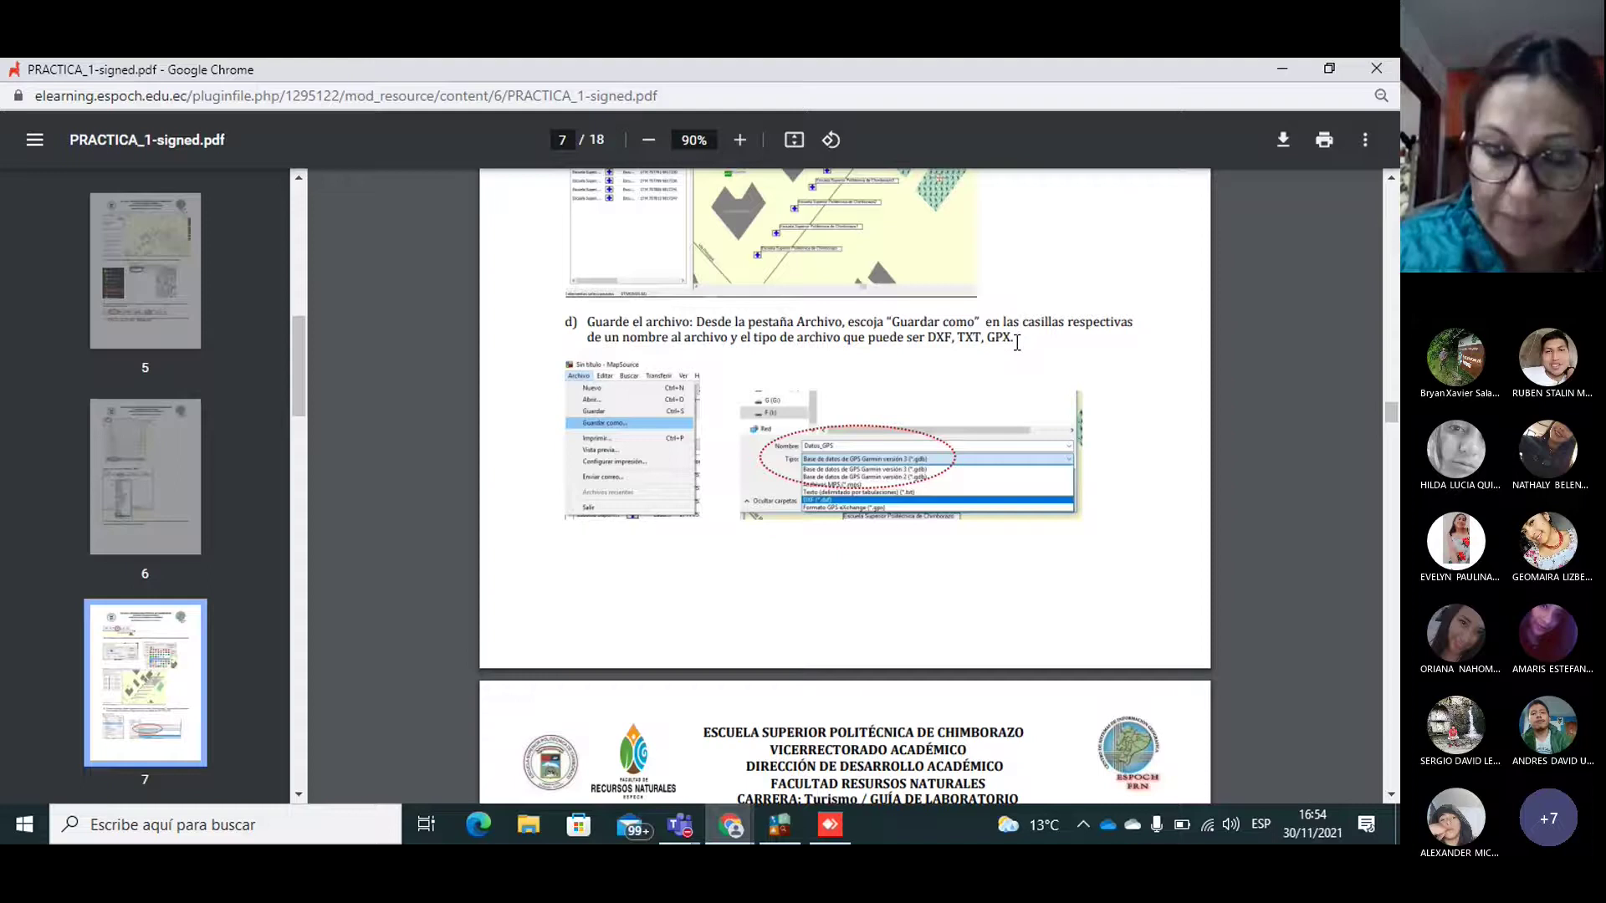
left_click(777, 826)
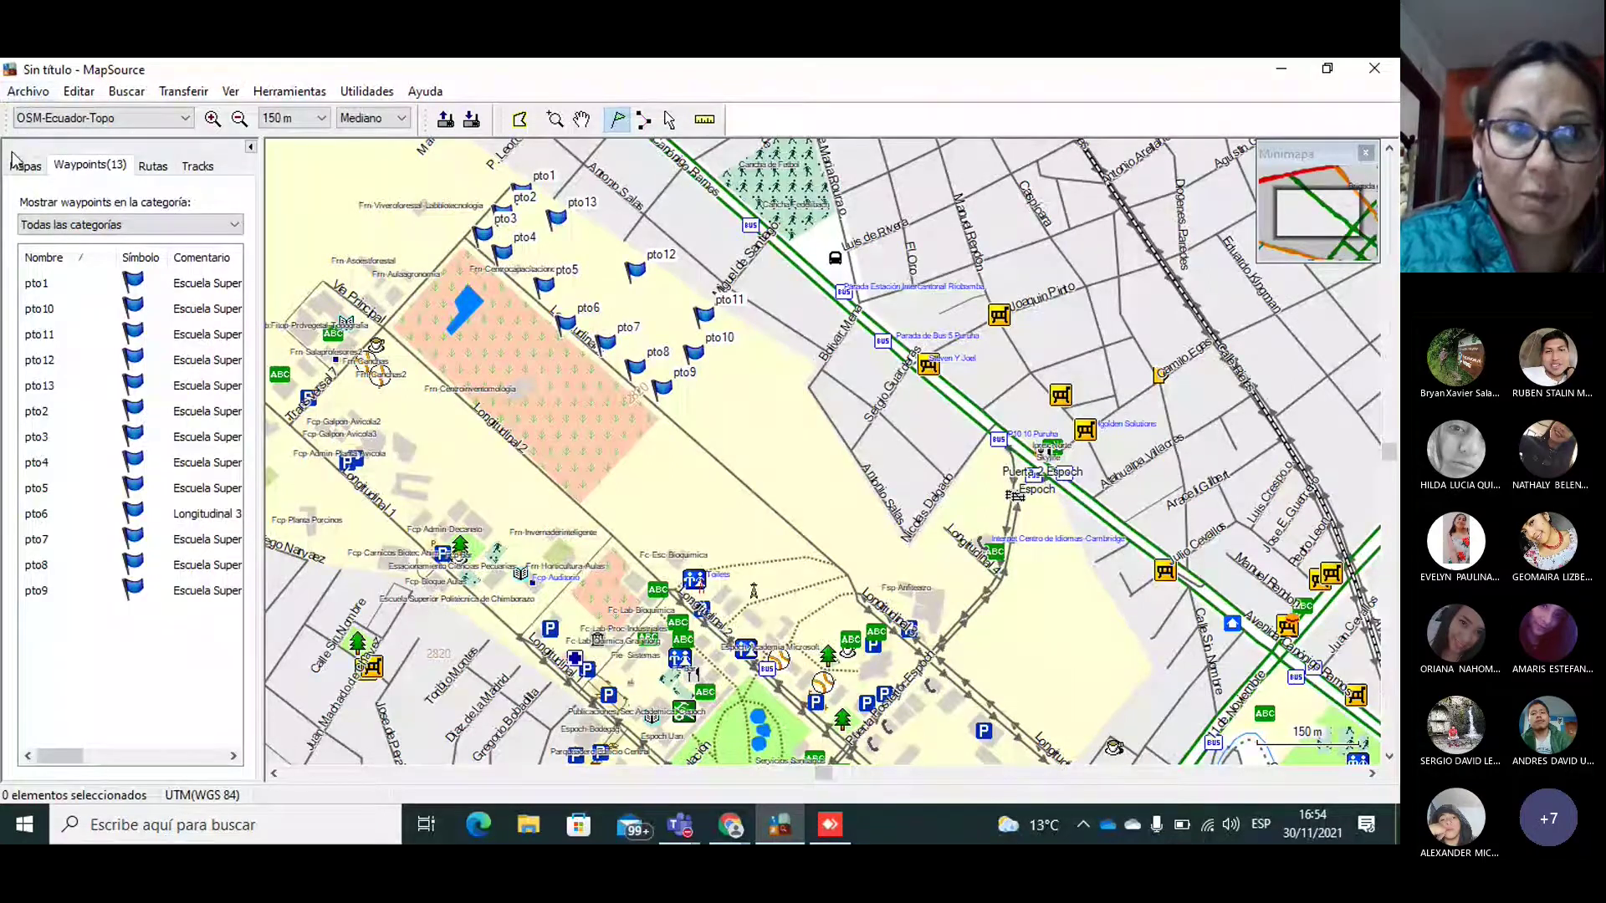
Step: In Save As, create folder Pract_1_Turismo on drive D: and open it
left_click(30, 92)
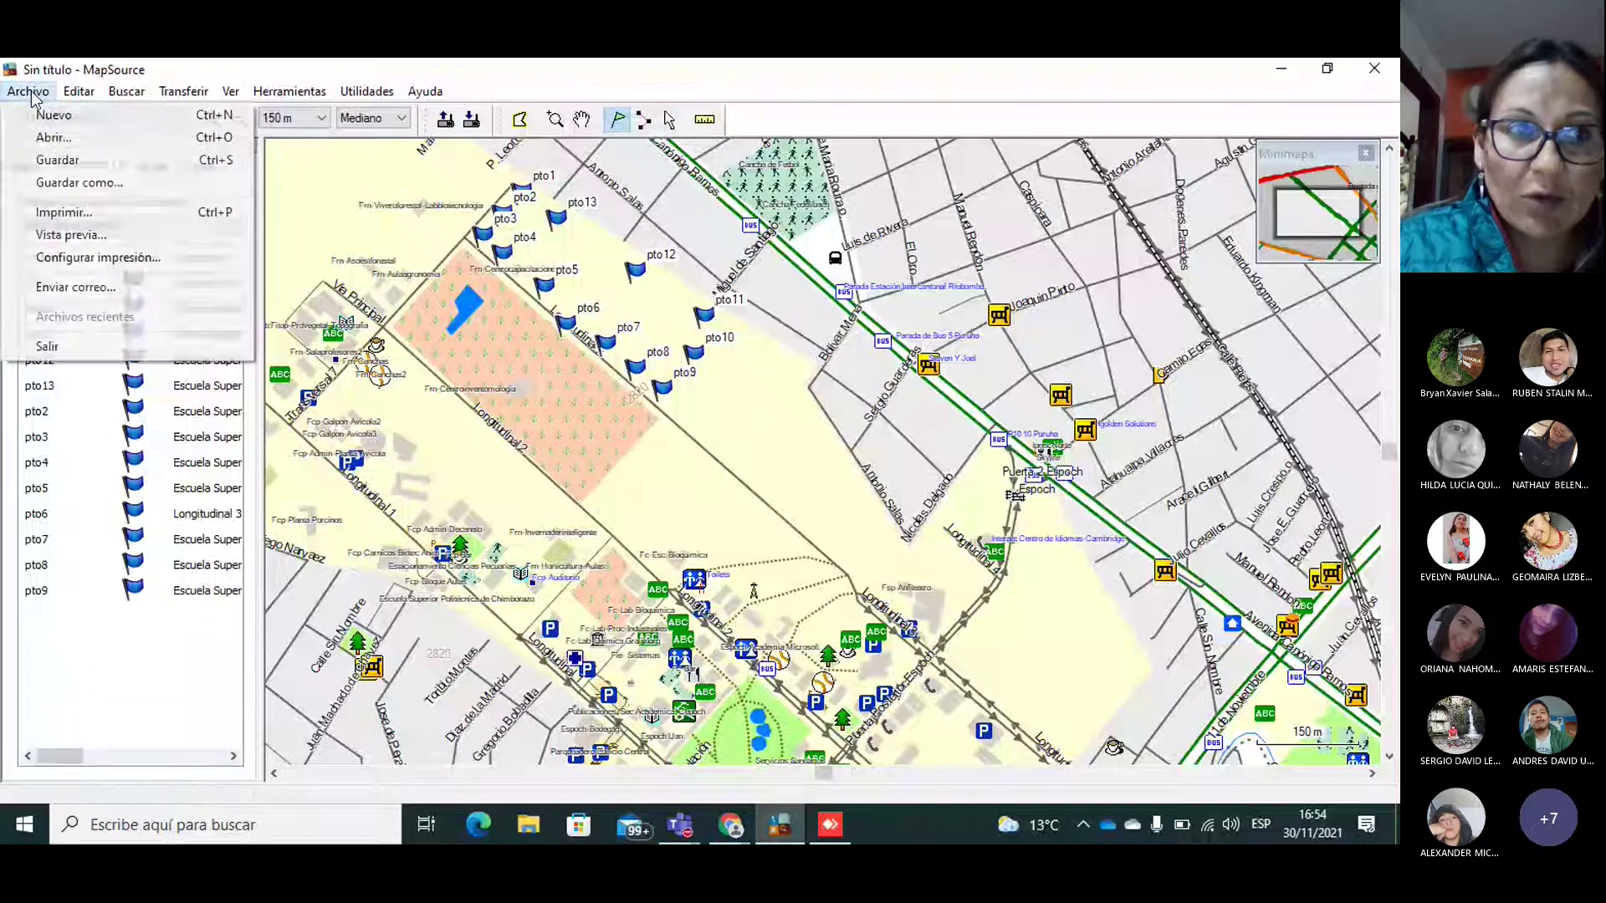
left_click(98, 186)
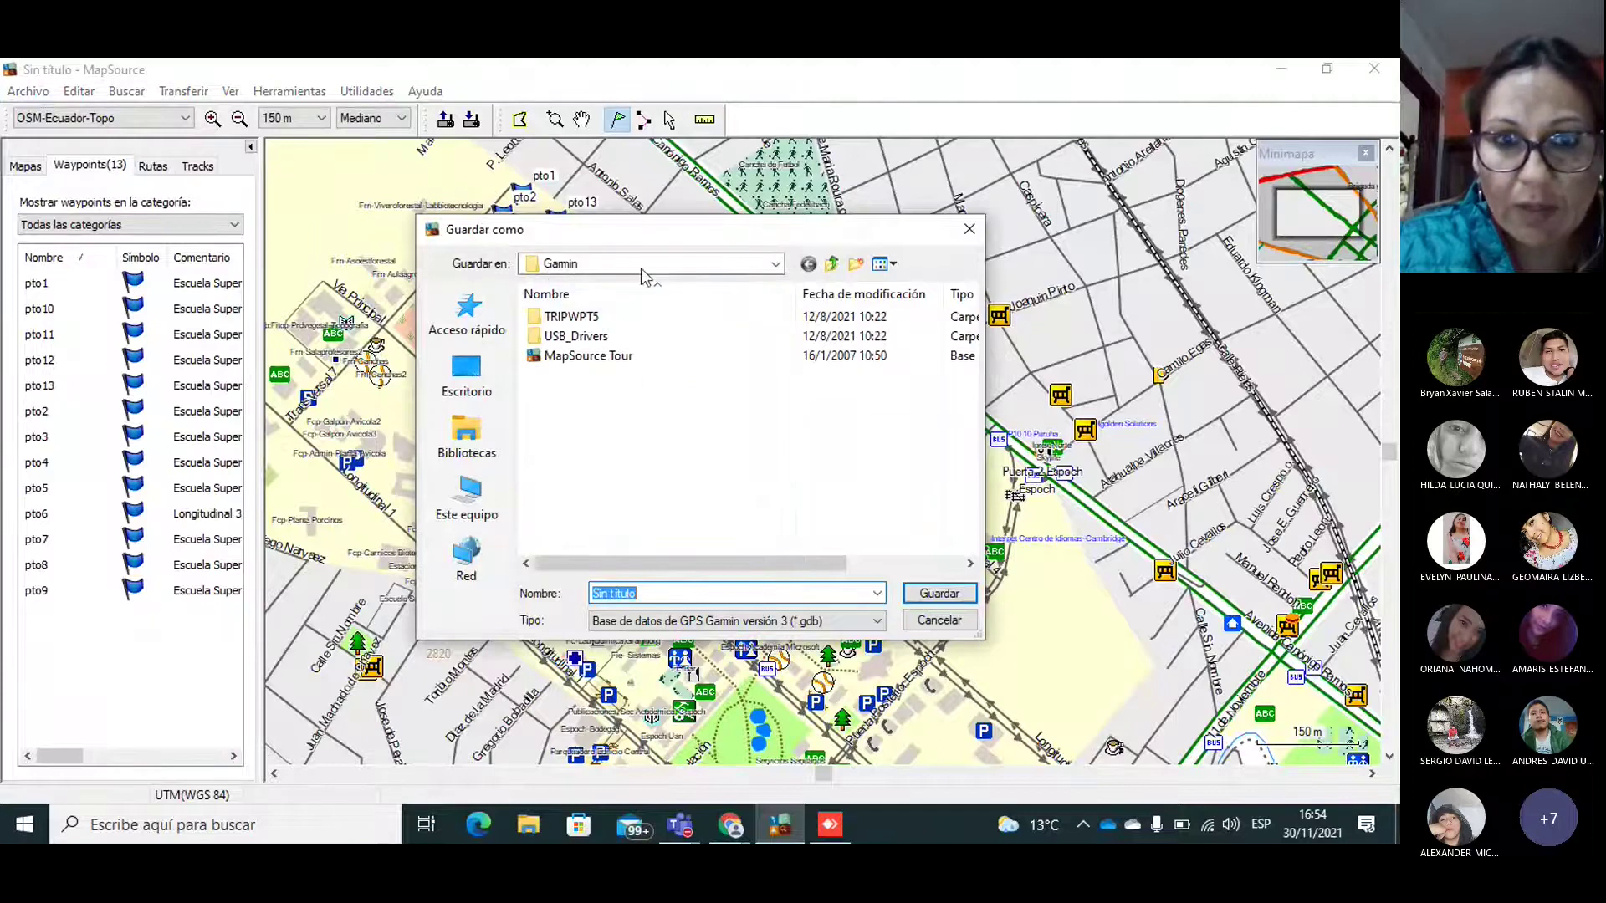
left_click(641, 266)
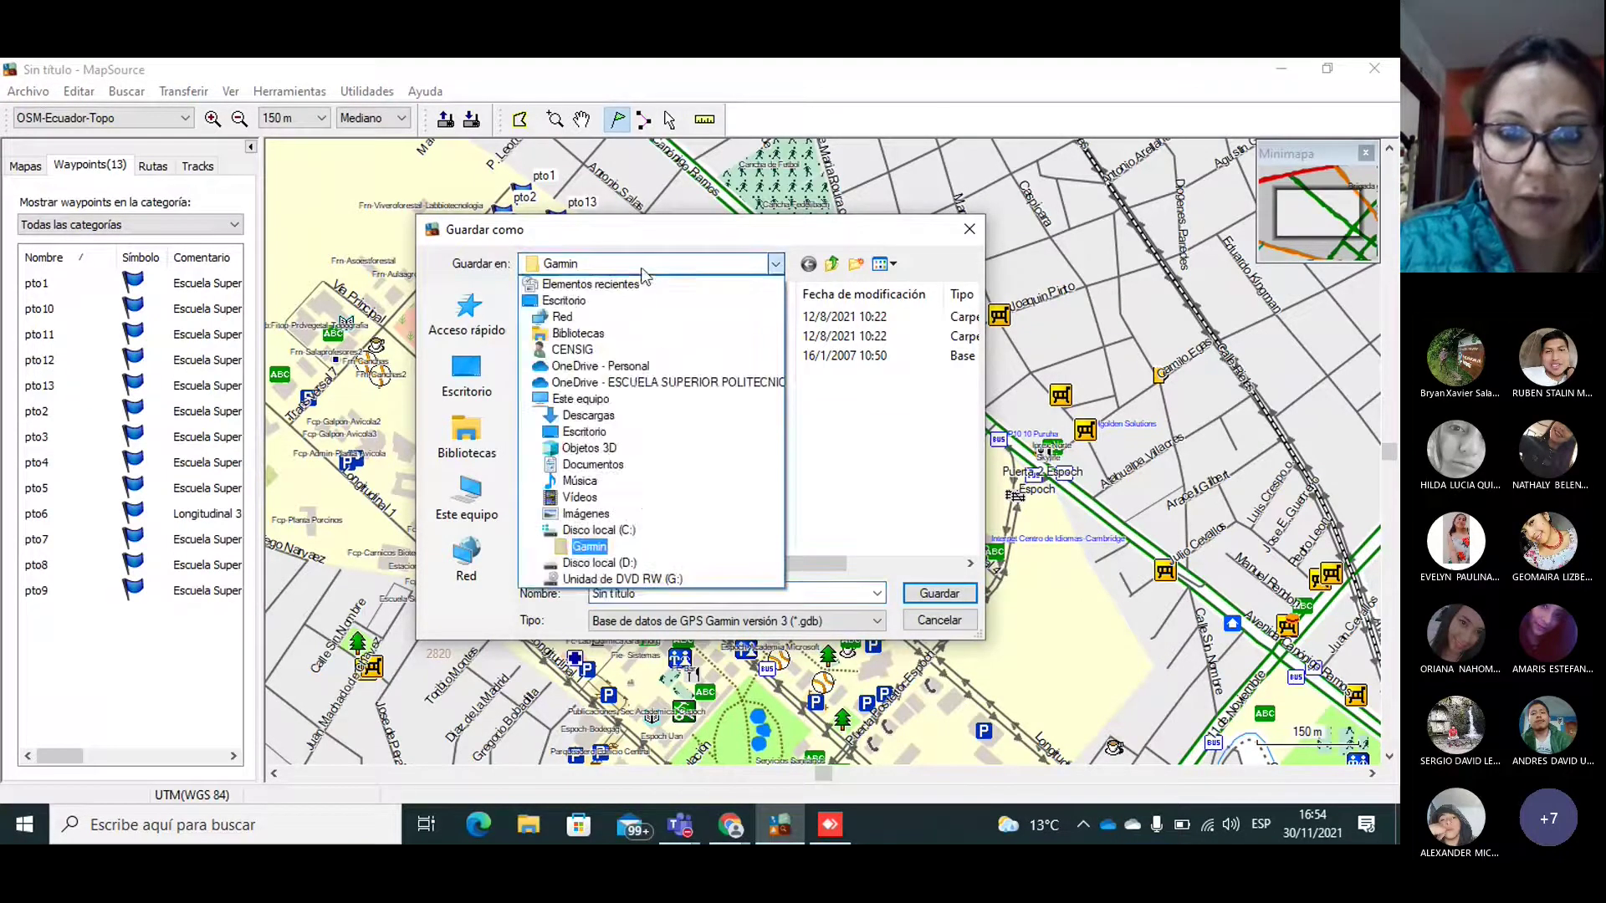
left_click(623, 564)
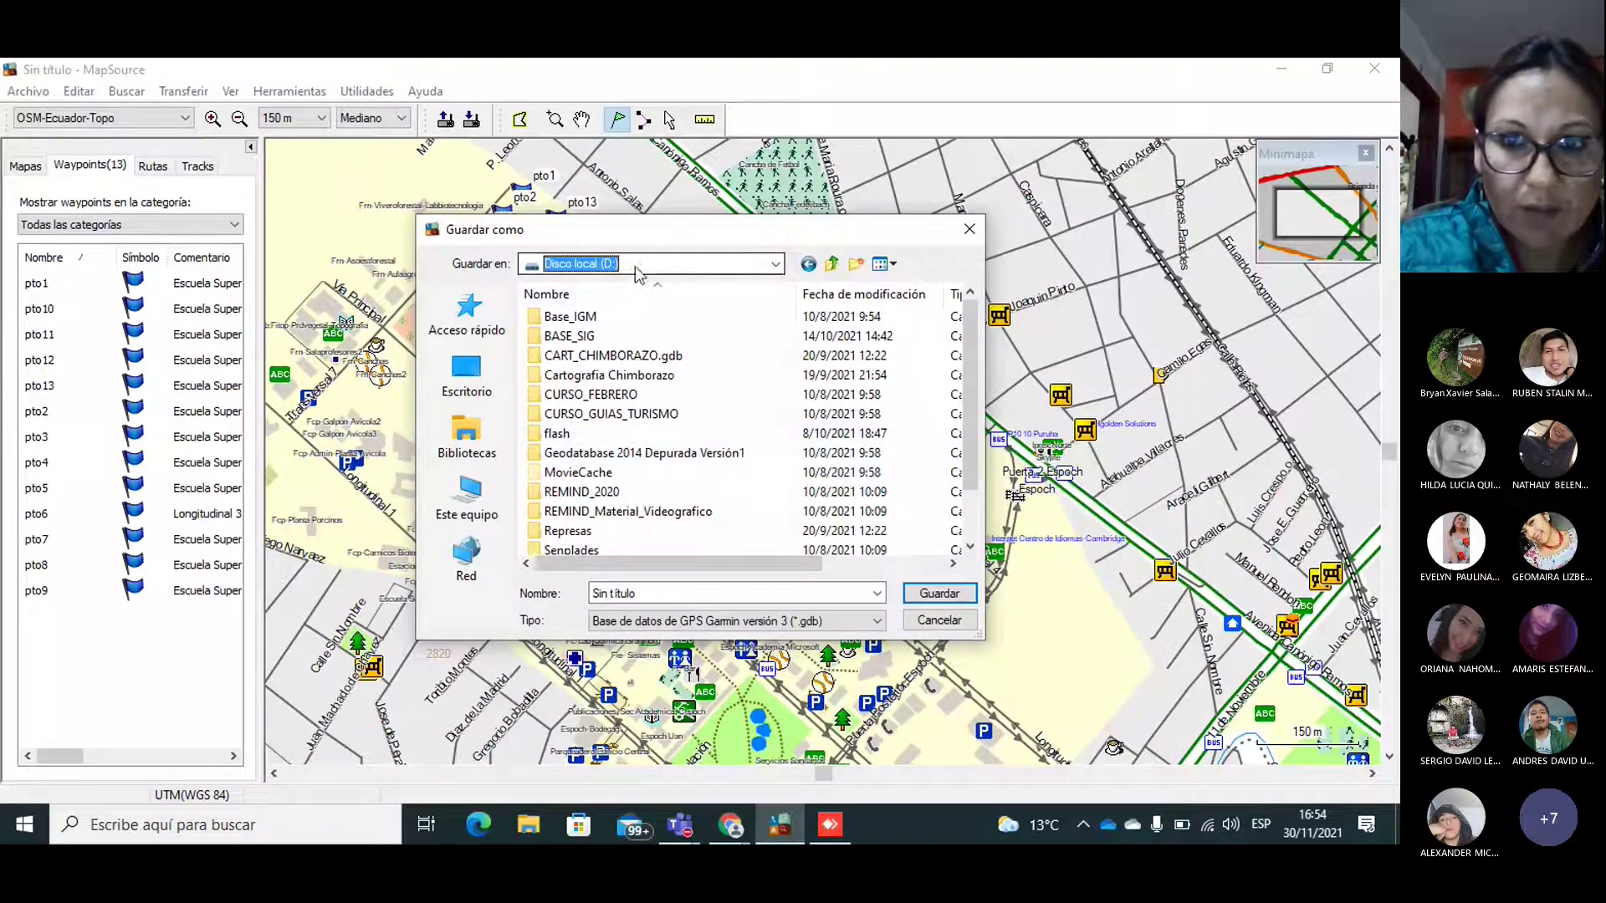
scroll(973, 451, "down", 1)
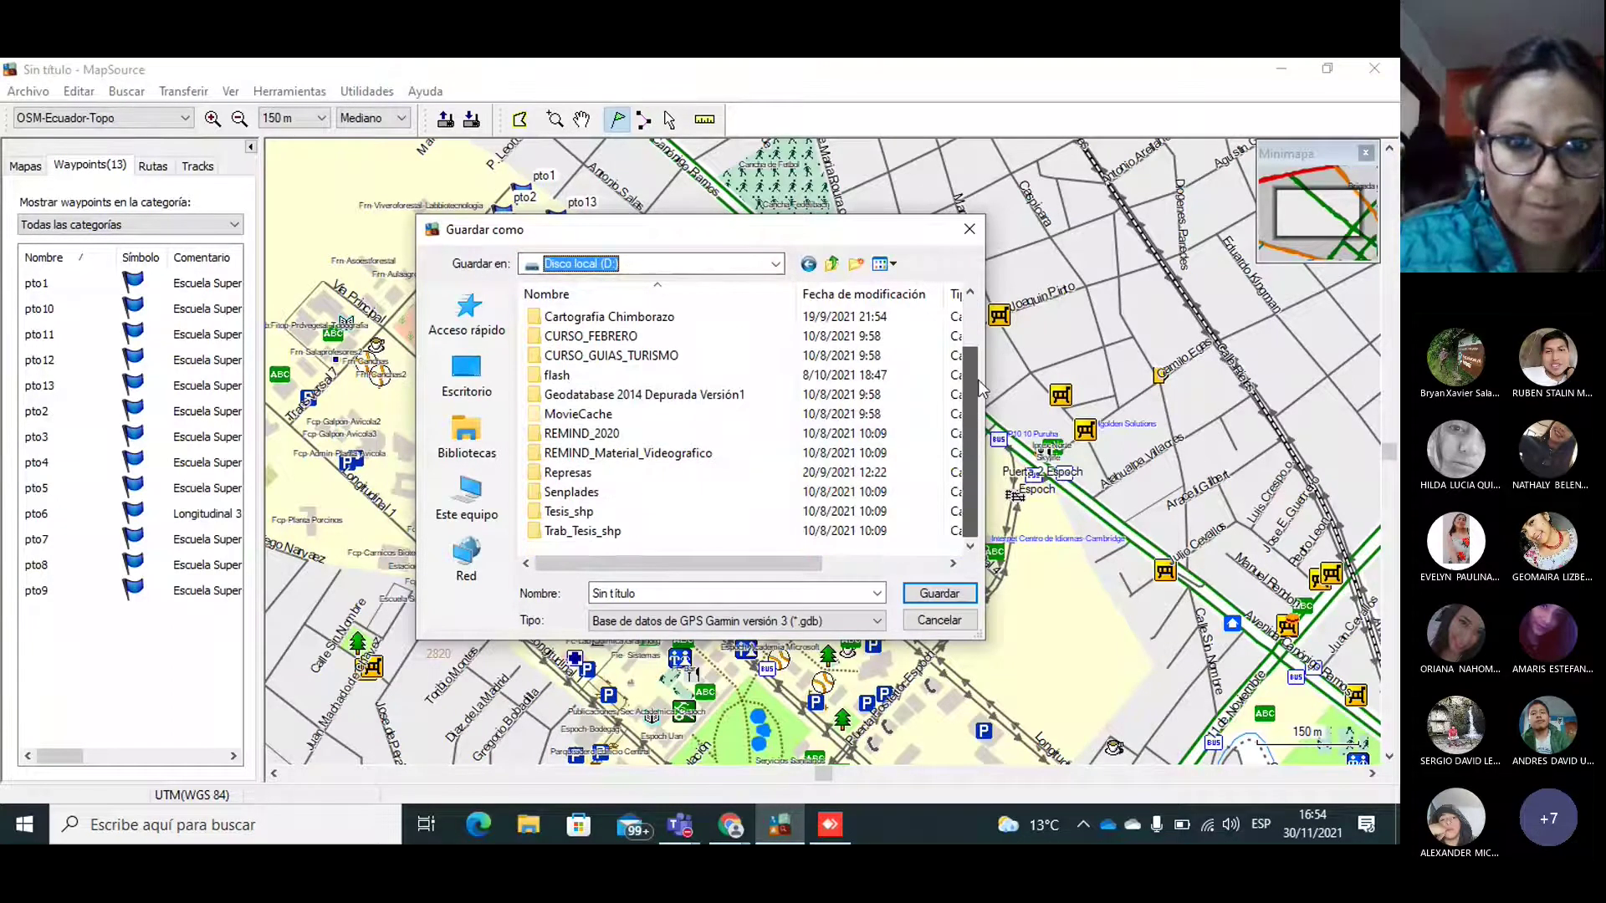
scroll(972, 451, "up", 1)
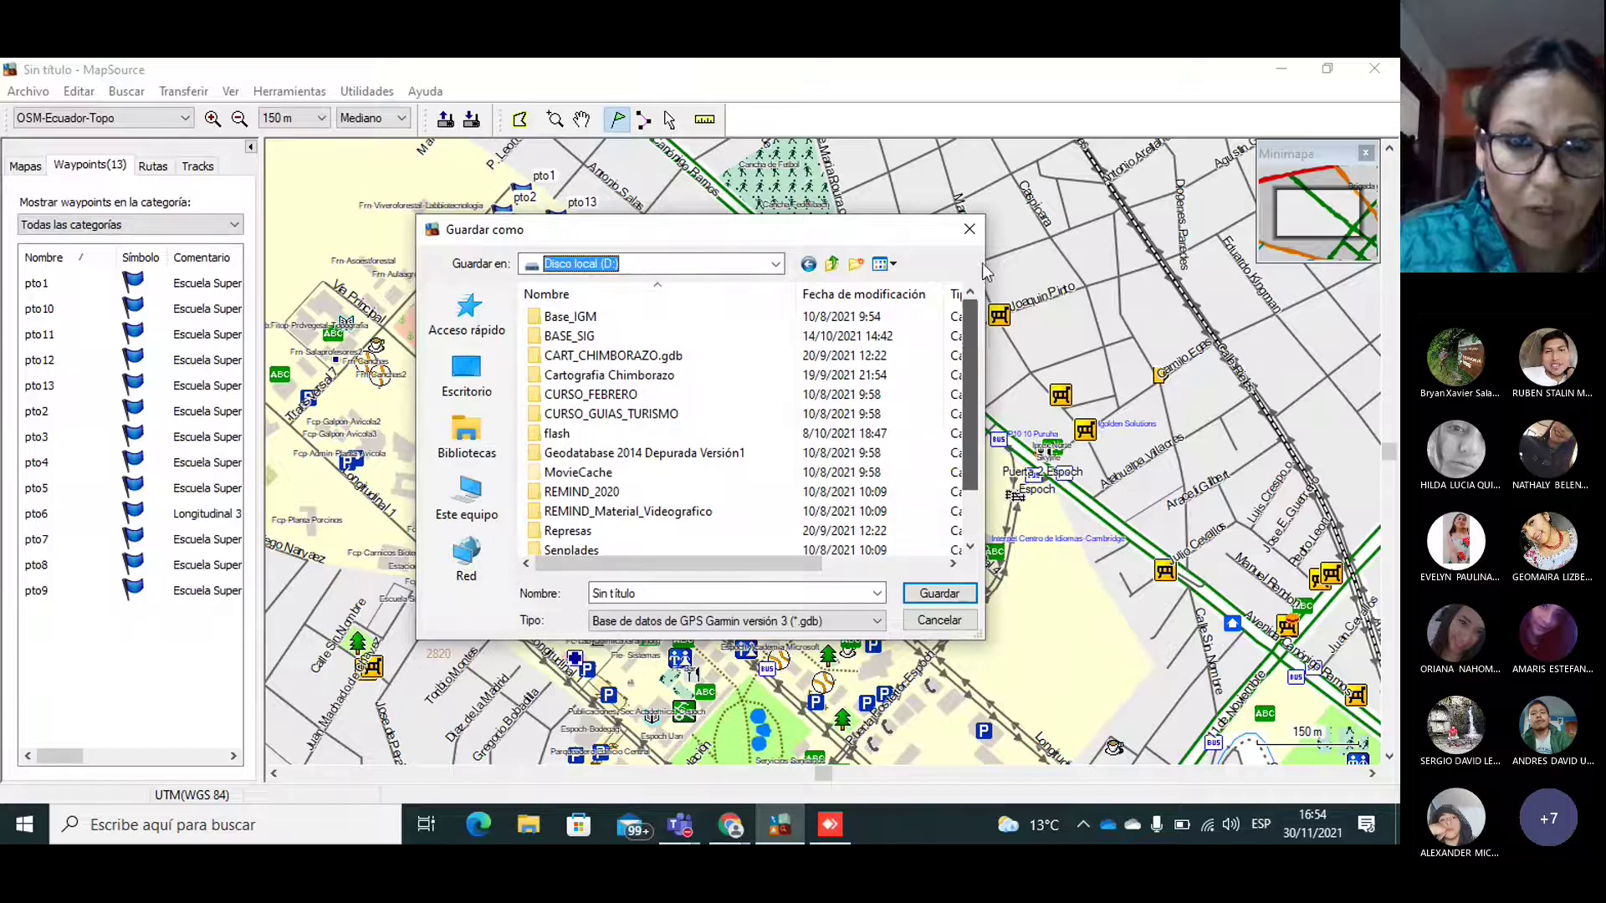
left_click(853, 268)
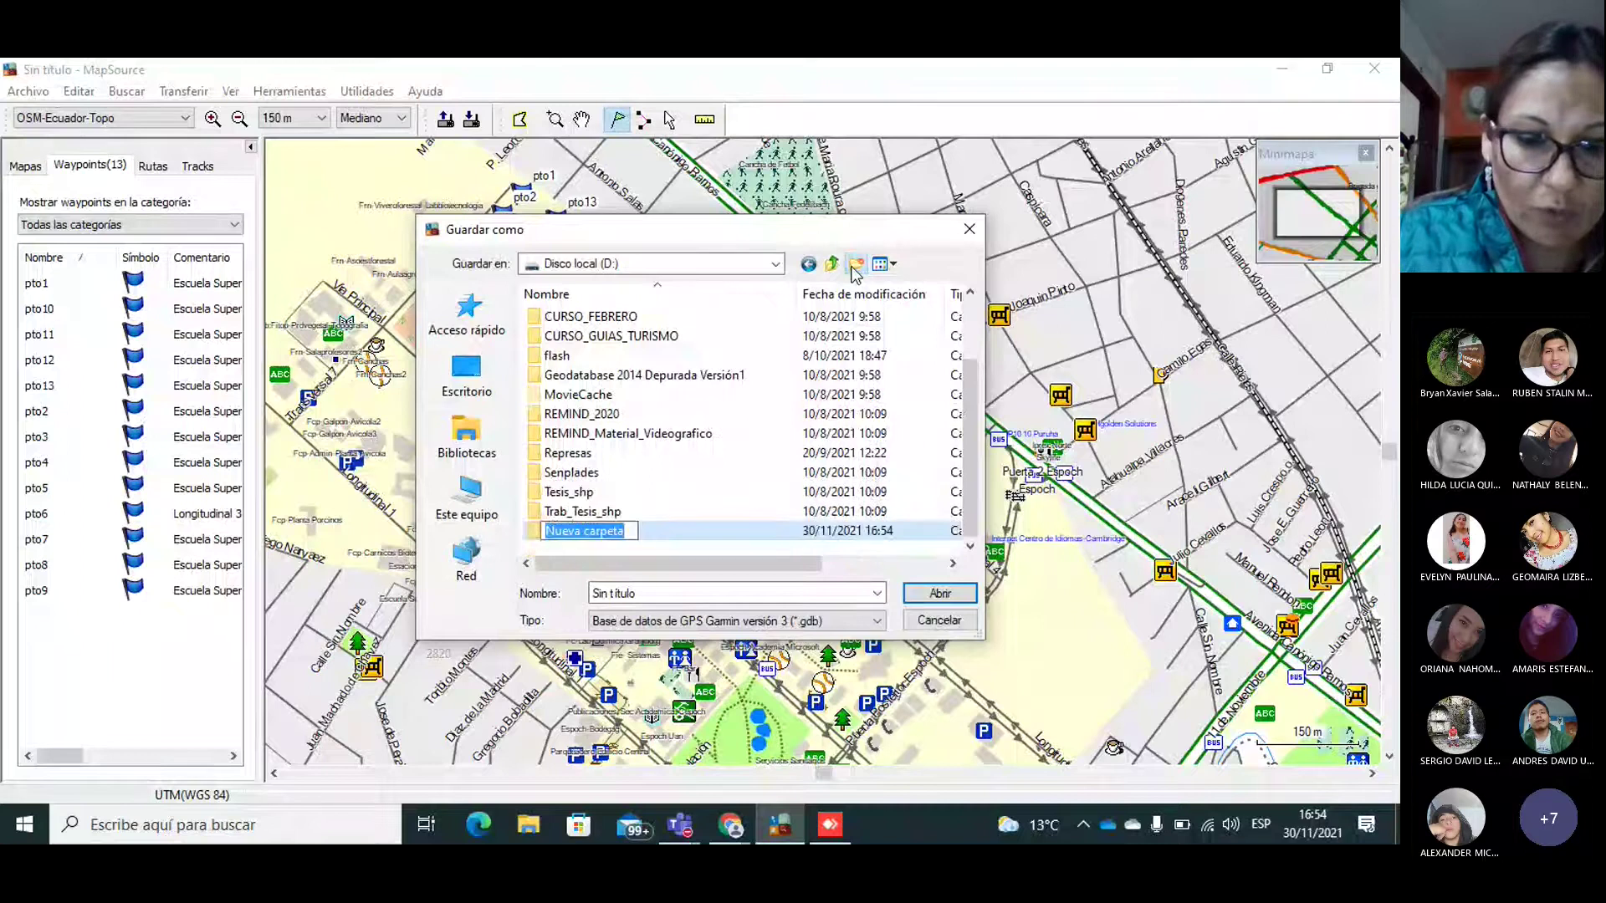
type("Pract_1")
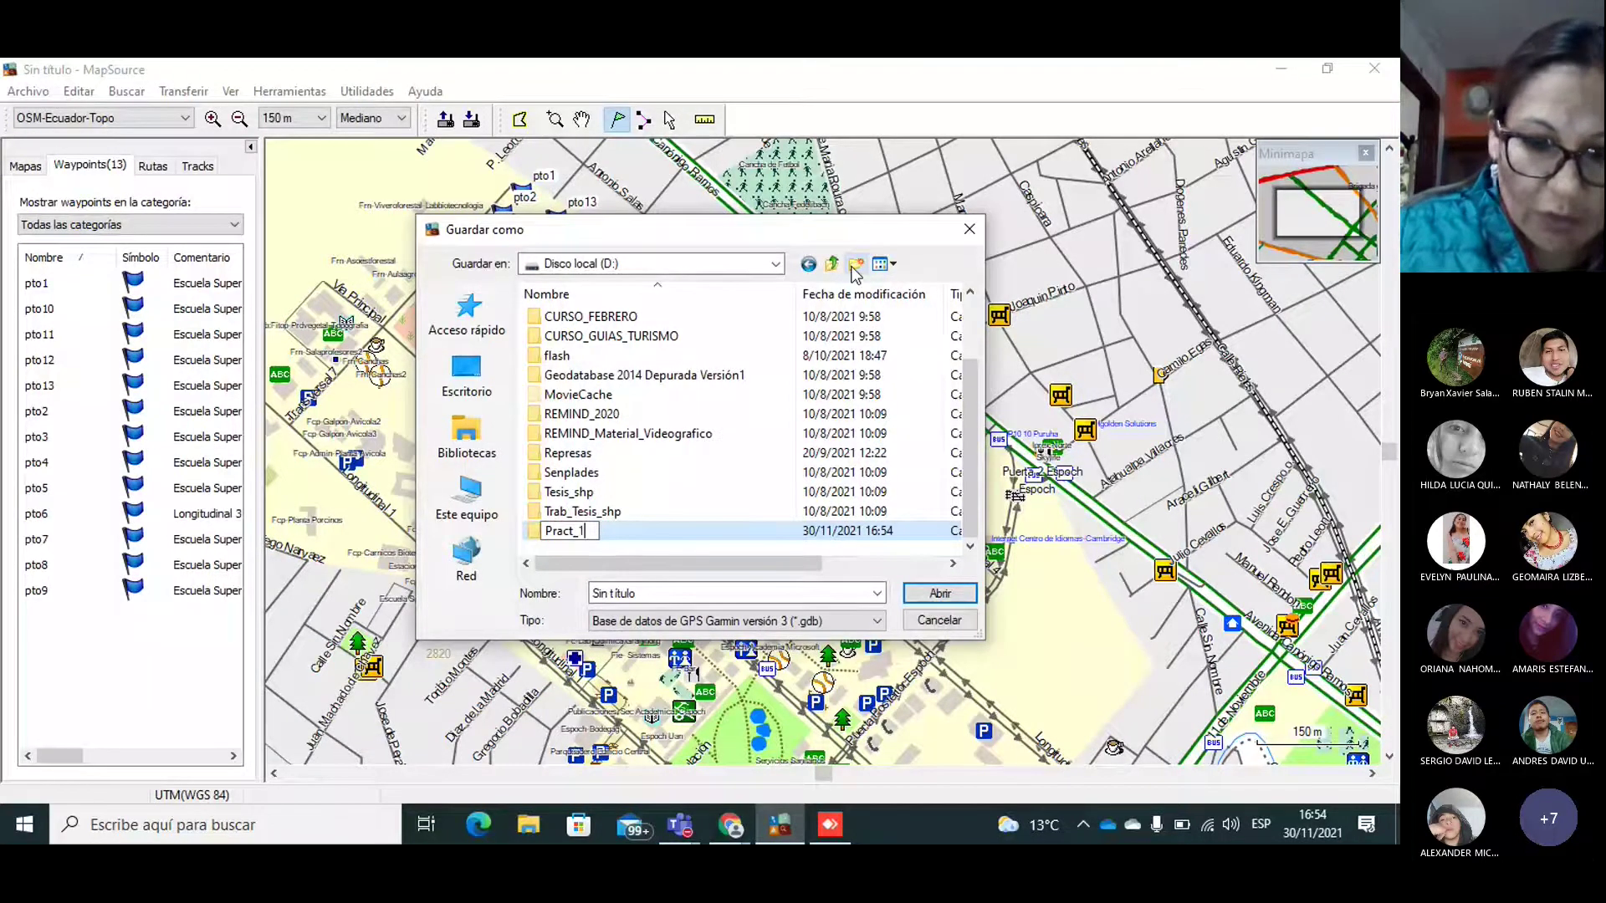
type("_T")
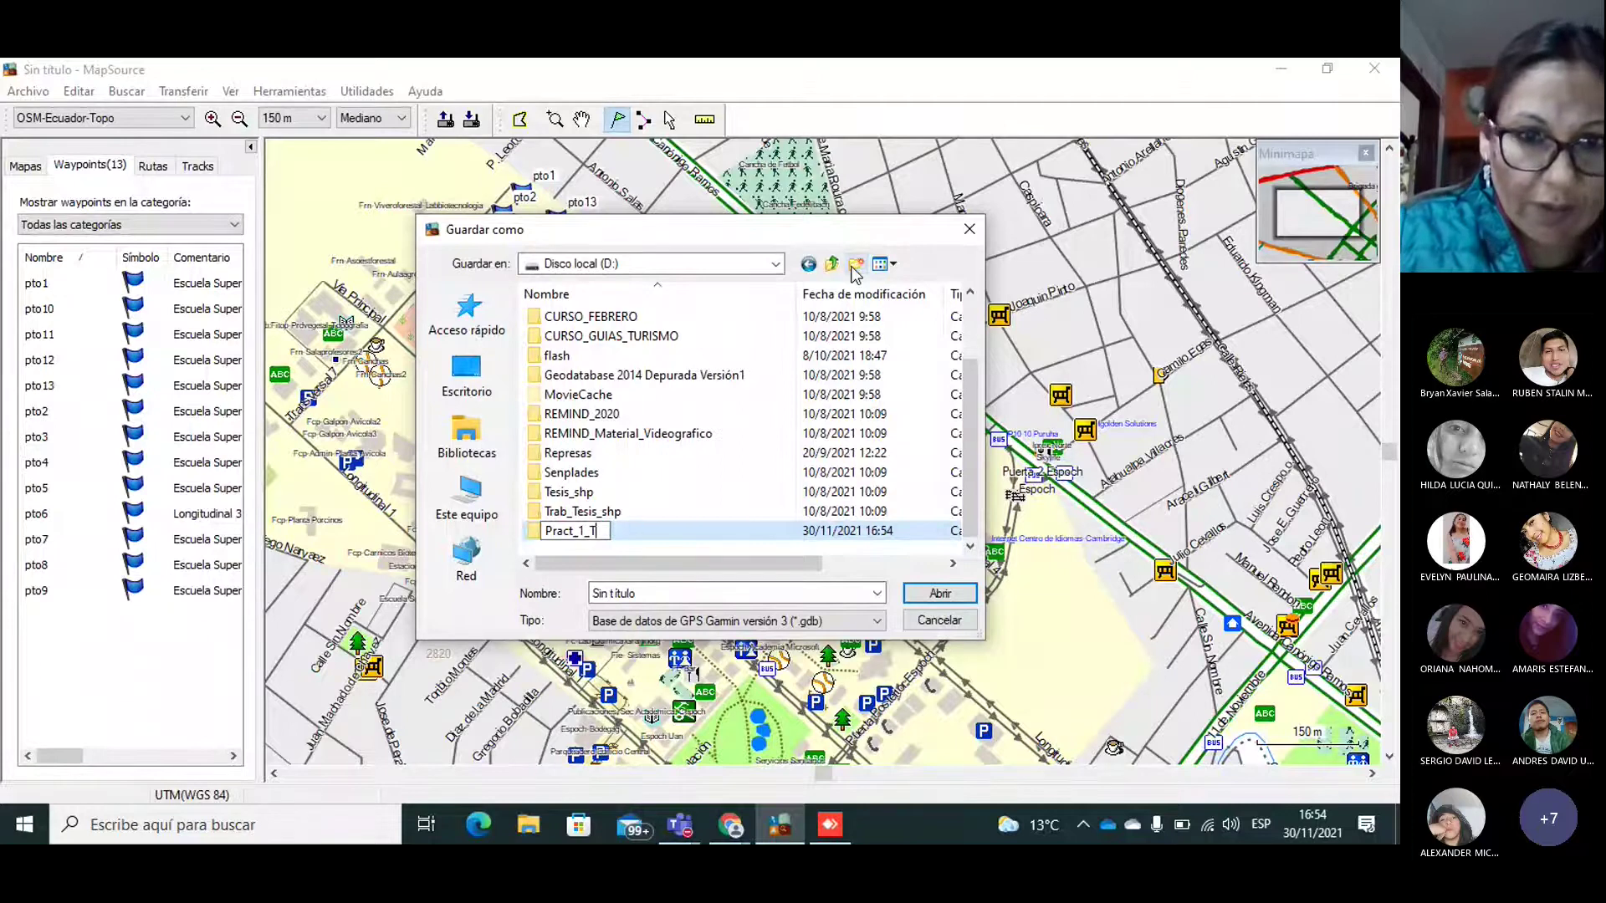
type("urismo")
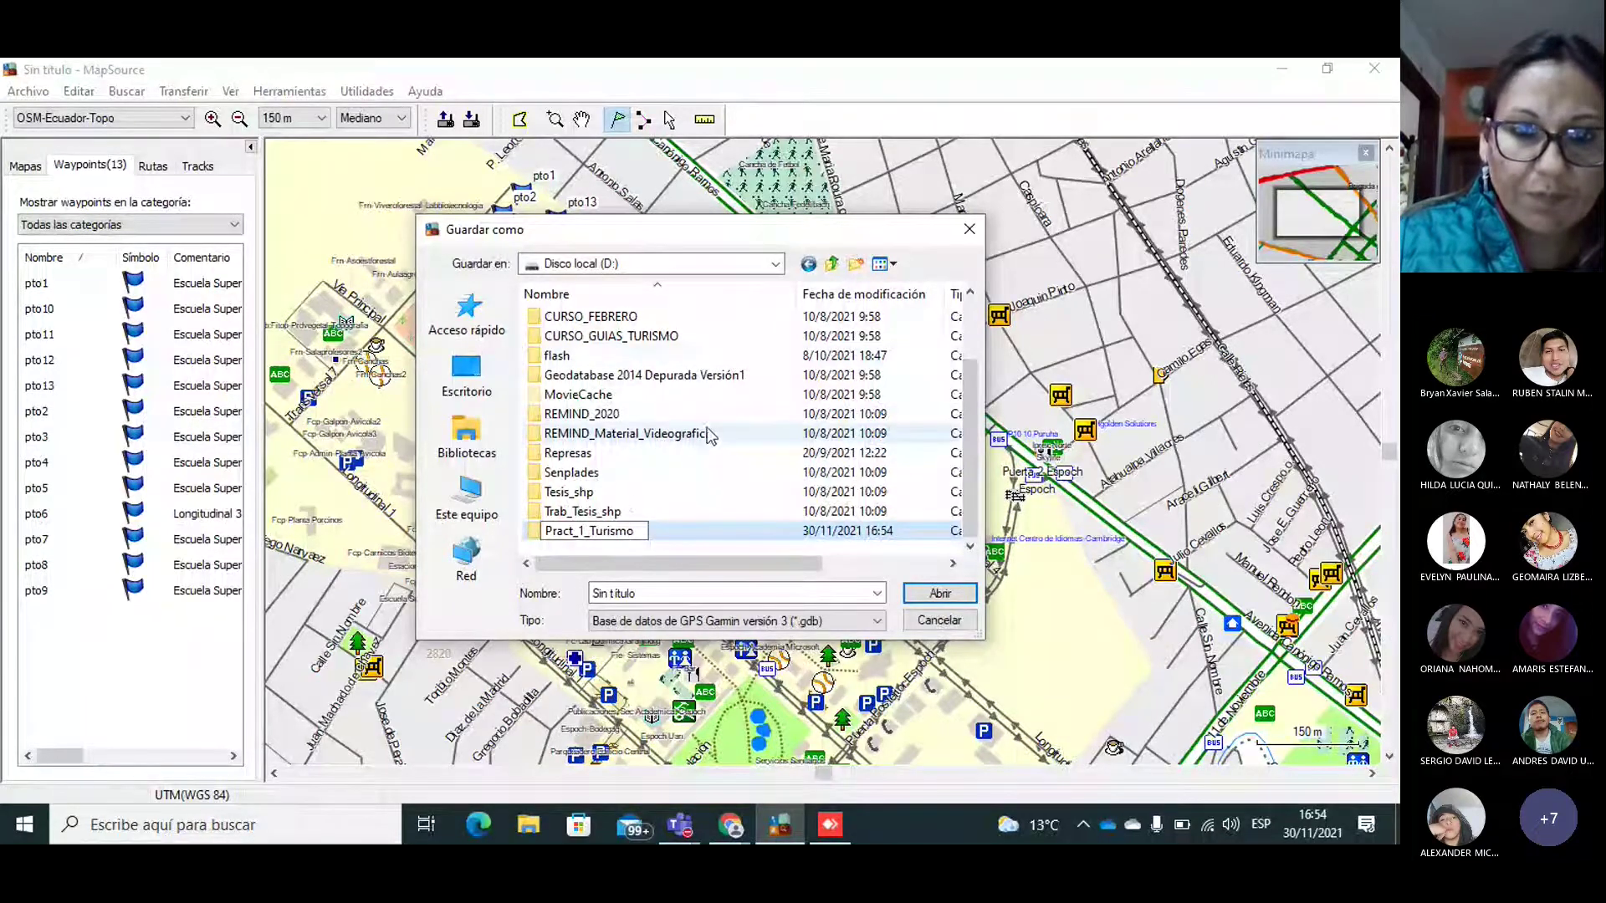
left_click(709, 434)
double_click(575, 531)
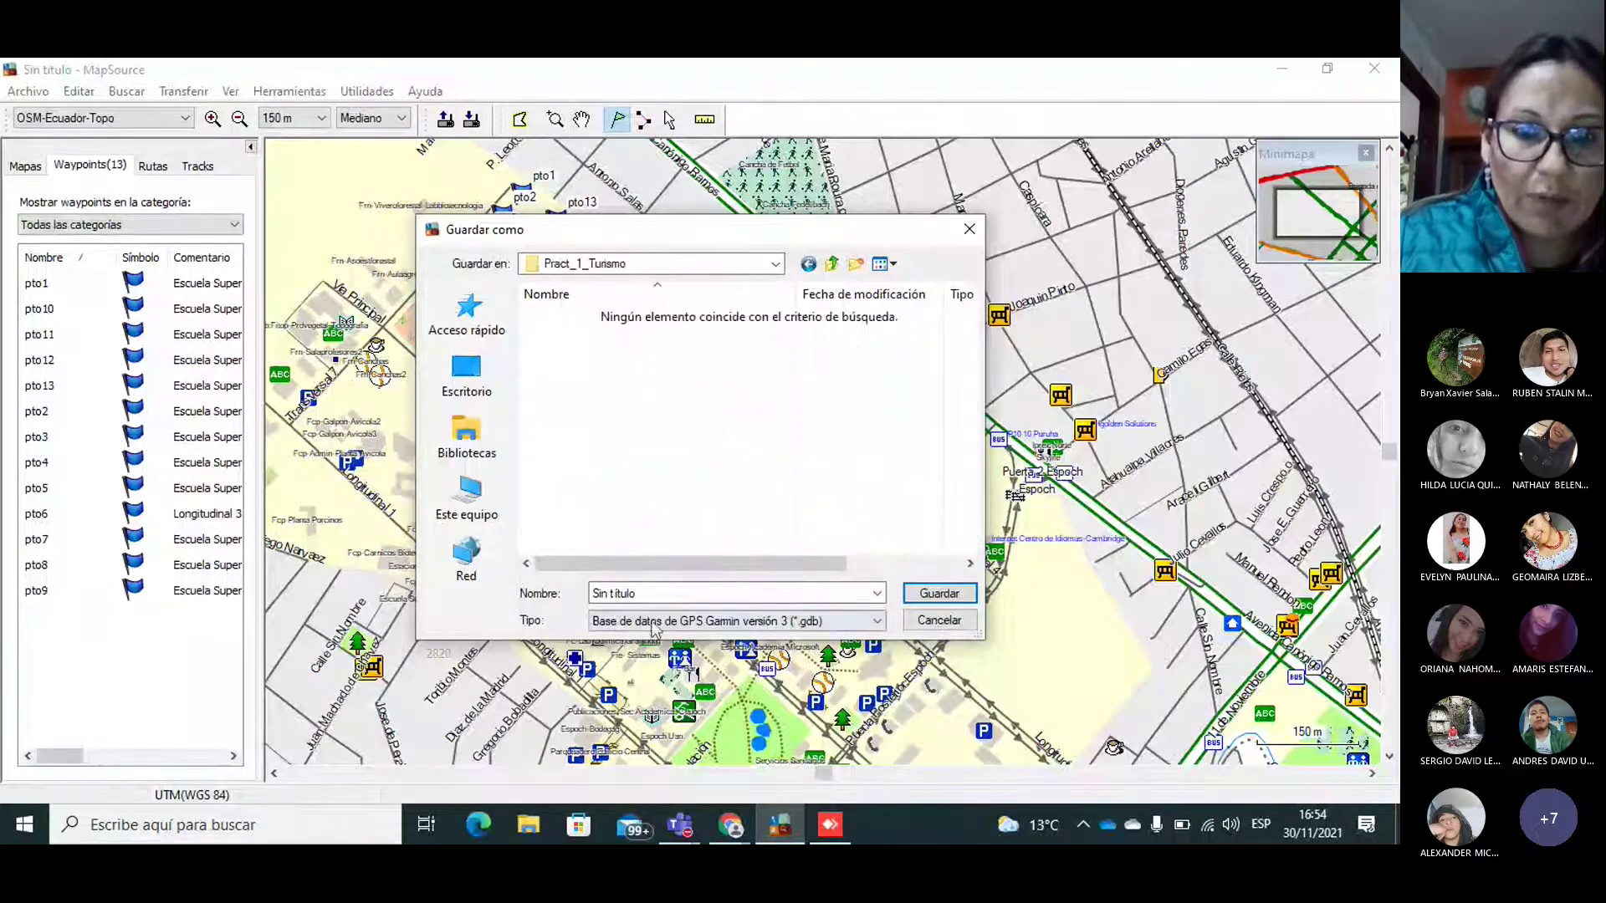
Step: Save the waypoints as DatosGPS.dxf using UTM coordinates and no detail symbols
double_click(654, 591)
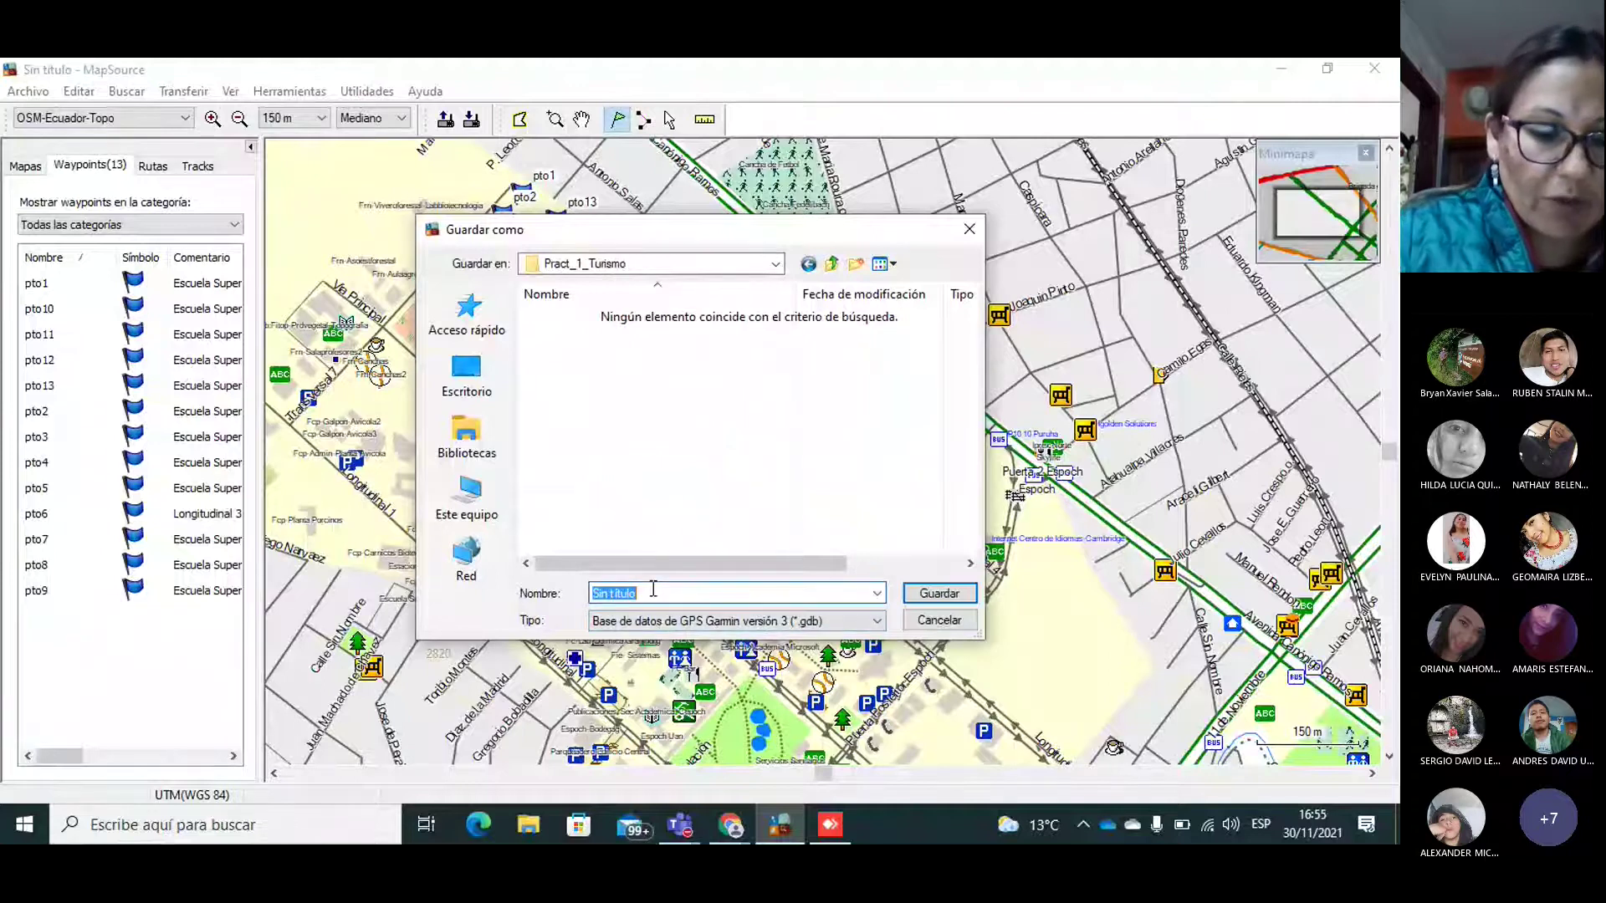
type("Datos")
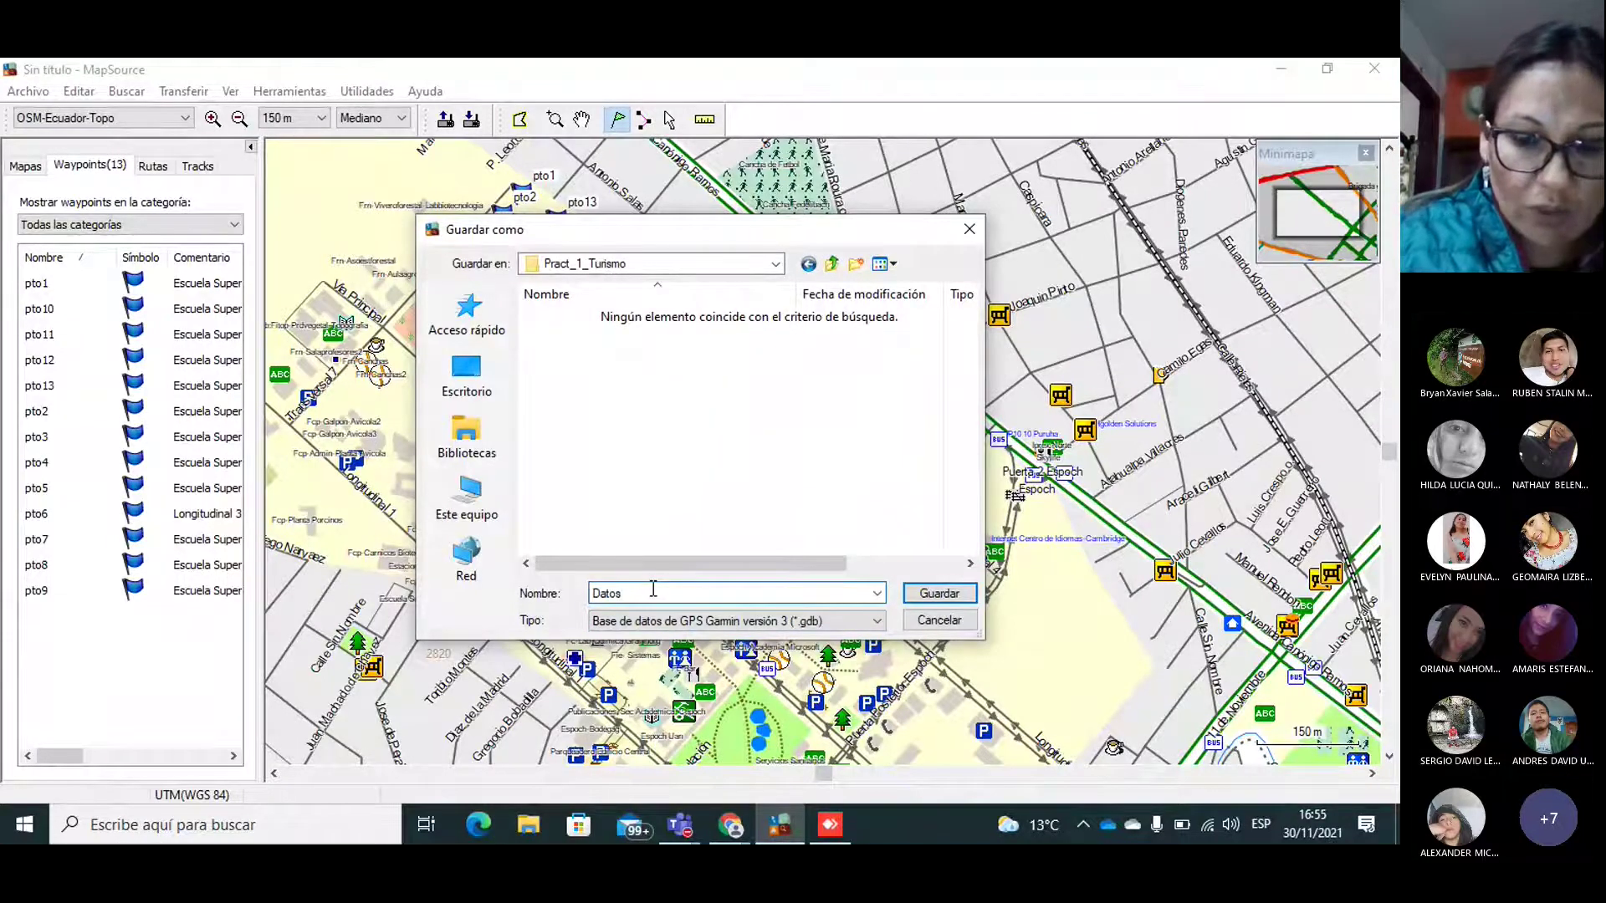
type("GPS")
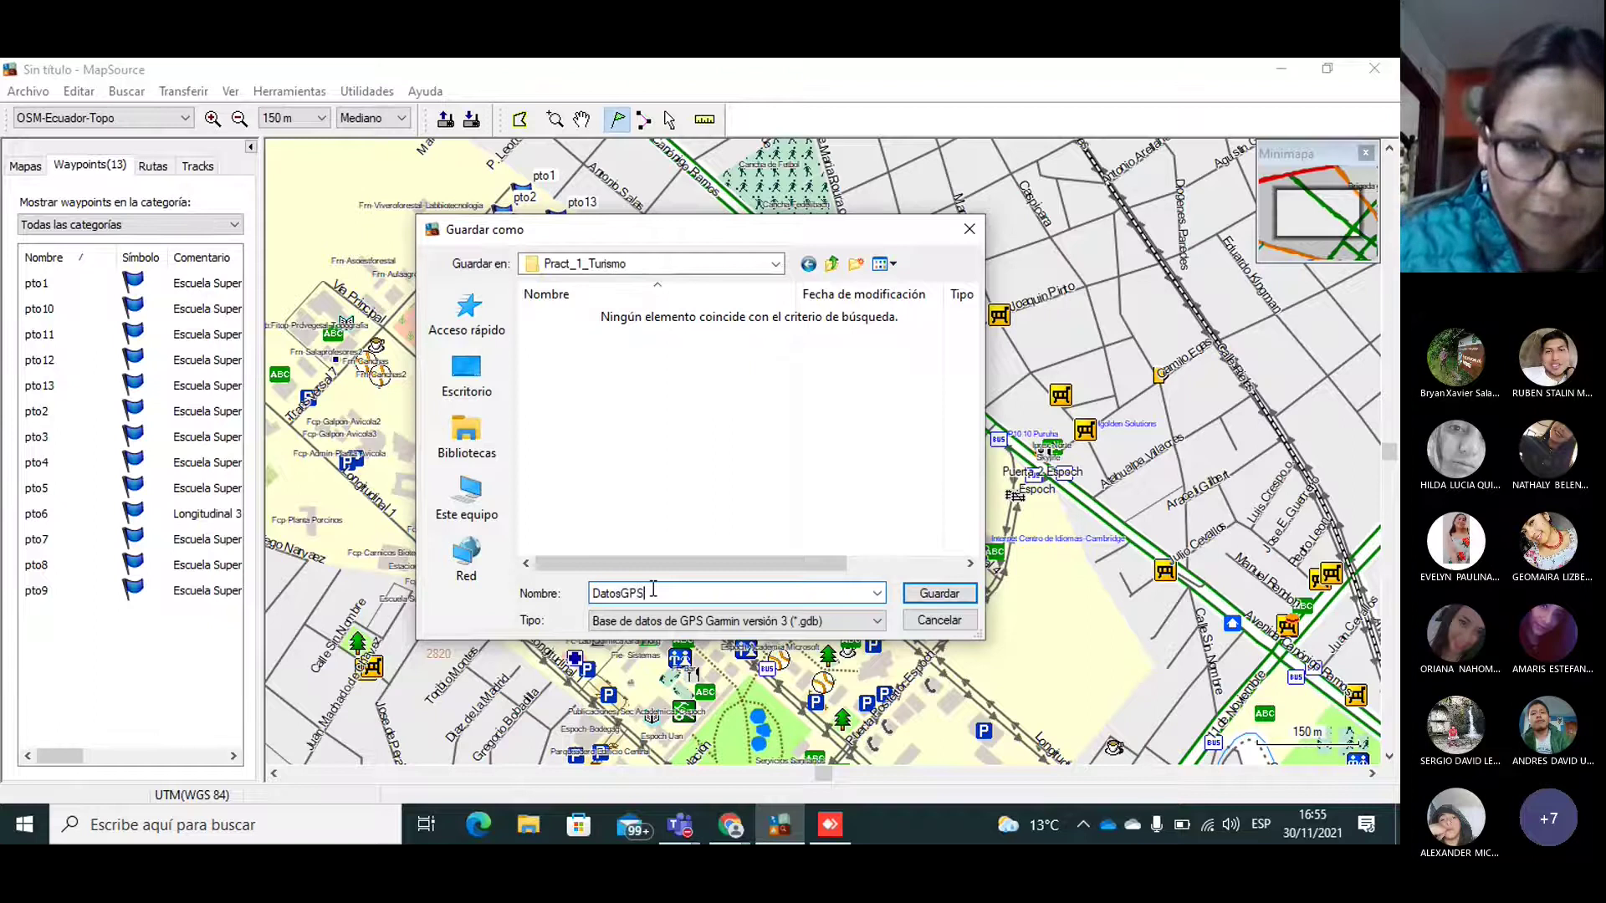
left_click(732, 623)
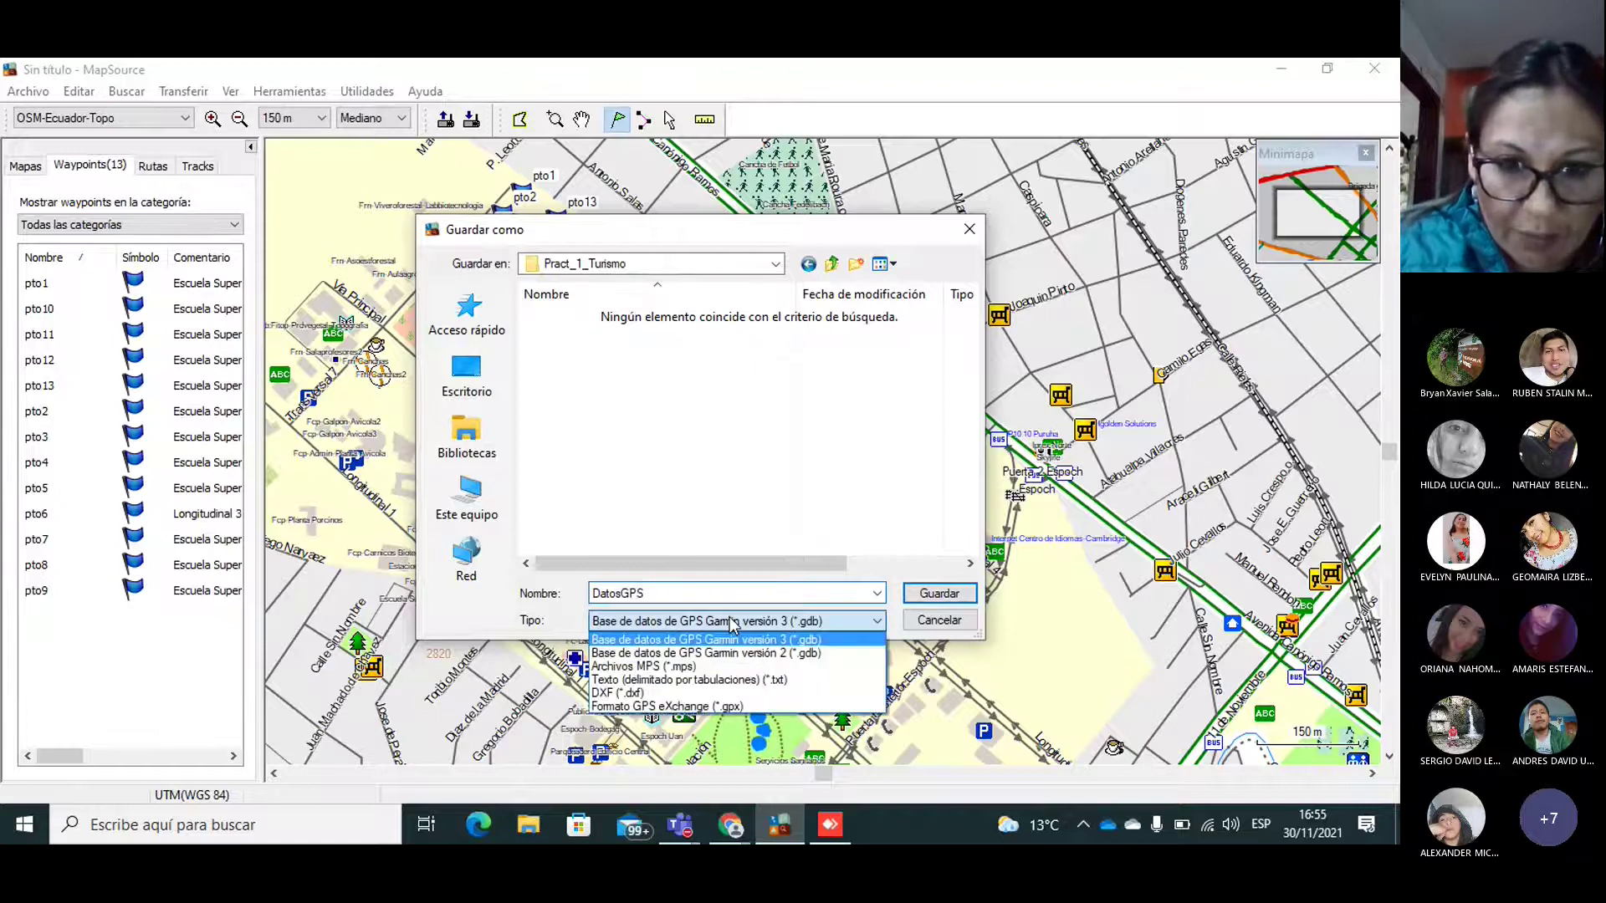
left_click(619, 694)
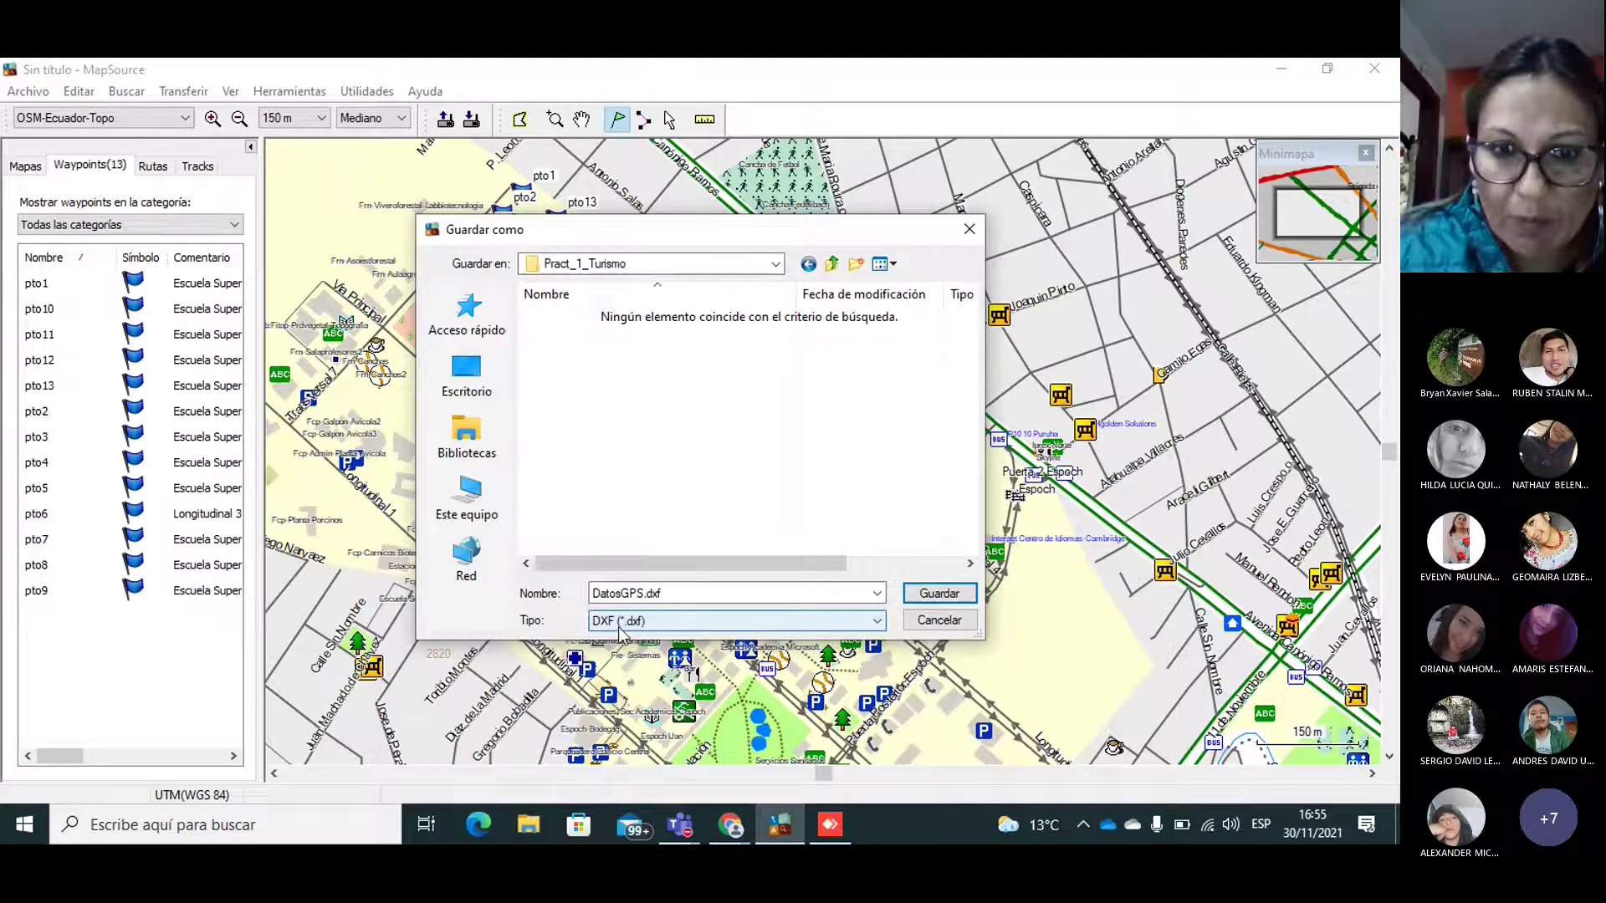
left_click(948, 595)
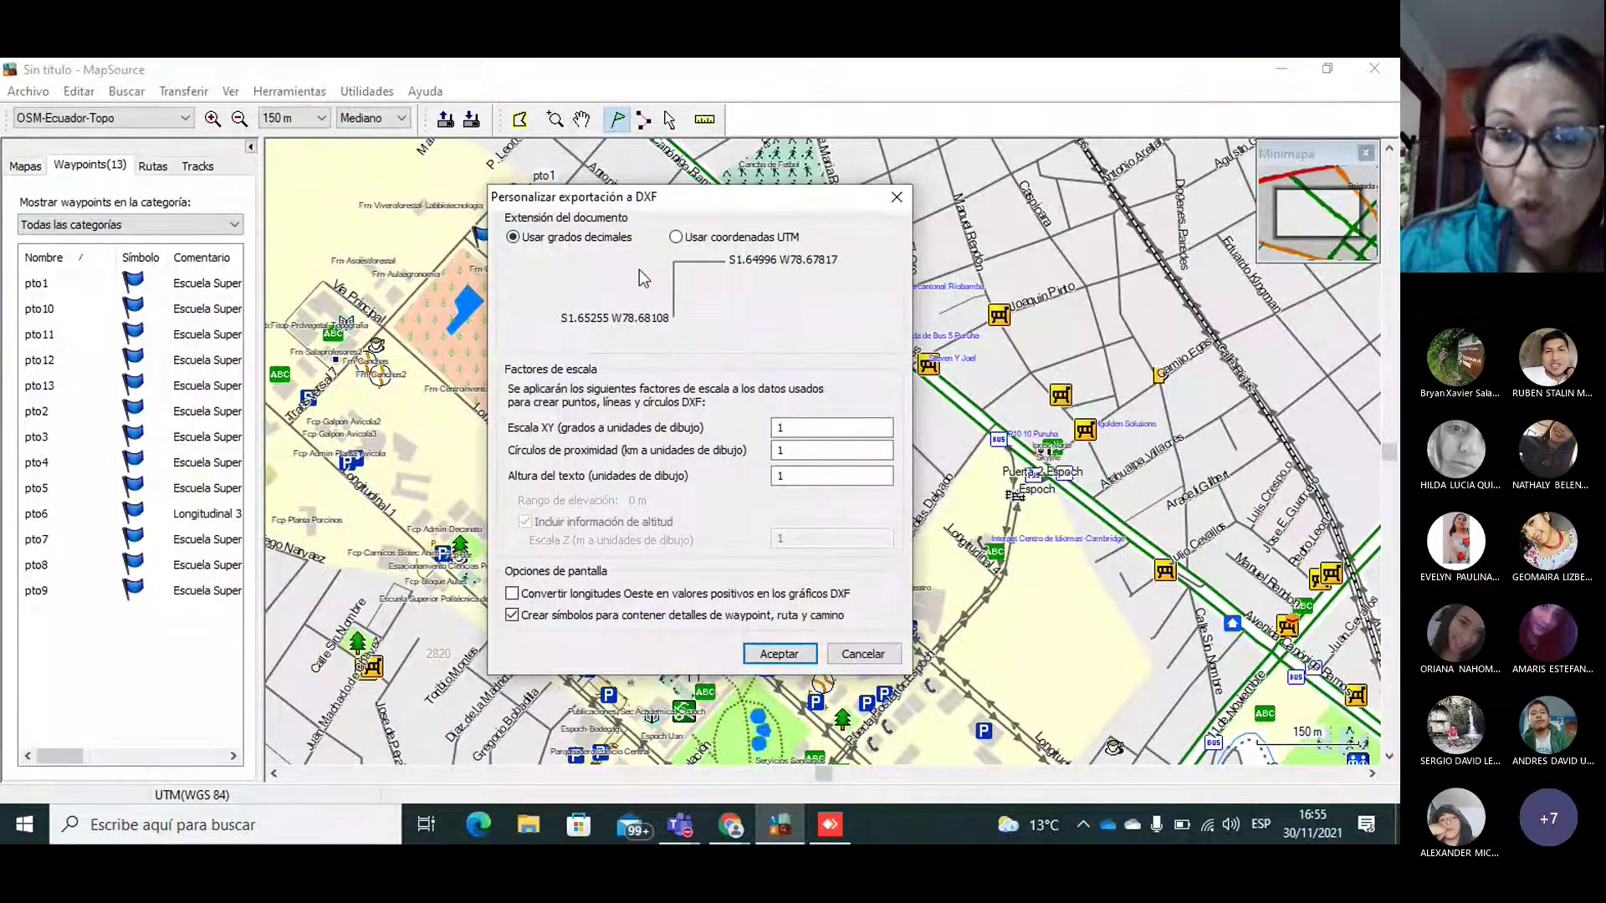
left_click(676, 238)
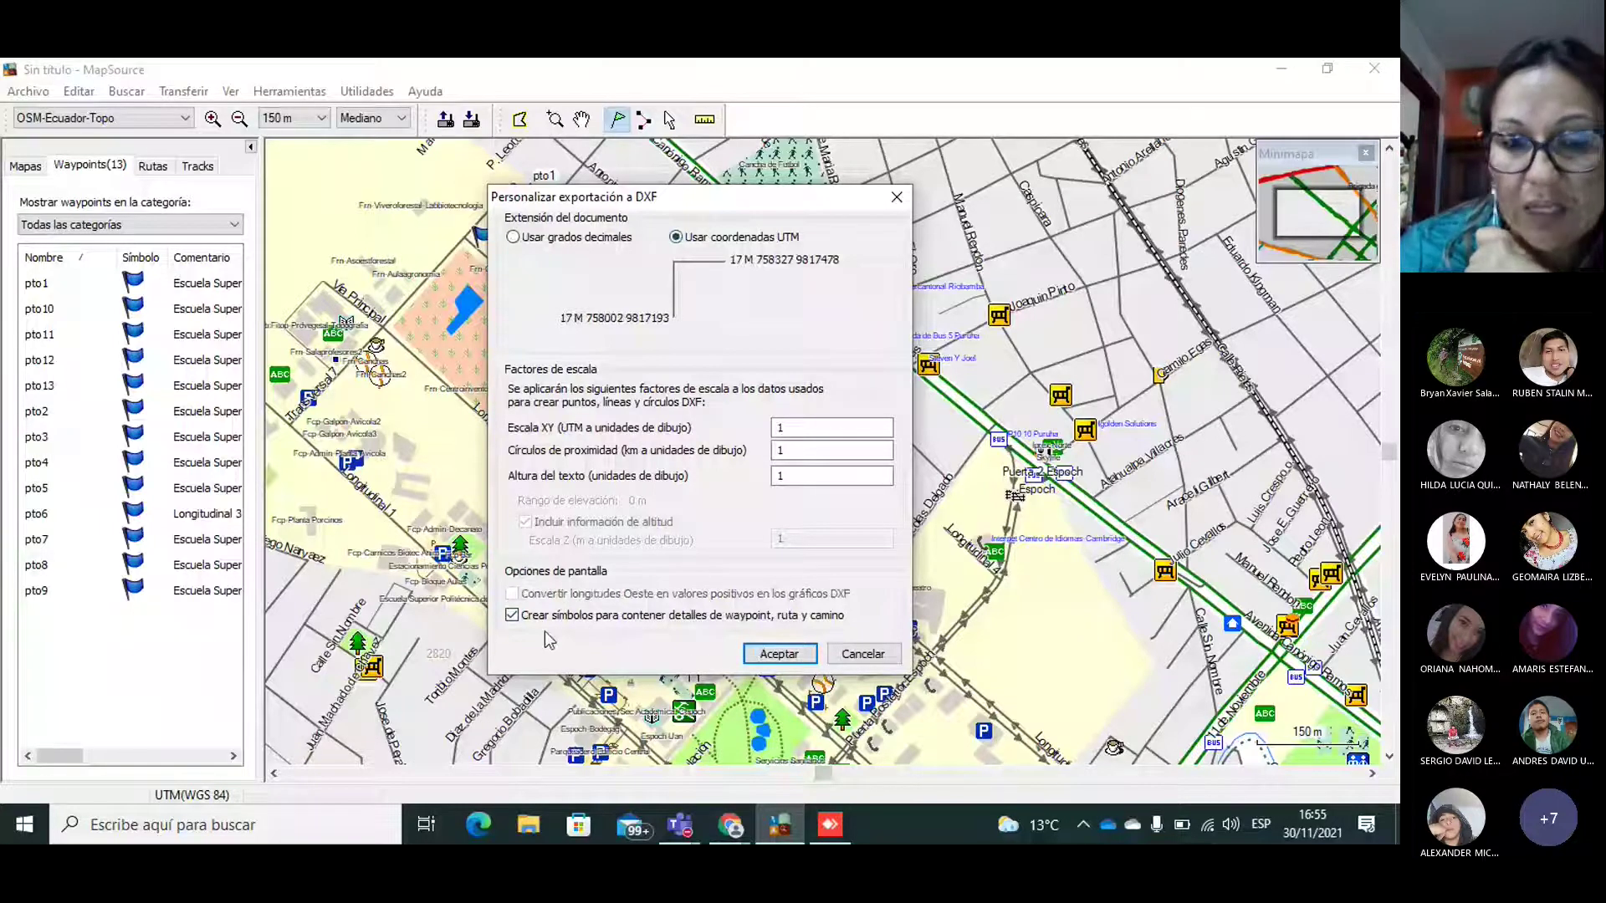
left_click(511, 616)
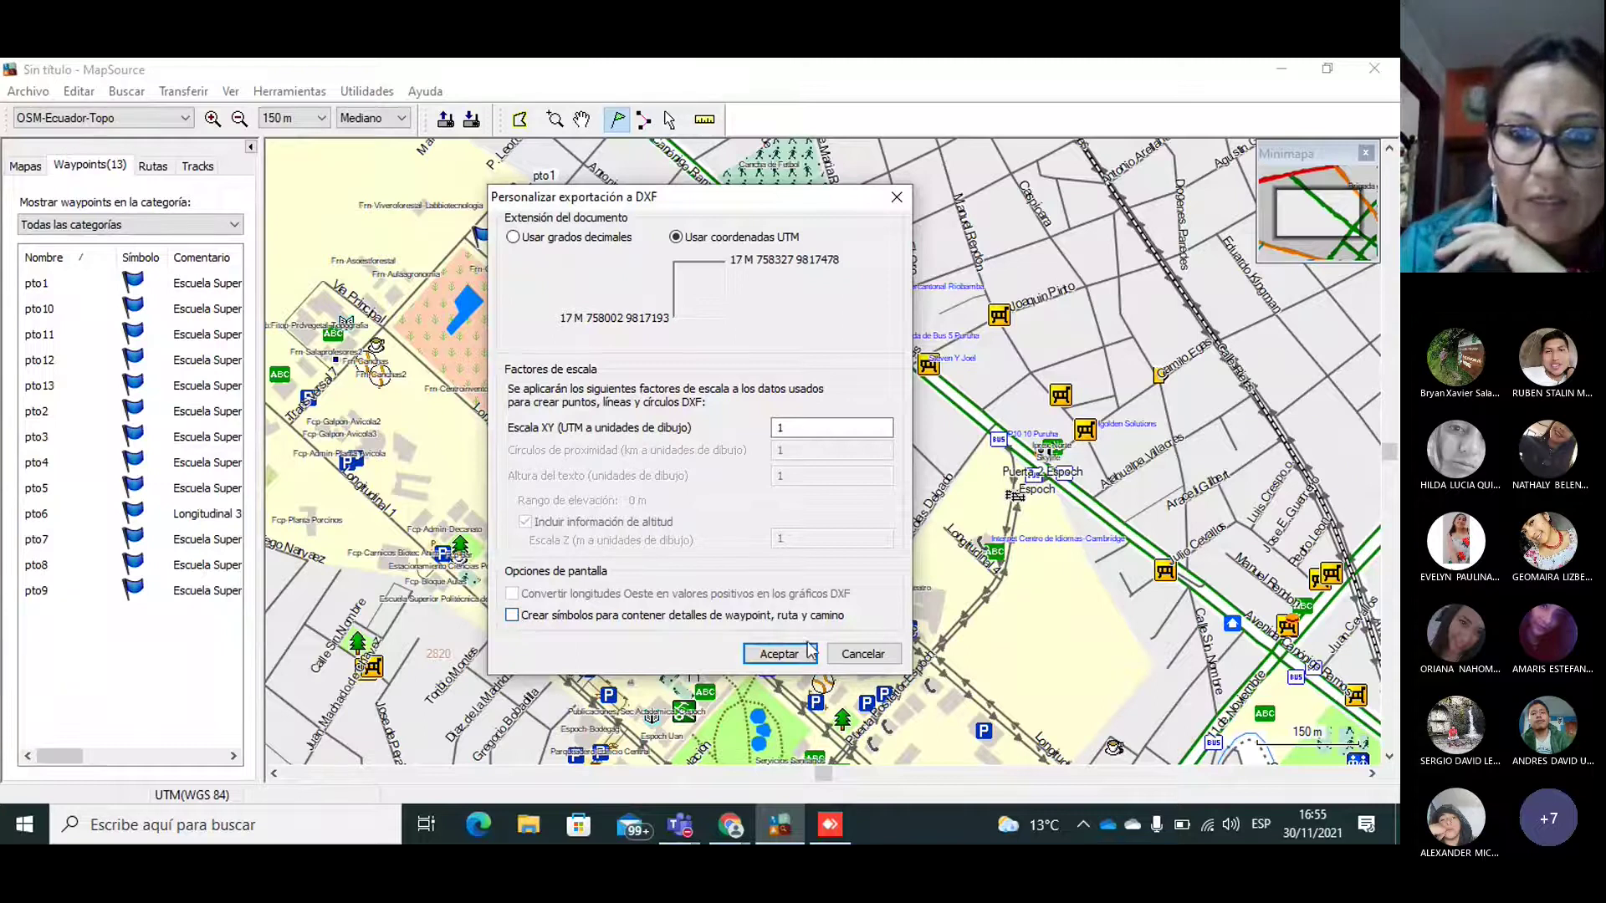
left_click(766, 661)
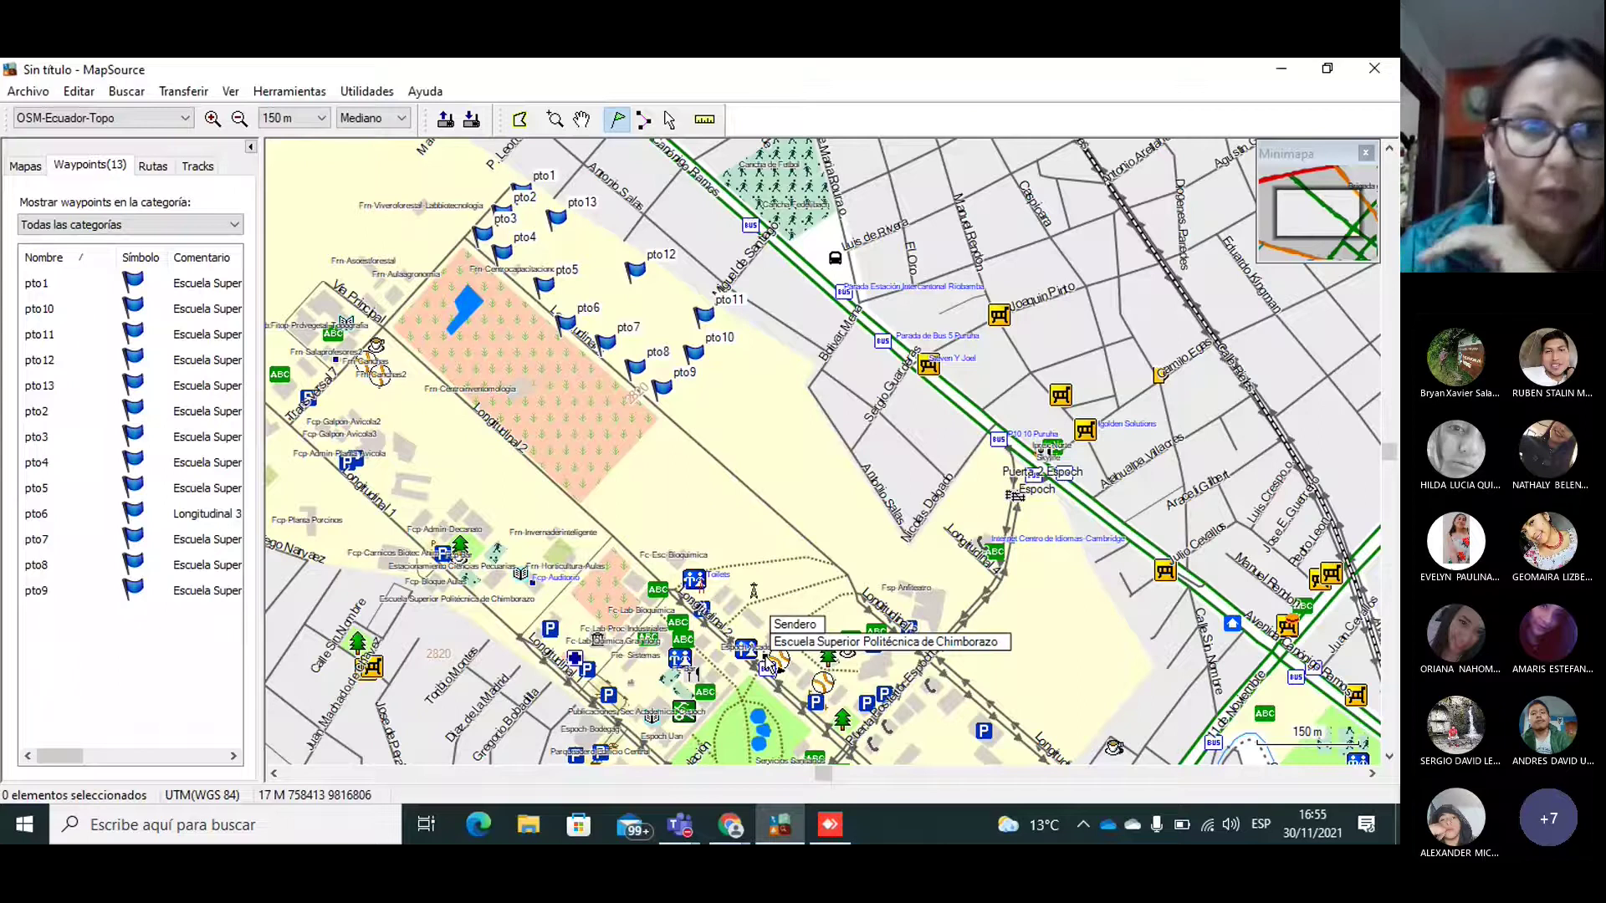
Step: Save the waypoints as tab-delimited text file Datos_GPS.txt
left_click(21, 92)
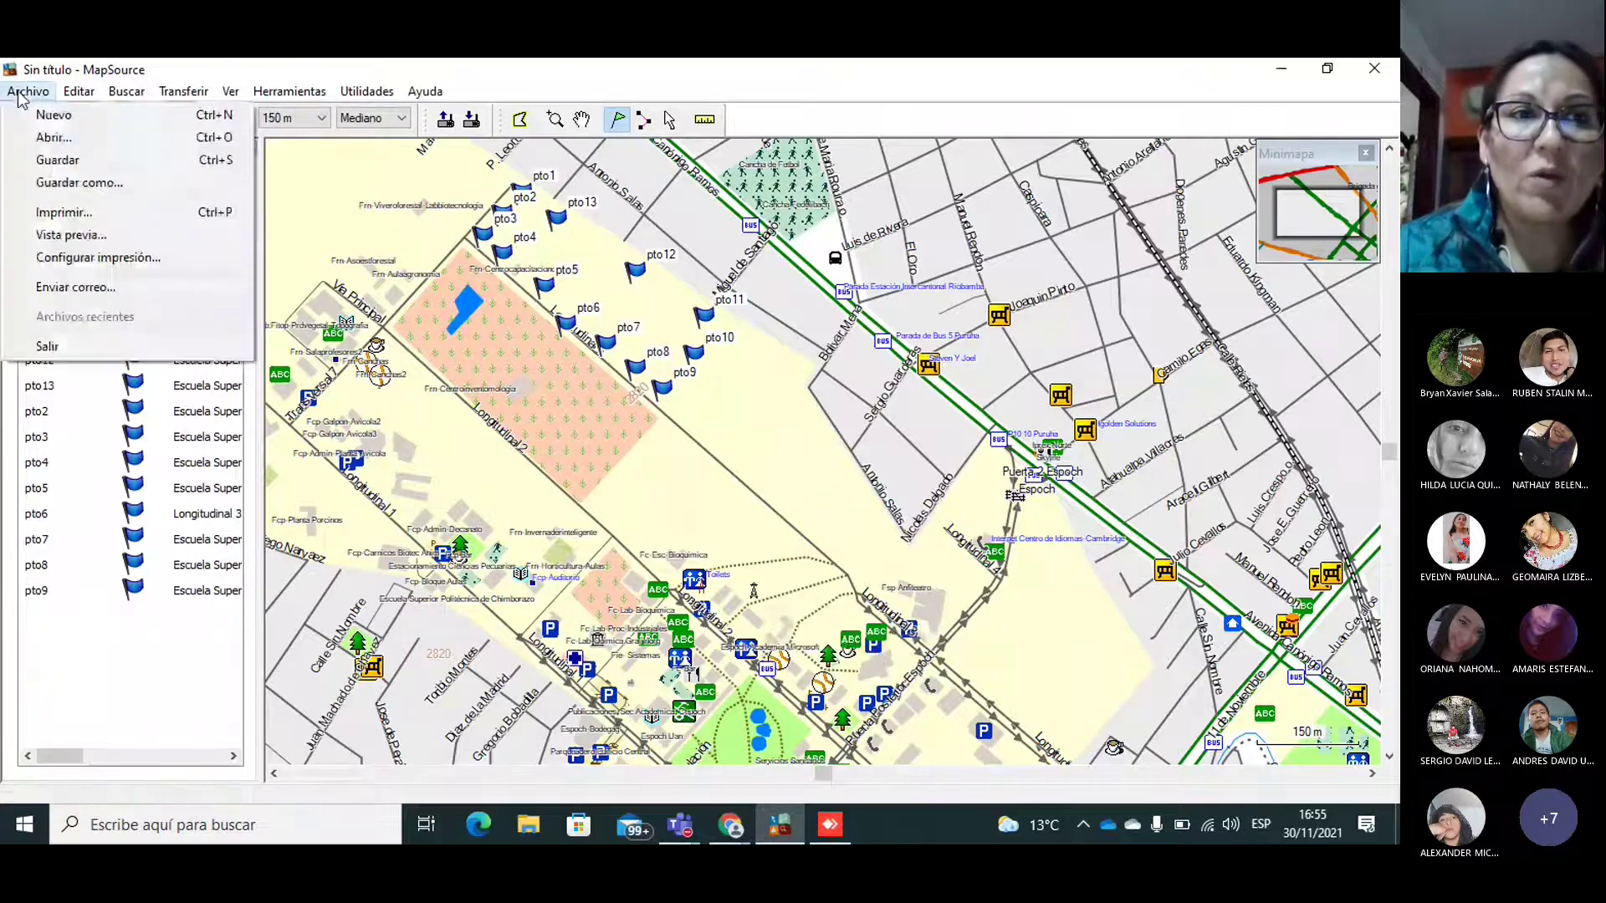
left_click(111, 184)
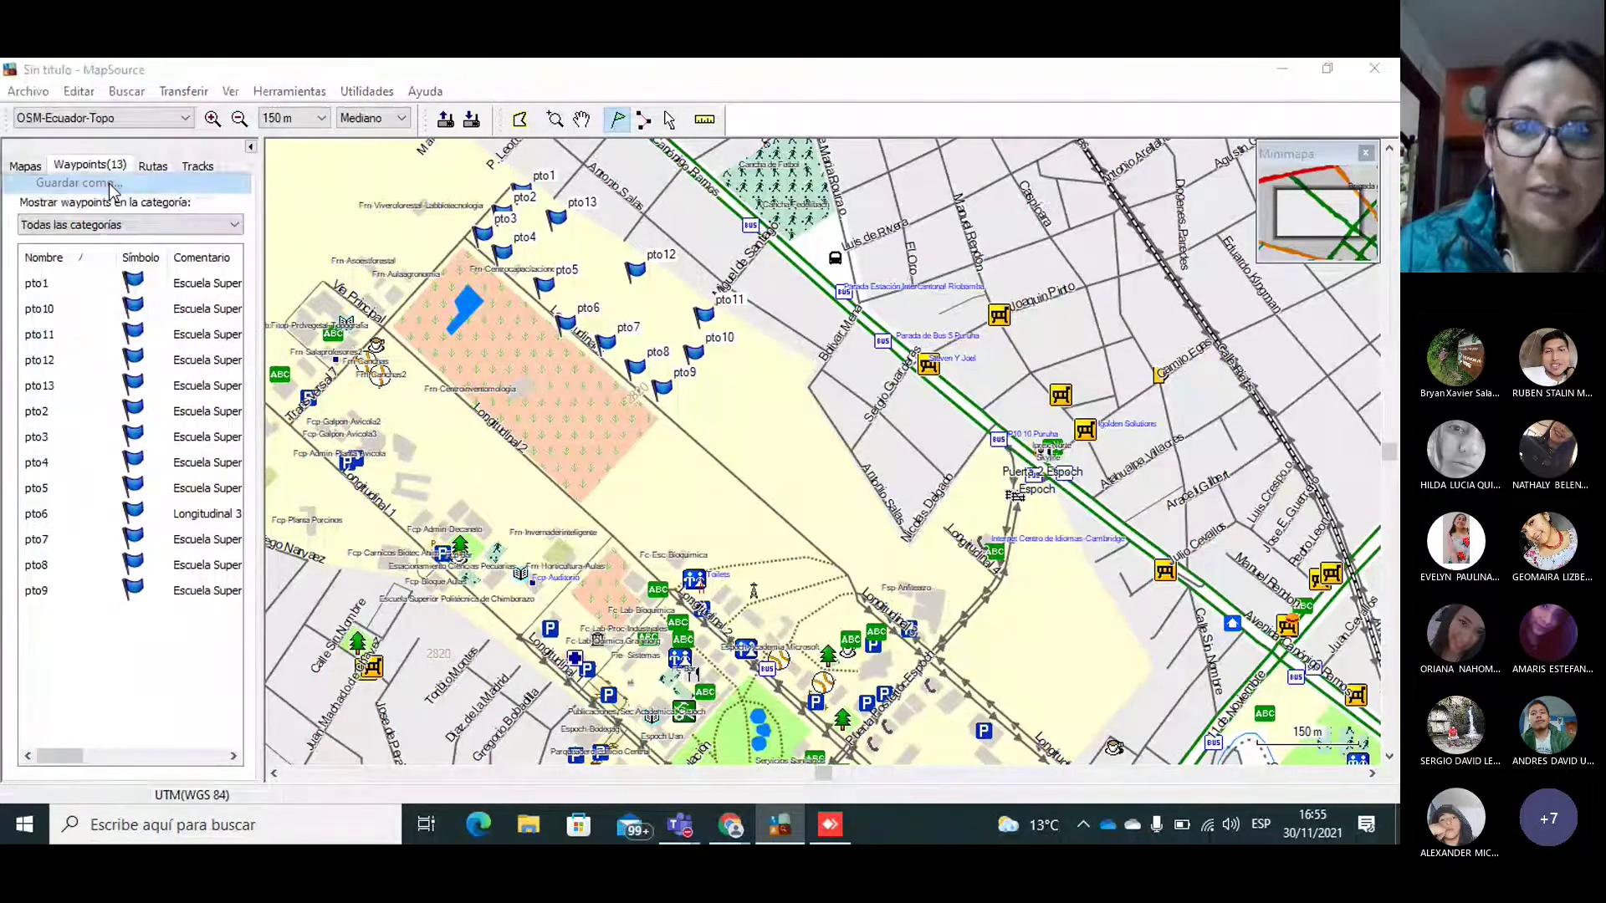
left_click(669, 620)
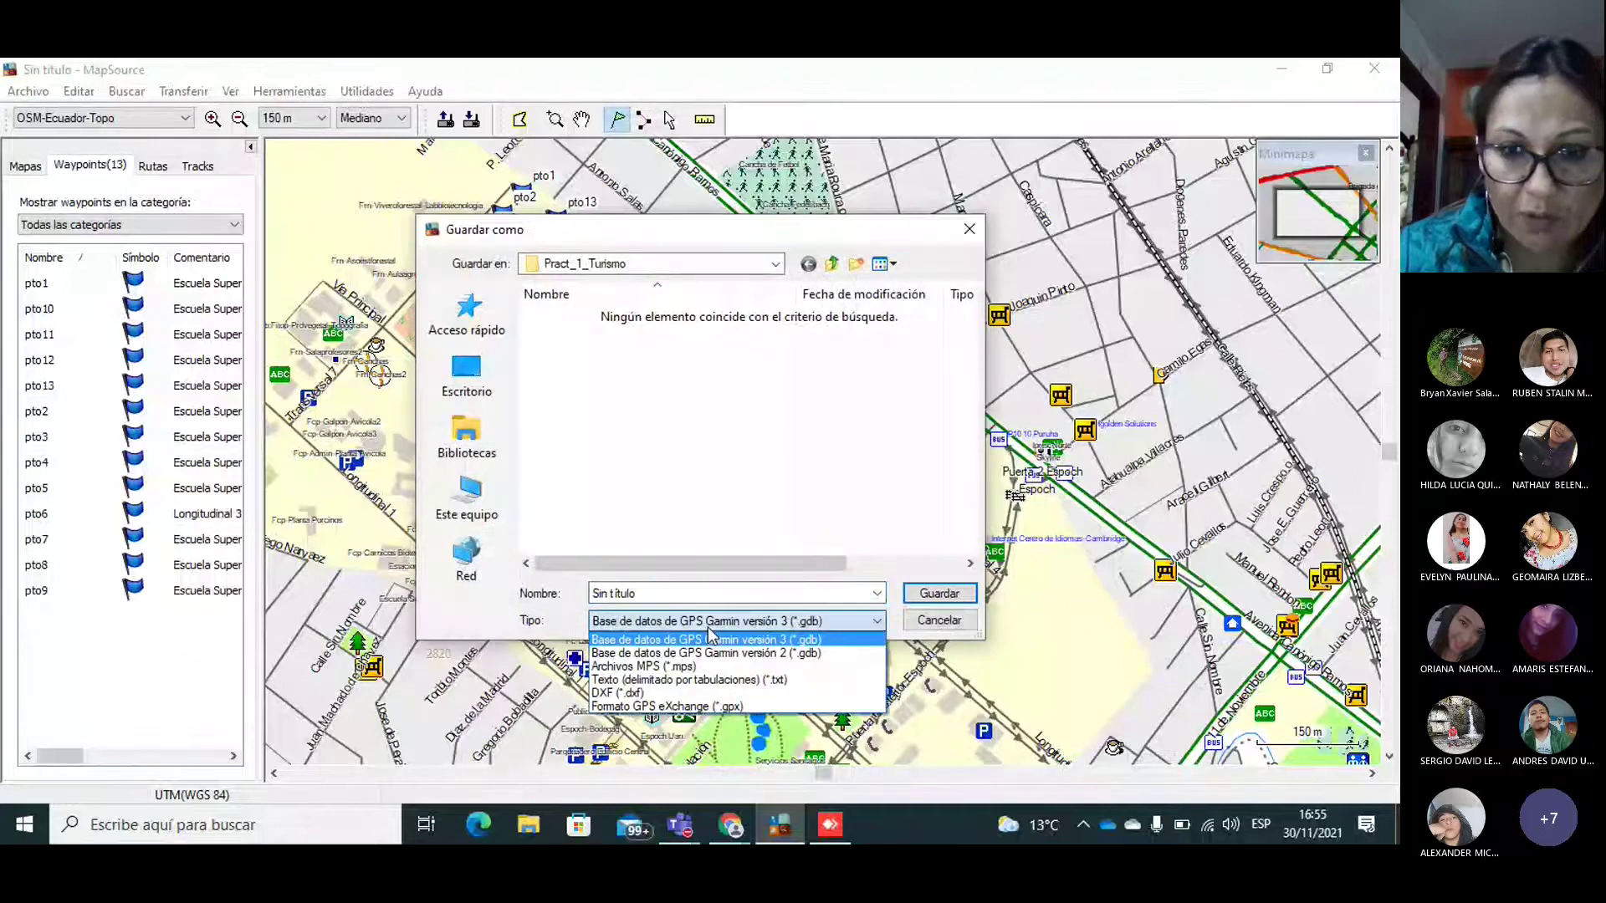
left_click(684, 680)
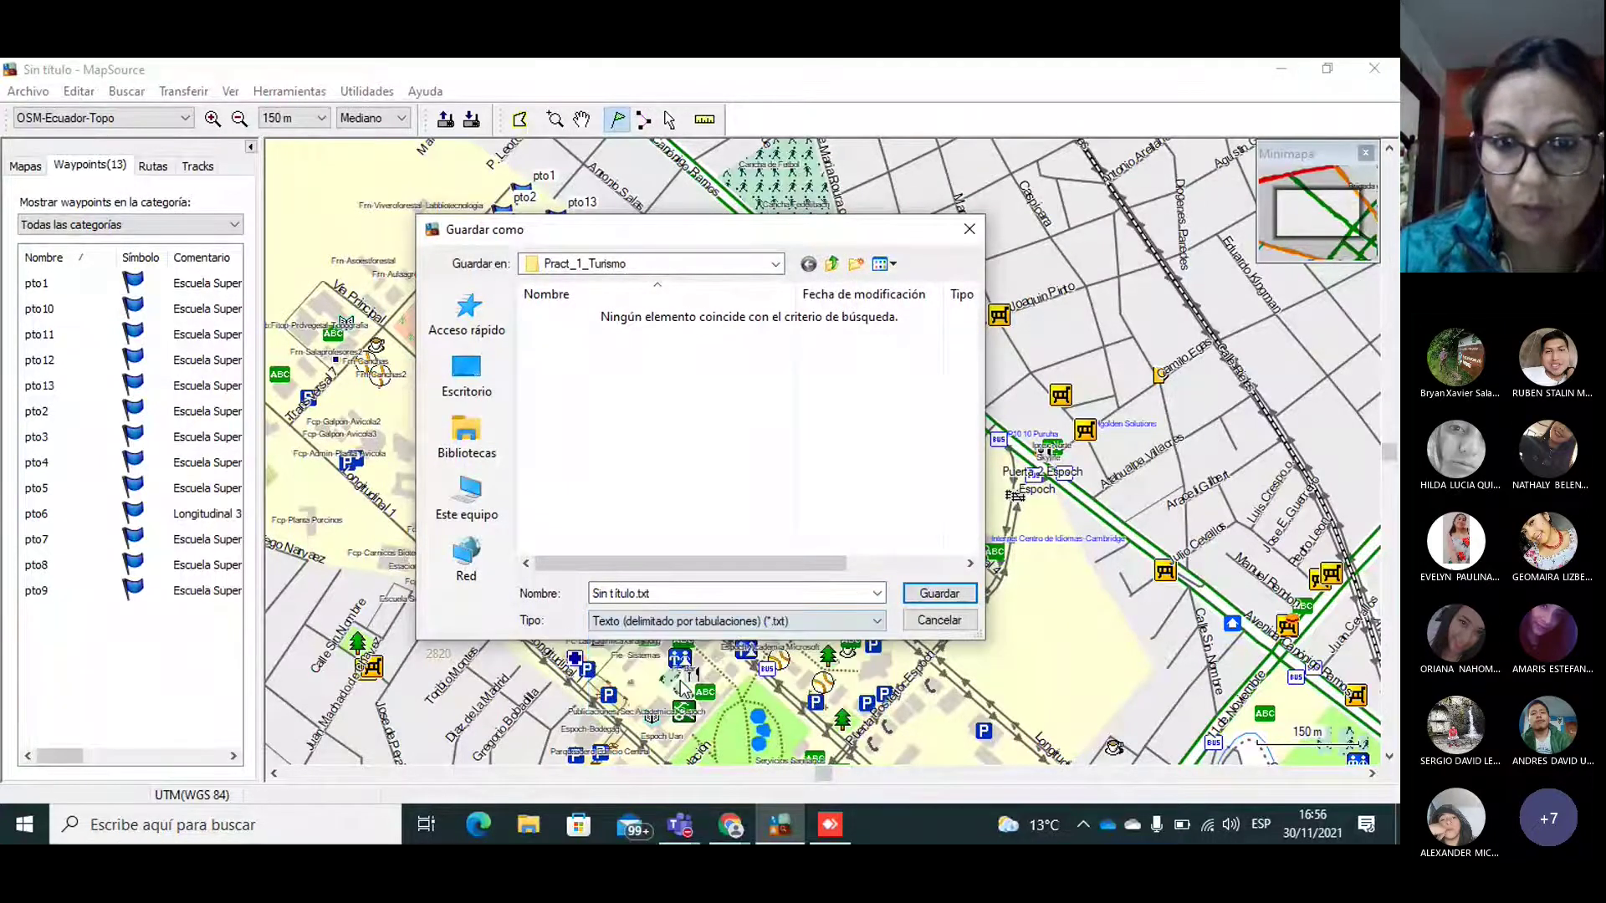
left_click(627, 597)
left_click(627, 596)
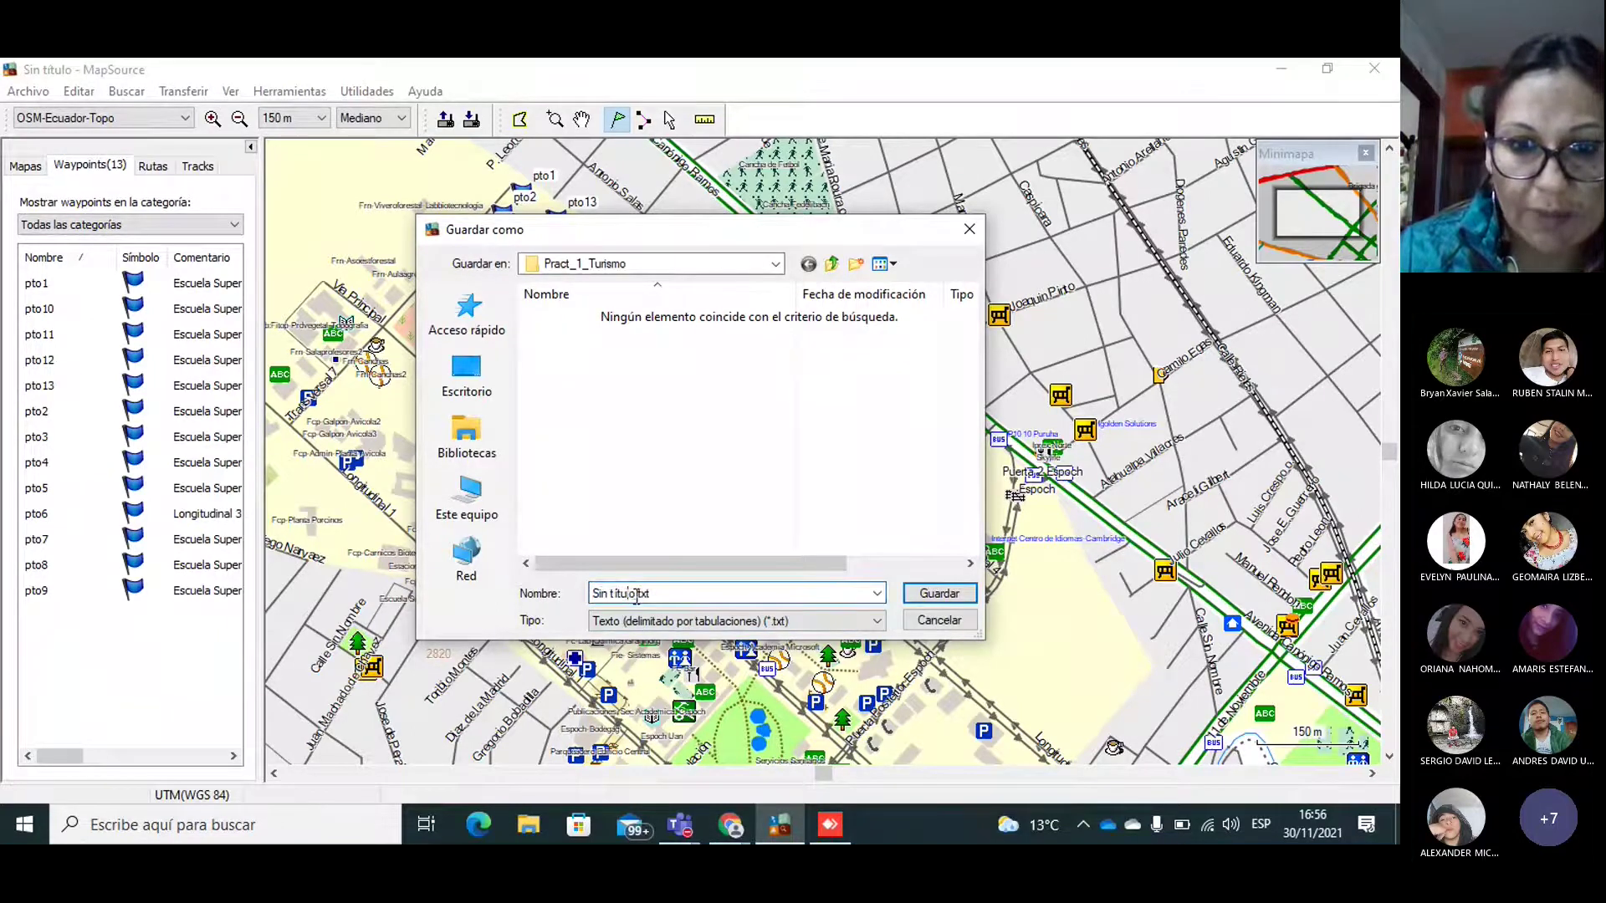
left_click_drag(642, 596, 432, 595)
type("Datos_G")
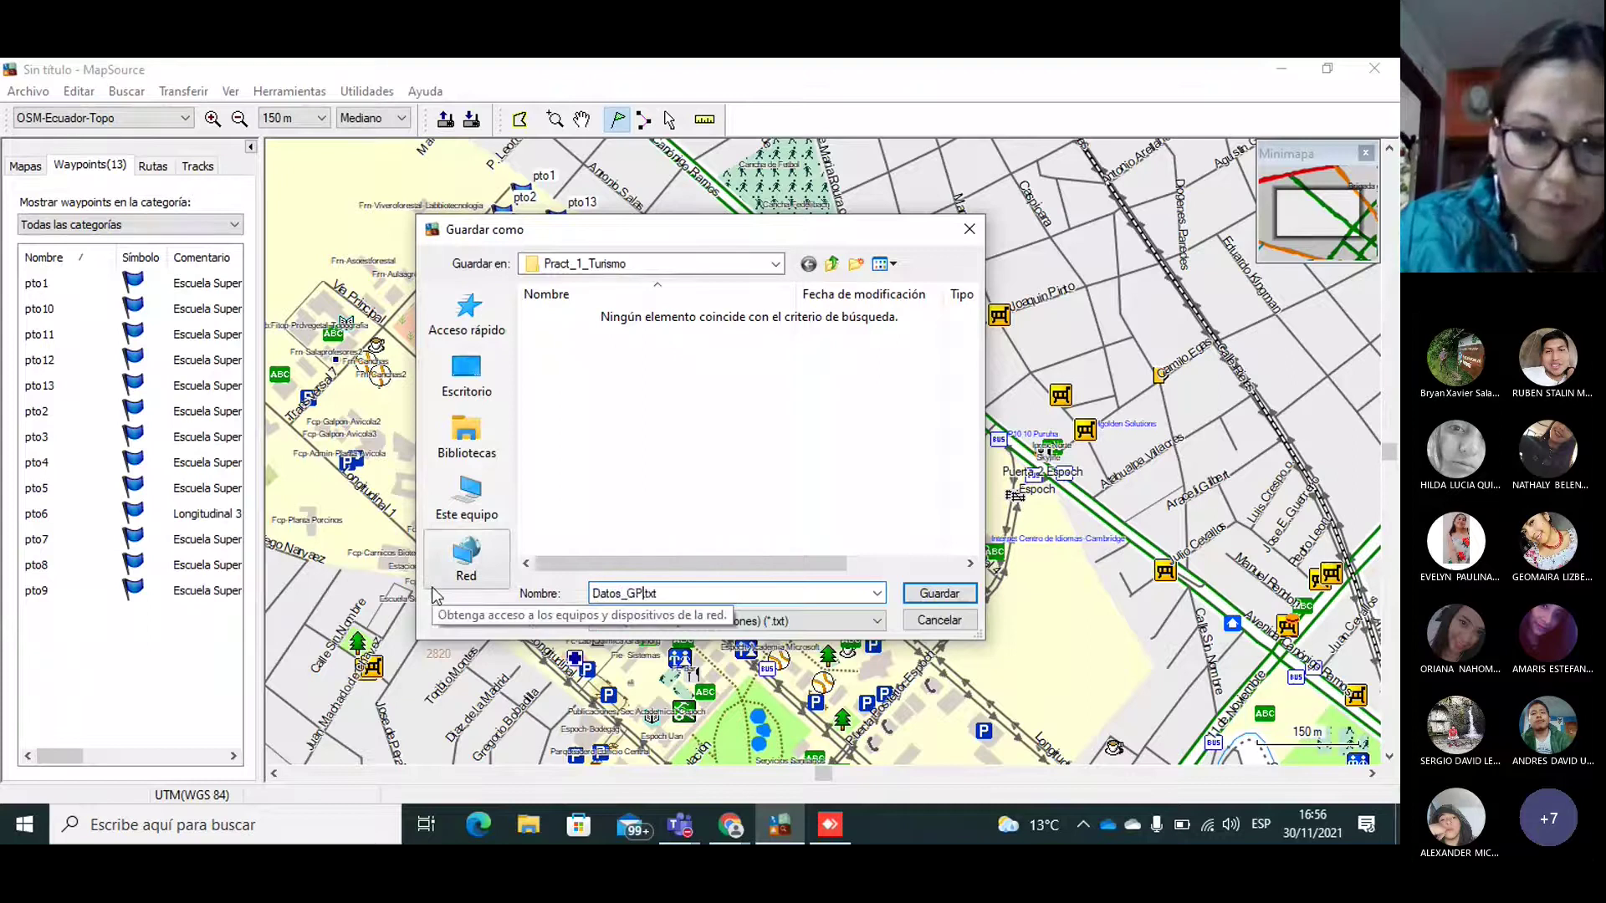
type("PS")
left_click(929, 594)
Step: Save the waypoints again as GPS eXchange file Datos_GPS.gpx
left_click(28, 91)
left_click(127, 180)
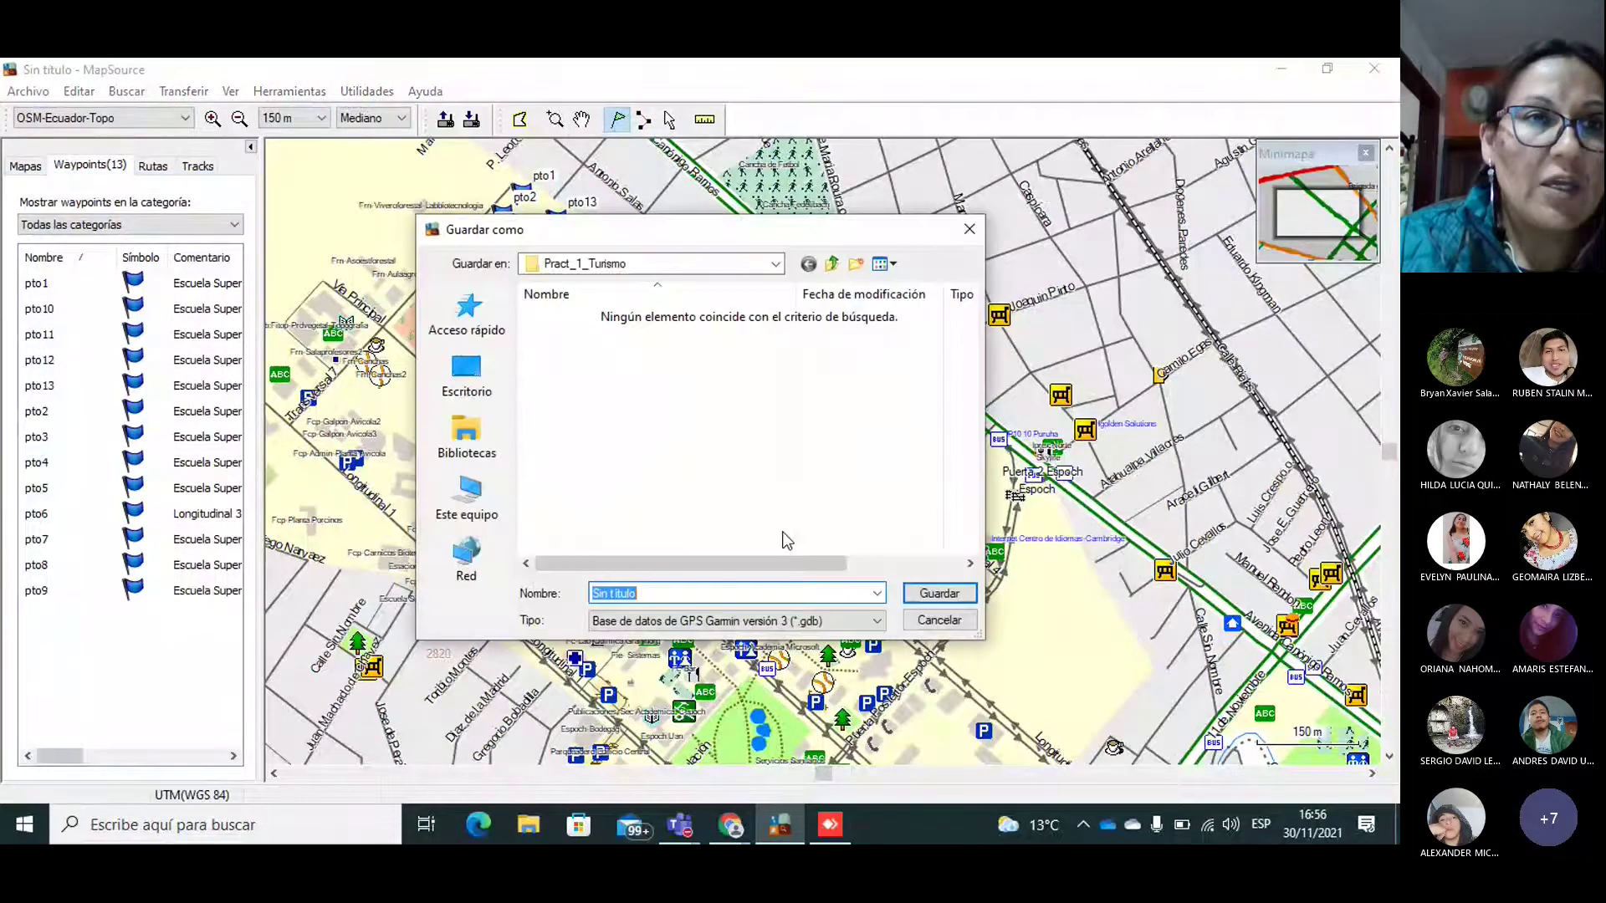
left_click(721, 621)
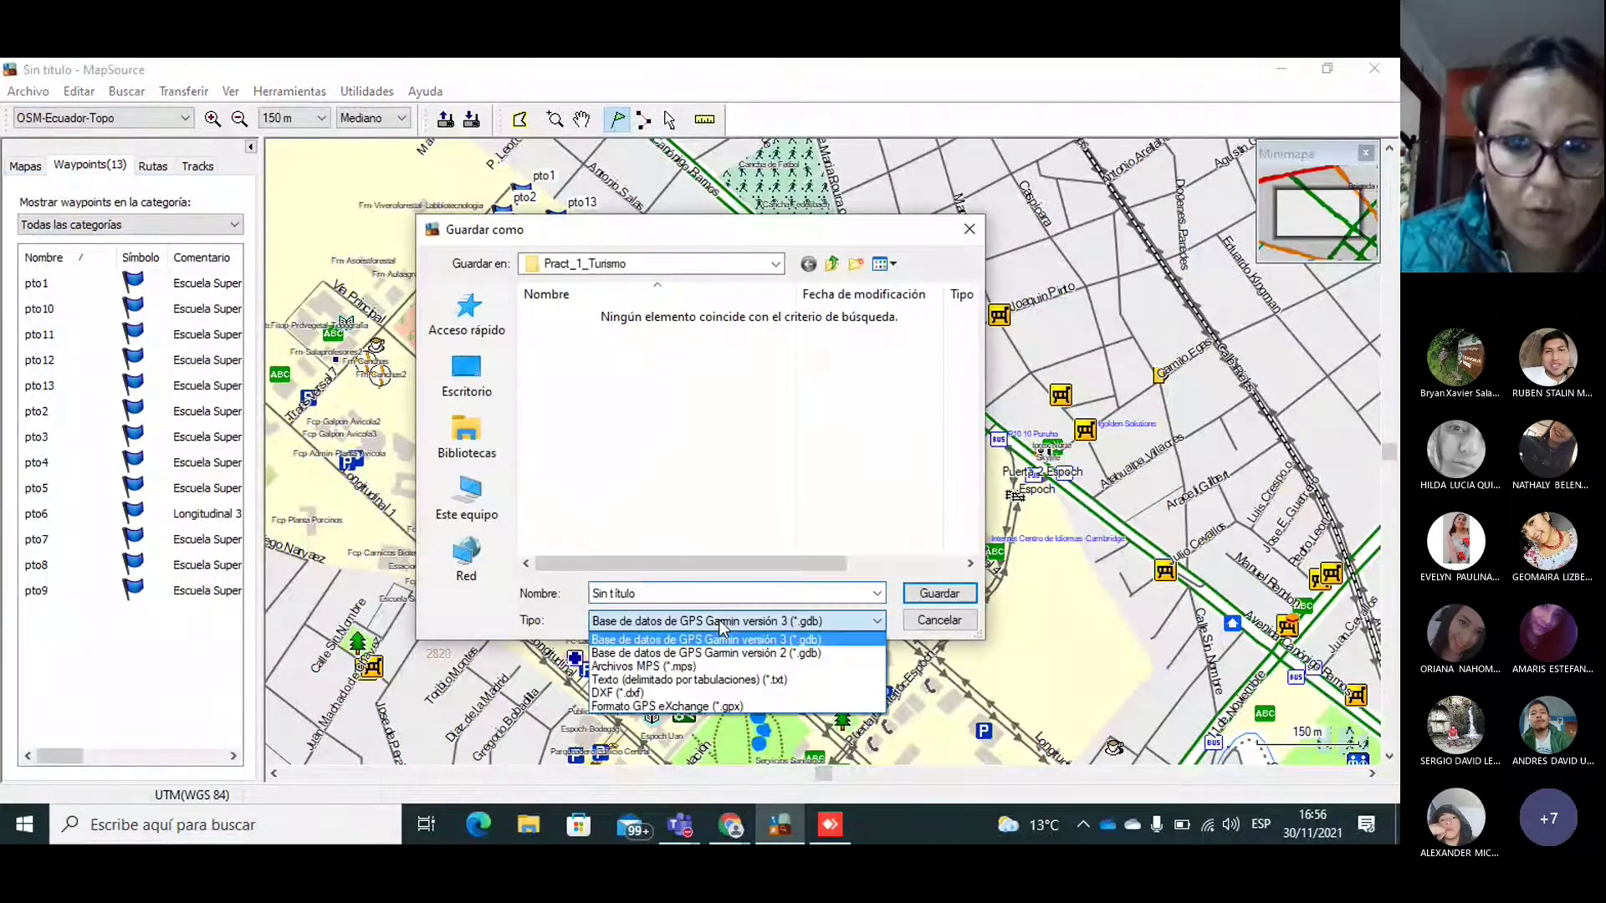
left_click(691, 706)
left_click_drag(637, 594, 446, 593)
type("Datos_G")
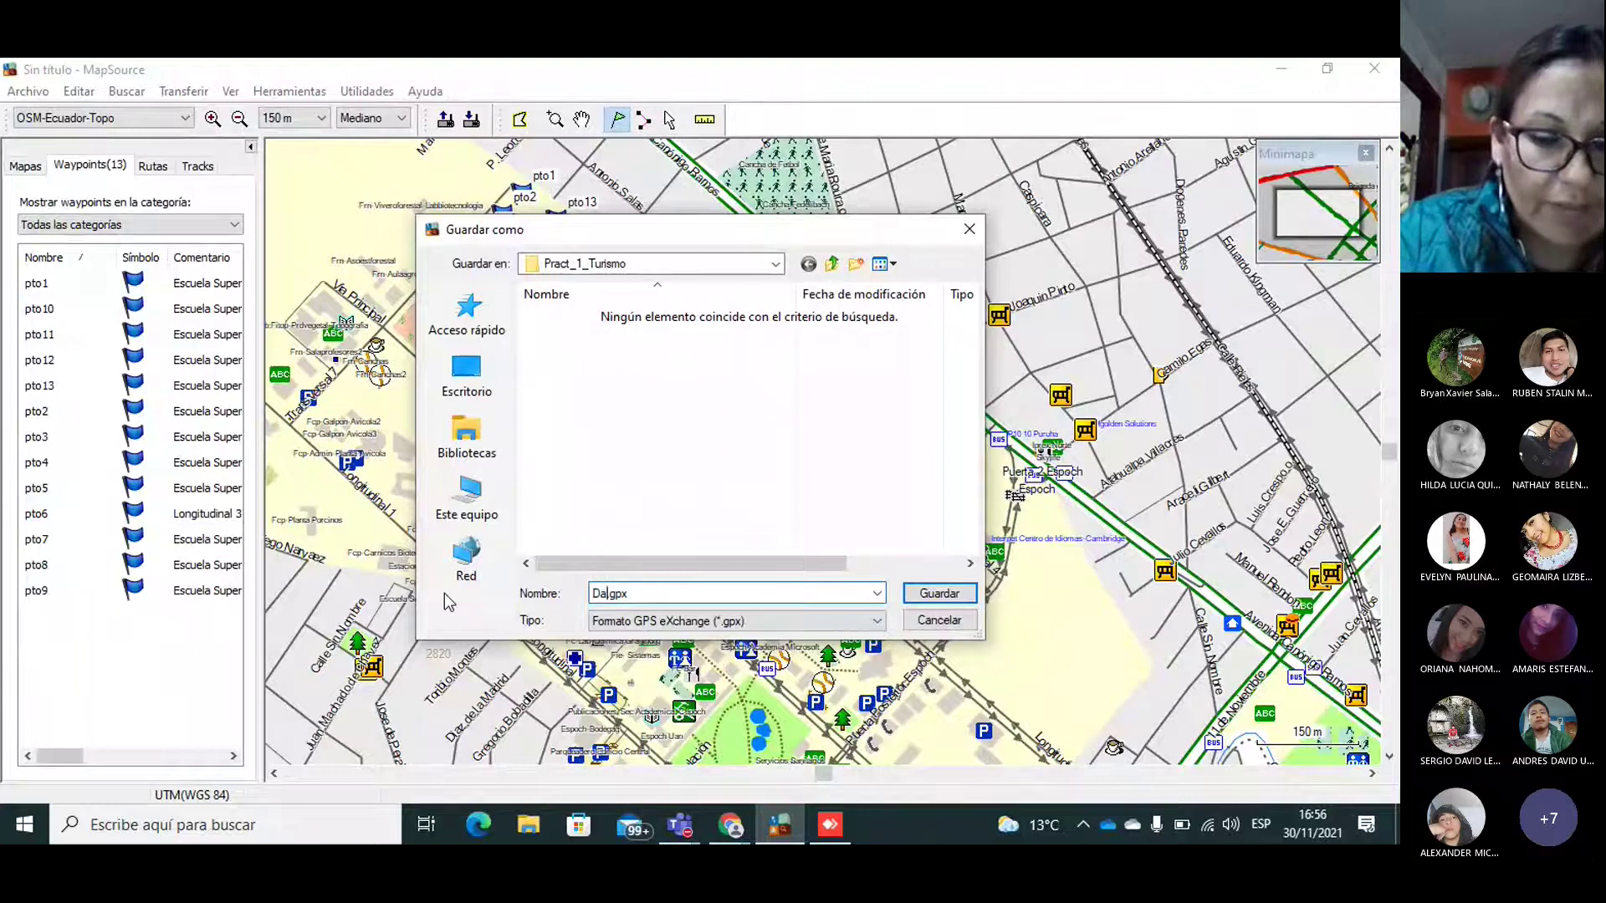
type("PS")
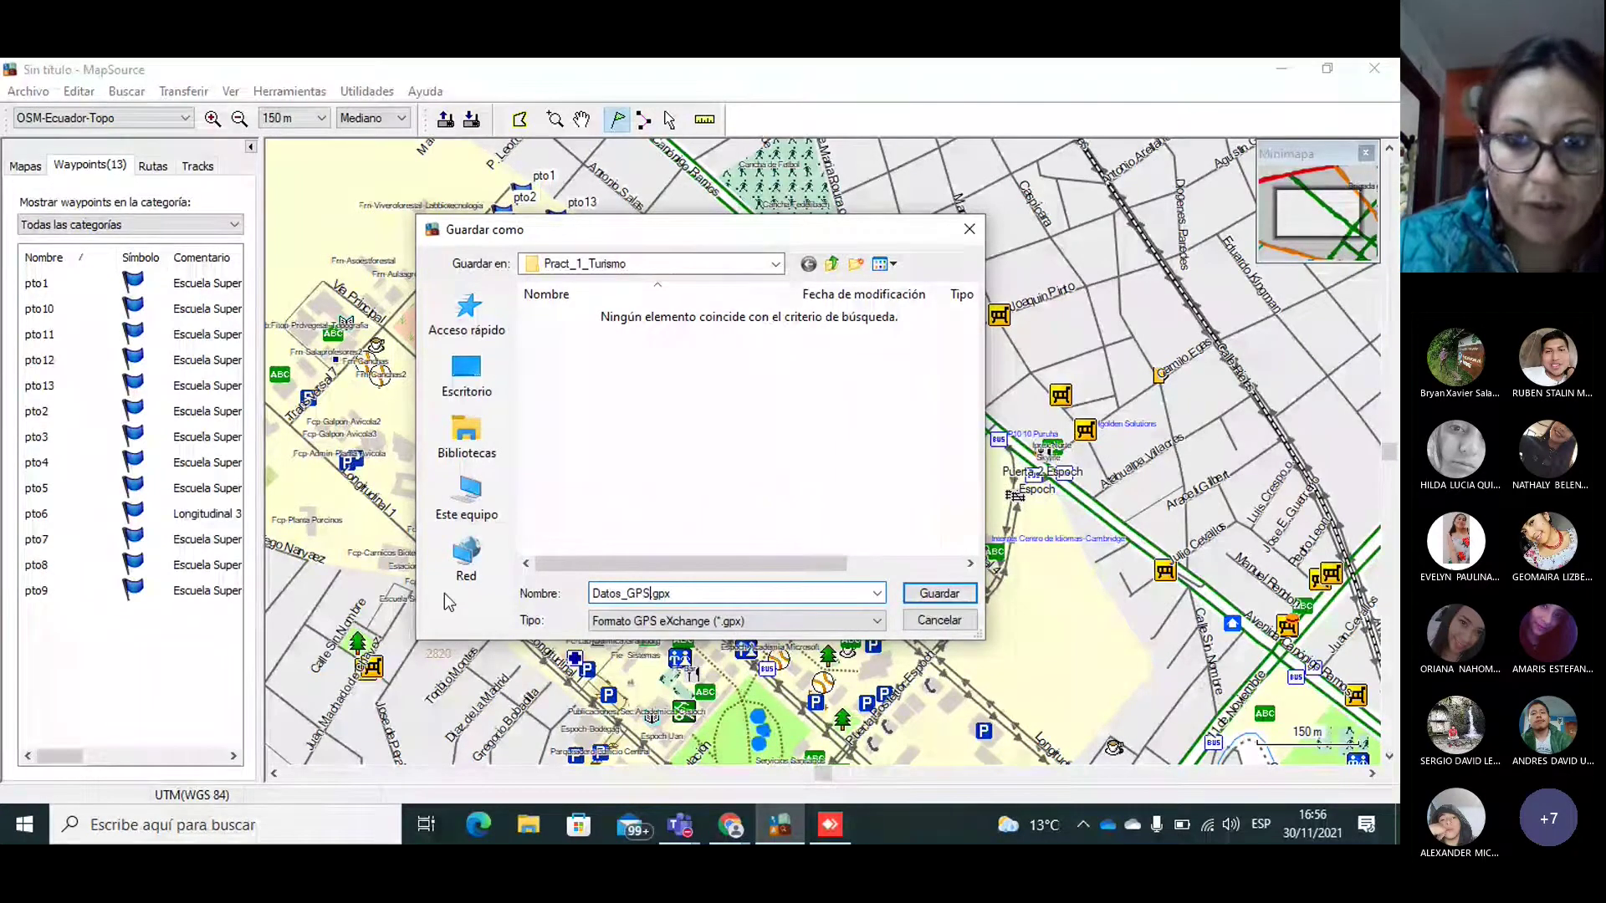
key("Return")
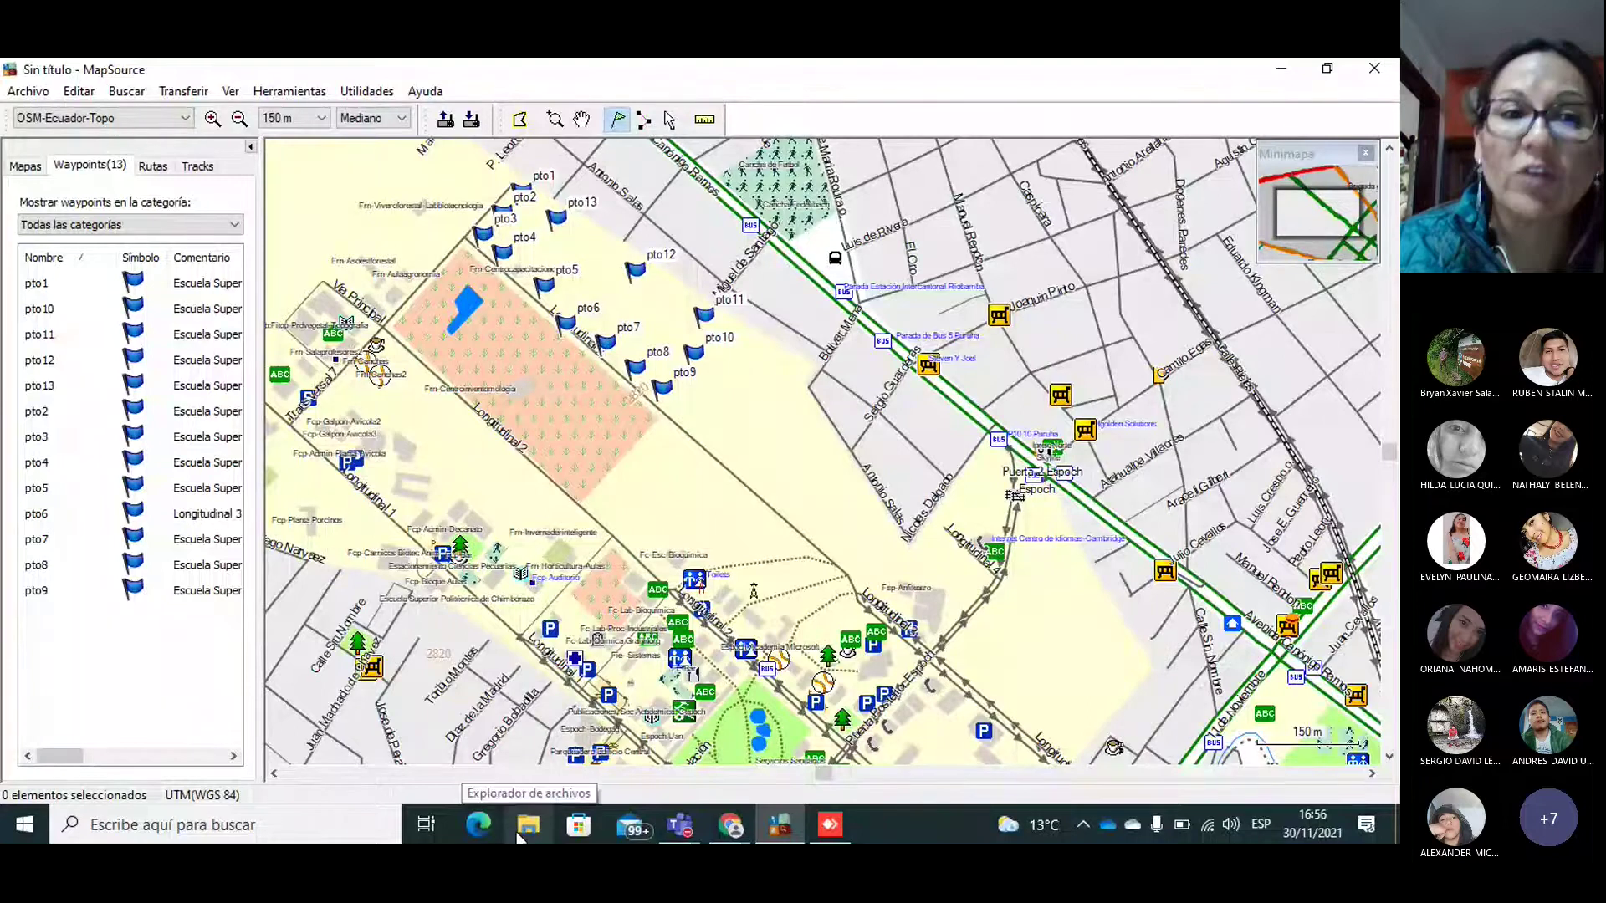
left_click(528, 827)
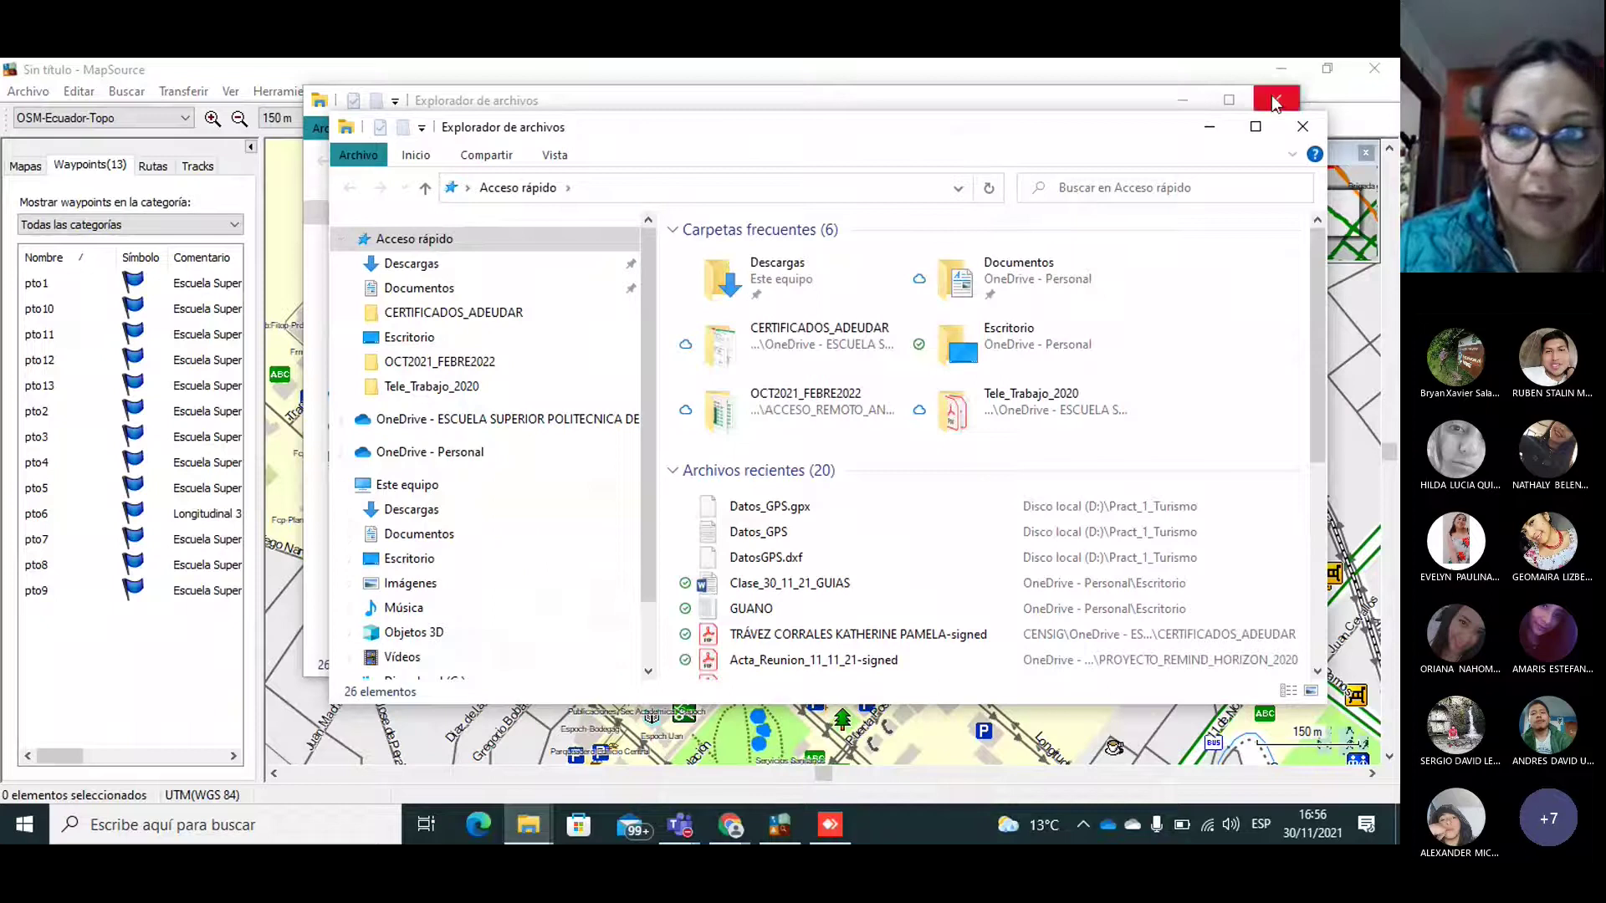
left_click(1298, 130)
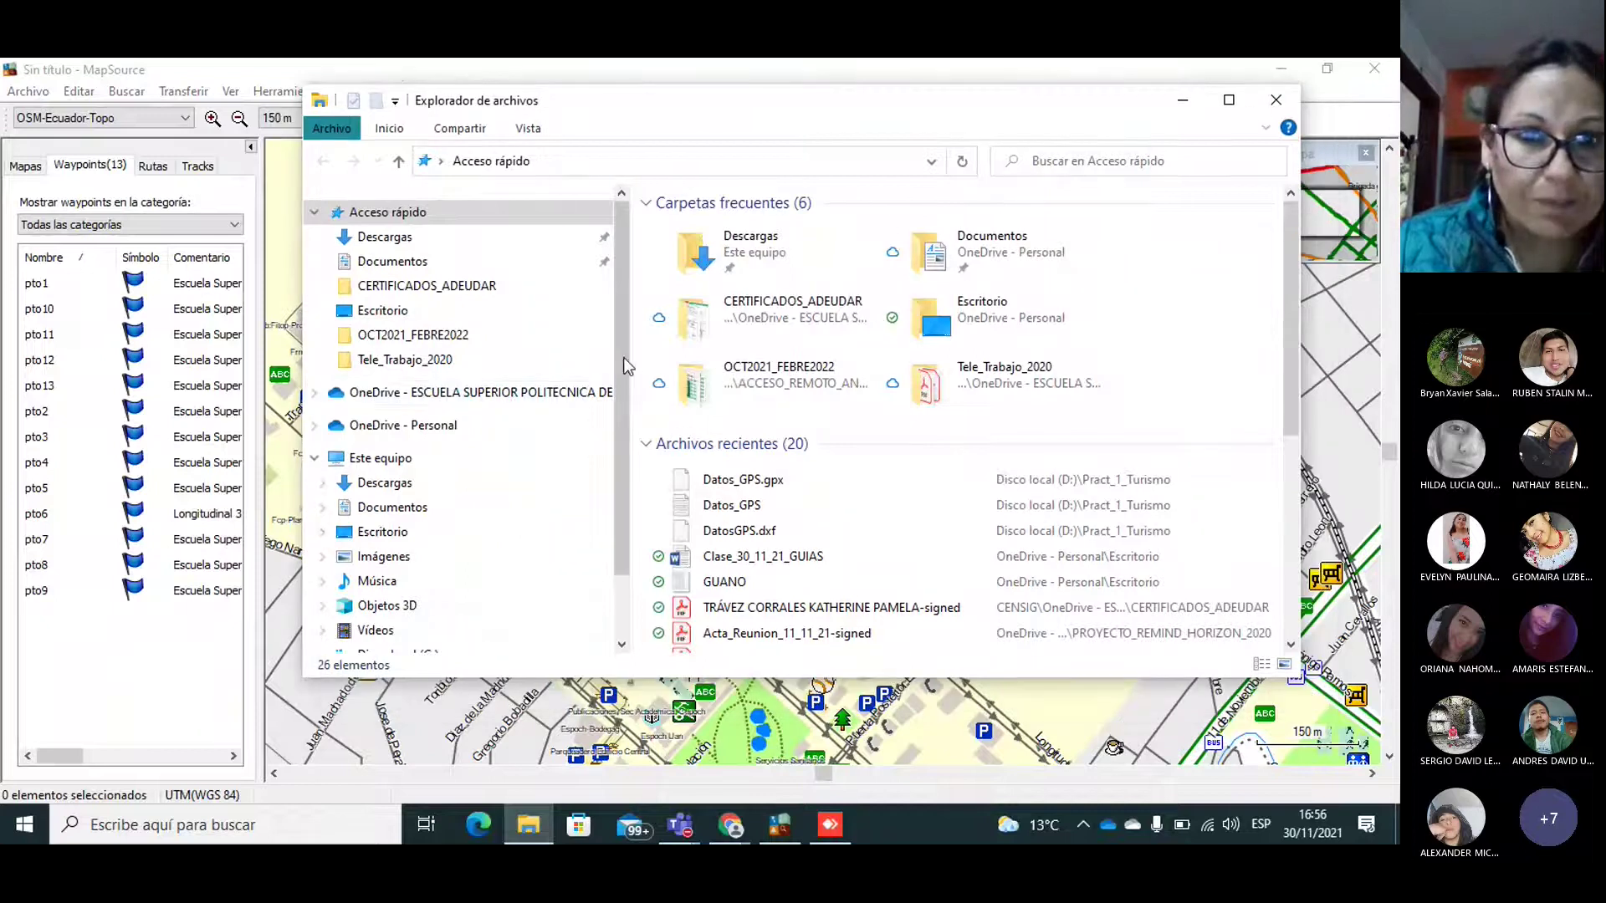
scroll(612, 416, "down", 1)
scroll(613, 416, "down", 1)
left_click(585, 589)
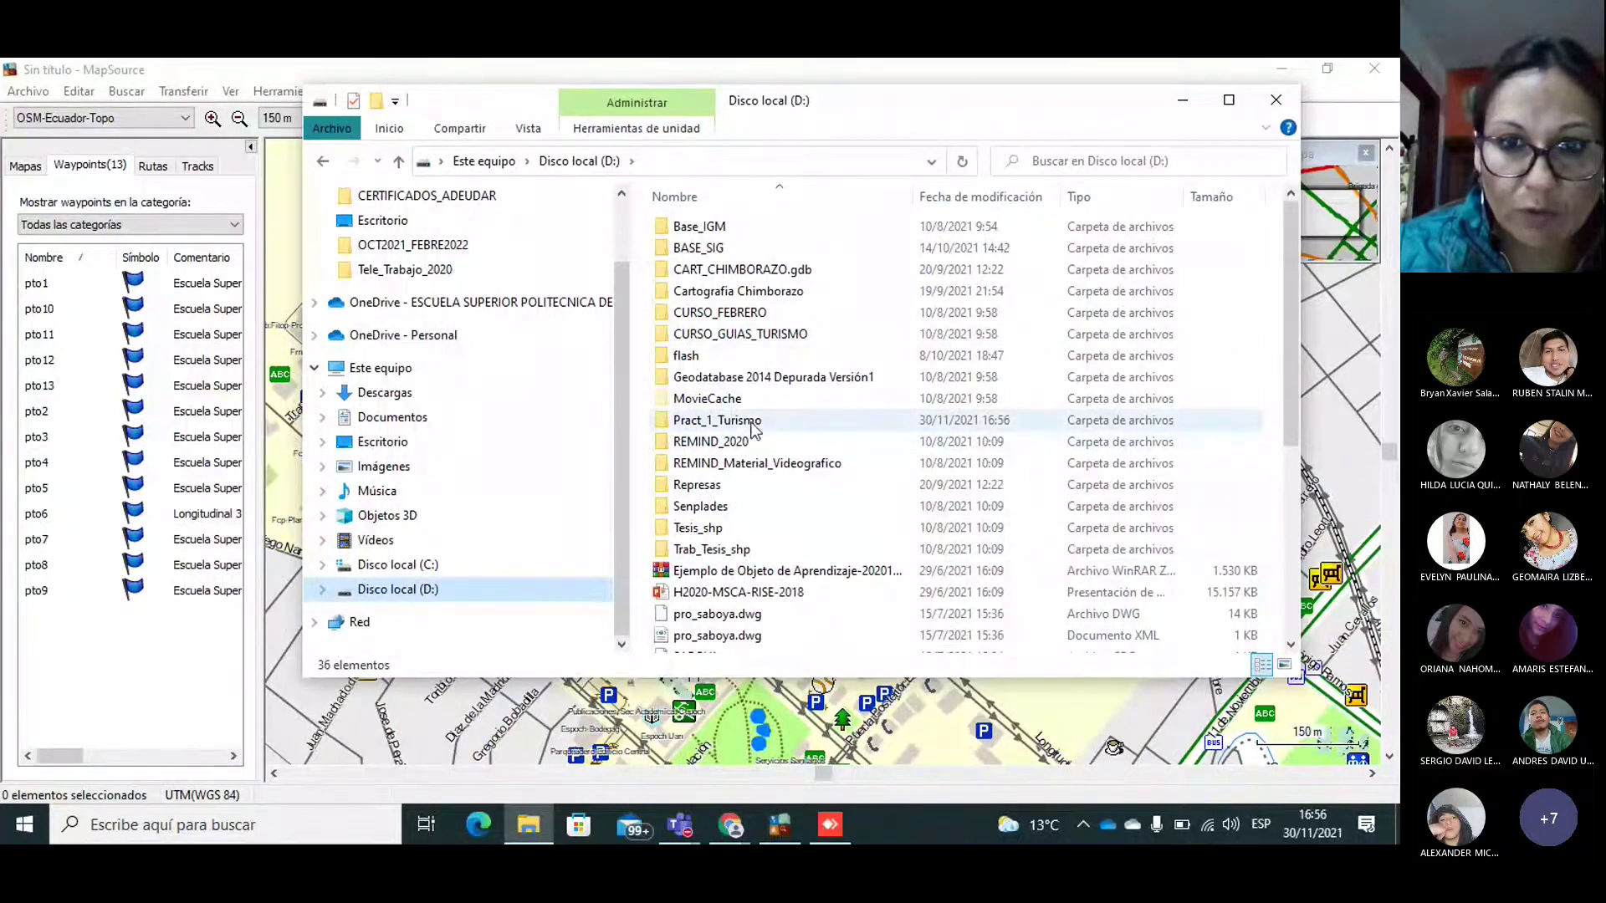
double_click(753, 422)
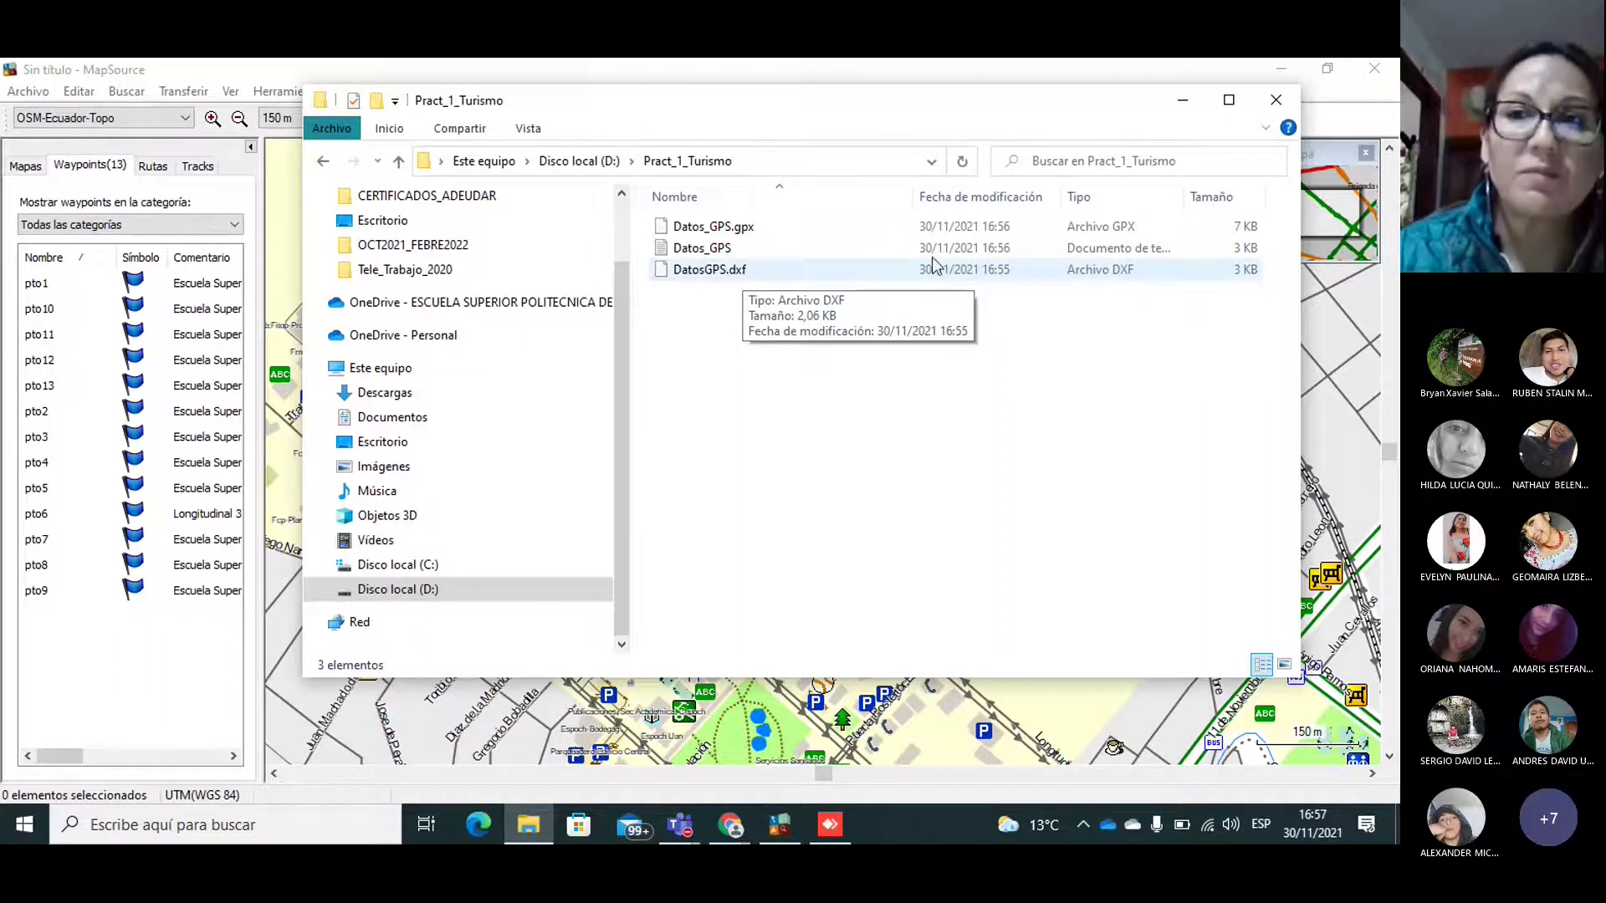
left_click(1275, 101)
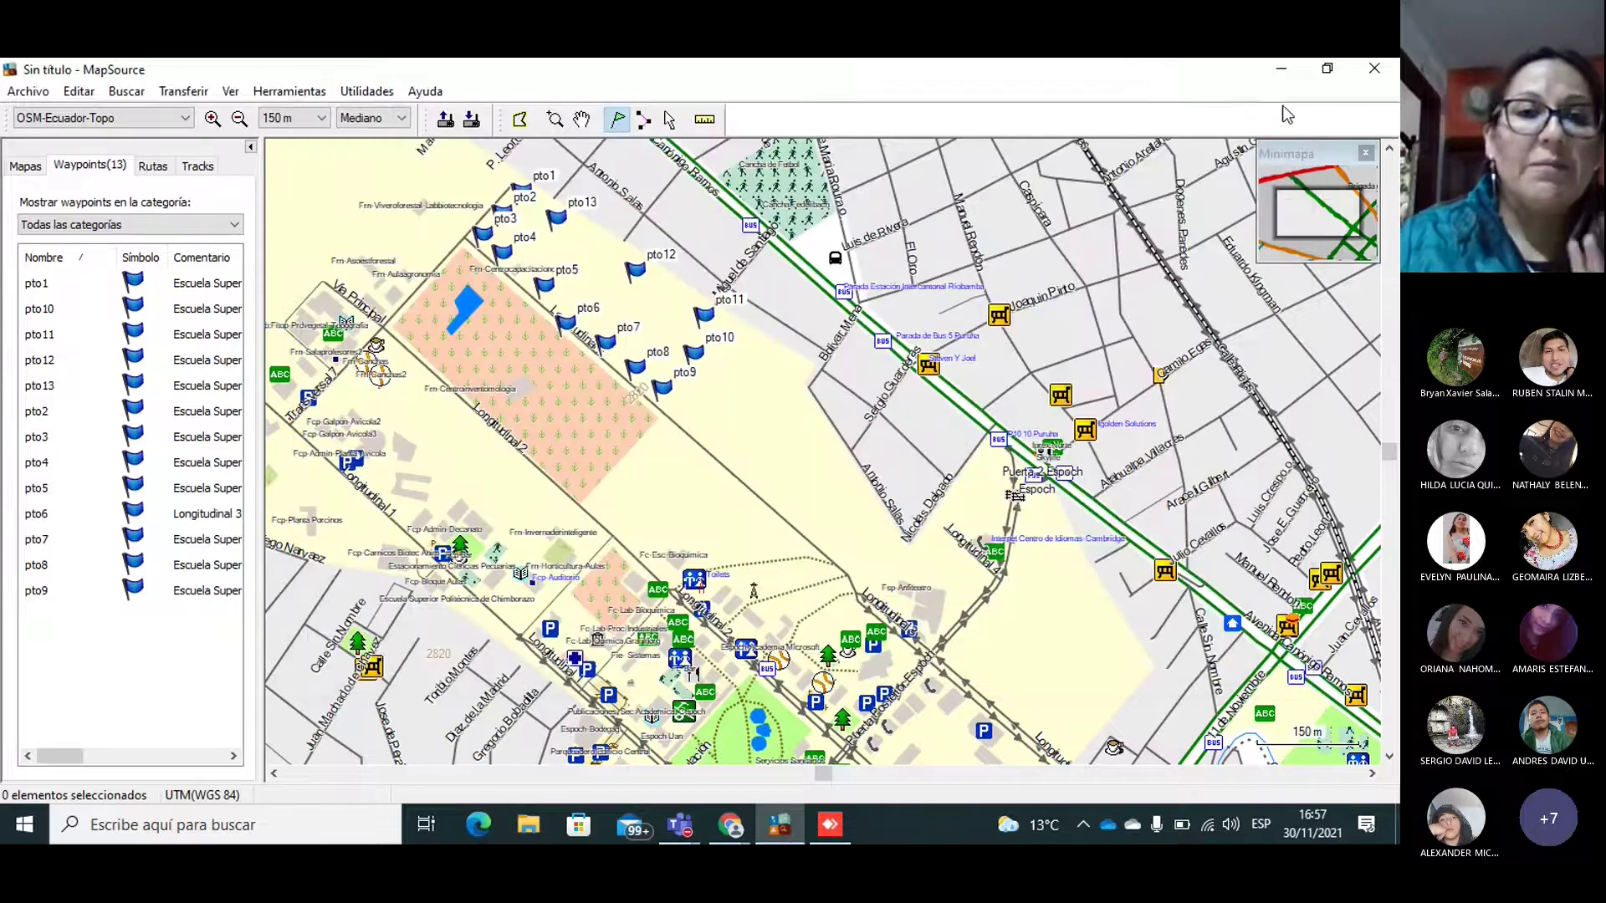
Step: Bring the PRACTICA_1 guide forward and scroll down through it
left_click(730, 825)
left_click(836, 774)
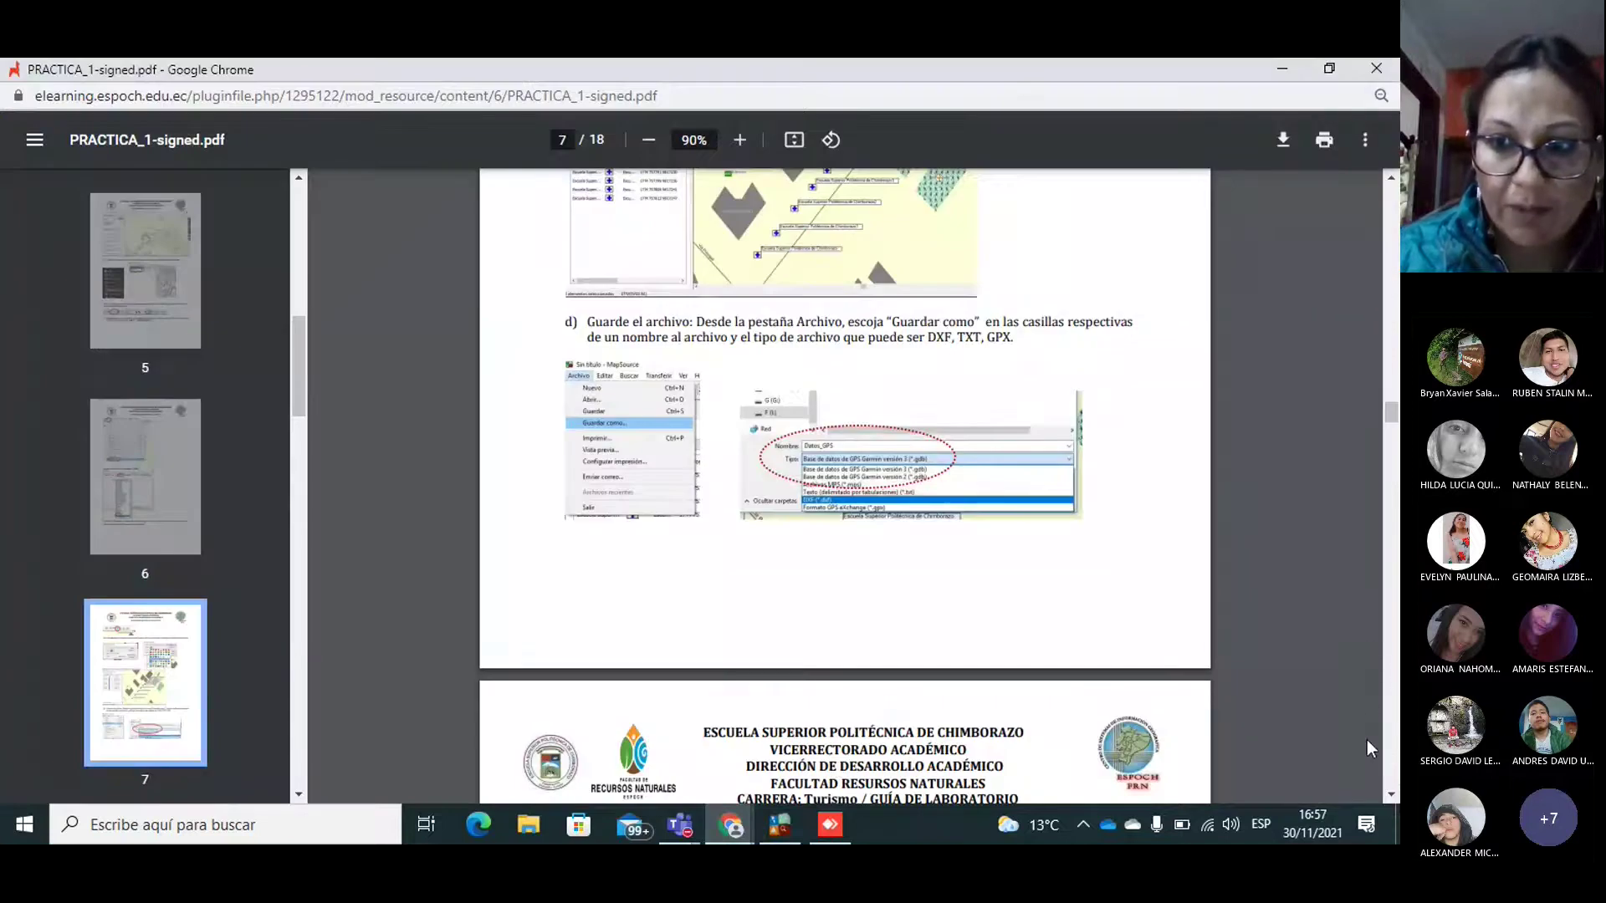
left_click(1390, 796)
scroll(1387, 802, "down", 6)
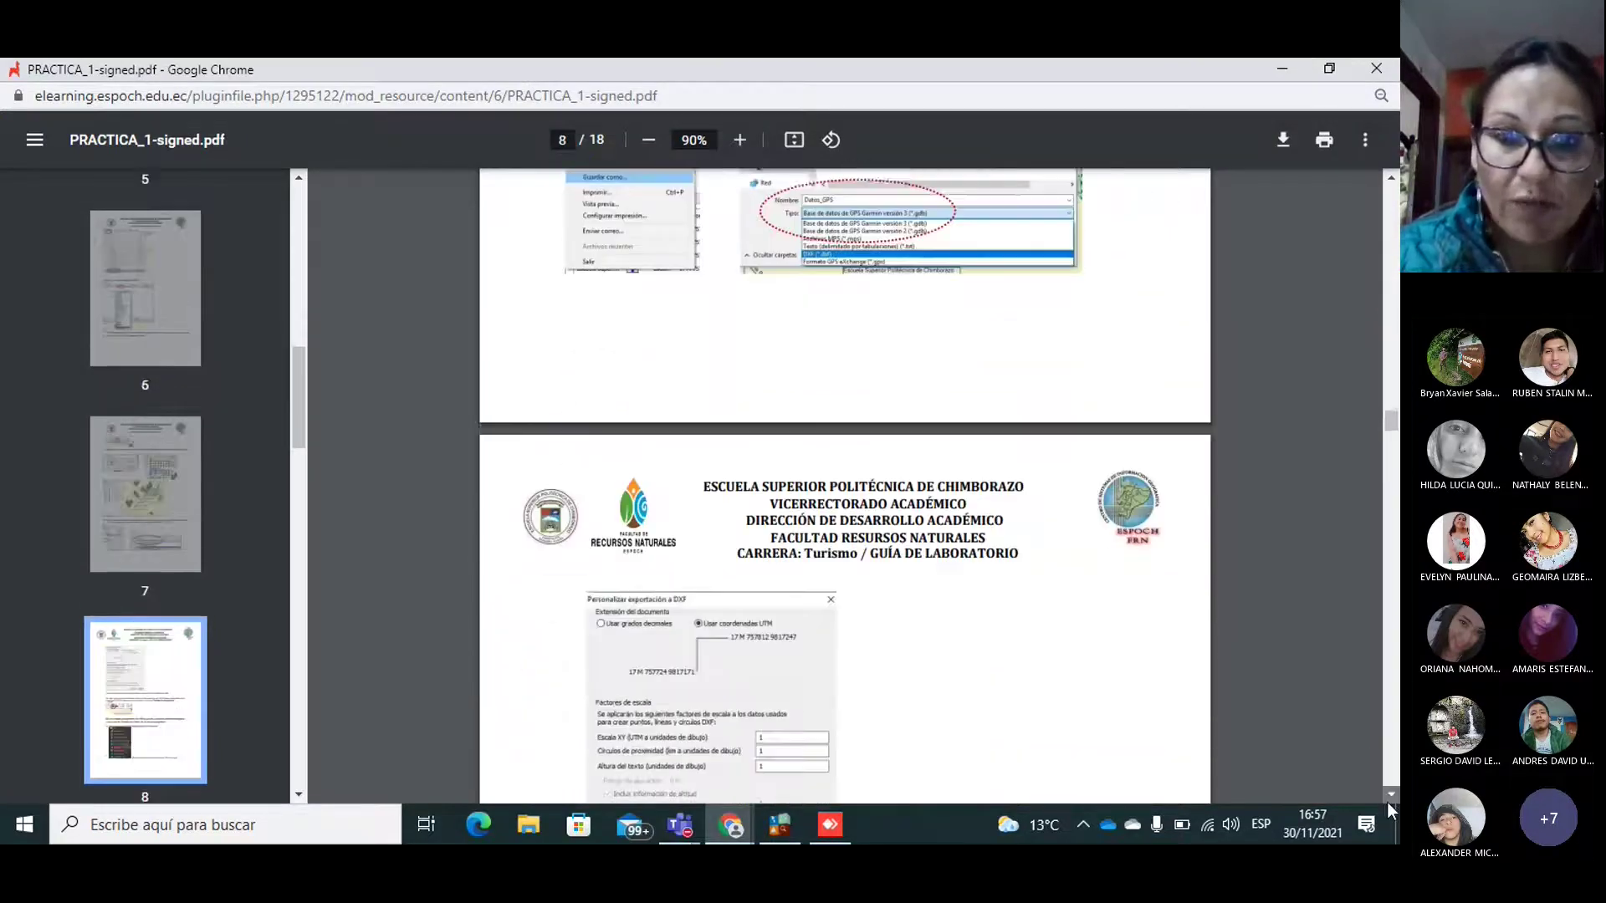
scroll(1386, 802, "down", 3)
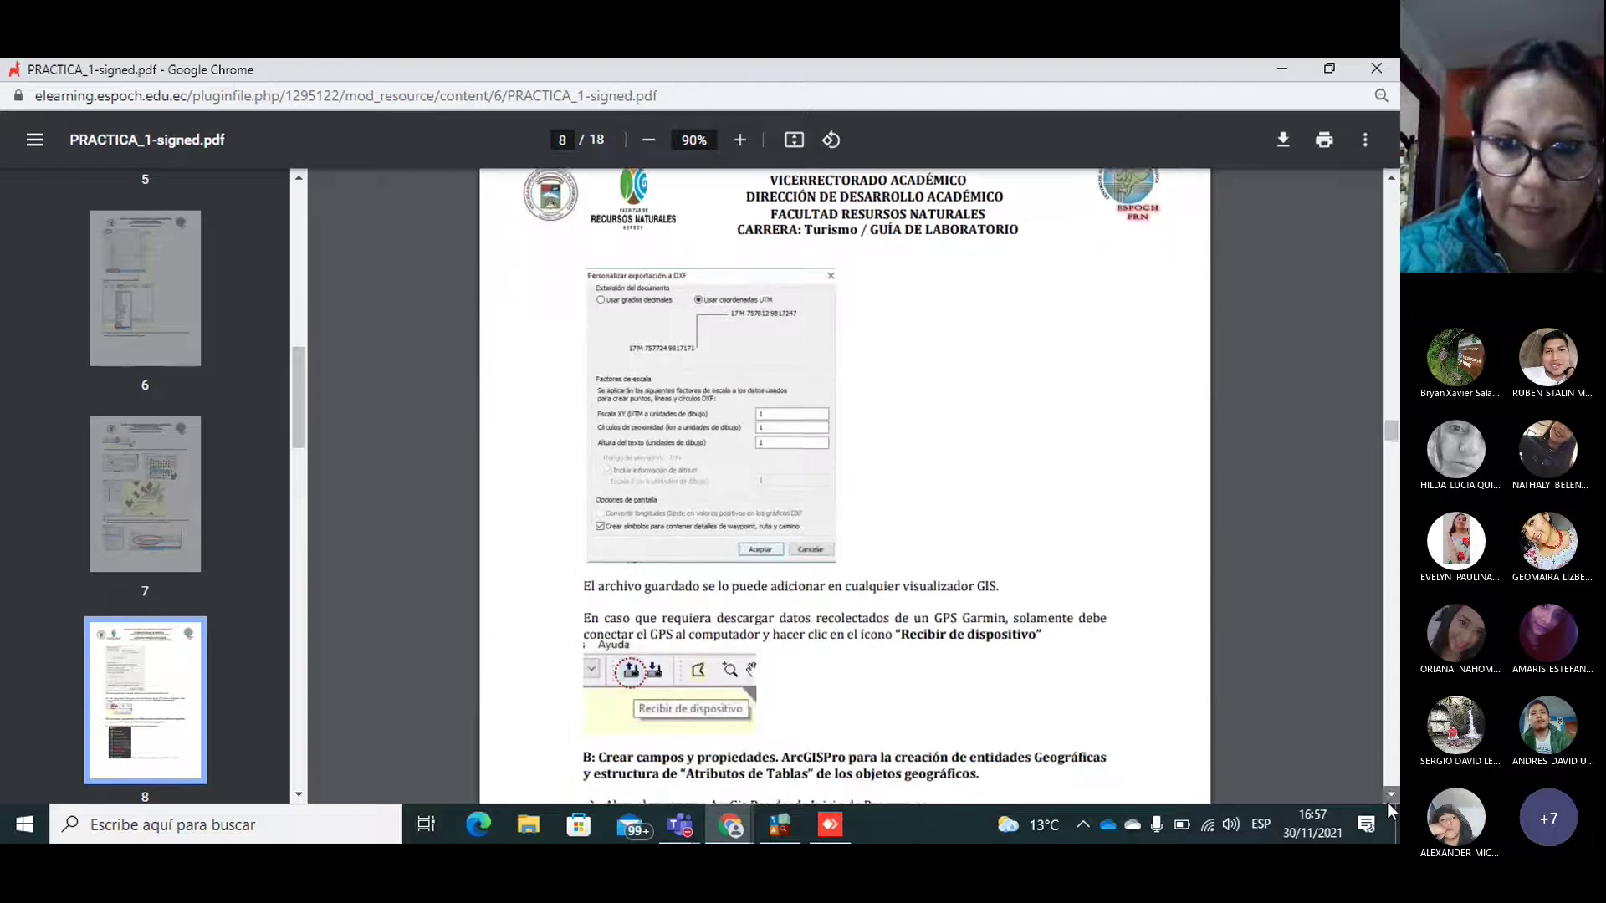
scroll(1387, 802, "down", 2)
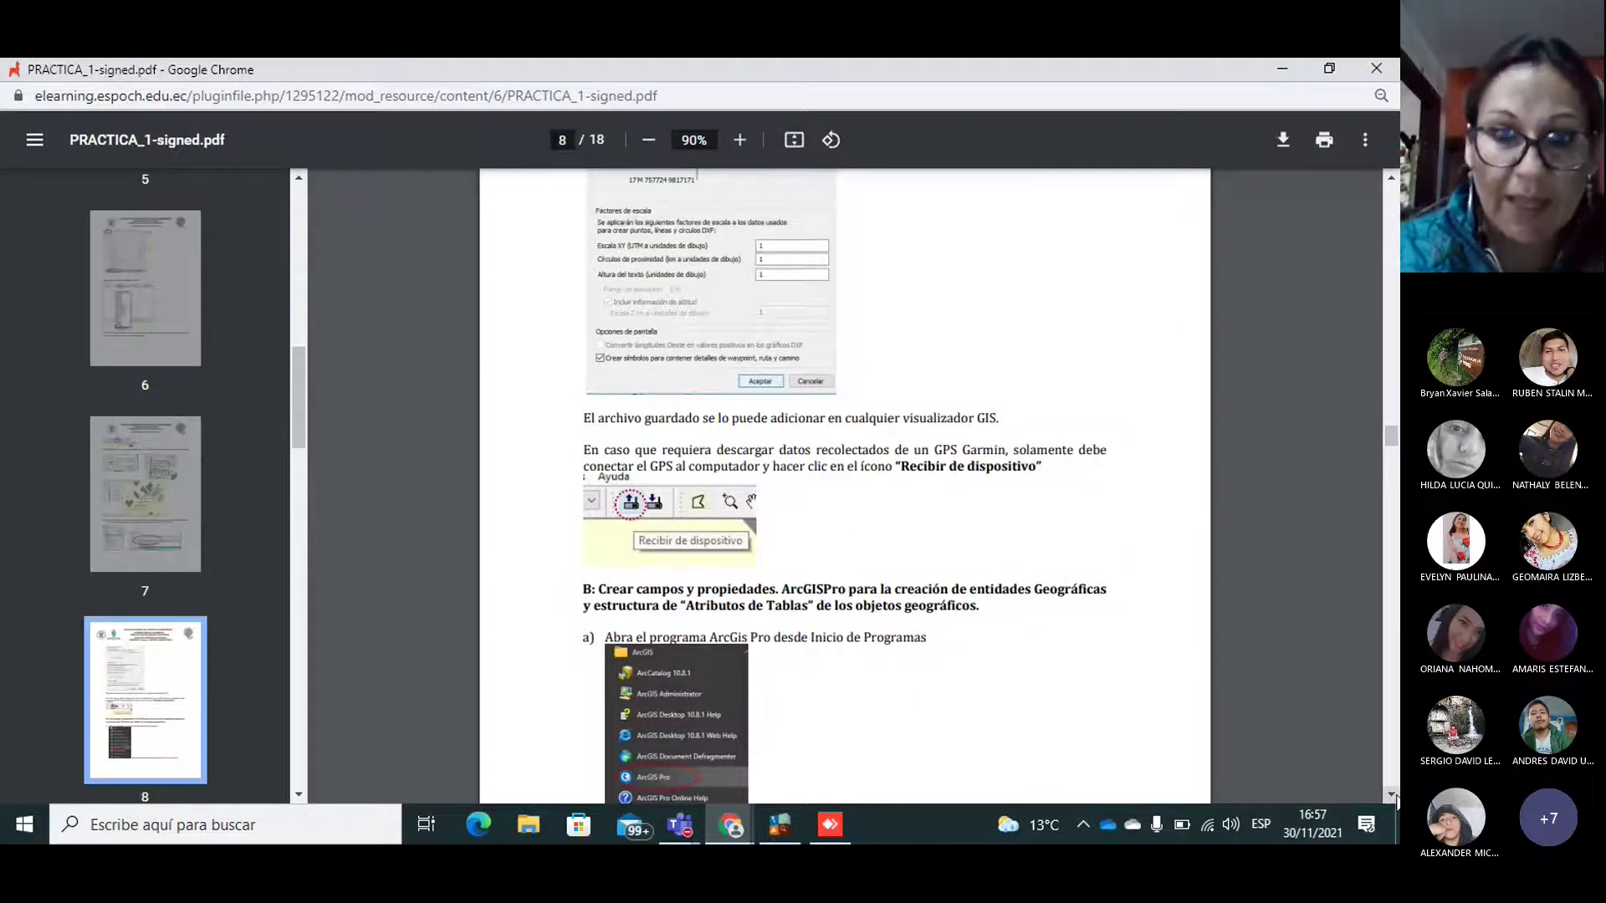
Step: Scroll on to page 8, part B on opening ArcGIS Pro and creating a new map
left_click(1393, 794)
left_click(1392, 795)
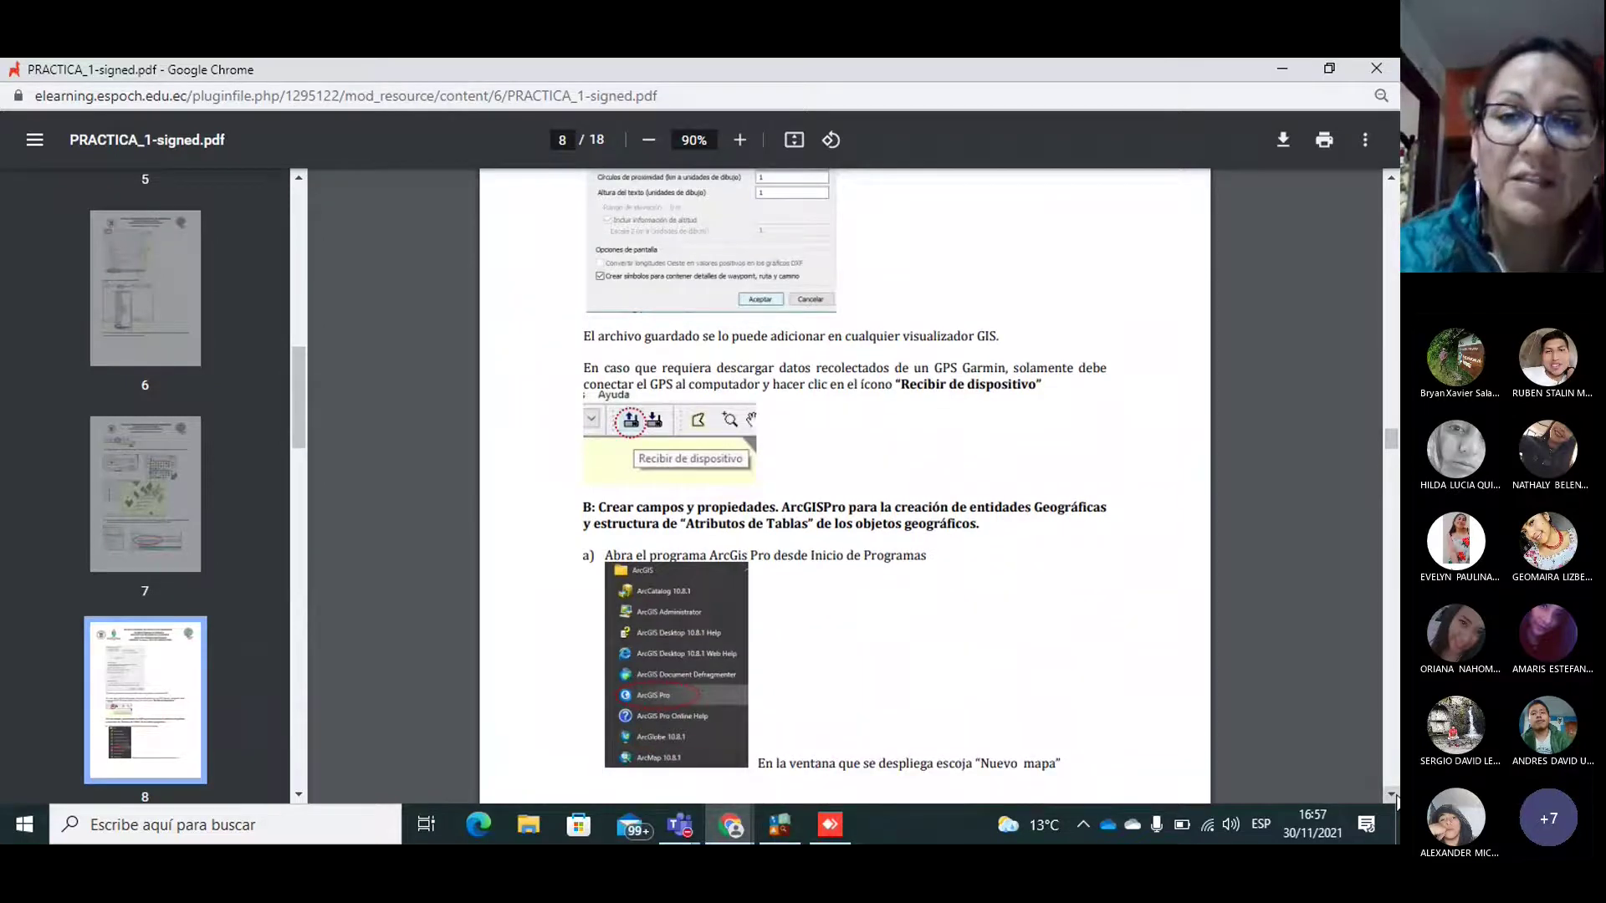
left_click(1392, 795)
left_click(1393, 795)
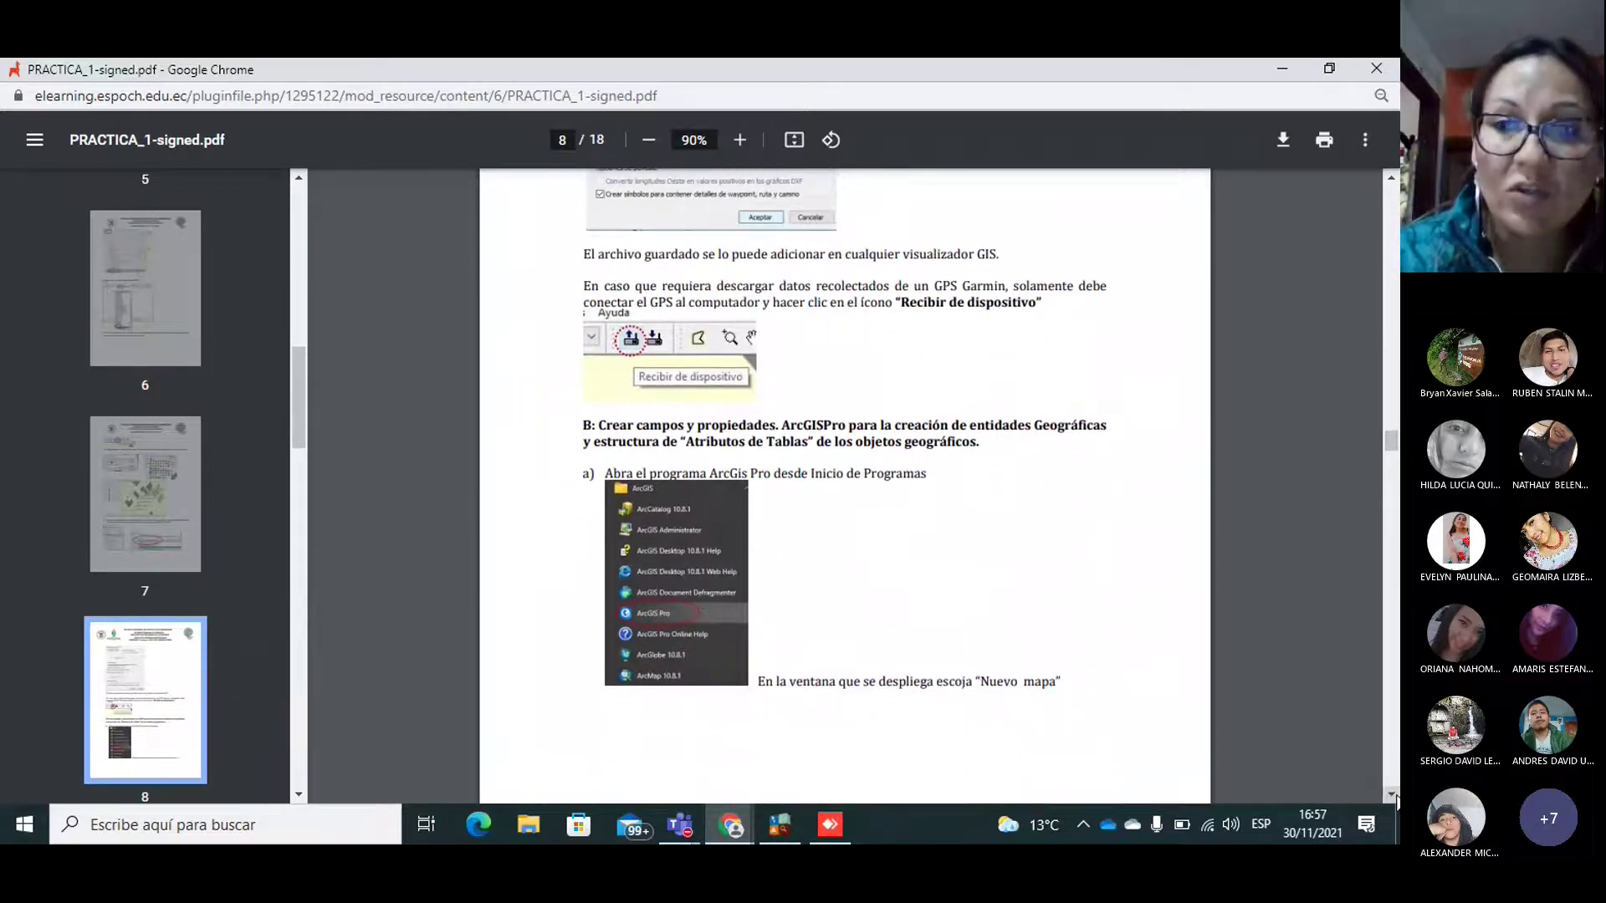
left_click(1393, 794)
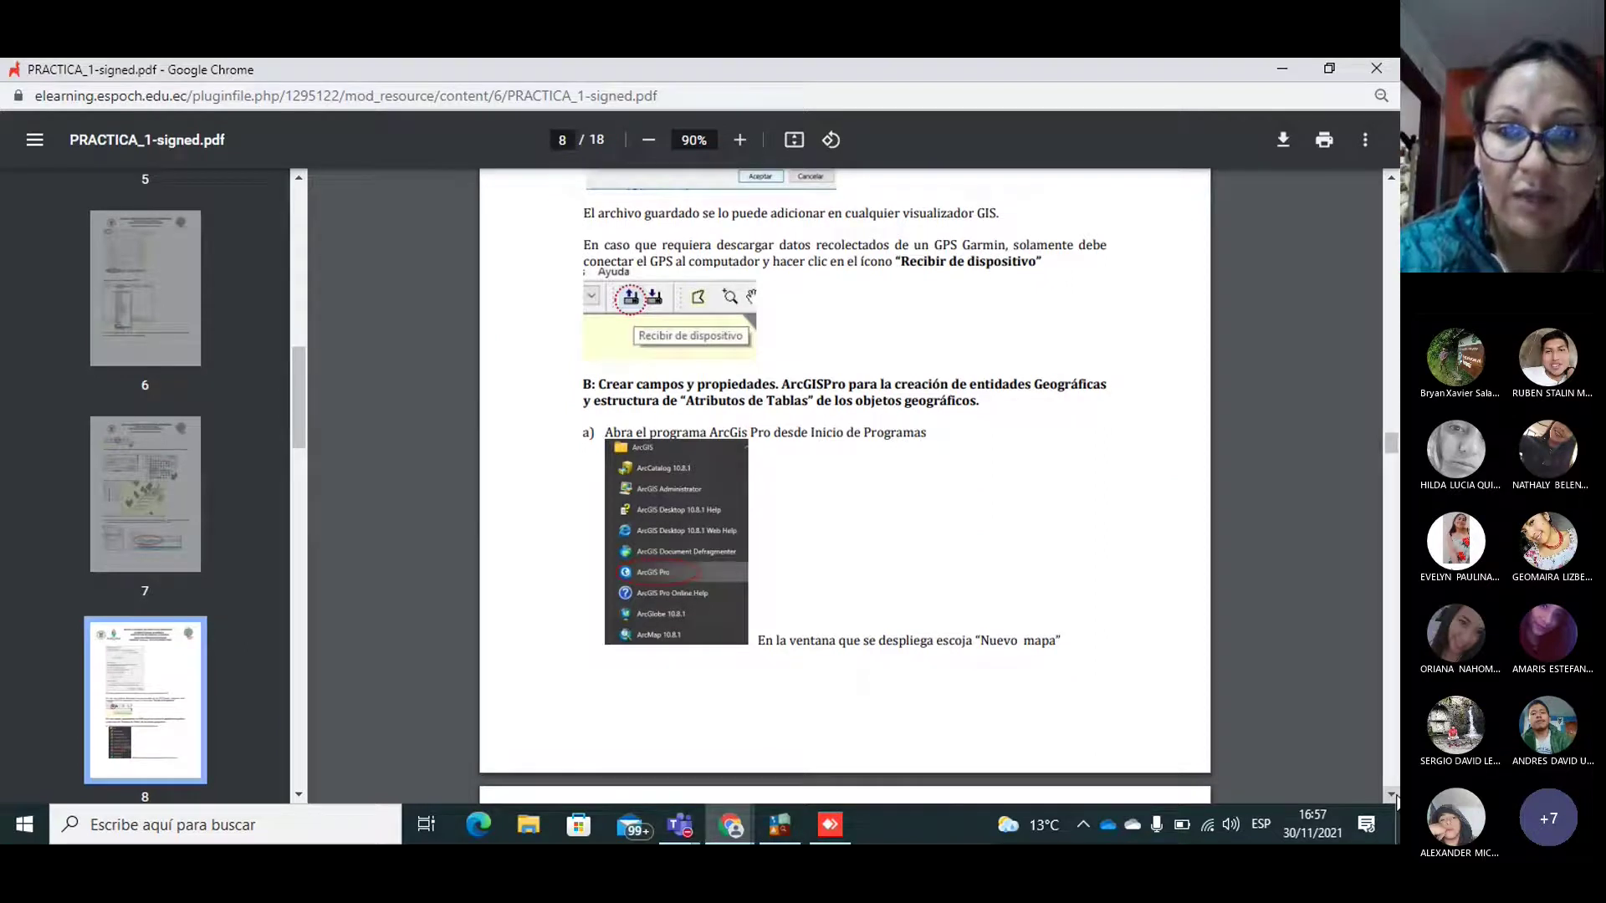
left_click(1392, 794)
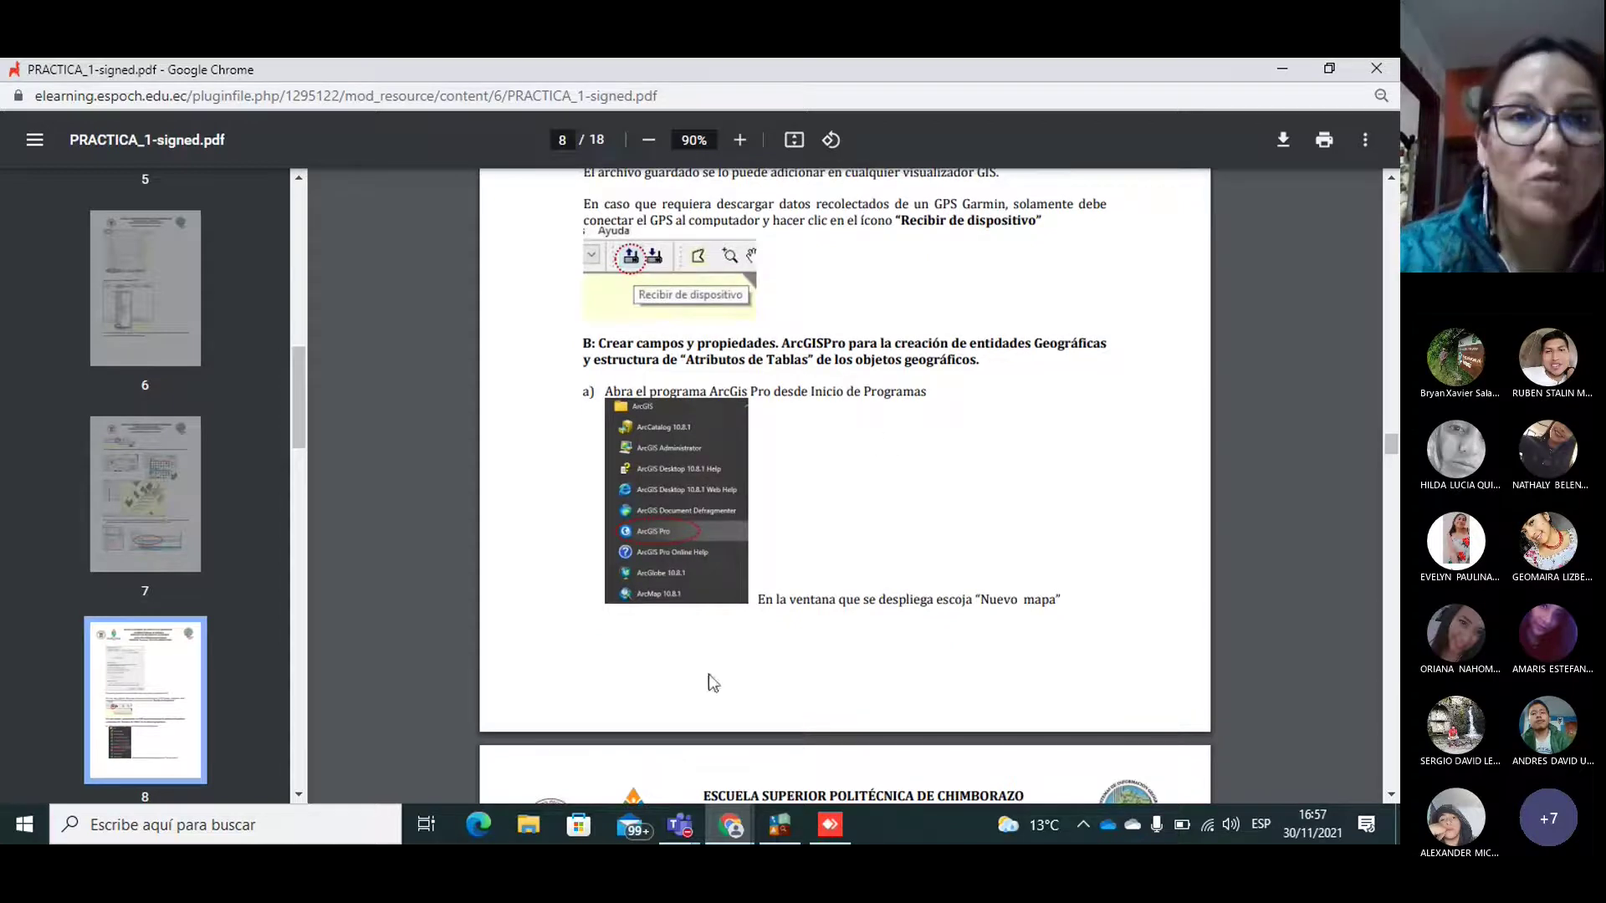
left_click(688, 839)
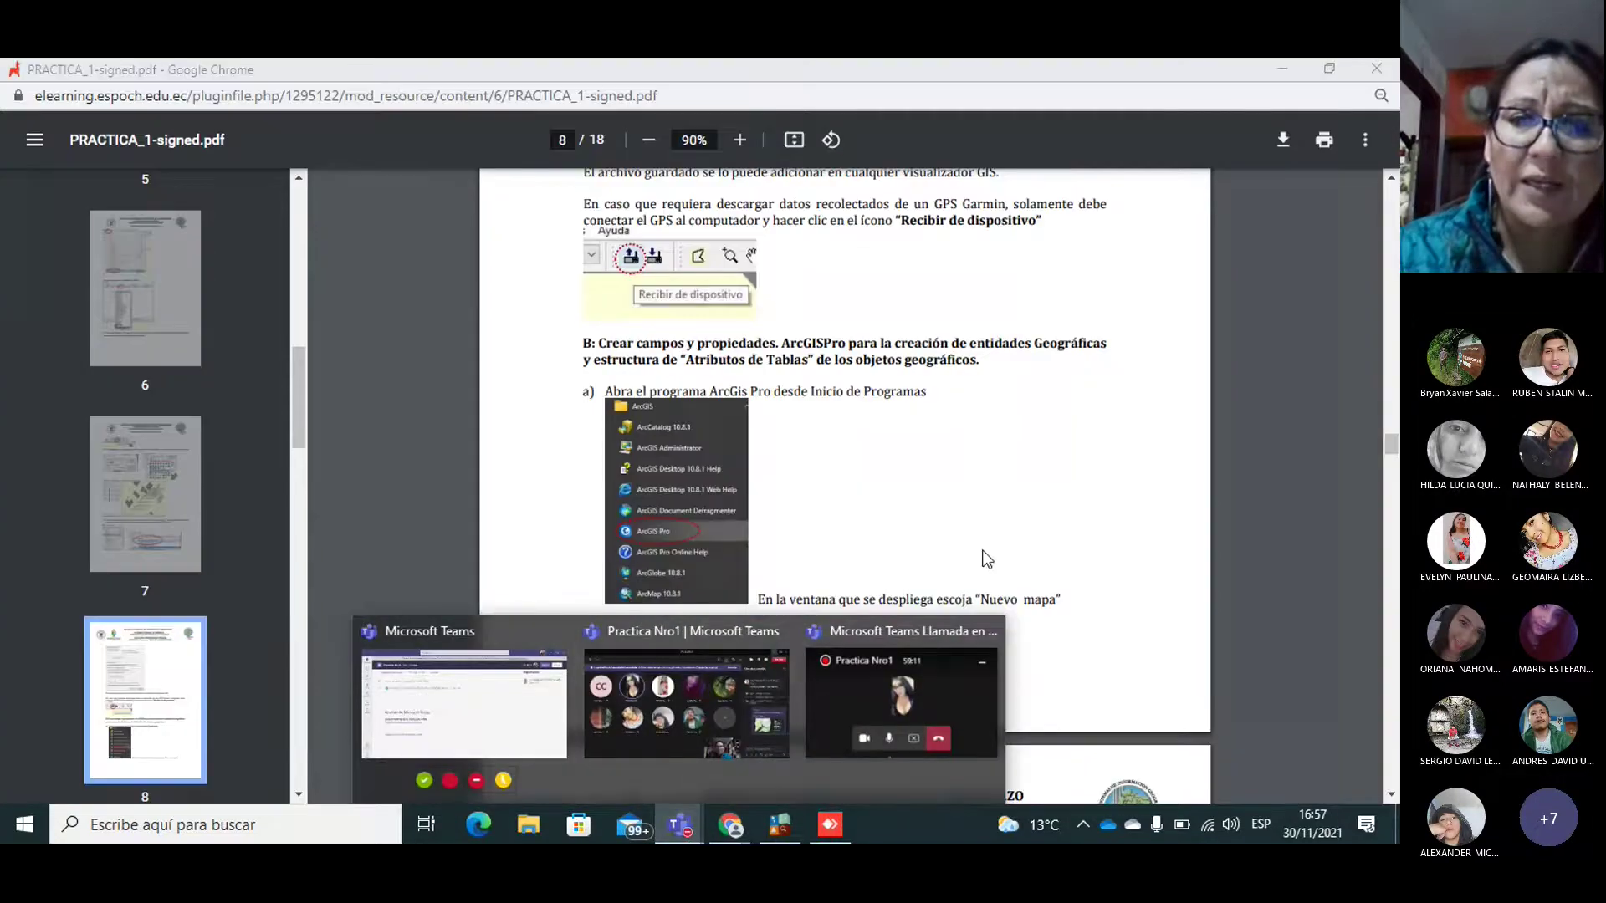
left_click(880, 424)
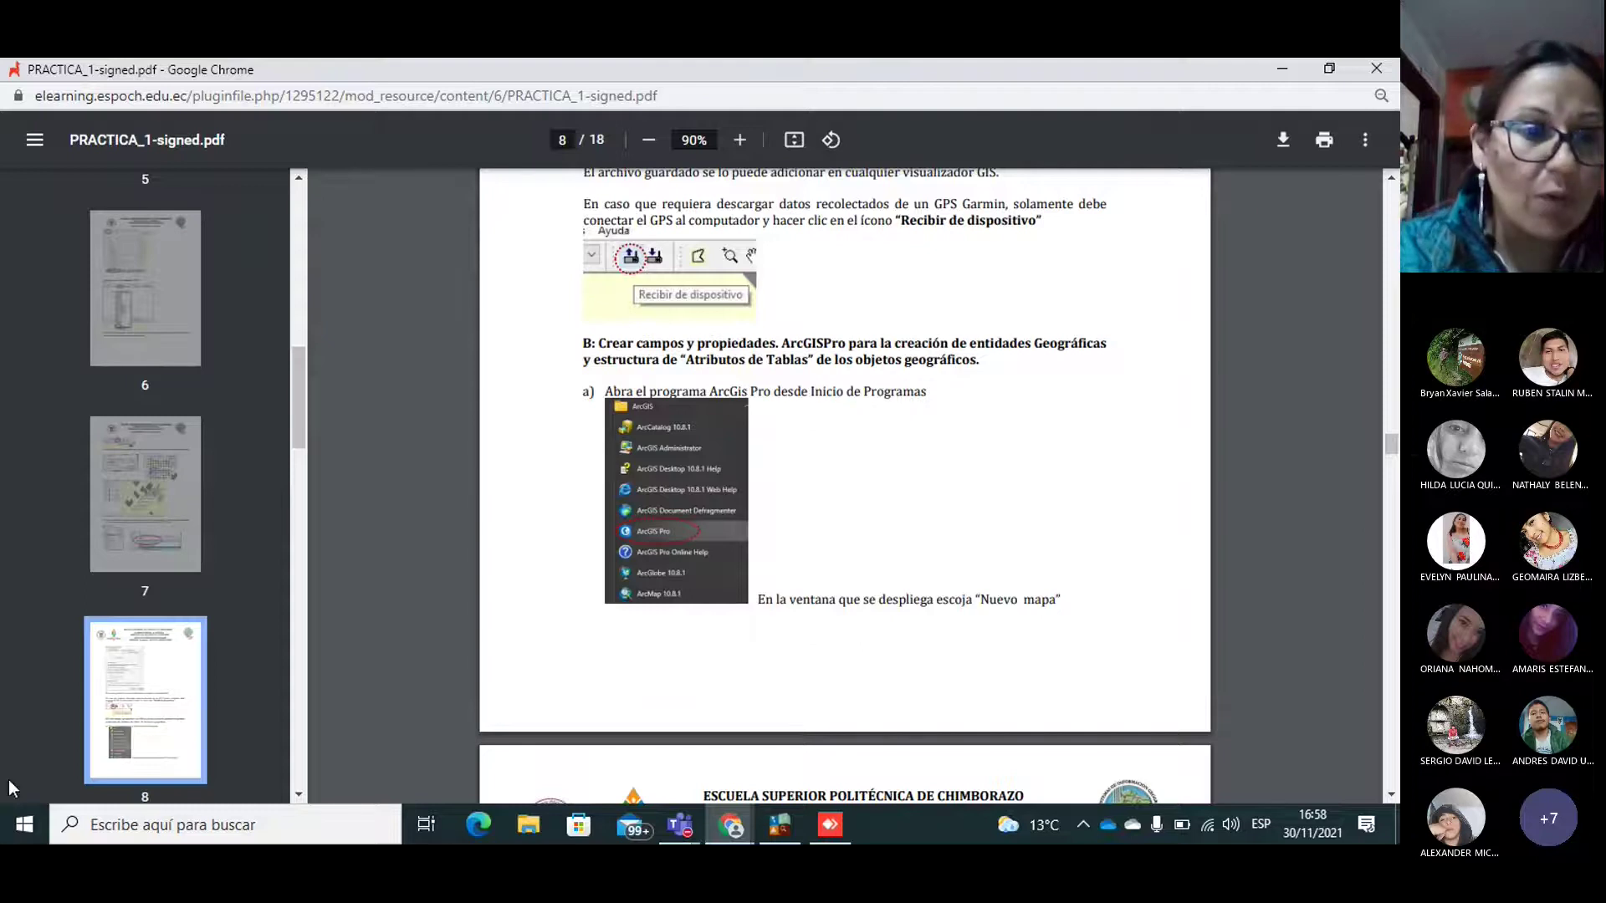
Step: Launch ArcGIS Pro from the ArcGIS program group in the Start menu
left_click(24, 826)
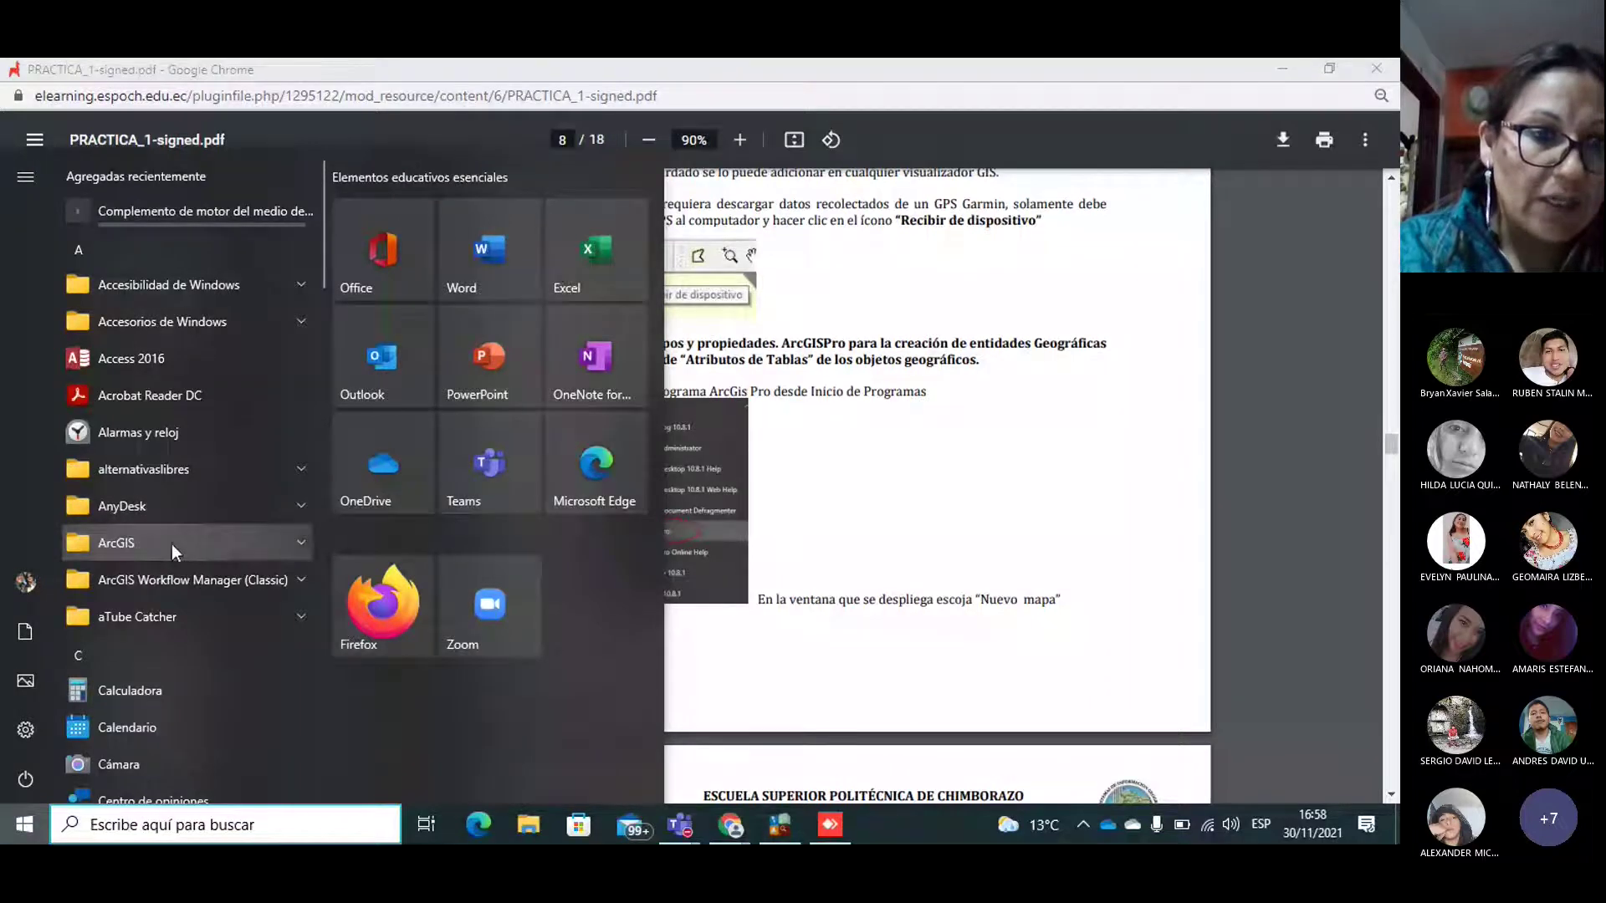
left_click(173, 544)
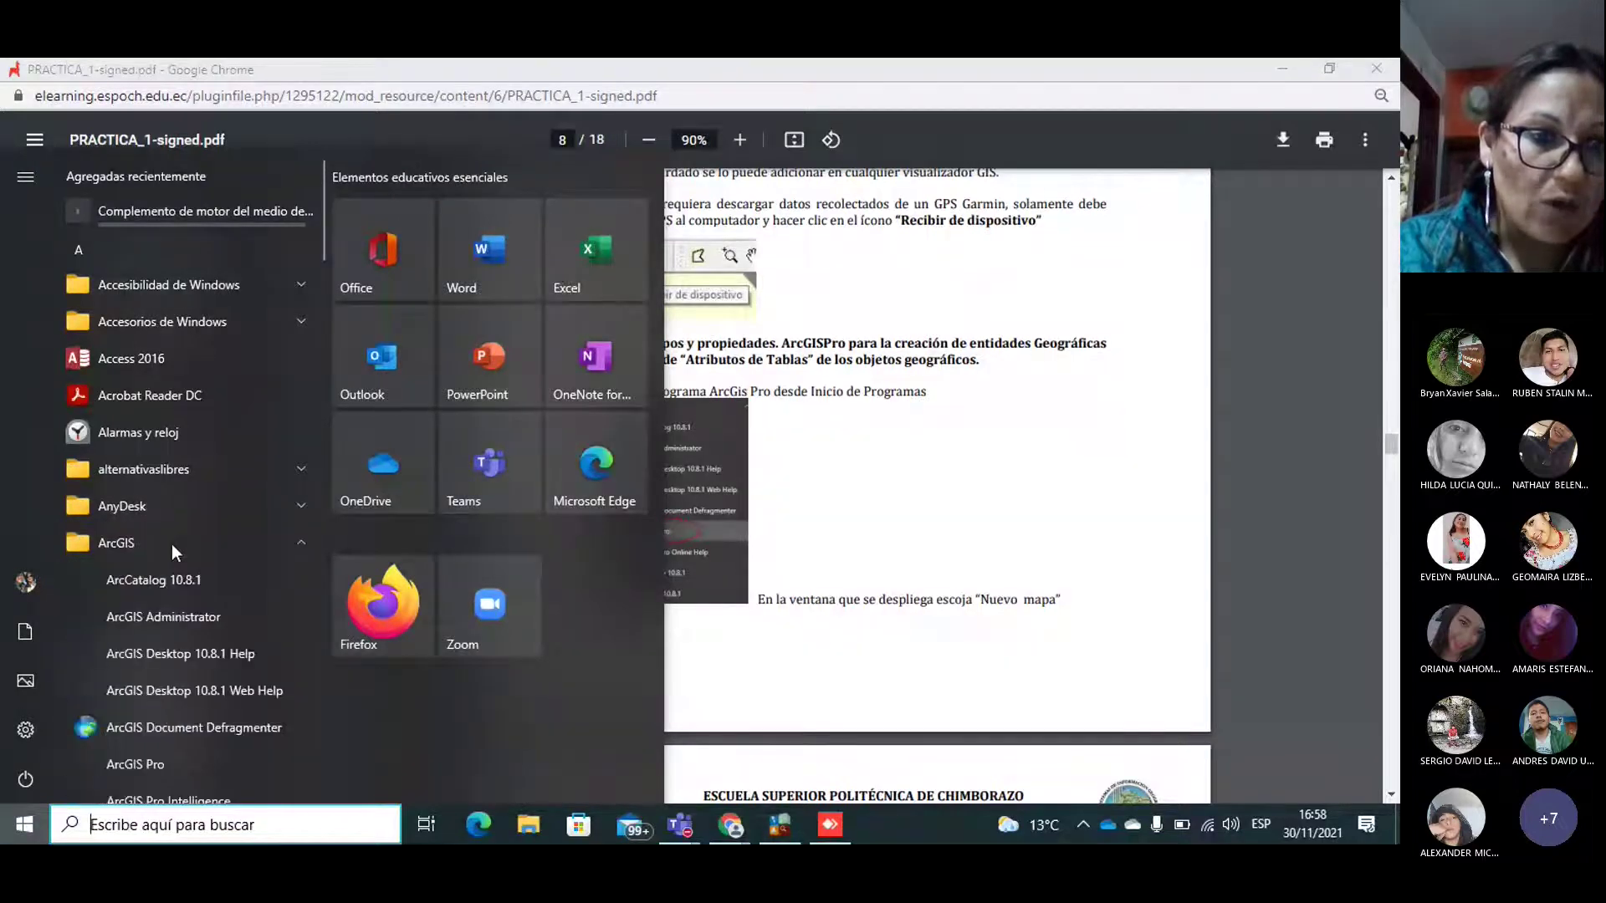
left_click(127, 758)
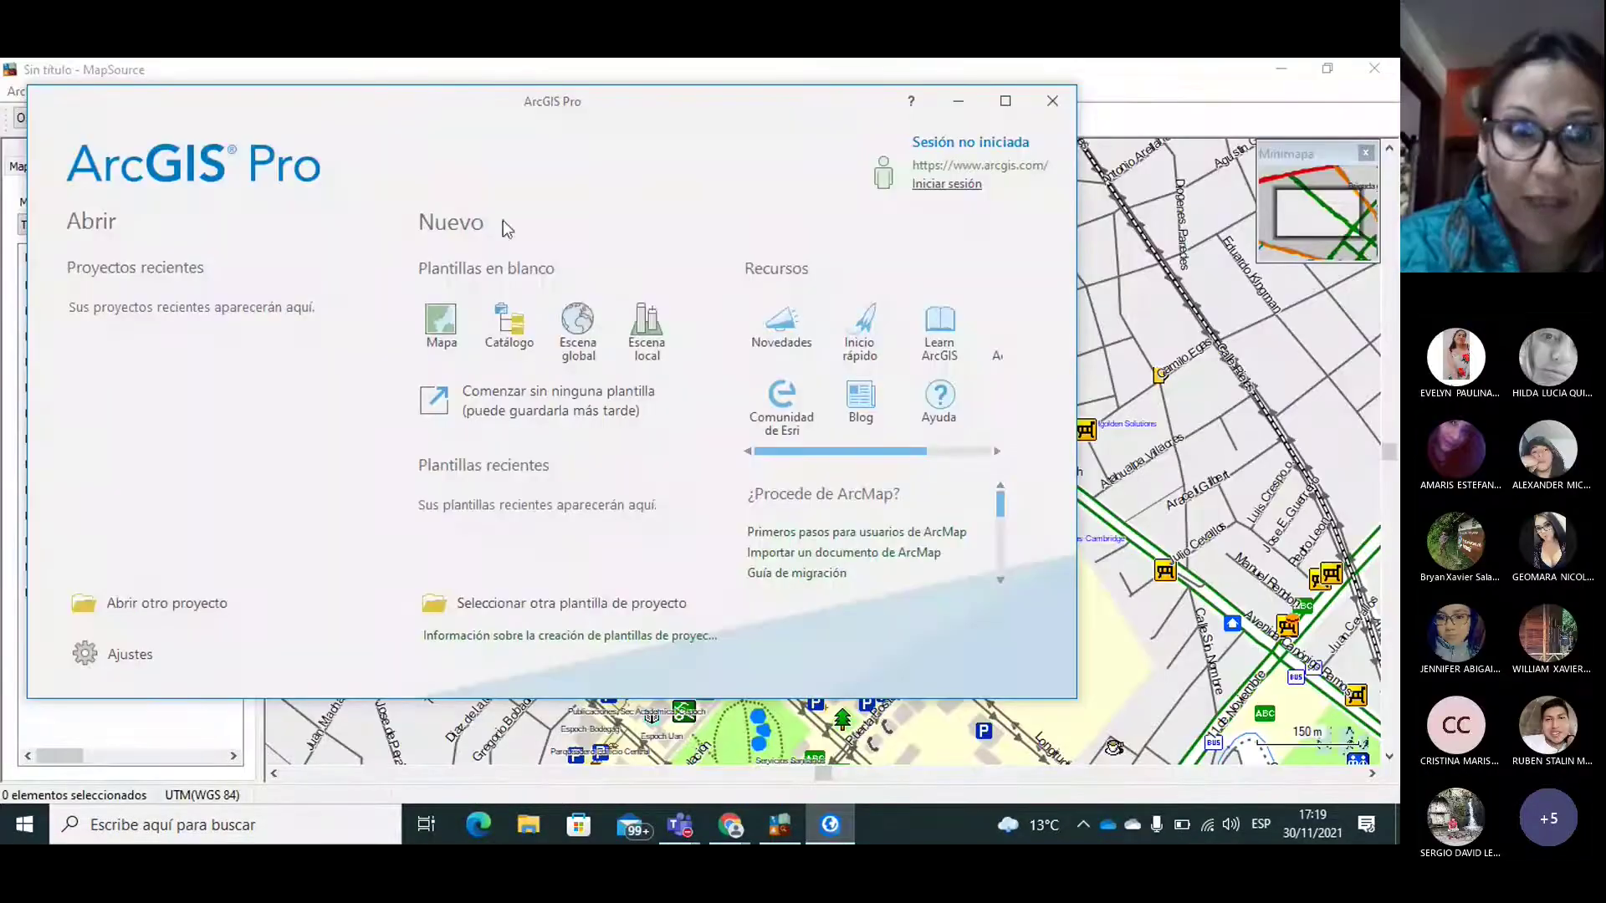
left_click_drag(454, 151, 474, 163)
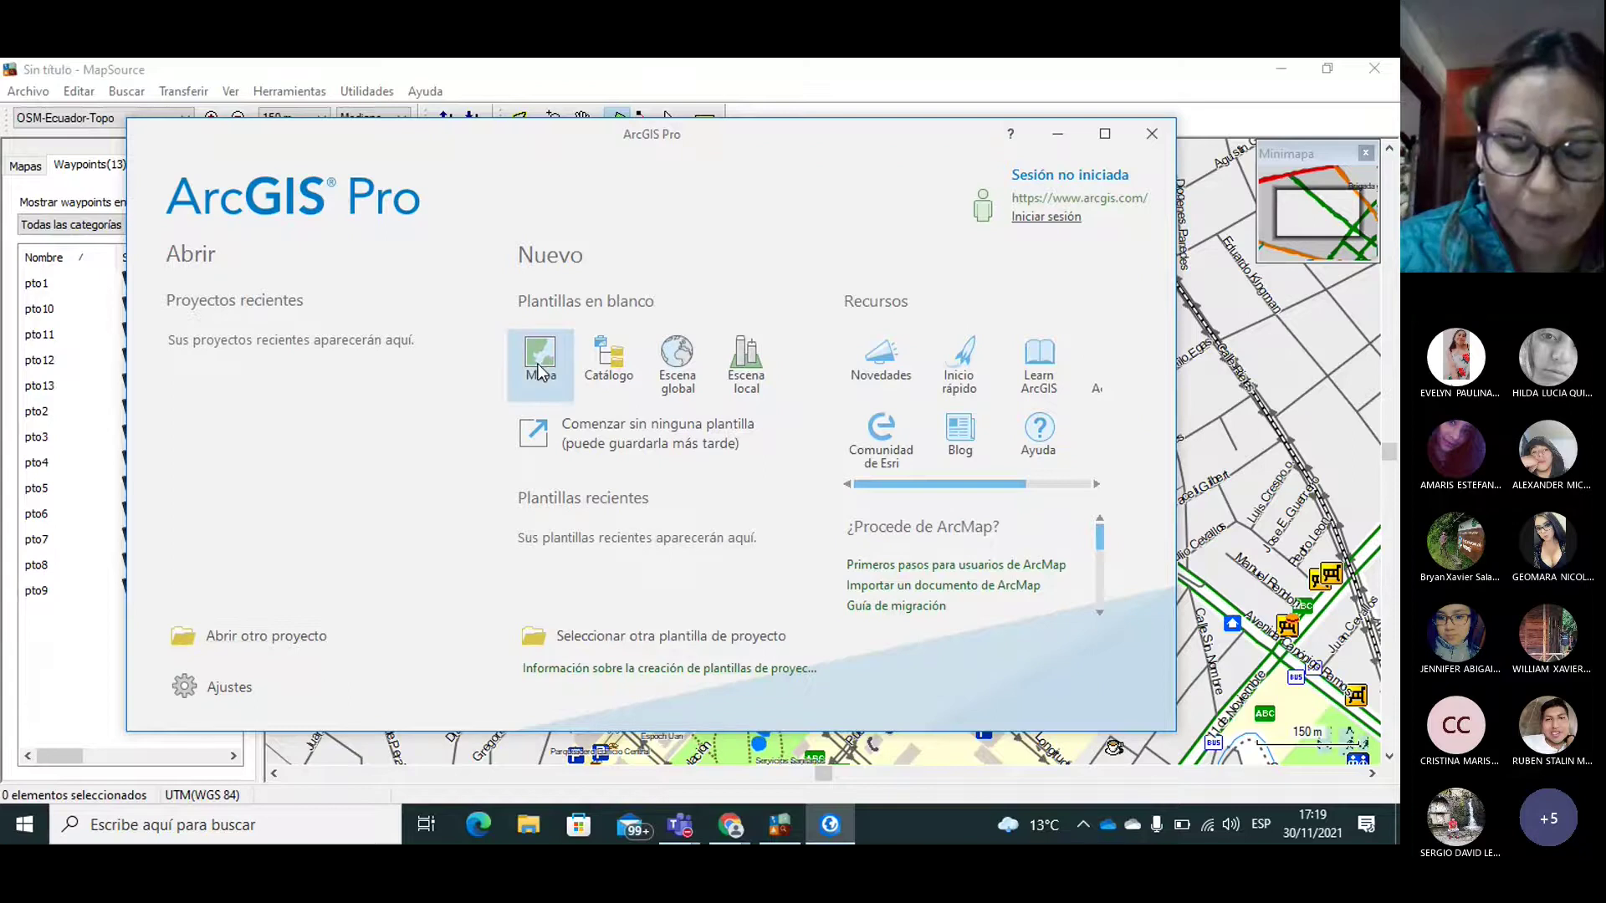
Step: Check page 9 of the practice PDF in Chrome, then return to ArcGIS Pro's start window
mouse_move(730, 824)
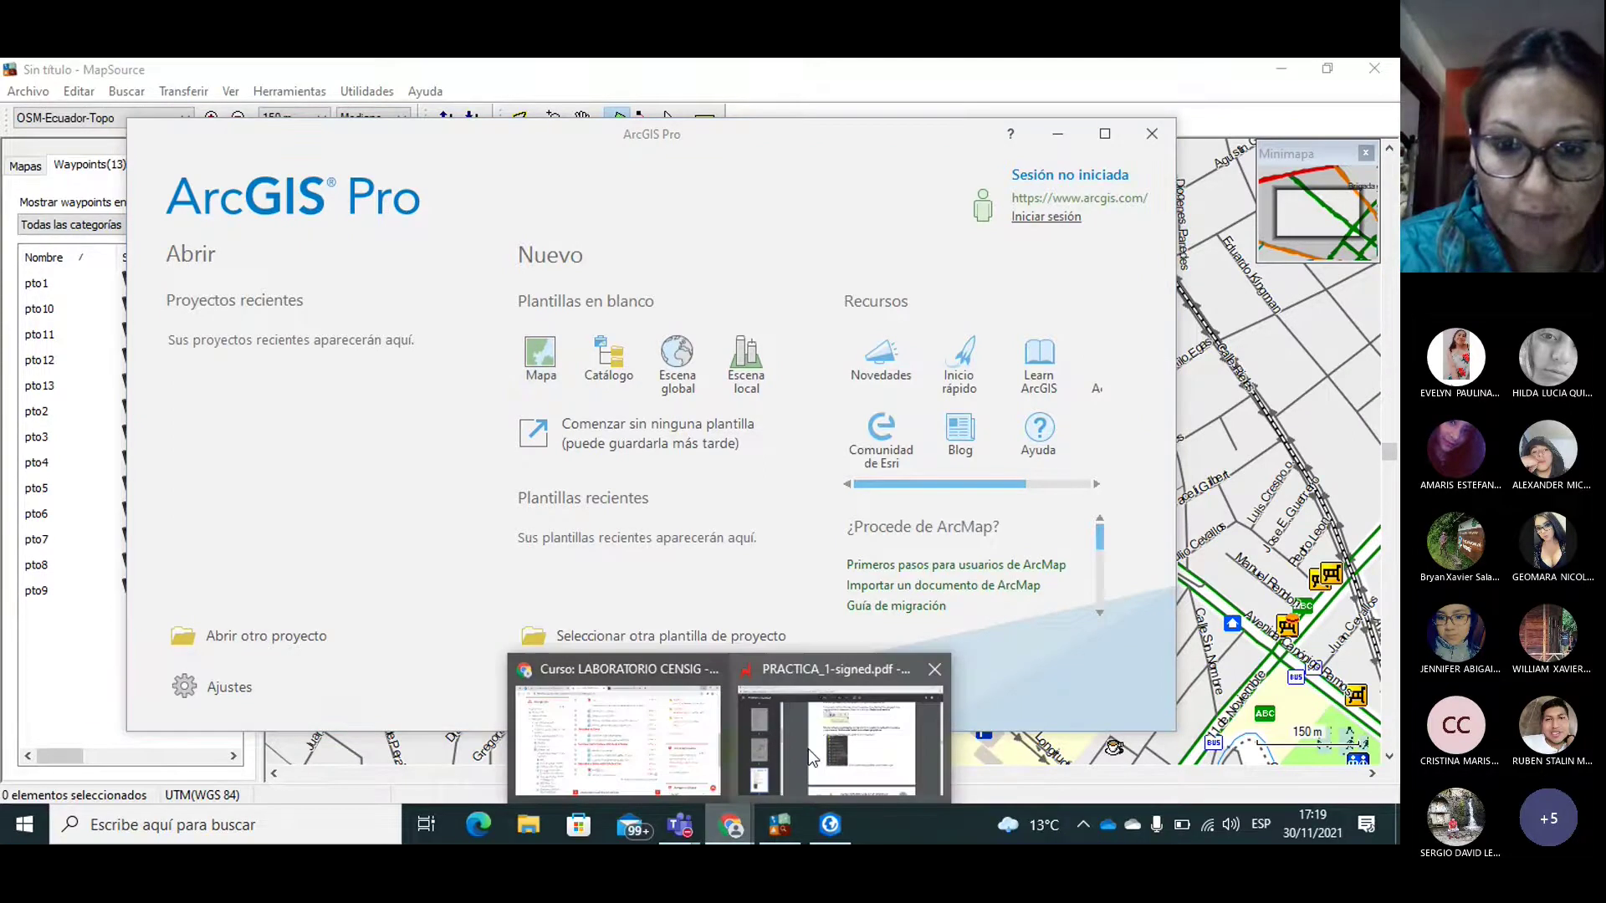
left_click(800, 709)
left_click_drag(1390, 446, 1392, 477)
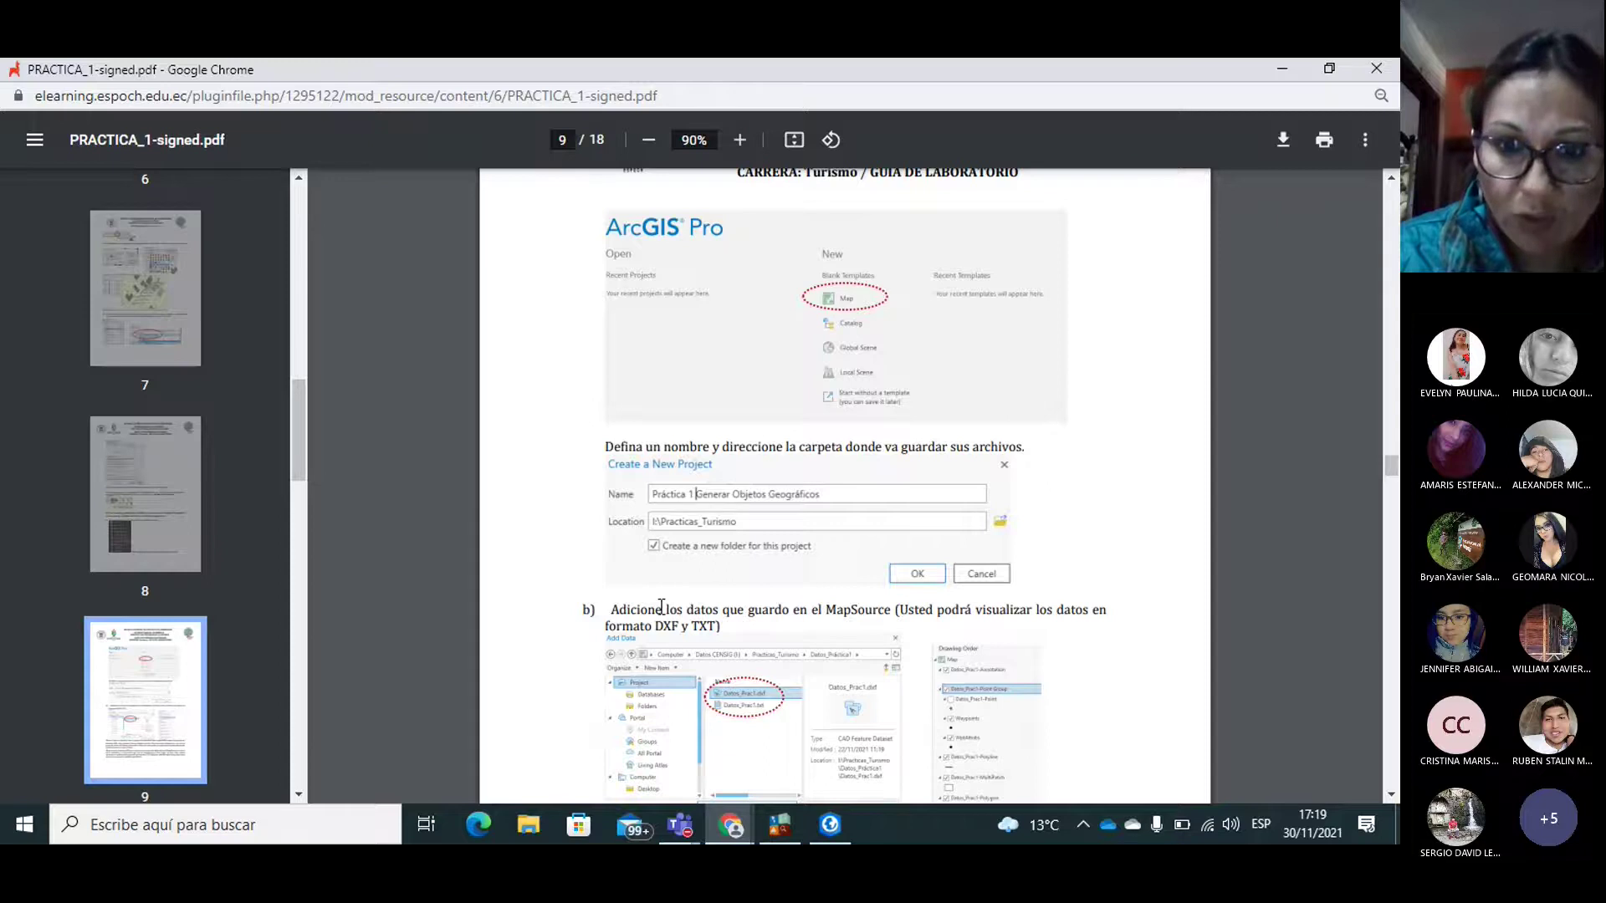
left_click(829, 827)
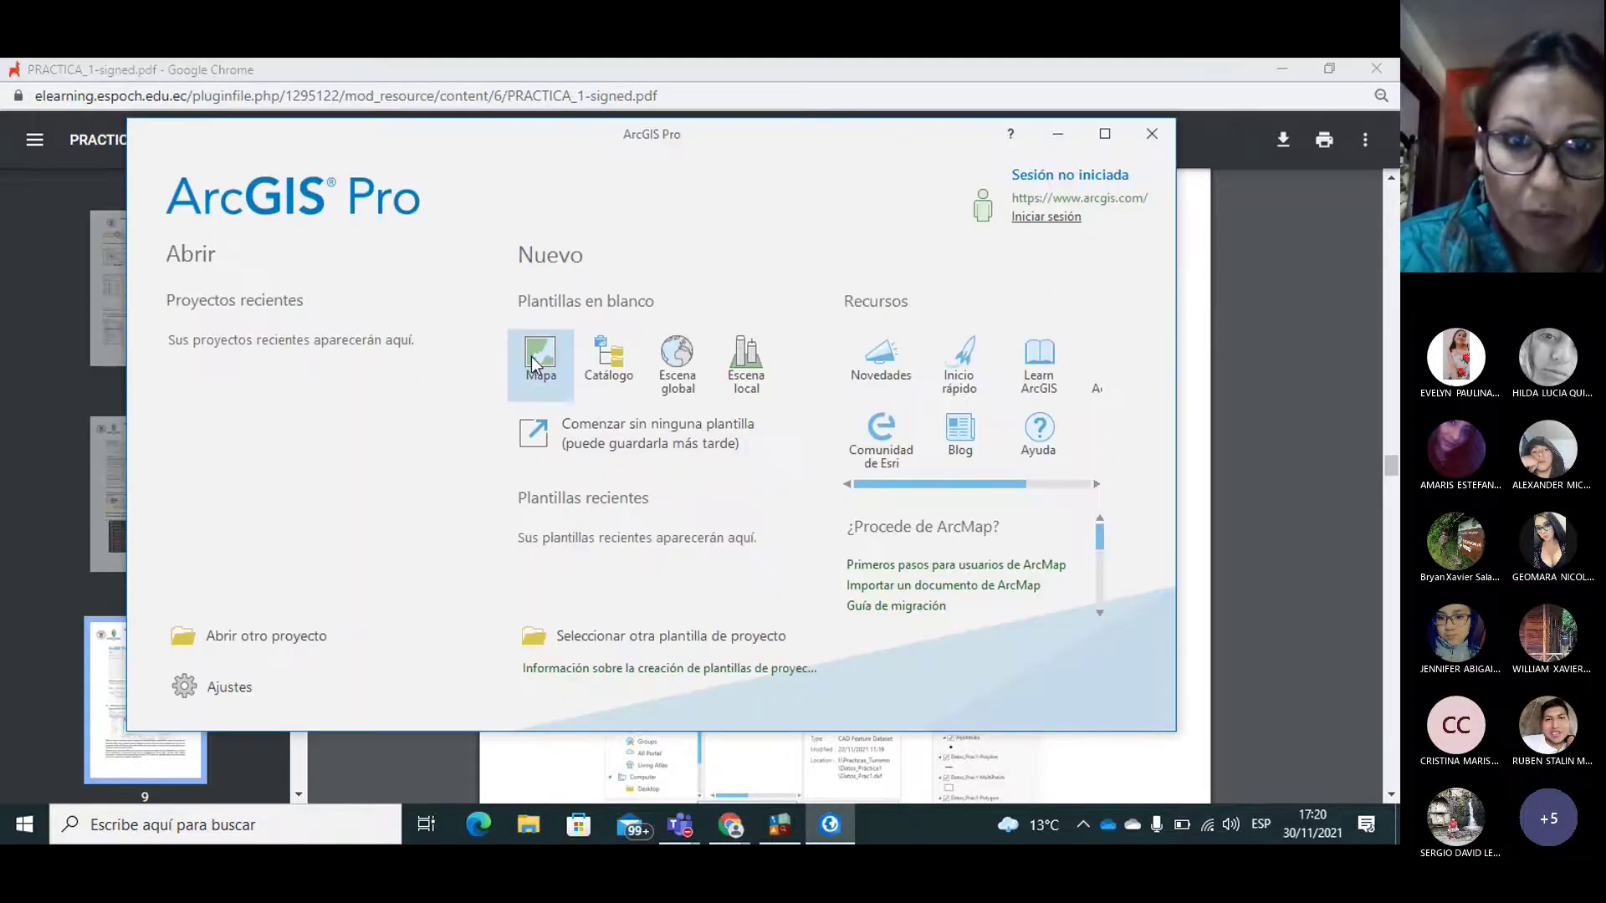
Step: Start a blank Mapa project and name it Practica1_OB
left_click(540, 358)
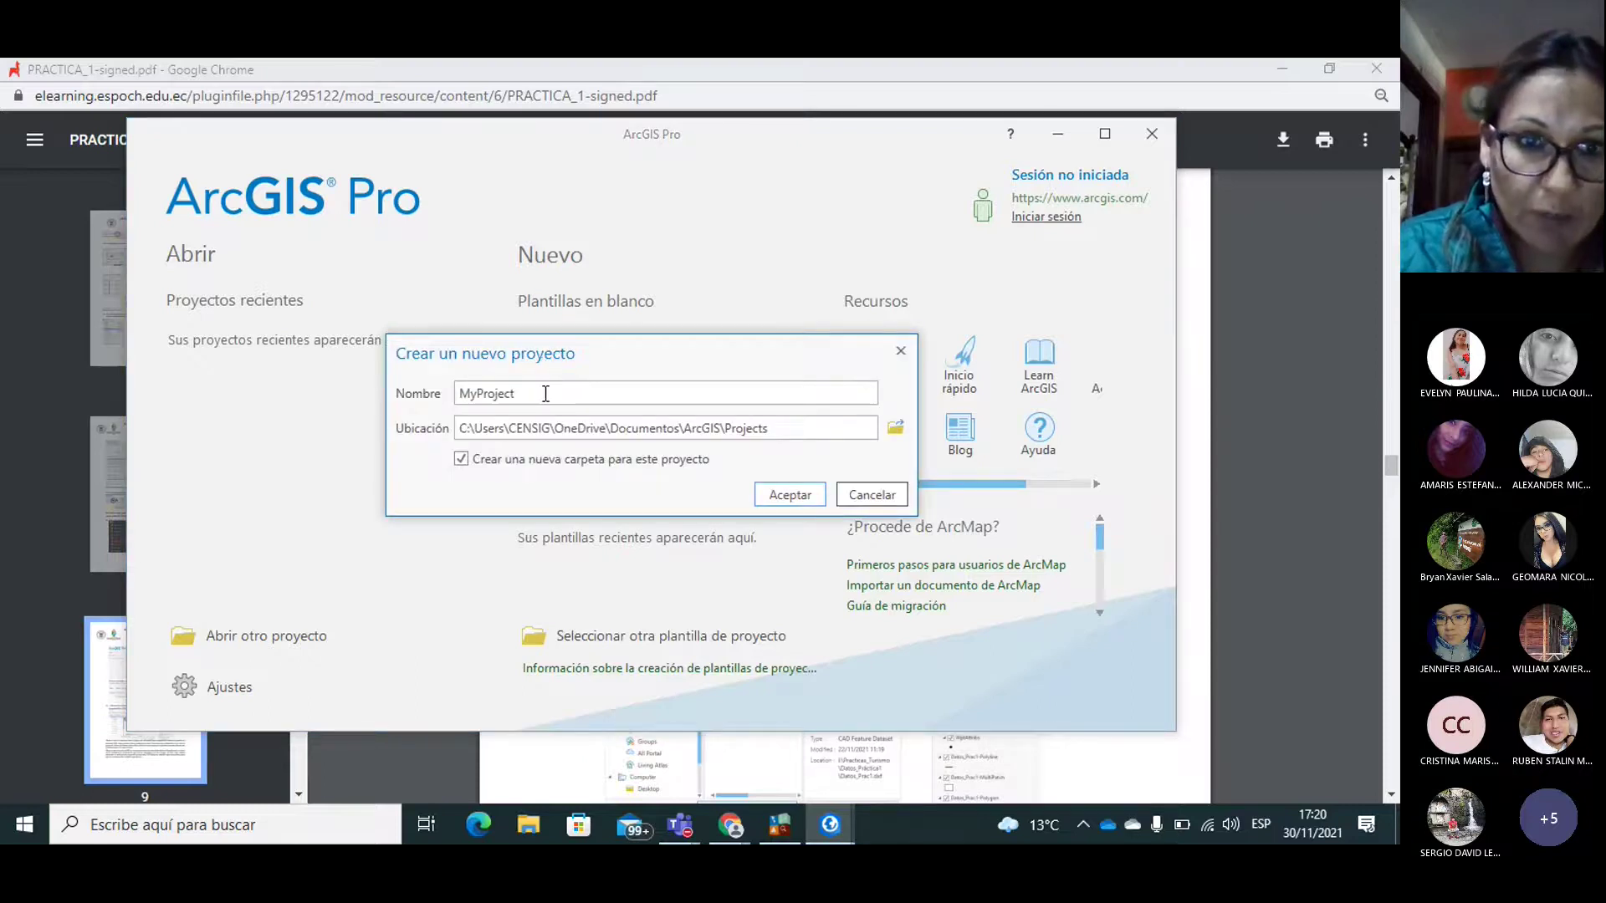
key("ctrl+a")
type("Practica1_O")
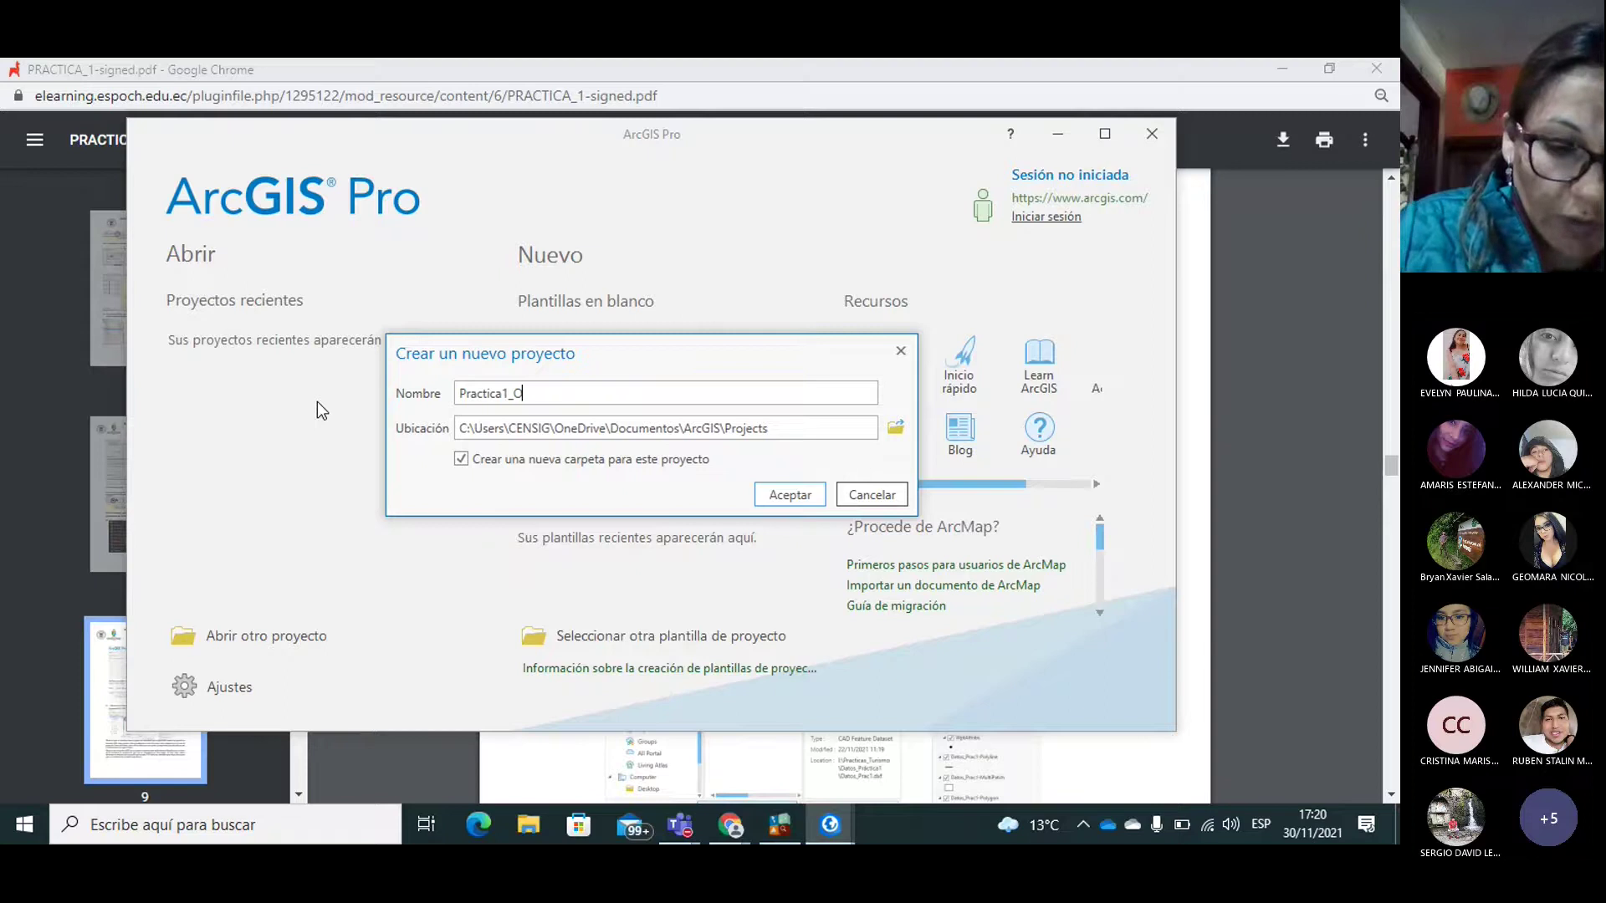
type("B")
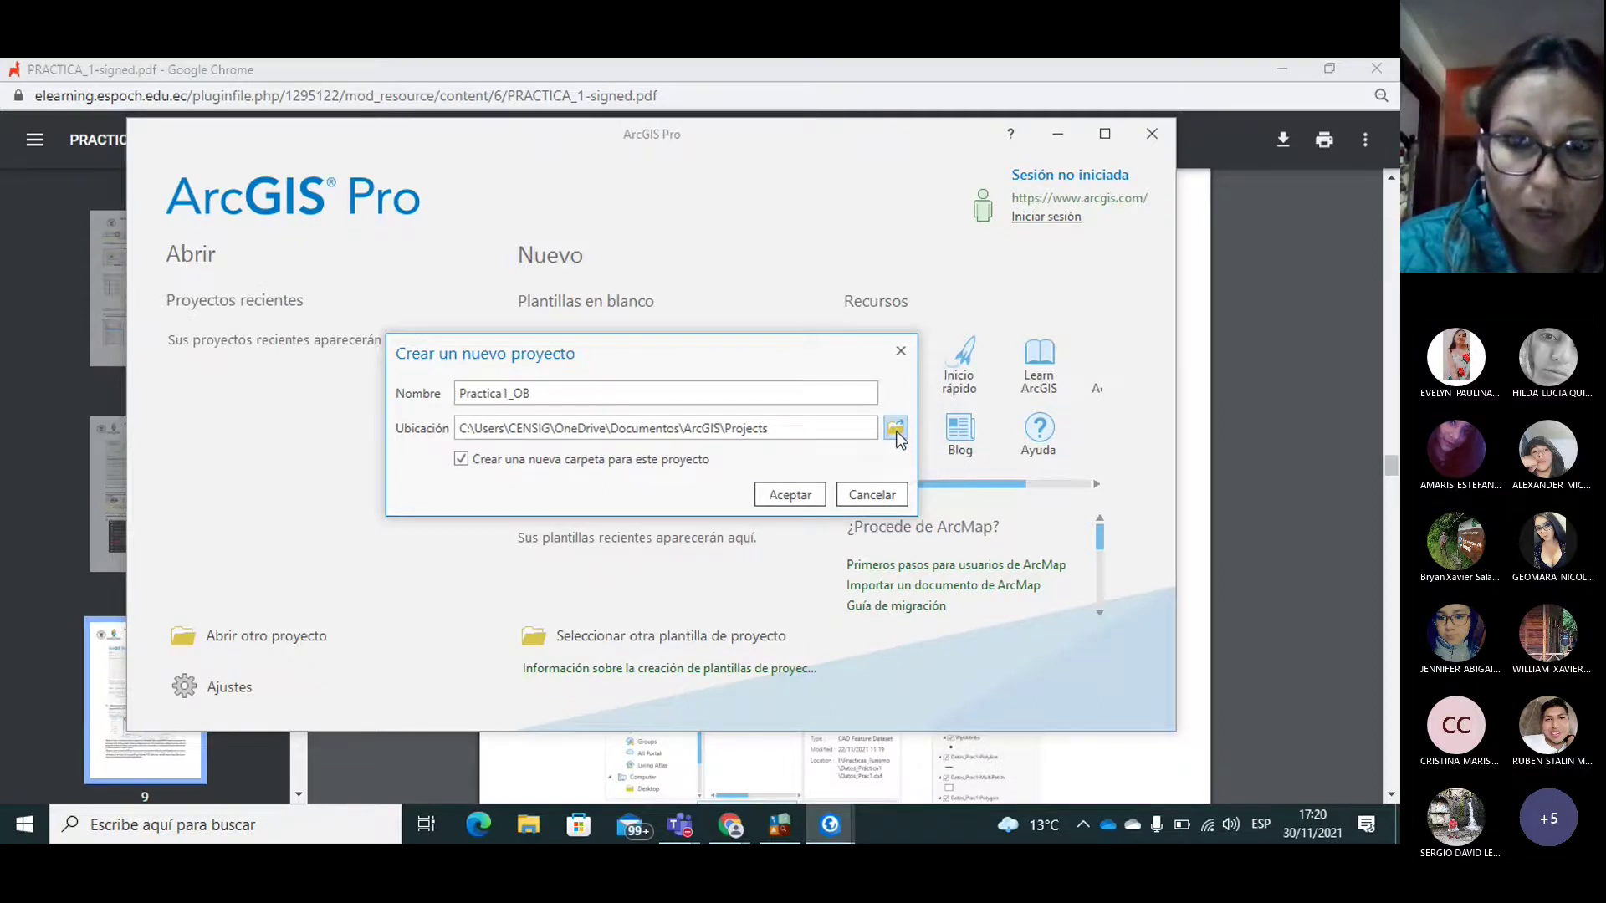
Step: Set the project location to D:\Pract_1_Turismo and create the project
left_click(896, 430)
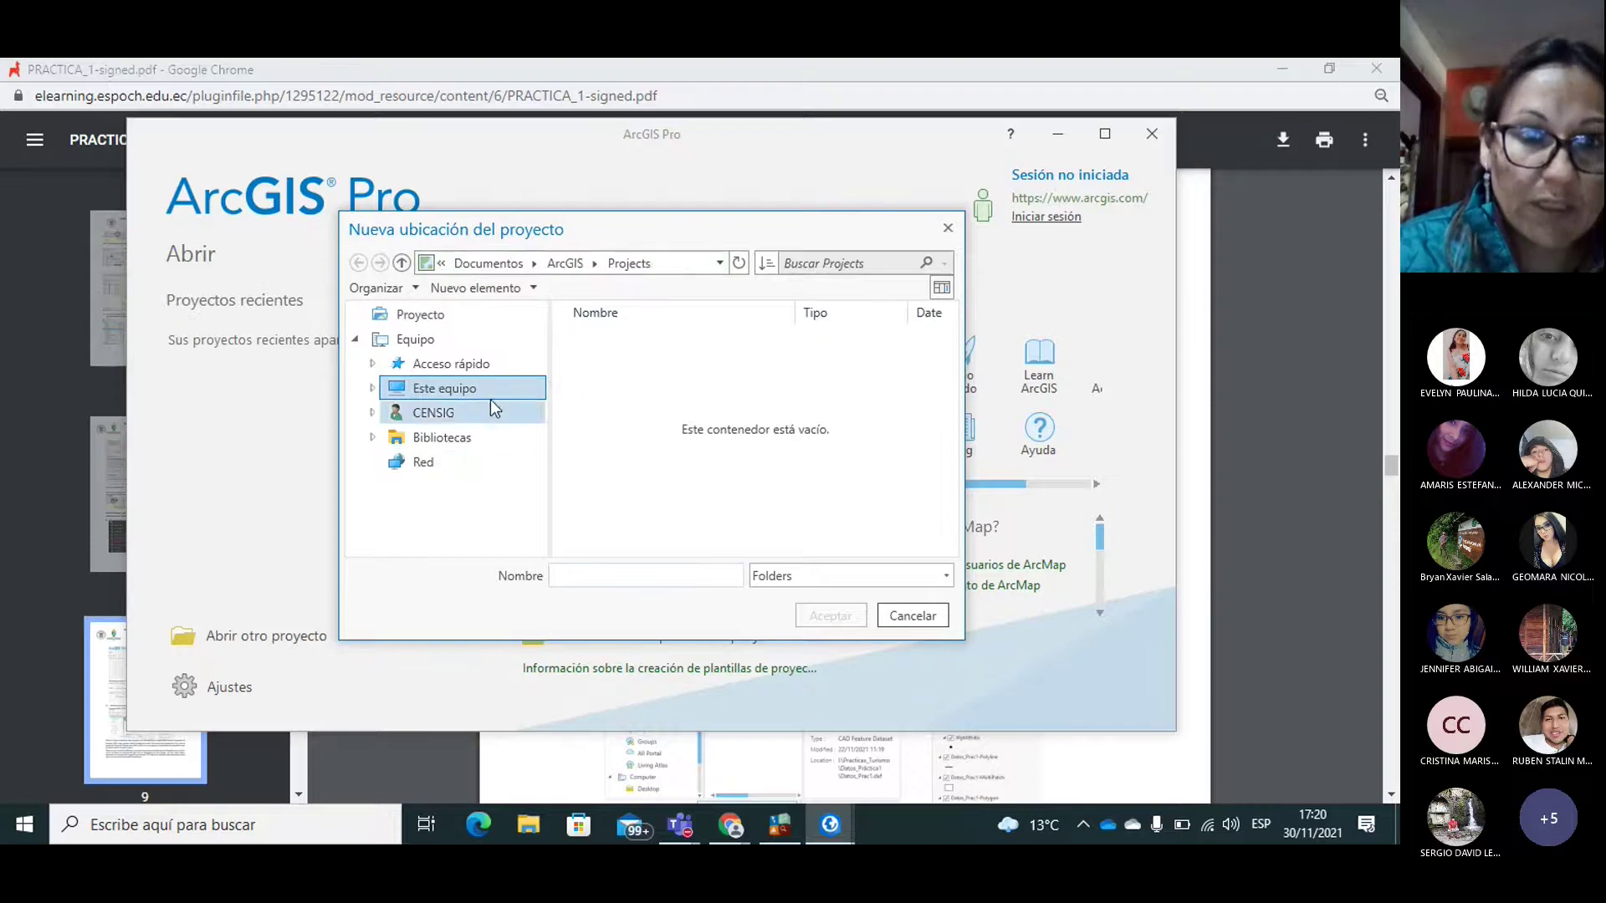
left_click(435, 389)
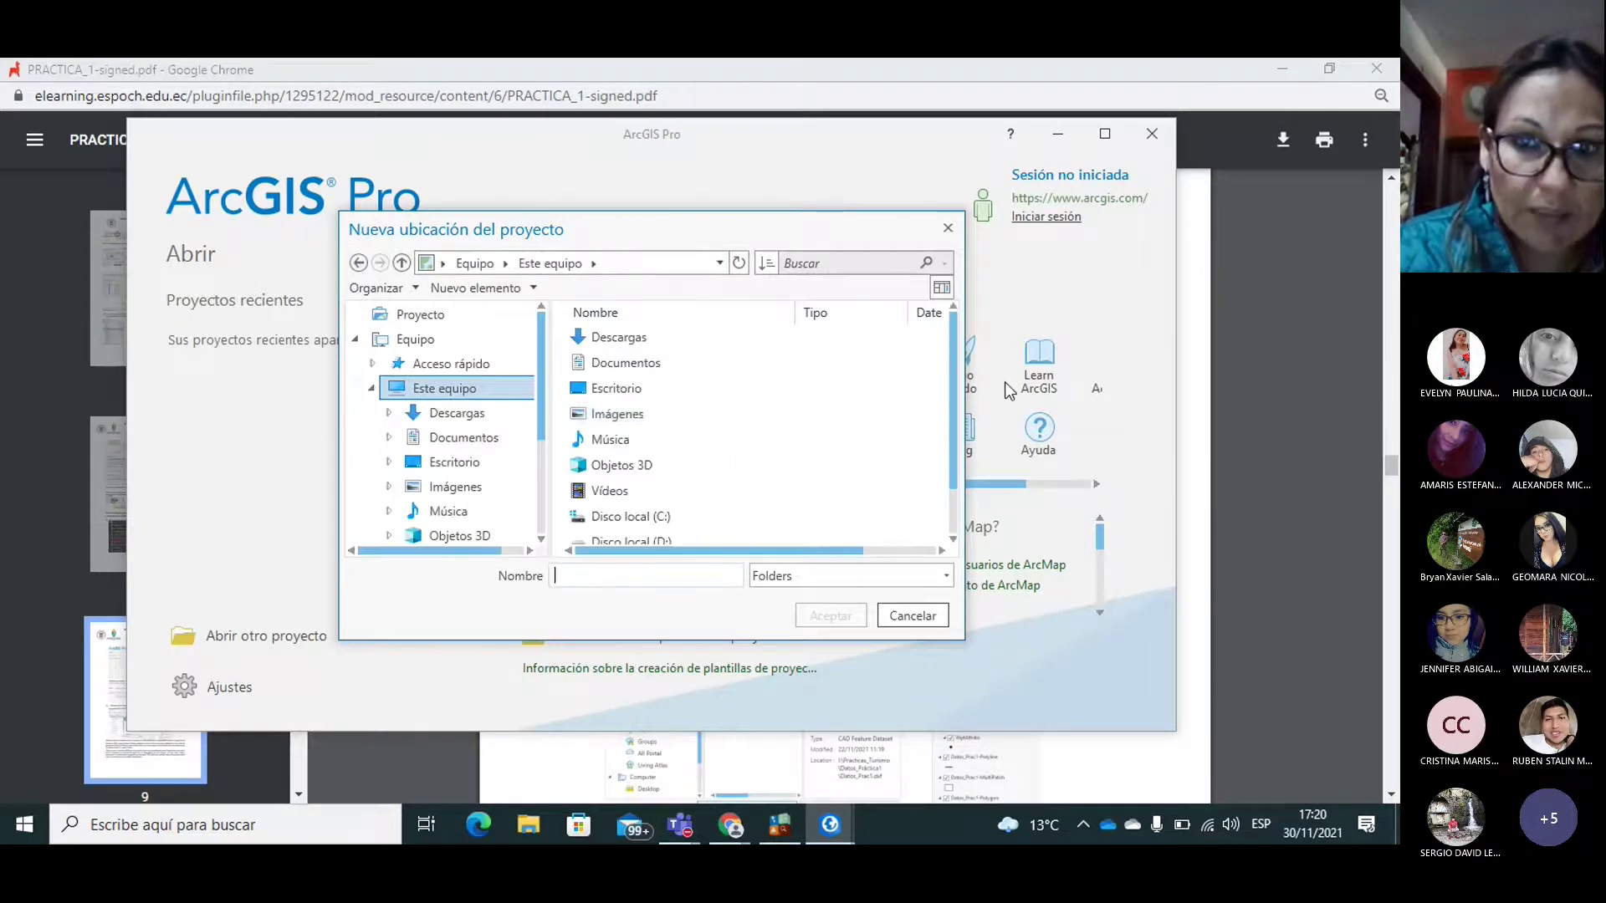
left_click_drag(952, 378, 957, 440)
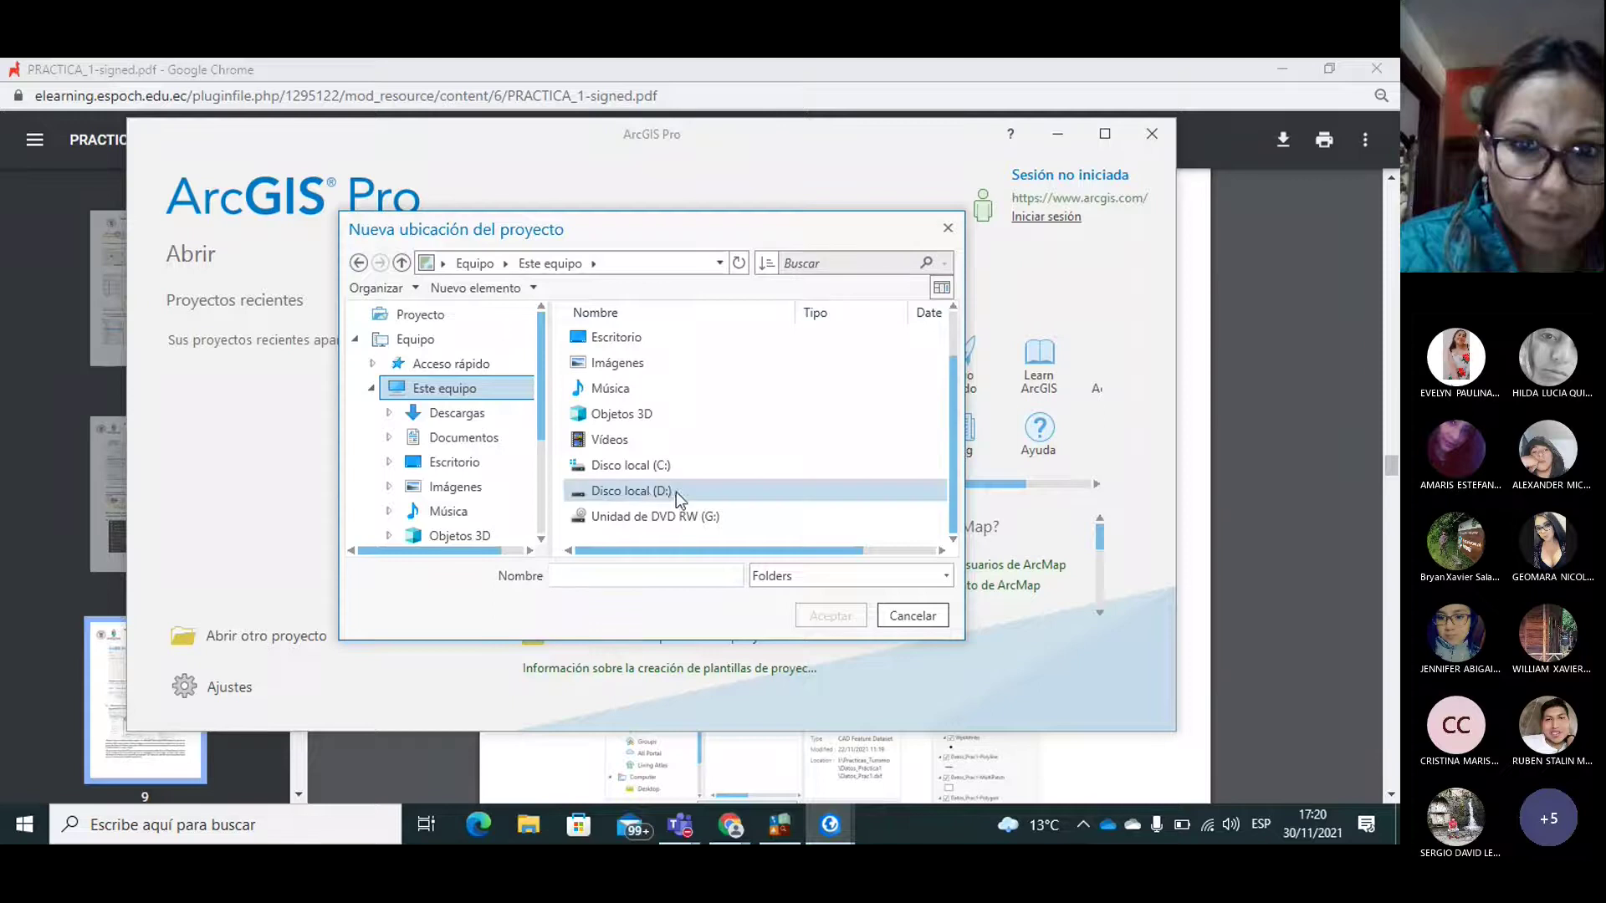
double_click(645, 492)
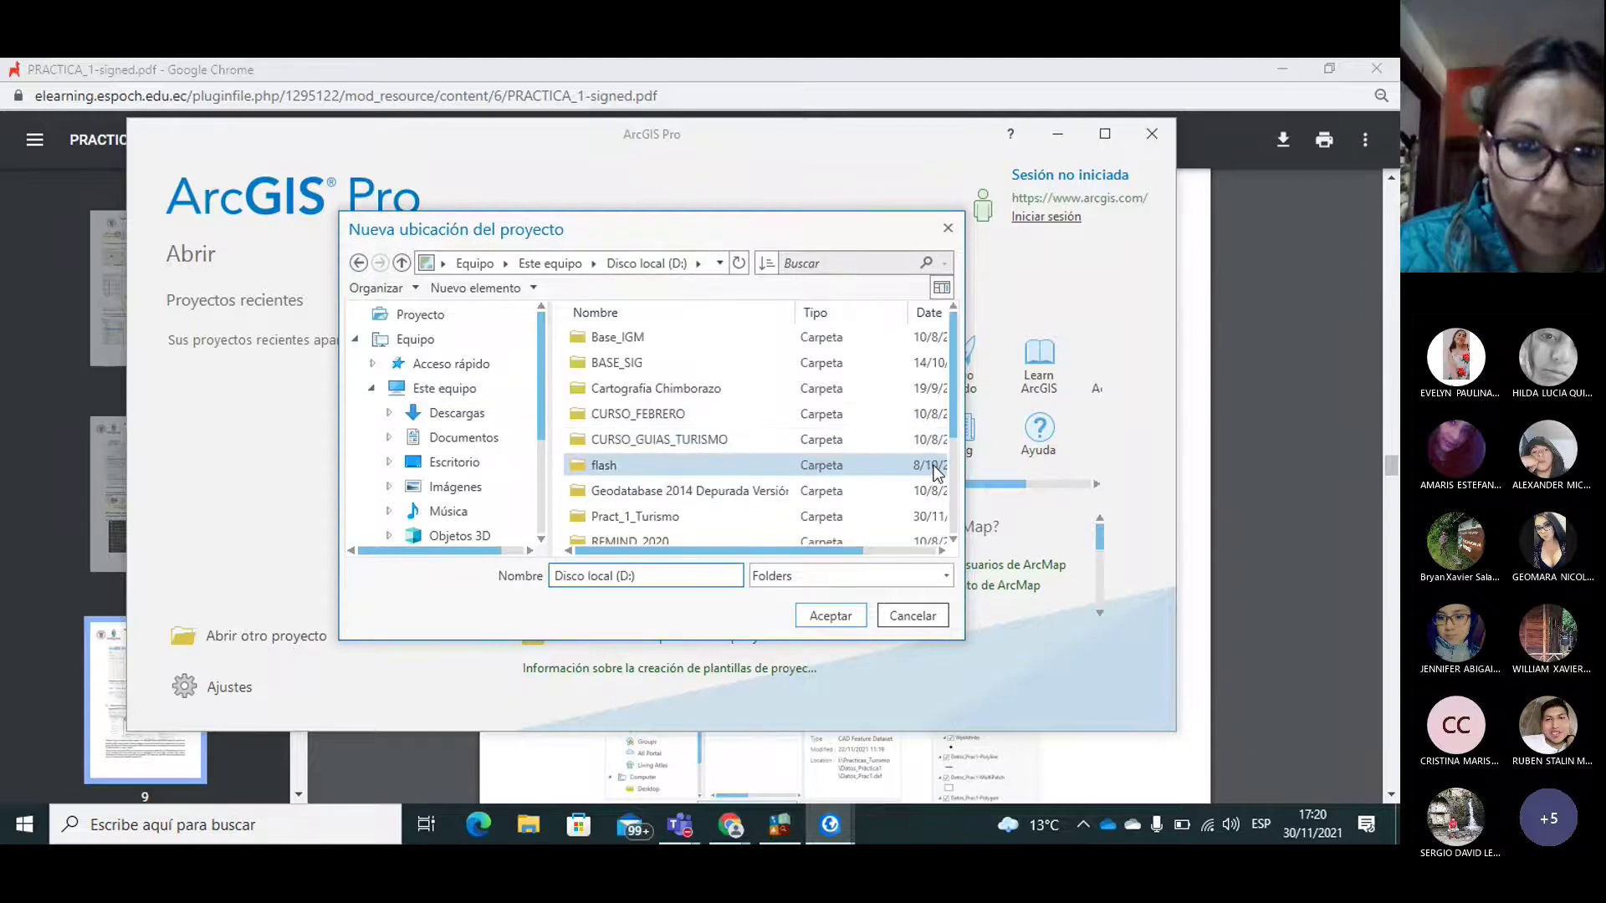
left_click(640, 520)
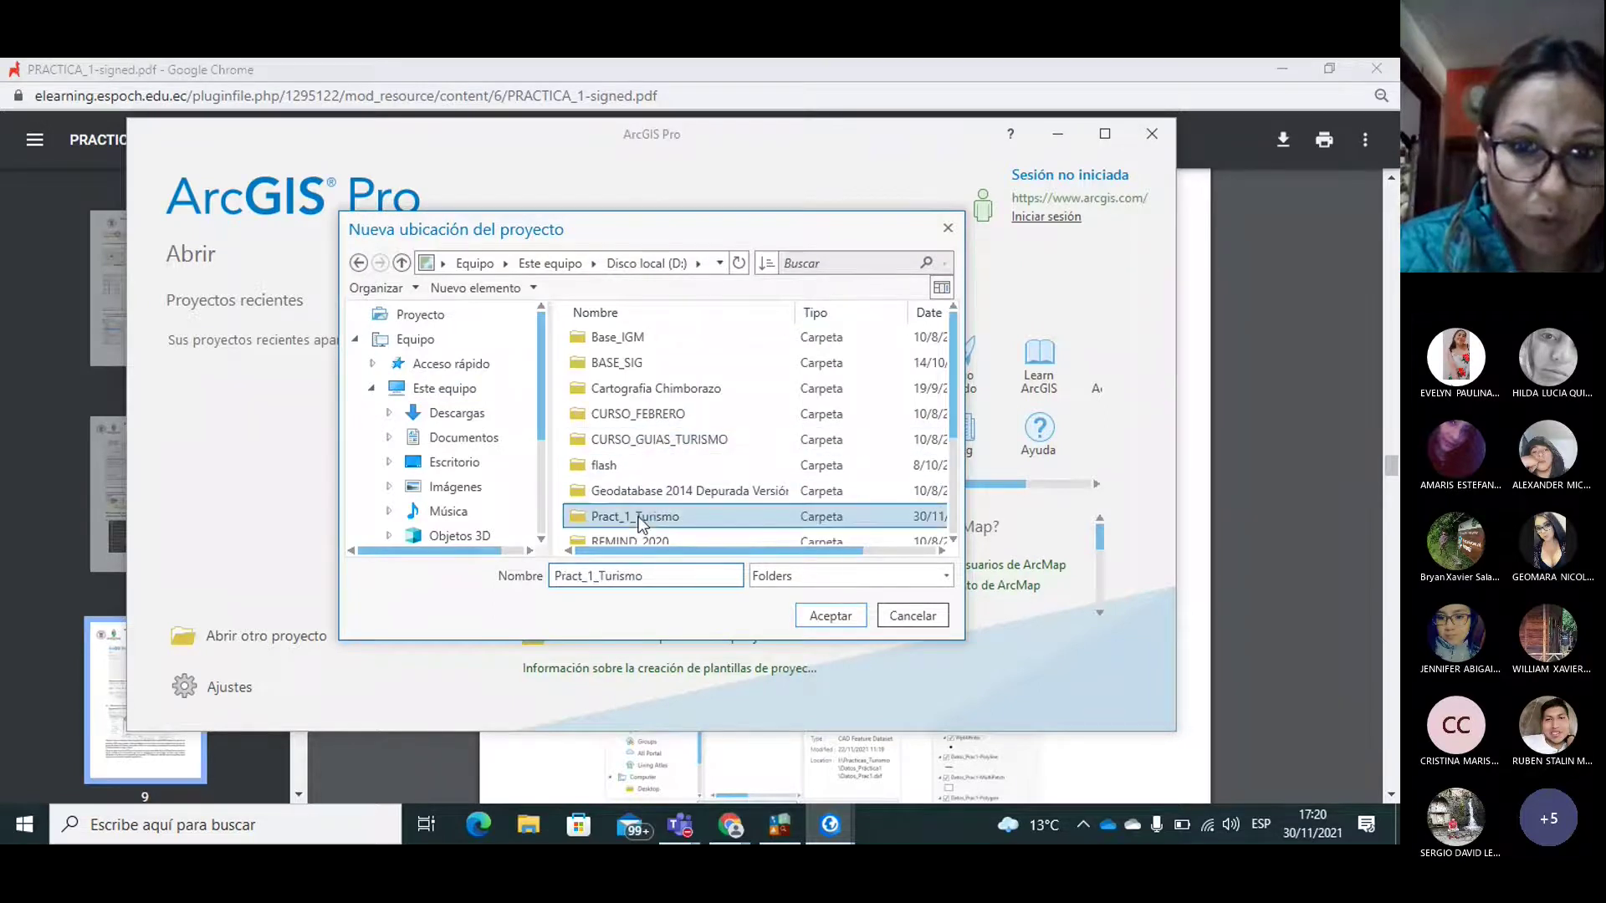
left_click(835, 620)
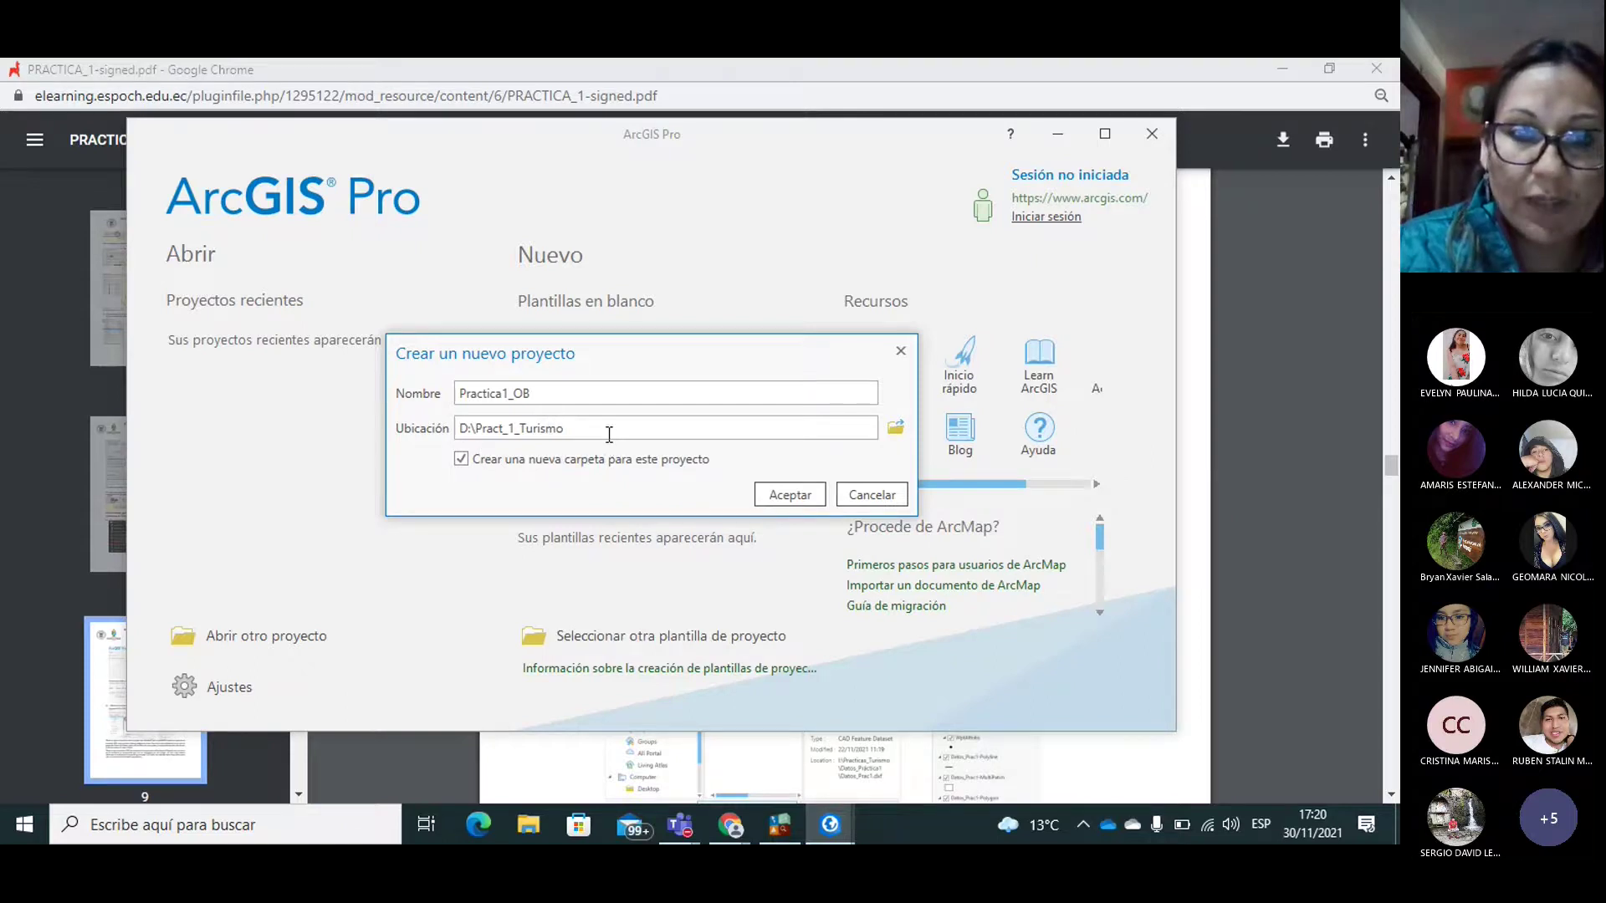
left_click(776, 497)
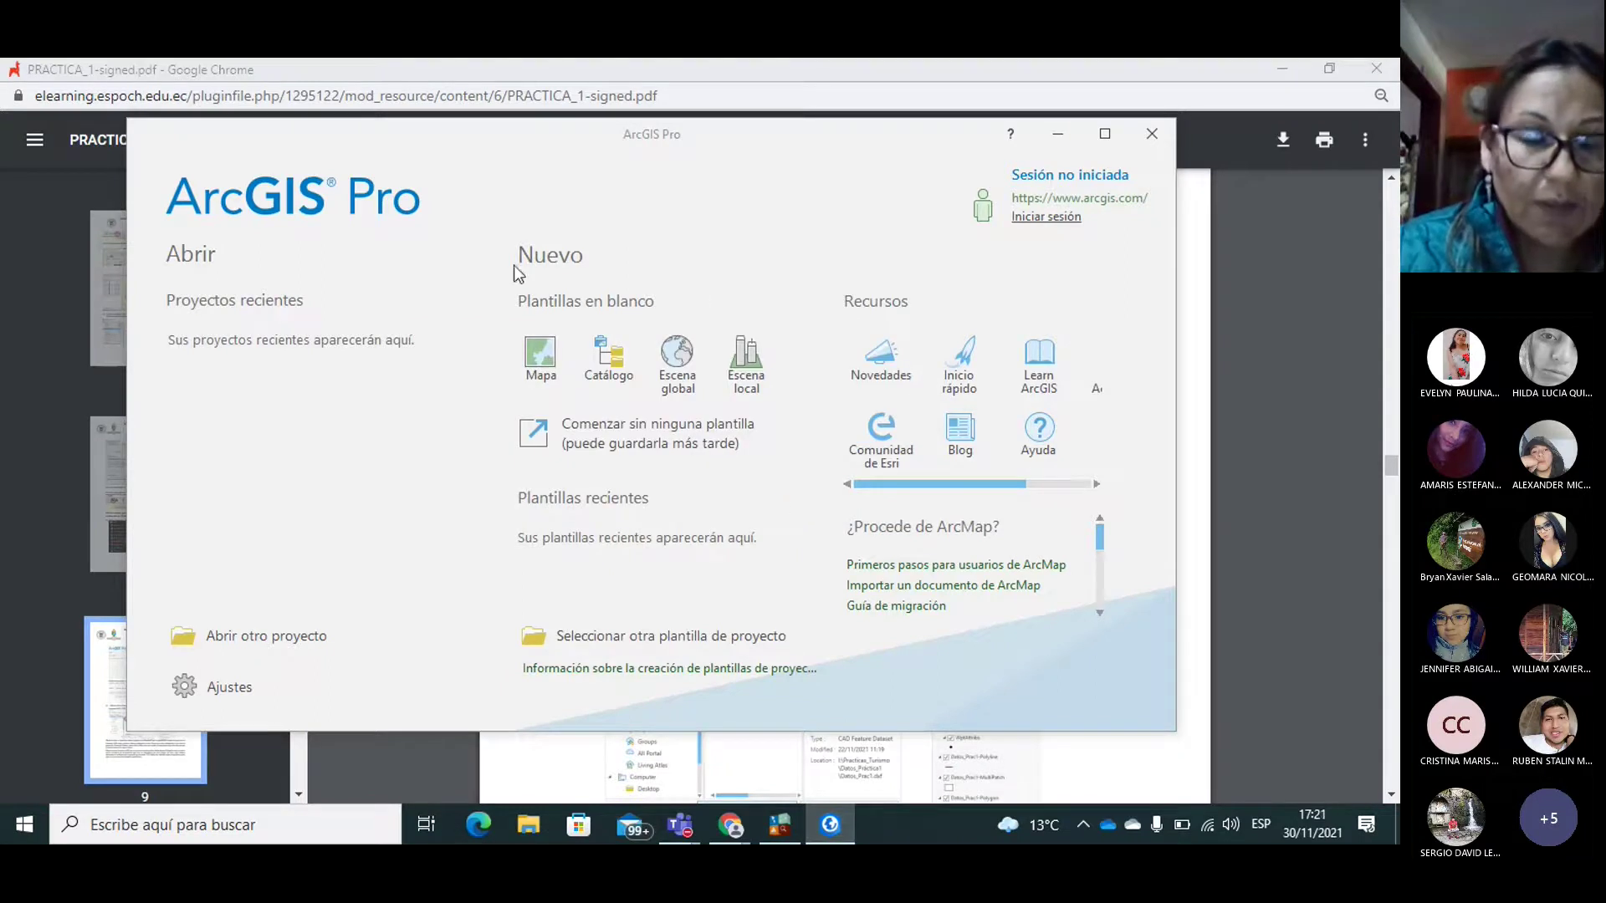
Step: Bring the ArcGIS Pro Practica1_OB map window back in front of AnyDesk
left_click(704, 441)
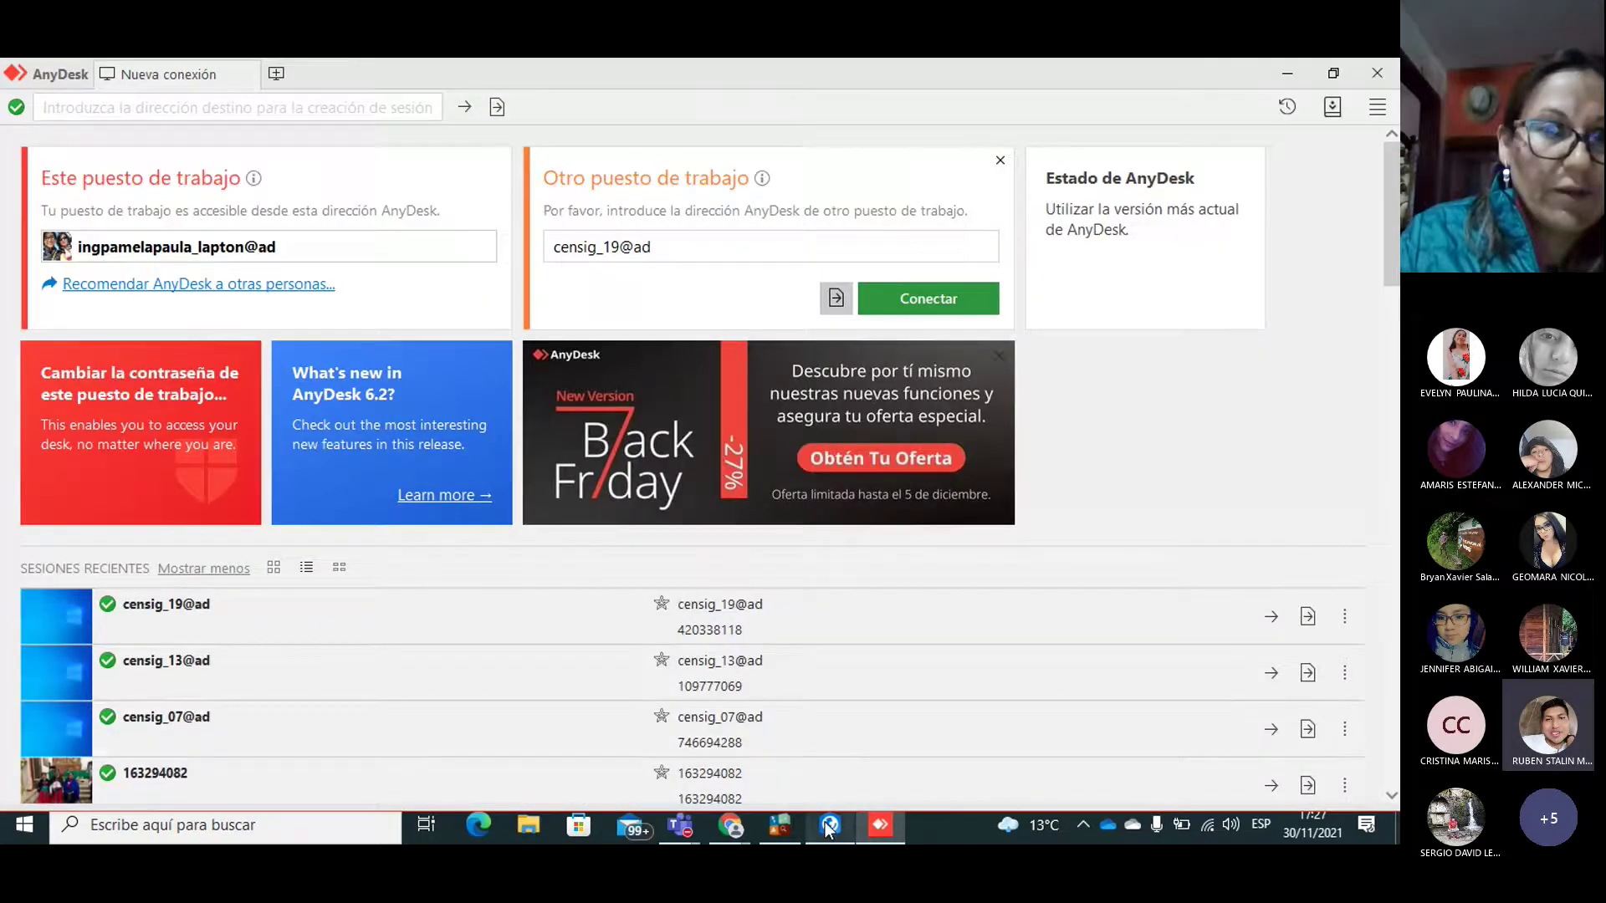
left_click(828, 826)
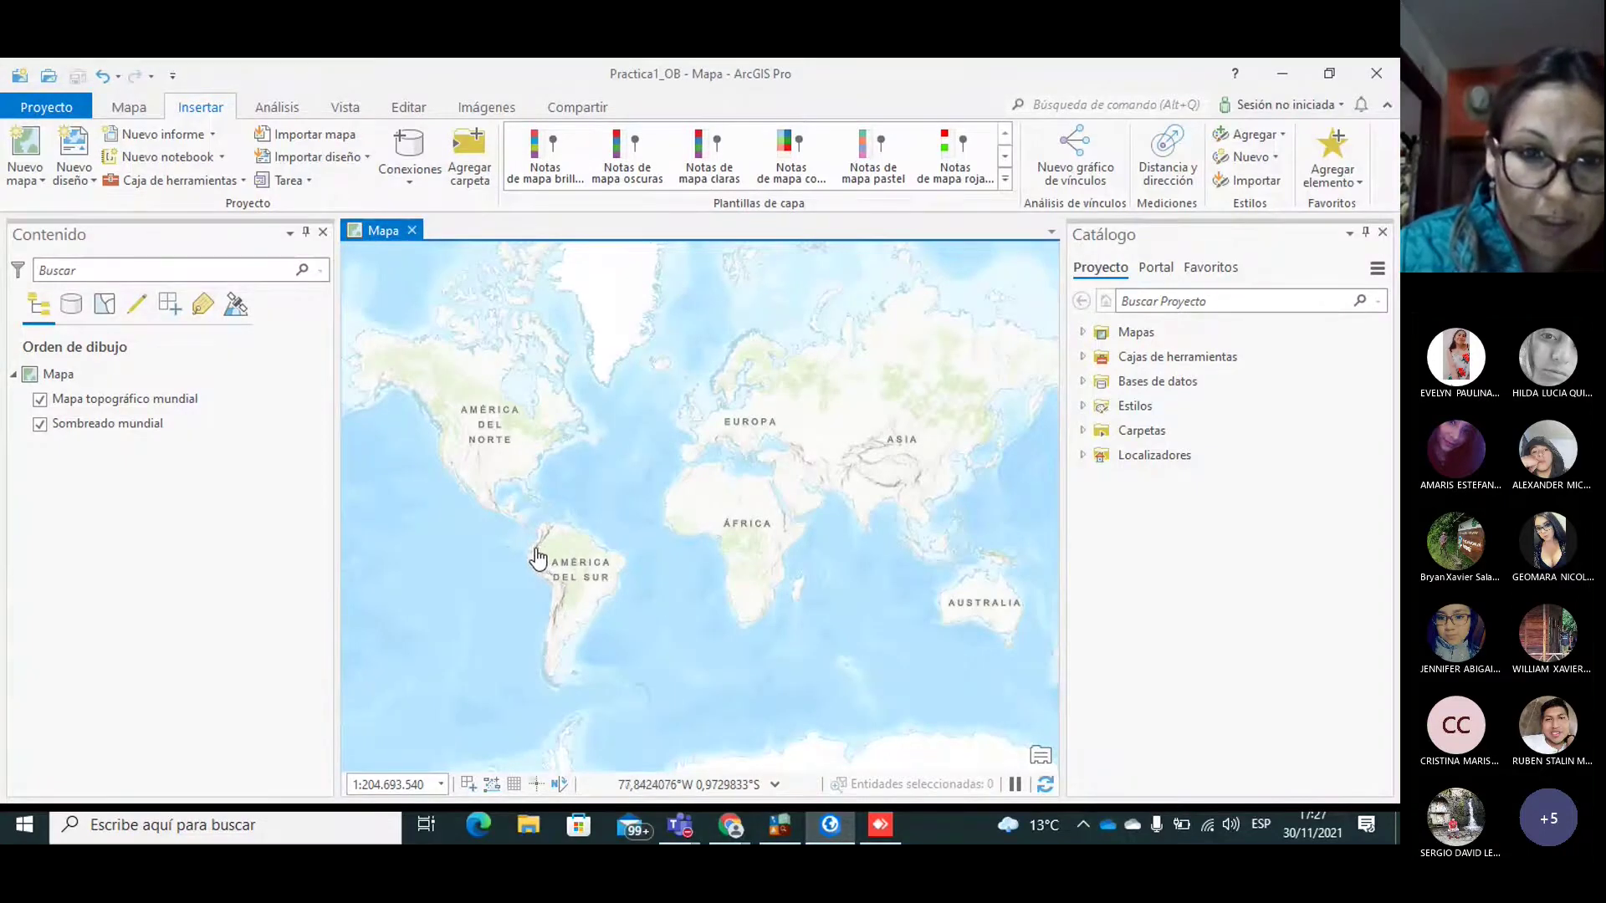
Step: Zoom in and pan the world basemap toward northwestern South America
left_click(535, 549)
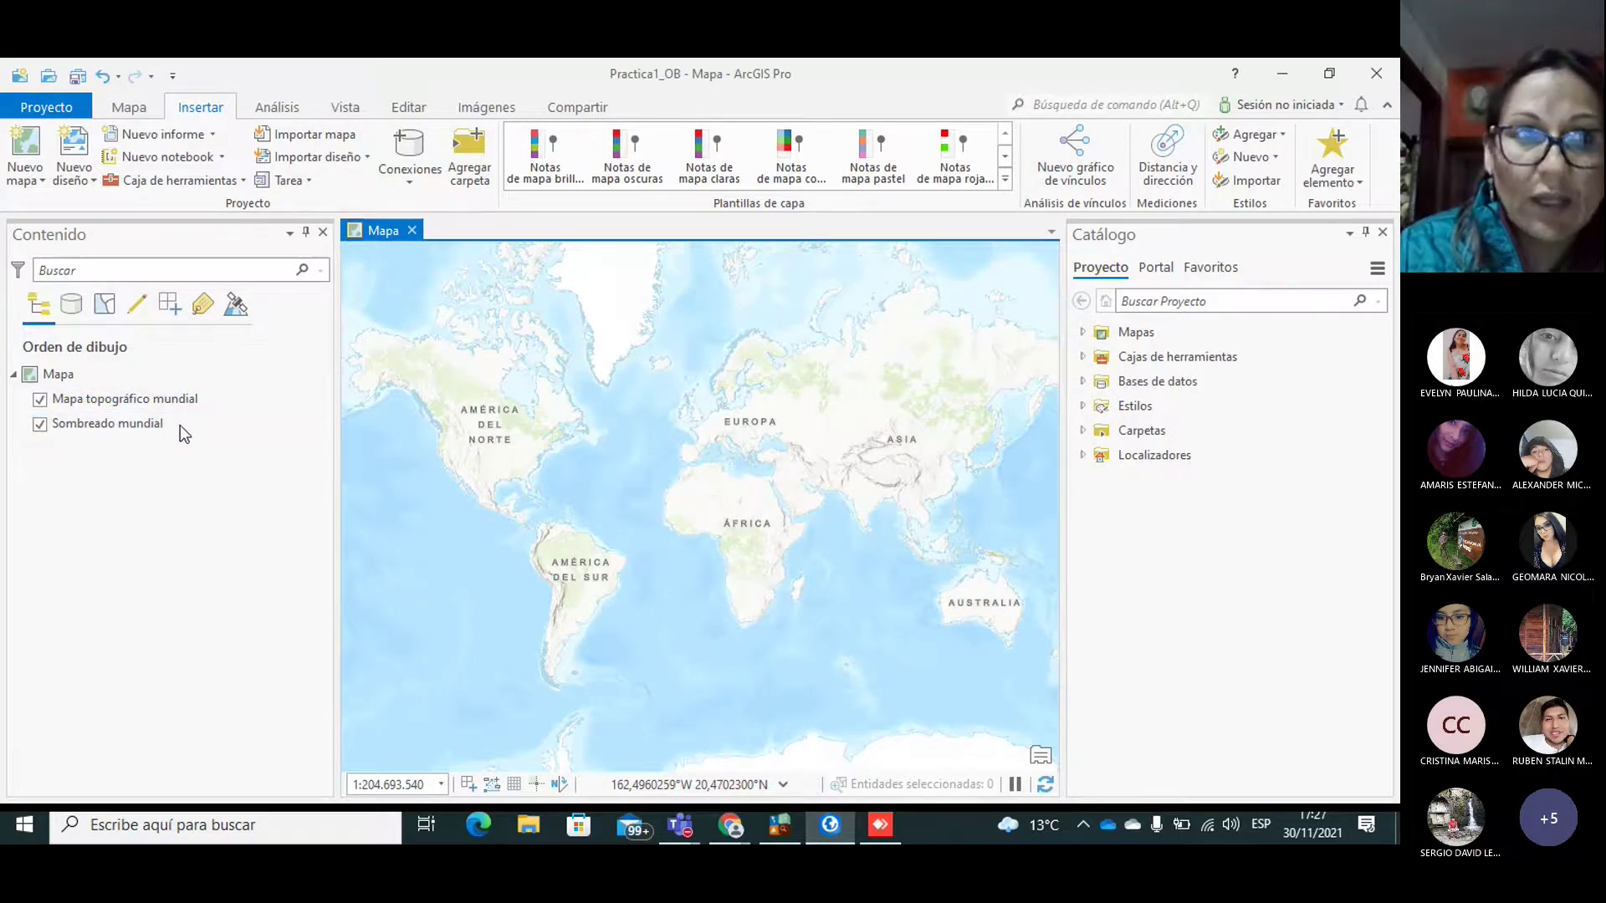
left_click(128, 108)
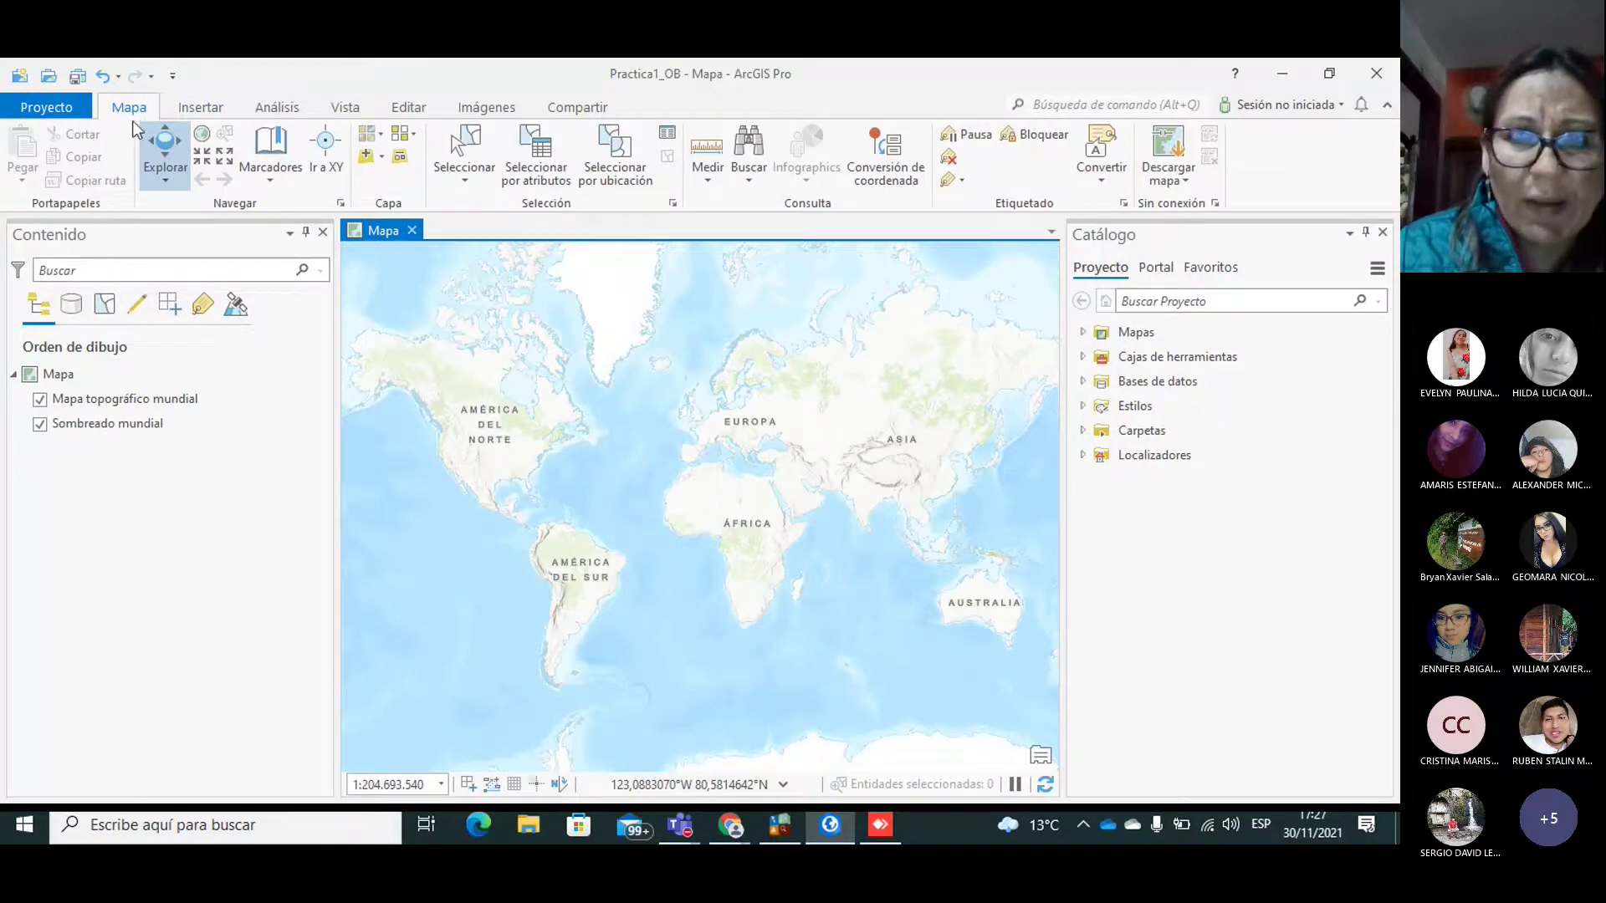
left_click(200, 159)
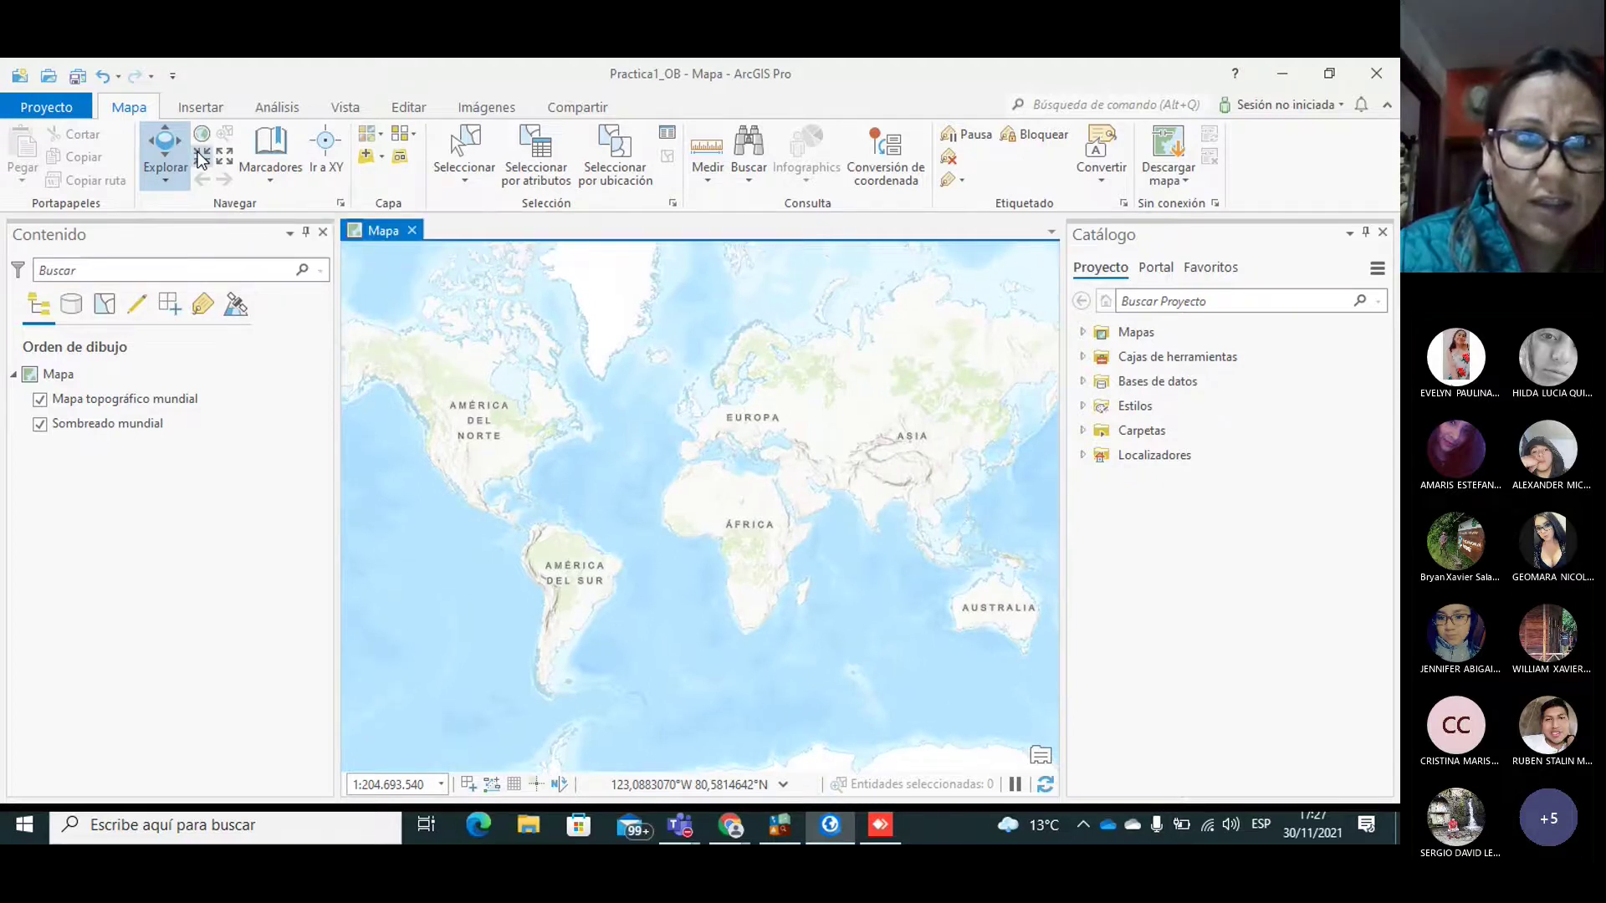
left_click(201, 159)
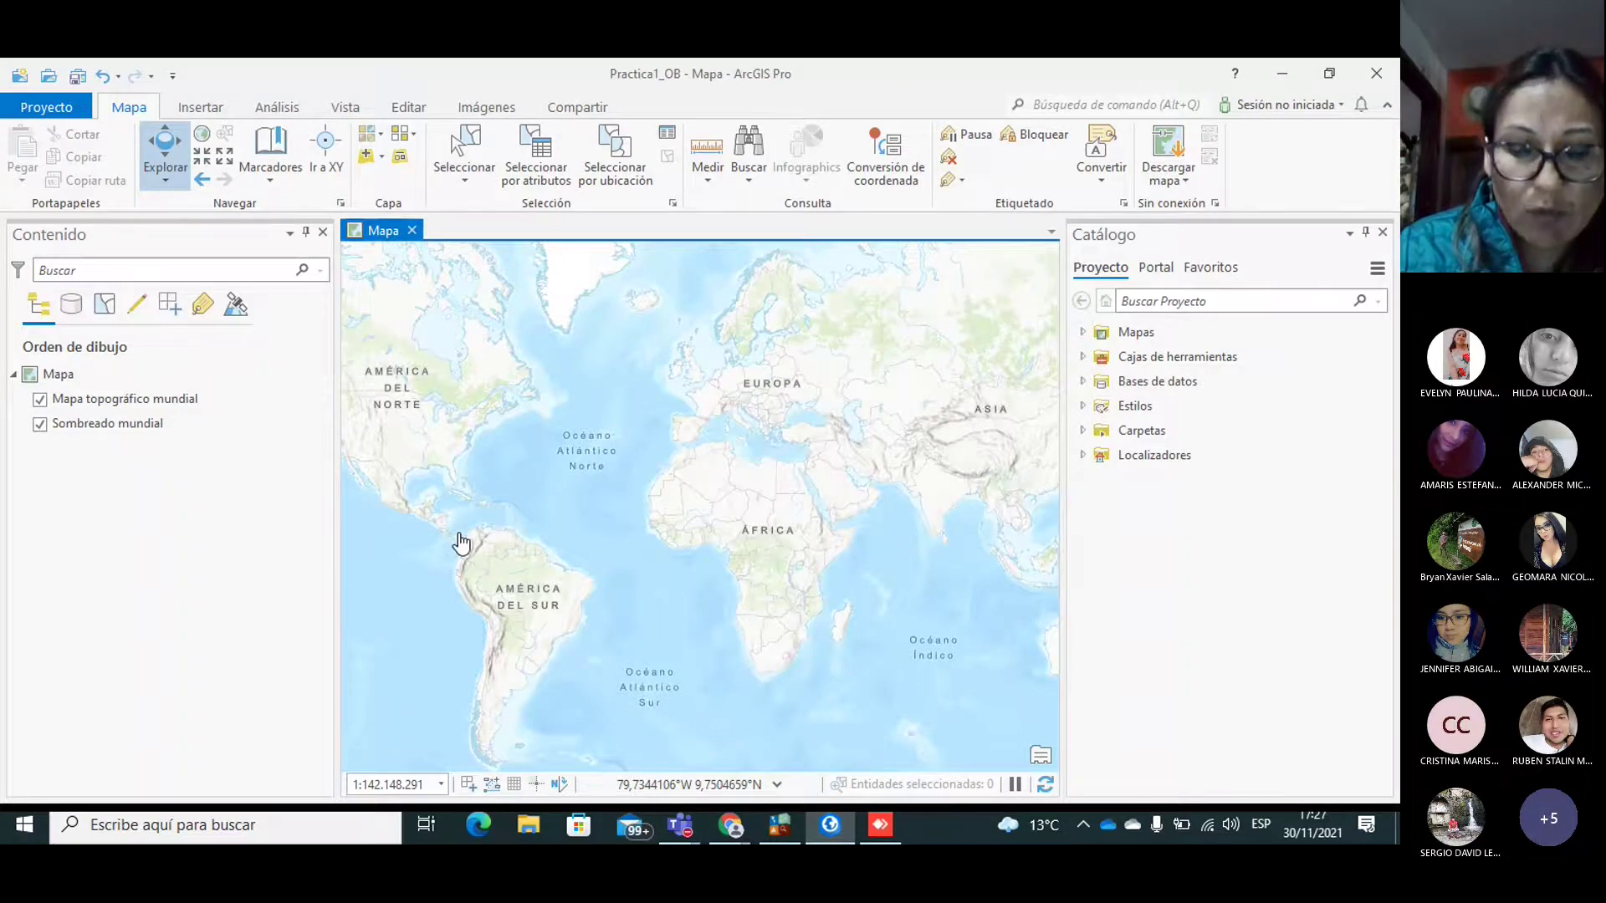
left_click_drag(464, 536, 646, 488)
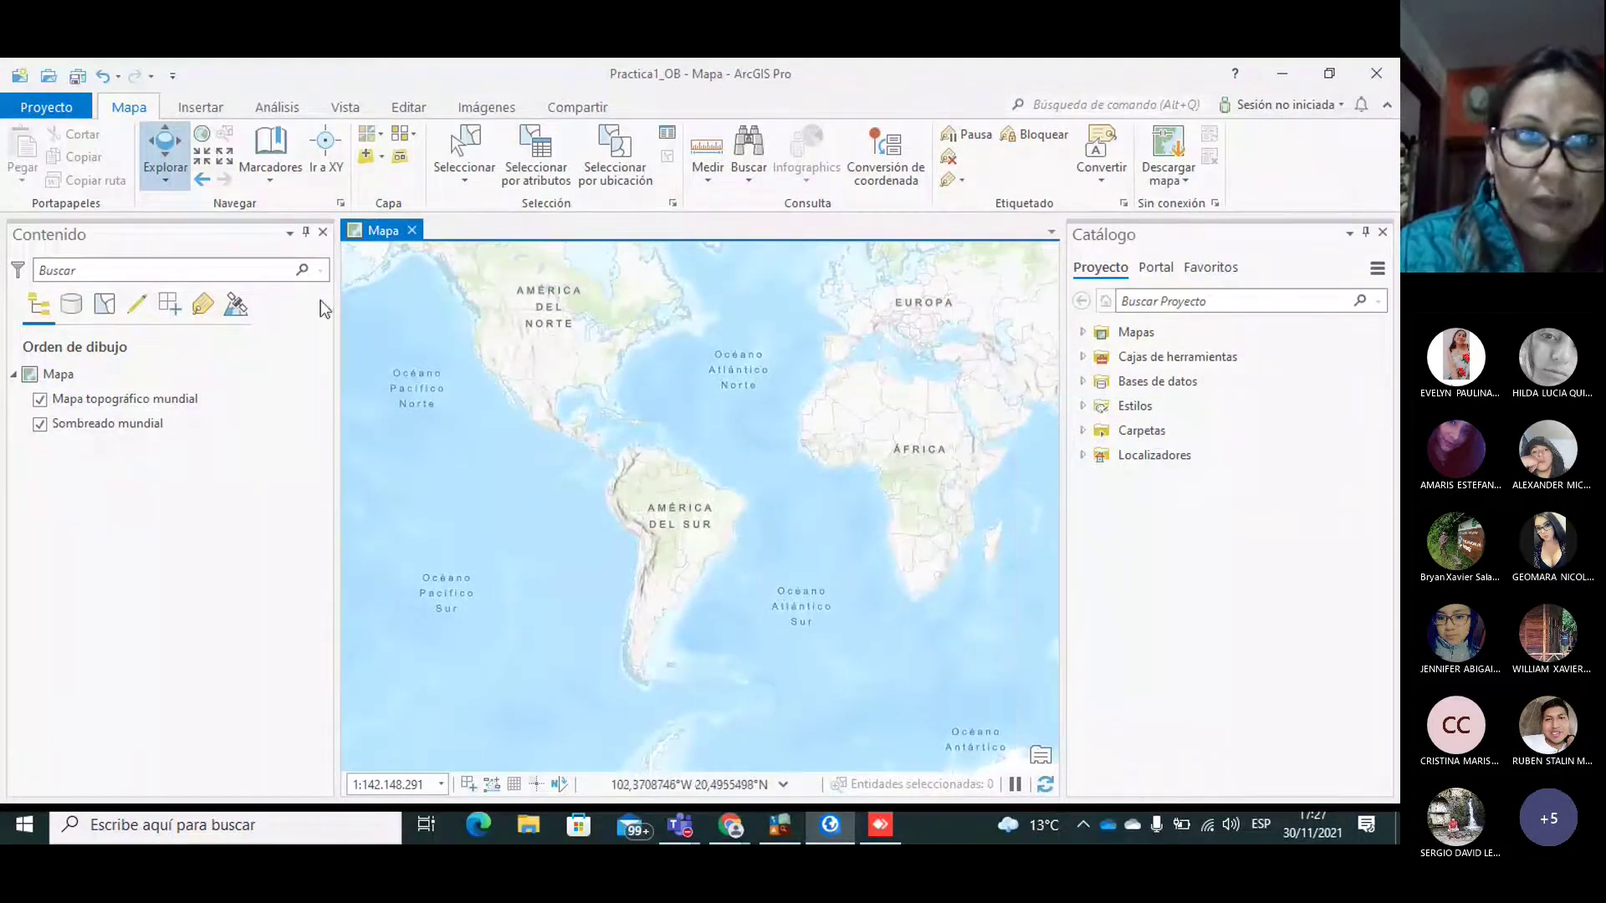
left_click(206, 163)
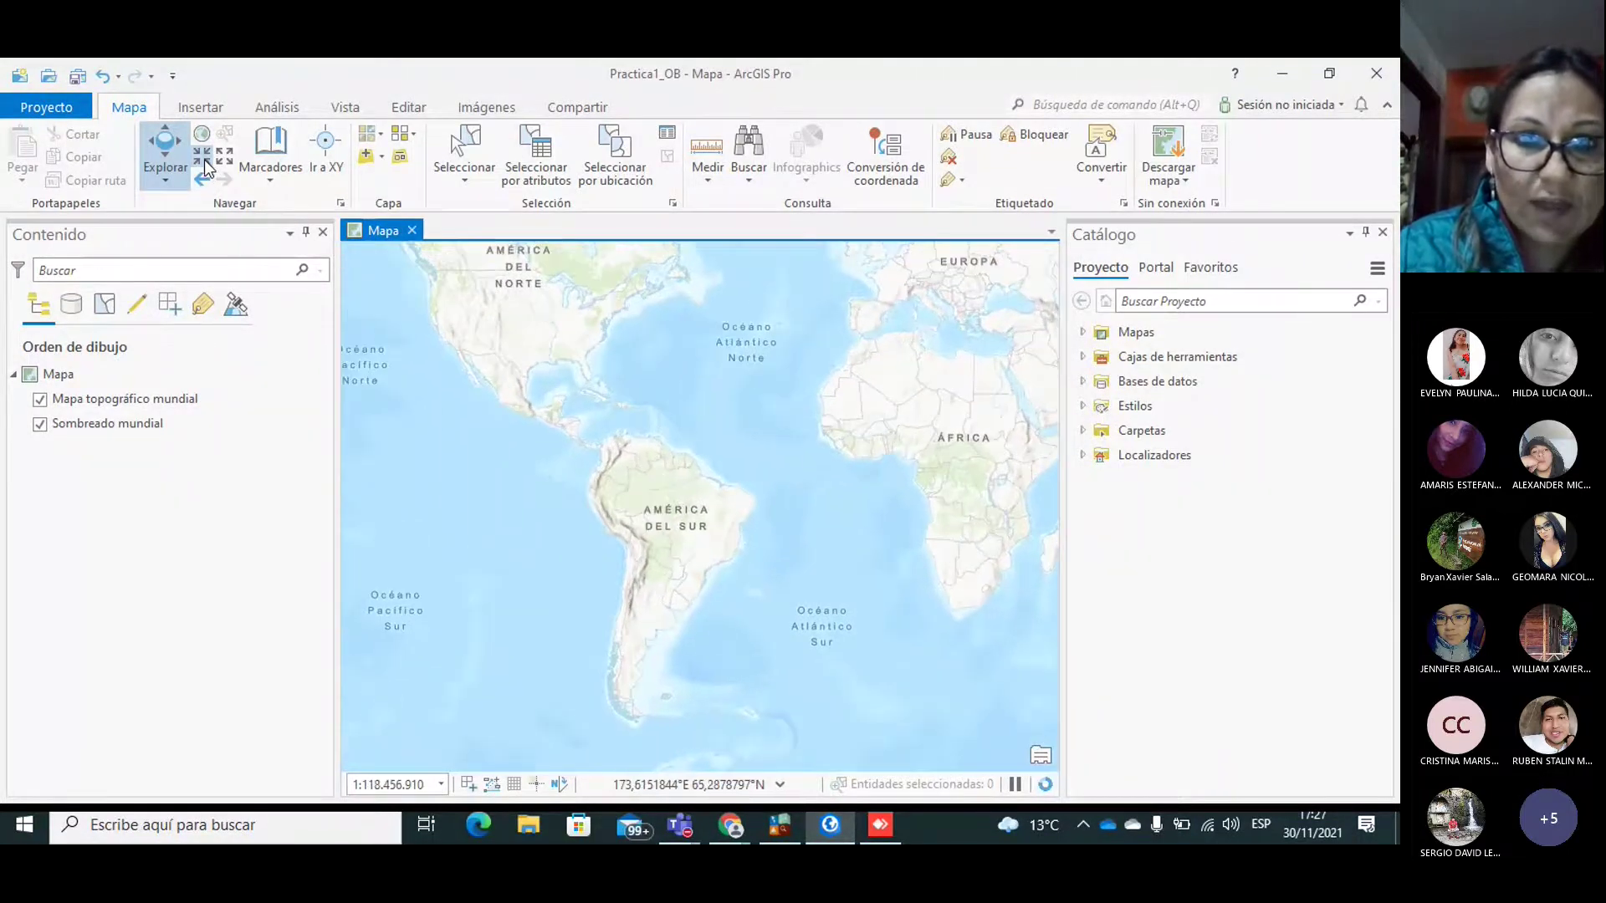
left_click(205, 163)
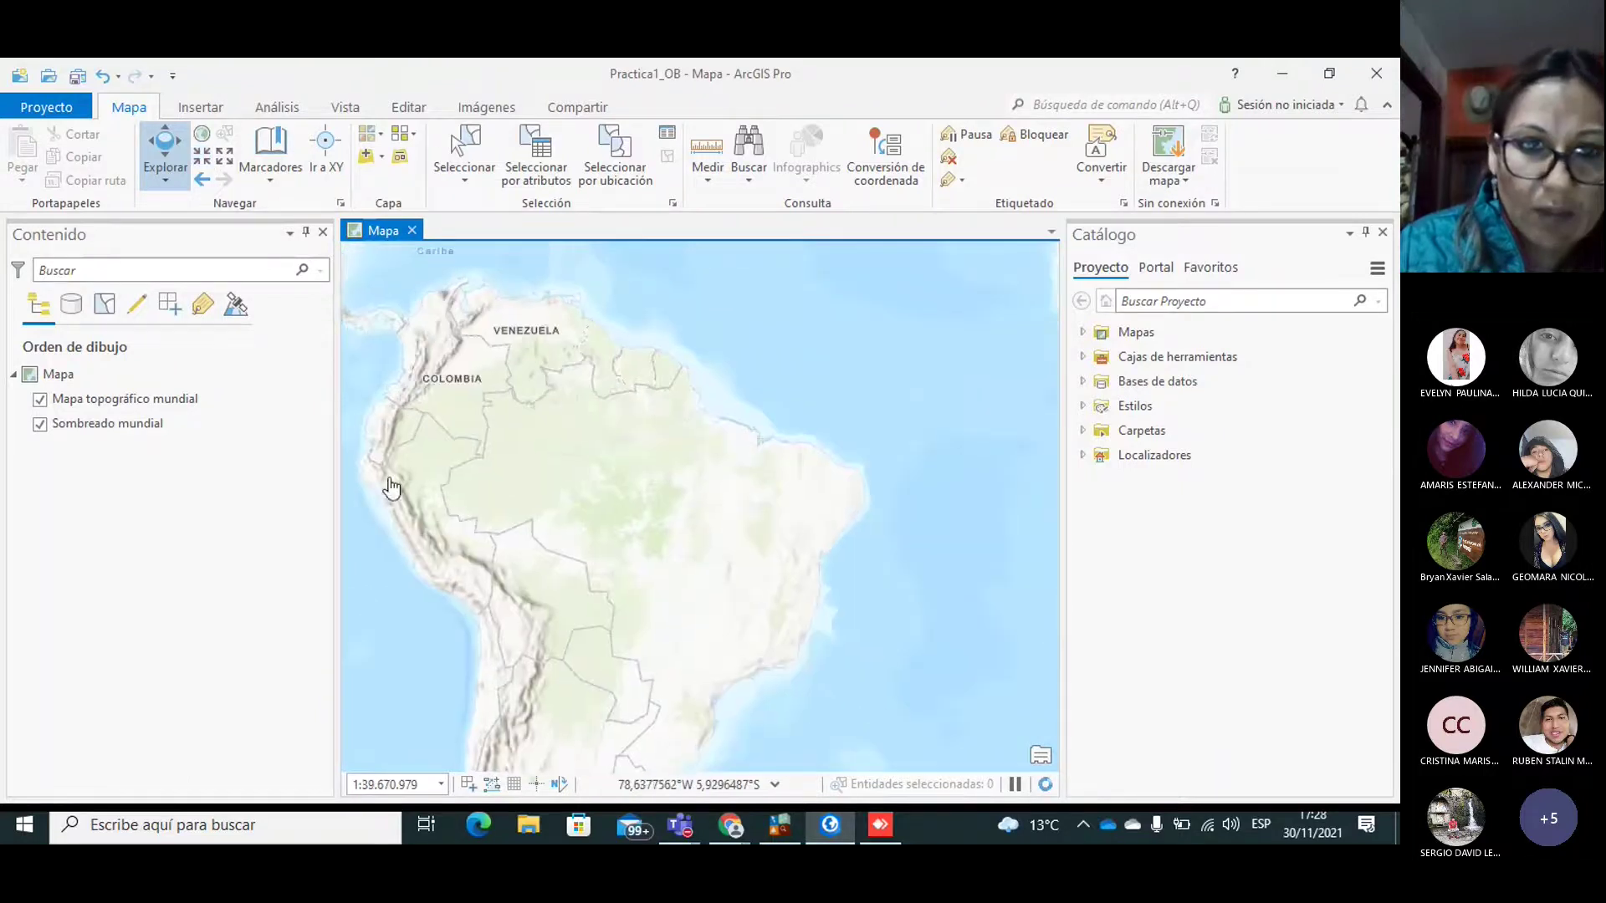
left_click_drag(505, 485, 552, 495)
left_click(202, 164)
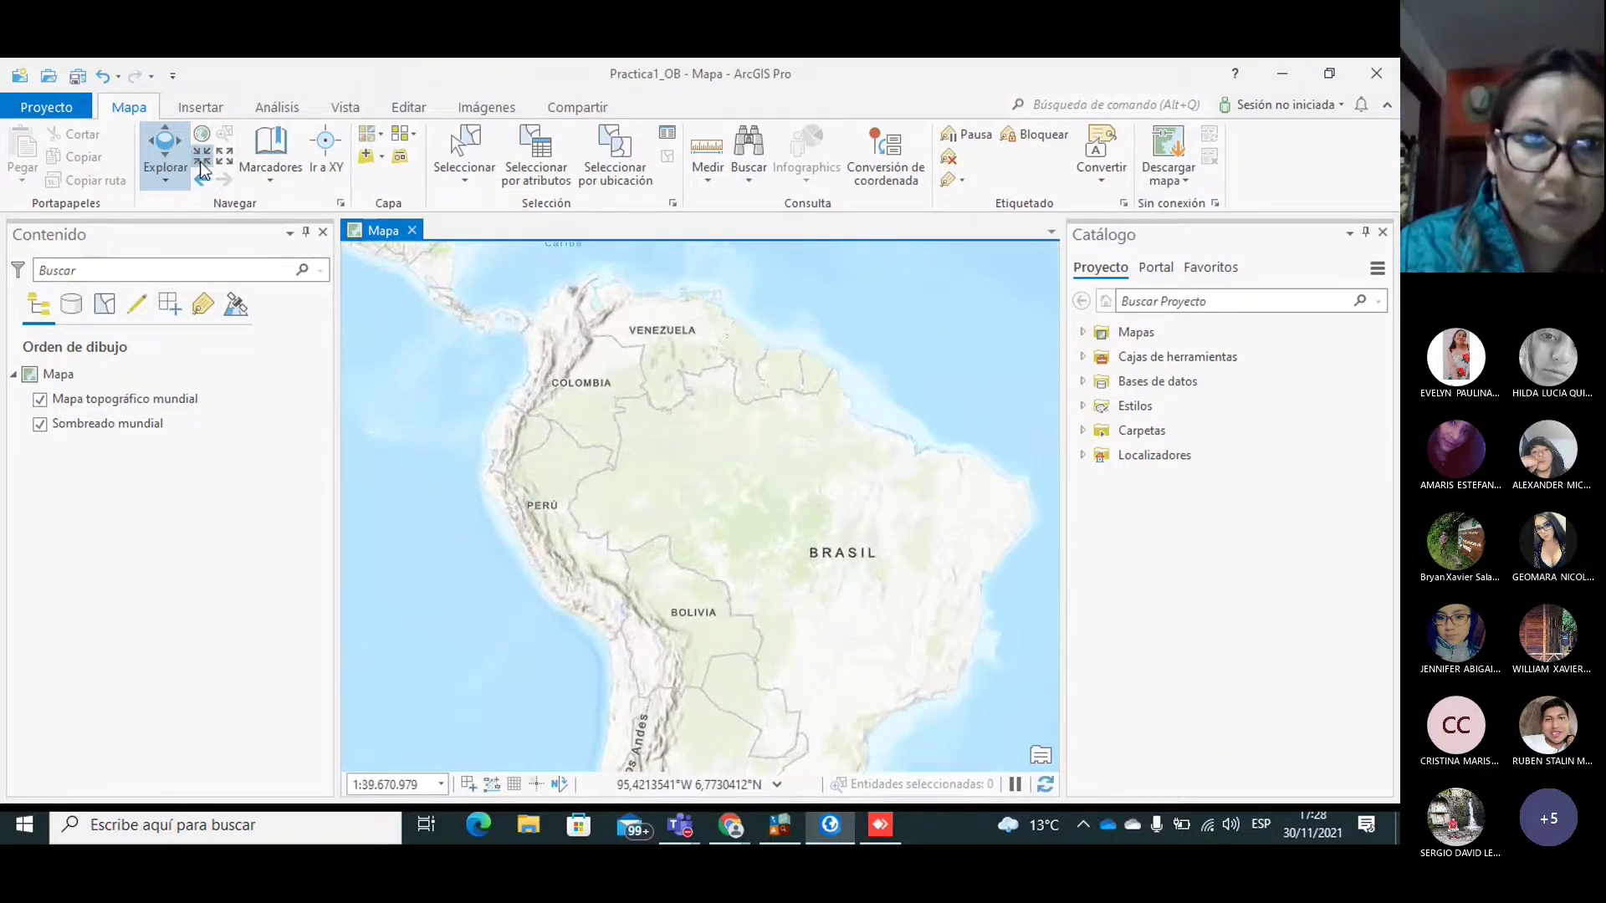
left_click_drag(493, 318, 834, 362)
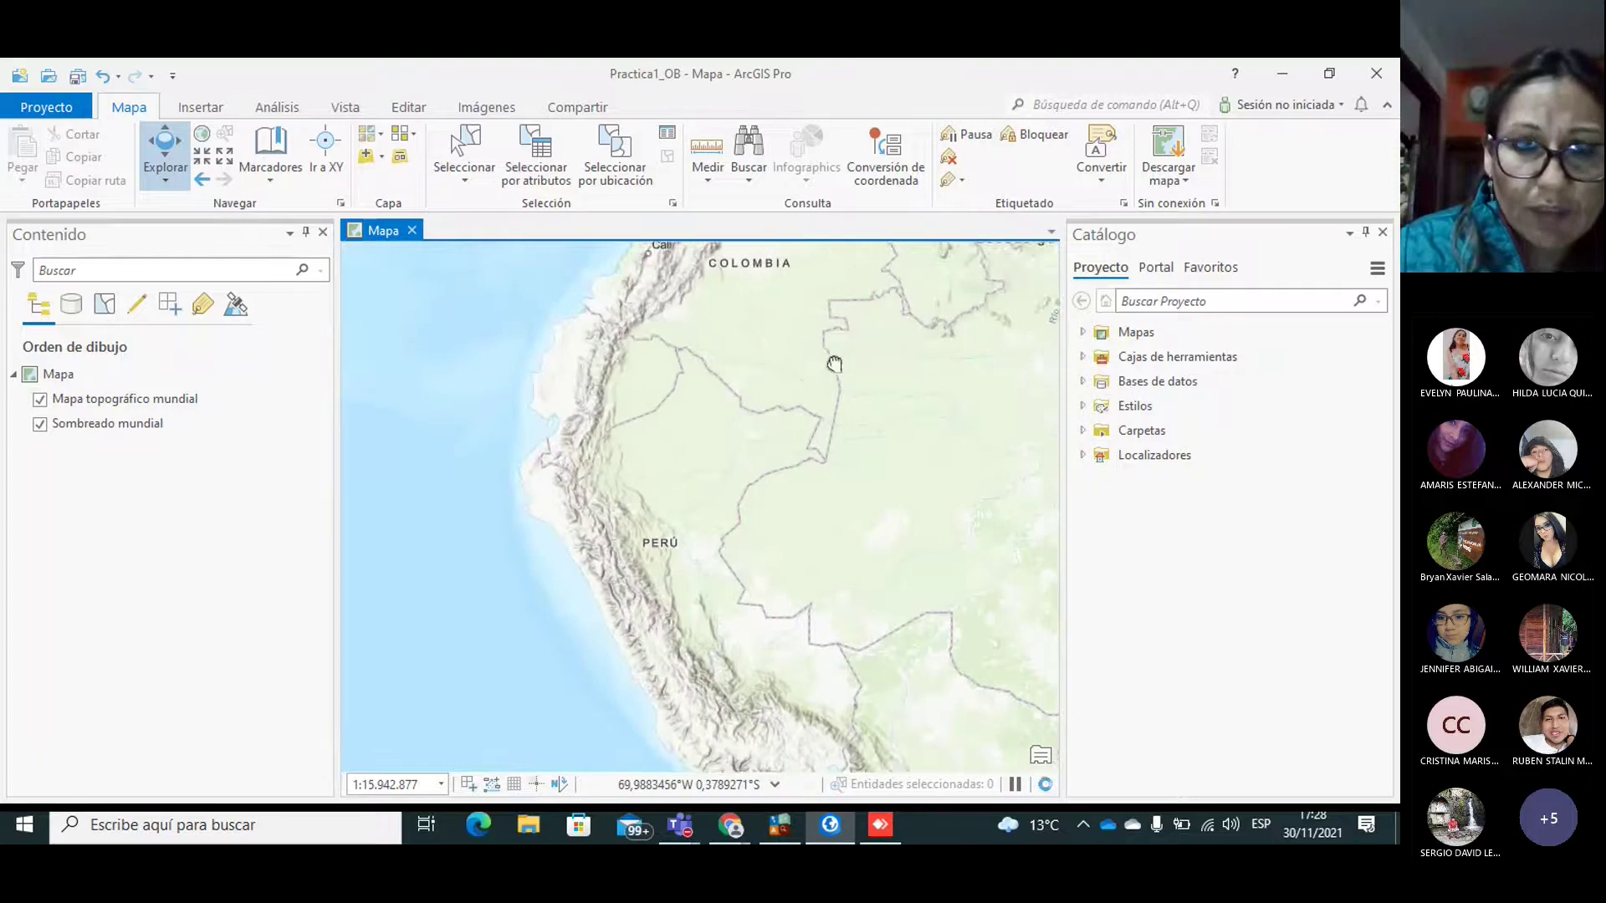
left_click_drag(609, 373, 651, 429)
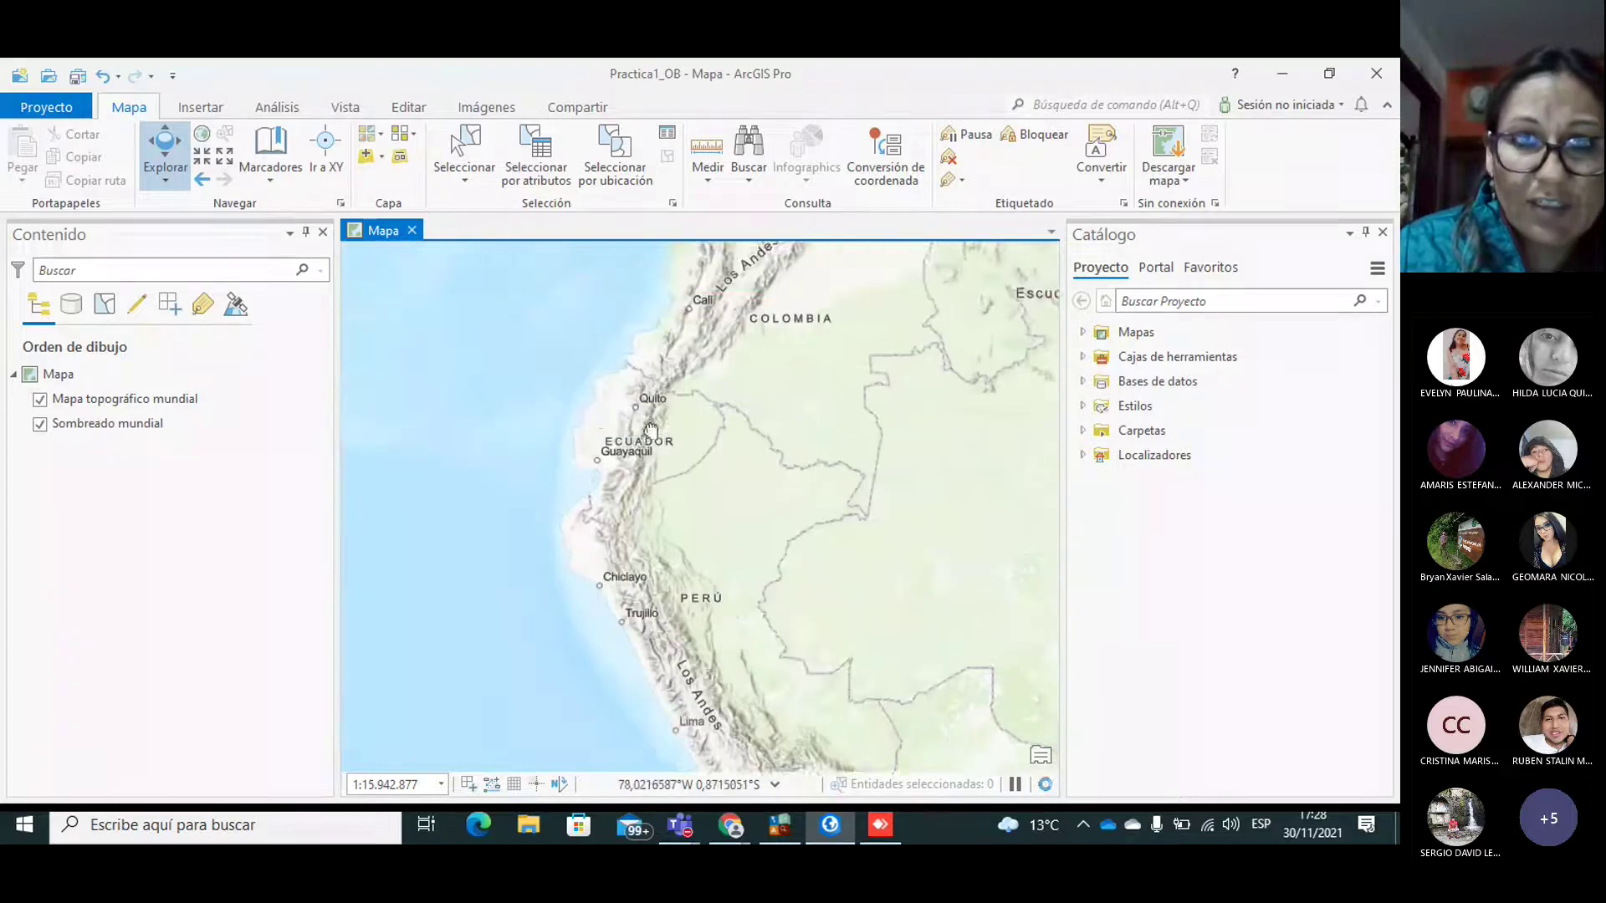
Step: Zoom in on Ecuador until Quito, Guayaquil and Cuenca are in view
left_click(203, 159)
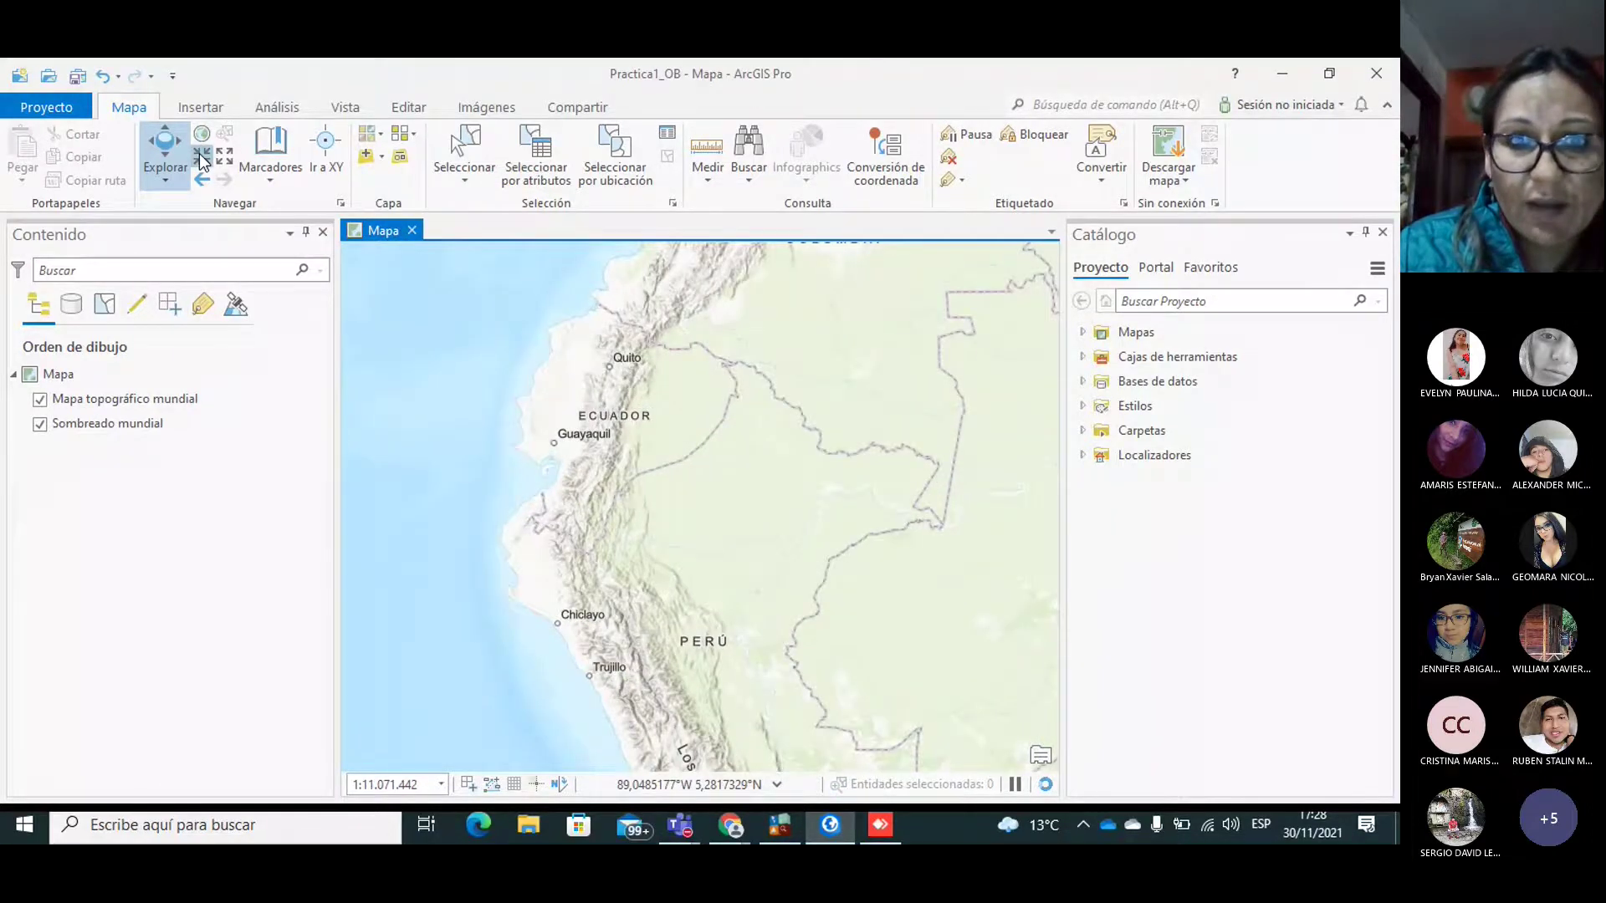
left_click(200, 157)
left_click(201, 157)
left_click(201, 157)
left_click(201, 157)
left_click(201, 157)
left_click_drag(524, 318, 638, 473)
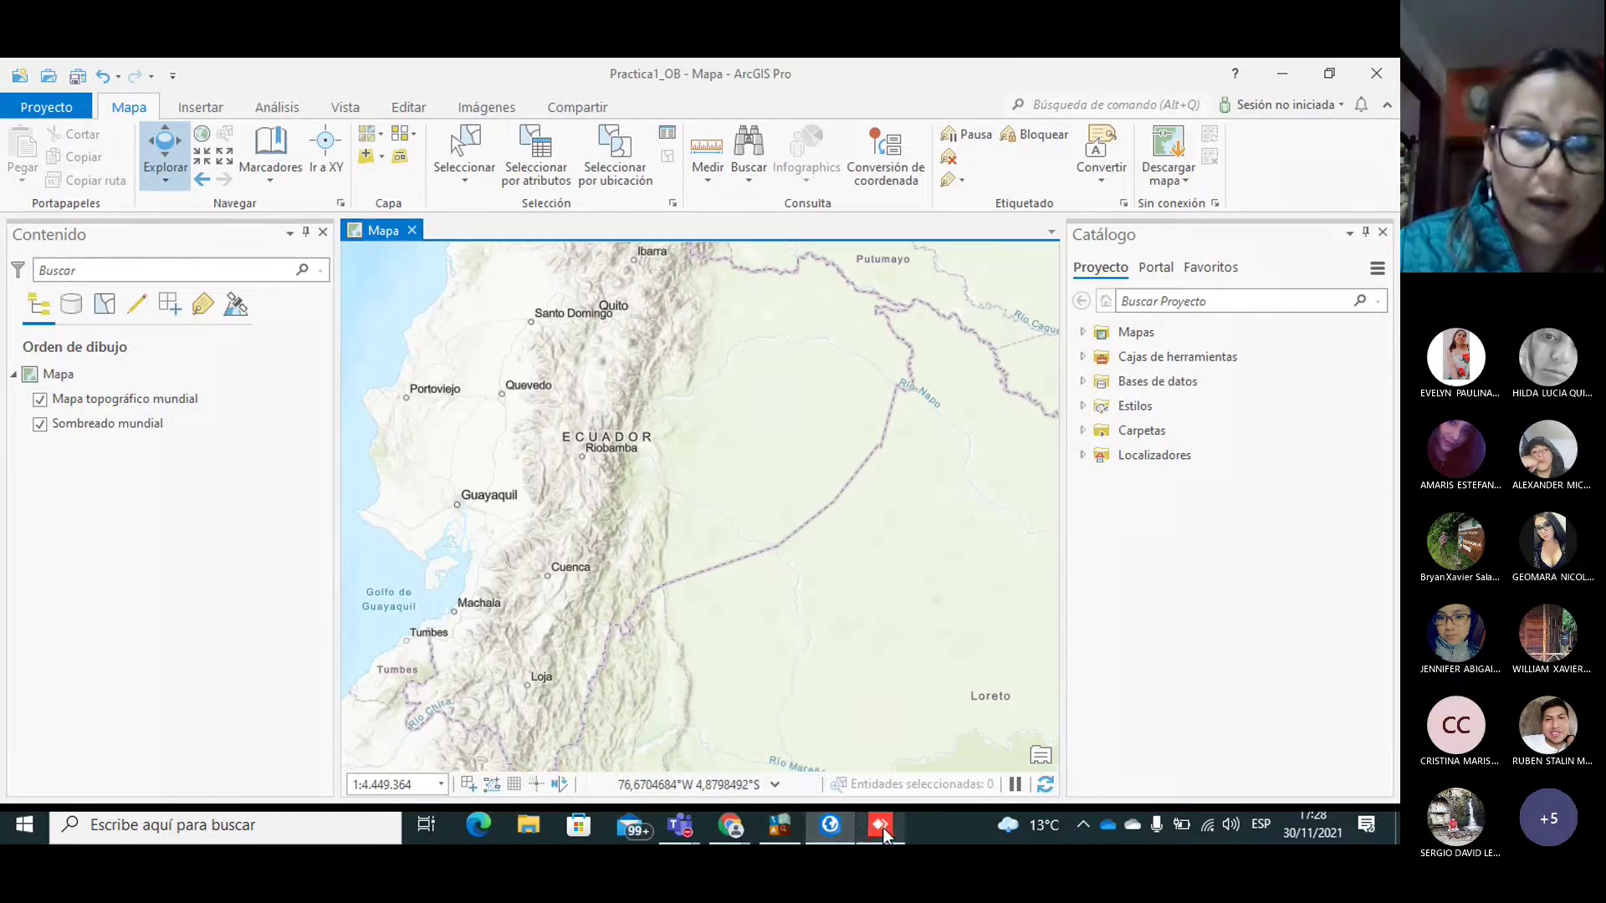
mouse_move(728, 833)
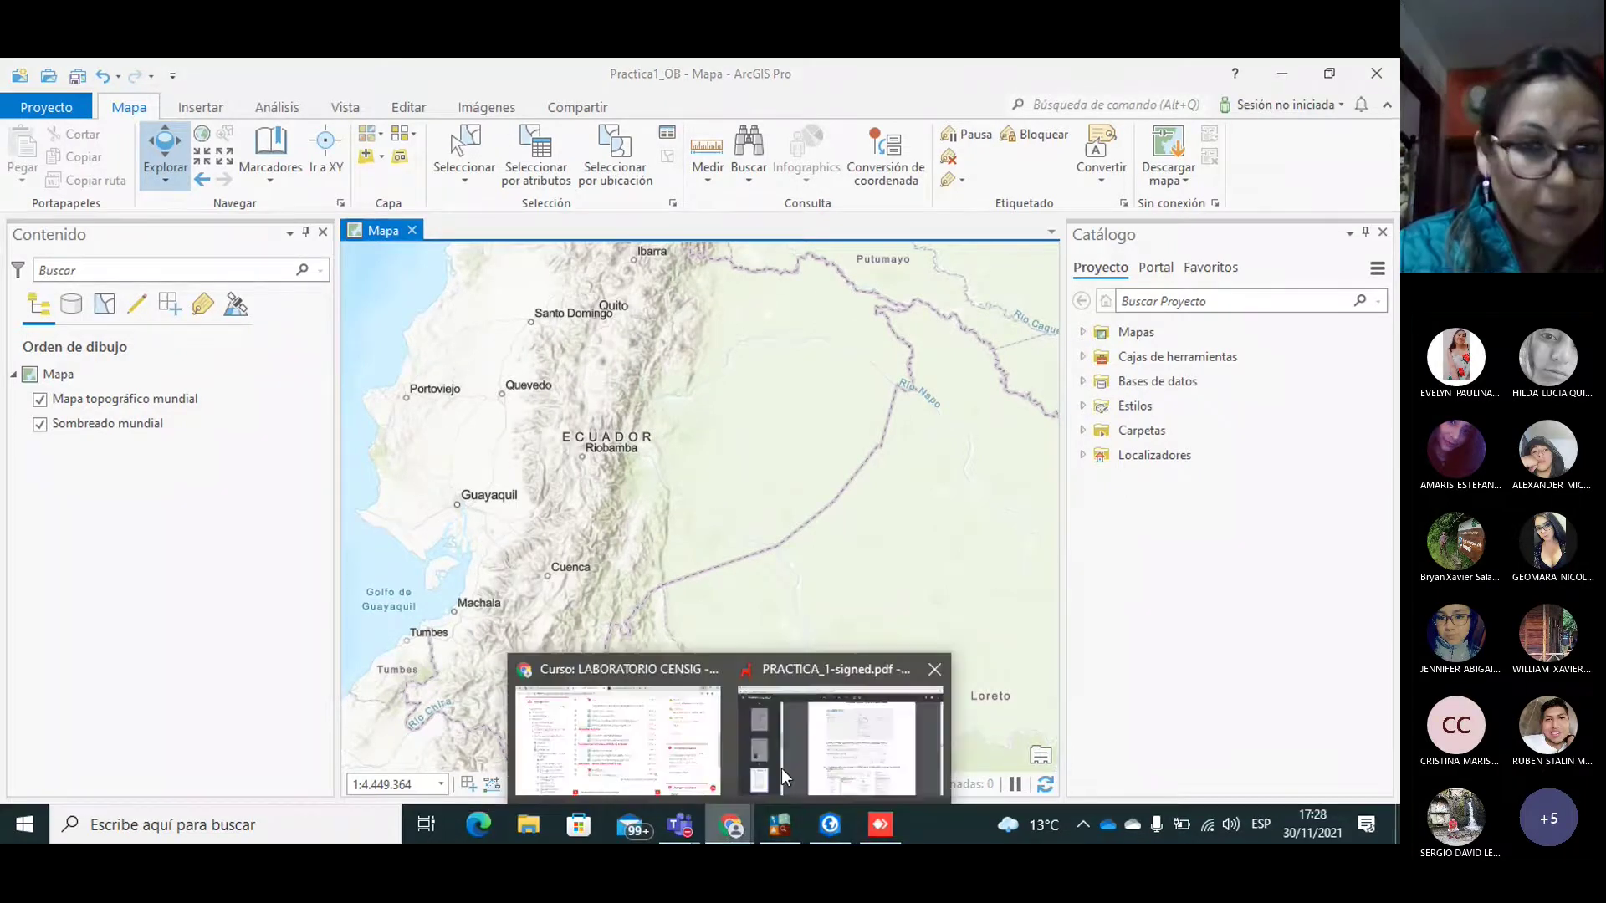
left_click(781, 768)
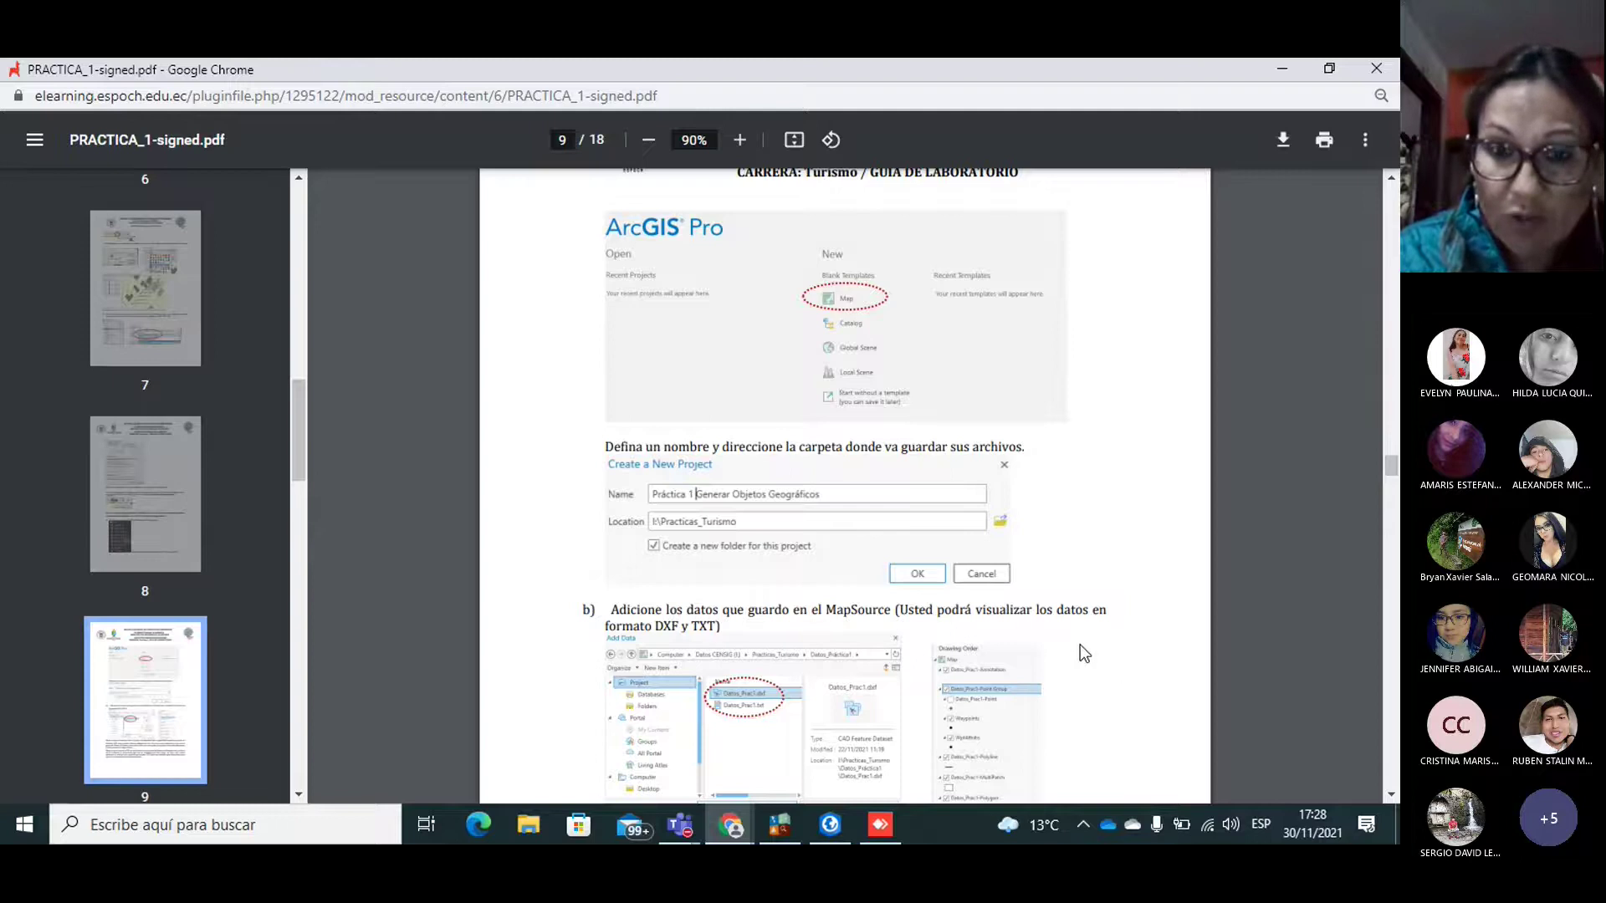
left_click(1388, 793)
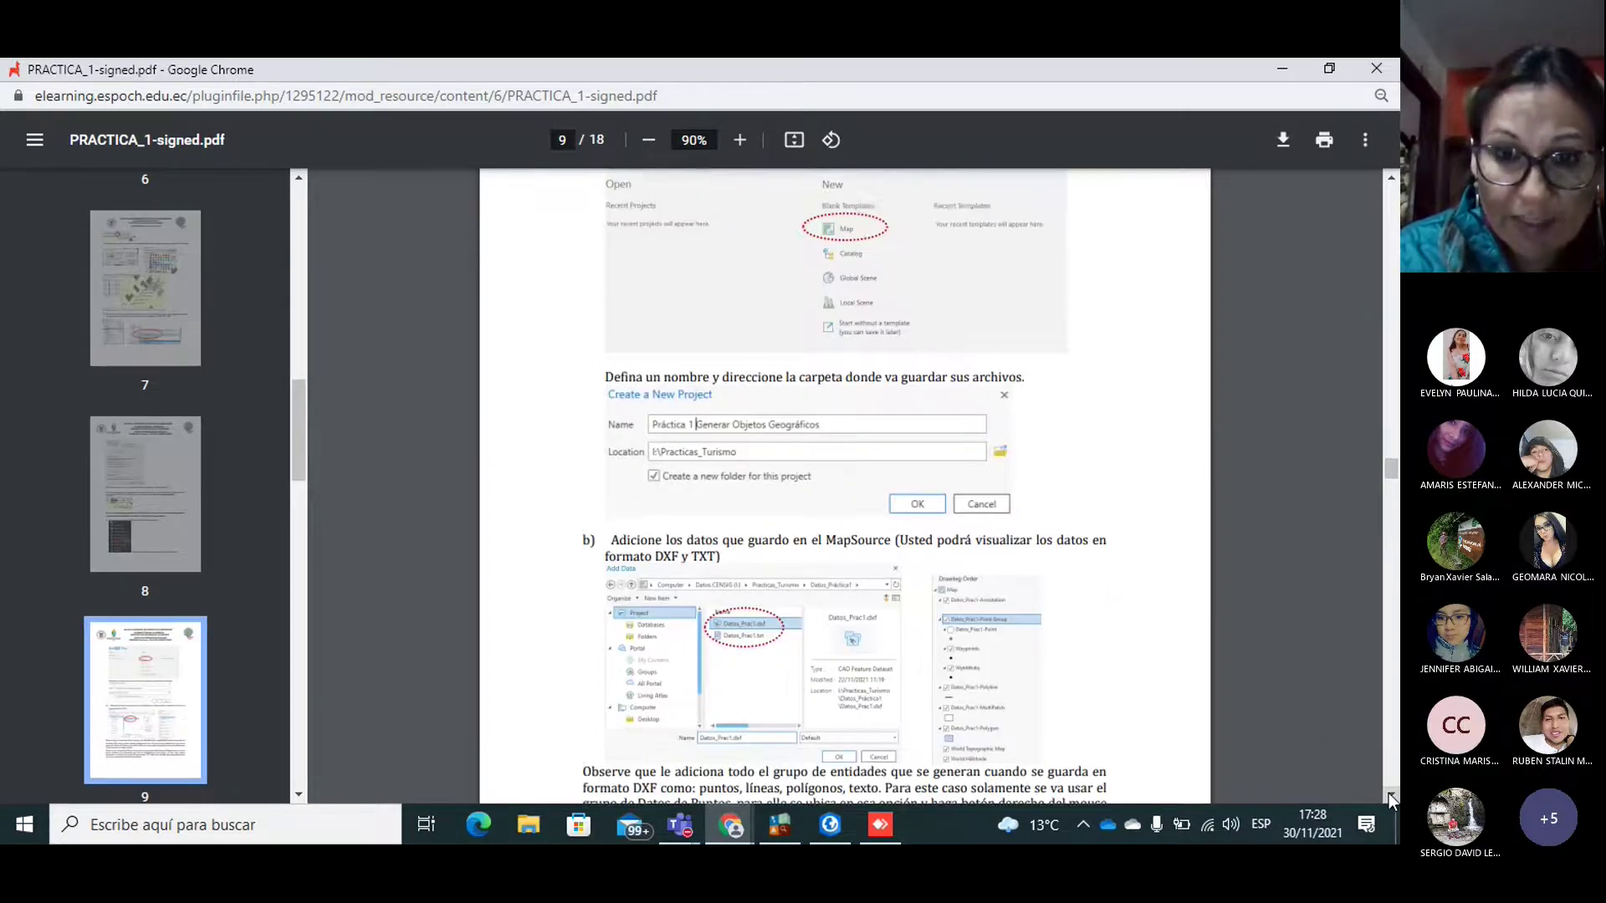
left_click(1388, 793)
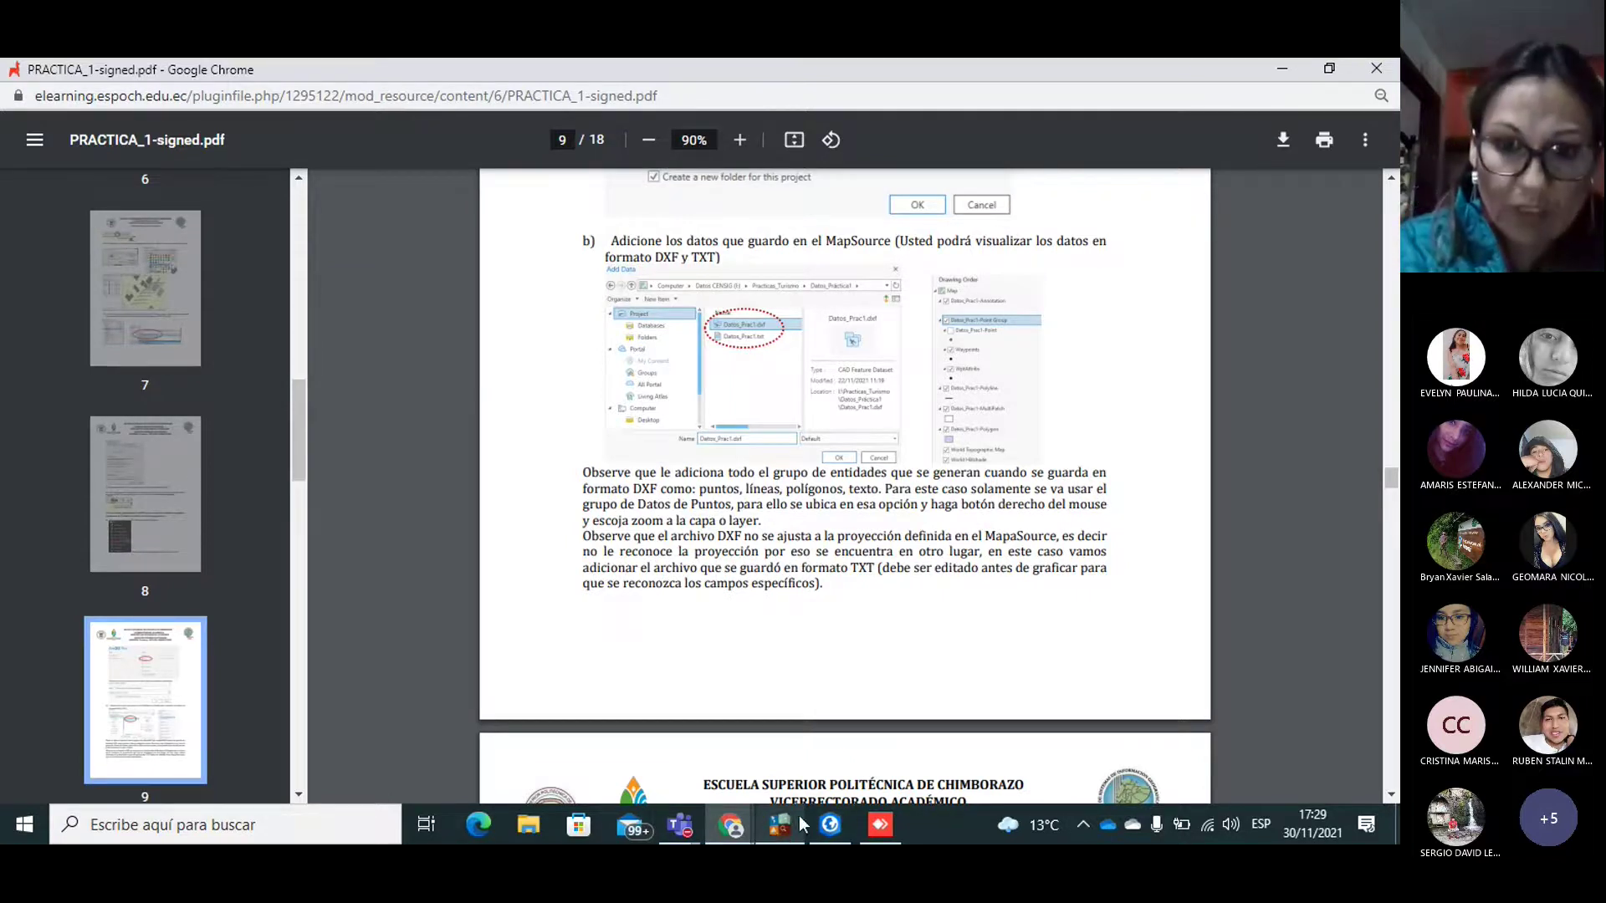
left_click(828, 826)
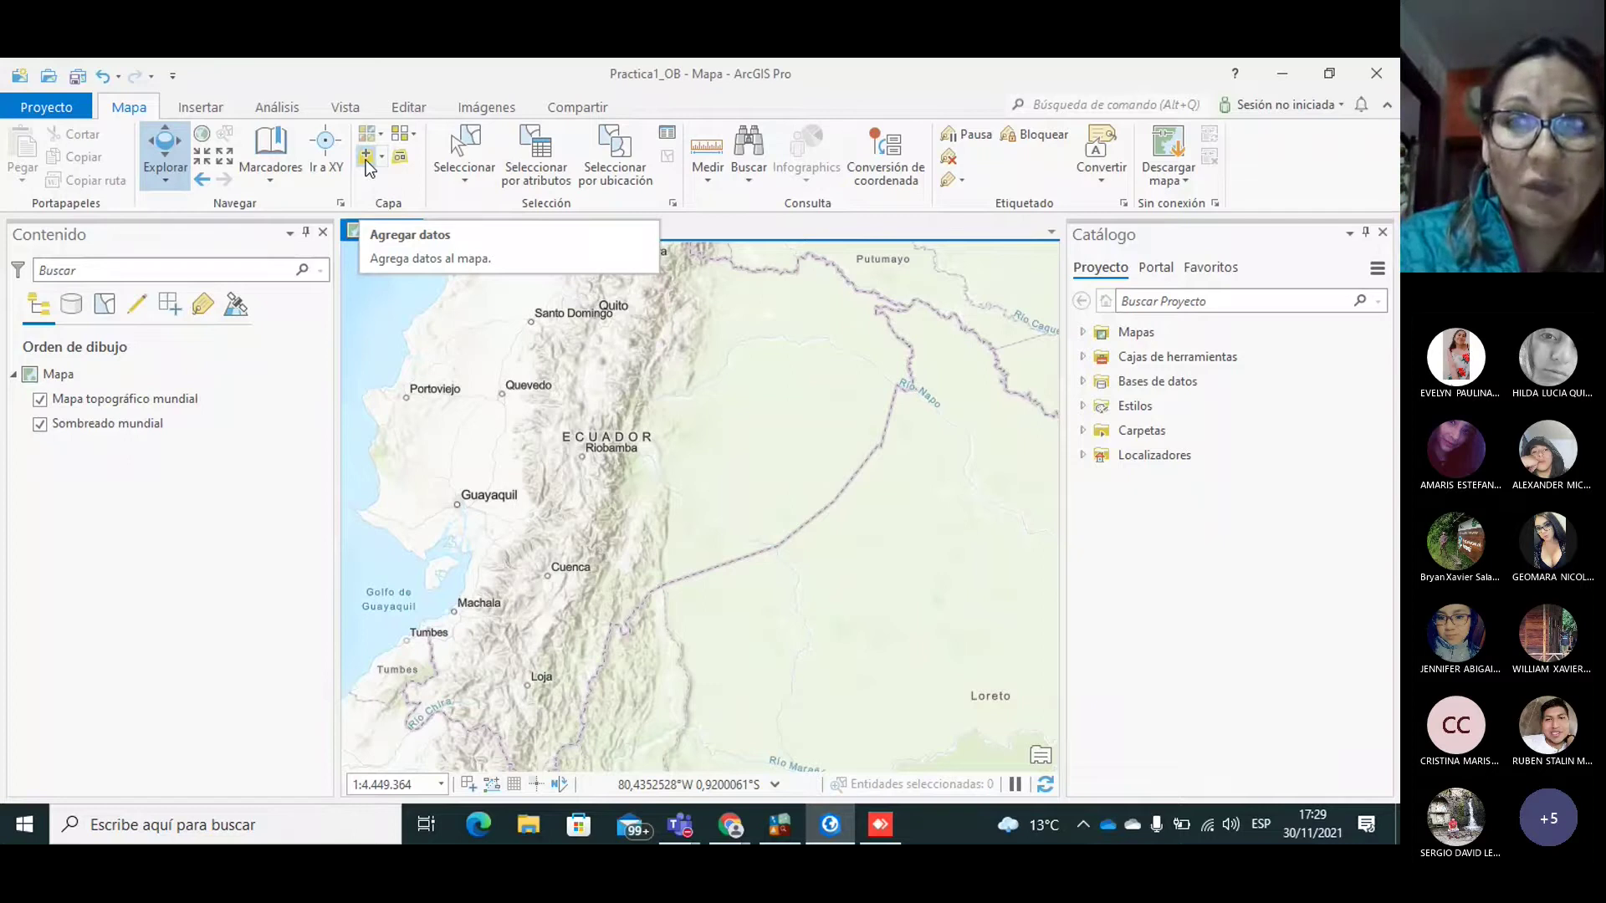
Step: In Add Data, browse to the Pract_1_Turismo folder on Disco local (D:)
left_click(368, 164)
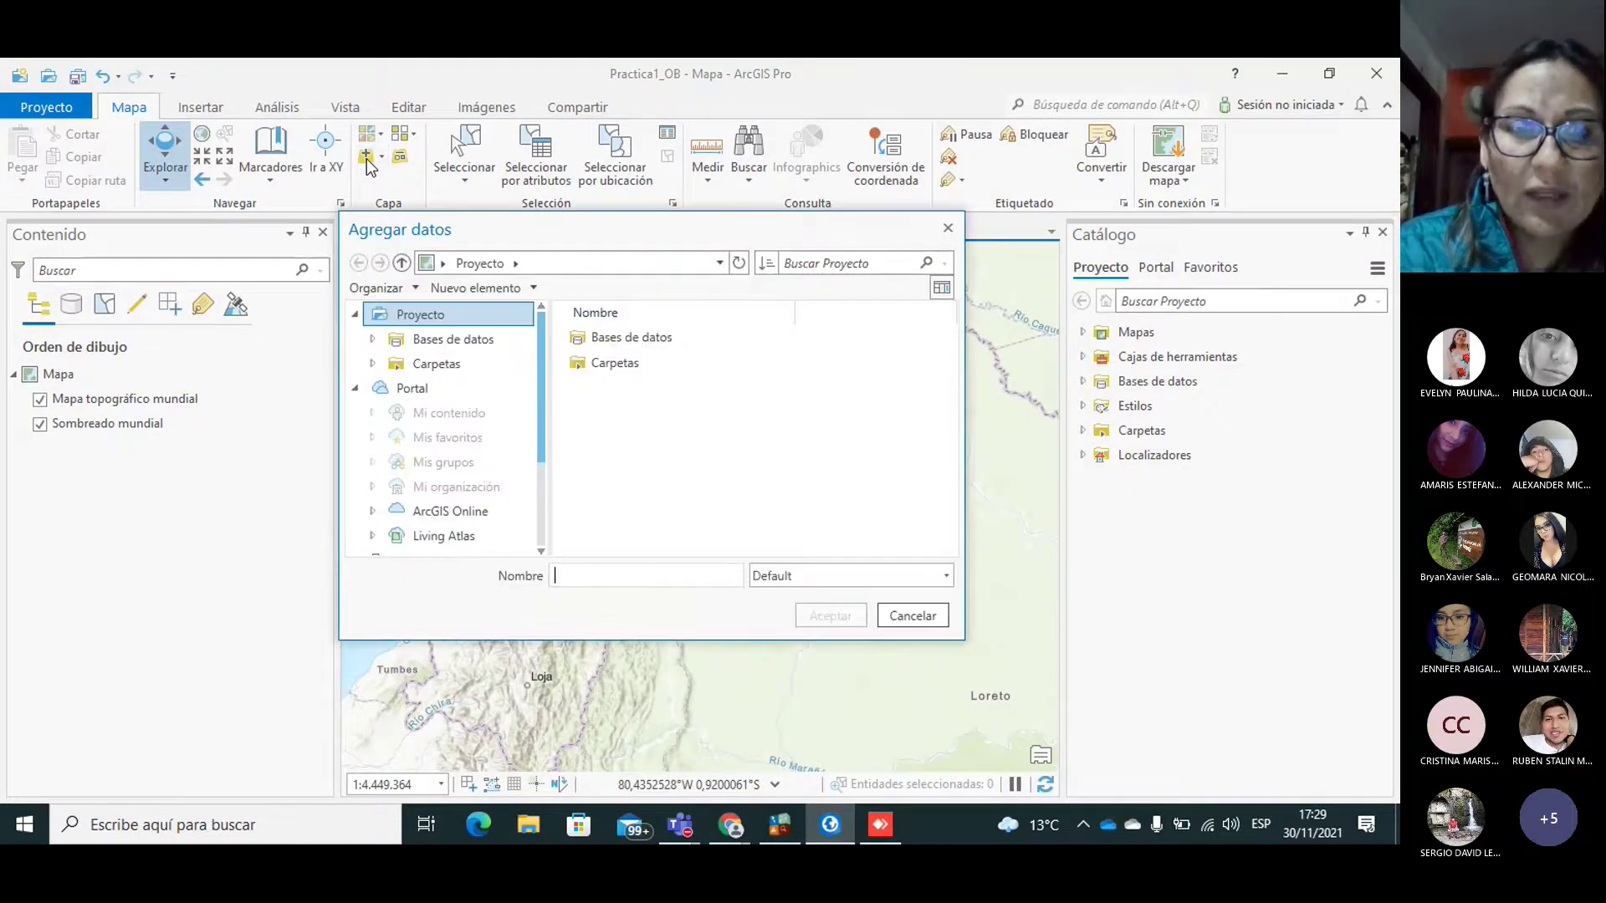
left_click_drag(539, 365, 535, 485)
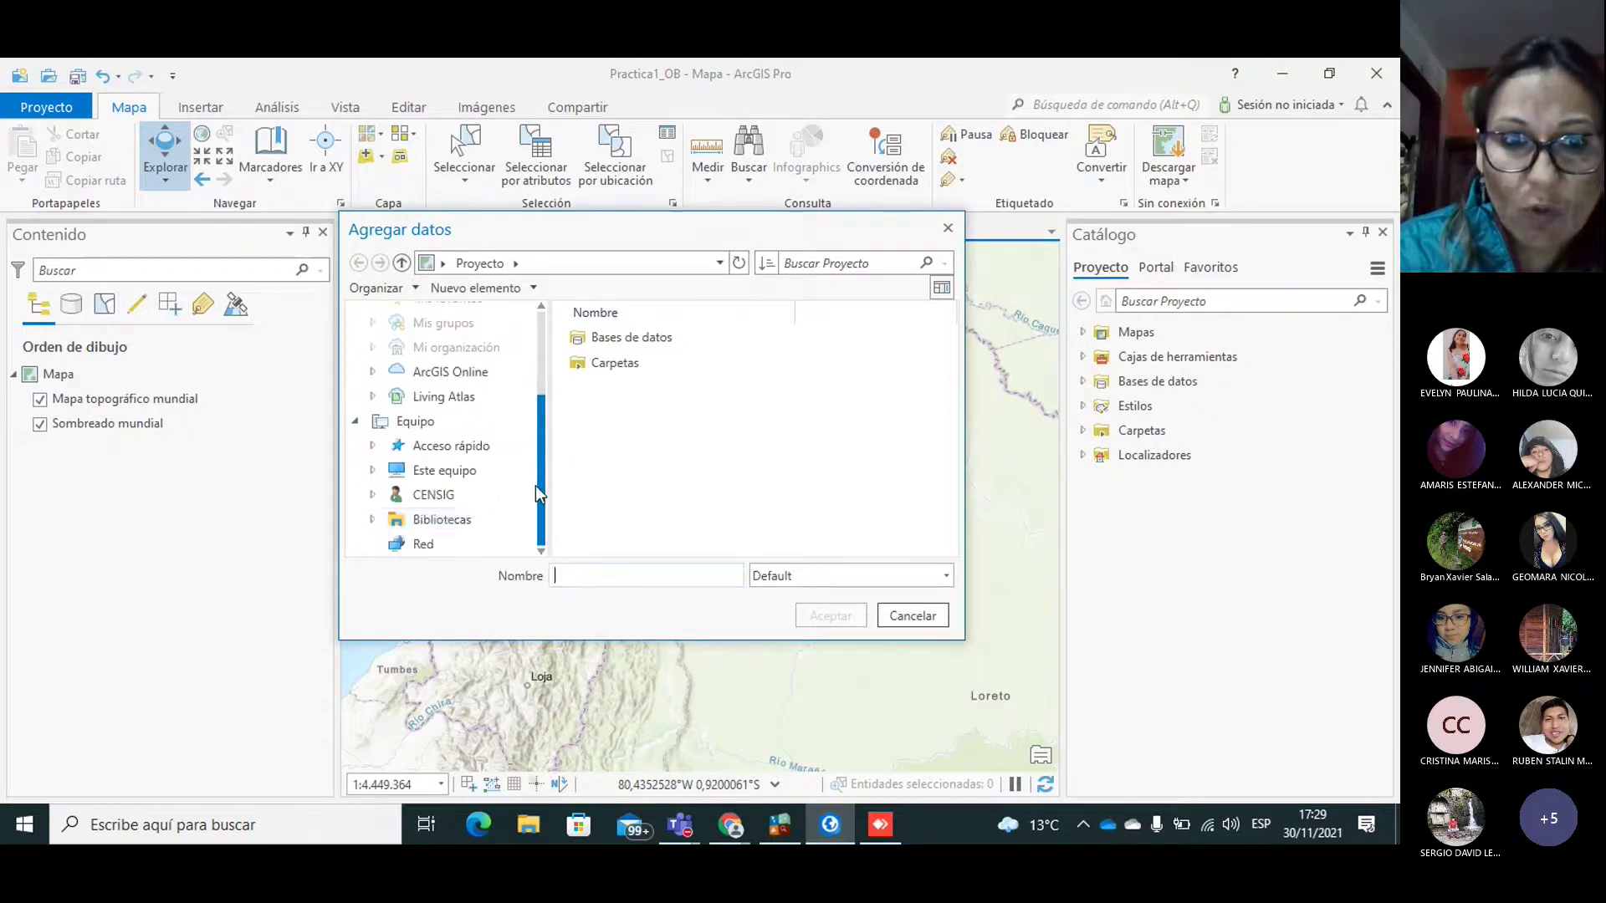
left_click(475, 472)
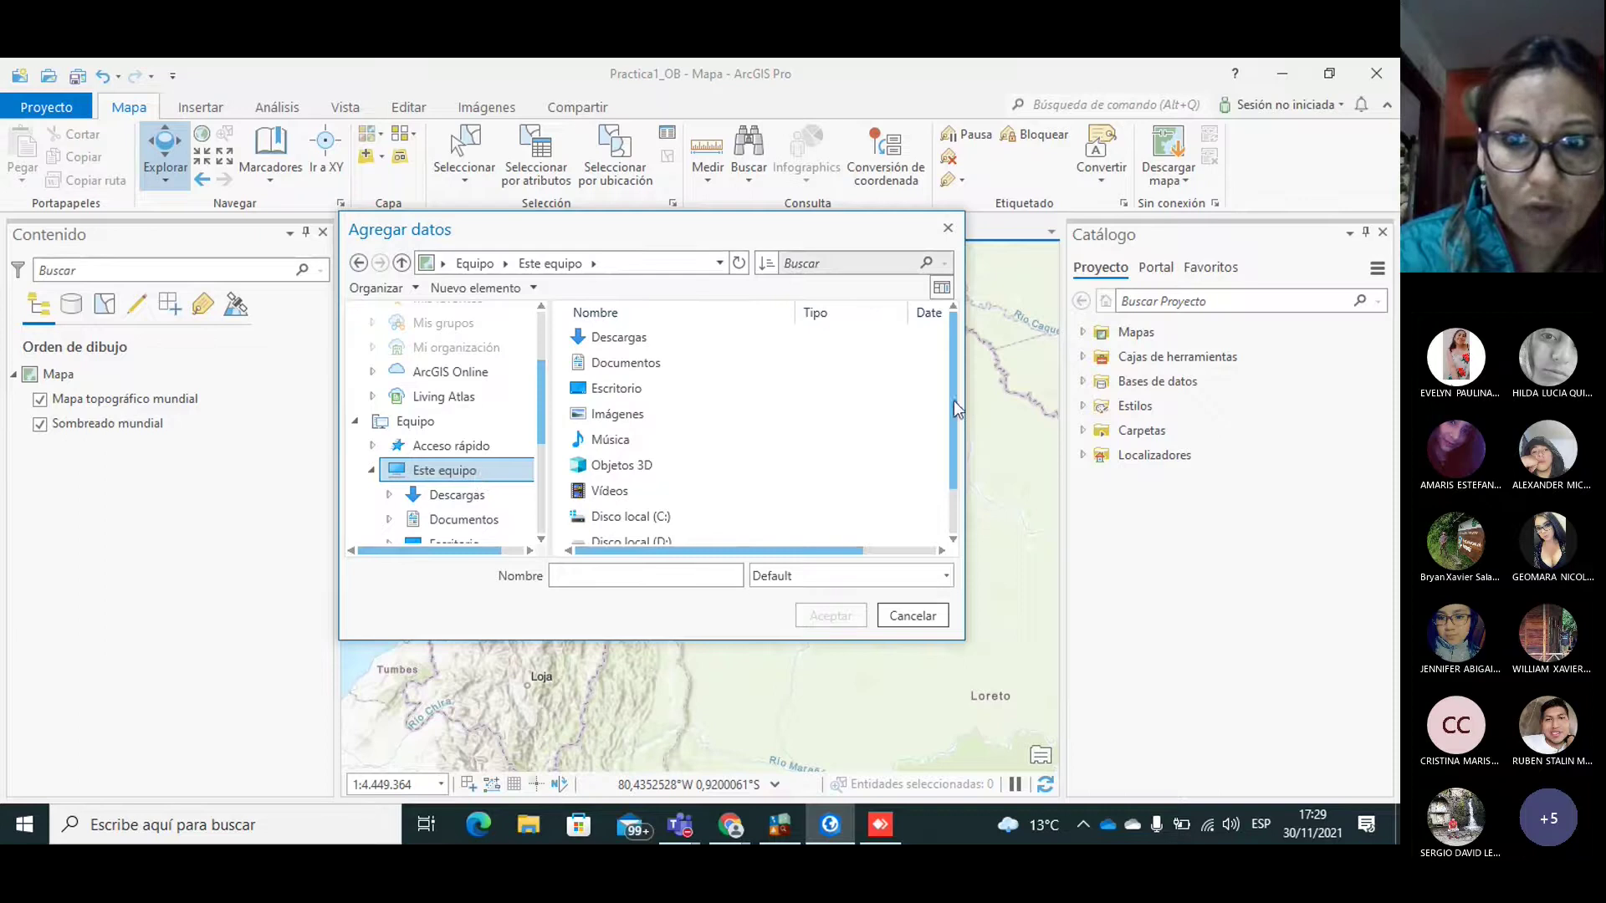
left_click_drag(954, 405, 955, 510)
double_click(651, 493)
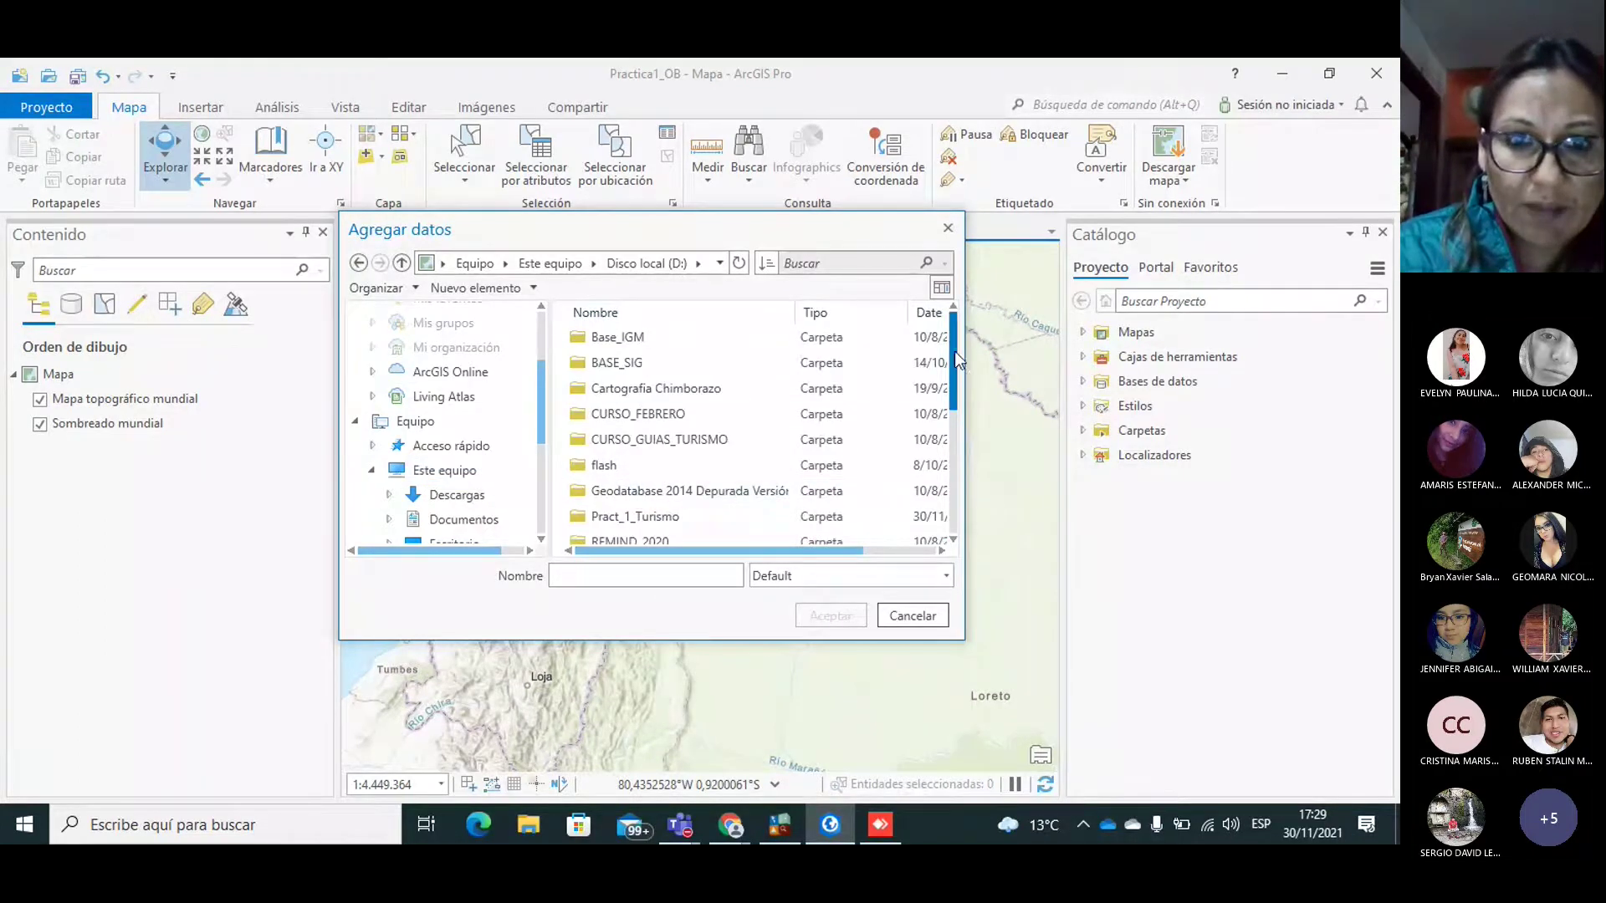
scroll(955, 351, "down", 1)
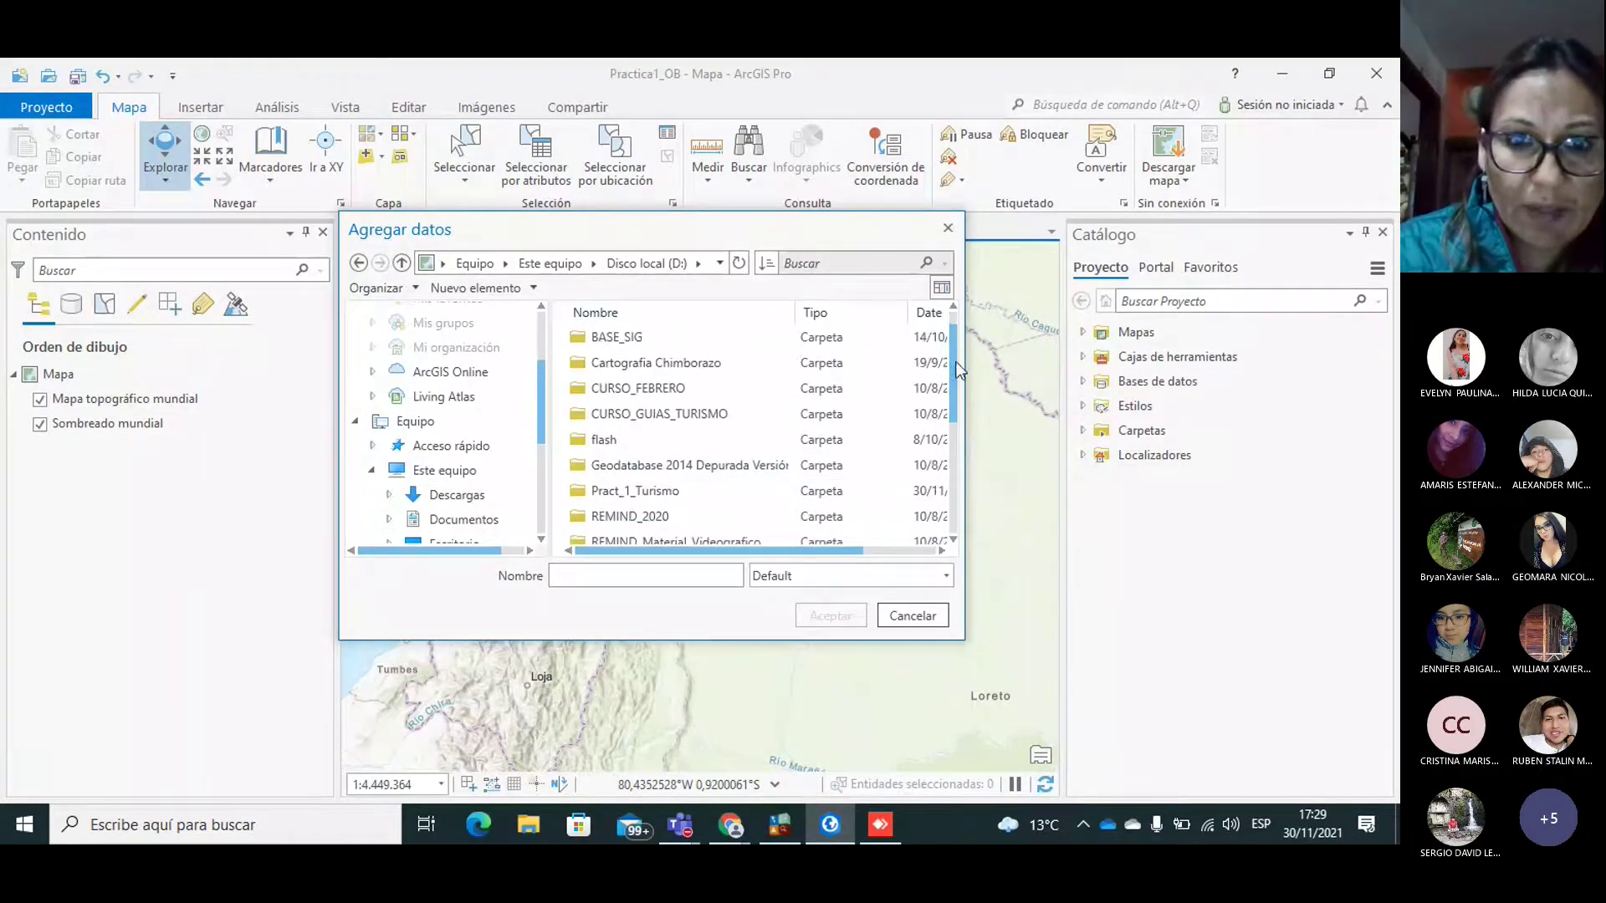
double_click(631, 490)
Step: Select only DatosGPS.dxf and add it to the map
left_click(591, 354)
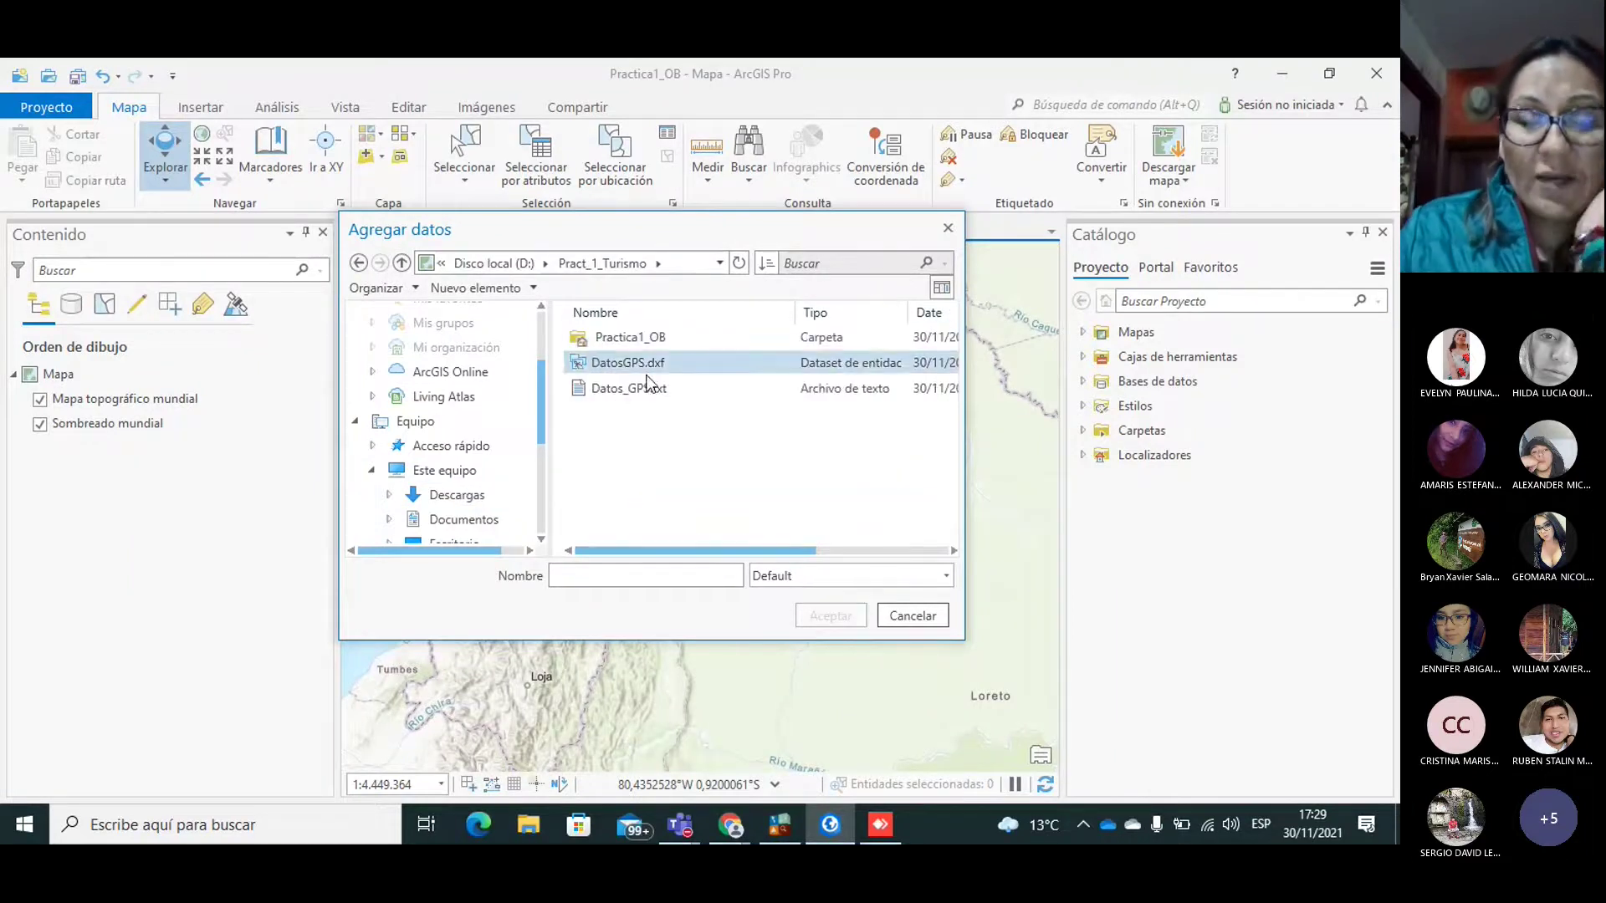
left_click(625, 338)
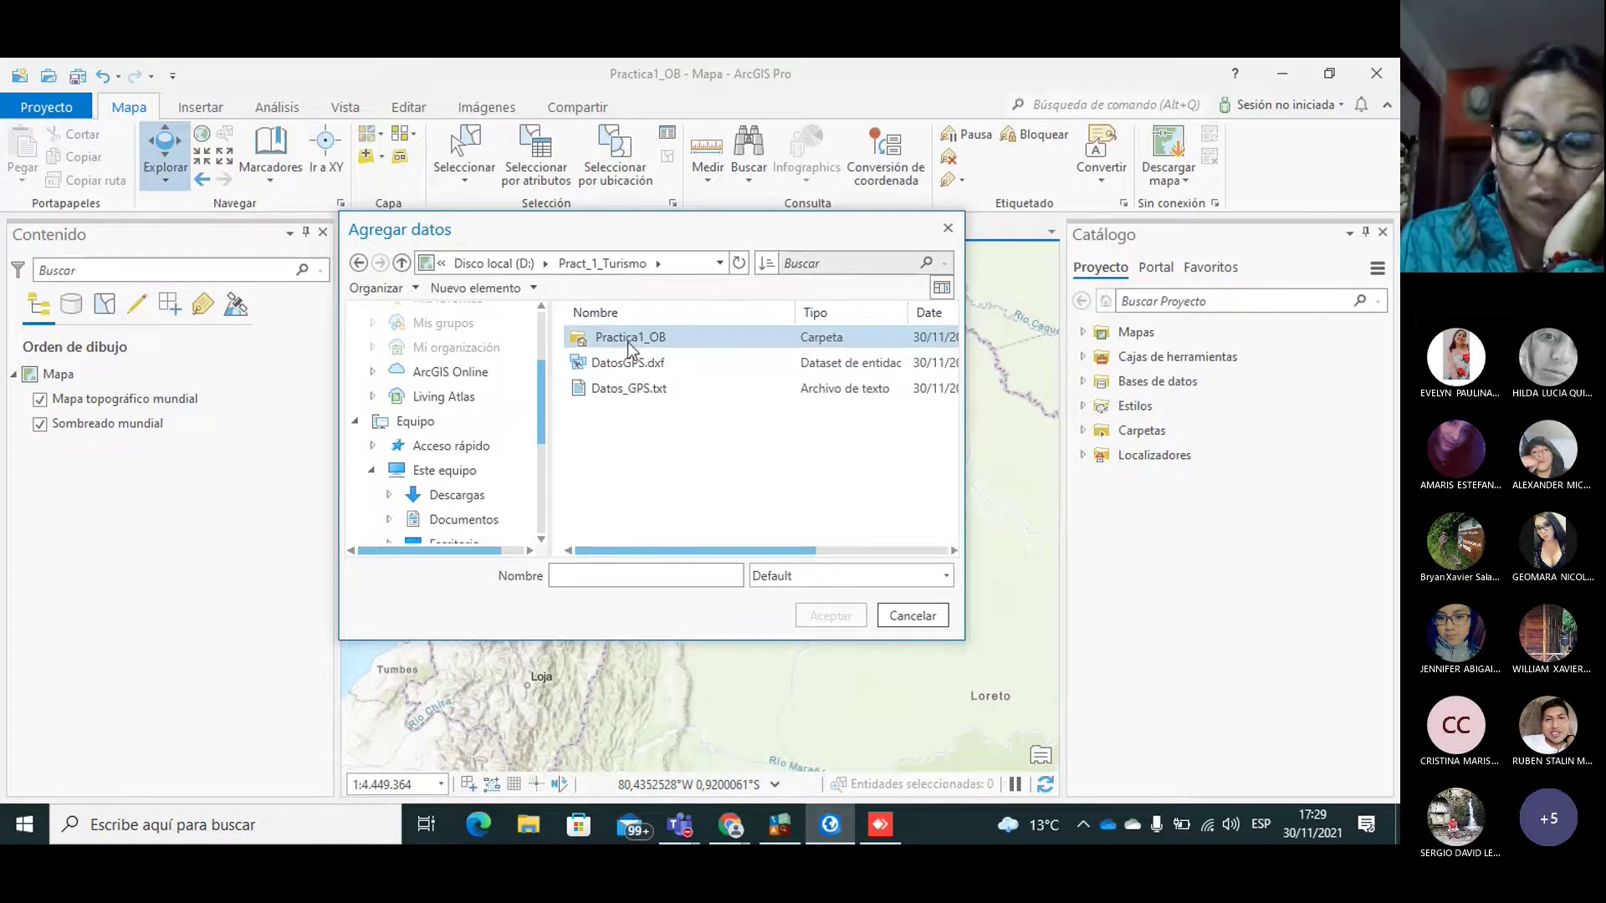
left_click(629, 362)
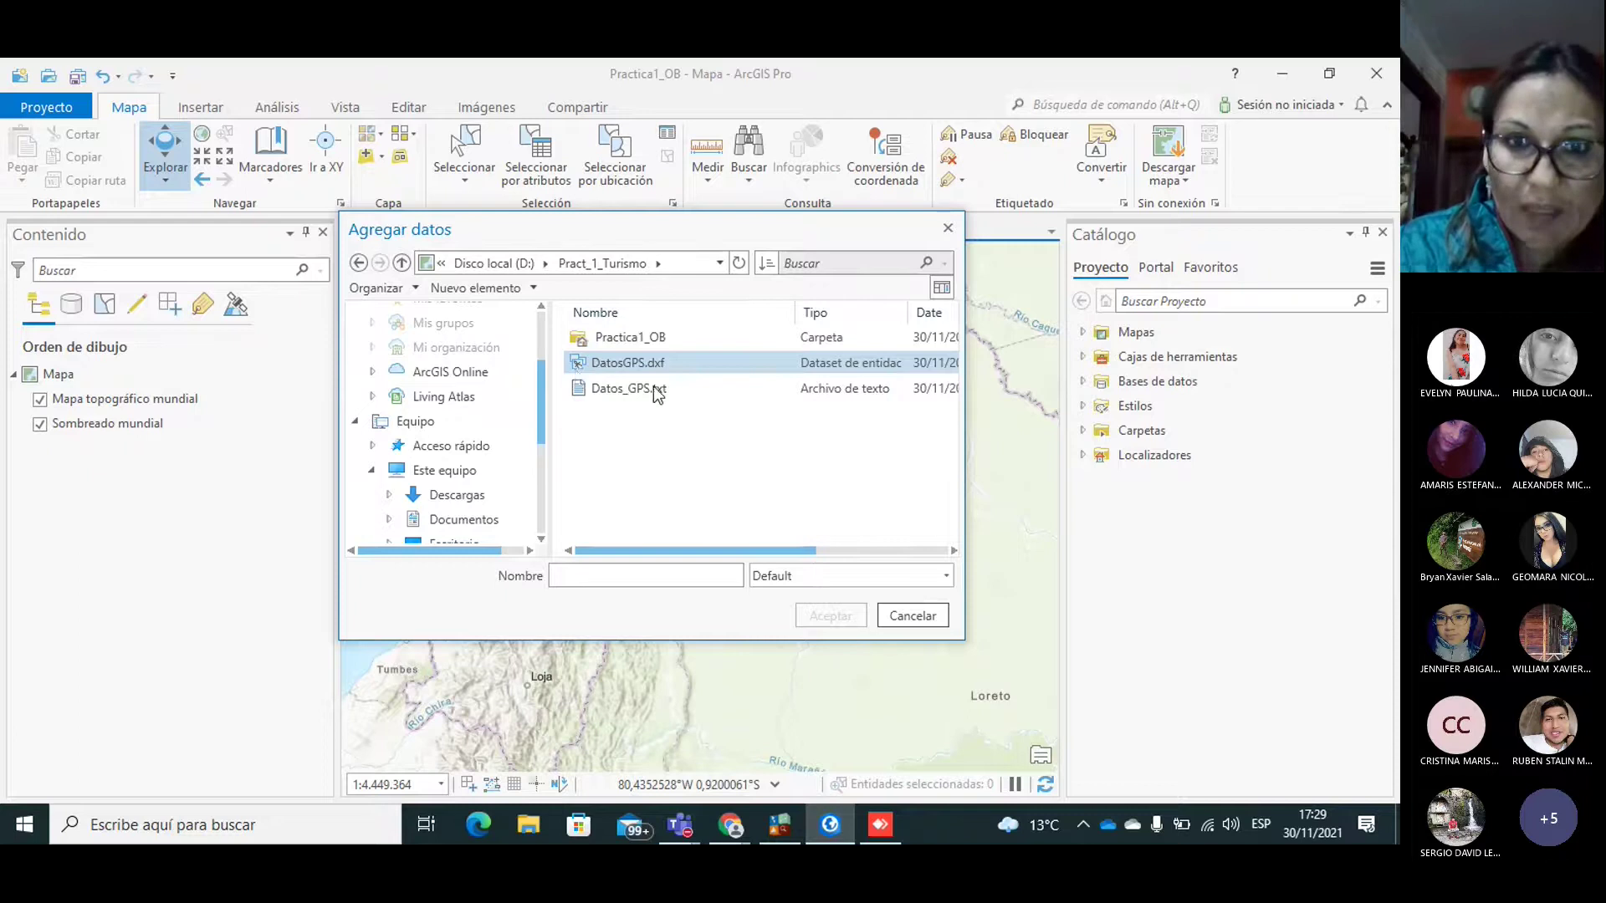
left_click(640, 389)
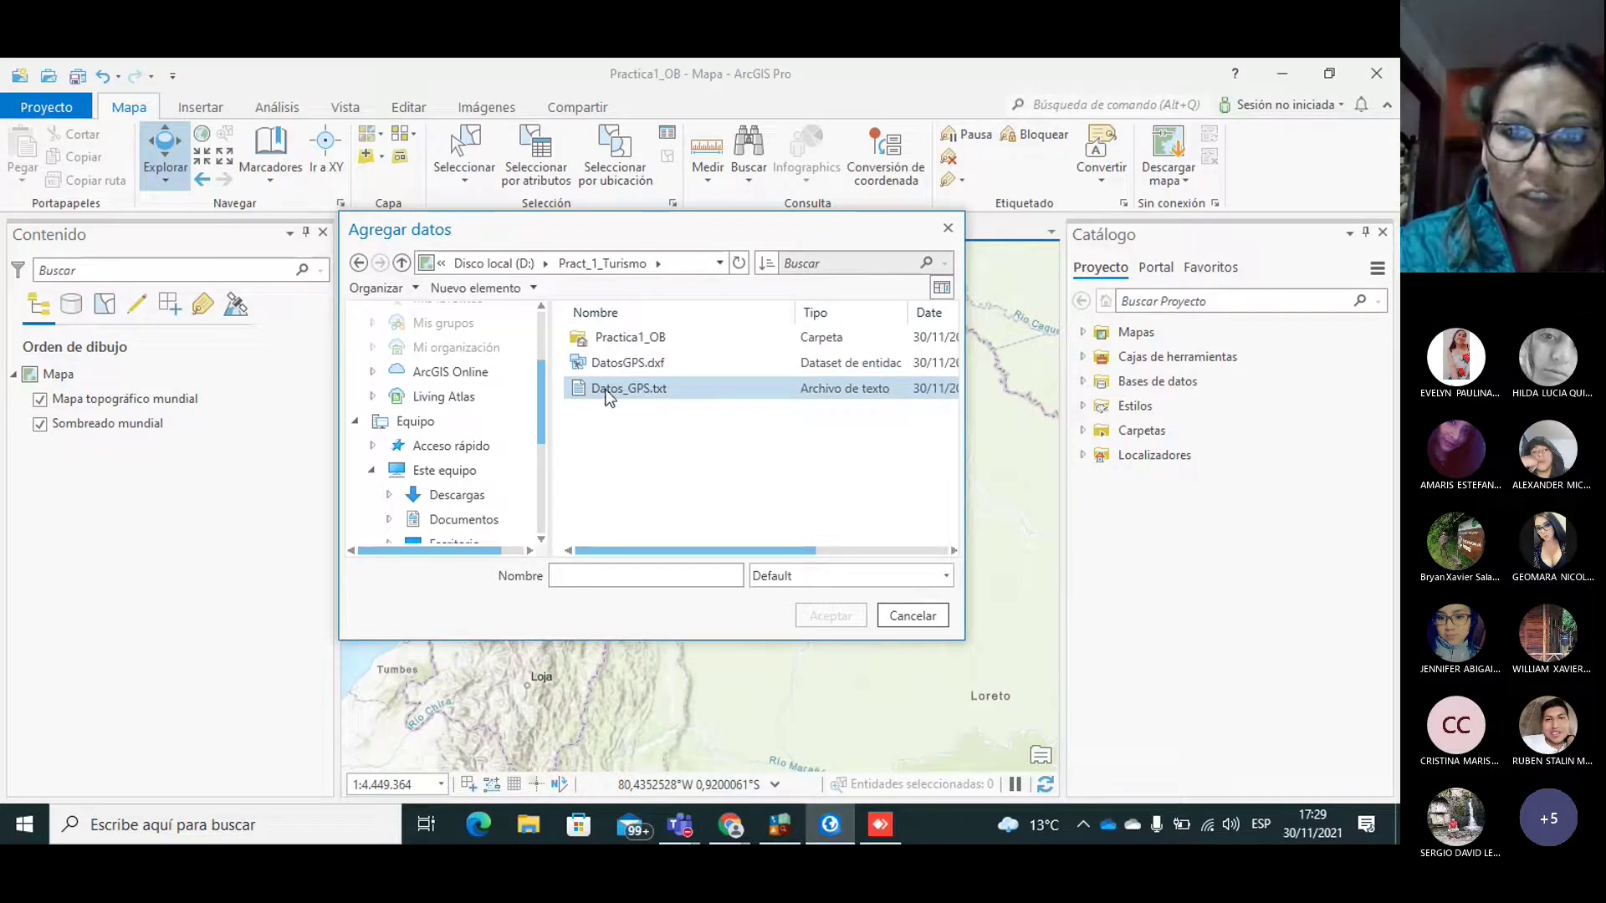
left_click(635, 391)
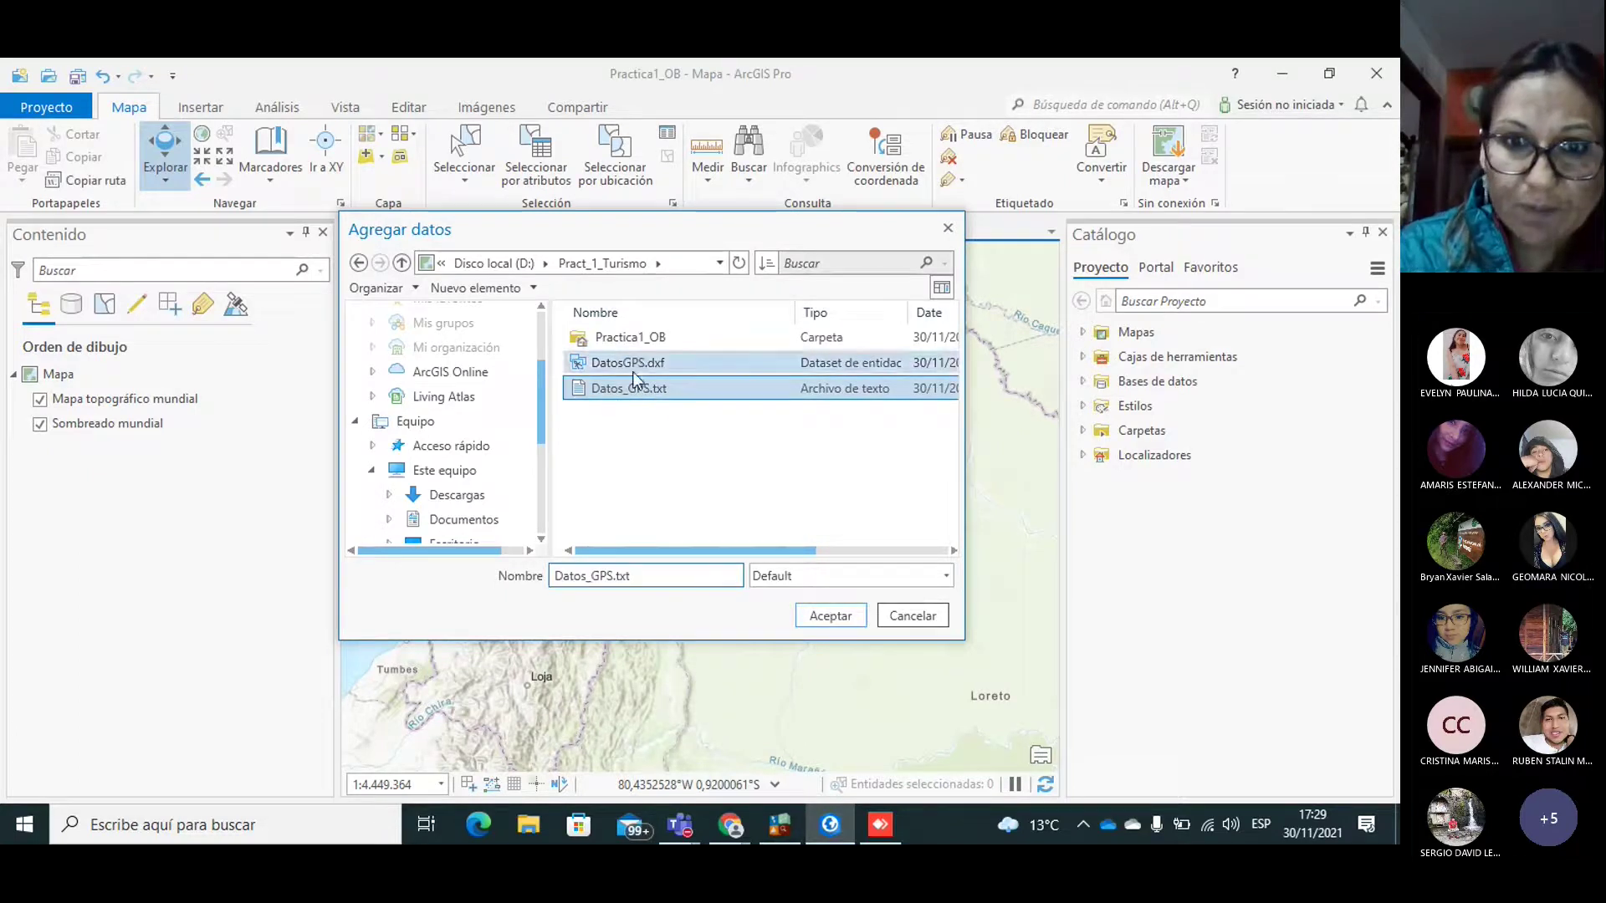
left_click(631, 373)
left_click(778, 389, "ctrl")
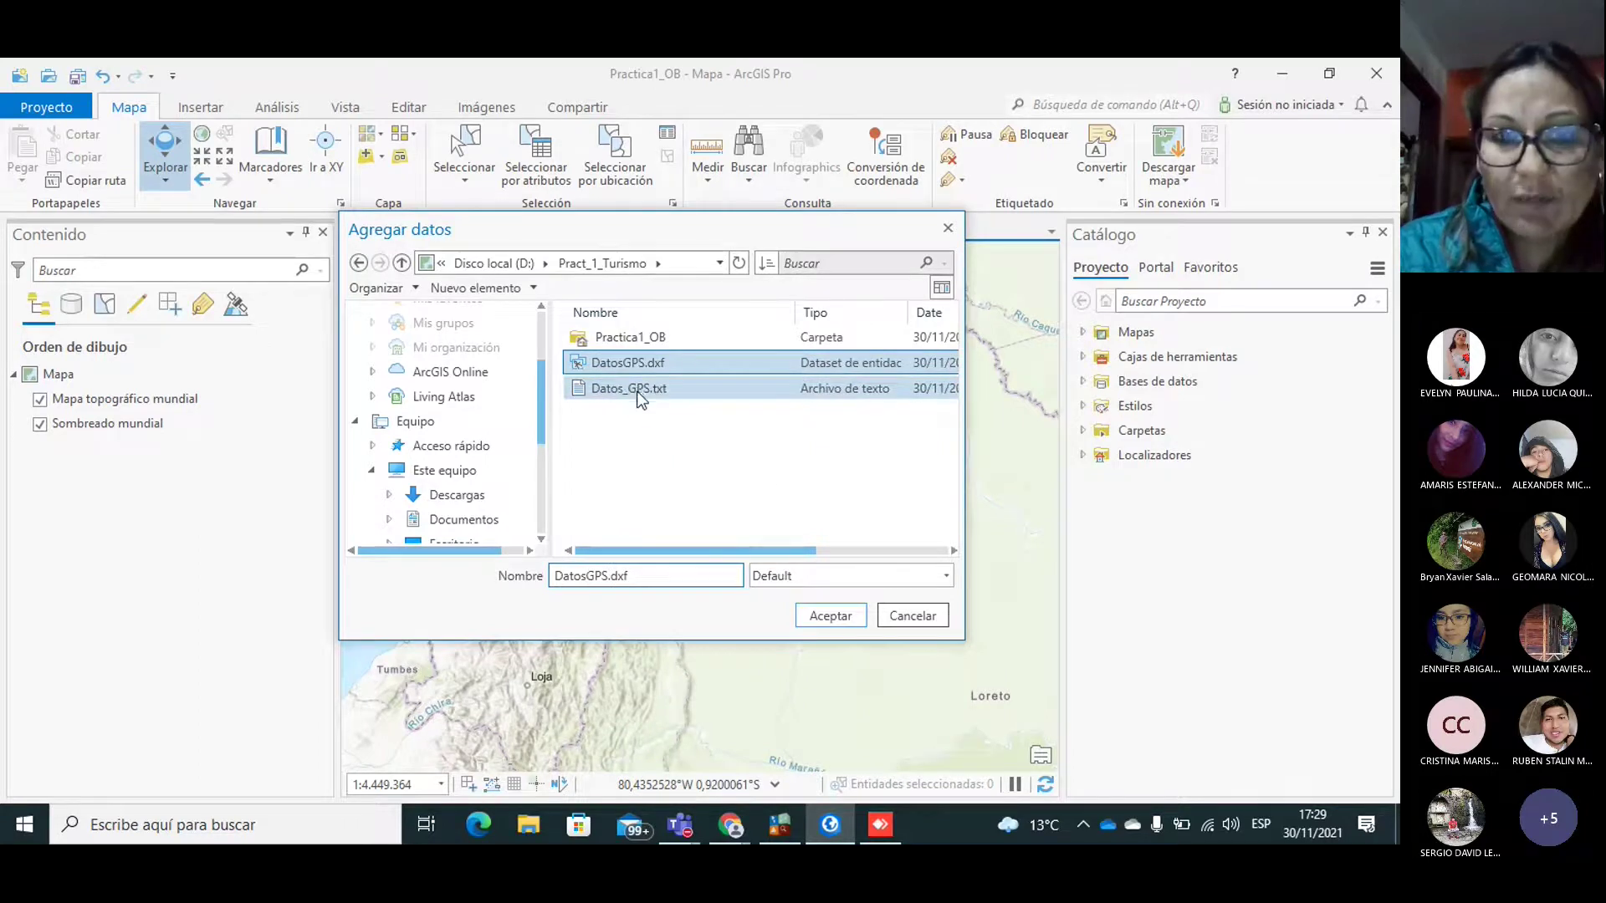
left_click(639, 391, "ctrl")
left_click(606, 385, "ctrl")
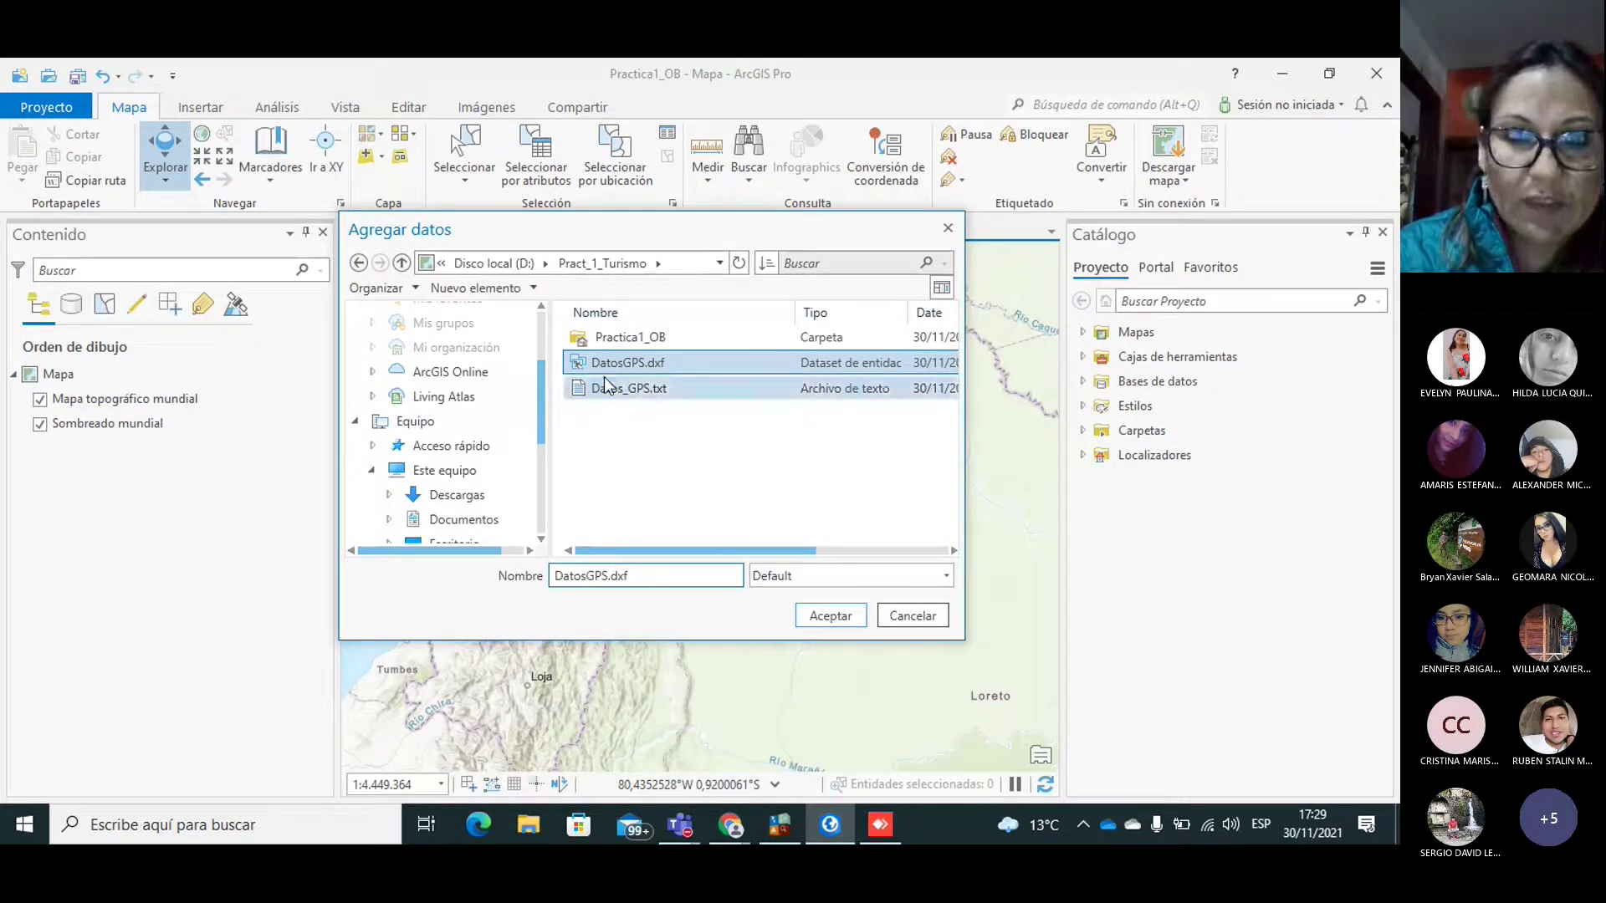
left_click(605, 386, "ctrl")
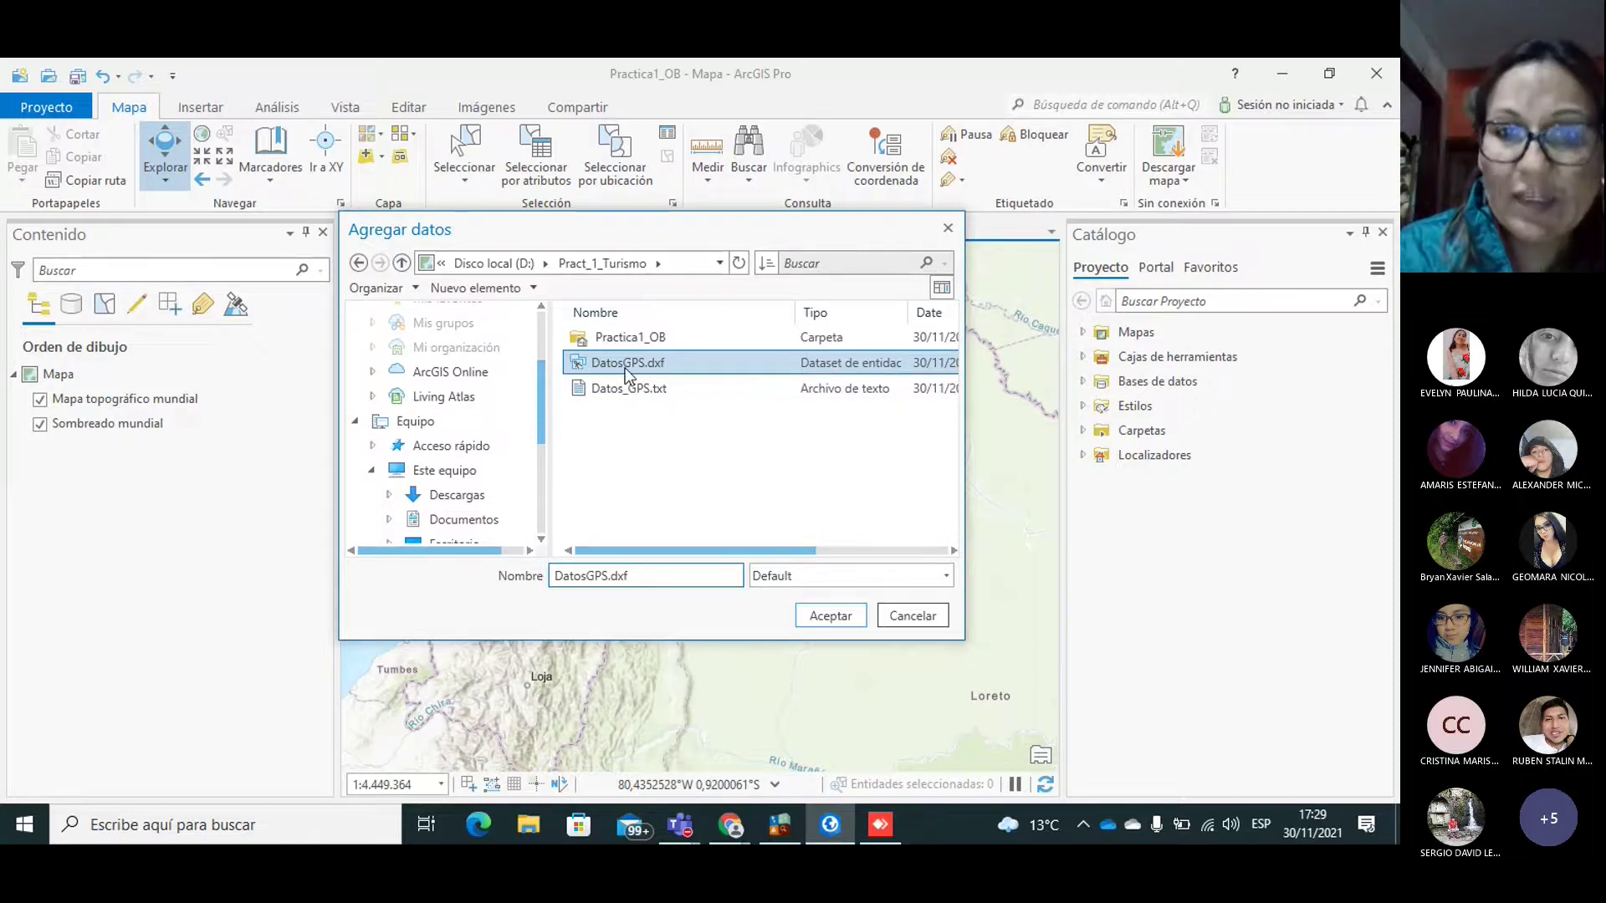
left_click(816, 615)
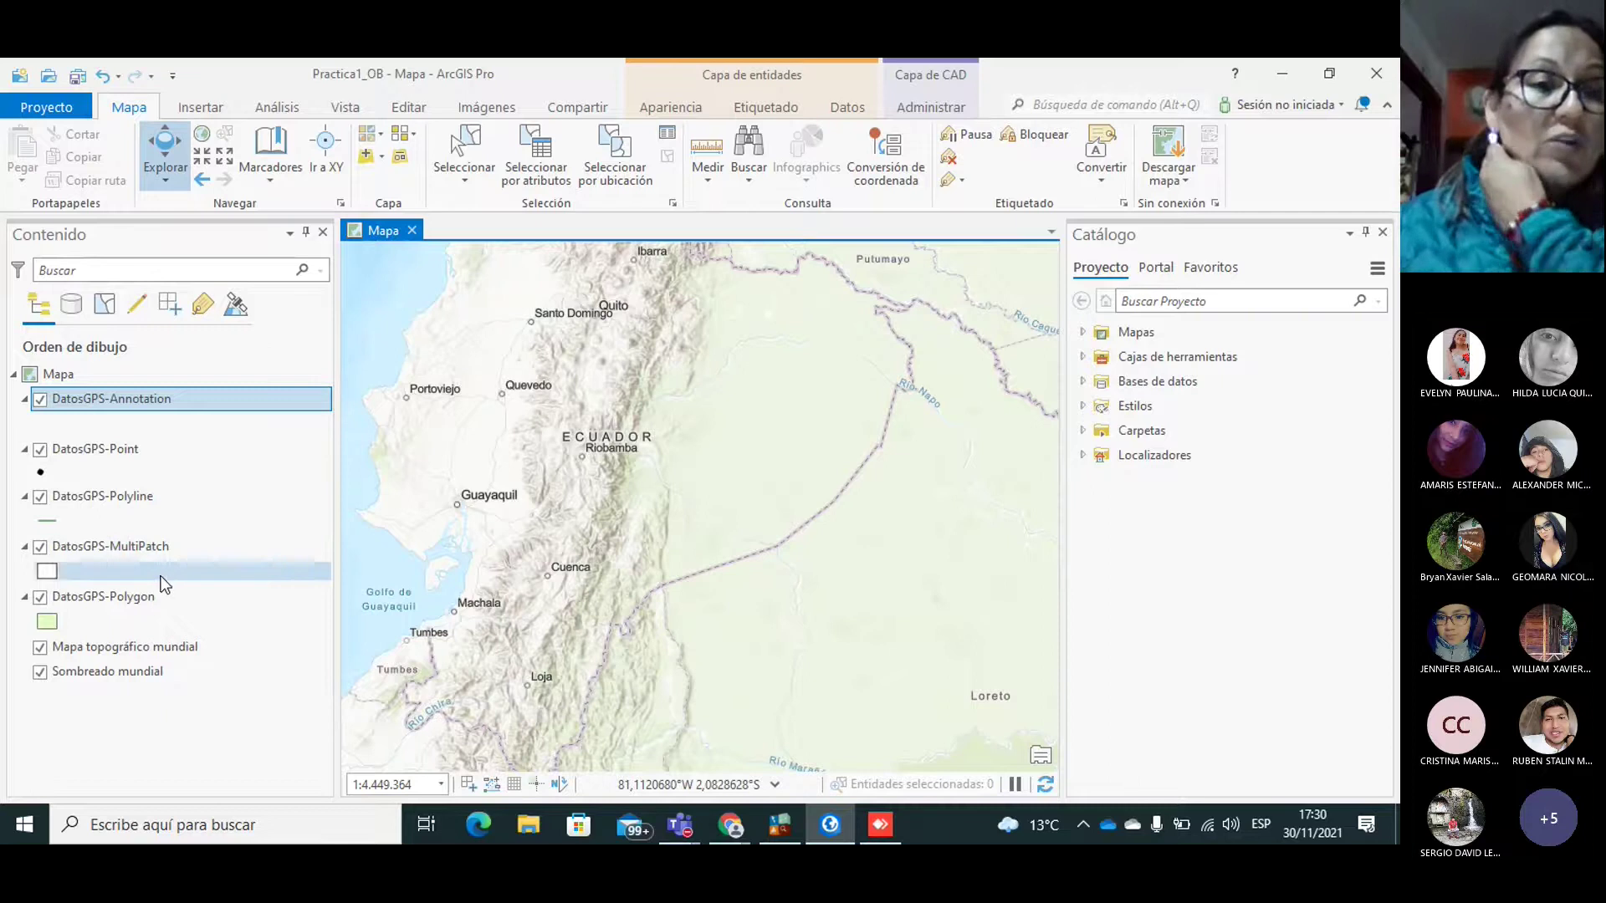
Step: Hide the DatosGPS-Polygon and DatosGPS-Annotation layers and select DatosGPS-Point
left_click(41, 596)
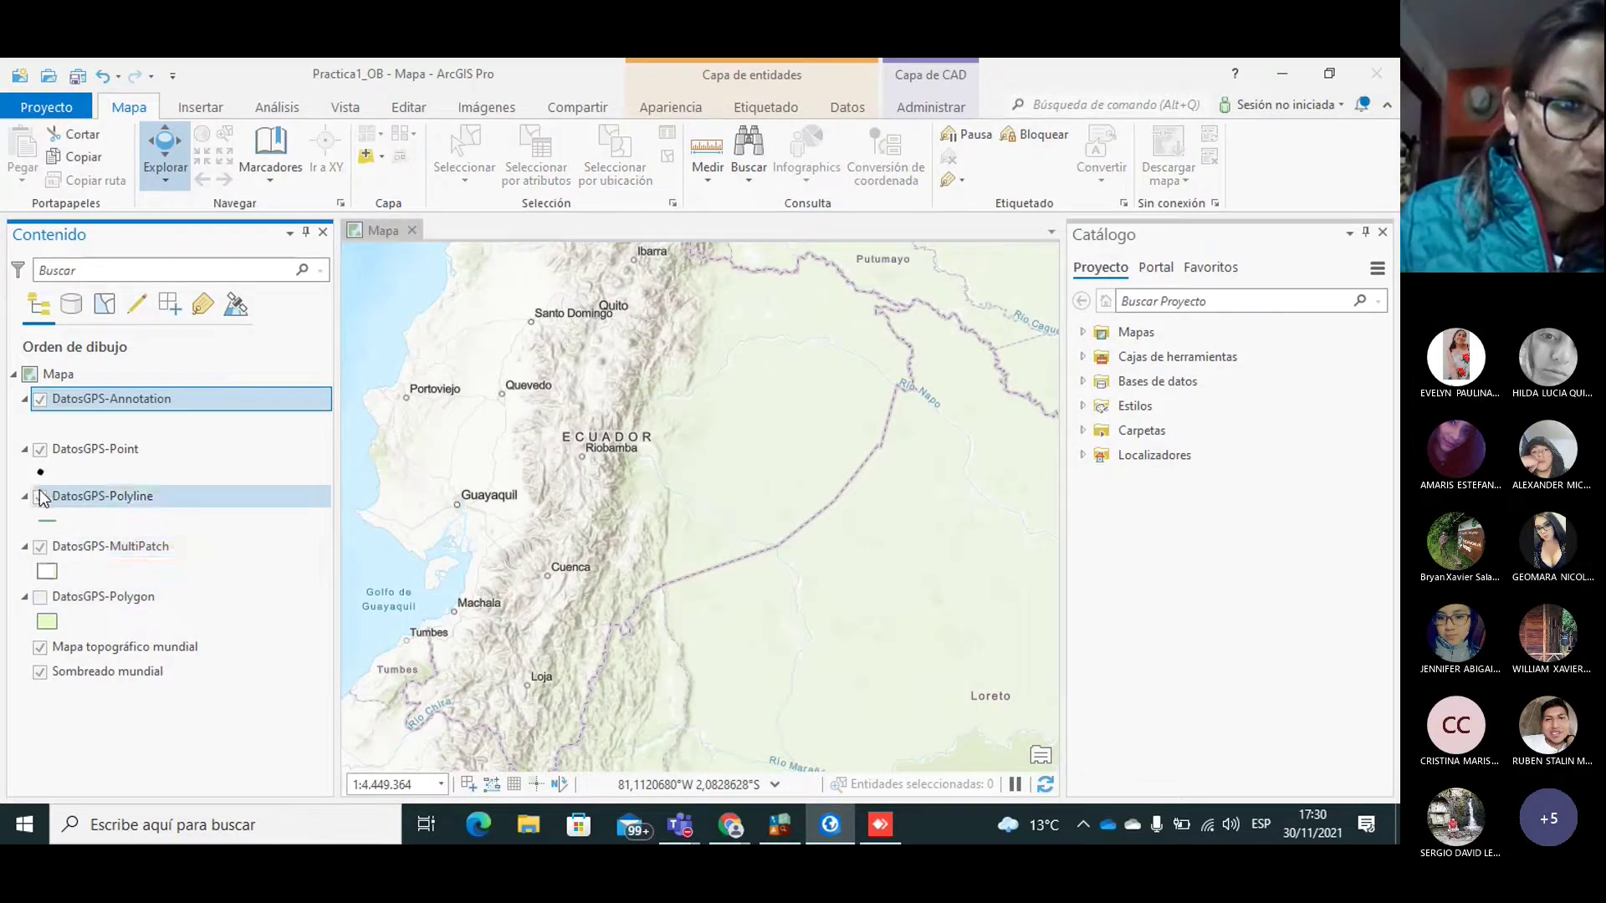
left_click(41, 399)
left_click(78, 447)
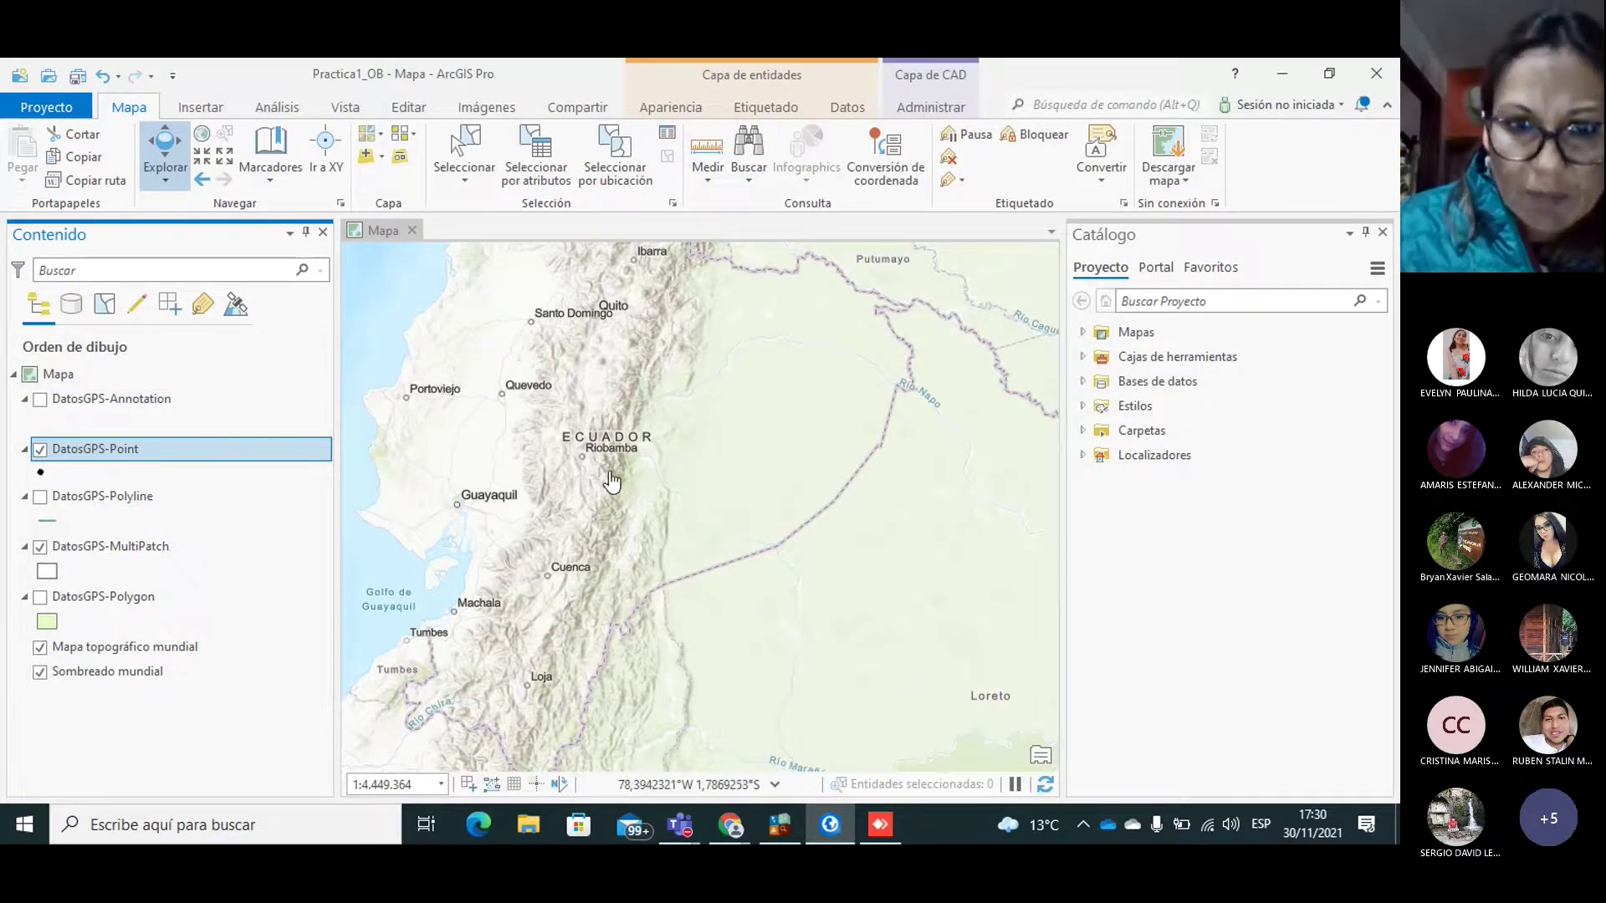
left_click_drag(721, 548, 770, 592)
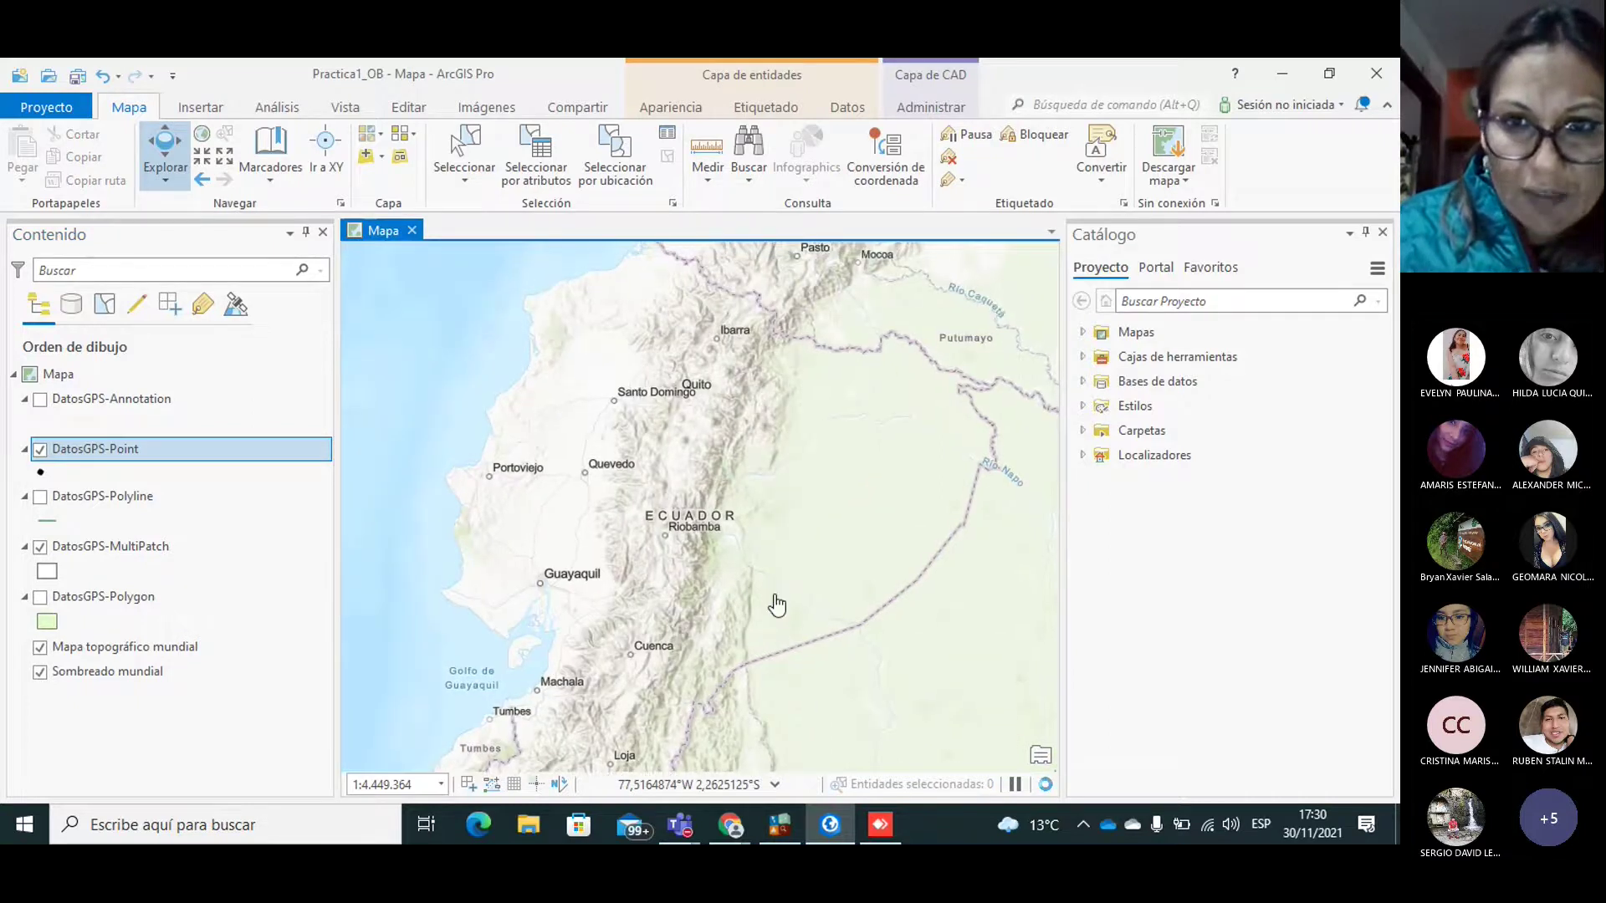
left_click(106, 454)
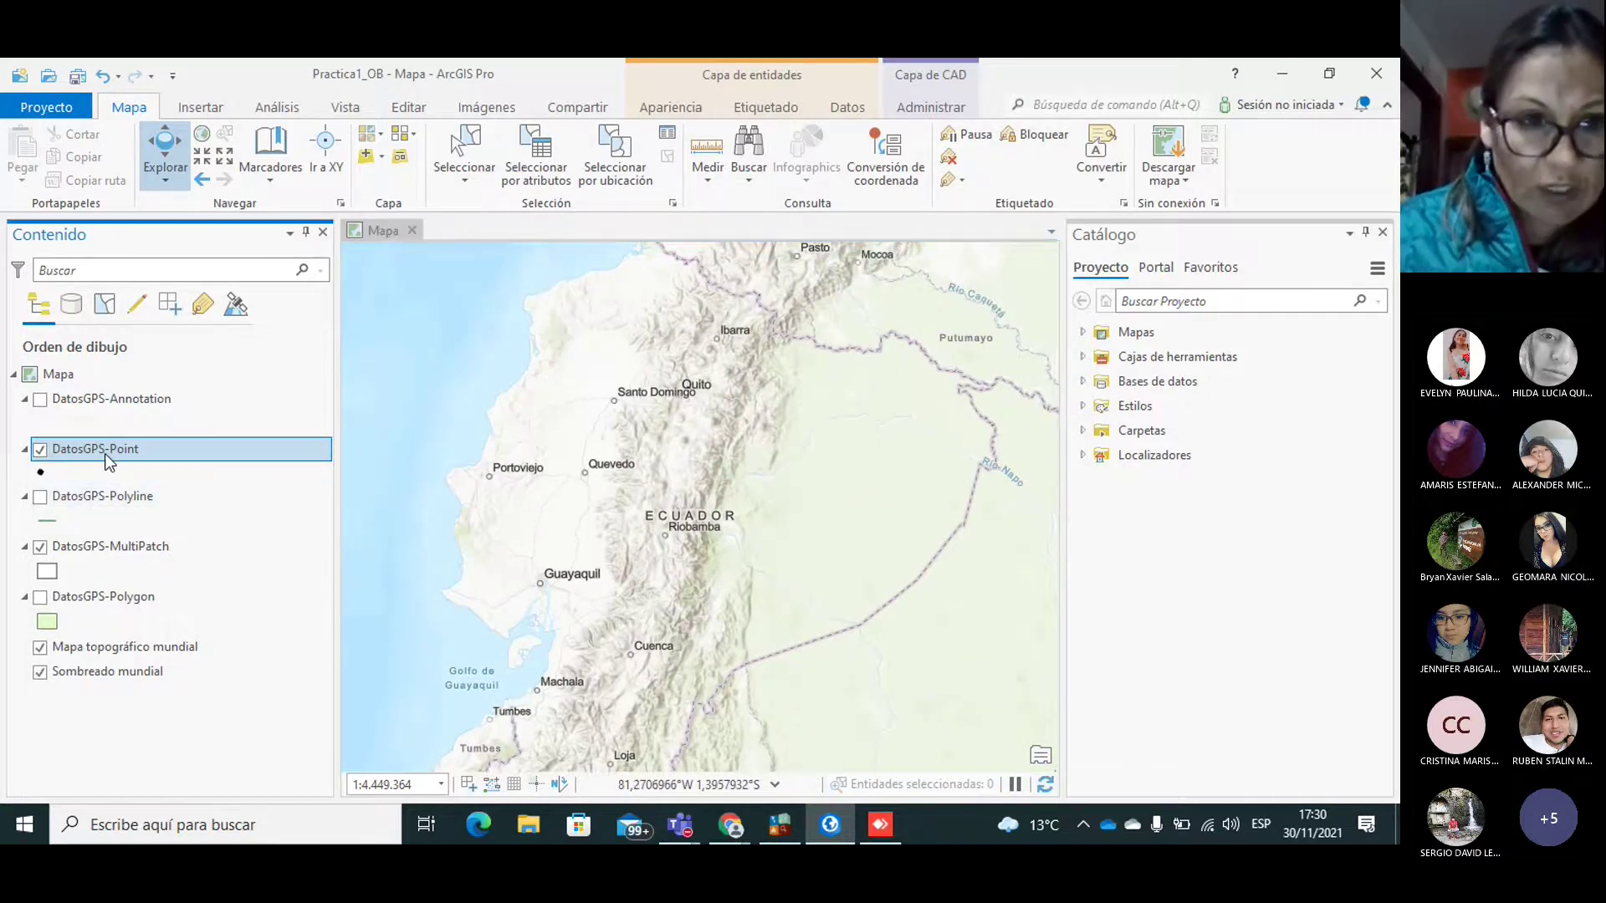
Step: Zoom to the DatosGPS-Point layer, then zoom out step by step from the point cluster
right_click(105, 454)
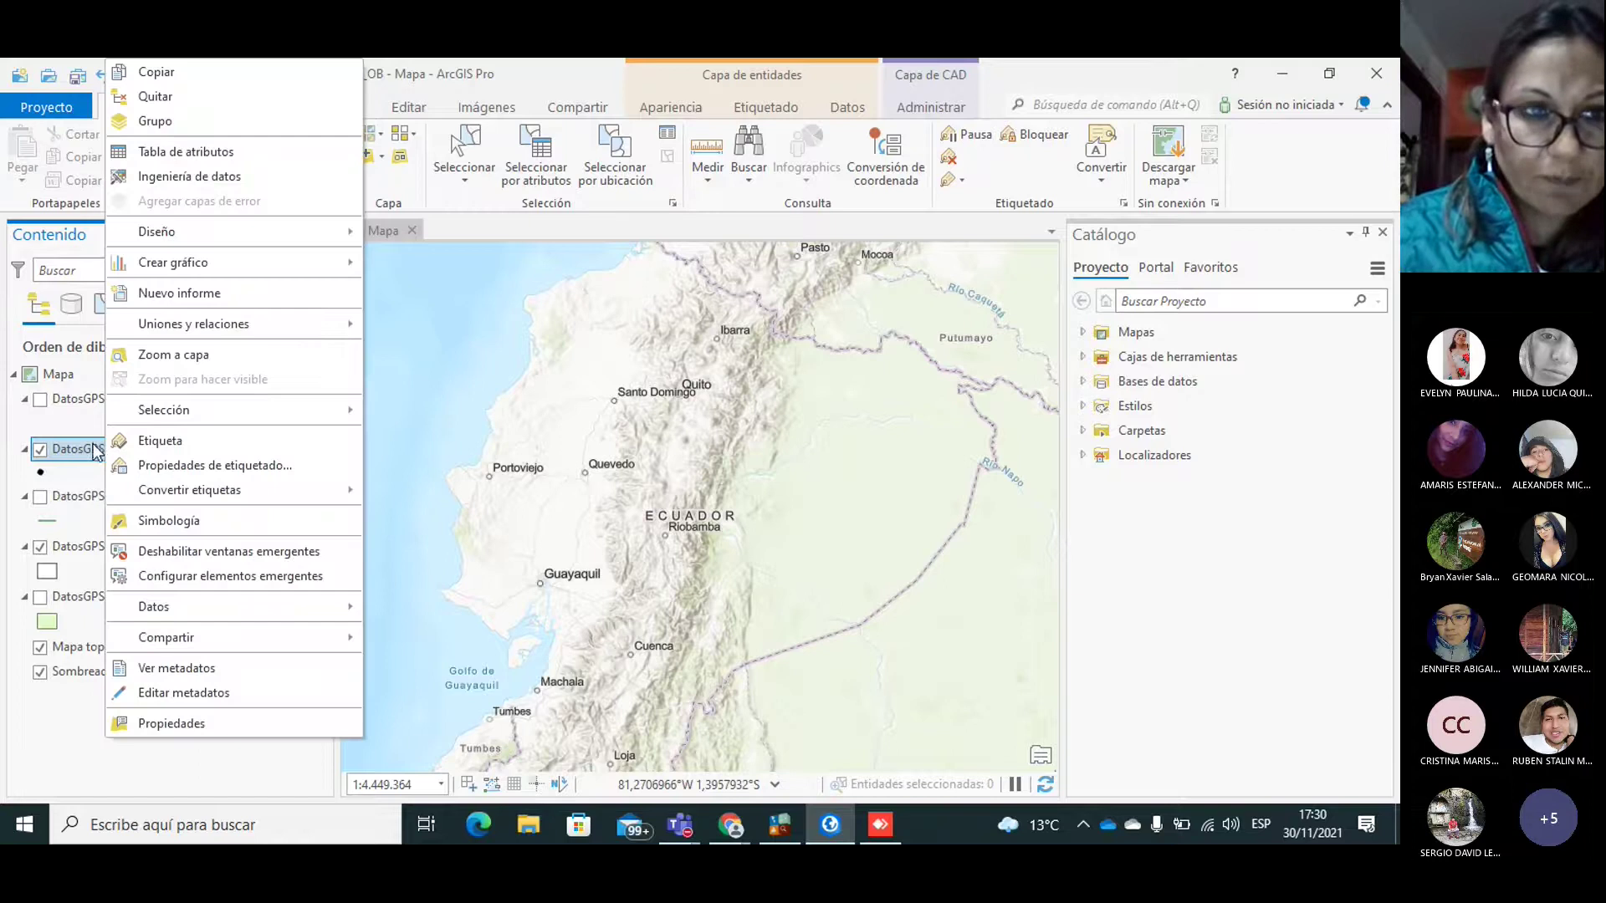
left_click(182, 358)
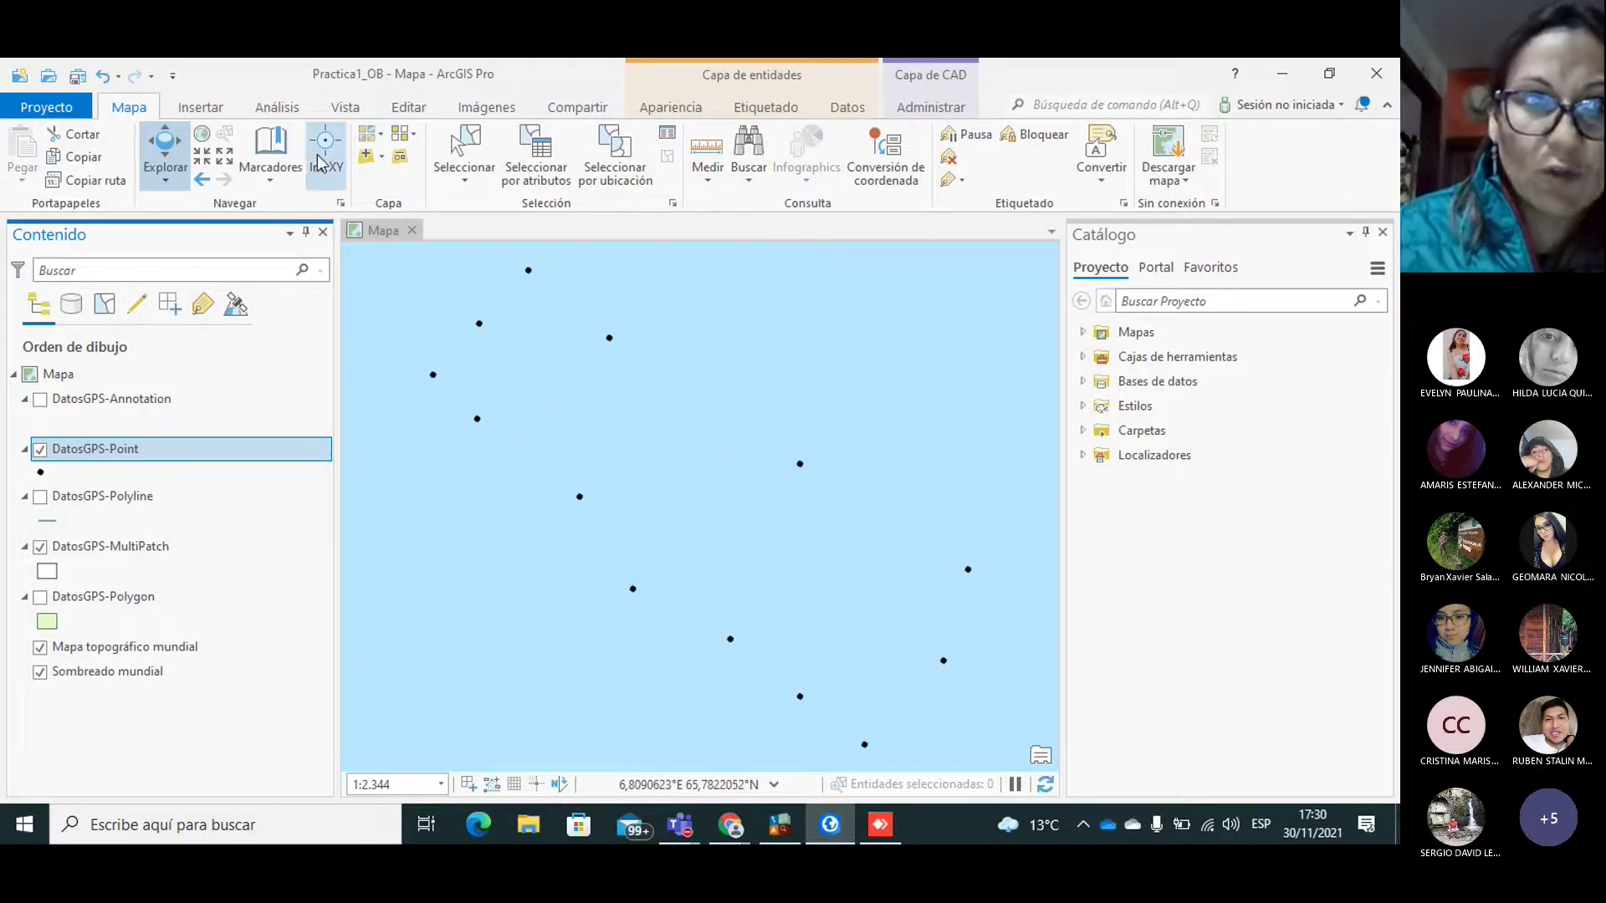
left_click(224, 158)
left_click(225, 158)
left_click(224, 158)
left_click(224, 158)
left_click(224, 158)
left_click(224, 158)
left_click(224, 158)
left_click(224, 158)
left_click(224, 158)
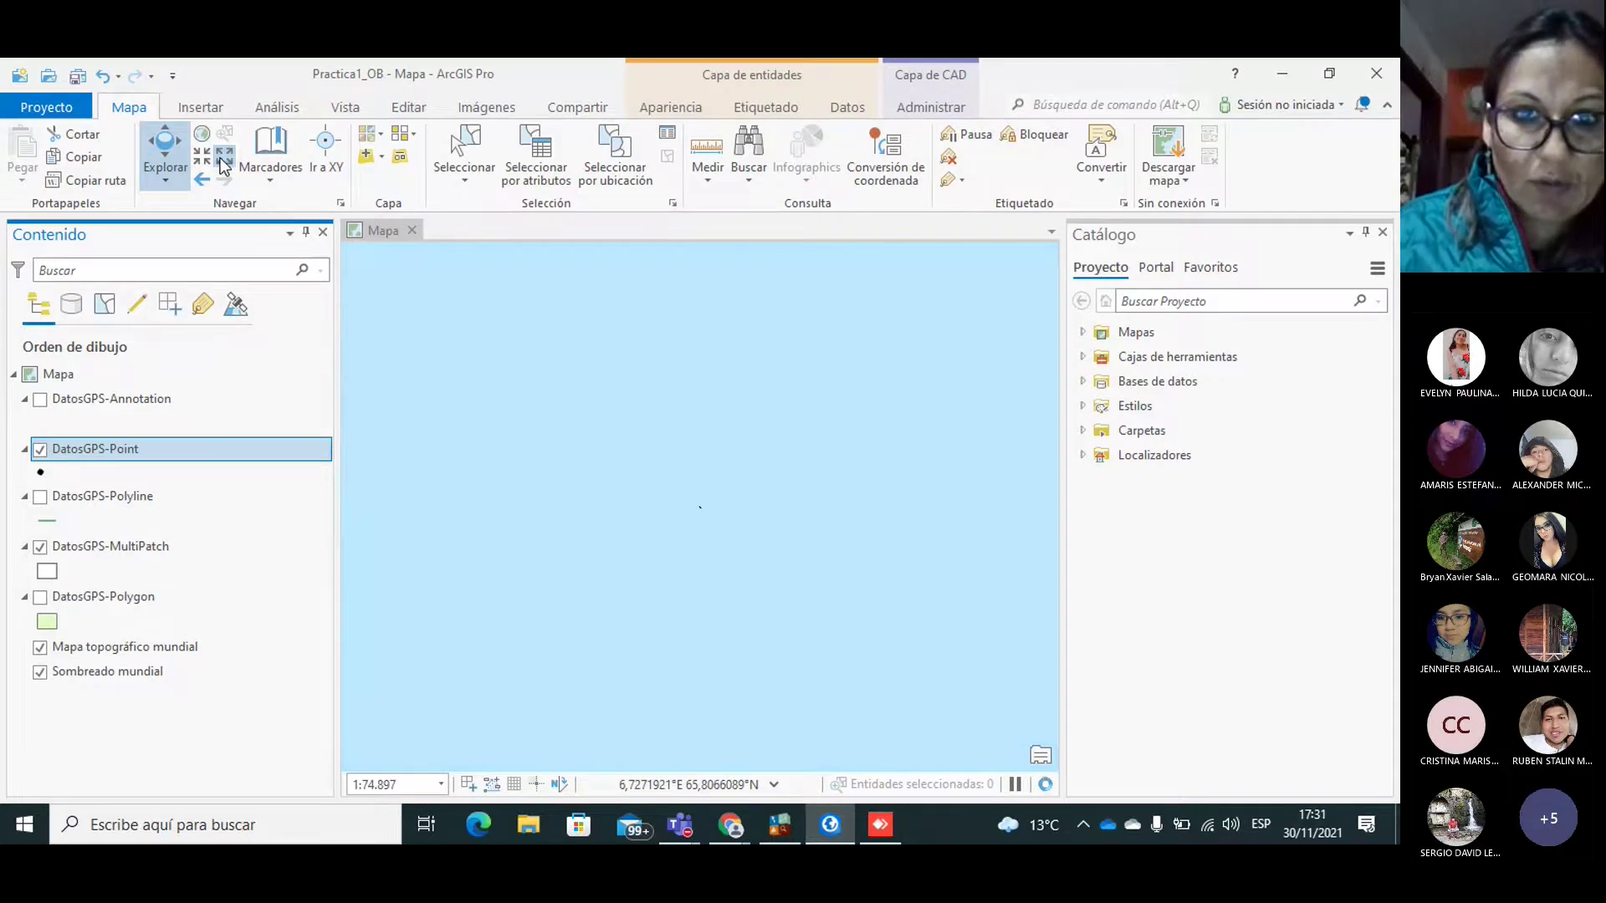
left_click(224, 158)
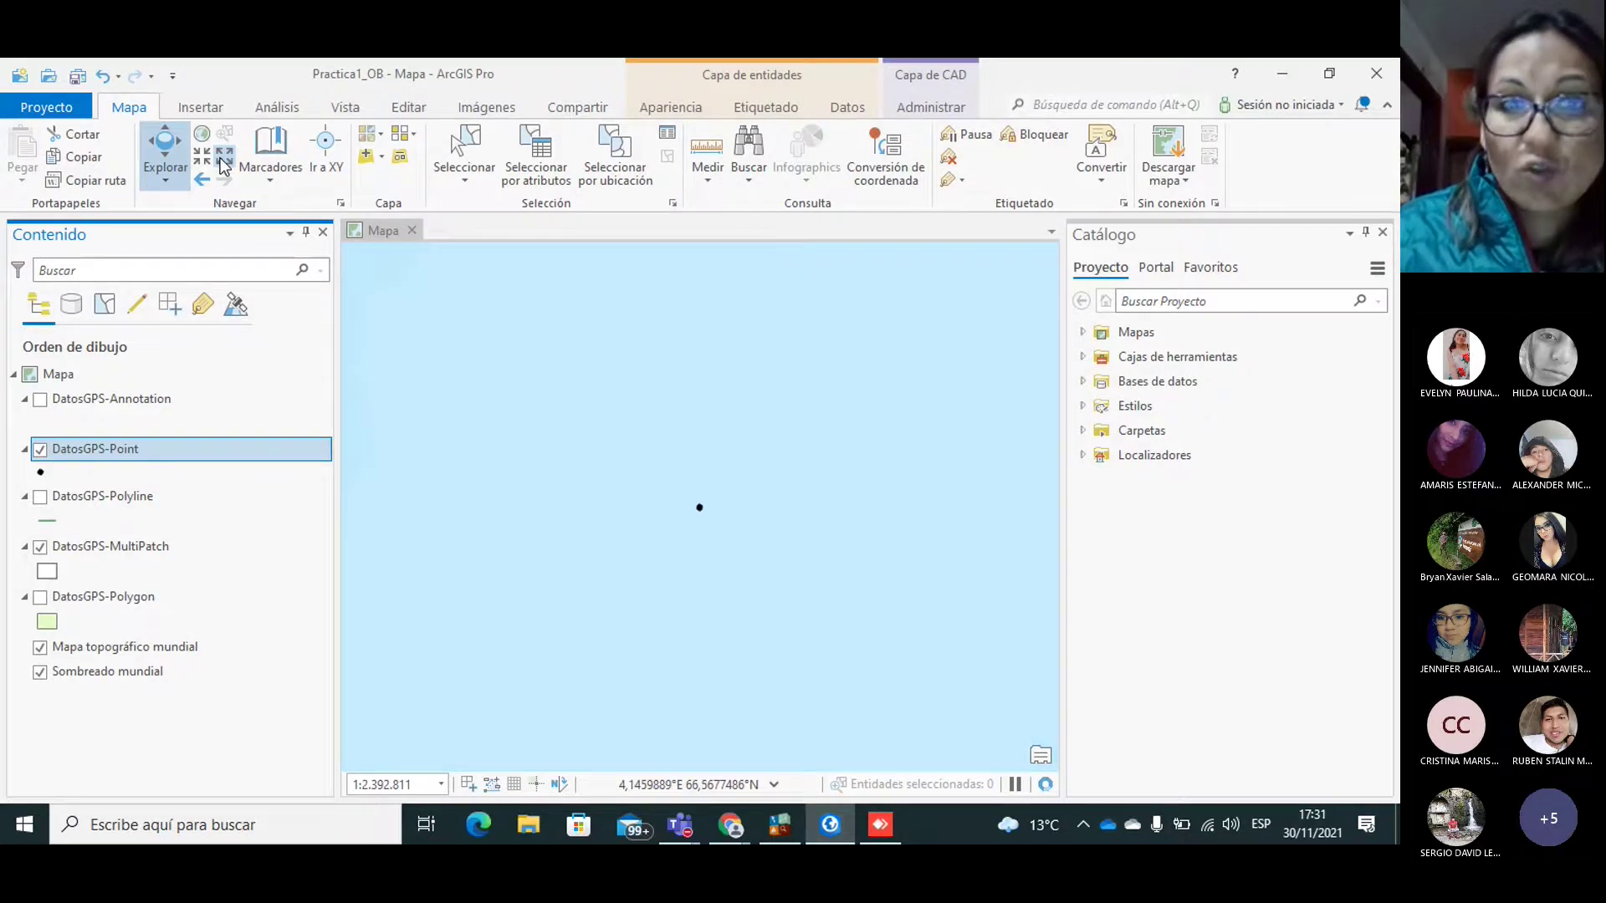
Step: Recentre and zoom out until the waypoint dot shows in the North Atlantic near Norway
left_click_drag(678, 304, 656, 290)
left_click_drag(722, 497, 723, 462)
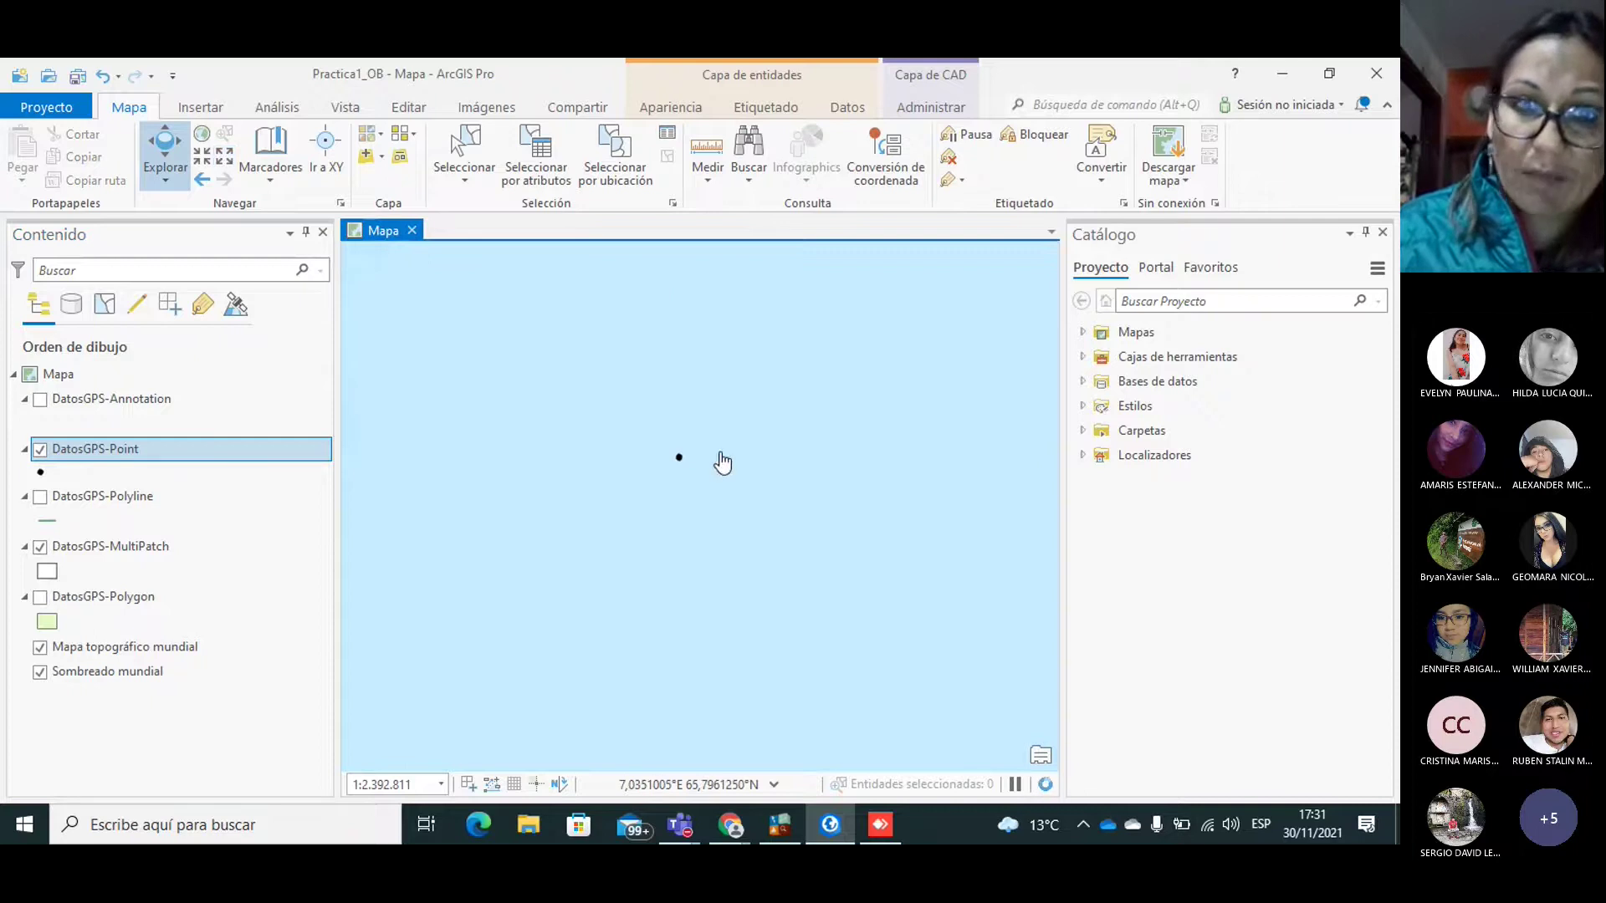
left_click(225, 159)
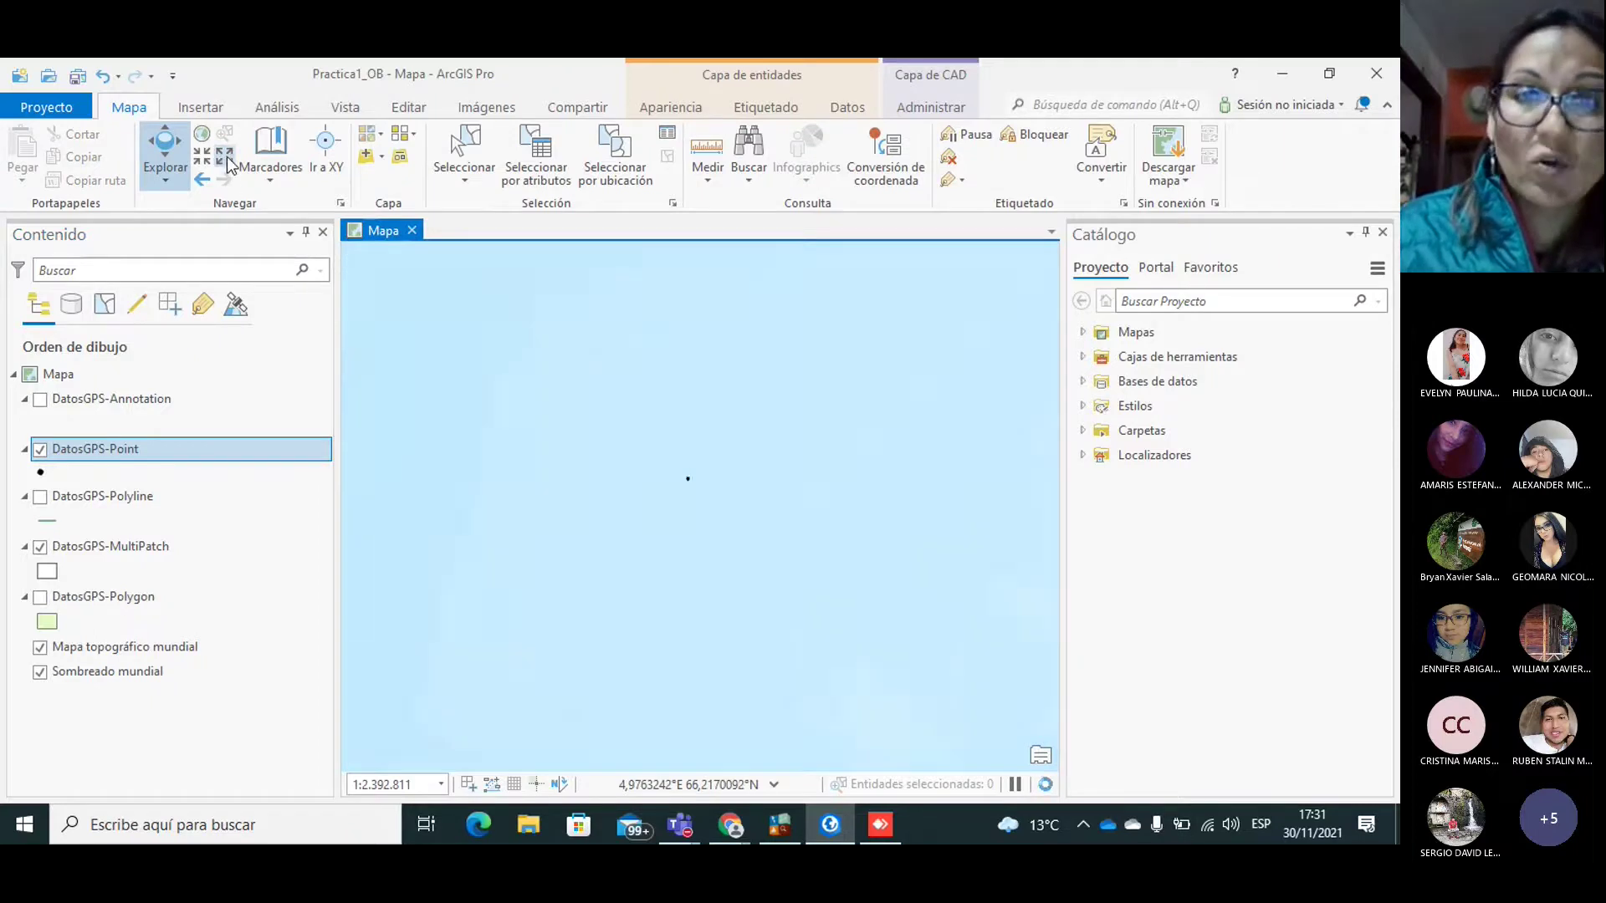
left_click(226, 159)
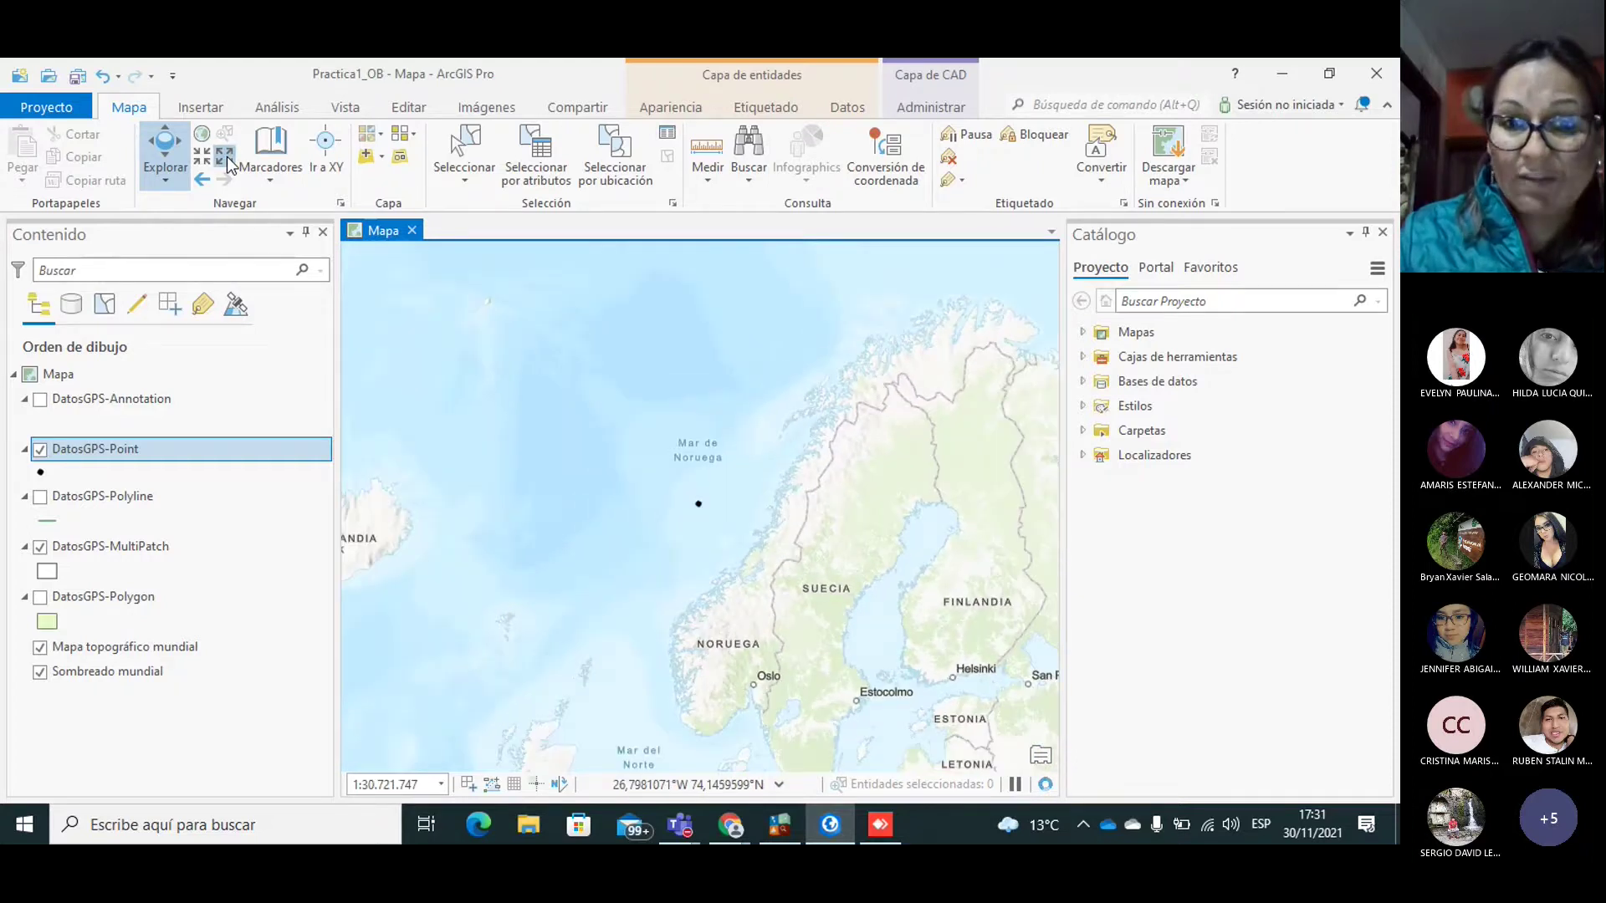
left_click(226, 158)
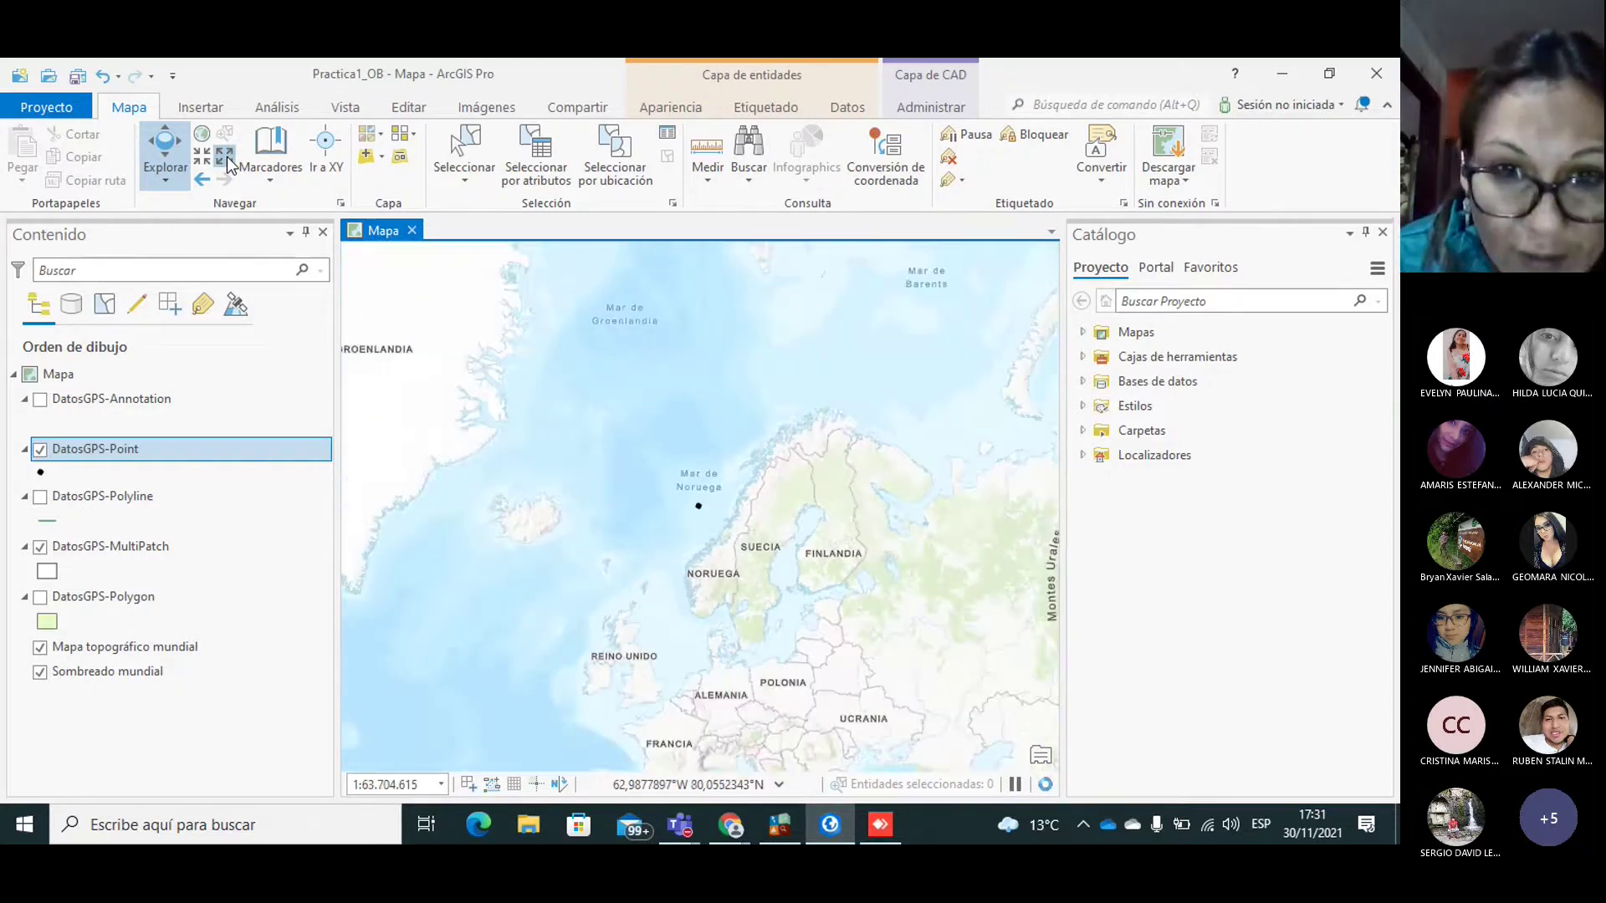
left_click(228, 157)
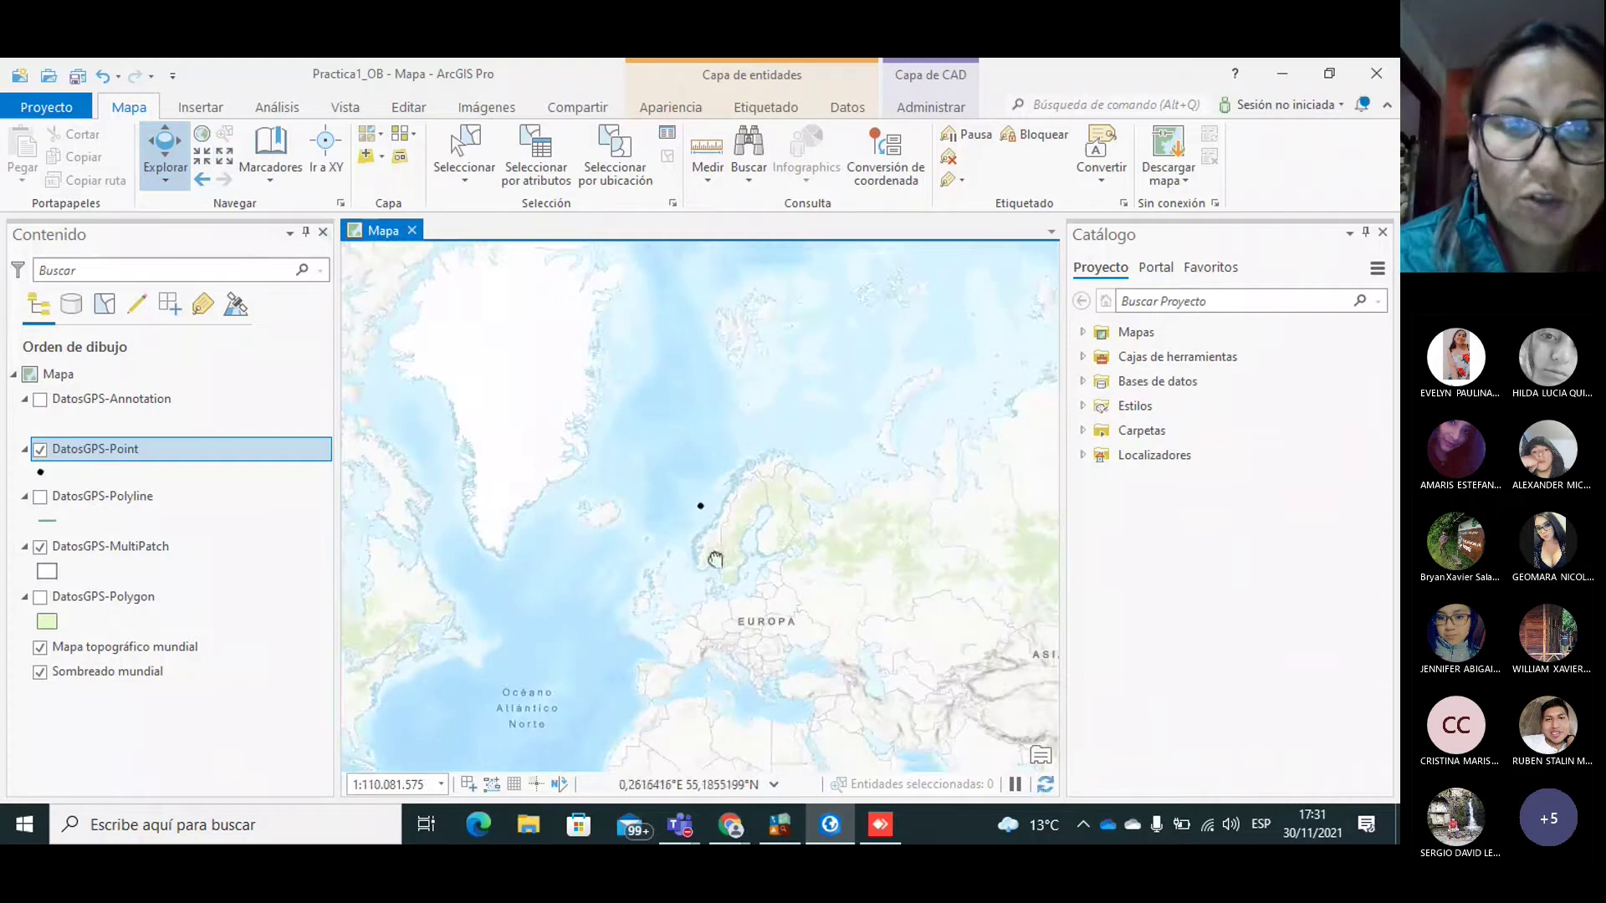
left_click_drag(717, 555, 885, 423)
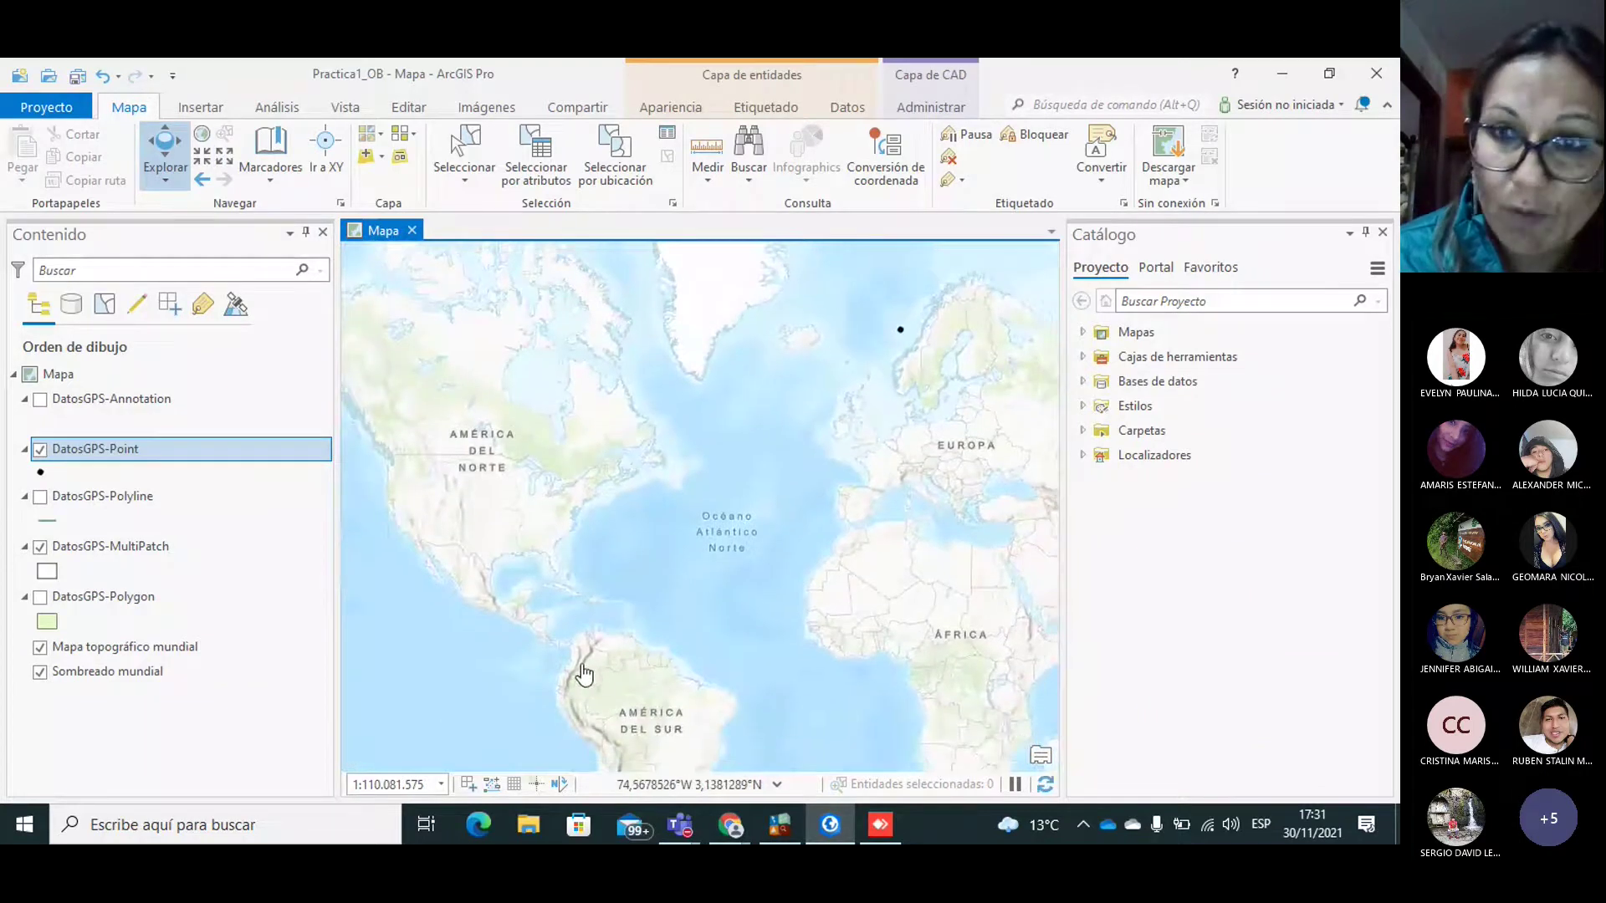
Step: Remove the DatosGPS Annotation, Point and Polyline layers from the map
right_click(94, 400)
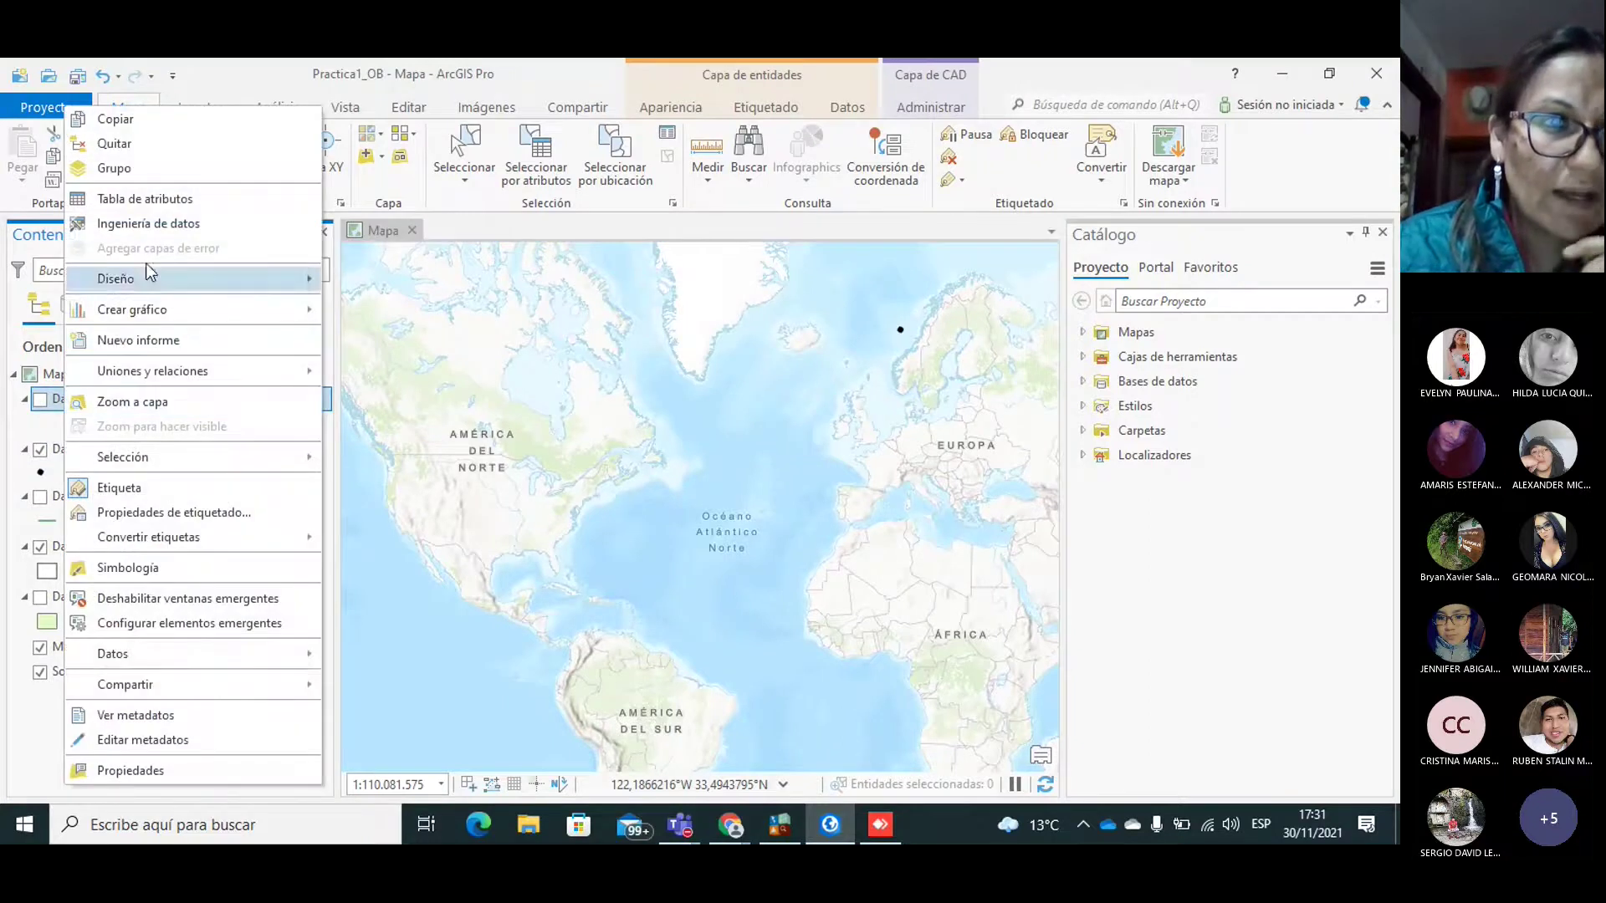
left_click(129, 142)
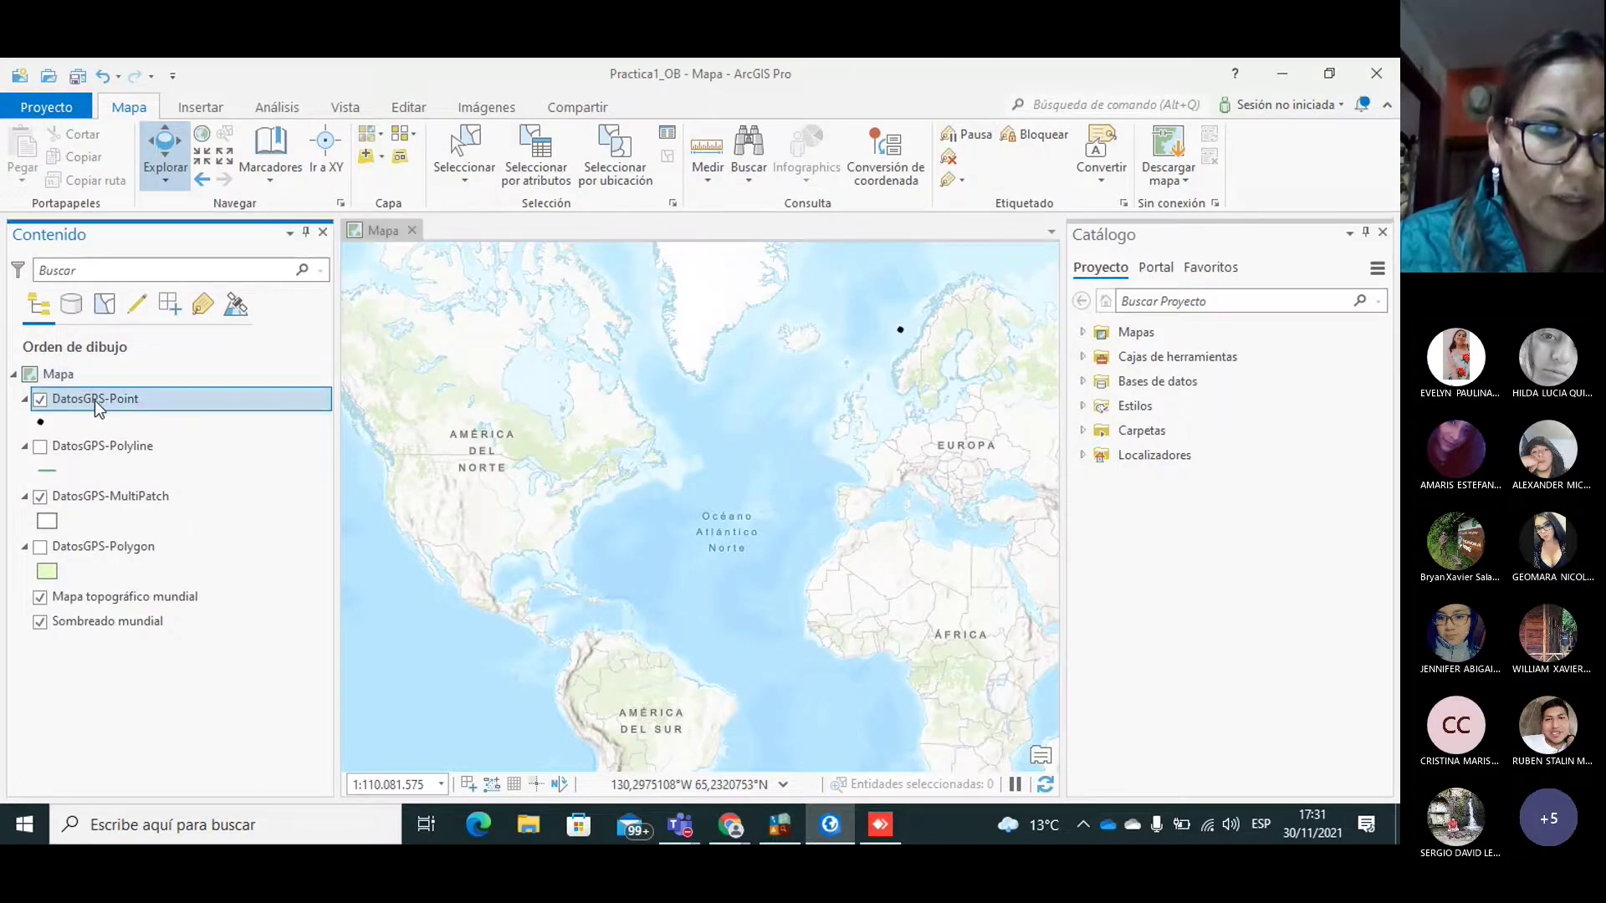
right_click(93, 400)
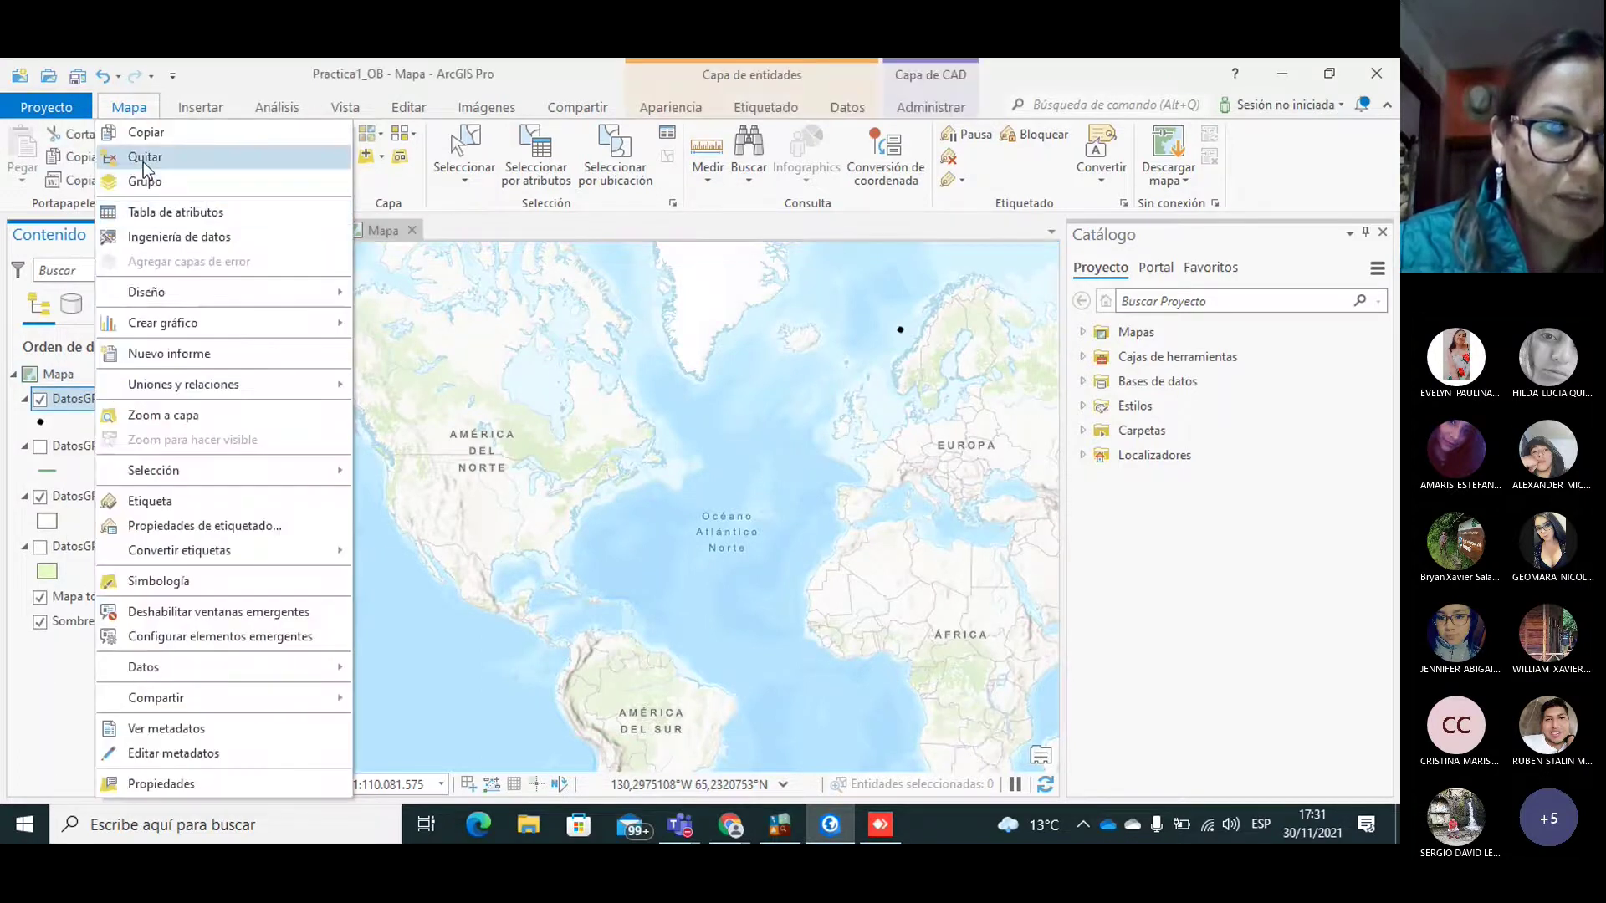
left_click(143, 158)
right_click(81, 409)
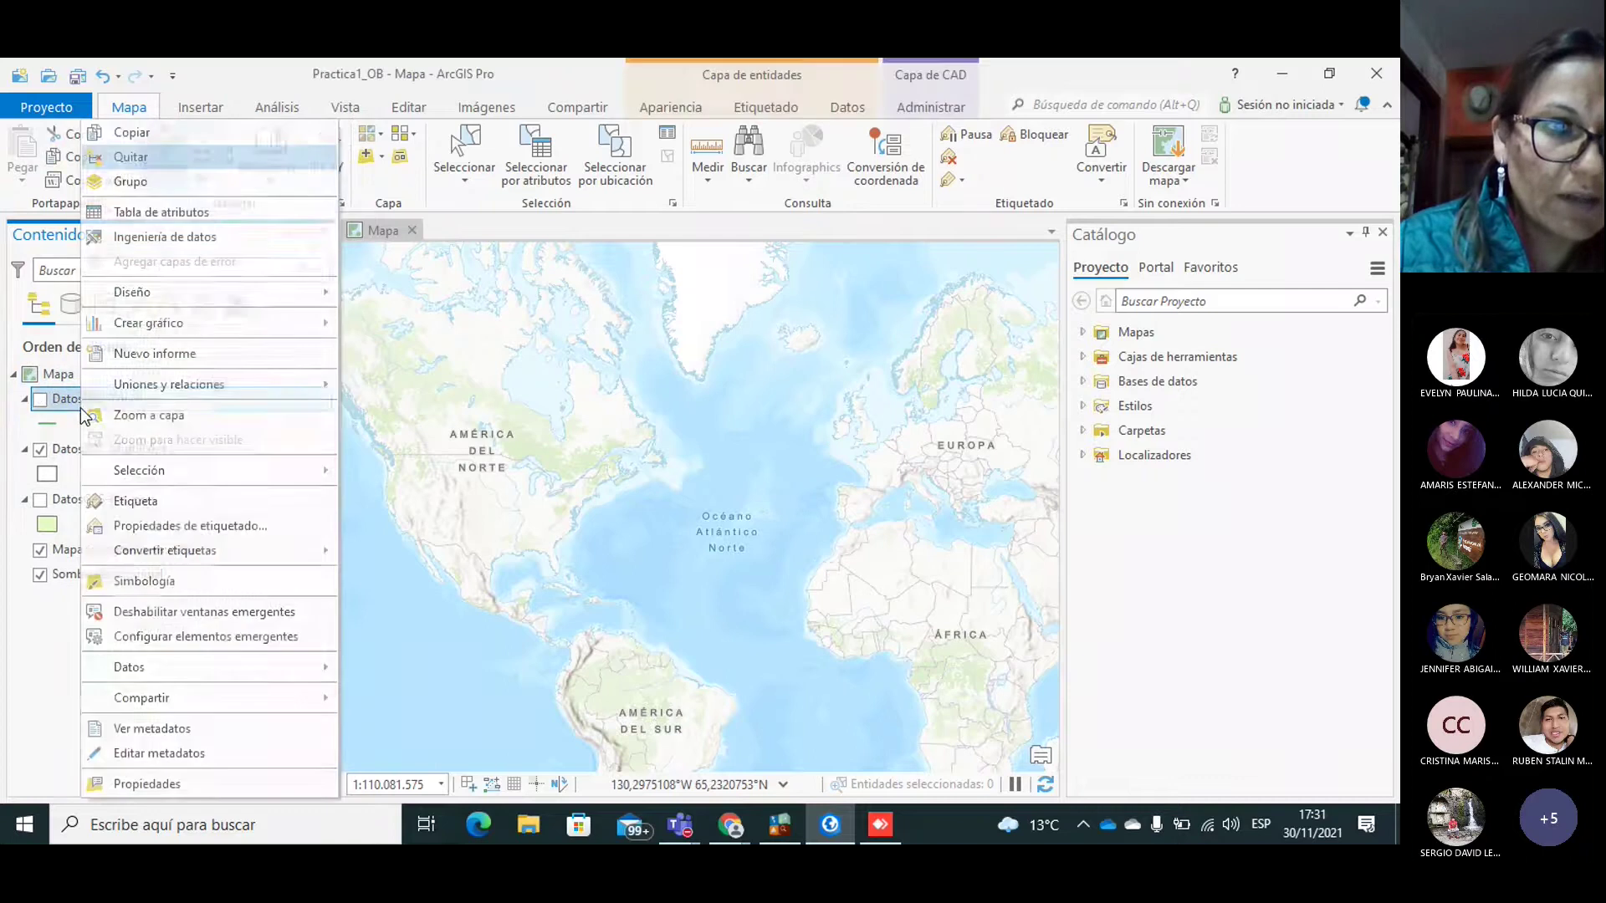
left_click(144, 164)
Step: Remove the DatosGPS MultiPatch and Polygon layers, then bring up File Explorer
left_click(159, 402)
right_click(159, 402)
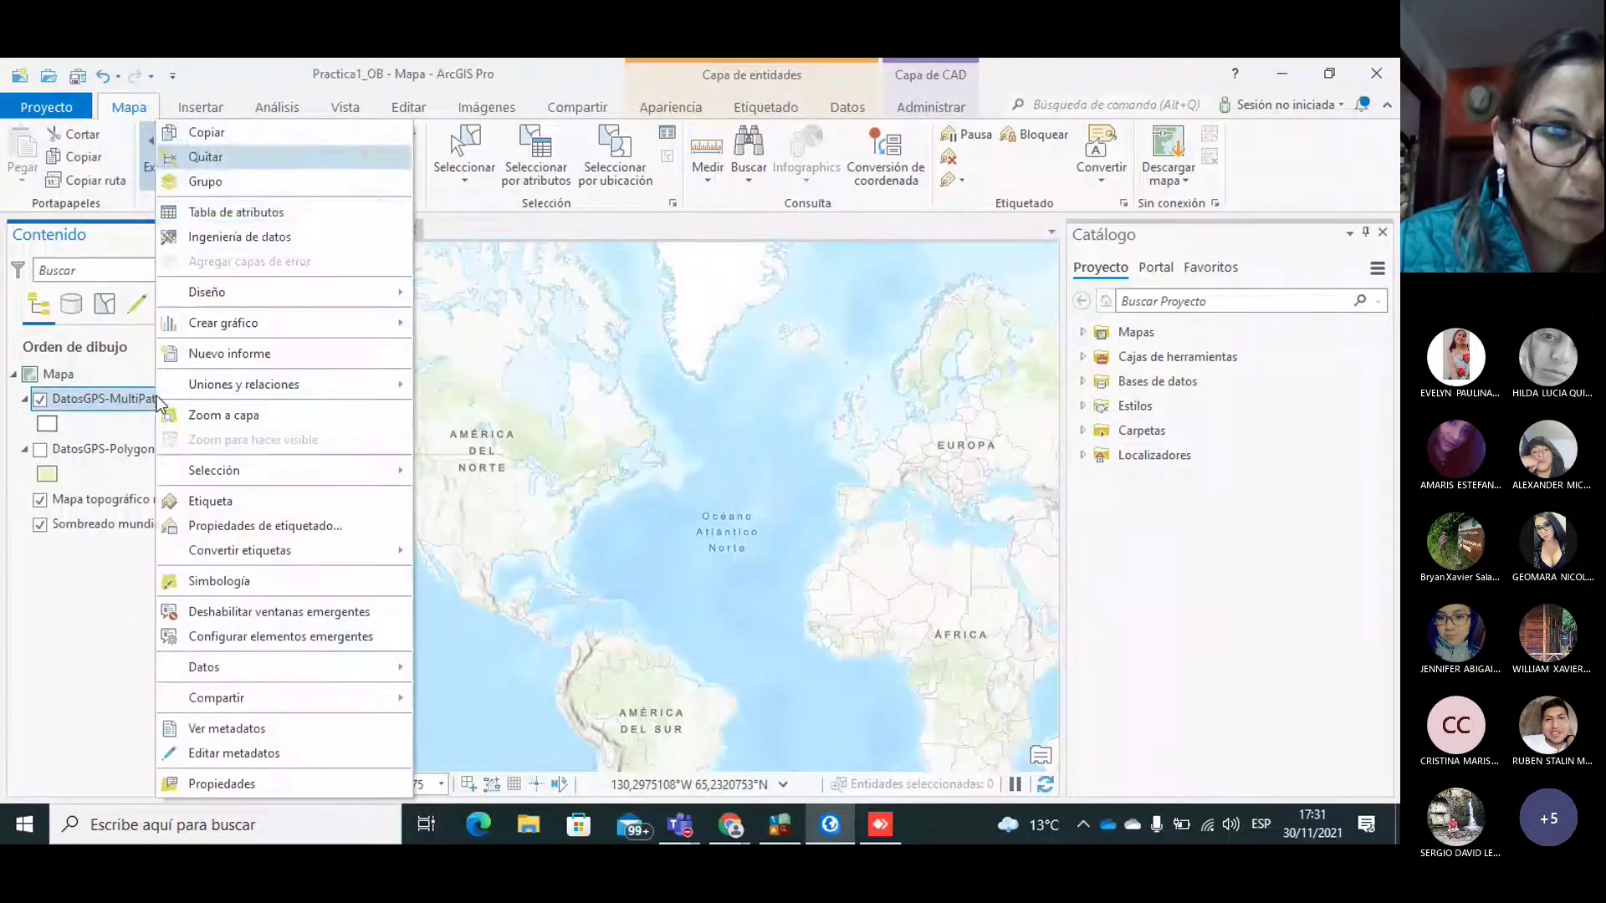
left_click(276, 156)
left_click(137, 404)
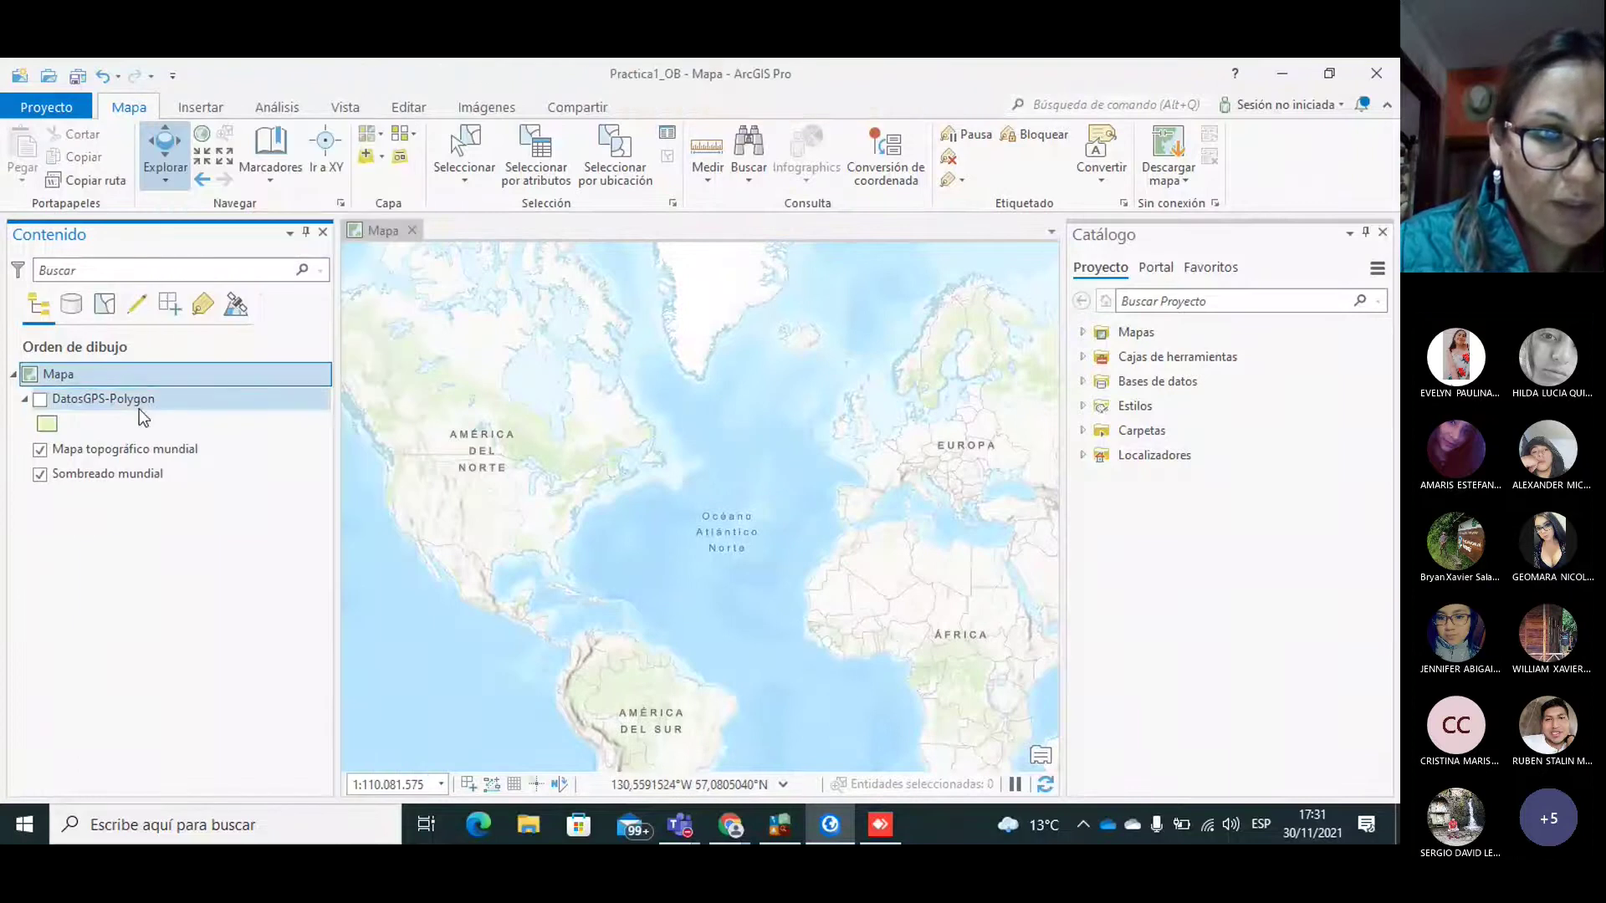
right_click(125, 405)
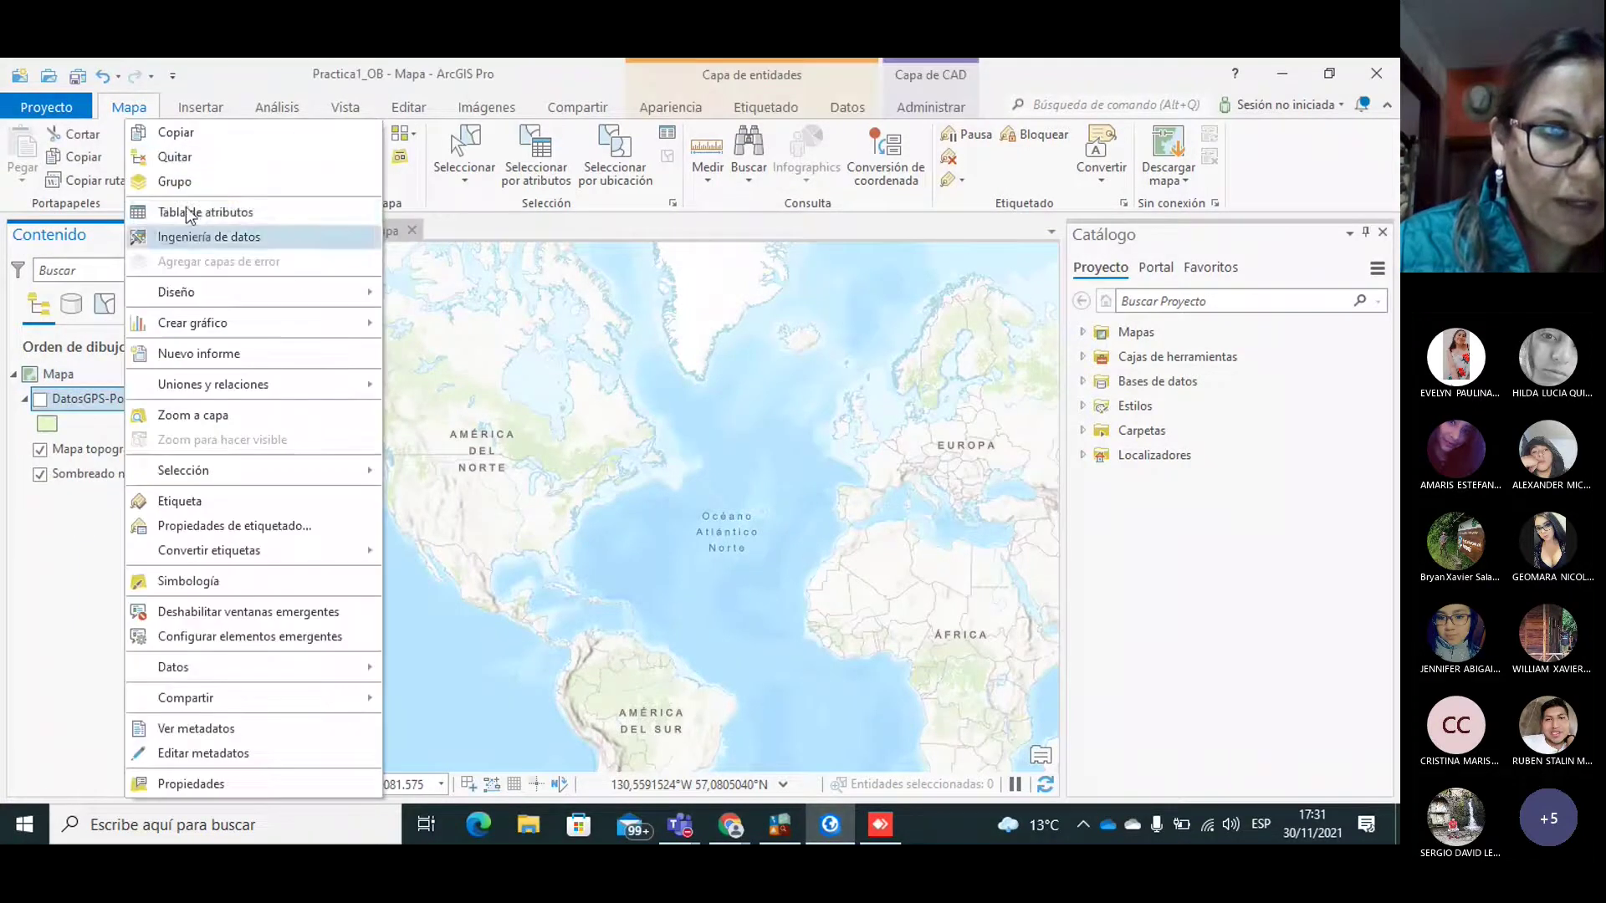
left_click(168, 152)
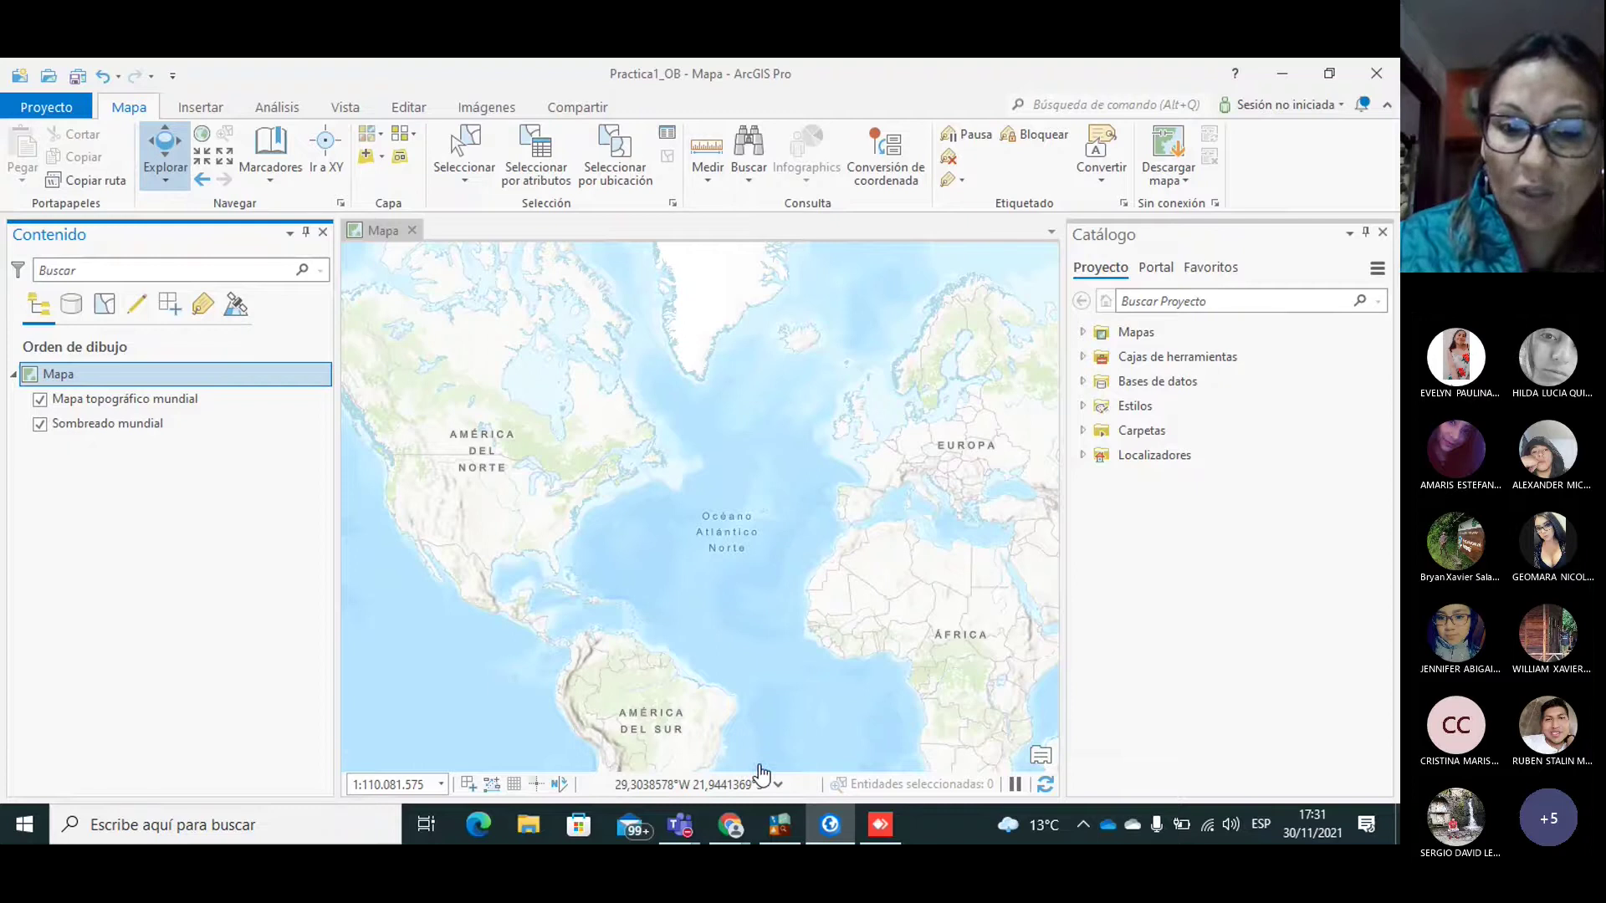
left_click(522, 825)
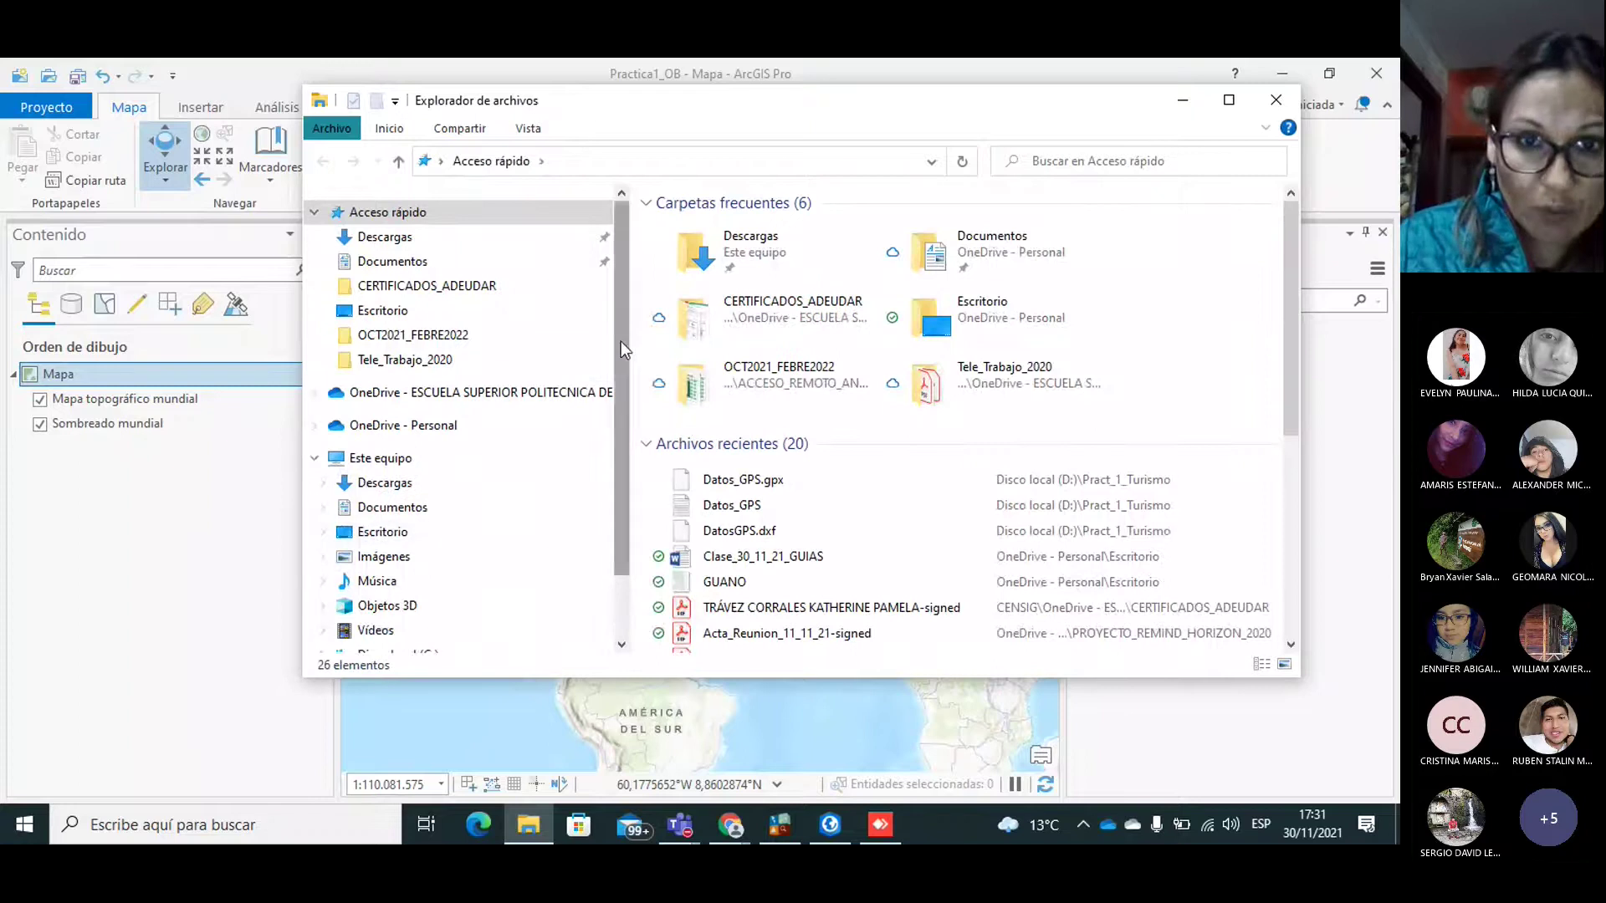
Step: Open D:\Pract_1_Turismo and select the Datos_GPS text file and DatosGPS.dxf
left_click_drag(630, 343, 624, 526)
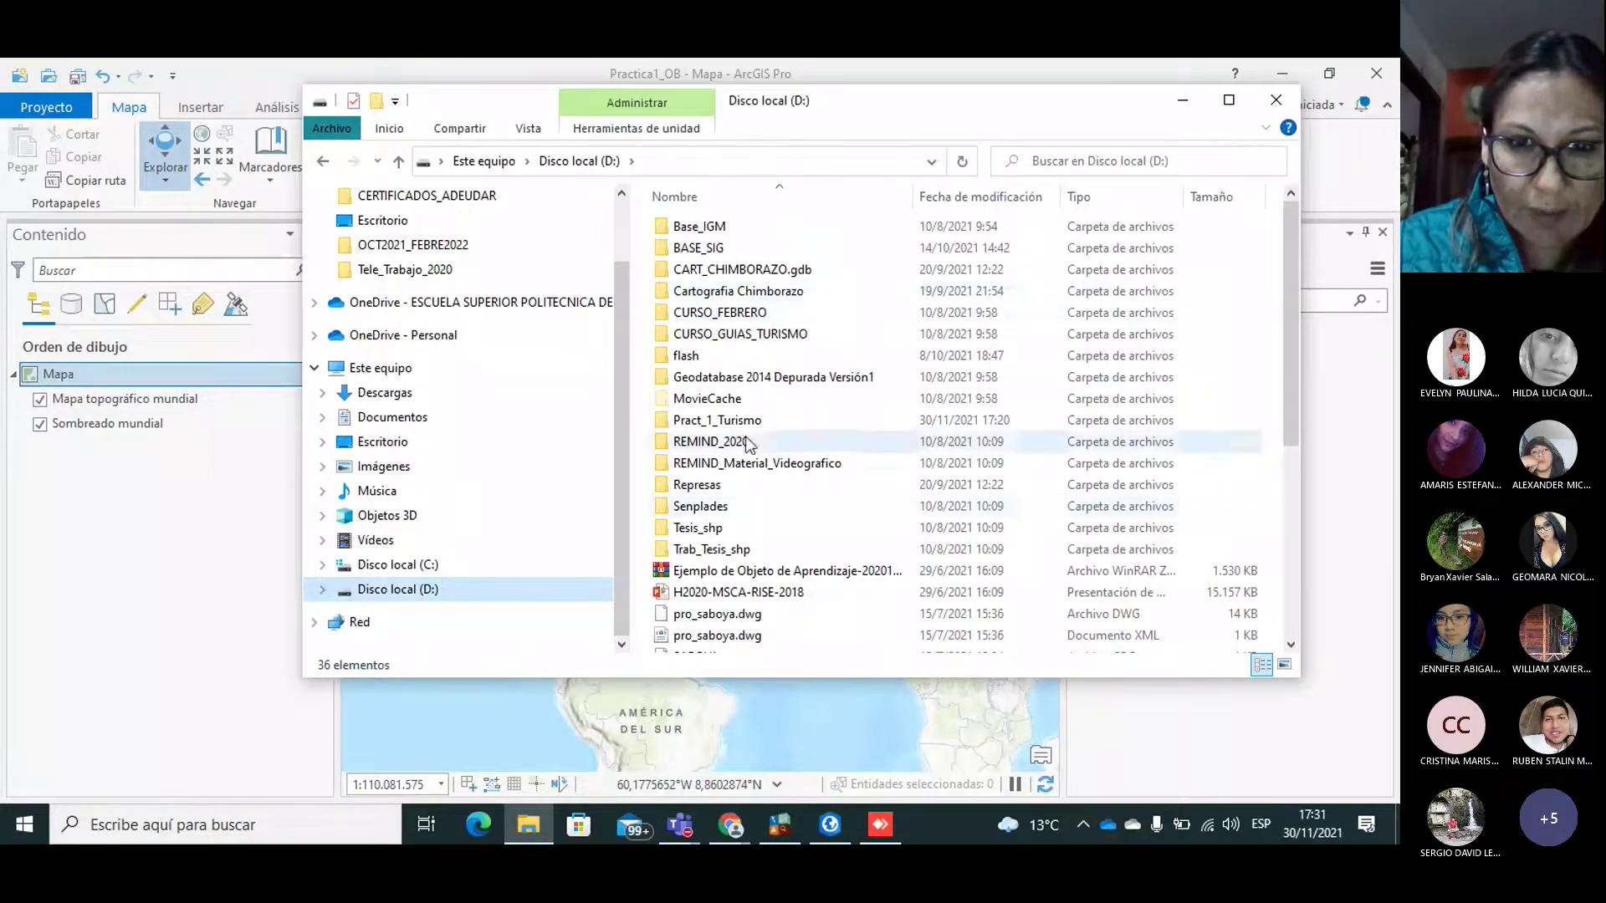
double_click(727, 421)
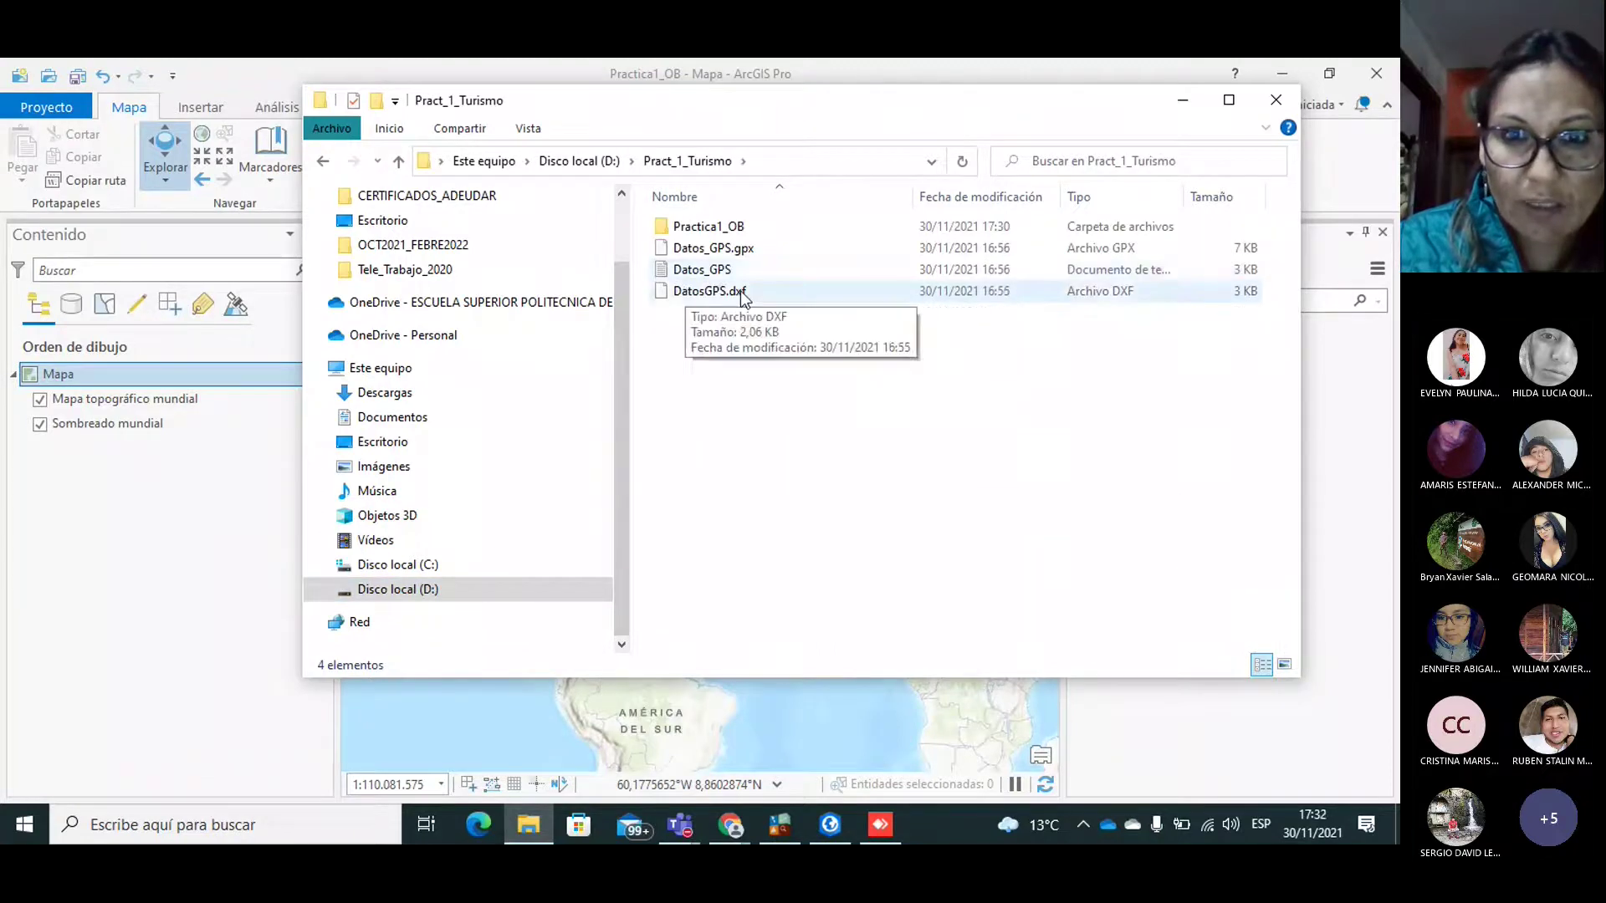
left_click(707, 274)
double_click(705, 272)
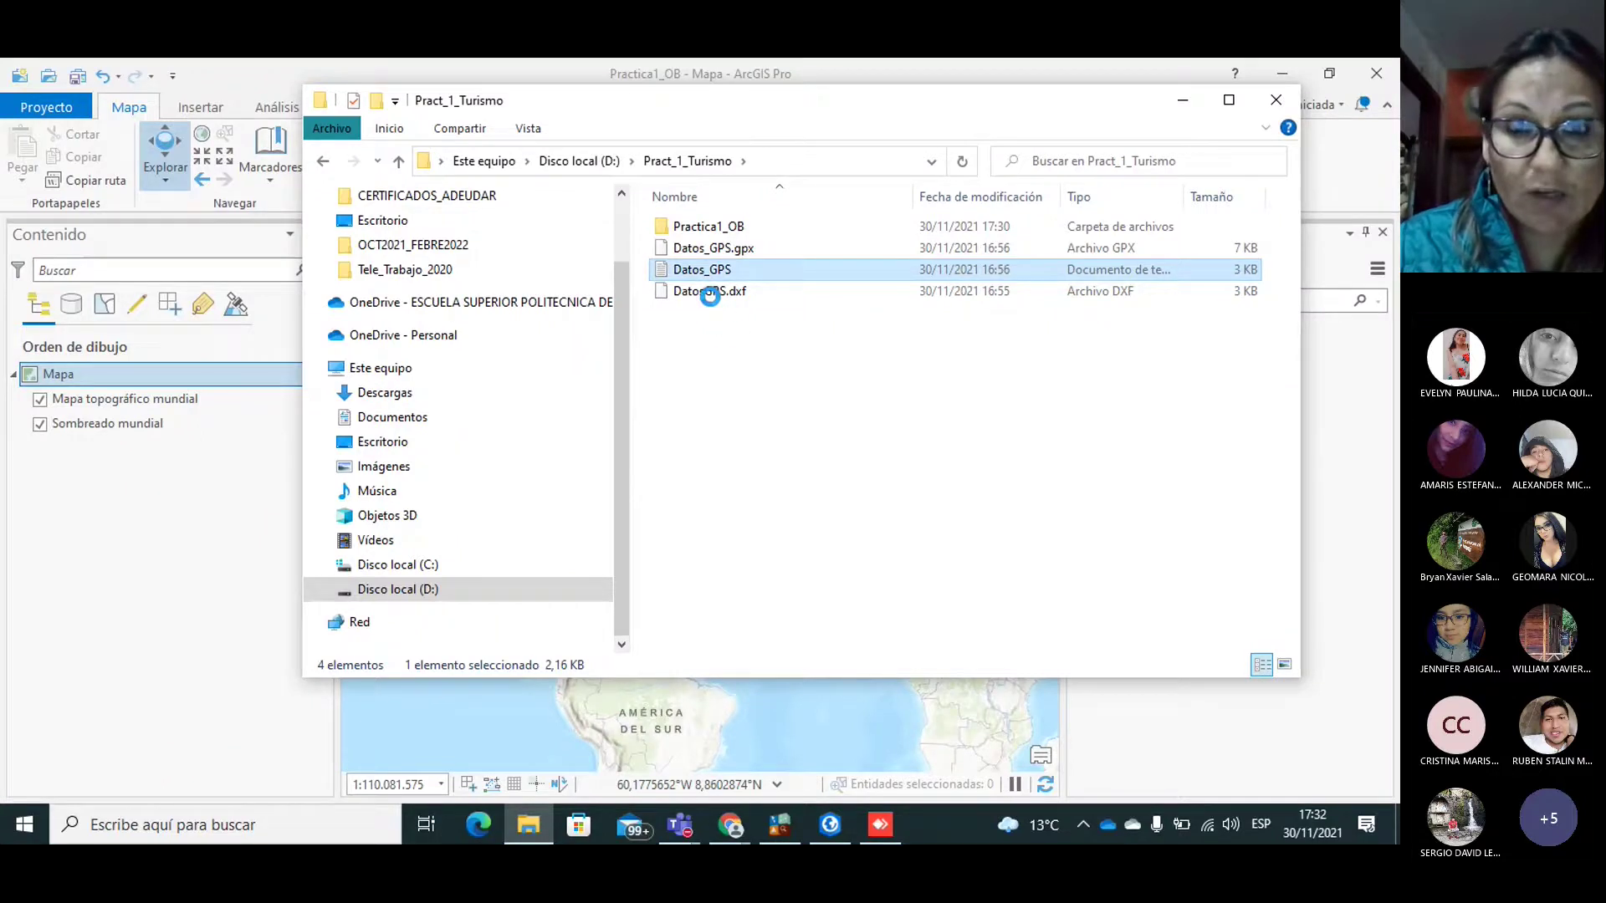
left_click(717, 298)
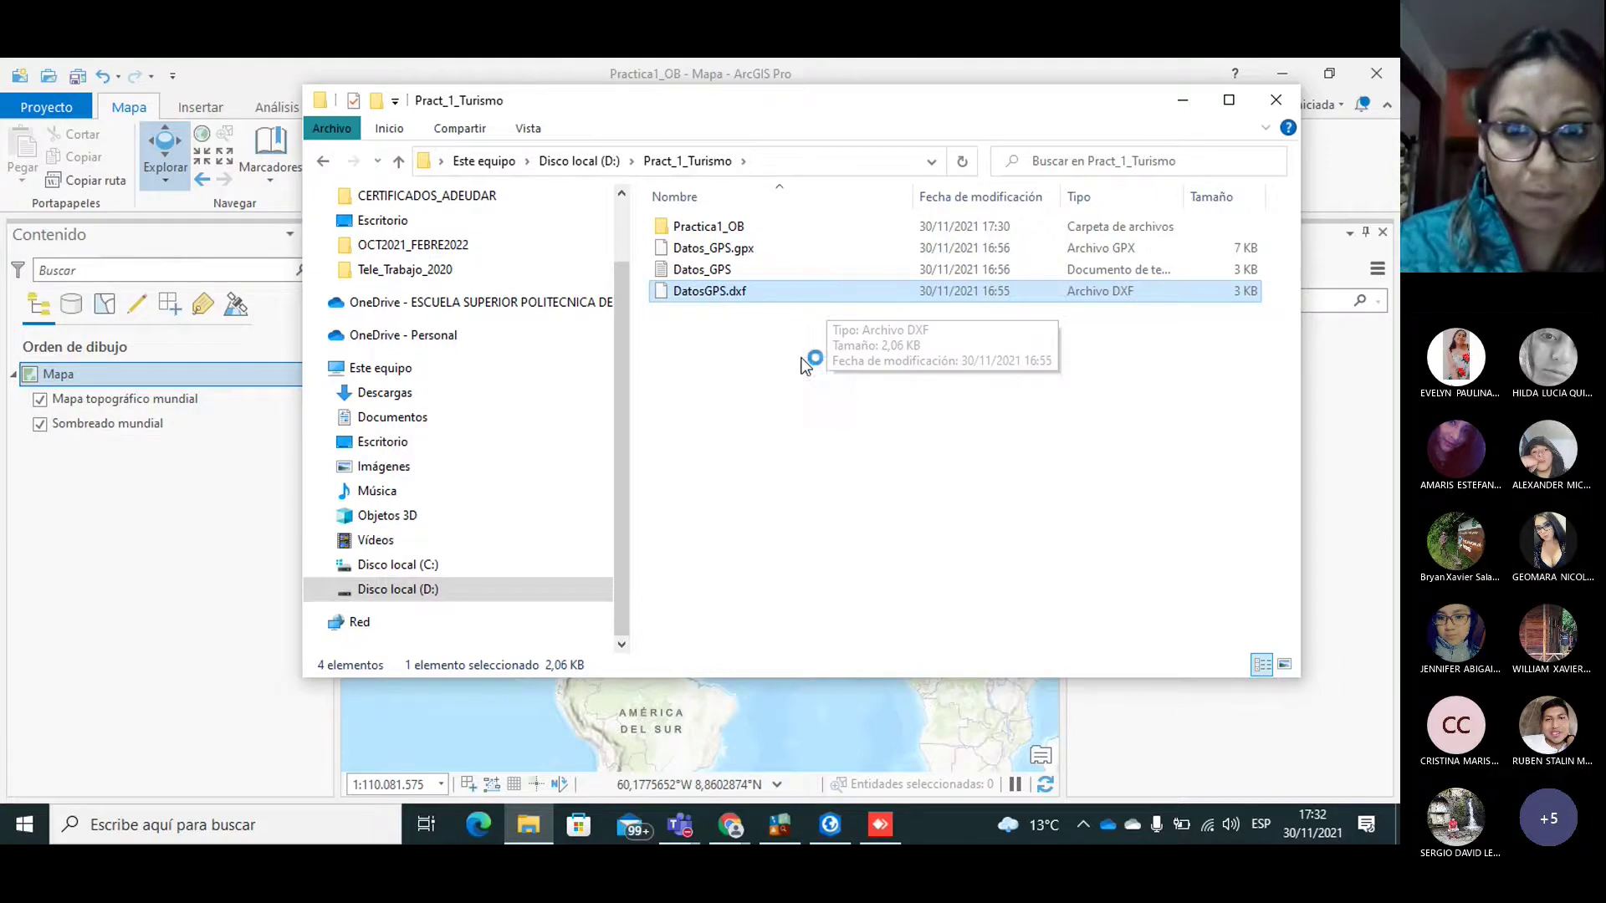
left_click(709, 302)
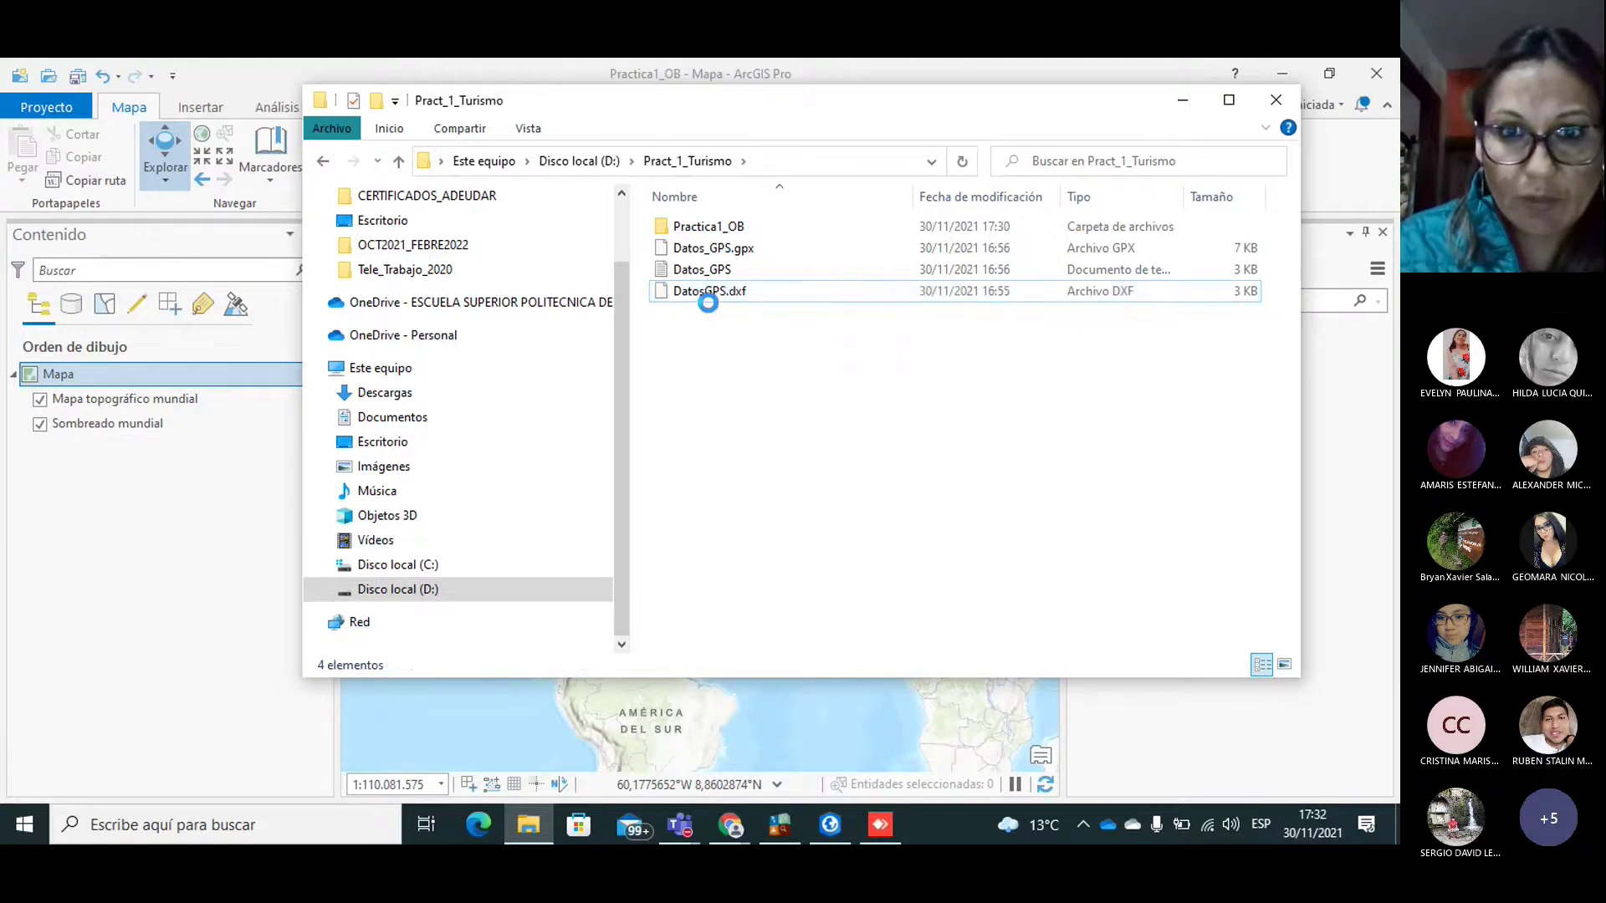
right_click(709, 304)
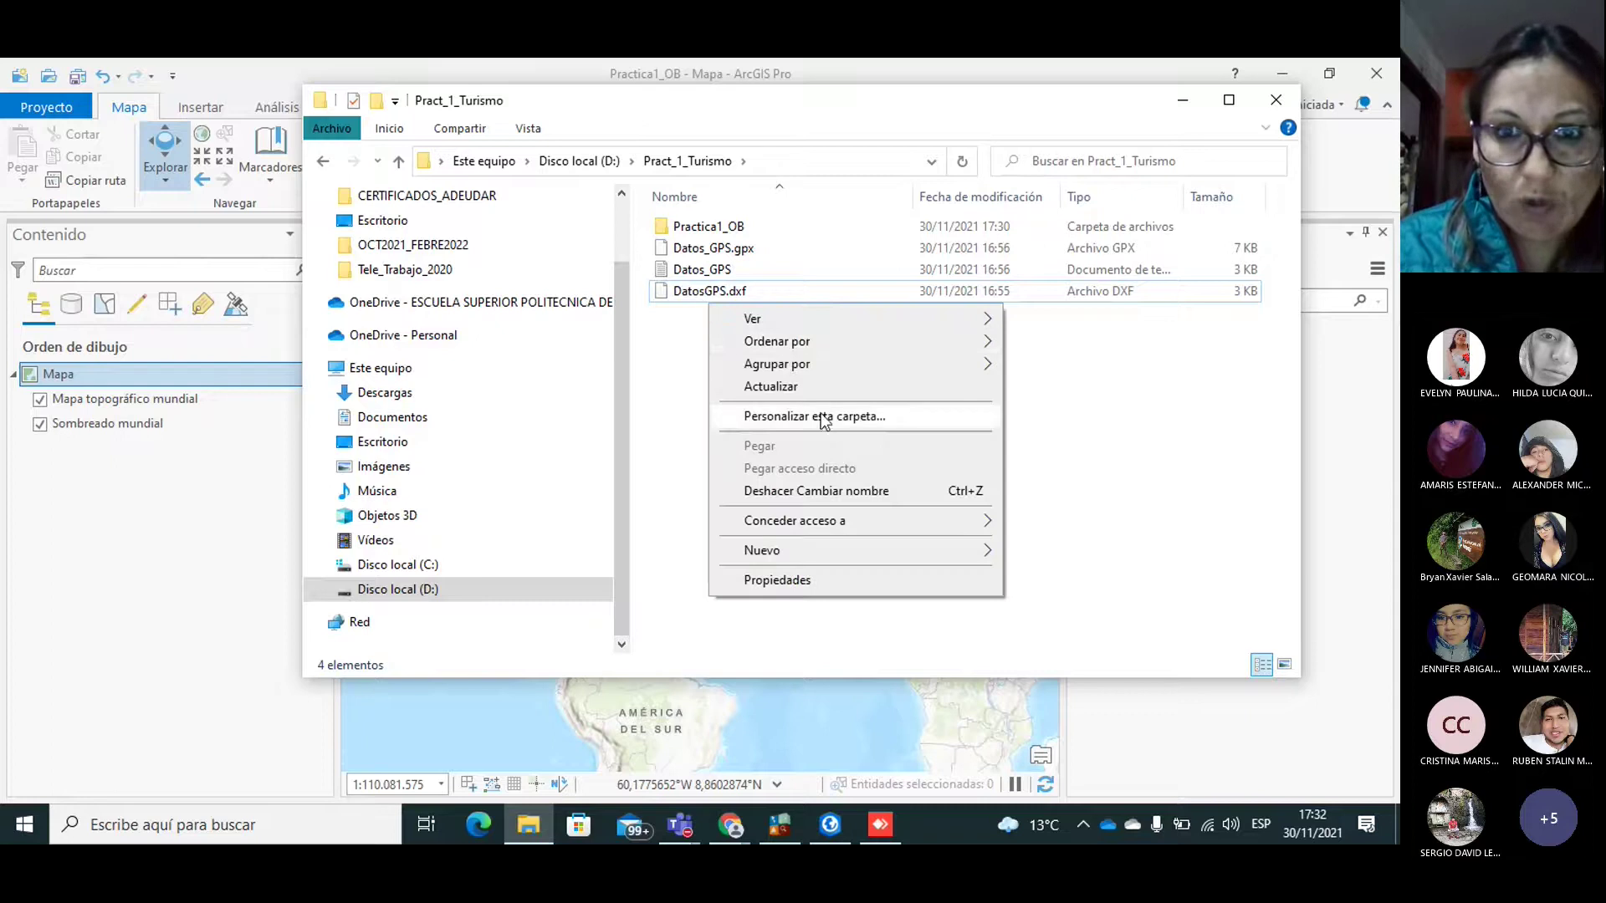
left_click(692, 298)
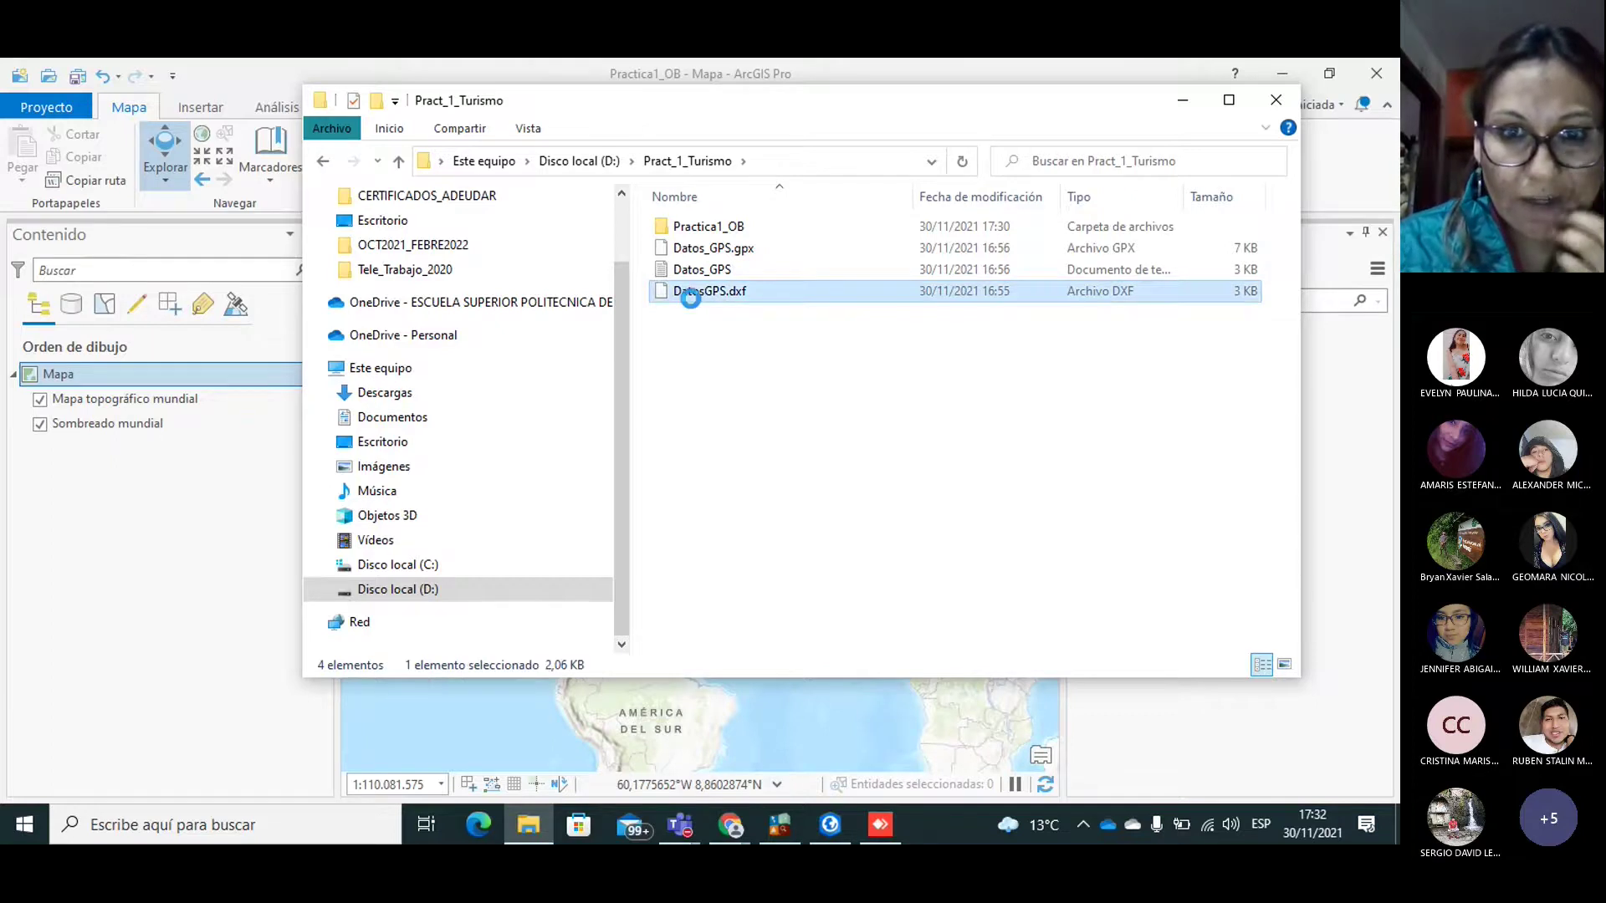
Step: Review Open with apps for DatosGPS.dxf, cancel without opening, and close the folder window
right_click(691, 299)
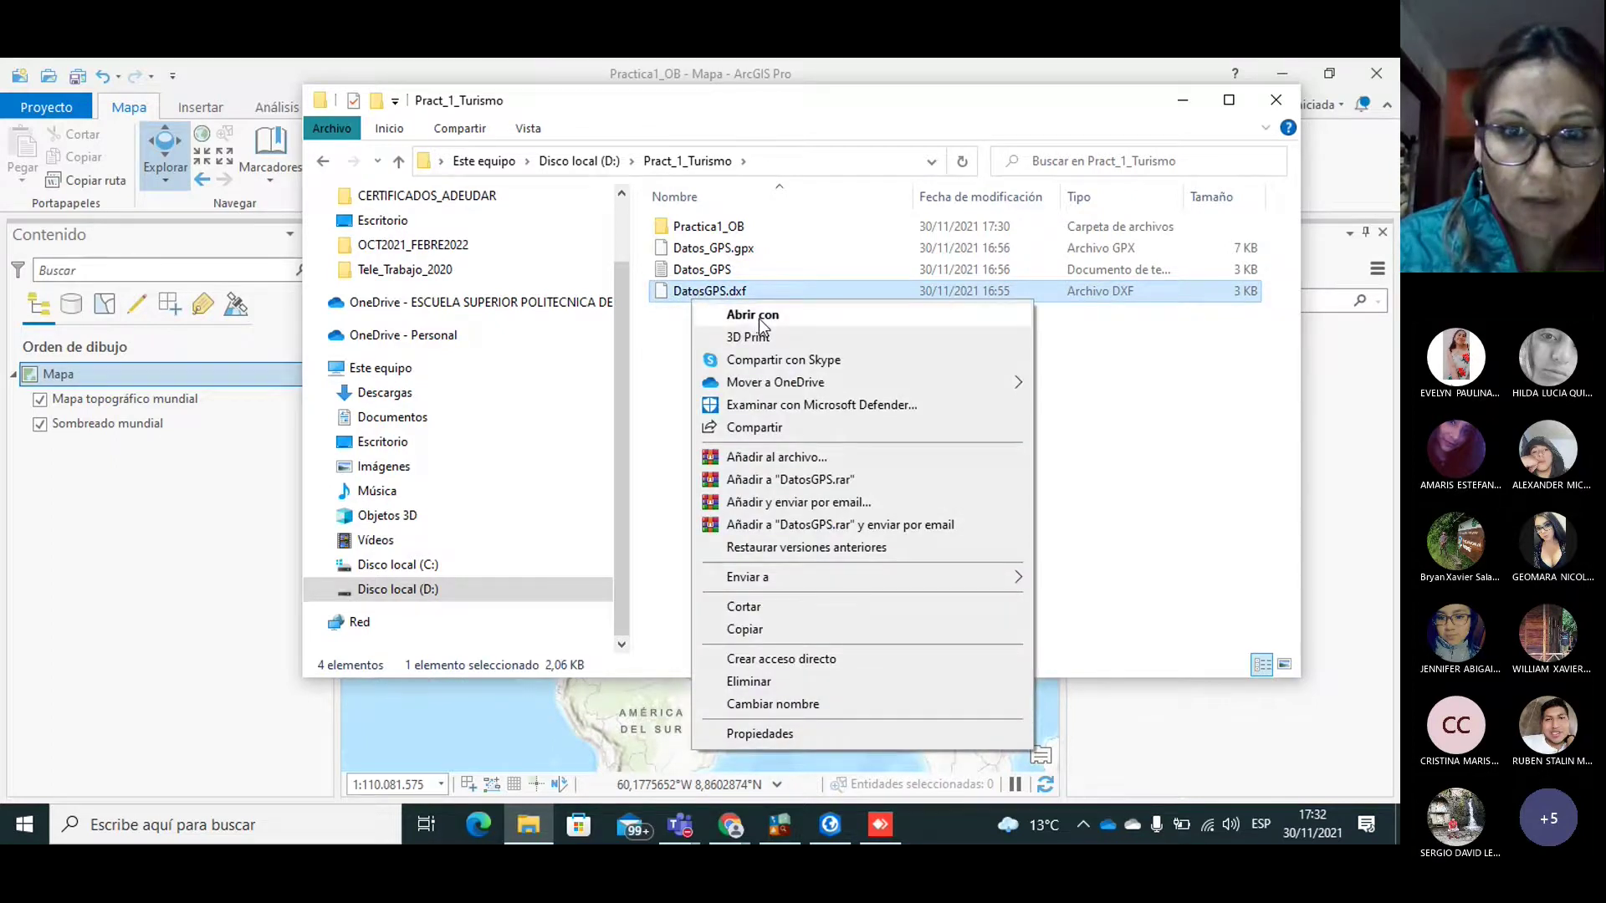
left_click(759, 318)
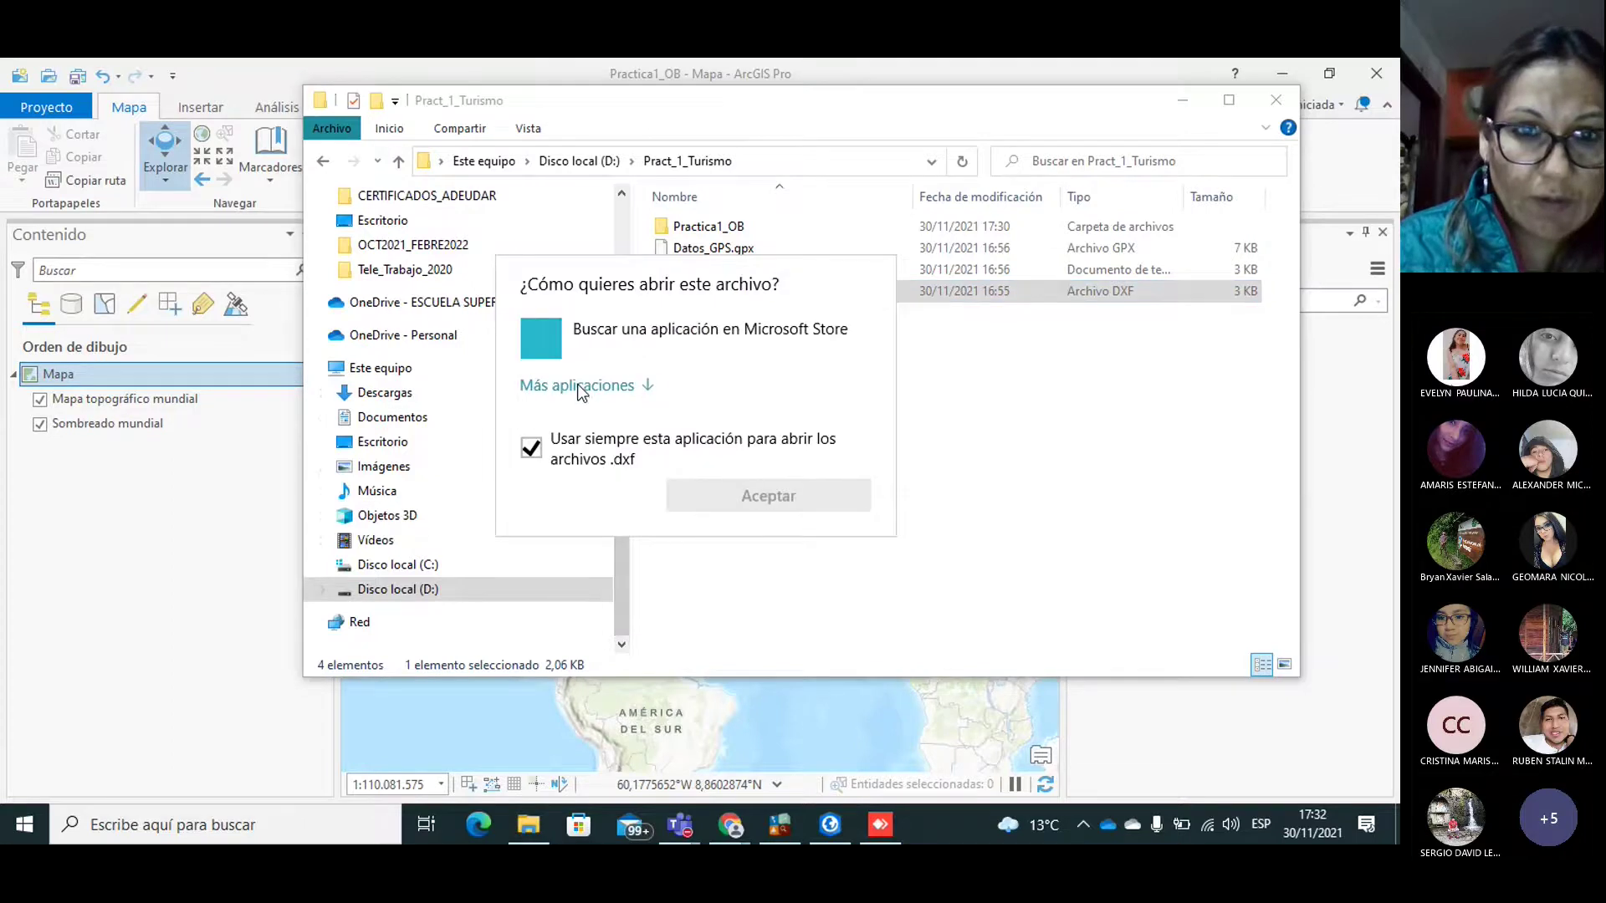
left_click(578, 386)
left_click(531, 700)
left_click_drag(892, 463, 885, 592)
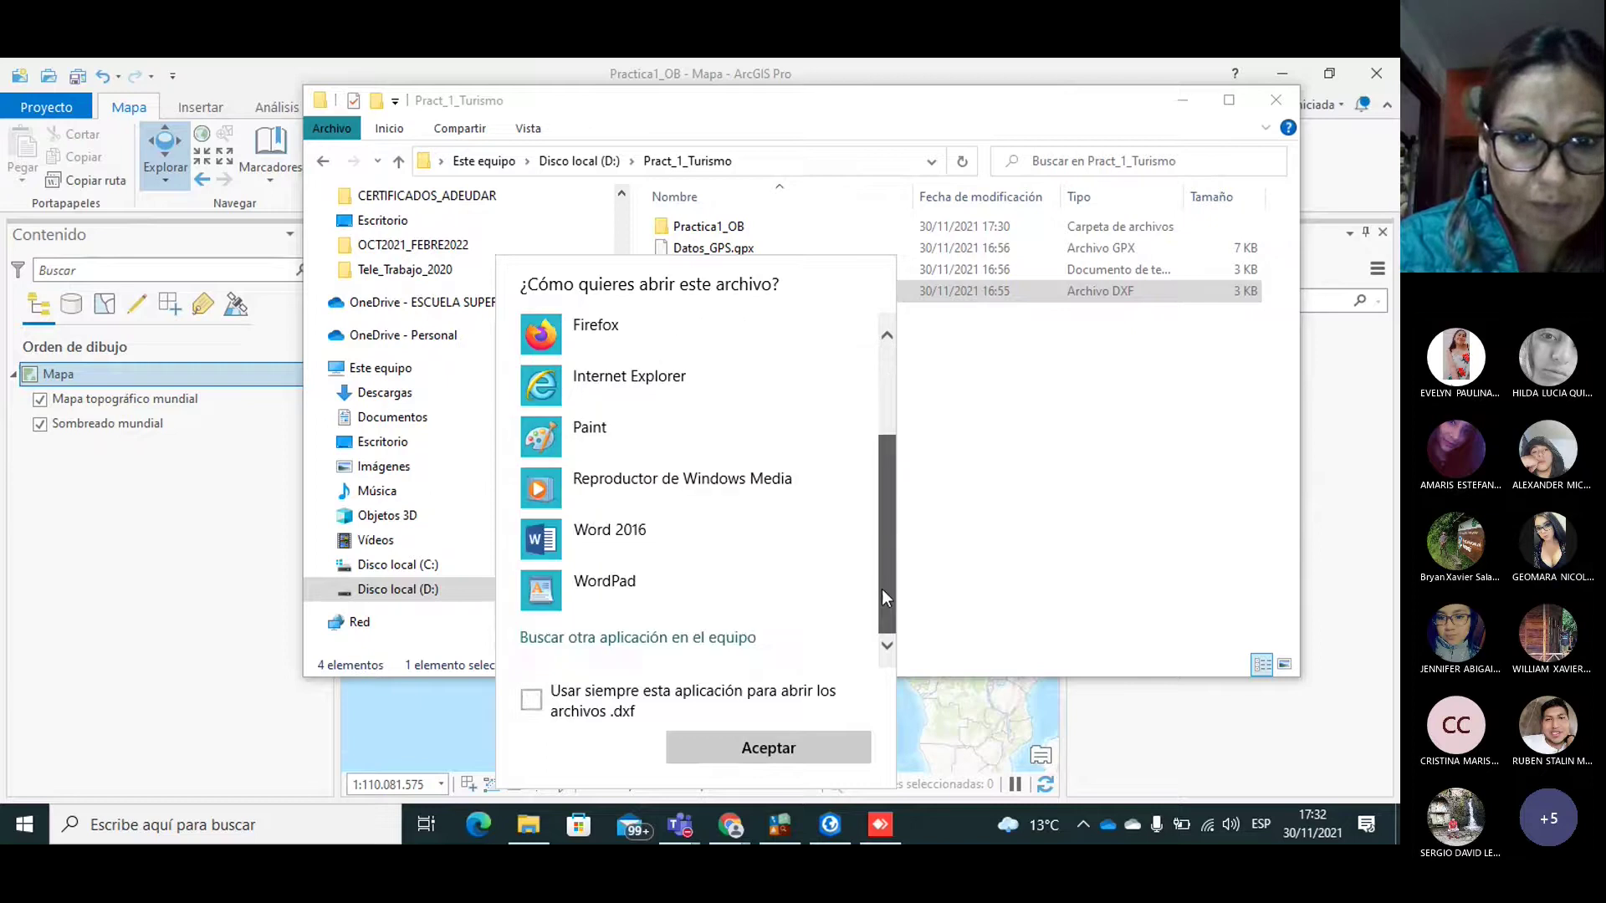
left_click(1012, 480)
left_click(1276, 101)
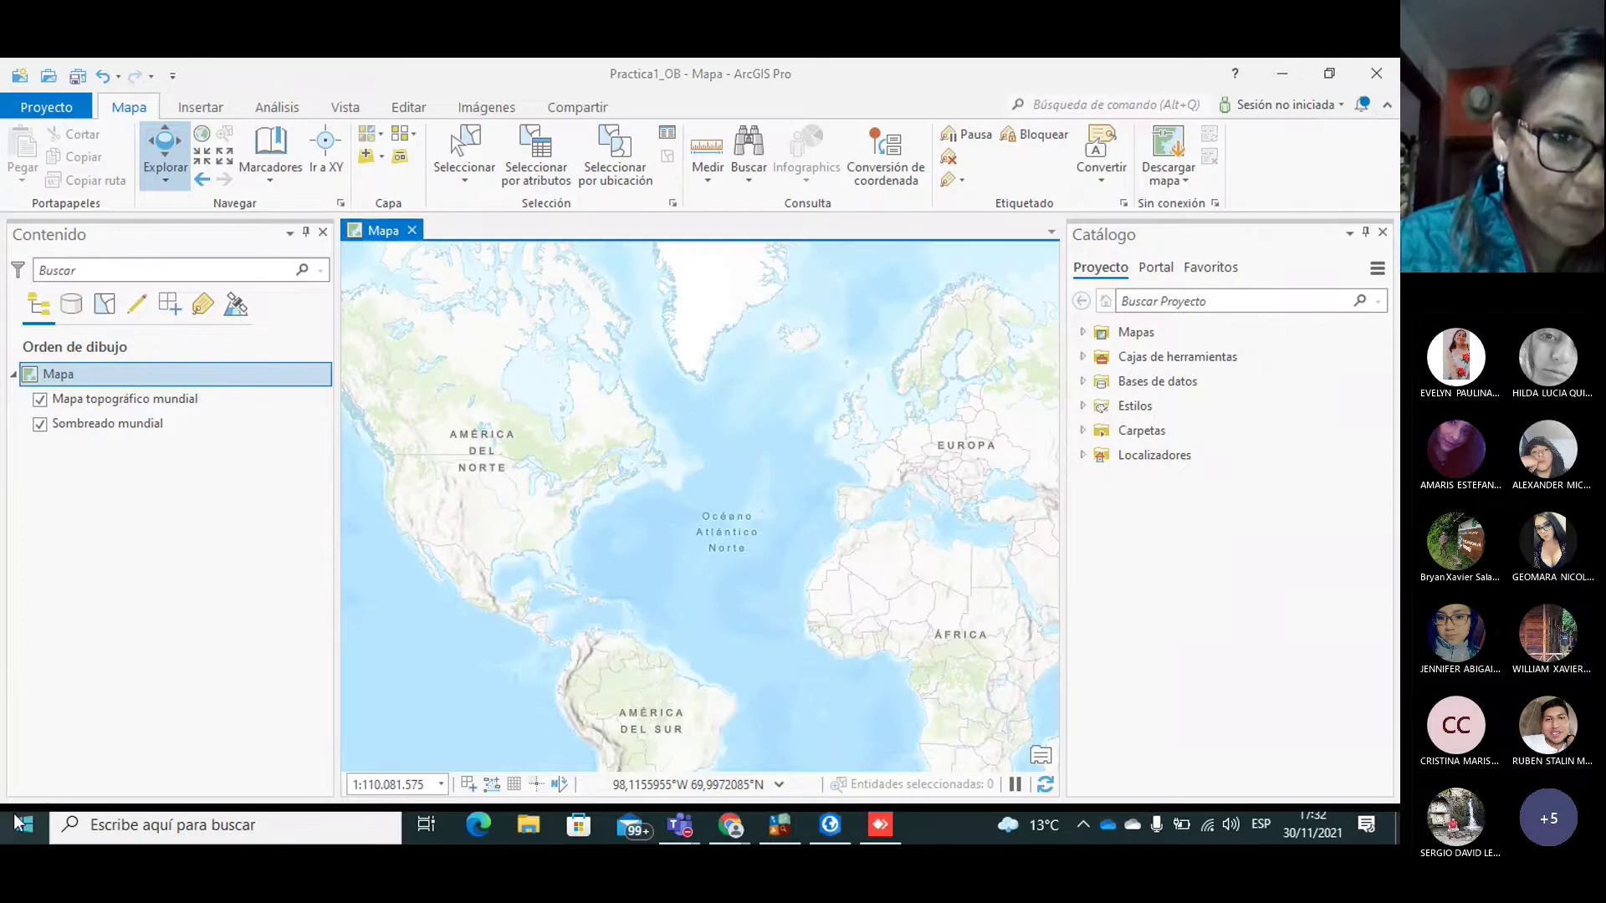
Step: Launch Excel 2016 from the Start menu's app list and minimize the Skype window
left_click(25, 825)
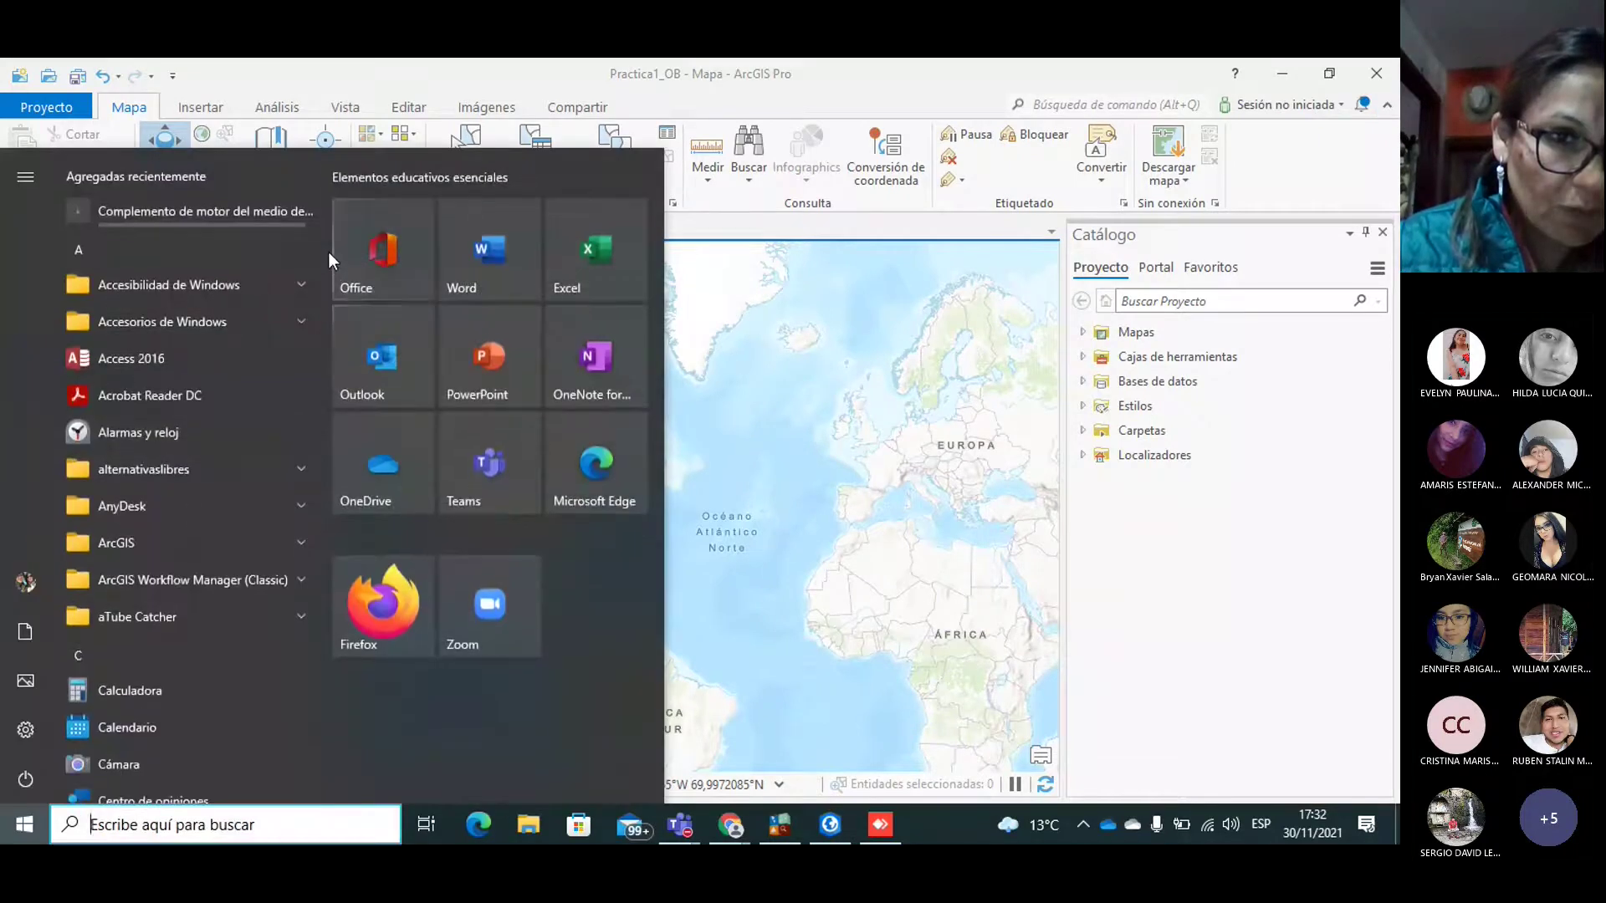
left_click_drag(321, 244, 339, 422)
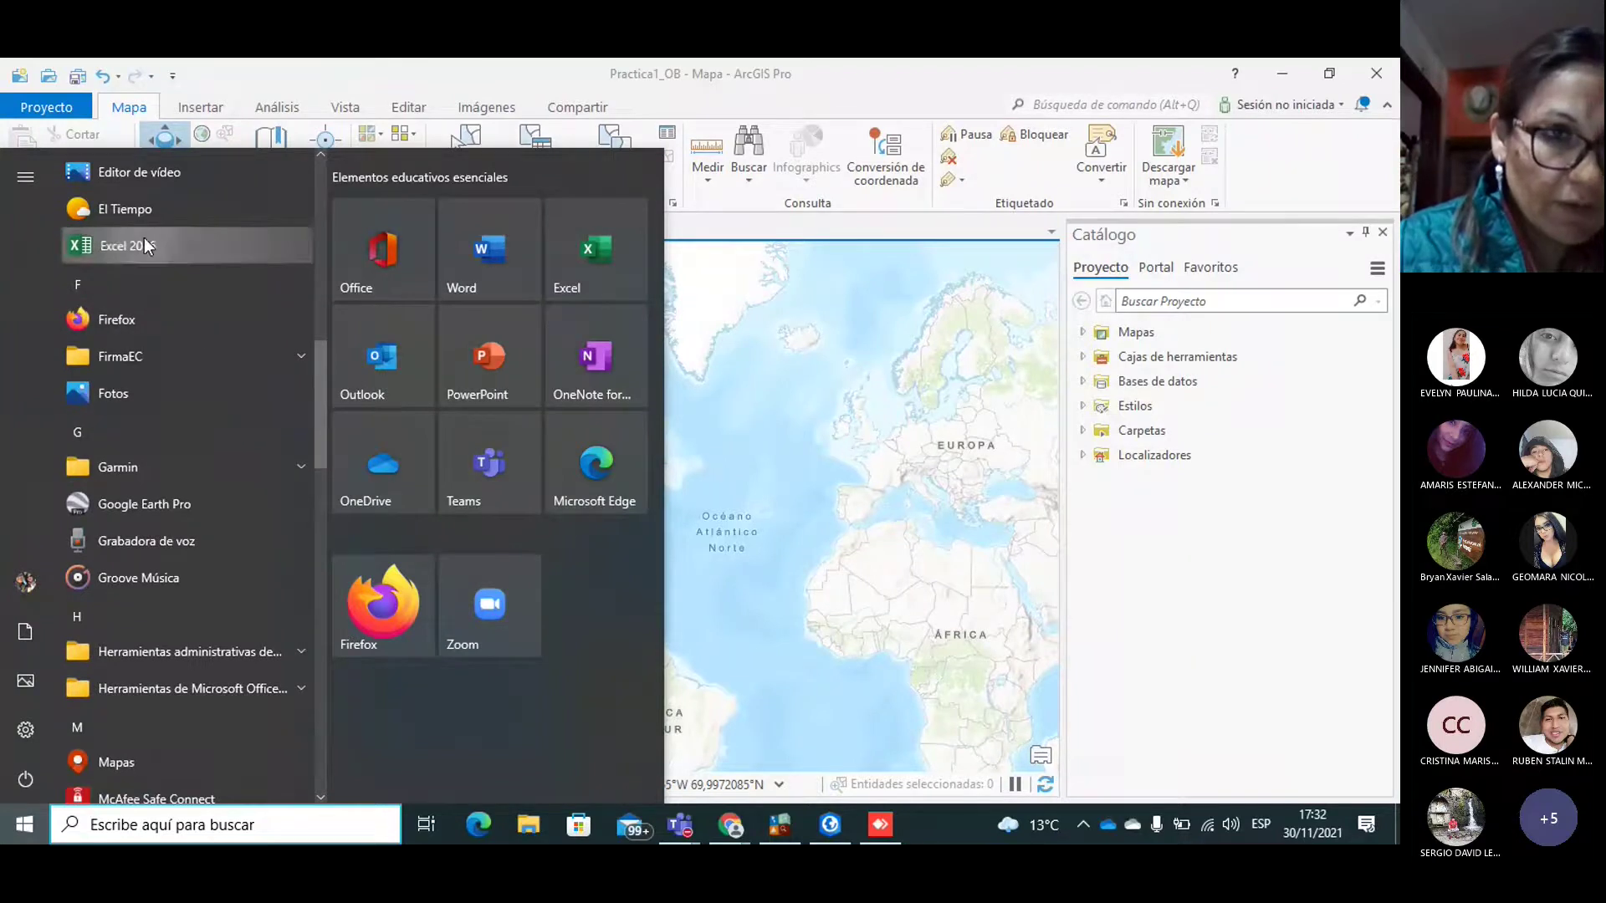
left_click(168, 249)
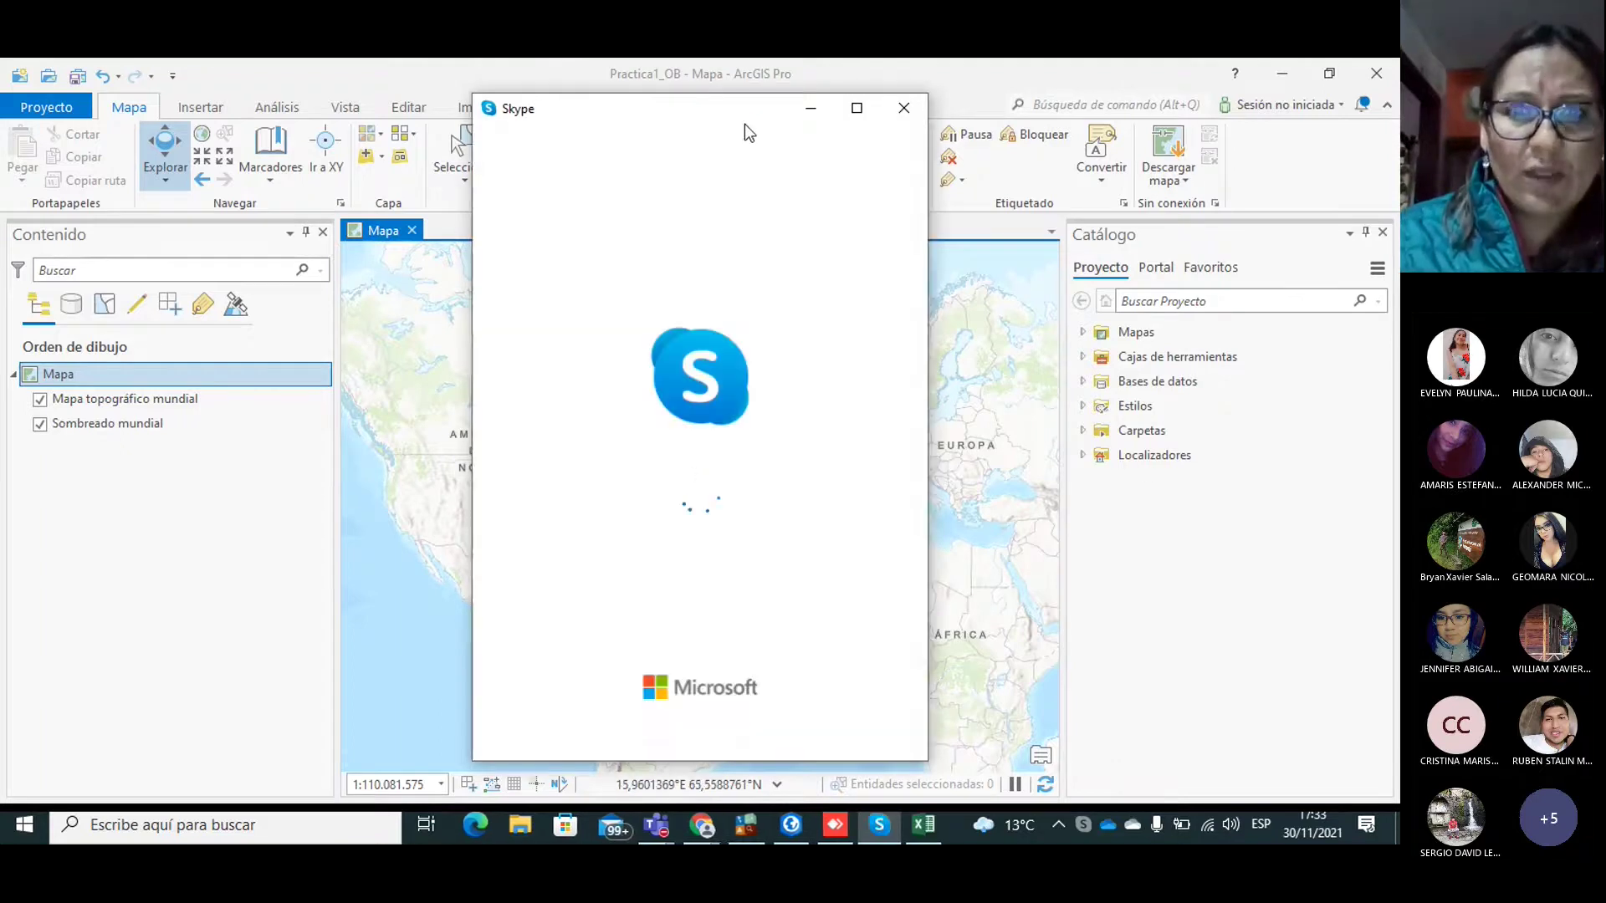
left_click(808, 112)
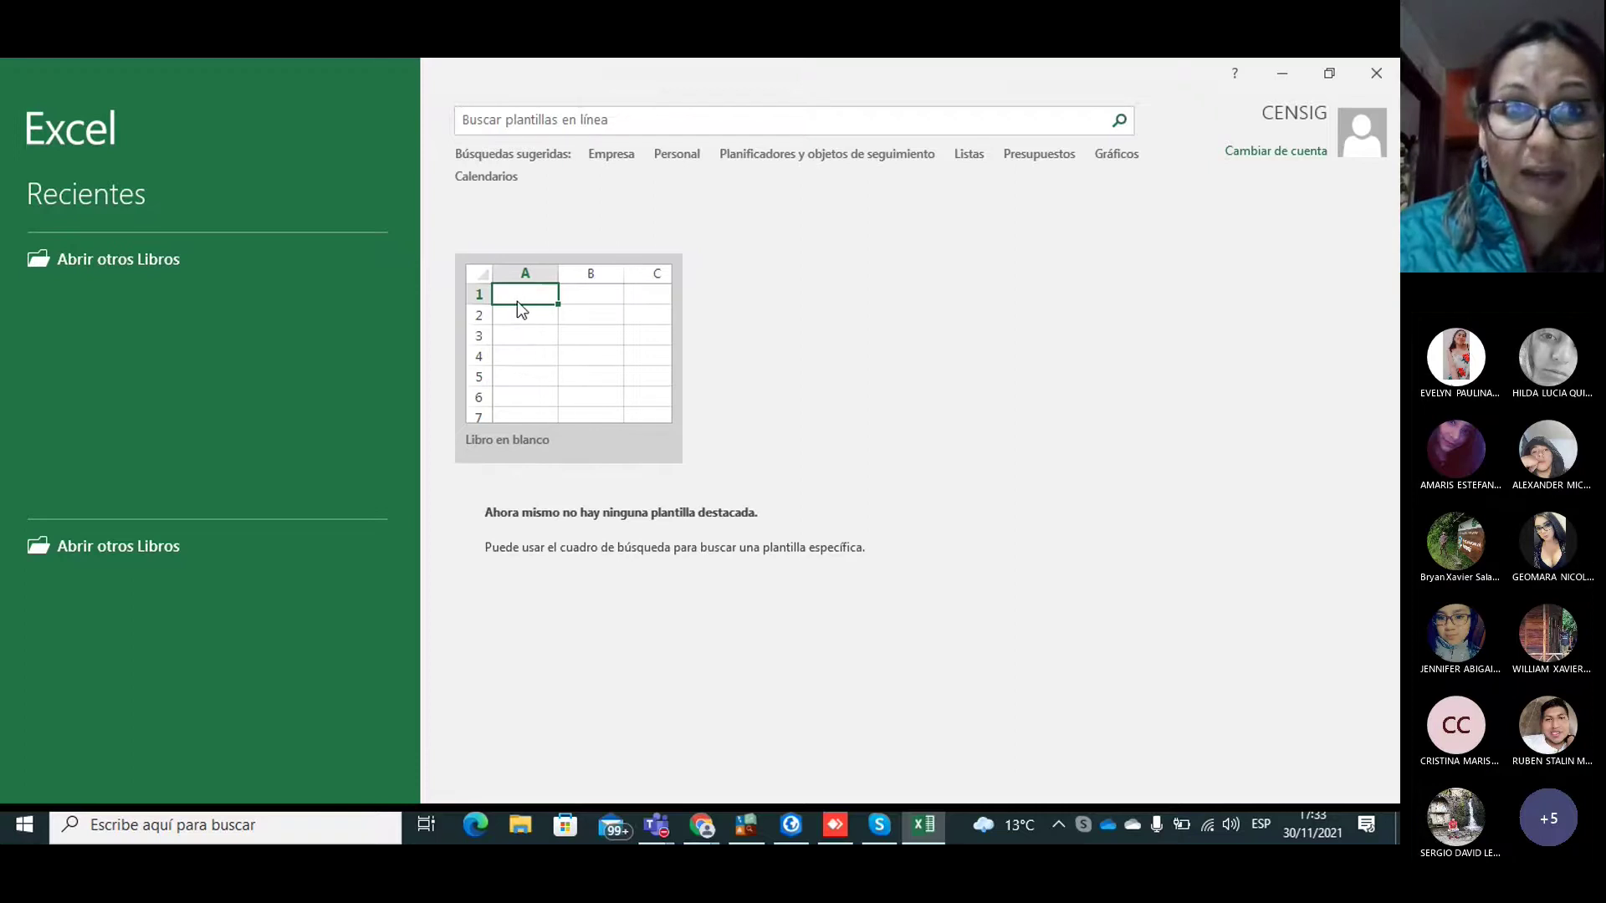
Step: Start a blank workbook (Libro1) and focus its empty sheet
left_click(517, 300)
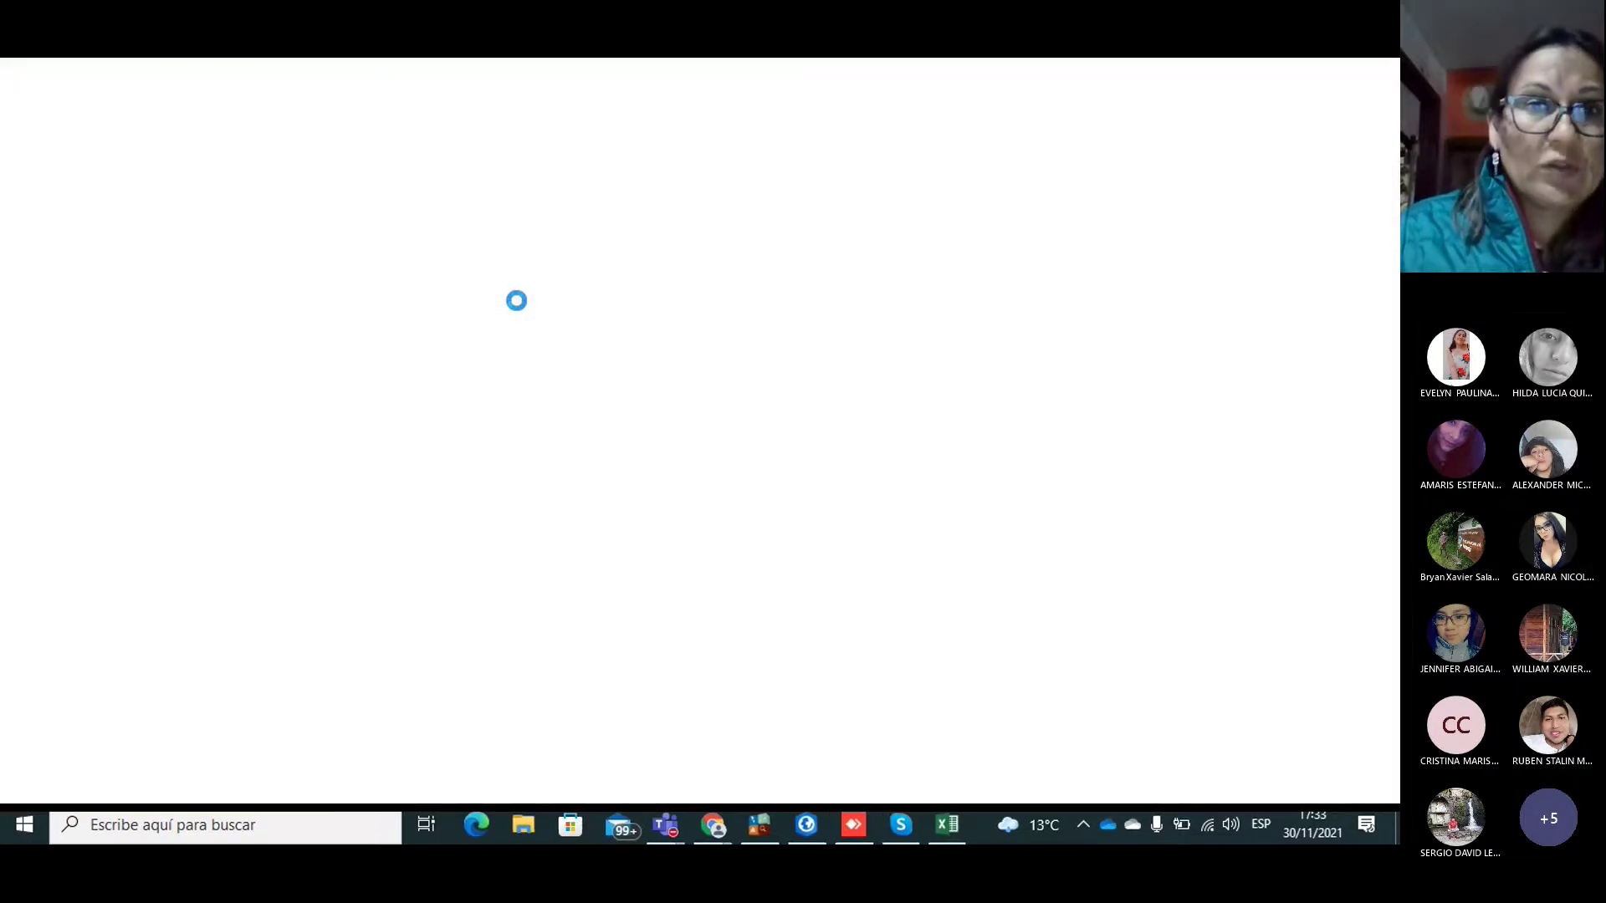
left_click(518, 299)
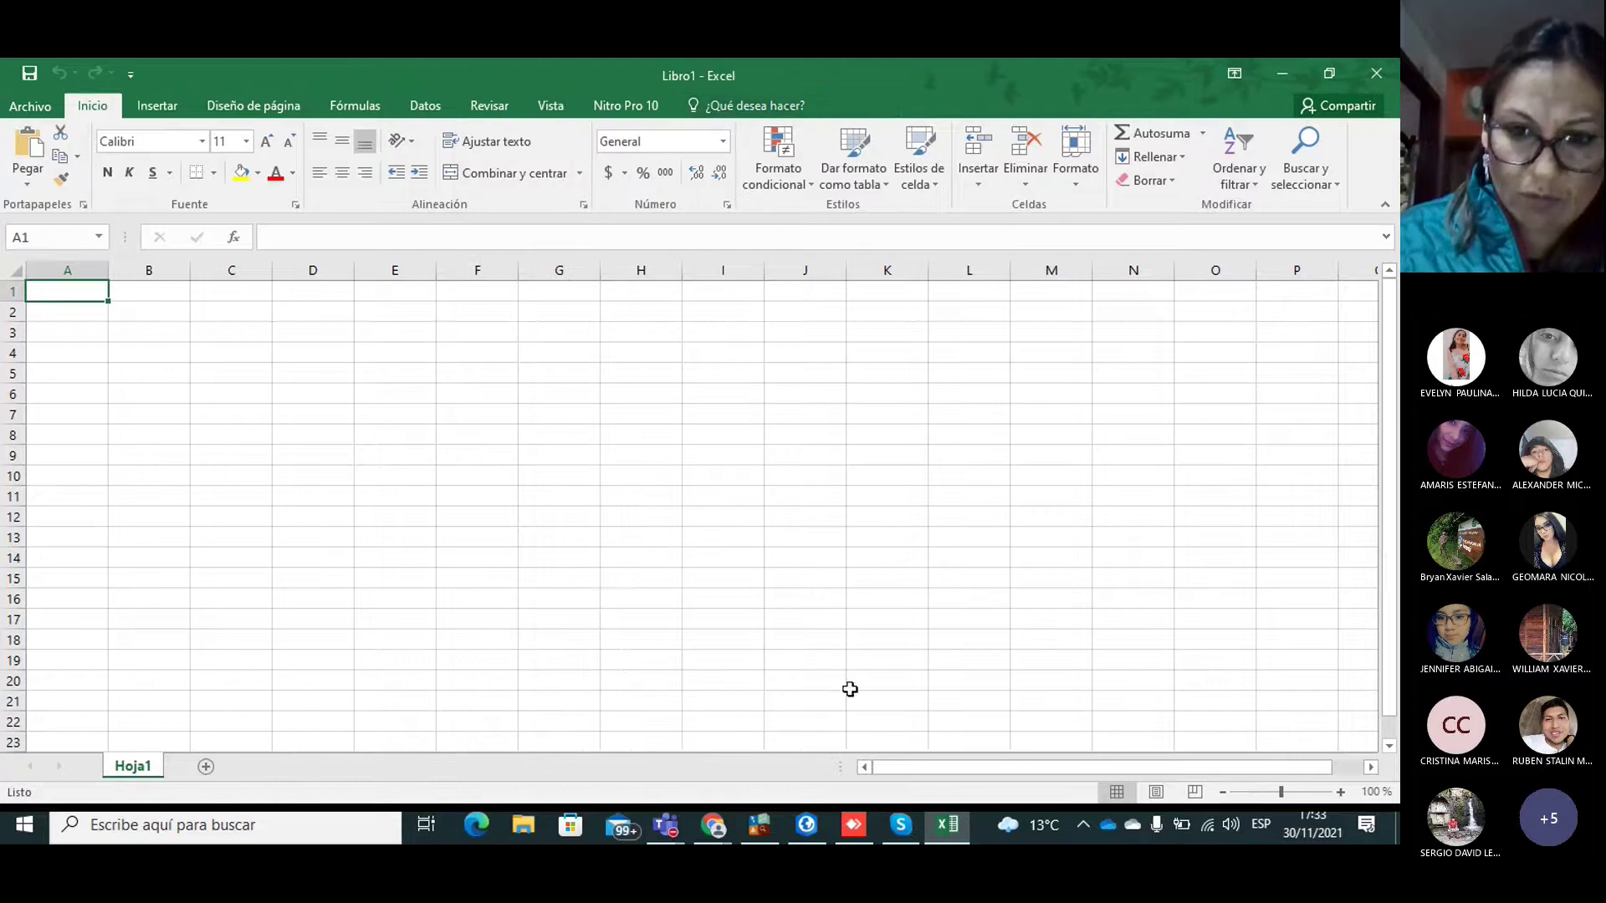
left_click(888, 828)
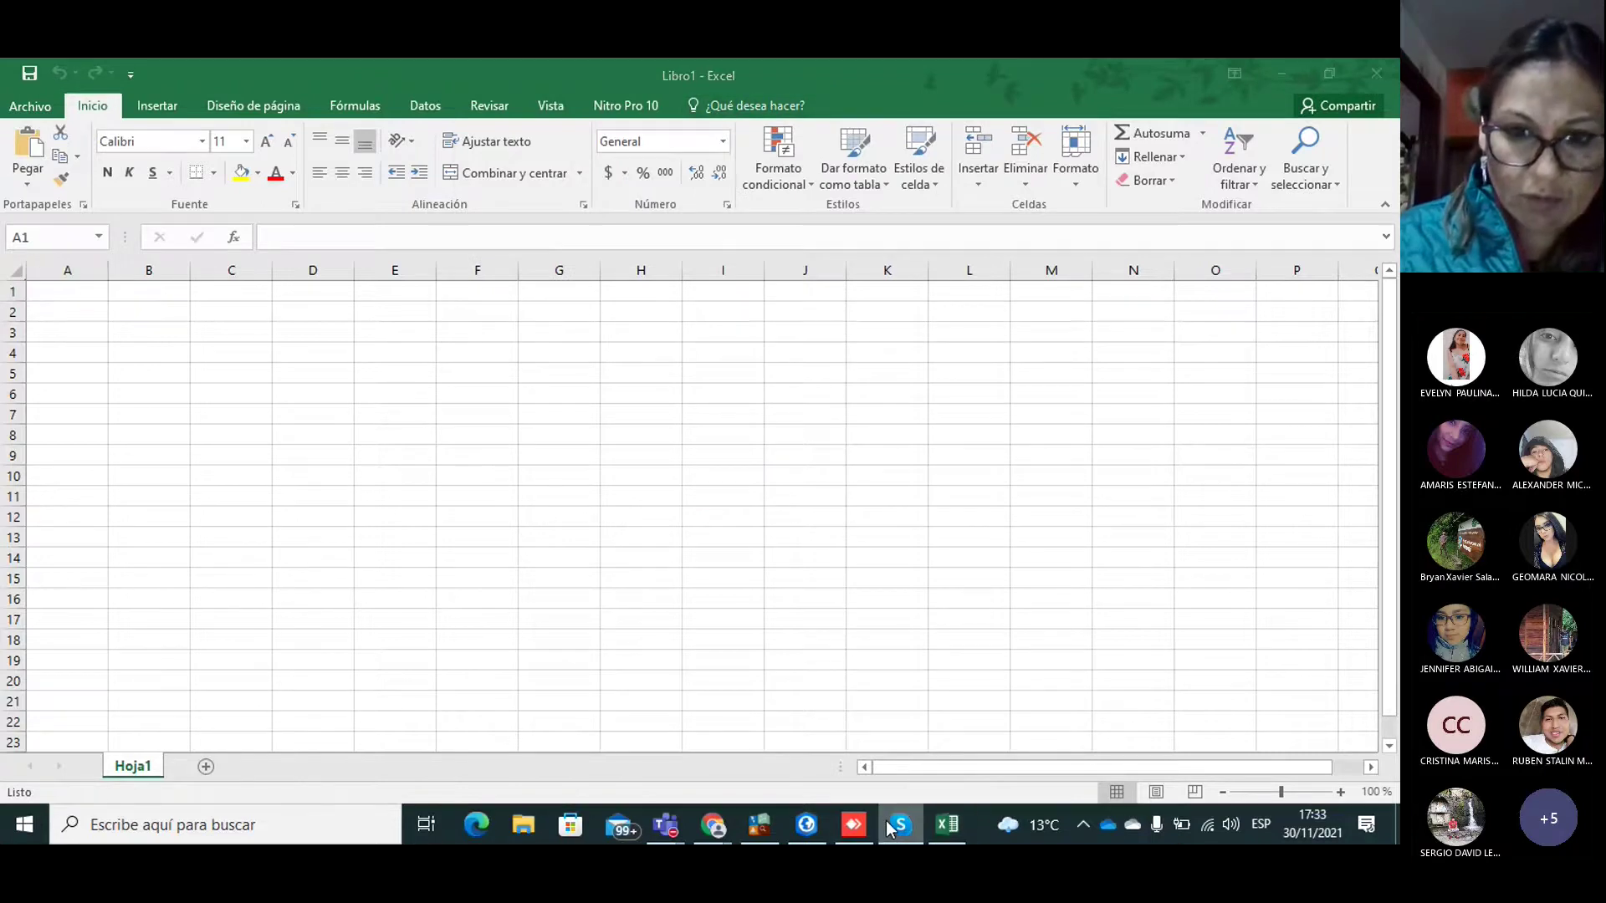
left_click(535, 481)
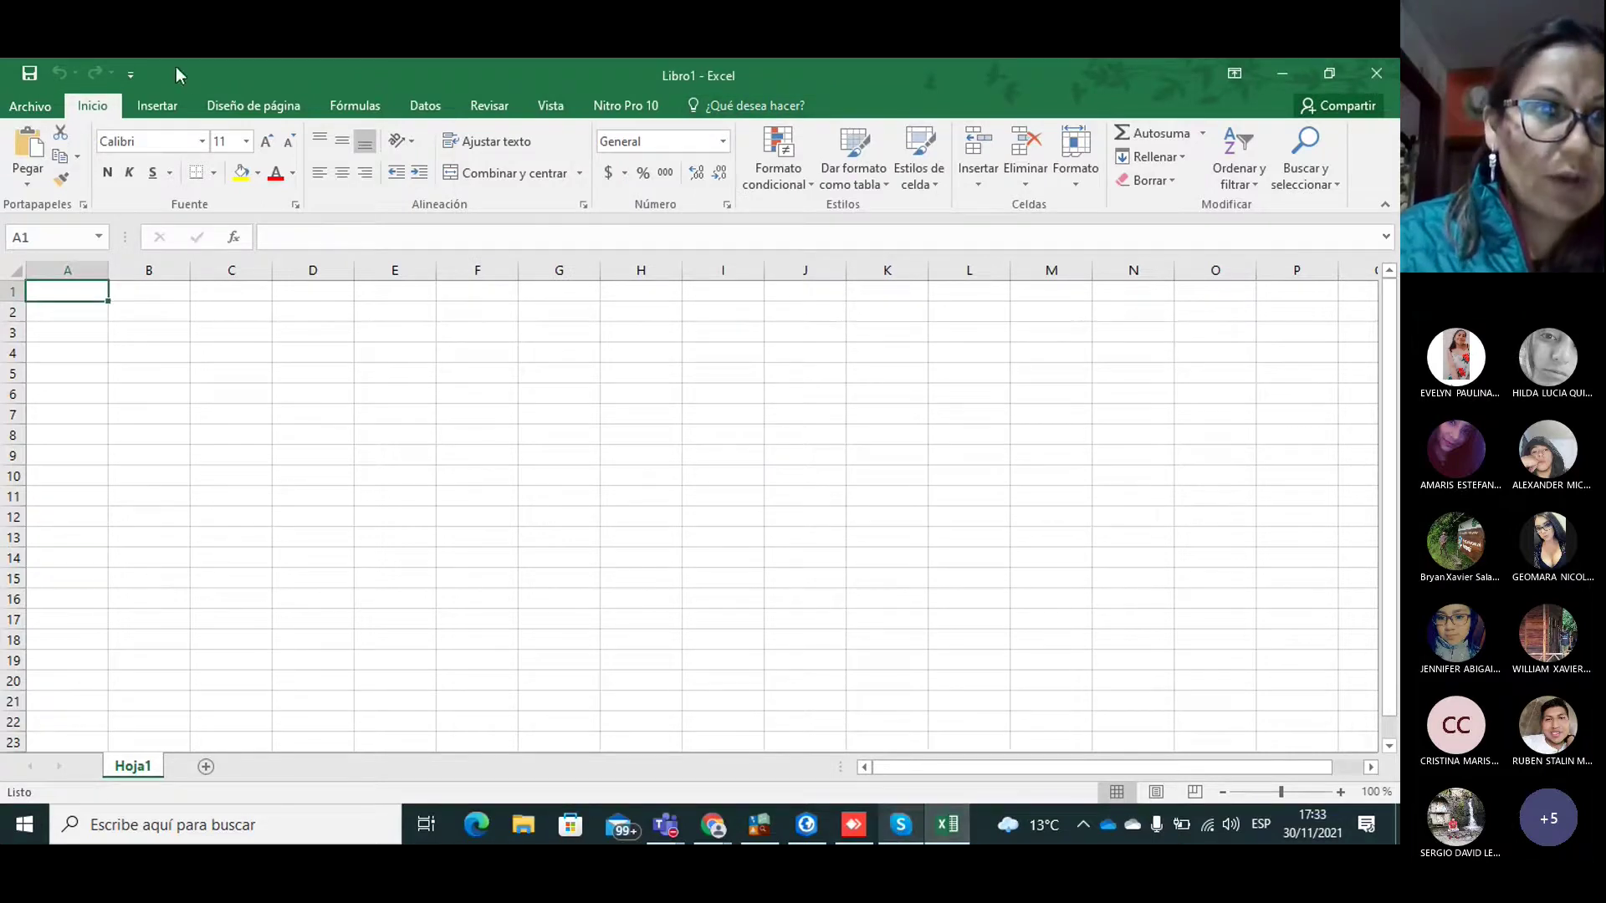
Step: On the Datos tab, try Desde una tabla, then dismiss the Crear tabla dialog without a table
left_click(417, 110)
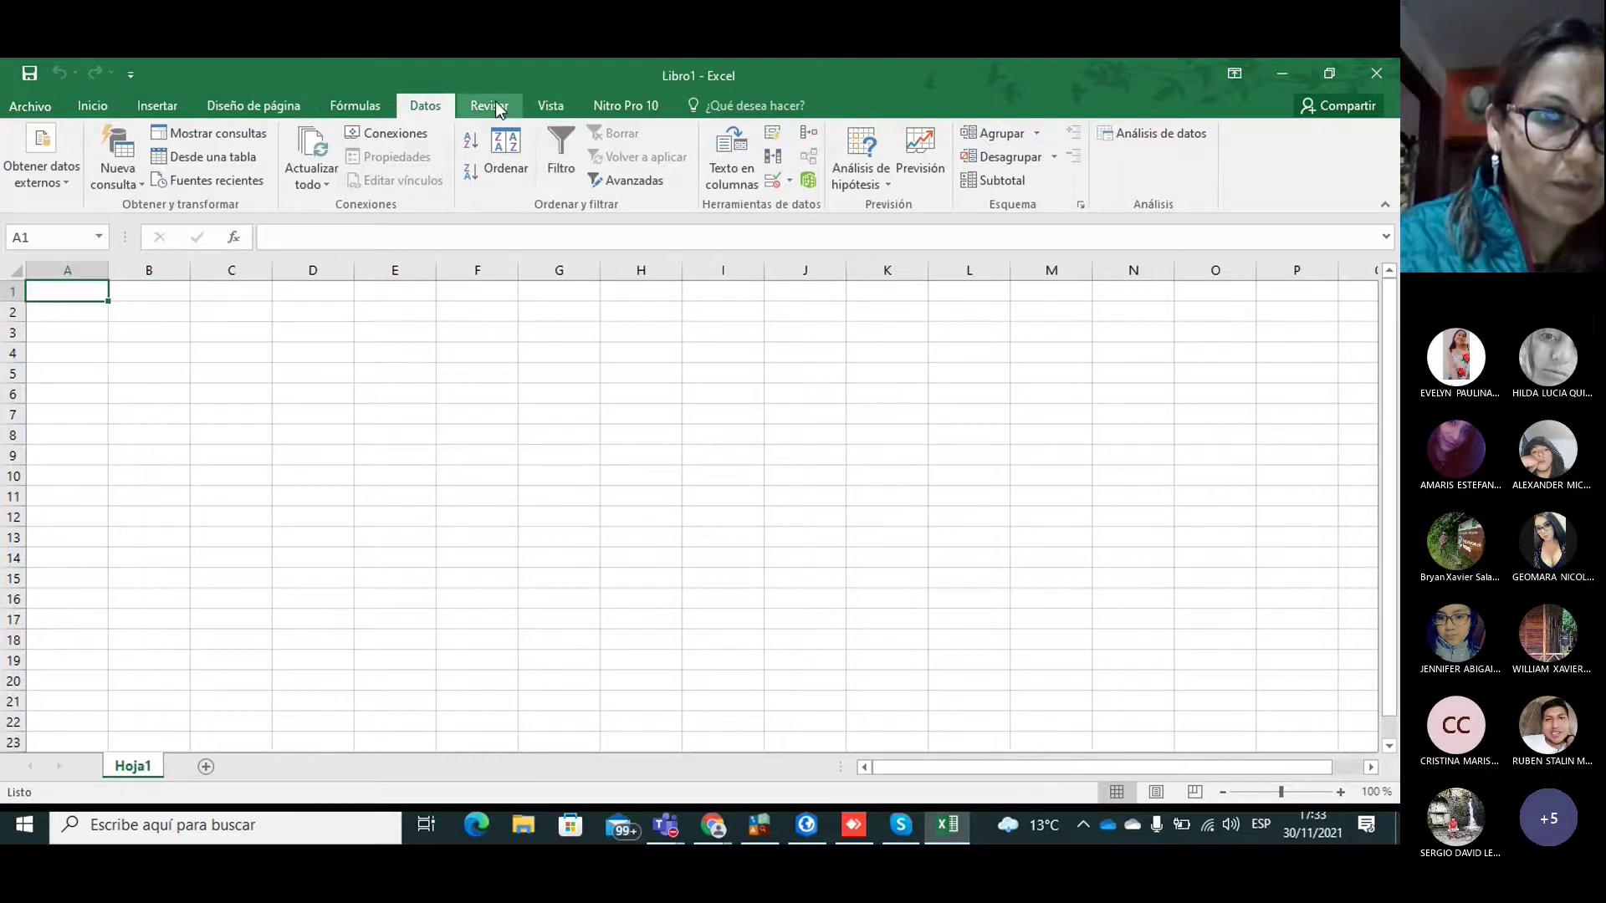
left_click(493, 107)
left_click(426, 109)
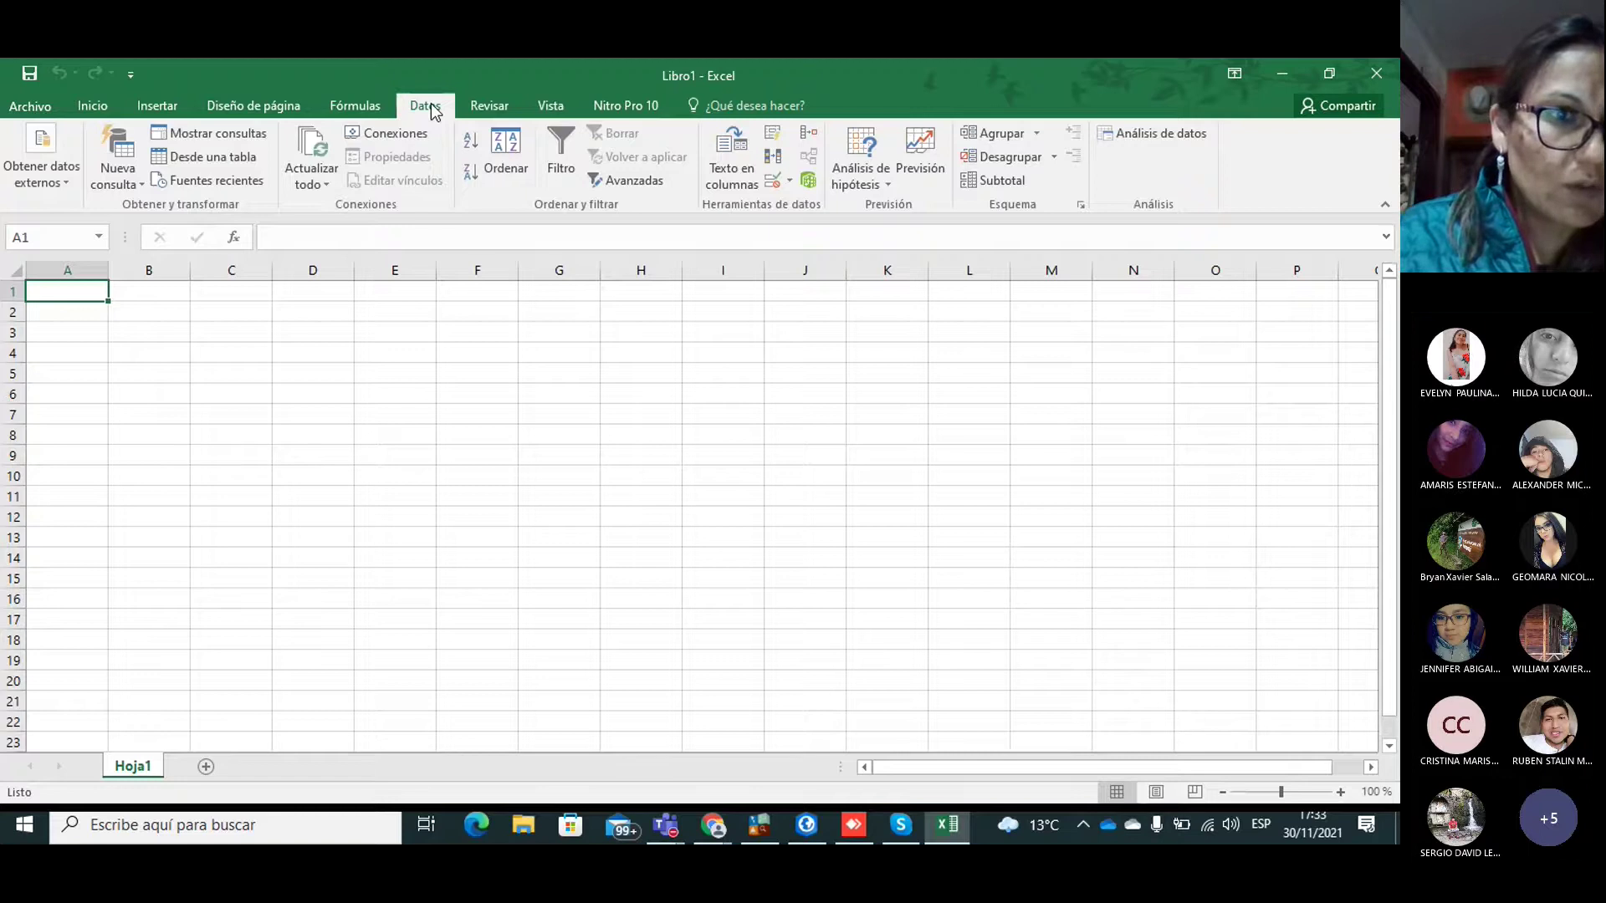
left_click(193, 159)
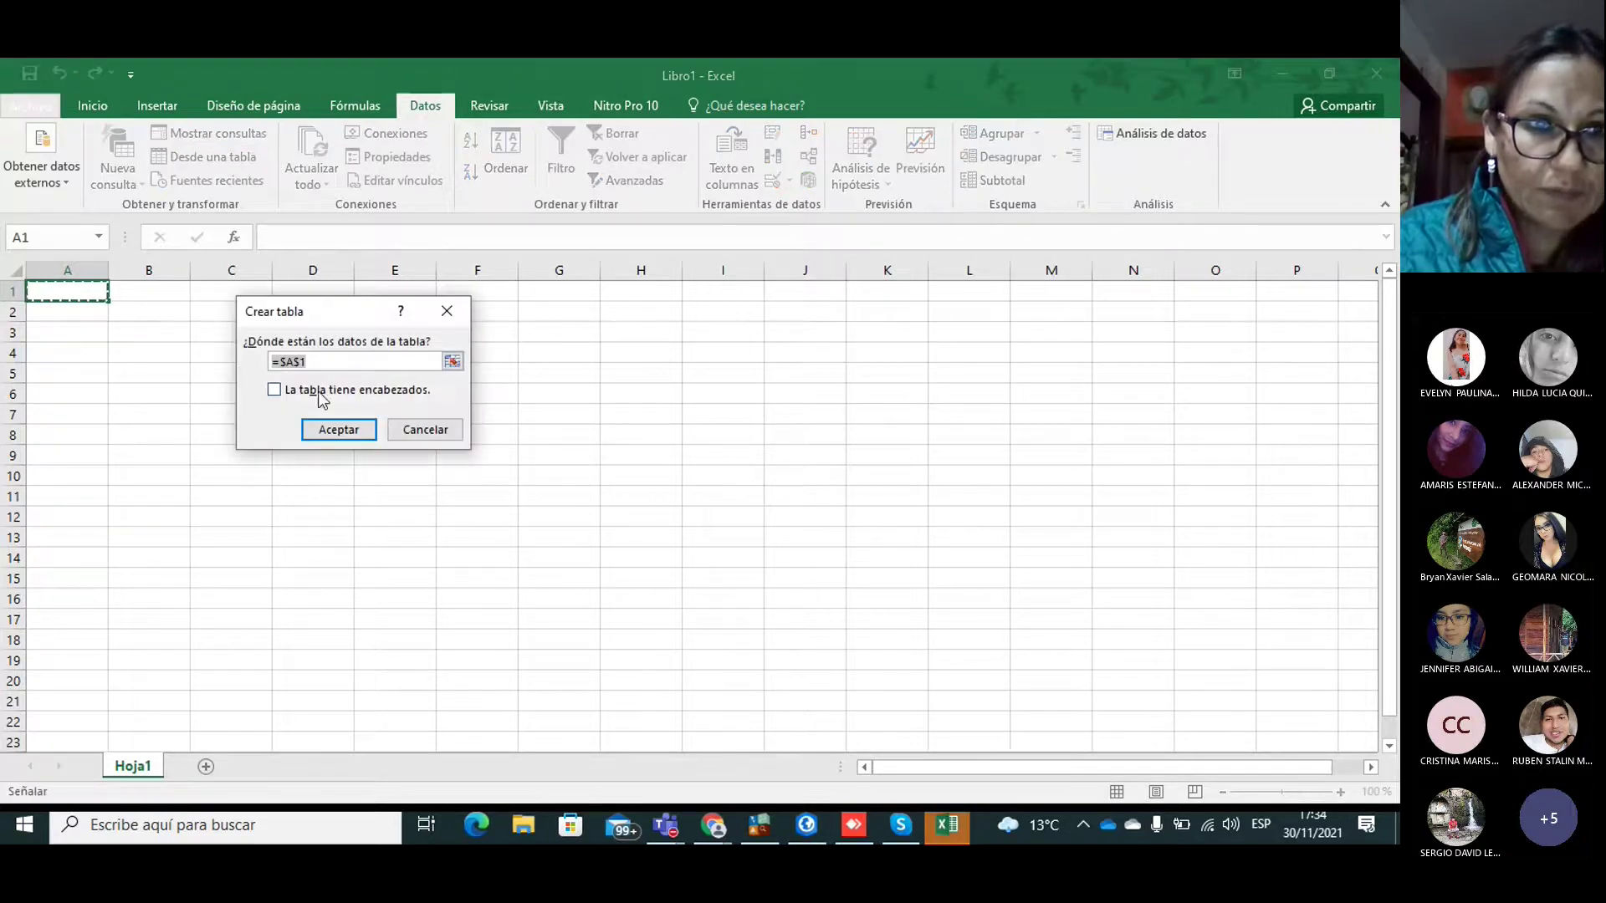
left_click(445, 311)
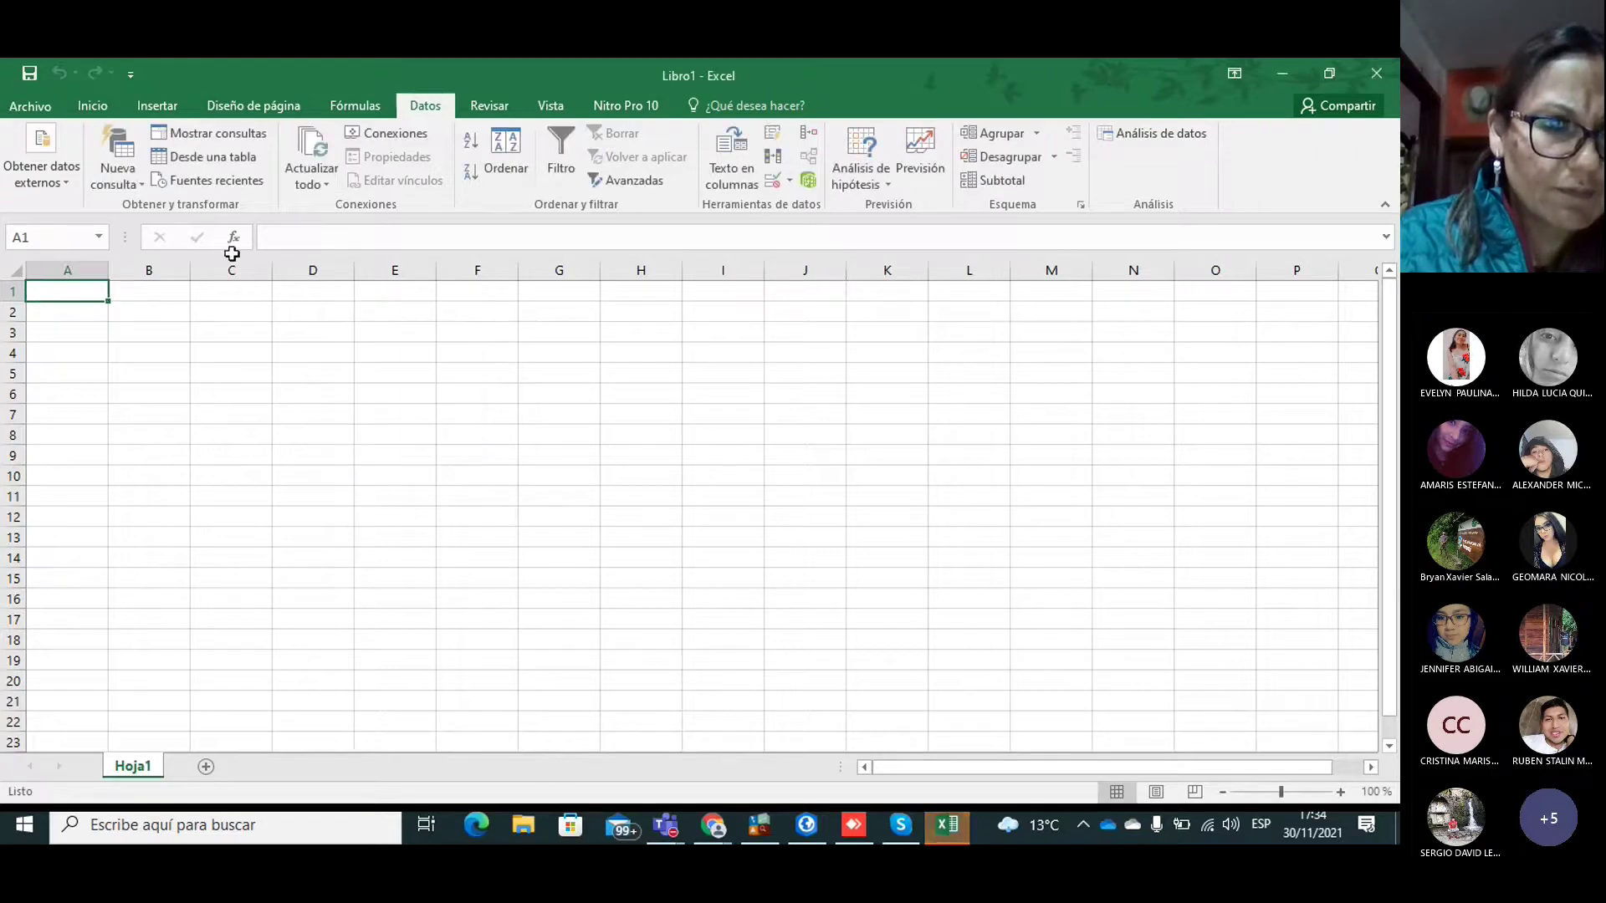
Step: Import from a text file, choosing D:\Pract_1_Turismo\Datos_GPS
left_click(54, 178)
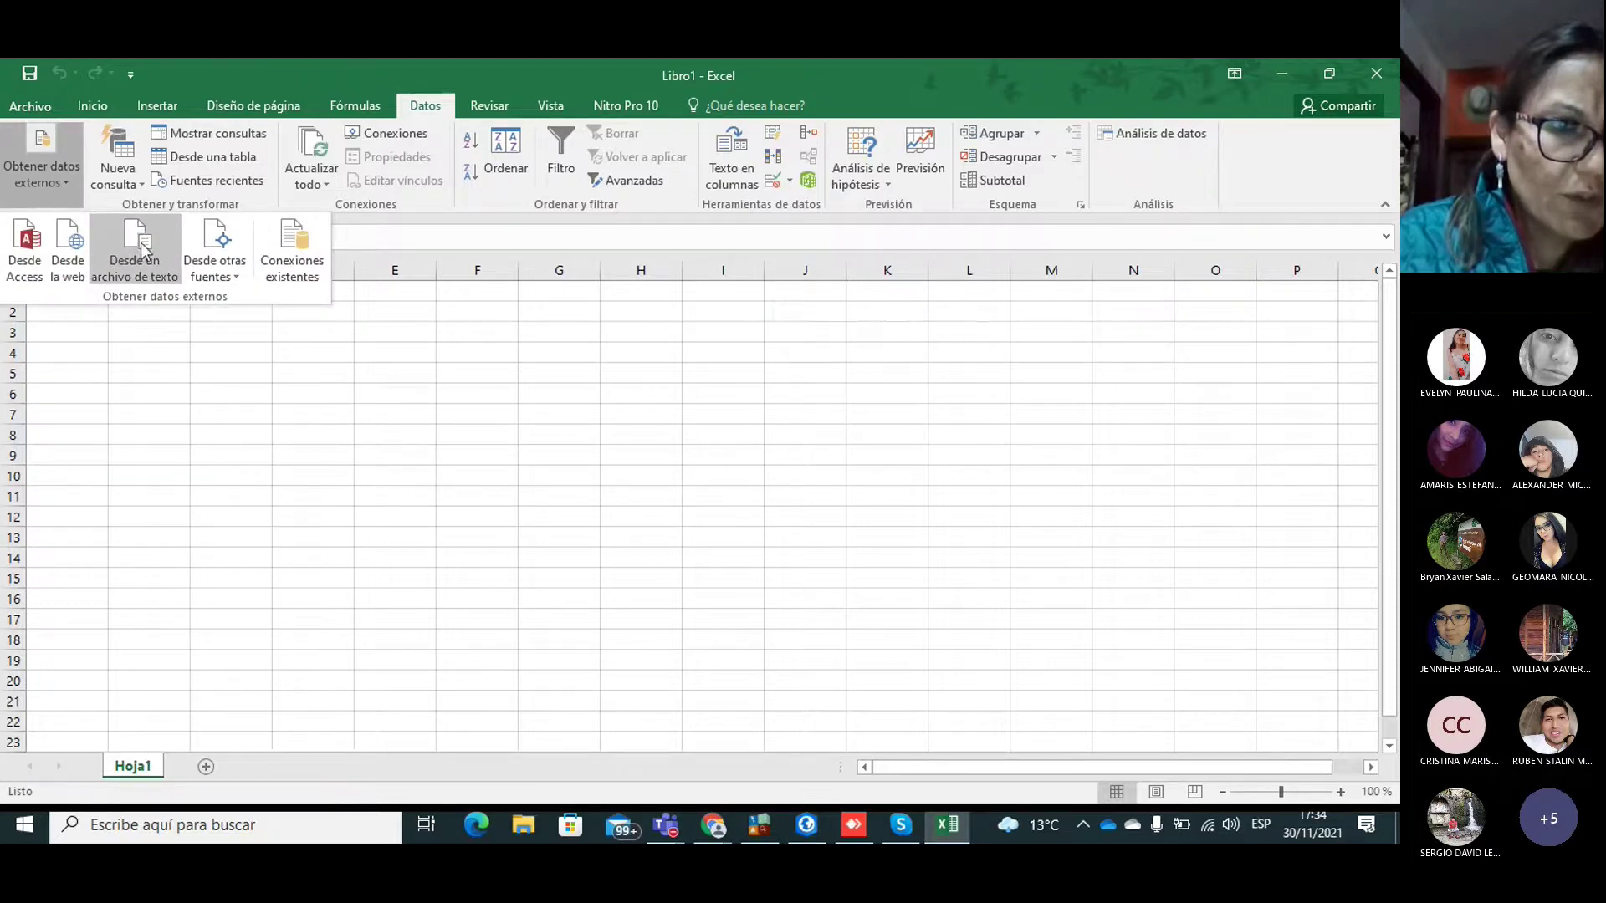
left_click(136, 251)
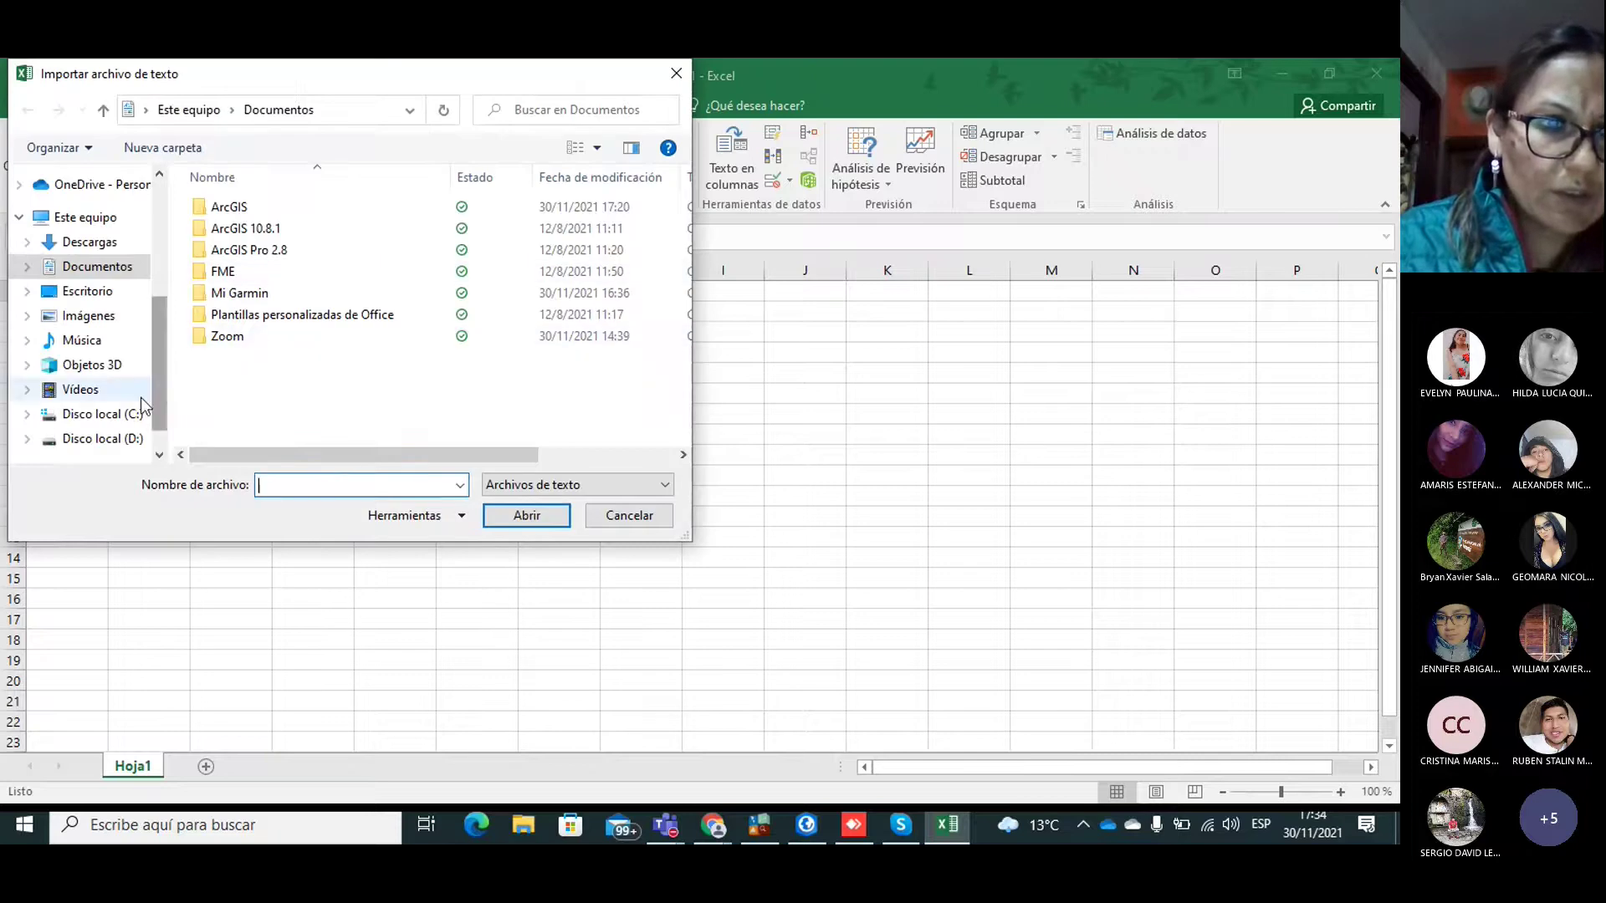
left_click(99, 446)
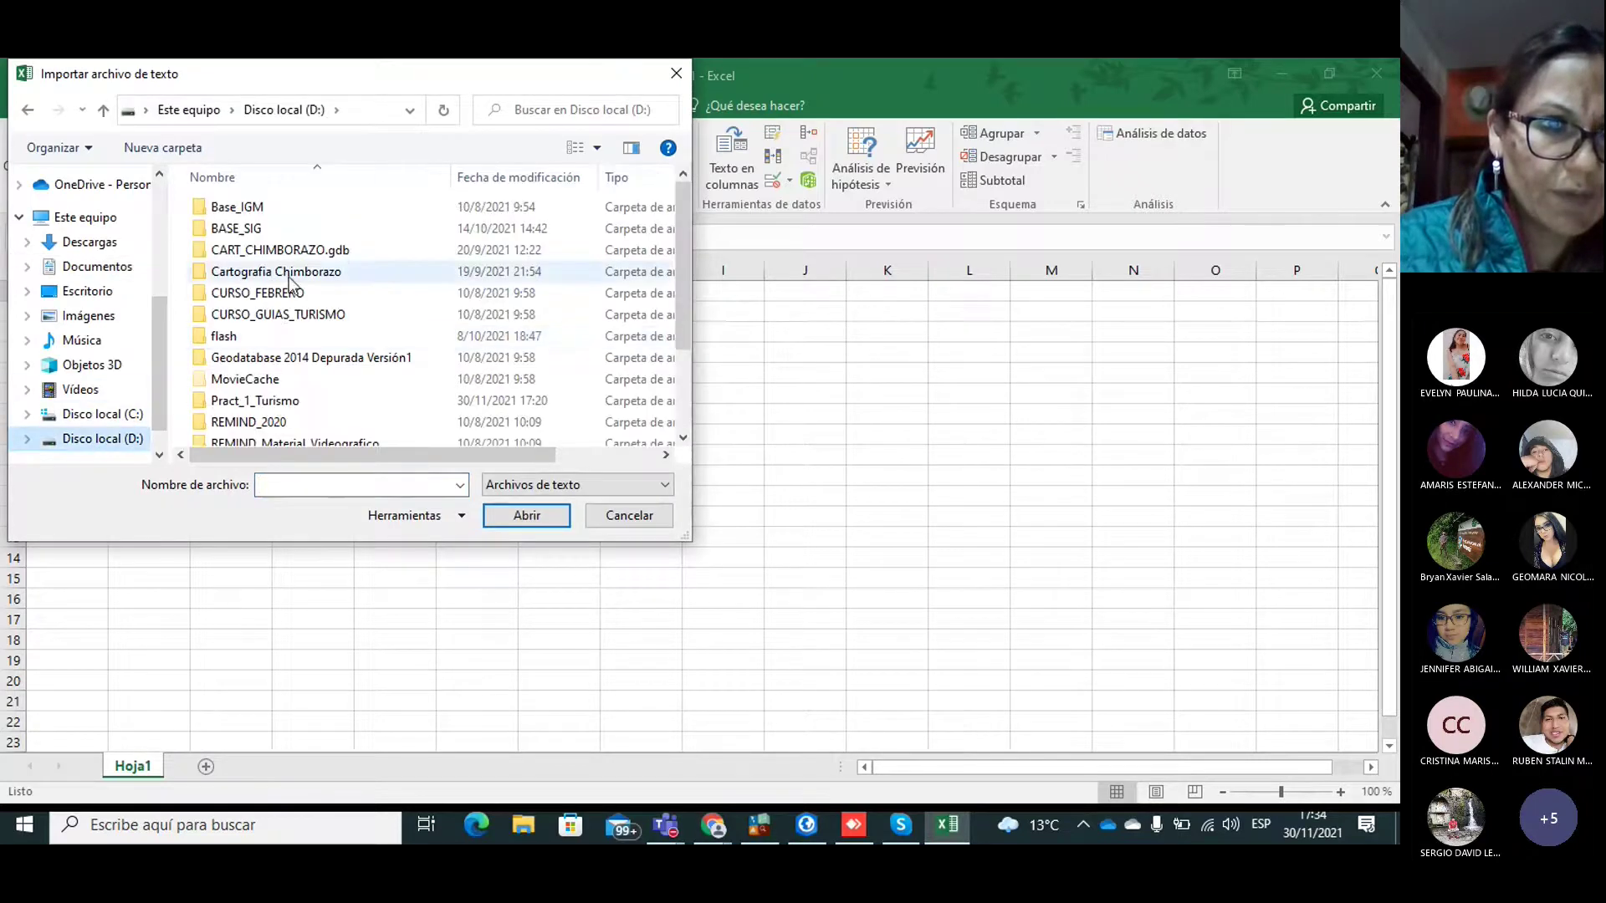
double_click(255, 402)
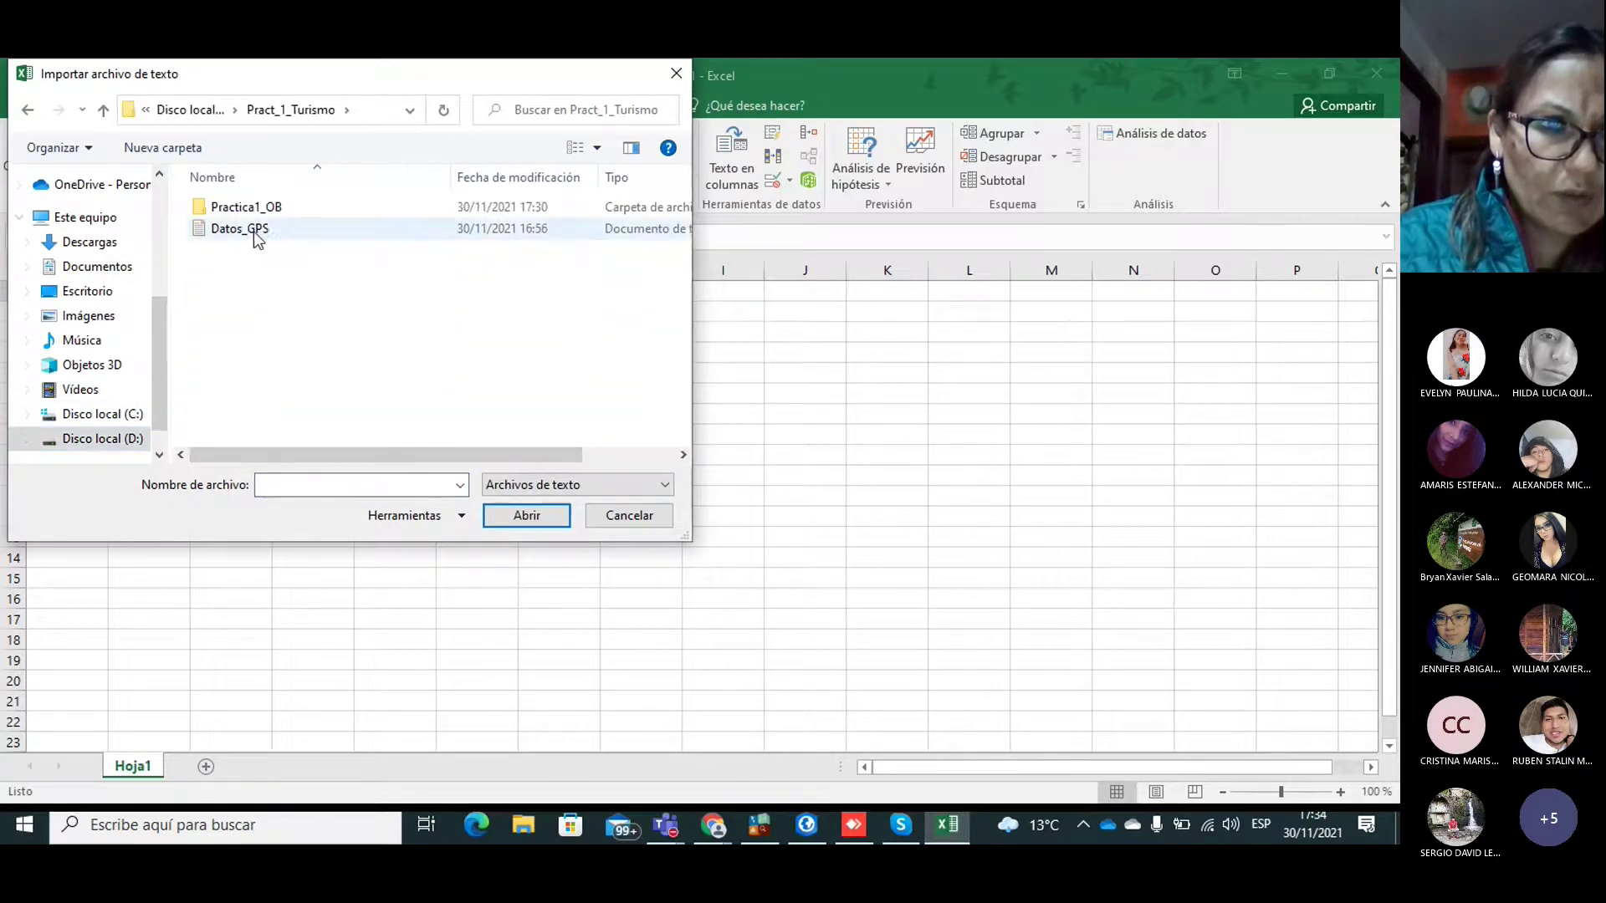
left_click(251, 234)
left_click(524, 516)
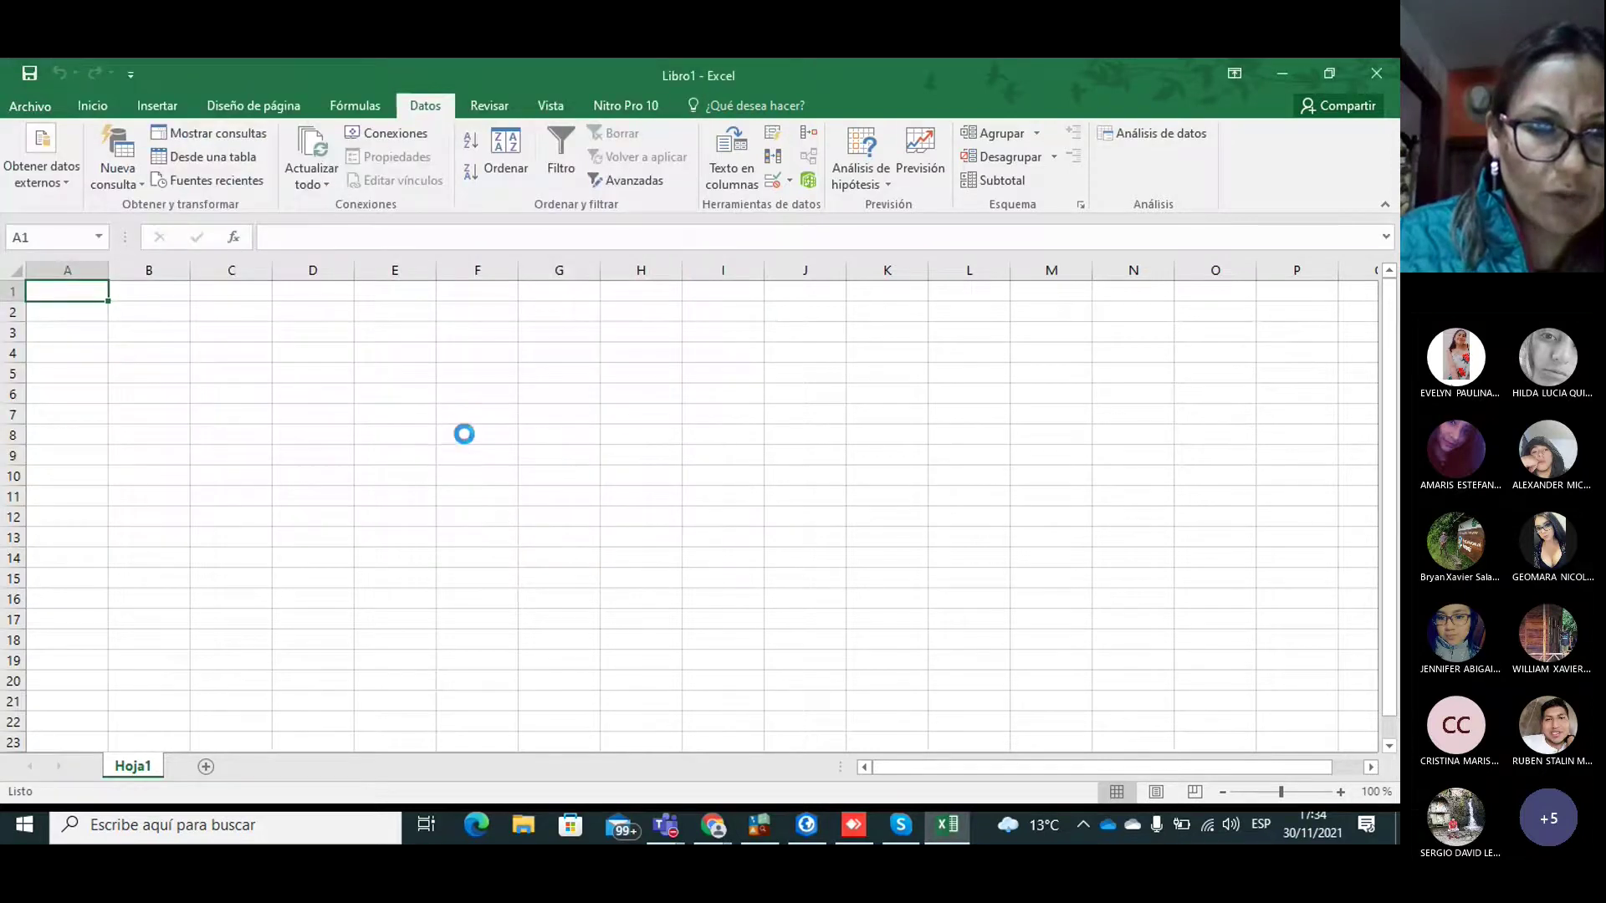
Step: Set the import separators to Tabulación and Espacio and finish the wizard
left_click(575, 576)
left_click(63, 298)
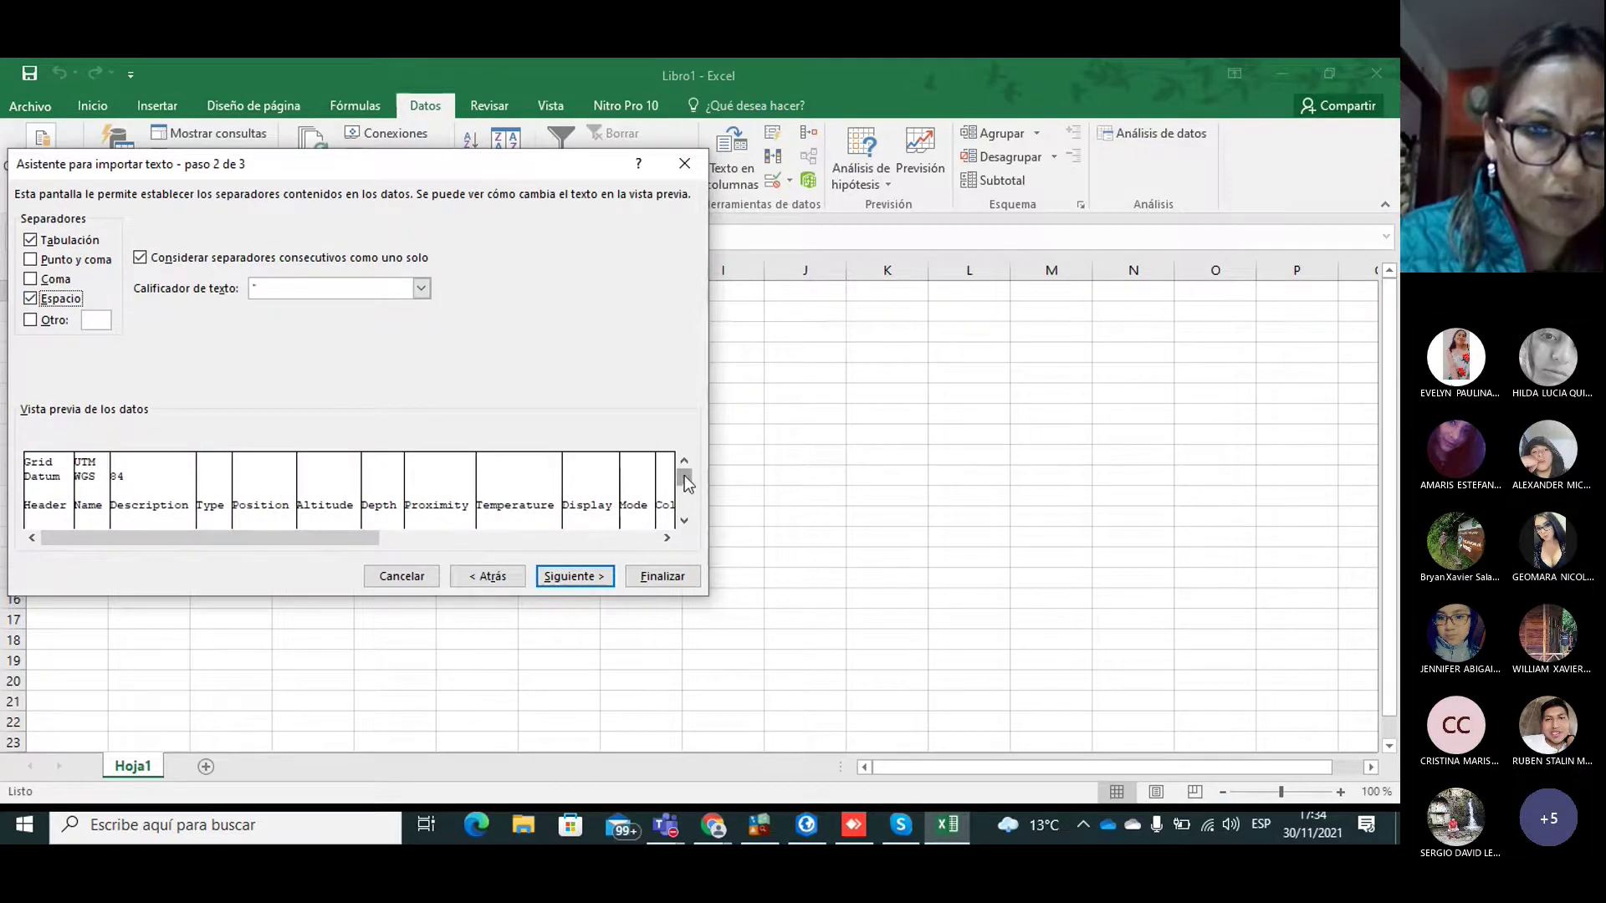
left_click_drag(686, 491, 686, 513)
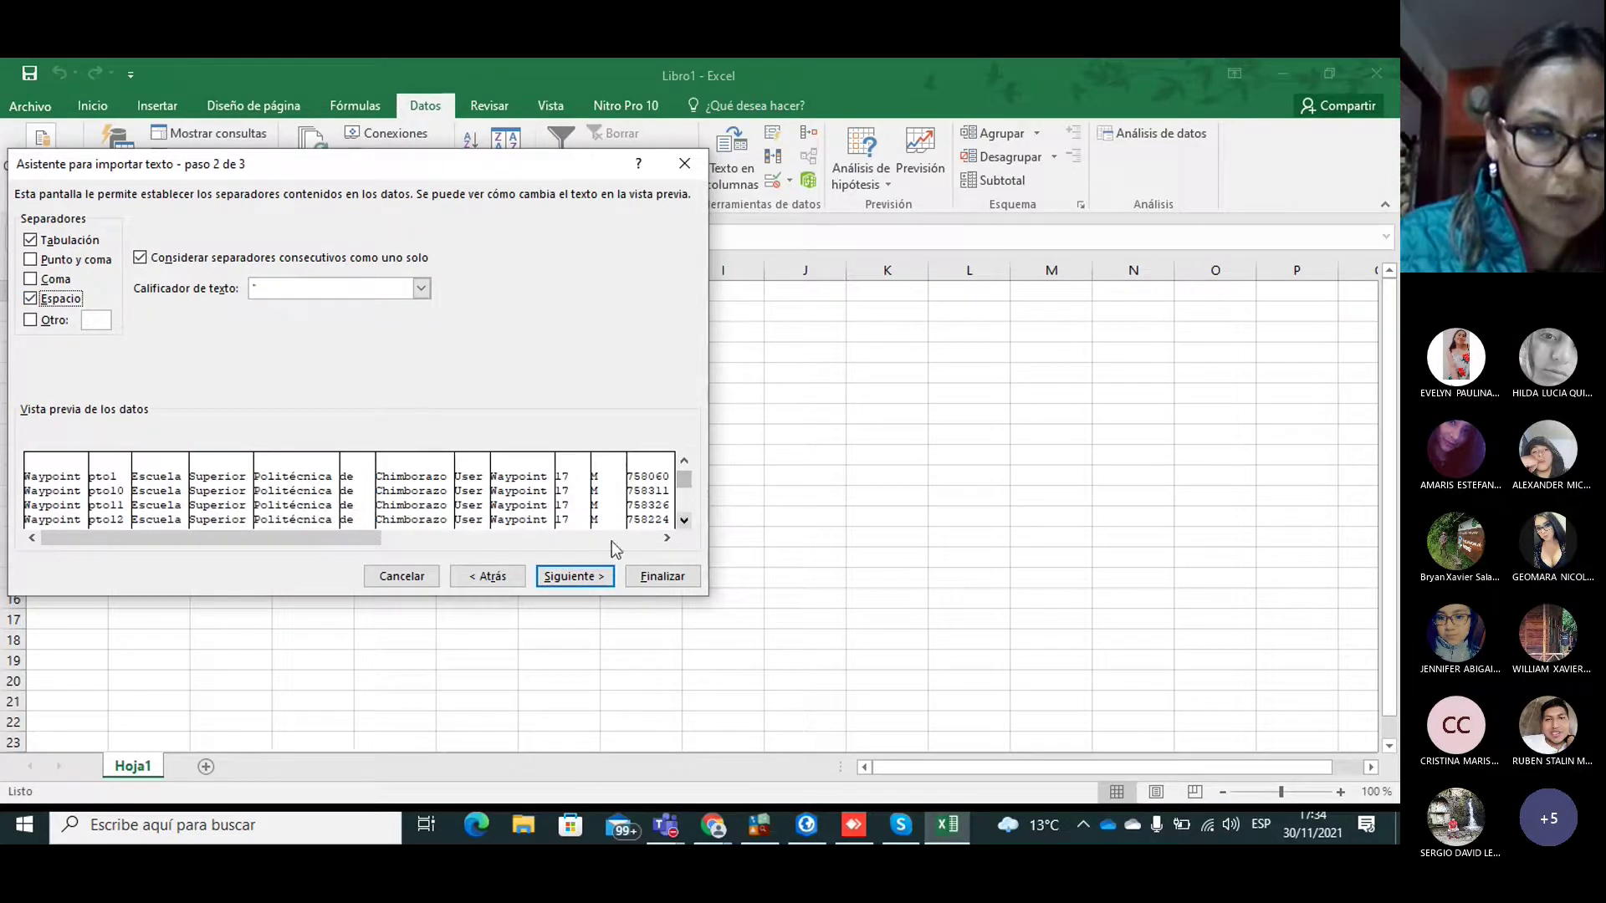
left_click(573, 568)
left_click(657, 576)
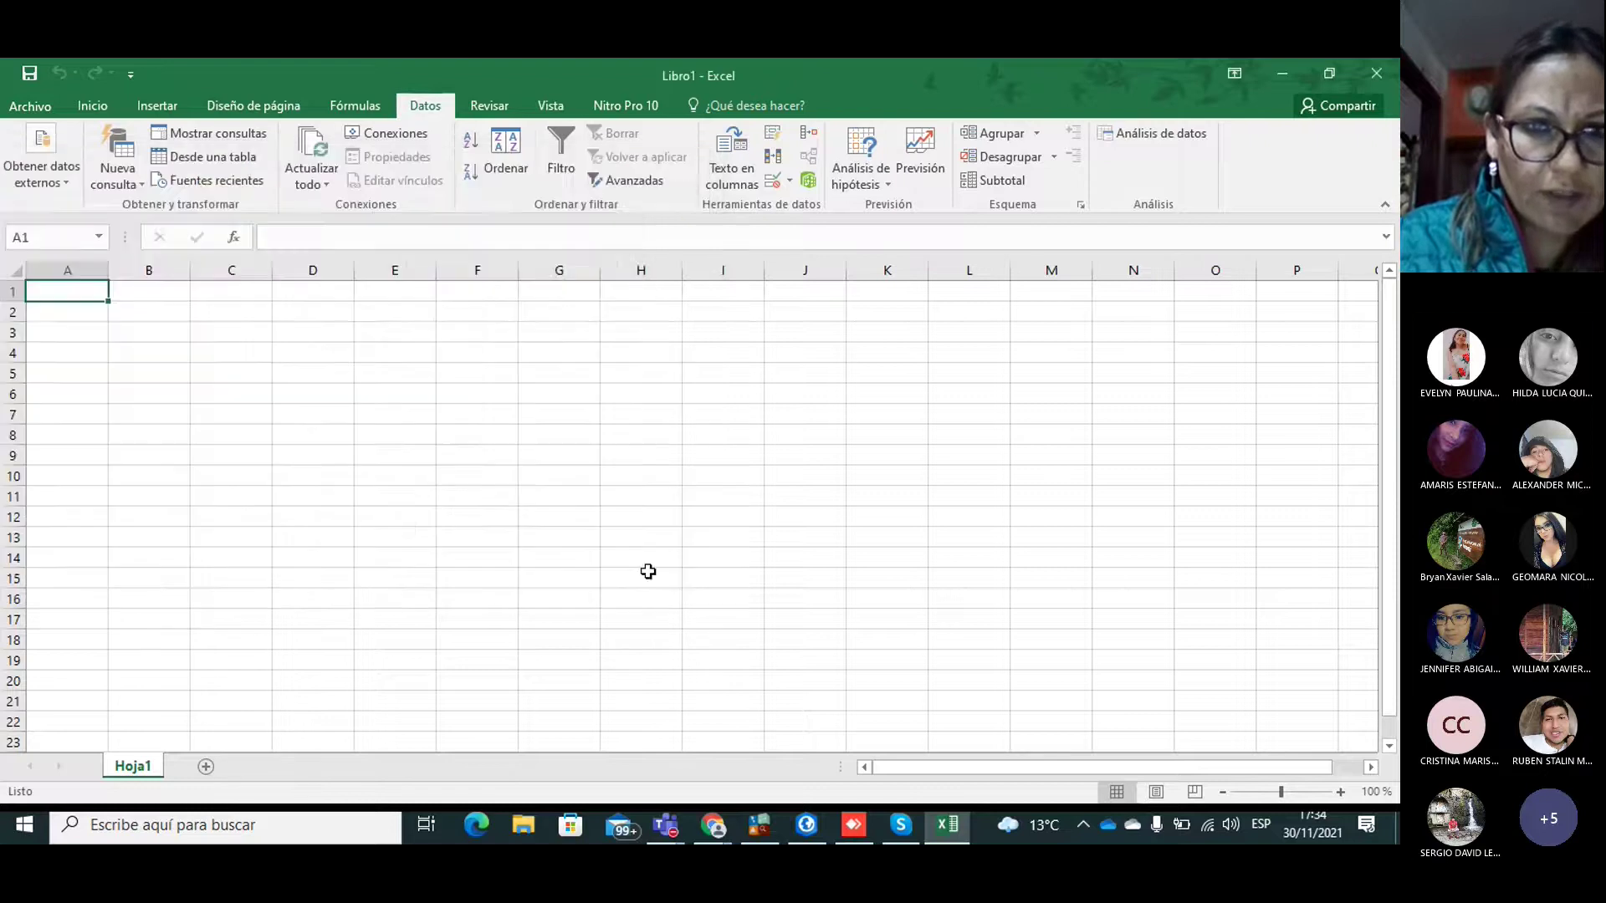
Step: Place the imported data at A1 and inspect the misaligned row 15 (H15, J15)
left_click(355, 490)
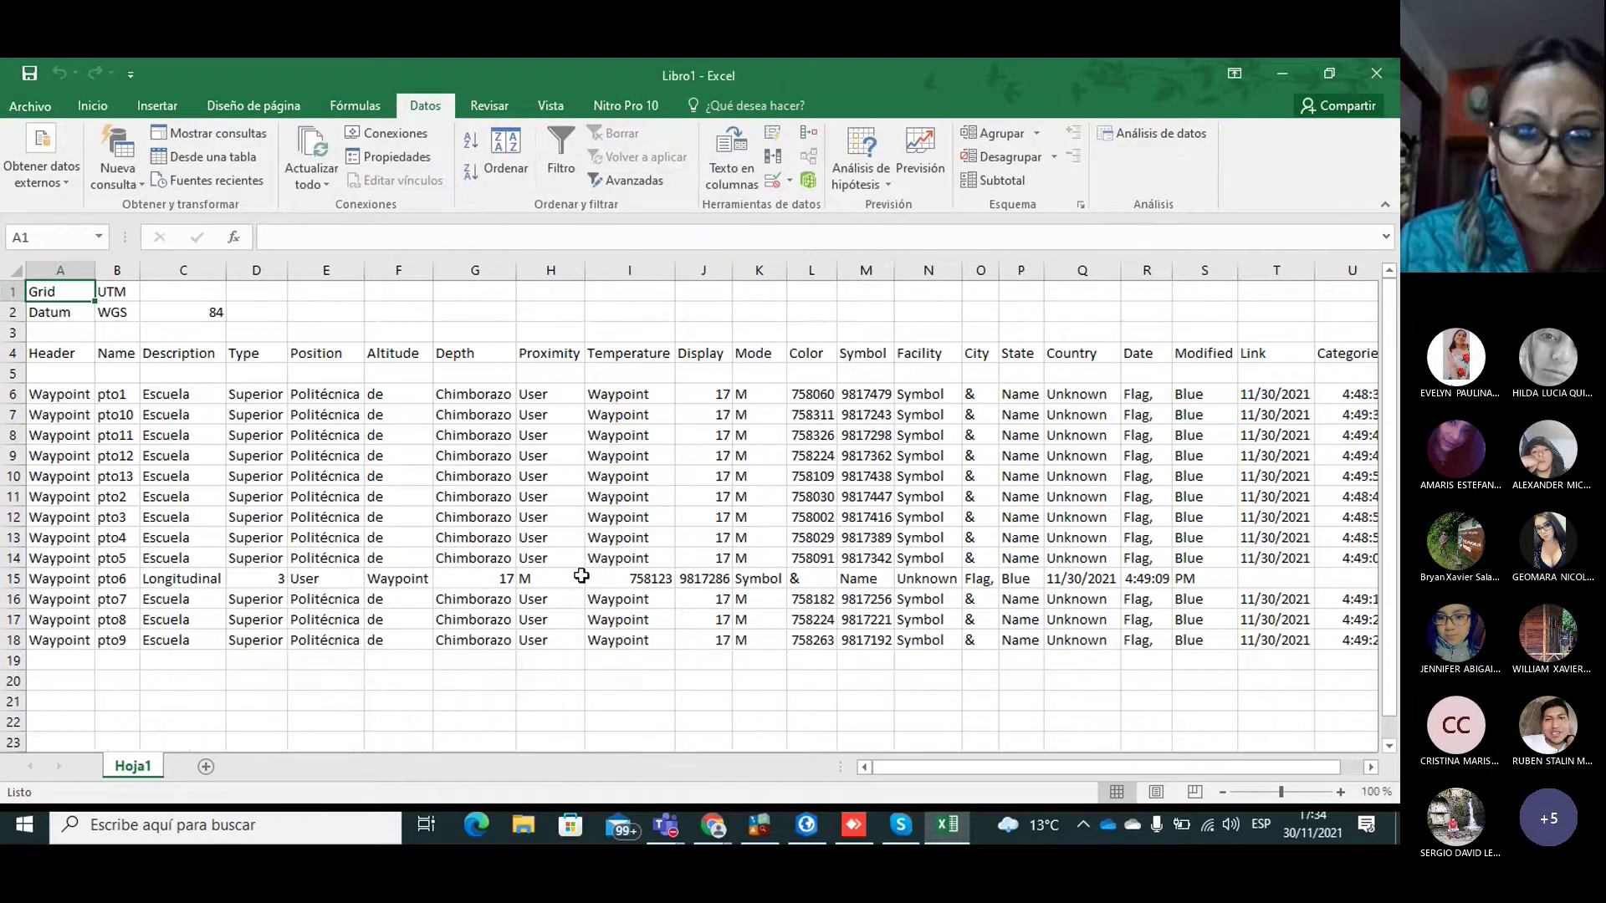
left_click(581, 575)
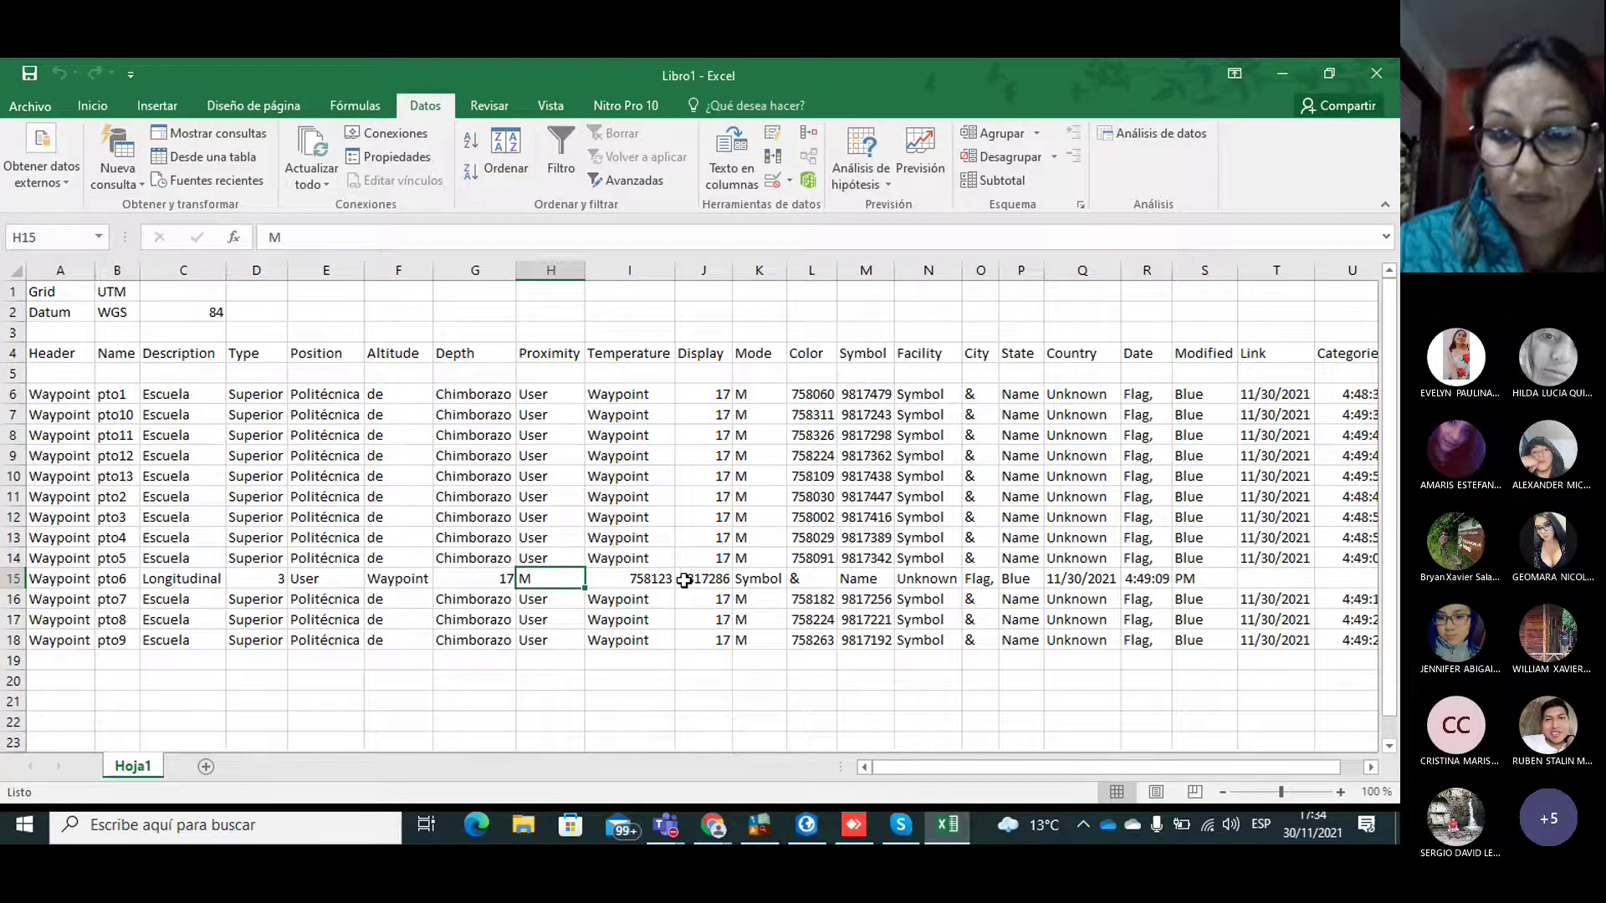
left_click(703, 578)
left_click_drag(896, 774, 997, 775)
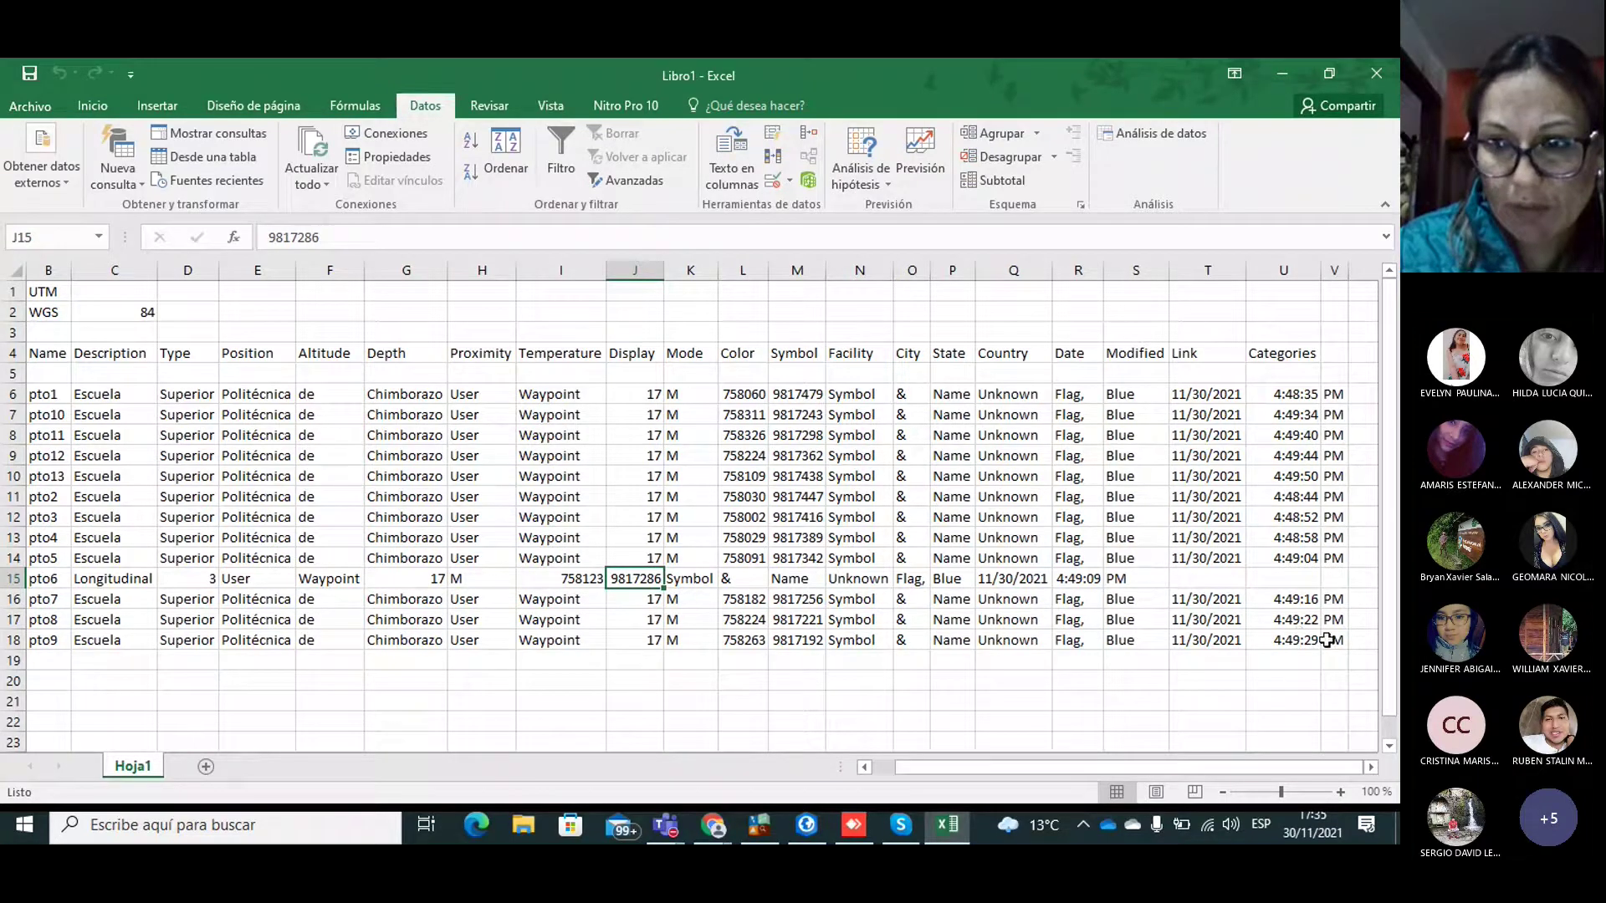
Step: Clear and delete the unneeded trailing columns N through V
left_click_drag(1333, 642, 1334, 268)
key("Delete")
right_click(1329, 271)
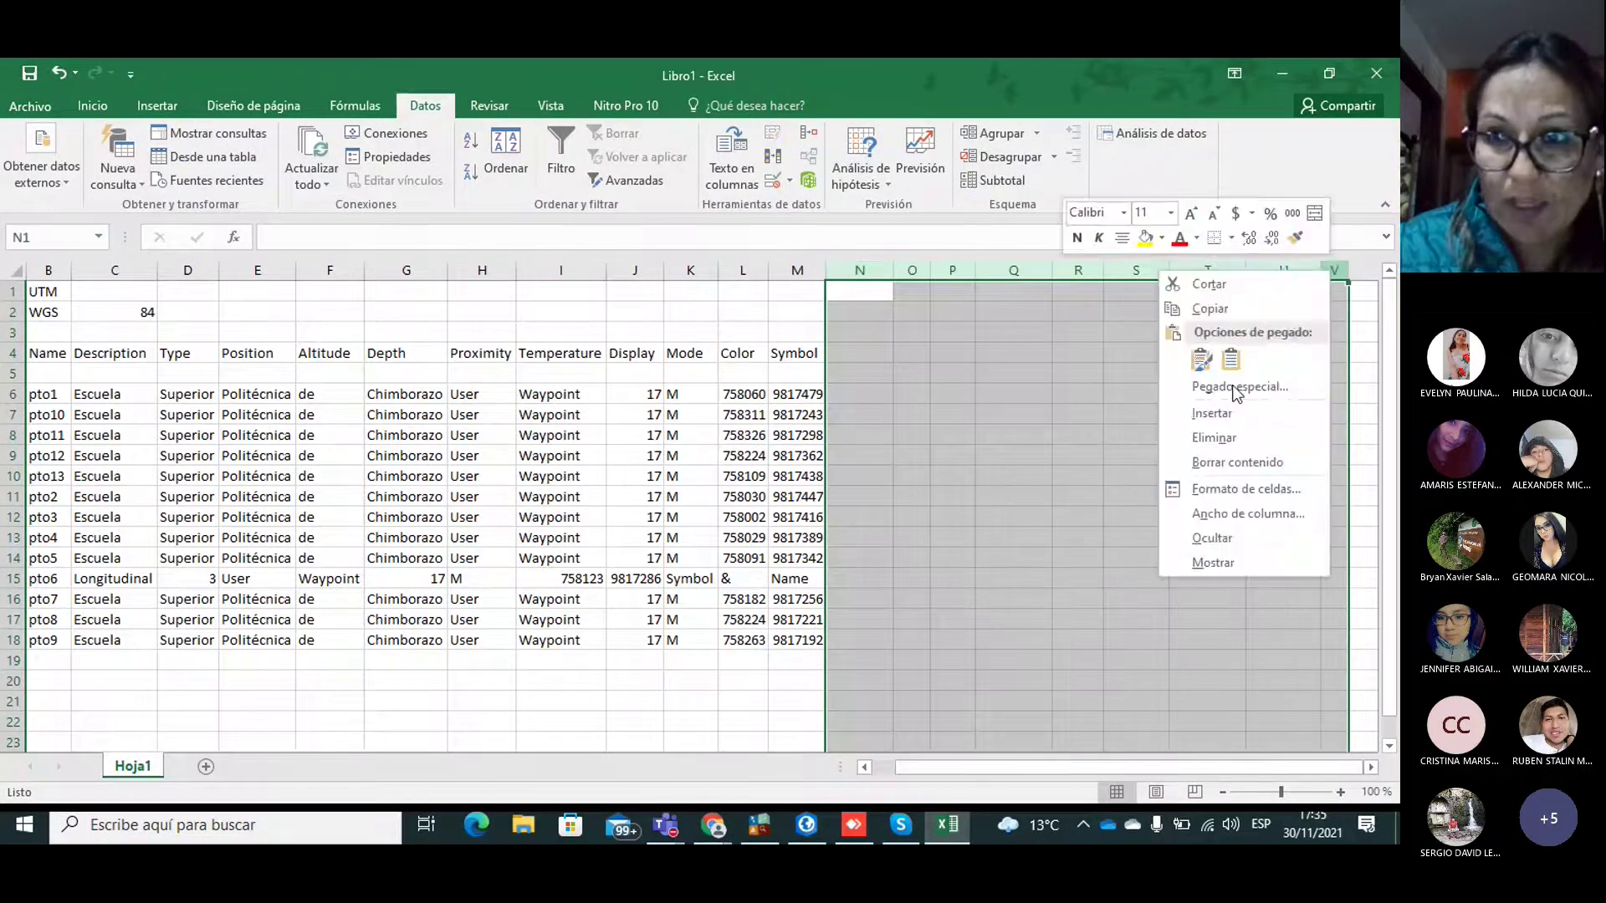
left_click(1215, 437)
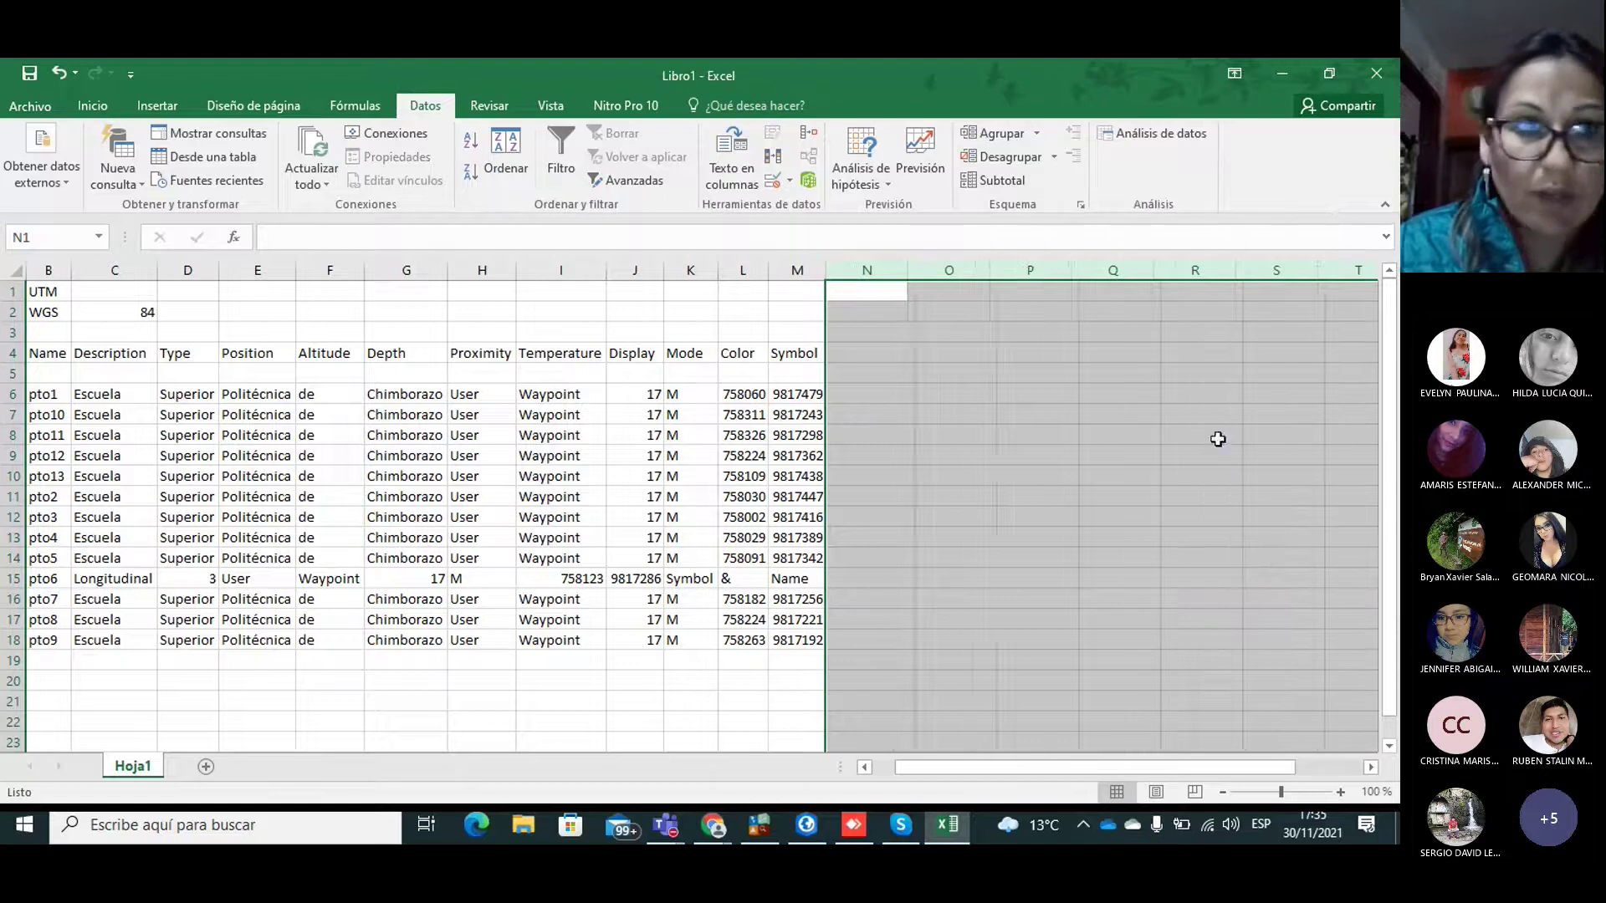
left_click(42, 315)
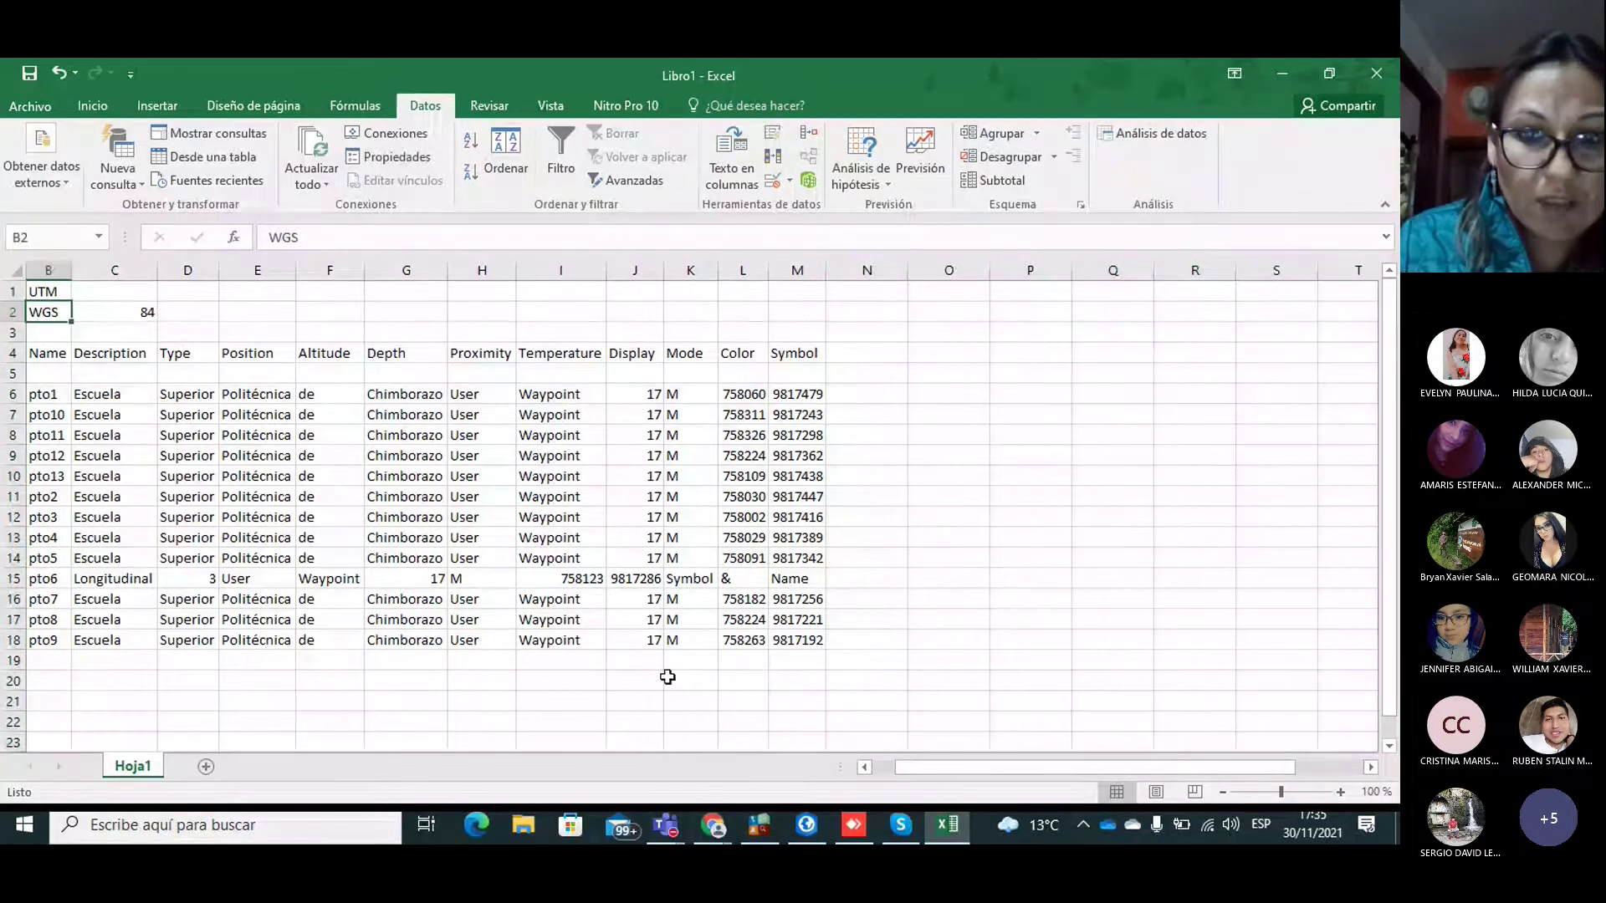
Step: Clear the Grid, UTM and Datum header rows at the top of the sheet
left_click_drag(950, 768, 893, 770)
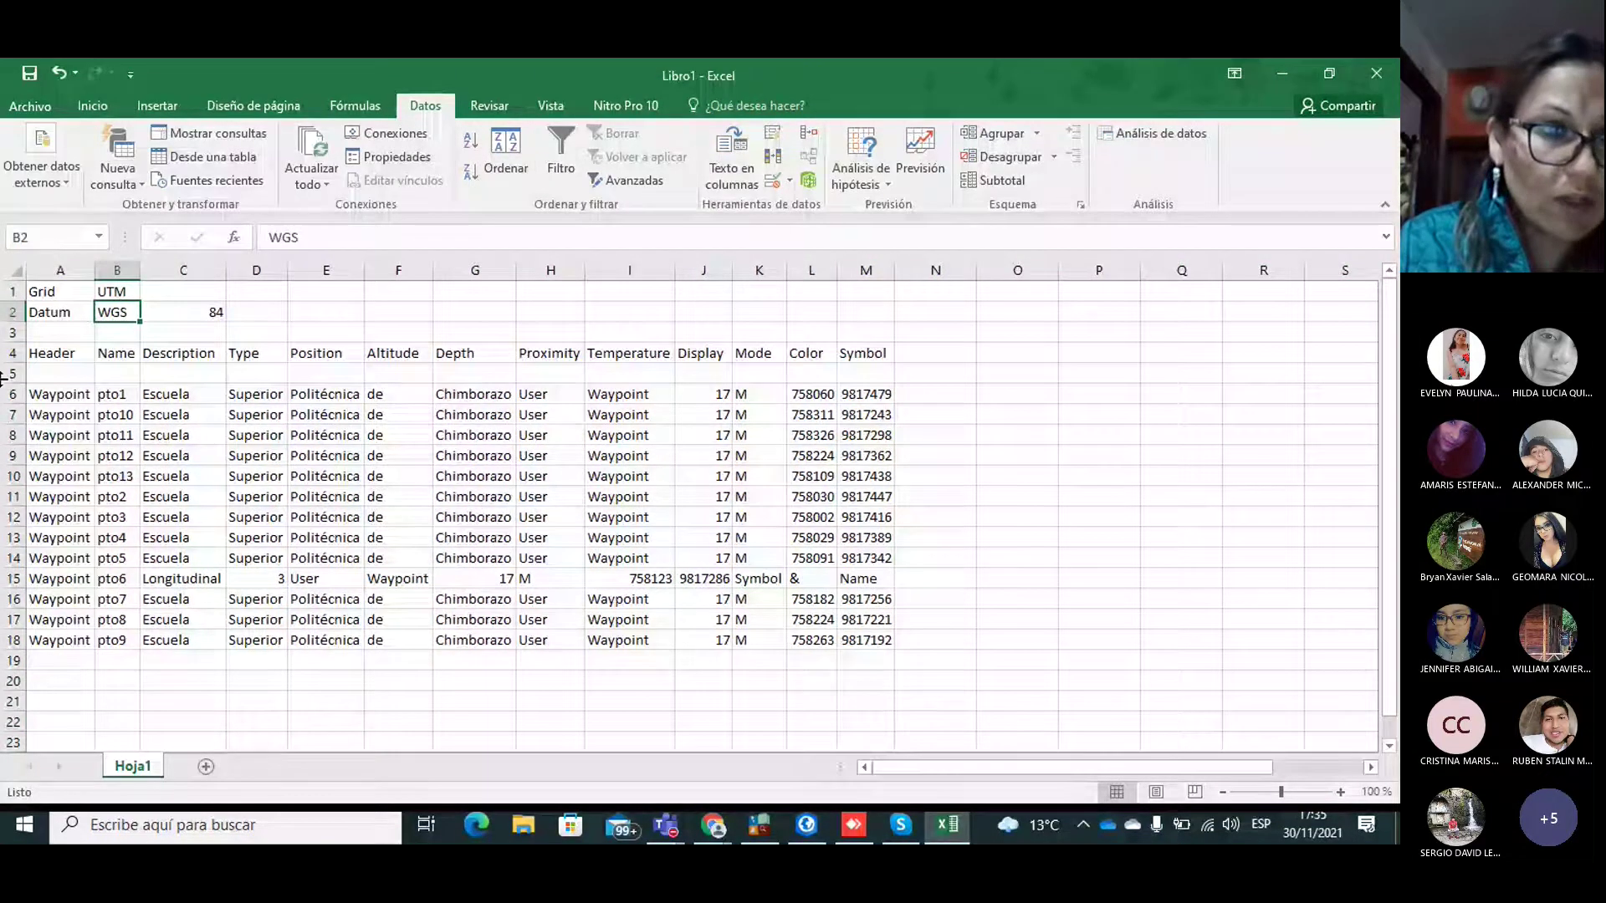
left_click_drag(10, 292, 17, 365)
key("Delete")
key("Delete")
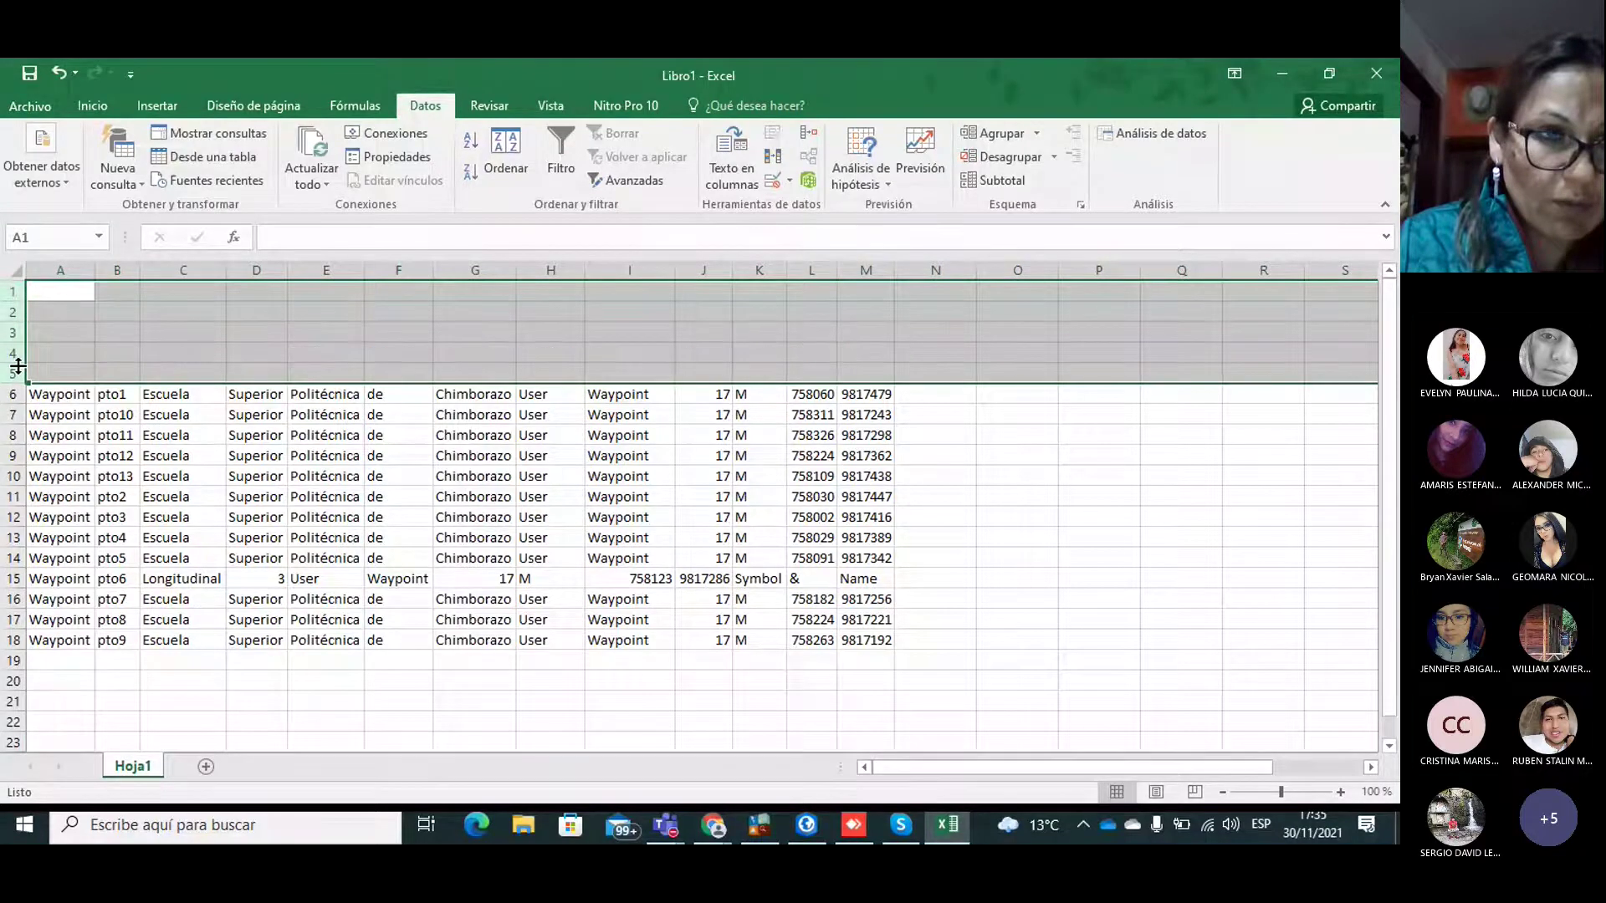
left_click(270, 625)
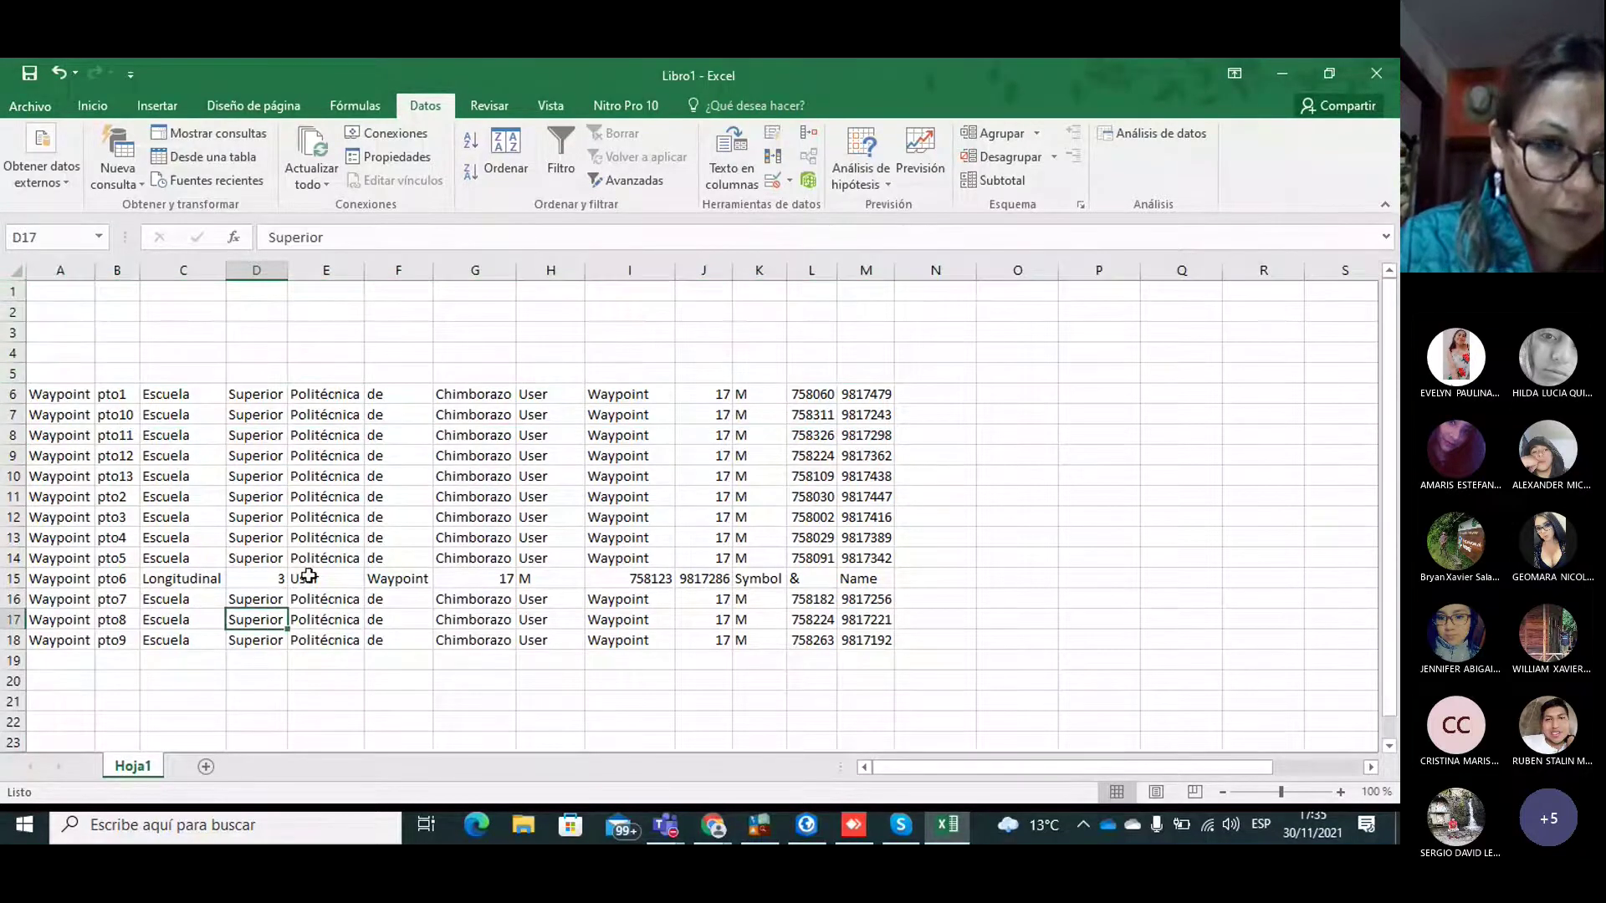
Step: Move pto6's 758123 and 9817286 into L15:M15, clear Symbol from K15, and shift 17 and M into J15:K15
left_click_drag(596, 579, 809, 585)
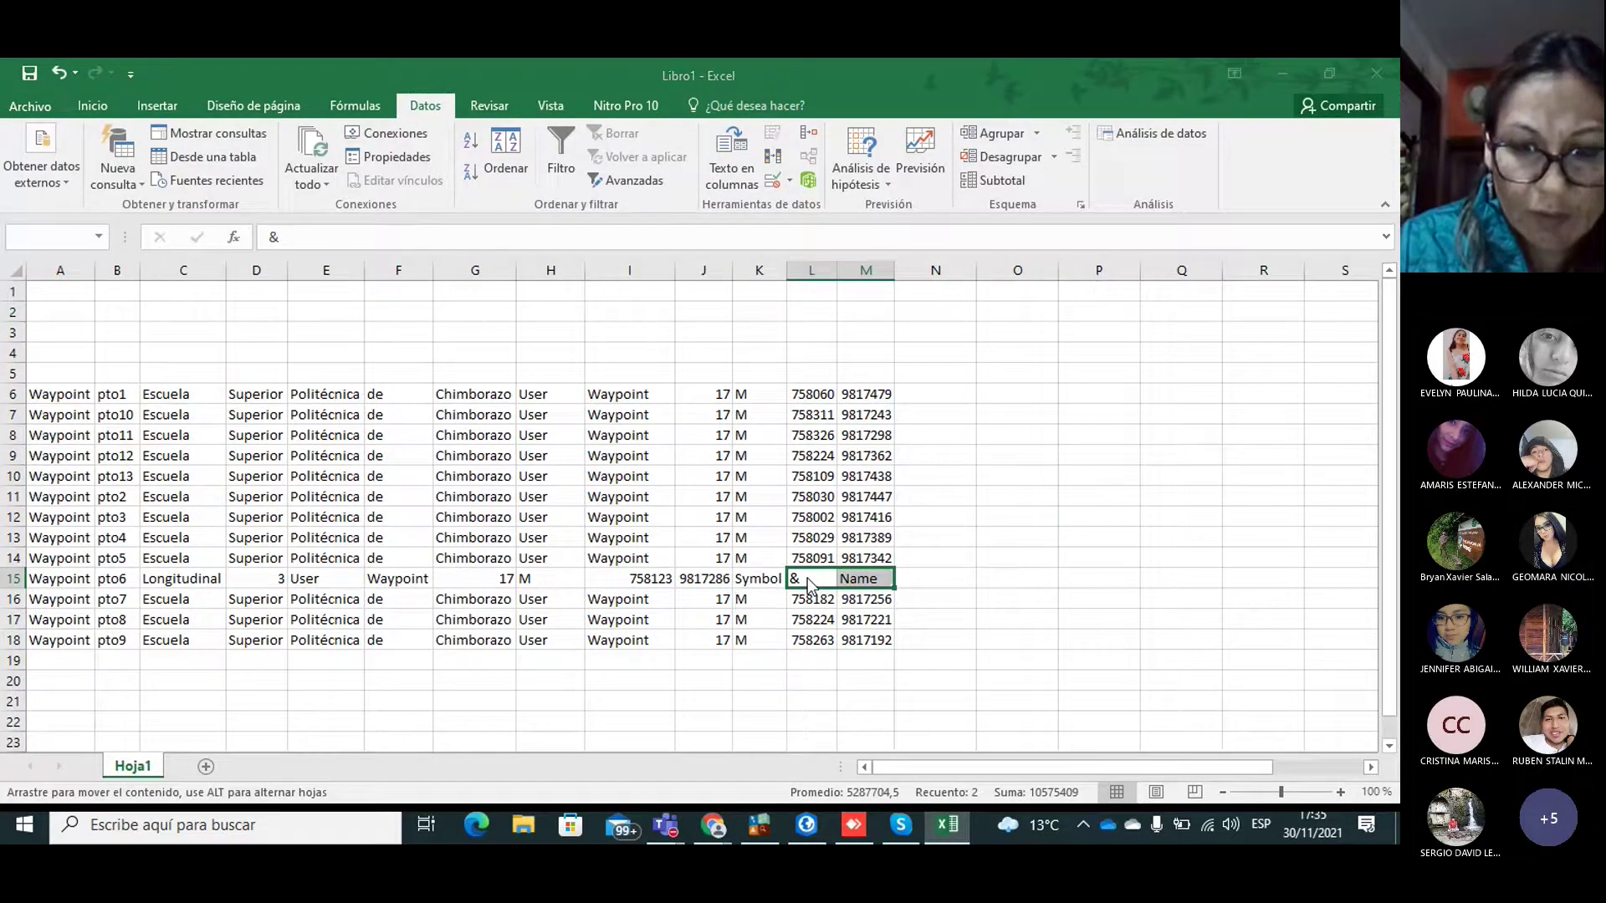
left_click(638, 499)
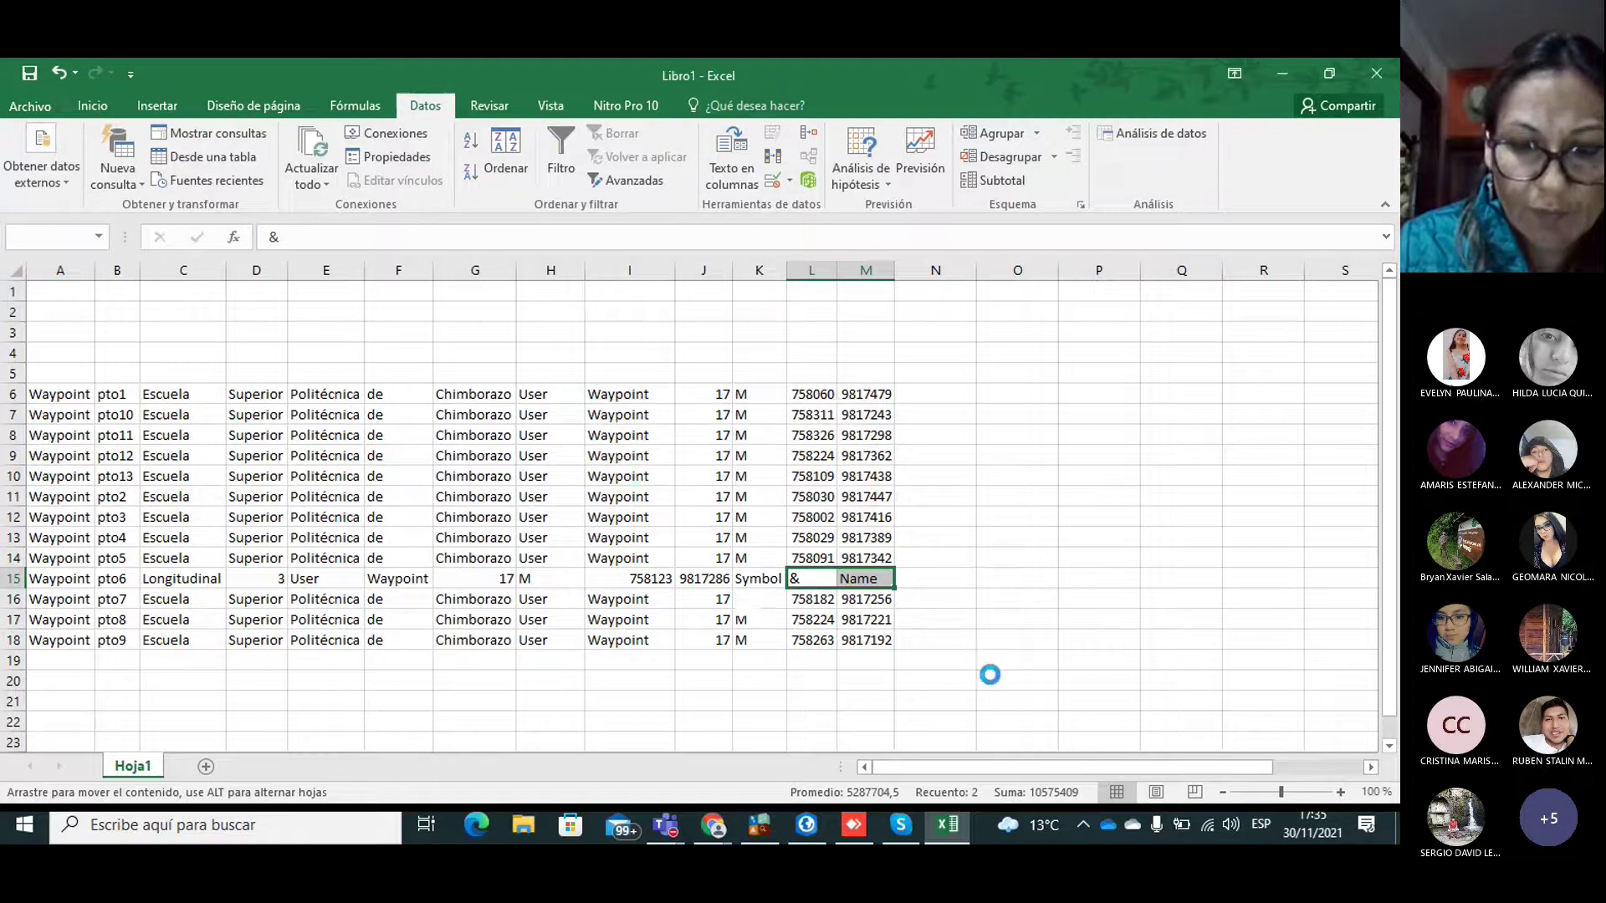
left_click(1000, 640)
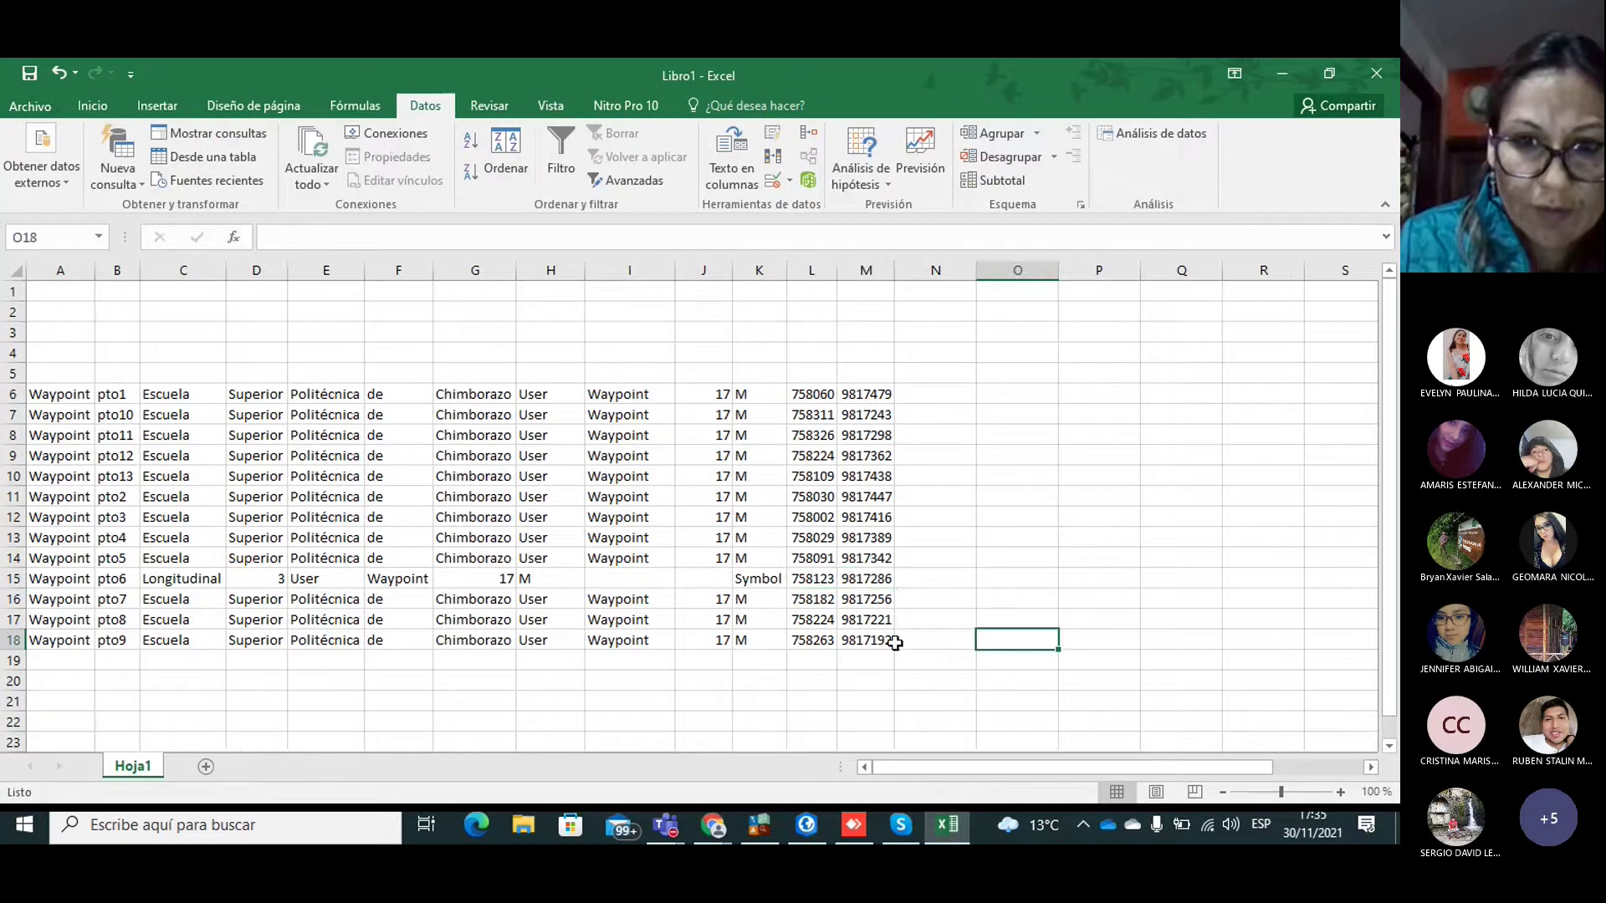
left_click(777, 583)
key("Delete")
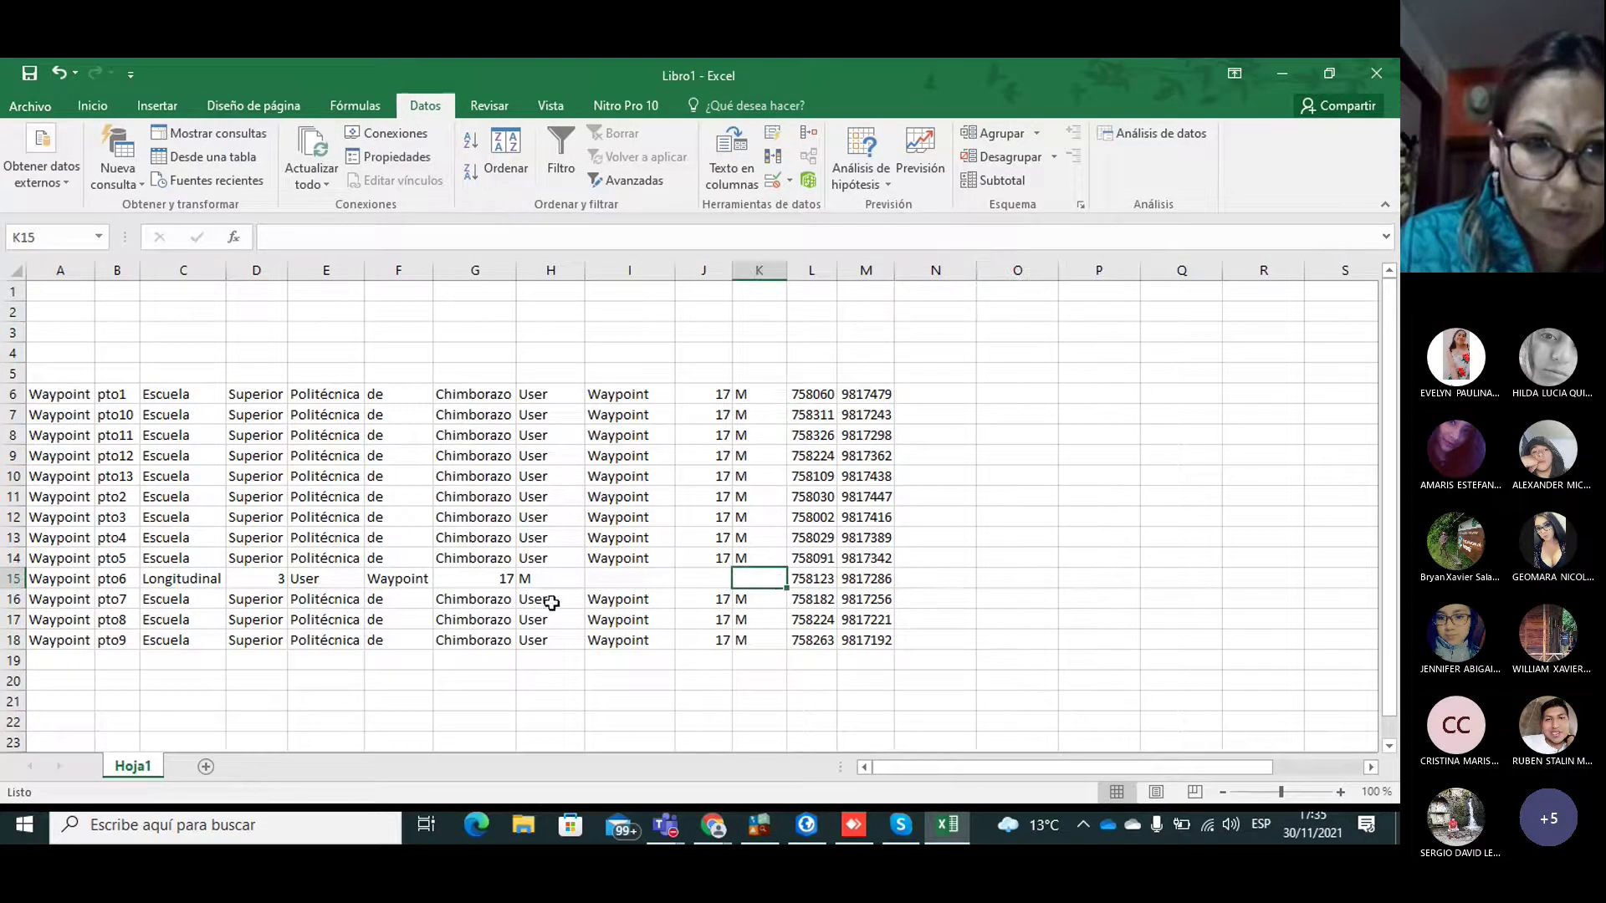
left_click_drag(495, 579, 729, 585)
left_click(711, 686)
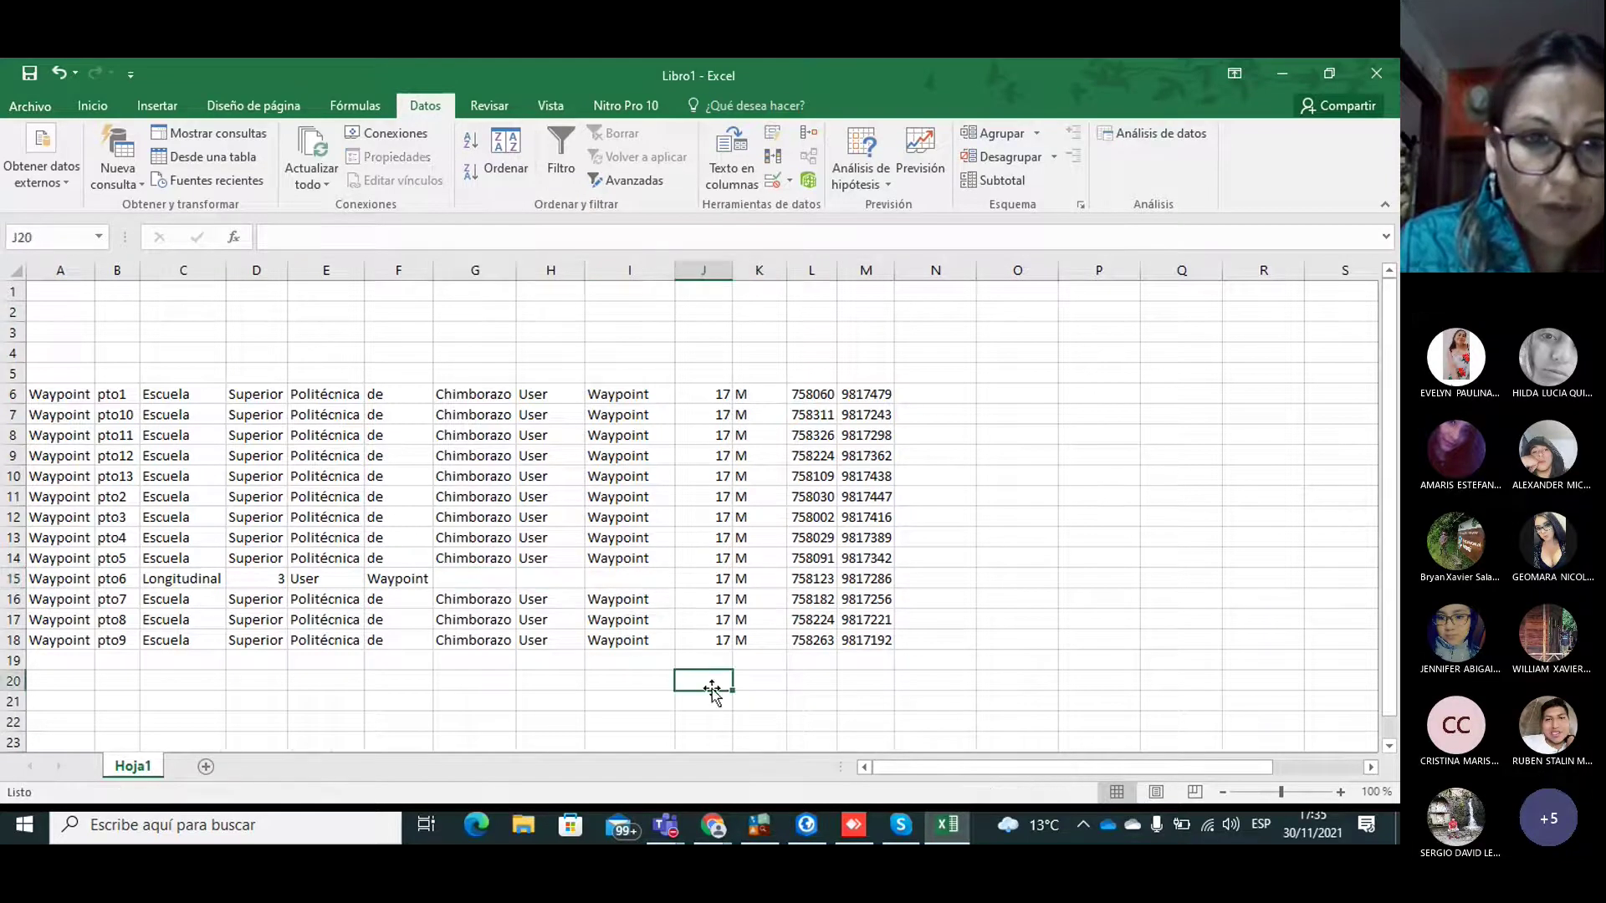
left_click(50, 270)
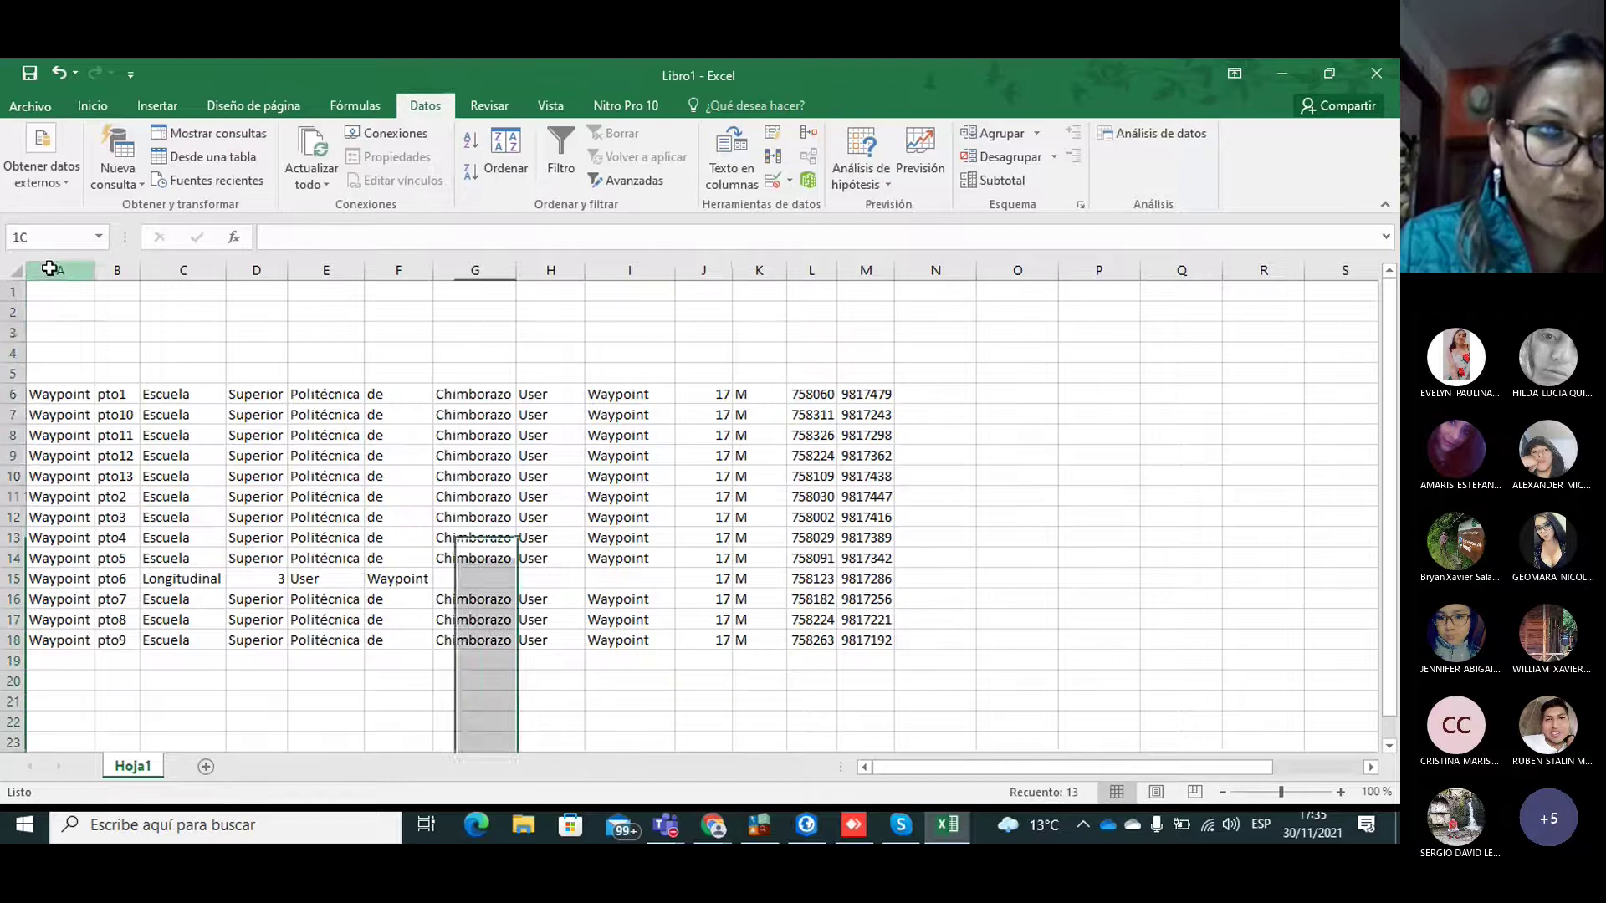
Step: Delete the Waypoint column A, then the descriptive columns B through H
right_click(51, 270)
left_click(117, 435)
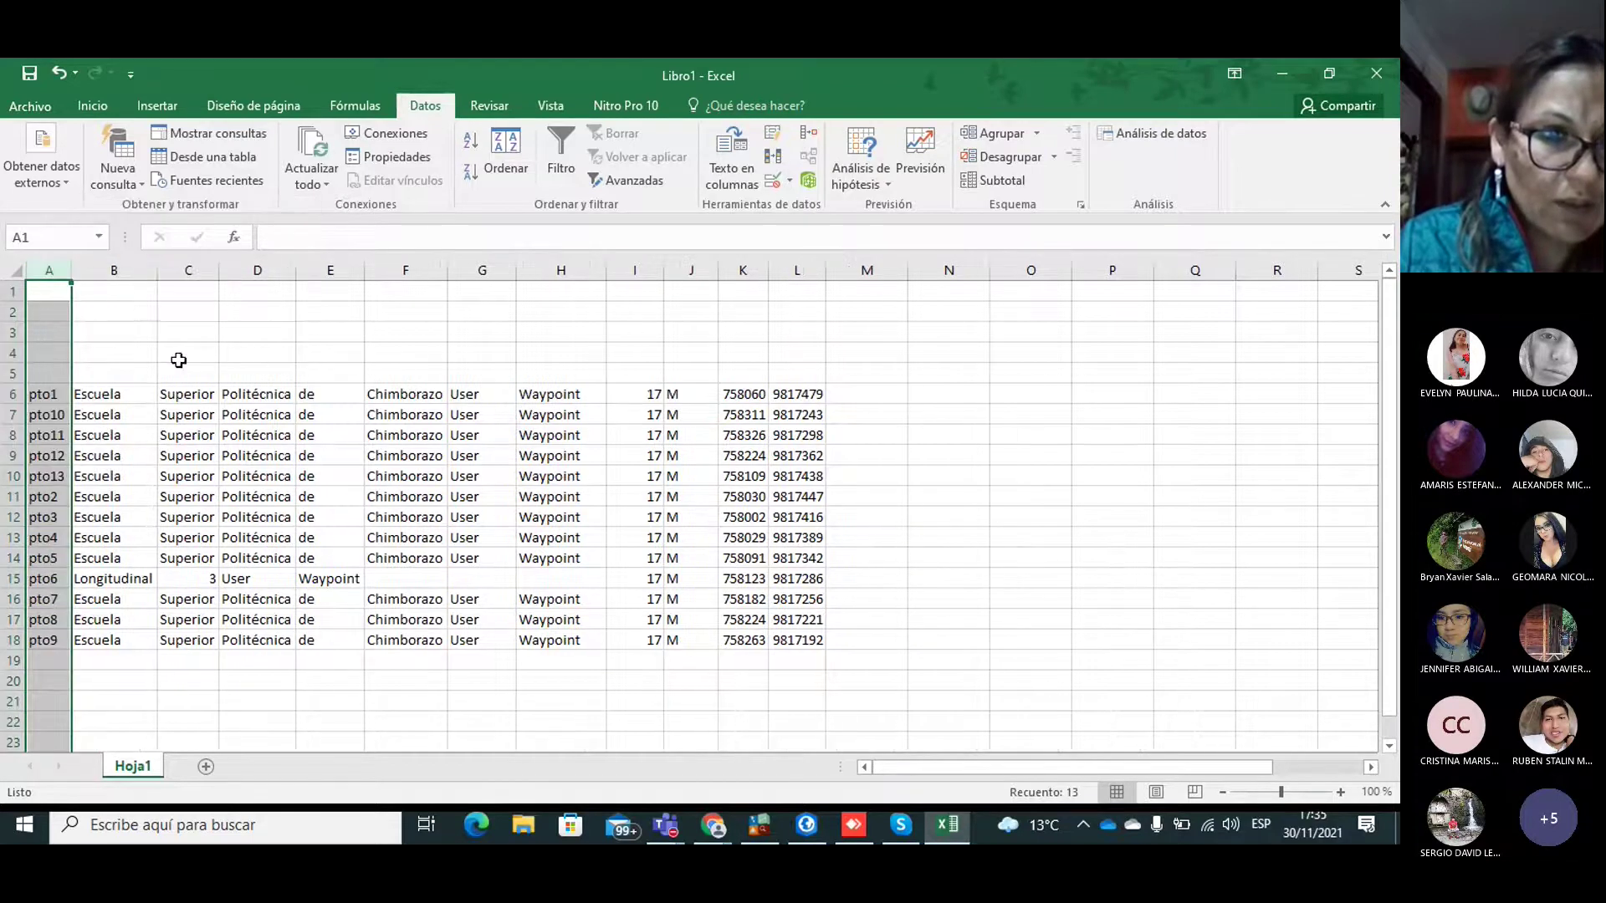
left_click_drag(109, 267, 591, 290)
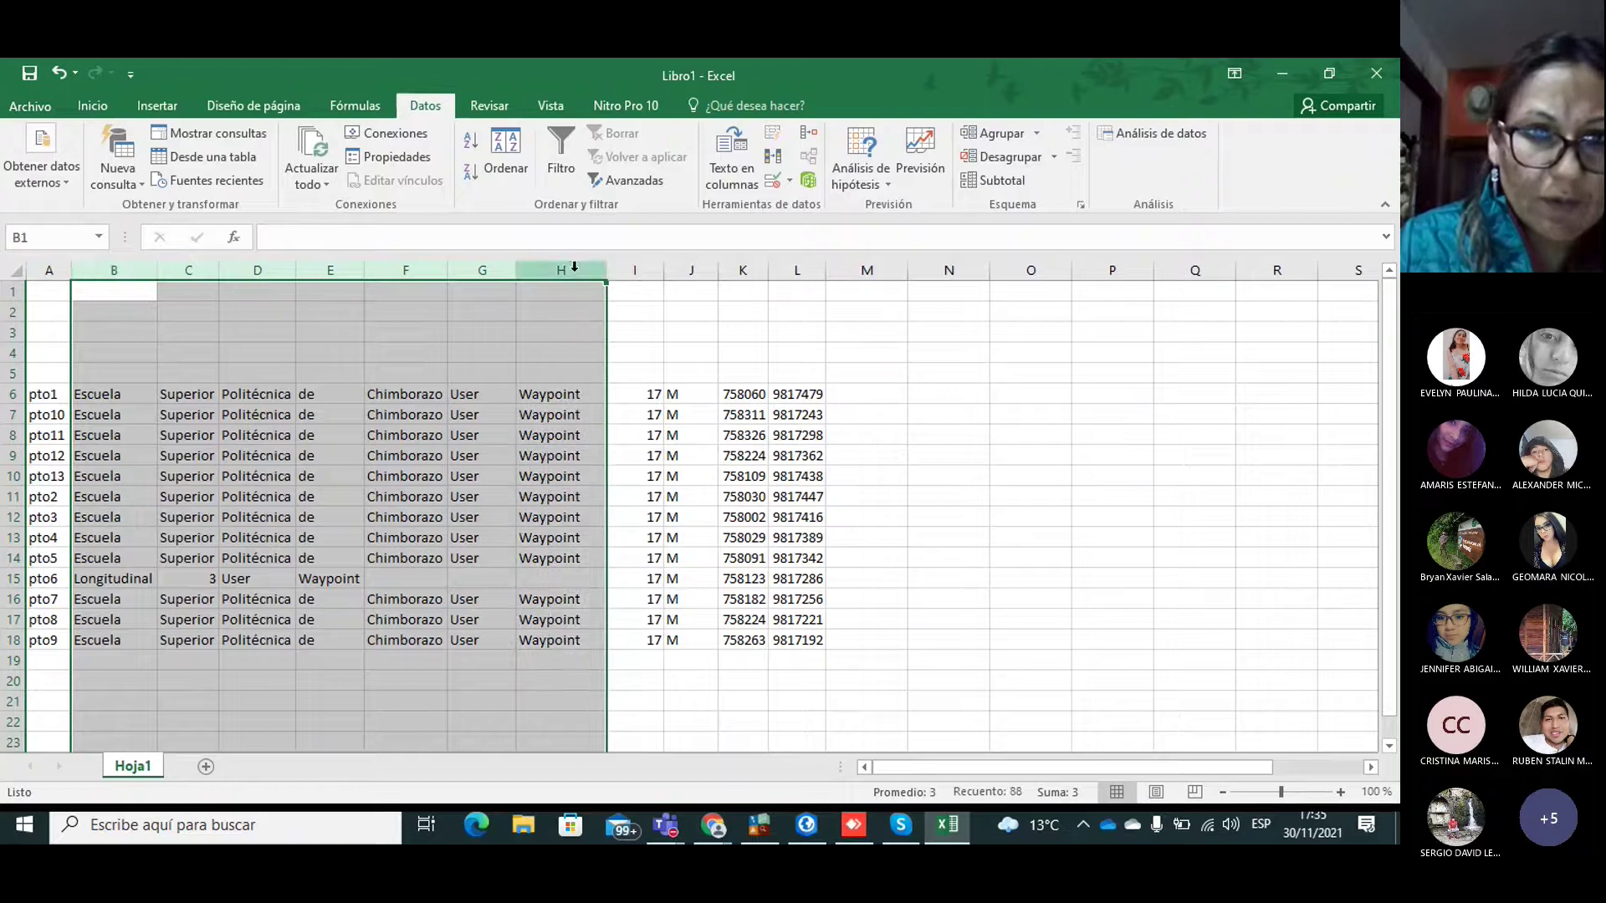
right_click(573, 270)
left_click(635, 438)
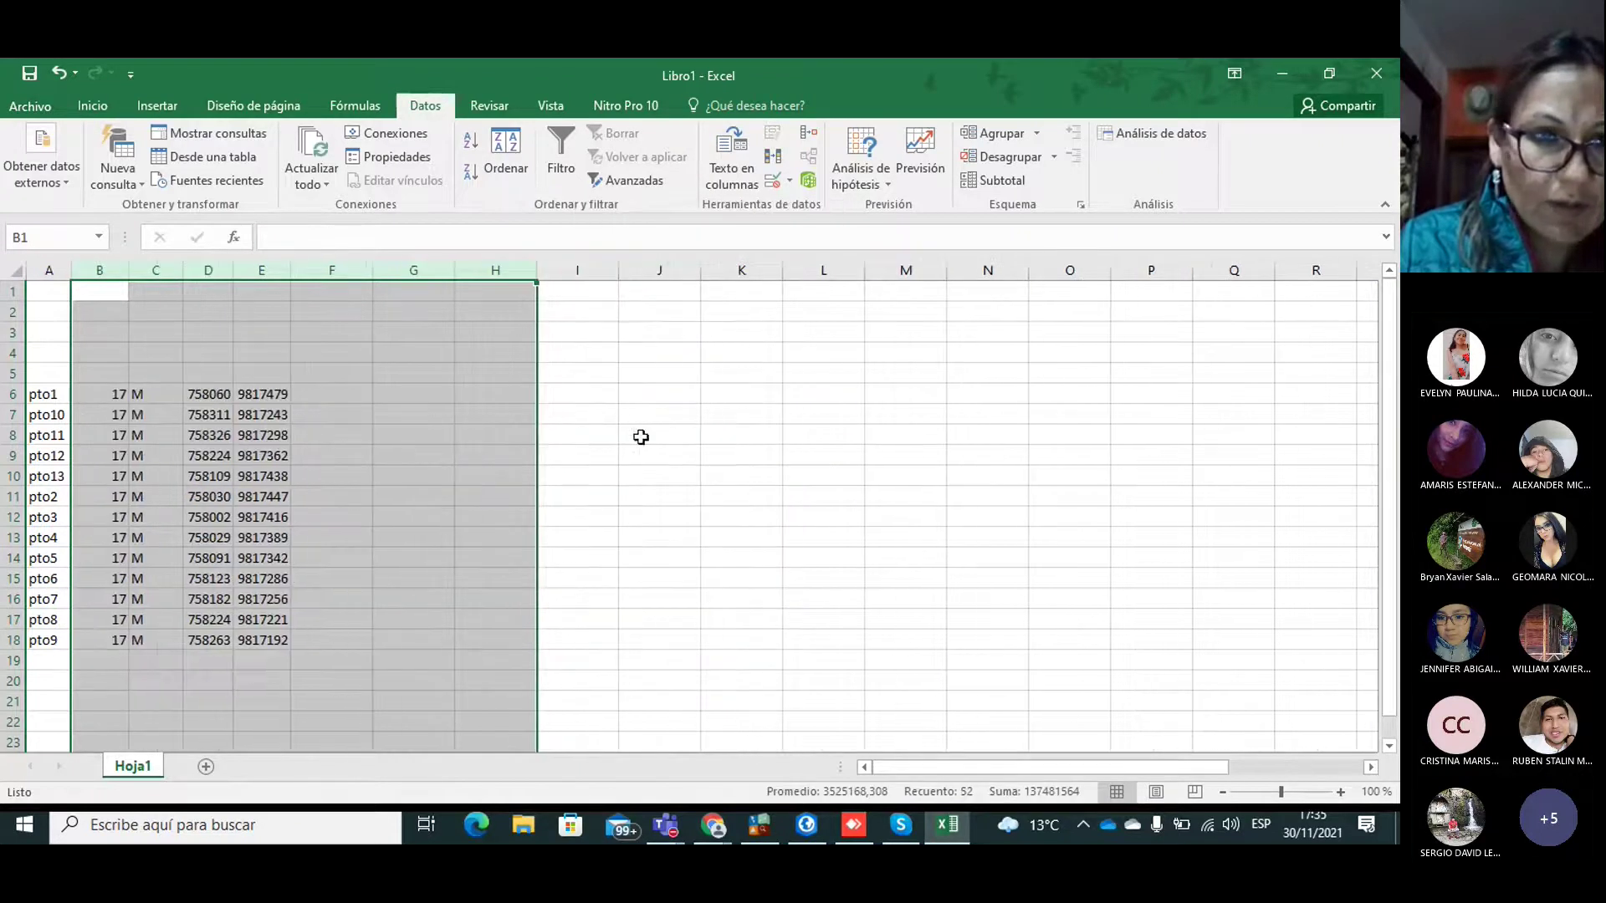
left_click(58, 373)
Step: Delete the empty rows 1–5 and insert a fresh empty row 1 for headers
left_click_drag(12, 291, 7, 376)
right_click(6, 375)
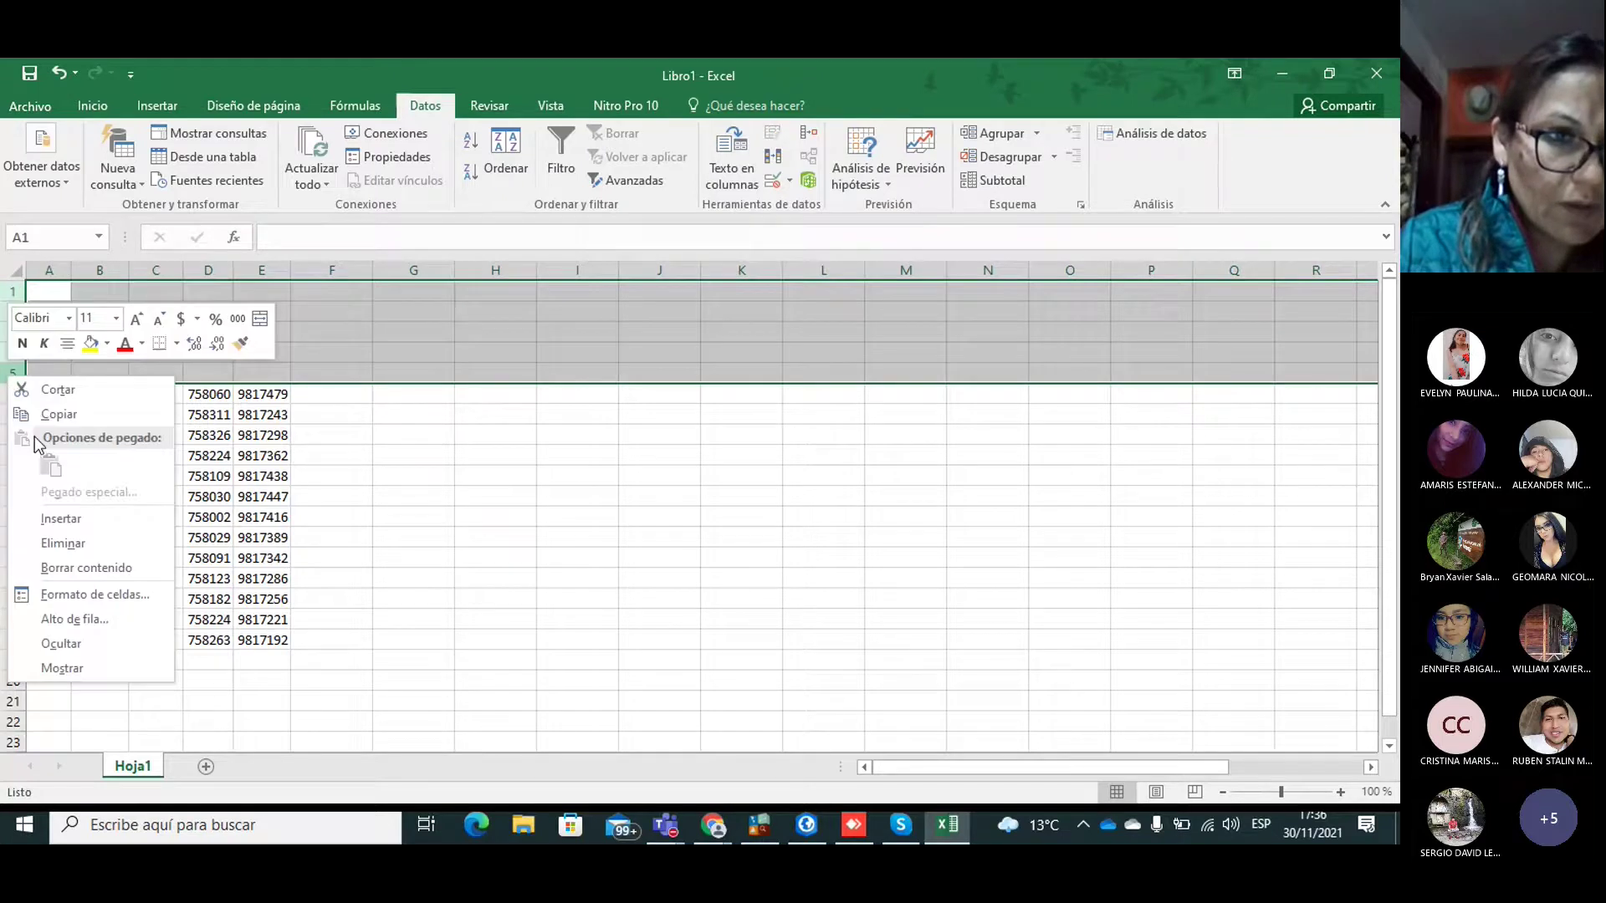
left_click(63, 543)
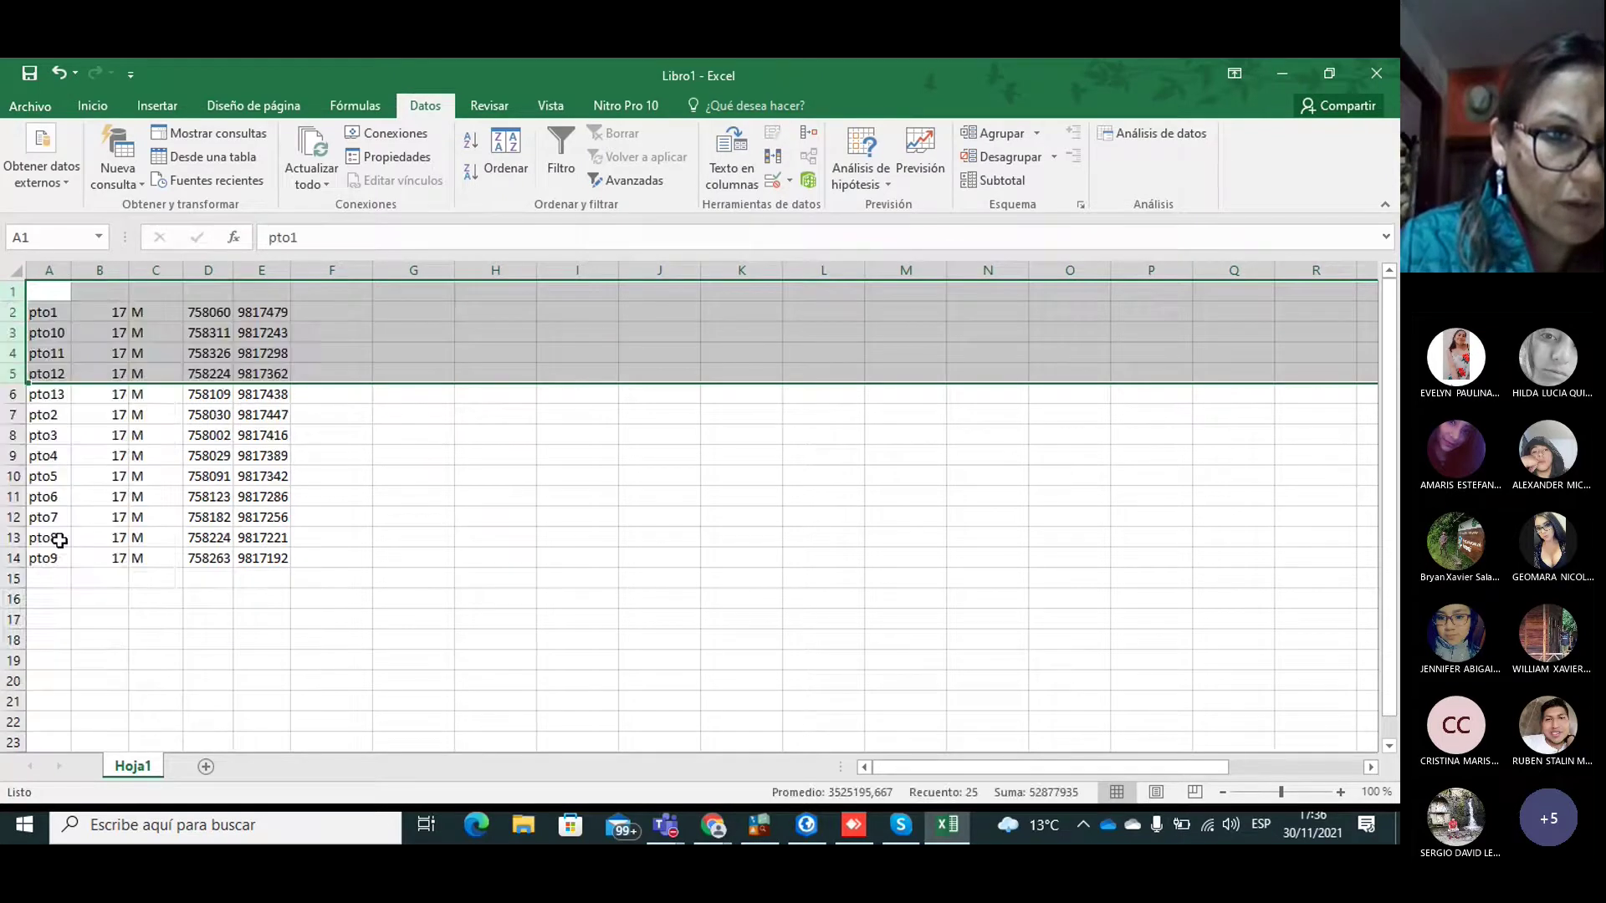
left_click(7, 292)
right_click(7, 292)
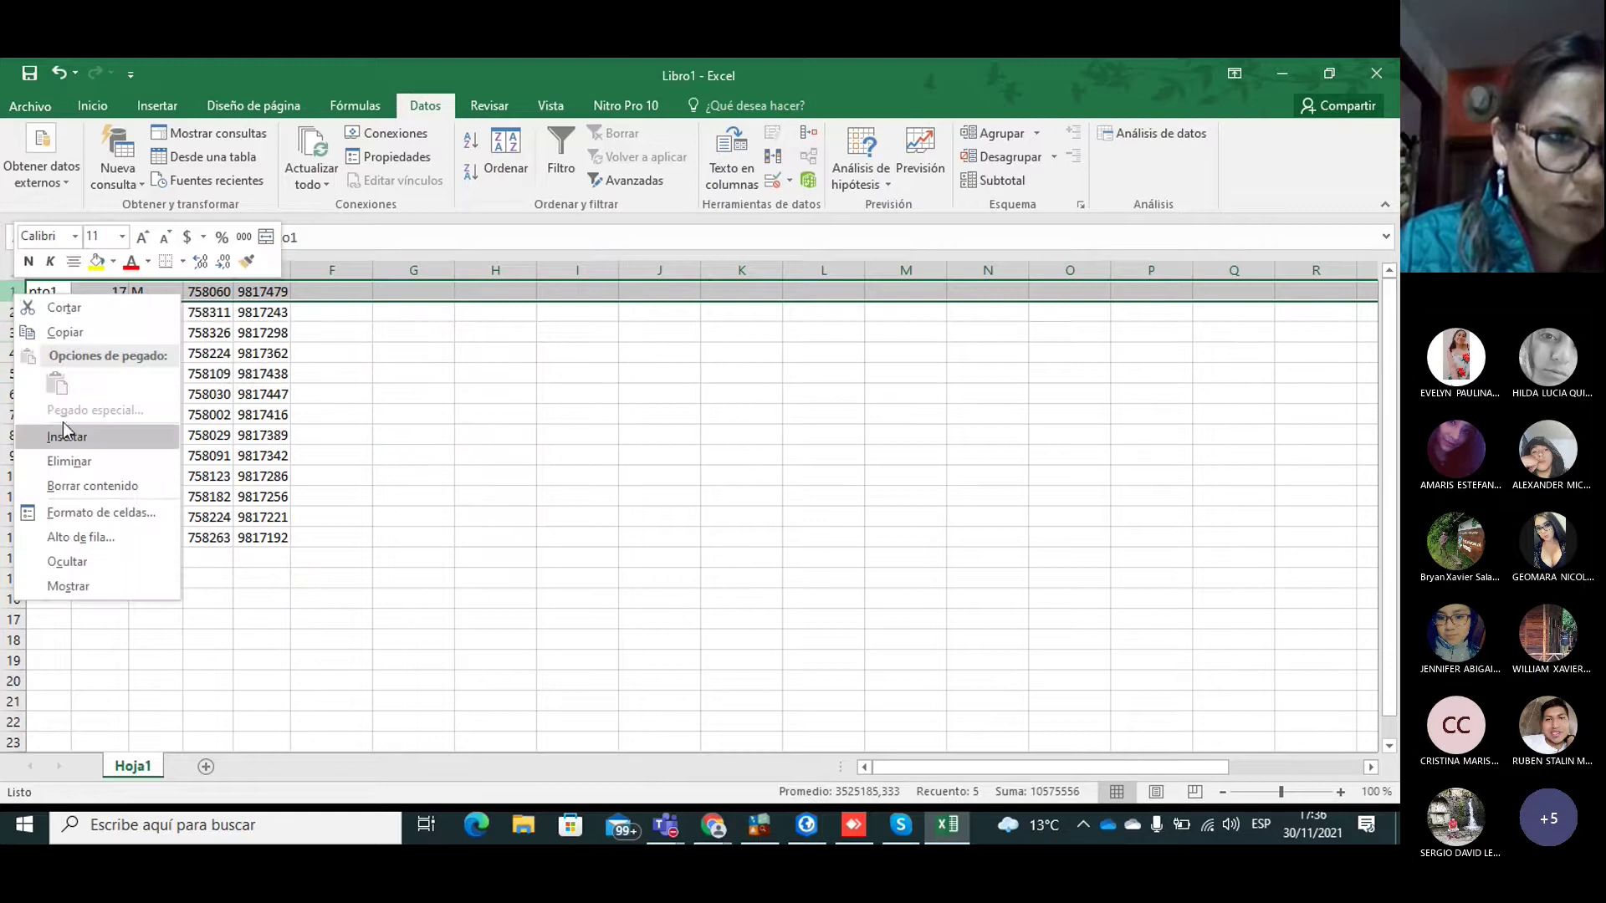
left_click(67, 435)
Step: Enter the headers N, Zona, Or, X and Y in cells A1 to E1
left_click(42, 291)
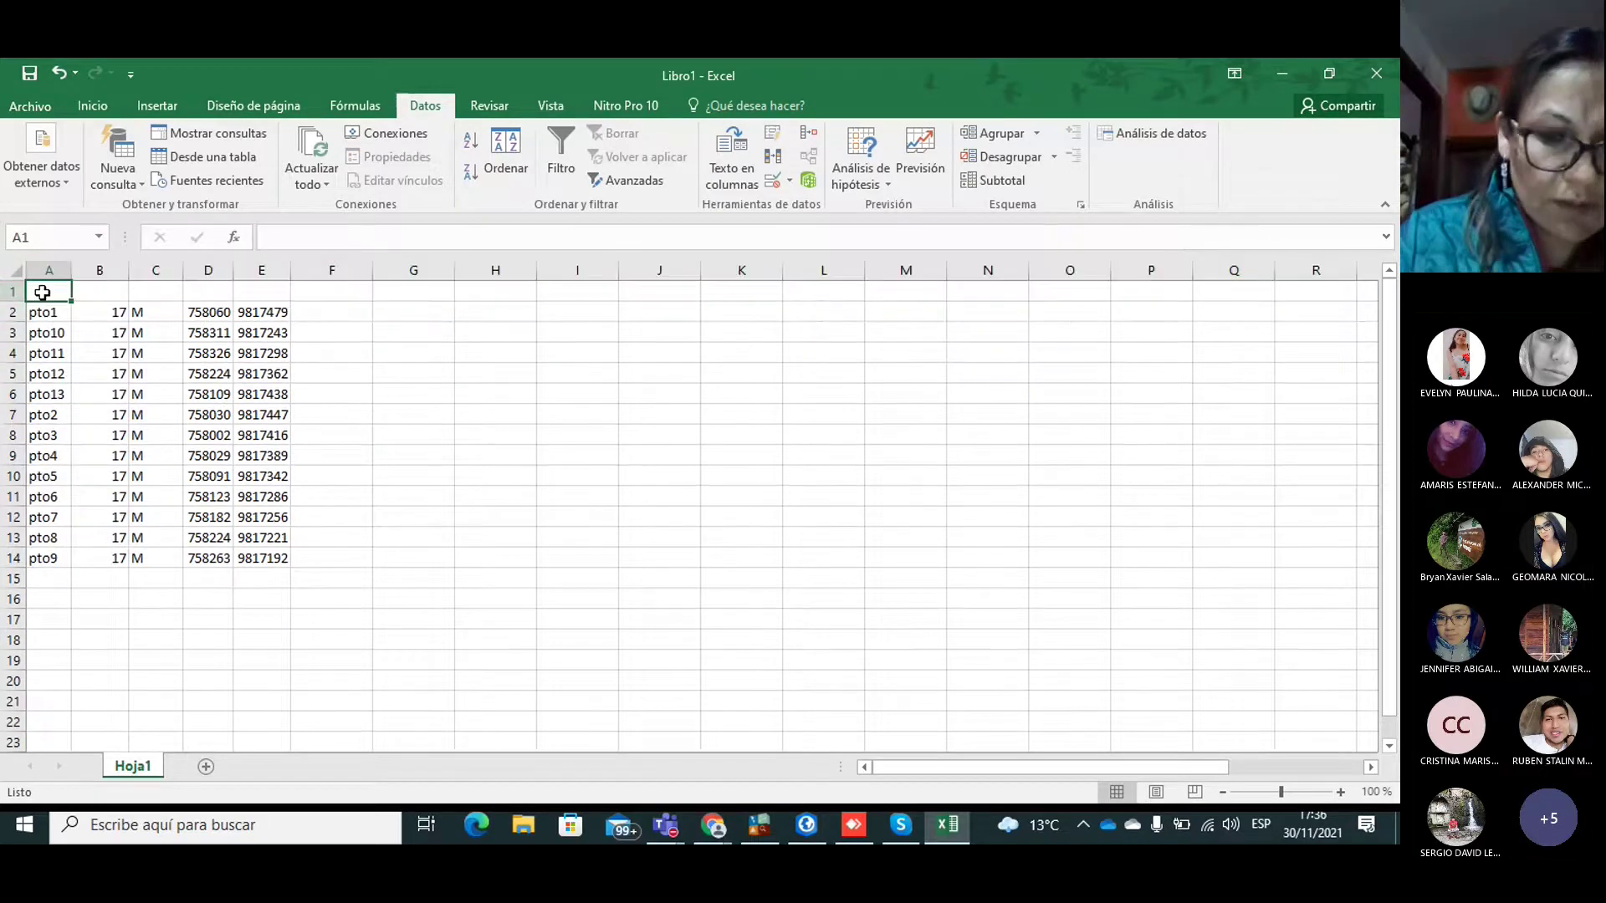
type("N")
key("Tab")
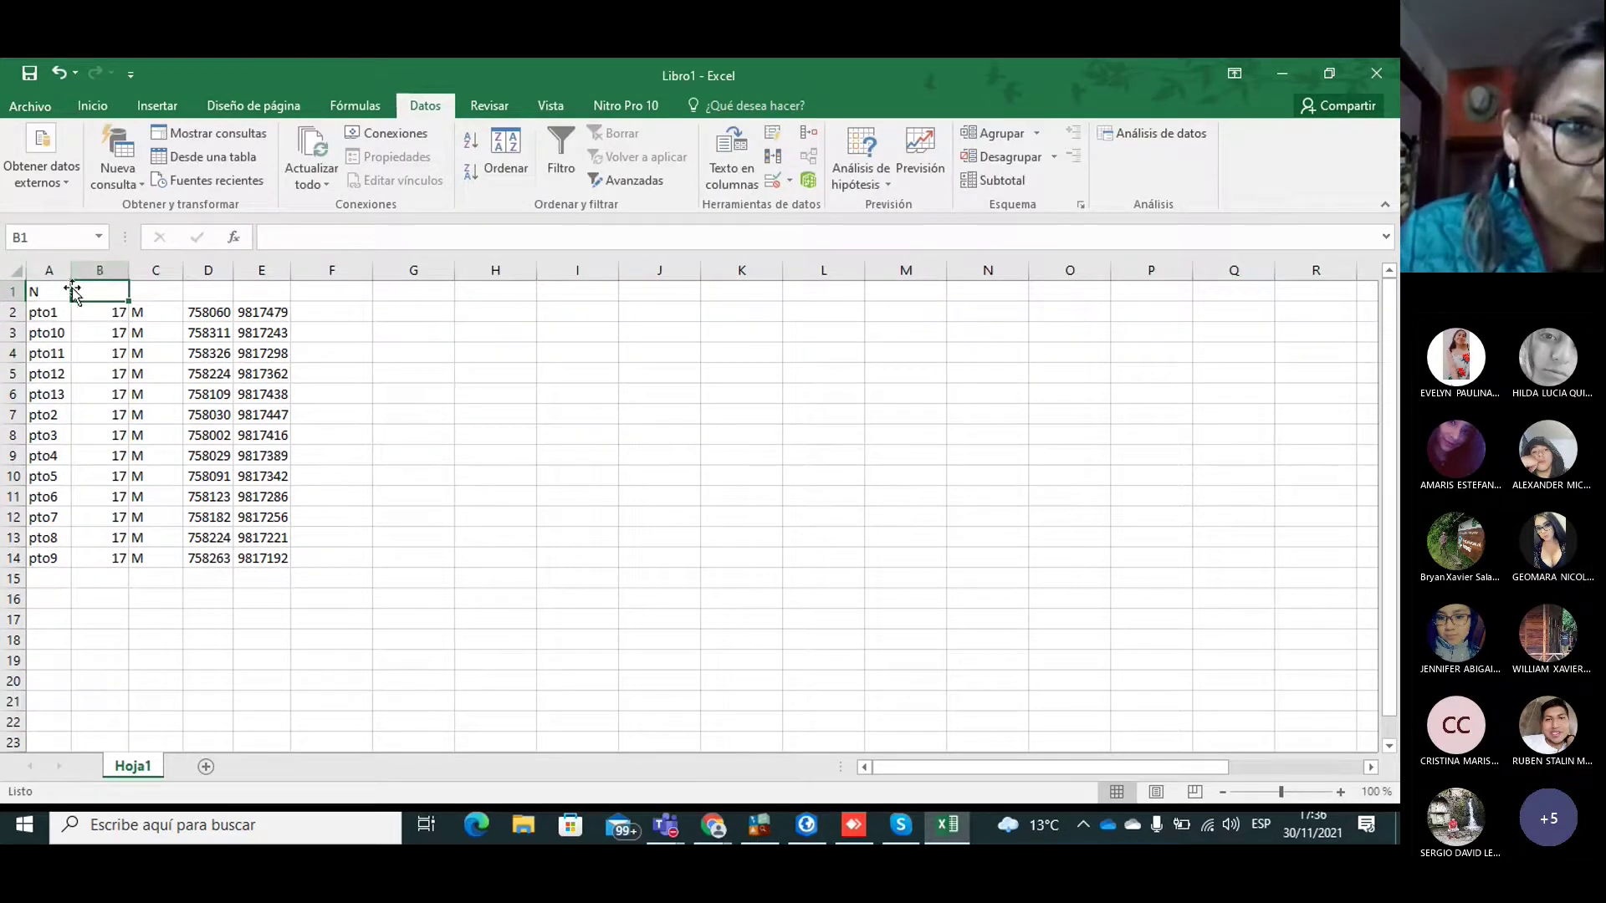
type("Zona")
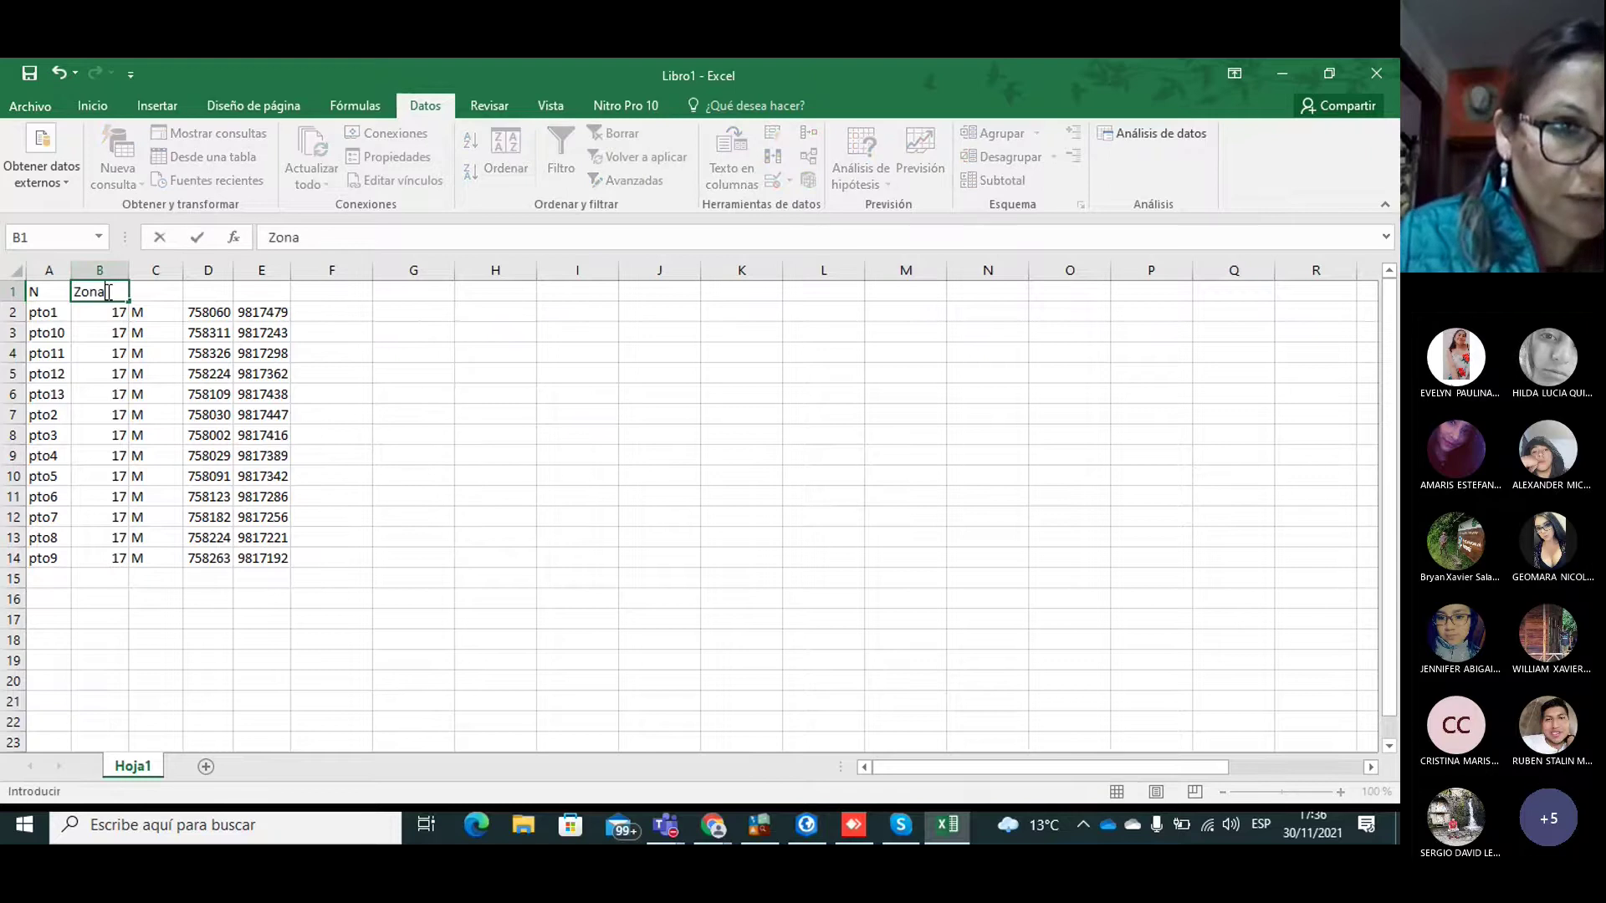
left_click(160, 289)
type("Or")
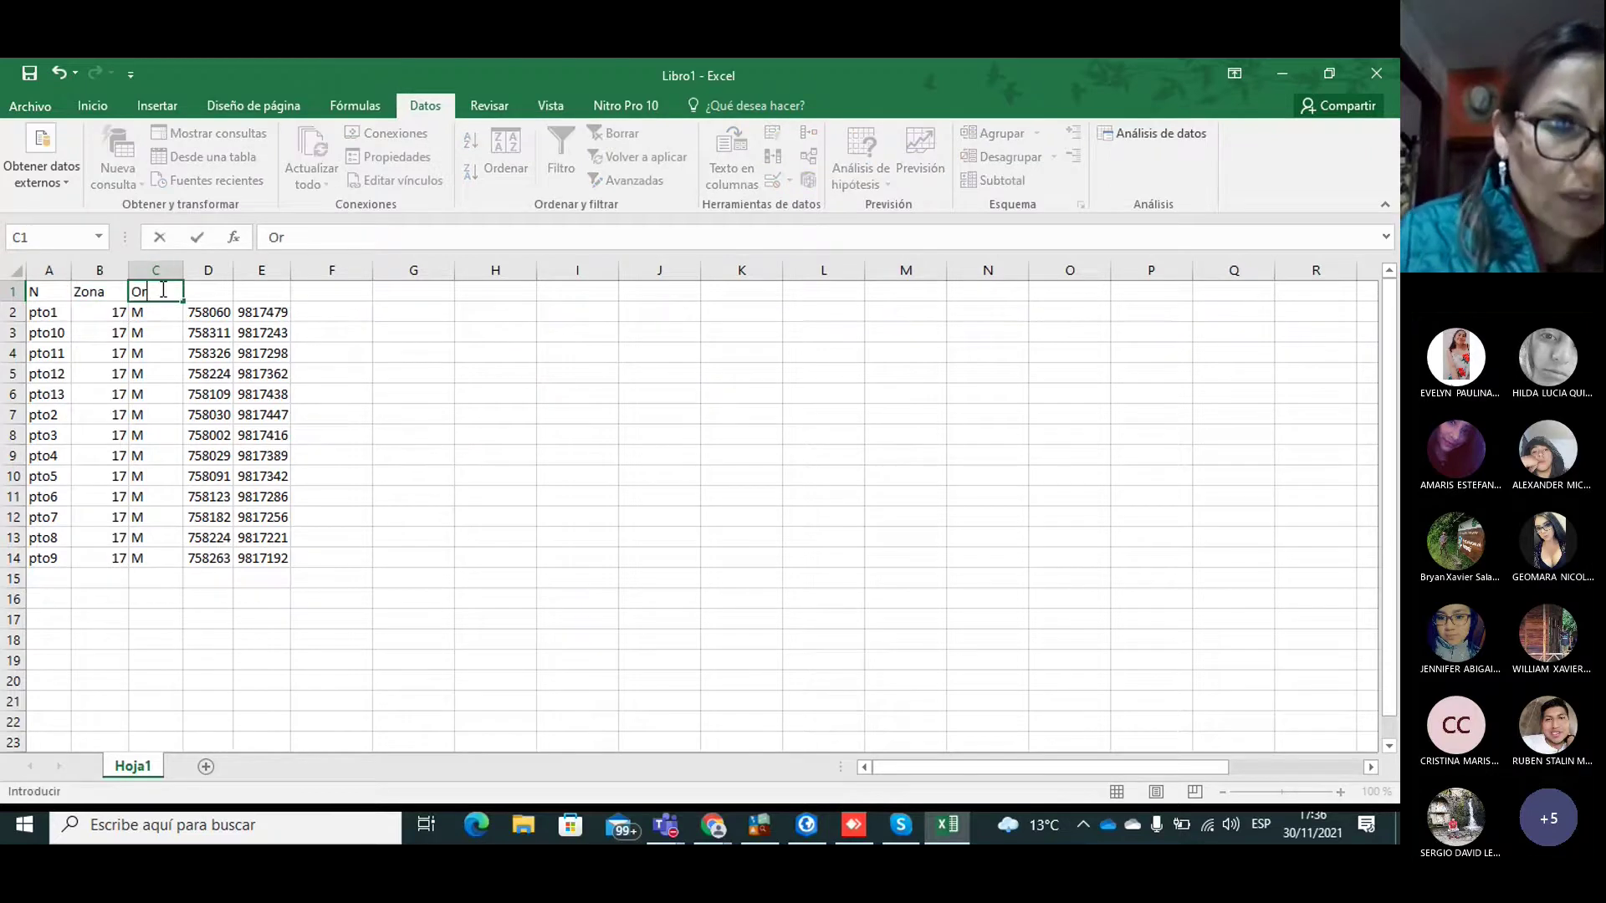
left_click(209, 291)
type("X")
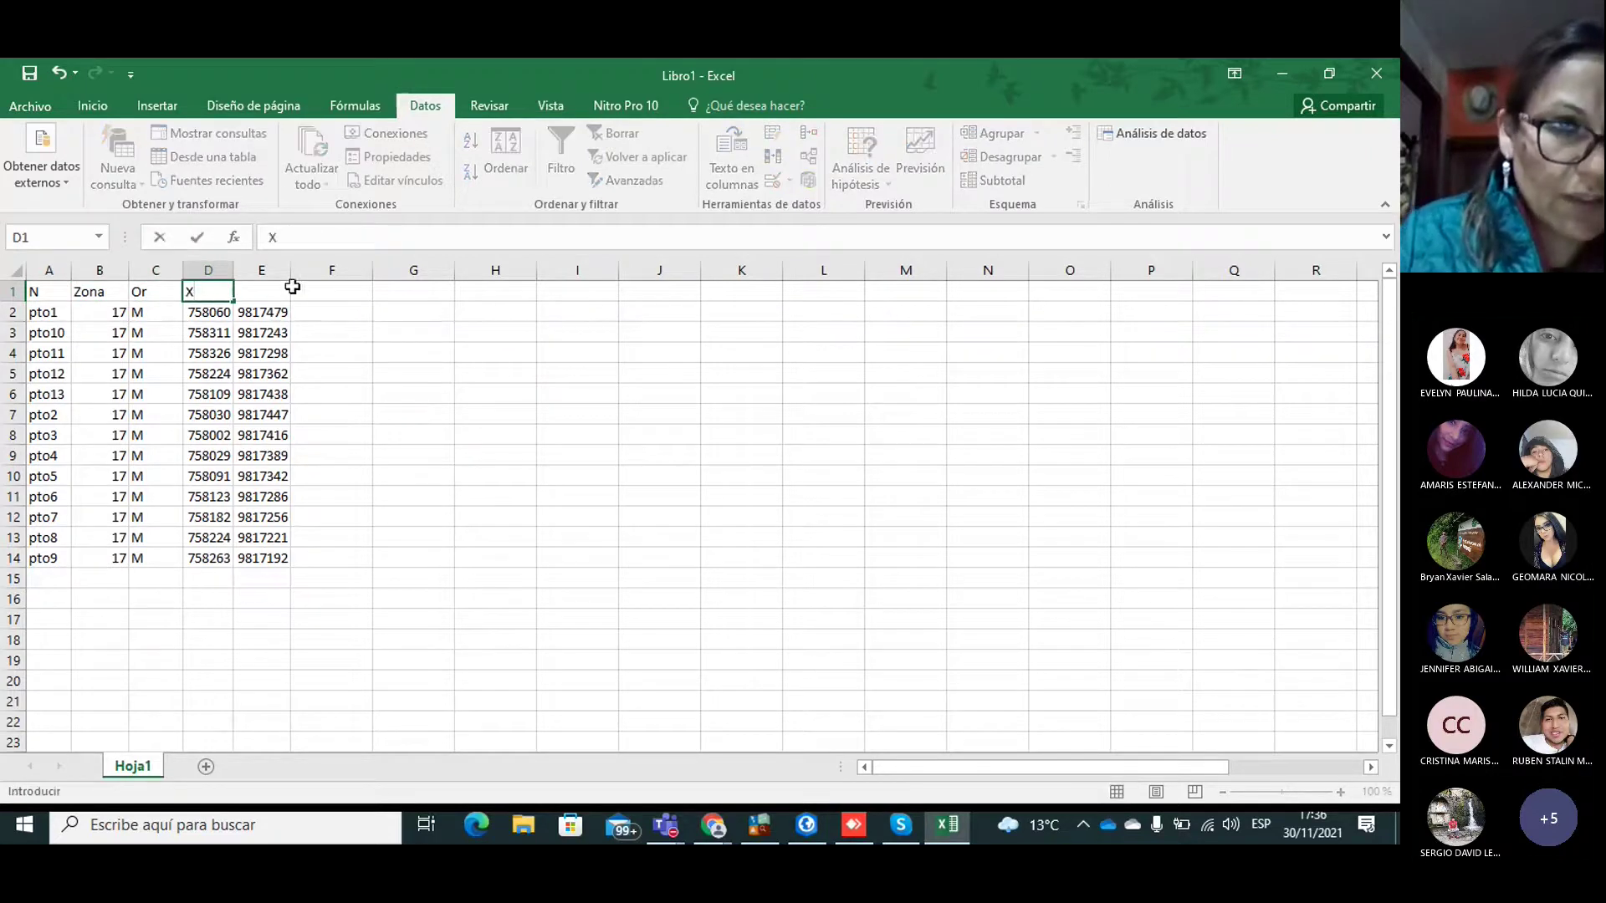
left_click(269, 289)
type("Y")
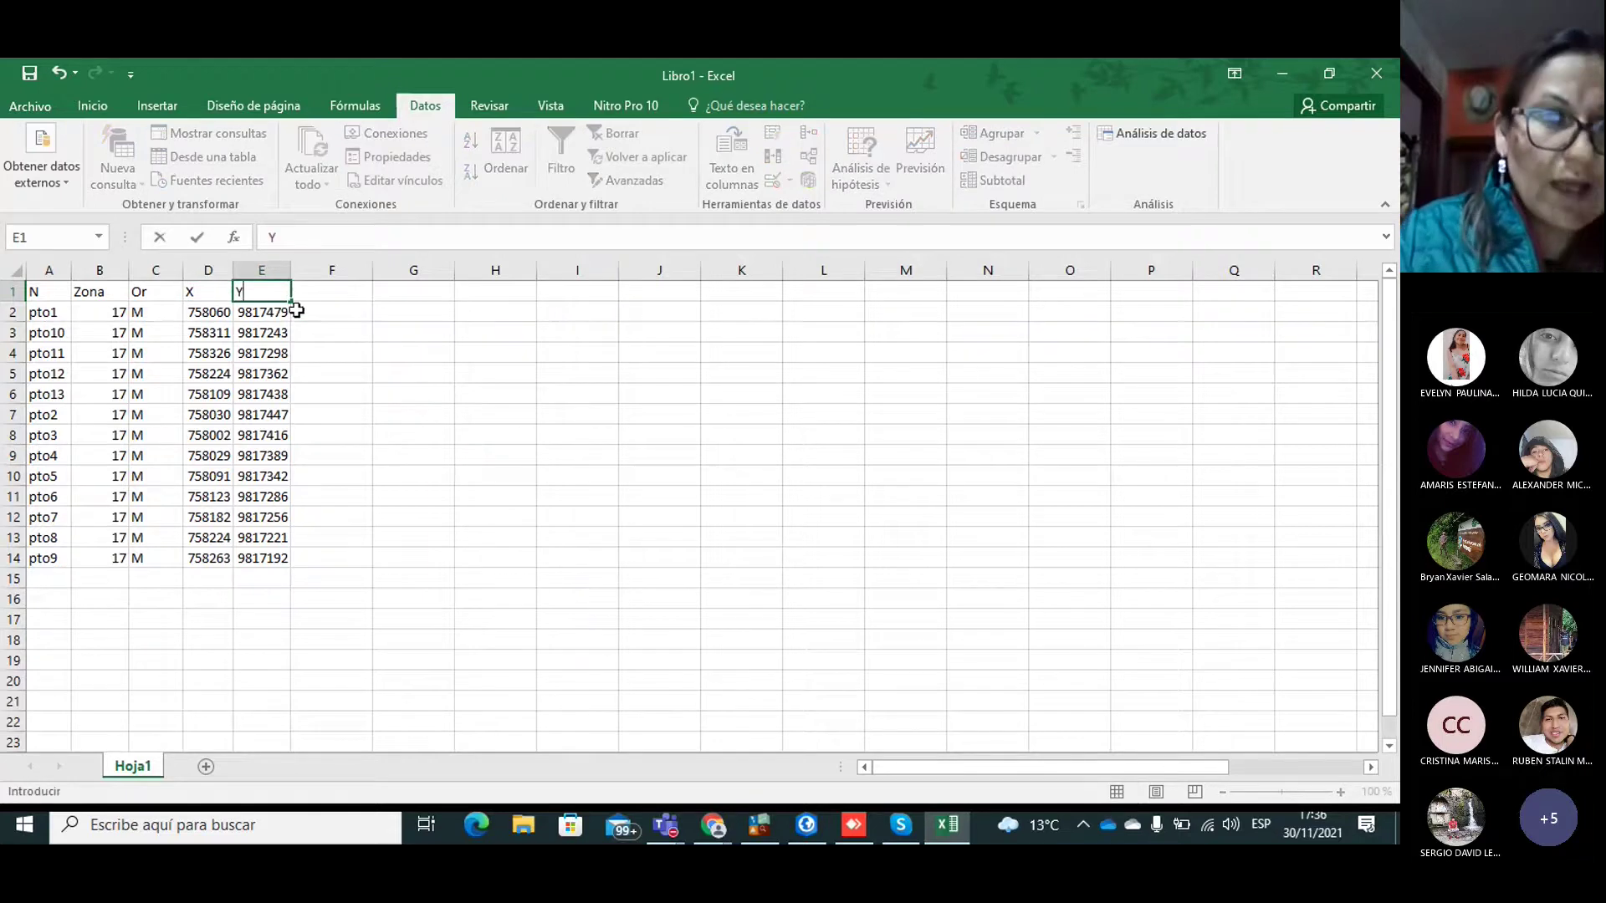
left_click(176, 392)
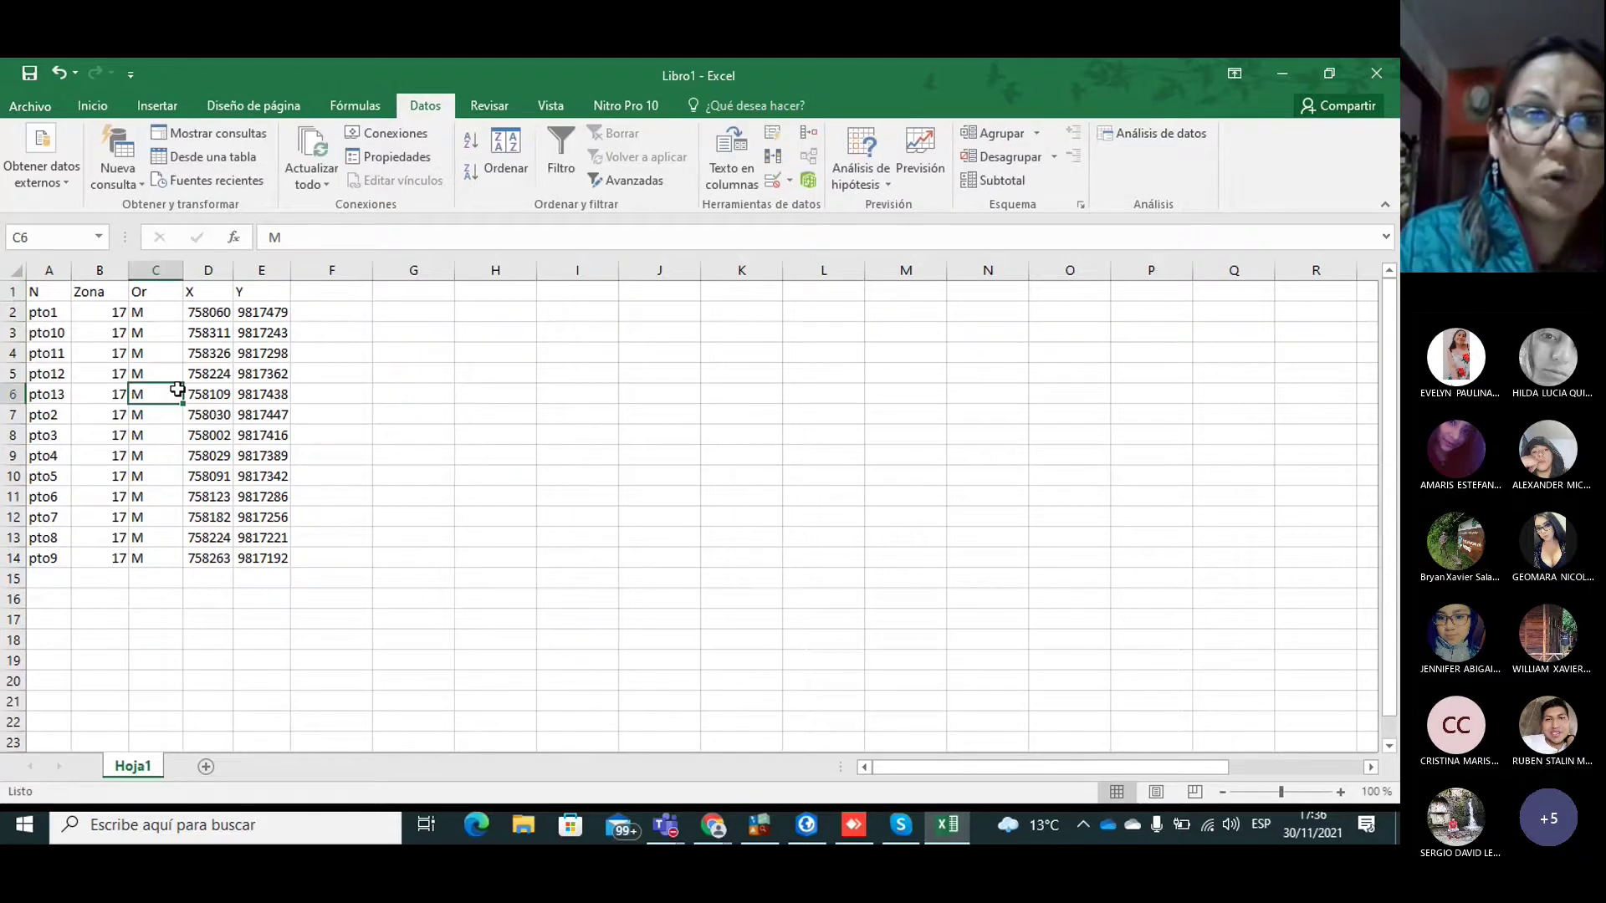
Step: Save As with file type Texto (delimitado por tabulaciones)
left_click(25, 107)
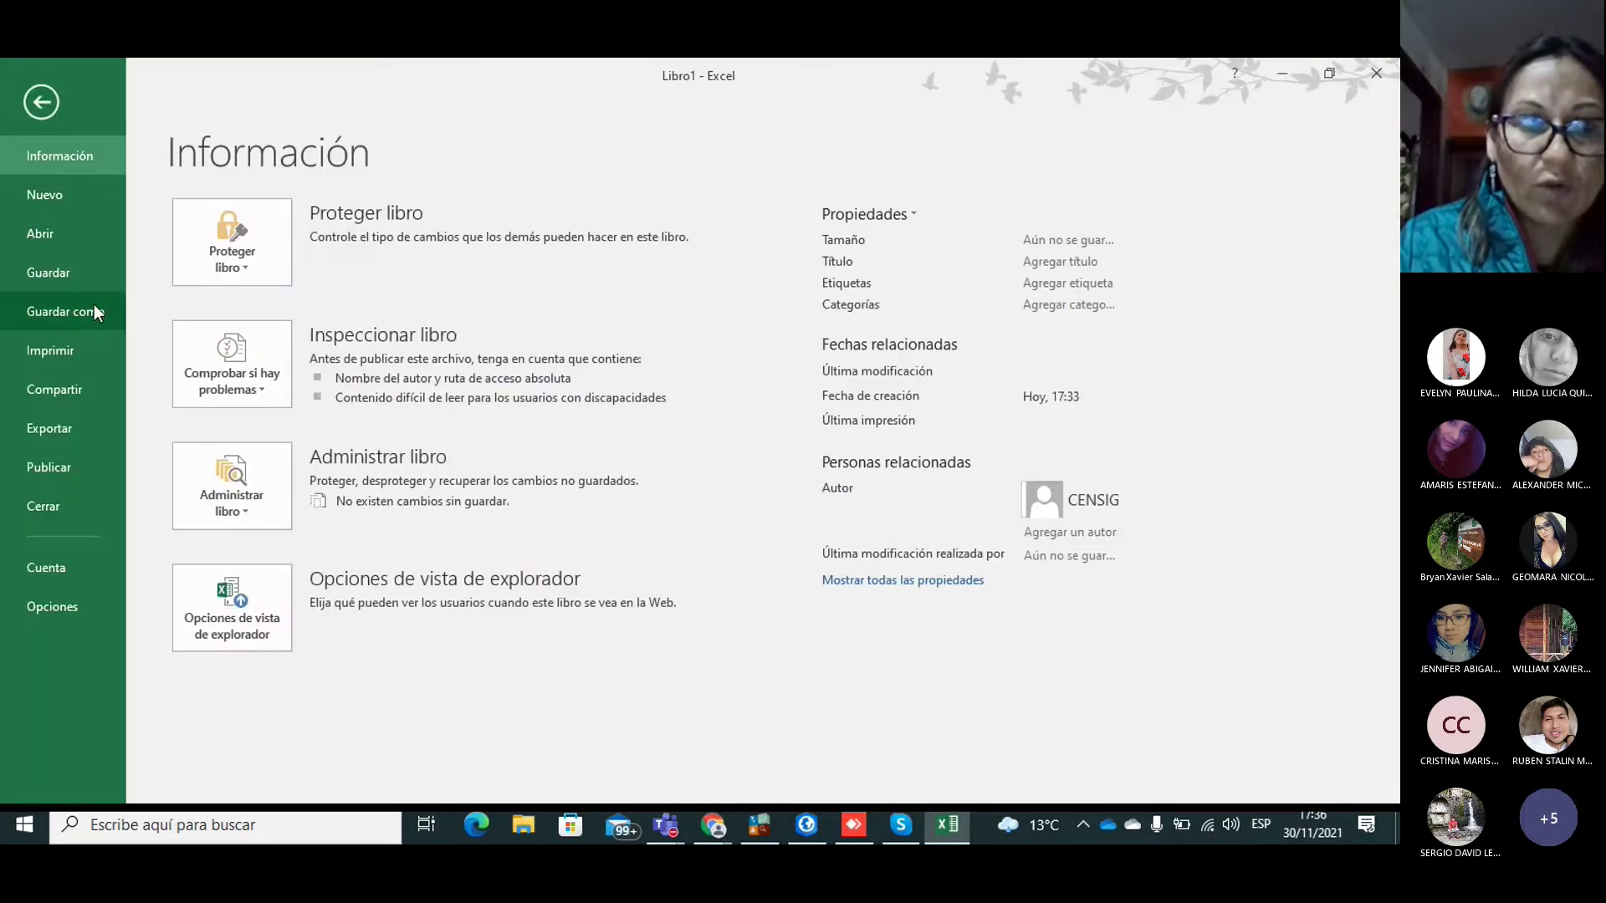
left_click(93, 306)
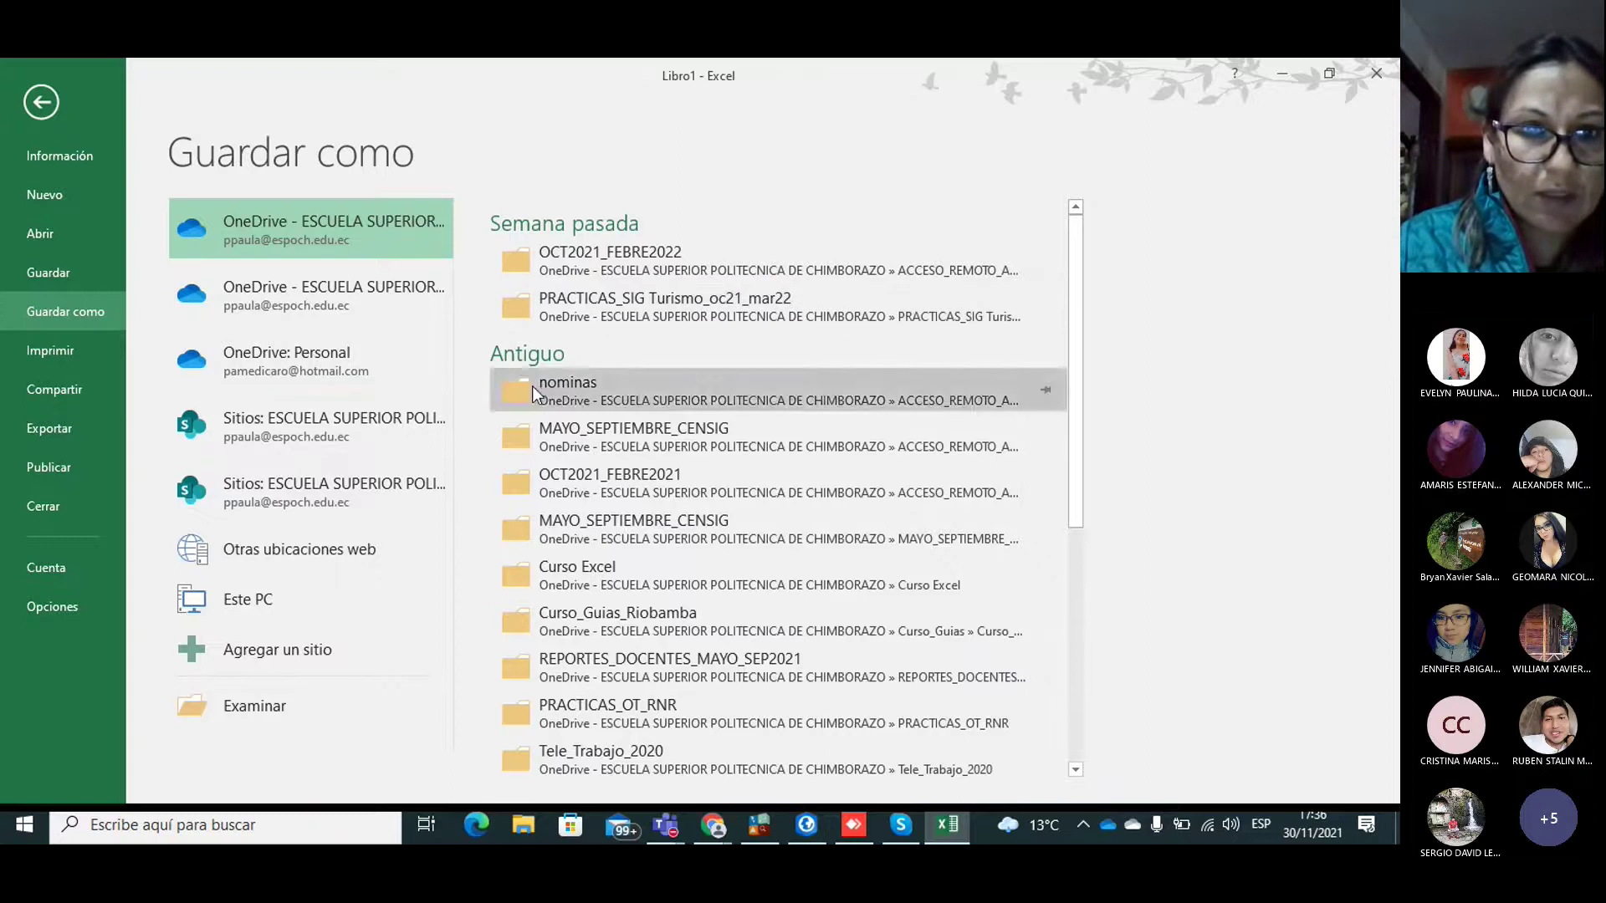
left_click(259, 708)
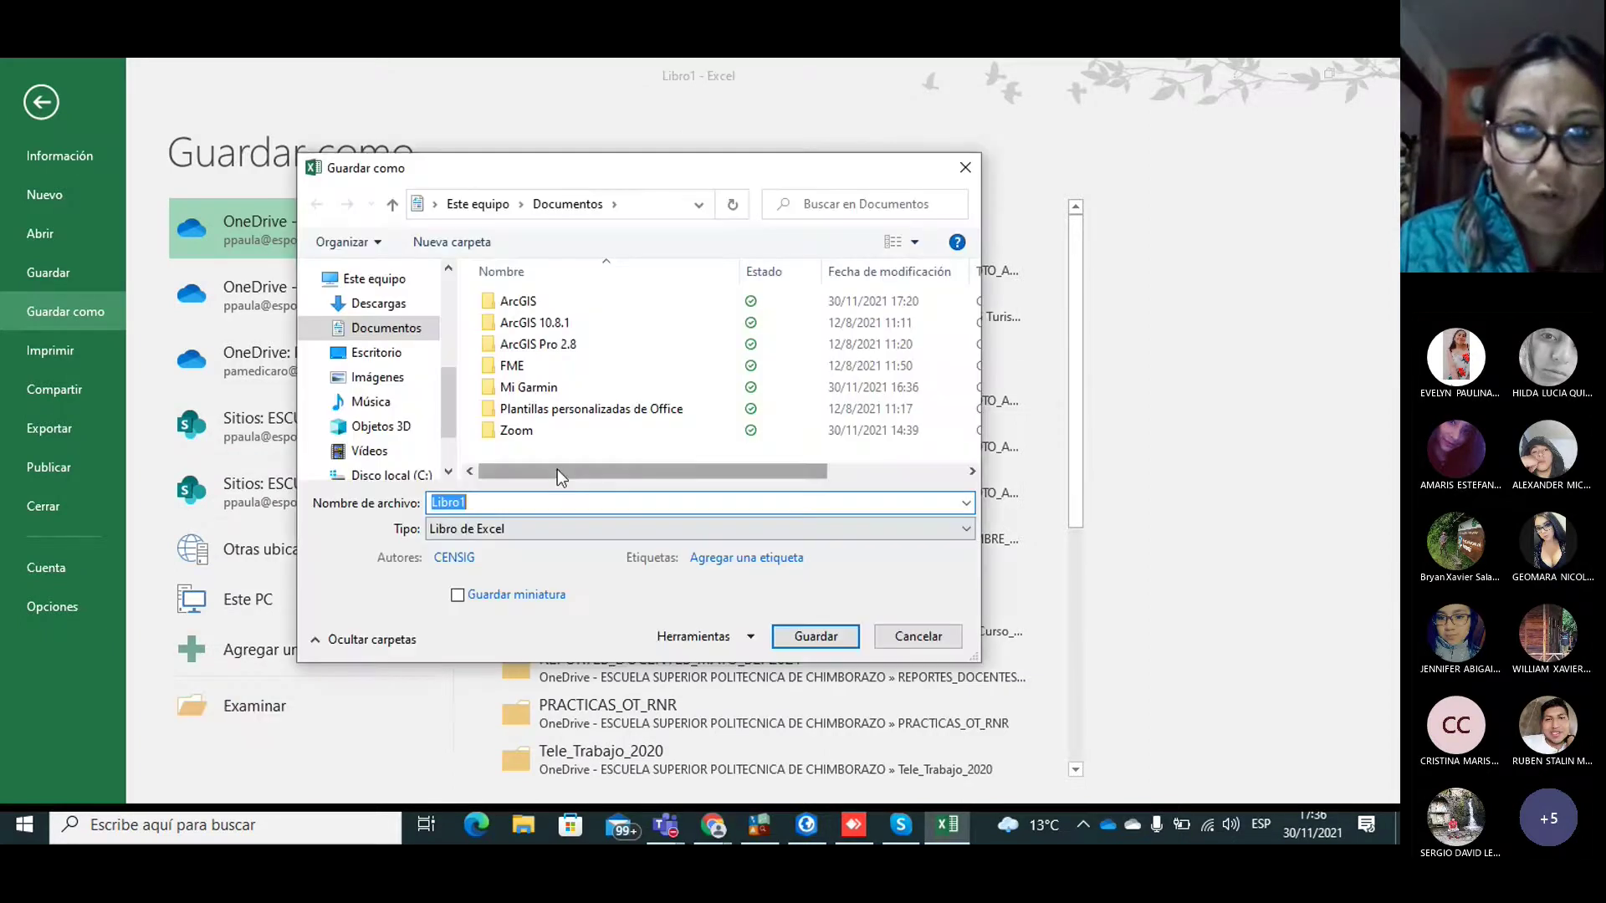
left_click(469, 530)
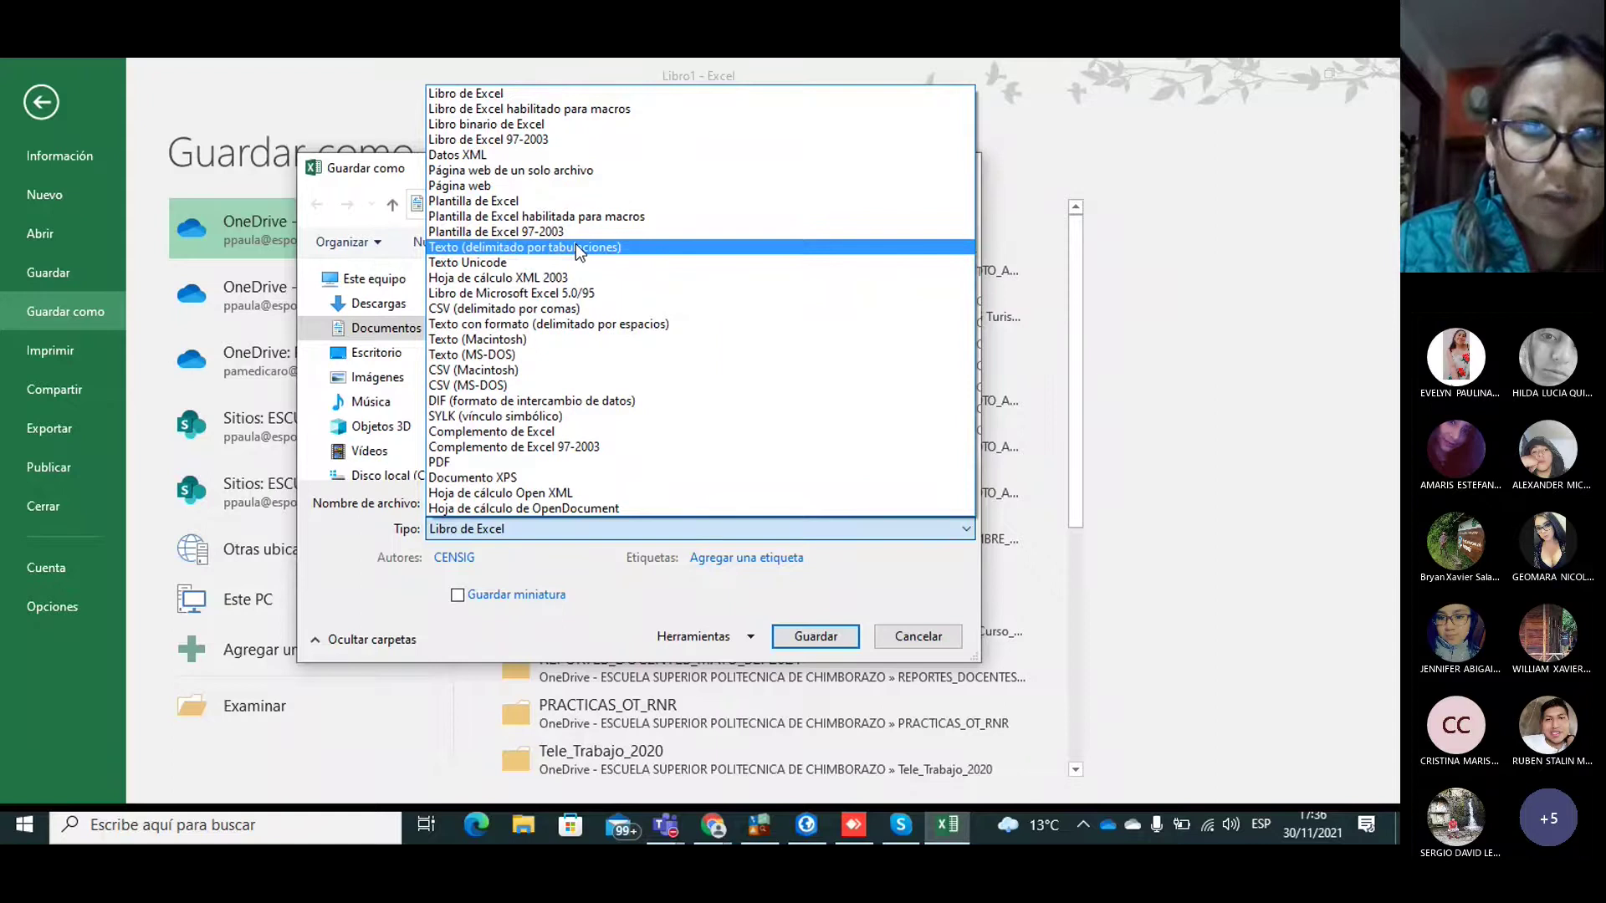
left_click(576, 248)
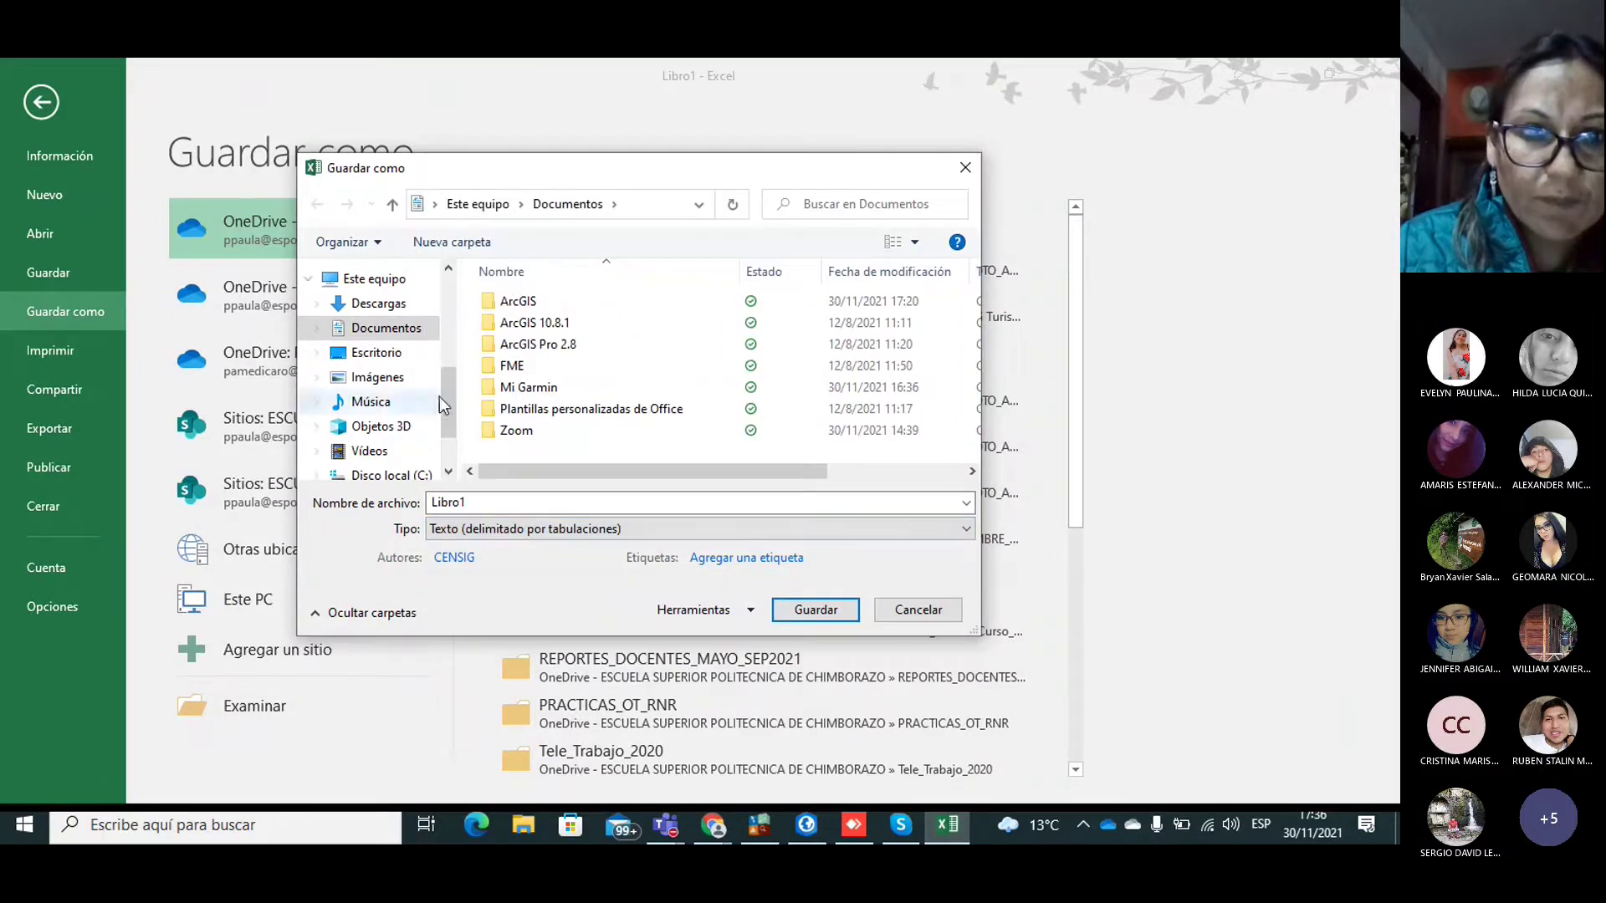
scroll(454, 416, "down", 1)
scroll(454, 415, "down", 2)
Step: Overwrite D:\Pract_1_Turismo\Datos_GPS.txt, keeping the text format, then close the workbook
left_click(422, 420)
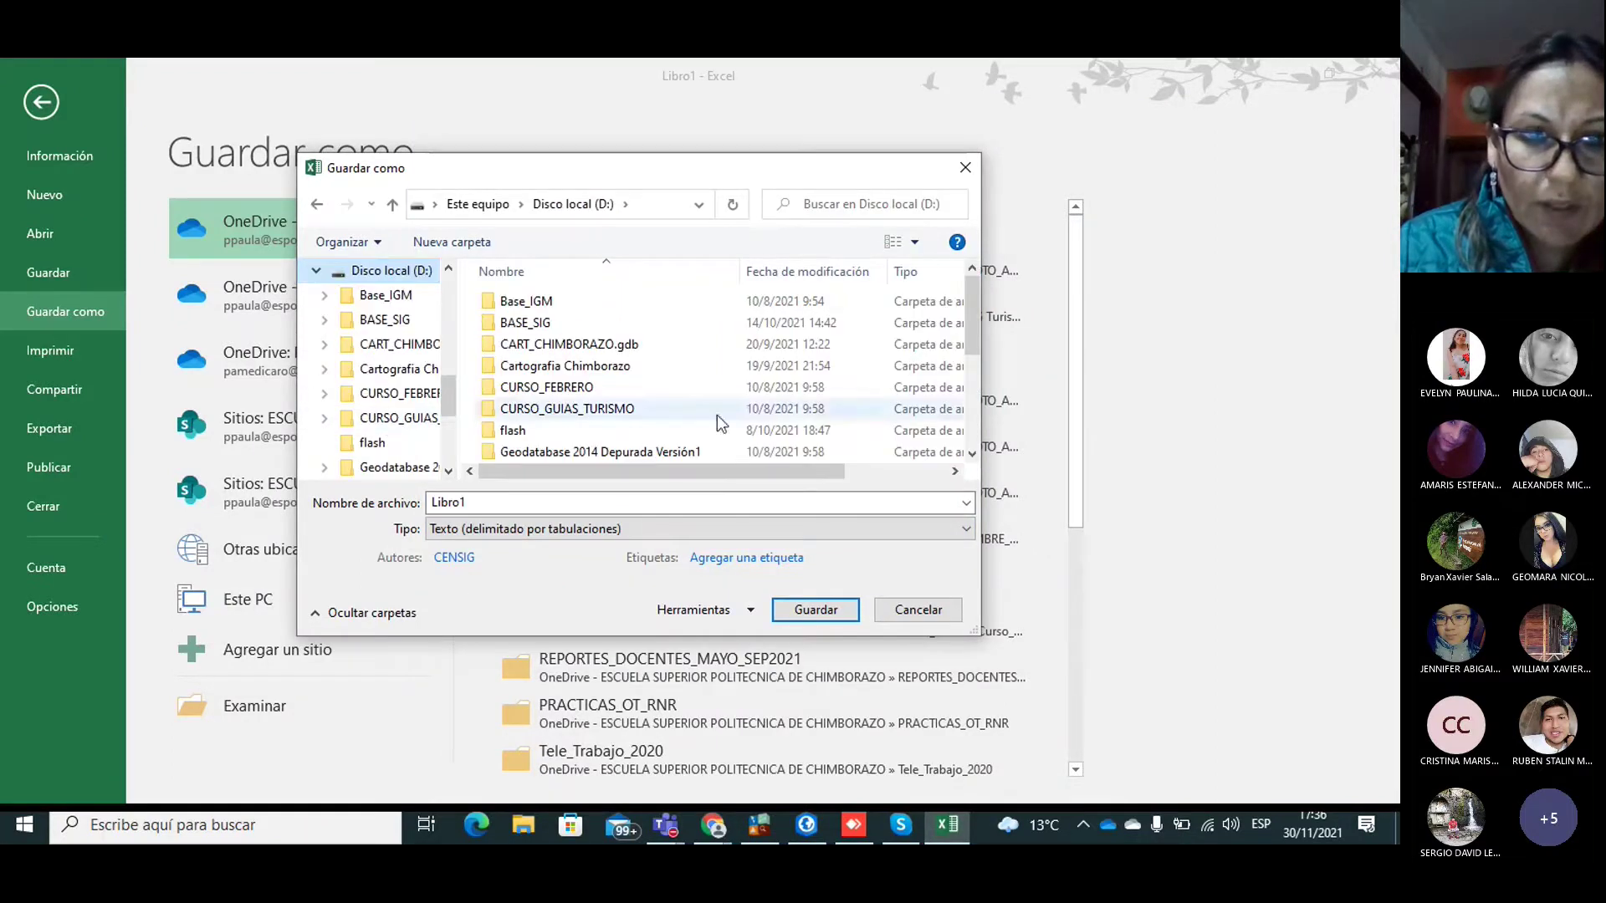
left_click_drag(967, 312, 972, 361)
double_click(548, 383)
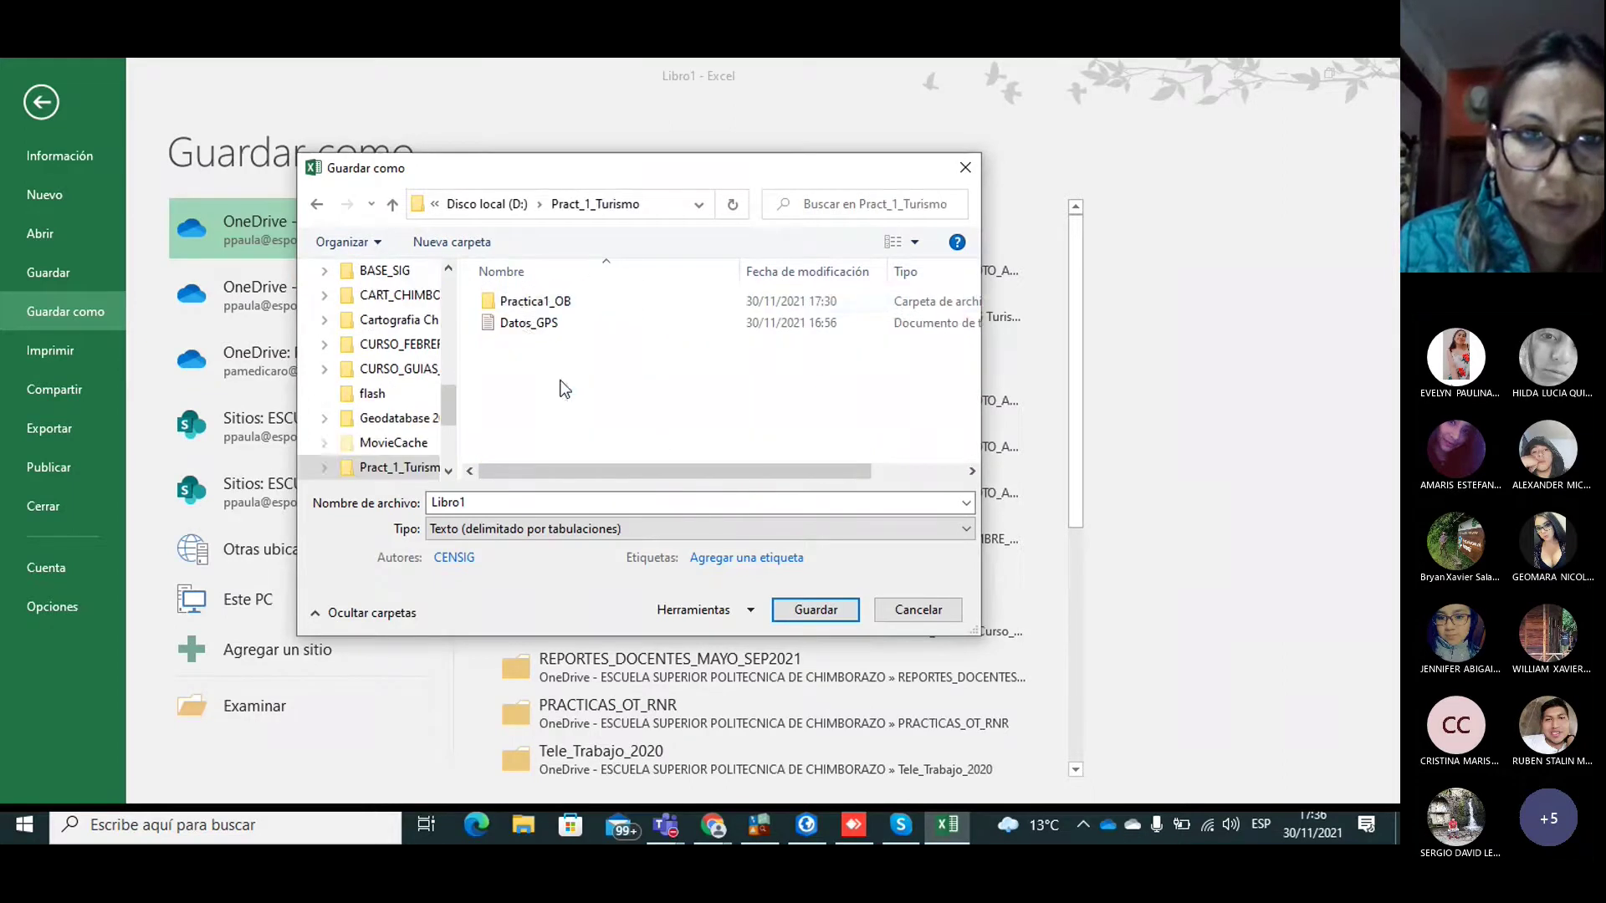
left_click(520, 323)
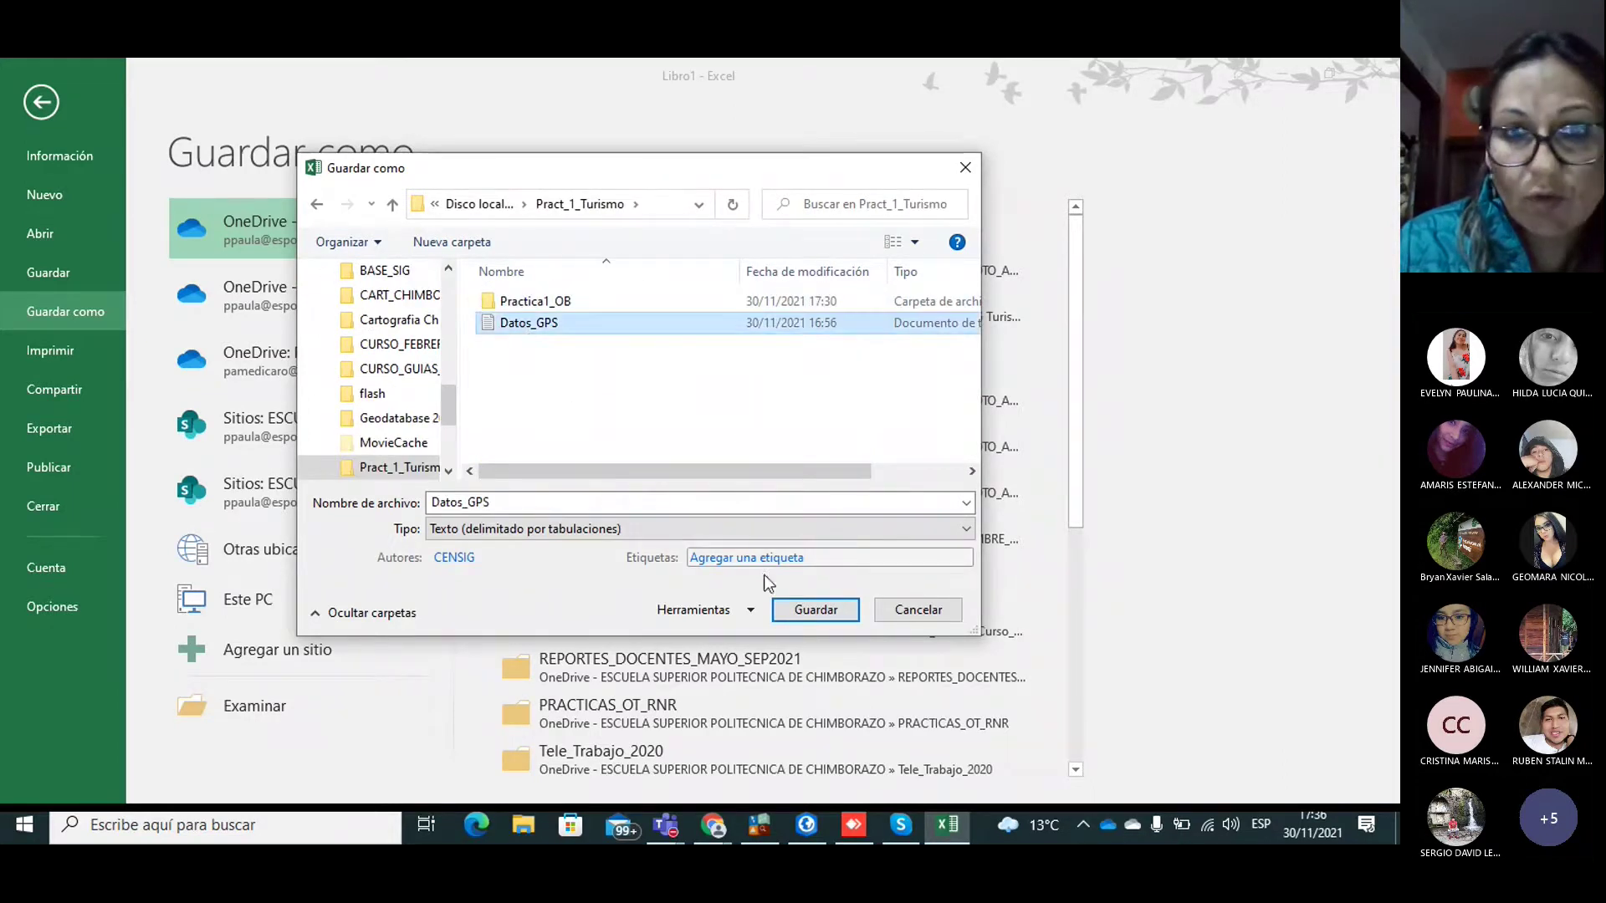
left_click(808, 615)
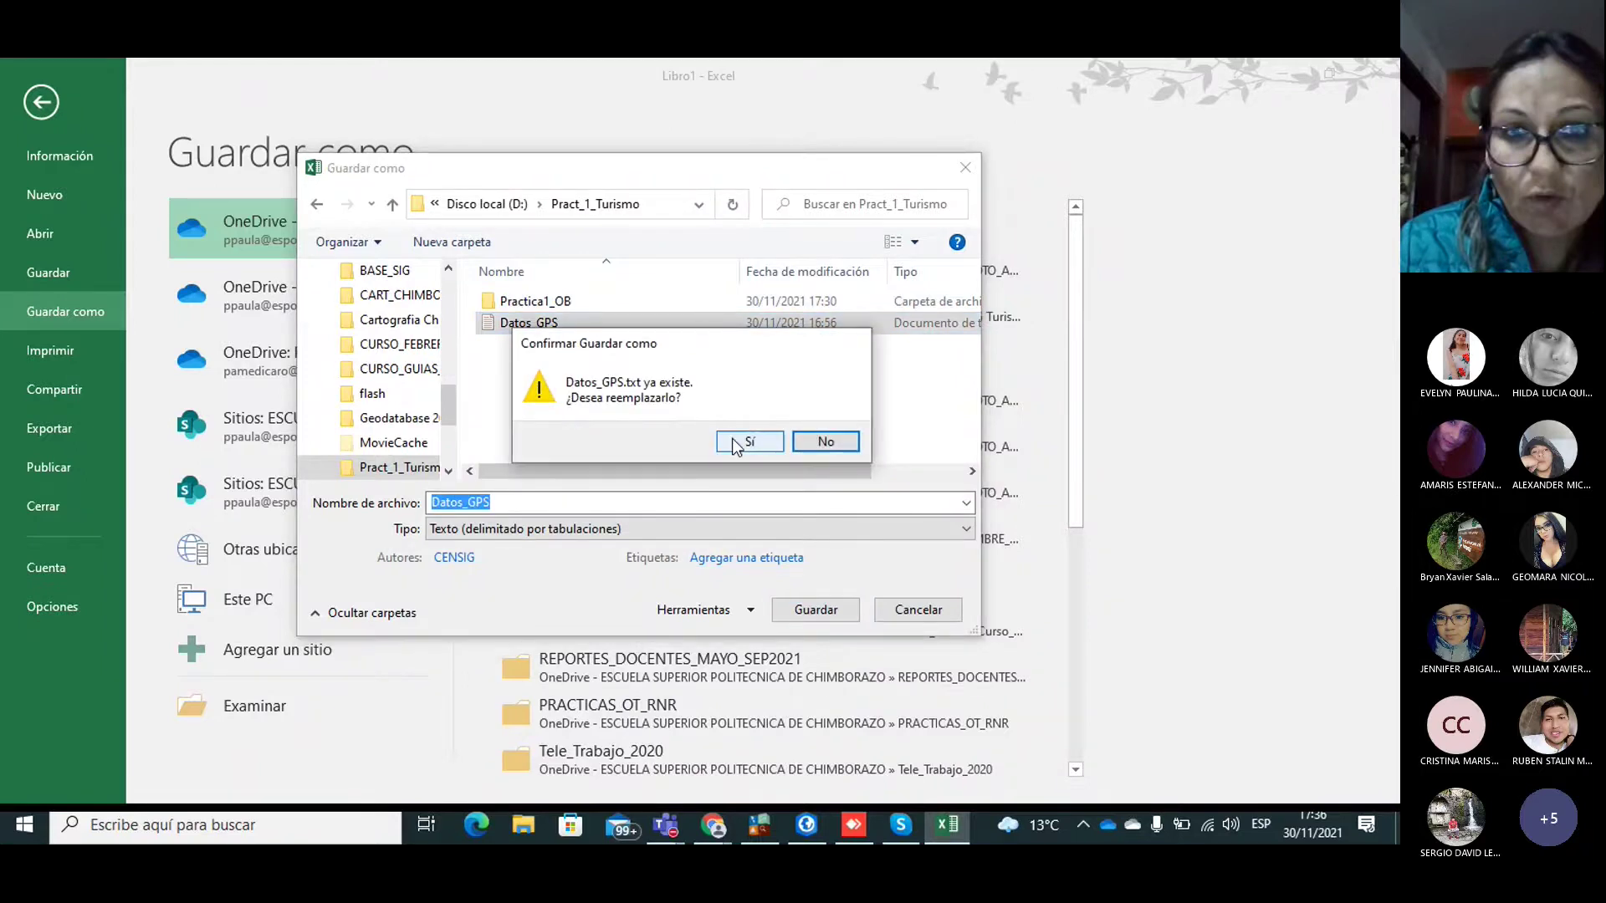
left_click(732, 440)
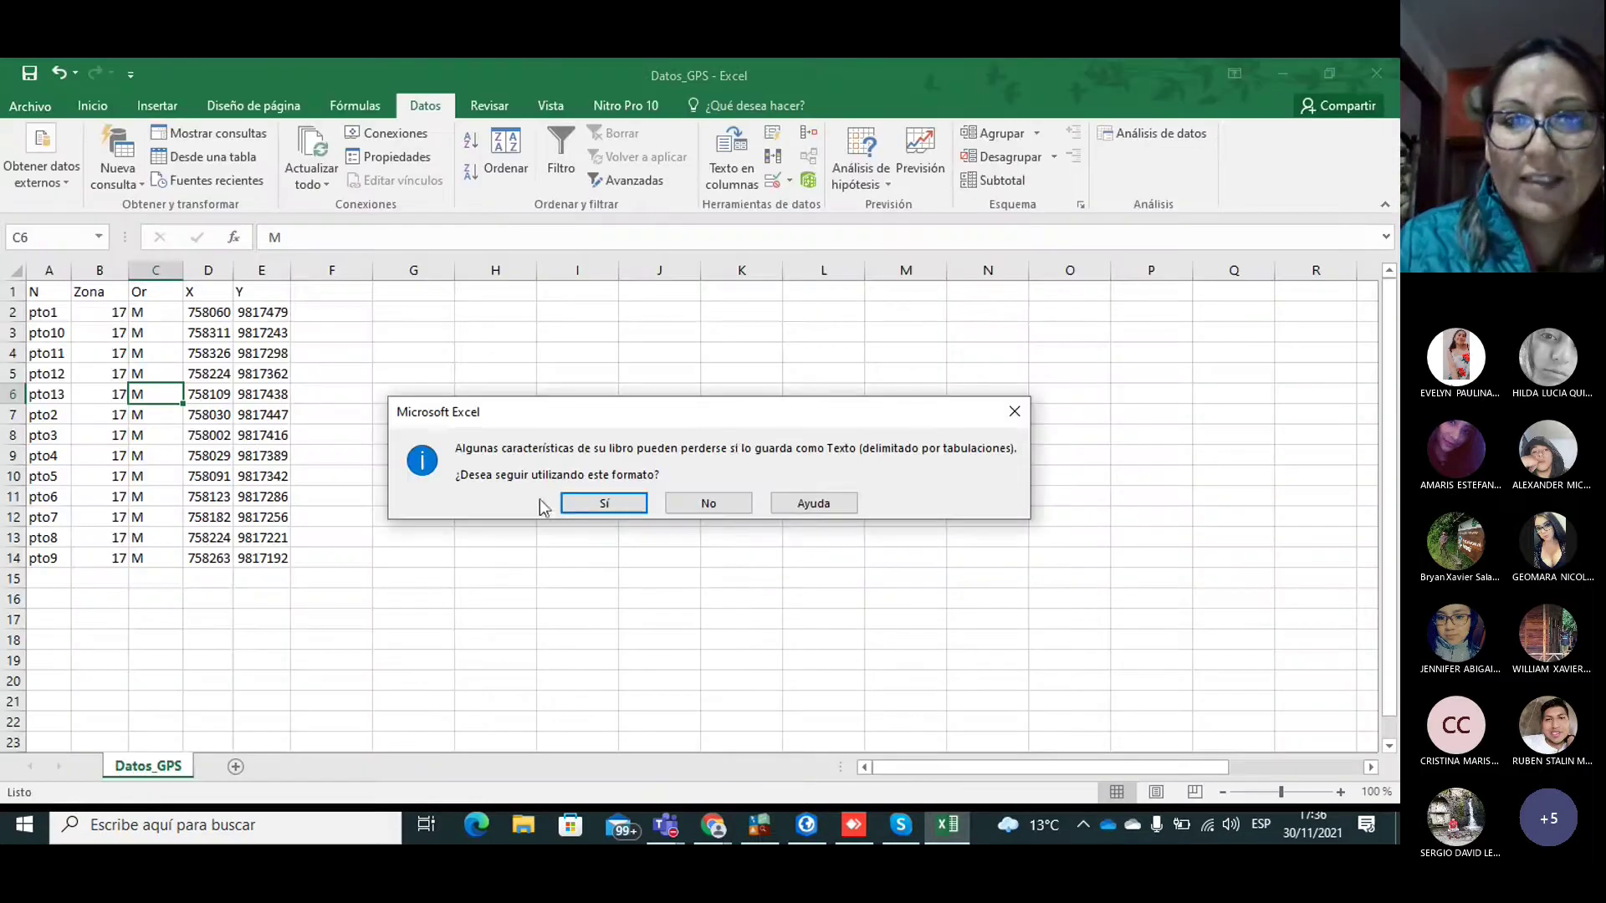
left_click(604, 503)
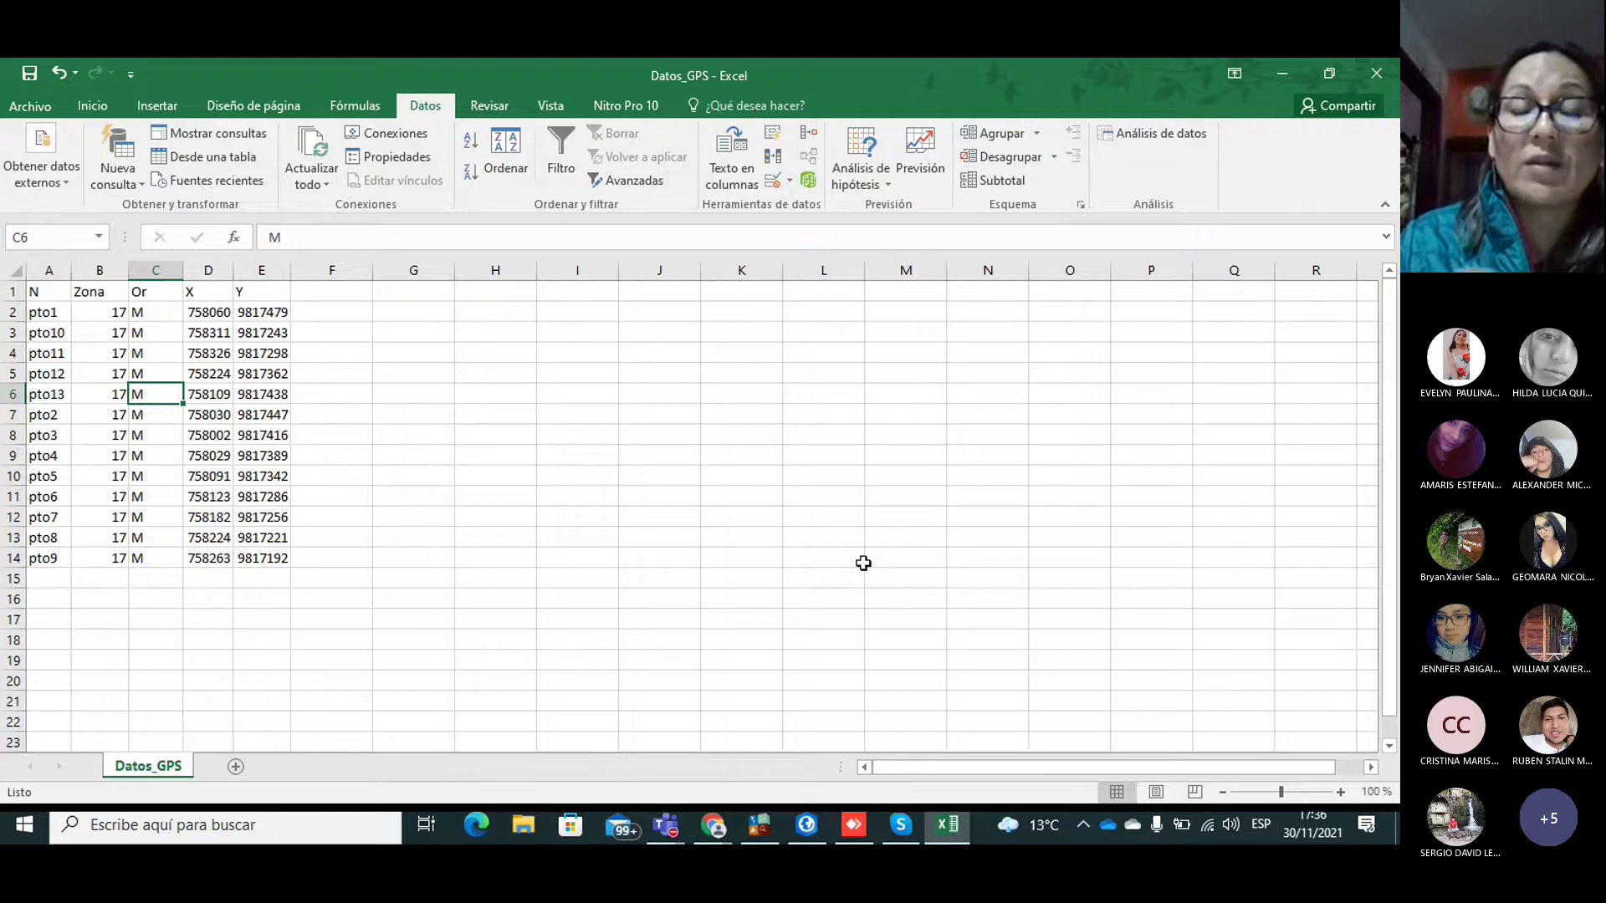
left_click(1370, 77)
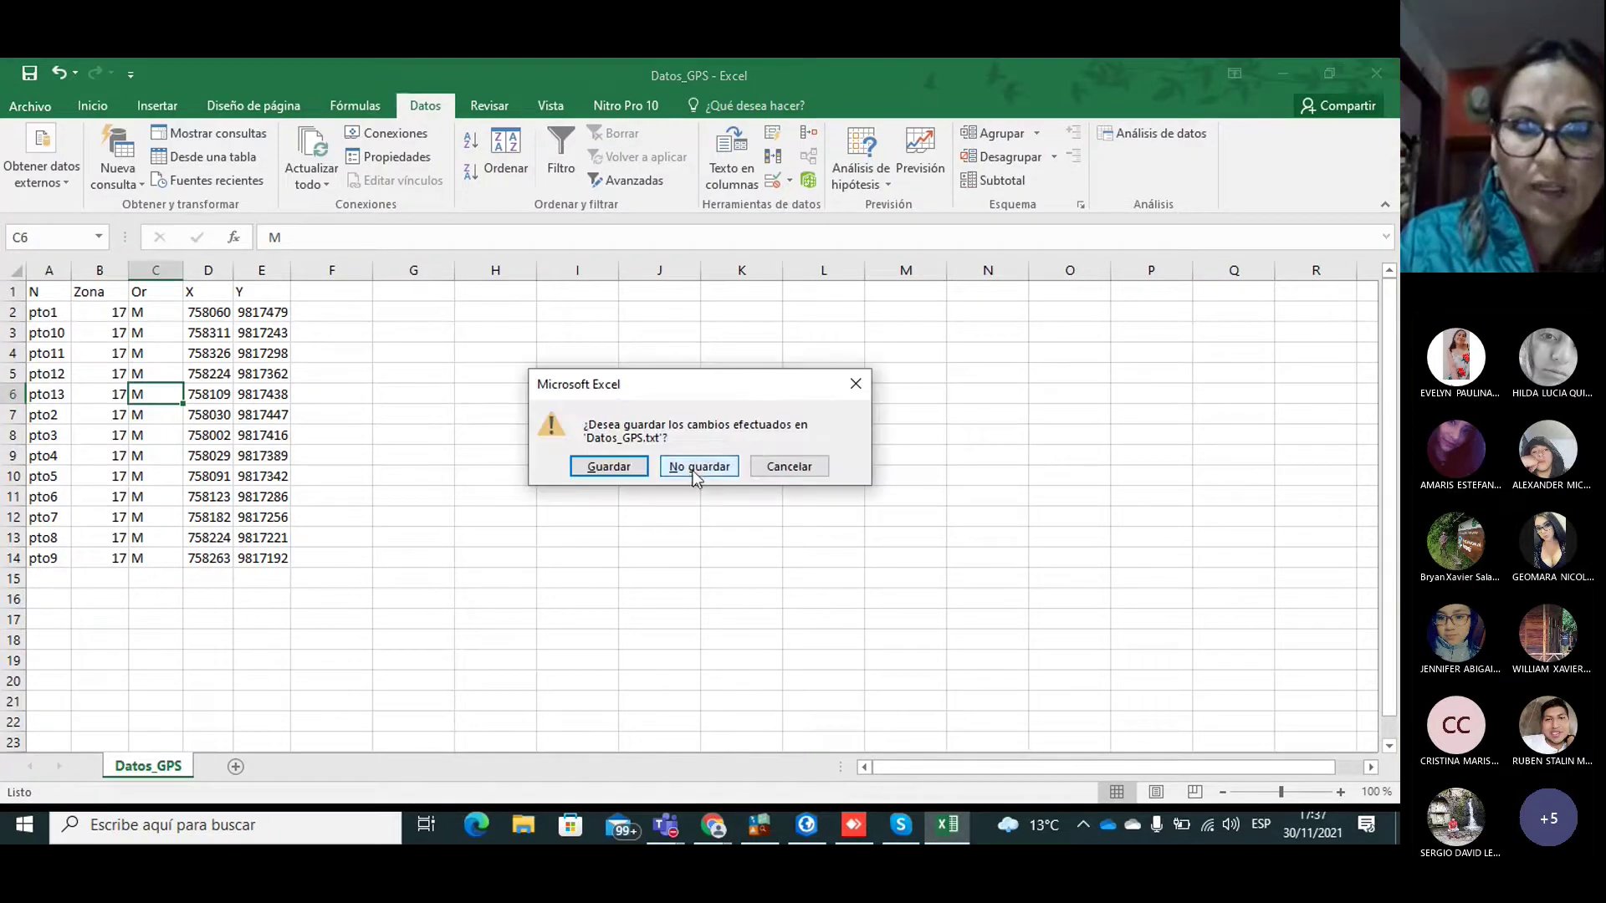
Step: Close Excel without saving and scroll the Chrome PDF guide to page 10 on DXF conversion
left_click(698, 464)
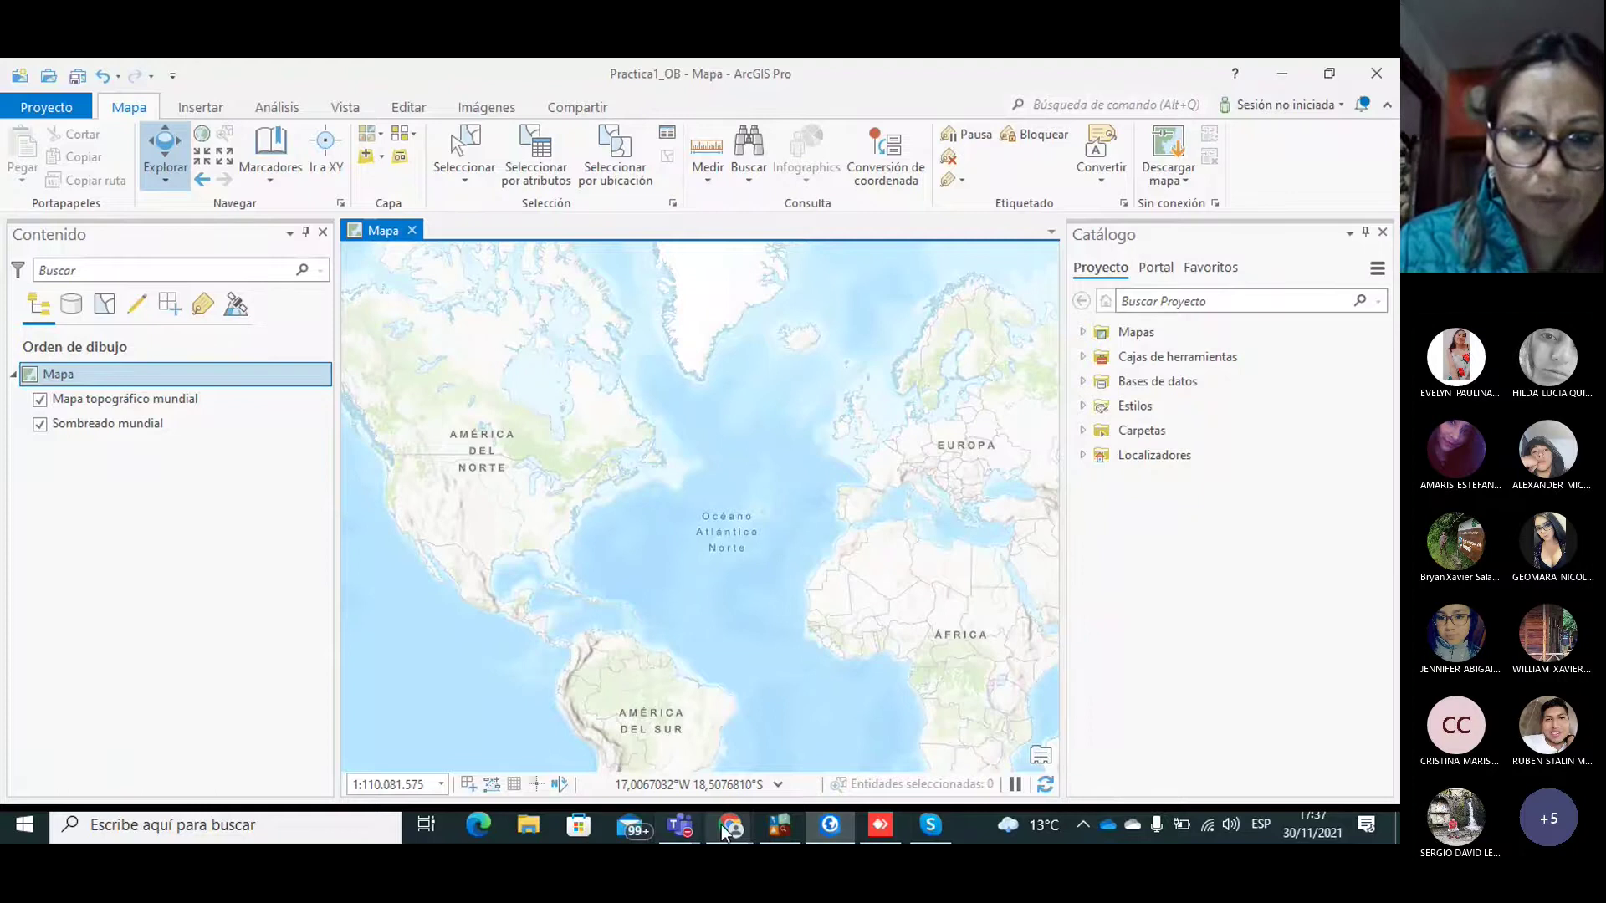
mouse_move(721, 824)
left_click(841, 749)
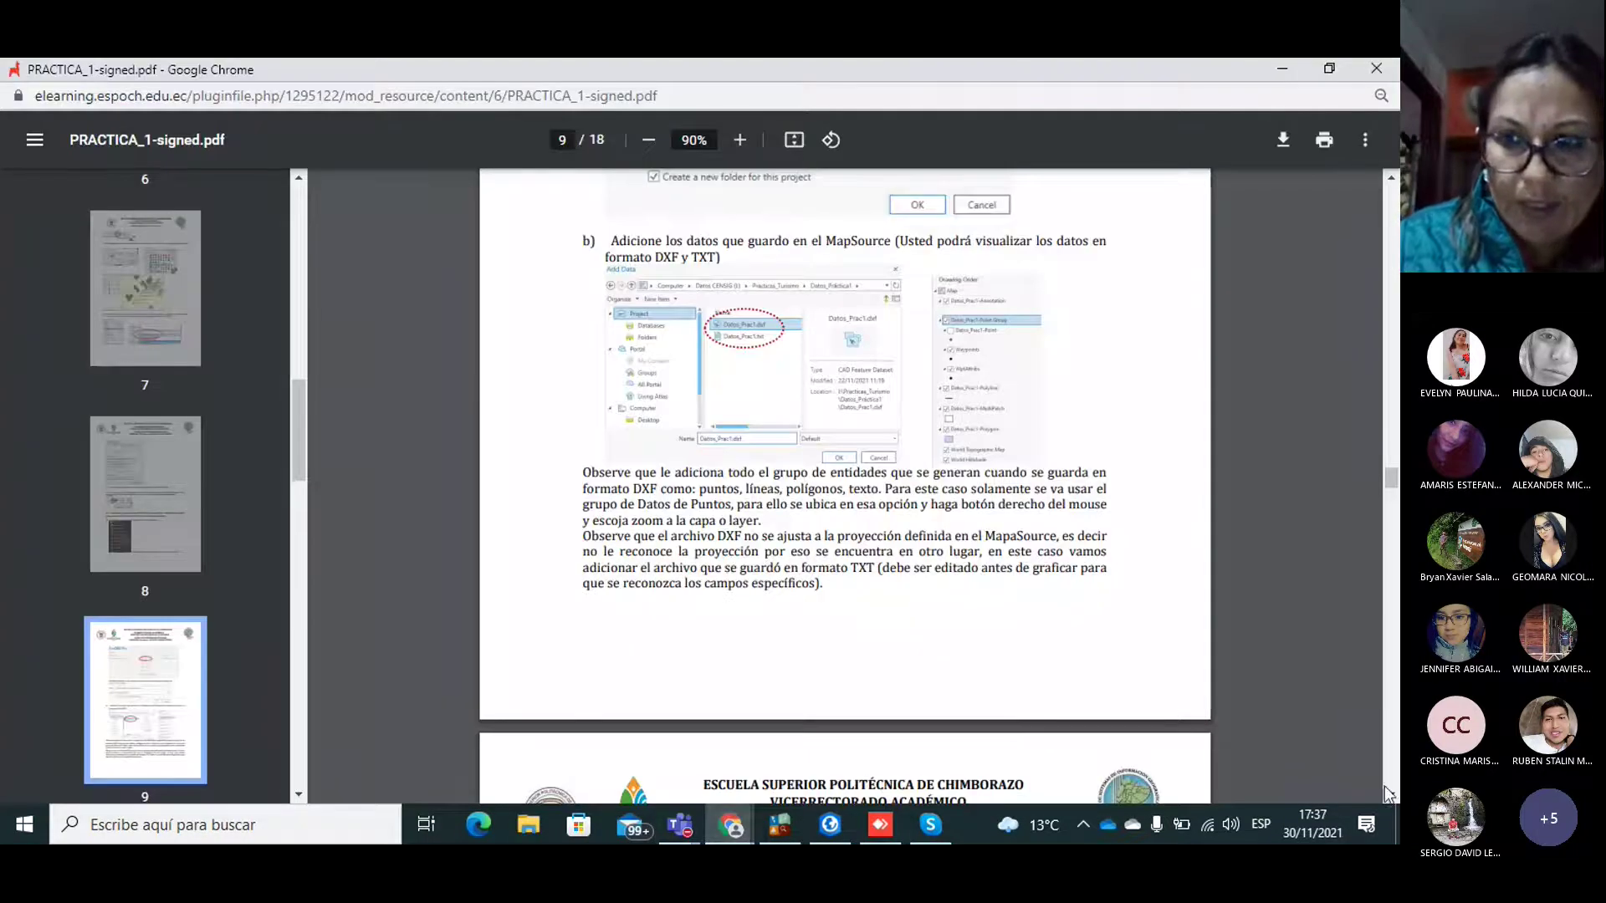
scroll(1387, 792, "down", 3)
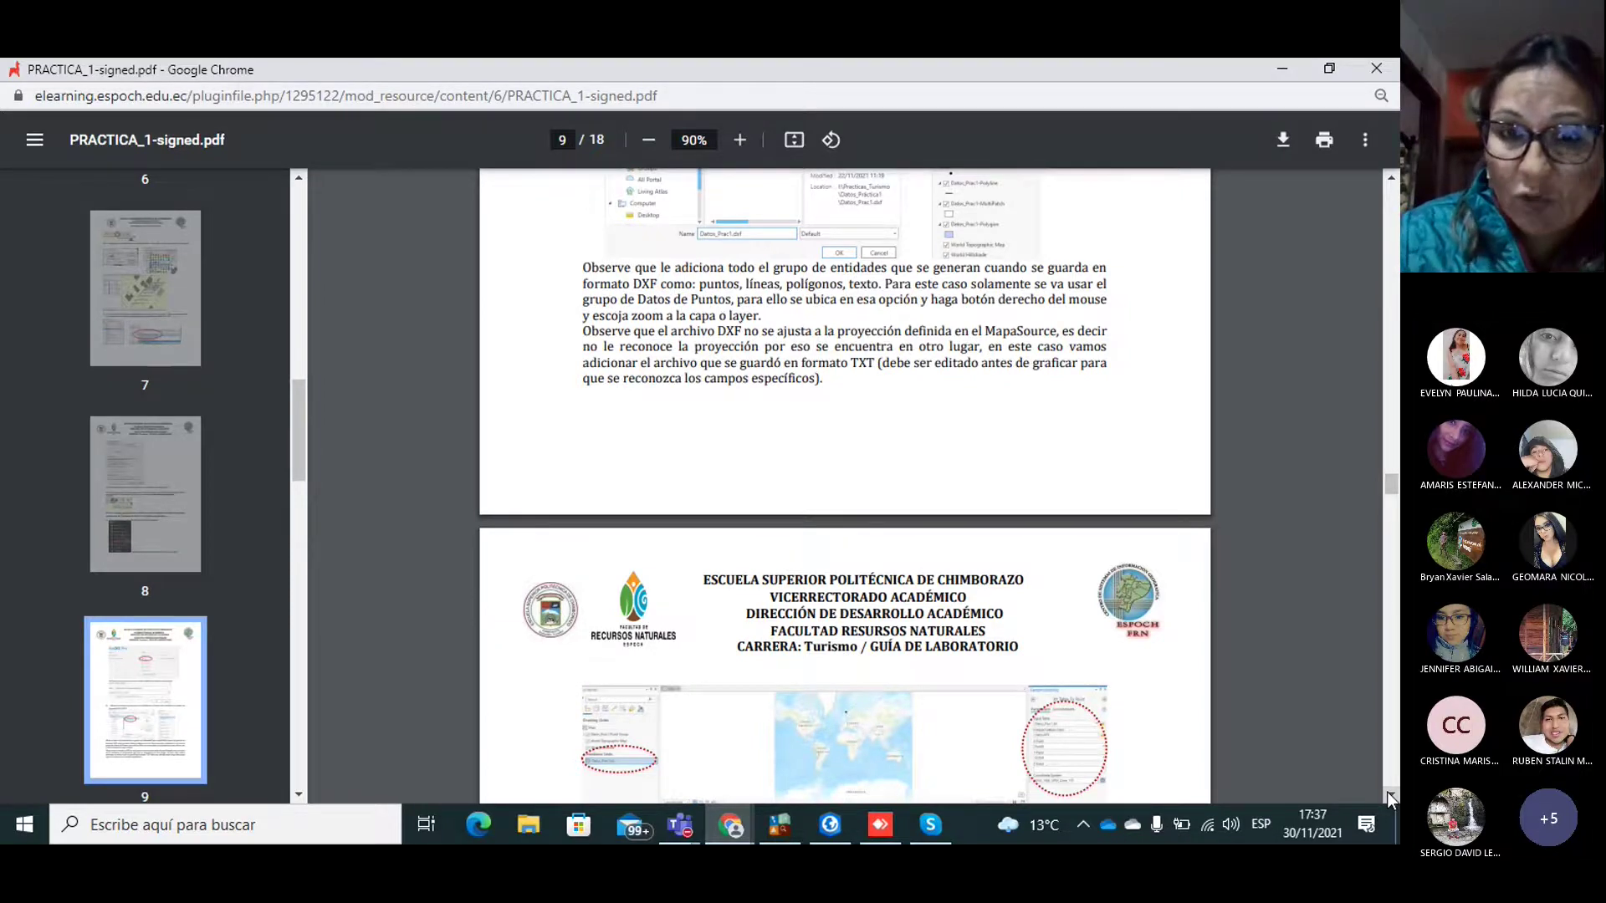
scroll(1387, 791, "down", 5)
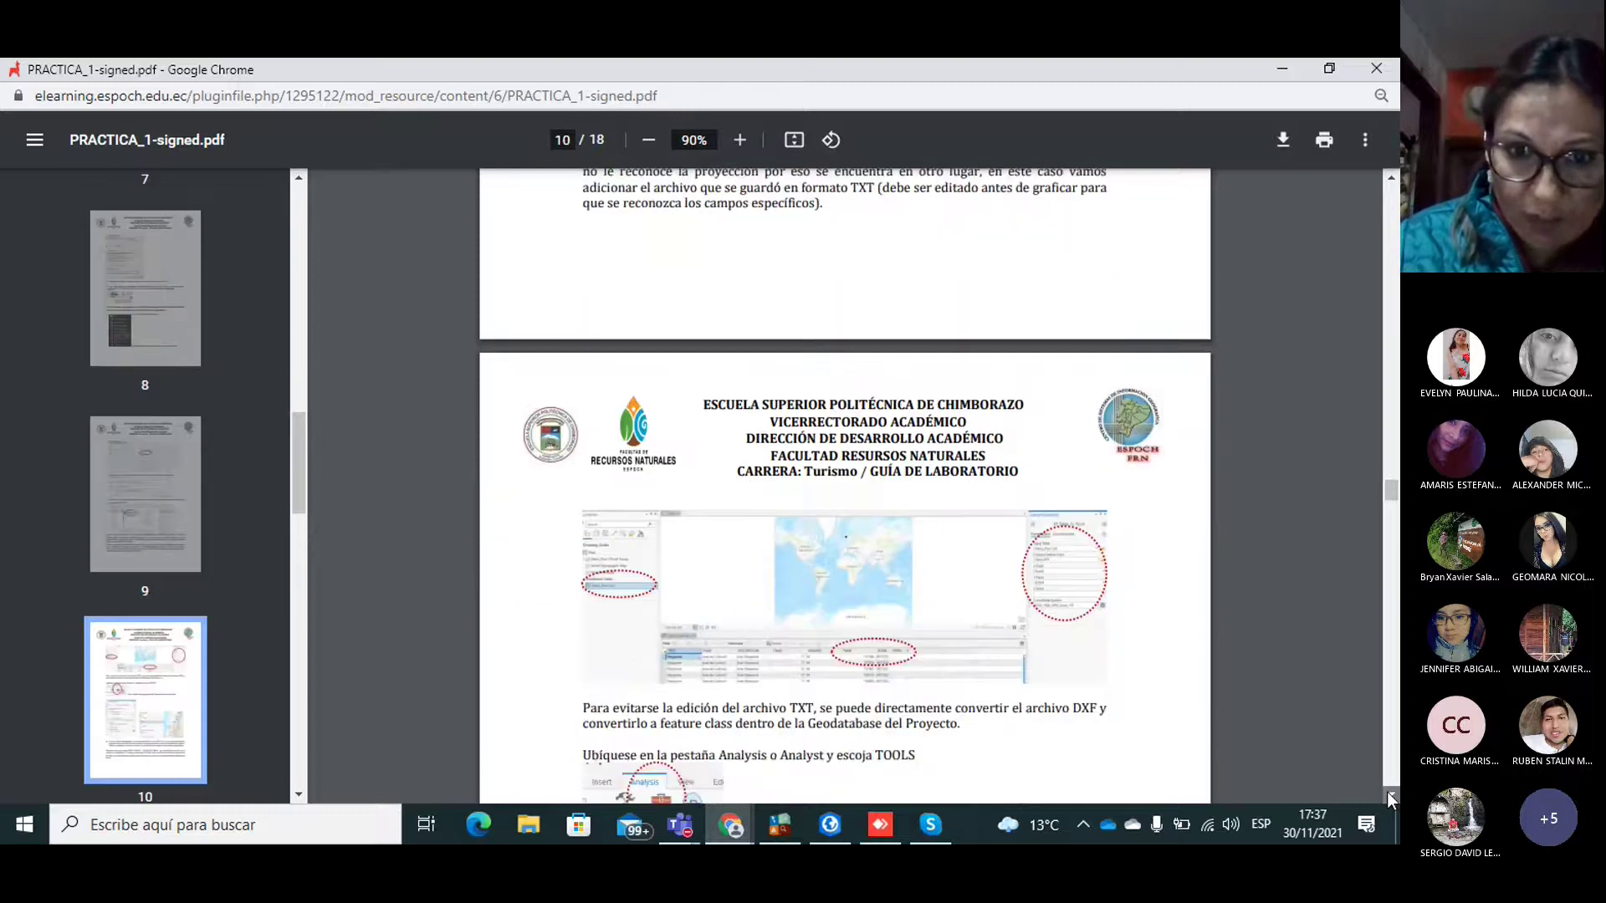
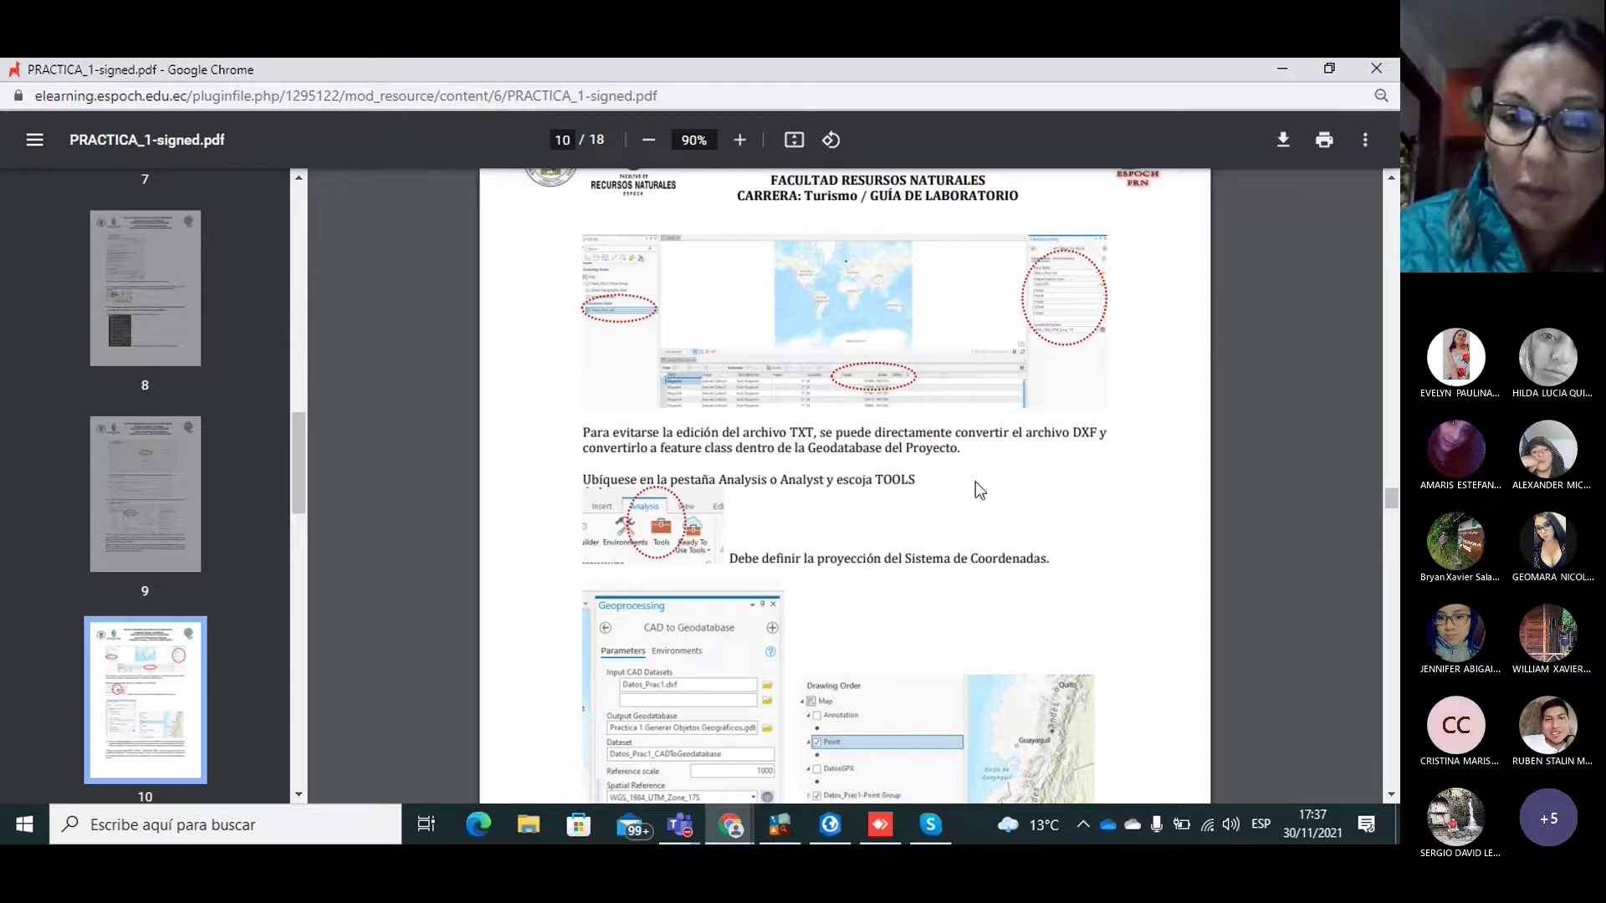
Step: Switch from the Chrome PDF guide back to the ArcGIS Pro project Practica1_OB
left_click(832, 824)
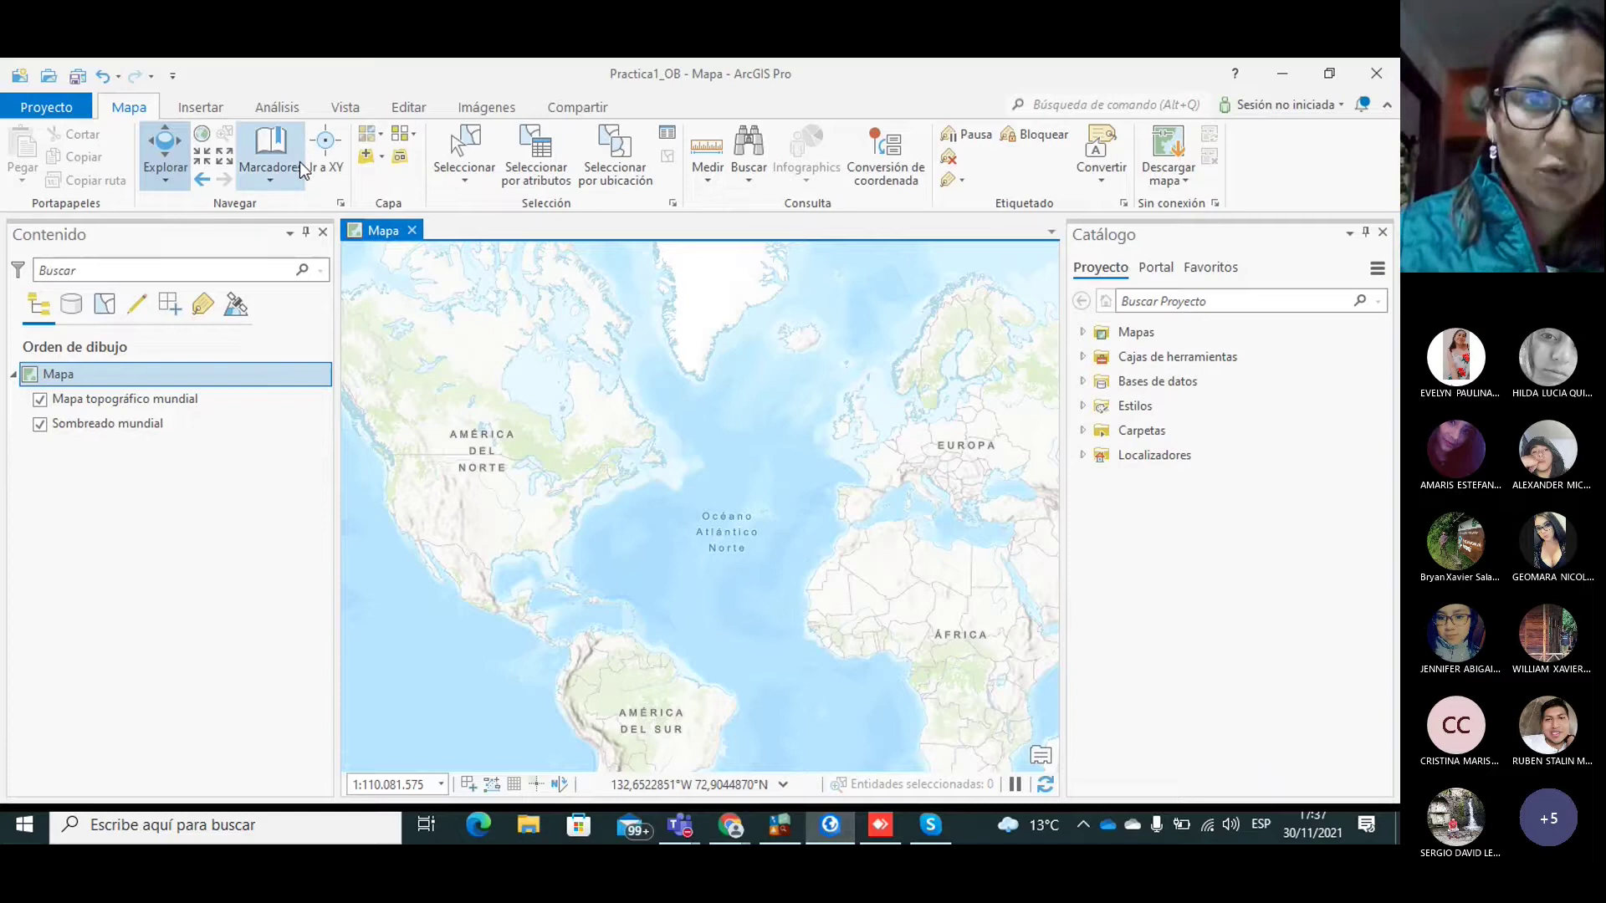
Step: Open Geoprocesamiento from the Análisis tab and briefly check the ready-to-use tools gallery
left_click(292, 110)
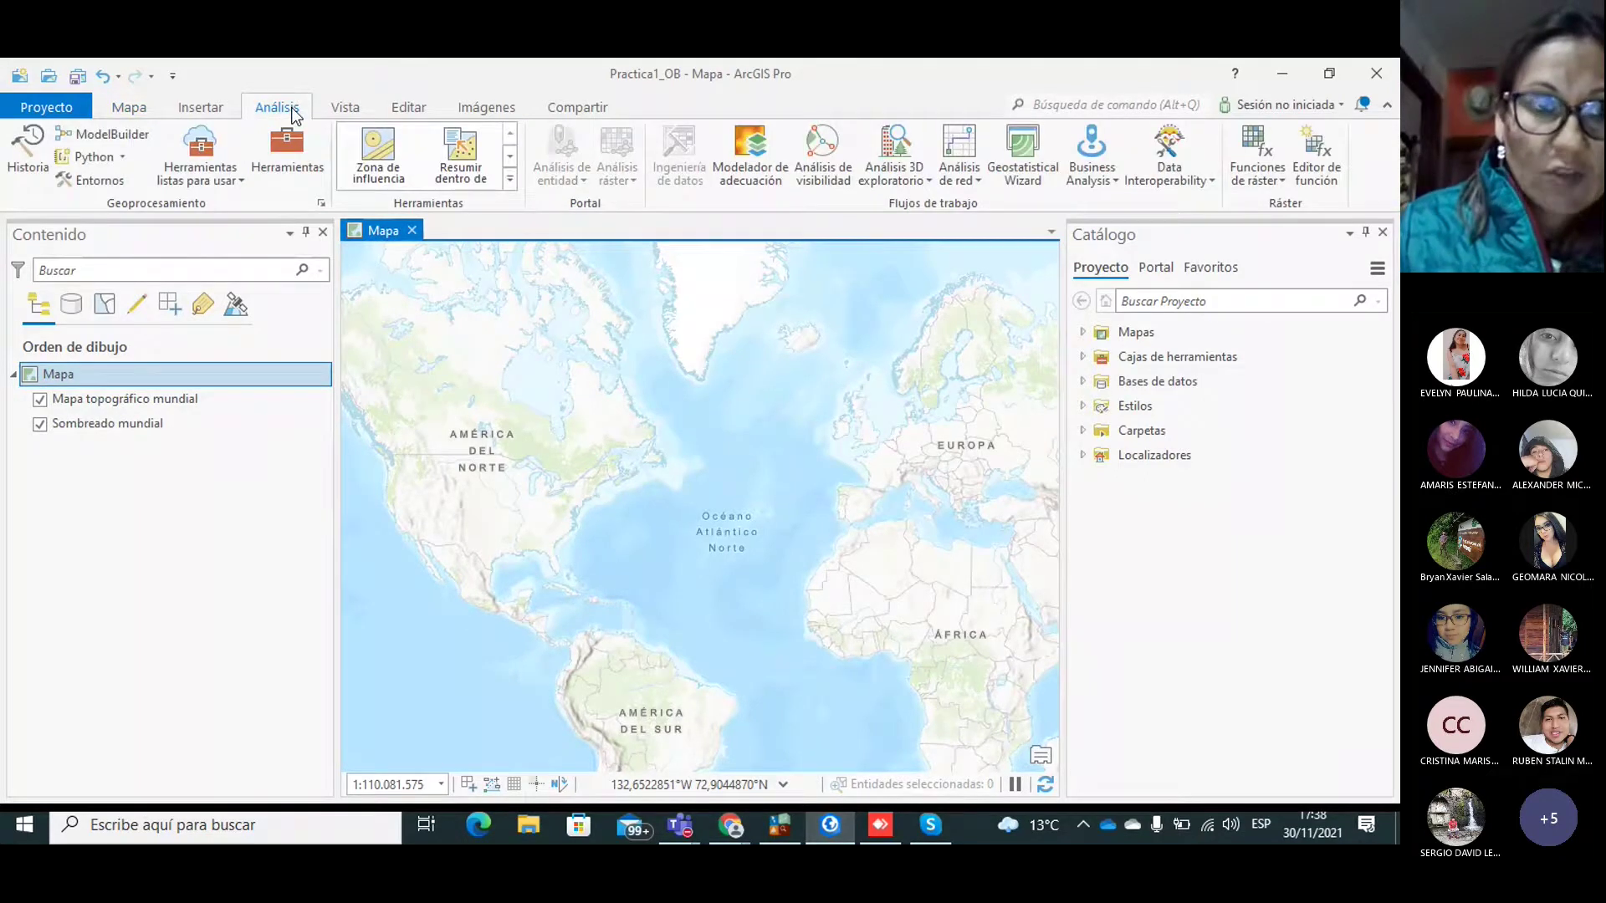
left_click(281, 170)
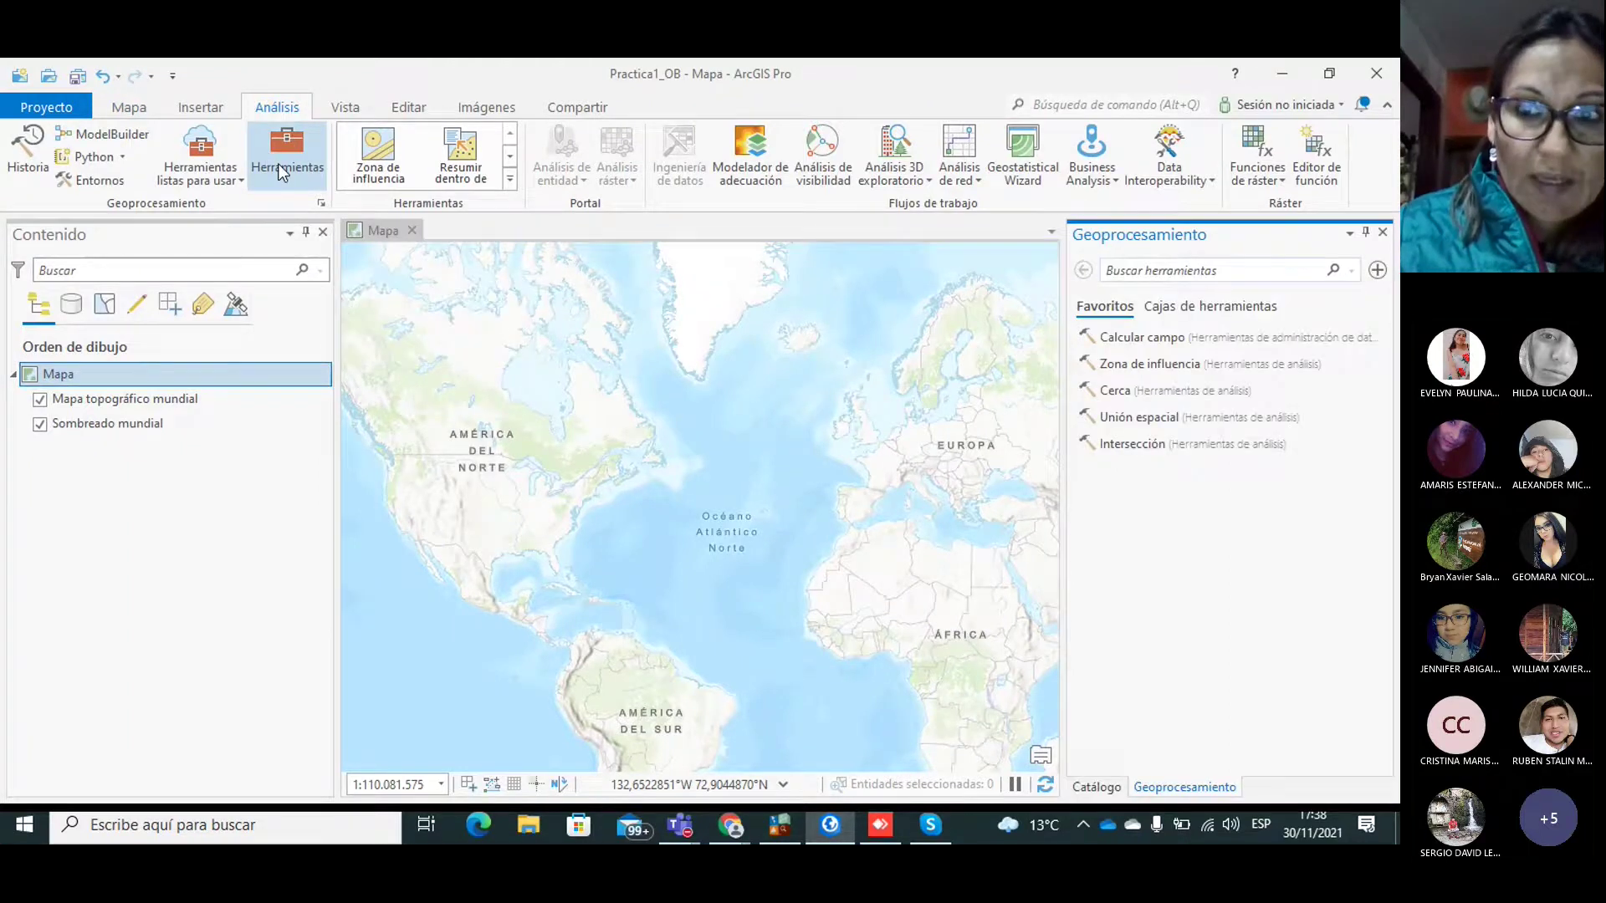
left_click(212, 156)
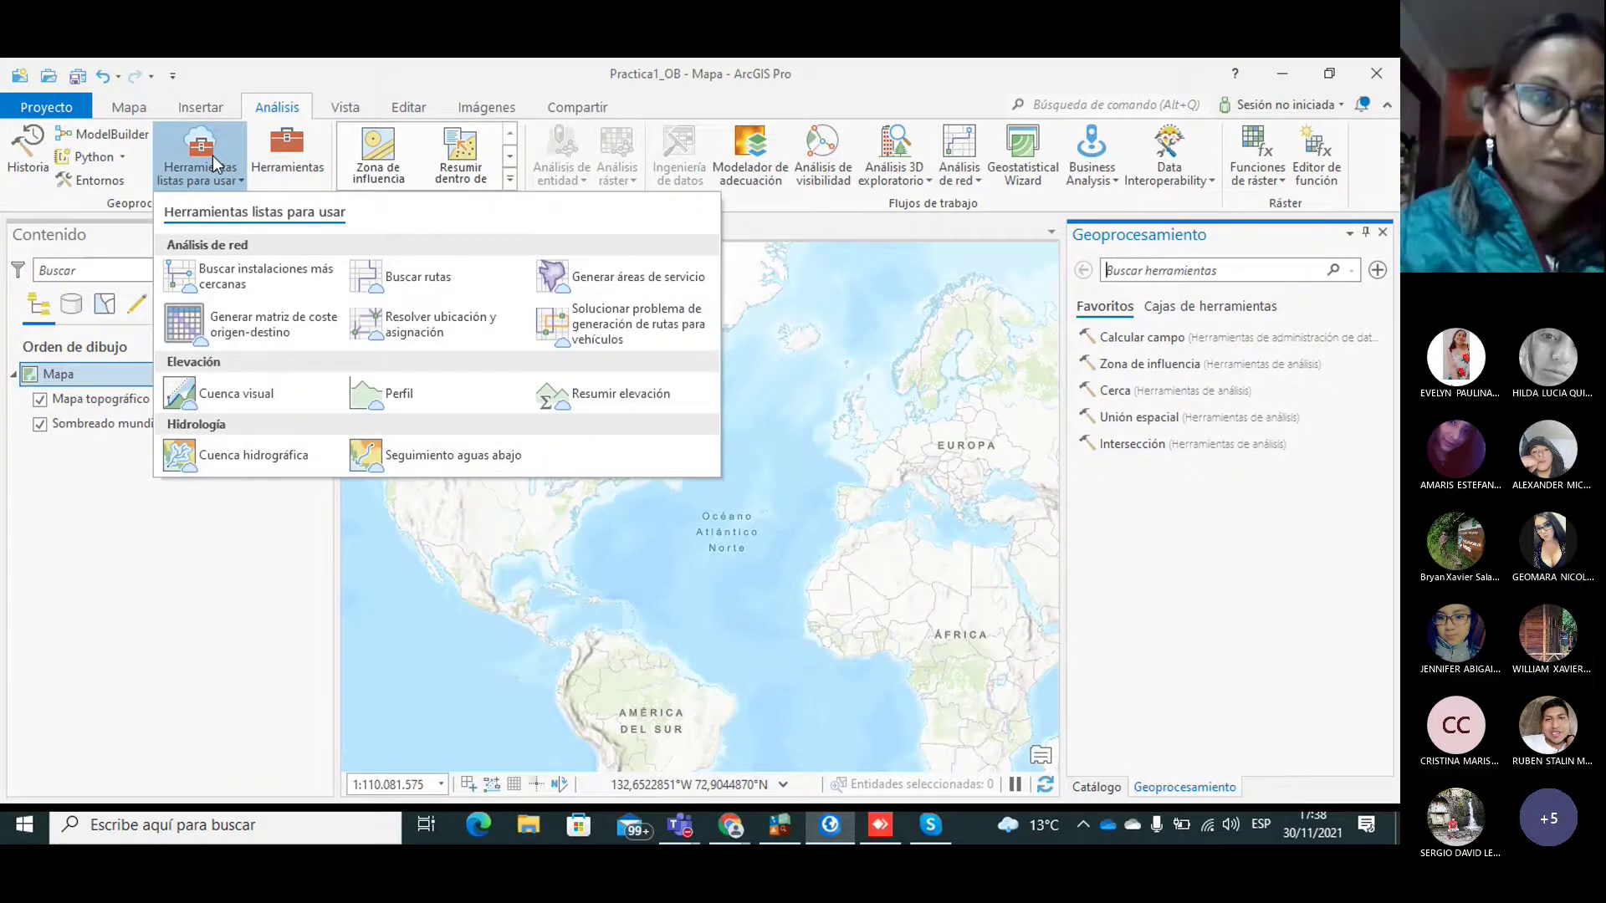
left_click(217, 158)
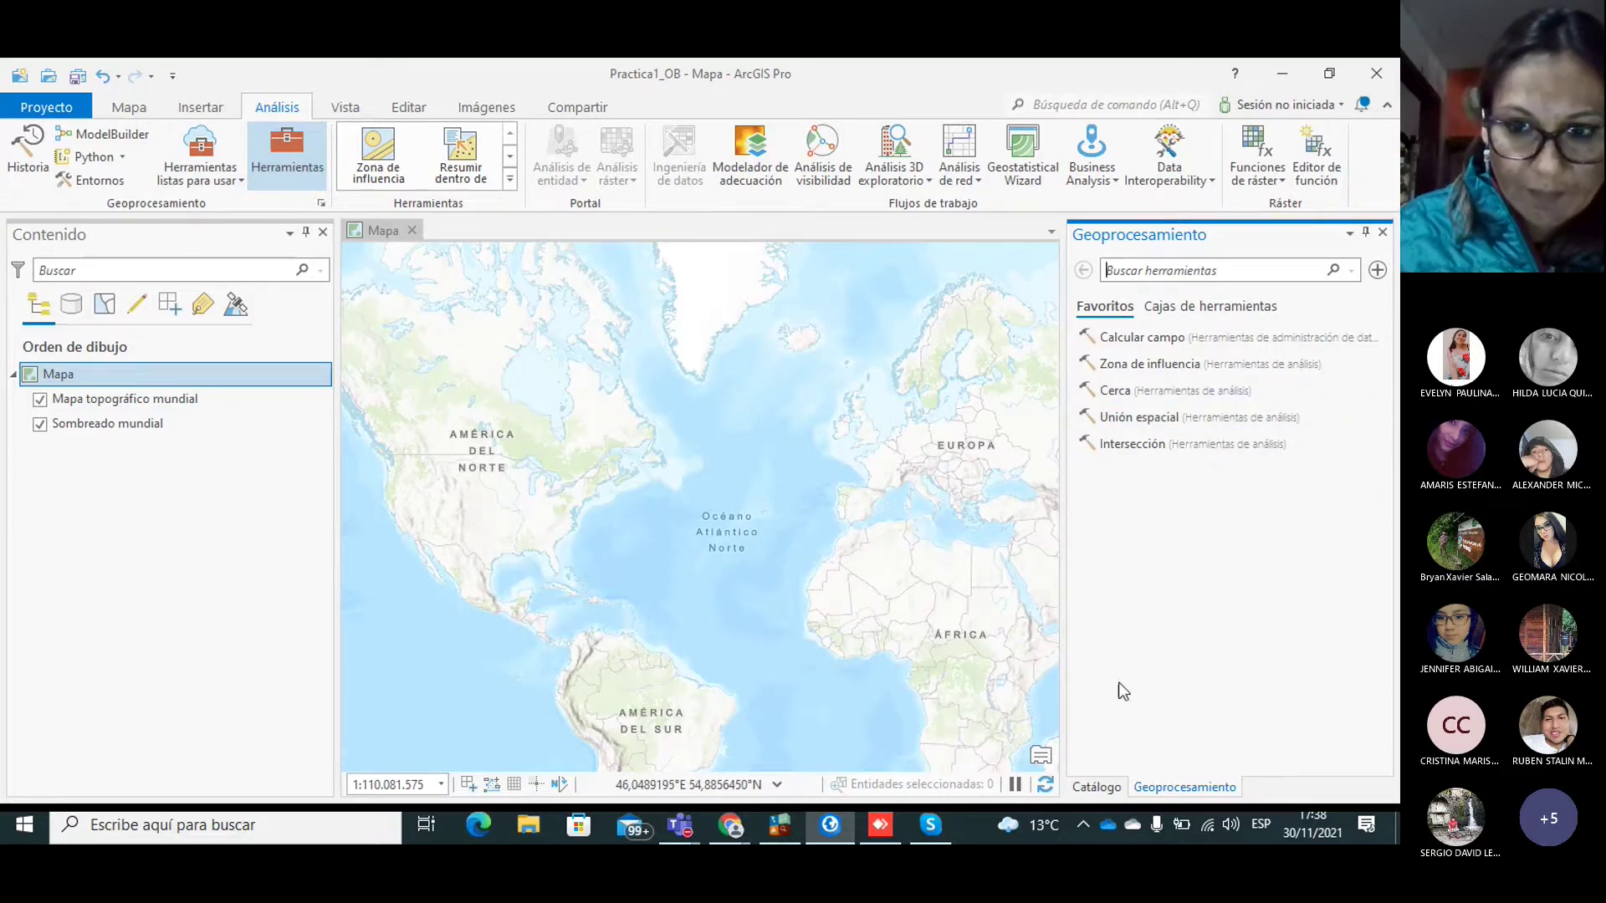
mouse_move(815, 816)
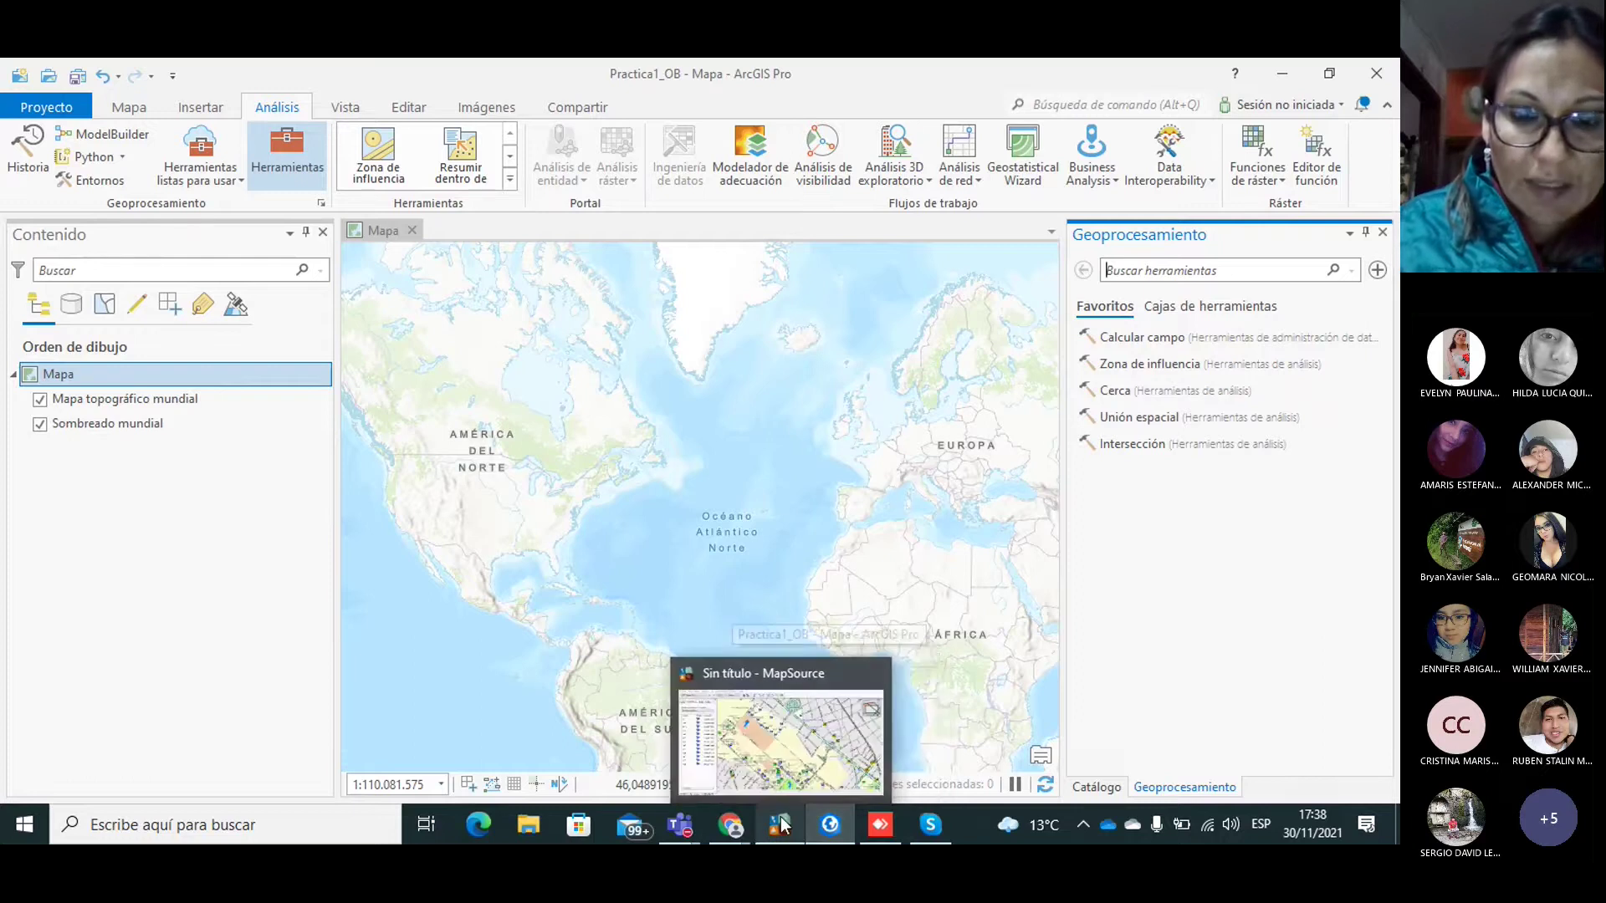
left_click(781, 823)
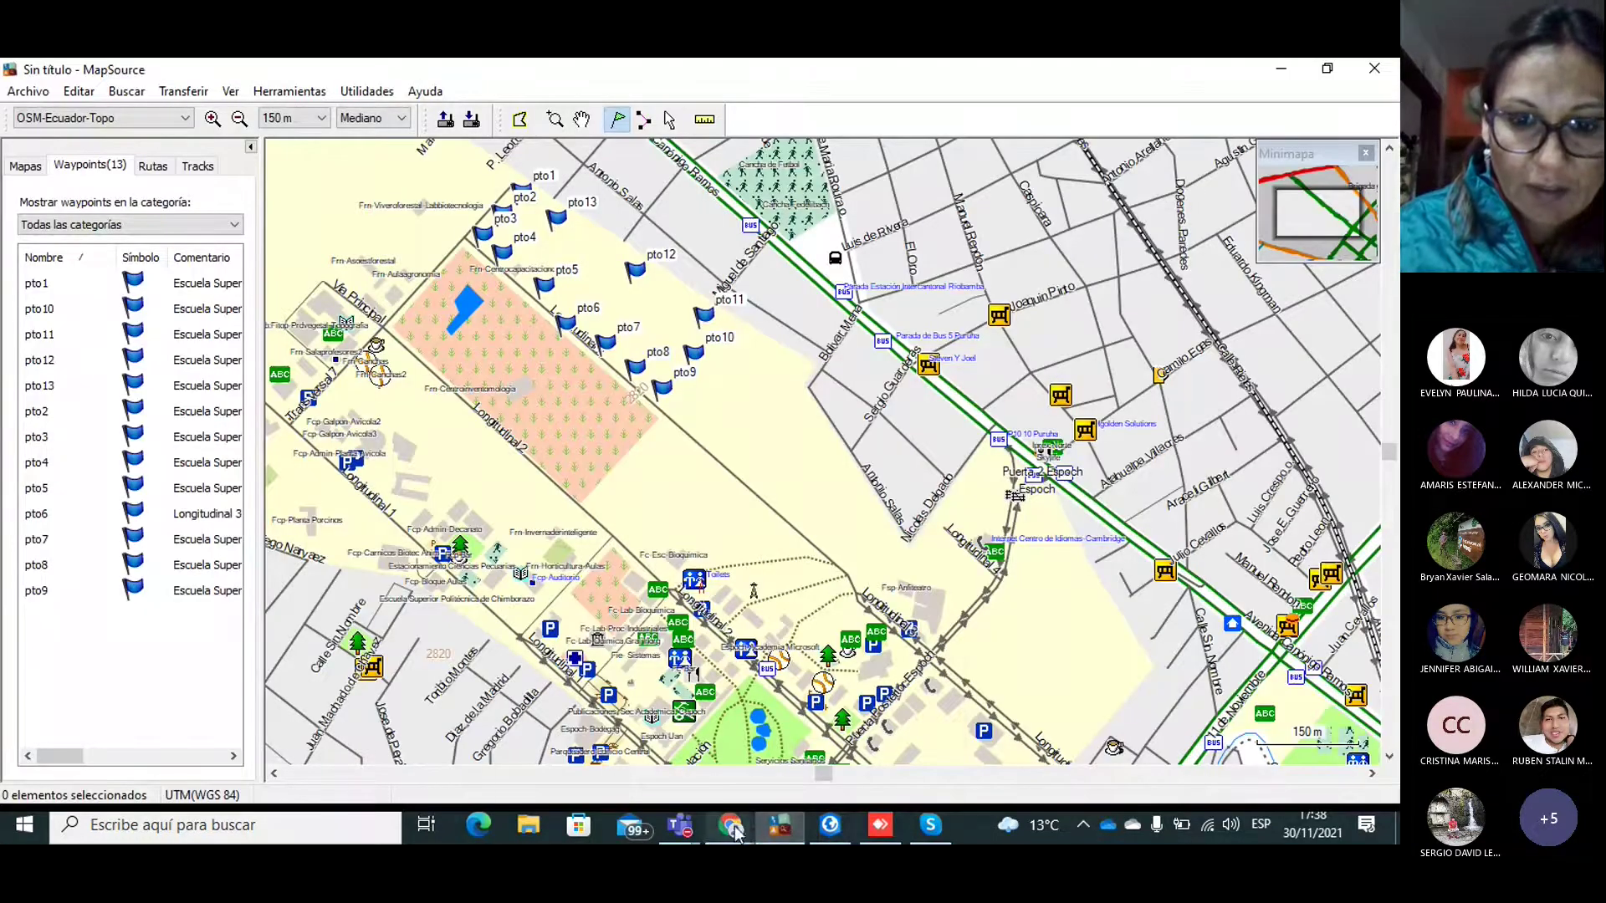
mouse_move(736, 831)
left_click(840, 765)
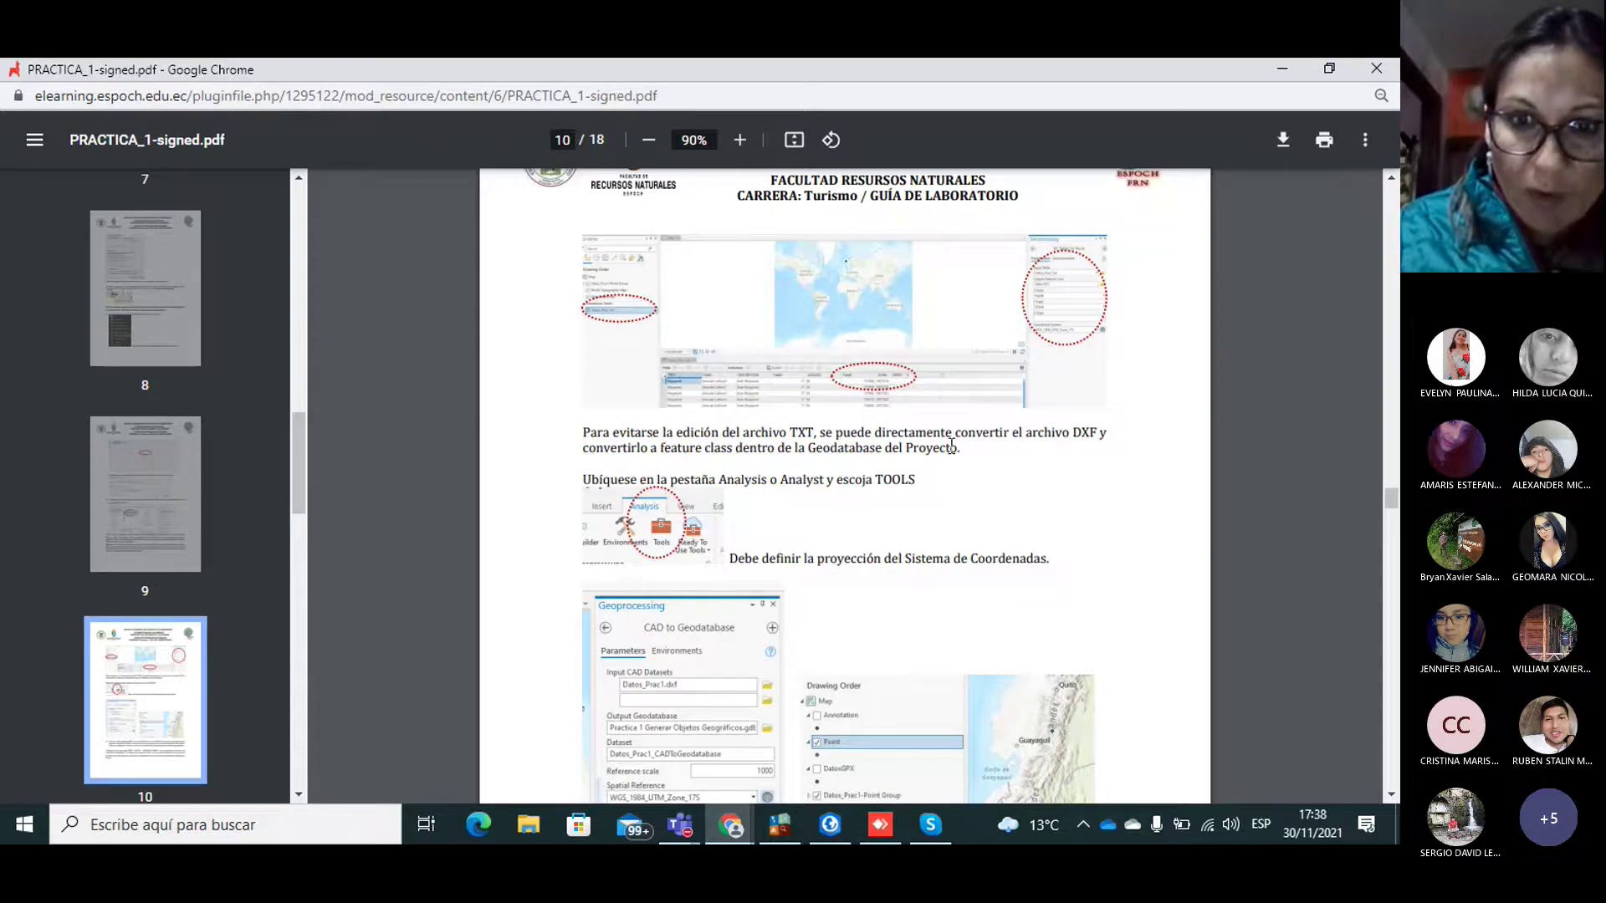
left_click(829, 825)
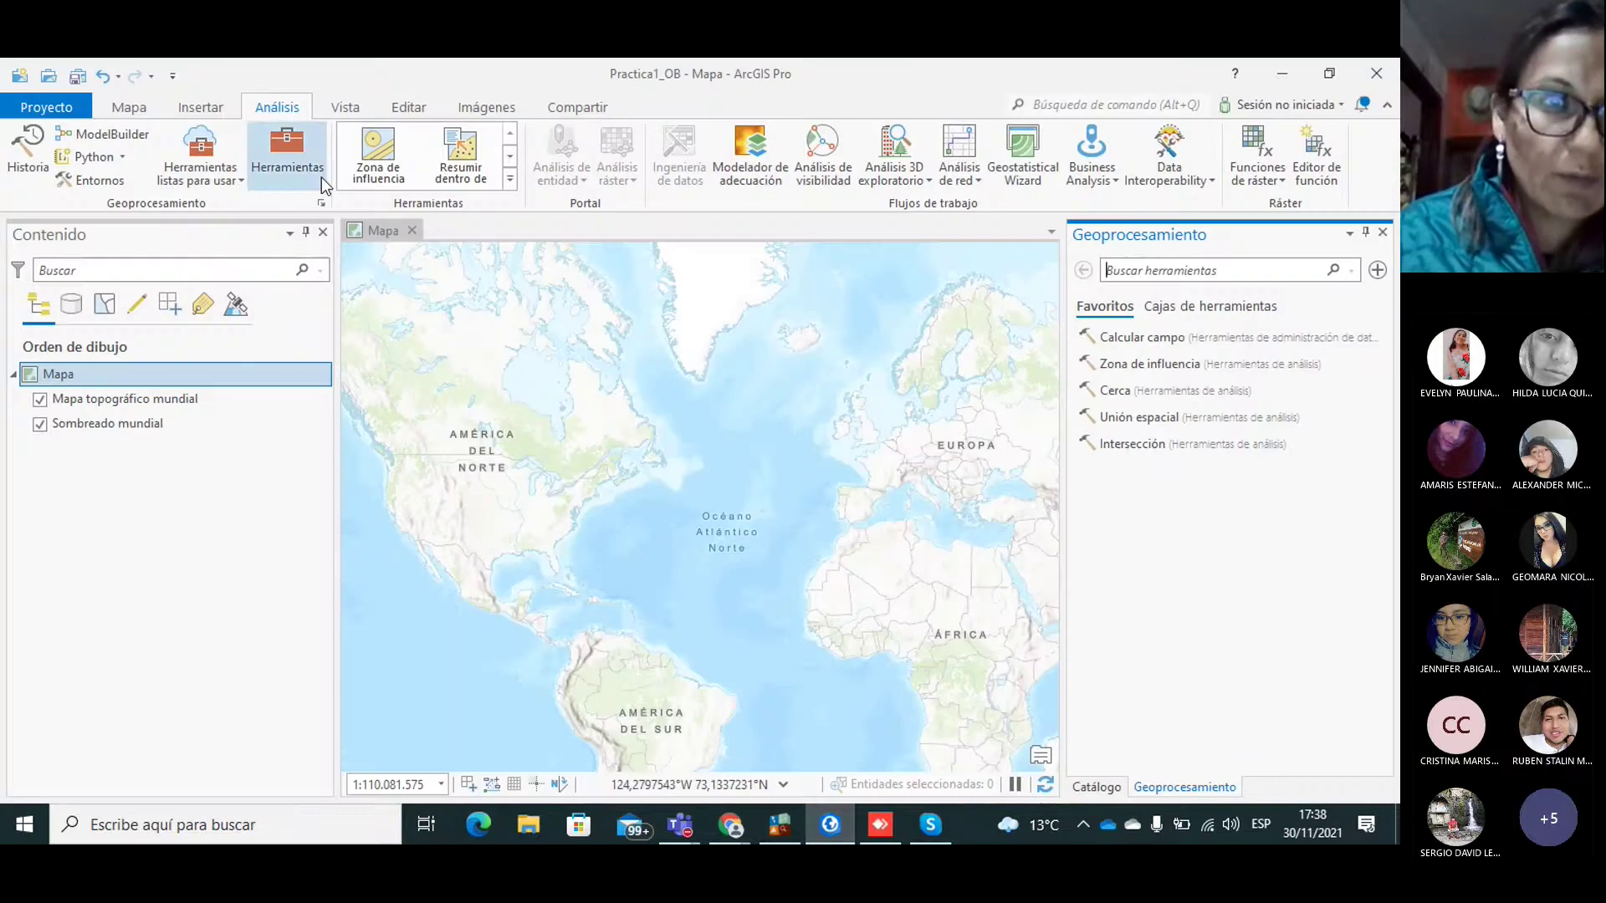
Step: Search the geoprocessing tools for 'convertir'
left_click(293, 146)
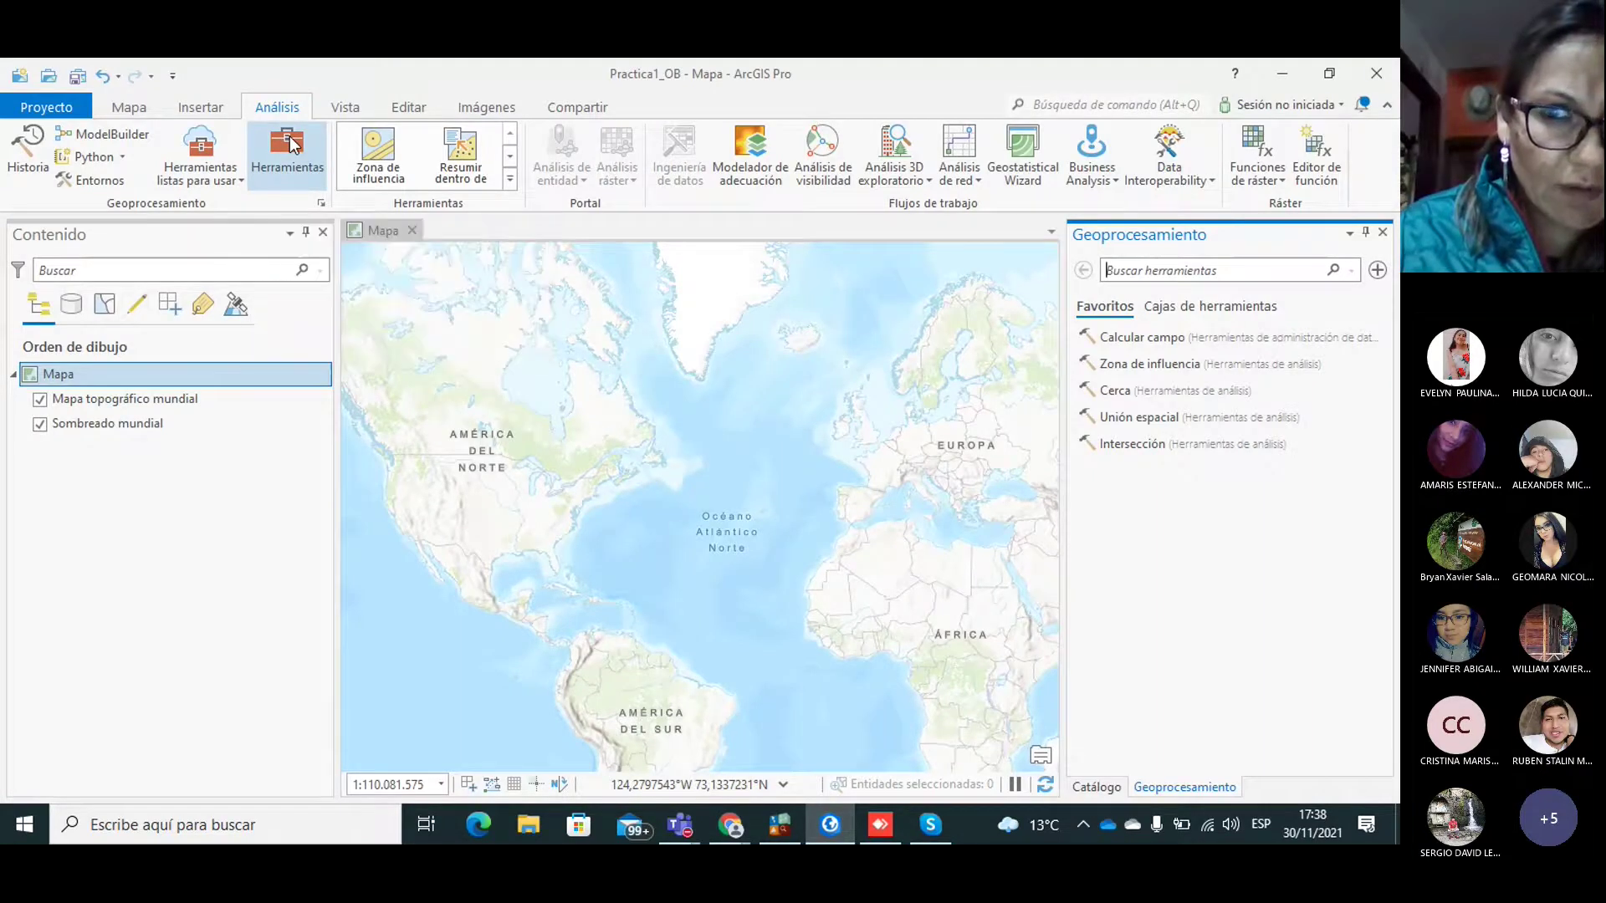
left_click(1197, 274)
type("con")
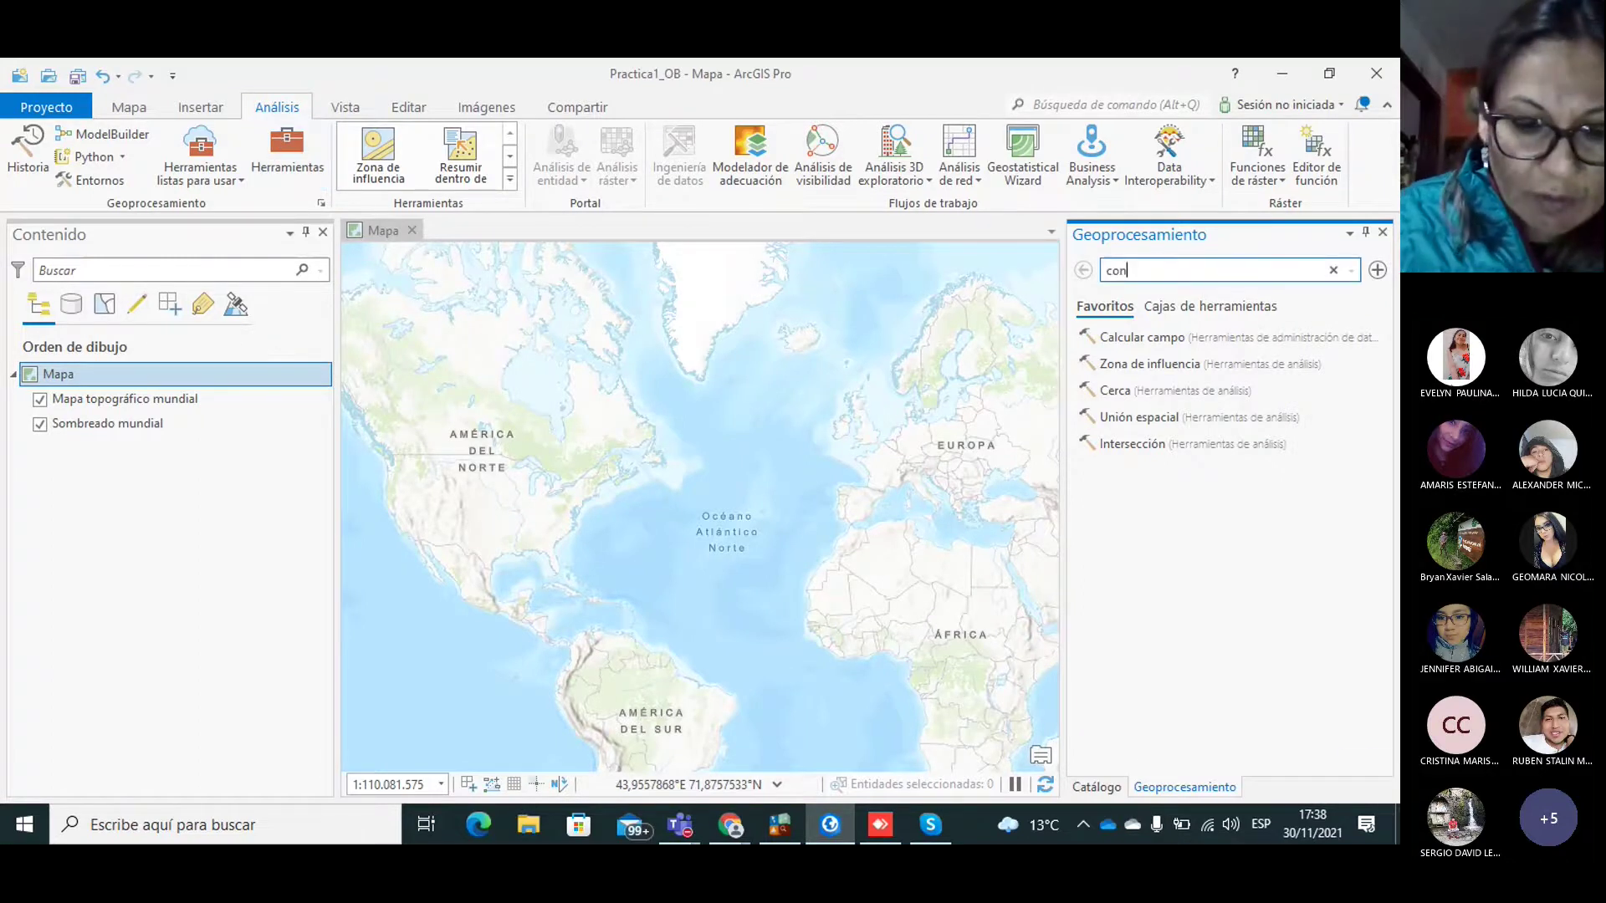
type("vertir")
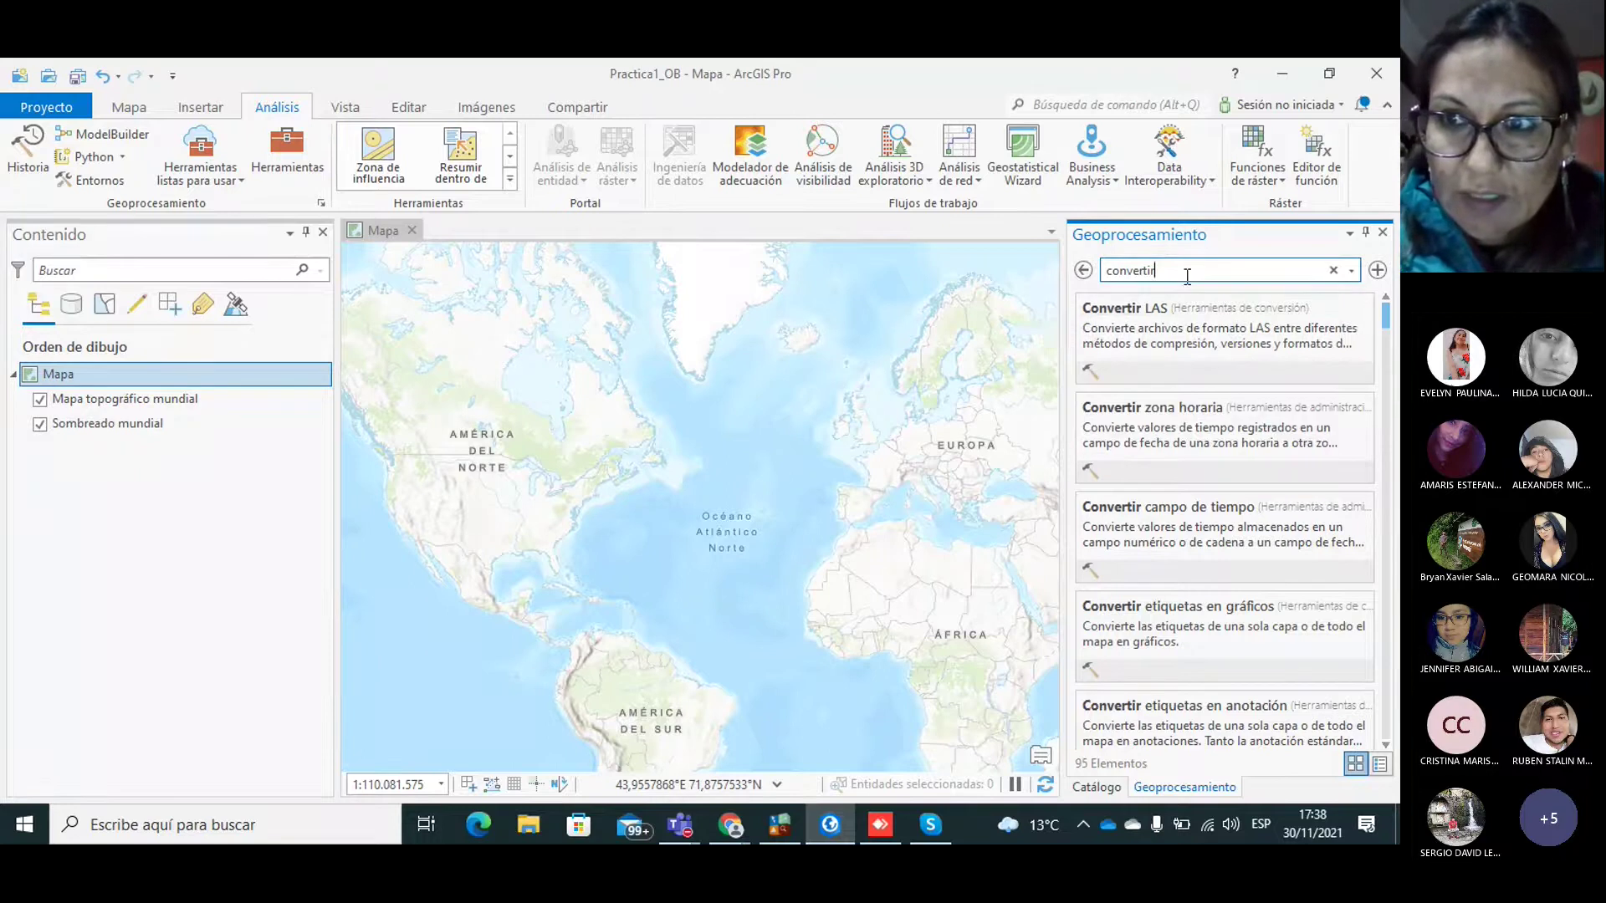
left_click(1379, 271)
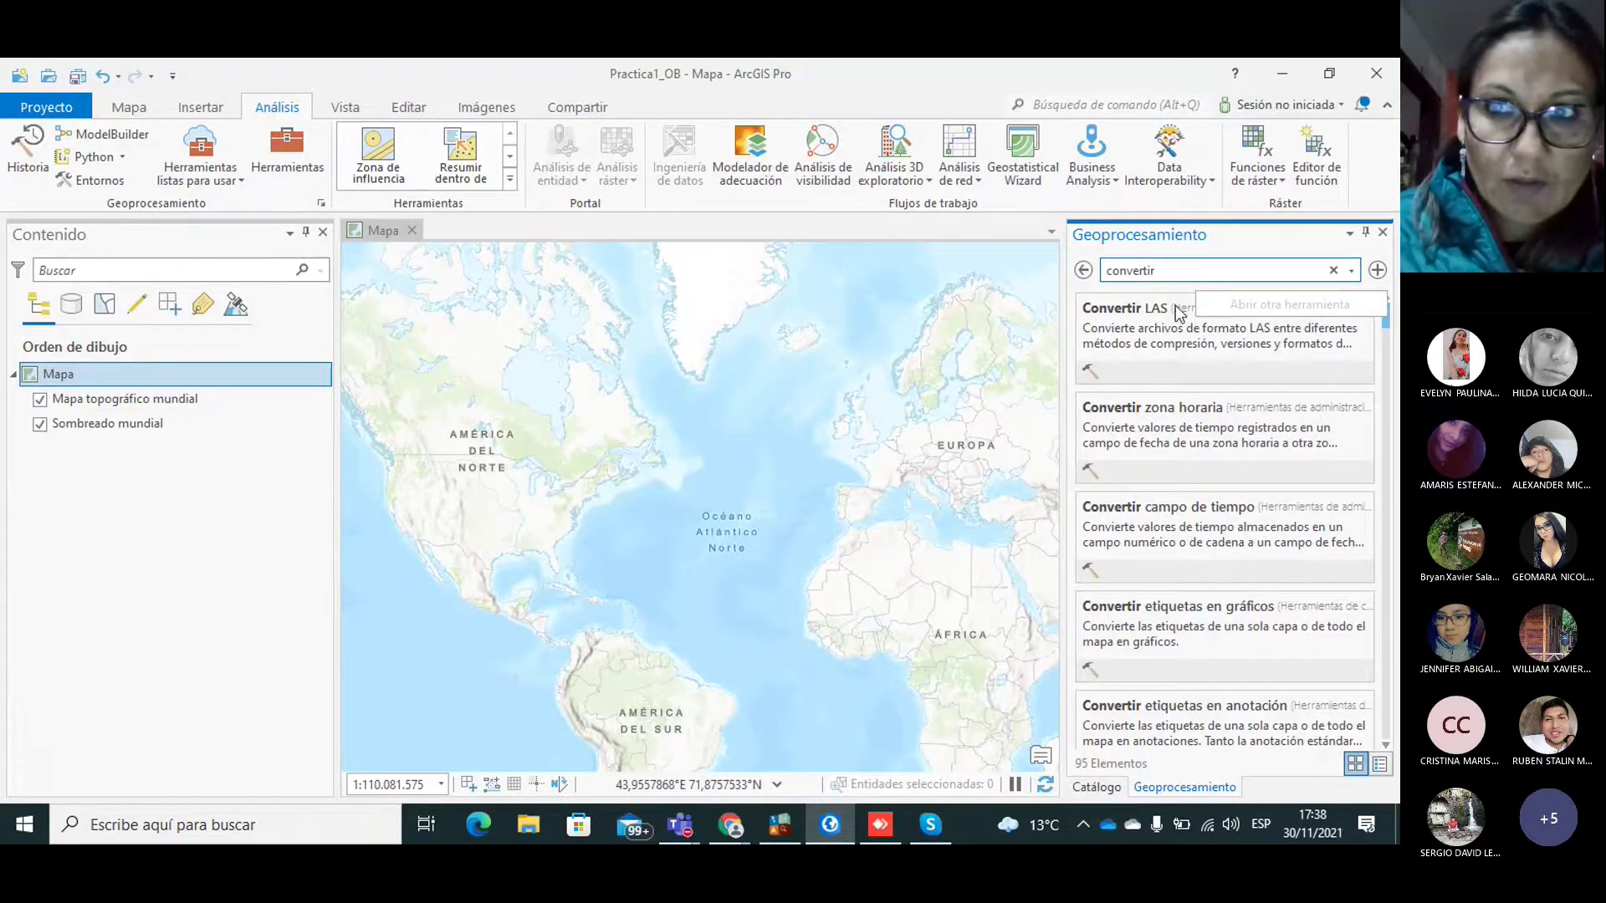
Step: Browse the toolboxes and expand Herramientas de conversión > A geodatabase
left_click(279, 150)
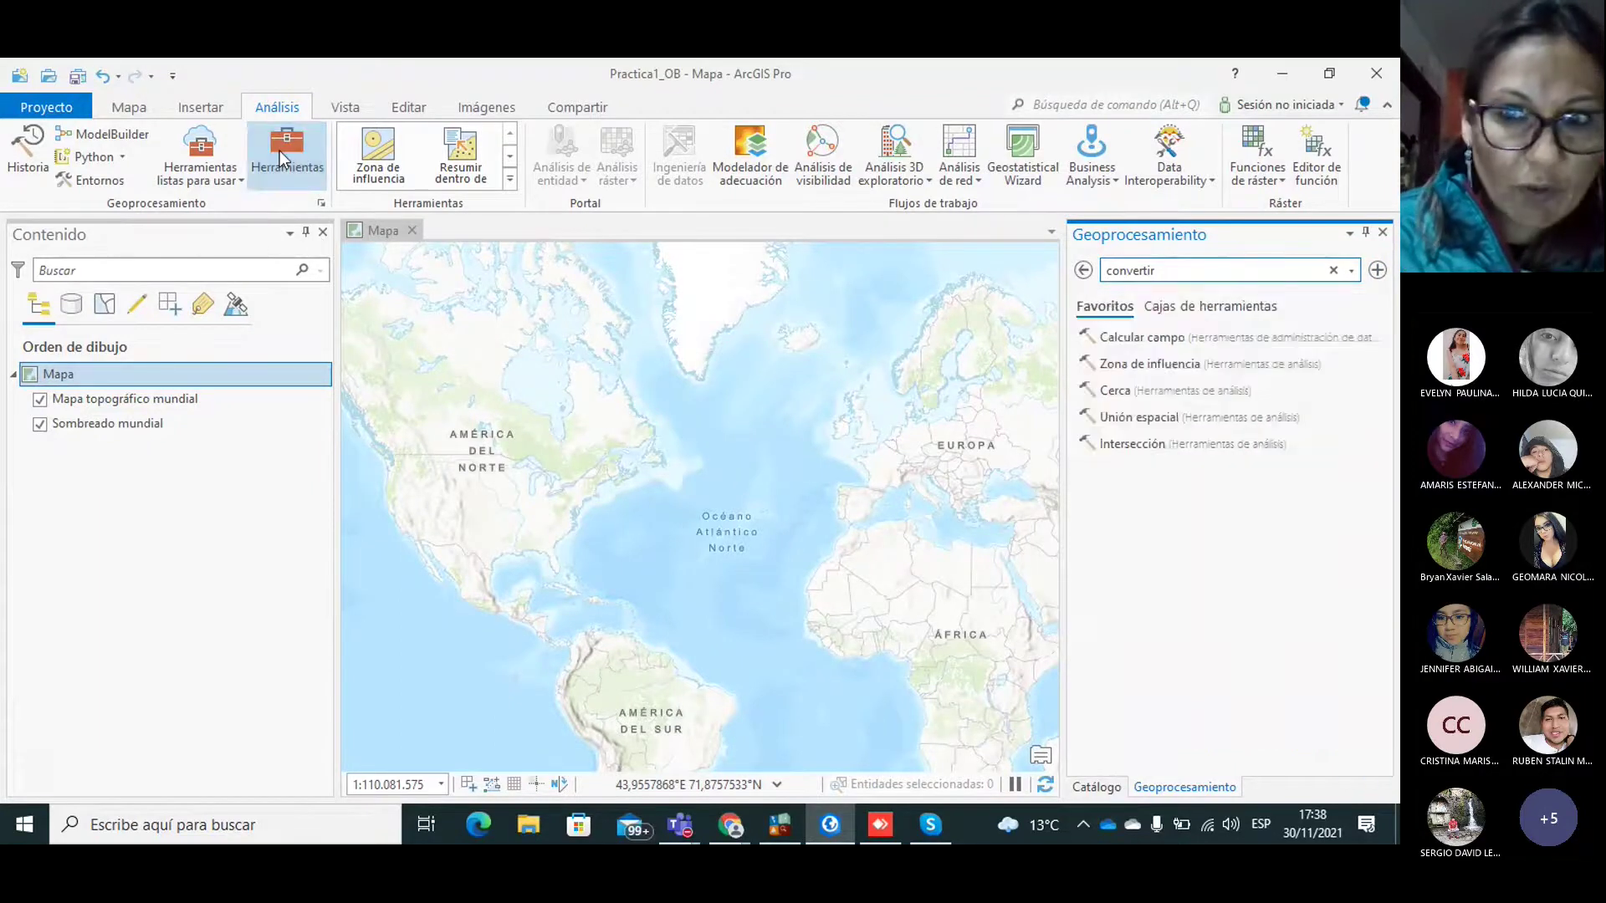
left_click(1198, 305)
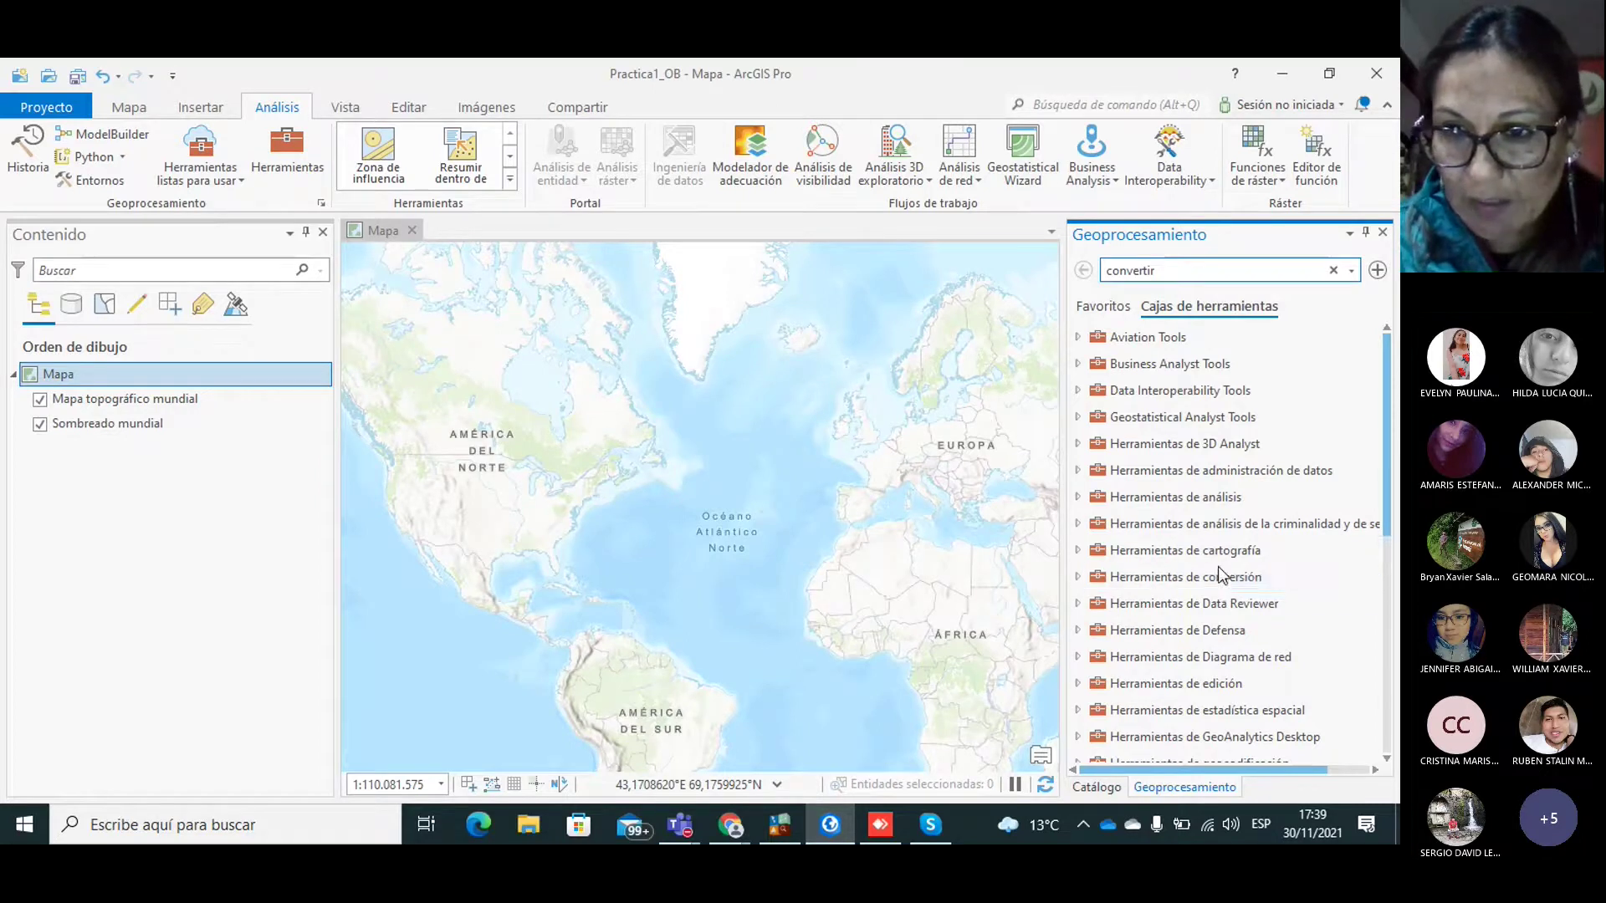
left_click(1077, 579)
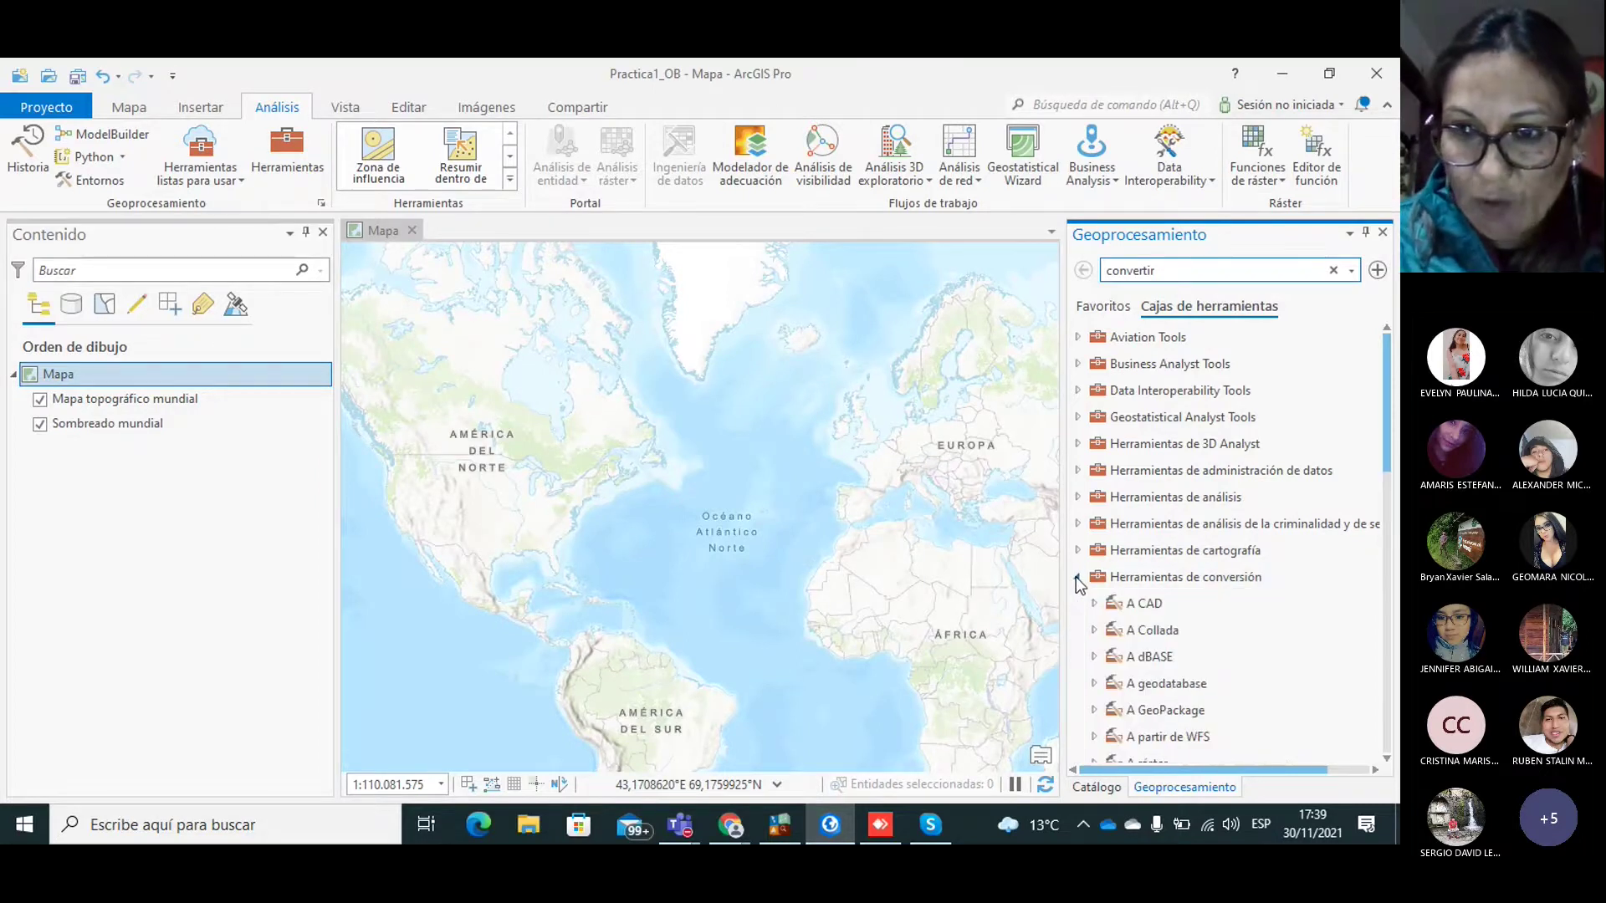
left_click_drag(1388, 415, 1399, 510)
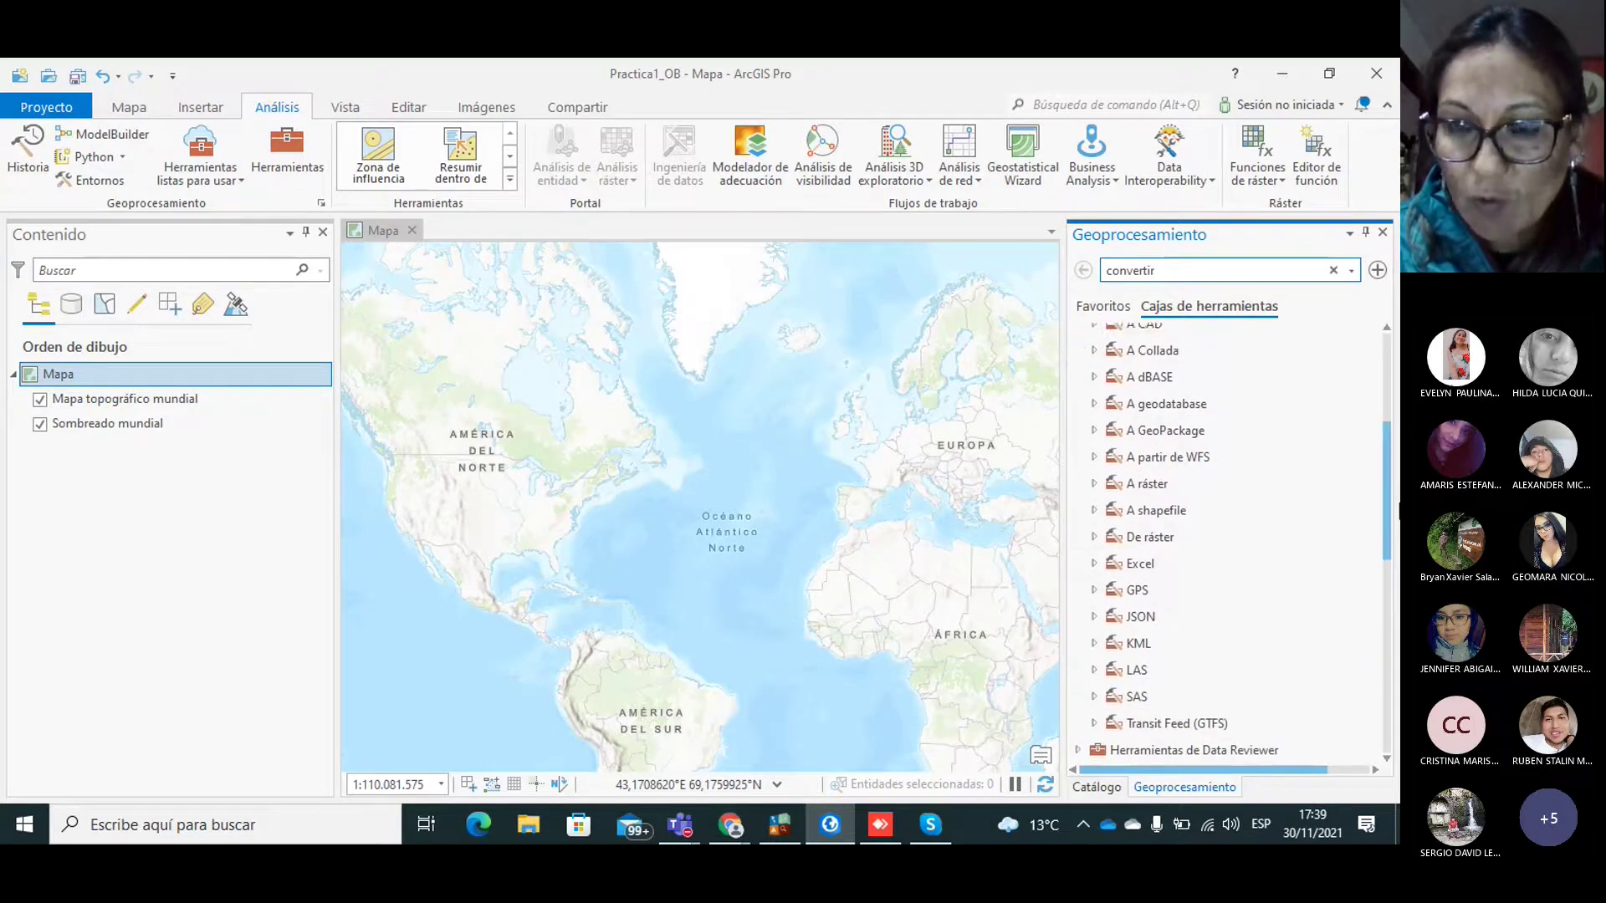
left_click(1093, 404)
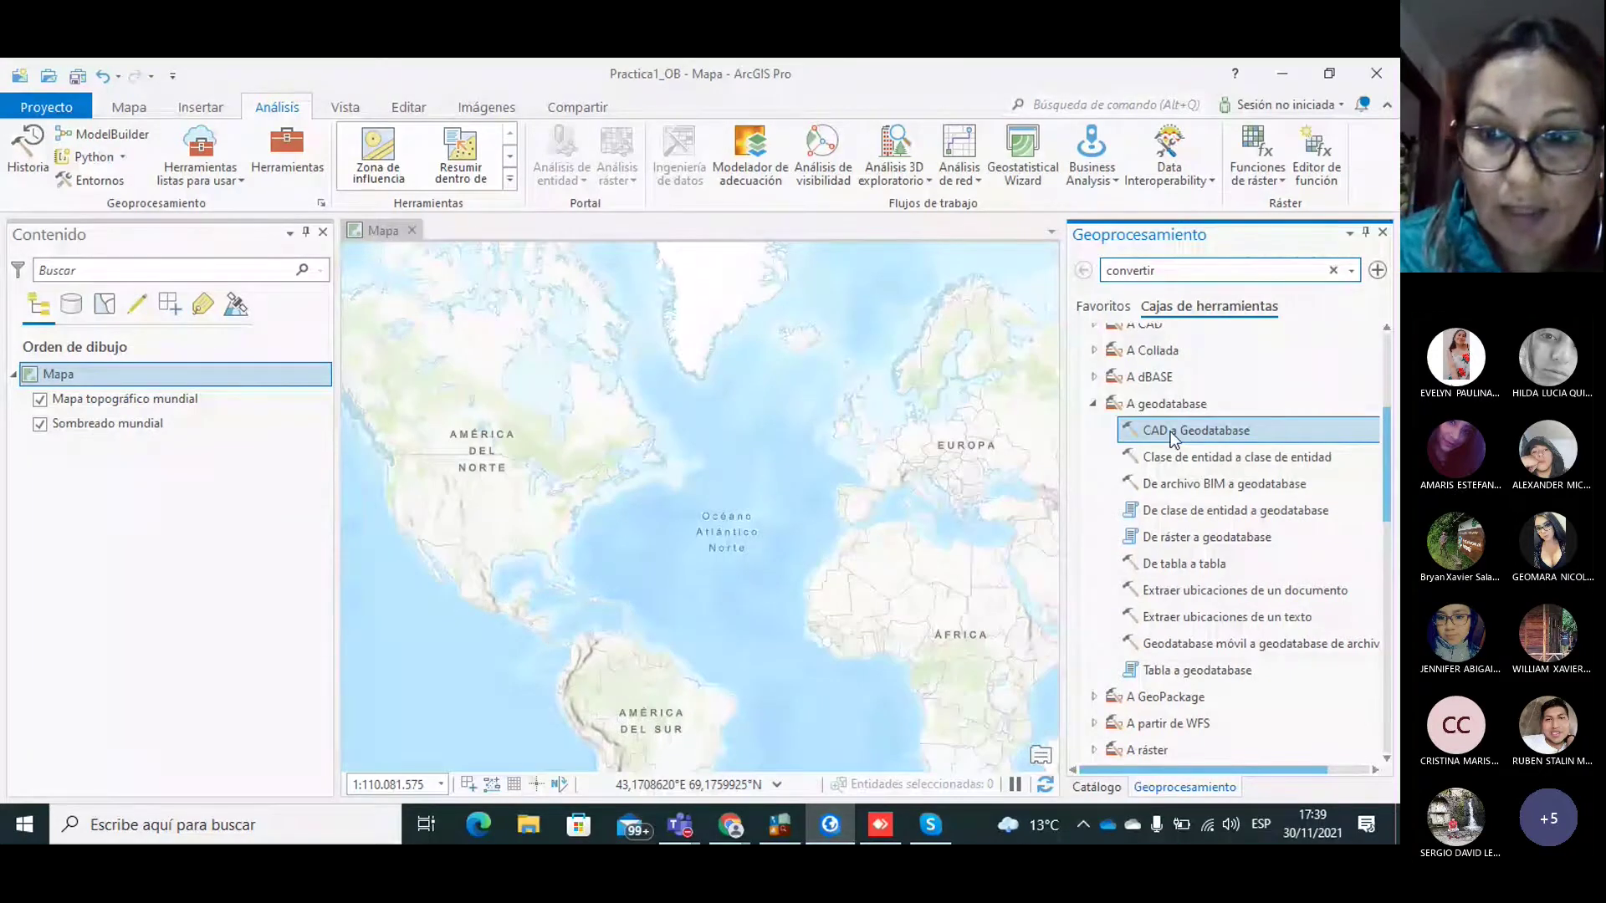
Step: Open the CAD a Geodatabase tool and focus its input CAD datasets field
double_click(1175, 431)
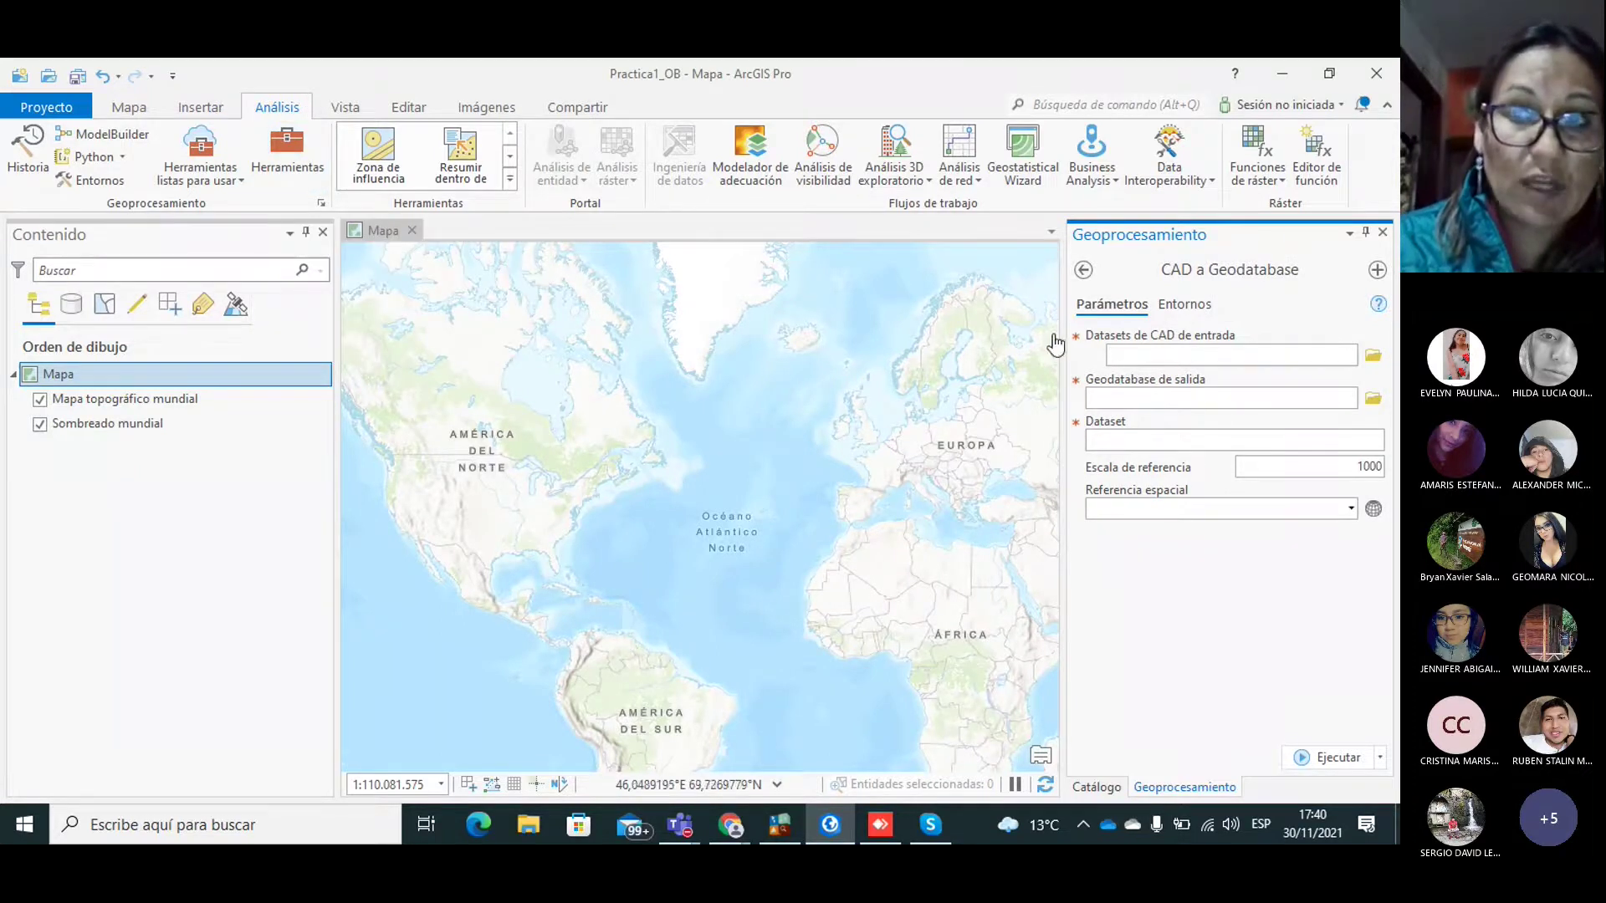
left_click(1085, 275)
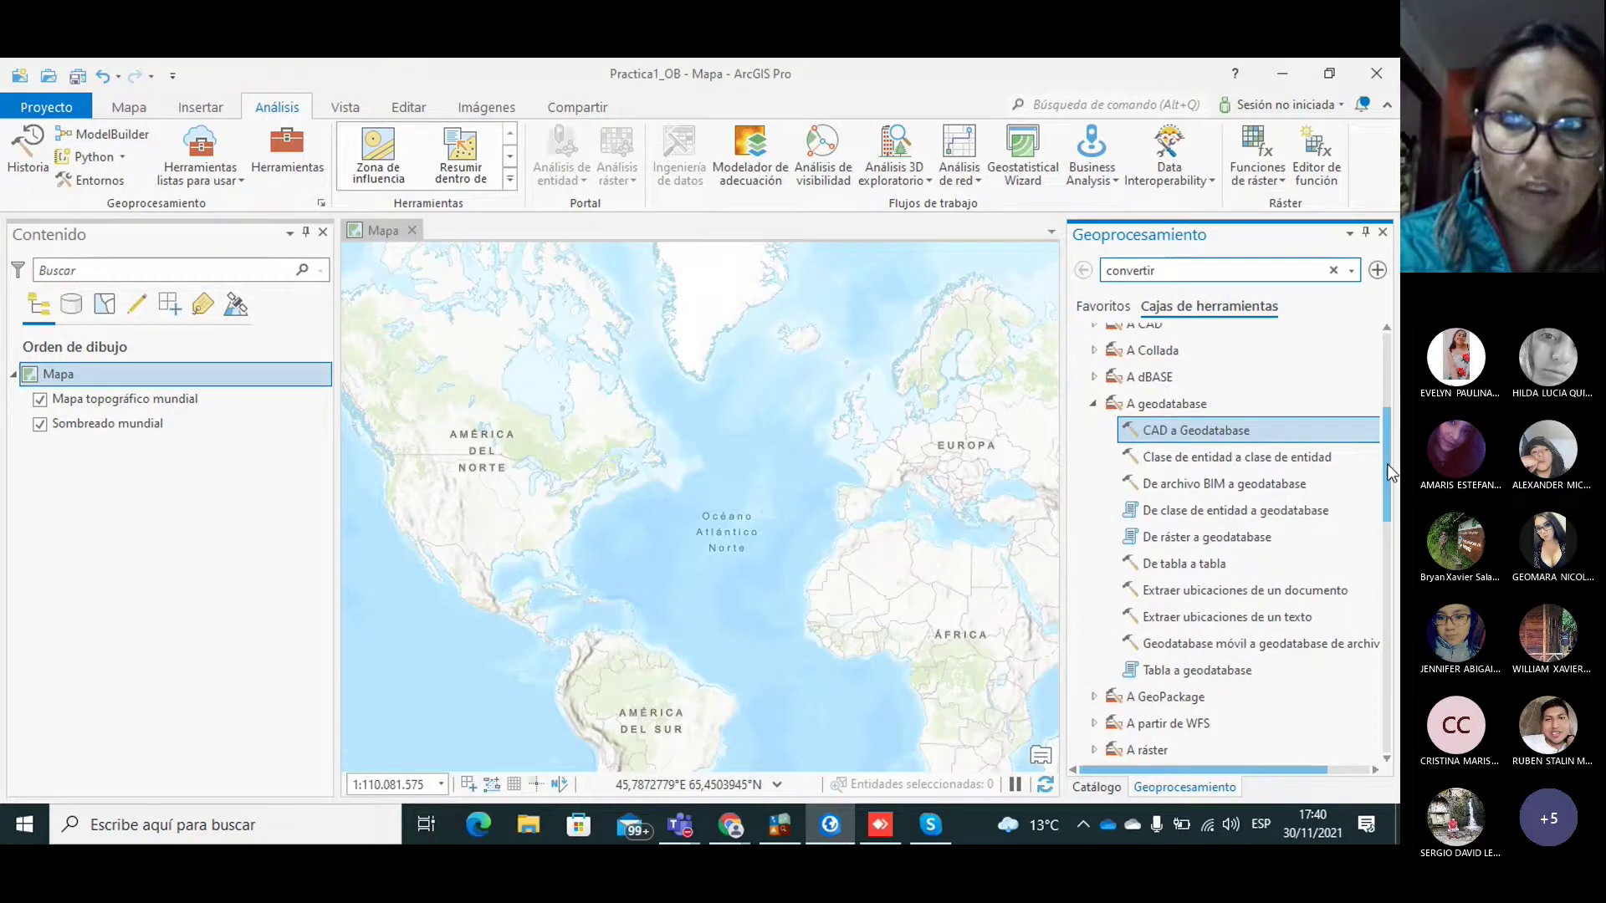
scroll(1392, 384, "up", 4)
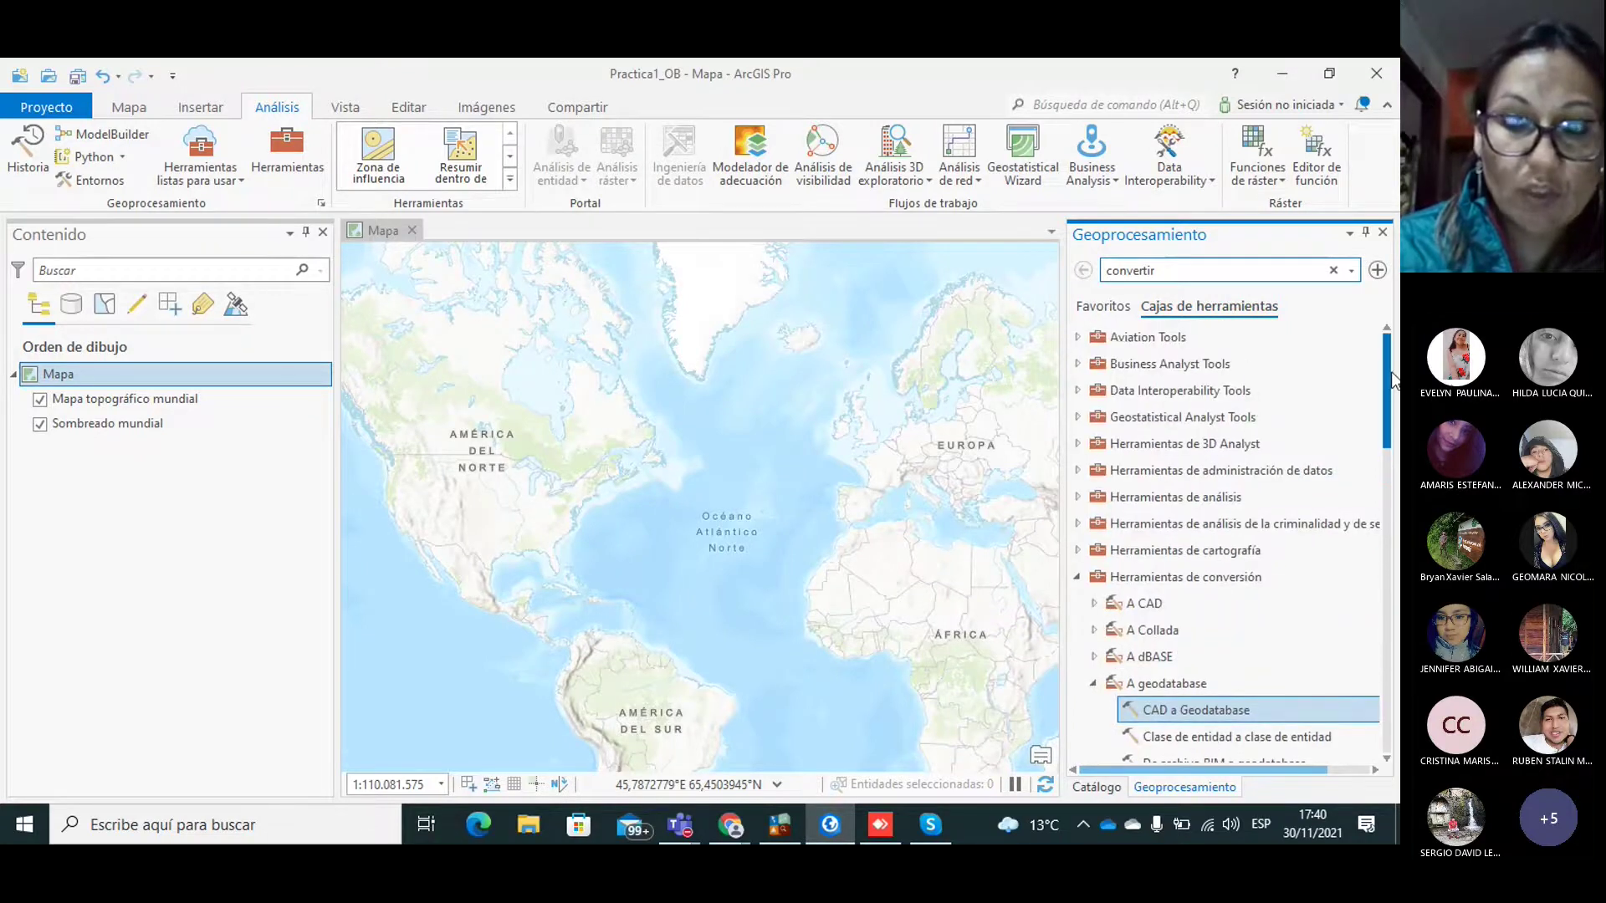
scroll(1392, 402, "down", 3)
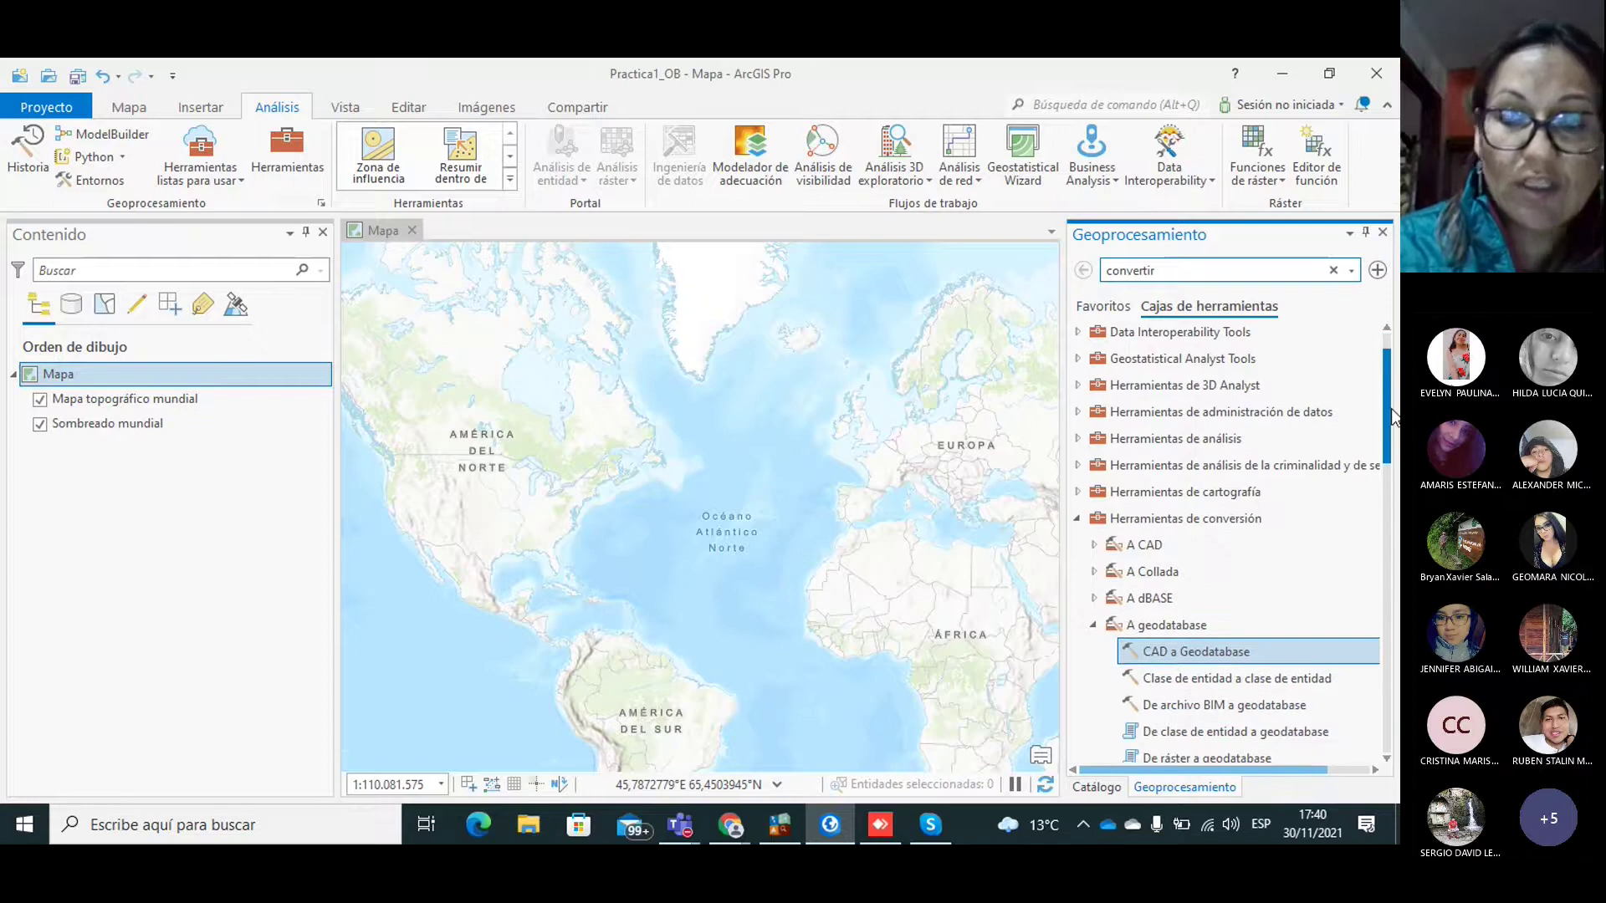
scroll(1392, 435, "down", 1)
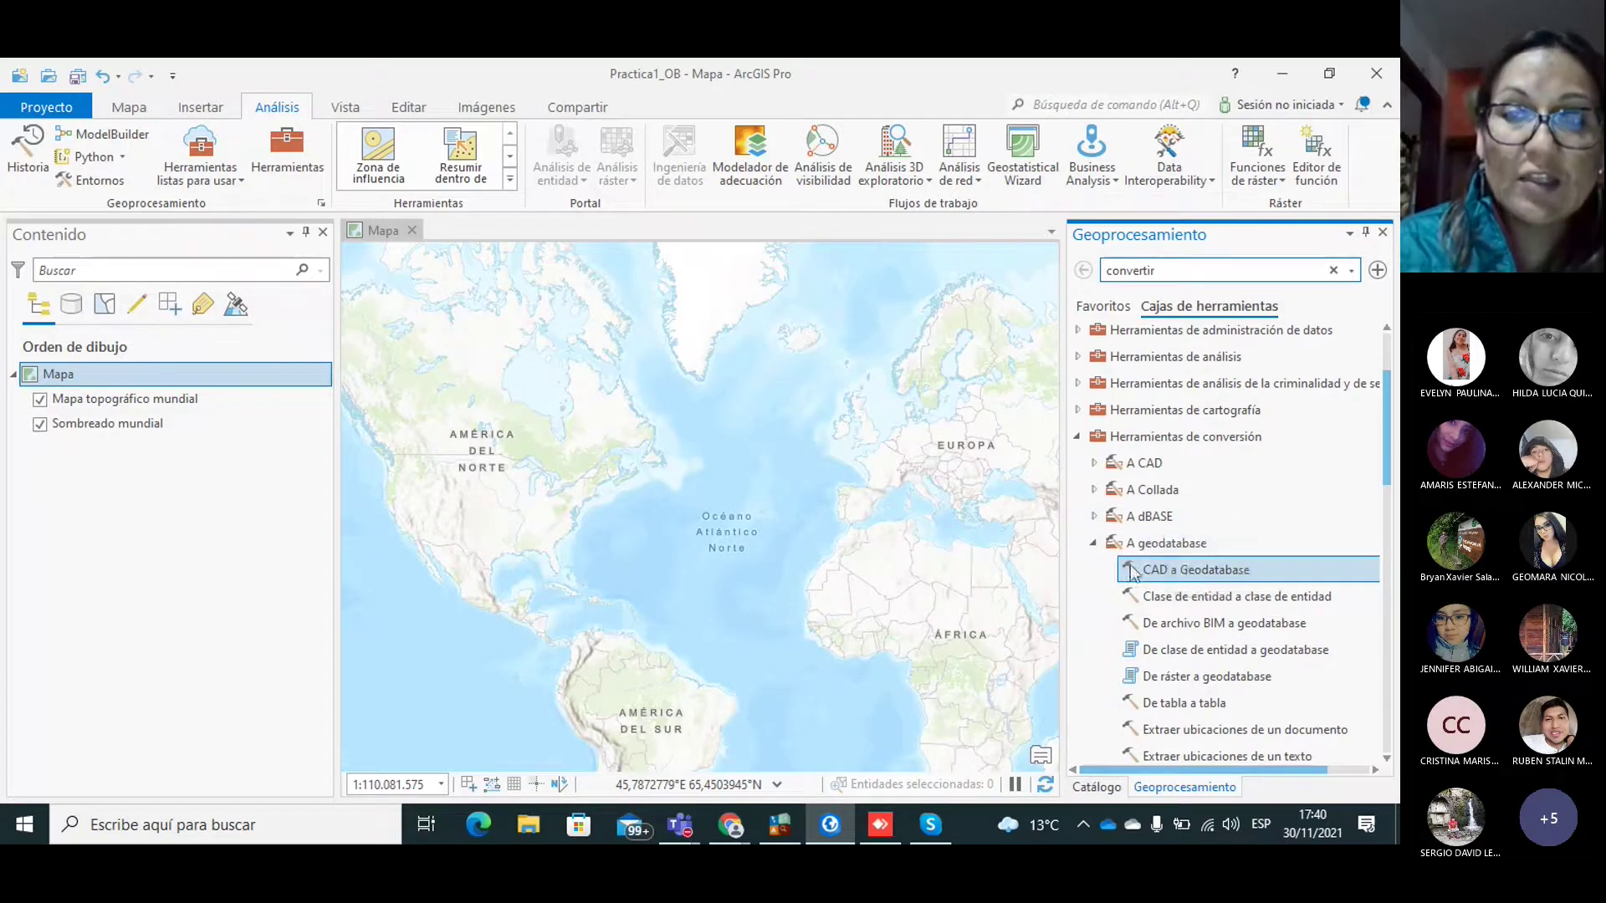
double_click(1181, 570)
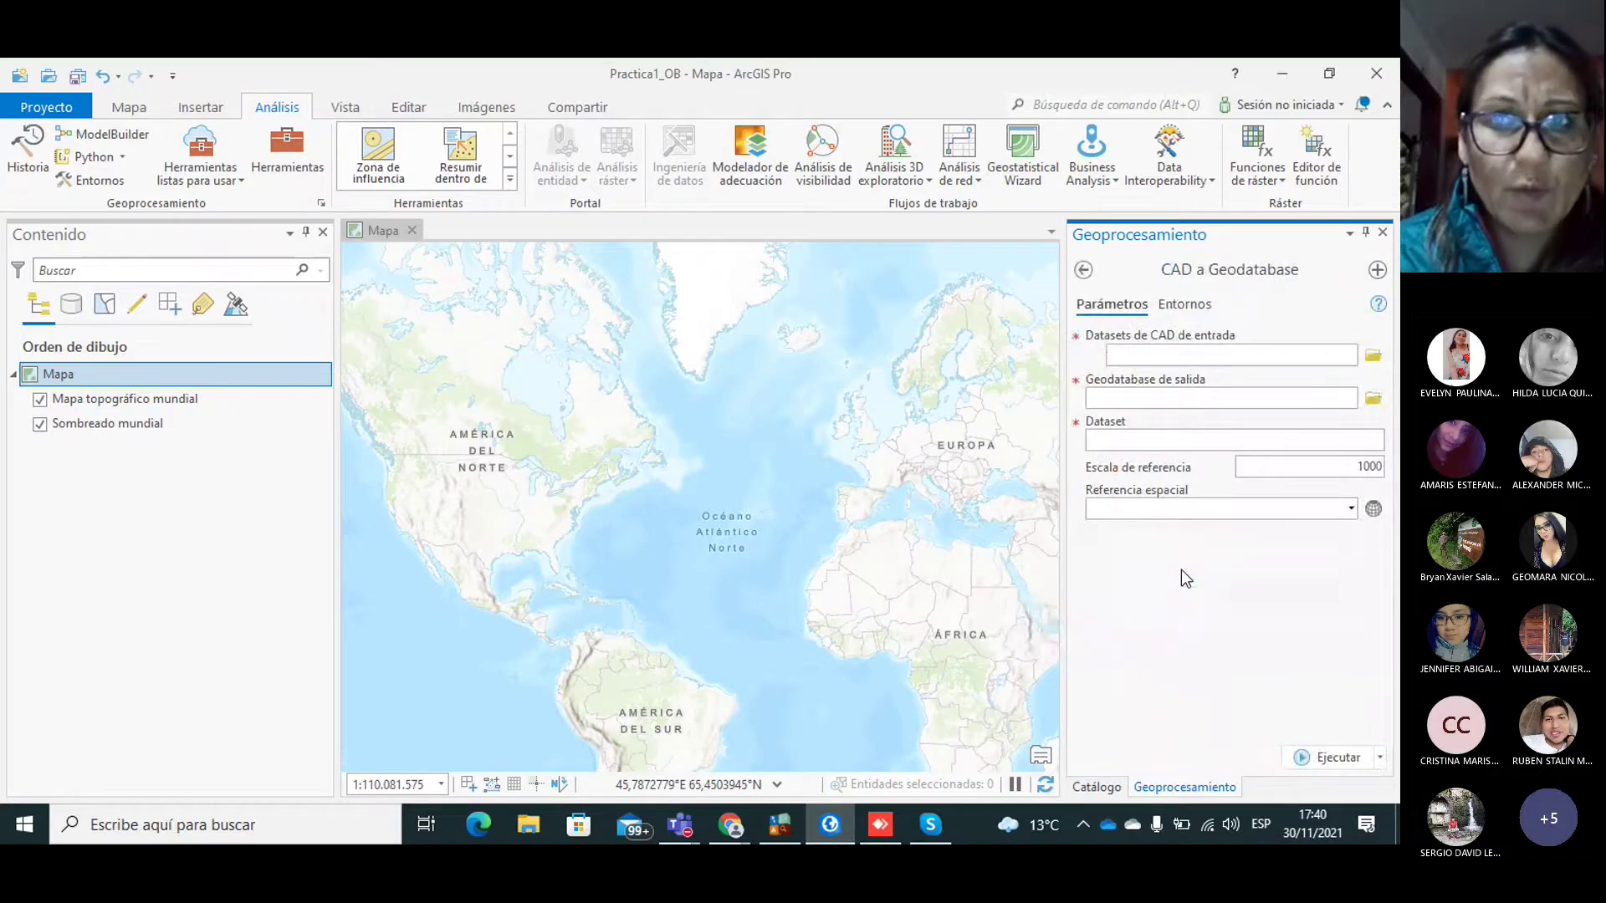
left_click(1212, 358)
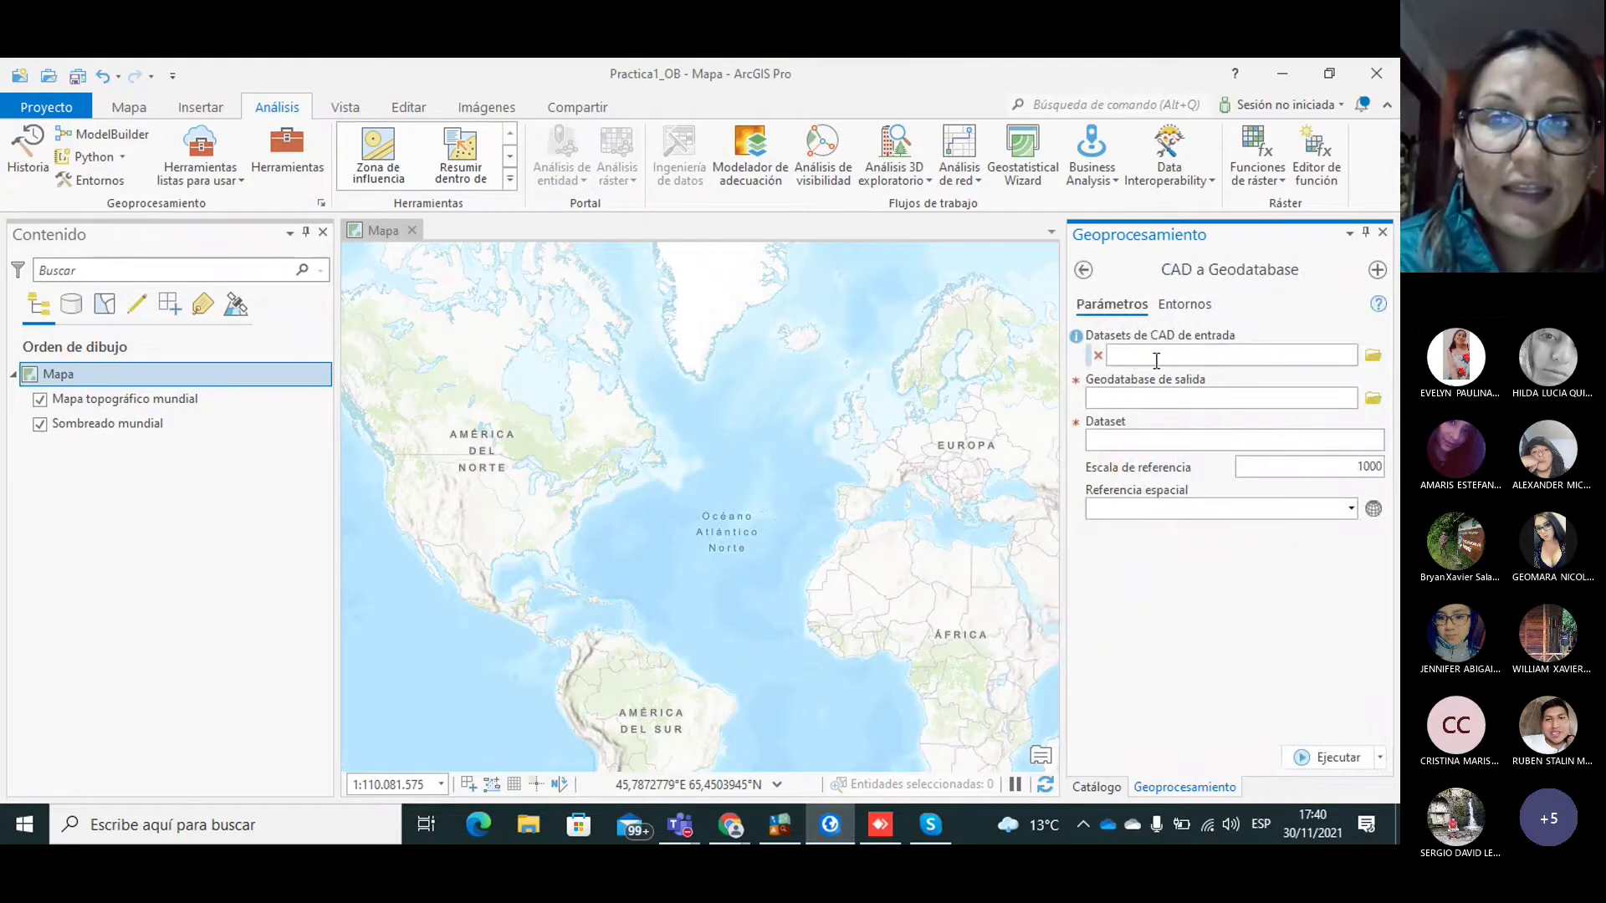
Step: Set D:\Pract_1_Turismo\DatosGPS.dxf as the input CAD dataset
left_click(1370, 357)
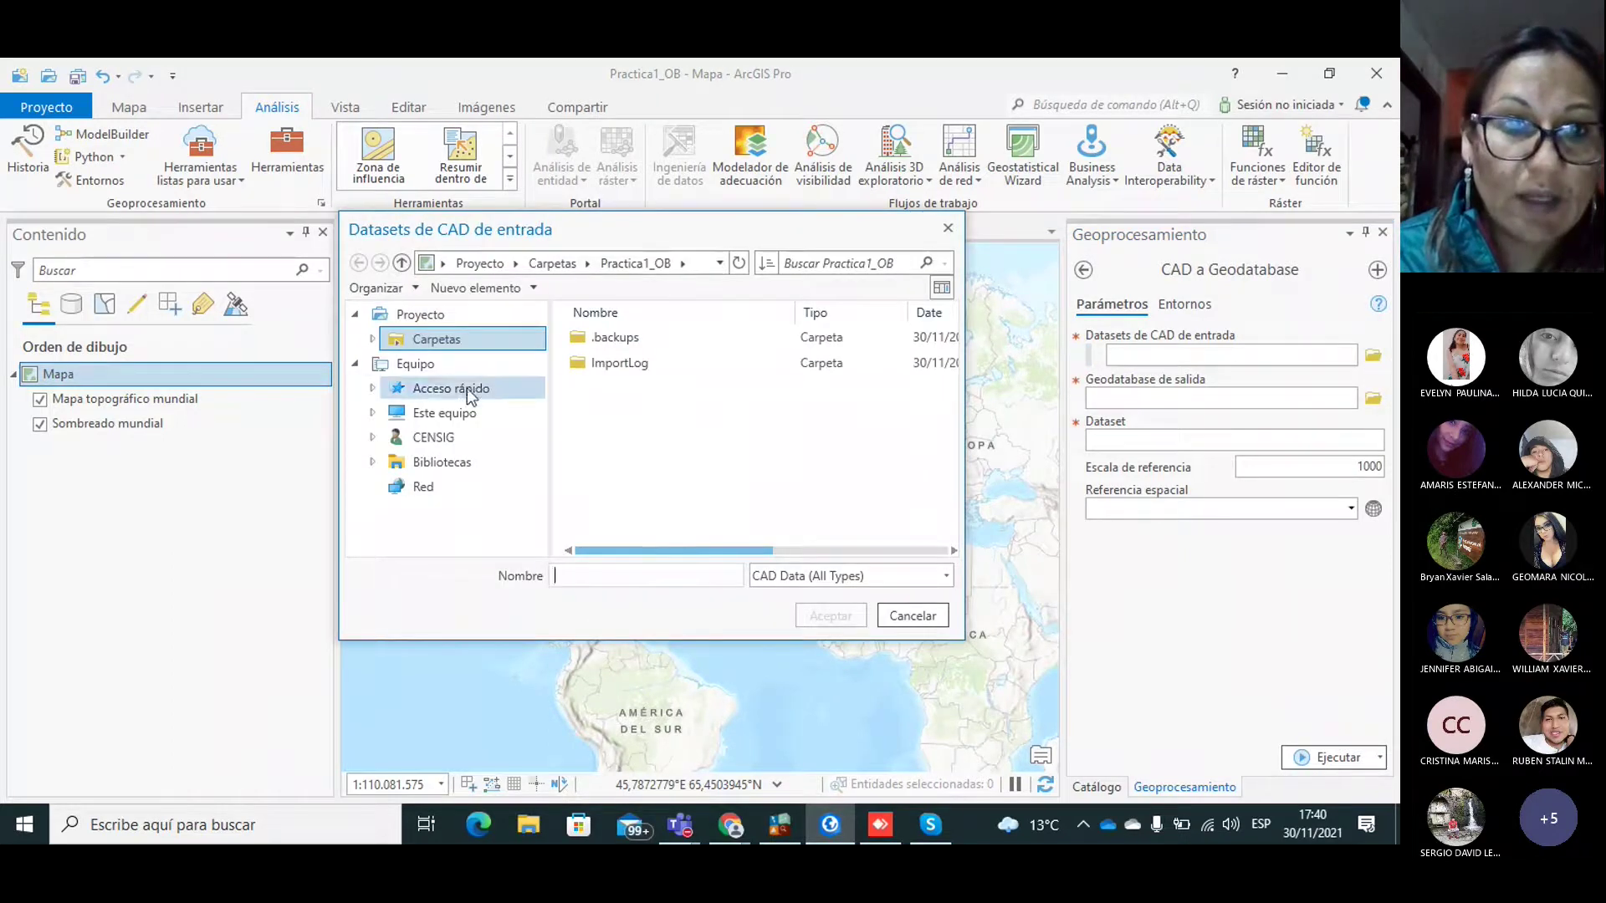
left_click(434, 414)
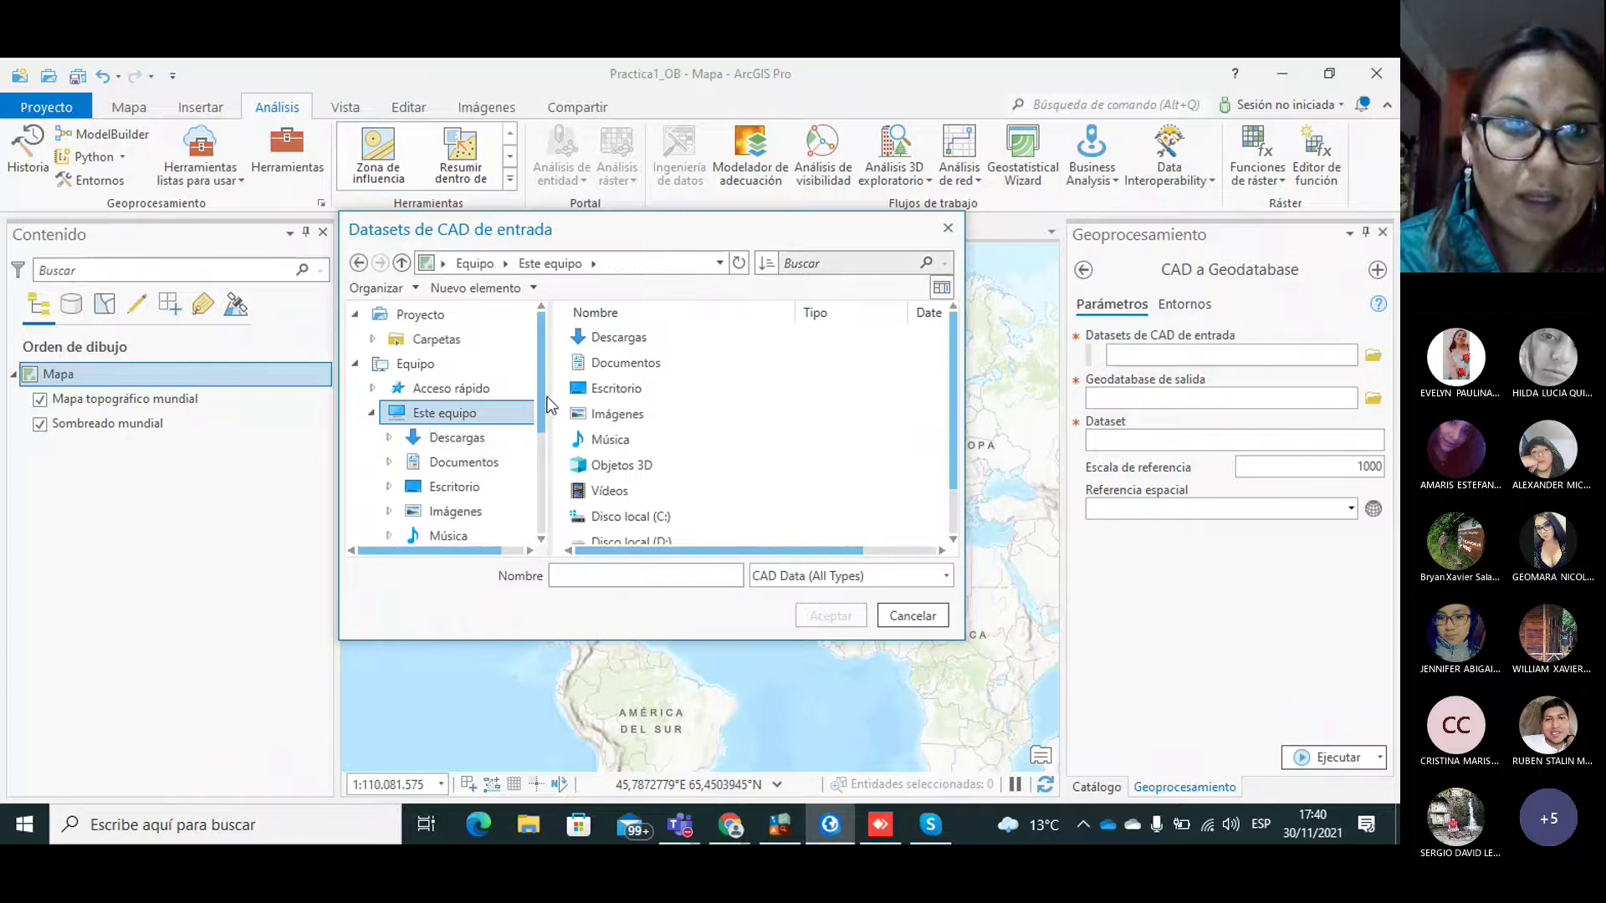
left_click_drag(541, 405, 540, 476)
left_click(501, 475)
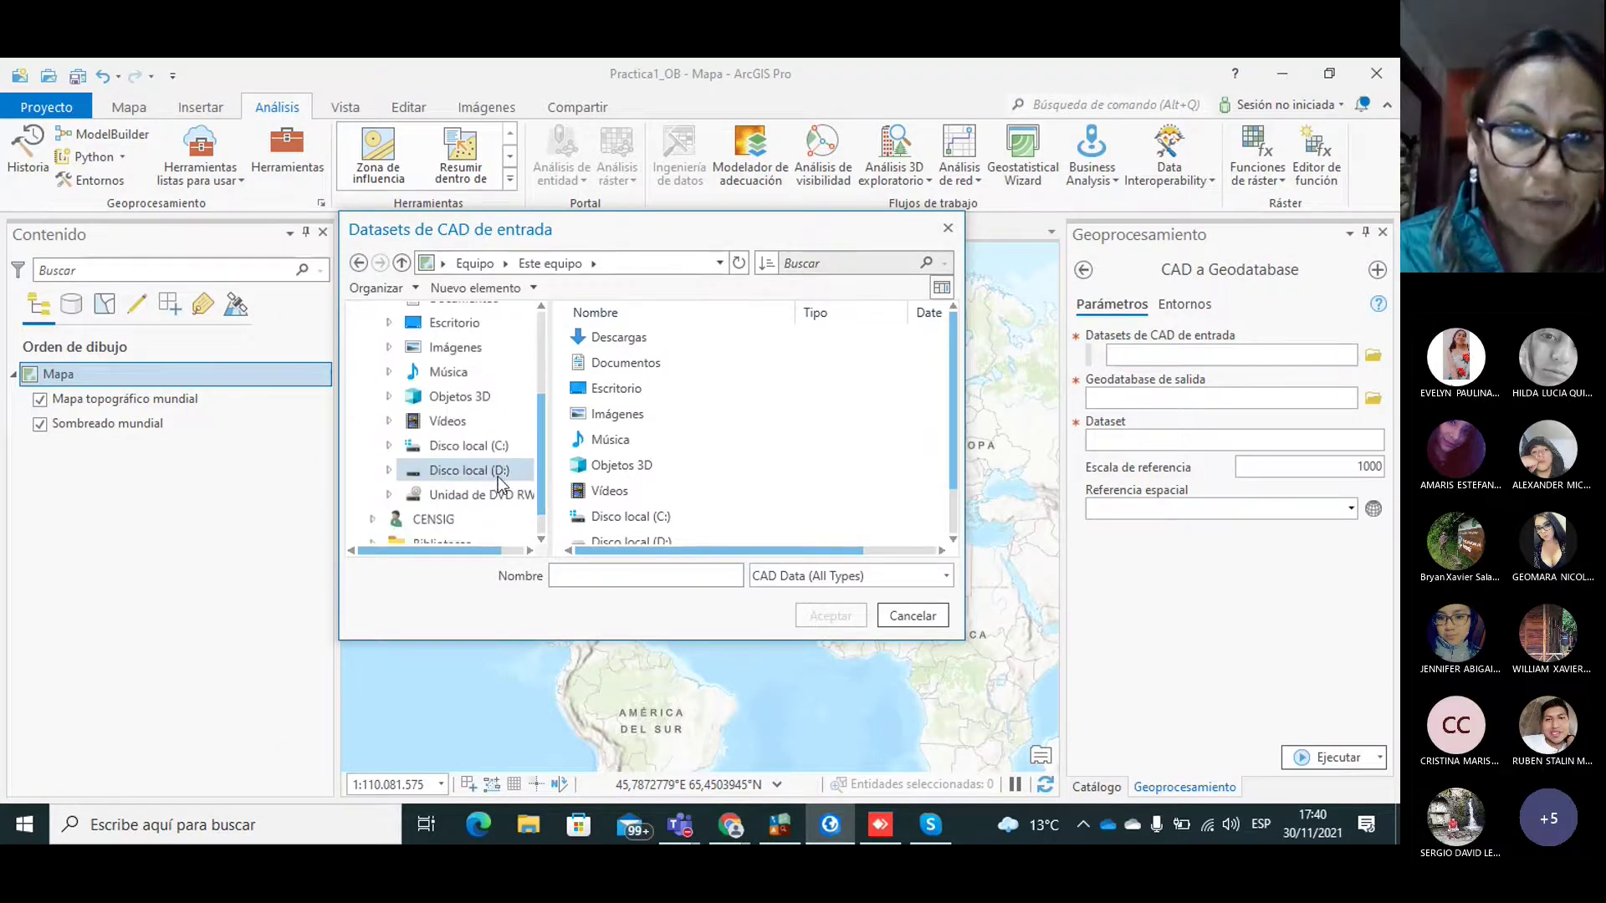
left_click(499, 475)
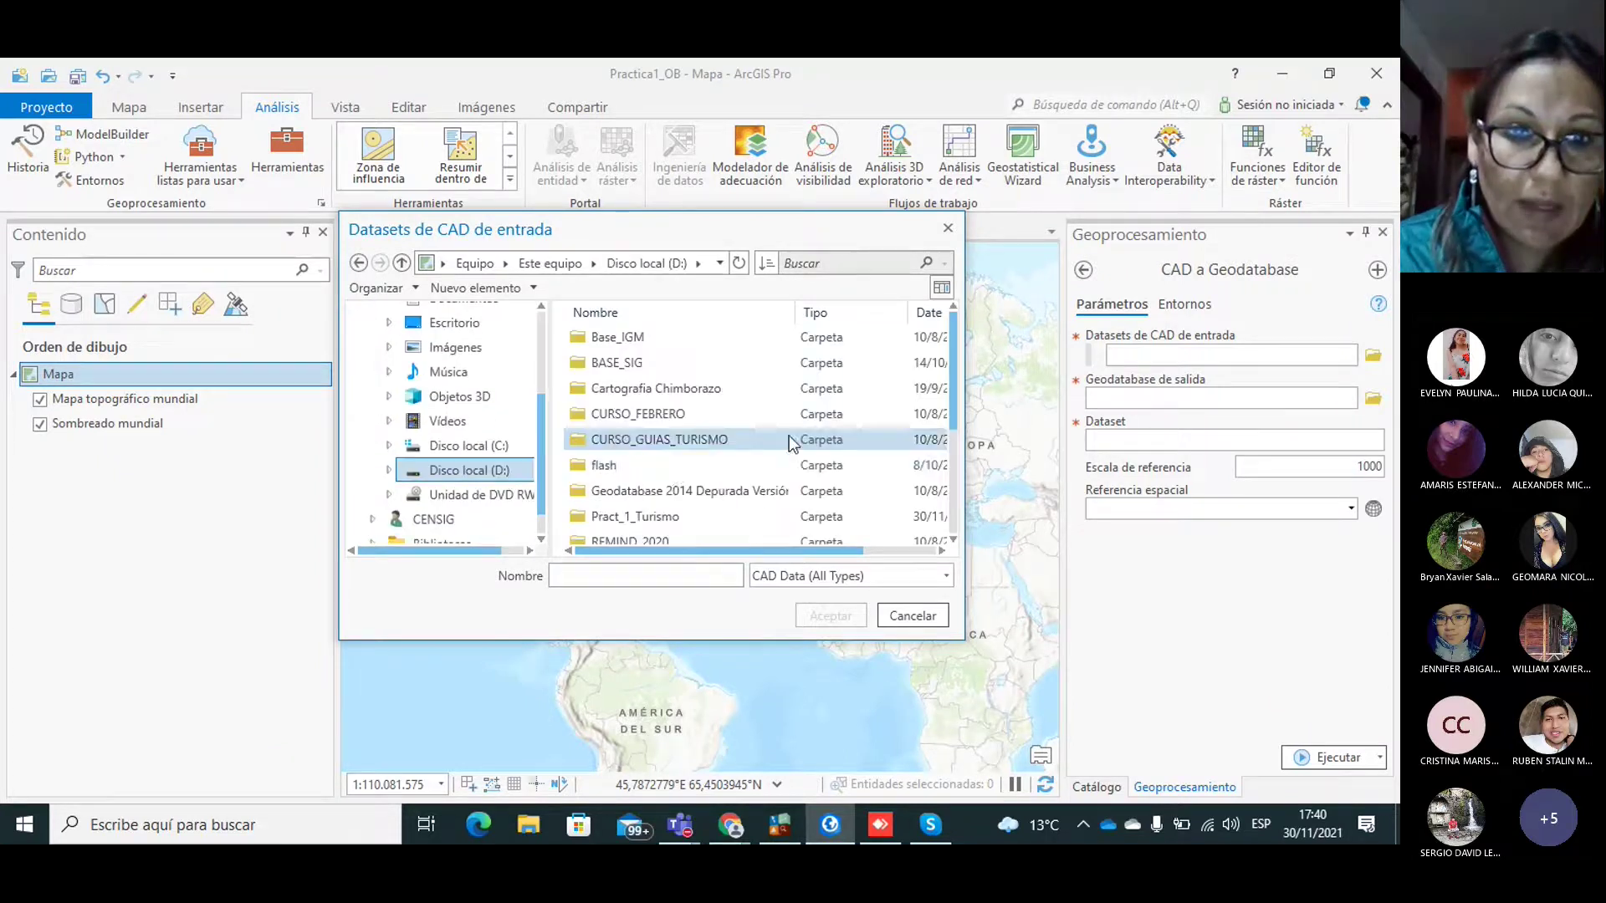
double_click(650, 517)
left_click(627, 364)
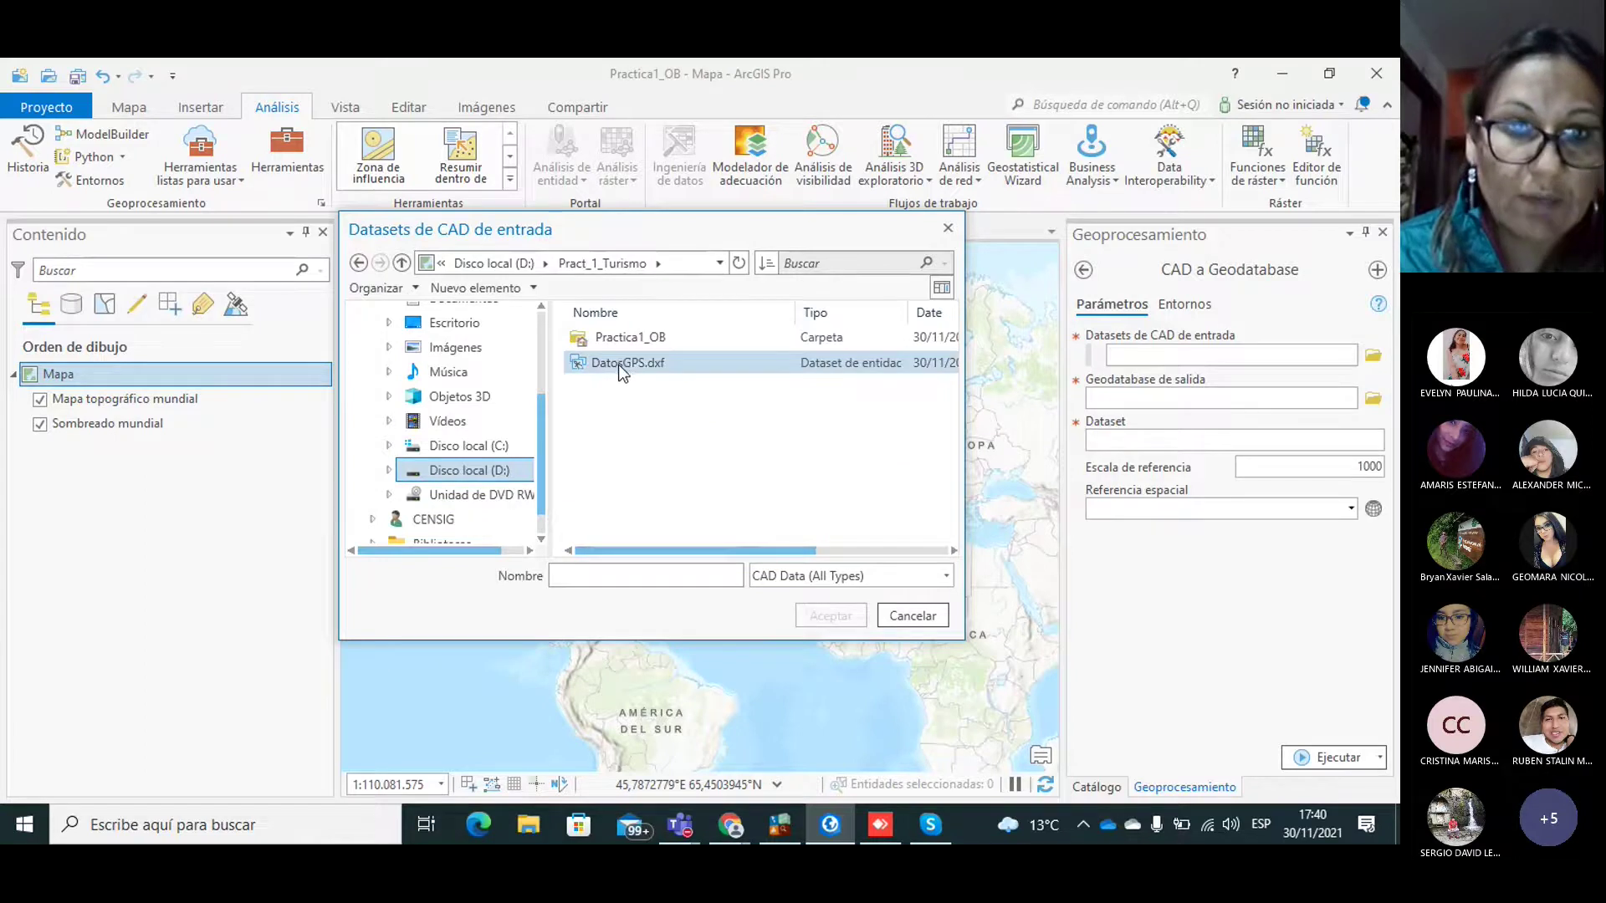
left_click(619, 372)
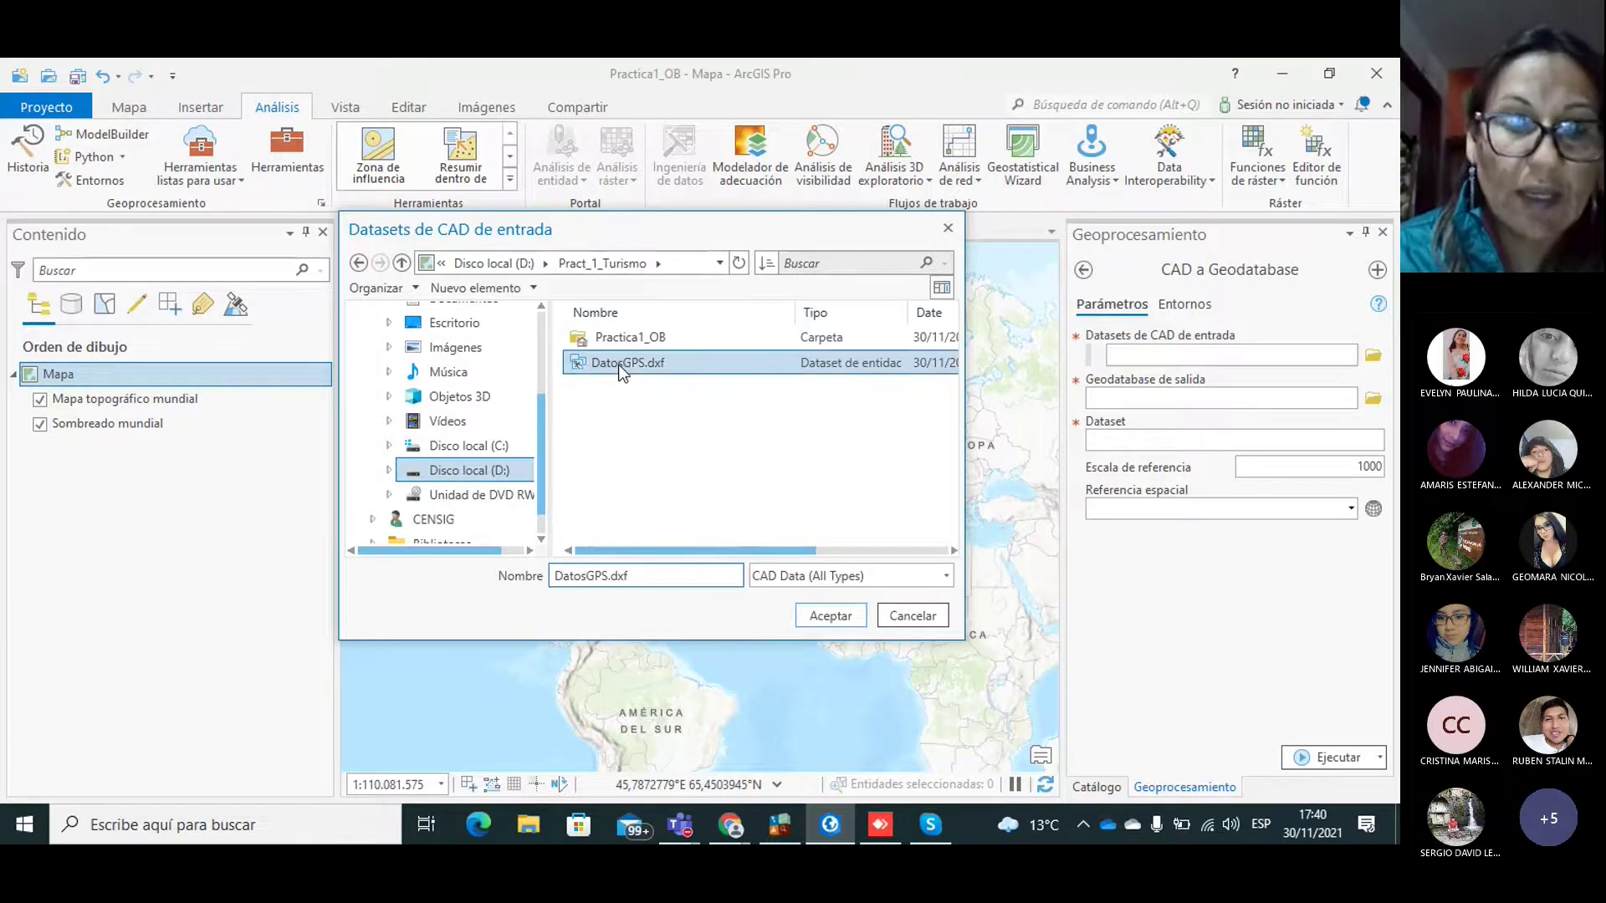
left_click(824, 617)
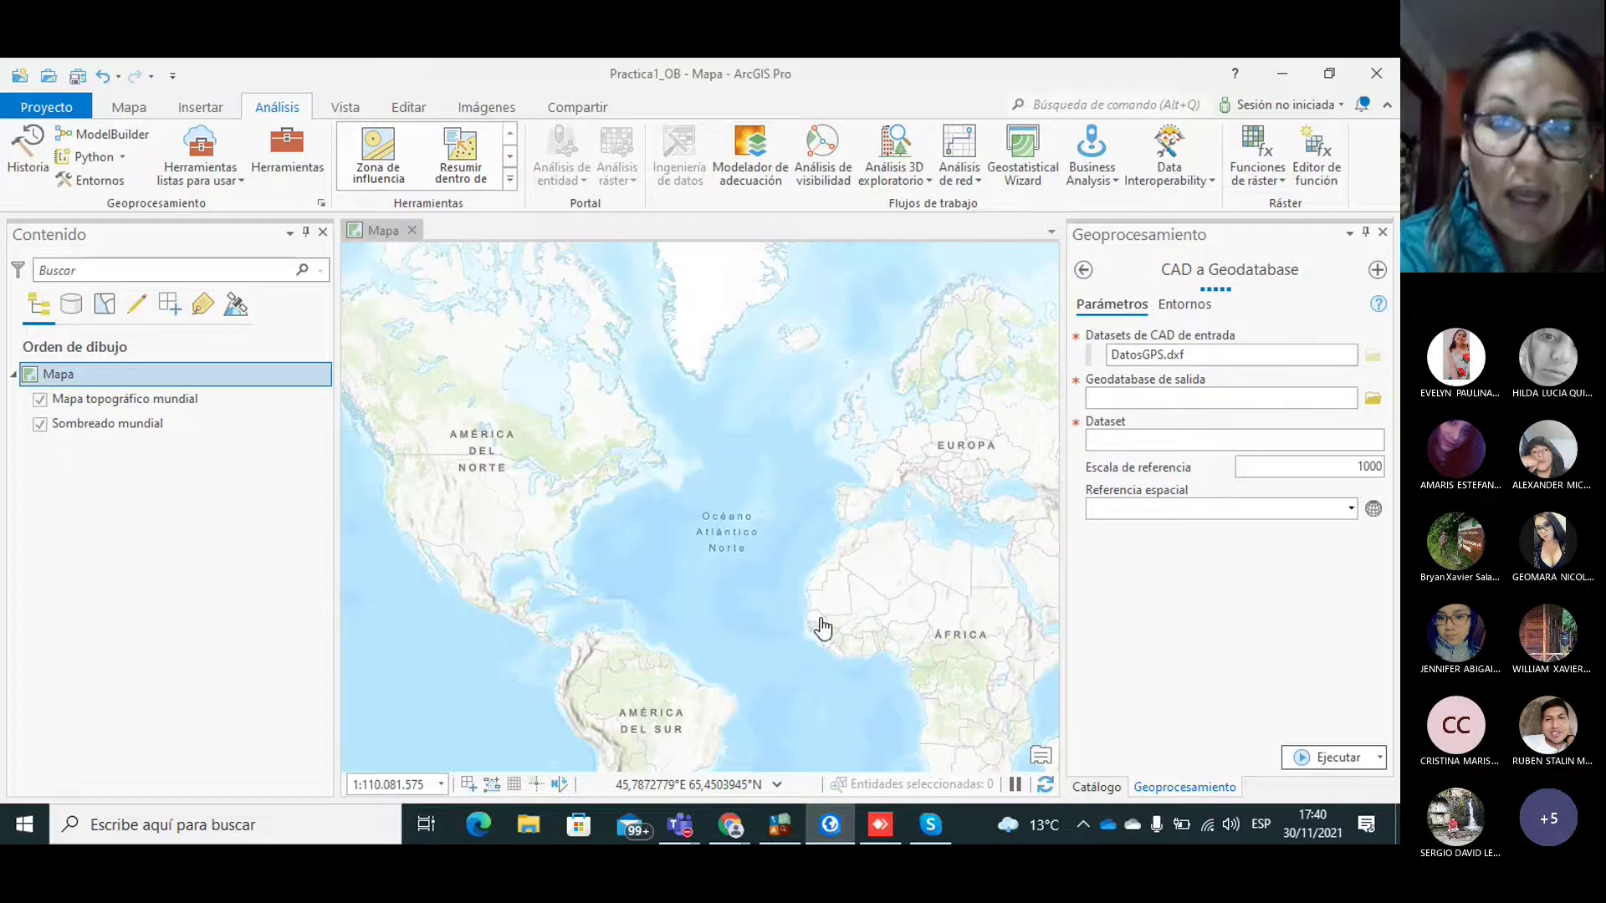
Step: Browse into Practica1_OB.gdb for the output, then cancel, keeping the default output
left_click(1373, 400)
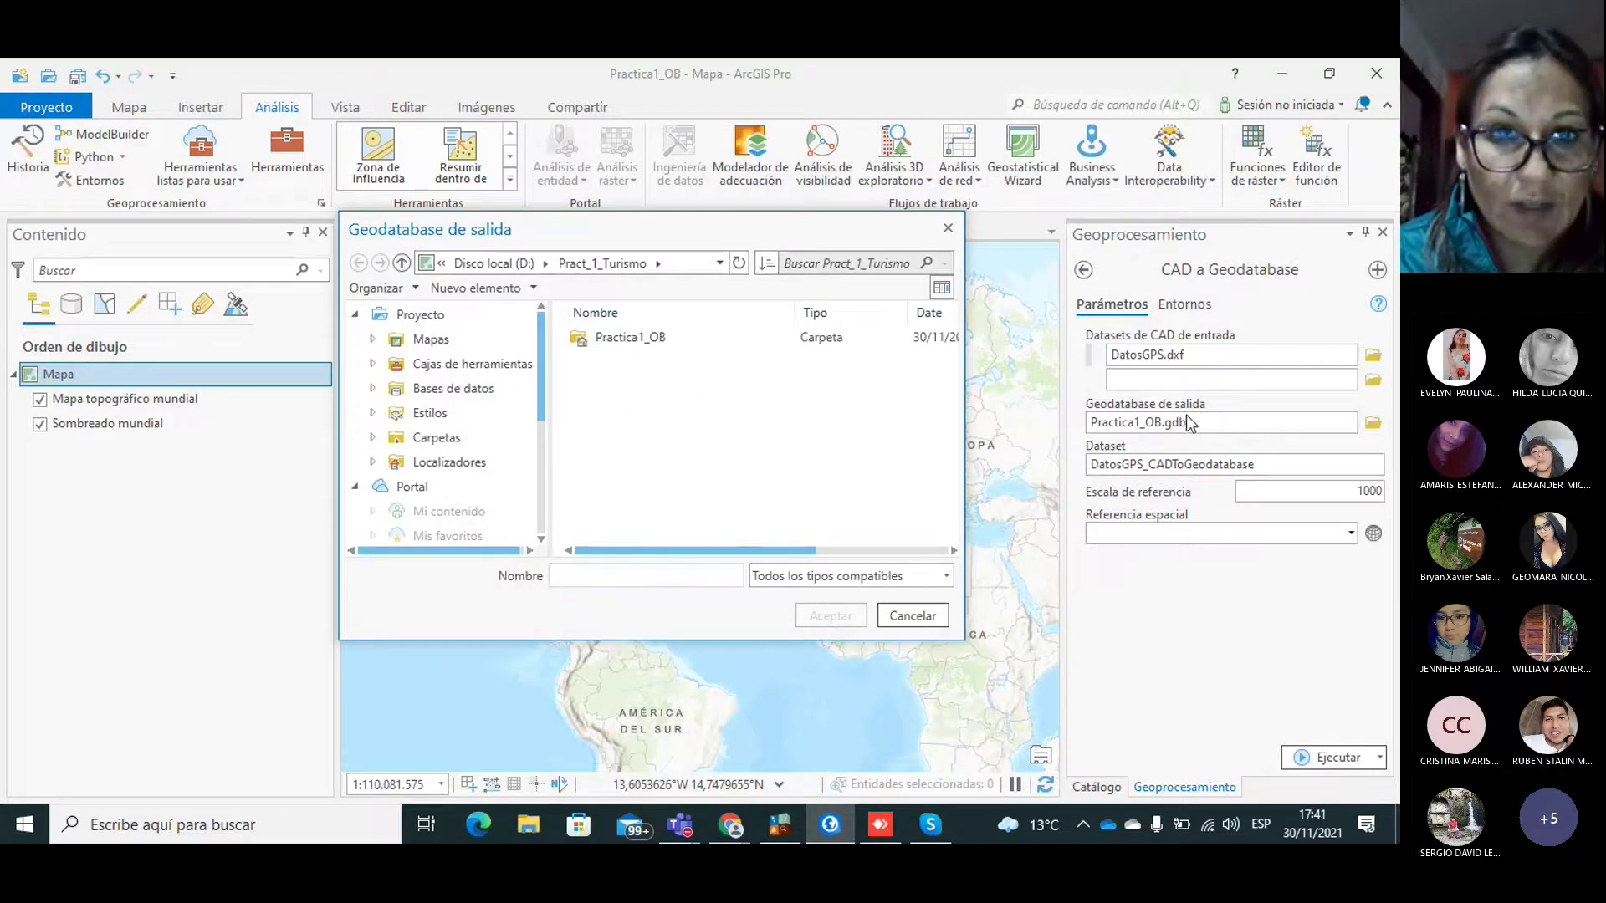
left_click(656, 338)
double_click(594, 338)
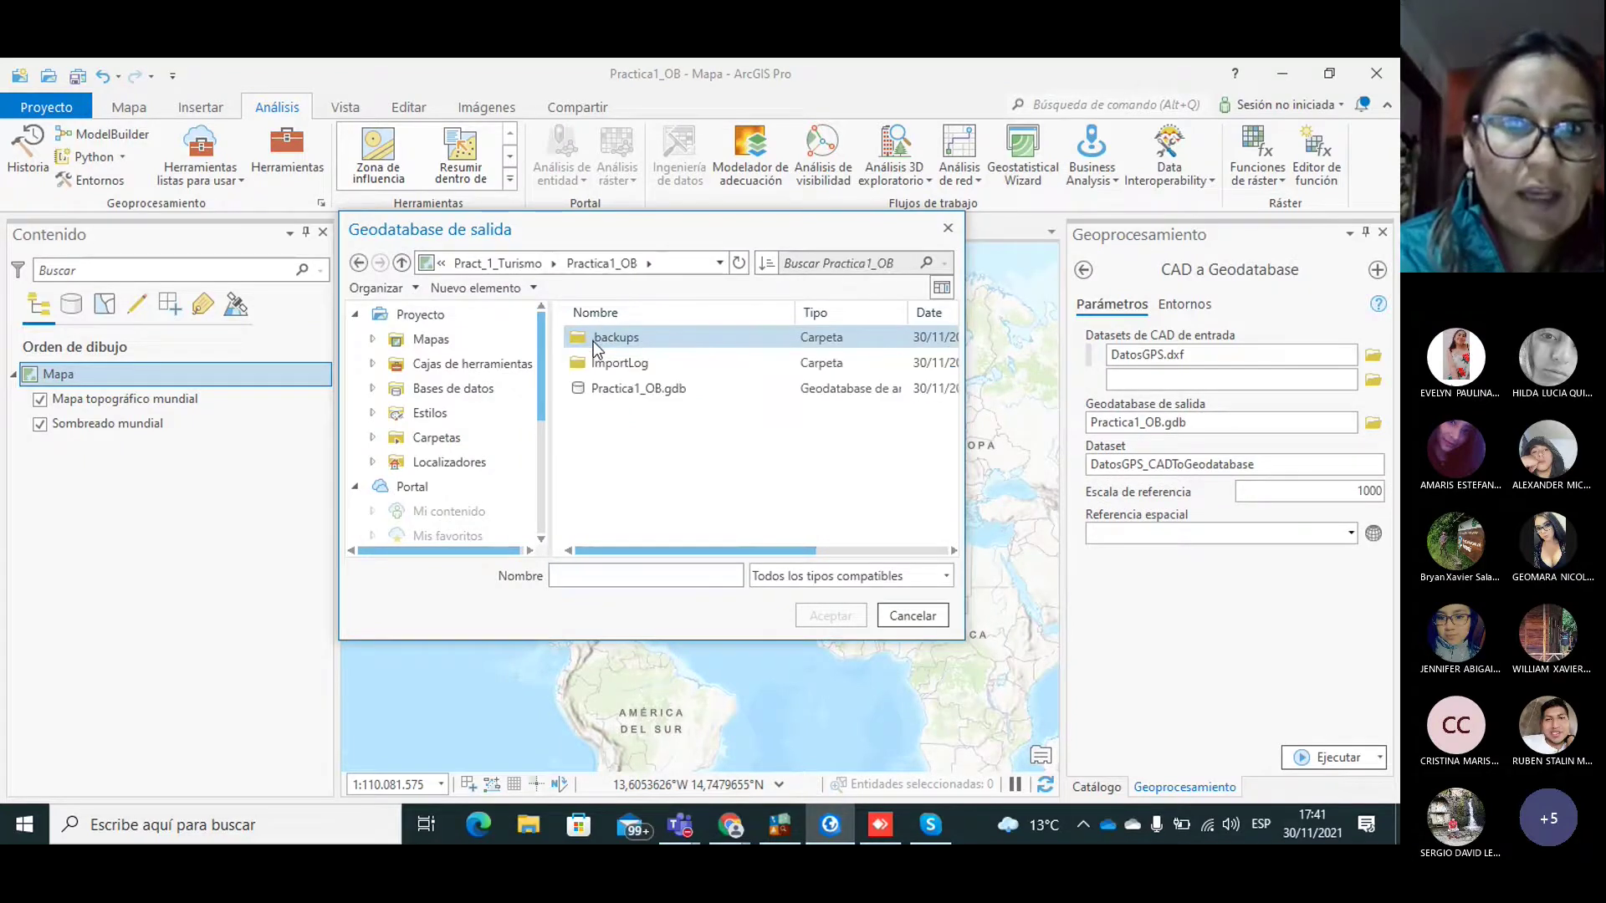
left_click(662, 387)
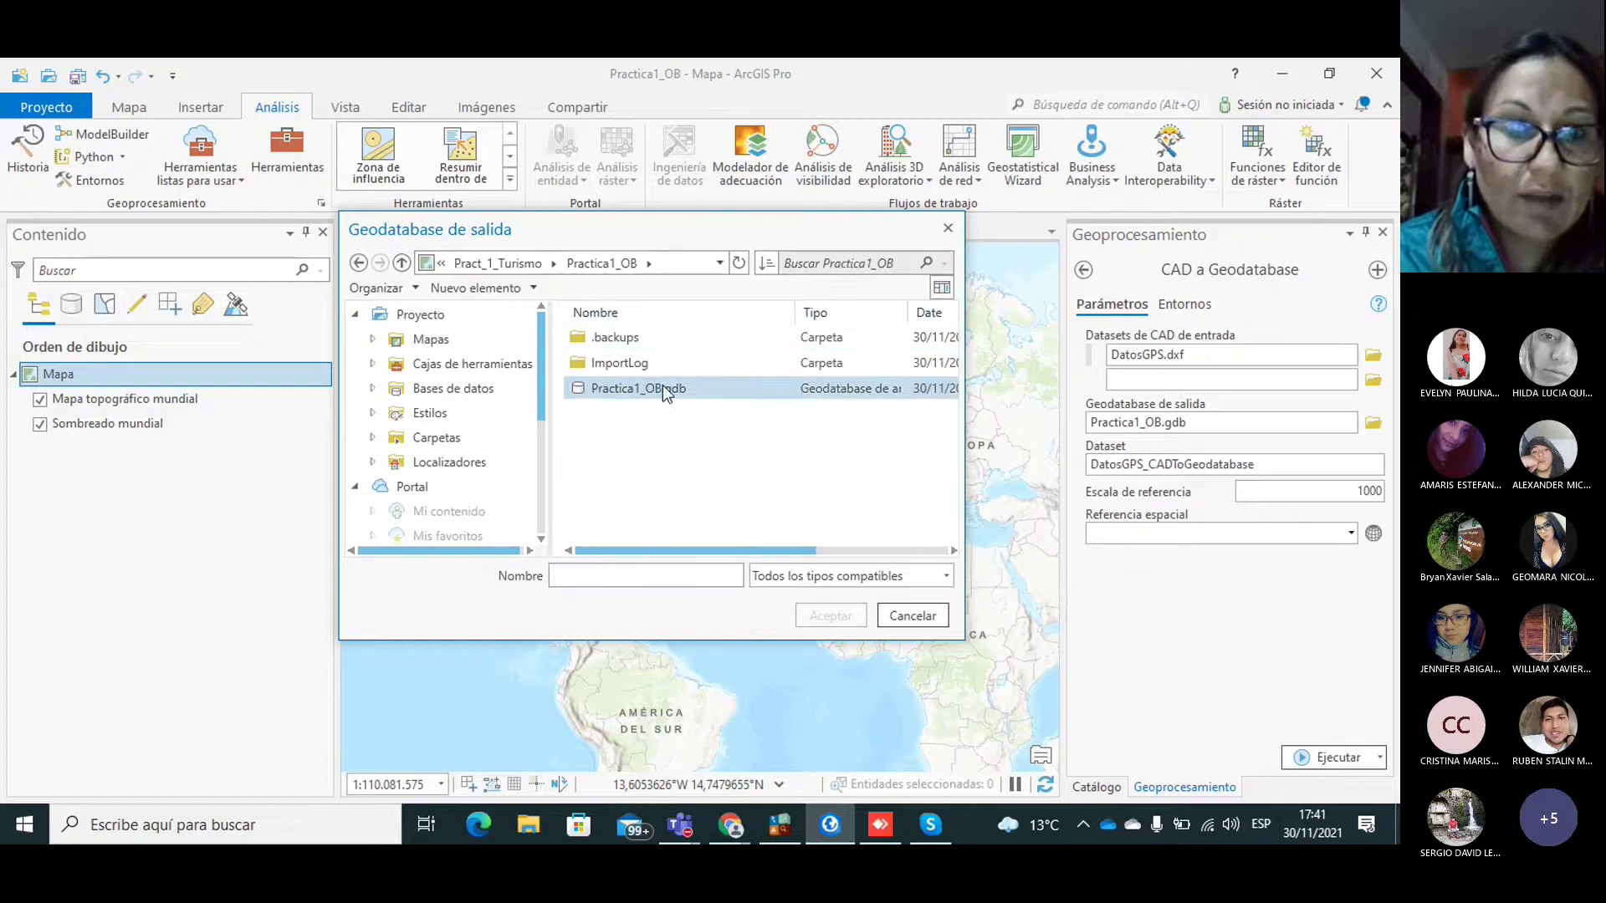
double_click(616, 388)
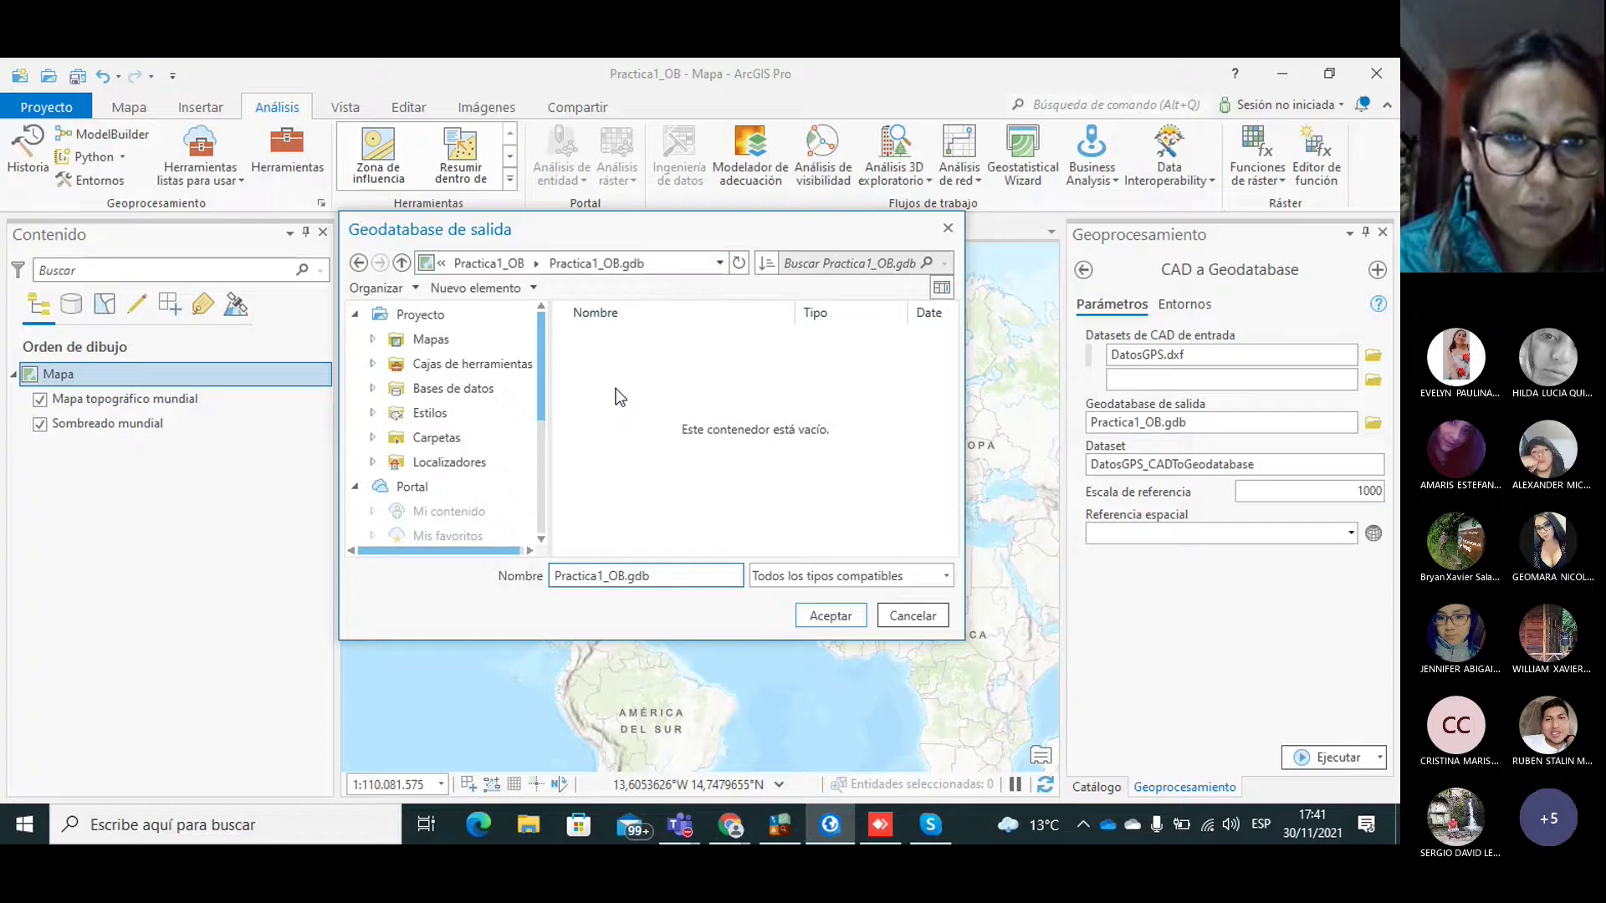
left_click(530, 288)
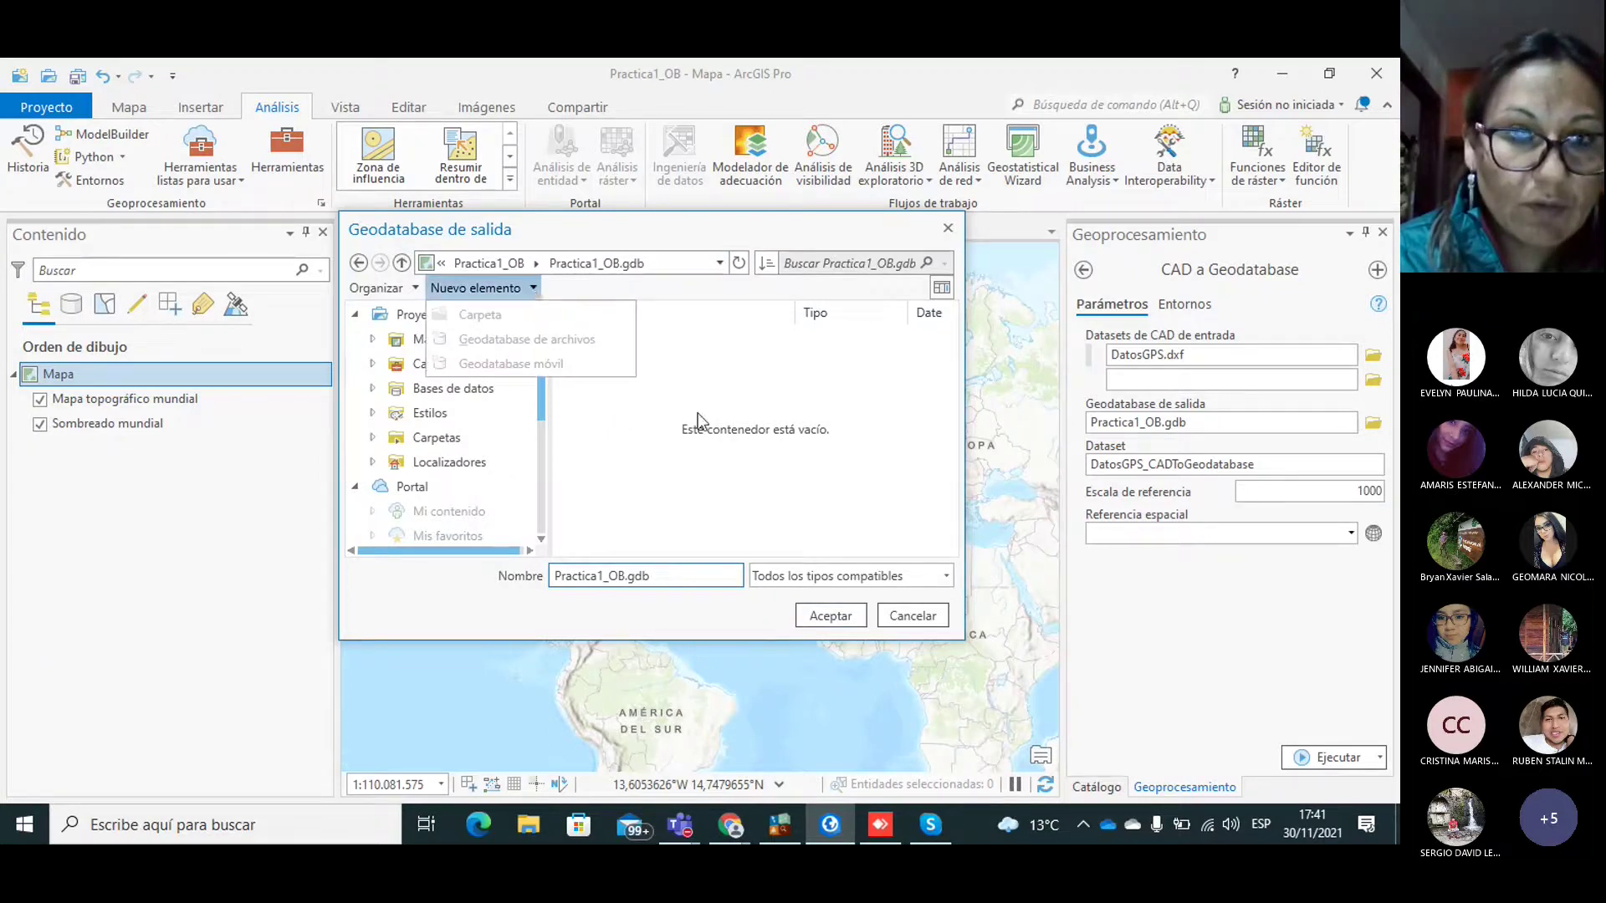
left_click(847, 484)
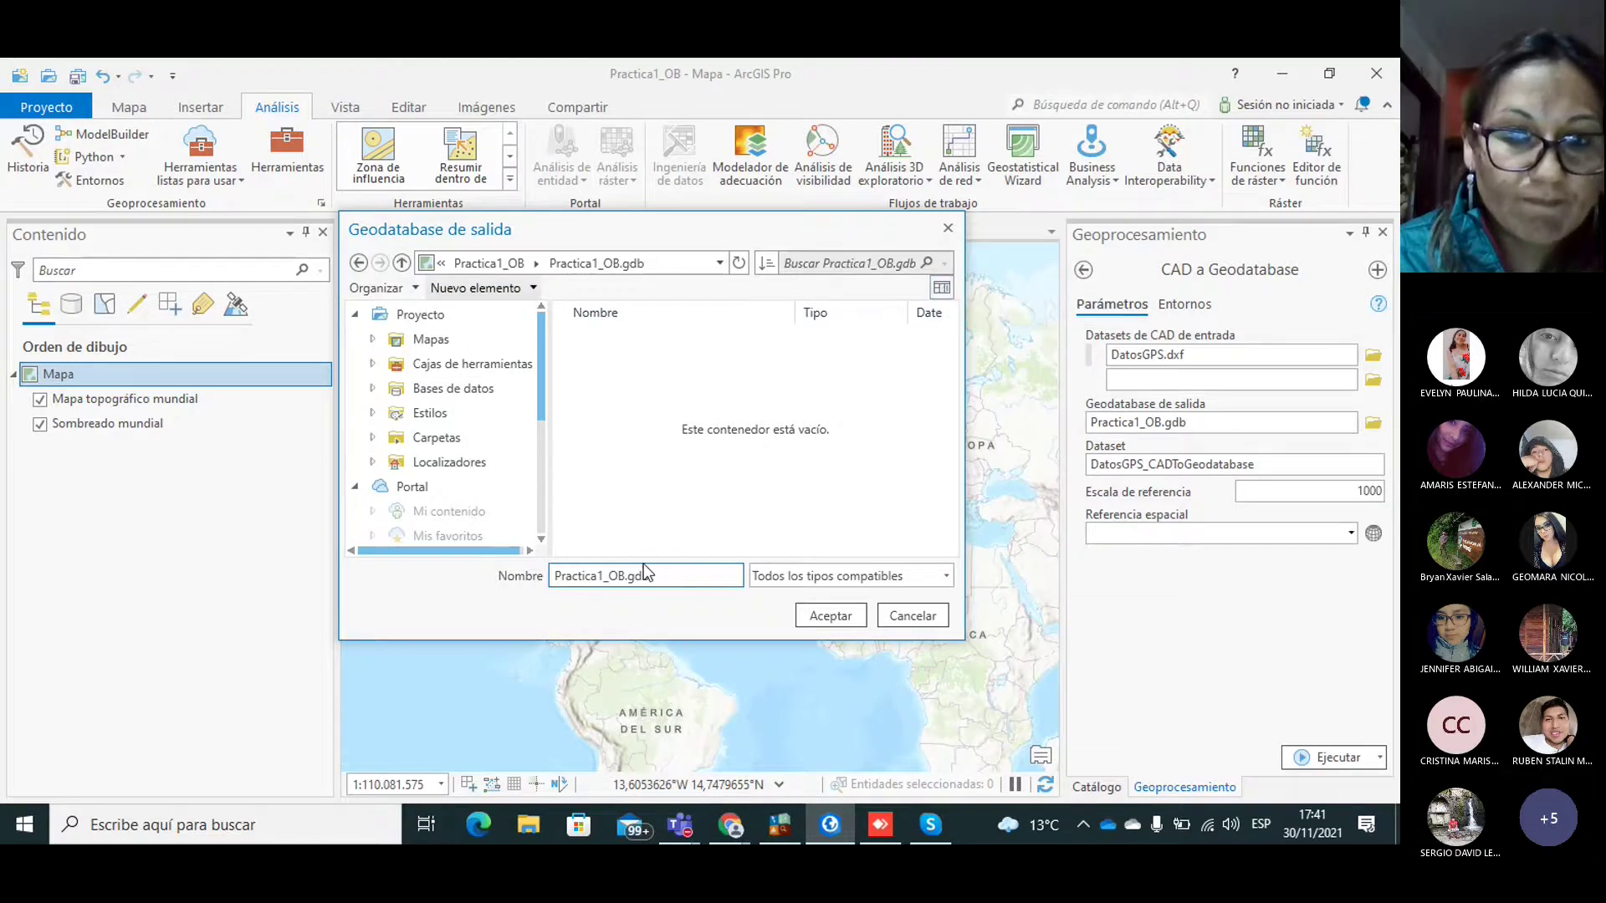
left_click(914, 616)
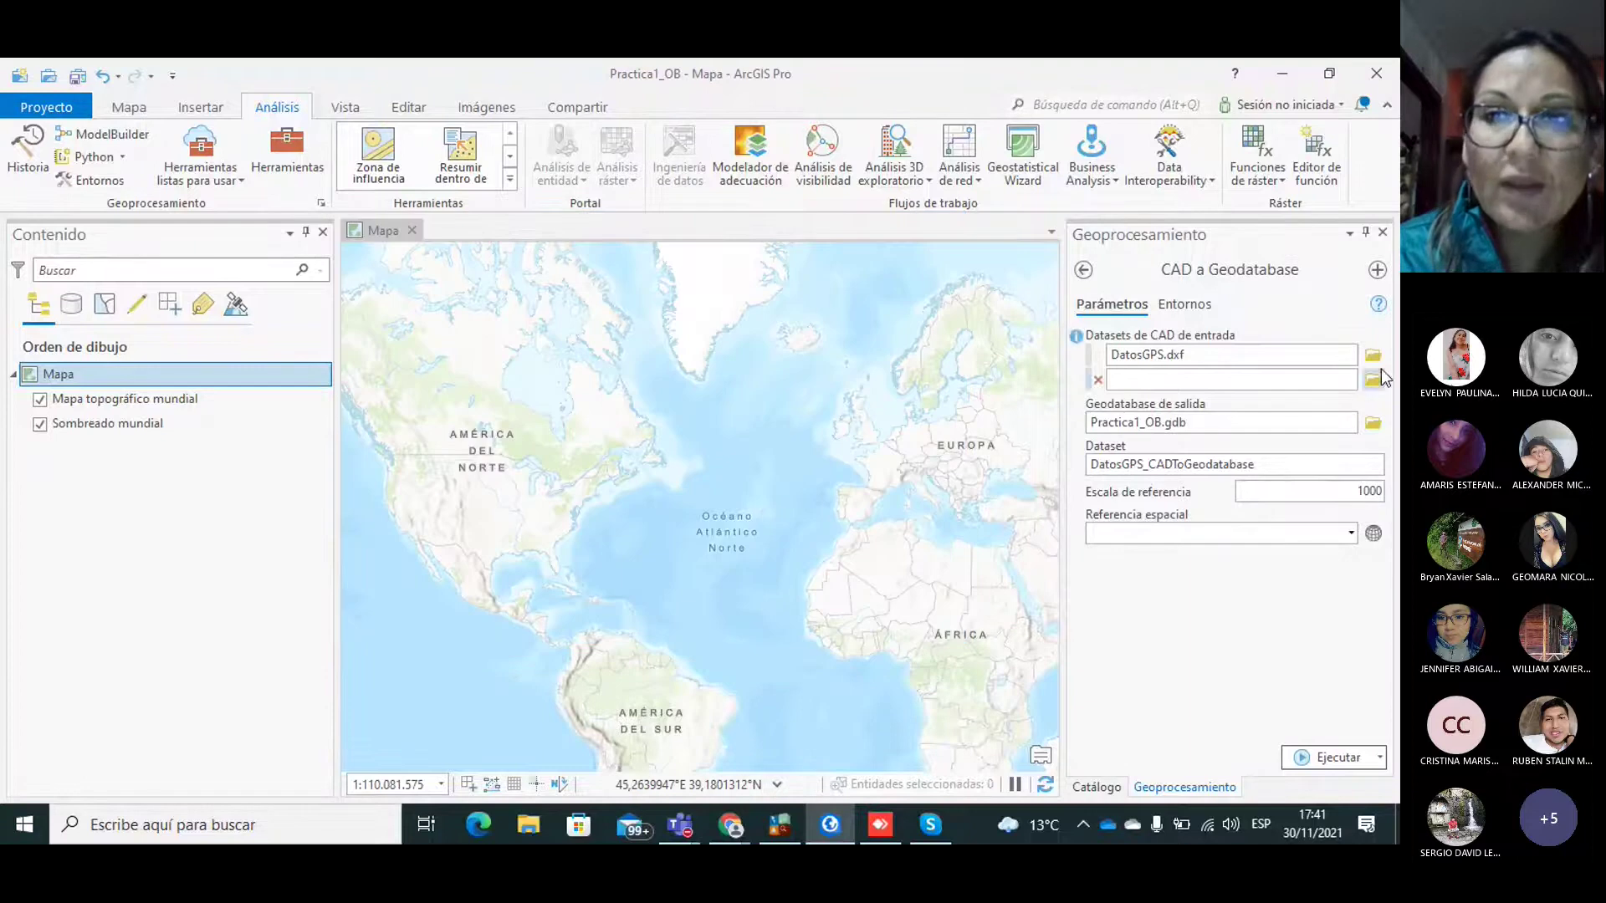
Step: Open the Catalog pane and select Practica1_OB.gdb under Databases
left_click(1084, 270)
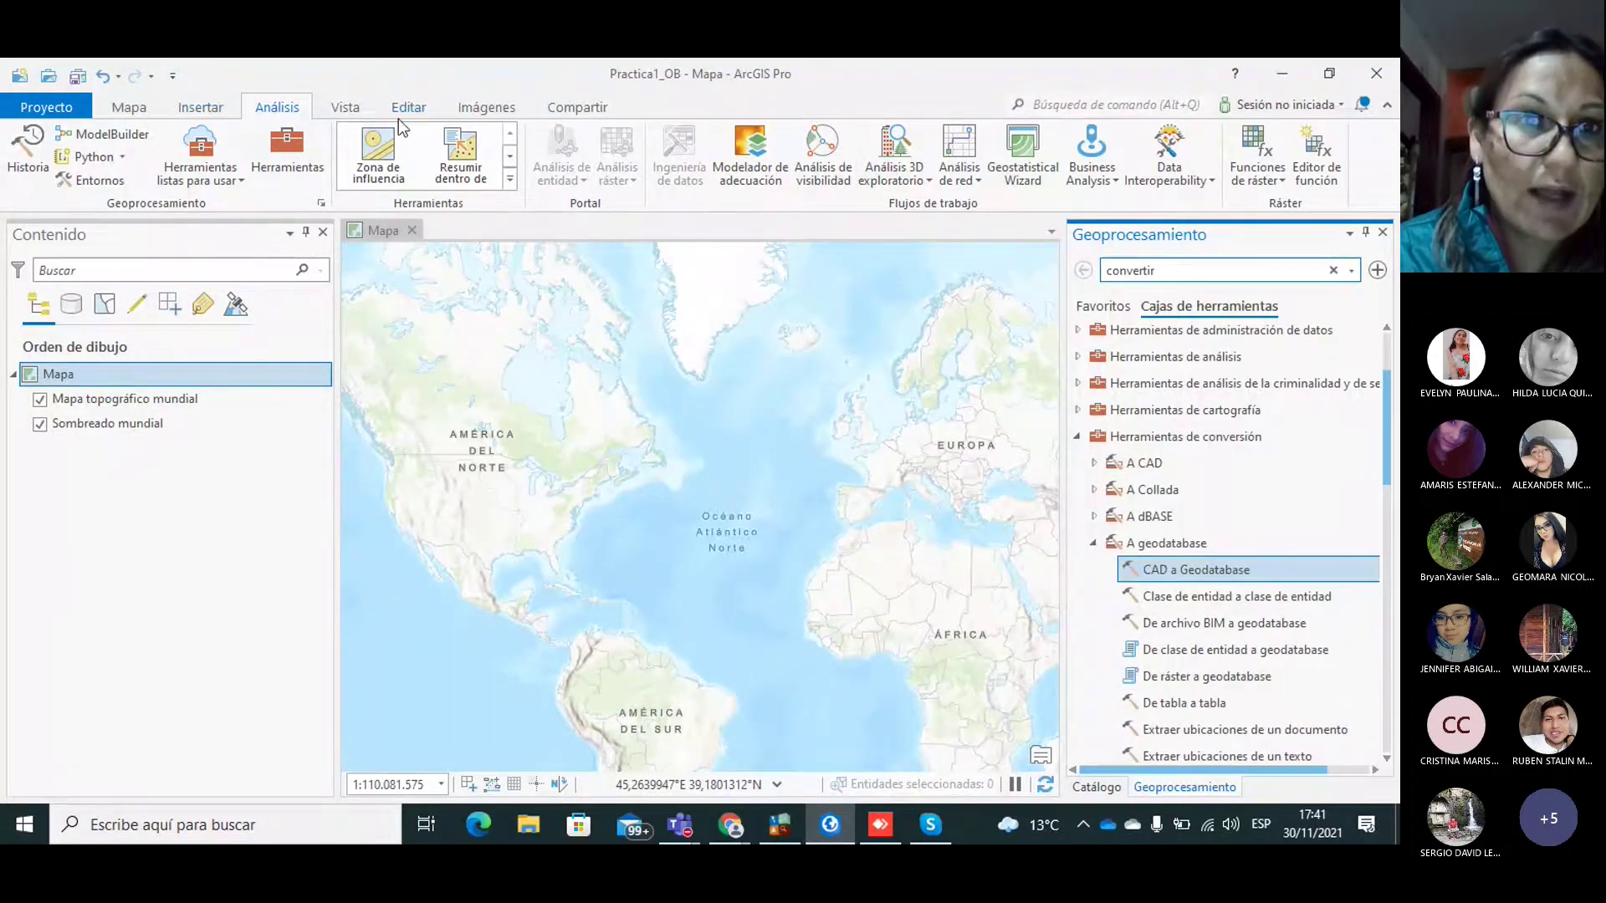
left_click(344, 109)
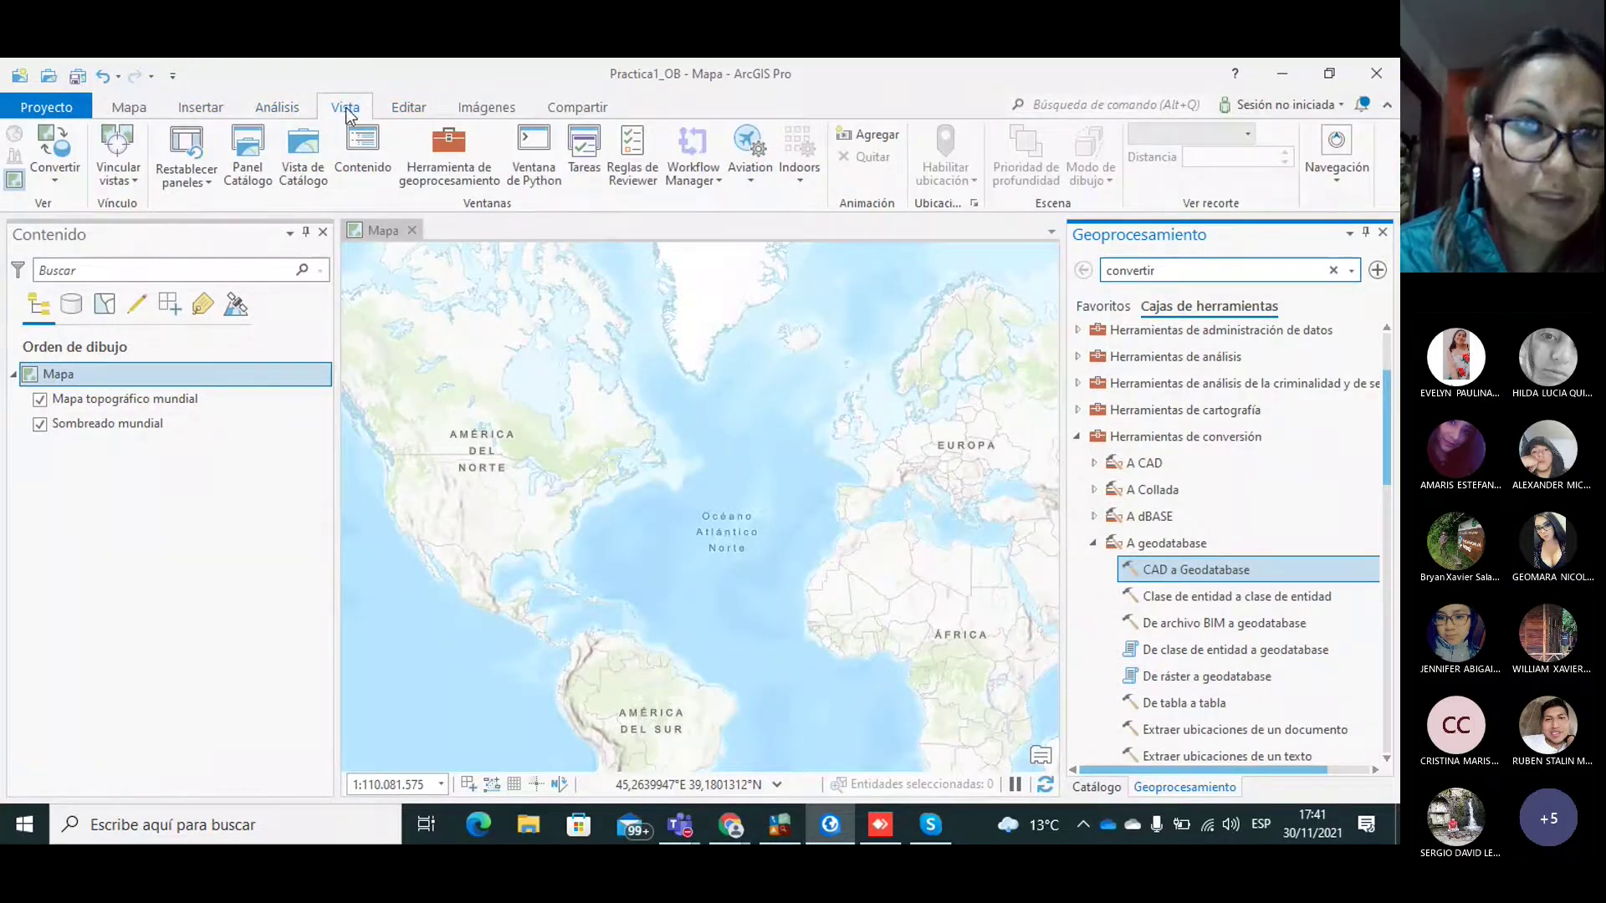
left_click(247, 165)
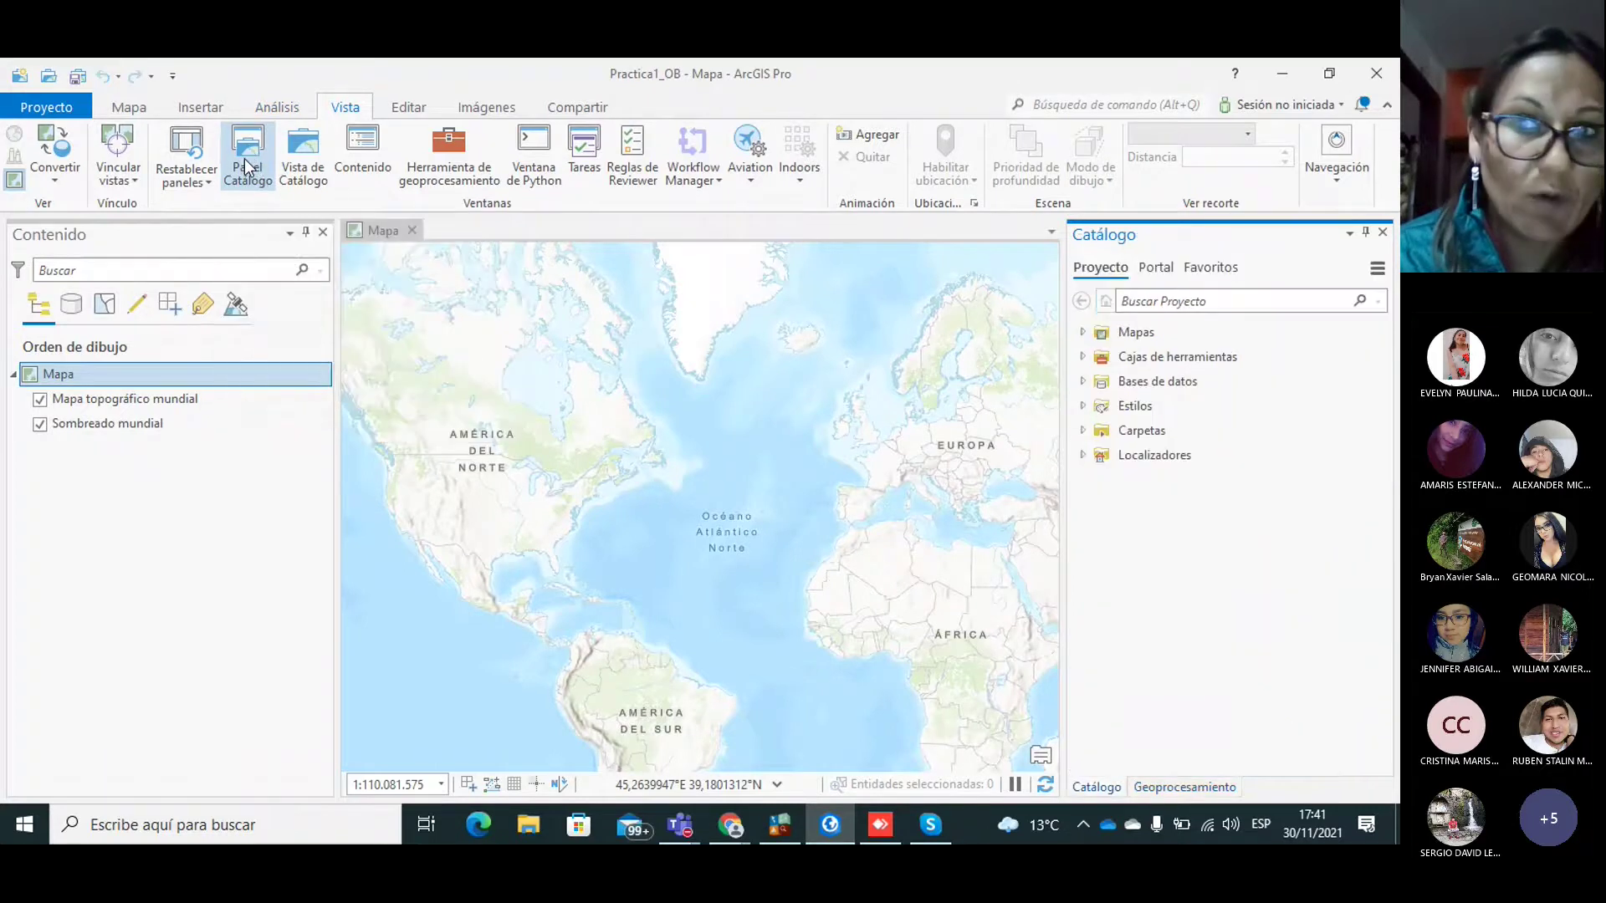
left_click(1083, 381)
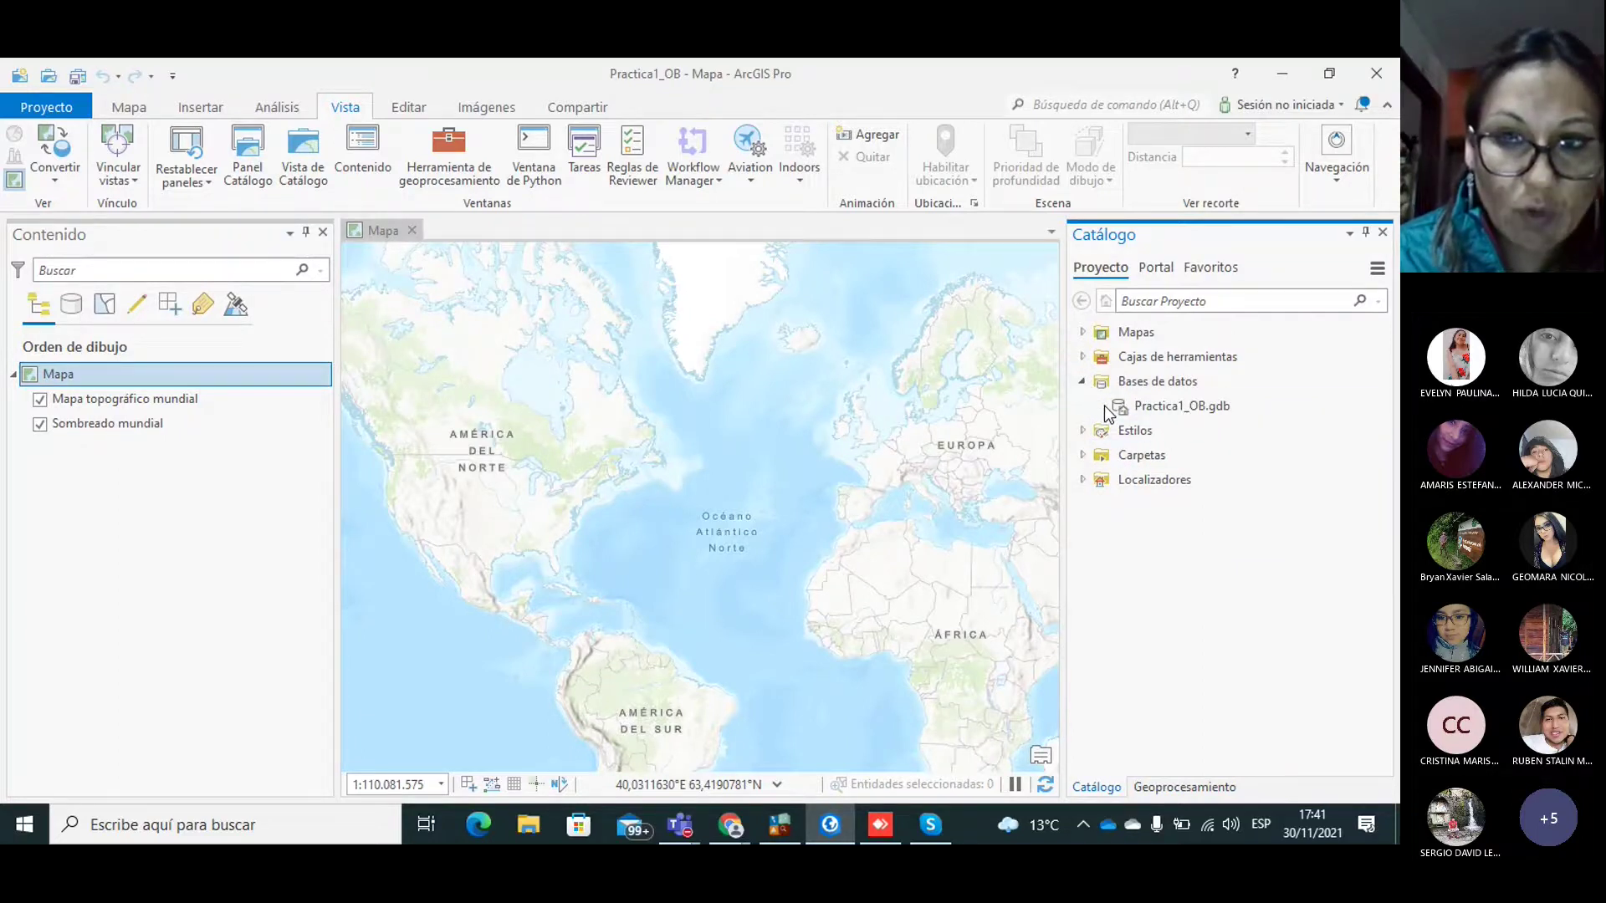
left_click(1104, 405)
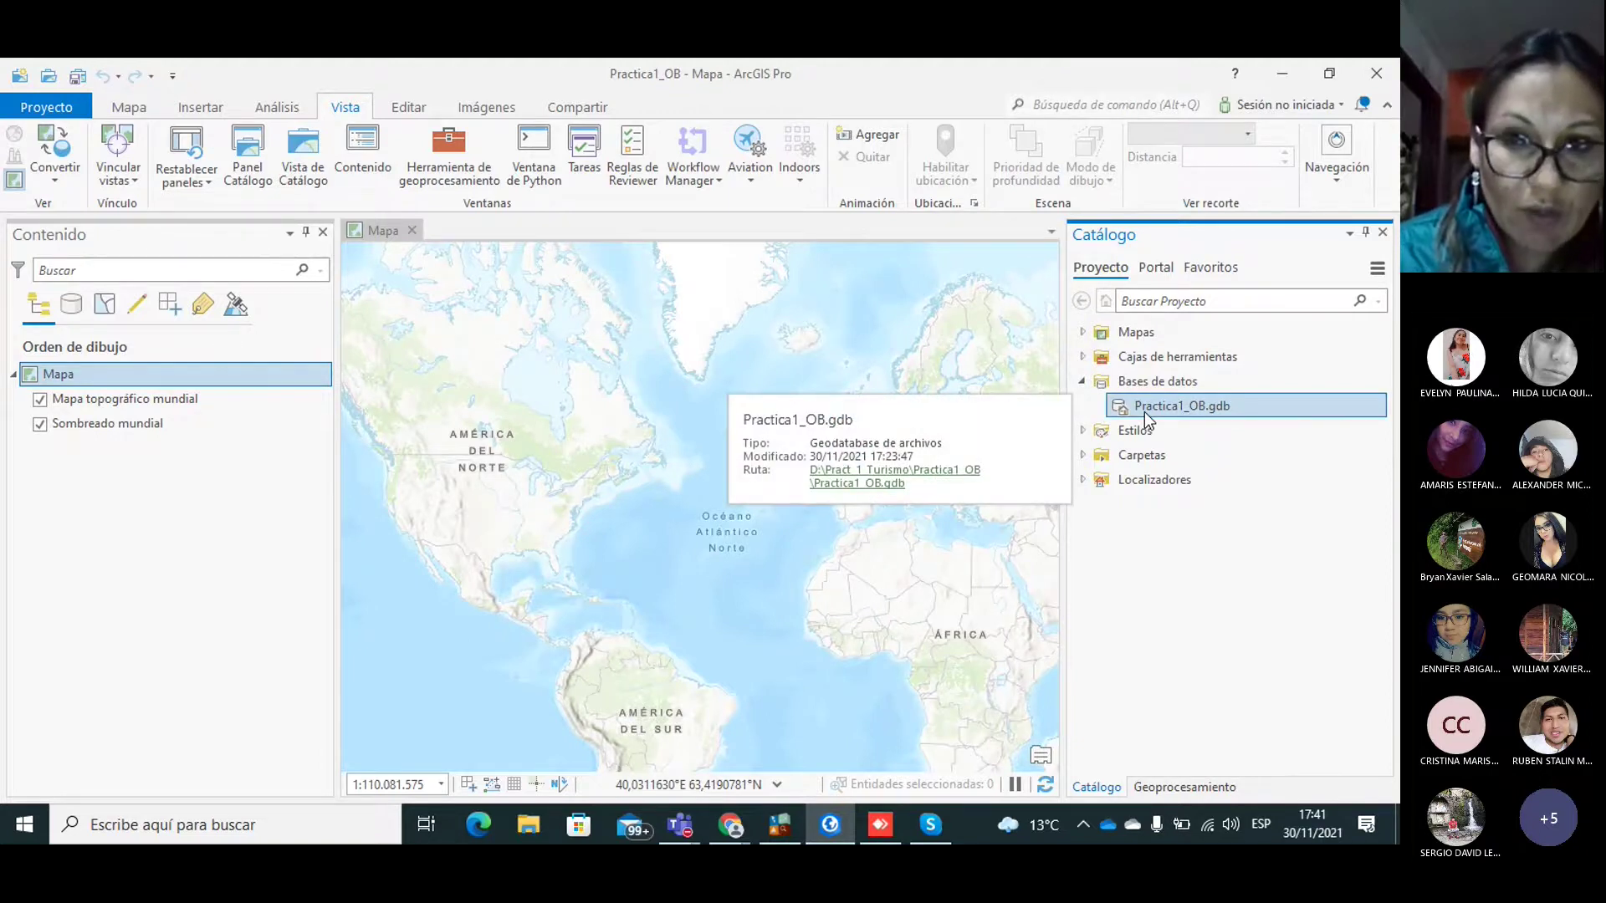
Step: Start a new feature dataset in Practica1_OB.gdb named Objetos_G
right_click(1144, 413)
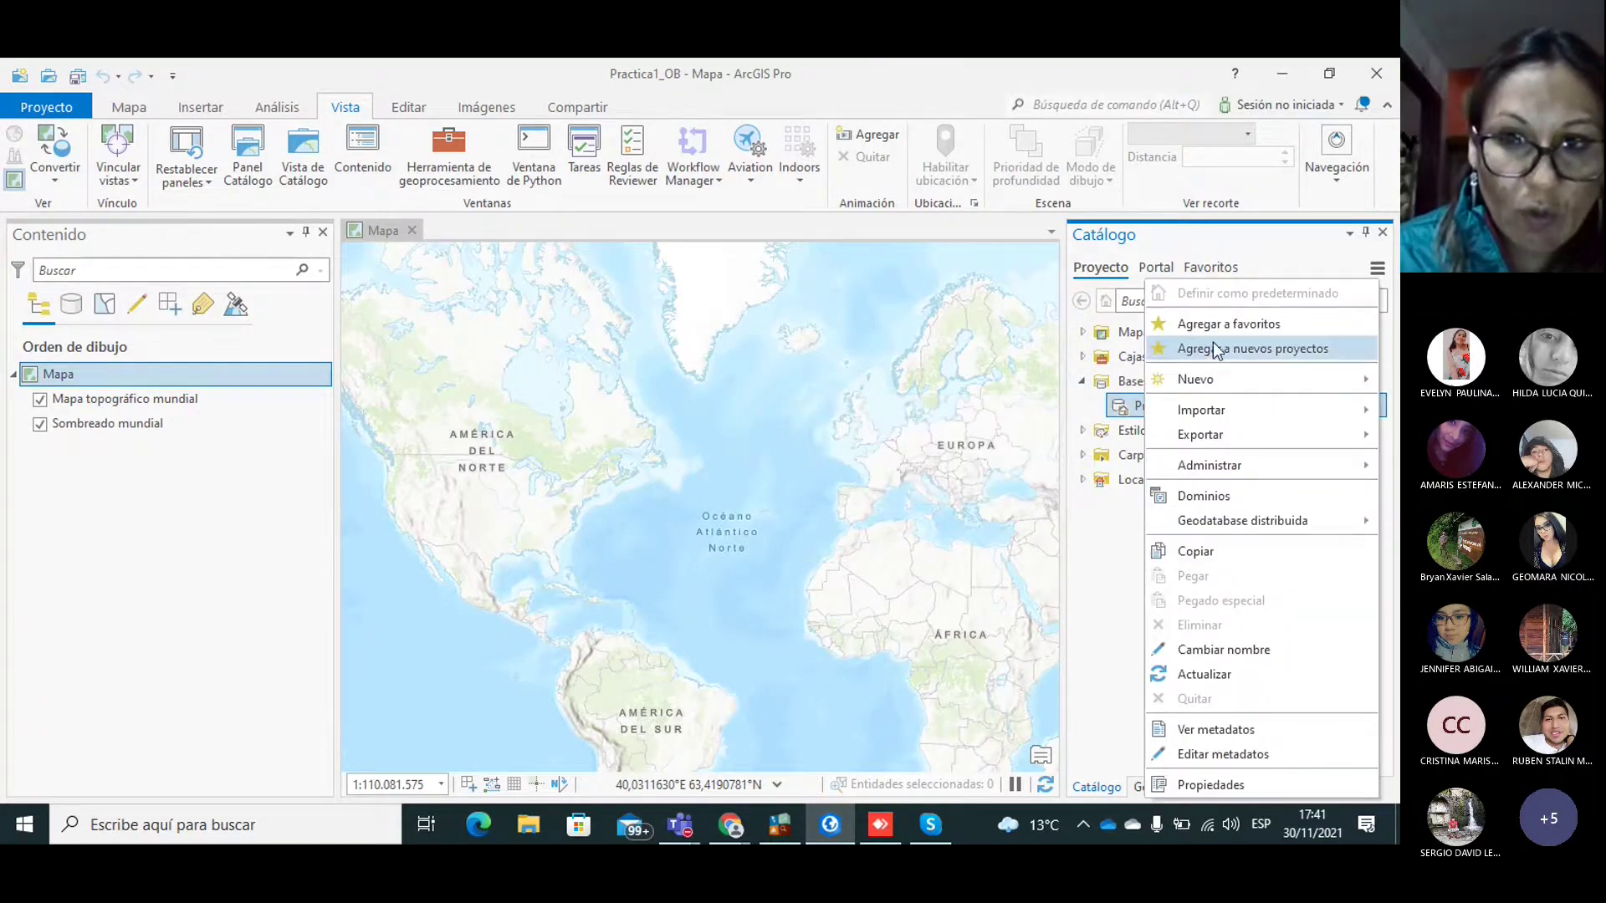
mouse_move(1192, 381)
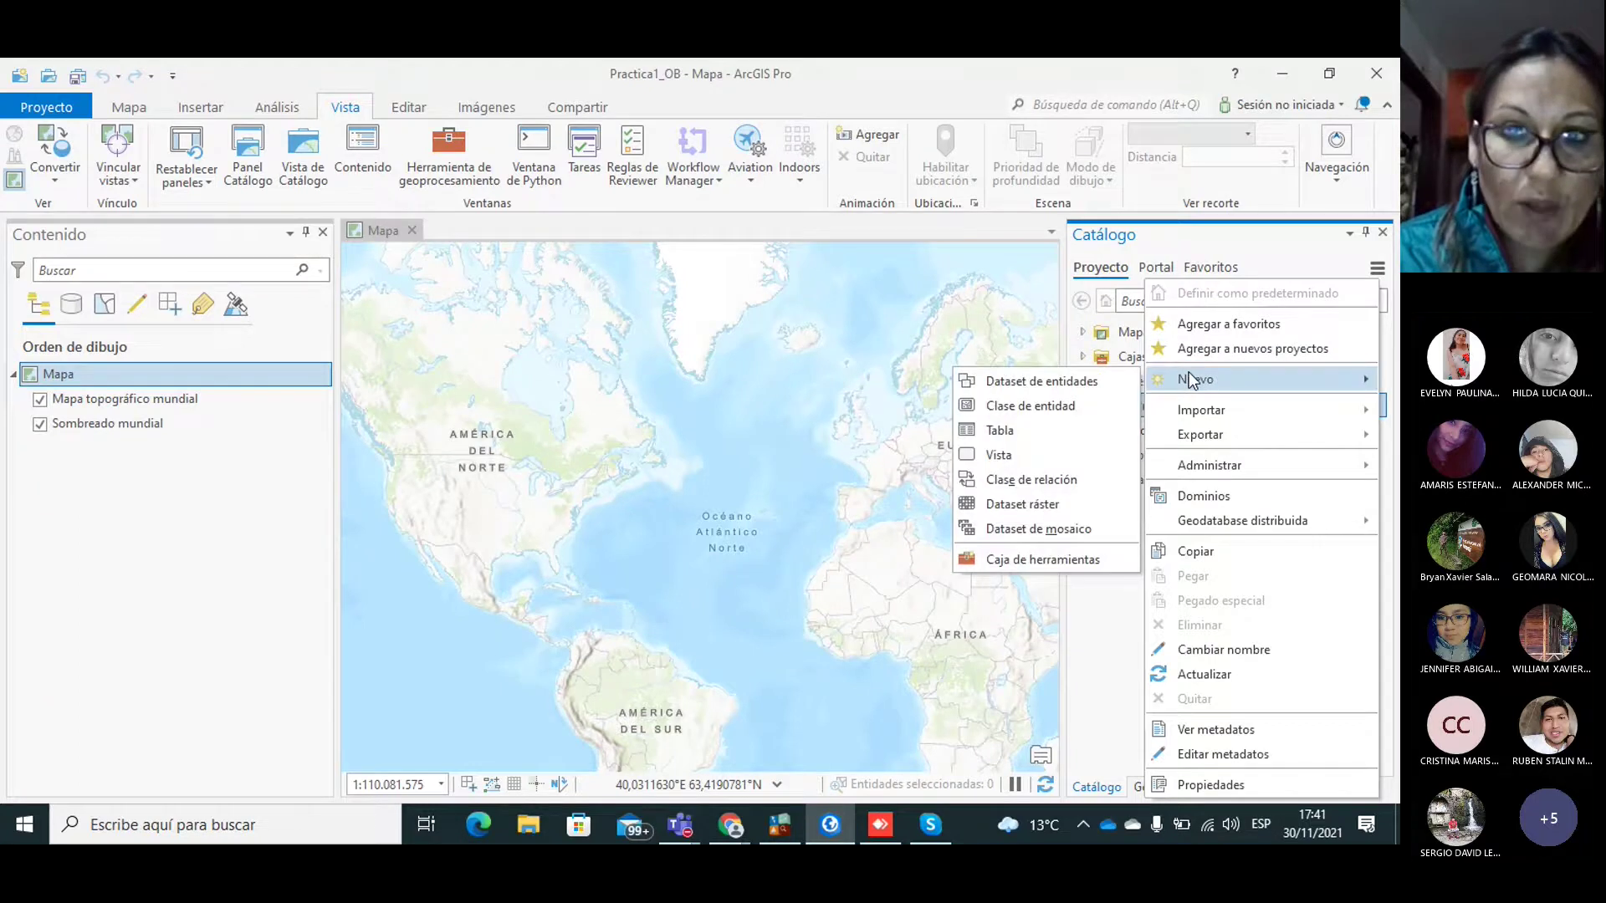
left_click(1026, 382)
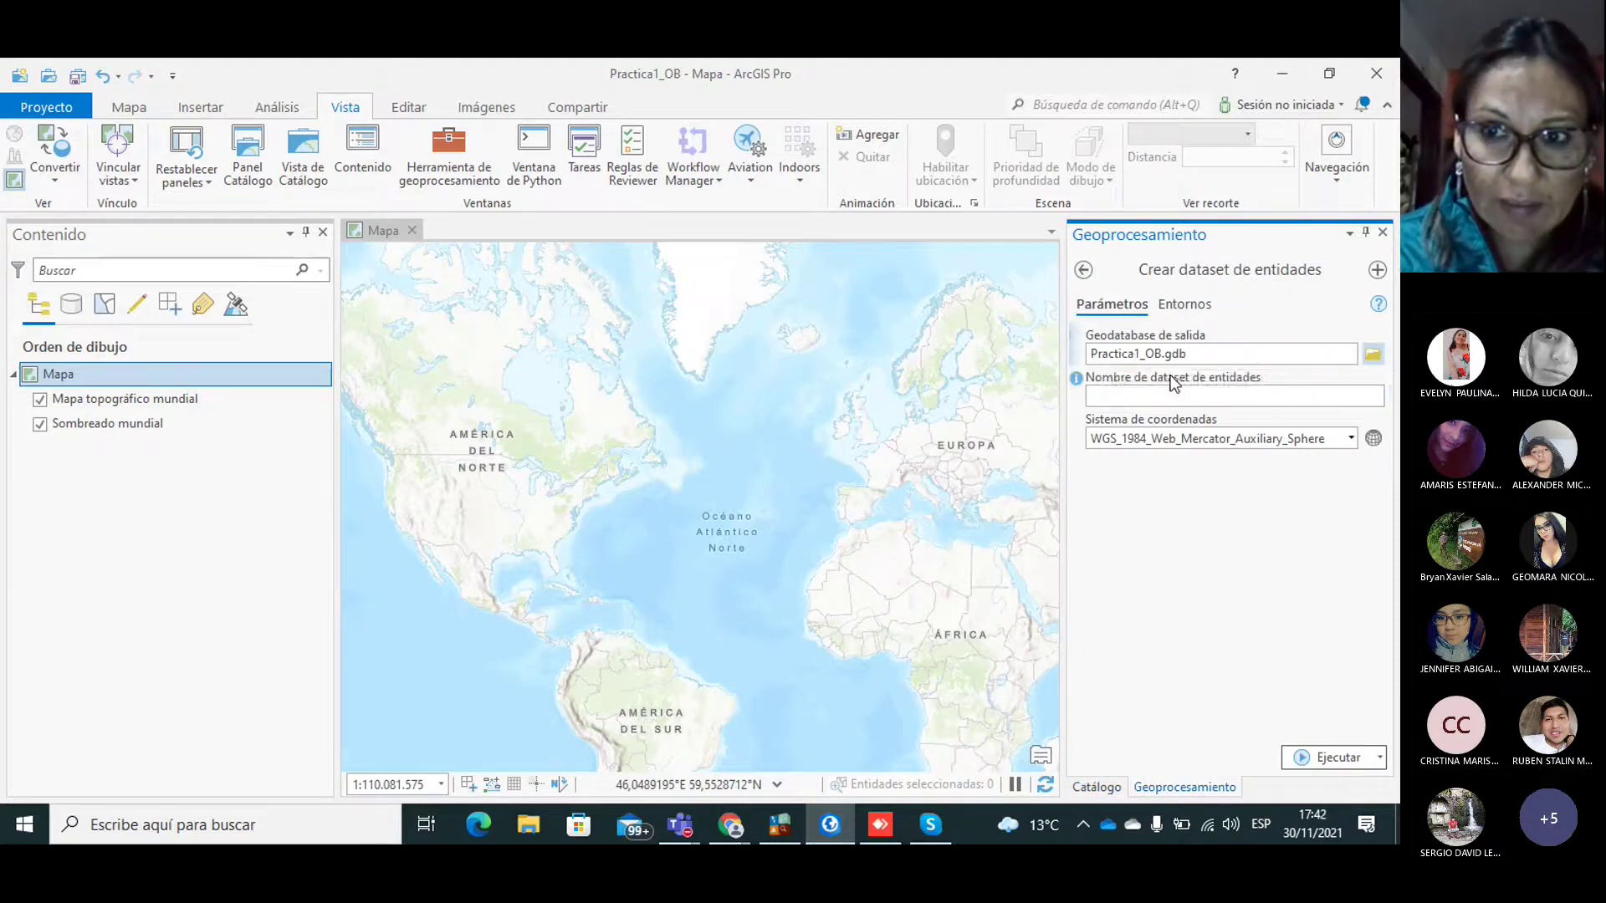
left_click(1141, 355)
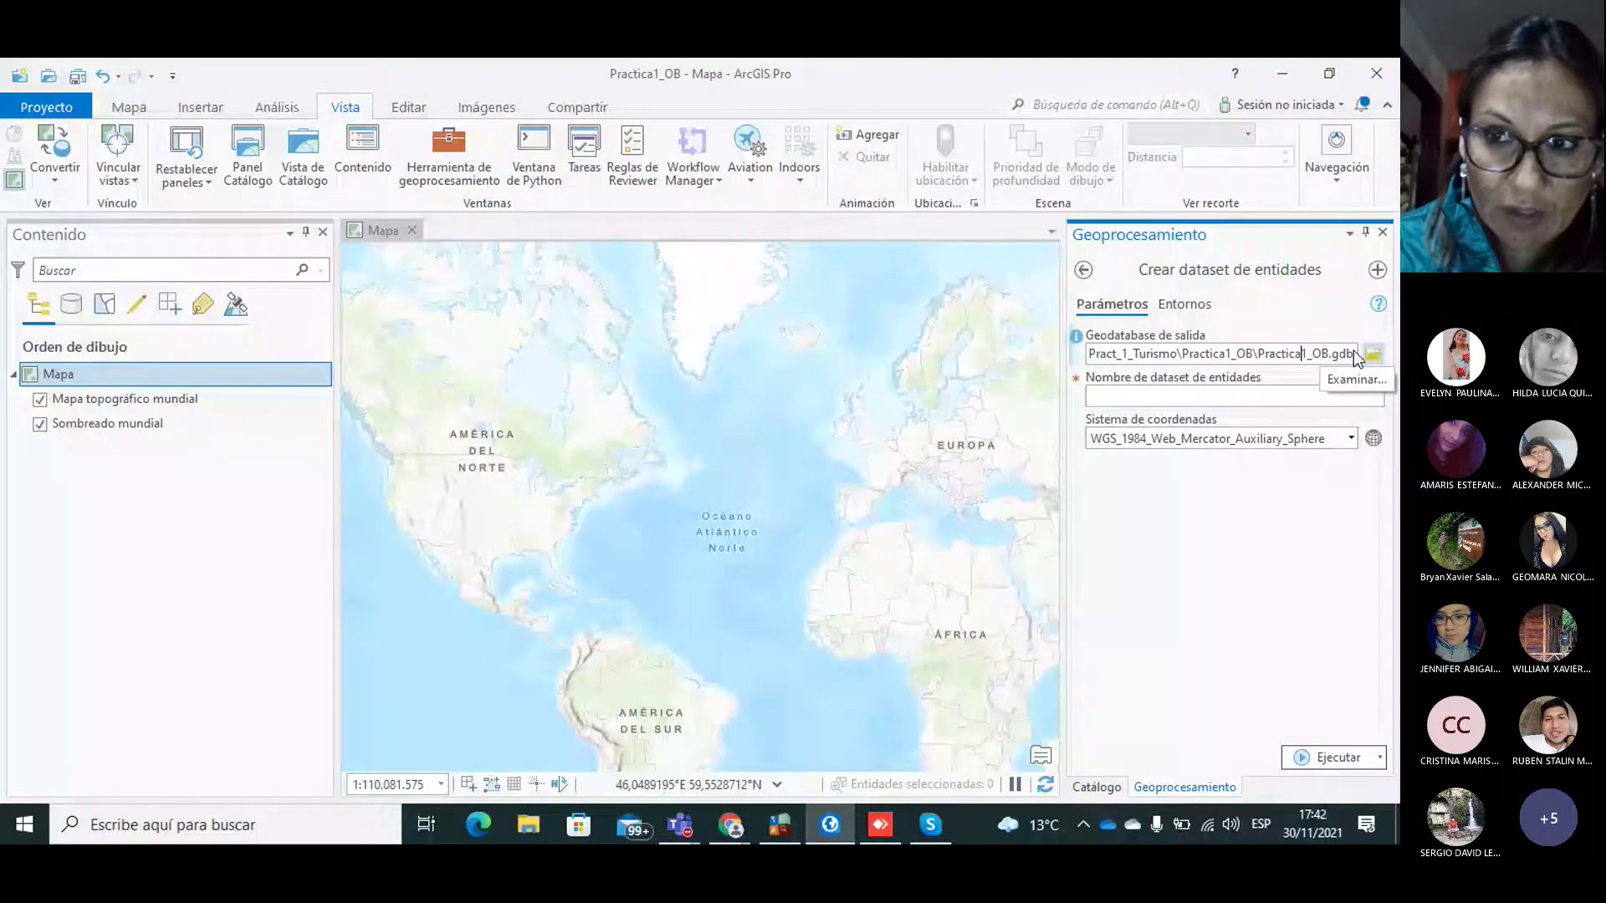
left_click(1230, 395)
type("O")
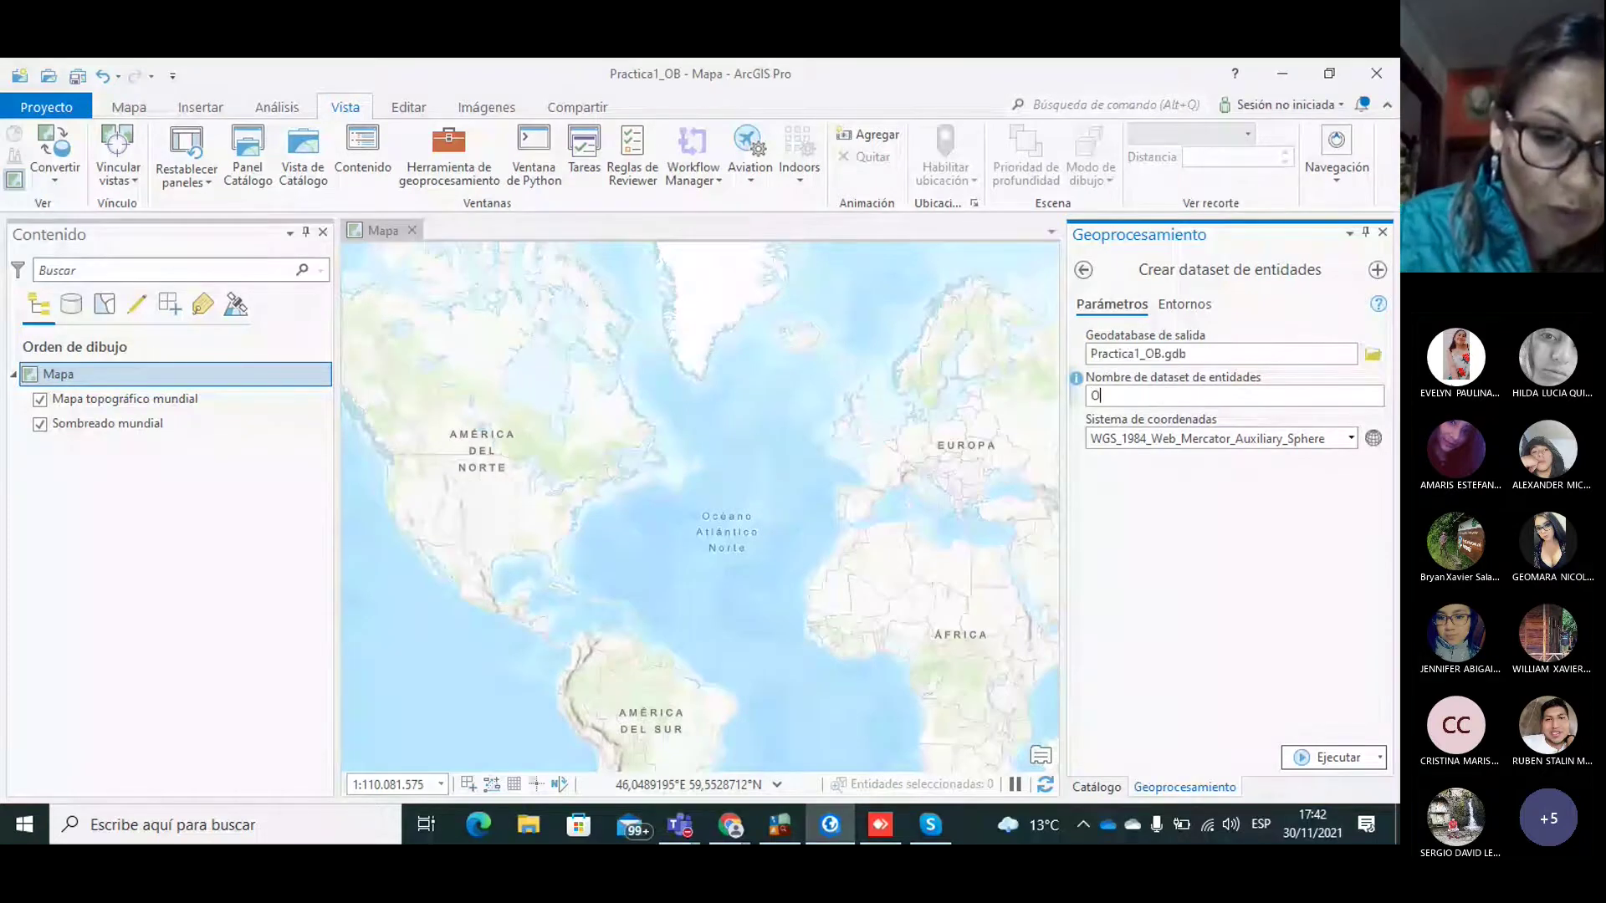
type("bjetos")
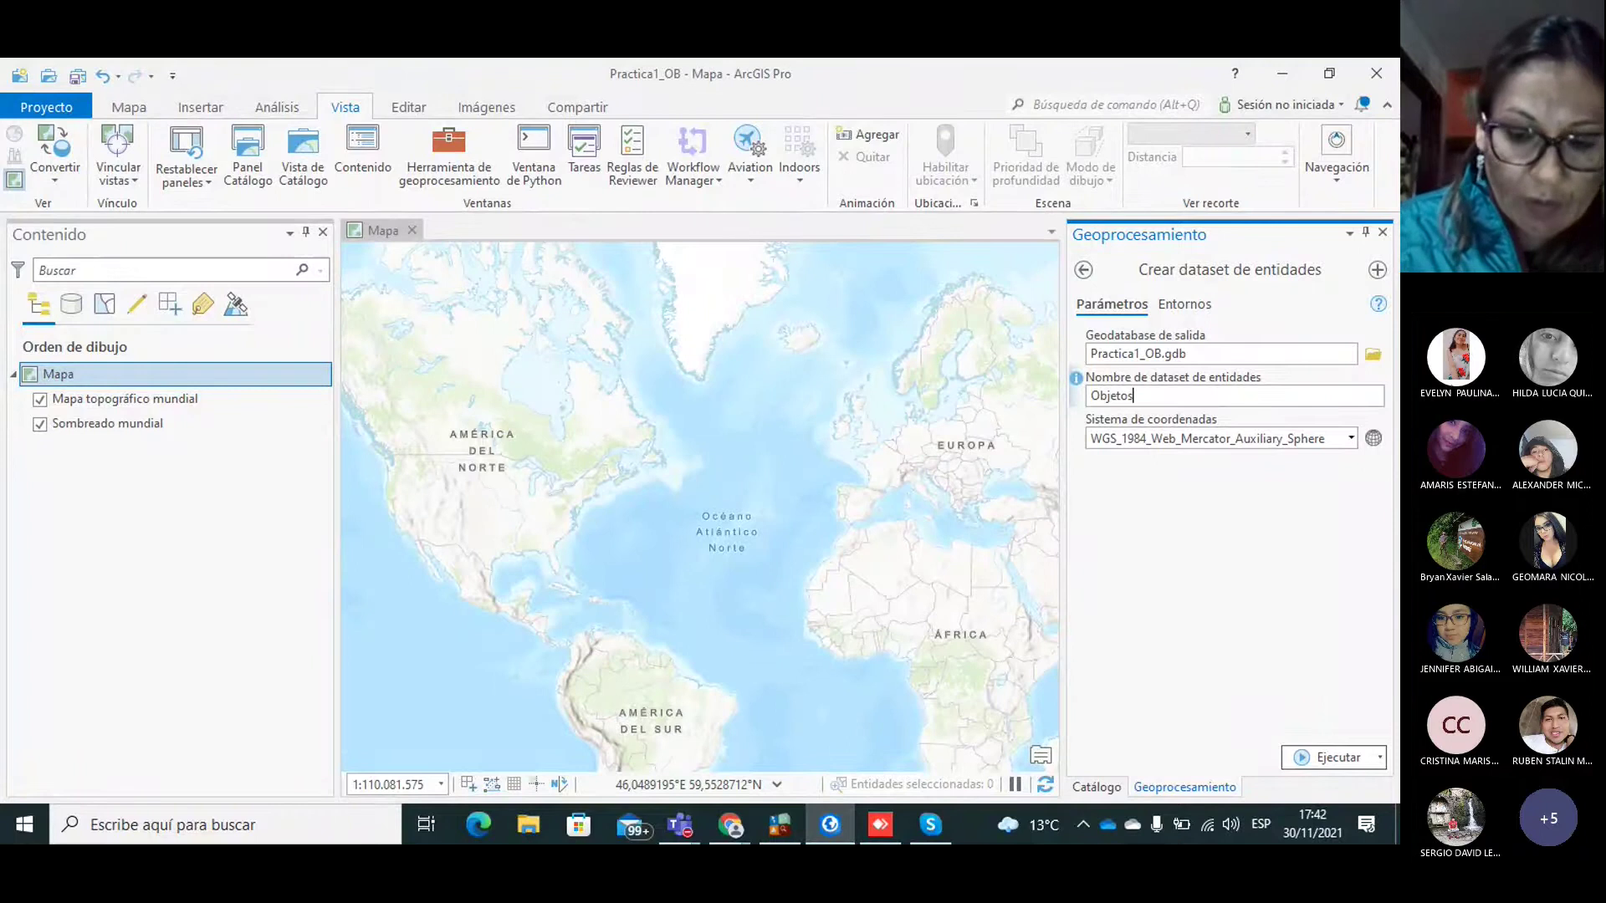
type("_G")
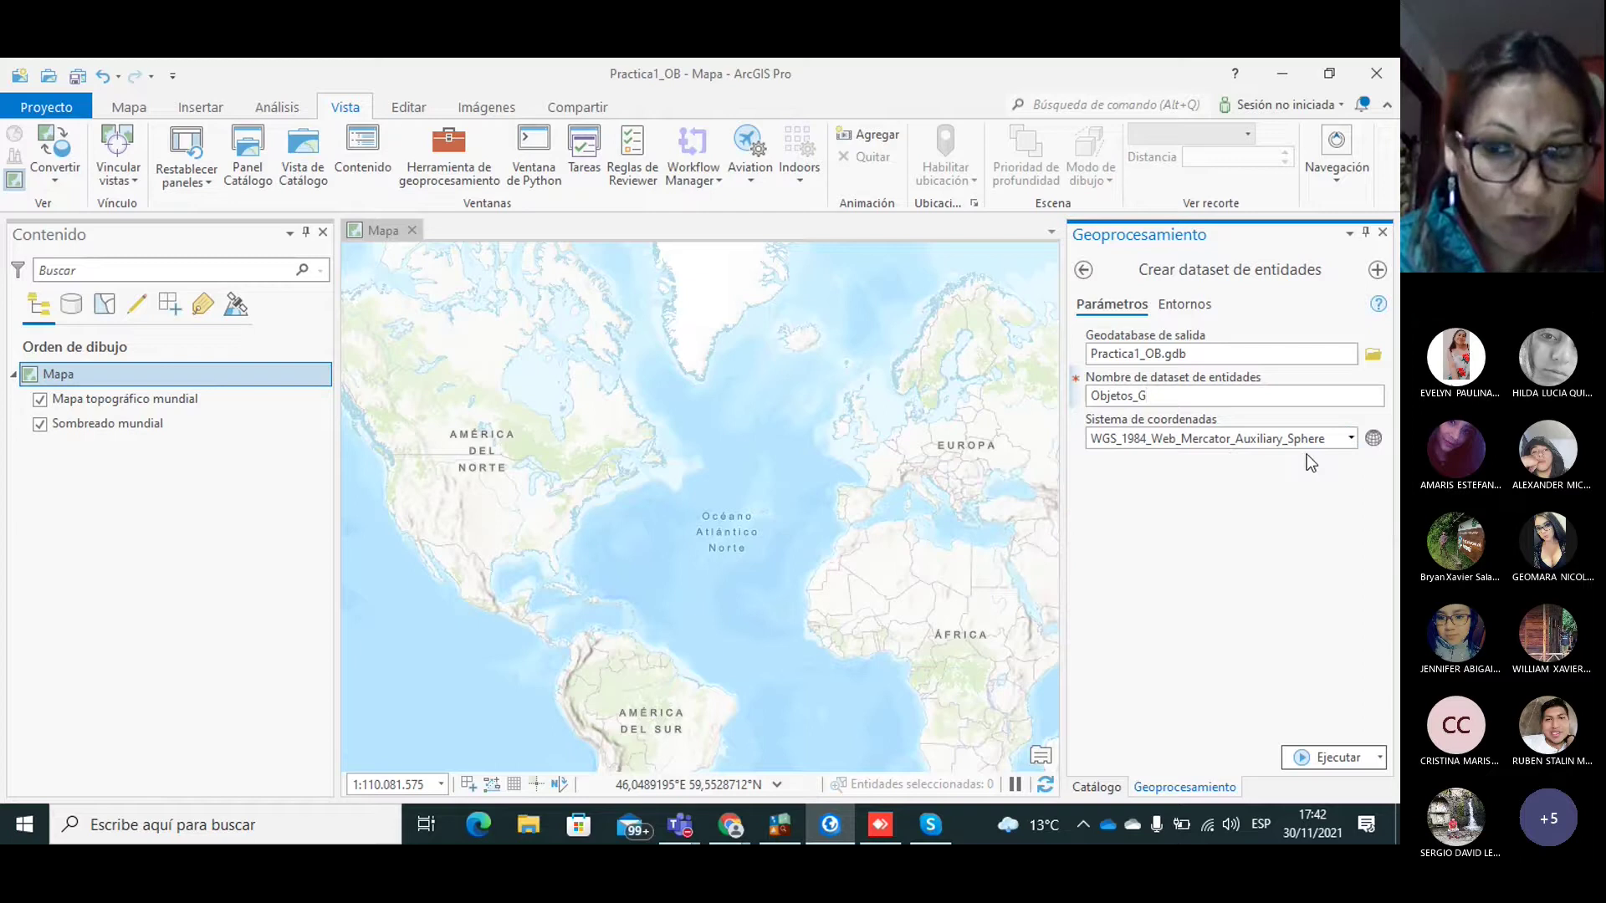
Step: Set the feature dataset's coordinate system to WGS 1984 UTM Zona 17S
left_click(1372, 439)
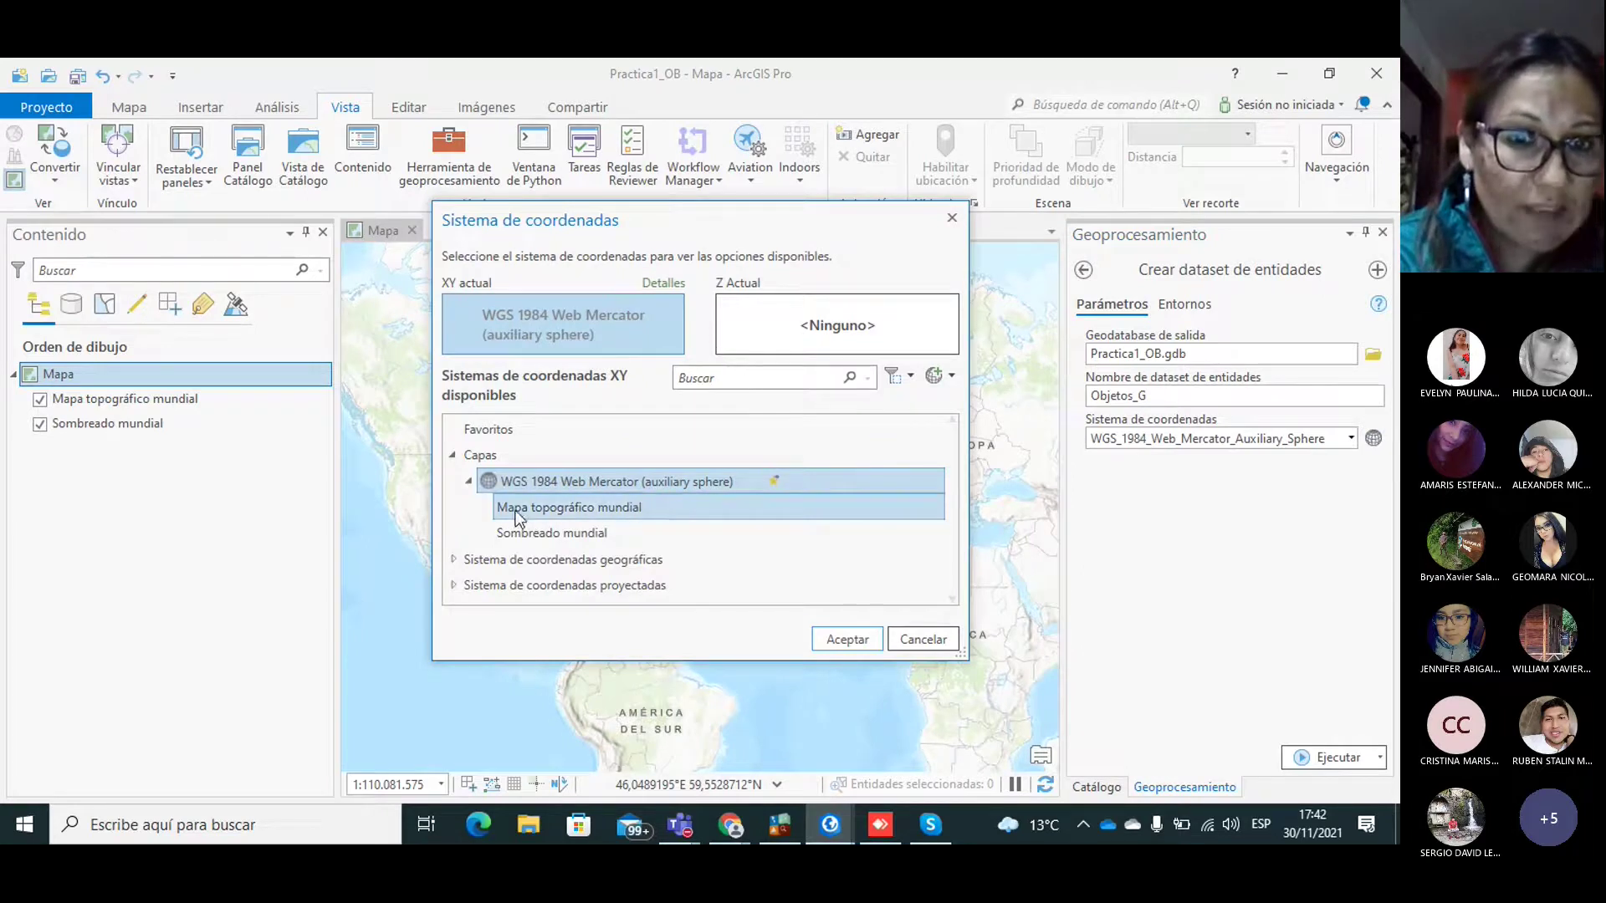
left_click(468, 481)
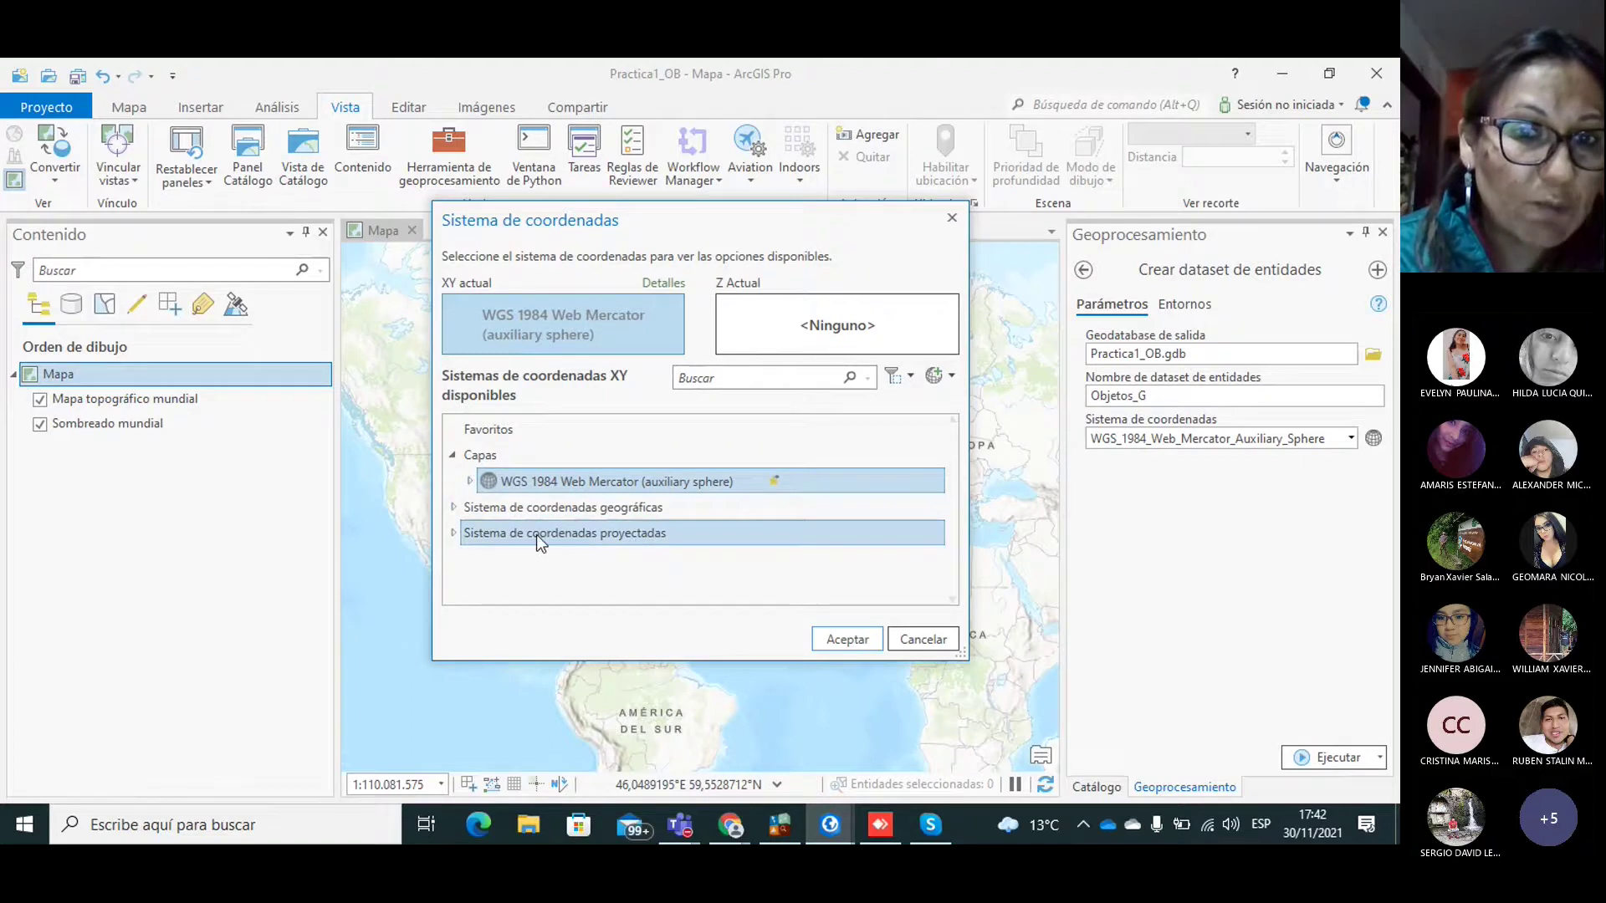
left_click(452, 534)
left_click_drag(954, 478, 954, 555)
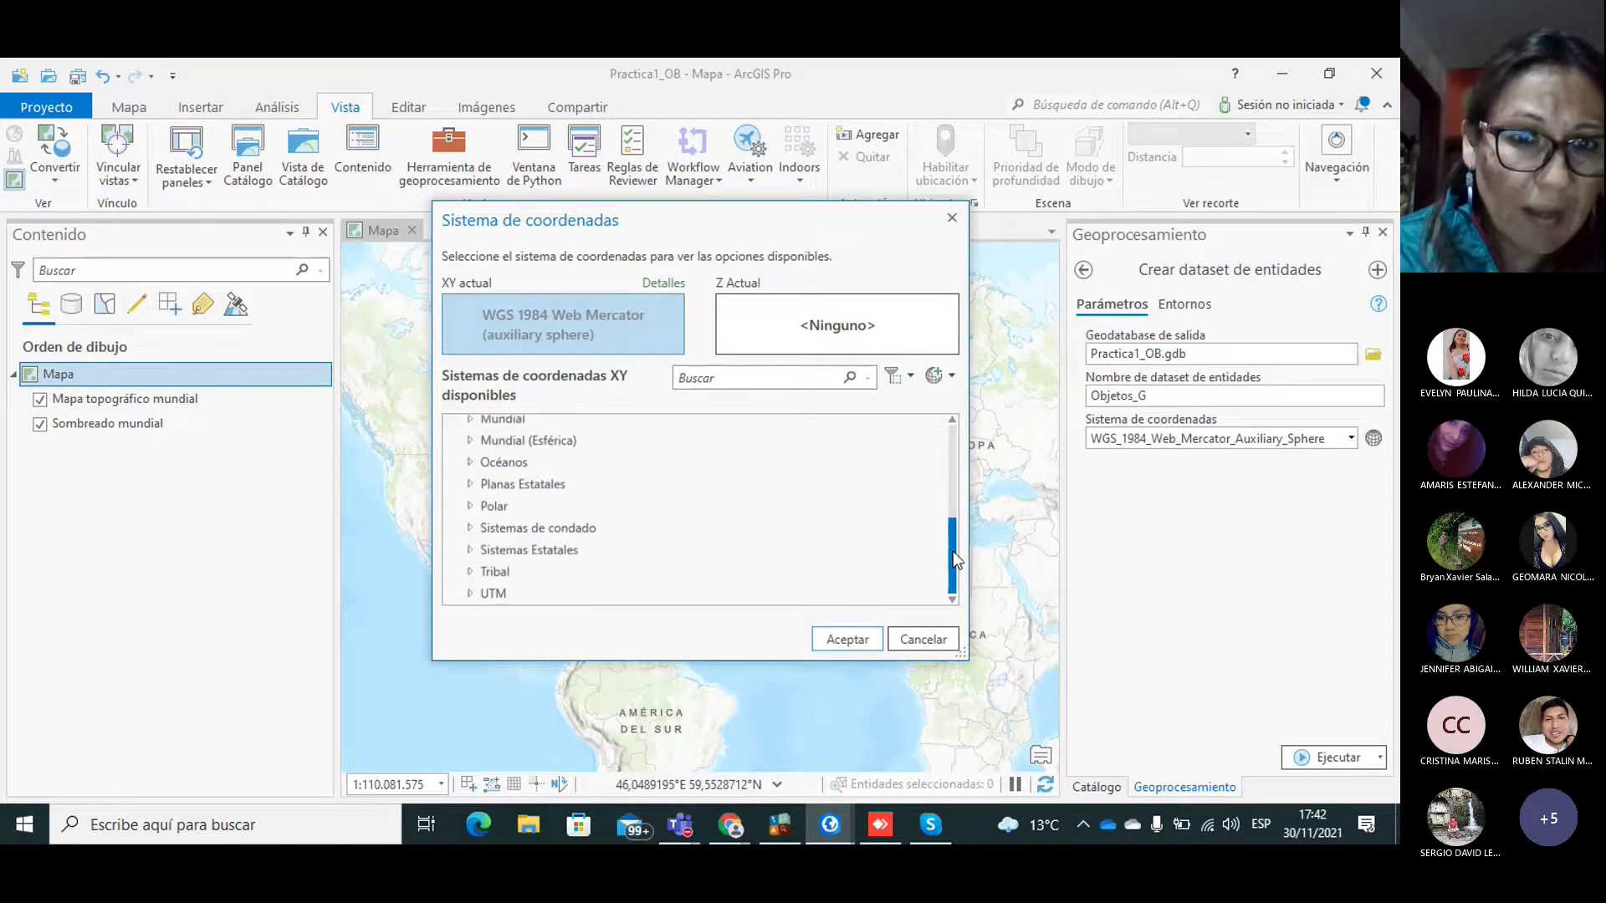
left_click(475, 592)
left_click_drag(954, 562, 953, 607)
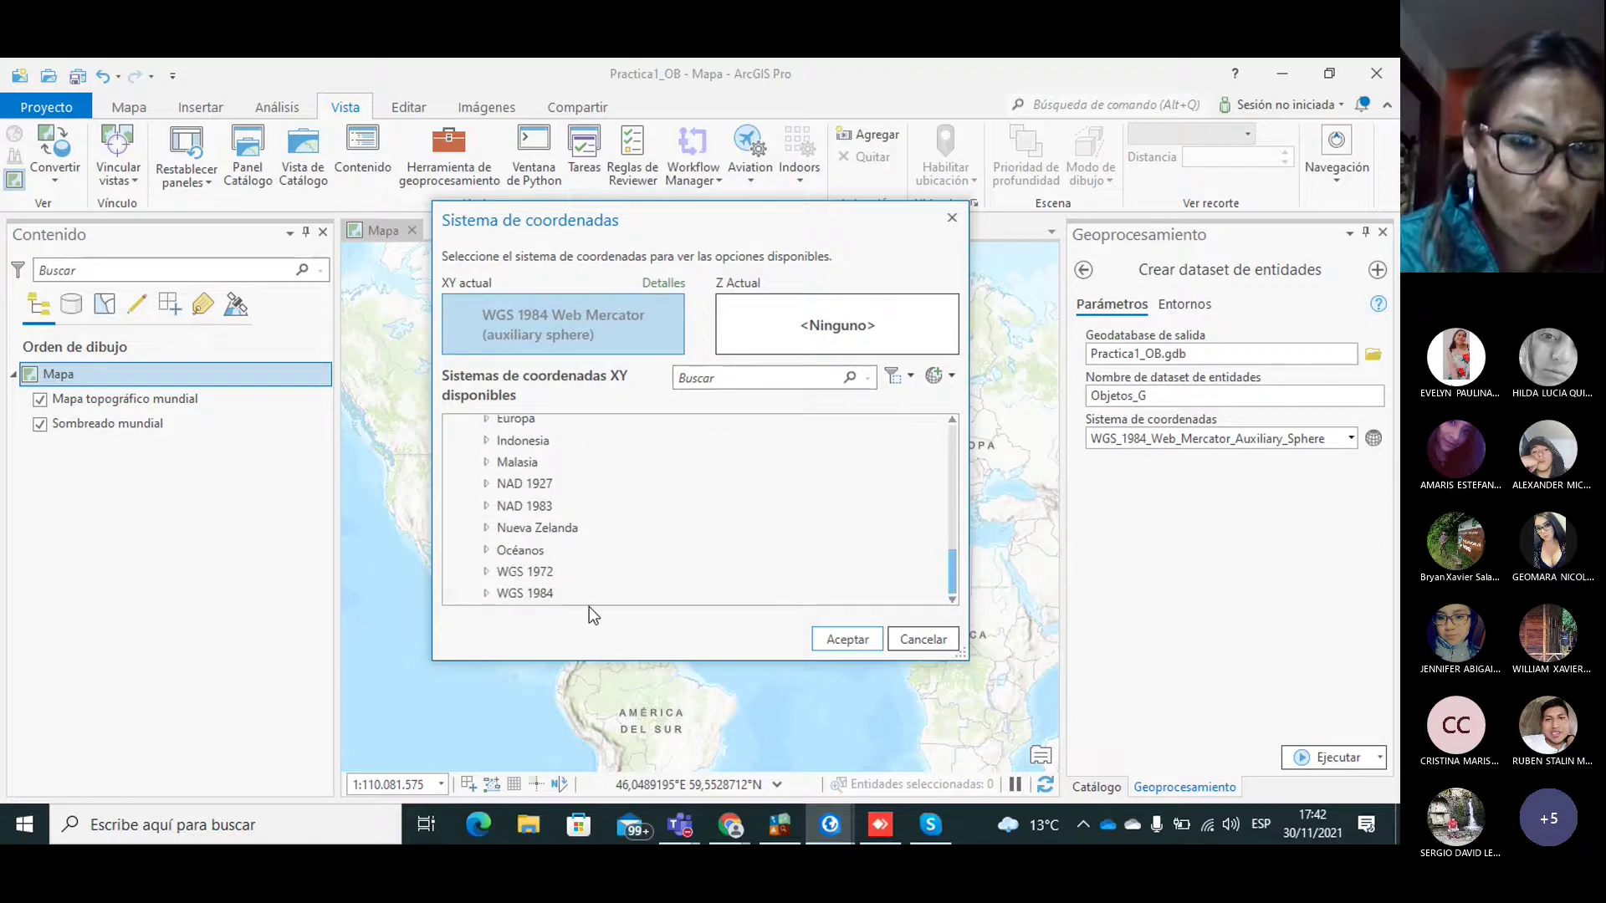
left_click(545, 595)
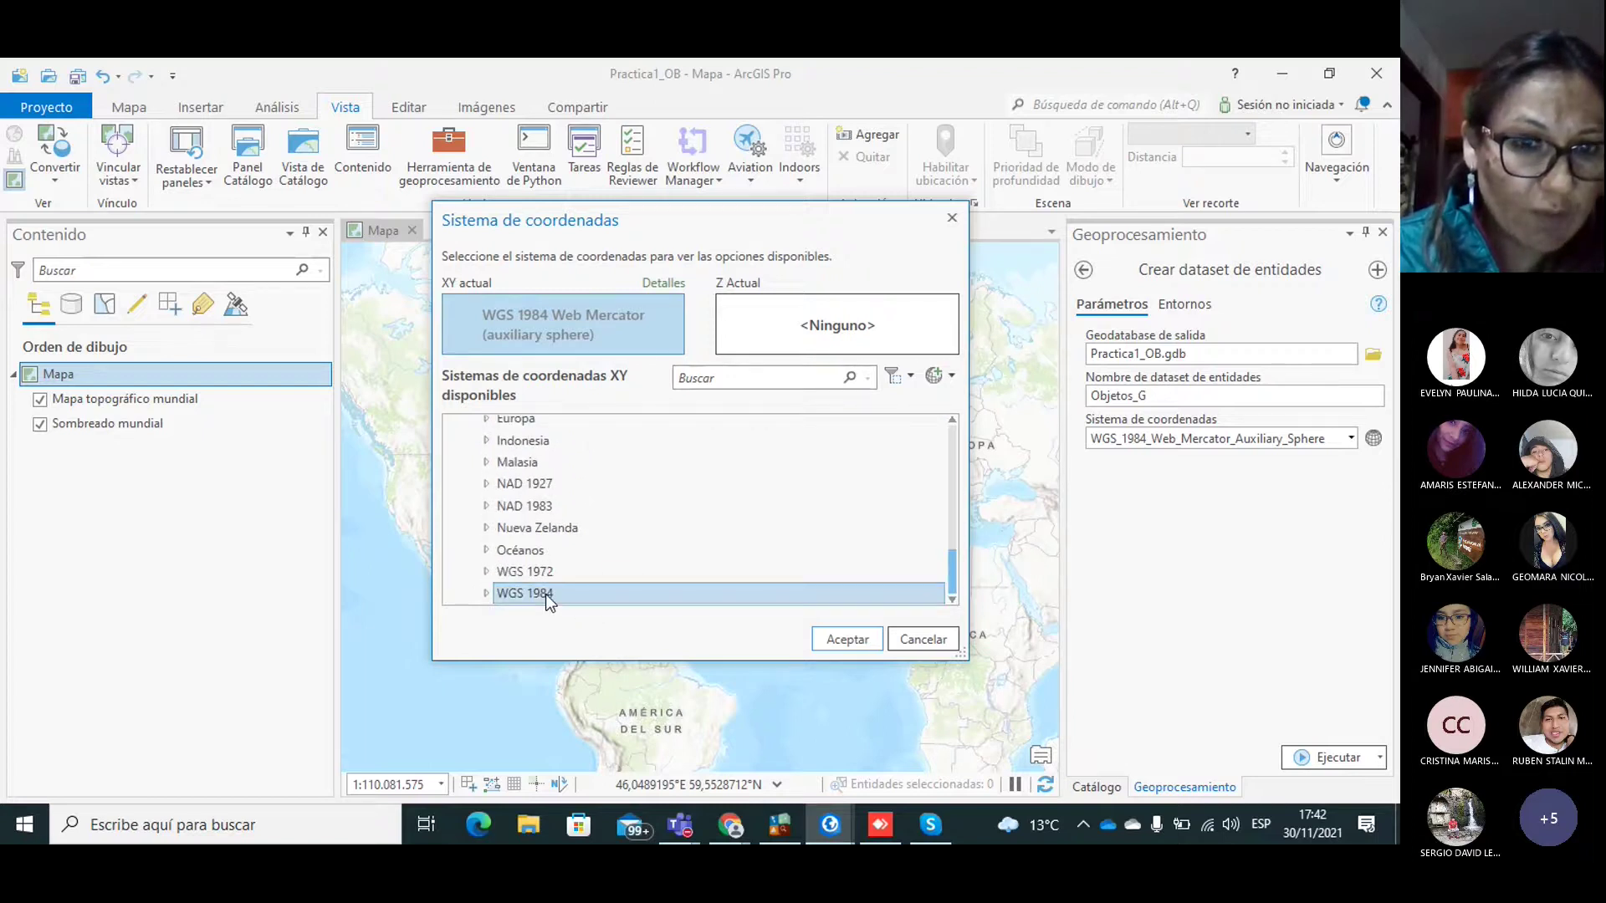
left_click(489, 594)
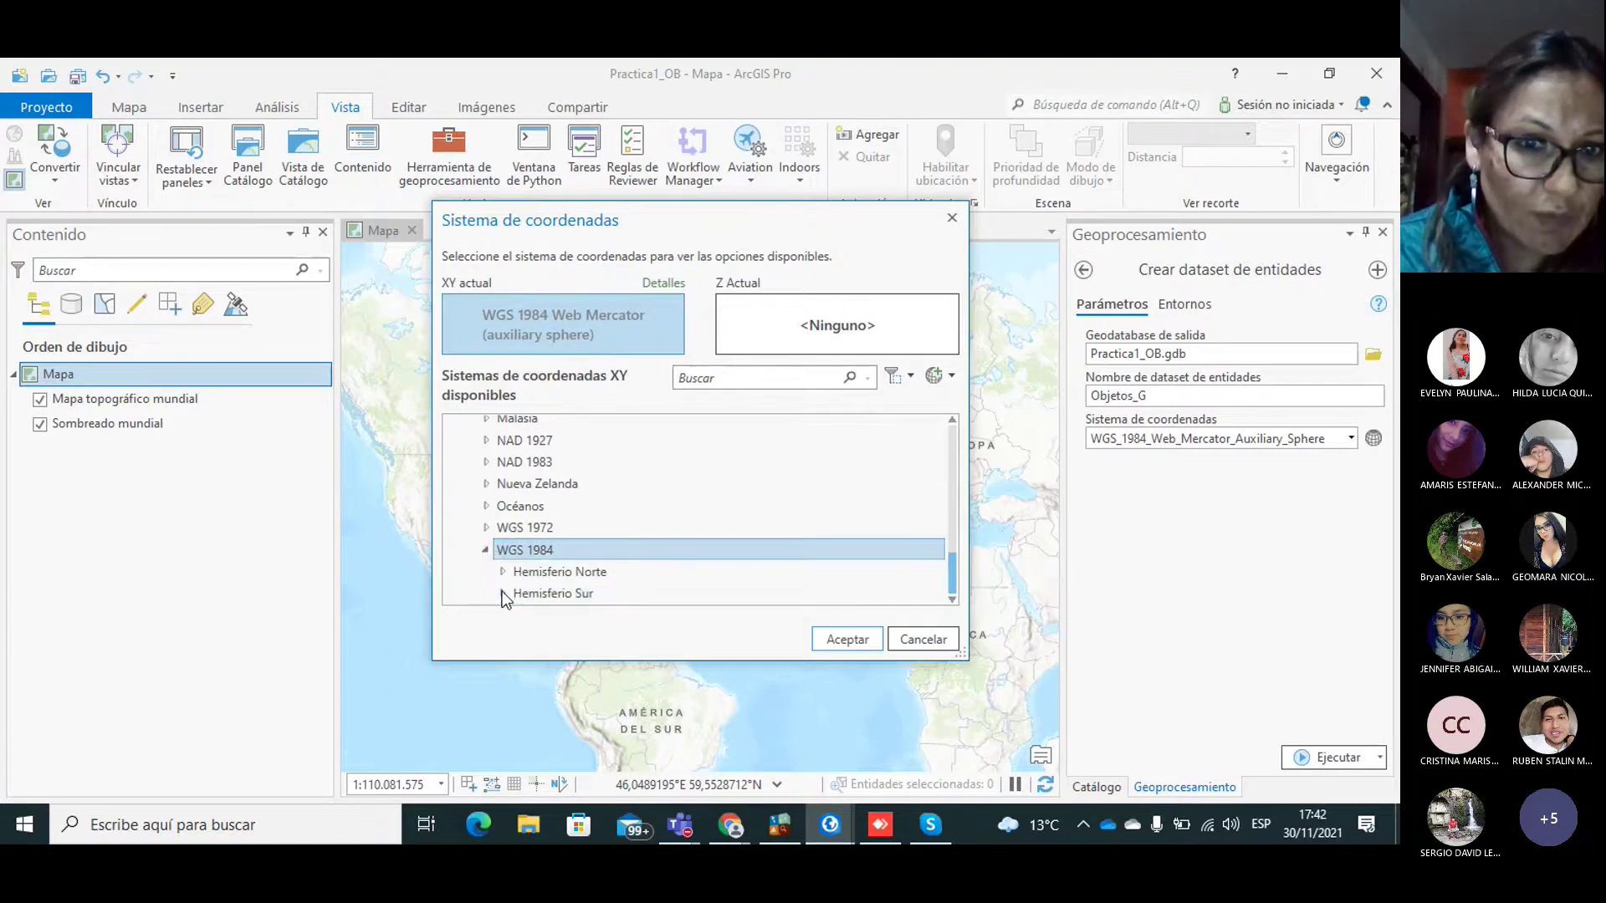
left_click(503, 594)
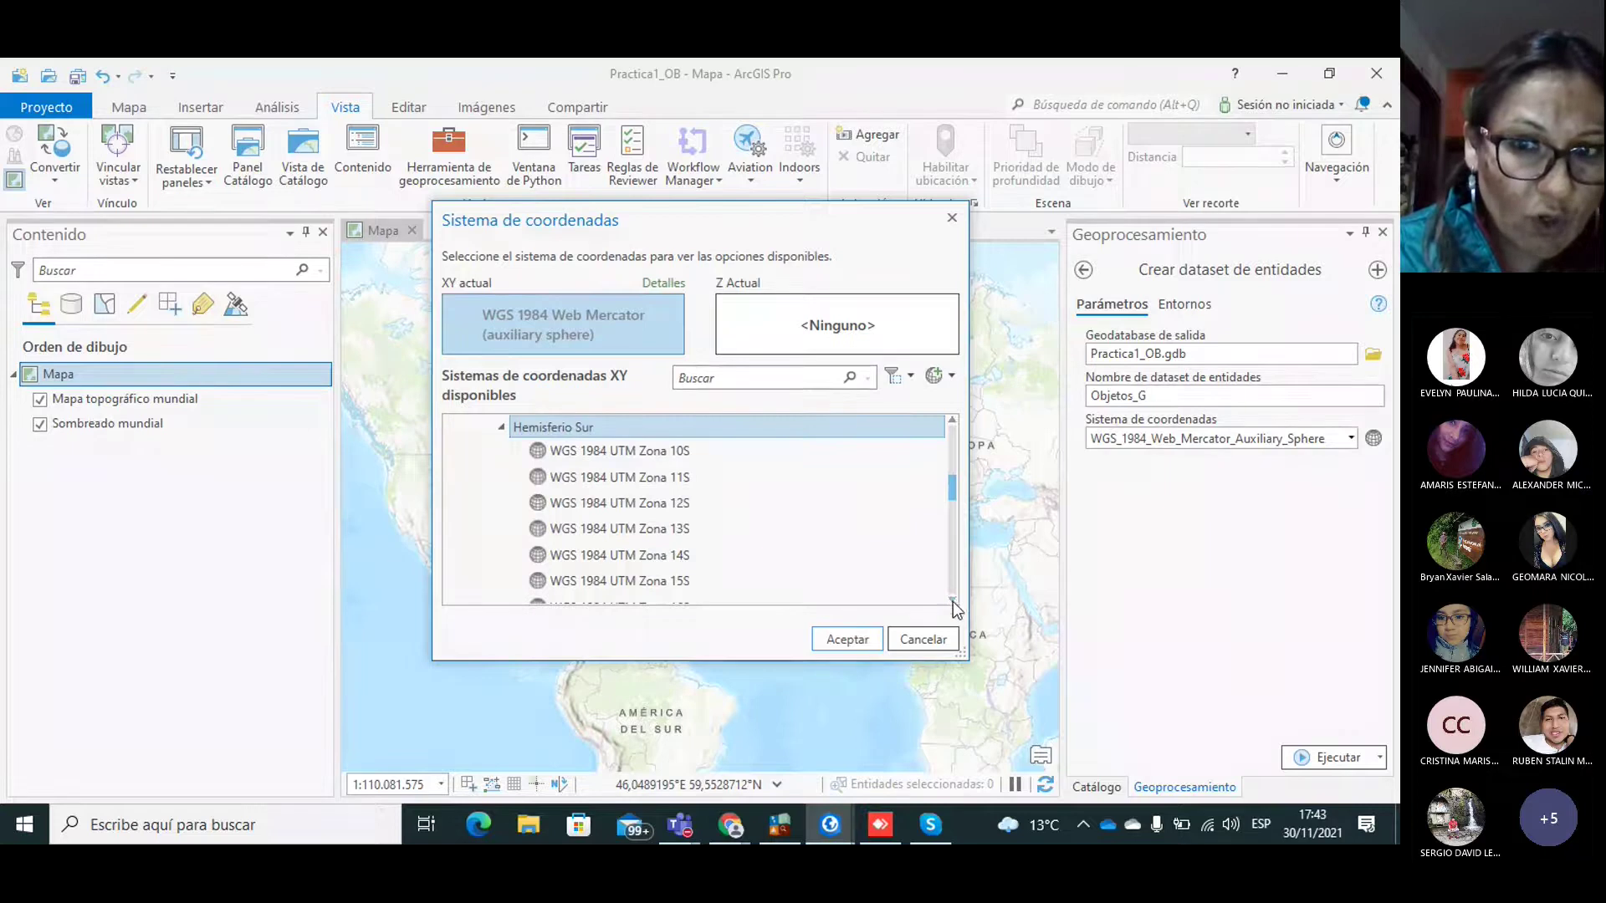
left_click(952, 599)
left_click(952, 599)
left_click(952, 599)
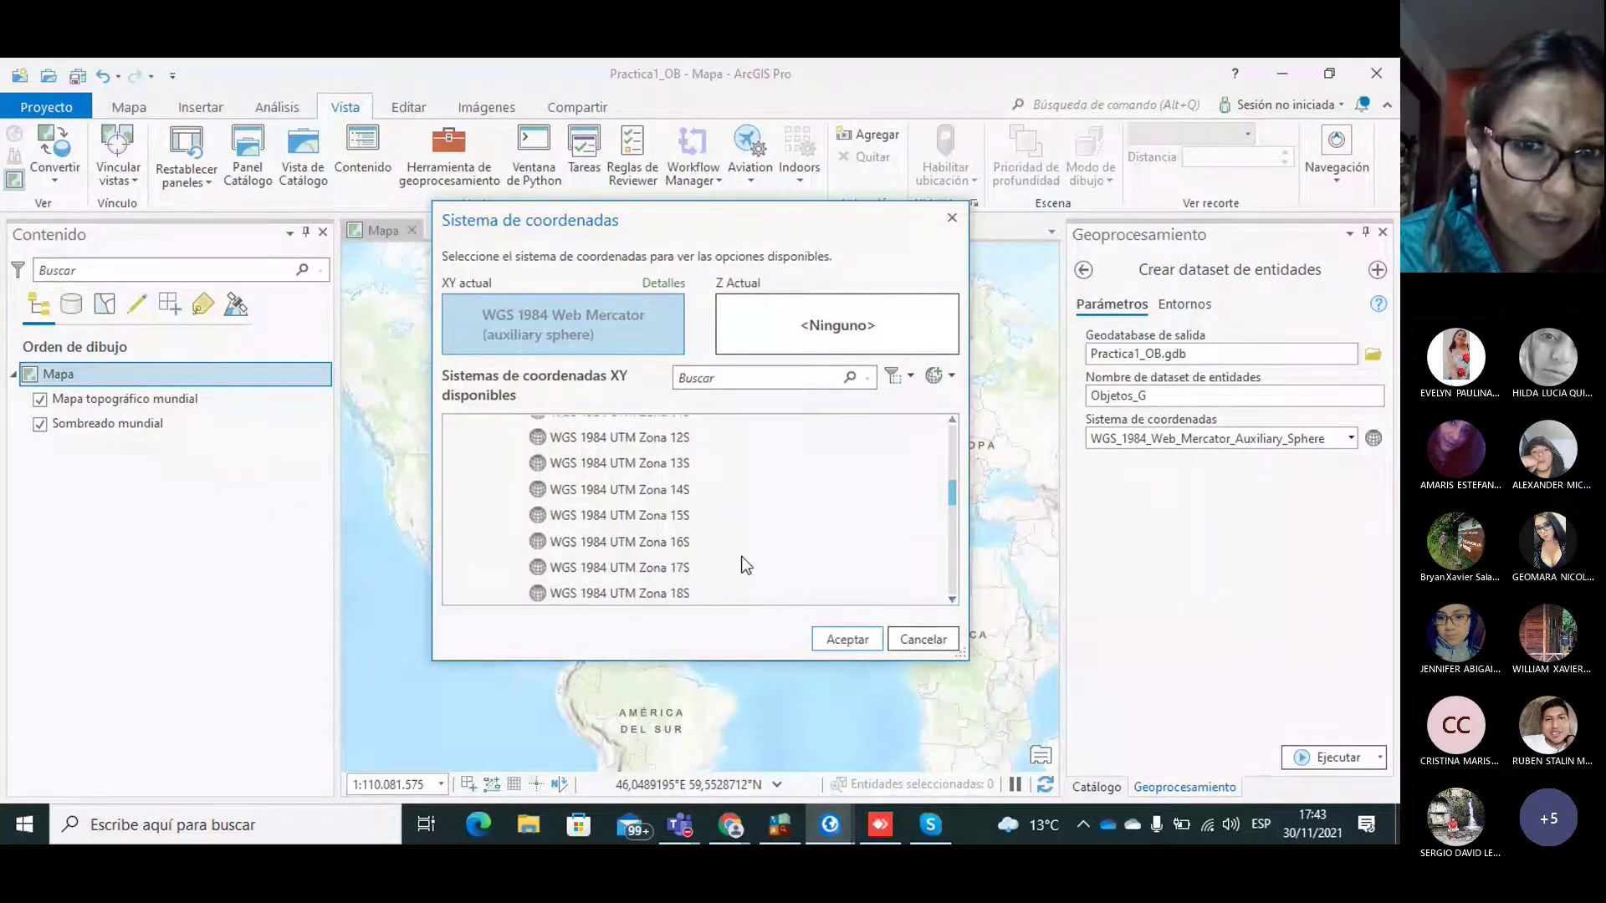
left_click(616, 568)
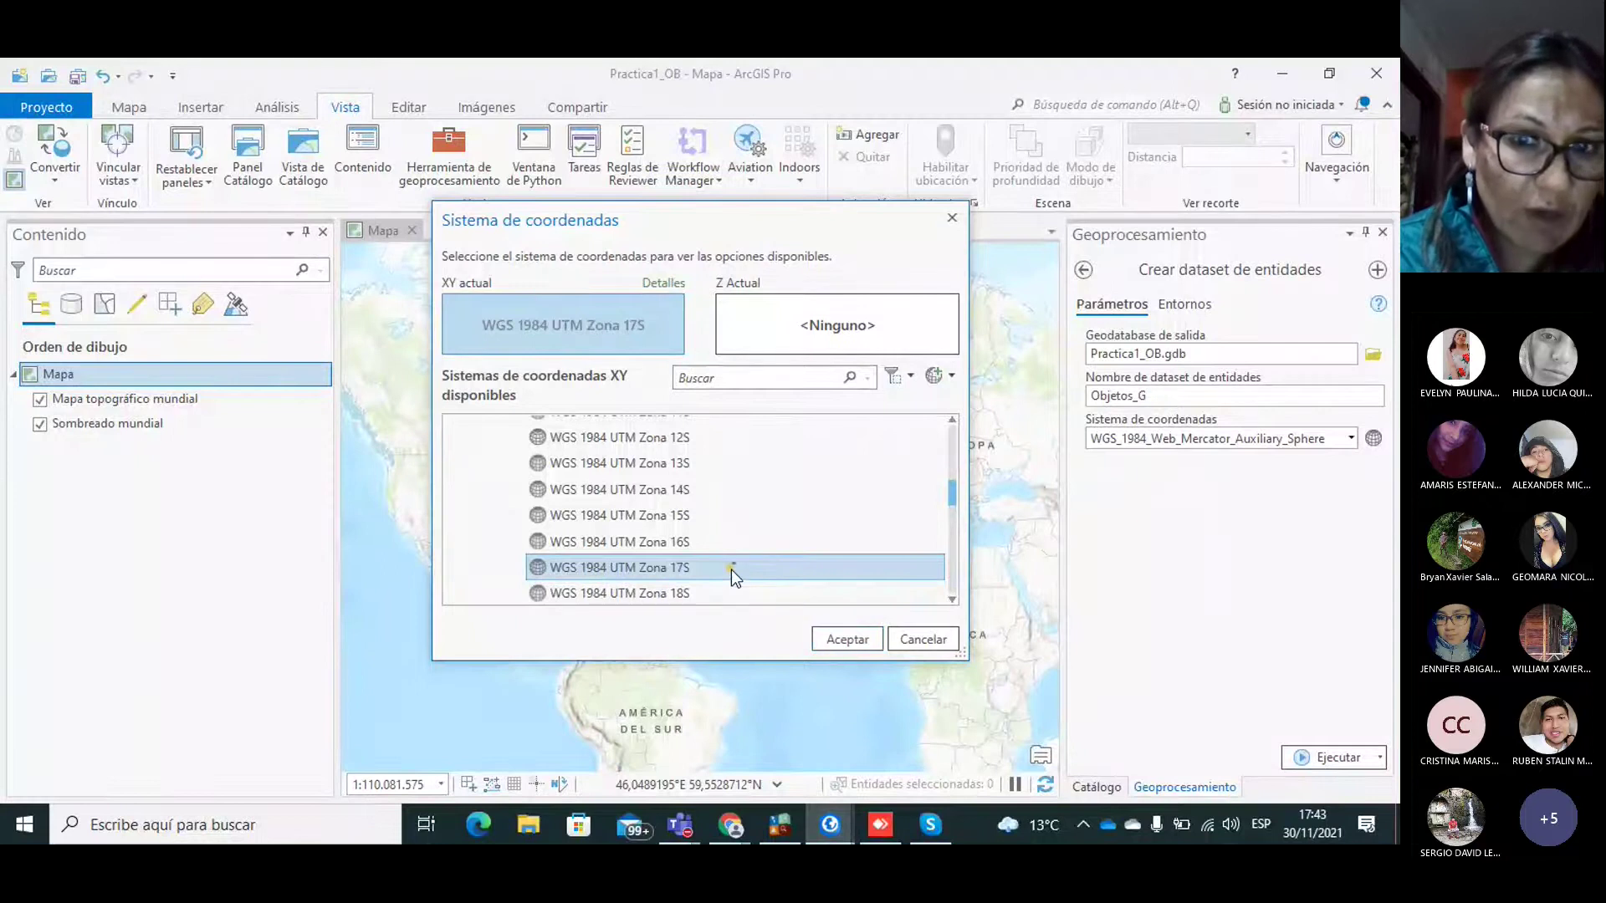
left_click(847, 639)
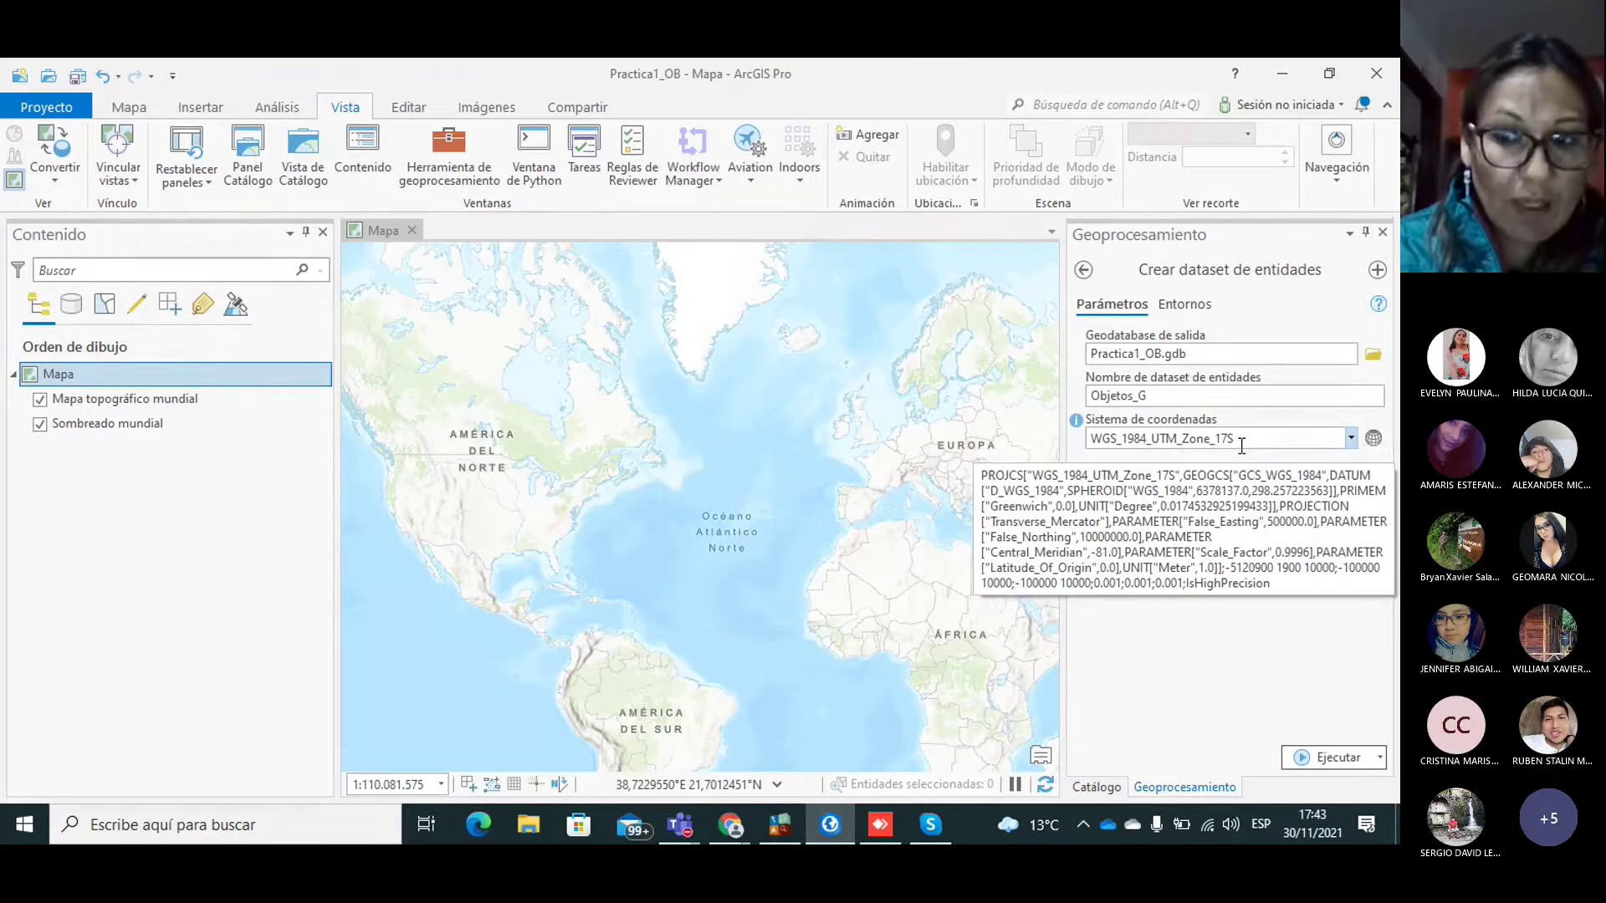
Step: Run Crear dataset de entidades to create Objetos_G and close the run report
left_click(1329, 757)
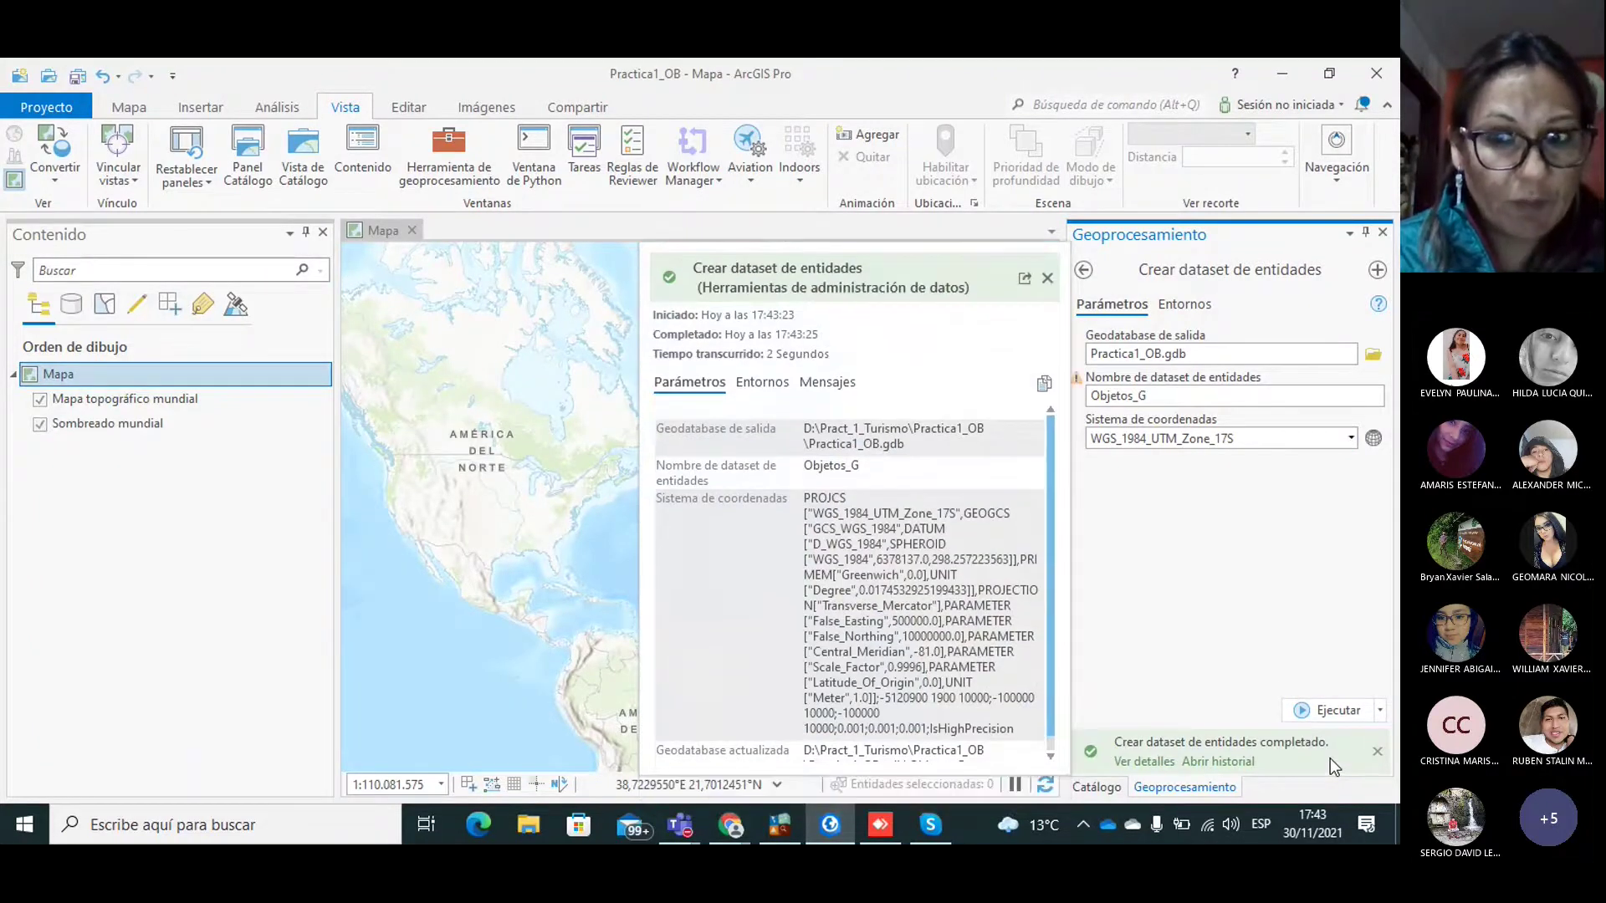
left_click(1047, 278)
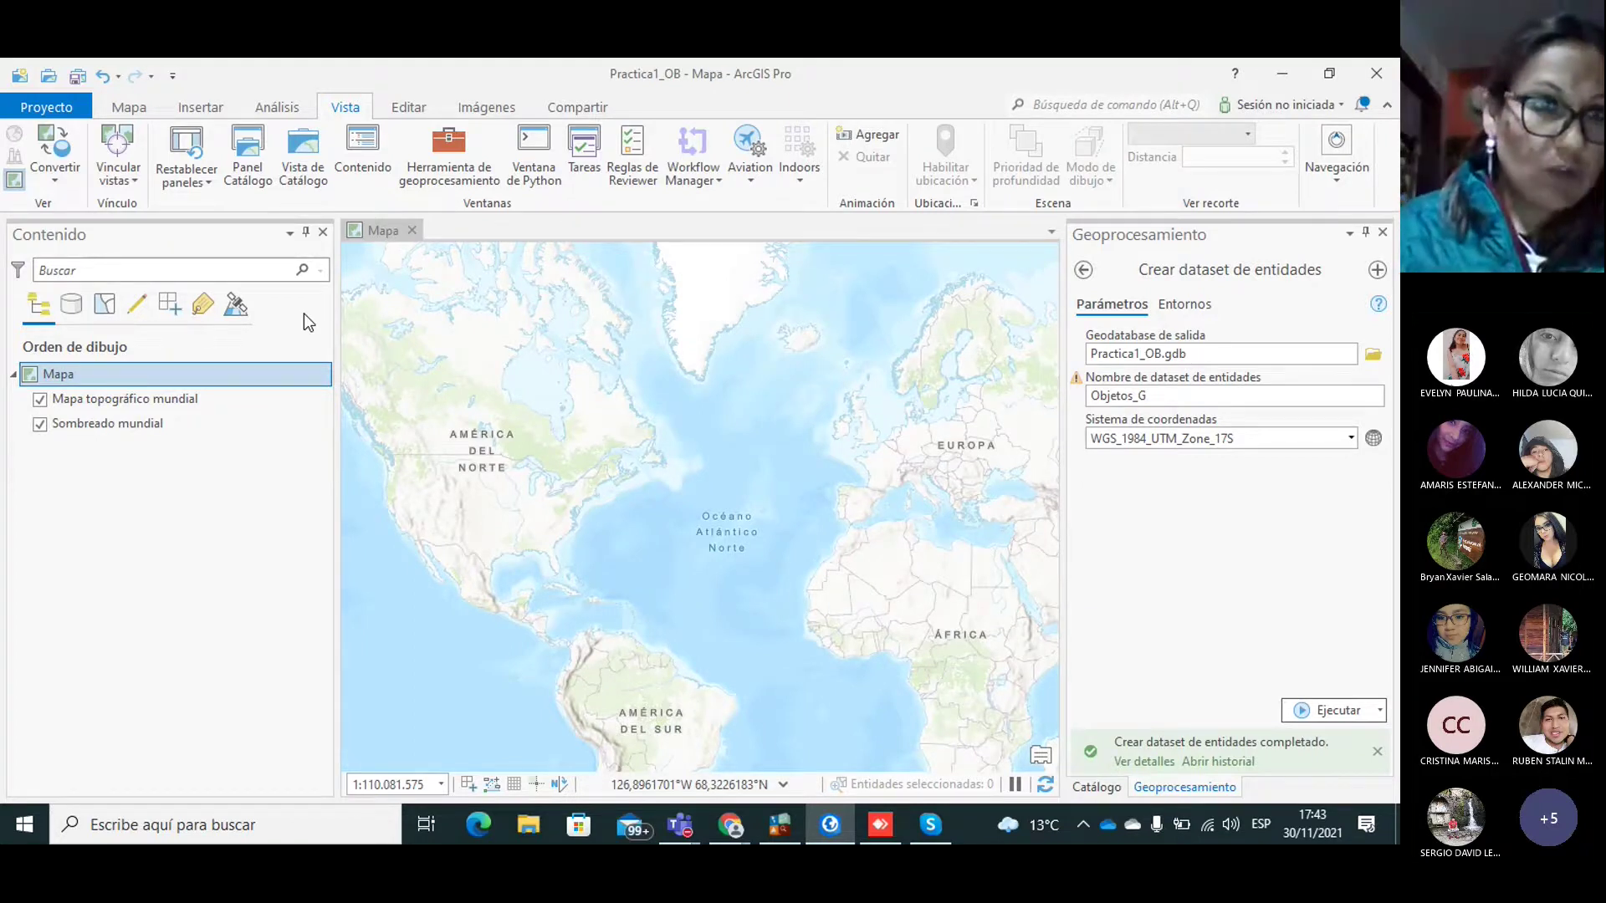
Step: Reopen CAD a Geodatabase from Herramientas de conversión > A geodatabase, focusing its input field
left_click(277, 108)
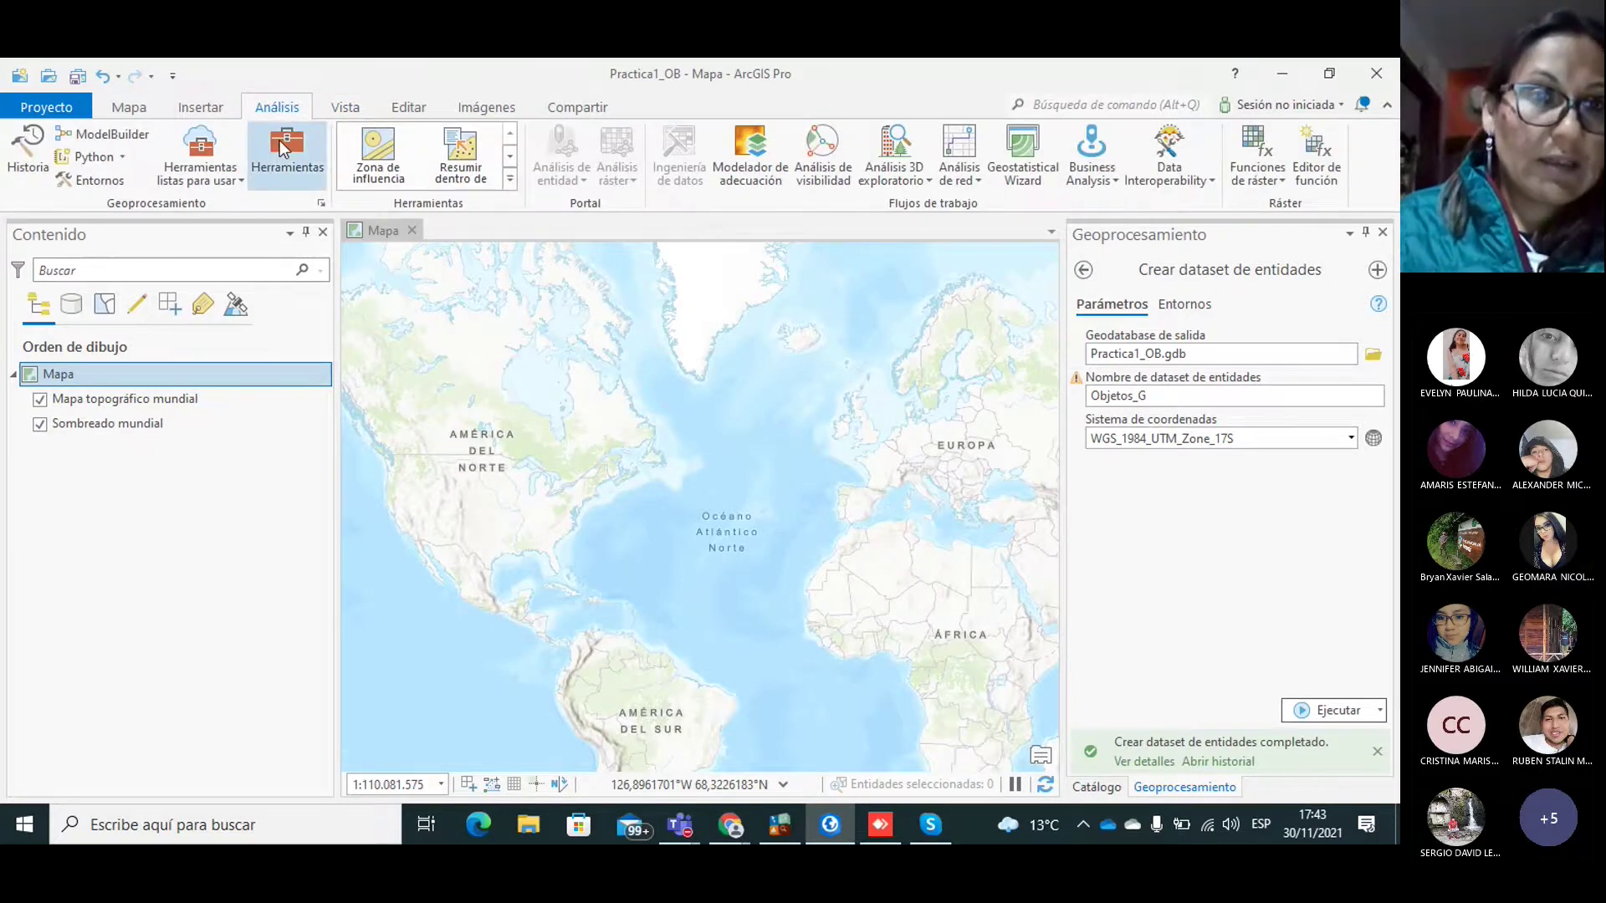
left_click(287, 146)
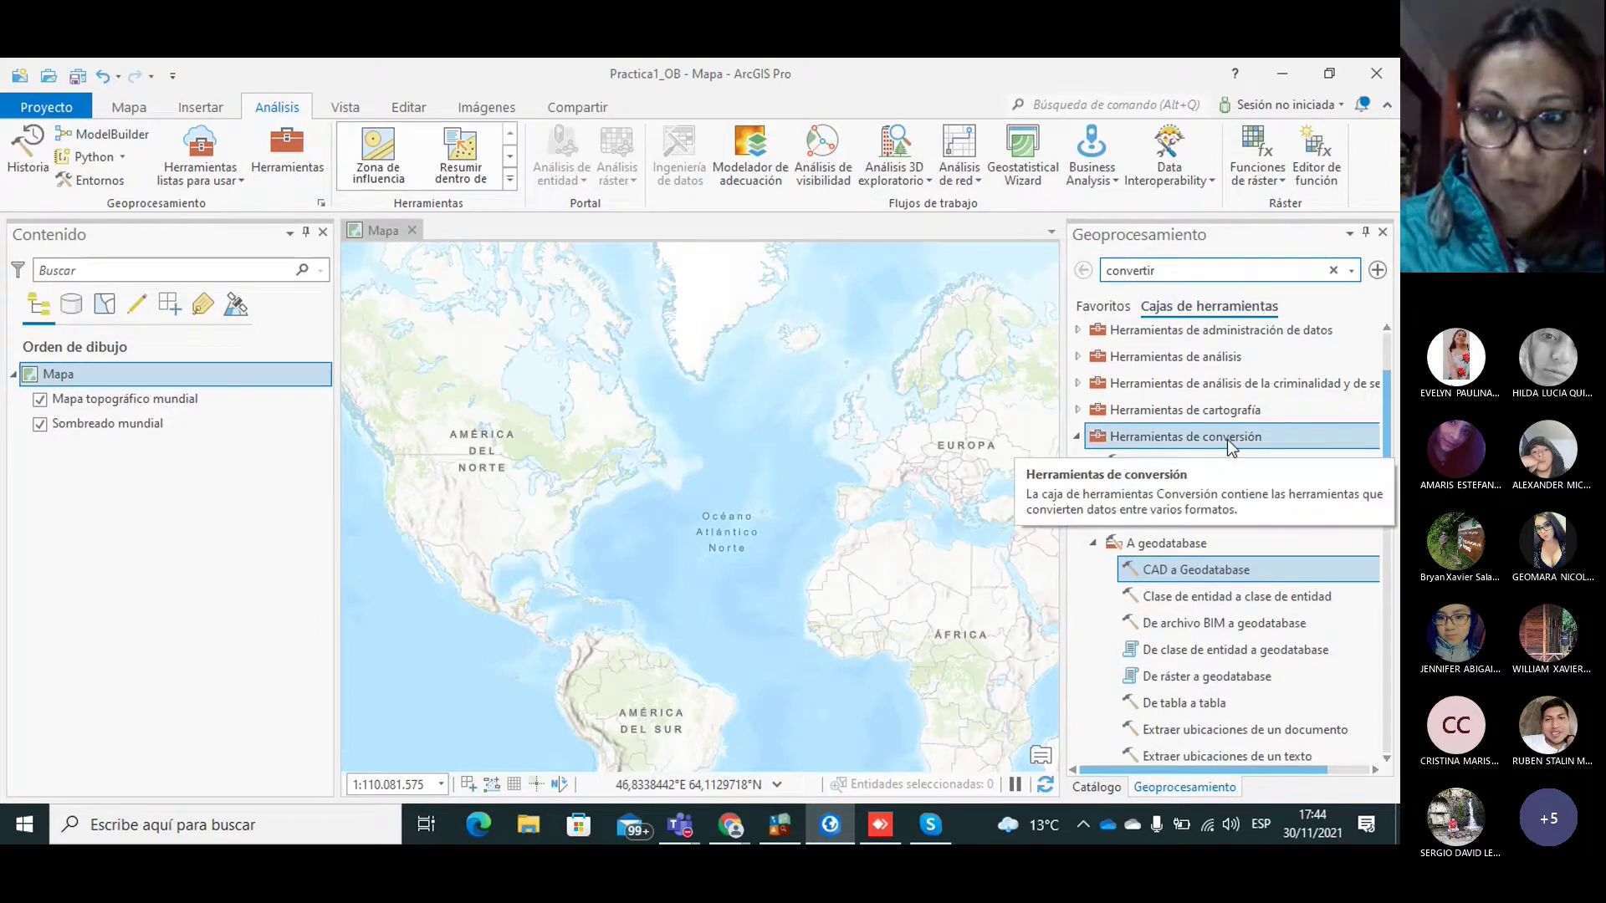
double_click(1175, 570)
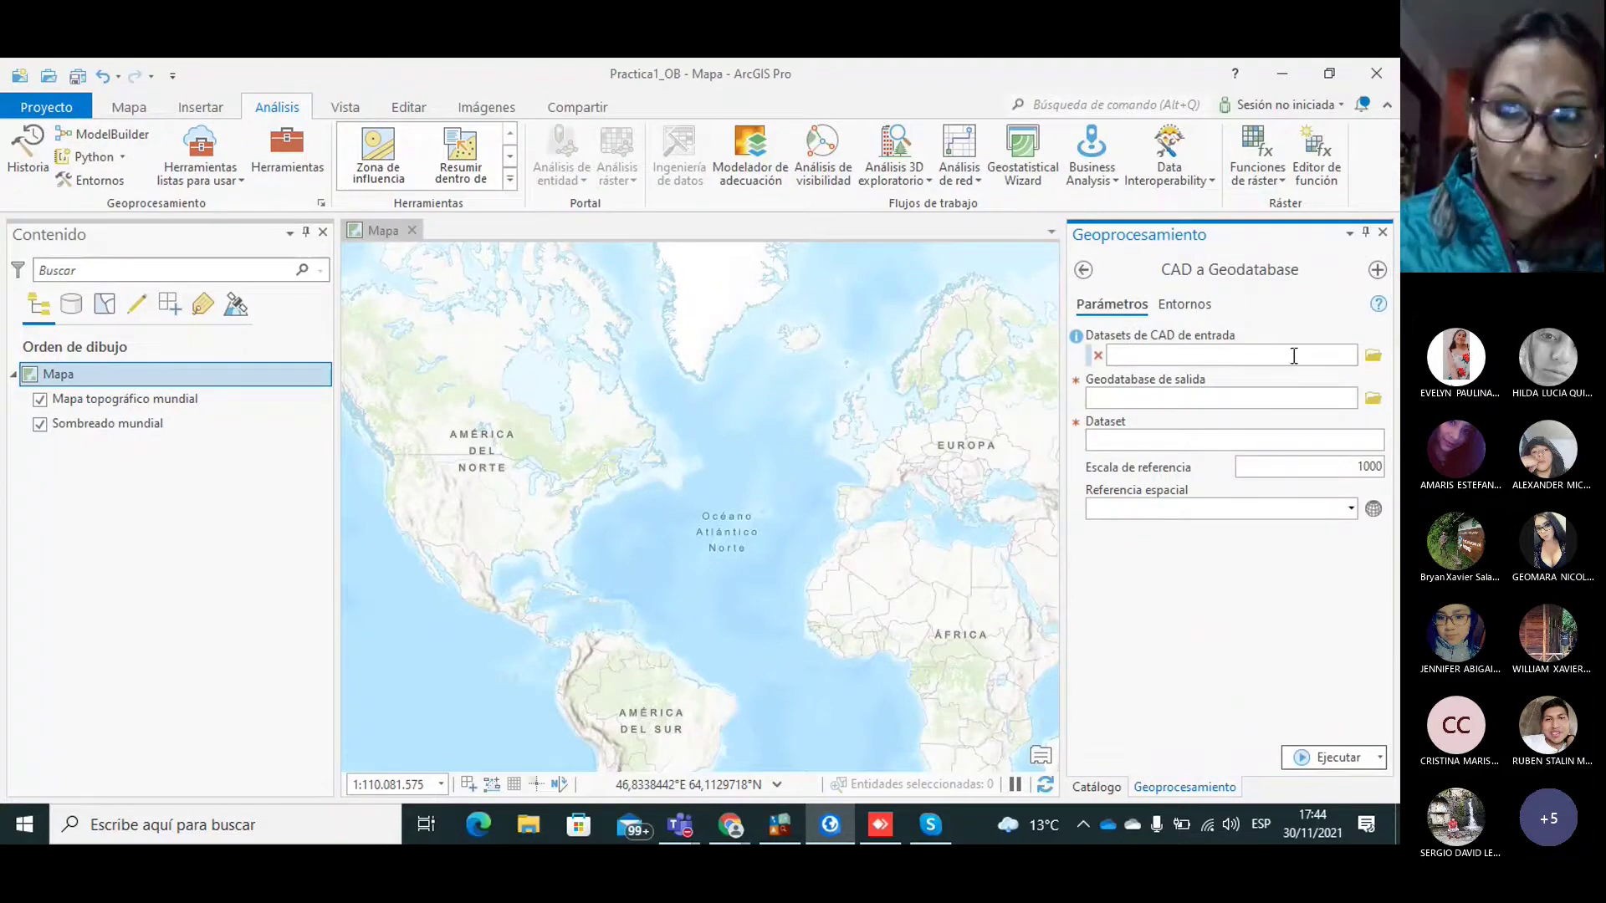
left_click(1373, 357)
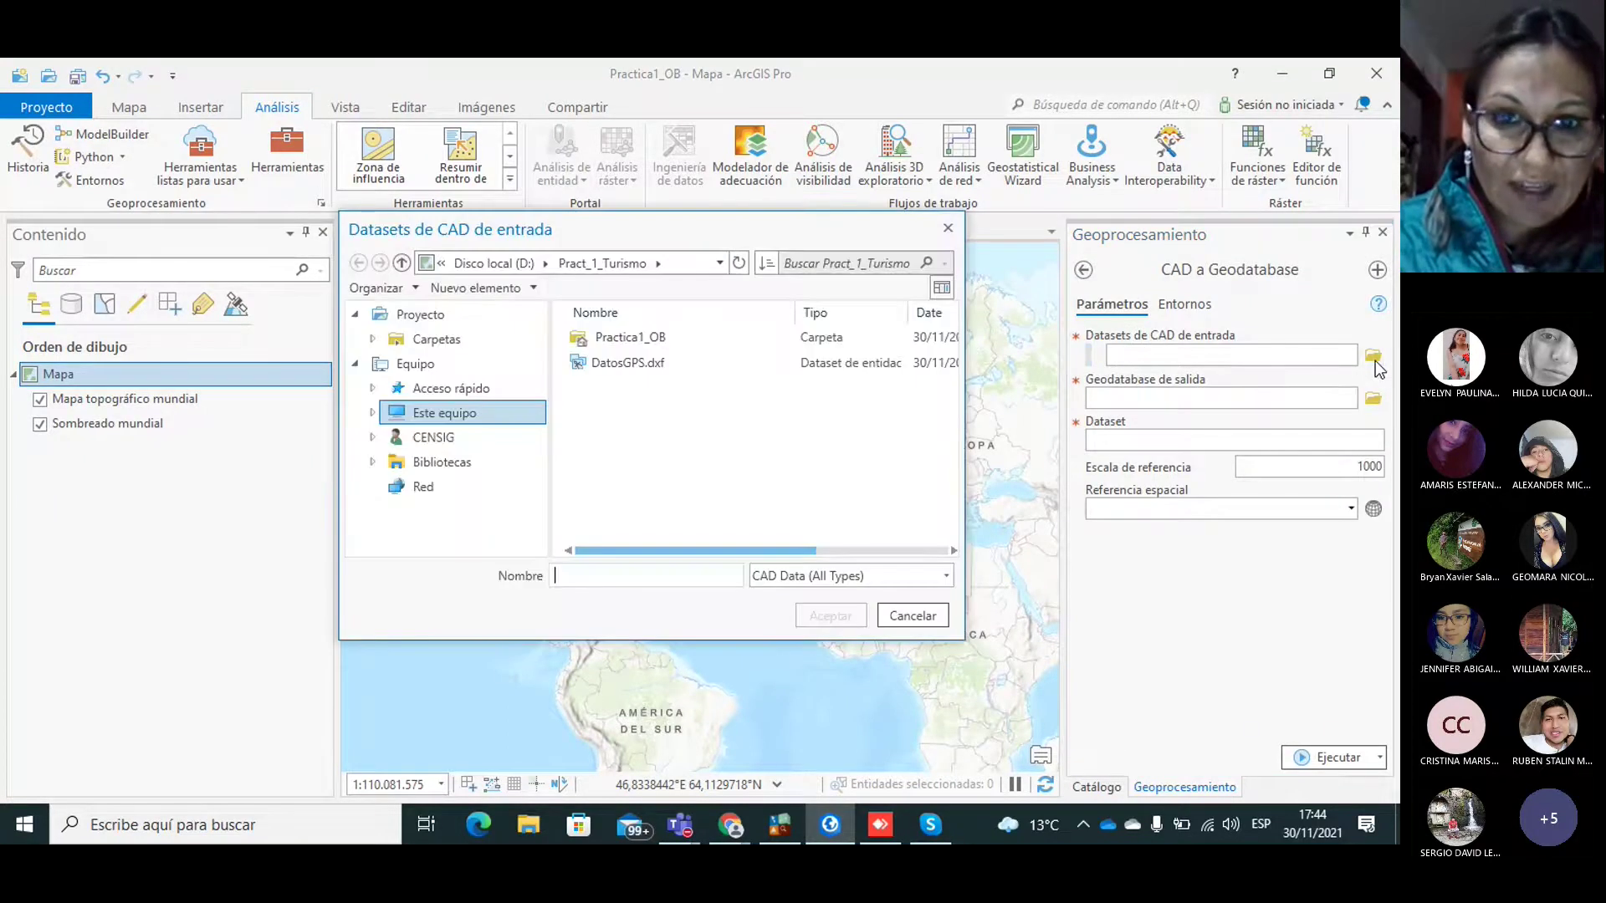
double_click(587, 341)
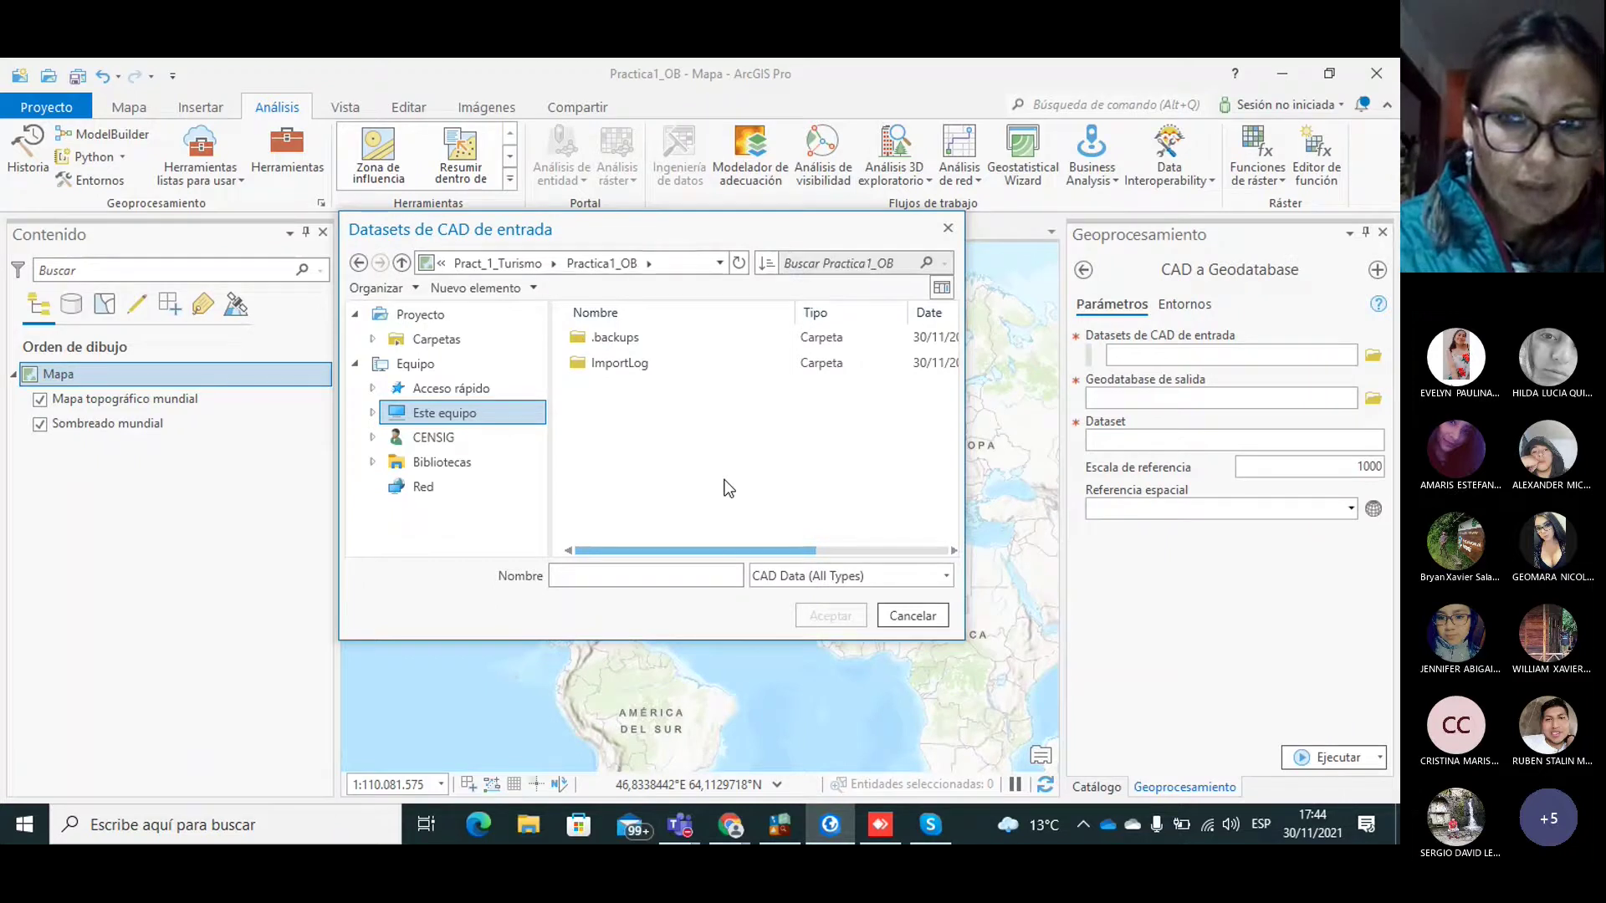
left_click(948, 228)
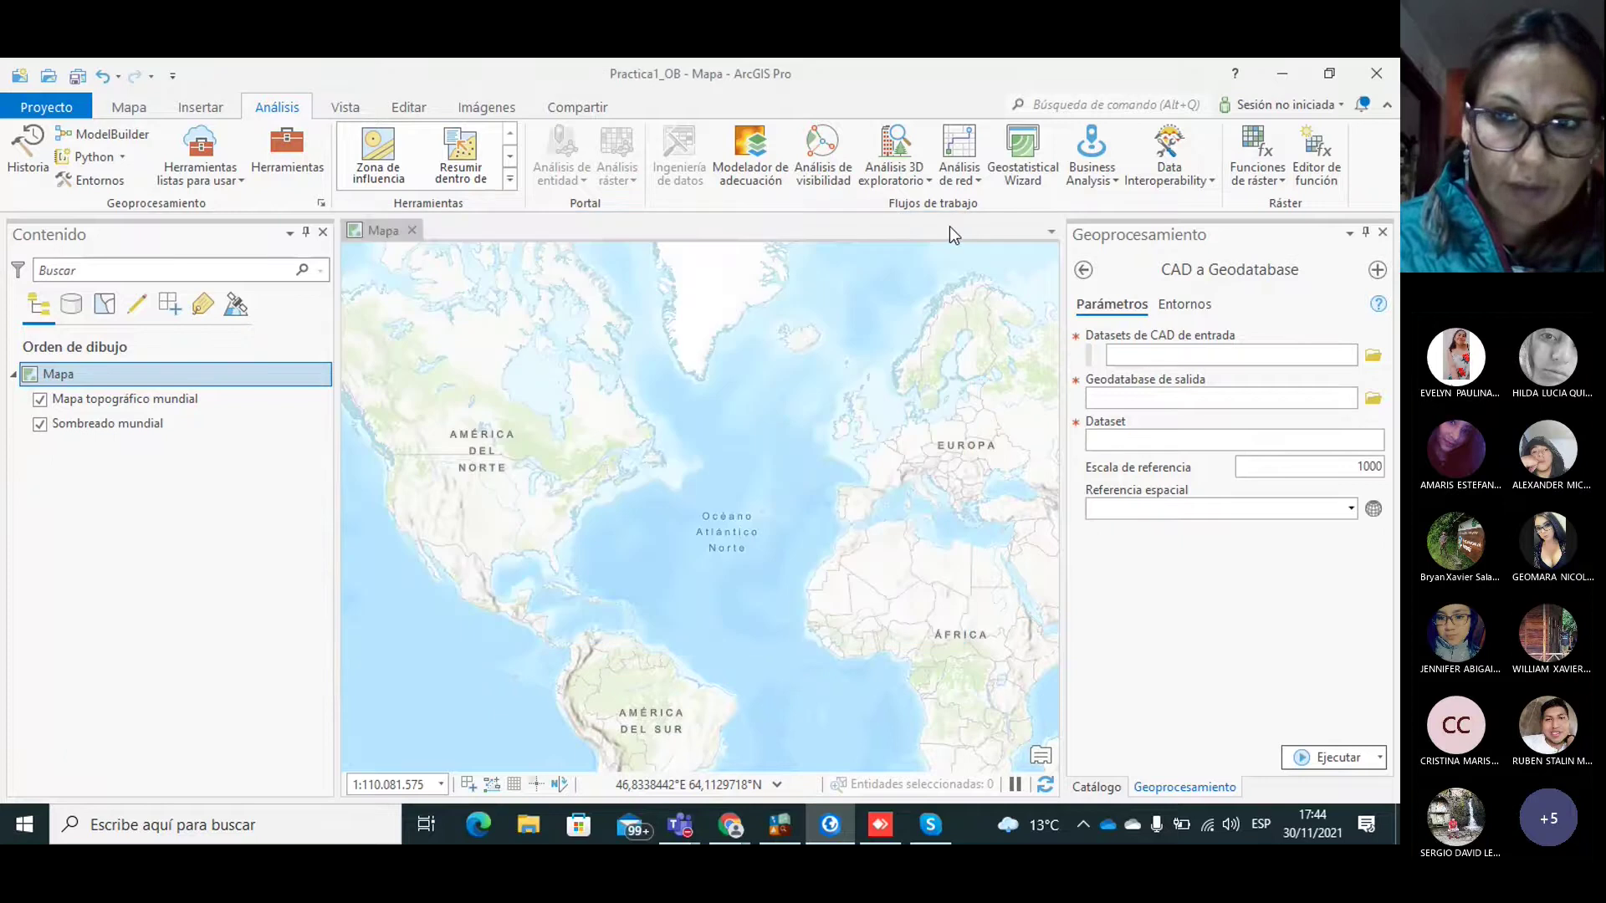
left_click(1085, 272)
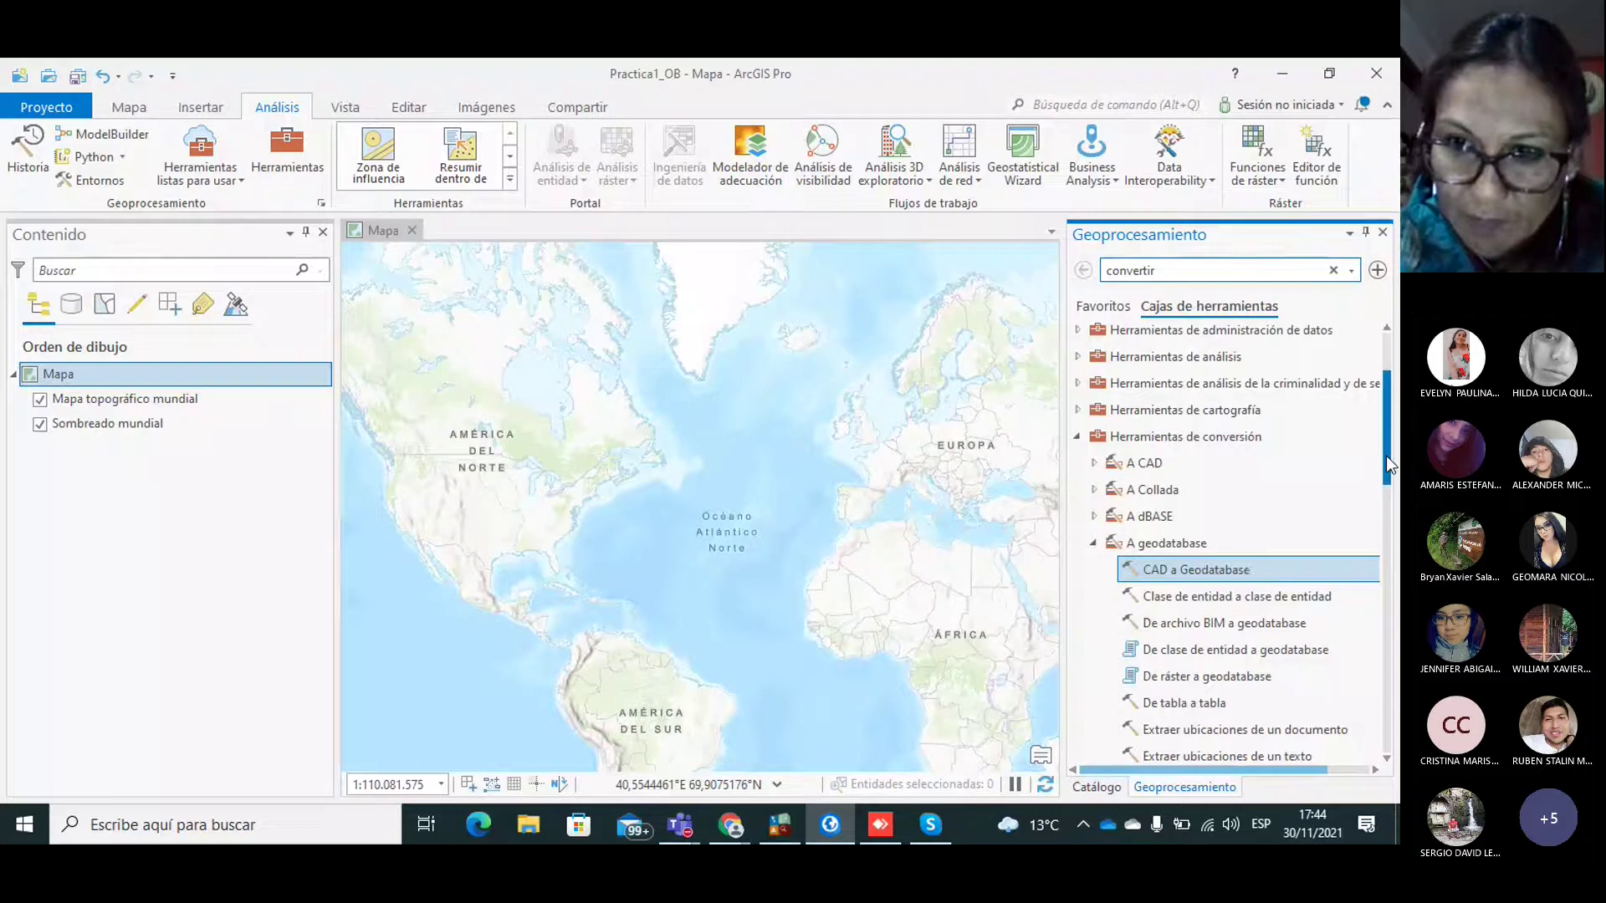
mouse_move(1387, 463)
left_mouse_down()
mouse_move(1396, 500)
mouse_move(1396, 485)
left_mouse_up()
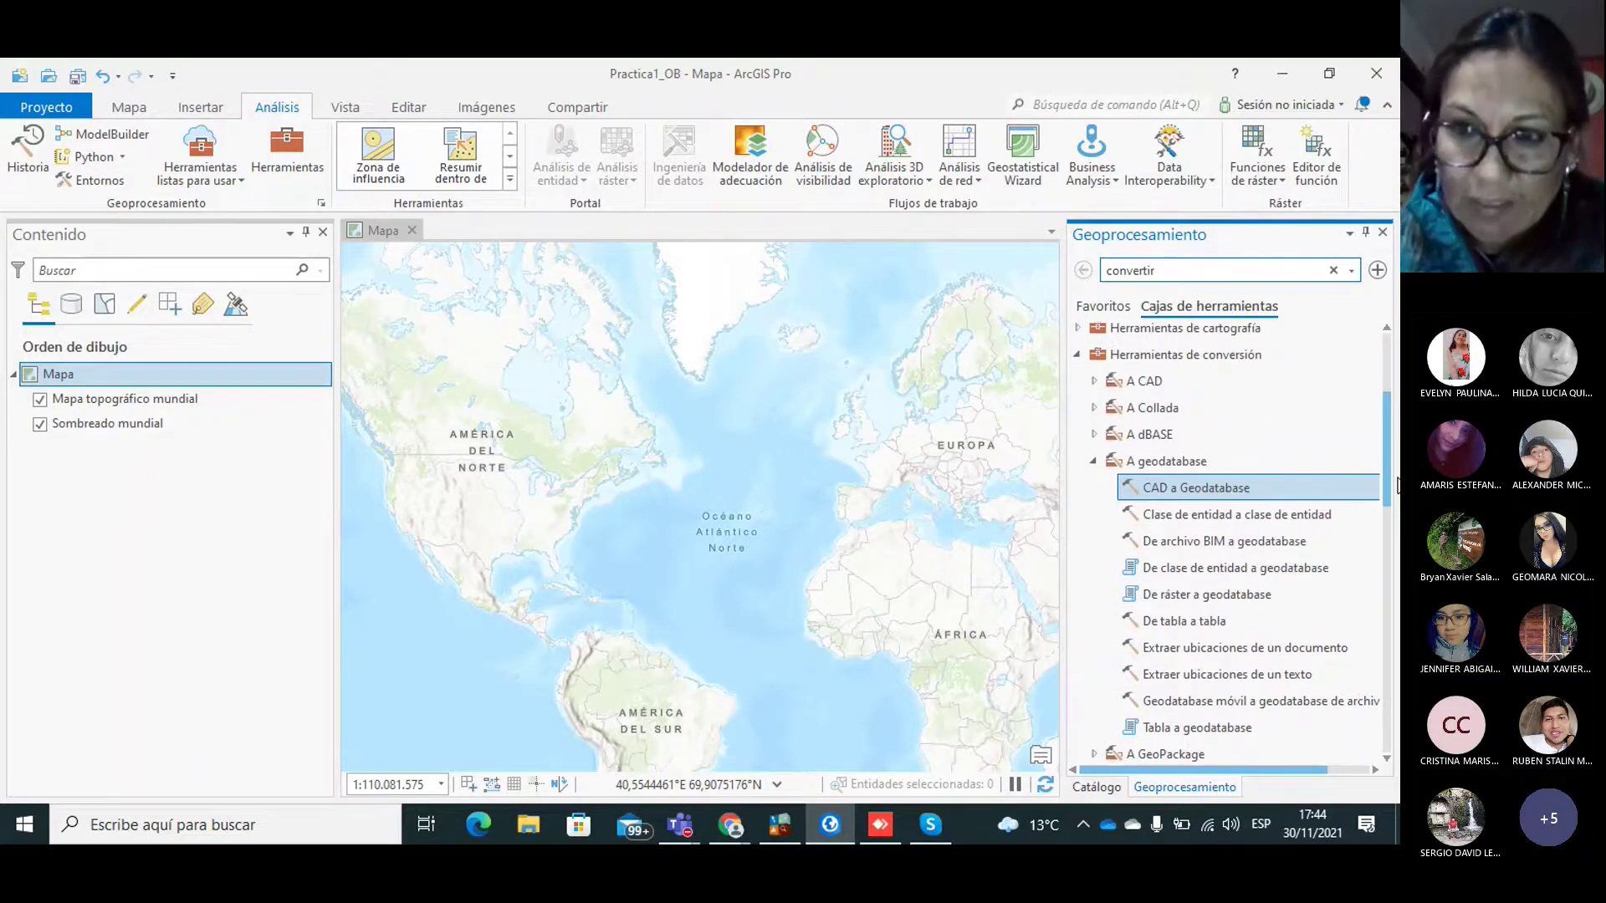
double_click(1187, 488)
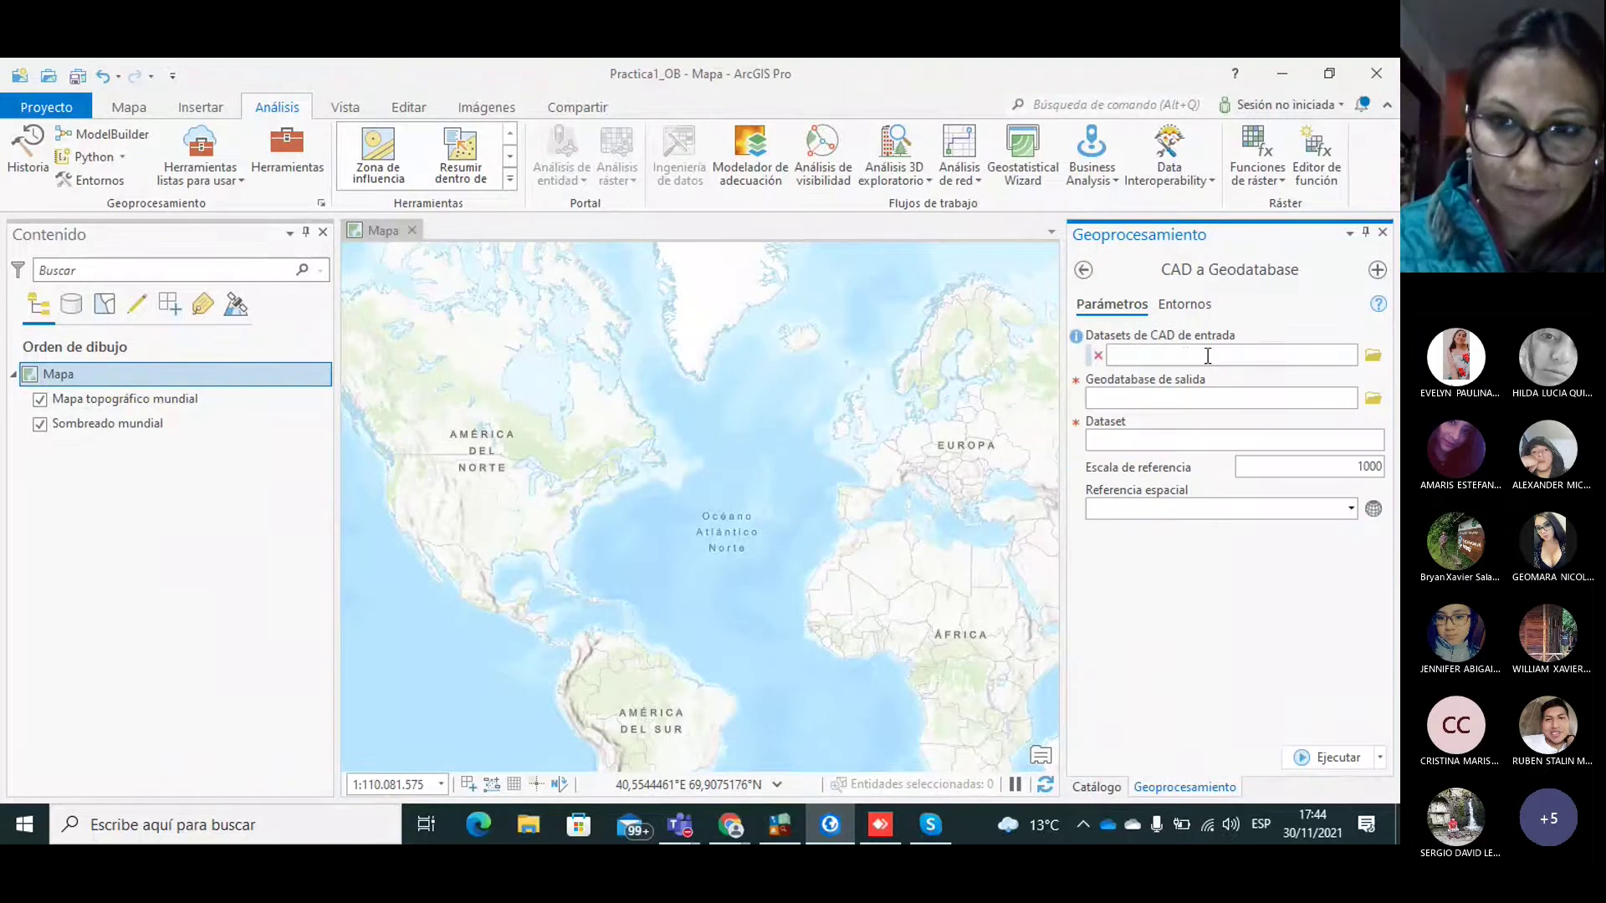
left_click(1238, 356)
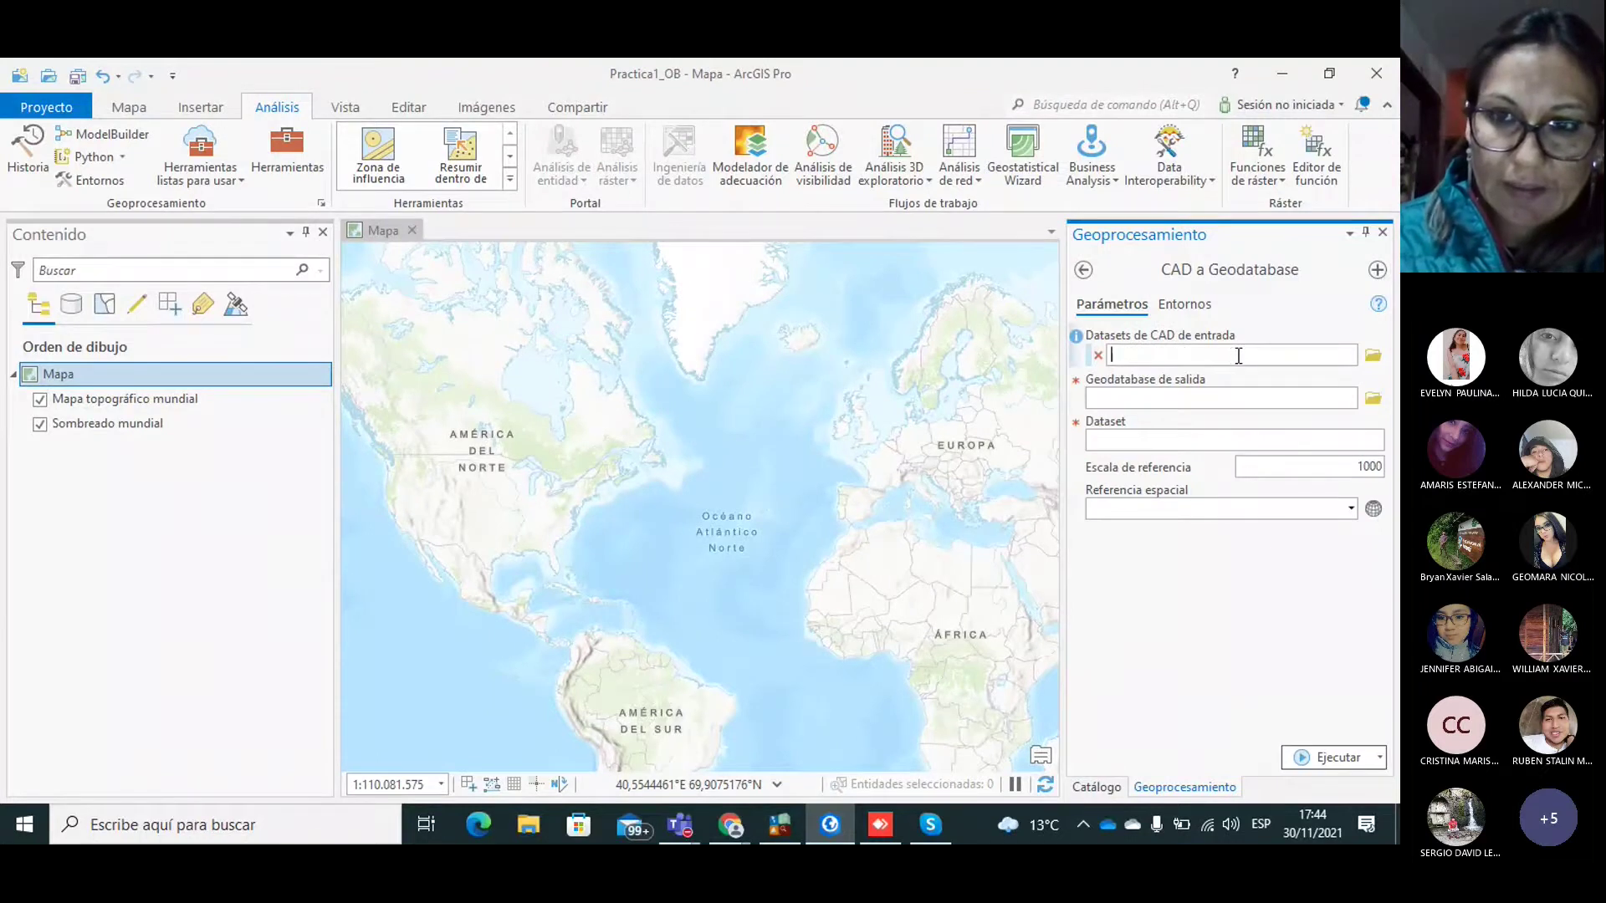
Step: Choose DatosGPS.dxf as the input CAD dataset
left_click(1372, 356)
left_click(624, 362)
left_click(824, 619)
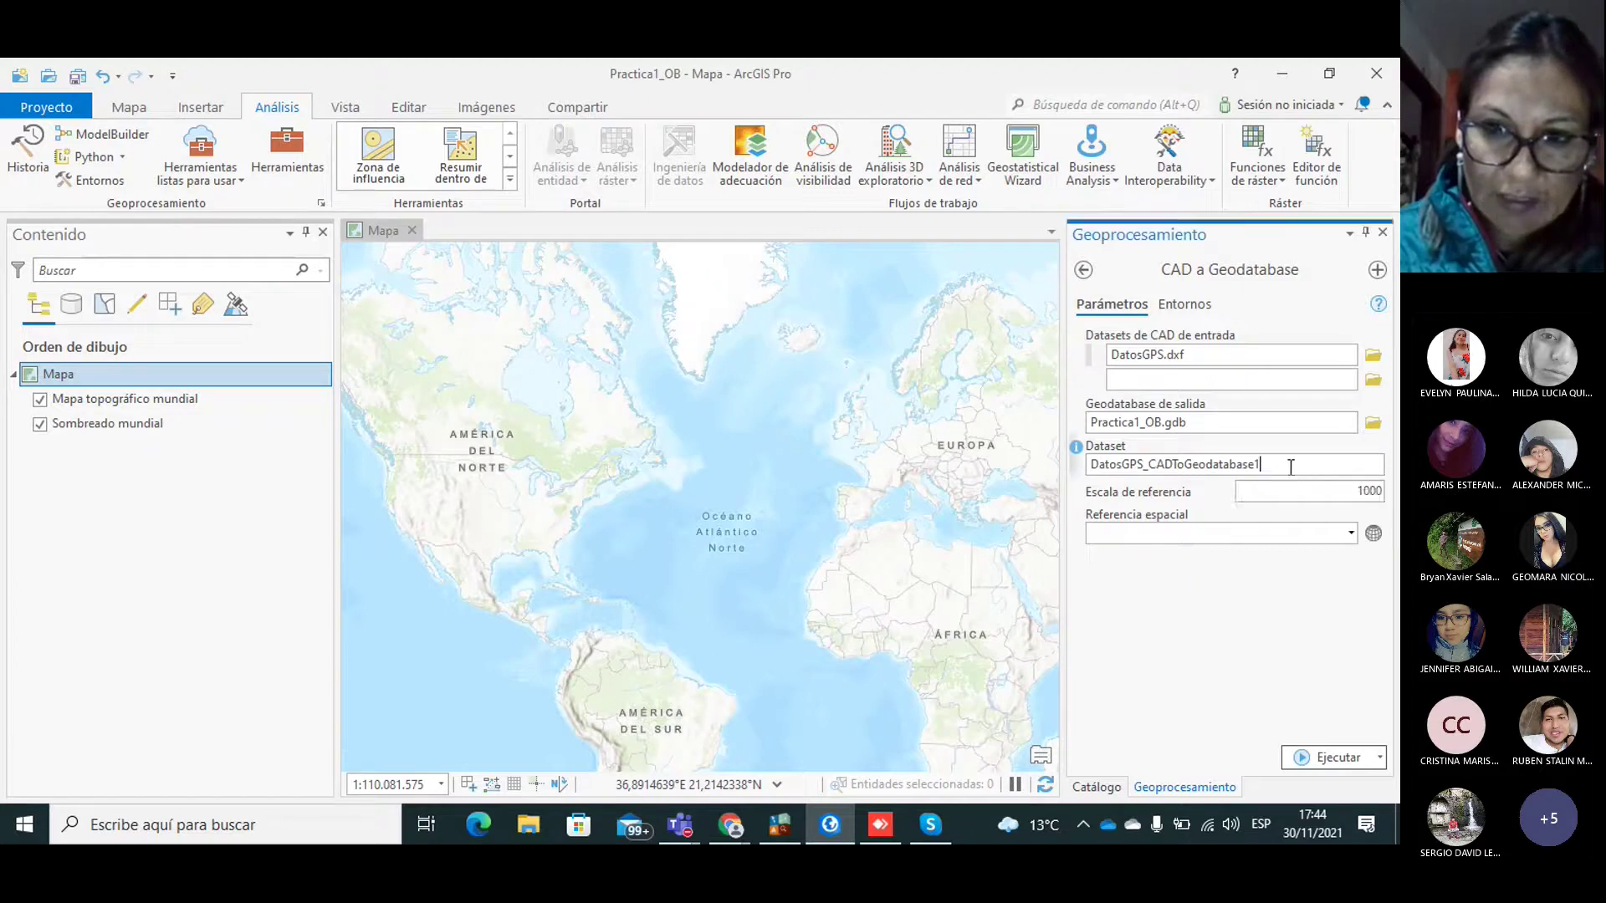
Step: Output to Objetos_G in Practica1_OB.gdb and trim the dataset name to DatosGPS
left_click(1374, 426)
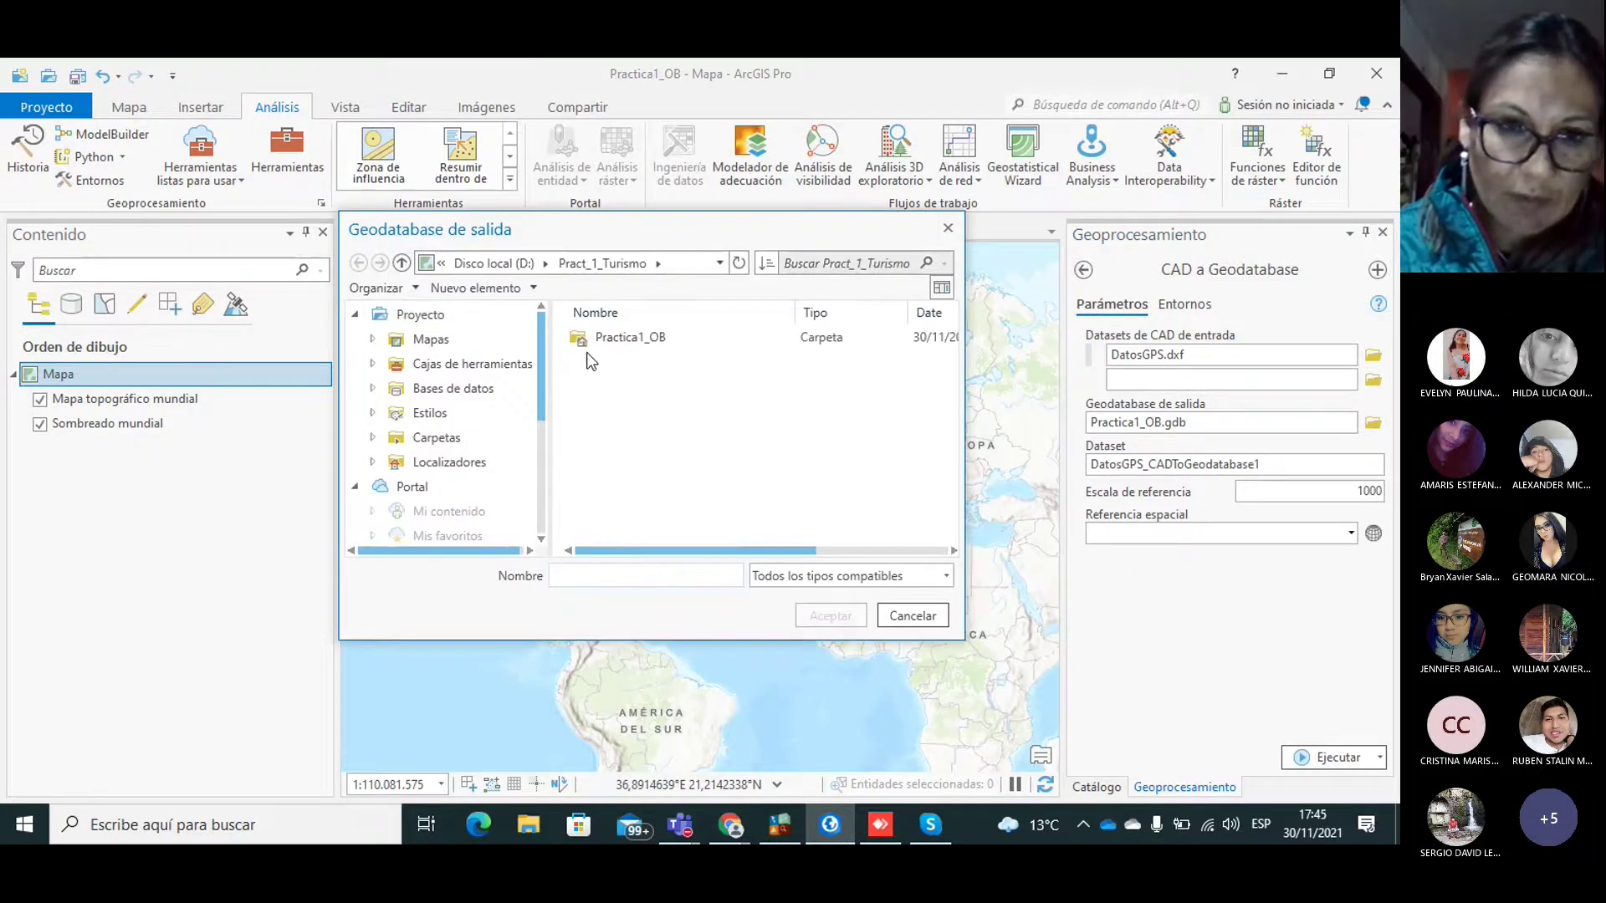
double_click(585, 335)
left_click(589, 387)
double_click(590, 387)
left_click(616, 335)
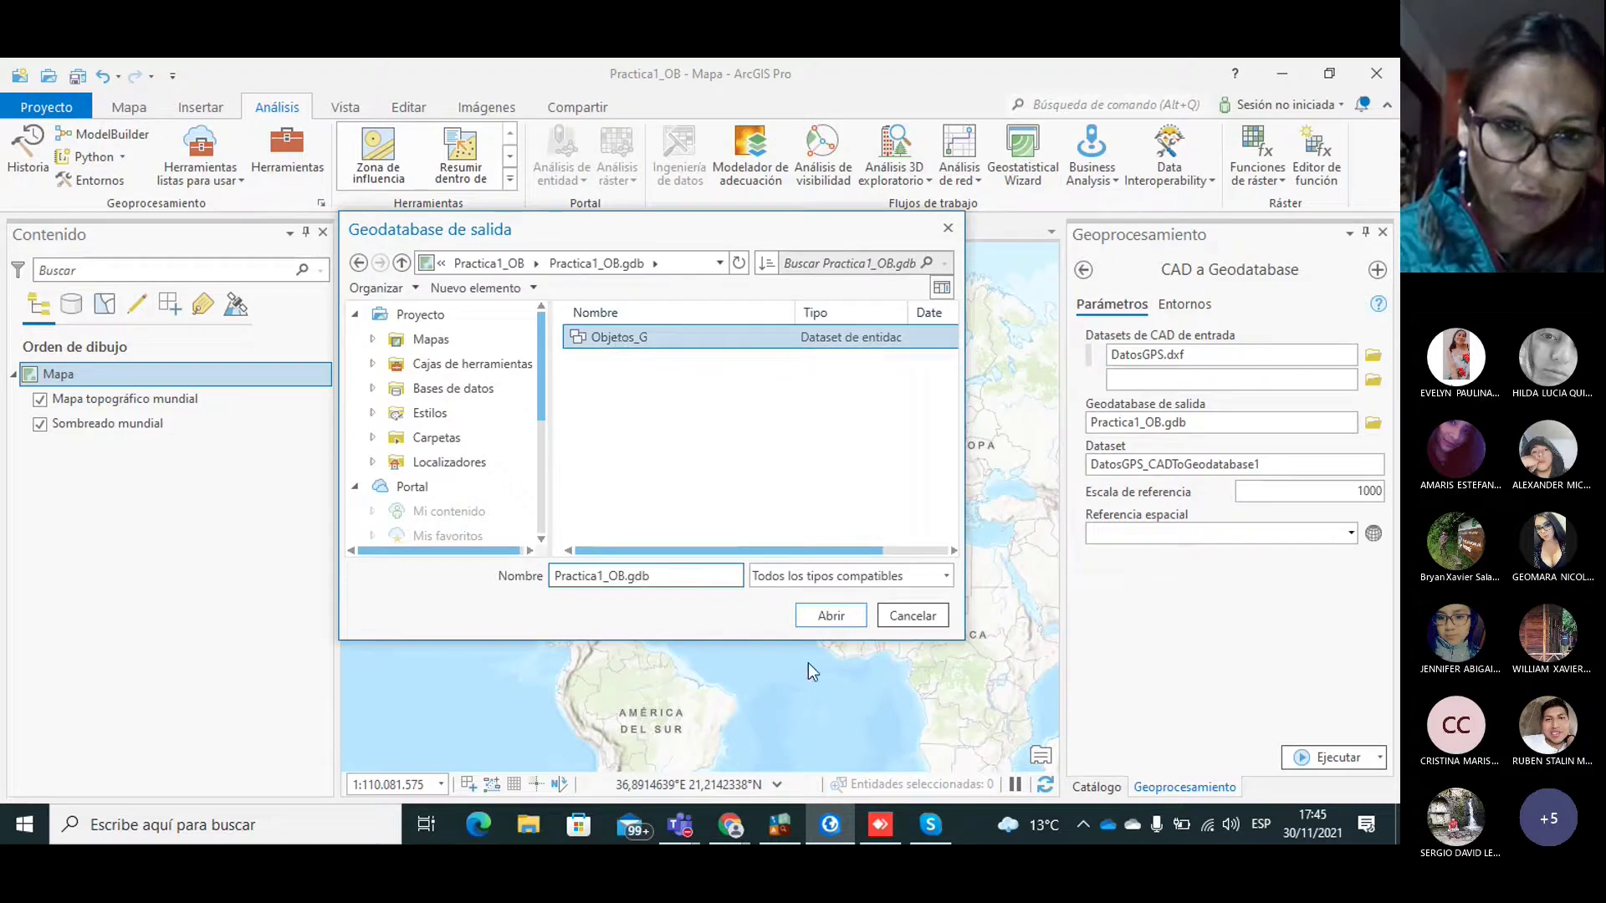
left_click(814, 611)
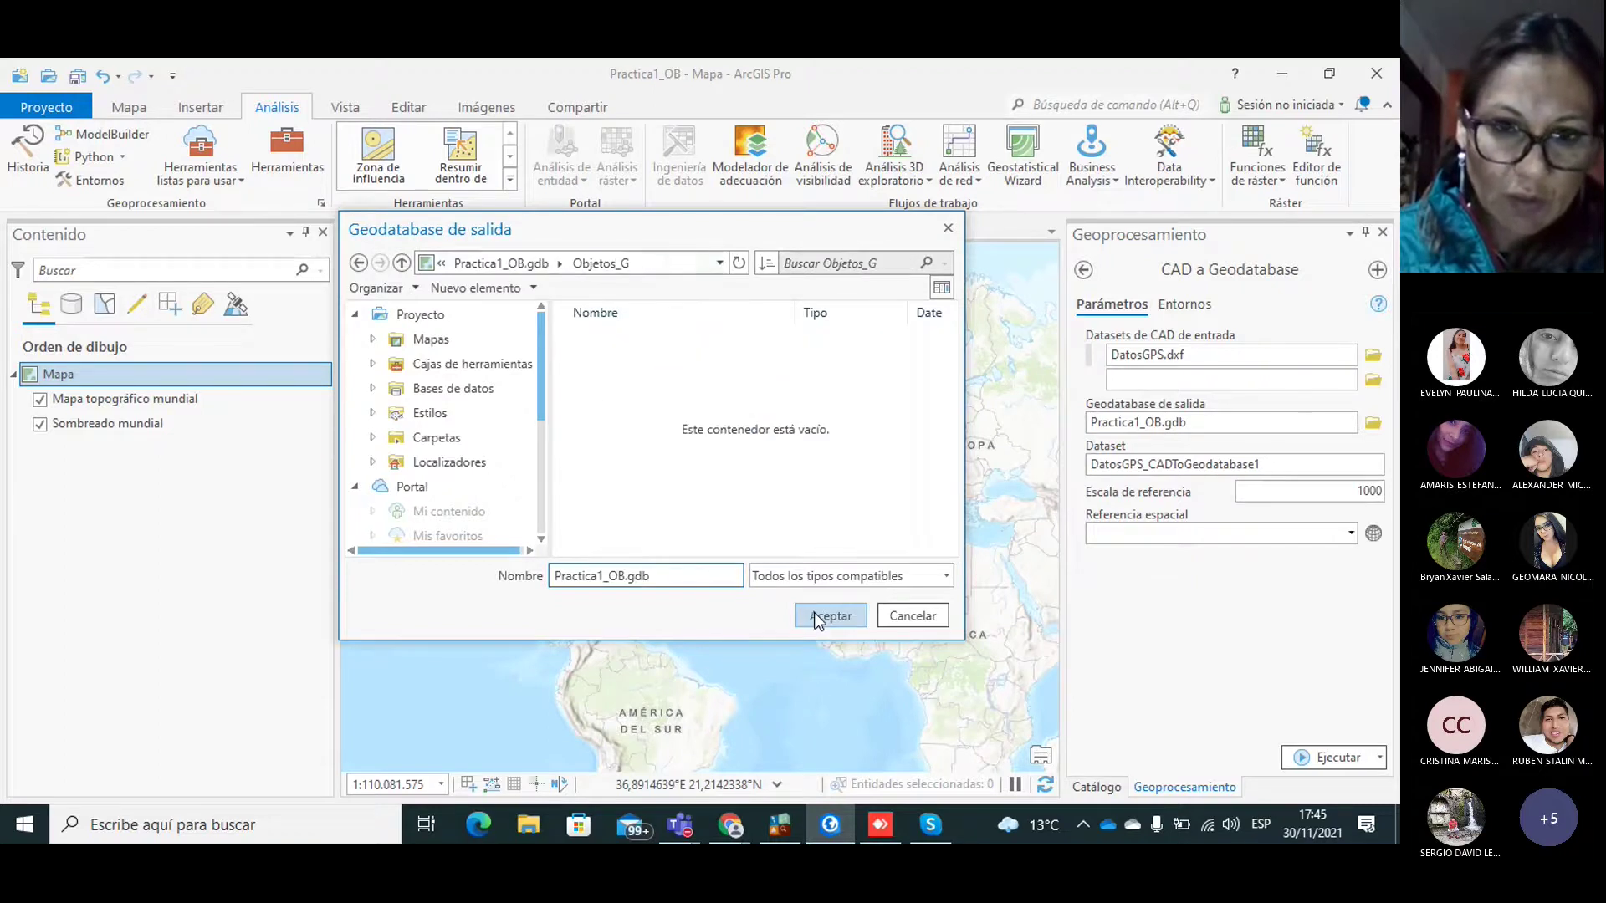
left_click(835, 620)
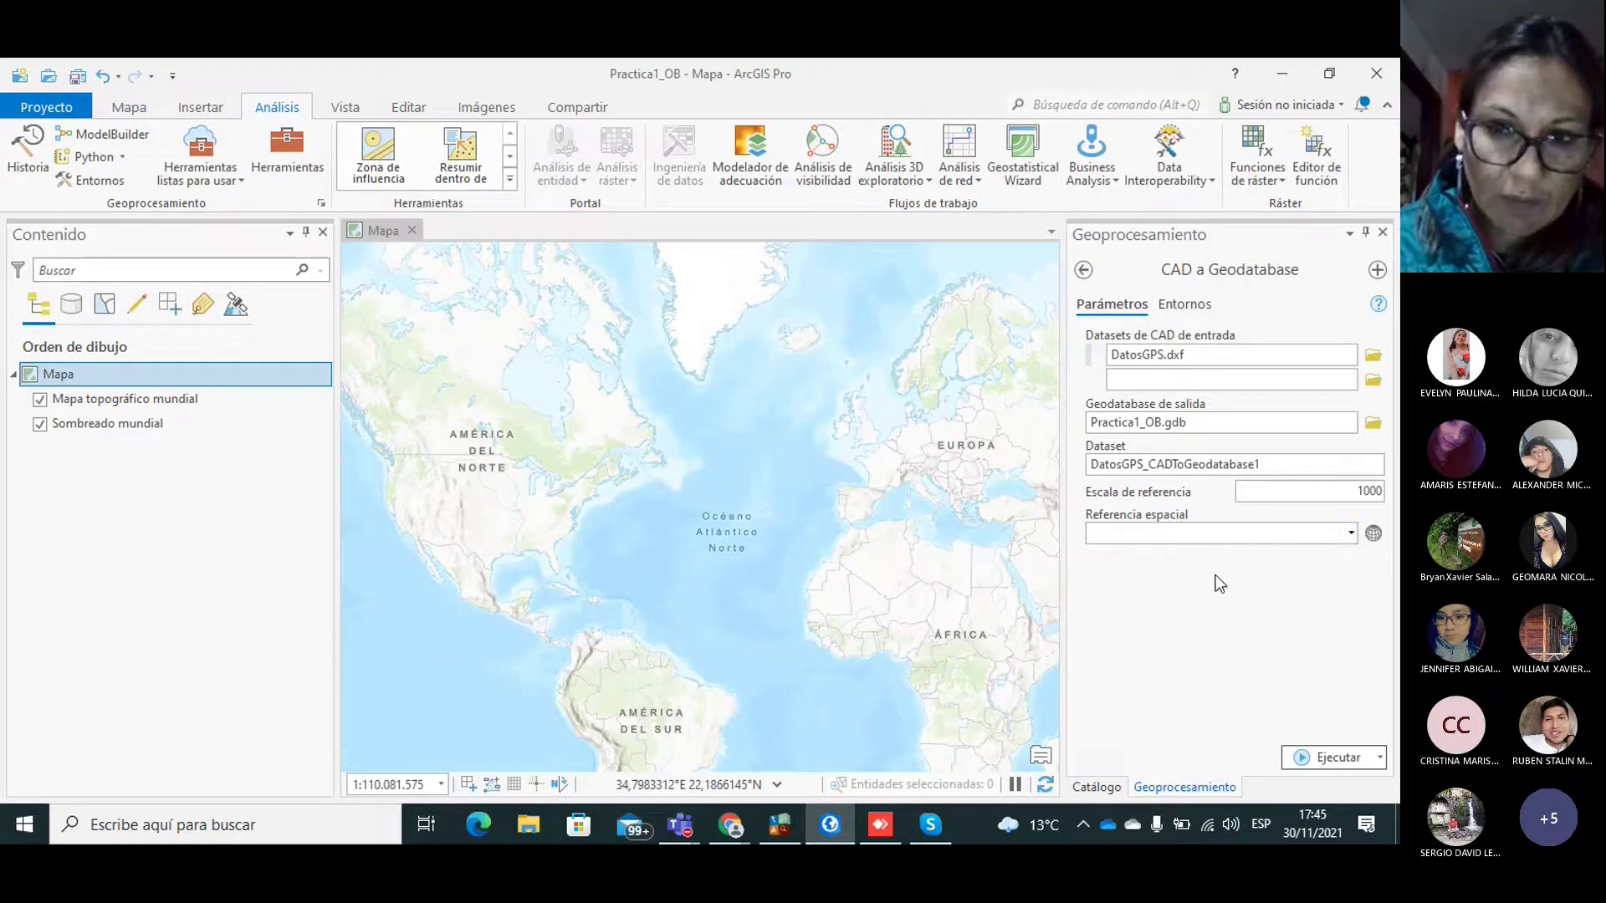
left_click_drag(1275, 467, 1146, 466)
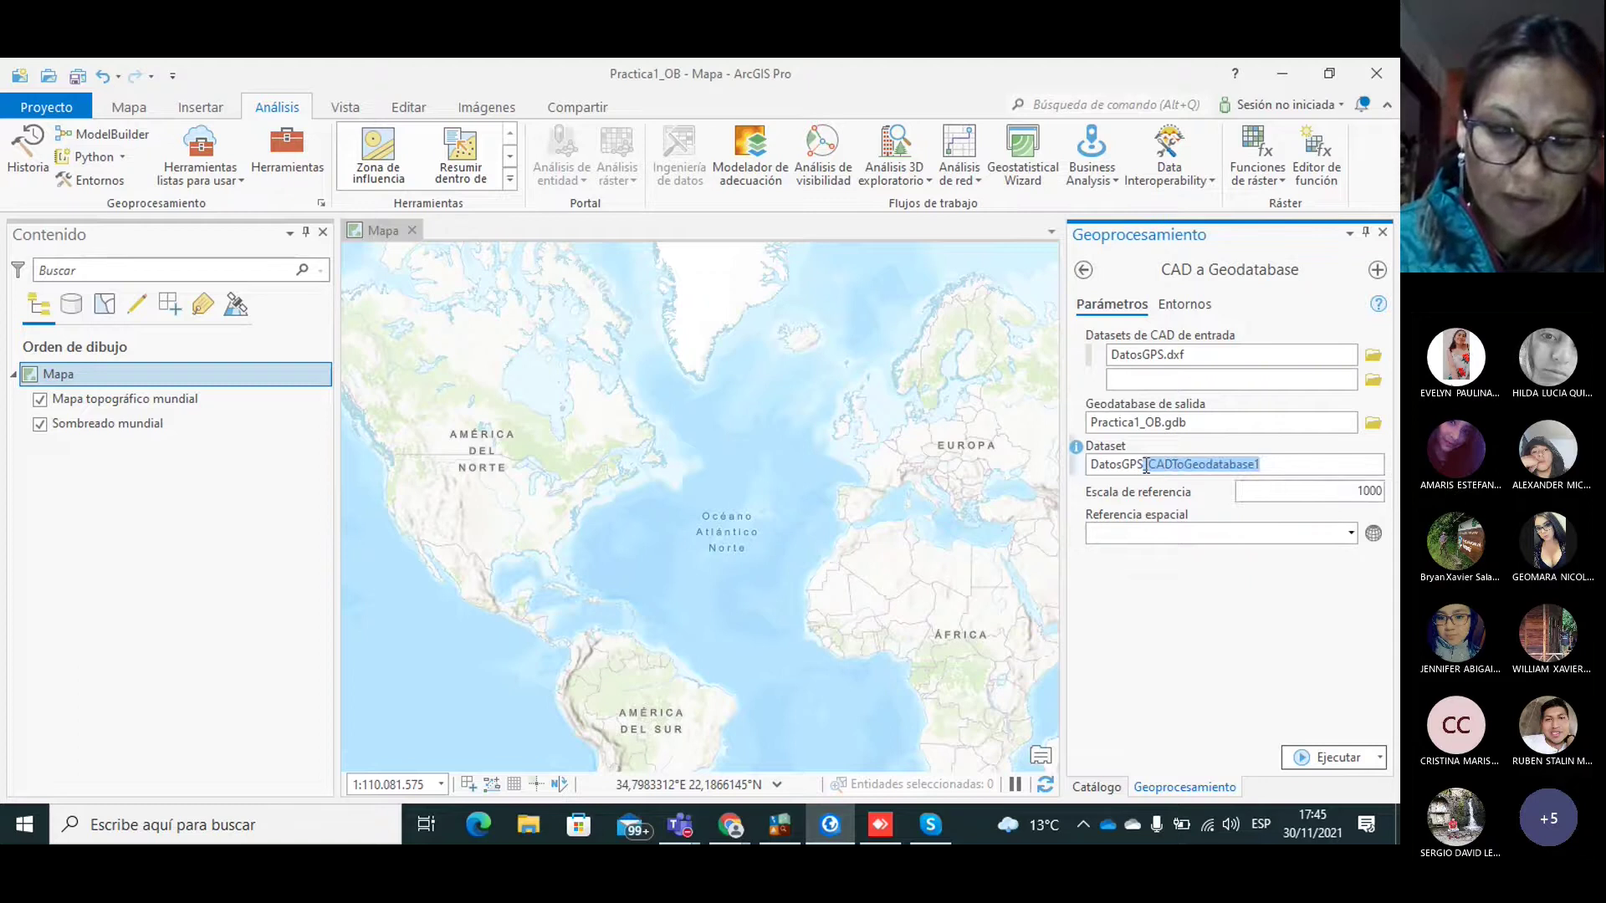
key("BackSpace")
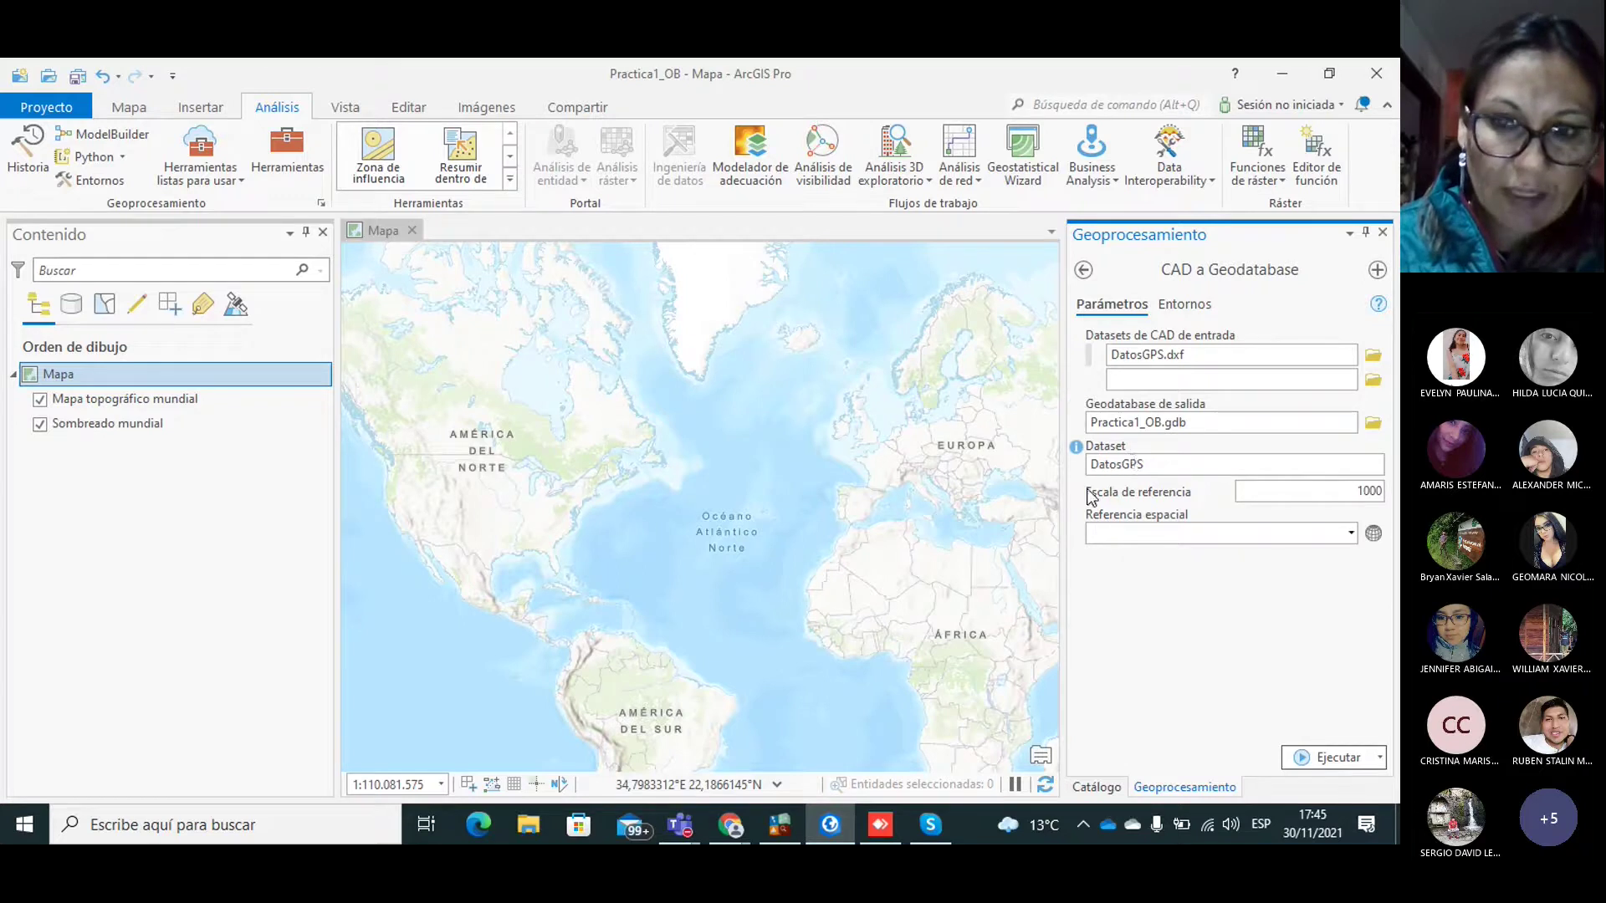
Step: Set the conversion's spatial reference to WGS 1984 UTM Zone 17S
left_click(1371, 530)
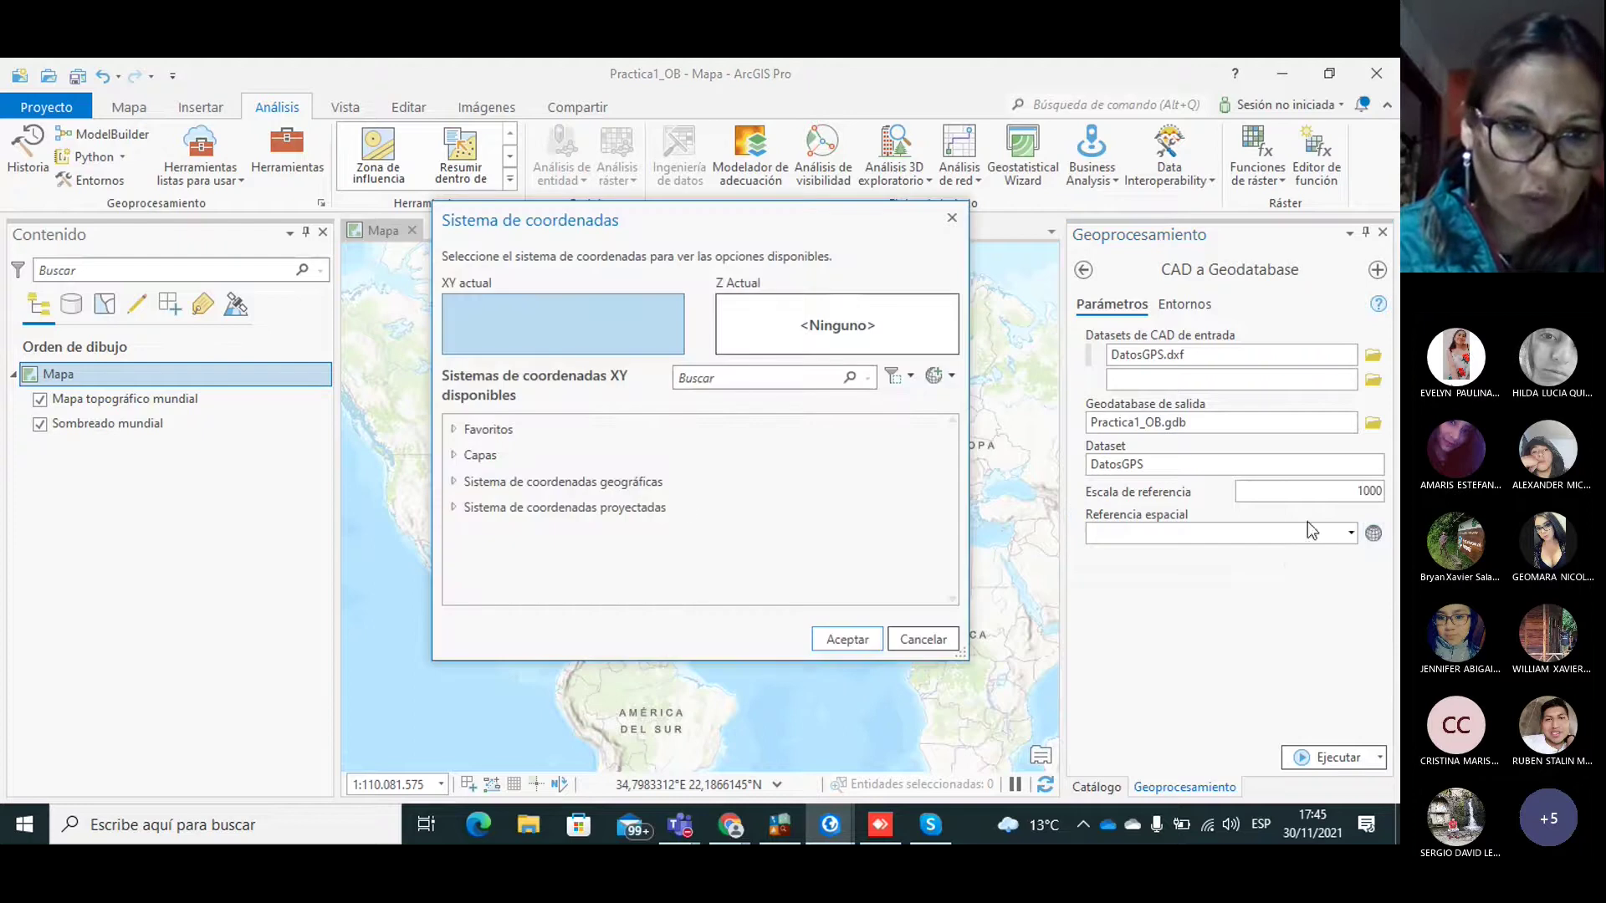
double_click(525, 507)
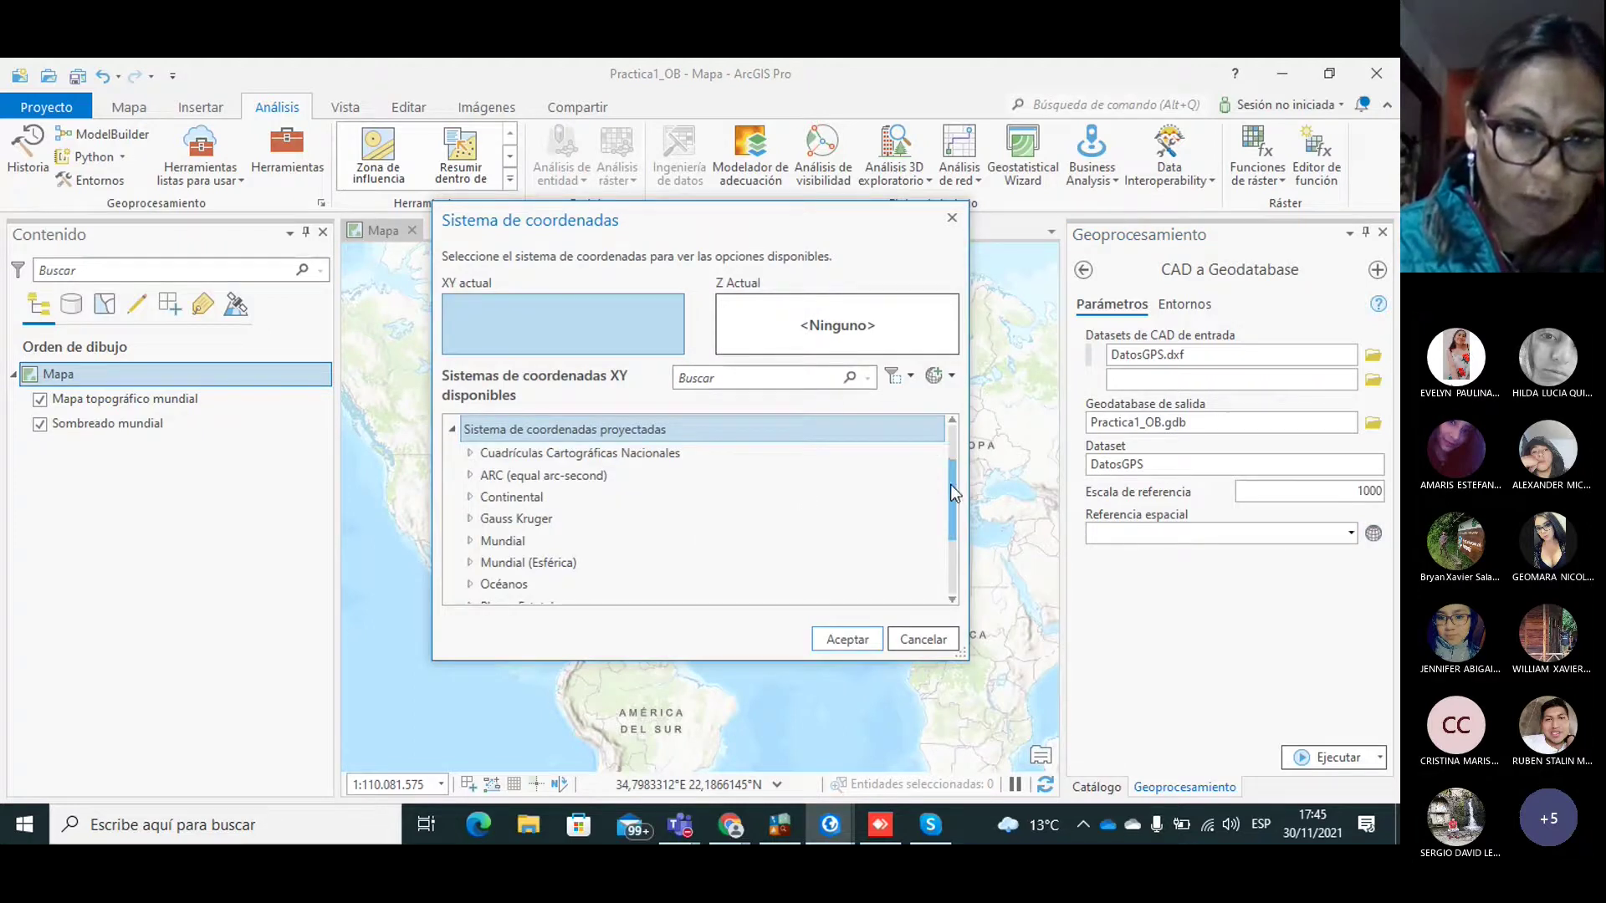
left_click_drag(951, 485, 954, 570)
double_click(482, 592)
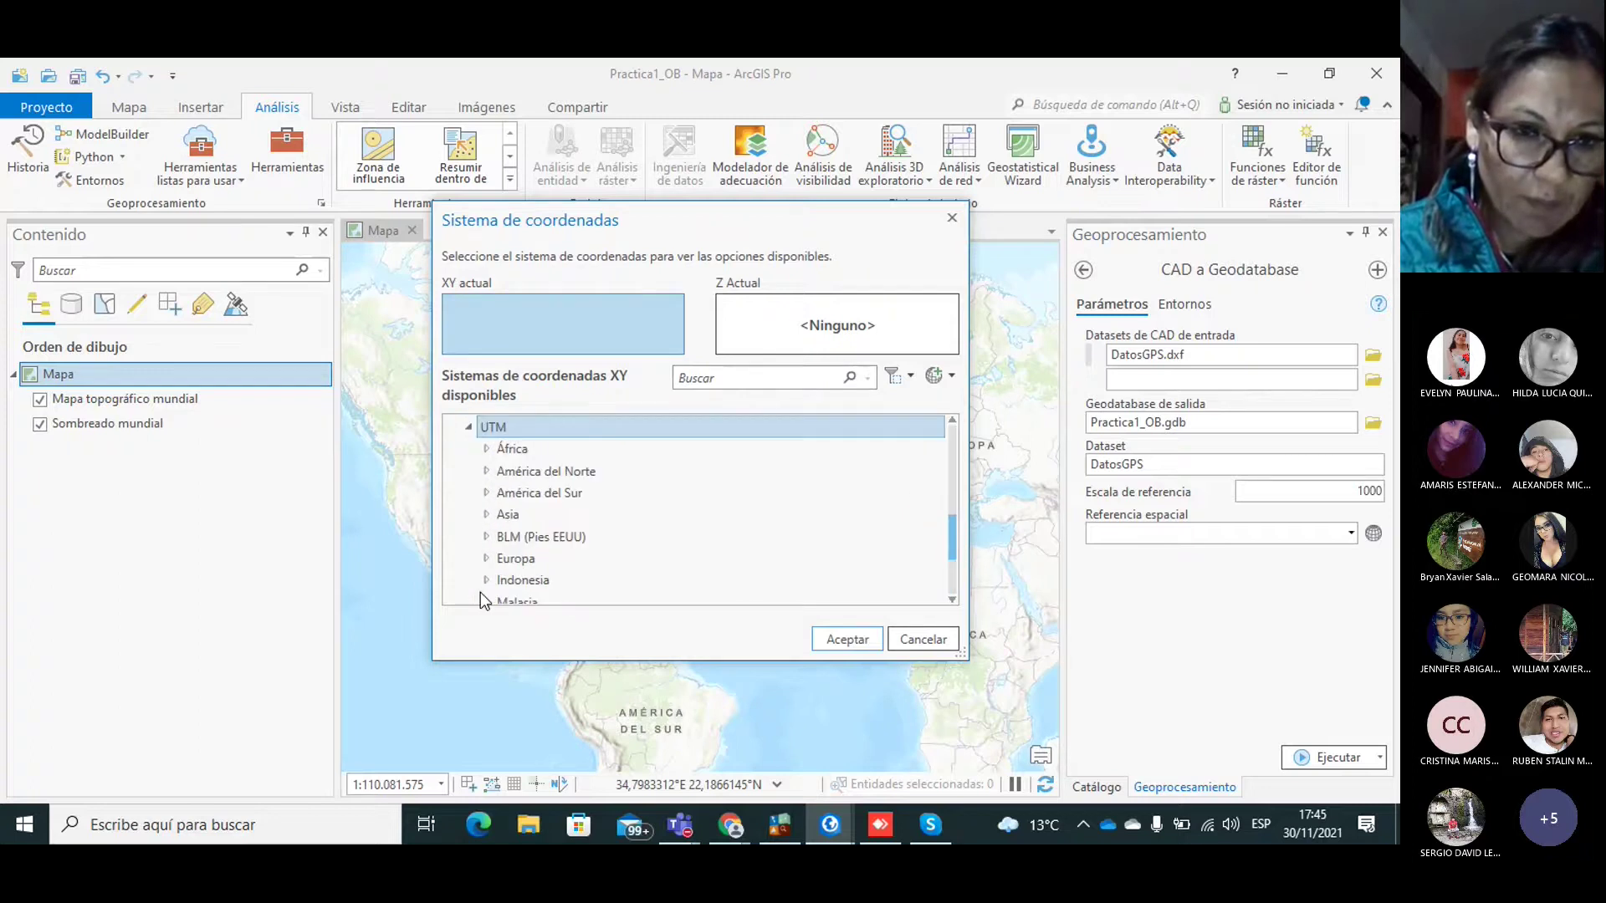
scroll(953, 535, "down", 3)
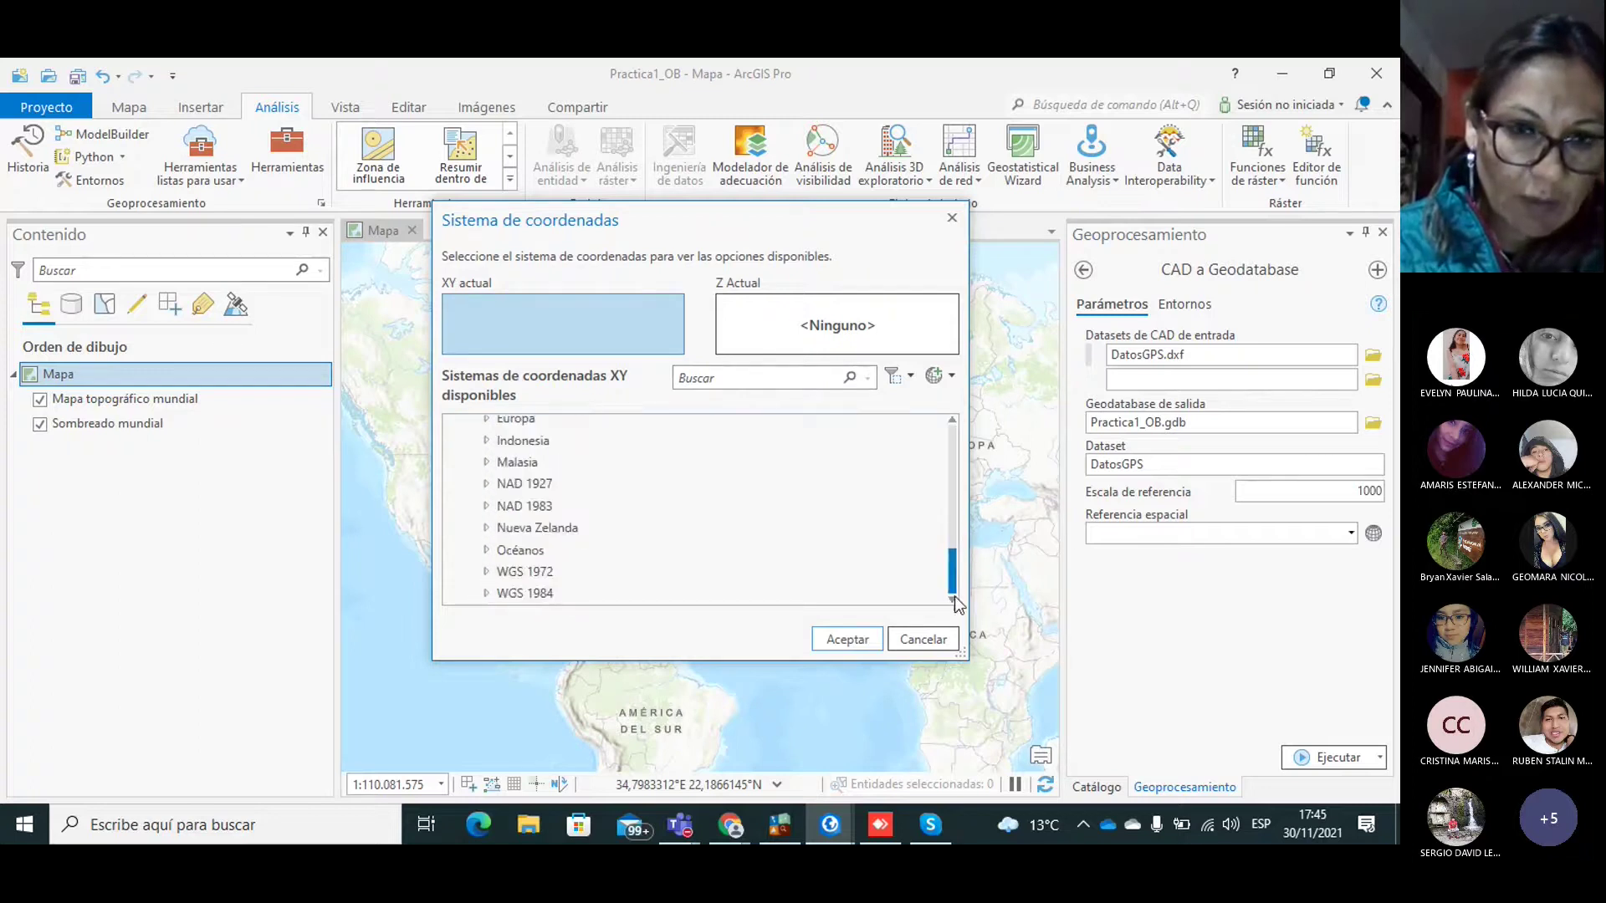
double_click(526, 594)
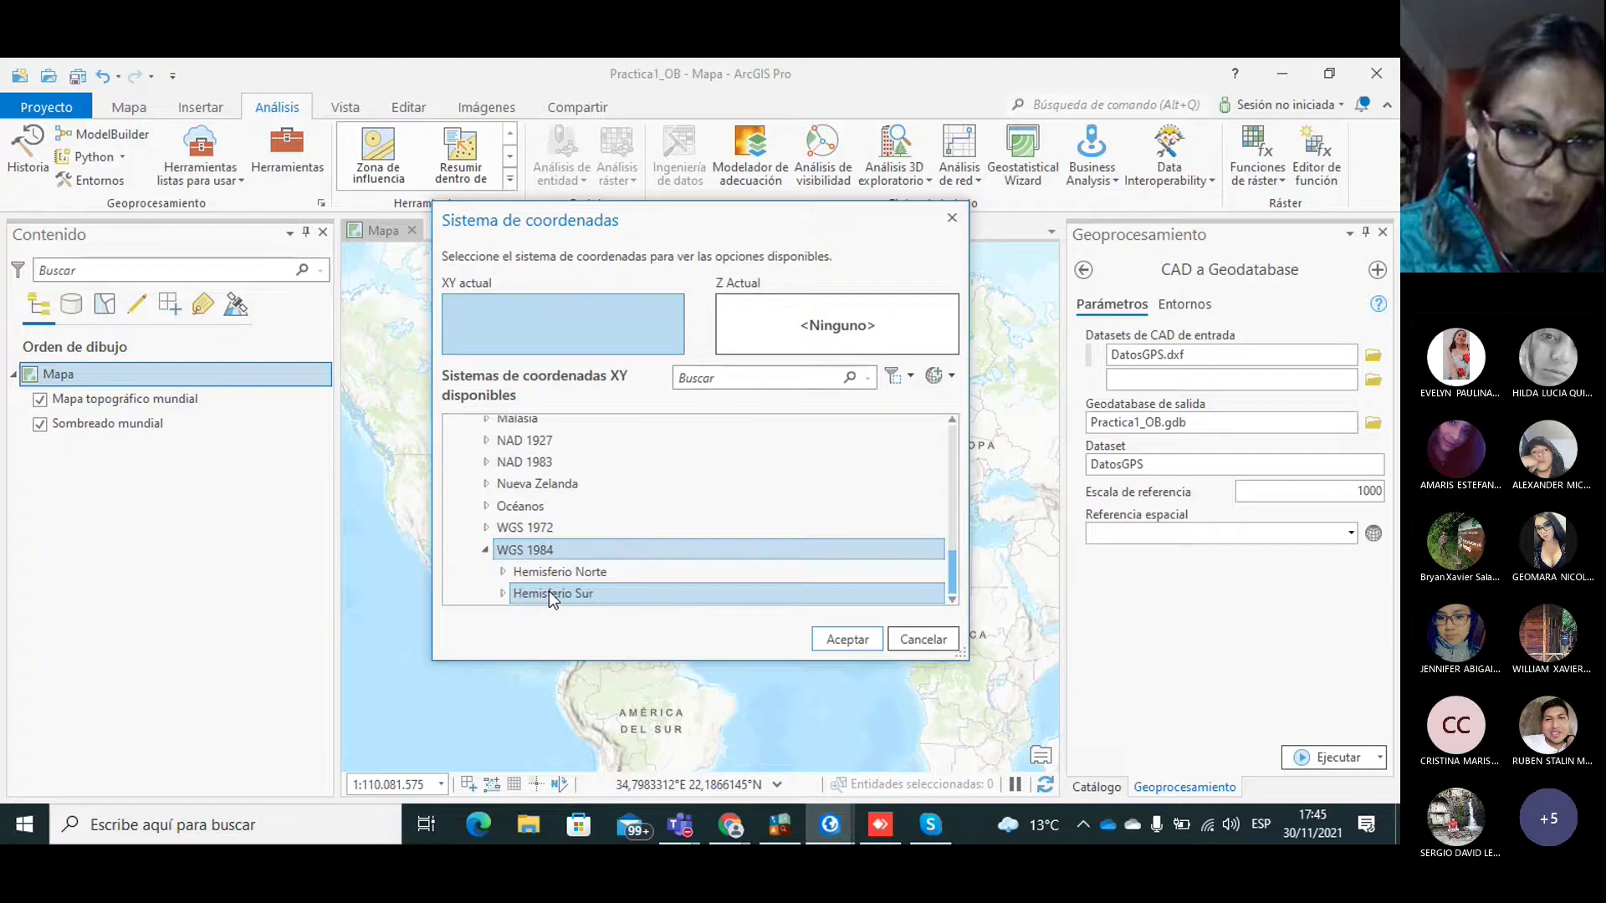
left_click(548, 591)
double_click(550, 593)
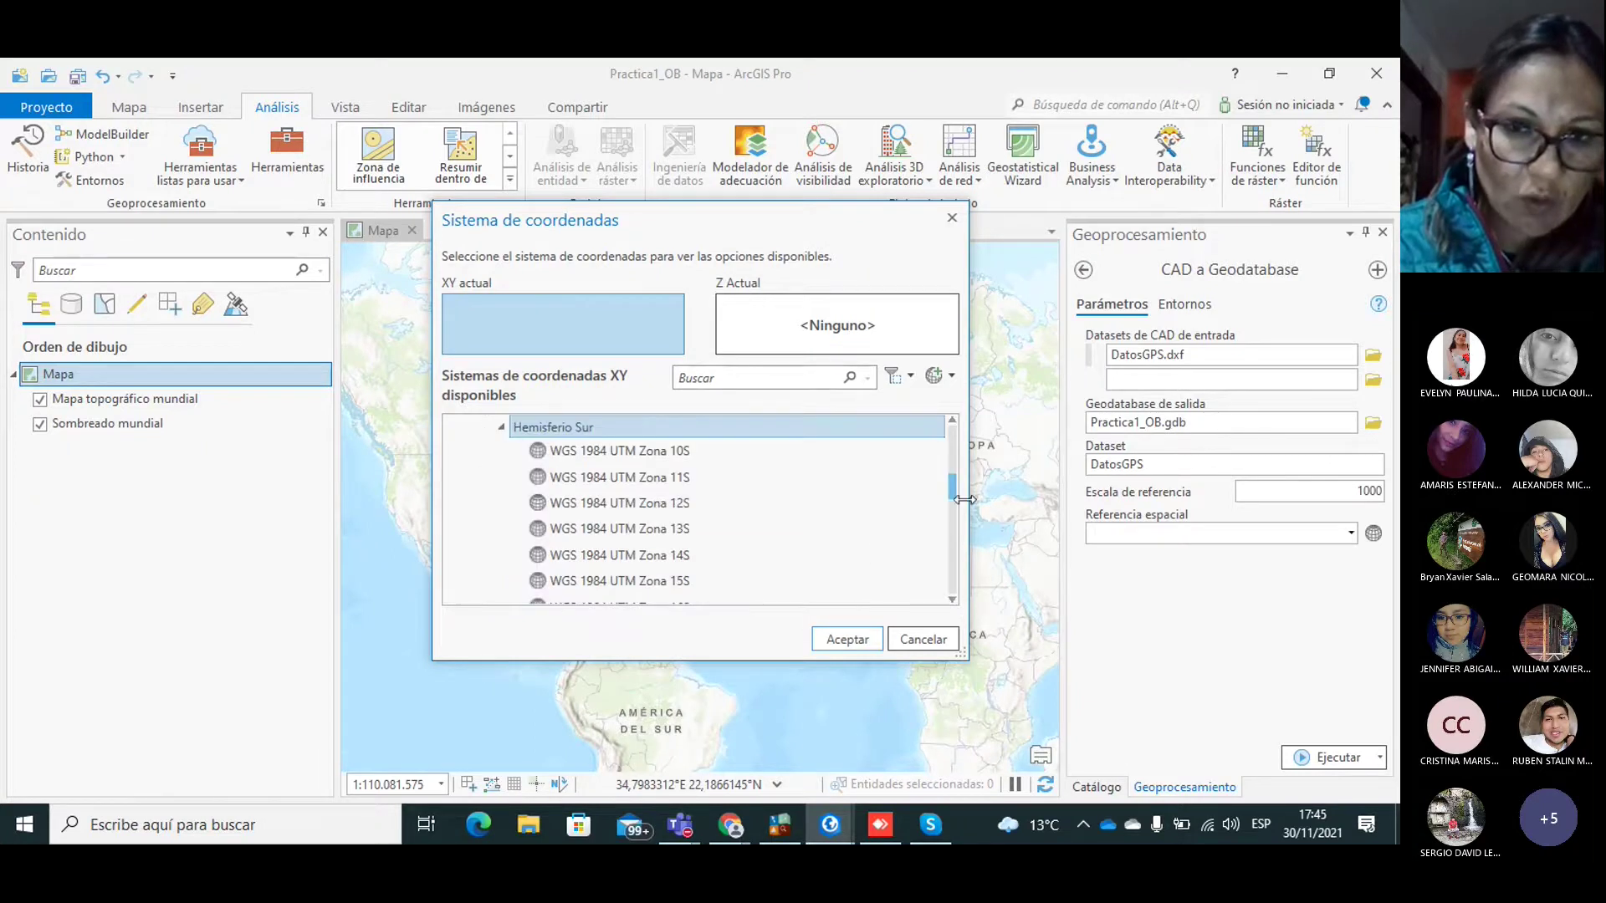
scroll(953, 497, "down", 2)
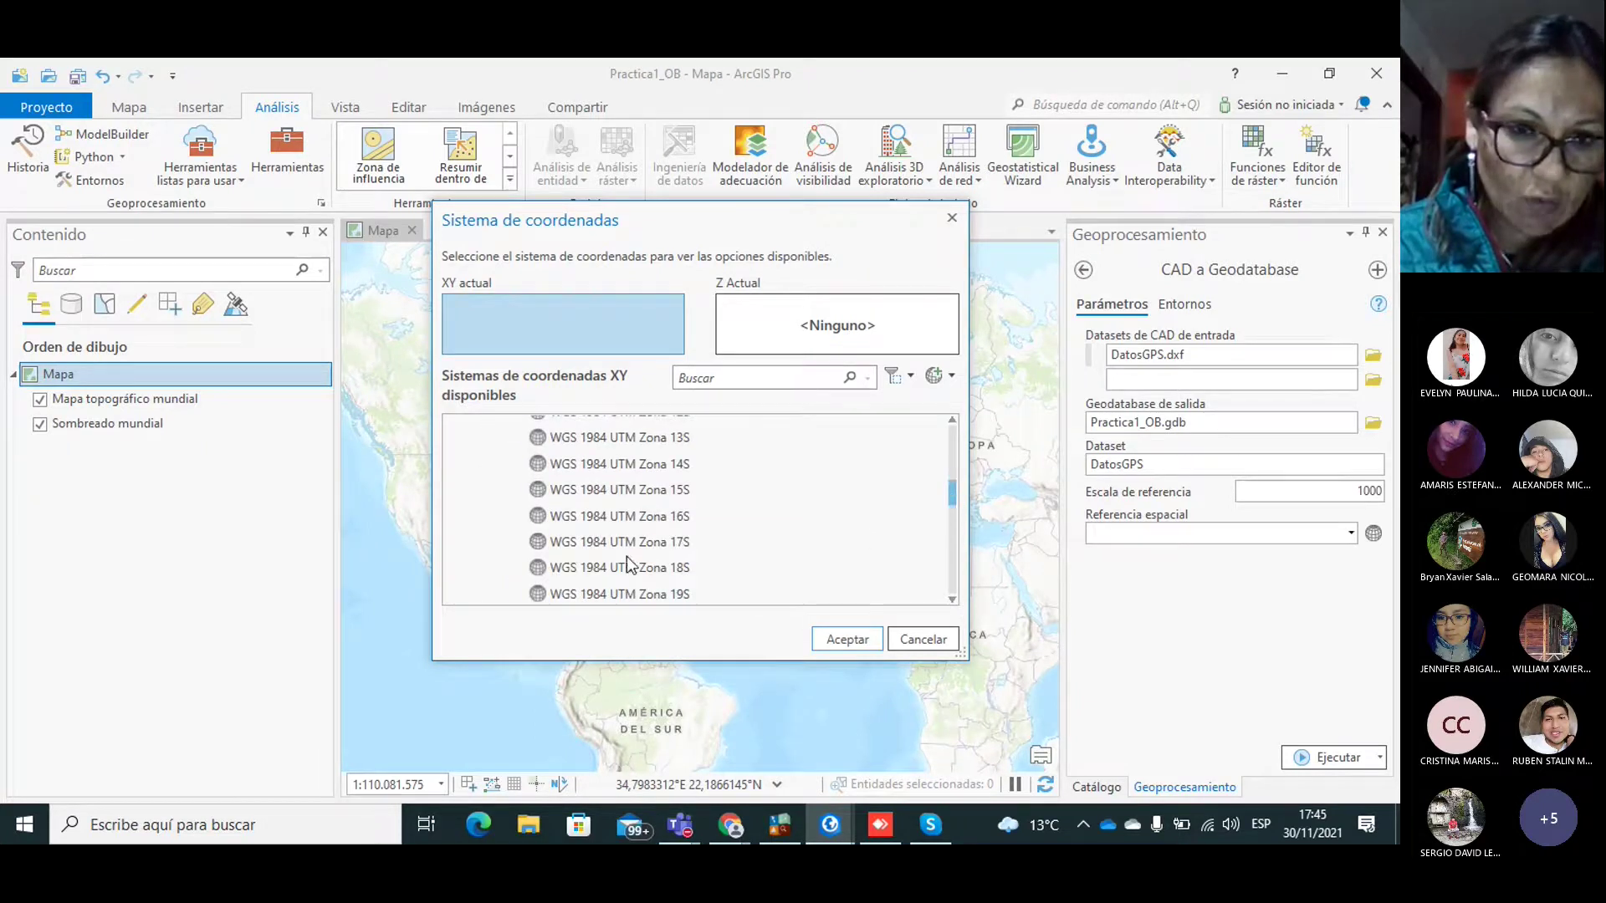
left_click(647, 539)
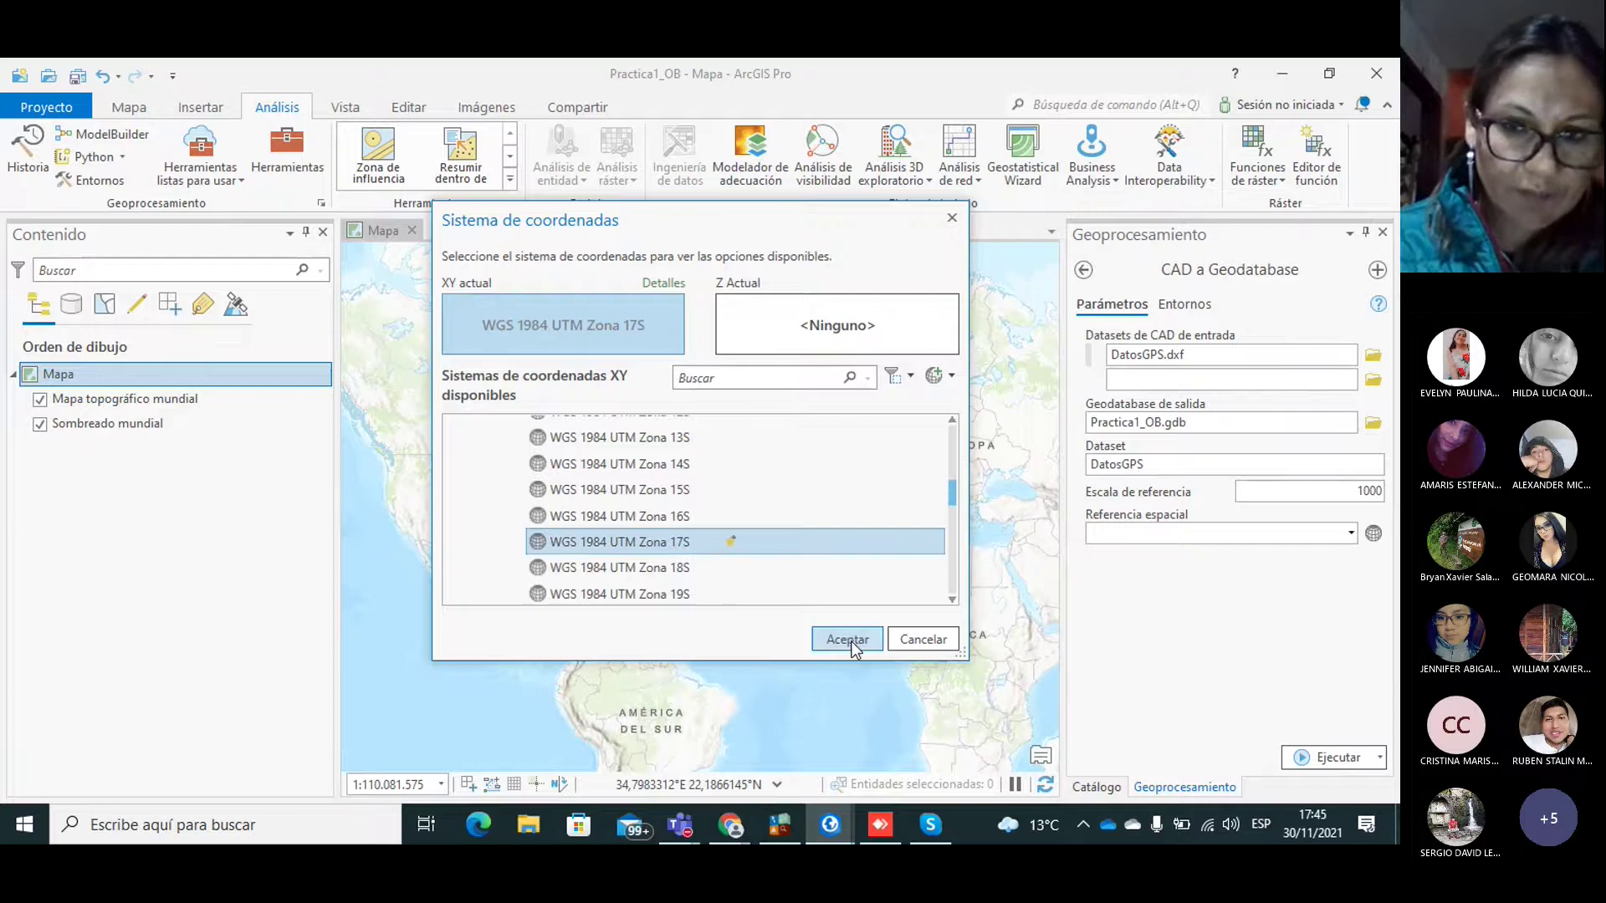
left_click(847, 644)
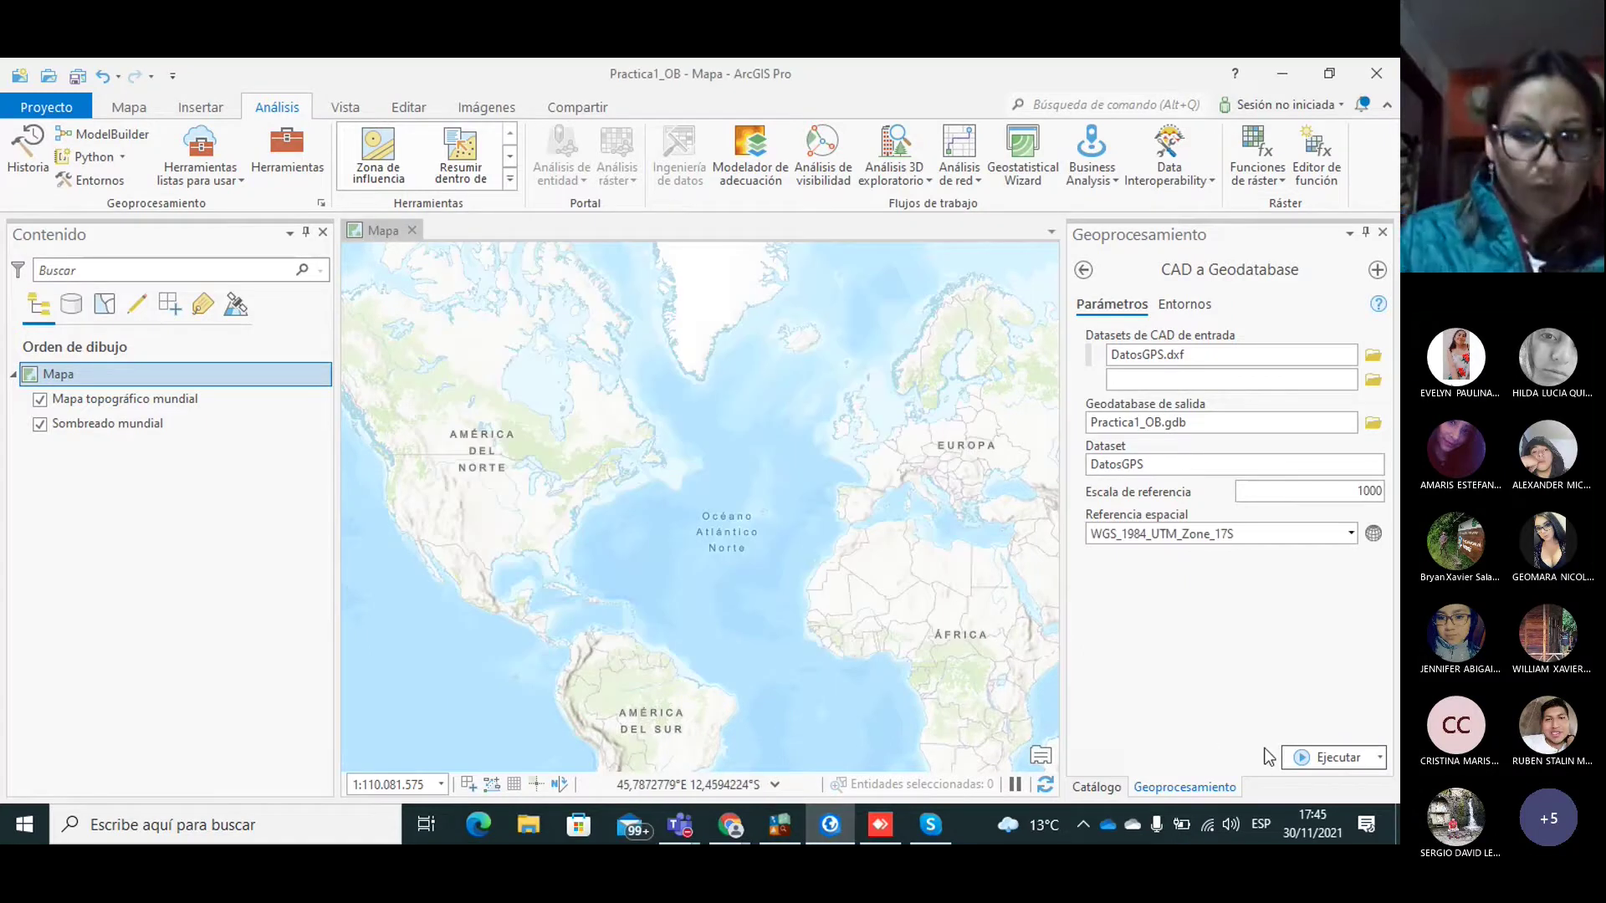
Step: Run the CAD to Geodatabase conversion and close its completion details
left_click(1323, 757)
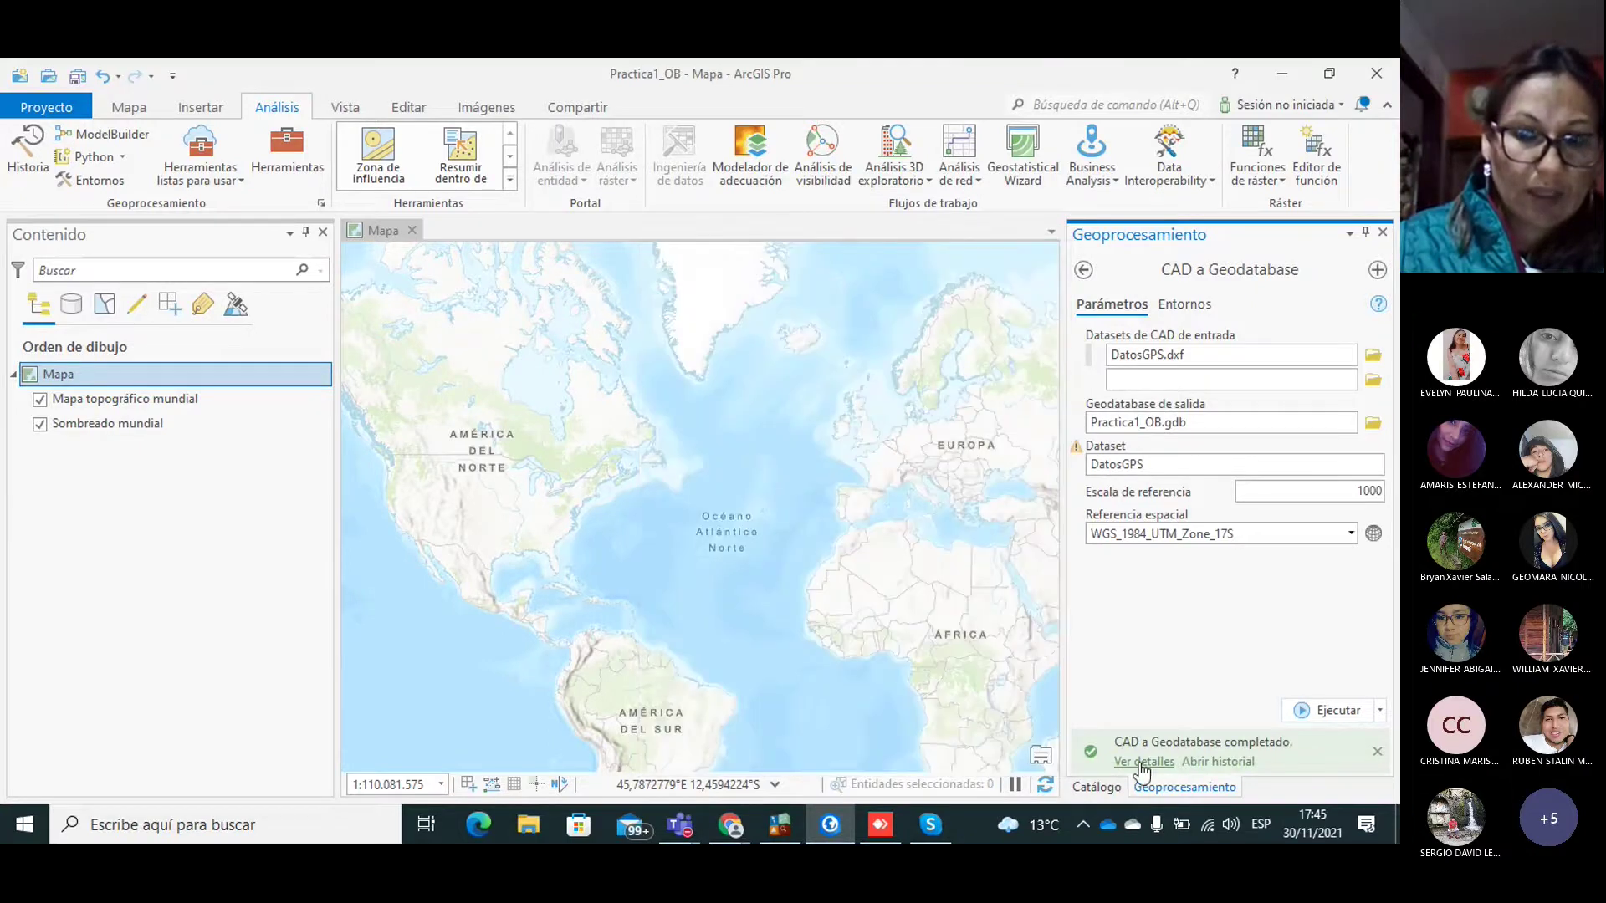
mouse_move(1074, 752)
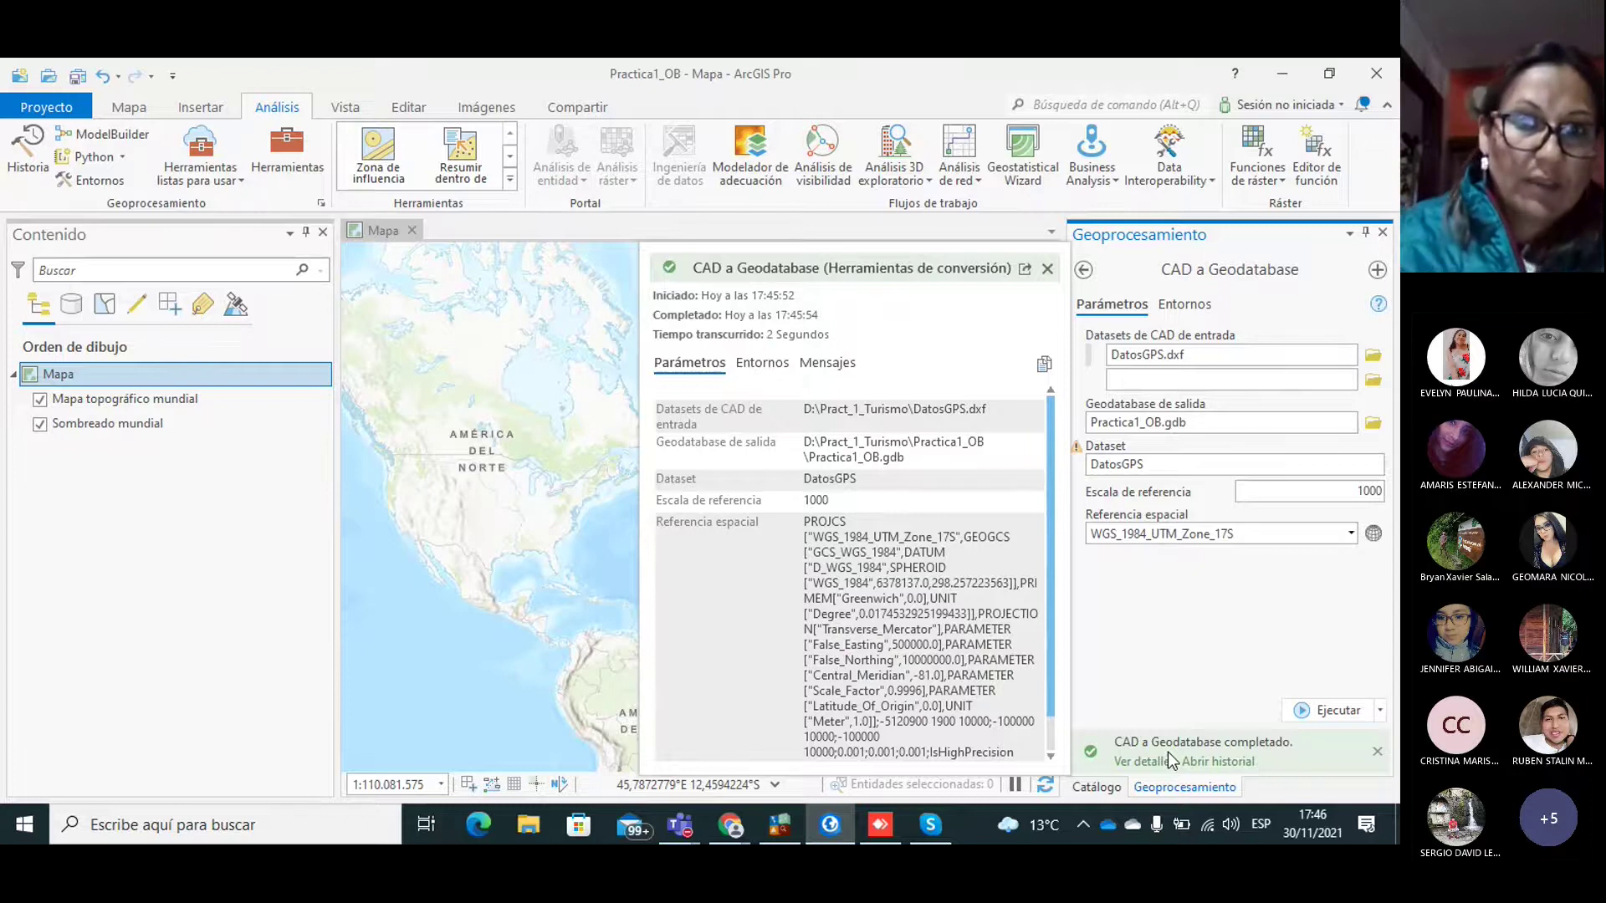
left_click(1044, 268)
Step: Add the Point feature class from Practica1_OB.gdb > DatosGPS as a map layer
left_click(131, 109)
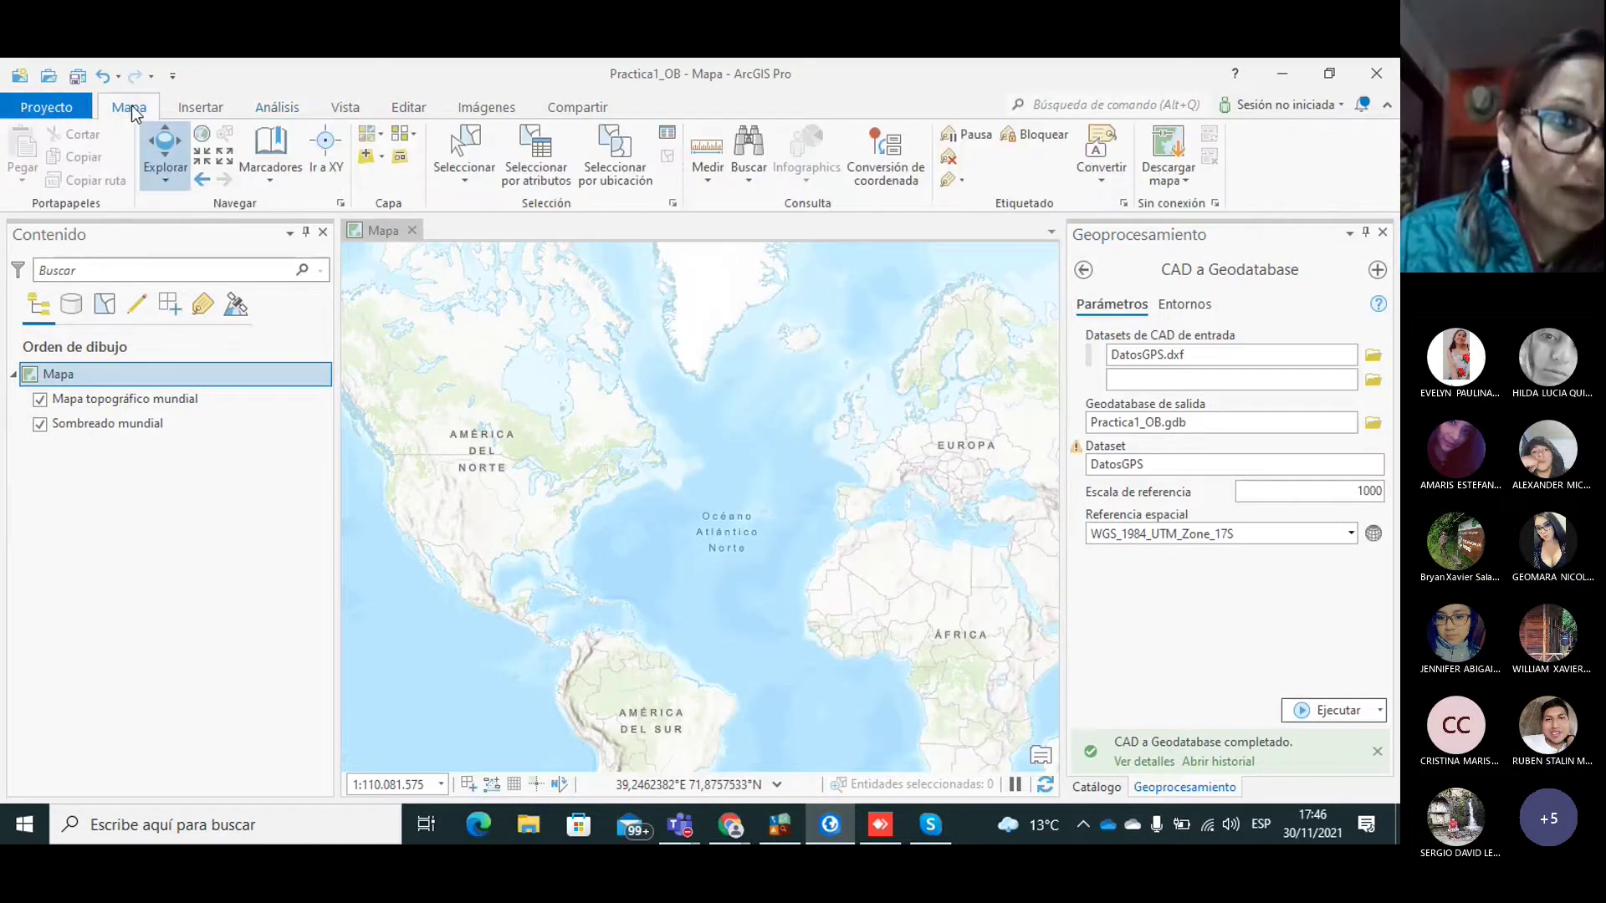
left_click(366, 159)
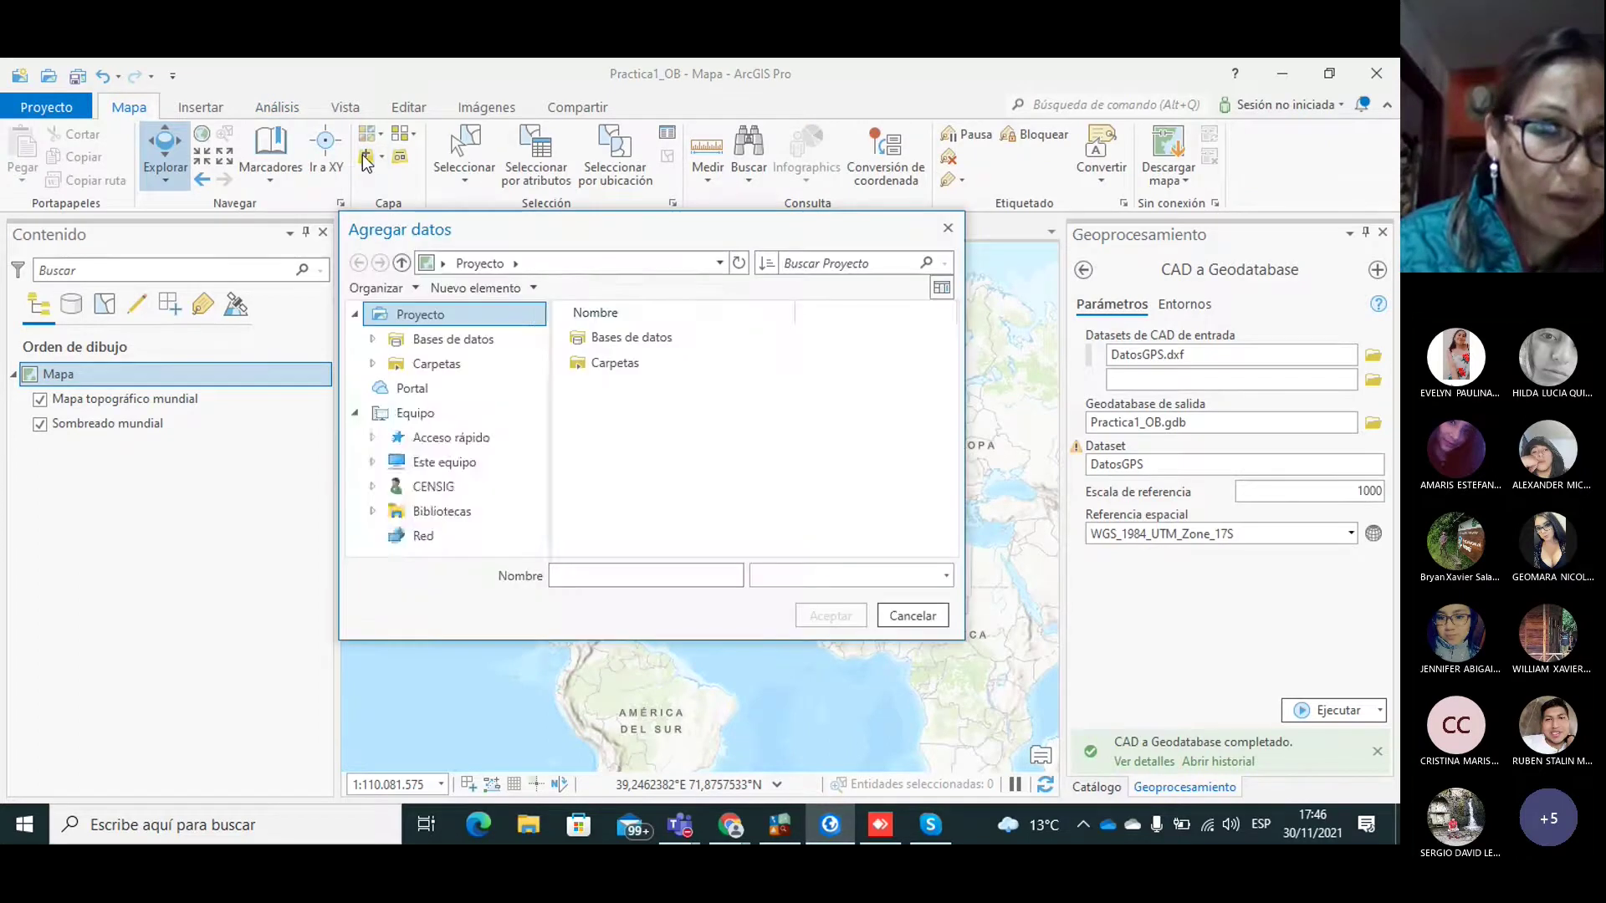
double_click(621, 338)
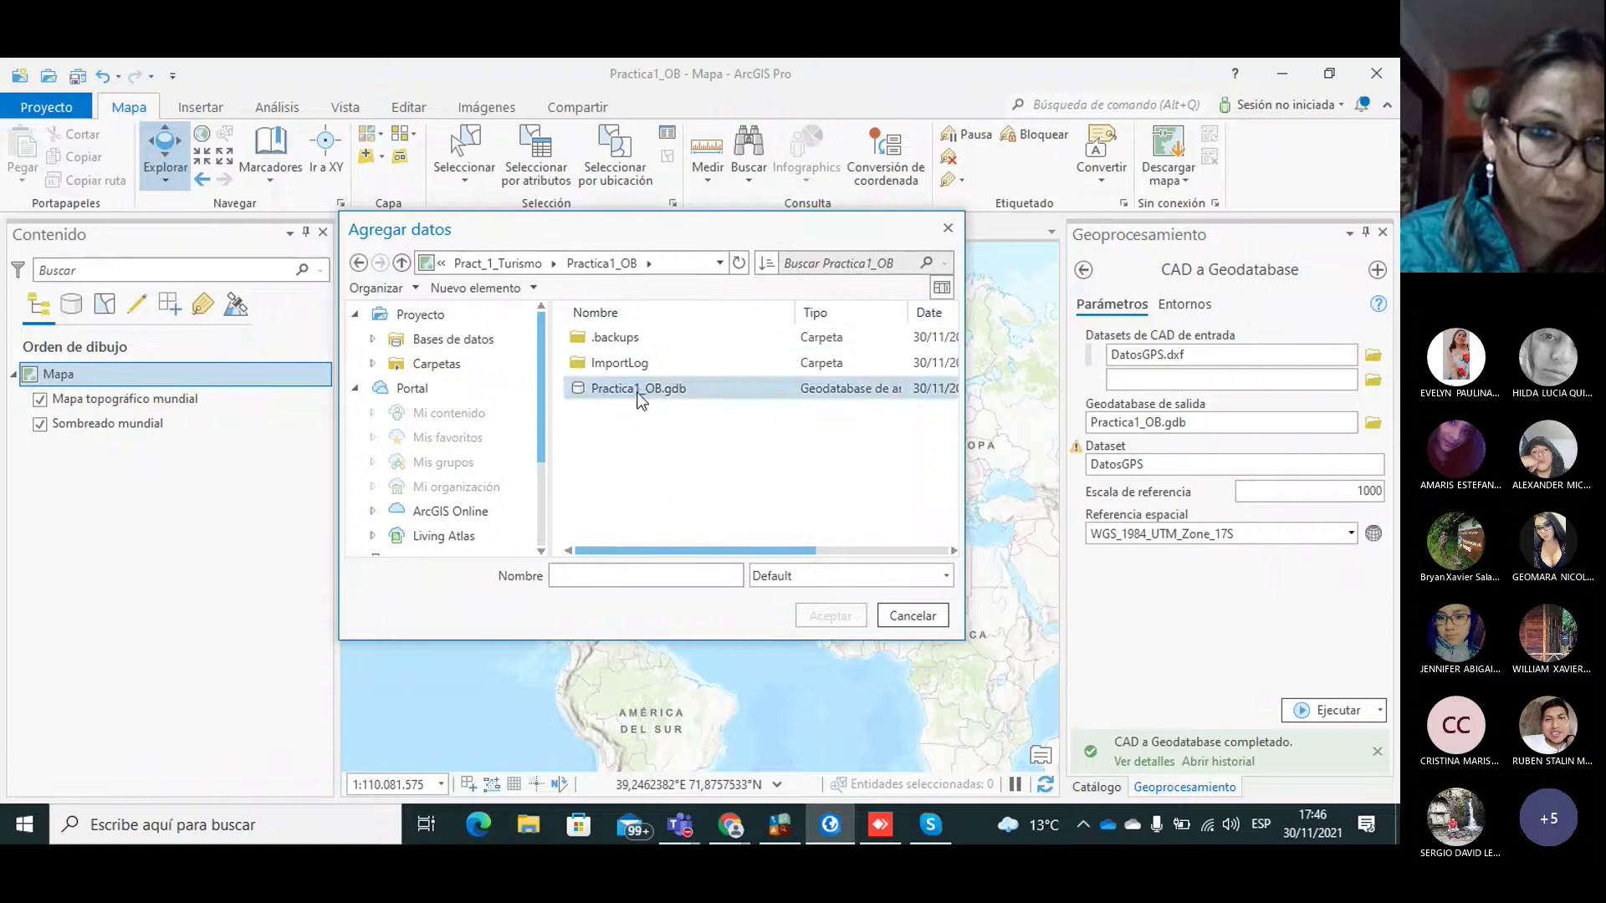
double_click(640, 389)
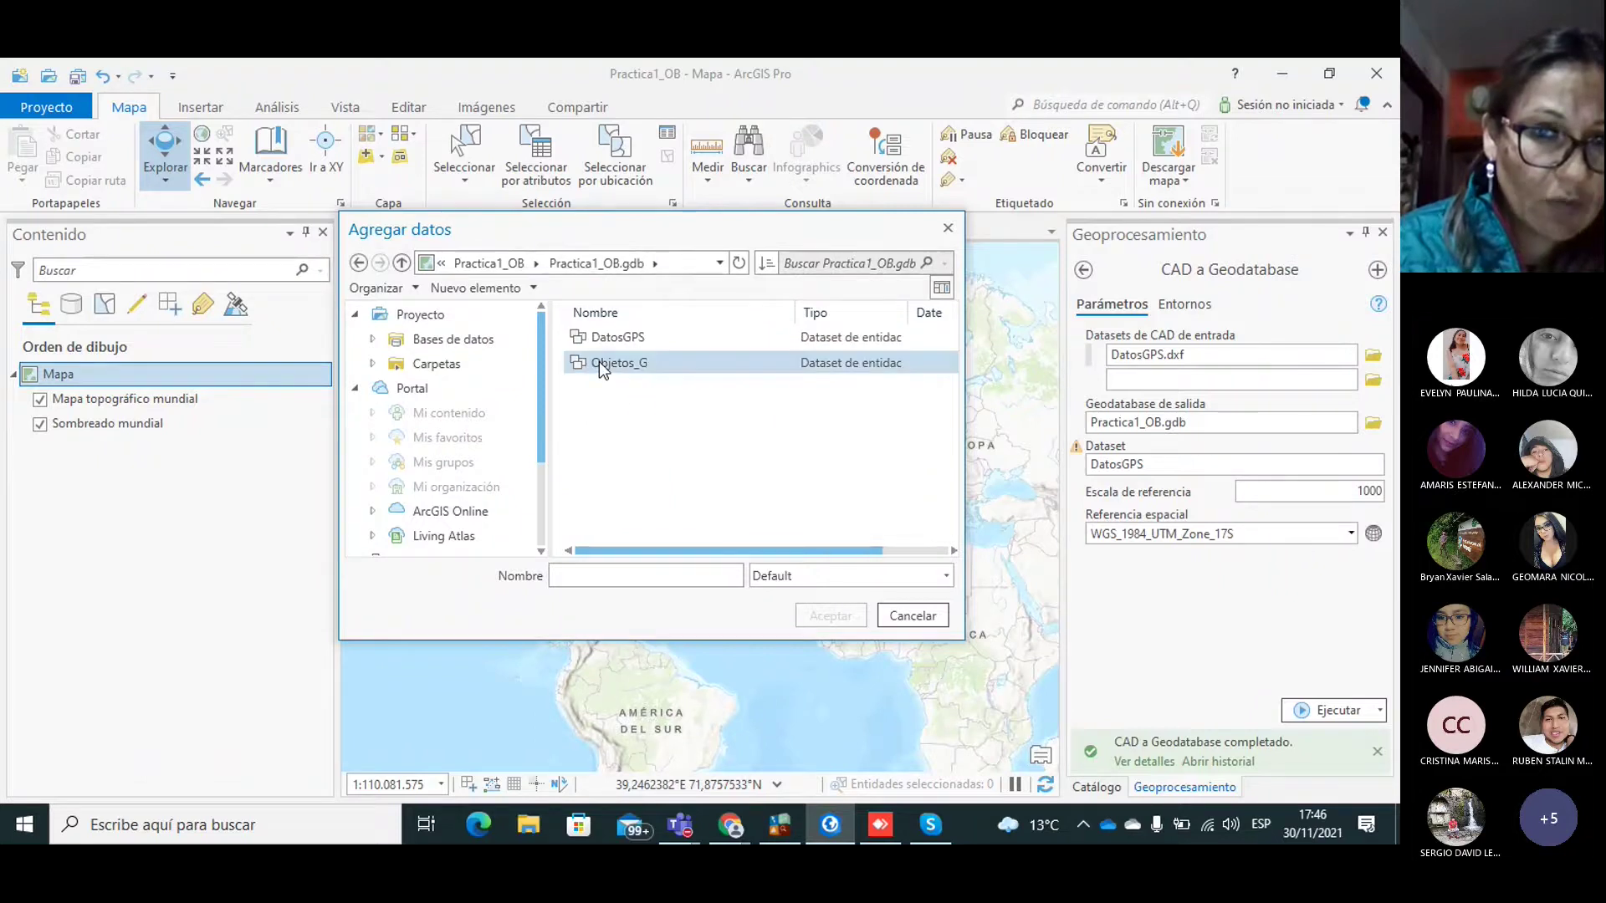
double_click(605, 339)
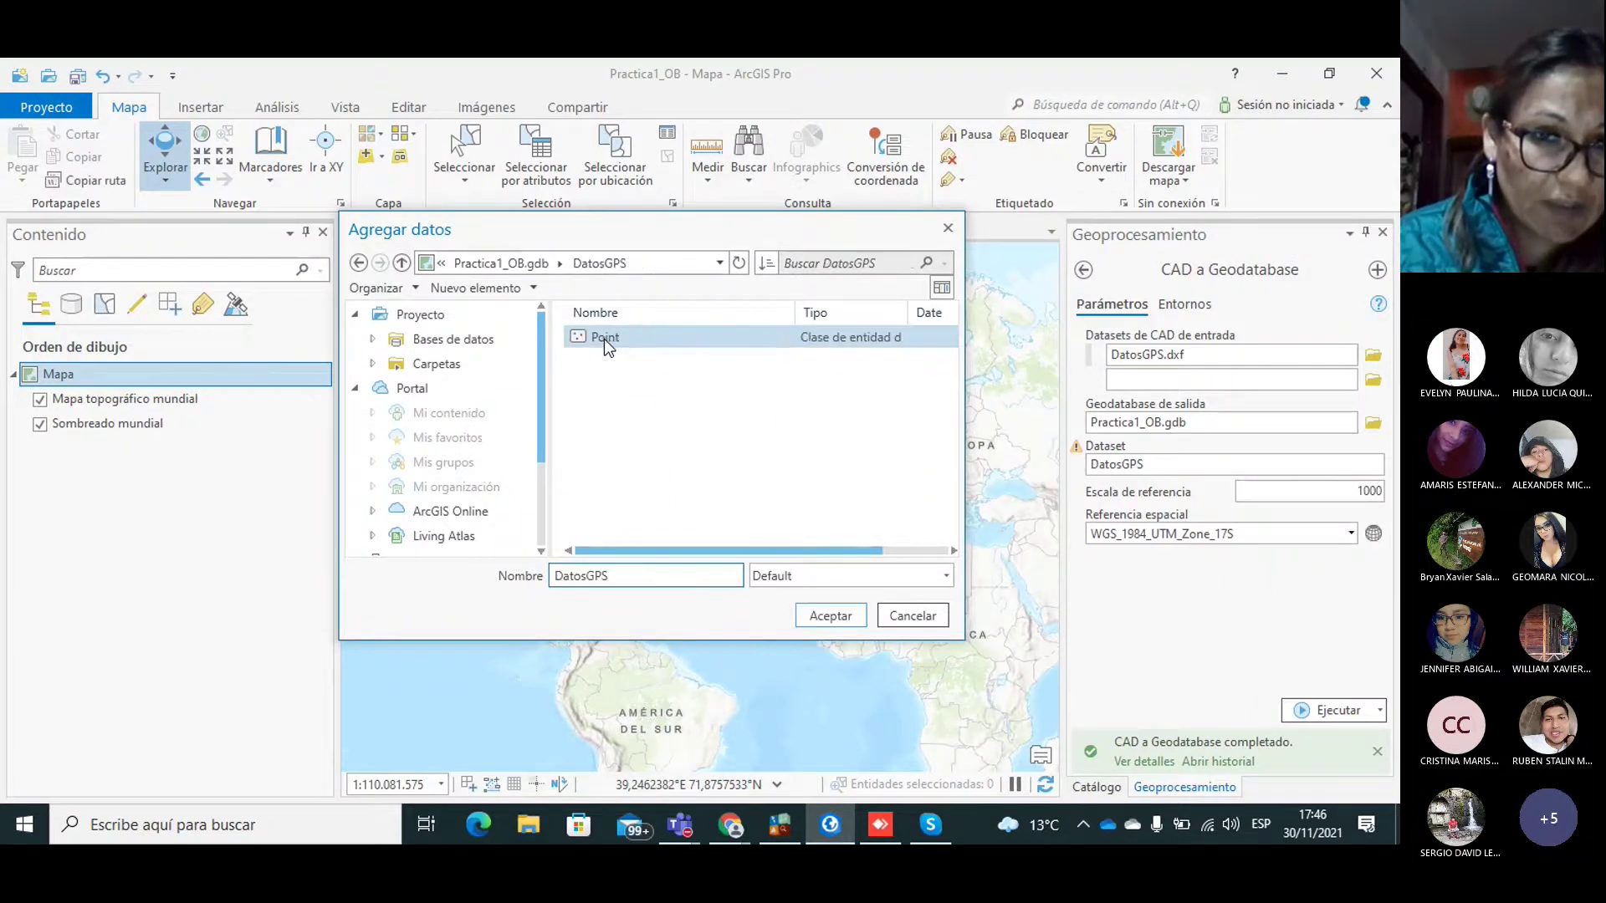
left_click(604, 338)
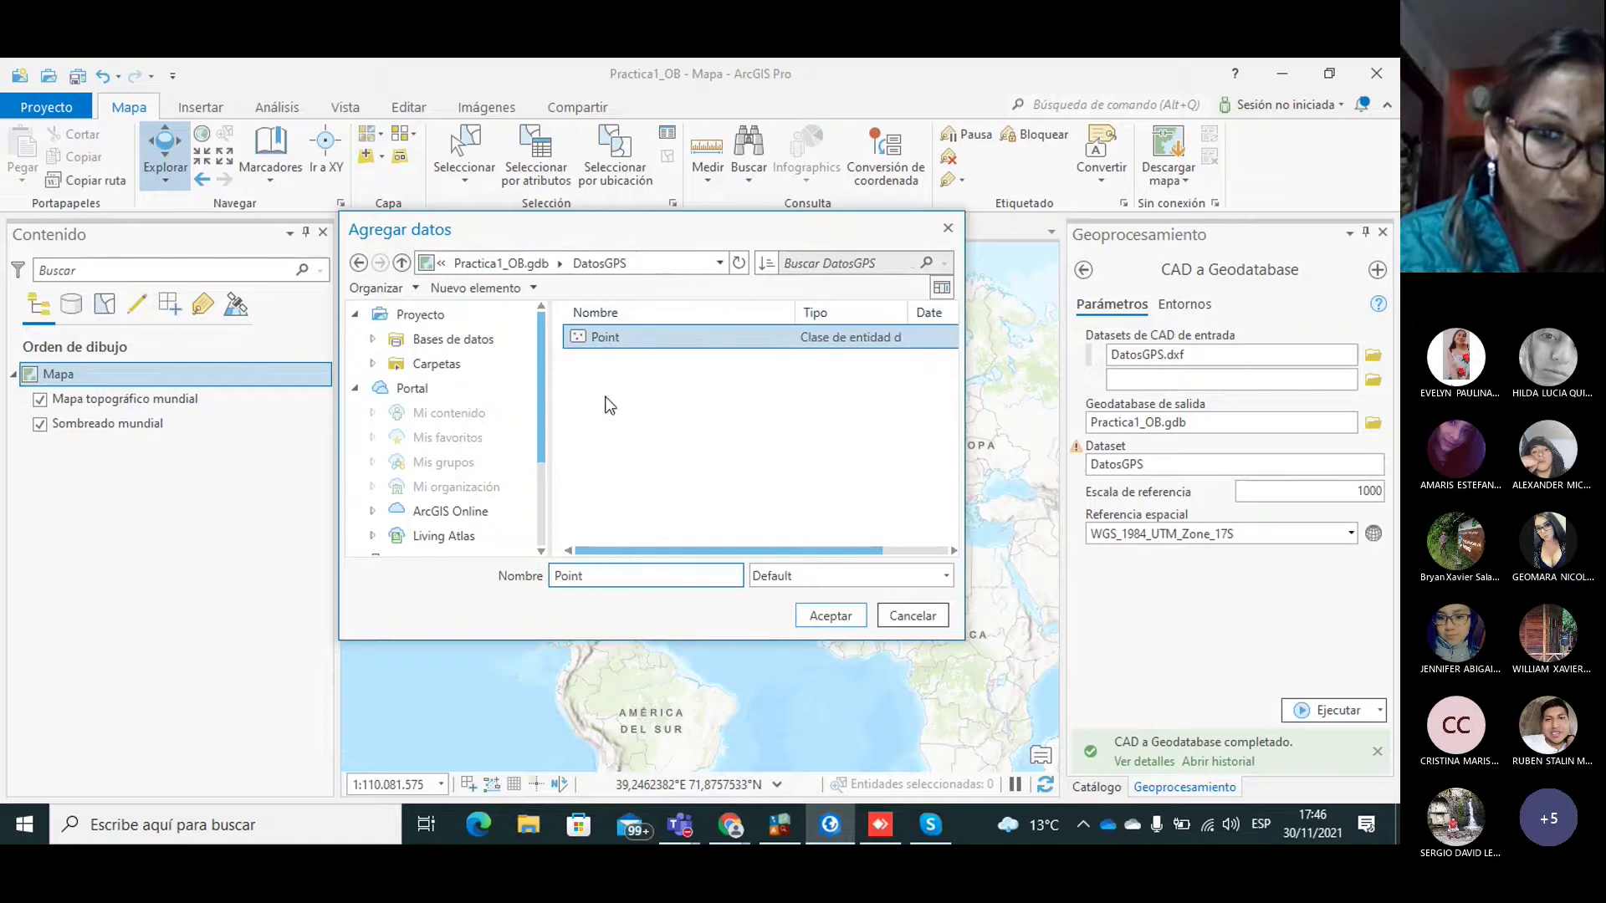
left_click(821, 620)
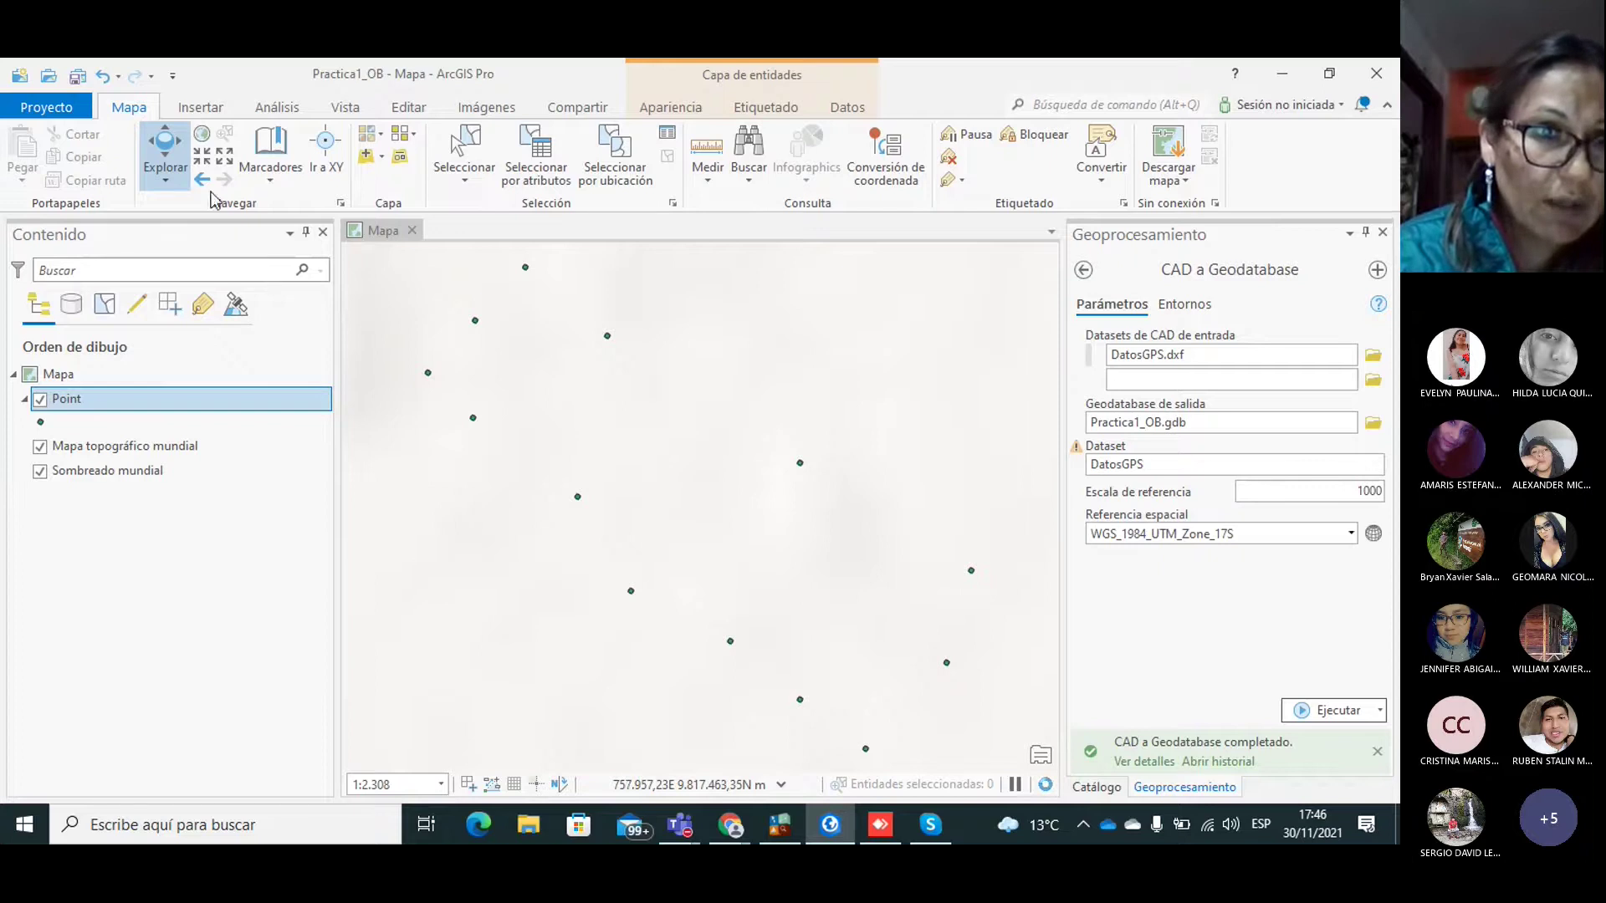
Step: Zoom out repeatedly until the GPS points' location within Ecuador is visible
left_click(224, 158)
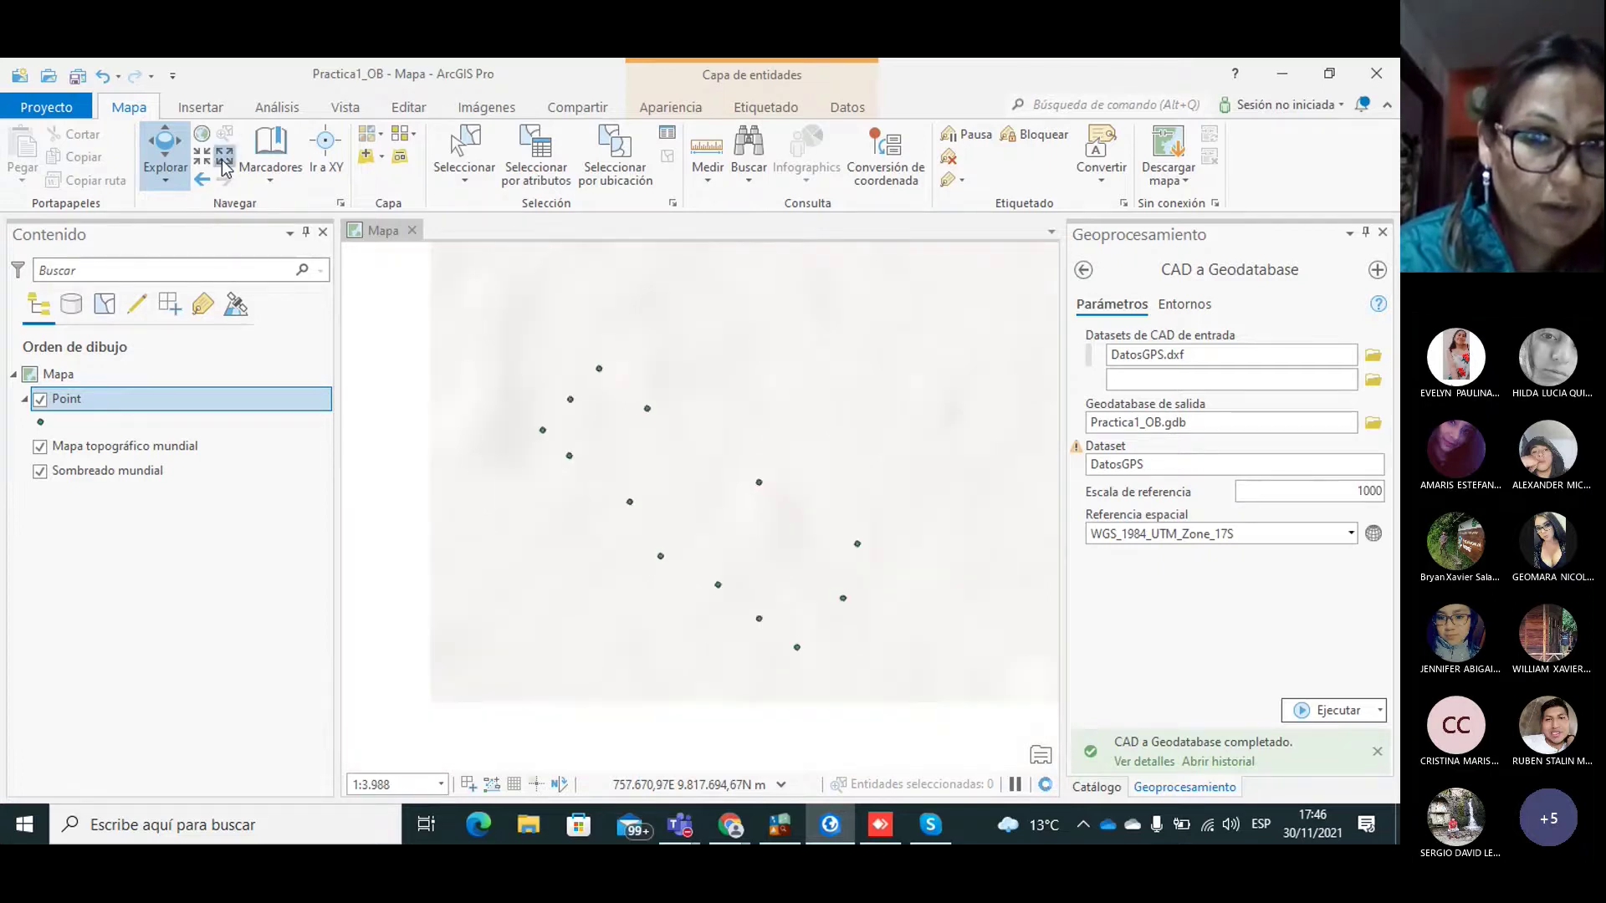
left_click(224, 159)
left_click(224, 159)
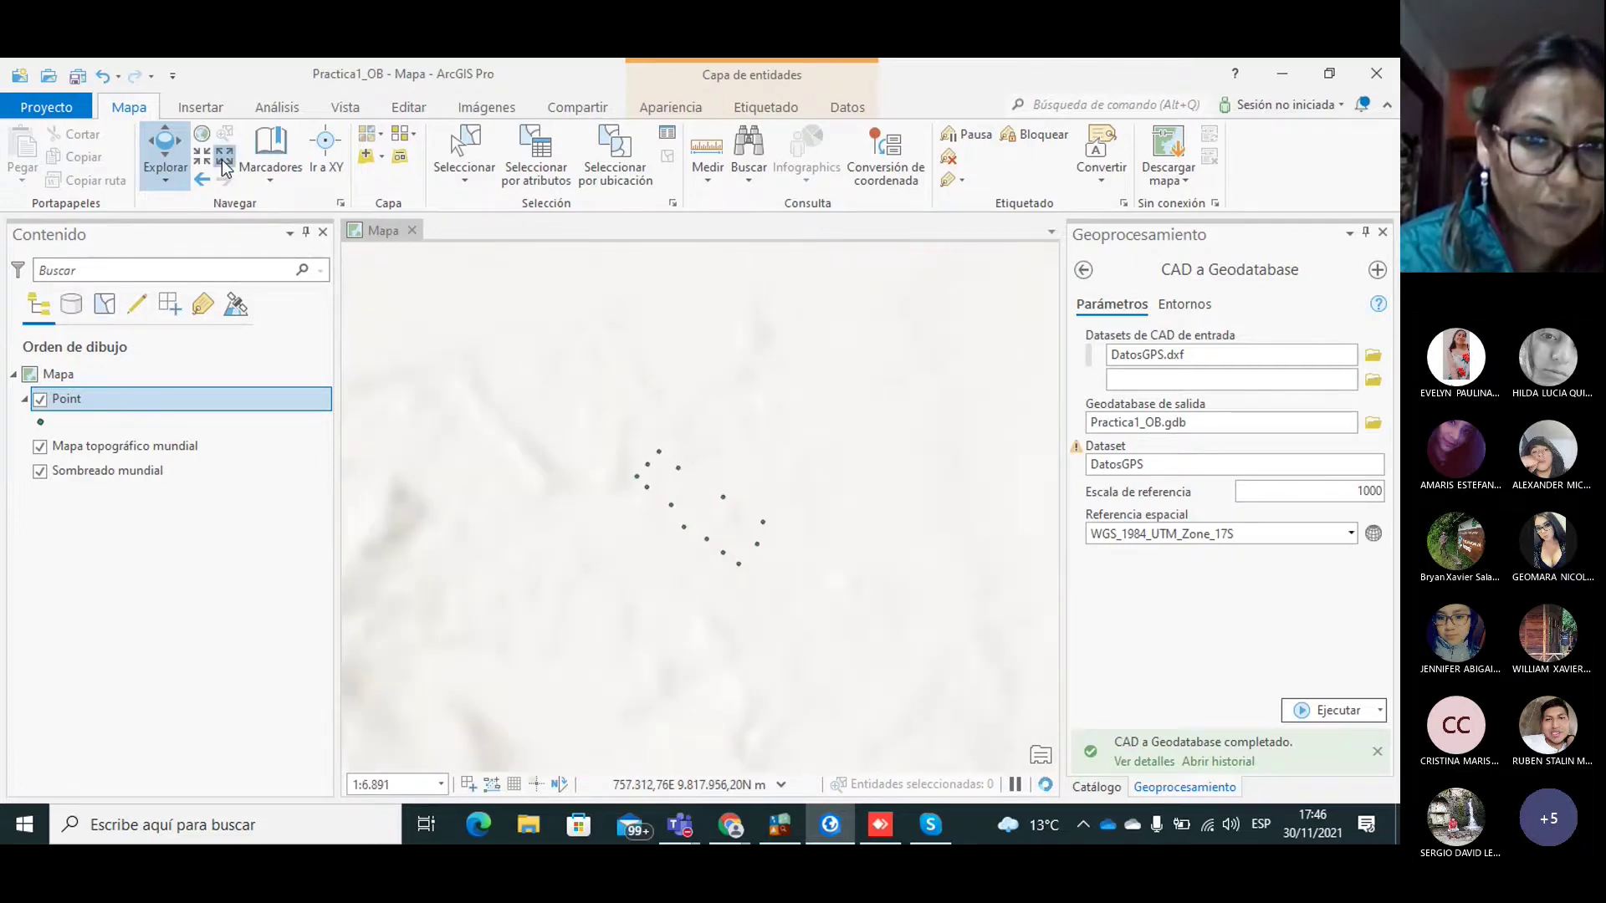
left_click(224, 162)
left_click(224, 162)
left_click(224, 162)
left_click(224, 161)
left_click(224, 161)
left_click(224, 162)
left_click(224, 161)
left_click(224, 161)
left_click(224, 161)
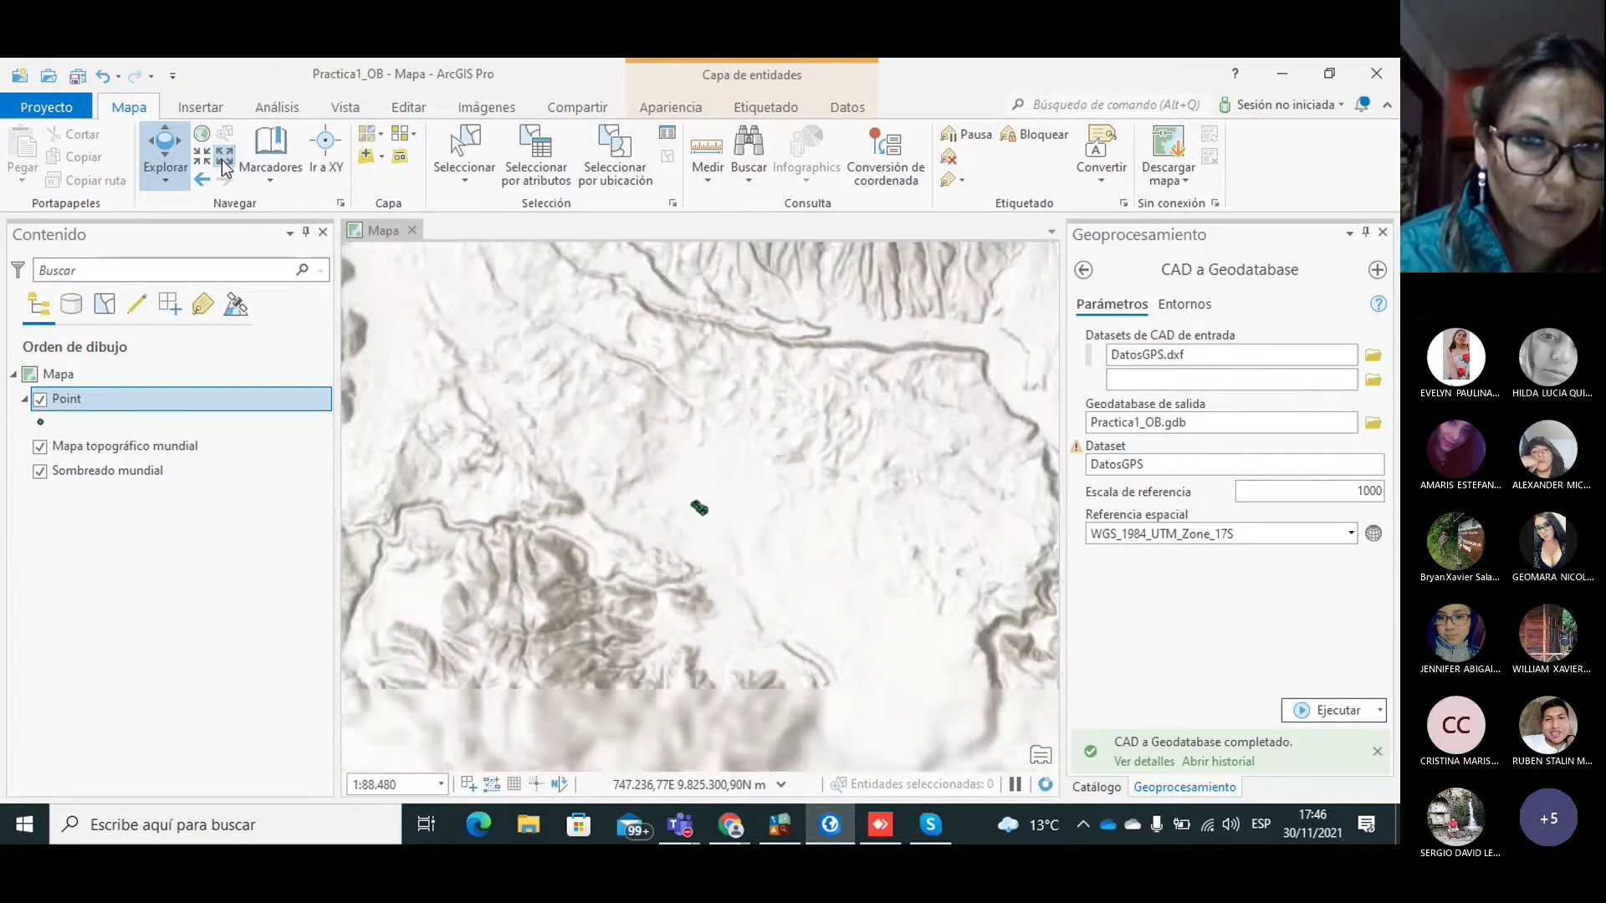
left_click(224, 162)
left_click(225, 161)
left_click(224, 161)
left_click(224, 162)
left_click(224, 162)
left_click(224, 161)
left_click(224, 161)
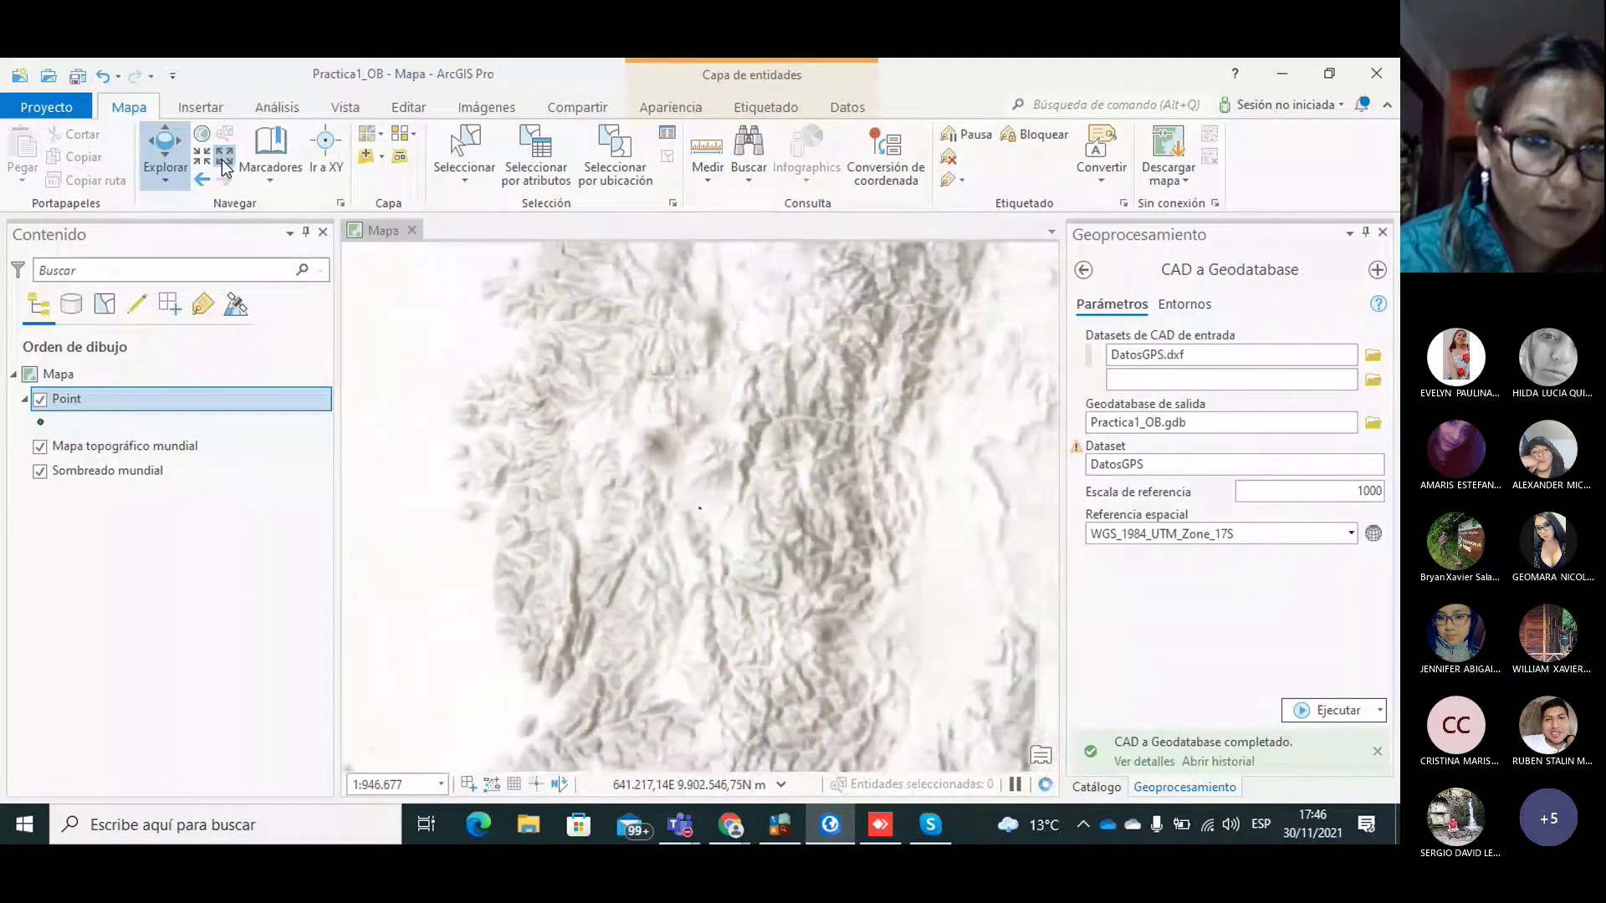
left_click(222, 159)
left_click(222, 159)
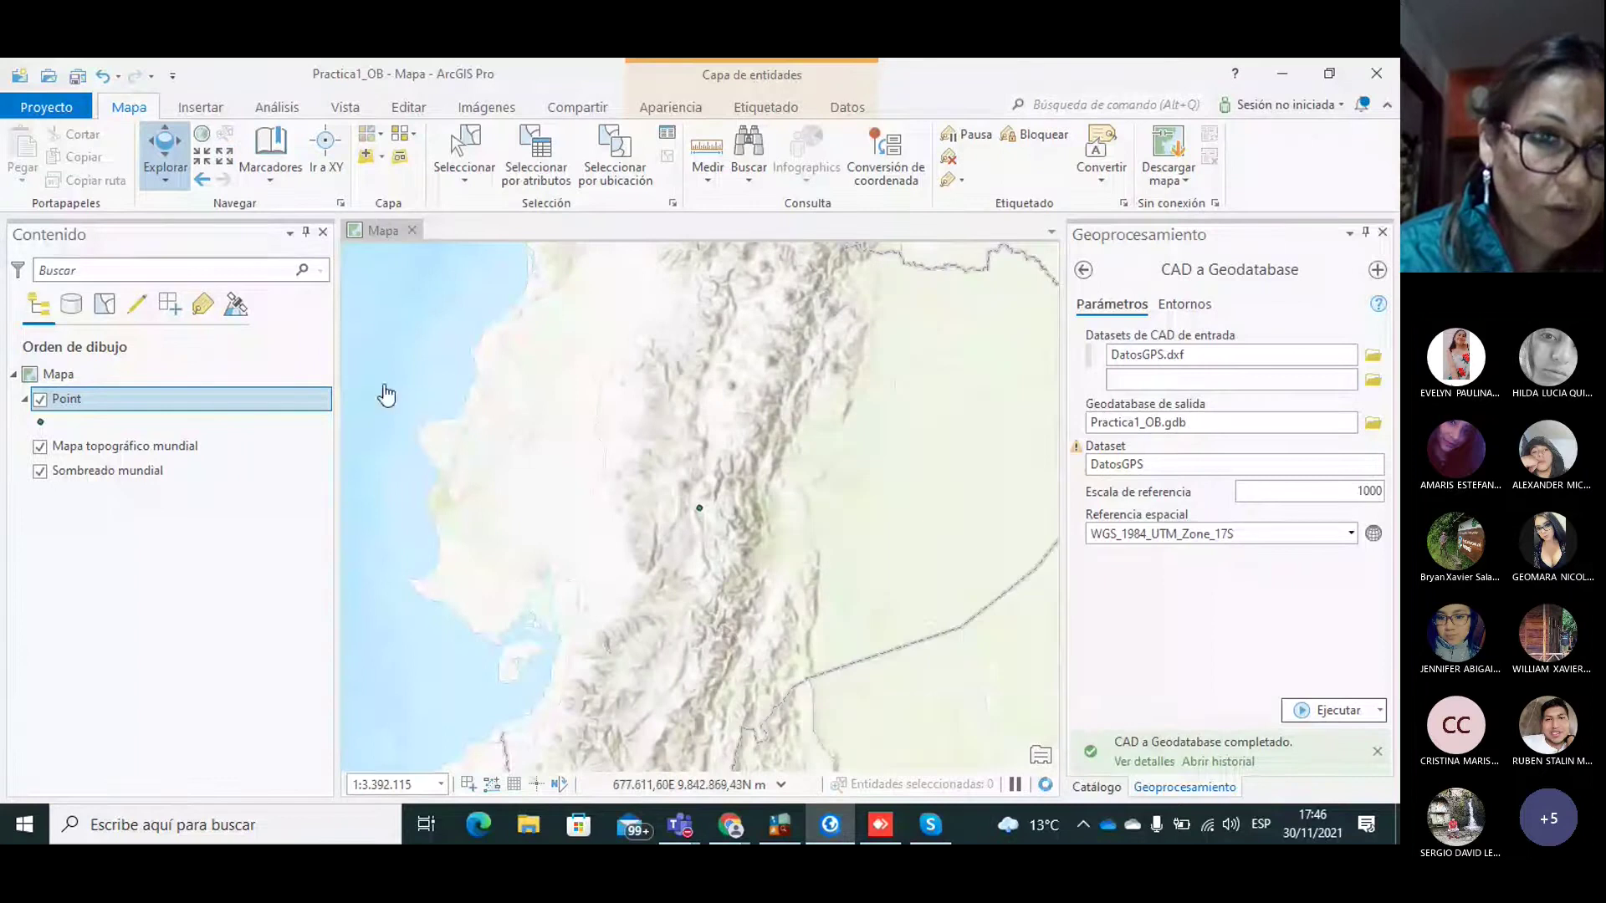
Step: Zoom to the Point layer, then zoom out and pan to frame the points among nearby streets
left_click(79, 411)
right_click(79, 410)
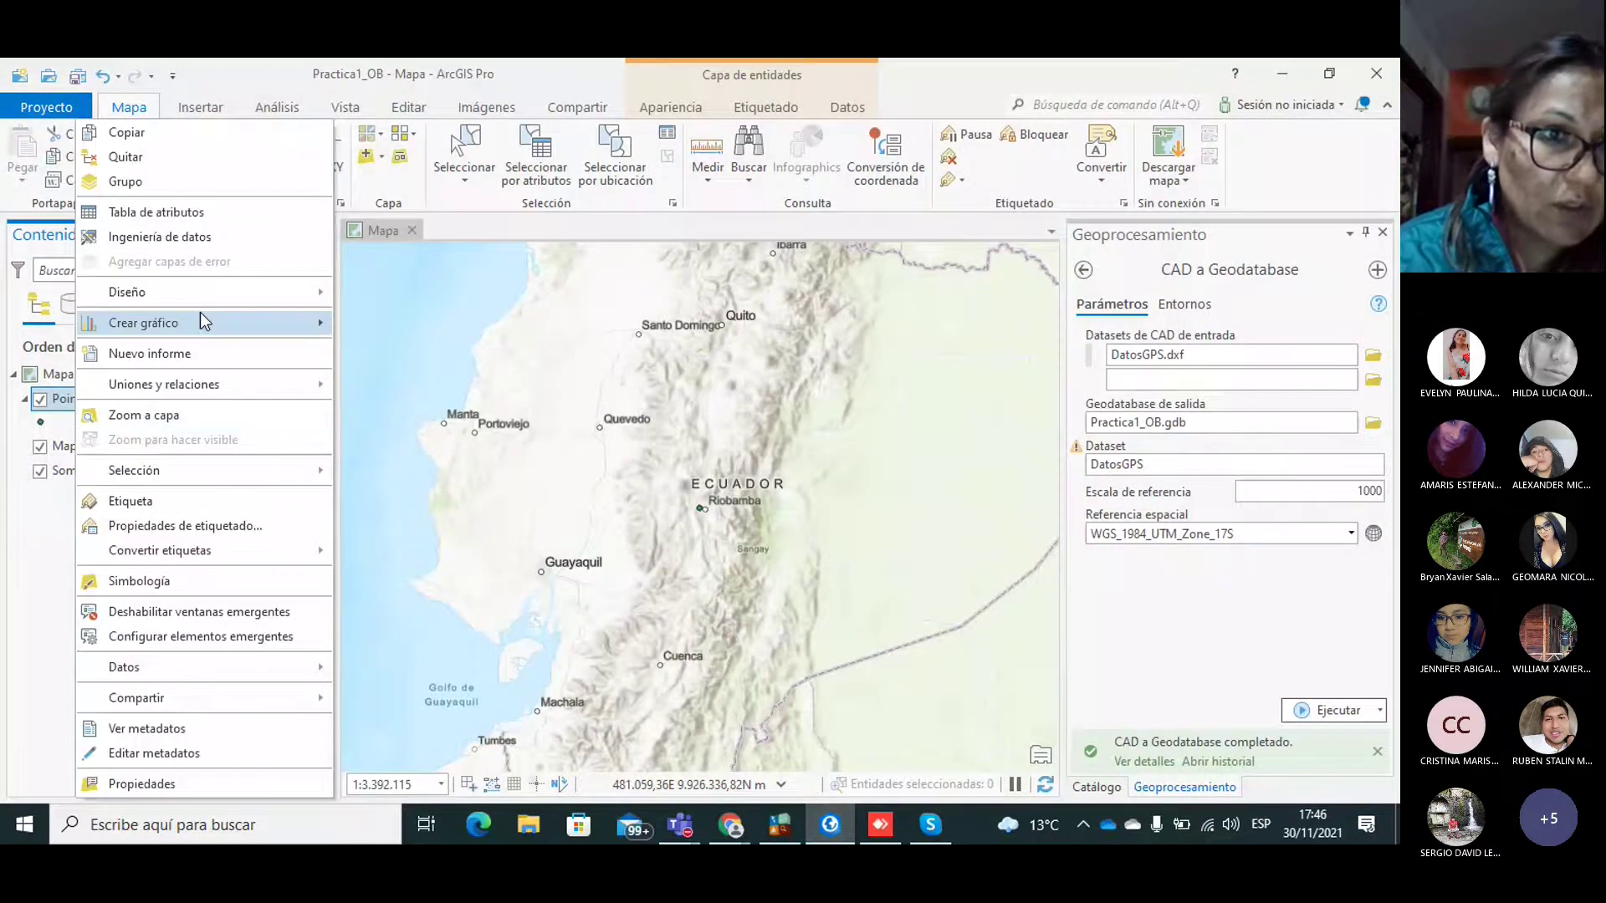
left_click(175, 416)
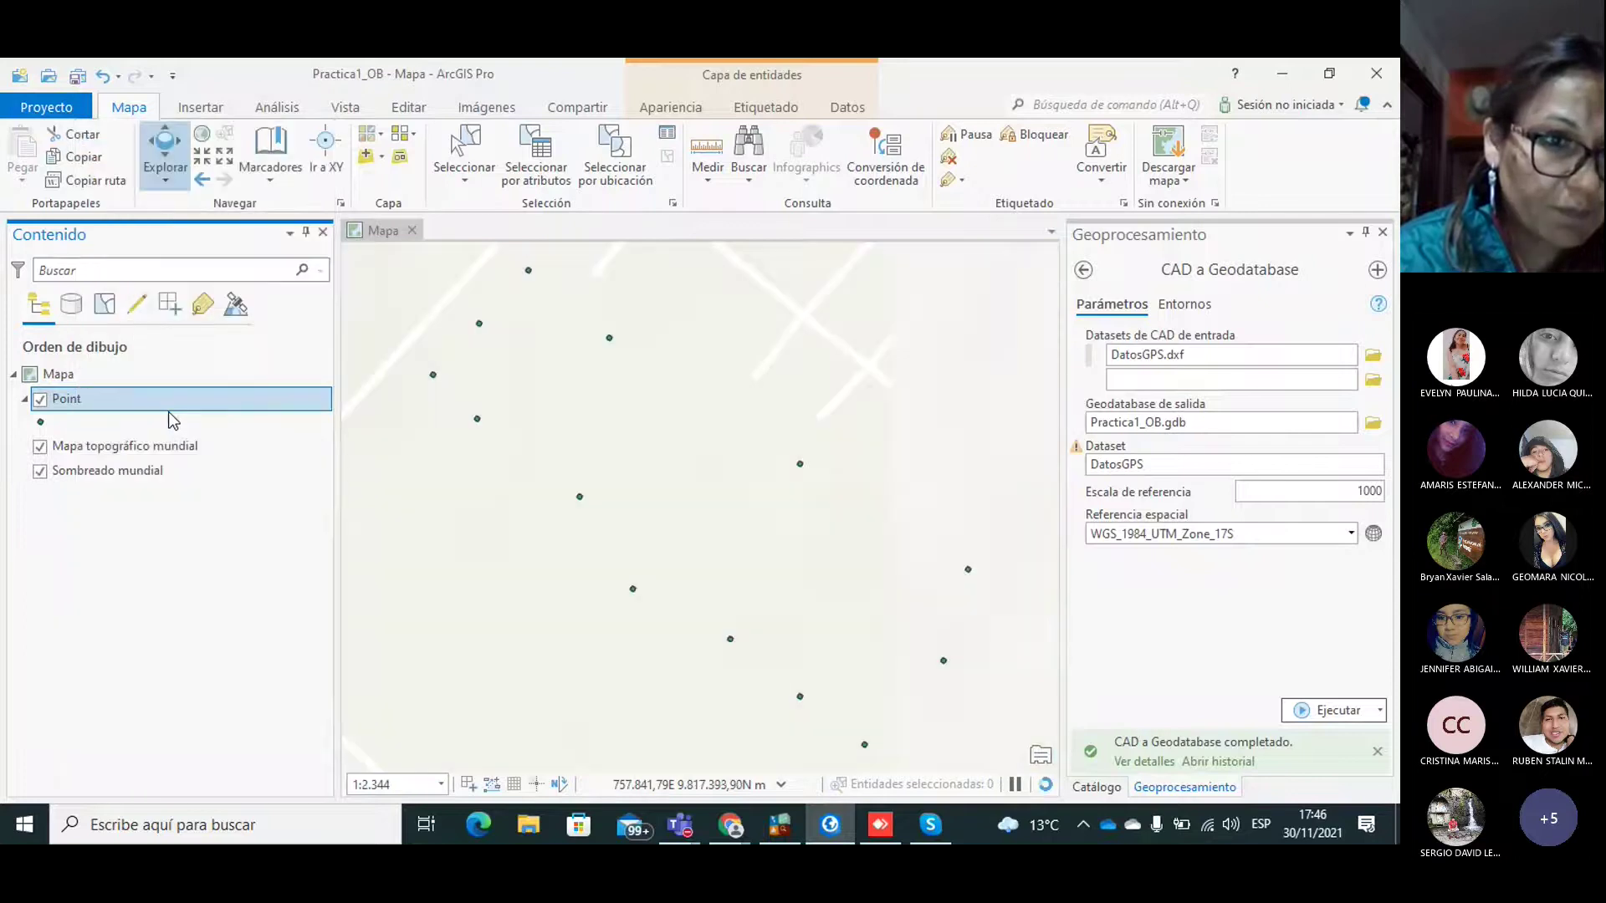
left_click_drag(818, 428, 737, 392)
left_click(224, 156)
left_click(226, 157)
left_click(226, 158)
left_click(226, 157)
left_click(225, 157)
left_click(226, 157)
left_click_drag(718, 493, 636, 400)
left_click_drag(833, 605, 867, 552)
left_click_drag(672, 450, 715, 537)
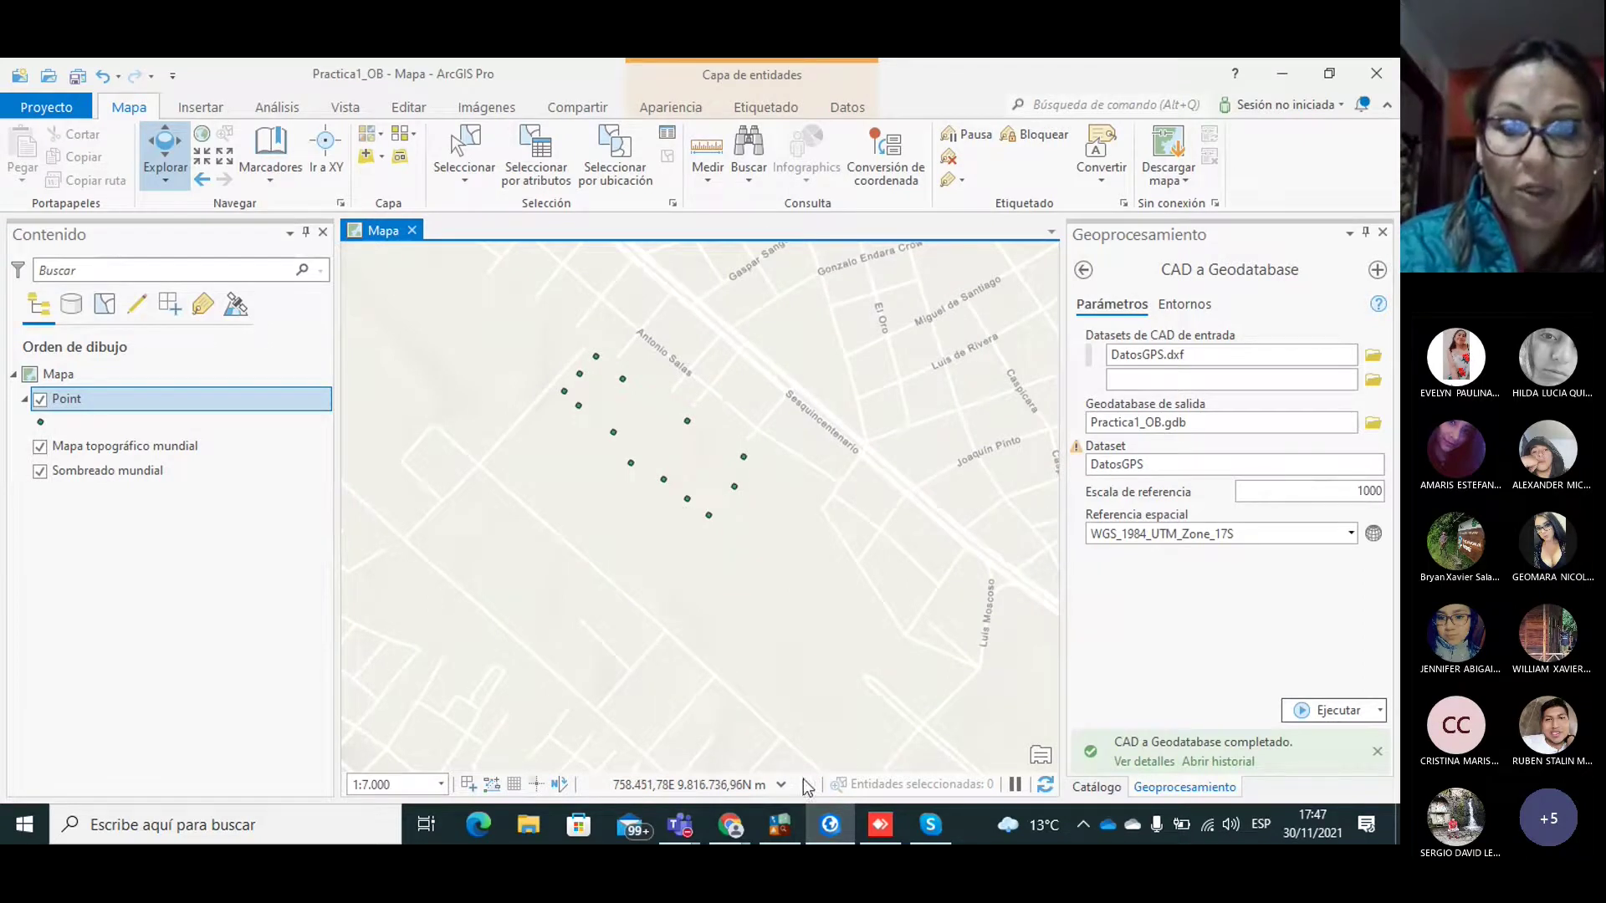
Step: Read section c) Crear la entidad geográfica in PRACTICA_1-signed.pdf, then return to ArcGIS Pro
mouse_move(731, 823)
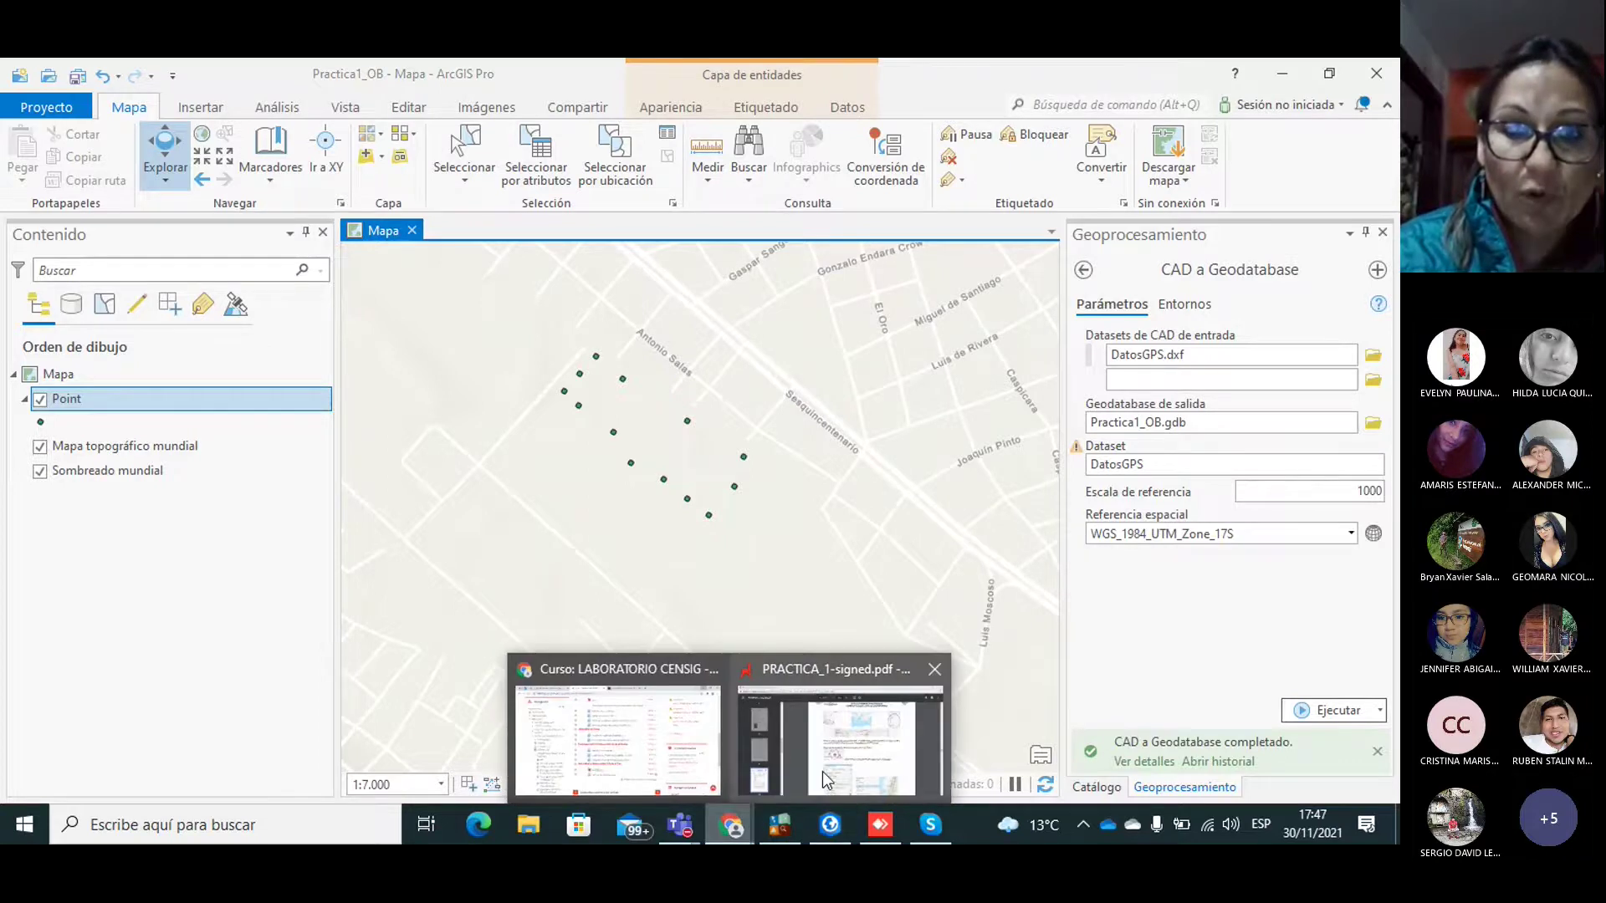
left_click(821, 771)
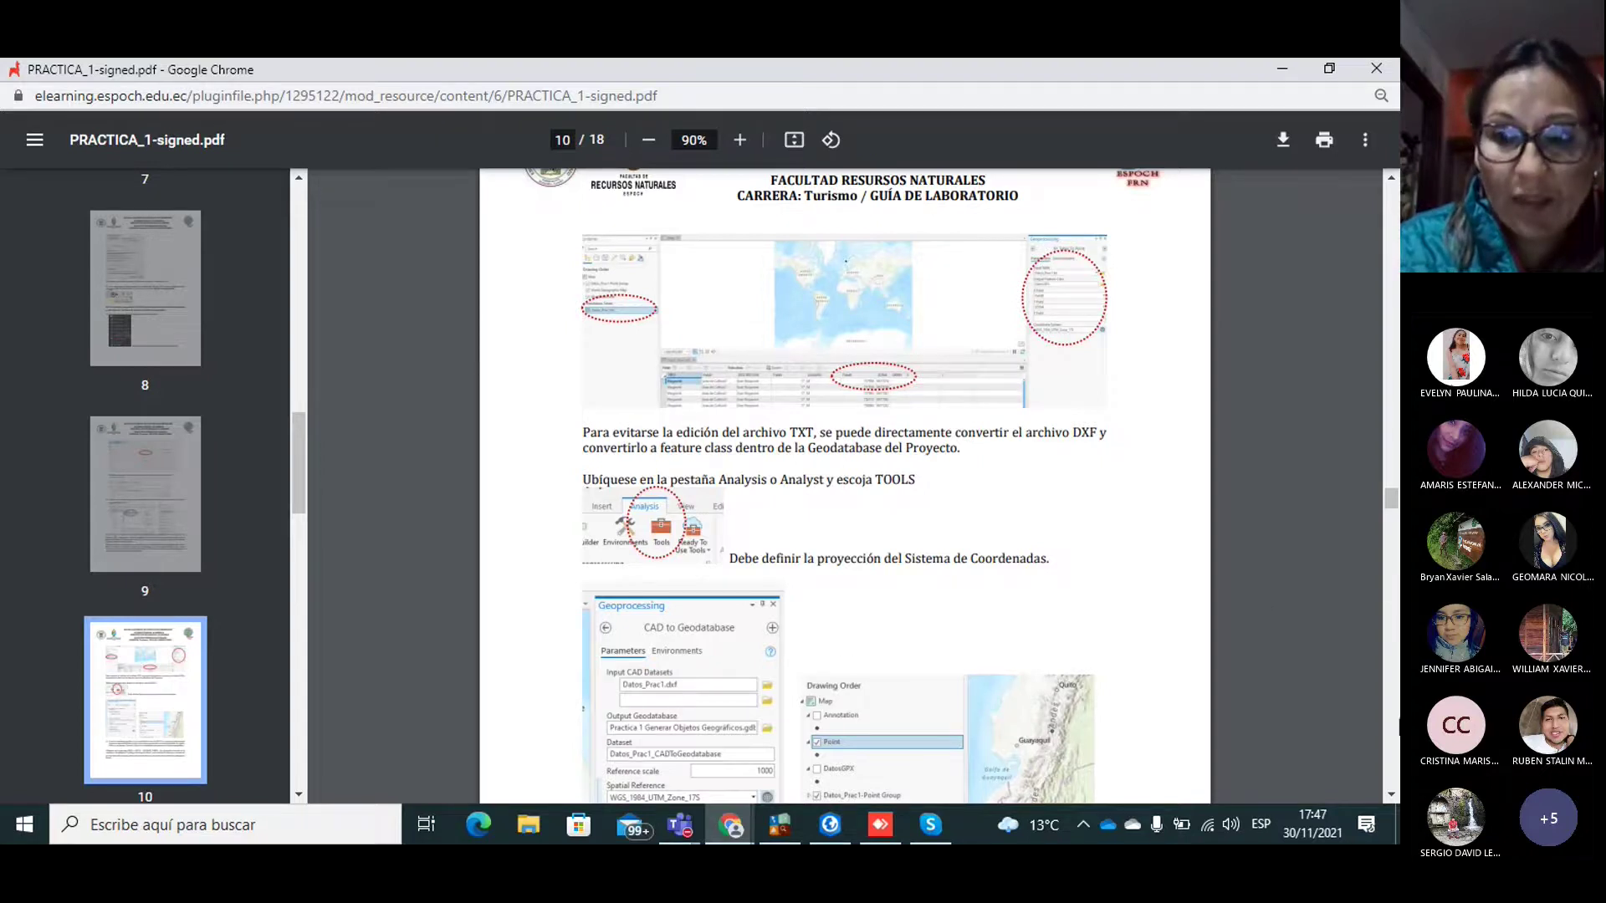
scroll(1388, 793, "down", 5)
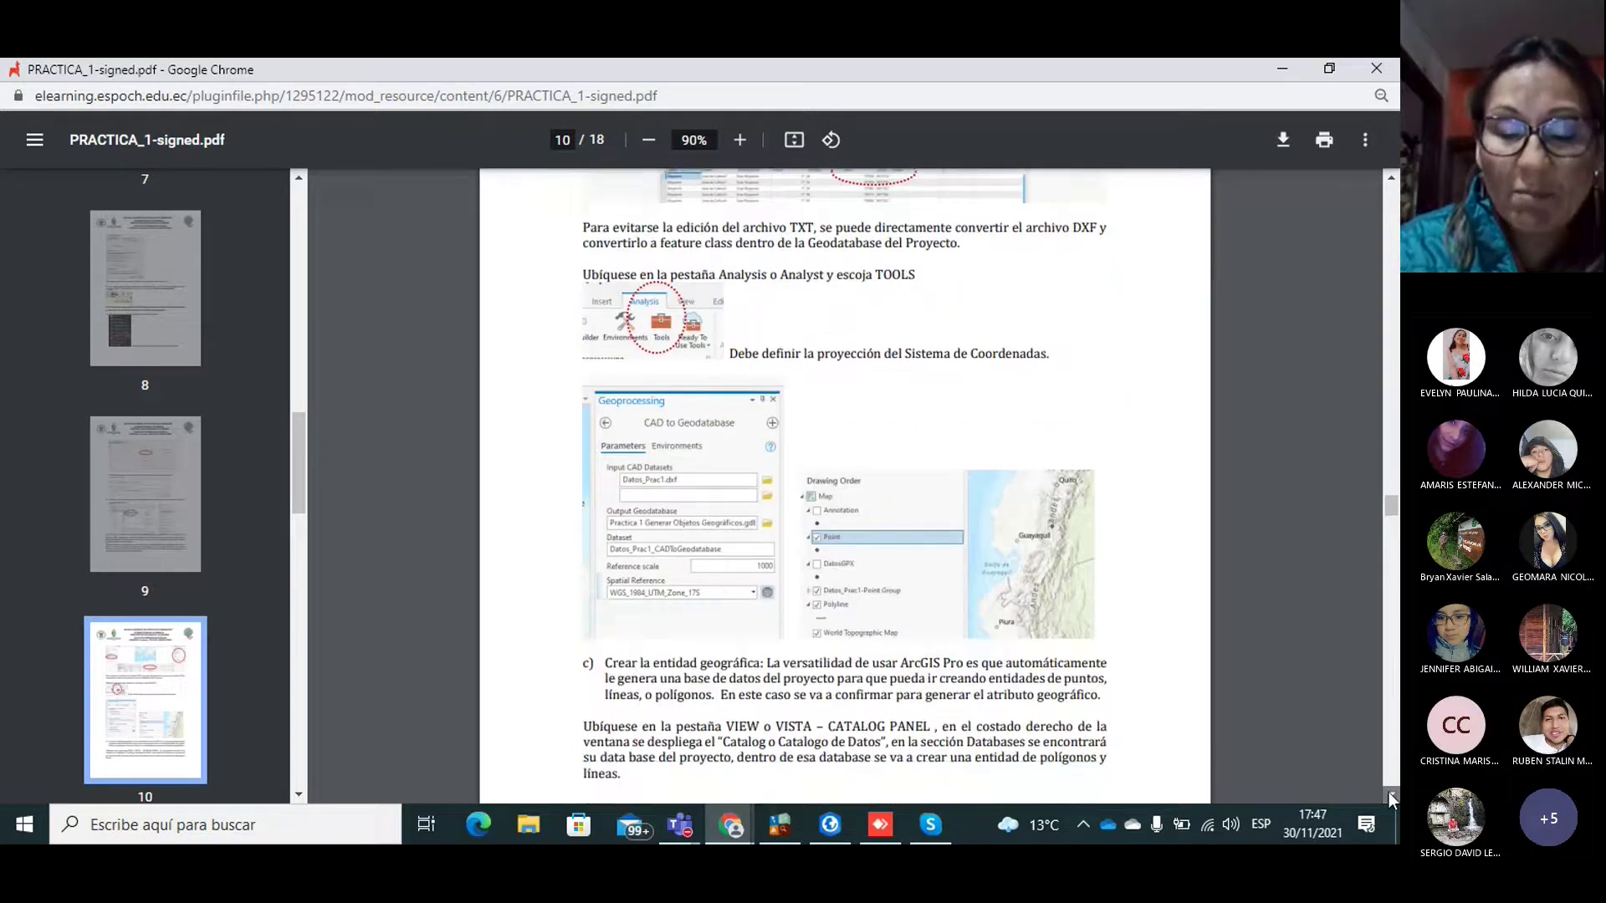
scroll(1388, 791, "down", 3)
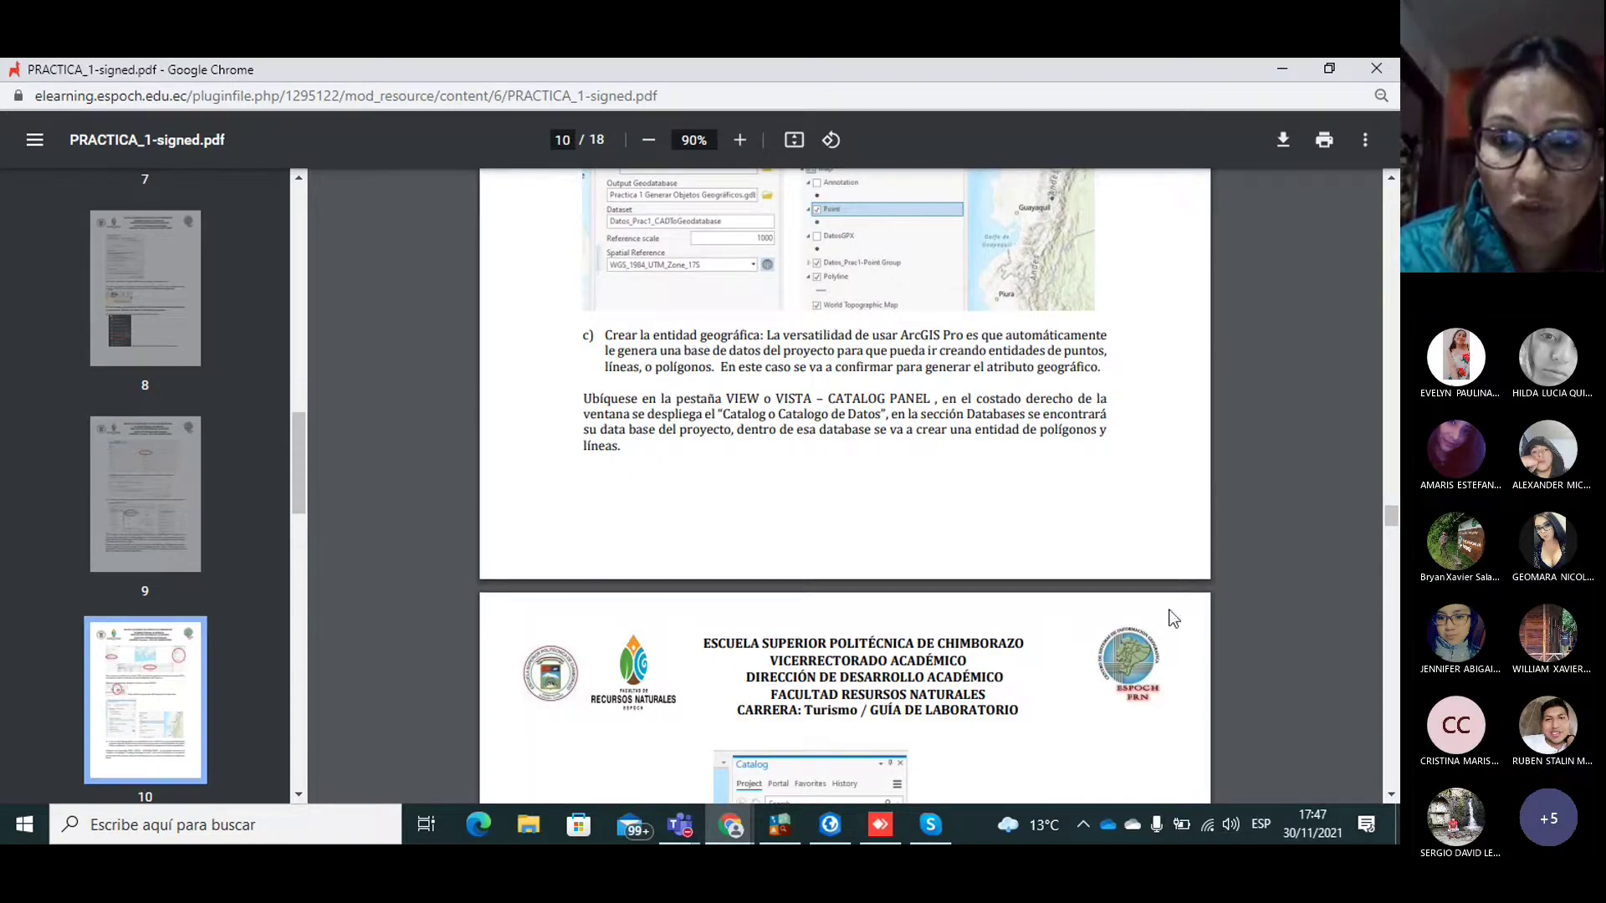
left_click(1390, 795)
left_click(1390, 795)
left_click(1390, 795)
left_click(1390, 795)
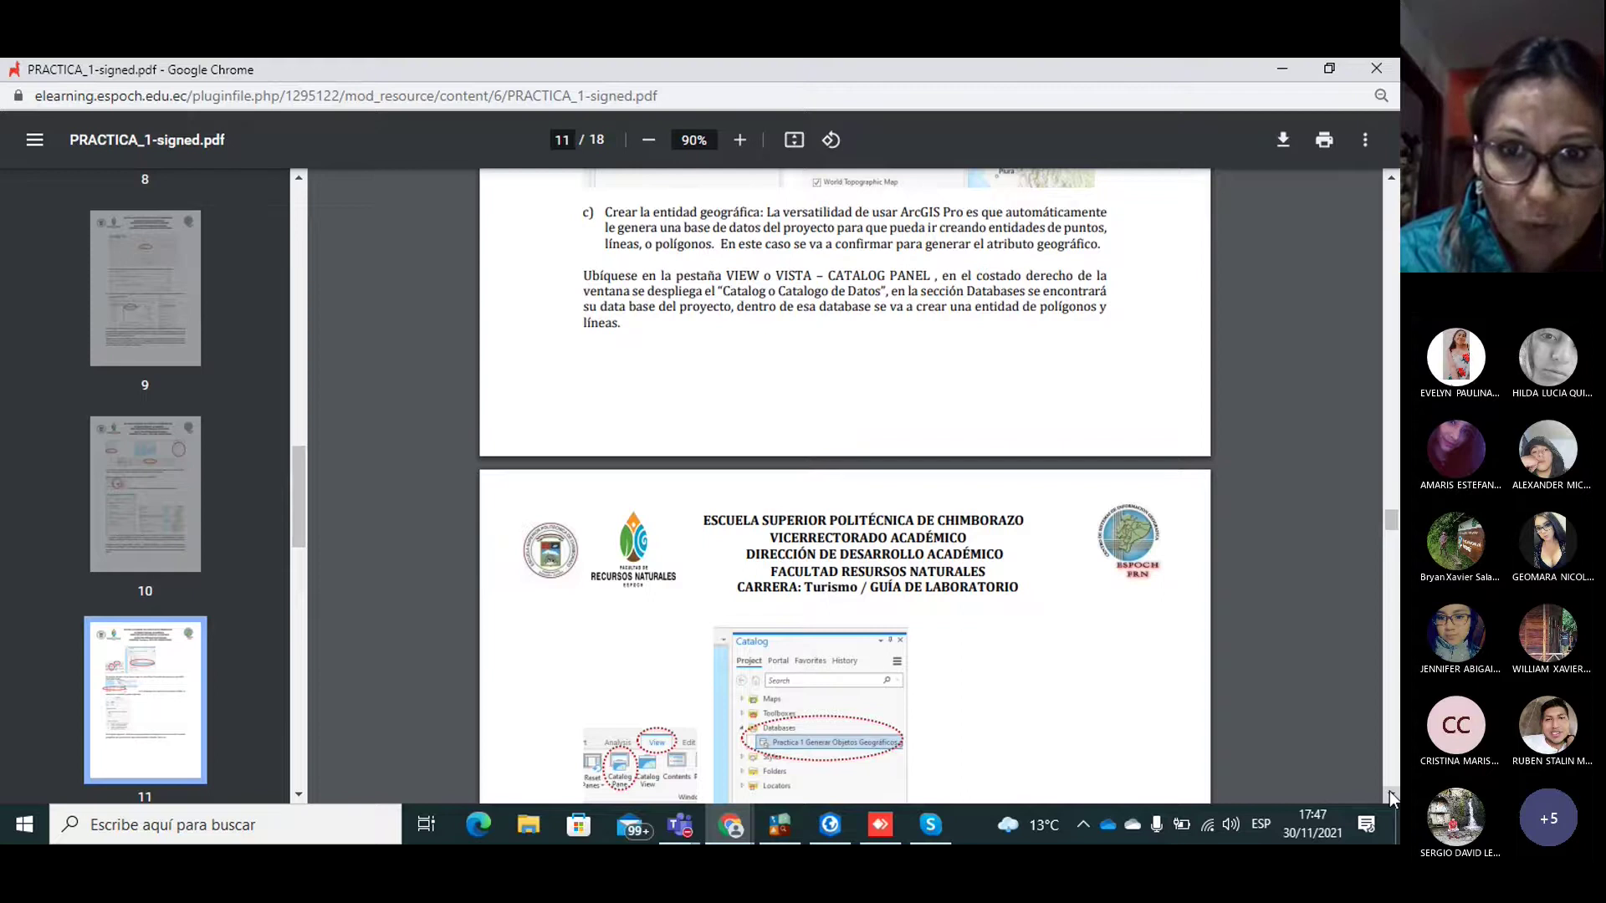
left_click(1389, 793)
left_click(1389, 793)
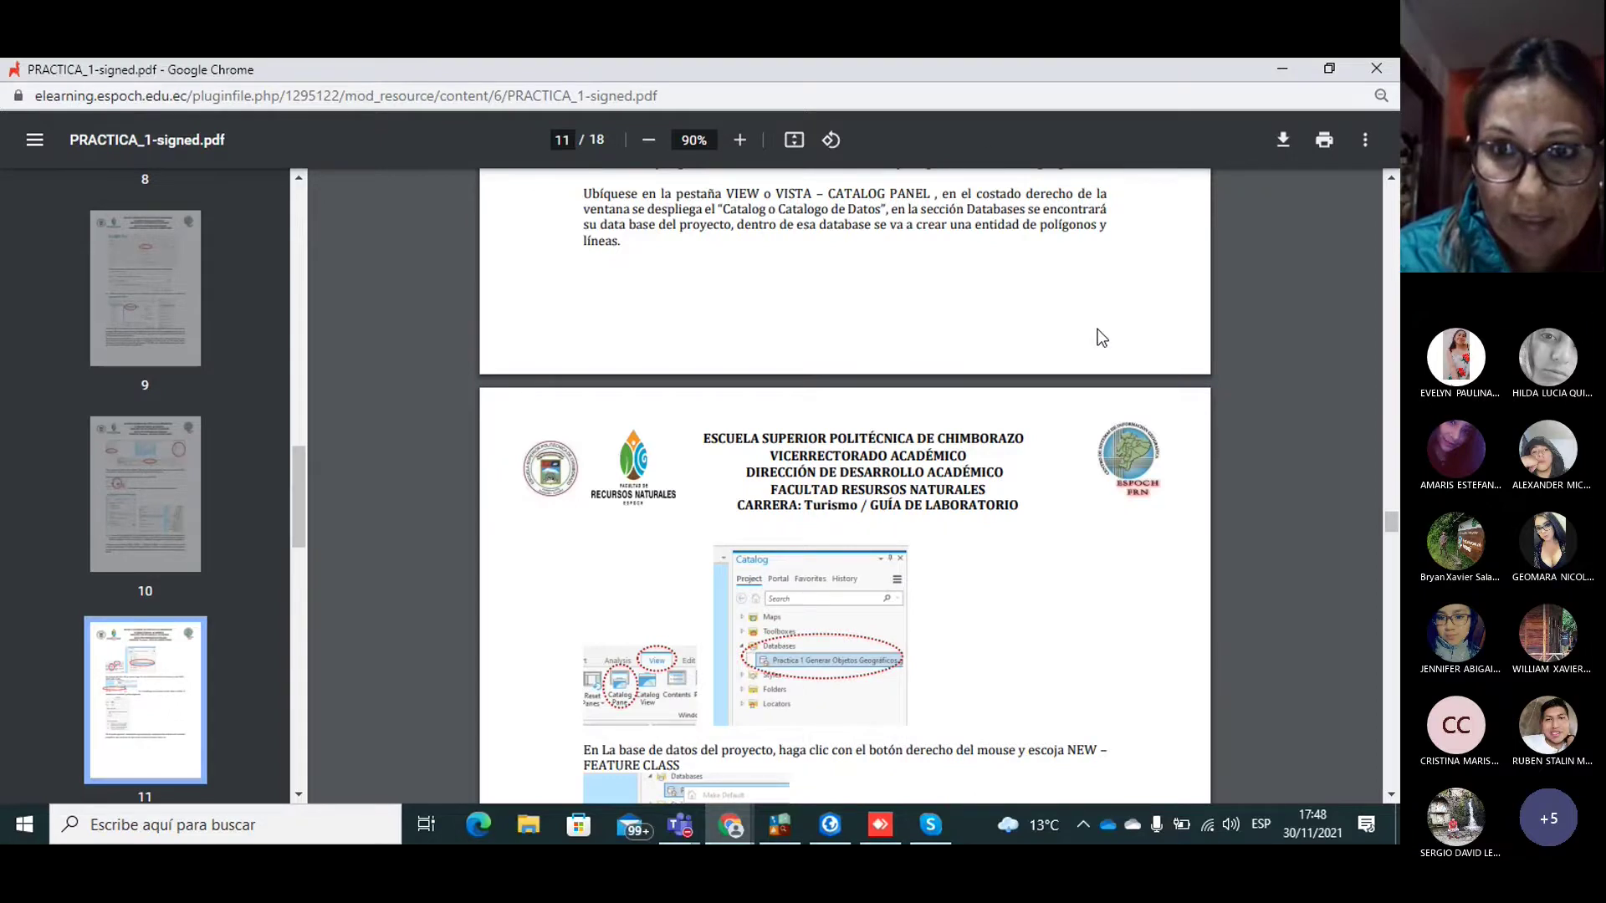
left_click(1390, 794)
left_click(1390, 795)
left_click(1390, 795)
left_click(1390, 794)
left_click(1390, 794)
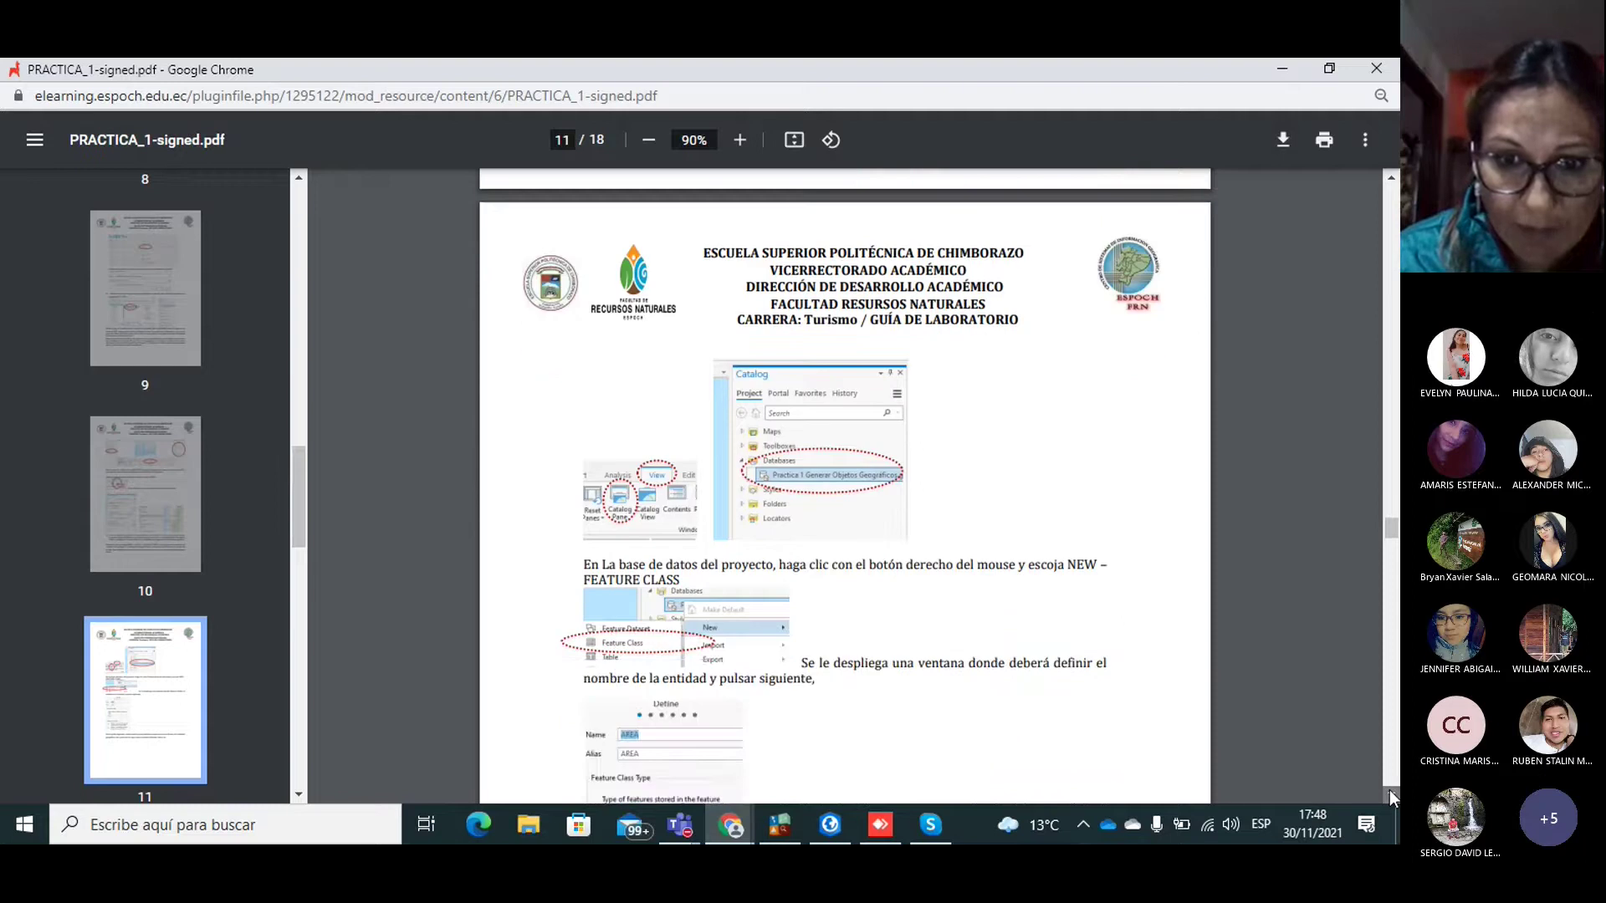
left_click(1390, 795)
left_click(1390, 794)
left_click(1390, 795)
left_click(1390, 794)
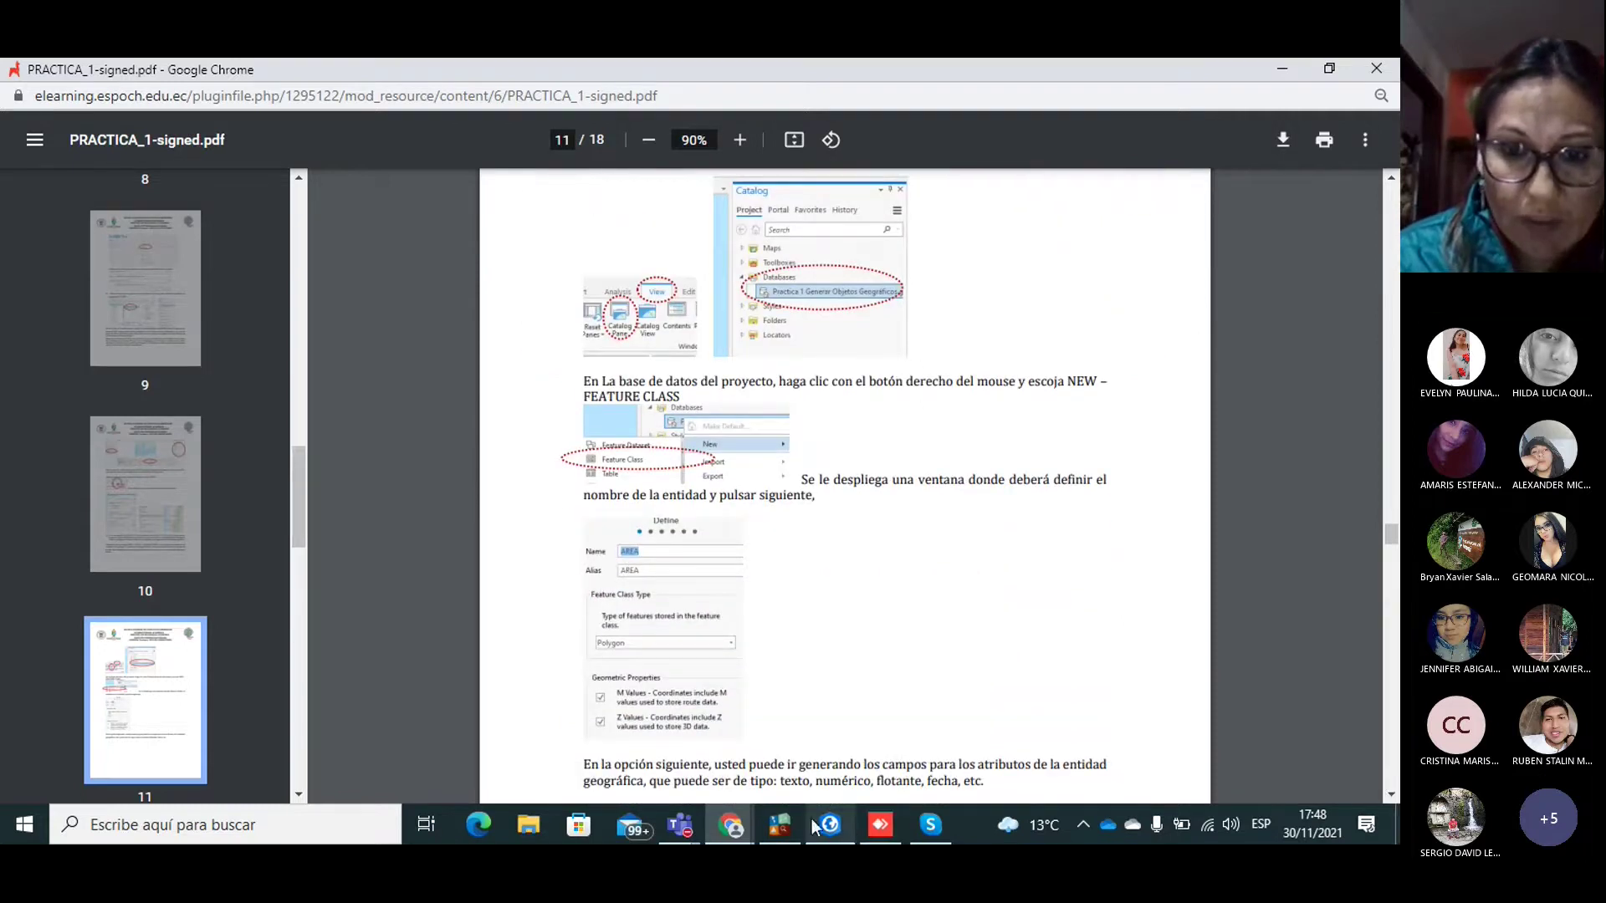
left_click(830, 824)
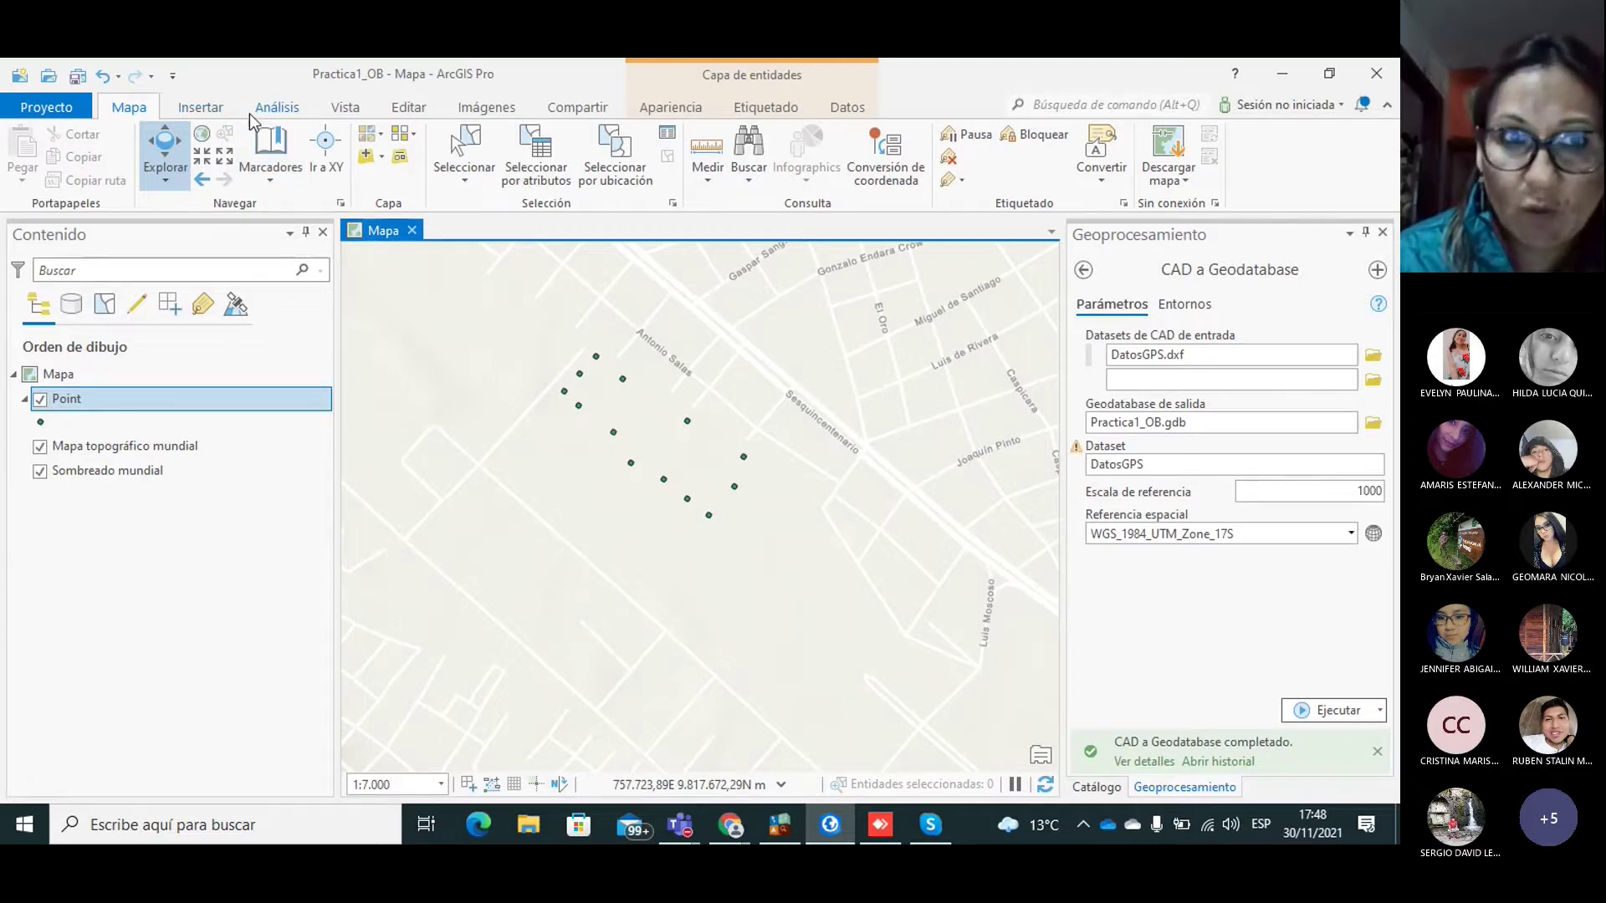
Step: Open the Catalog pane and bring up New > Feature Class on the Objetos_G dataset
left_click(409, 108)
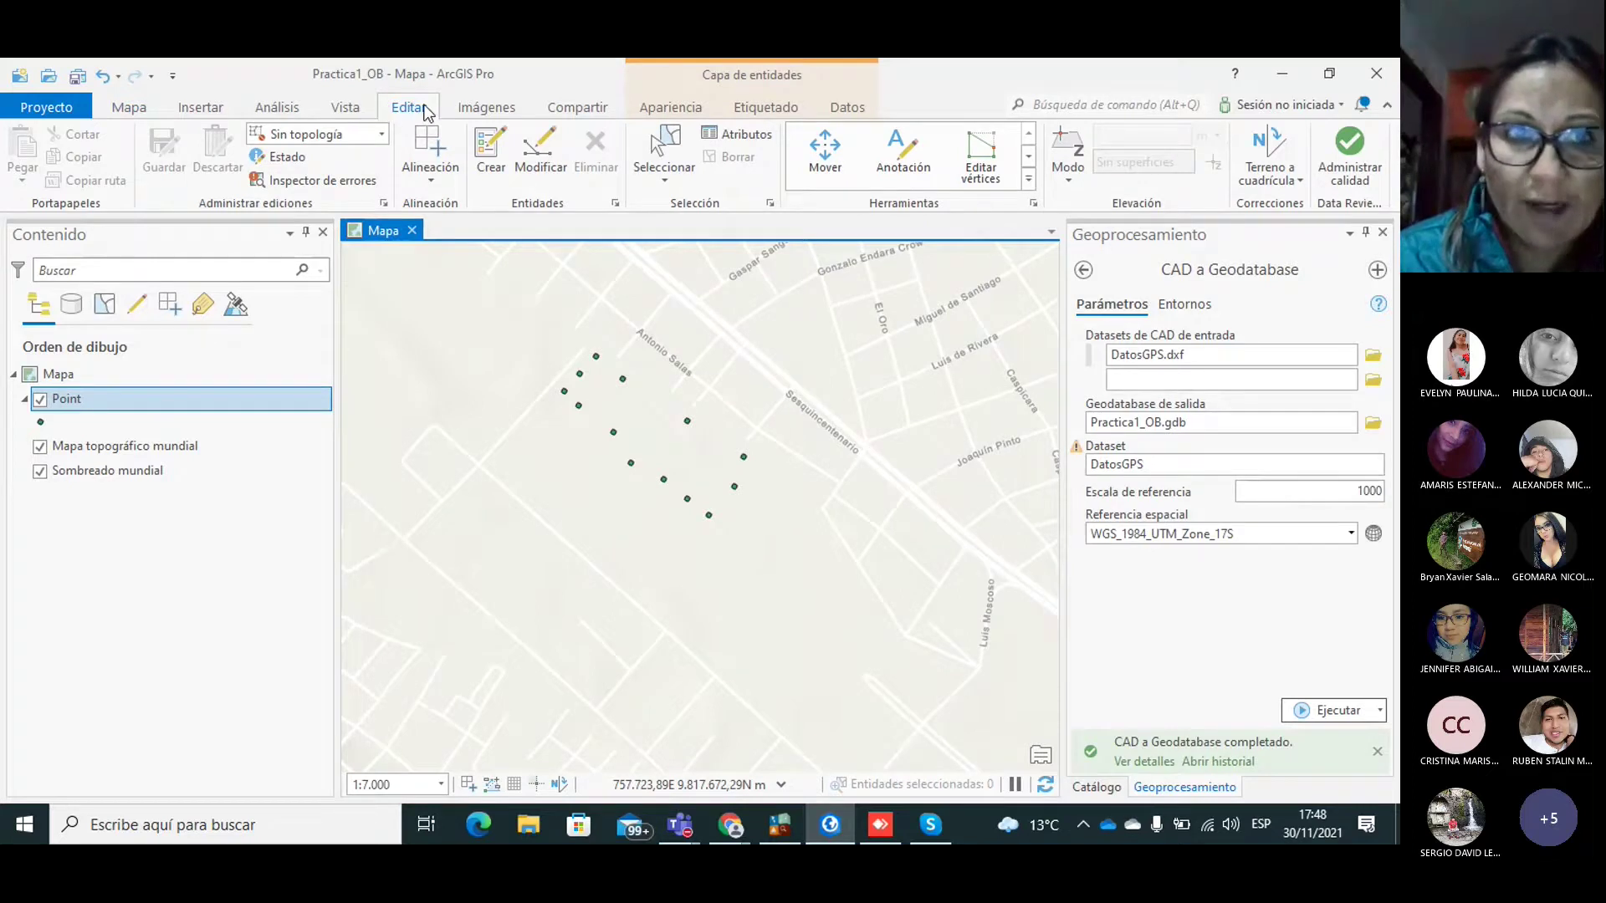
left_click(363, 110)
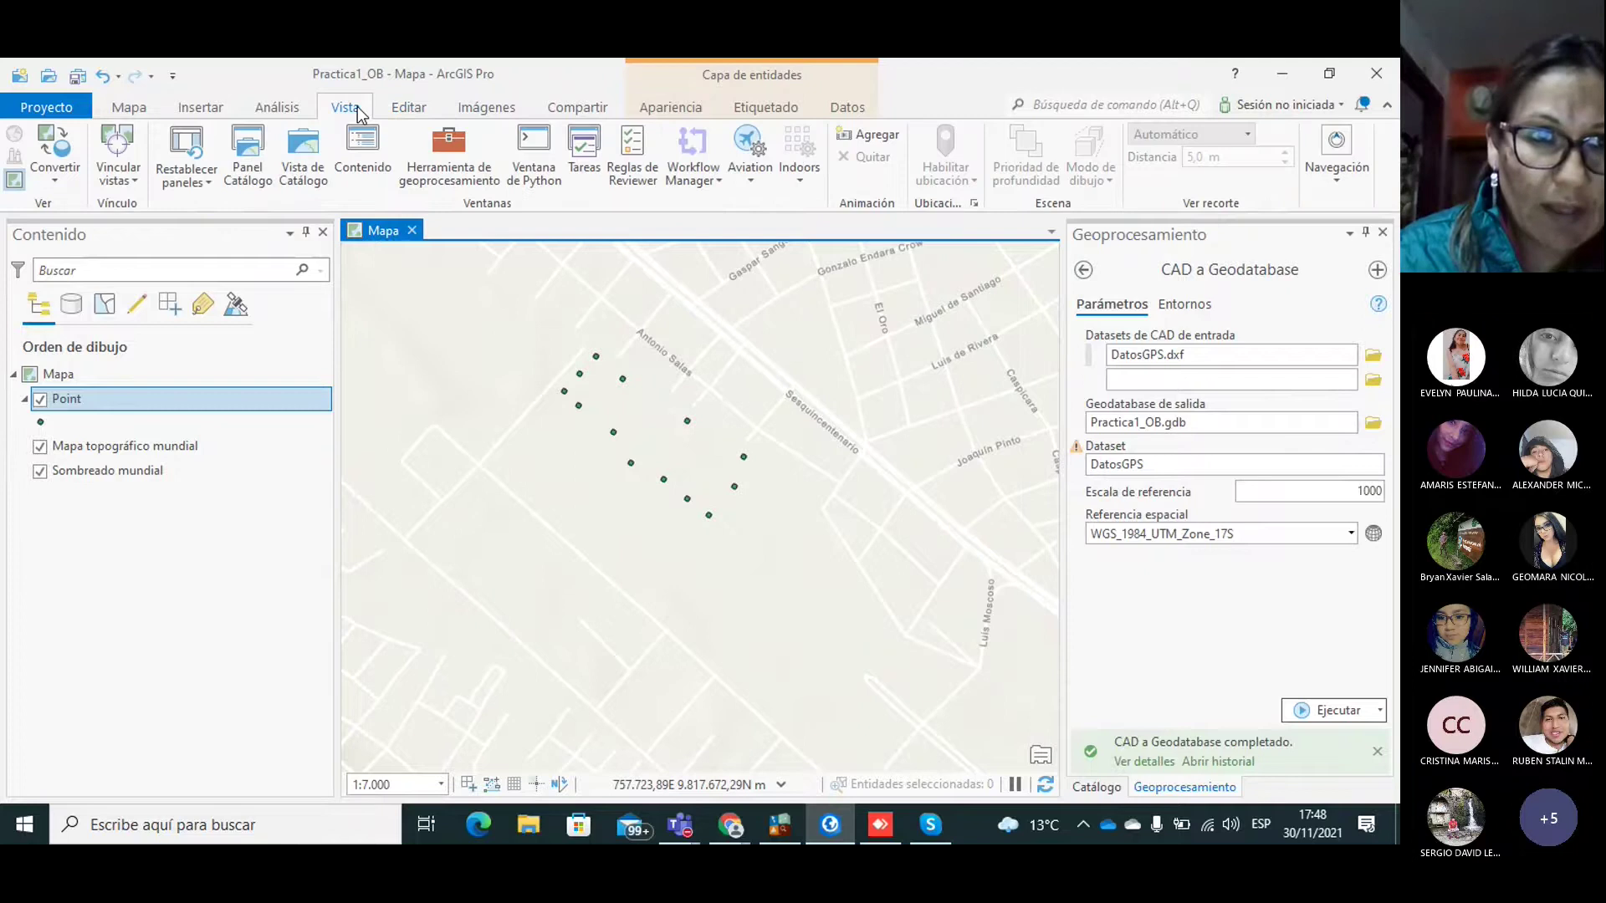
left_click(259, 163)
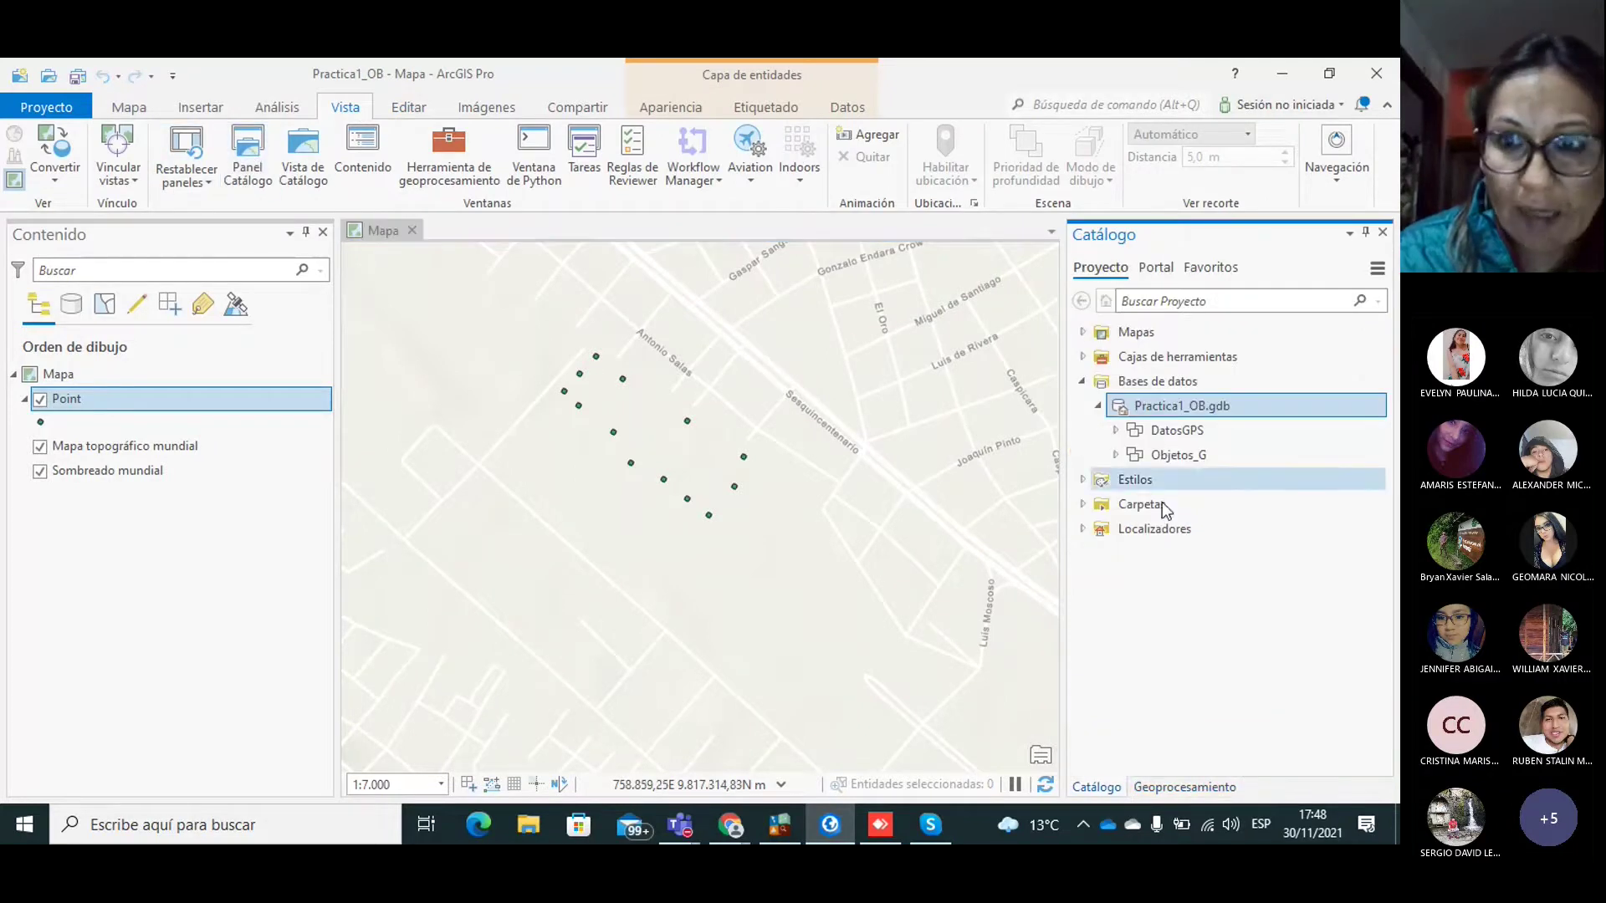
left_click(1179, 463)
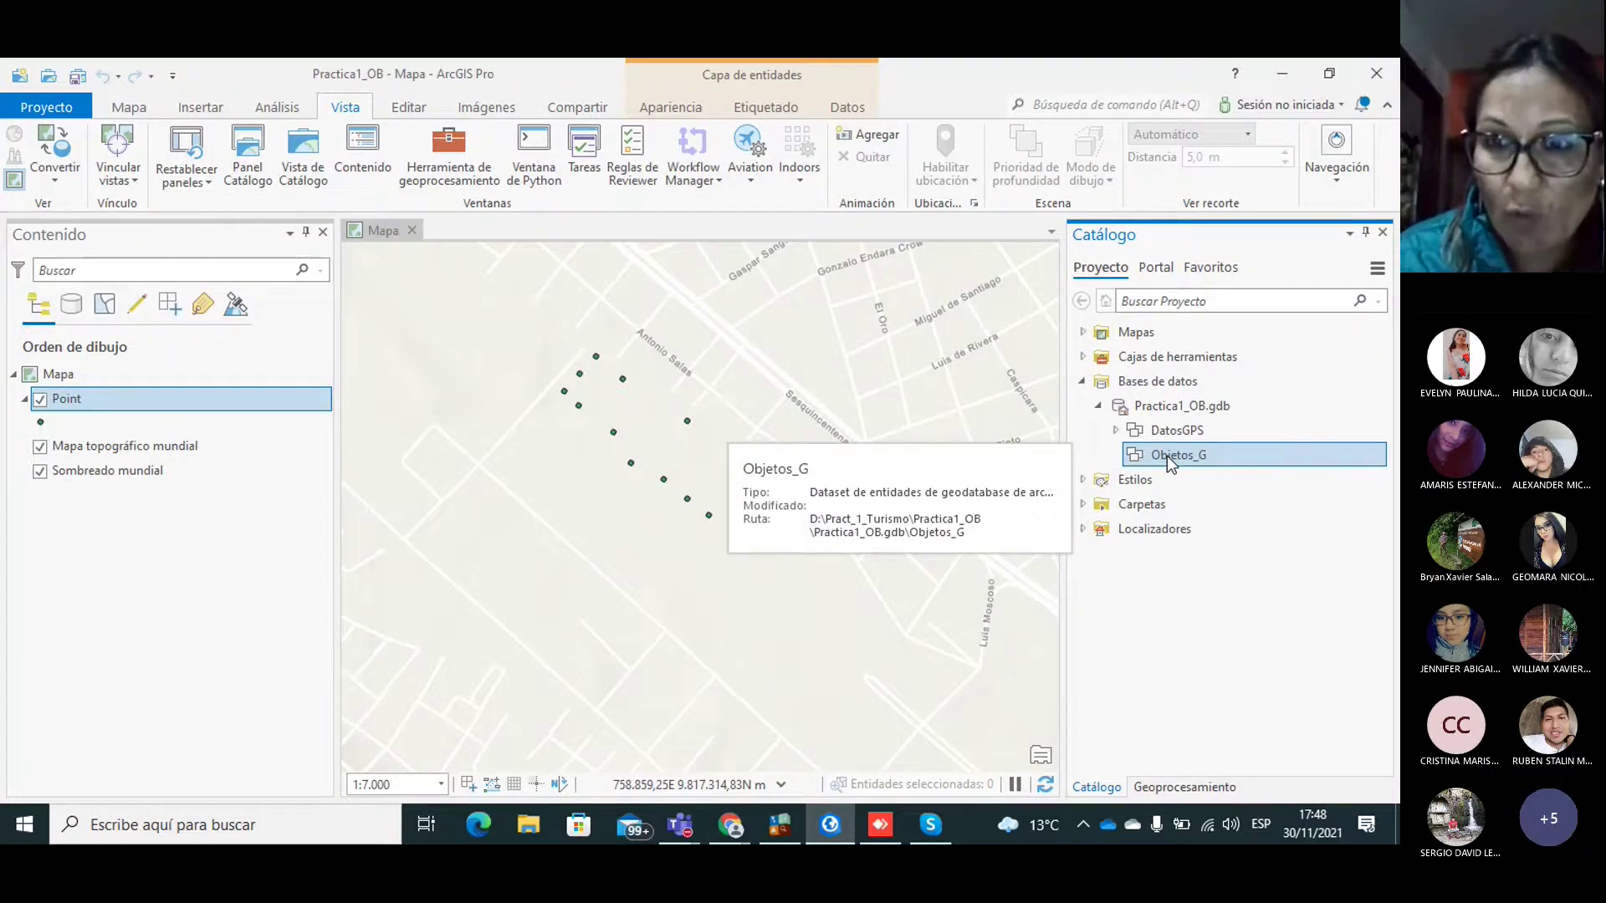
right_click(1167, 455)
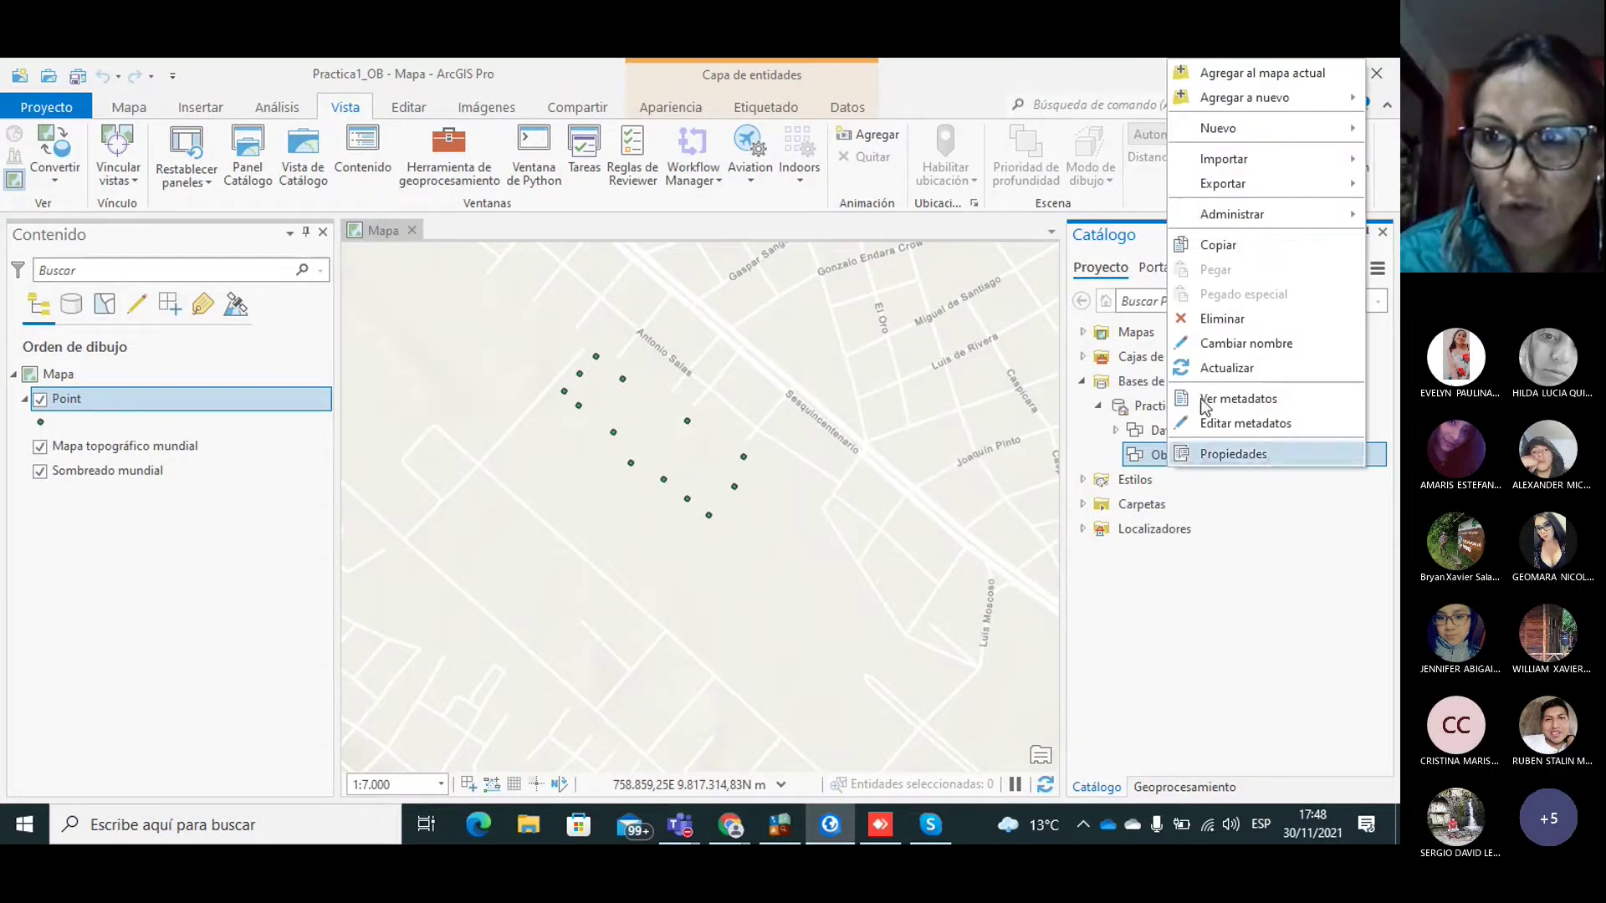
mouse_move(1252, 133)
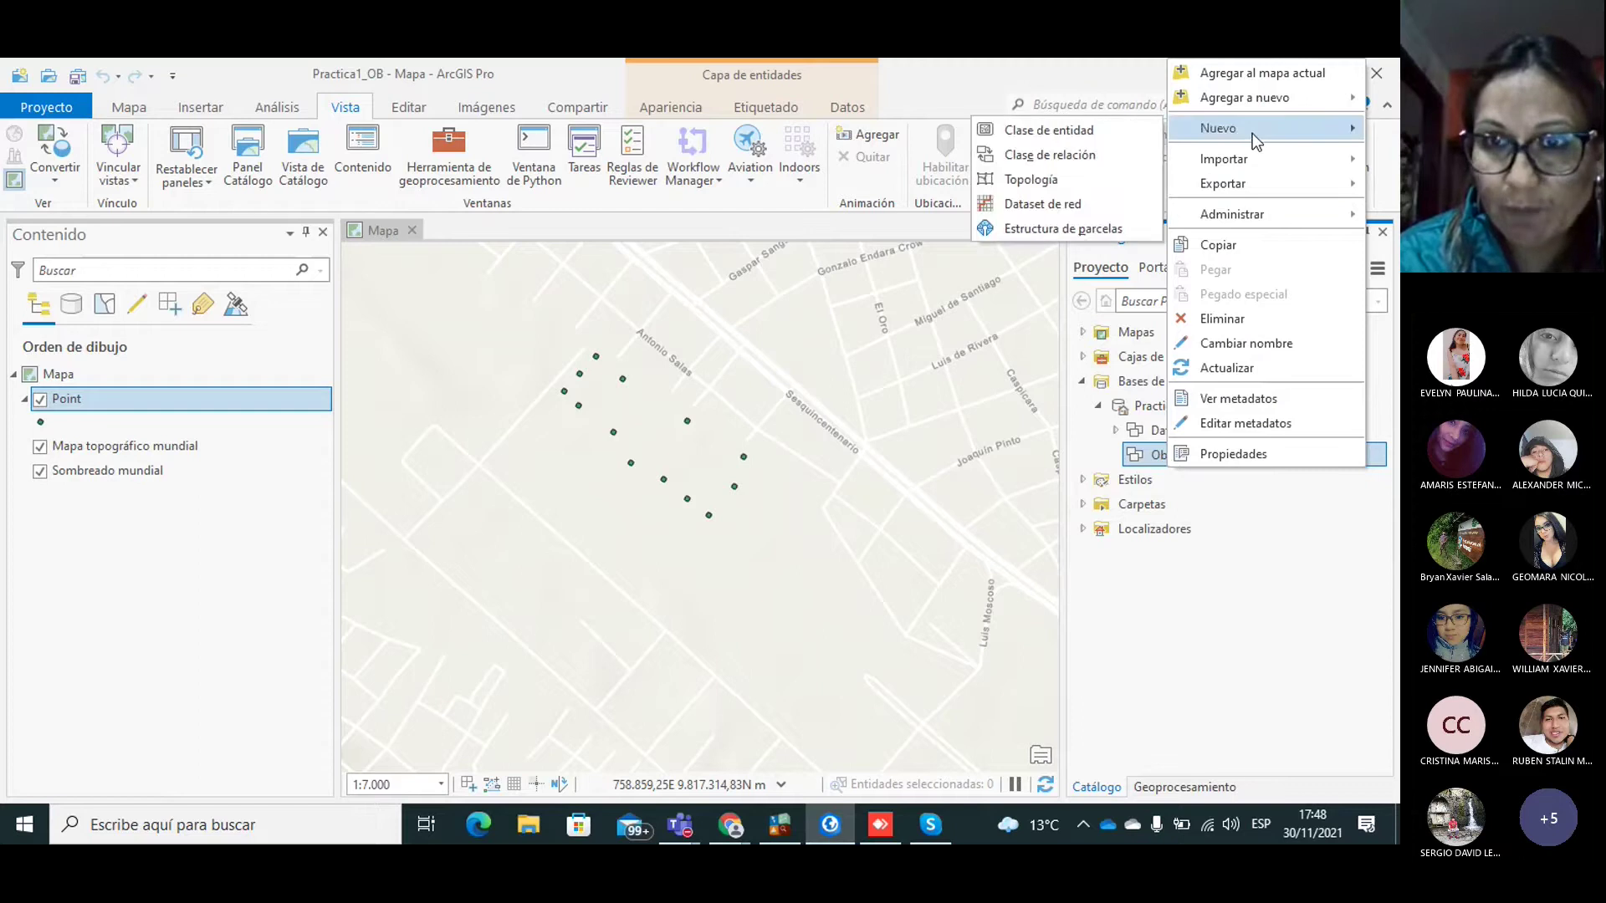
Step: Define polygon feature class Parcela (alias Parcela) with M values on and Z values off
left_click(1021, 129)
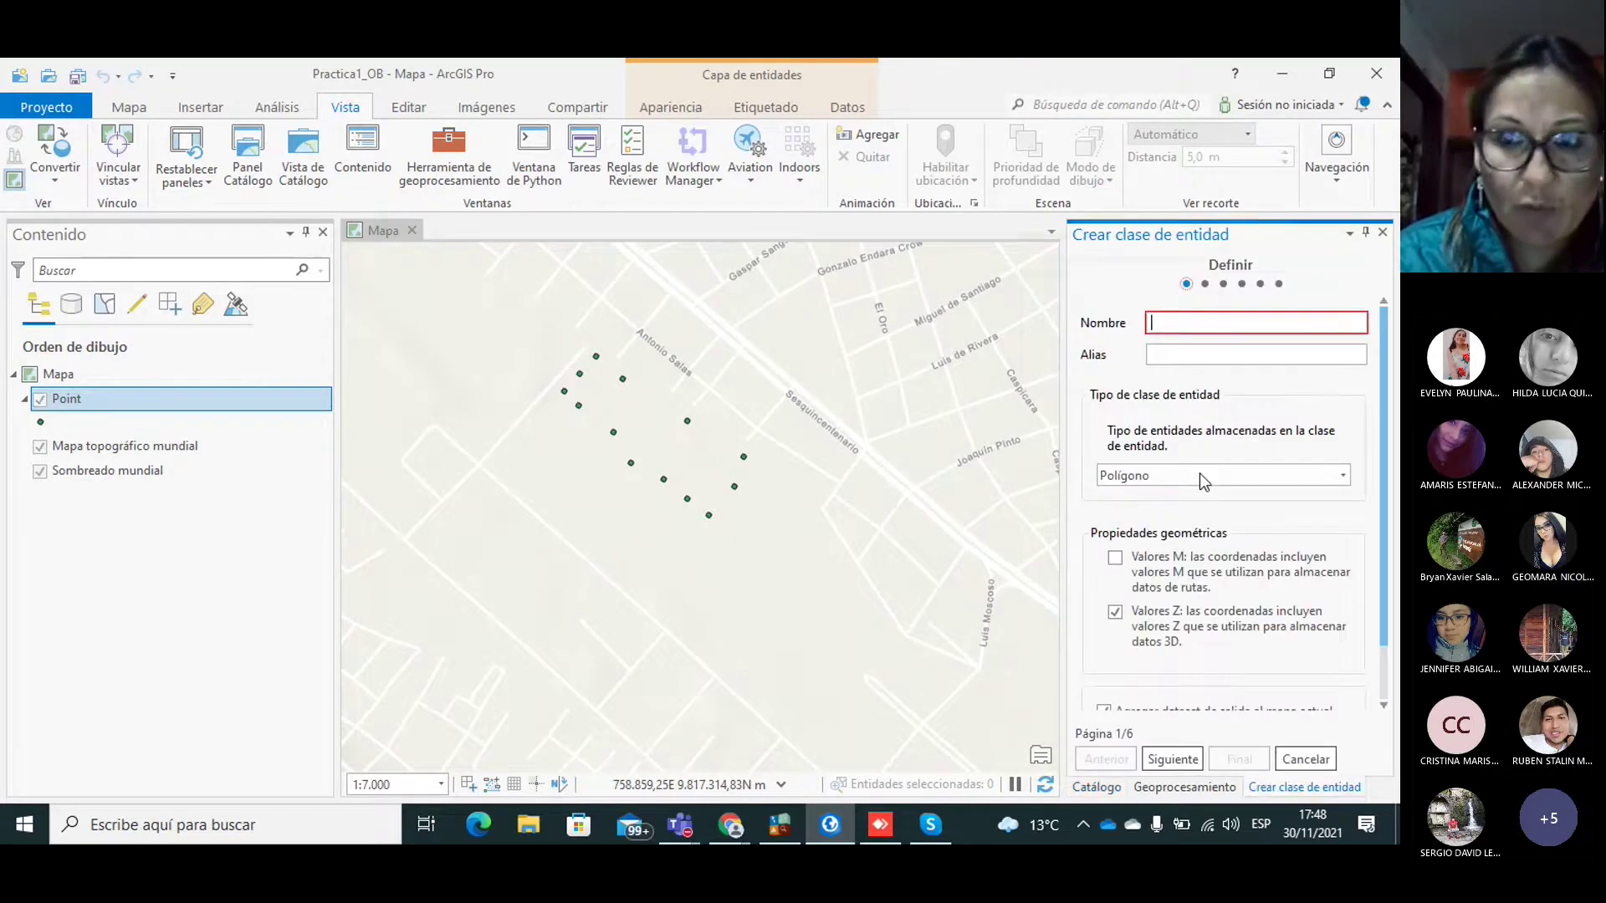
left_click(1203, 326)
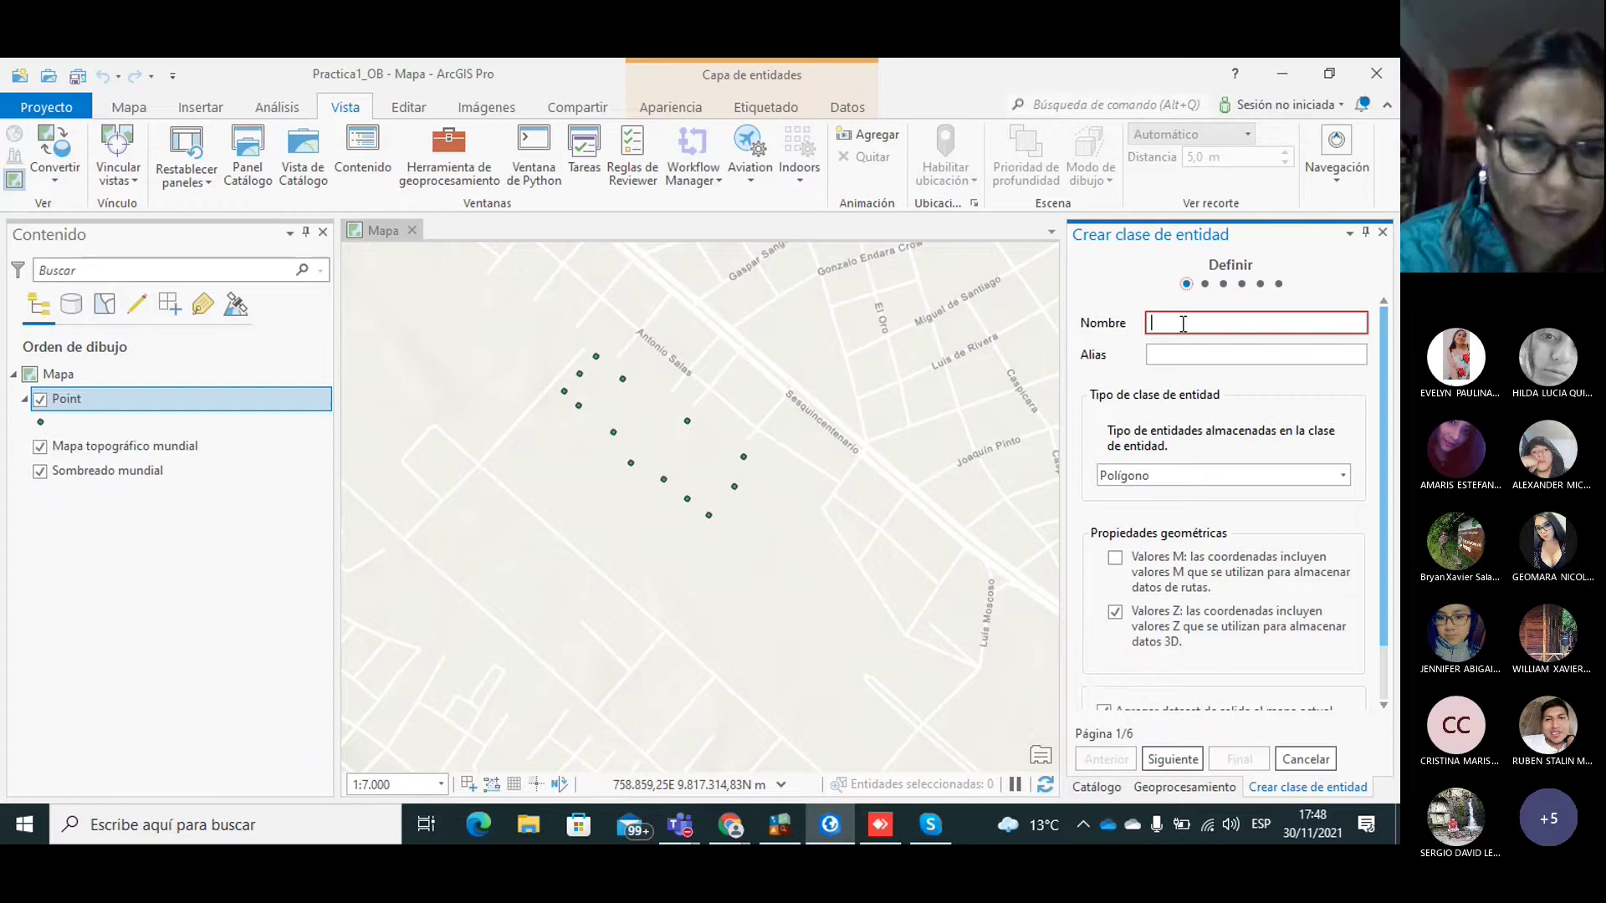
type("Parcela")
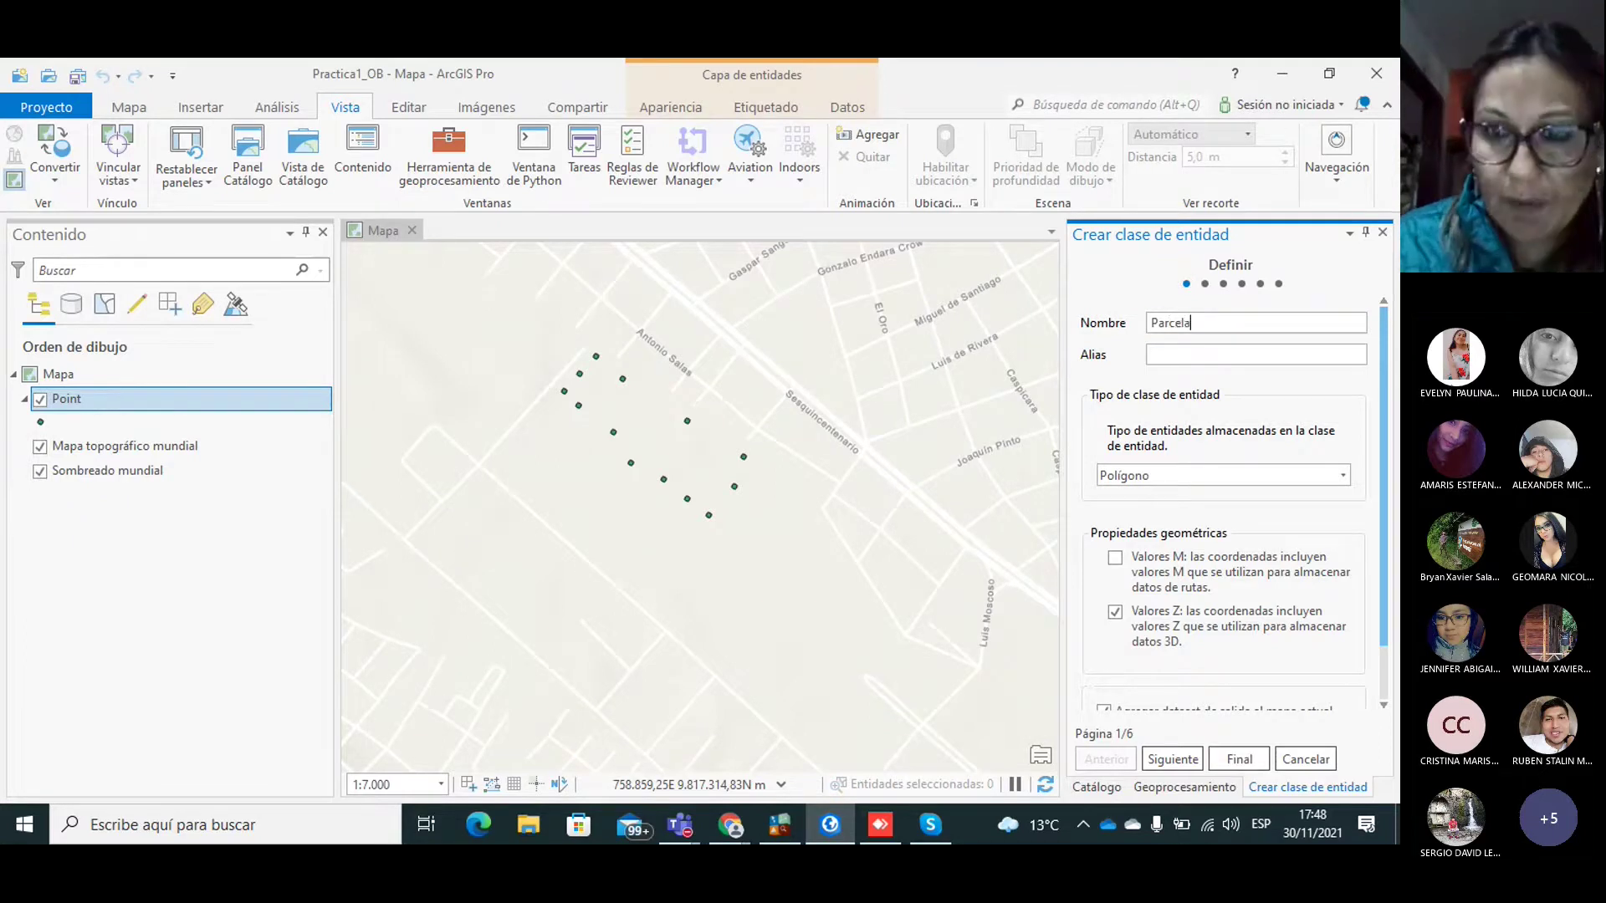
left_click(1170, 352)
type("Parcela")
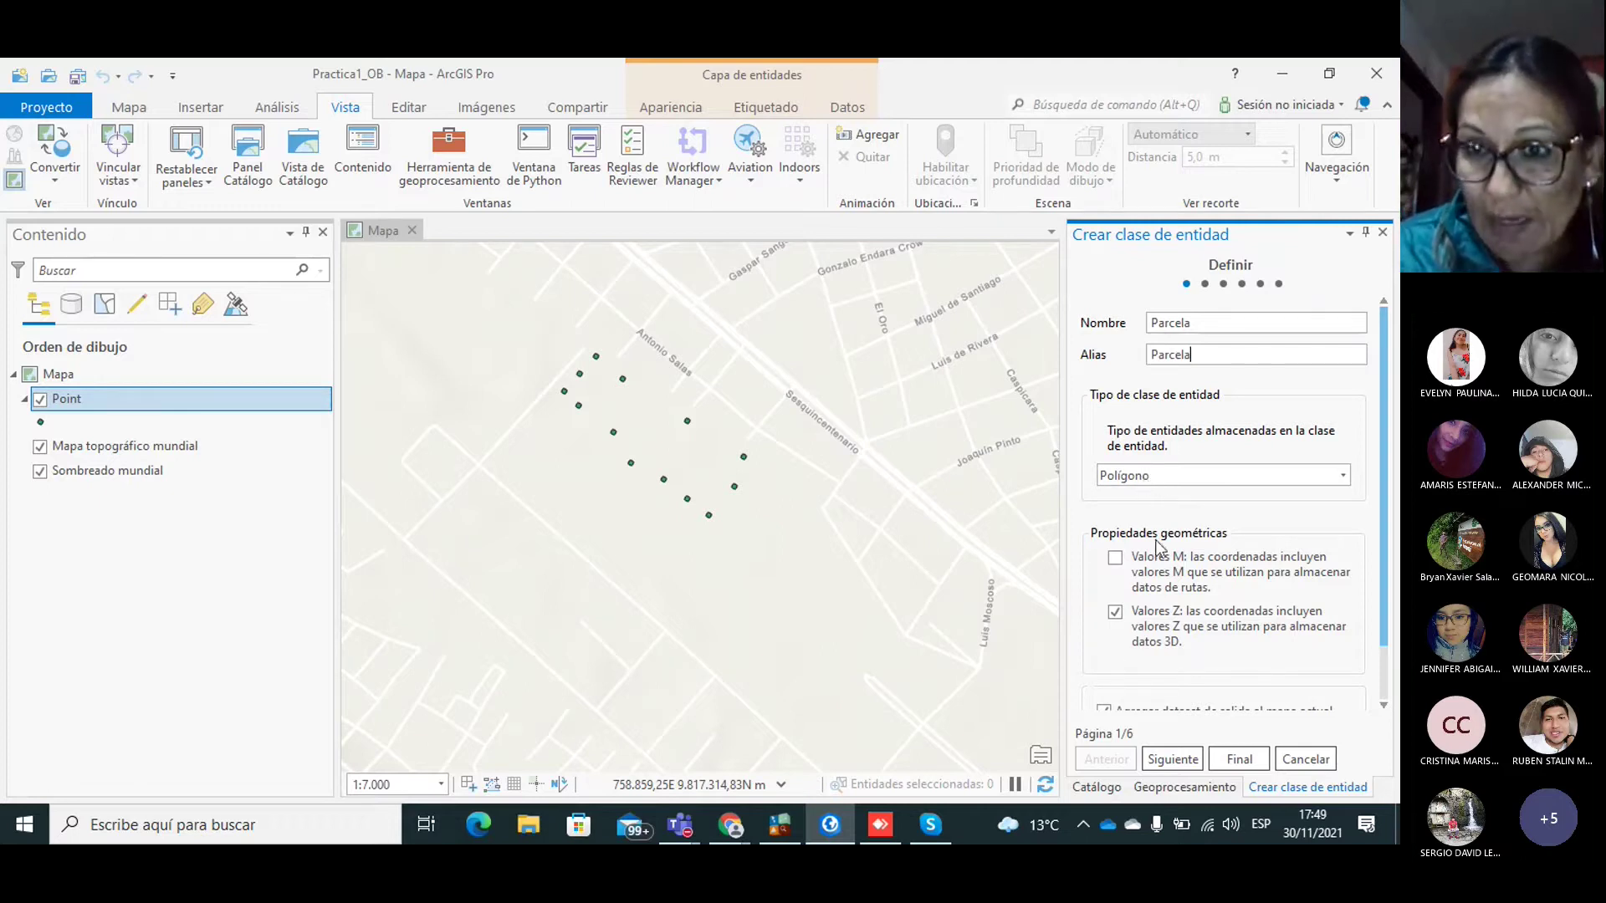
left_click(1115, 559)
left_click(1116, 614)
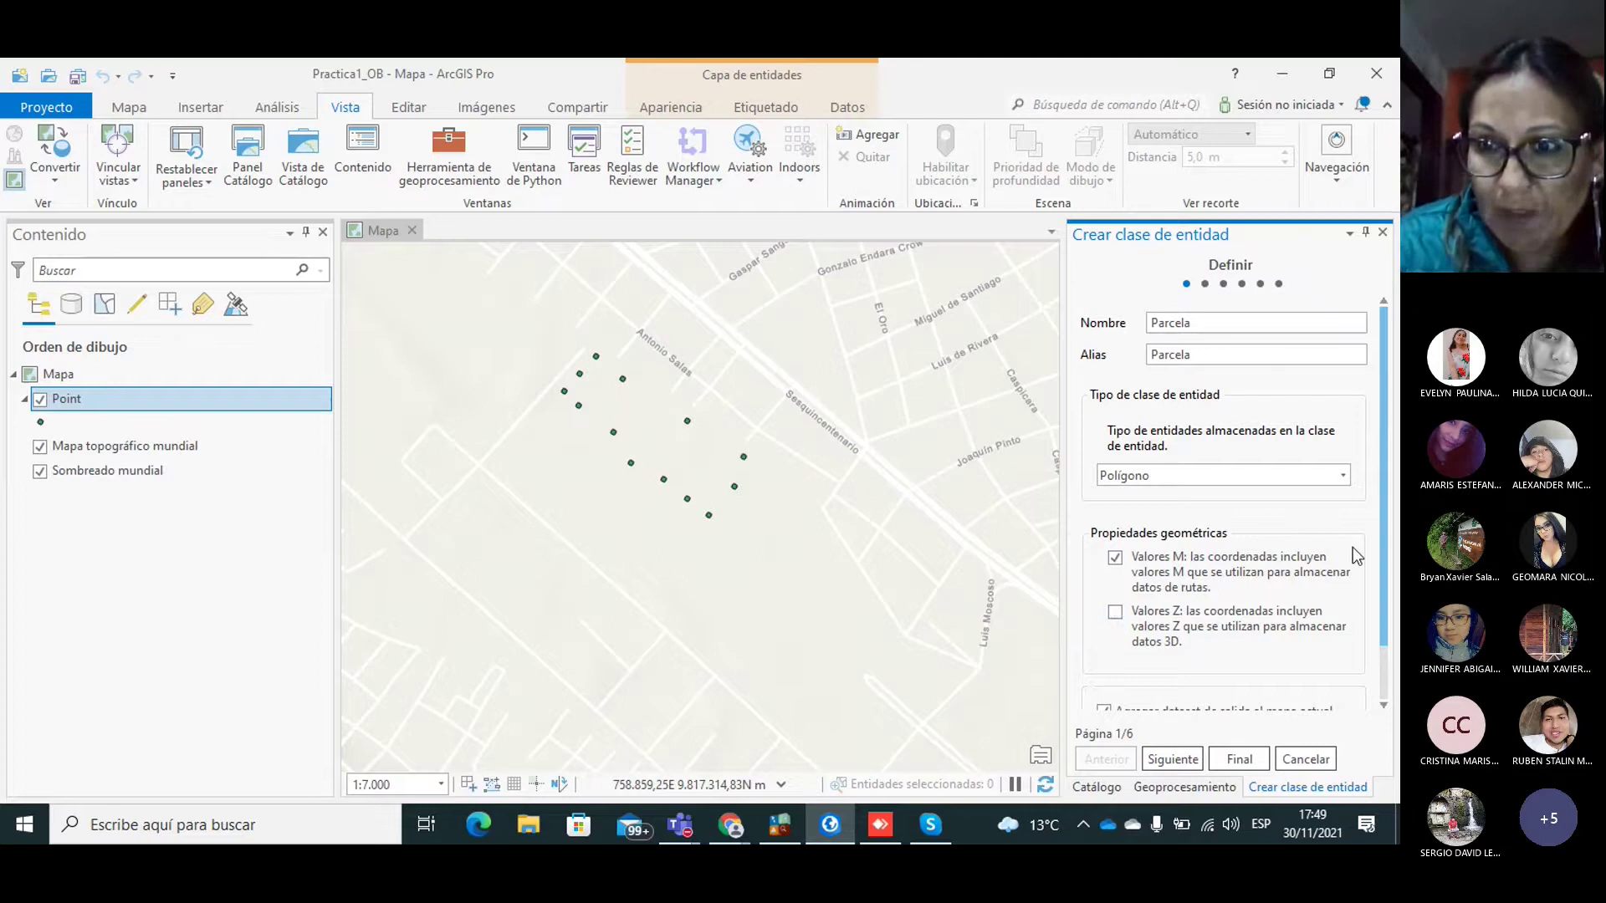
left_click_drag(1384, 557, 1389, 625)
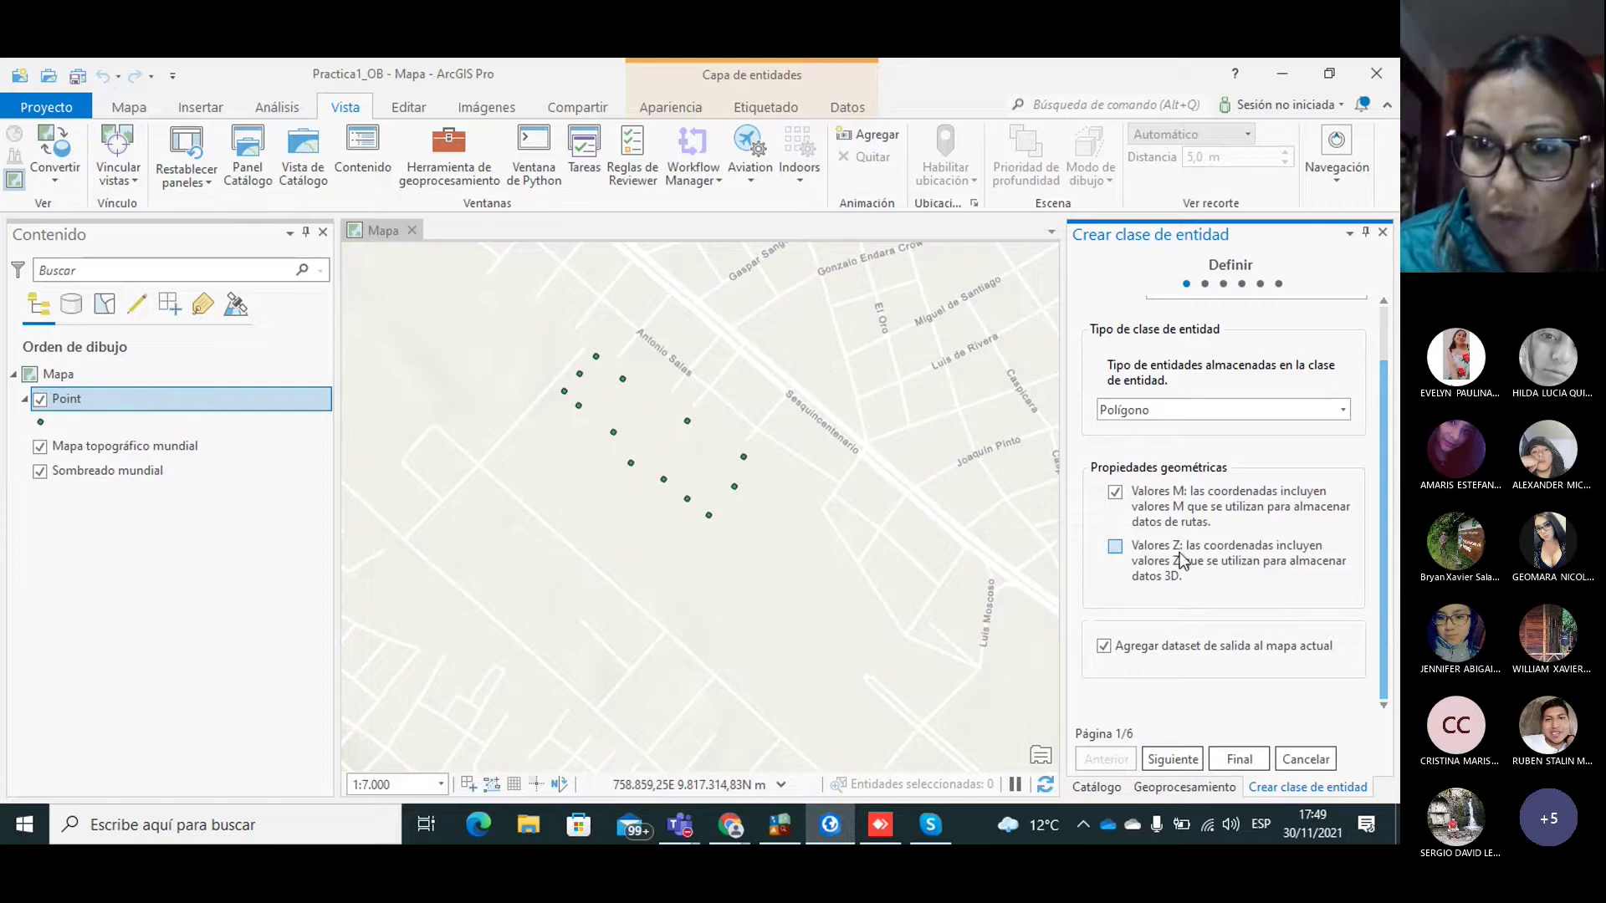
left_click(1163, 760)
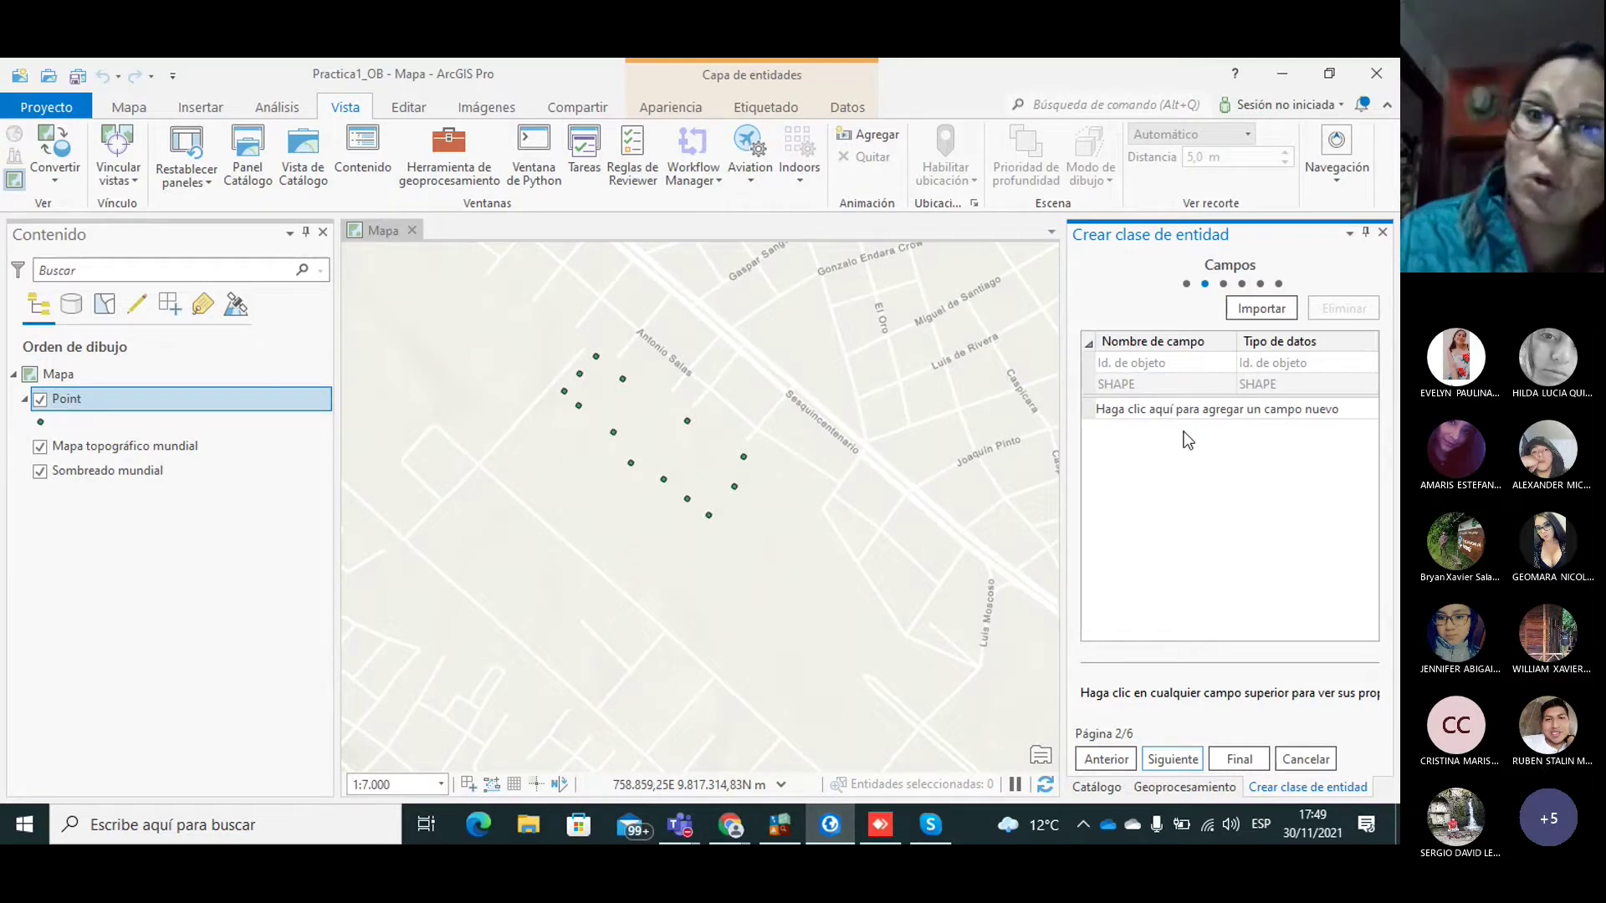
Step: Add fields Nombre (text, length 20) and Ha (Double) to Parcela
left_click(1146, 410)
type("Nombre")
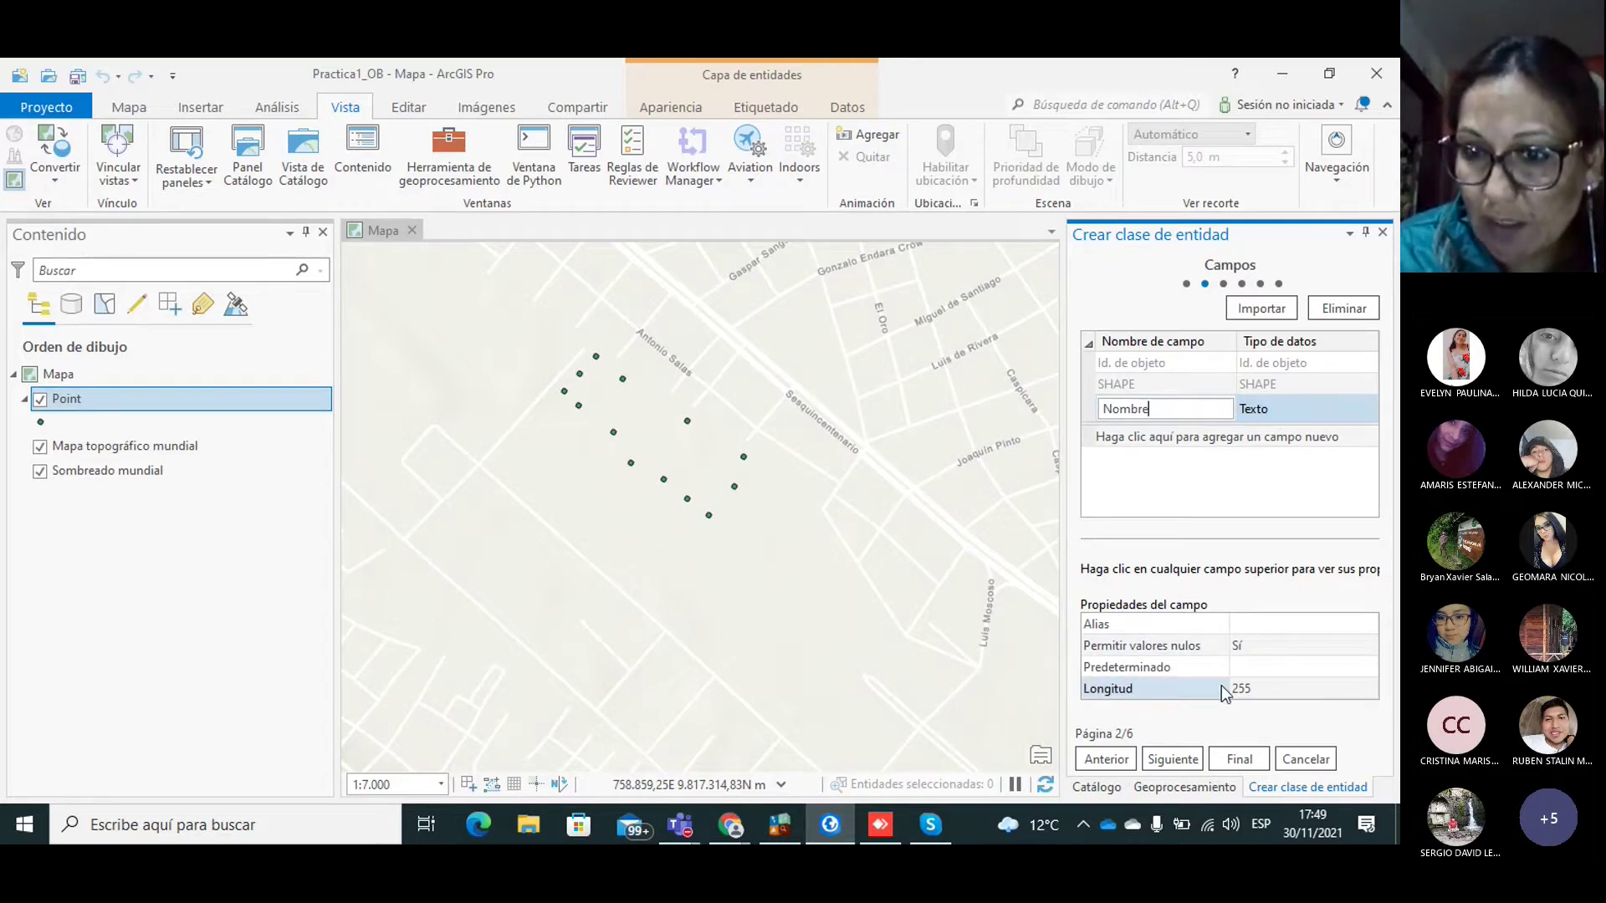
left_click(1258, 689)
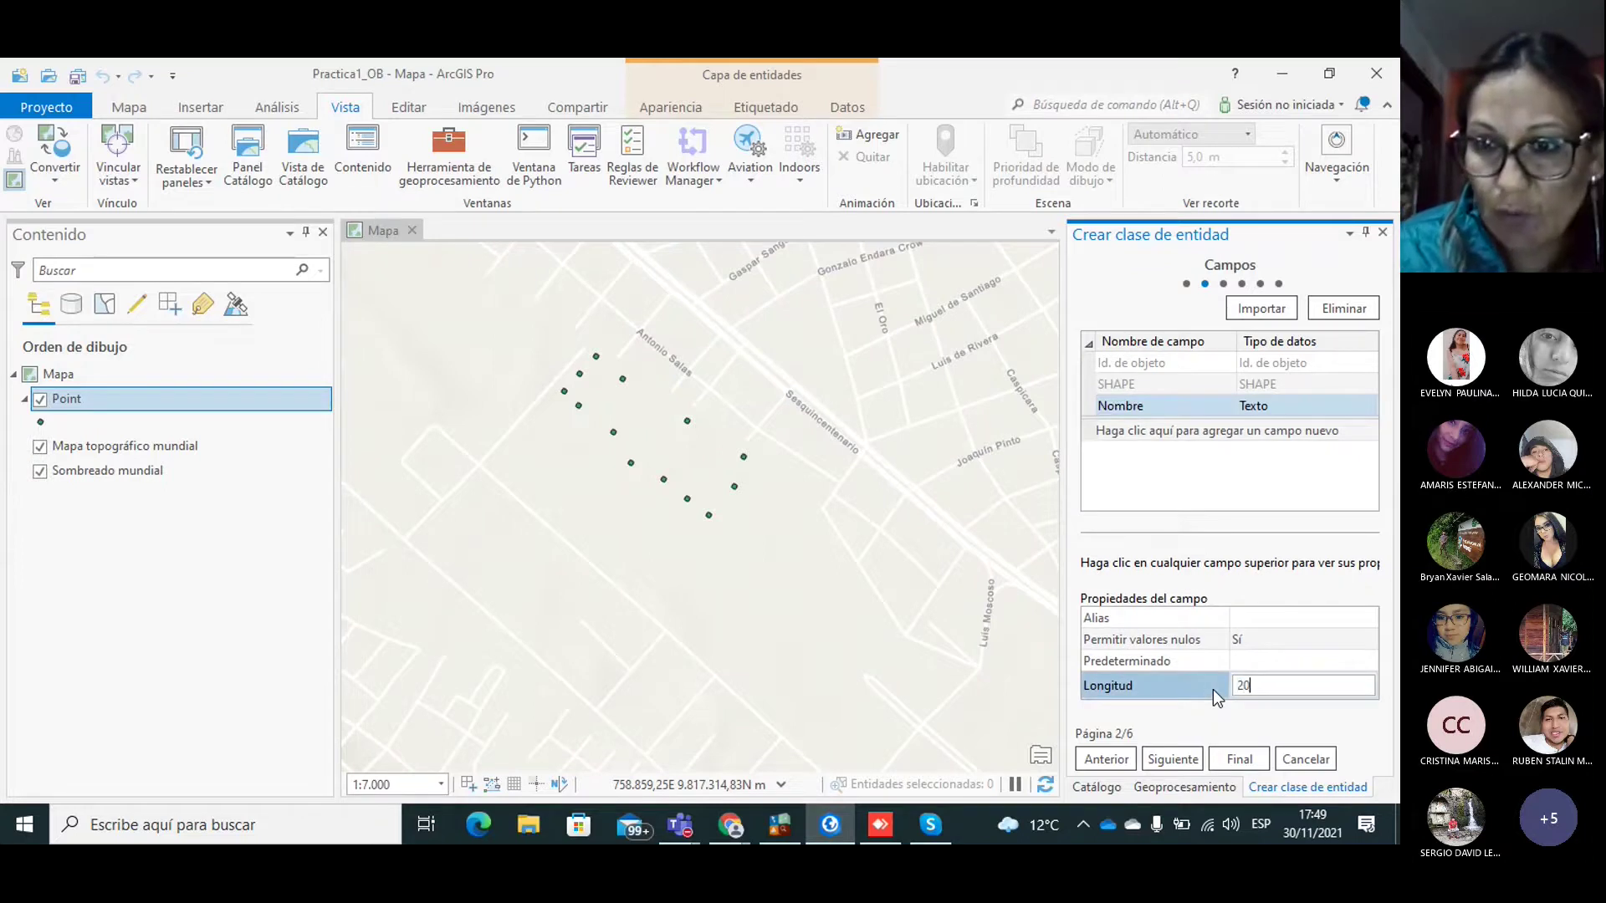
type("20")
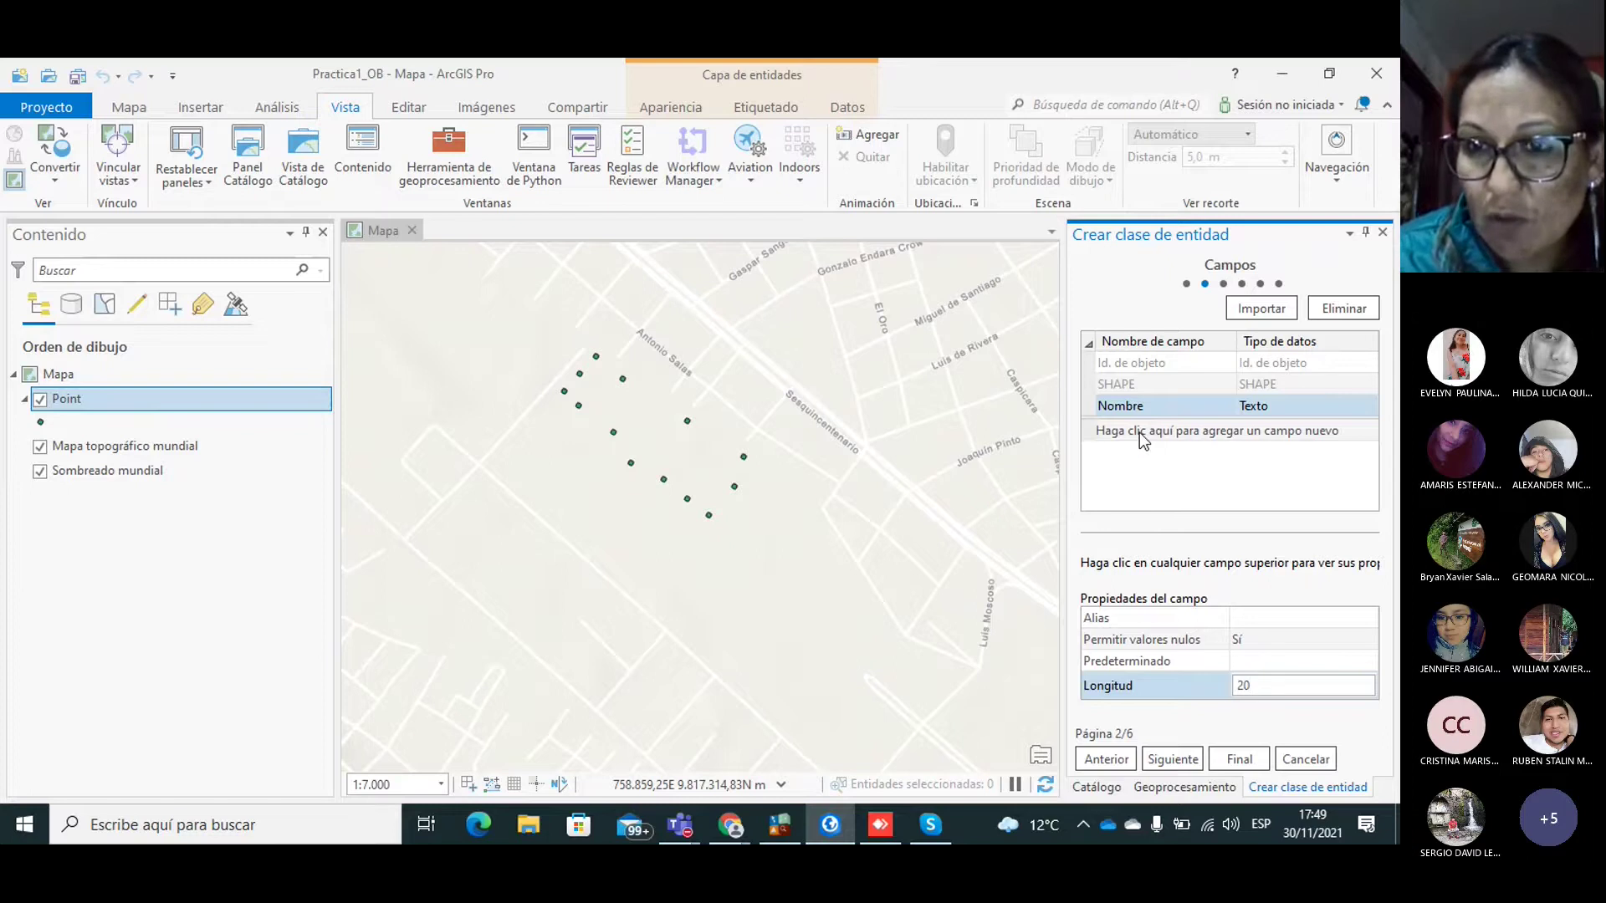
left_click(1139, 433)
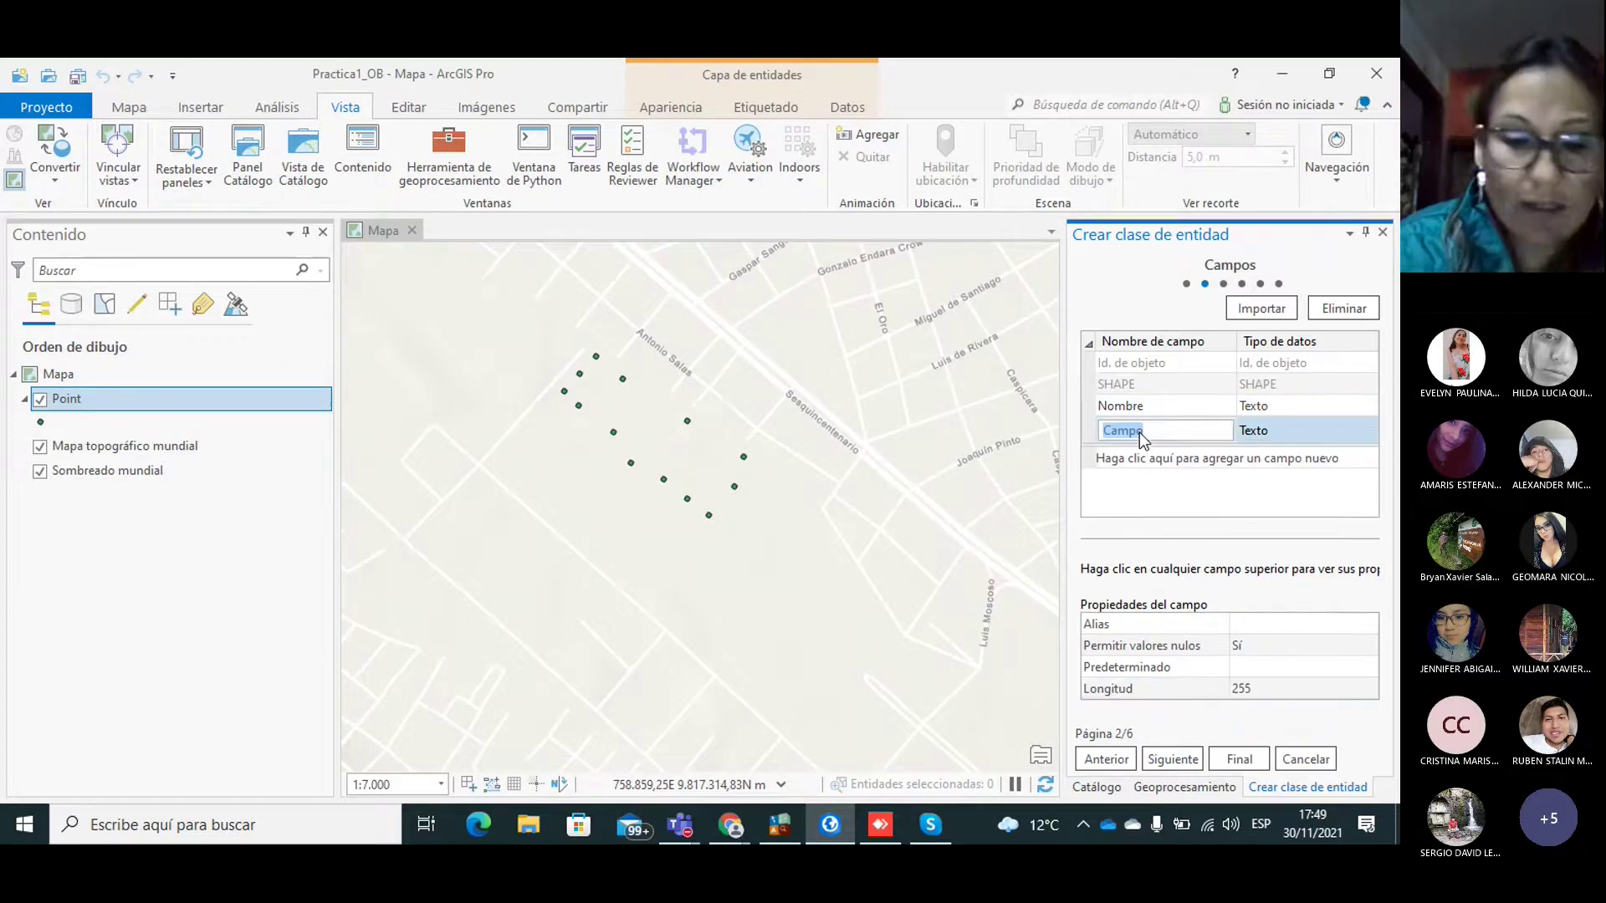
type("Ha")
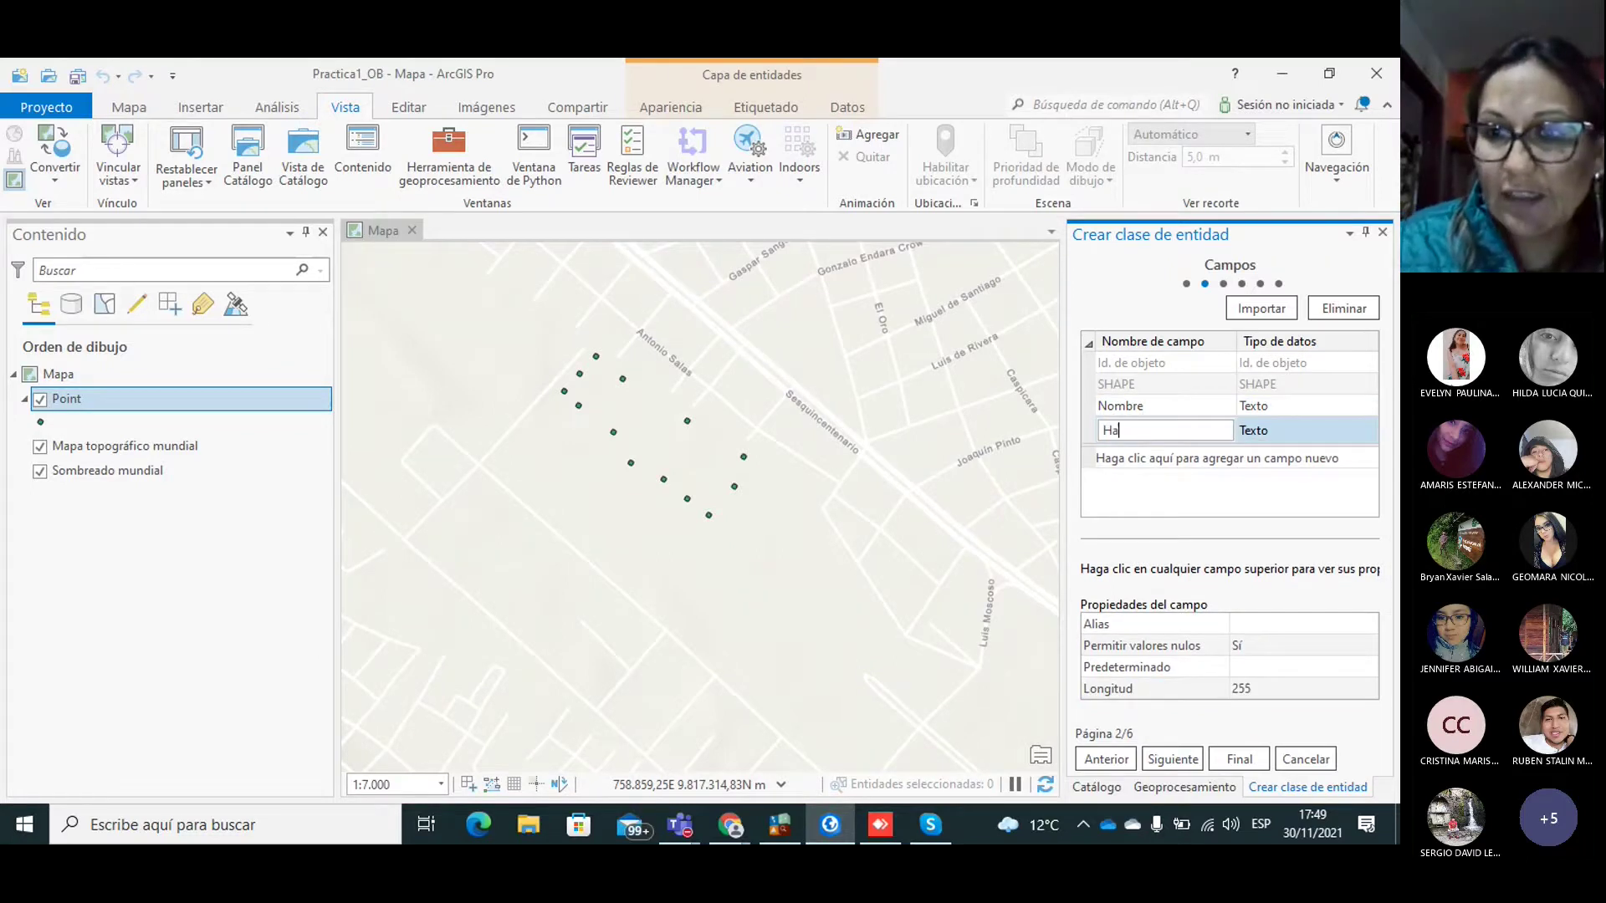
left_click(1273, 439)
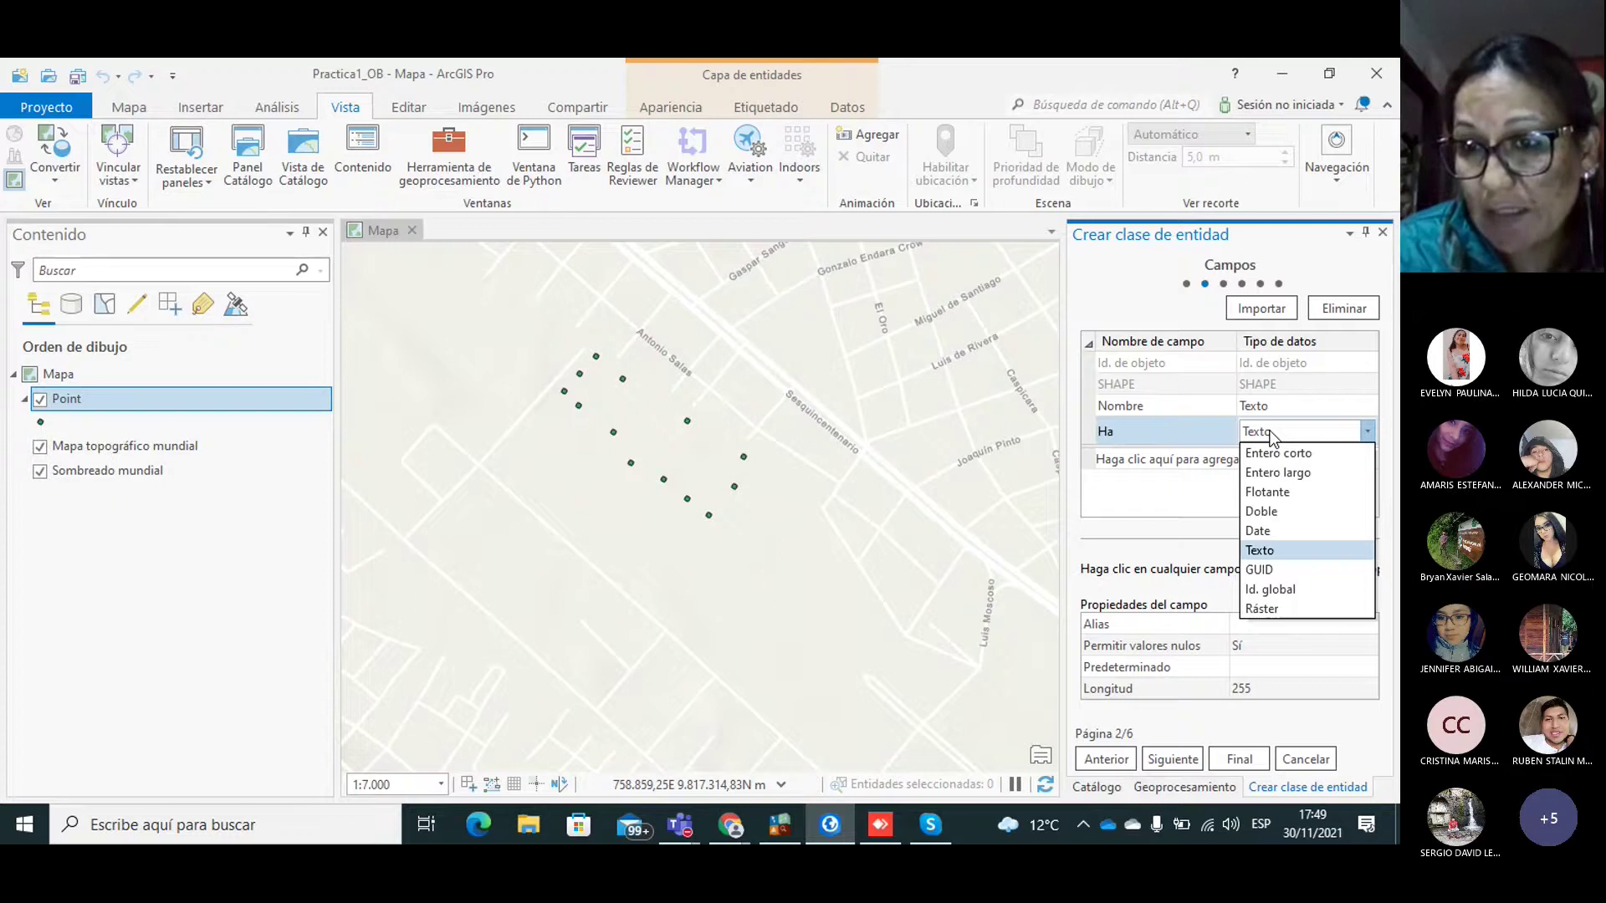
left_click(1266, 518)
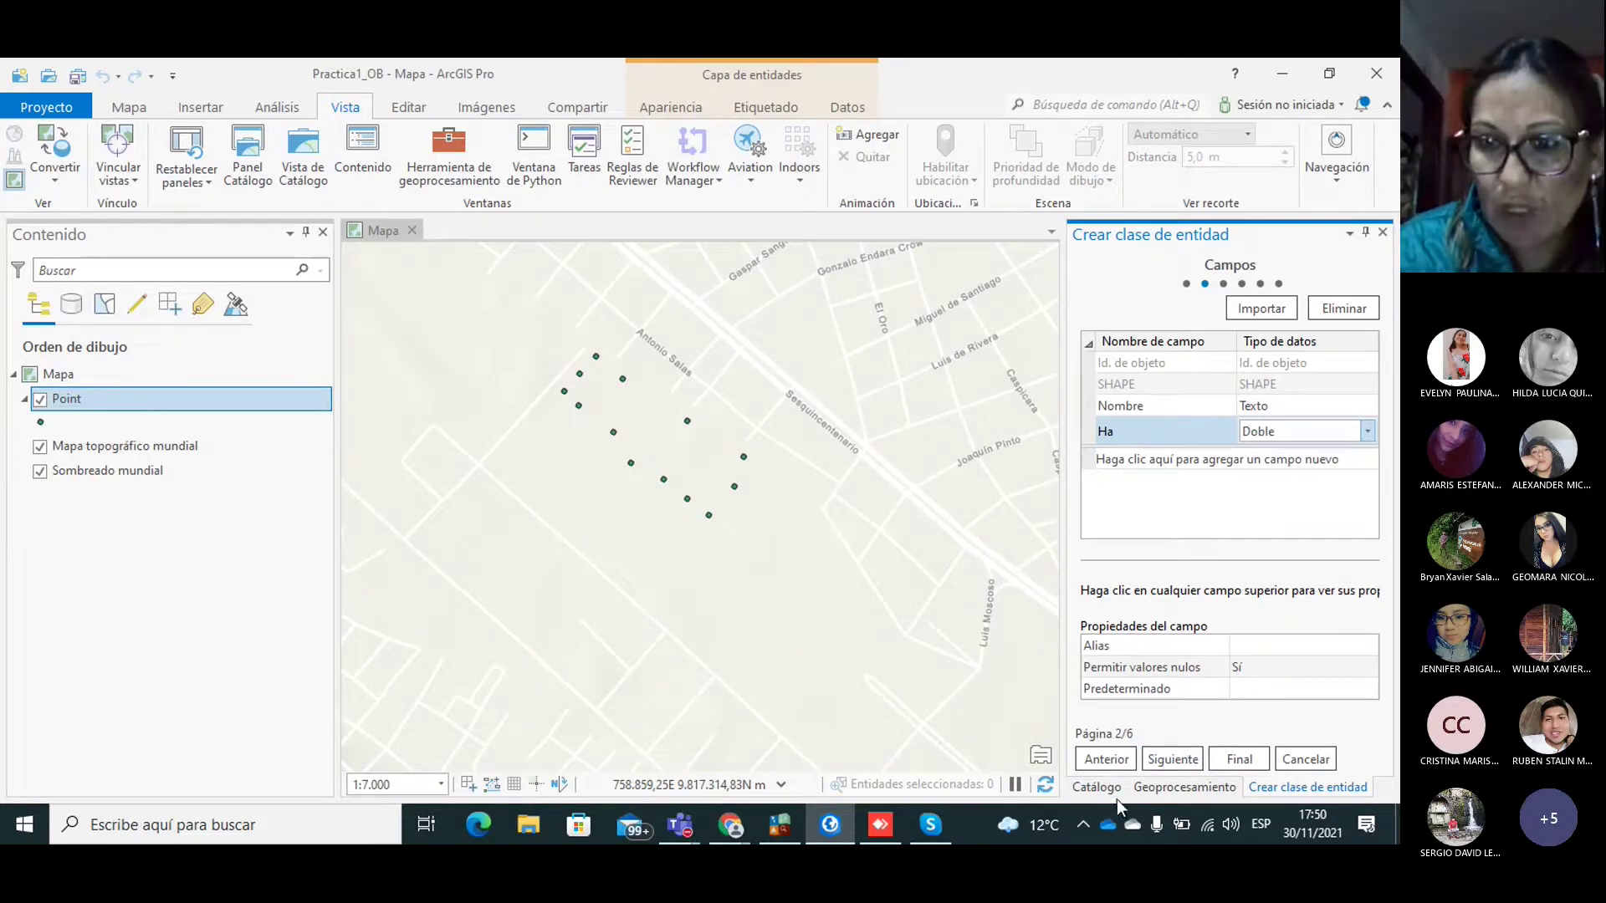
left_click(1170, 758)
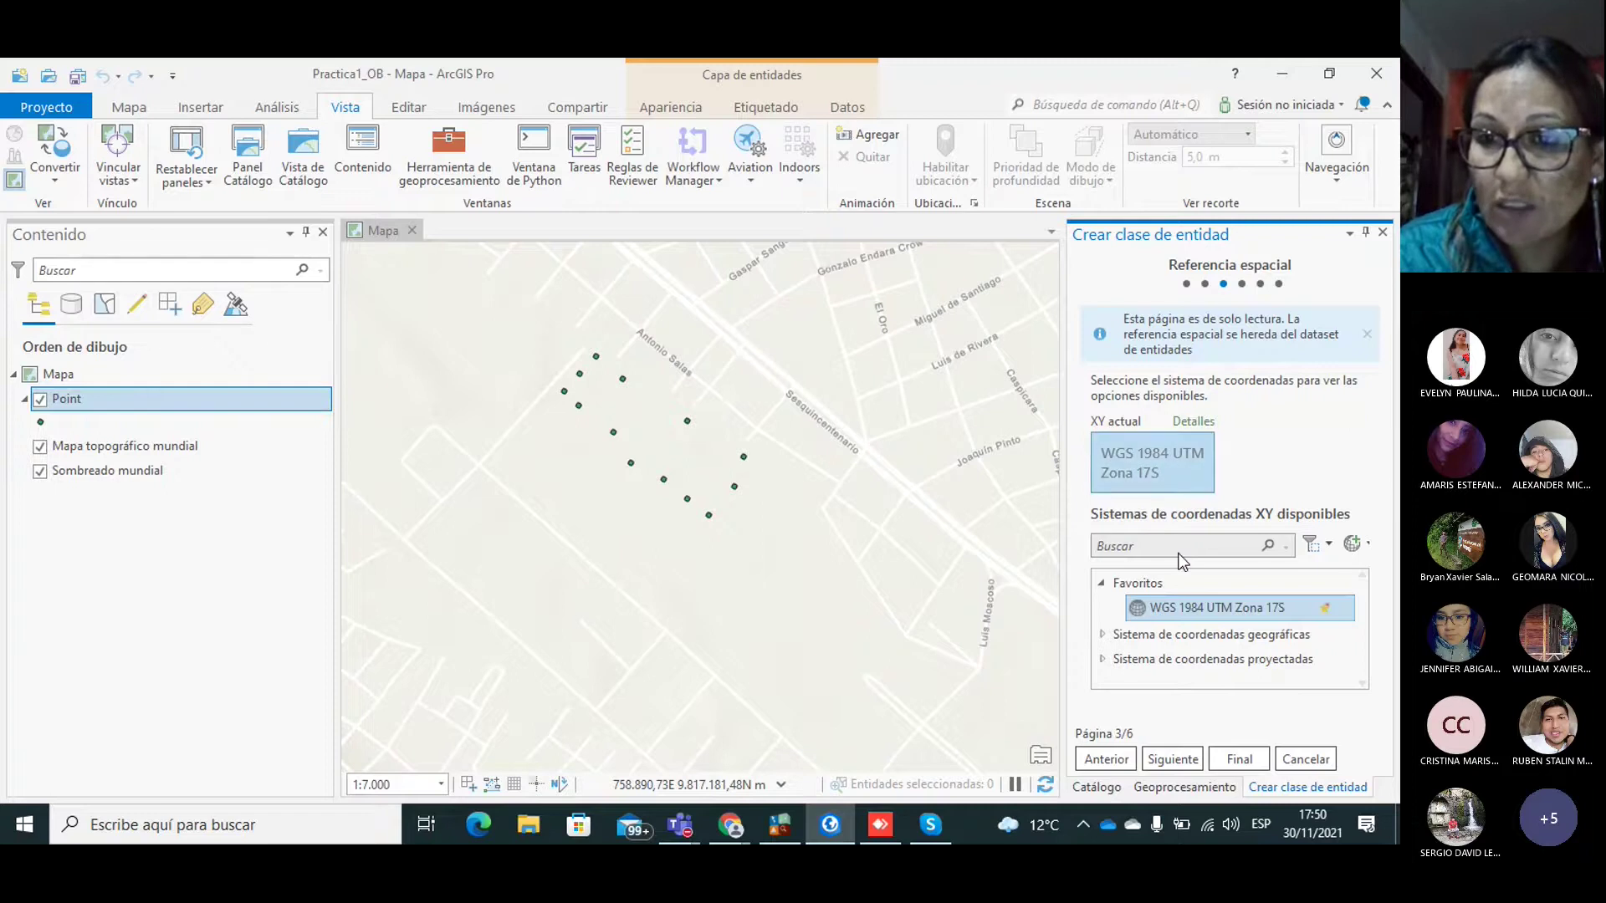
Step: Accept default tolerance, resolution and storage, finish Parcela, and switch back to the PDF guide
left_click(1167, 759)
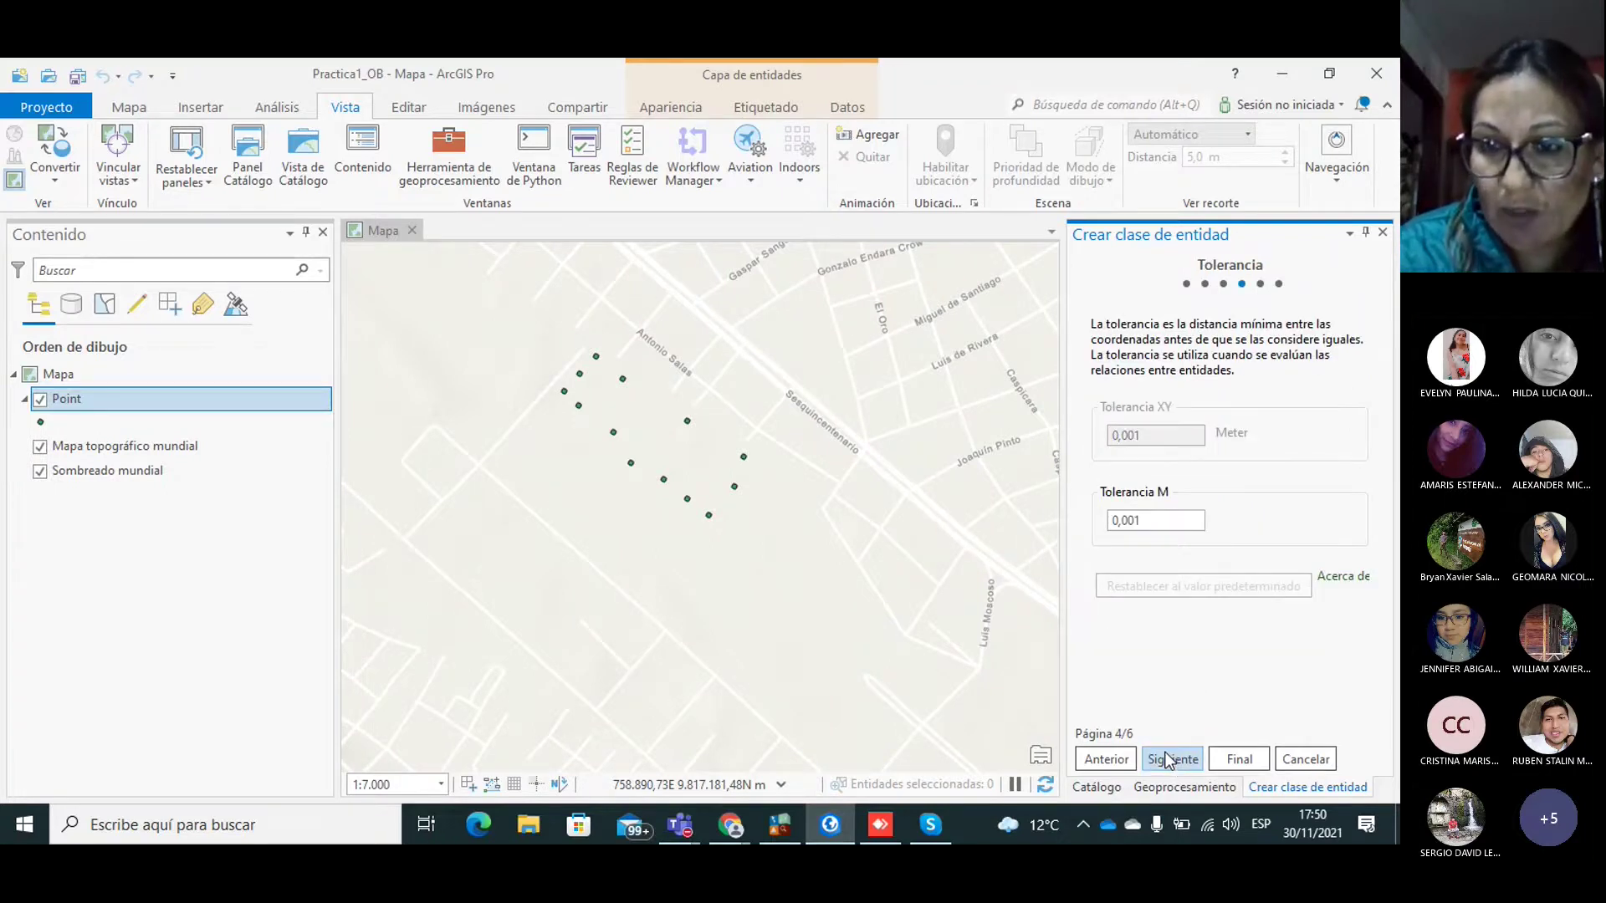
left_click(1168, 761)
left_click(1171, 761)
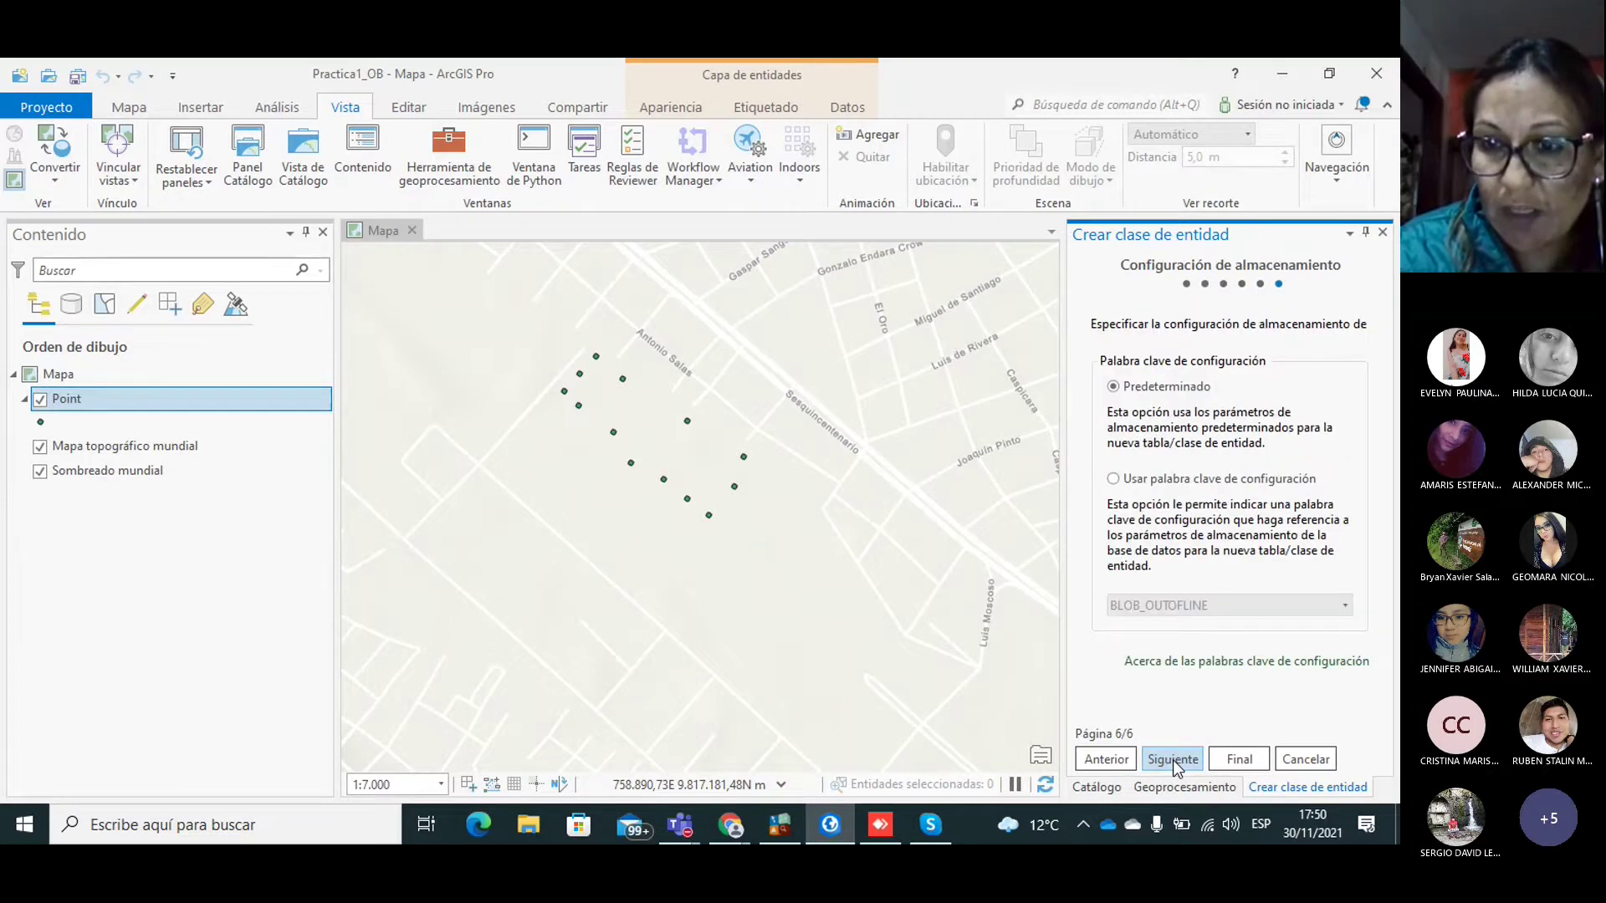
left_click(1234, 761)
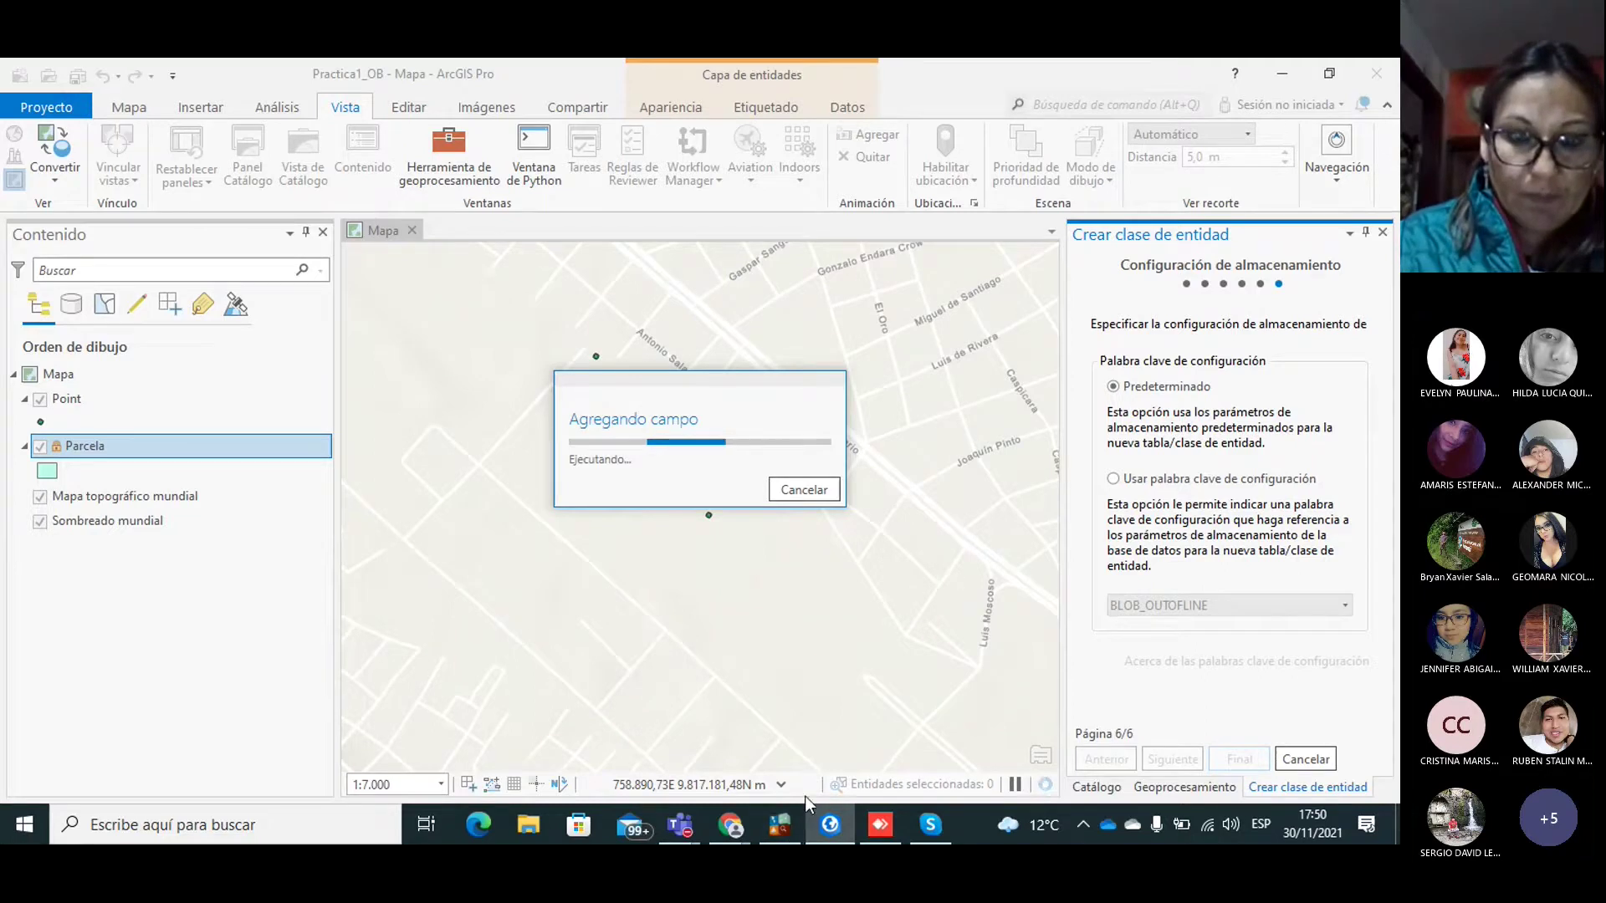
mouse_move(735, 815)
left_click(844, 724)
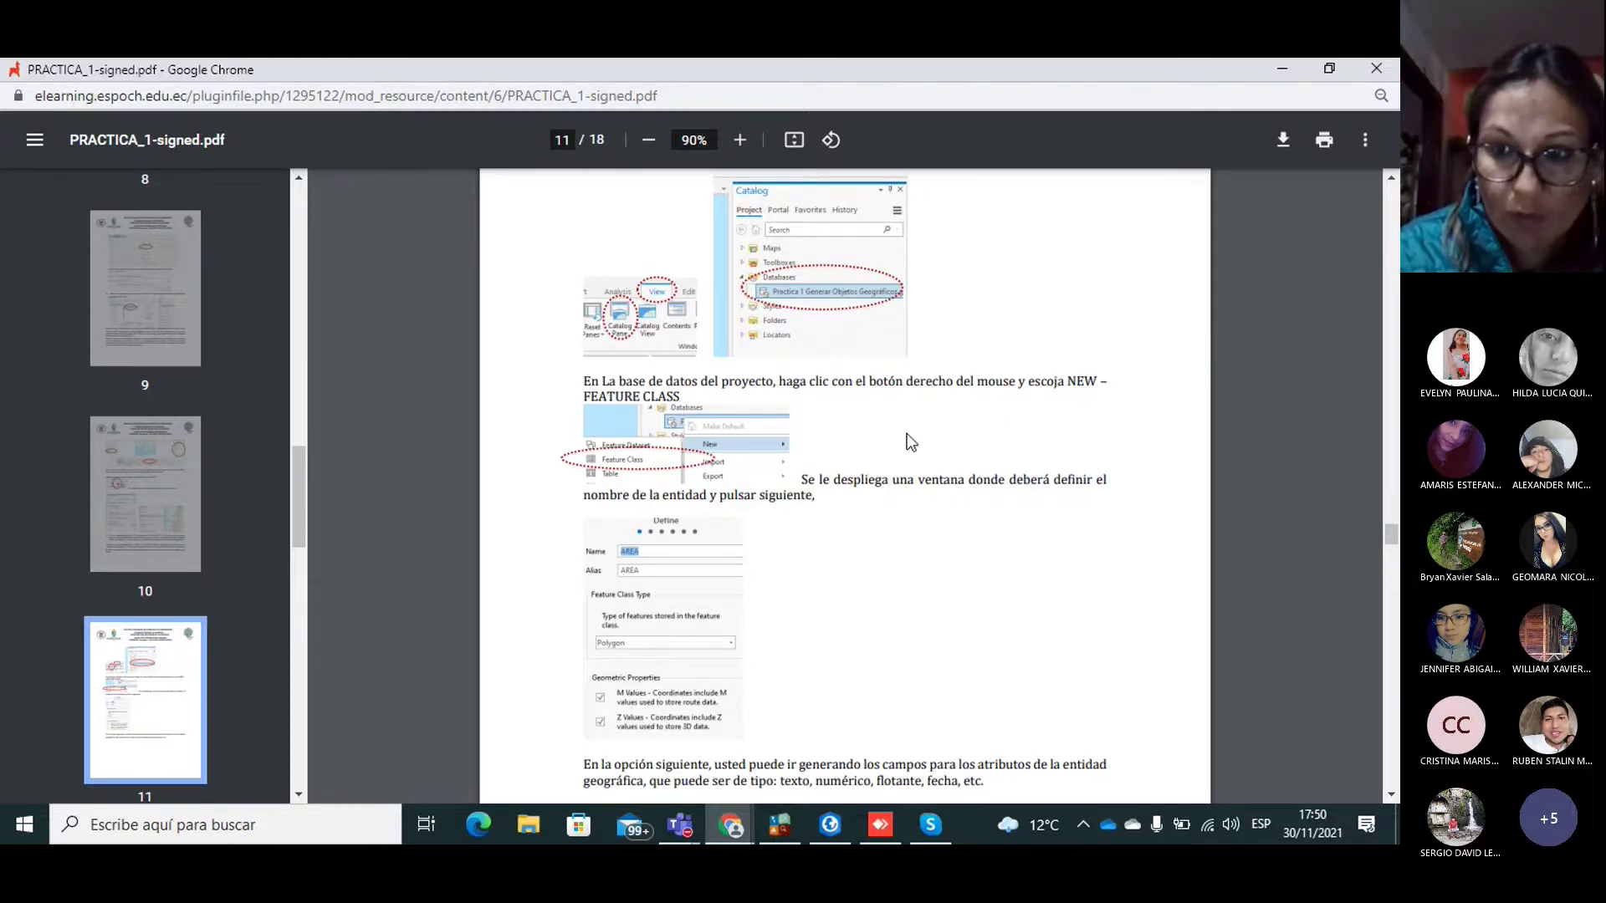
Step: Page through the PDF to page 12's Edit/Create and Snapping instructions, then return to ArcGIS Pro
left_click(1387, 798)
left_click(1387, 798)
left_click(1388, 798)
left_click(1387, 797)
left_click(1388, 798)
left_click(1388, 798)
left_click(1387, 798)
left_click(1388, 798)
left_click(1388, 798)
left_click(1386, 798)
left_click(1387, 798)
left_click(1387, 798)
left_click(1387, 797)
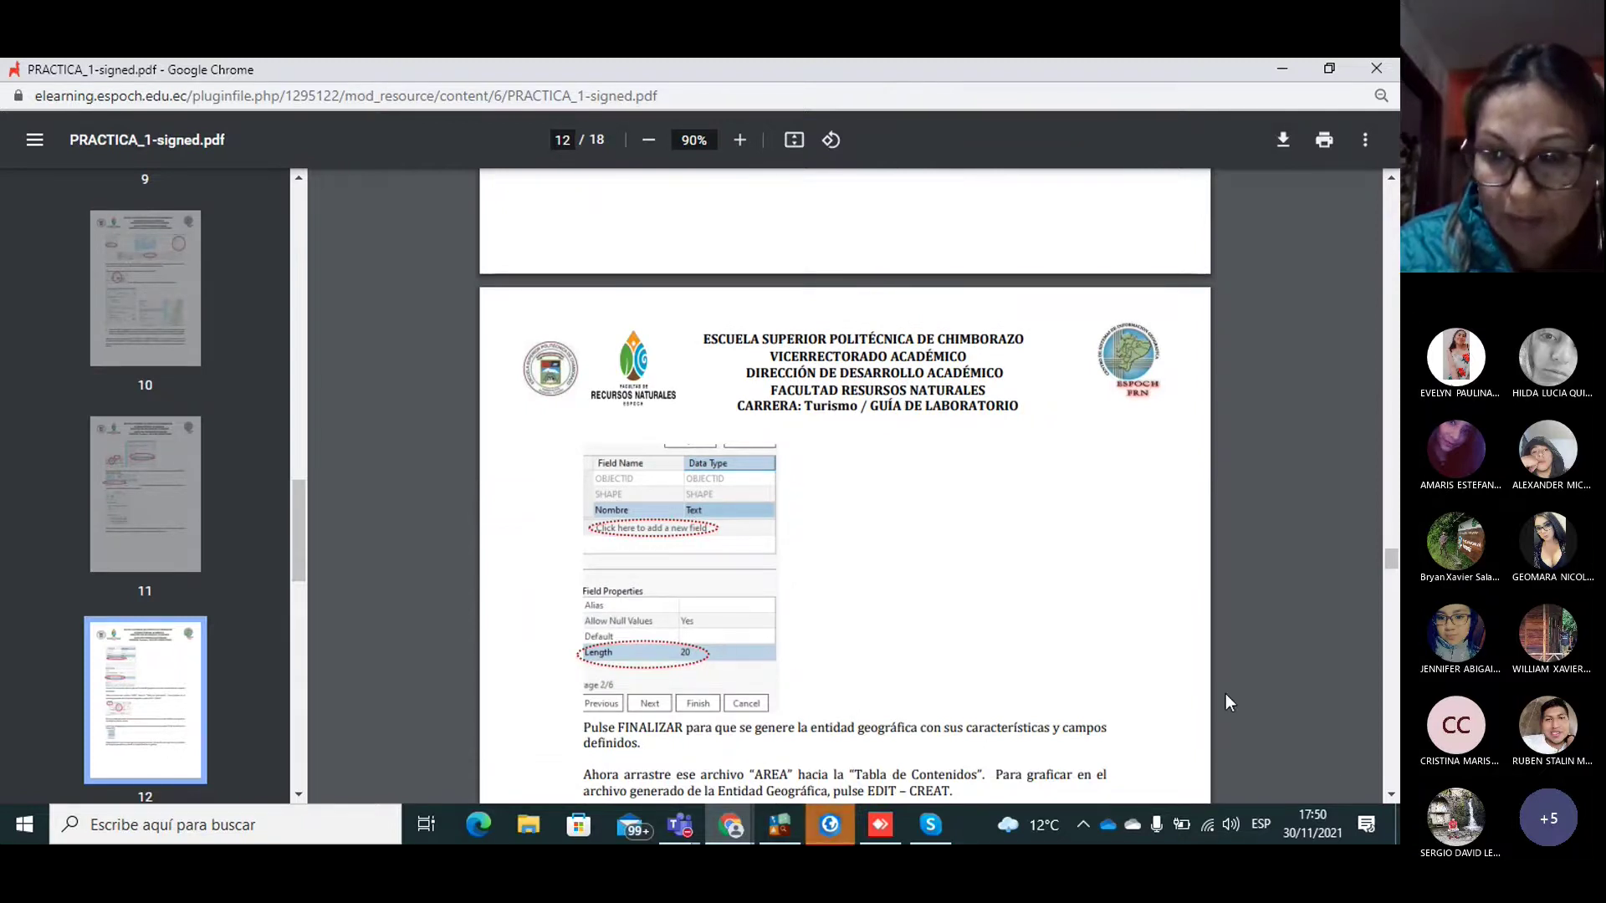
left_click(1389, 792)
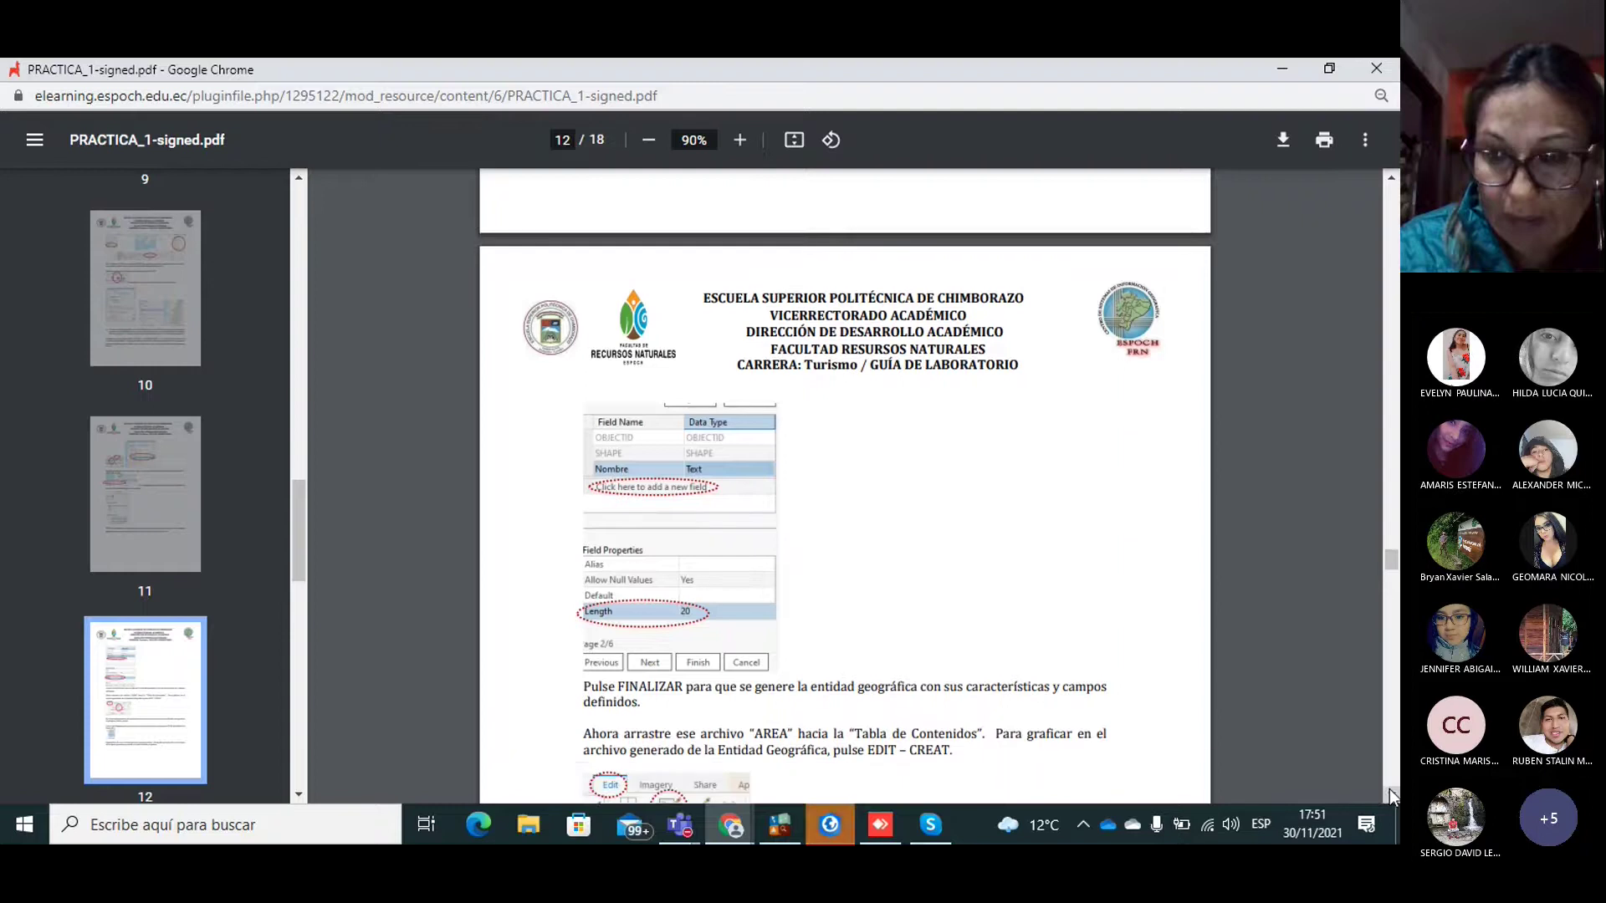
left_click(1389, 791)
left_click(1389, 791)
left_click(1389, 791)
left_click(1390, 792)
left_click(1390, 792)
left_click(1389, 791)
left_click(1389, 792)
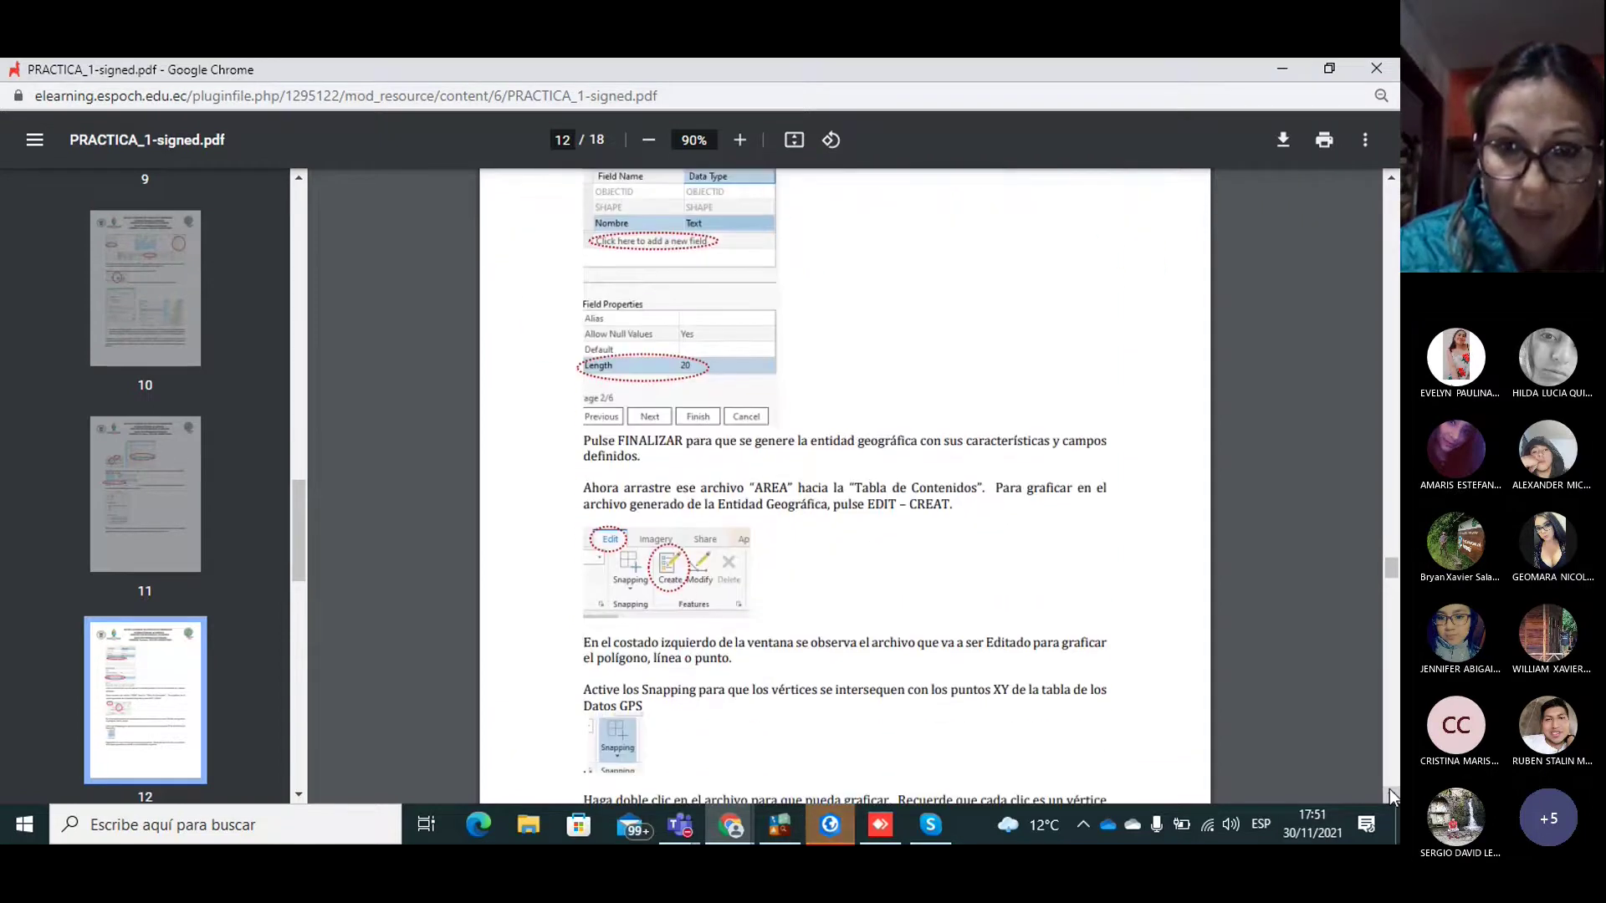
left_click(1389, 791)
left_click(1390, 791)
left_click(1389, 791)
left_click(1389, 791)
left_click(1389, 791)
left_click(1389, 791)
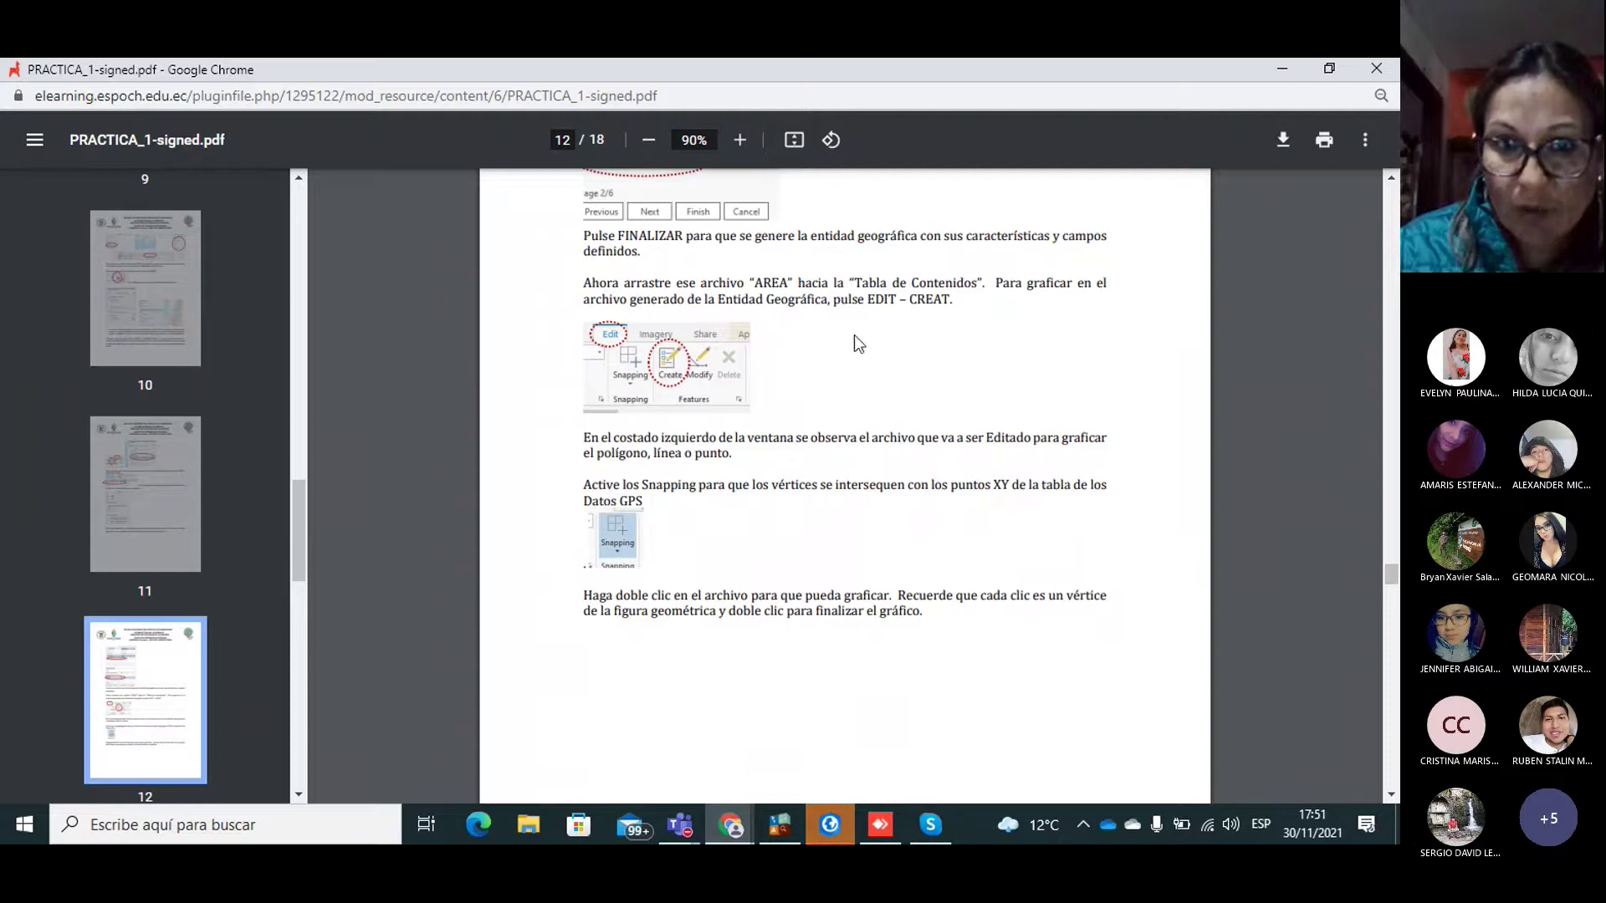
left_click(1392, 791)
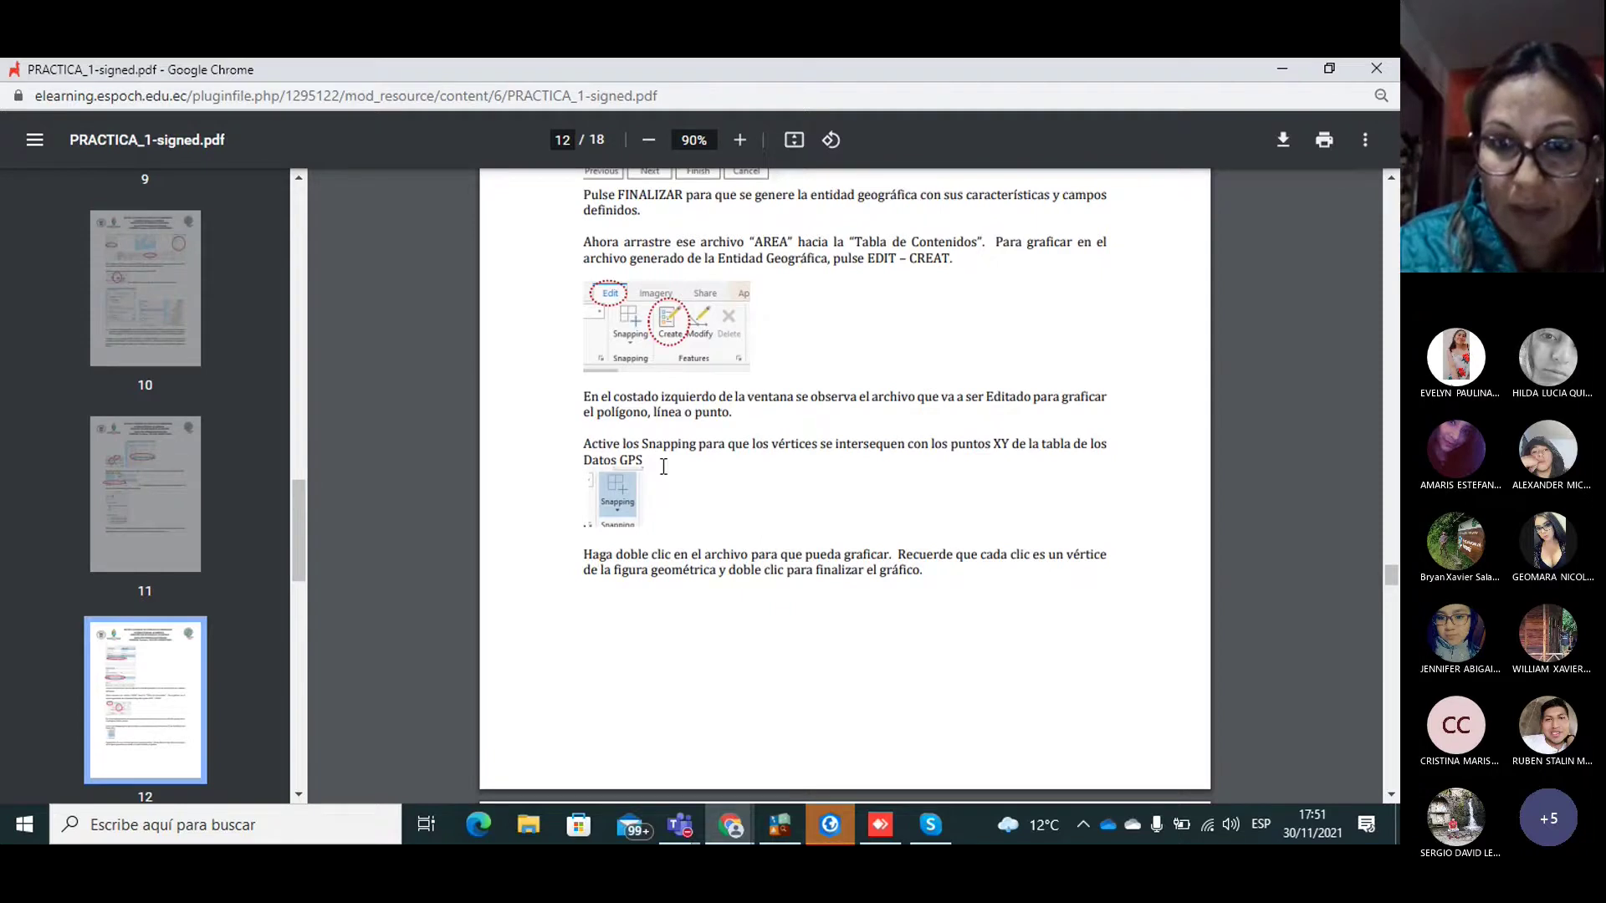
left_click(833, 819)
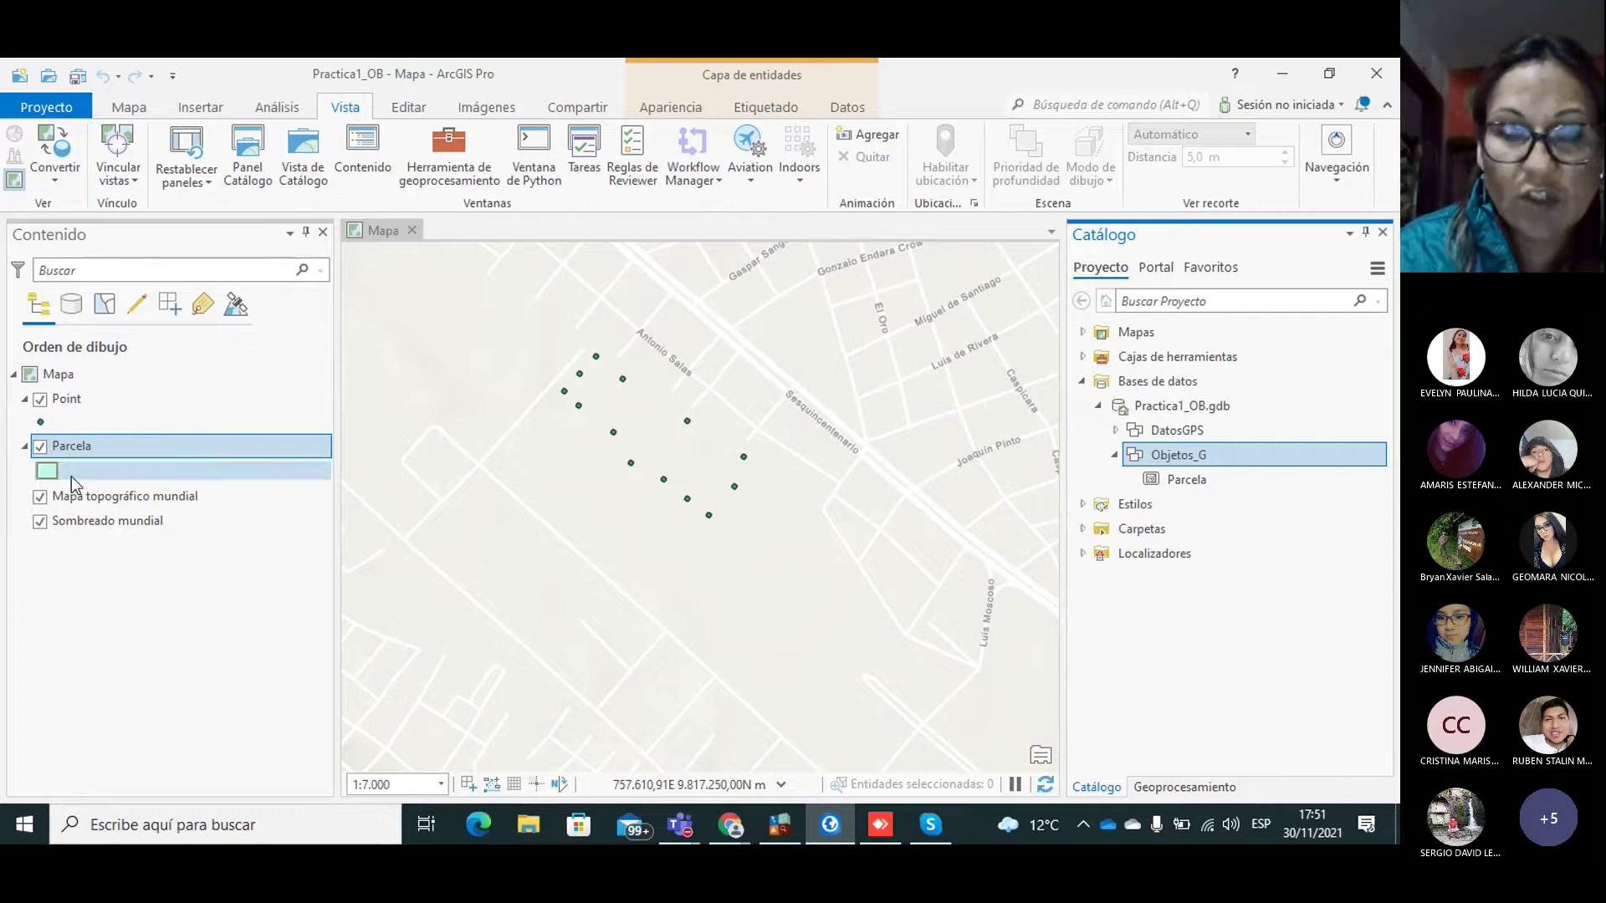
Step: Show the Create Features pane with the Parcela polygon template from the Edit tab
left_click(418, 109)
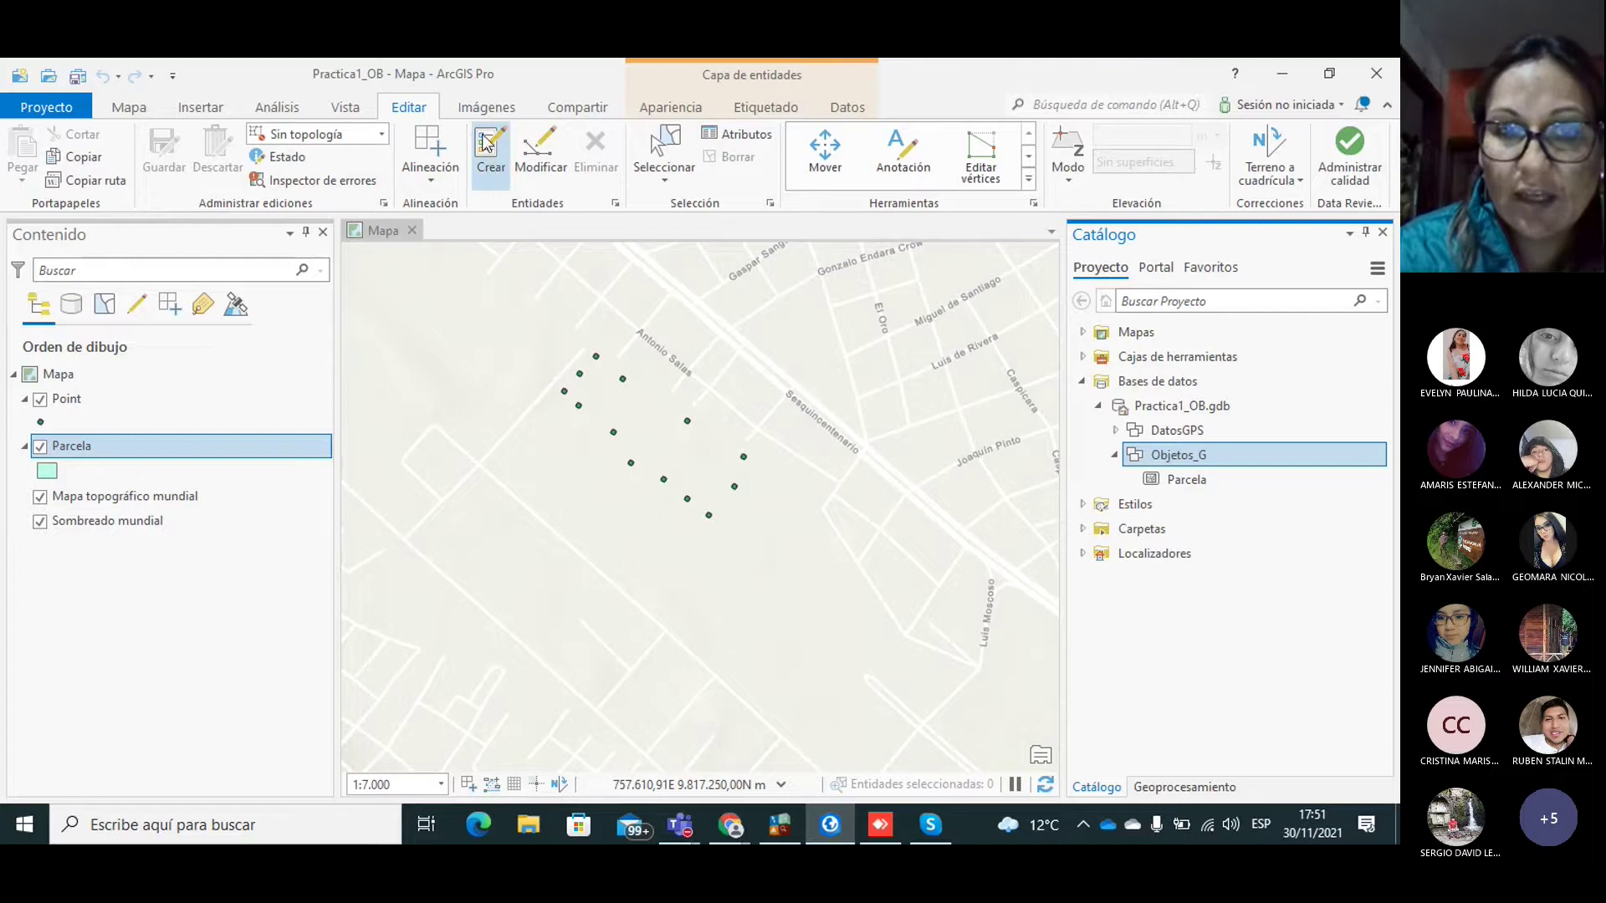
left_click(490, 160)
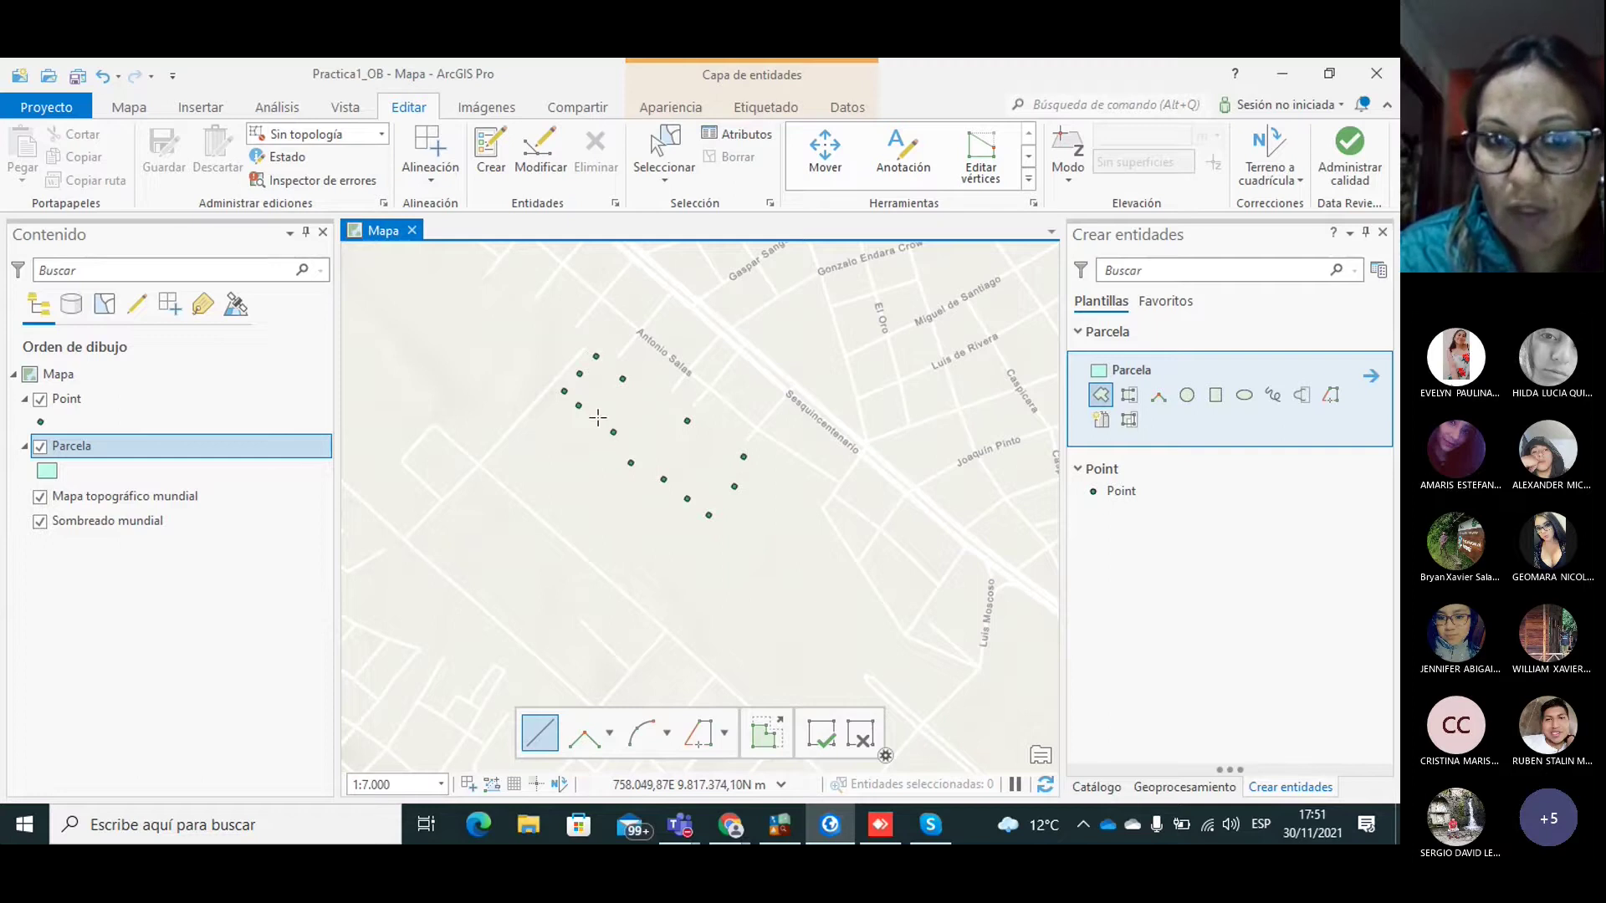
Step: Start the Parcela outline with vertices on the northwestern and western GPS points
left_click(709, 516)
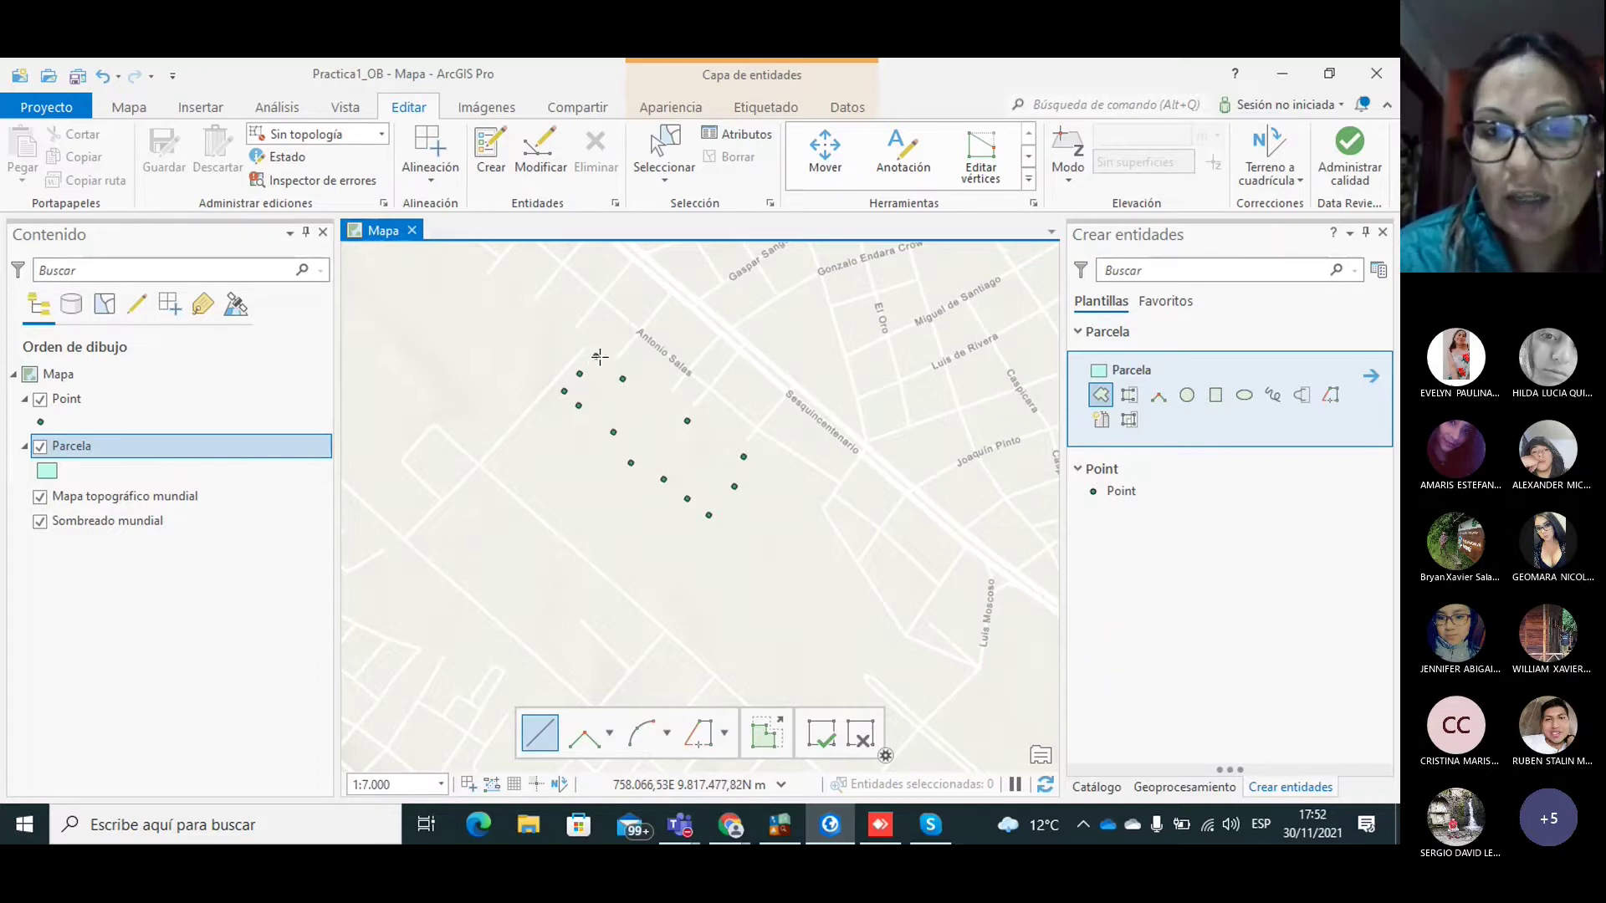
left_click(595, 357)
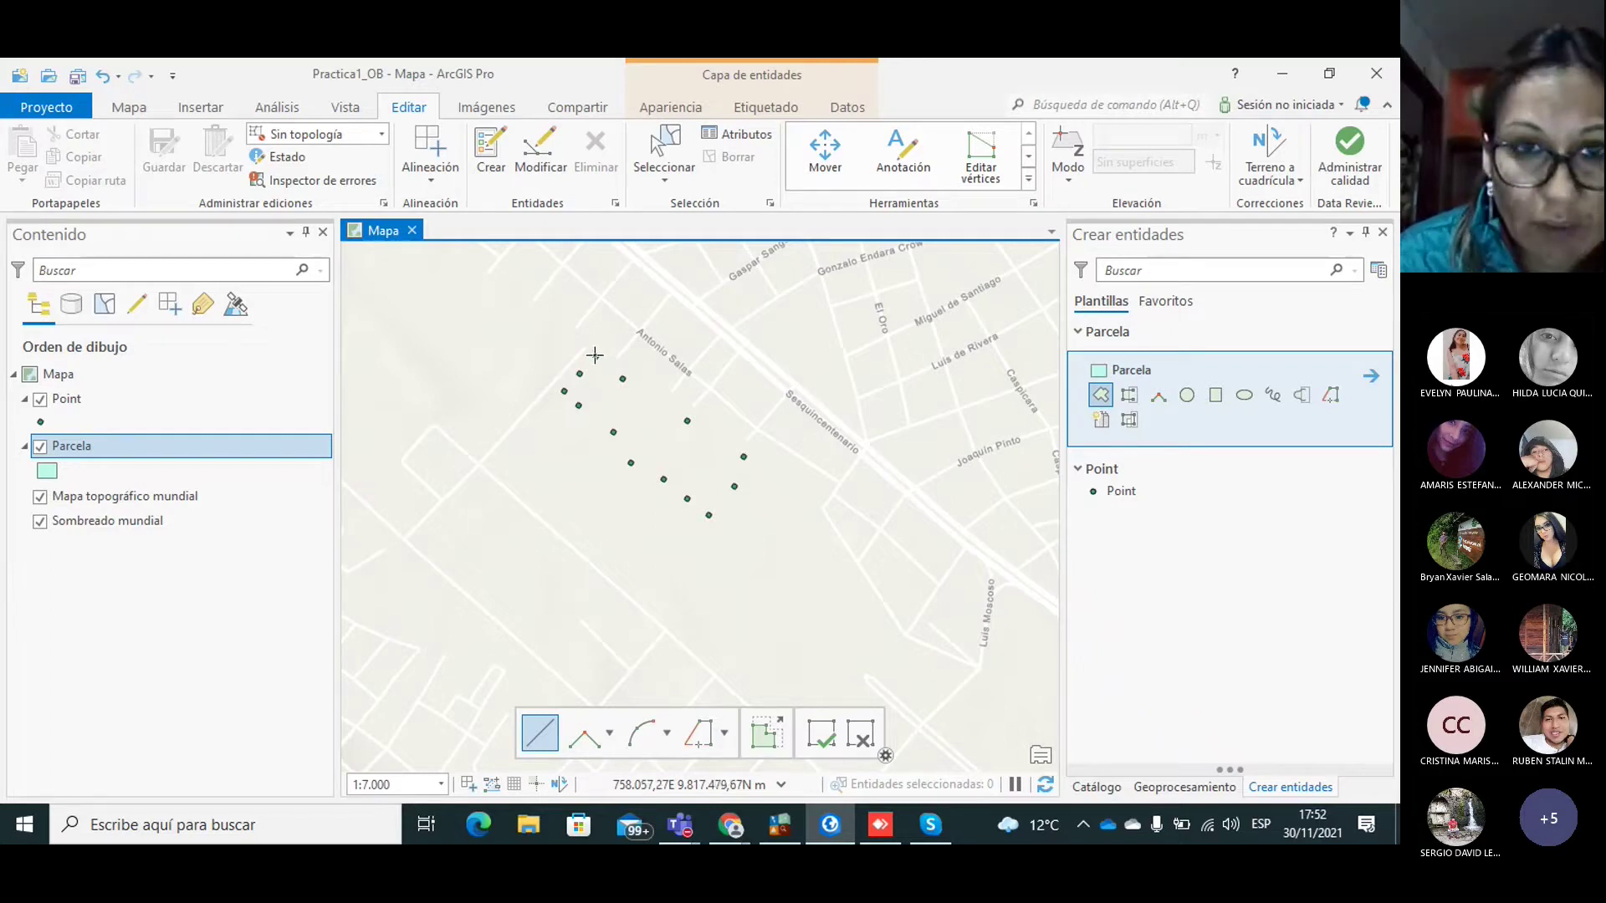
left_click(579, 373)
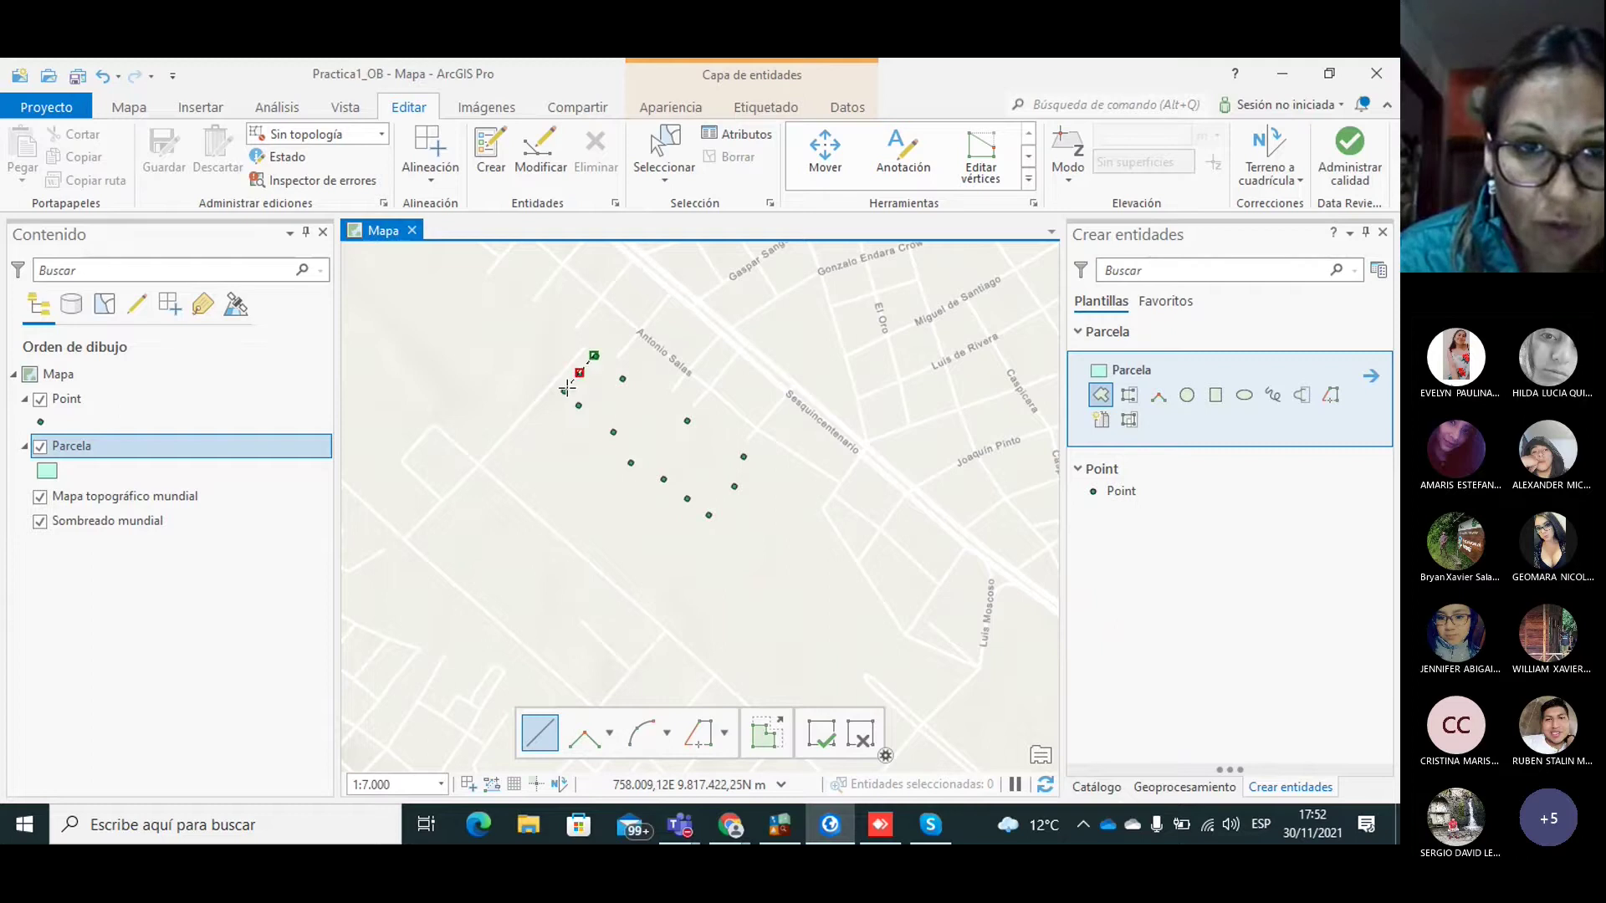
left_click(562, 391)
left_click(578, 405)
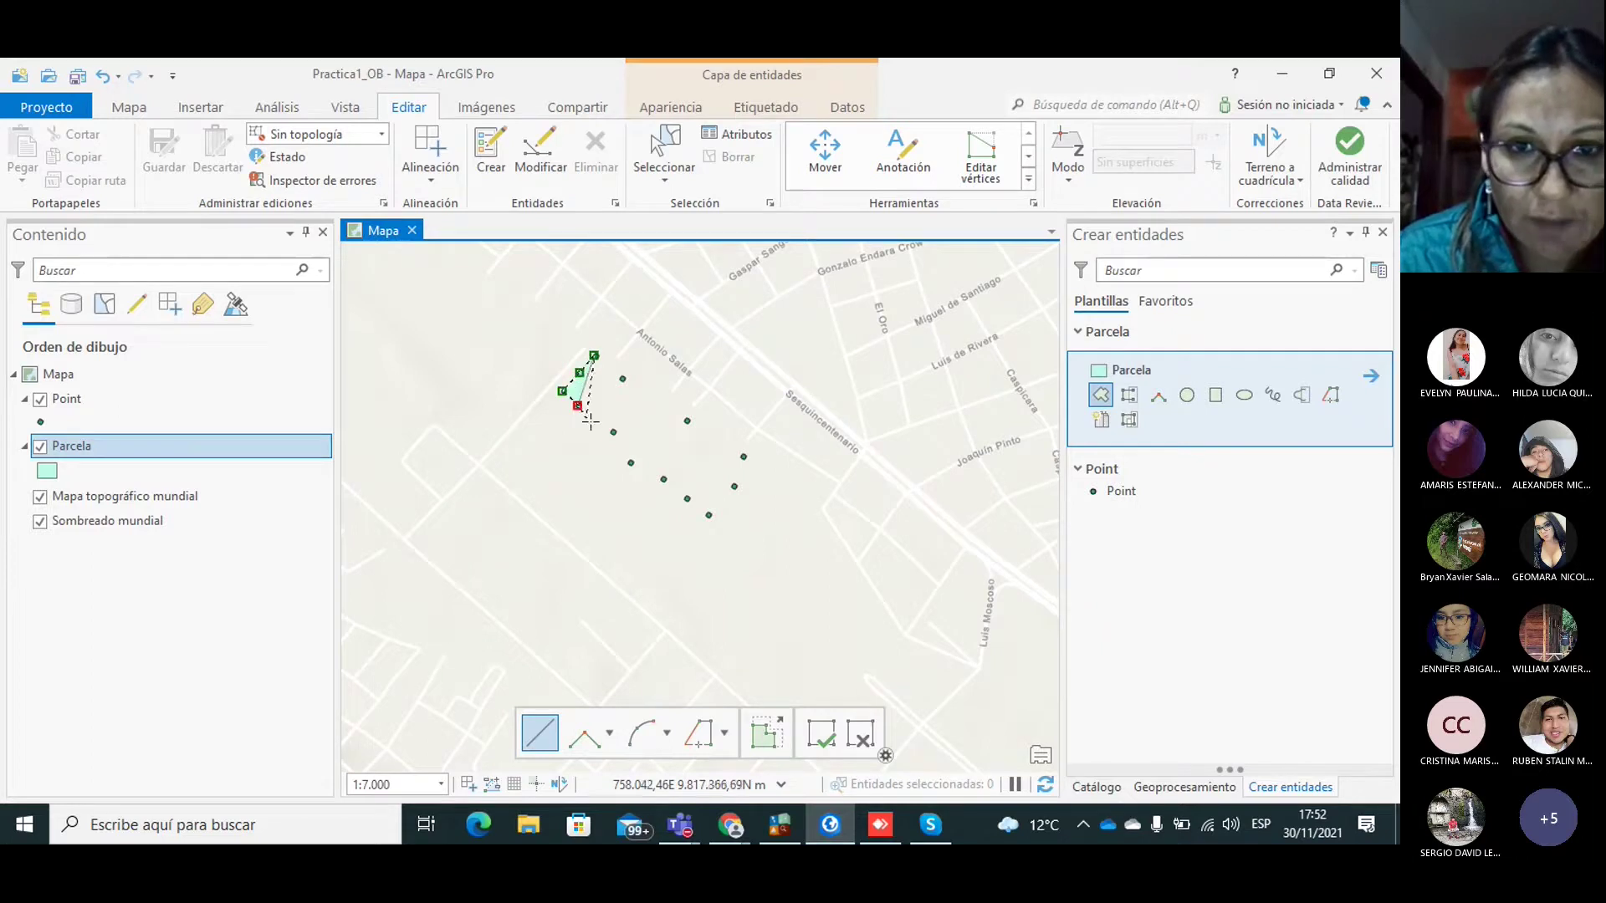
left_click(612, 431)
left_click(630, 462)
Step: Add corners along the southern and eastern points, then double-click to close the polygon
left_click(665, 479)
left_click(686, 499)
left_click(707, 516)
left_click(737, 483)
left_click(741, 457)
left_click(687, 421)
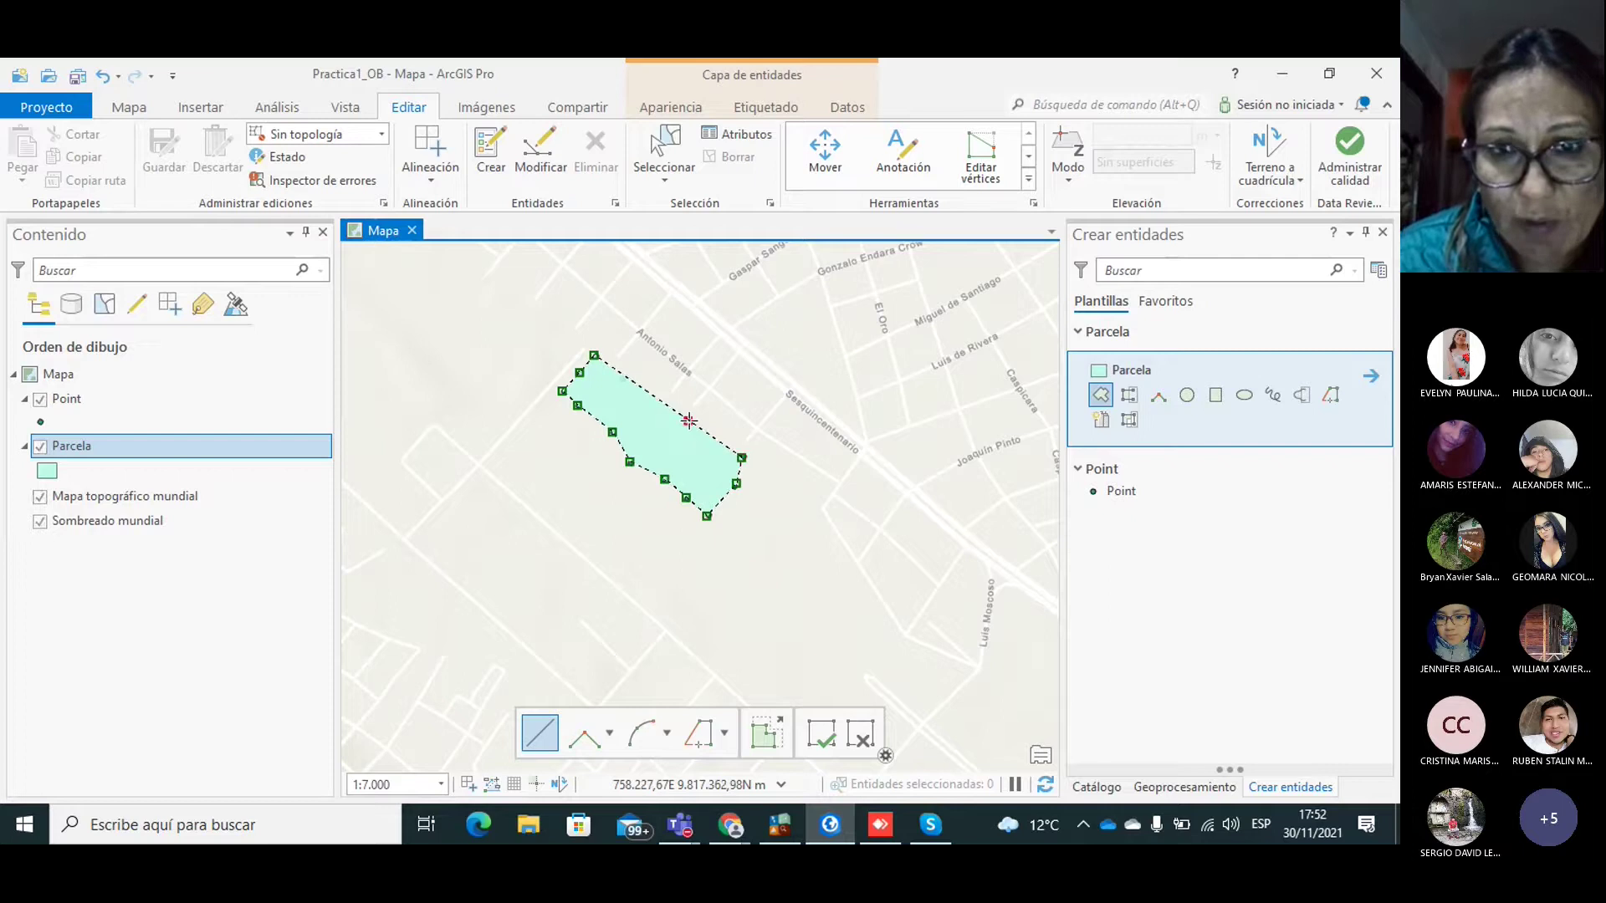
double_click(622, 379)
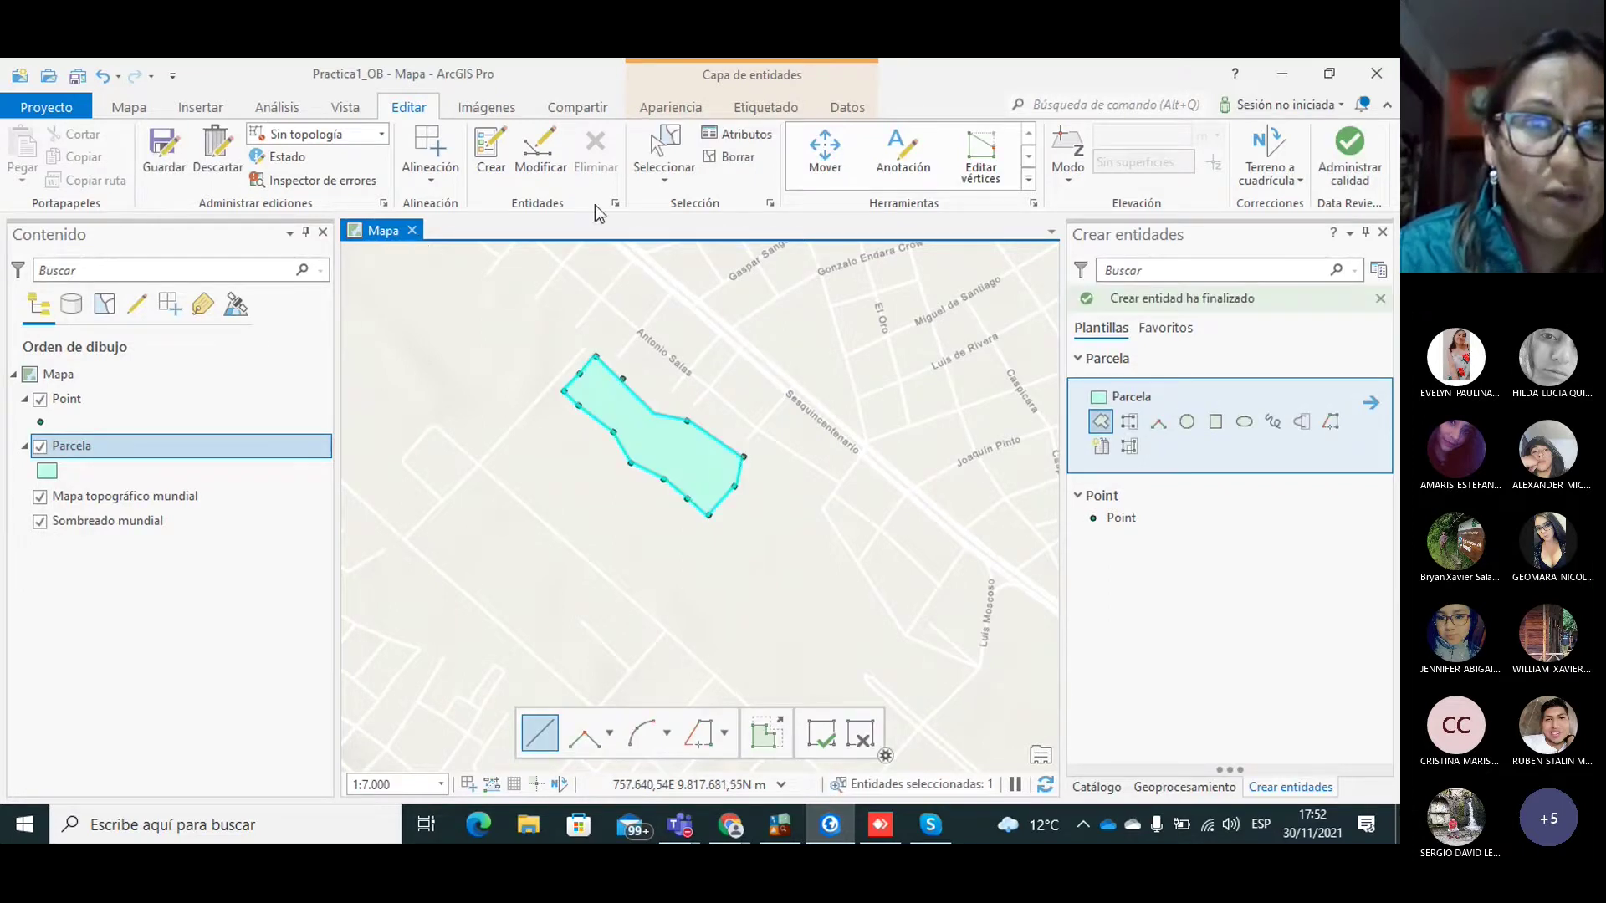
Step: Zoom to the selected parcel and zoom in closer to check its corners
left_click(125, 108)
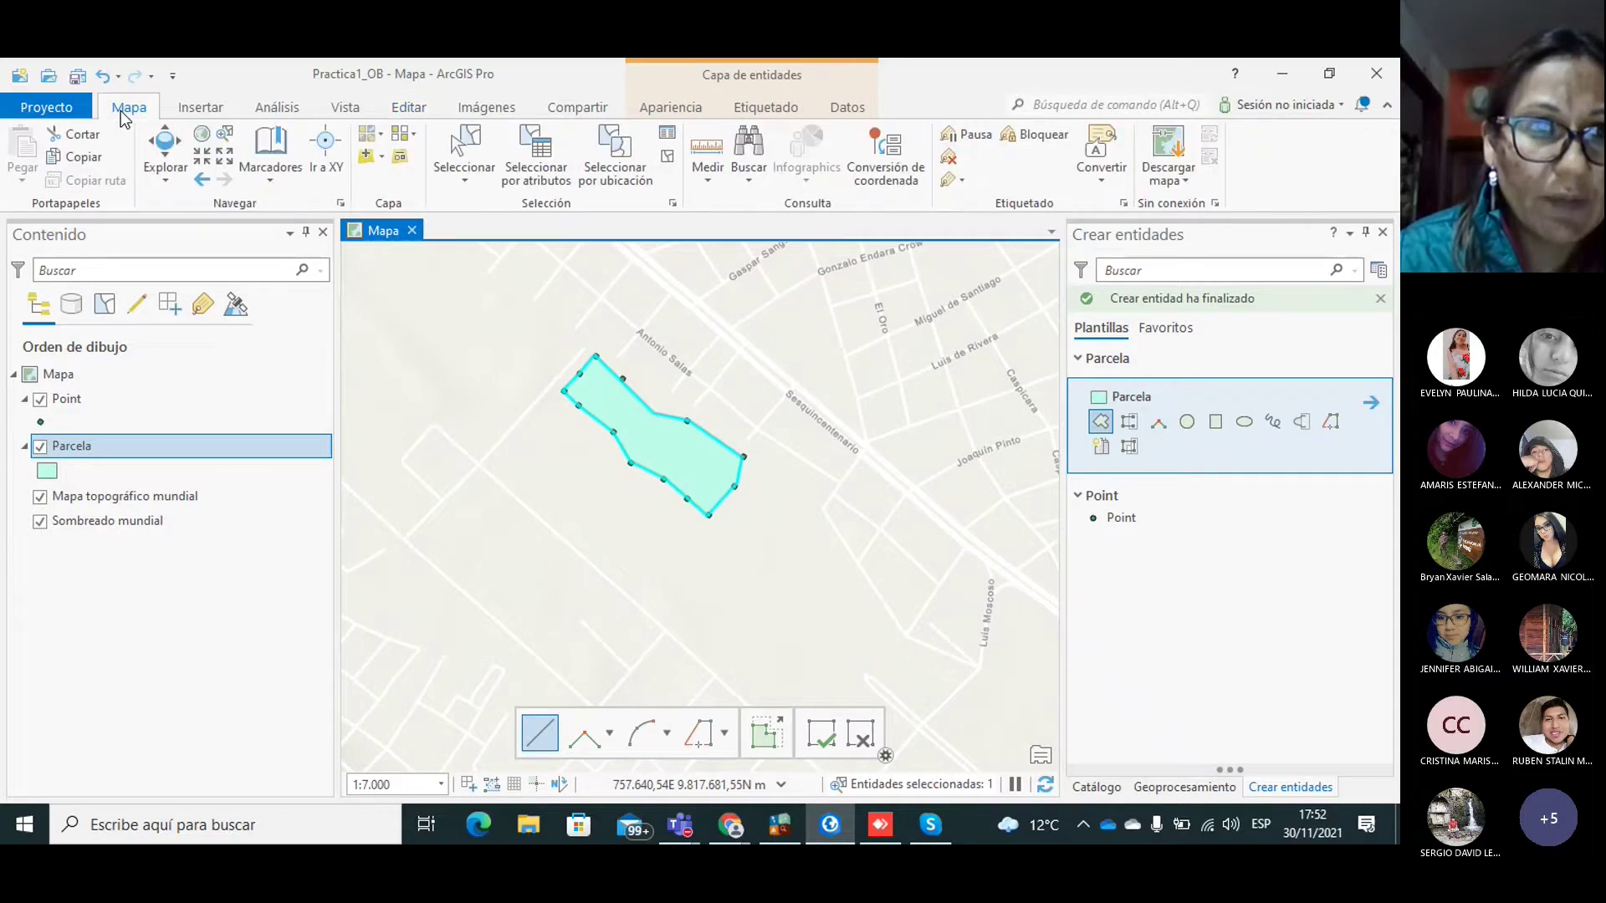
left_click(226, 141)
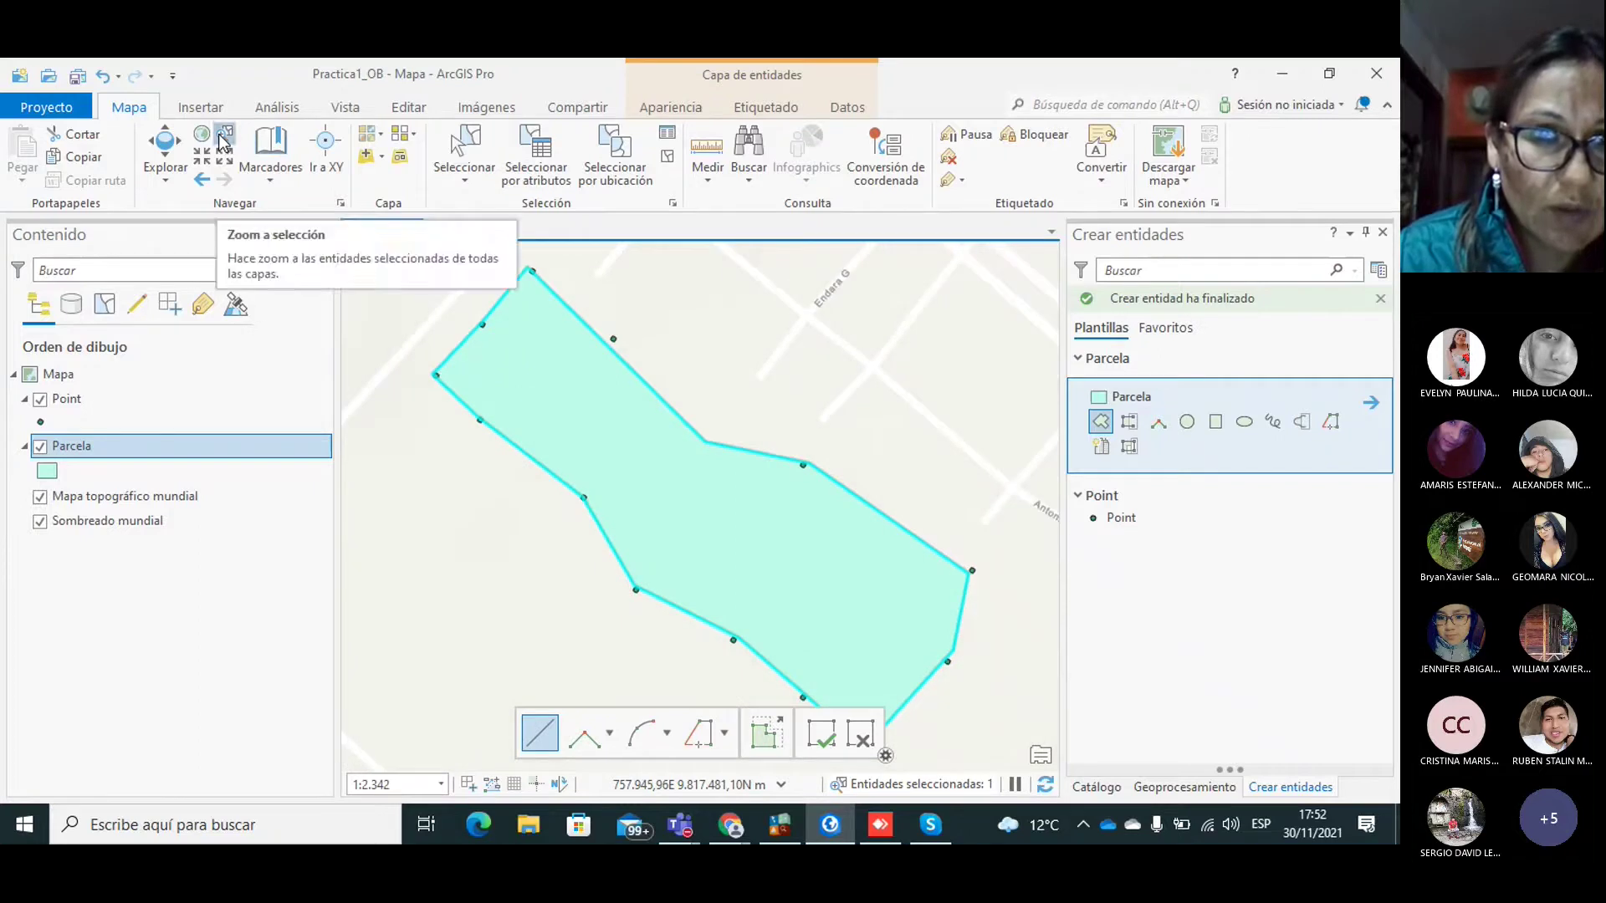
left_click(202, 162)
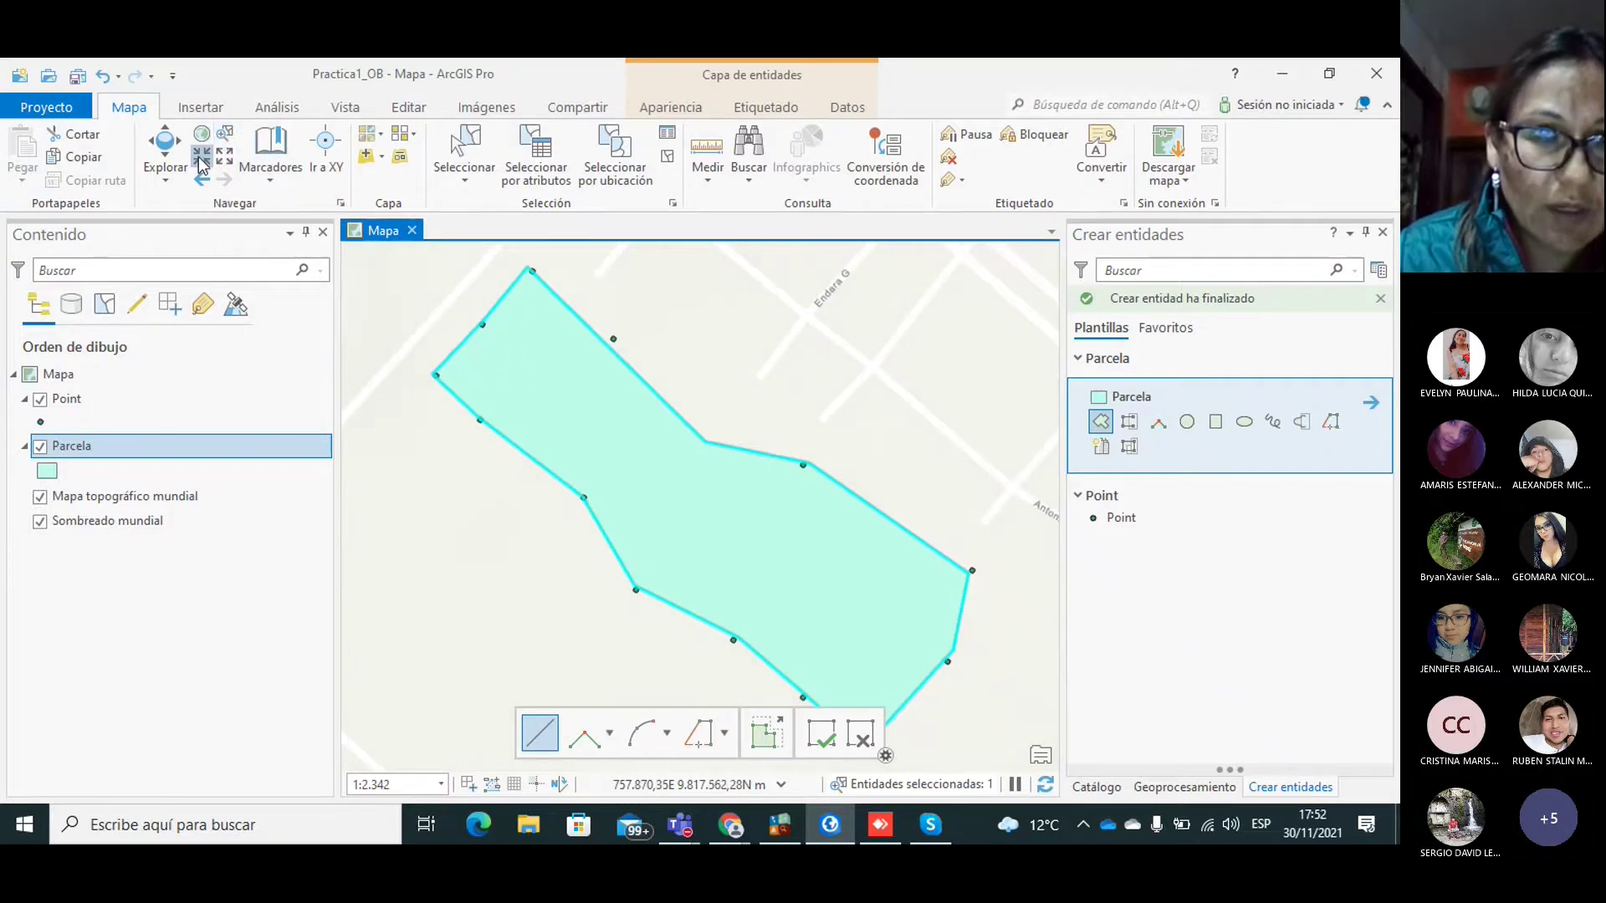
Step: Remove the small triangle polygon that was drawn by accident
left_click(414, 282)
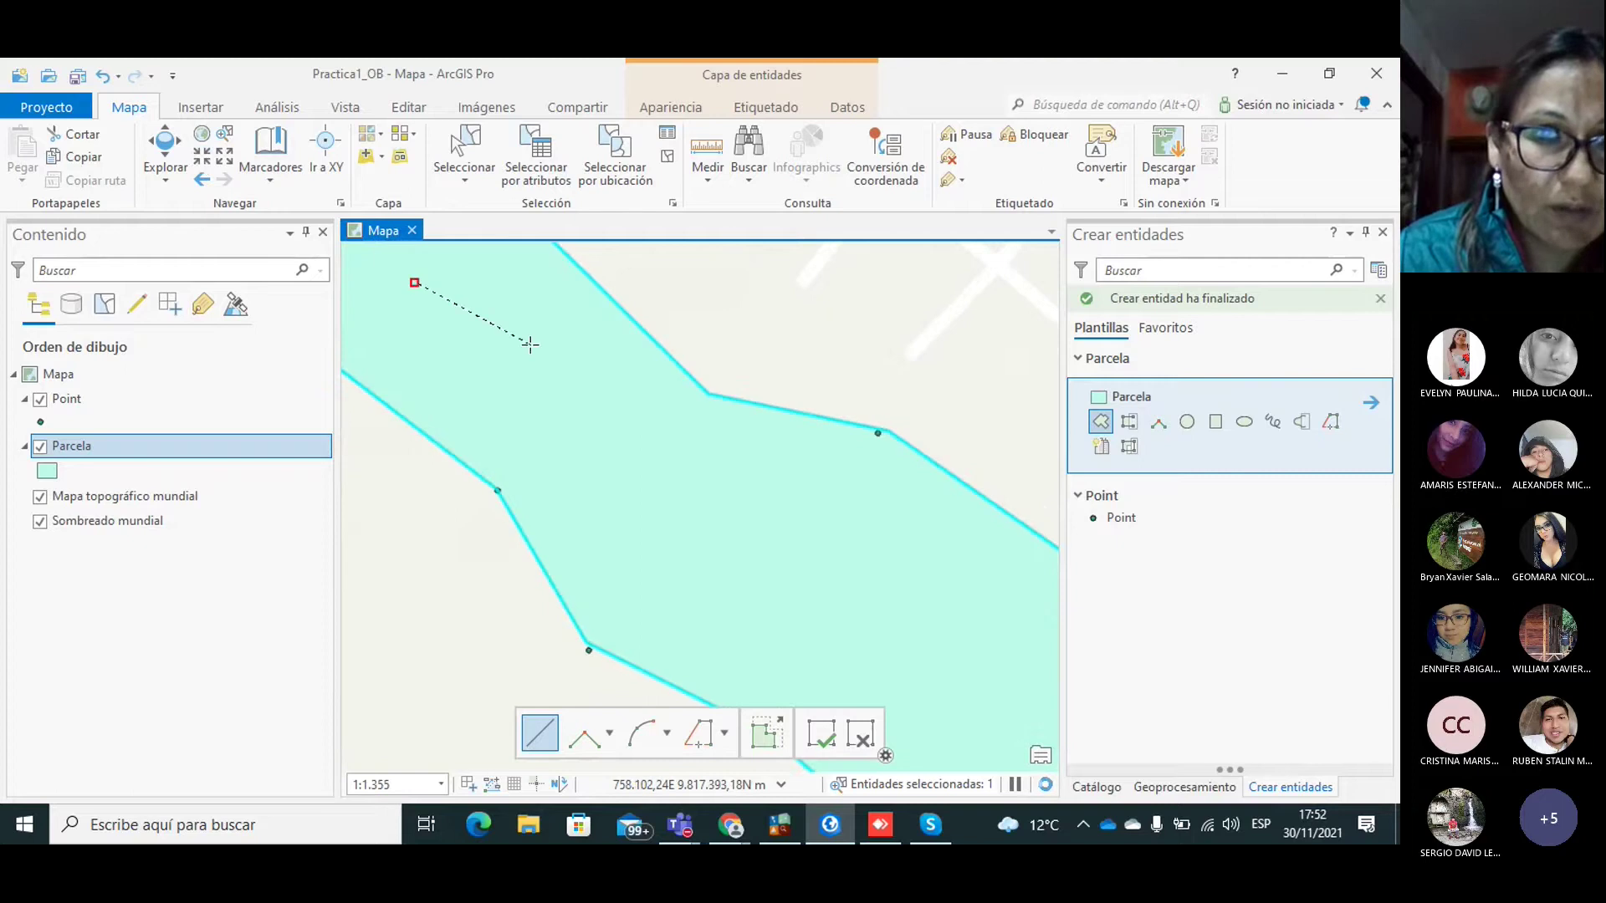
left_click(458, 394)
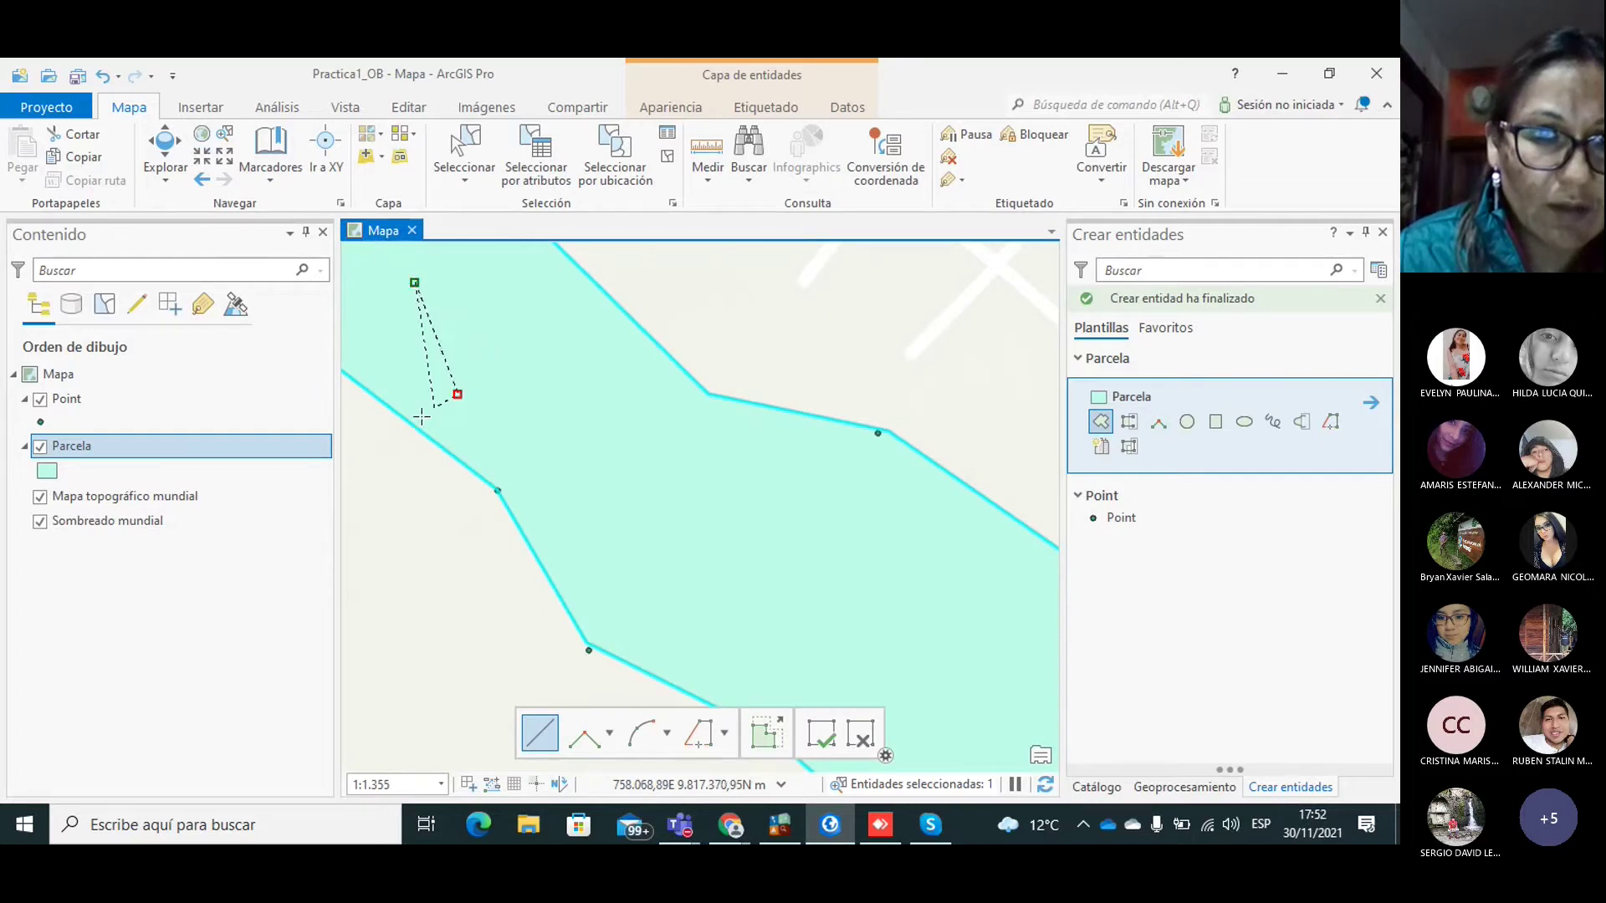
double_click(393, 429)
key("Delete")
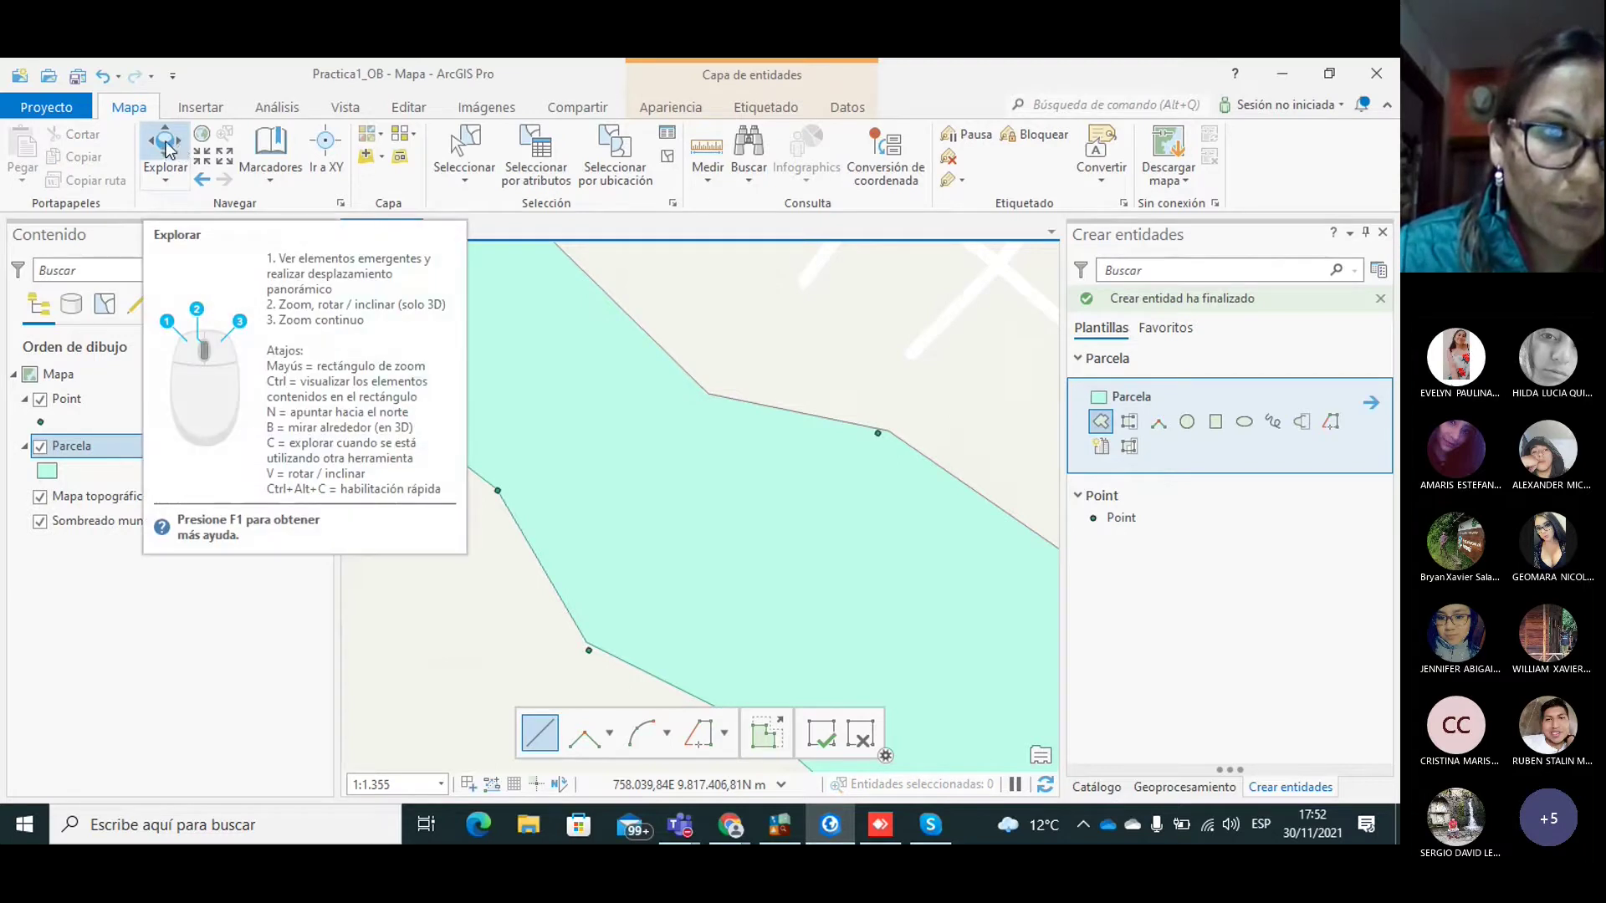
Step: Zoom in on the parcel's northwest corner, then select the parcel and delete it
left_click(165, 147)
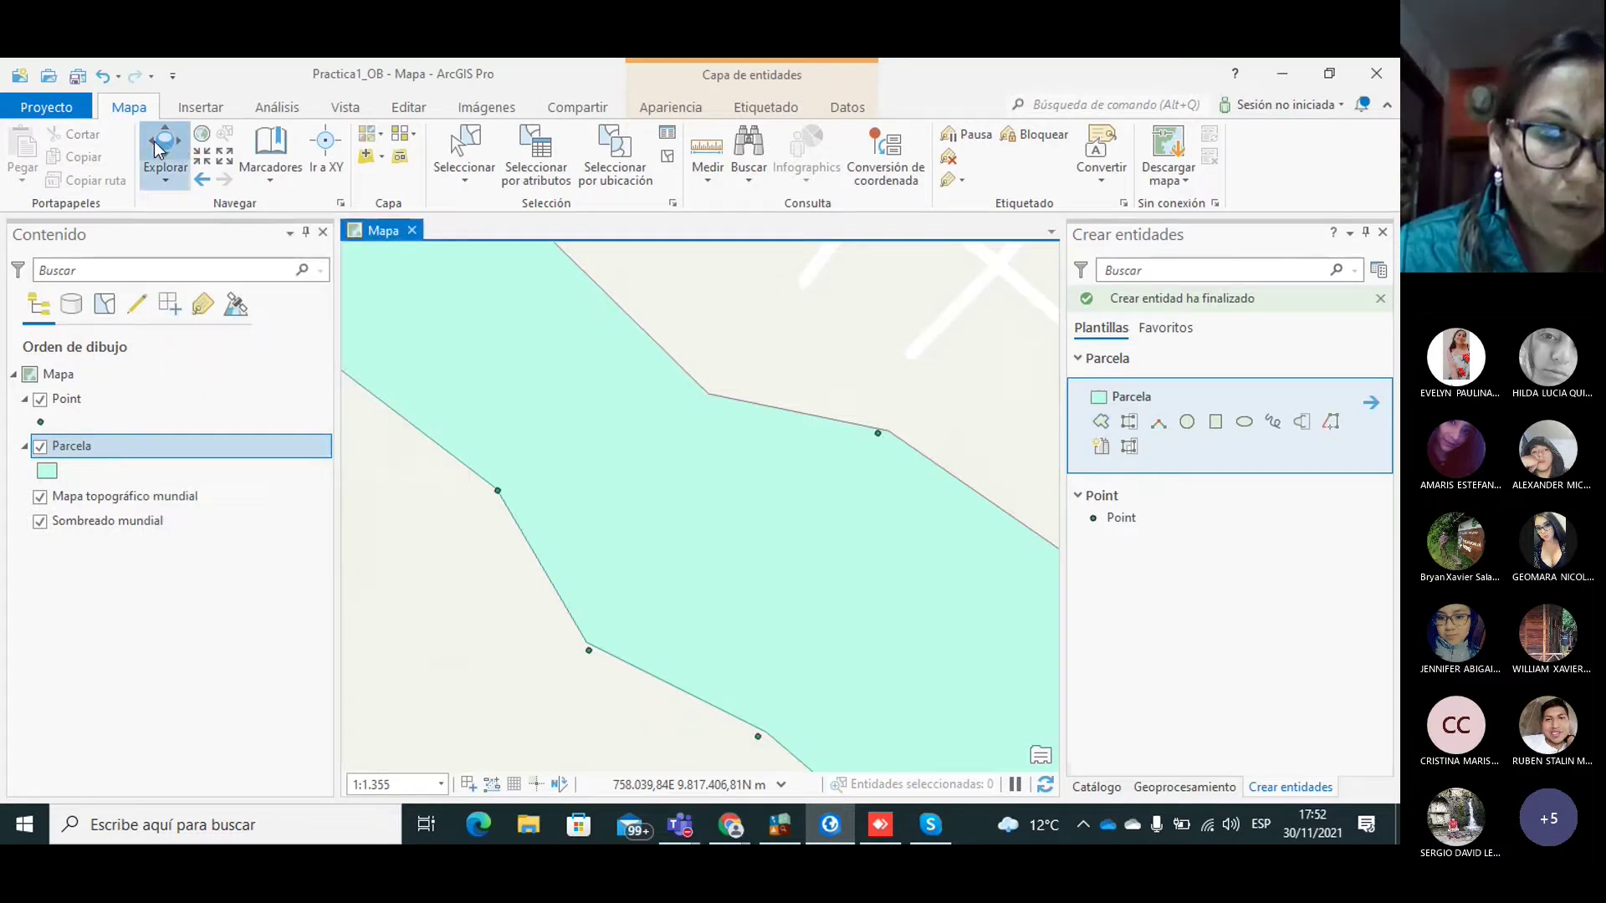
left_click_drag(502, 478, 795, 651)
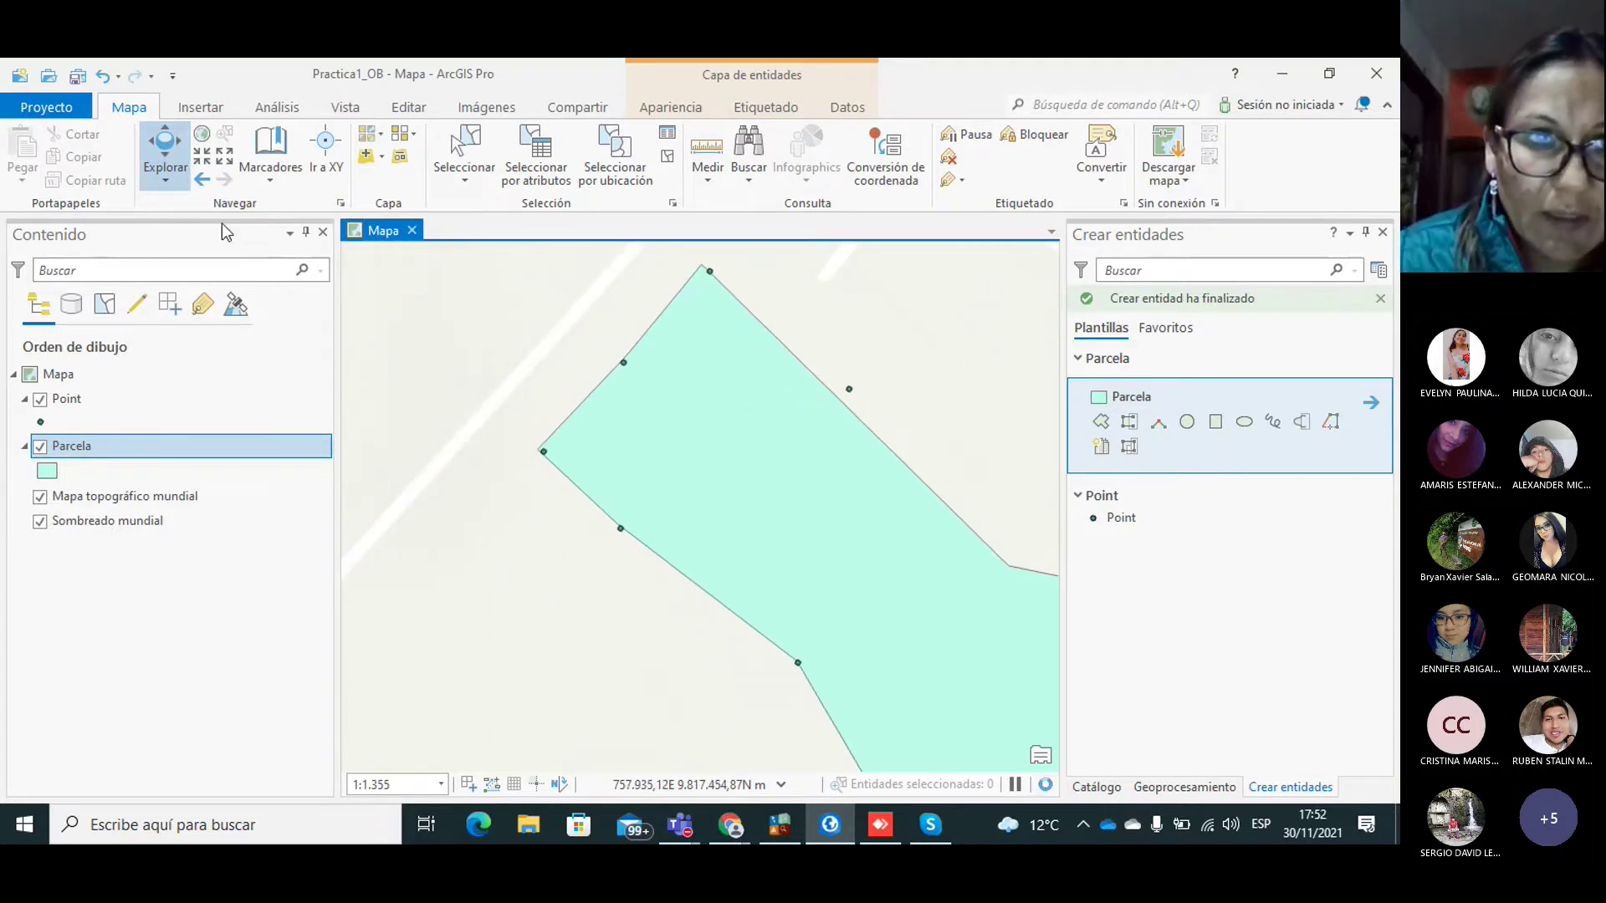
left_click(200, 161)
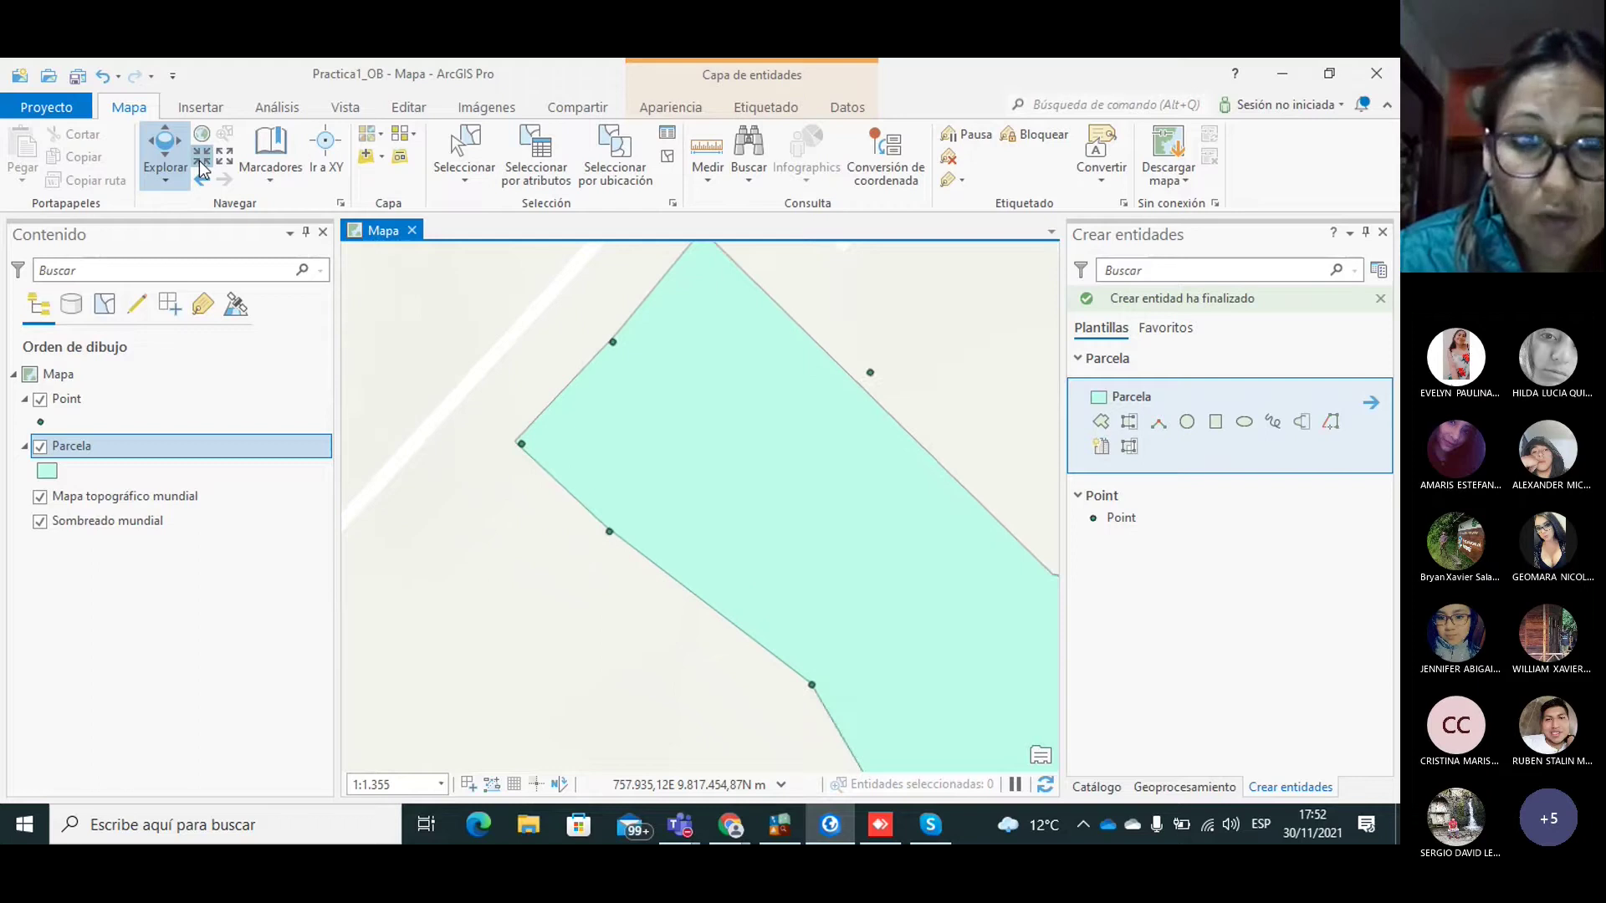
left_click(201, 164)
left_click_drag(516, 416, 575, 413)
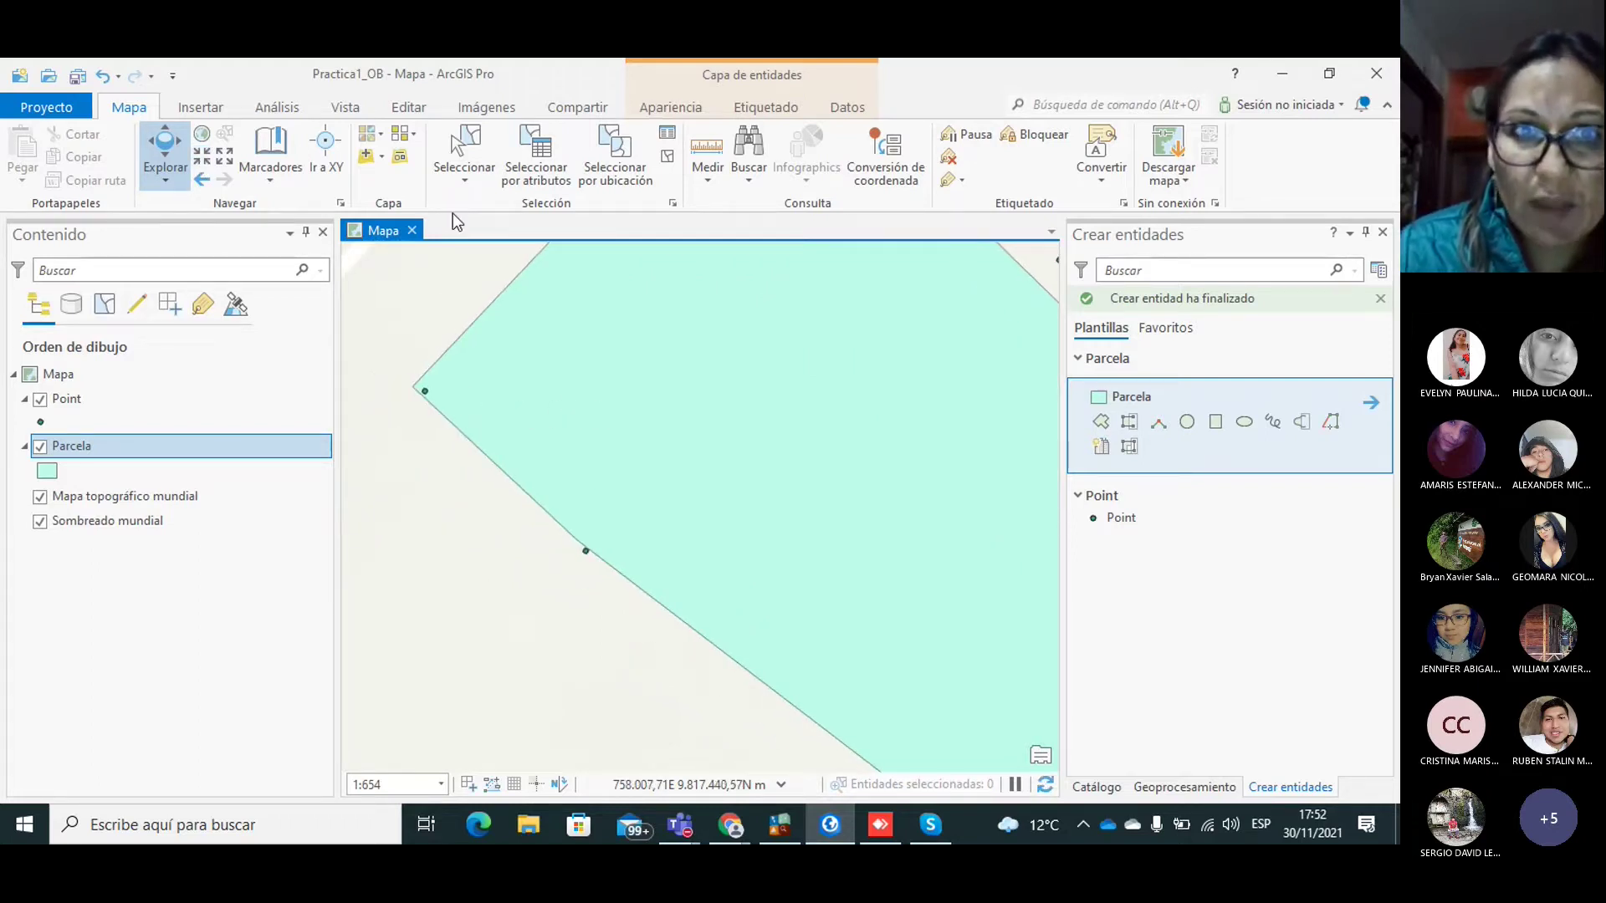
left_click(460, 165)
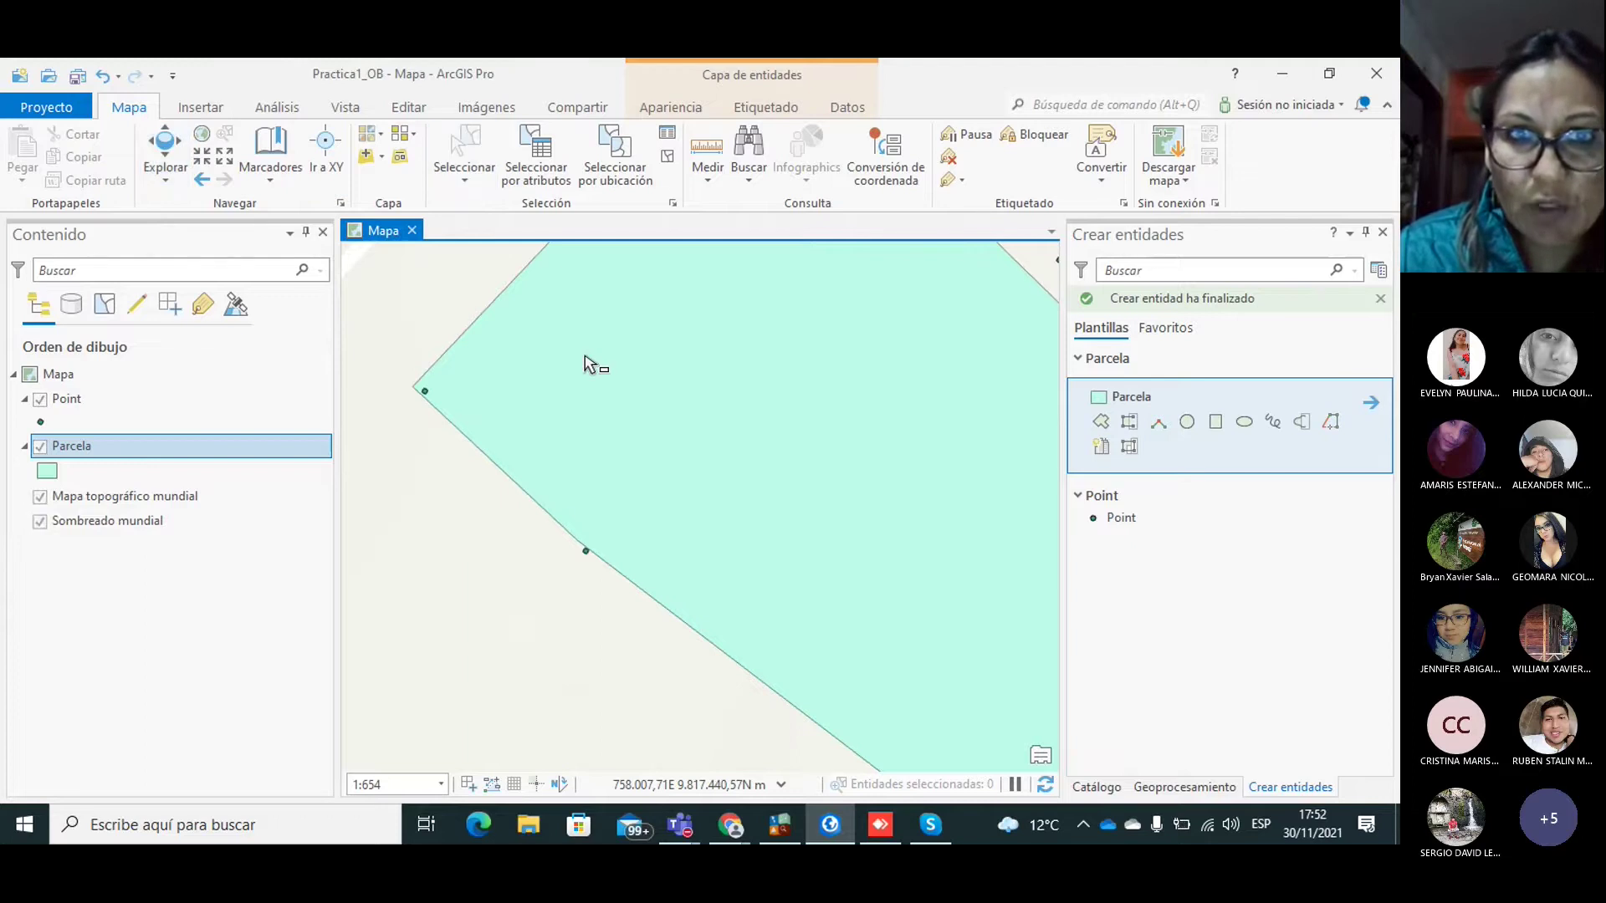
left_click(599, 408)
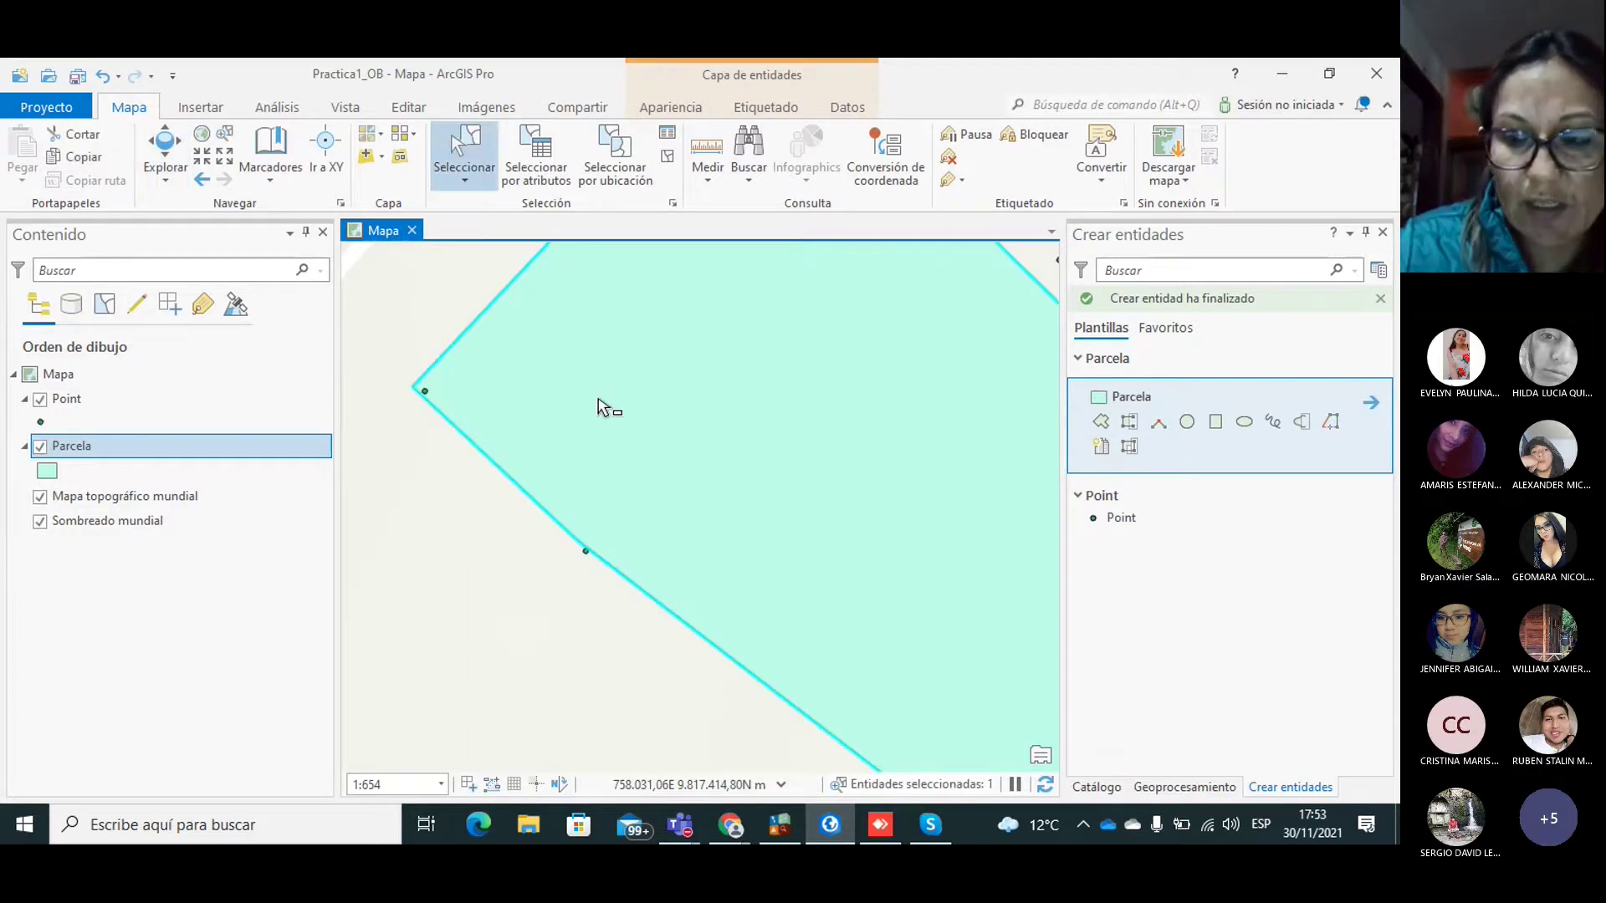
key("Delete")
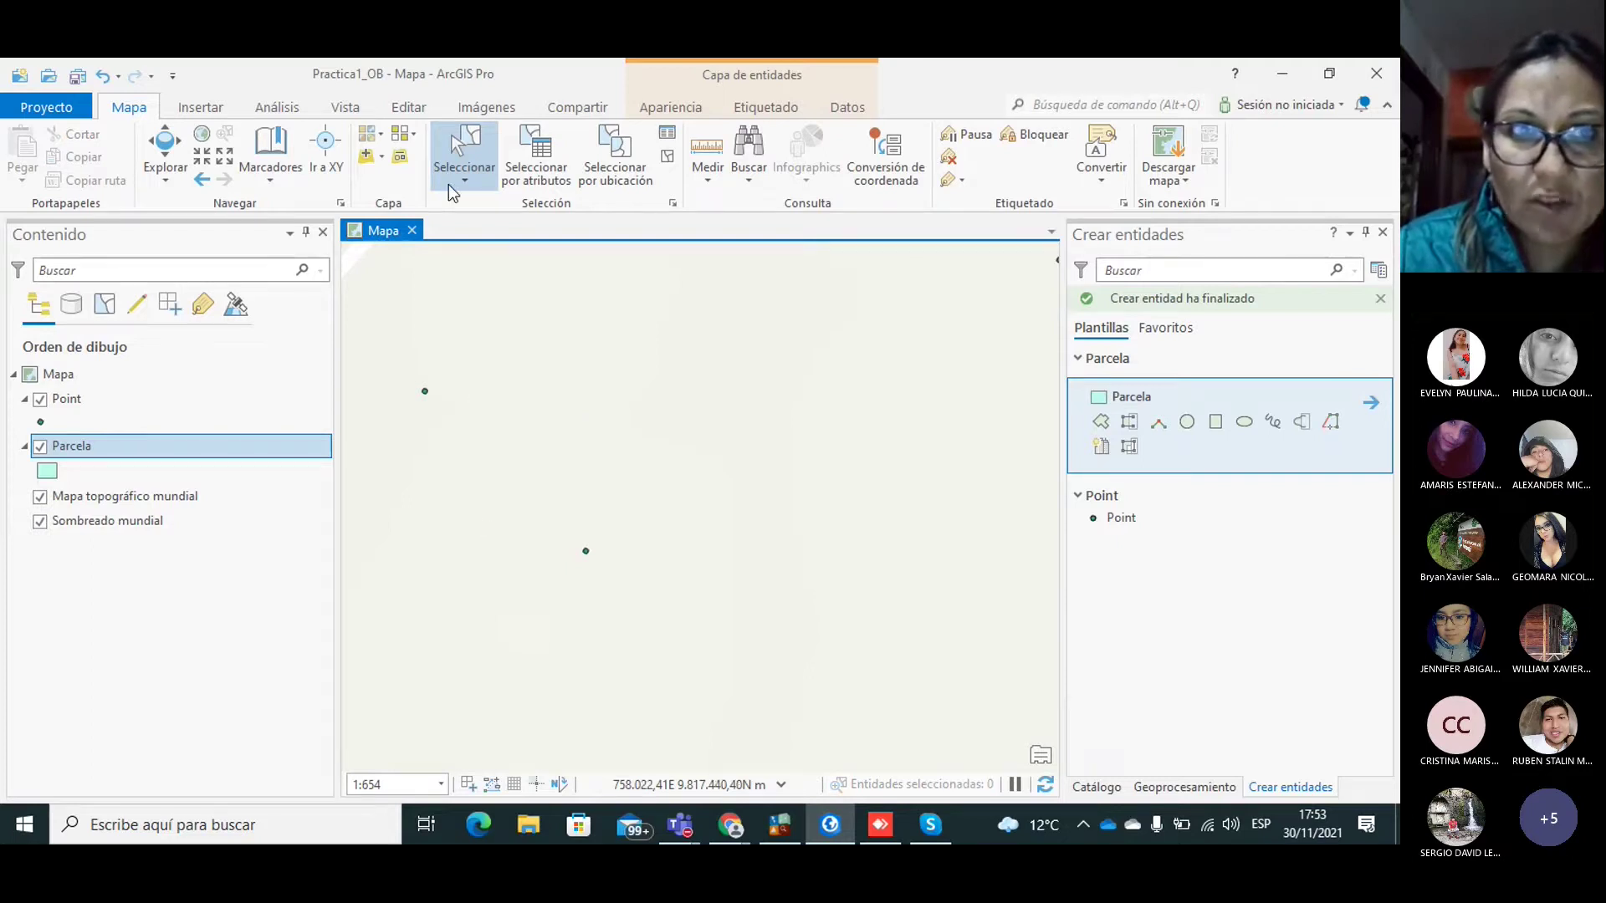
Step: Turn snapping on with Alineación activada on the Editar tab
left_click(397, 112)
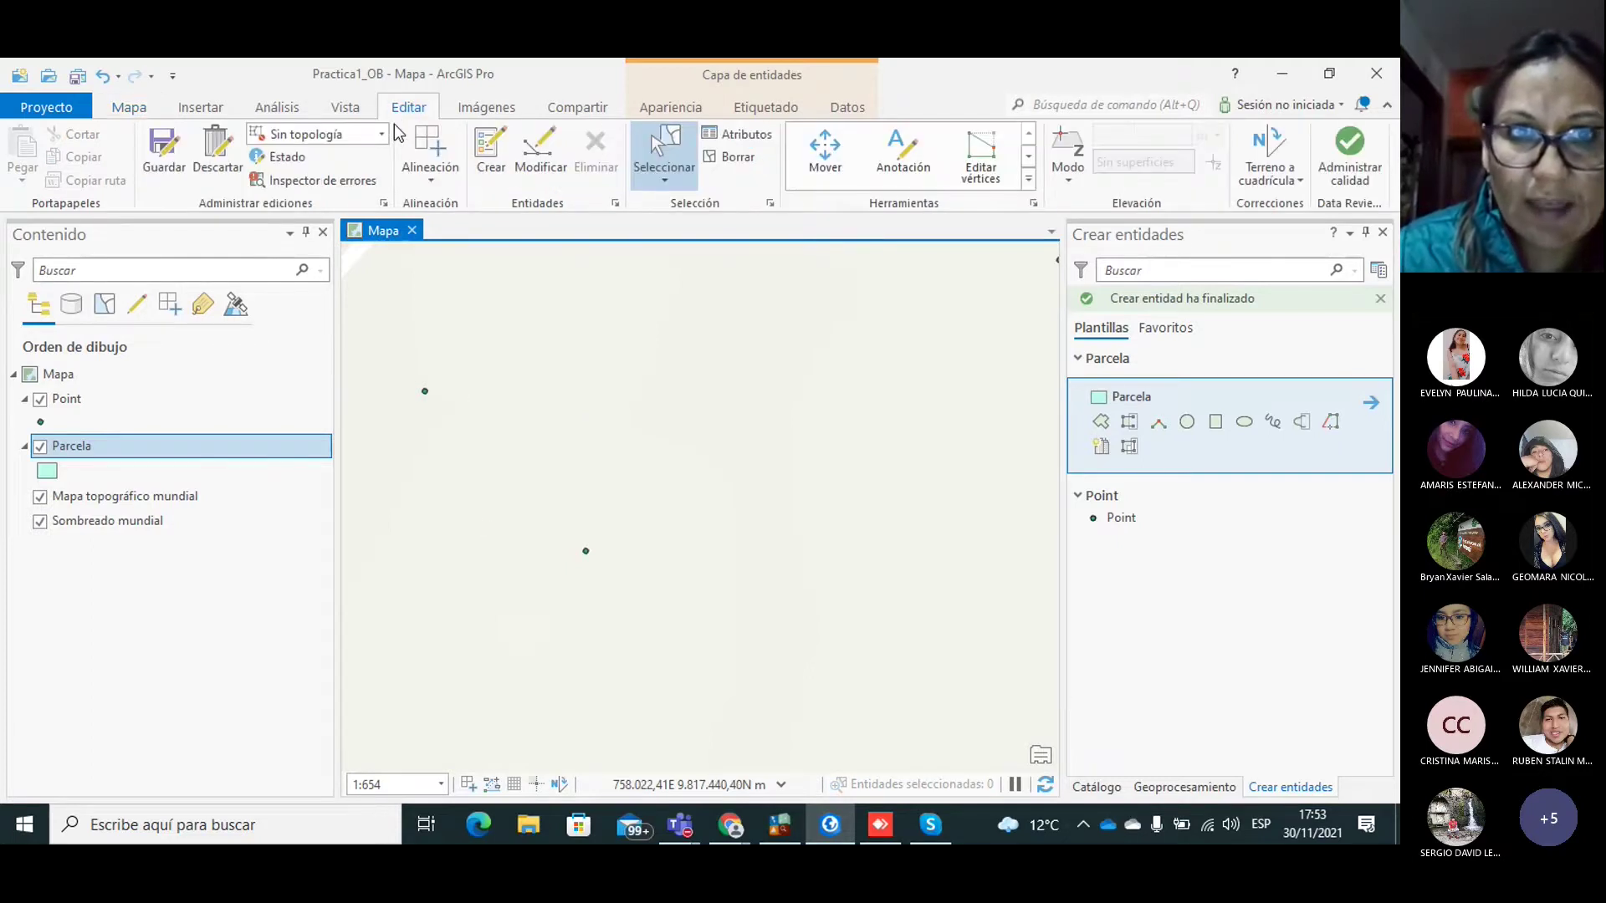
left_click(432, 180)
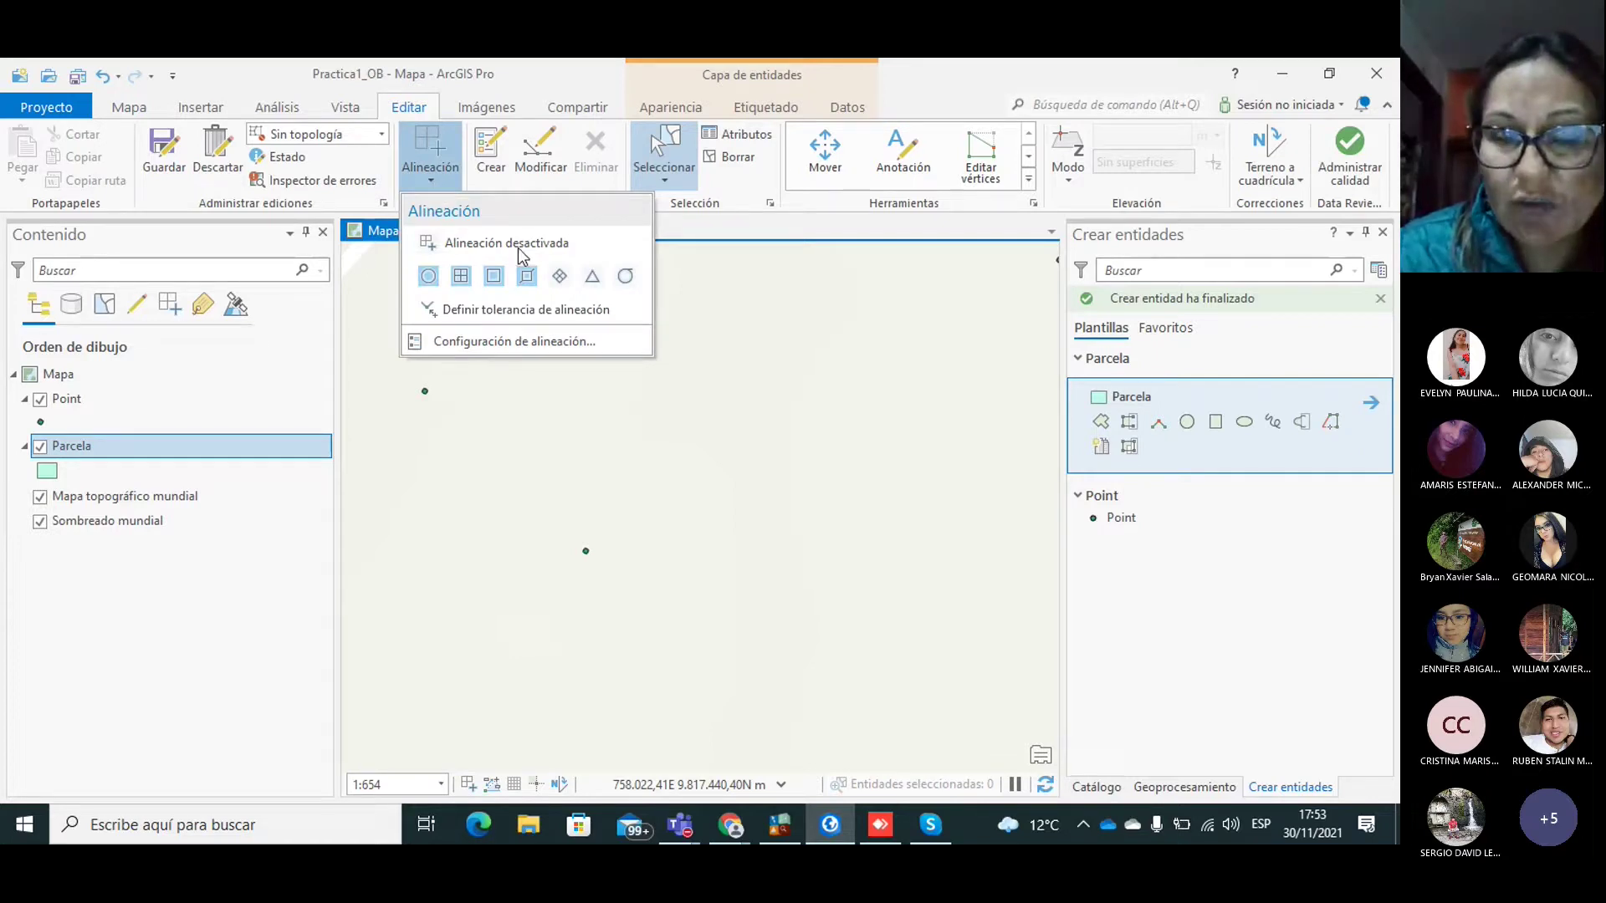
left_click(428, 244)
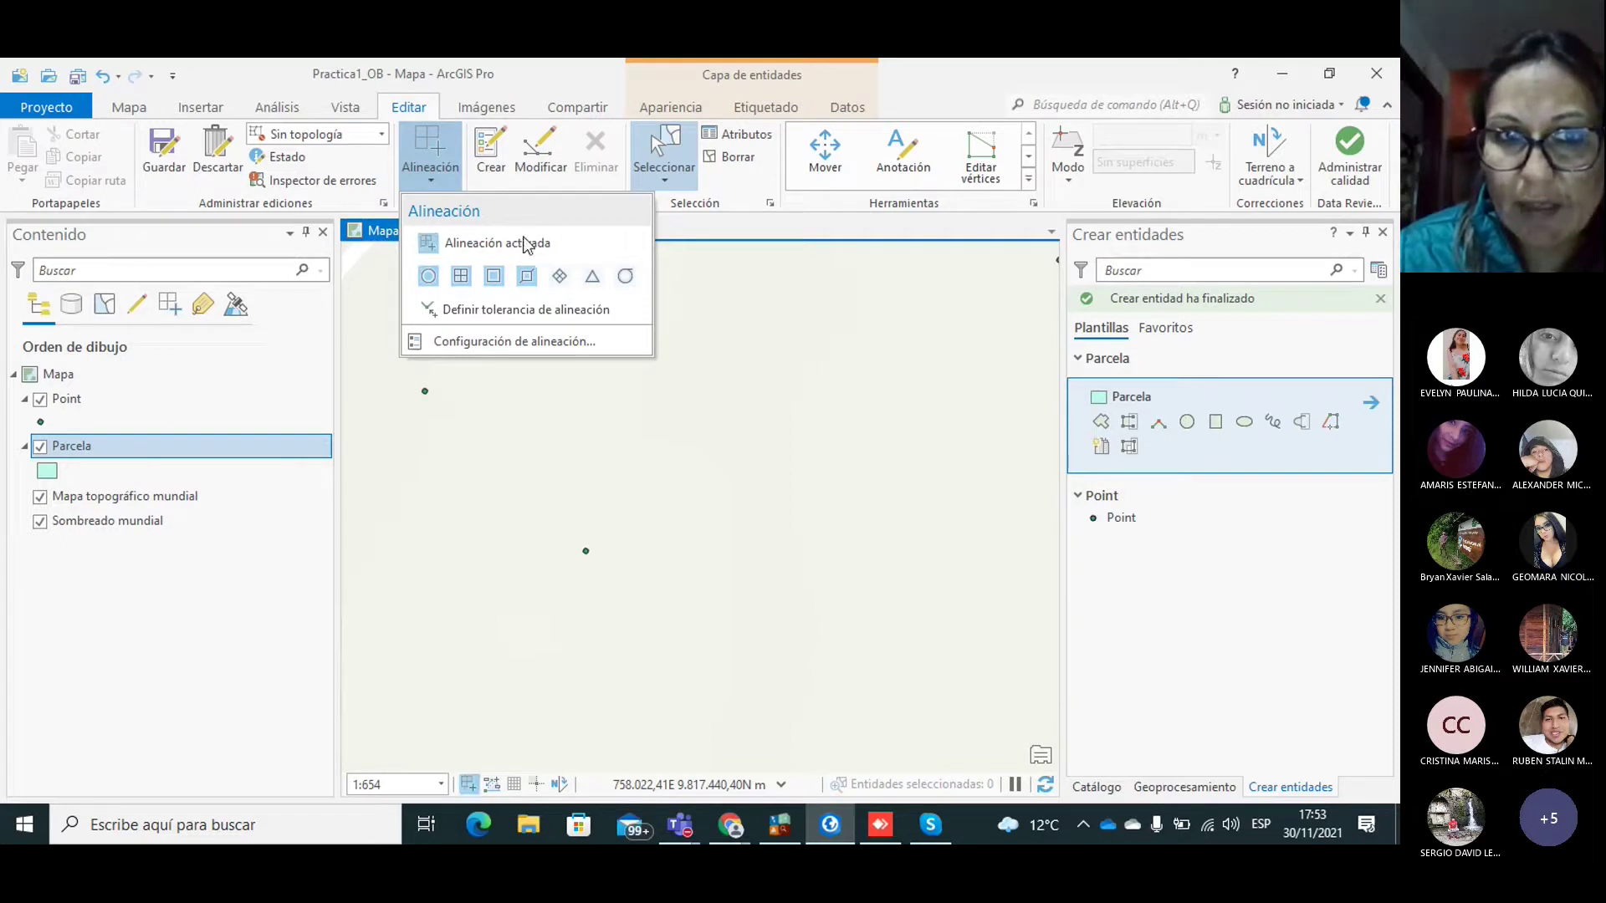
left_click(815, 243)
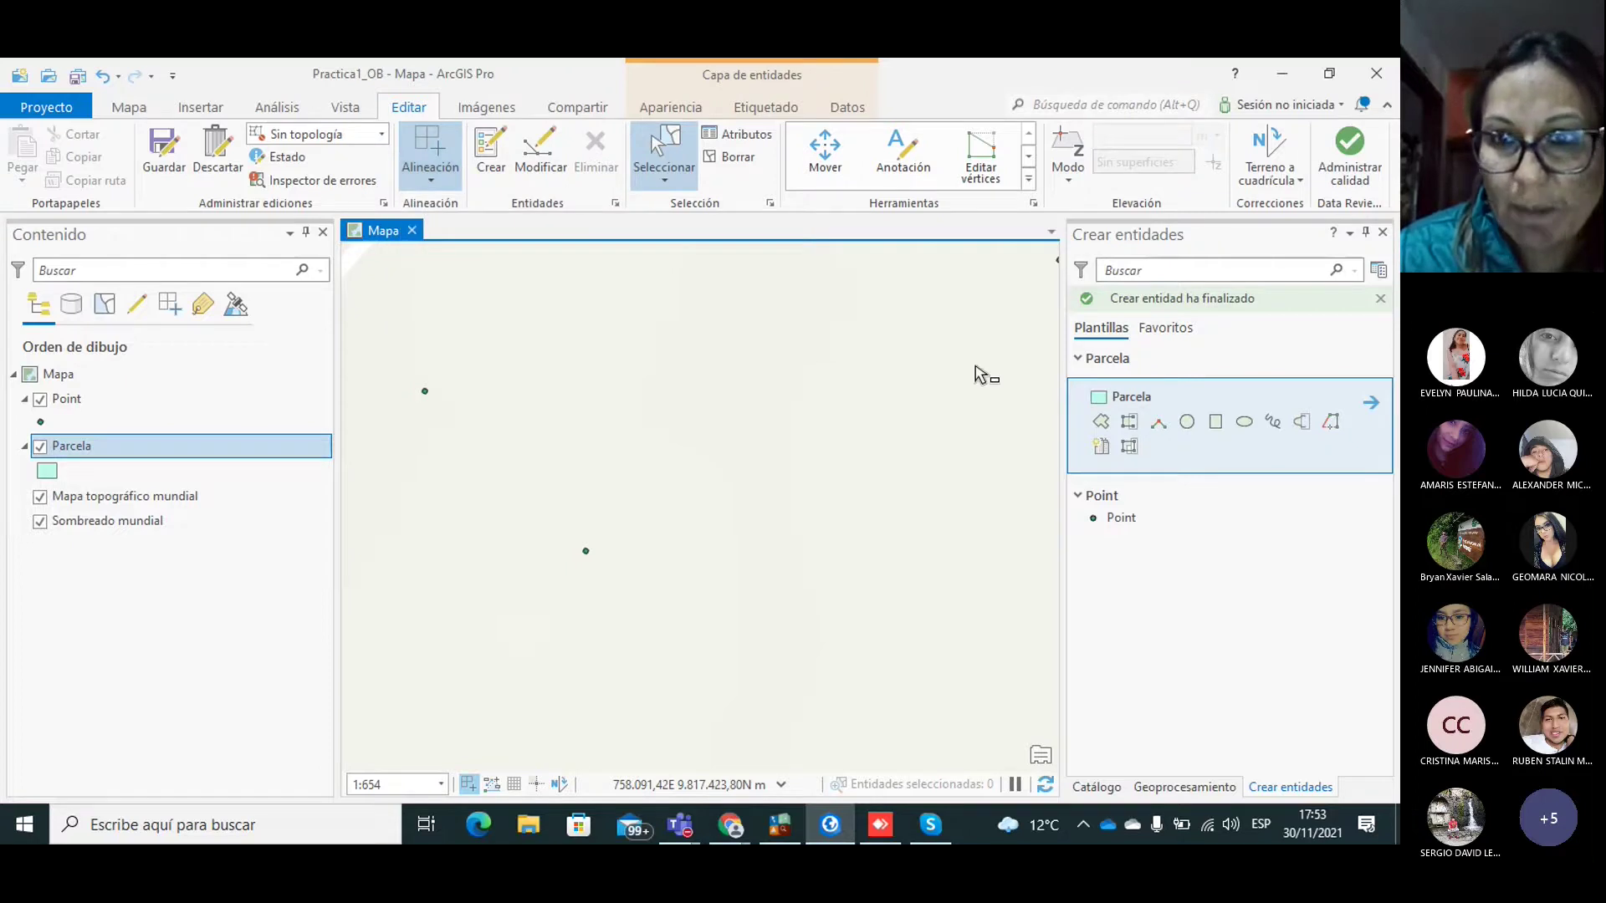
Step: Activate the Parcela polygon template and zoom out twice to see all points
left_click(1100, 421)
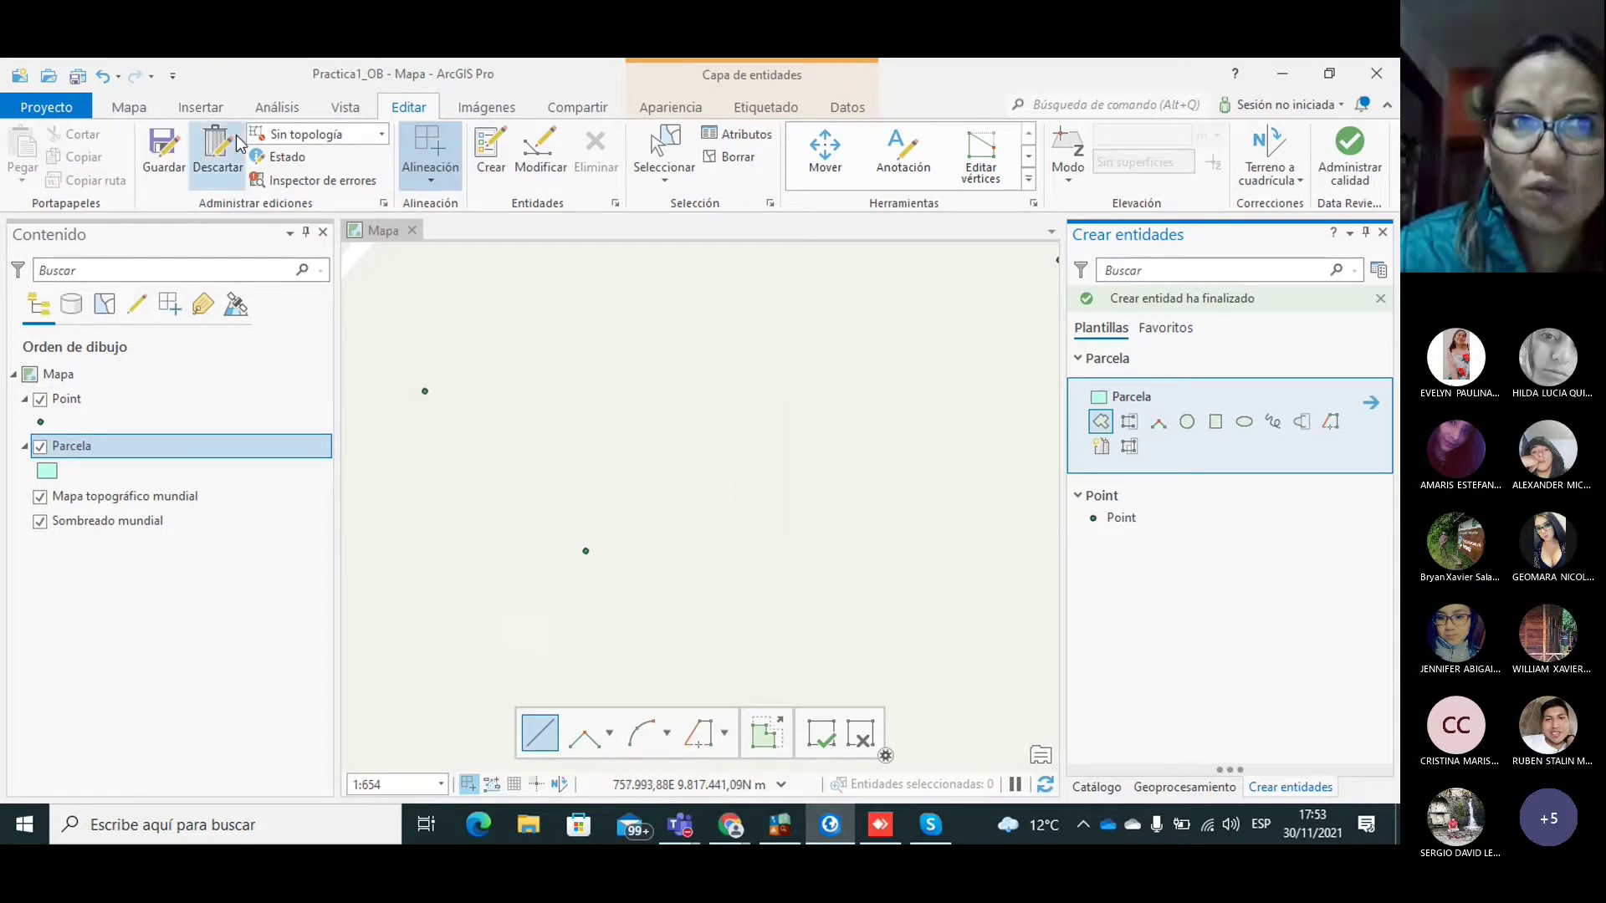
left_click(130, 109)
left_click(225, 156)
left_click(227, 157)
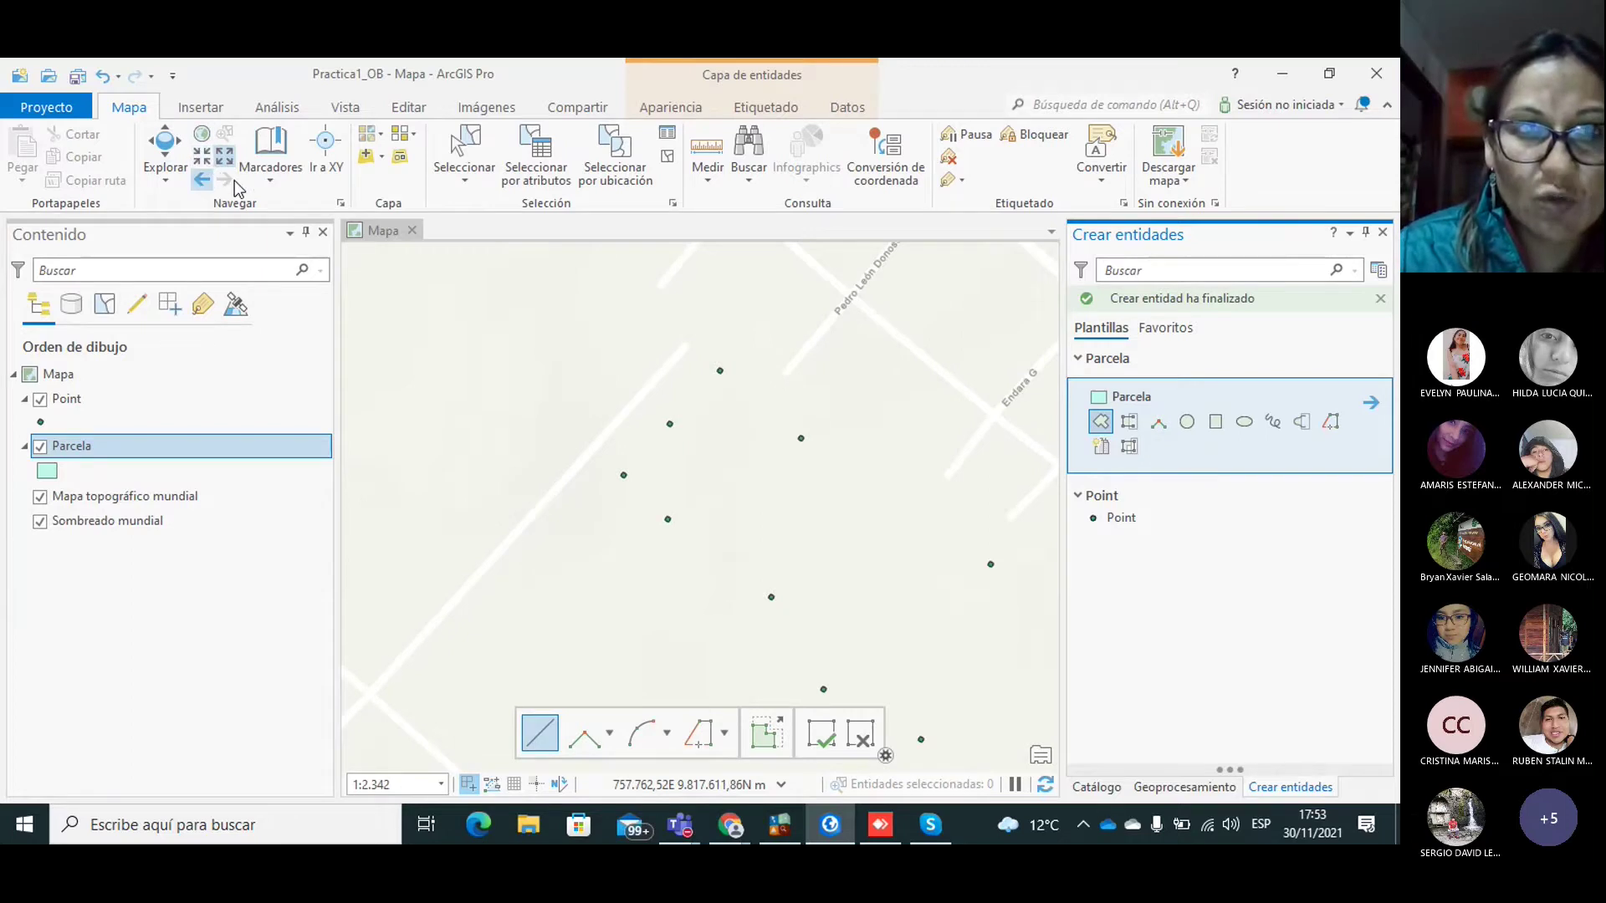
Step: Discard a false-start sketch and pan the map to frame the GPS points
left_click(898, 443)
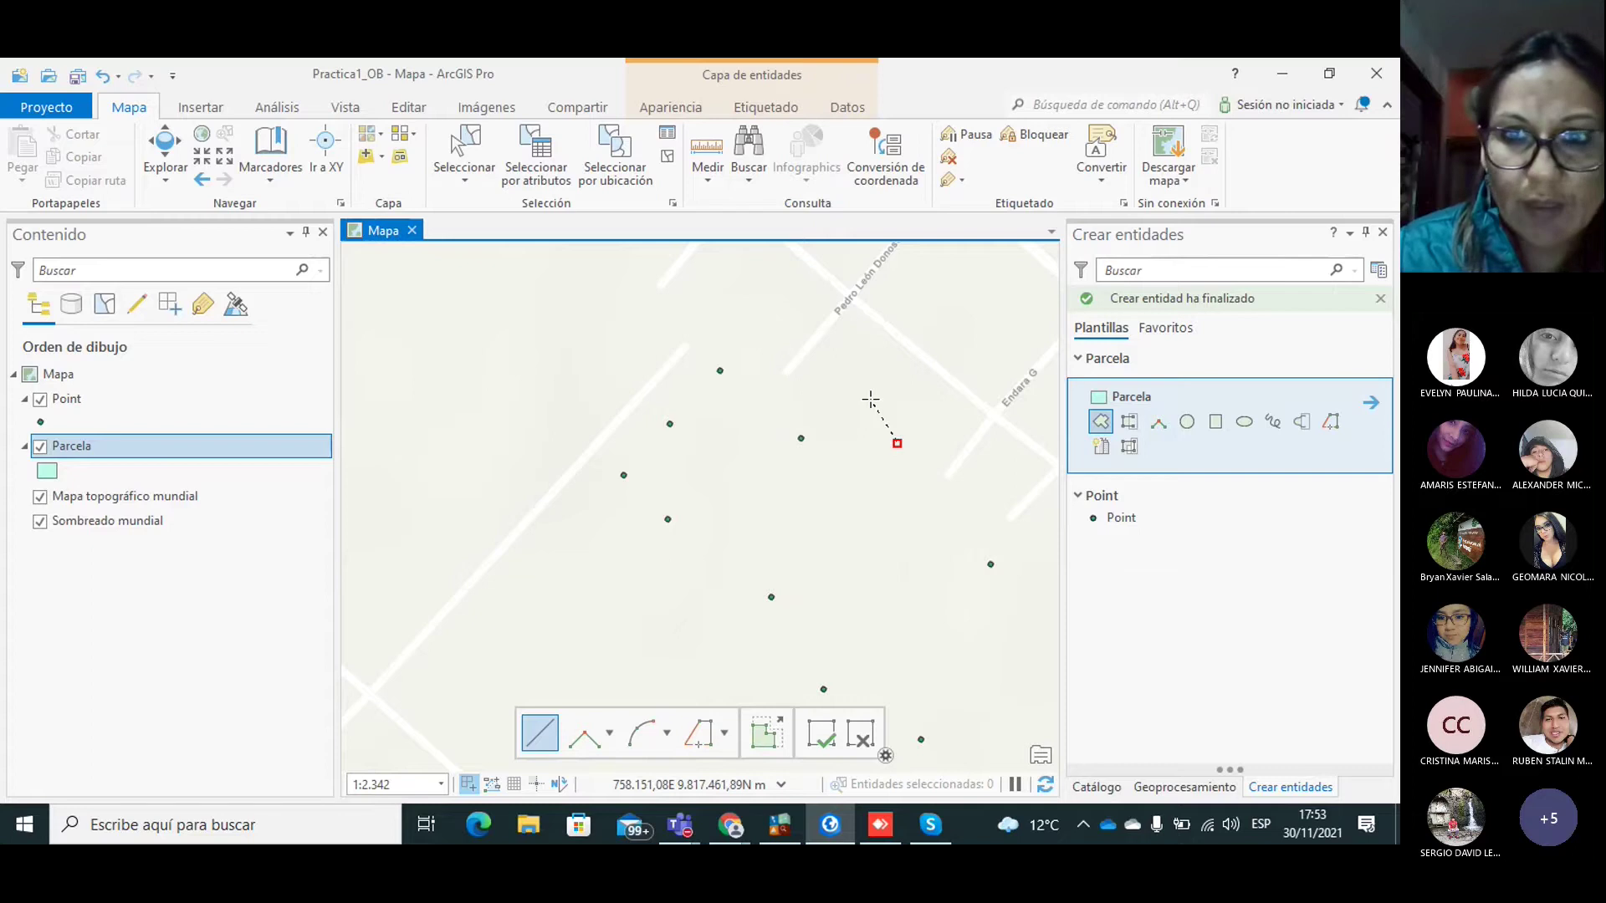
left_click(870, 400)
key("Escape")
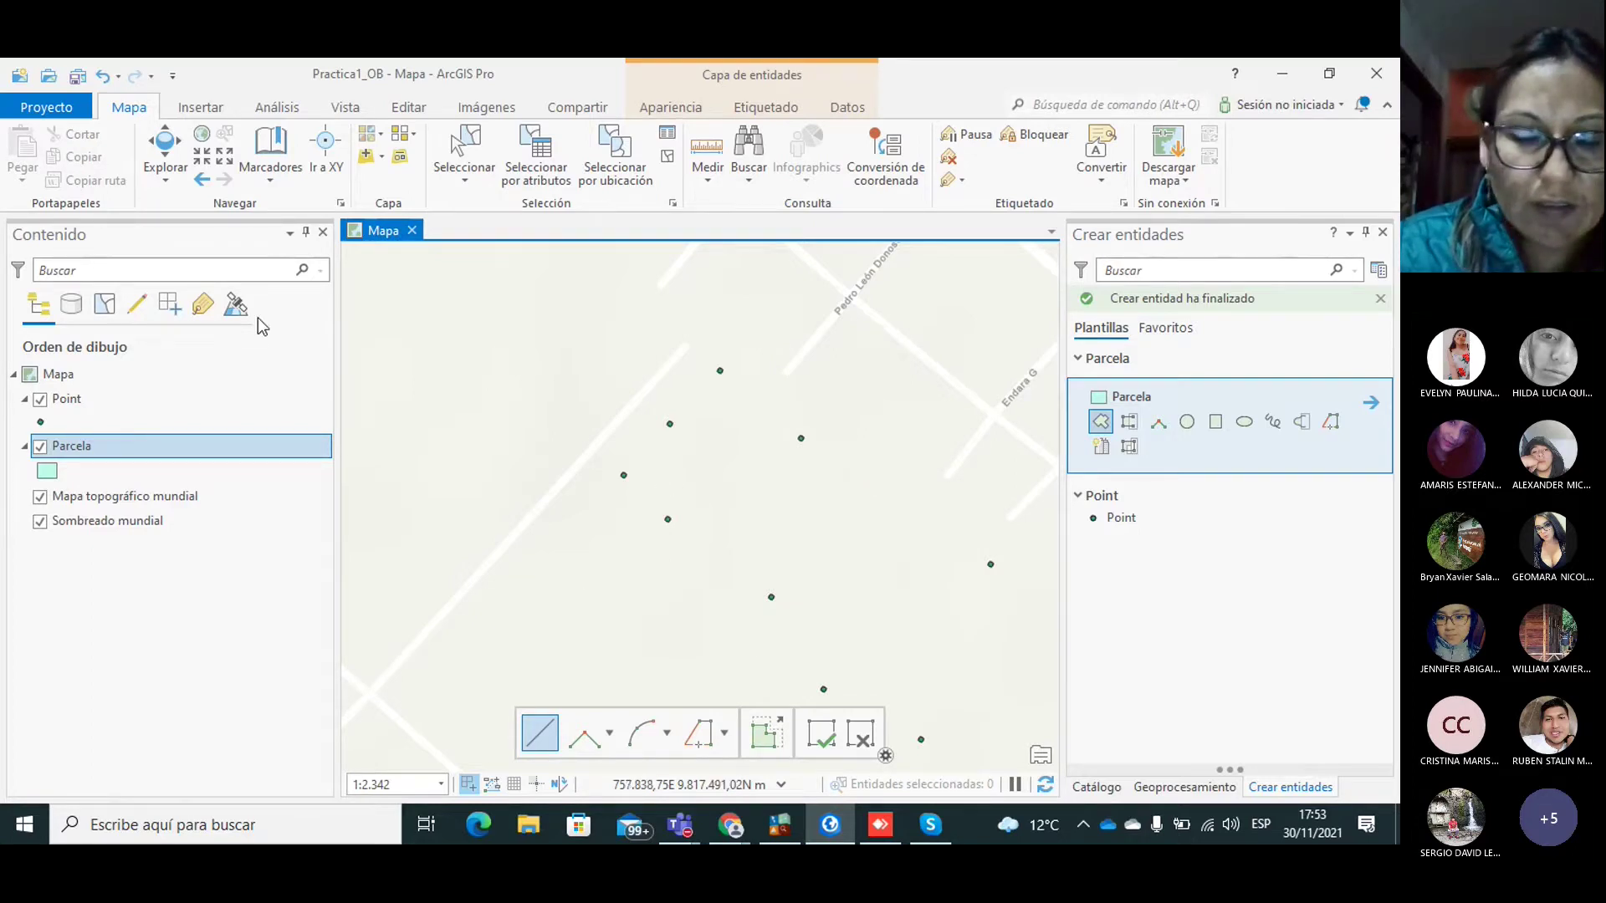
left_click(186, 159)
left_click_drag(726, 438, 613, 387)
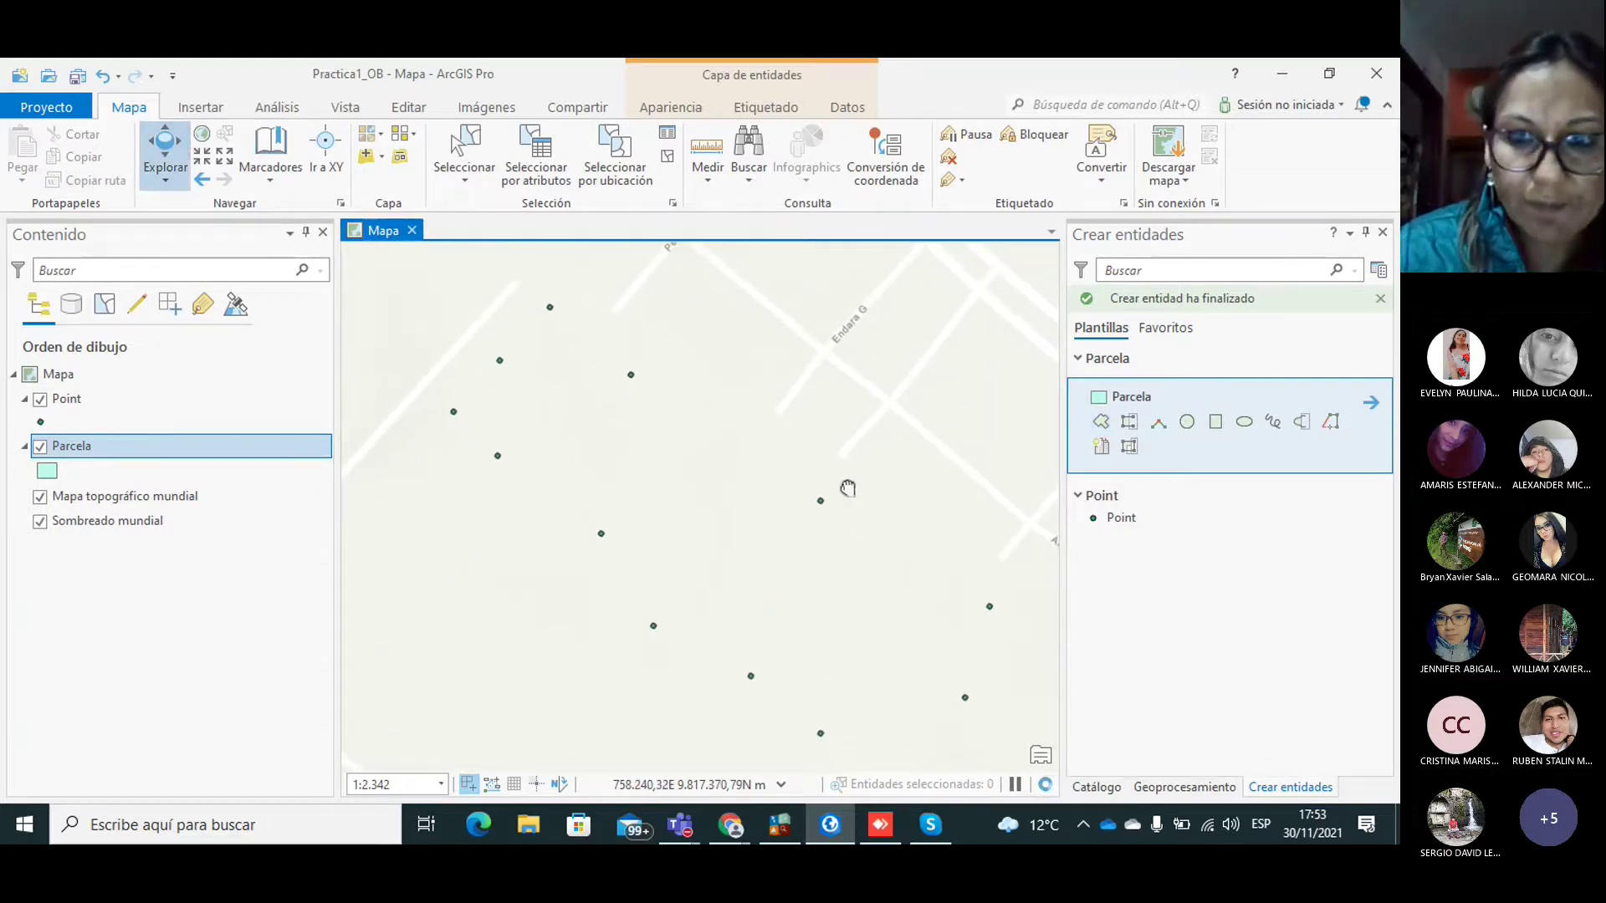
left_click_drag(976, 707, 962, 661)
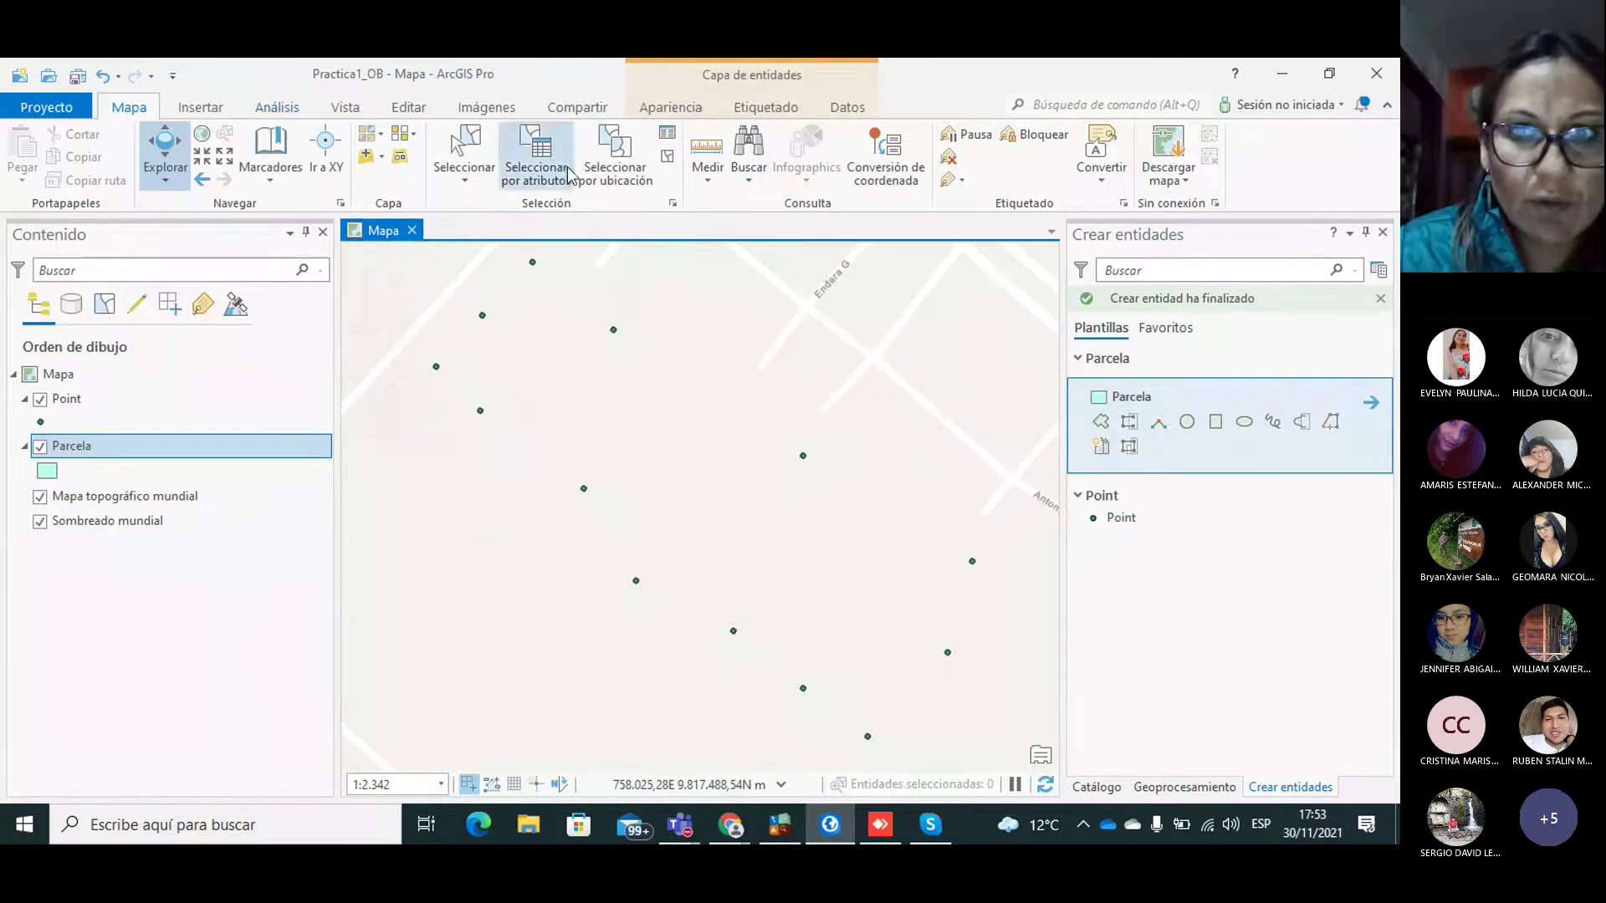
Step: Reactivate the Parcela template and snap vertices onto the northern and western points
left_click(1100, 421)
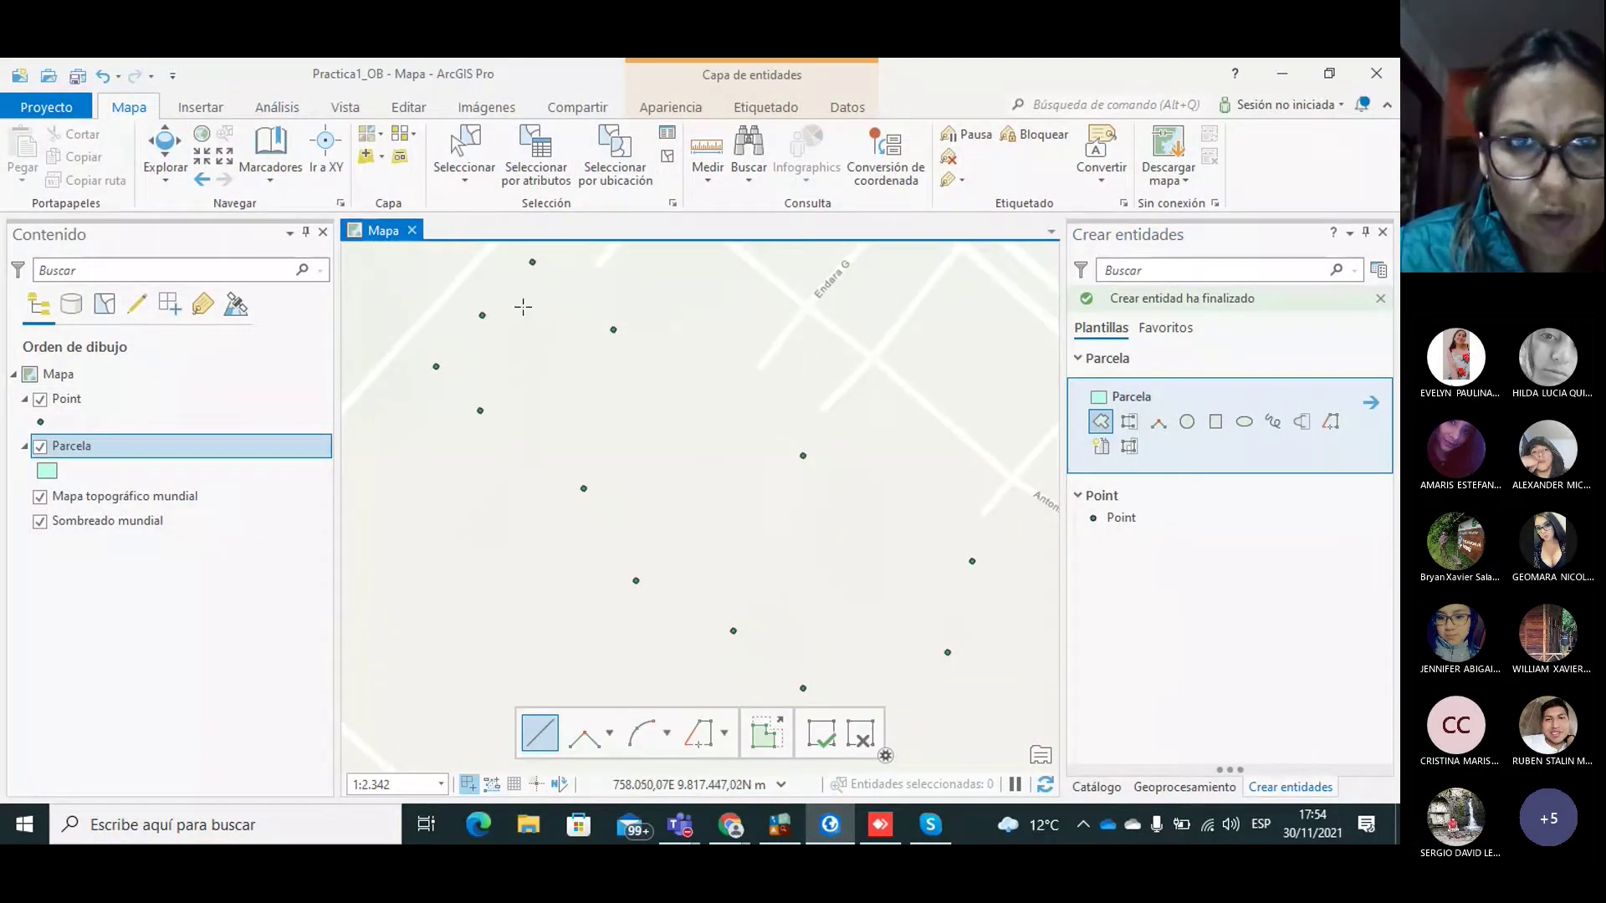
left_click(531, 262)
left_click(483, 314)
left_click(435, 366)
left_click(480, 411)
left_click(584, 488)
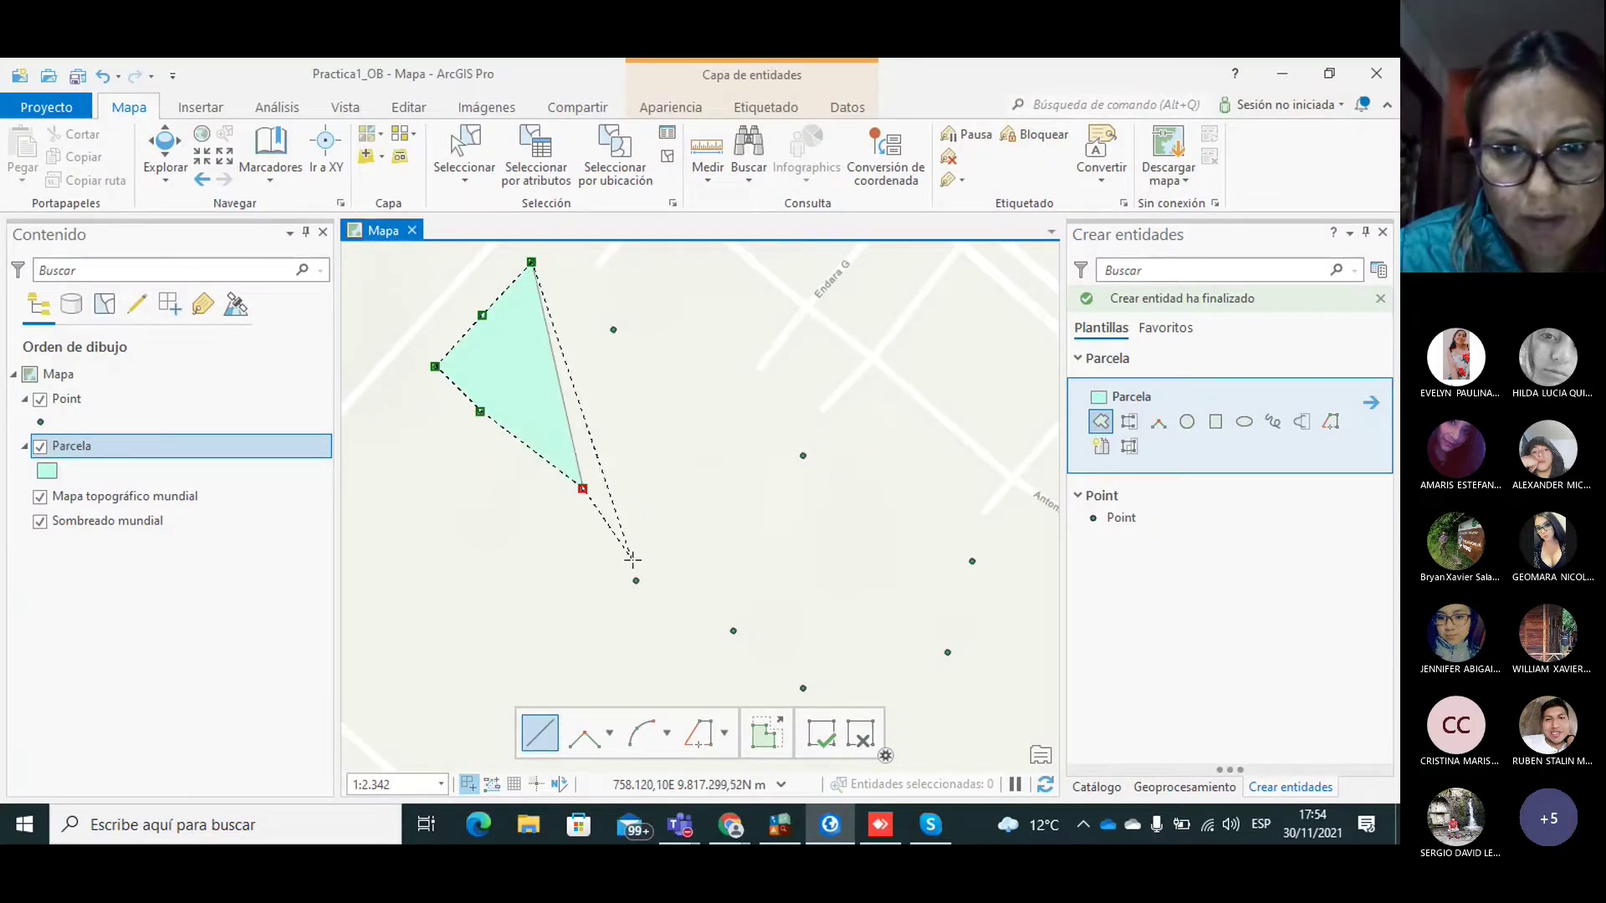
left_click(635, 580)
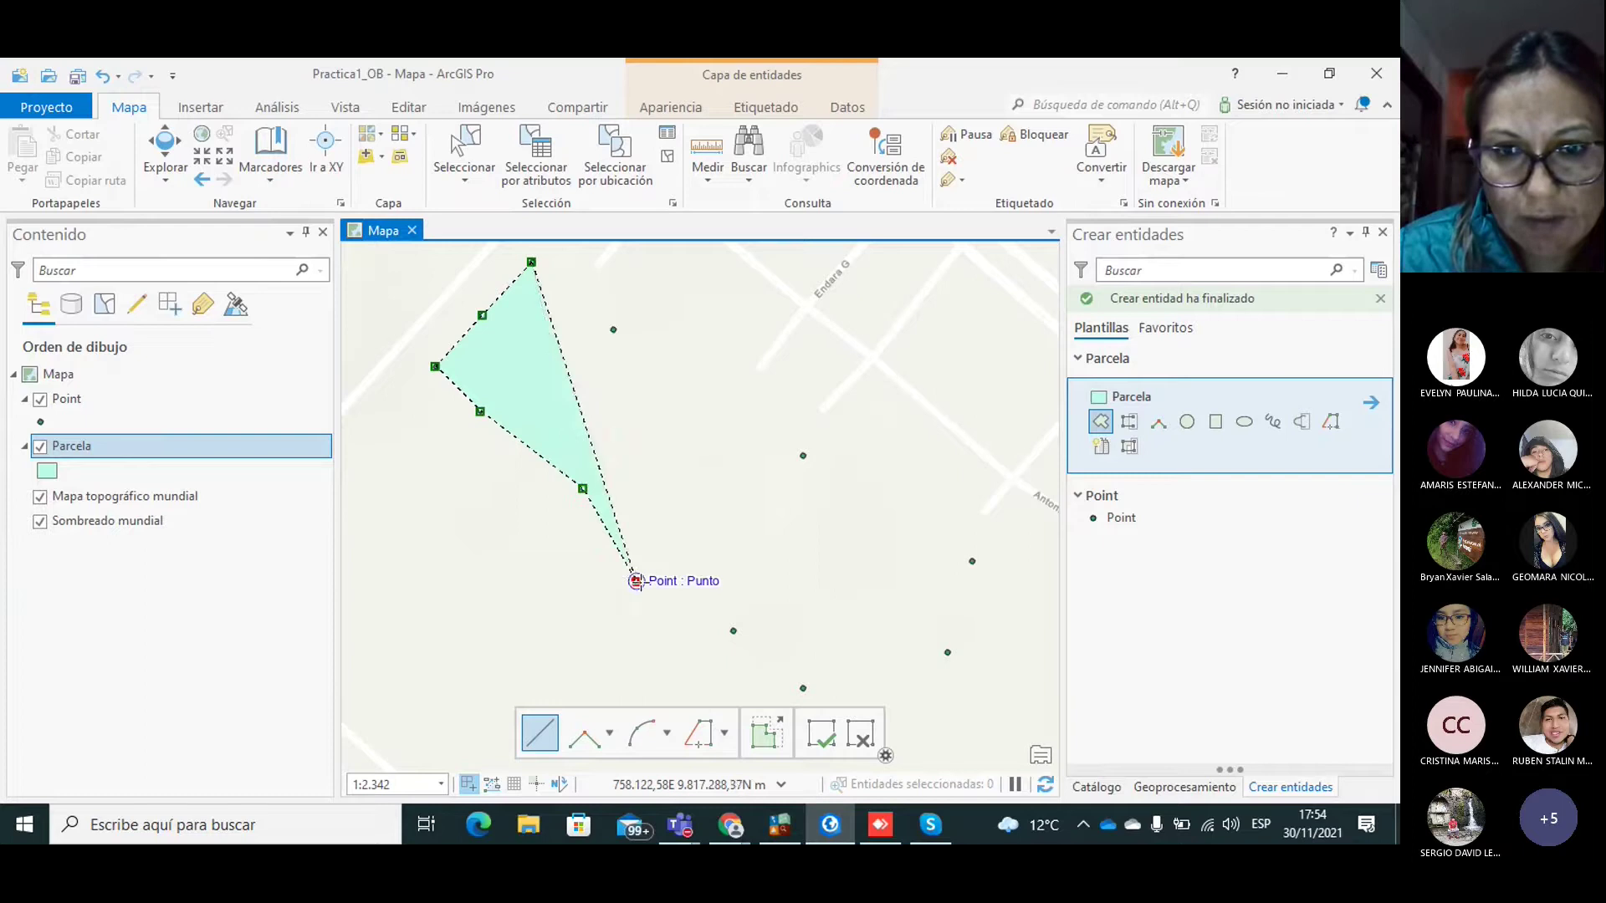
Step: Snap vertices onto the southern and eastern points and double-click to finish the polygon
left_click(734, 631)
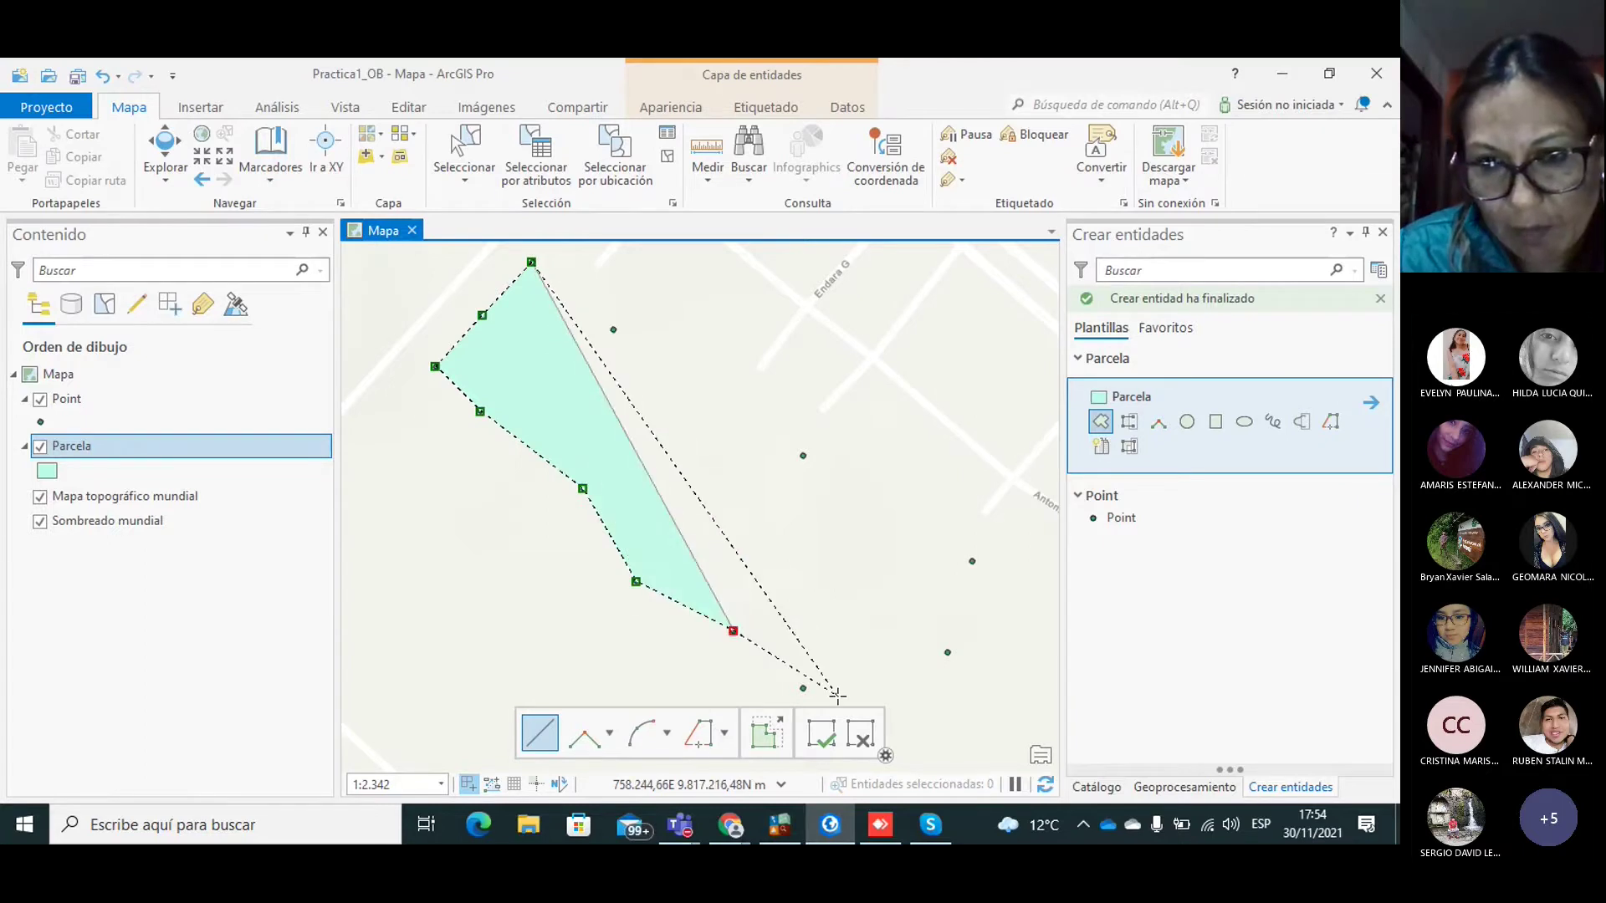
left_click(803, 688)
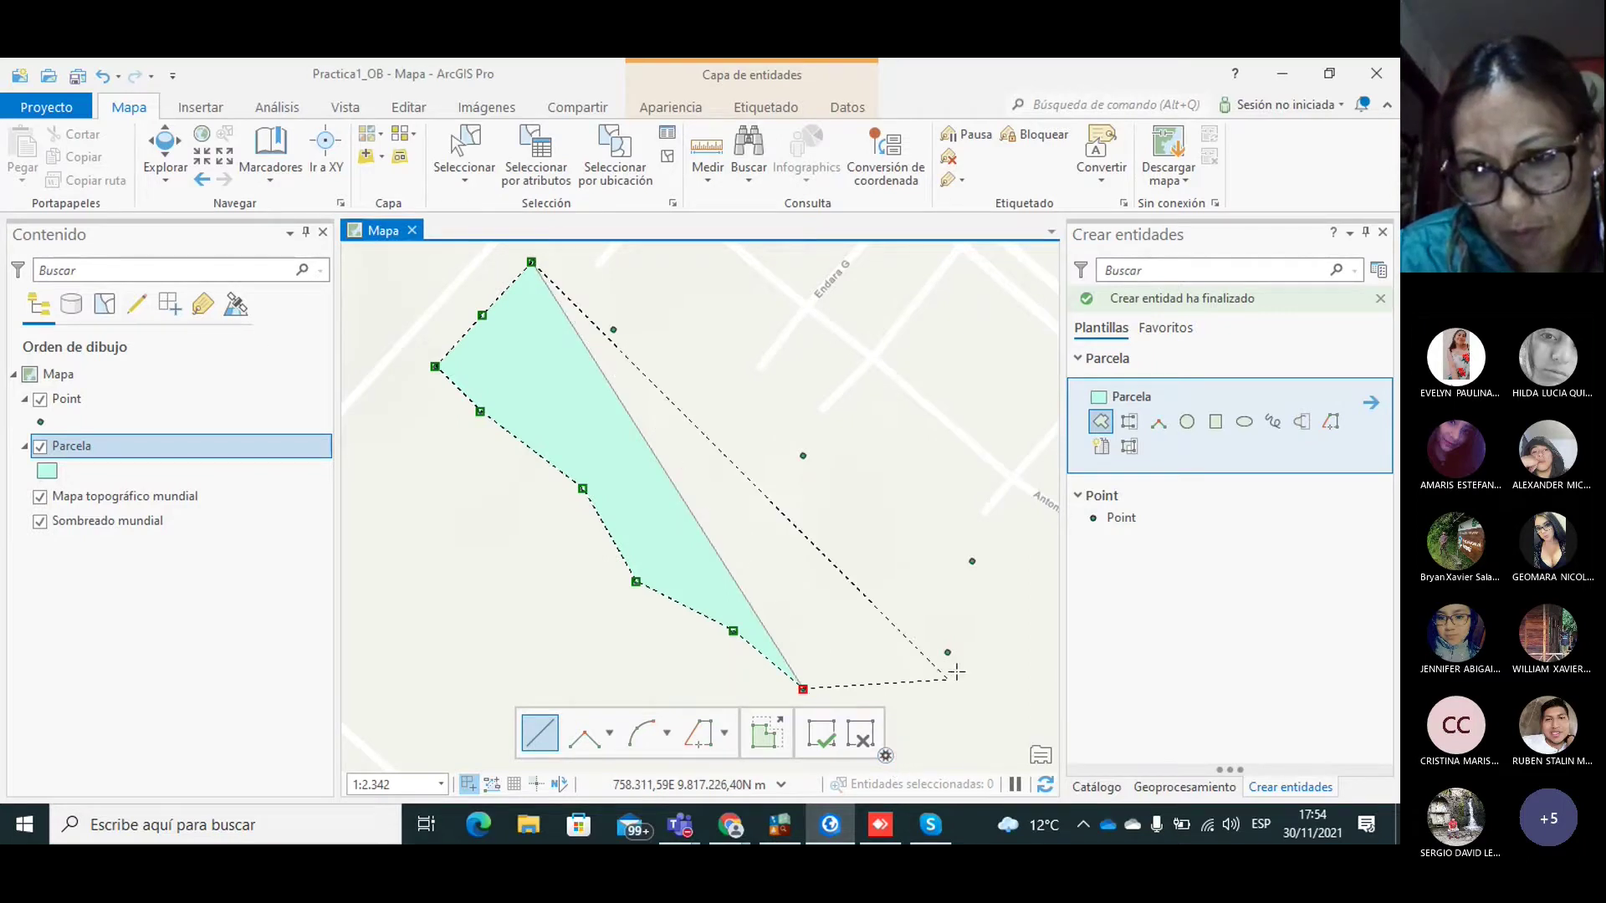
left_click(947, 652)
left_click(971, 561)
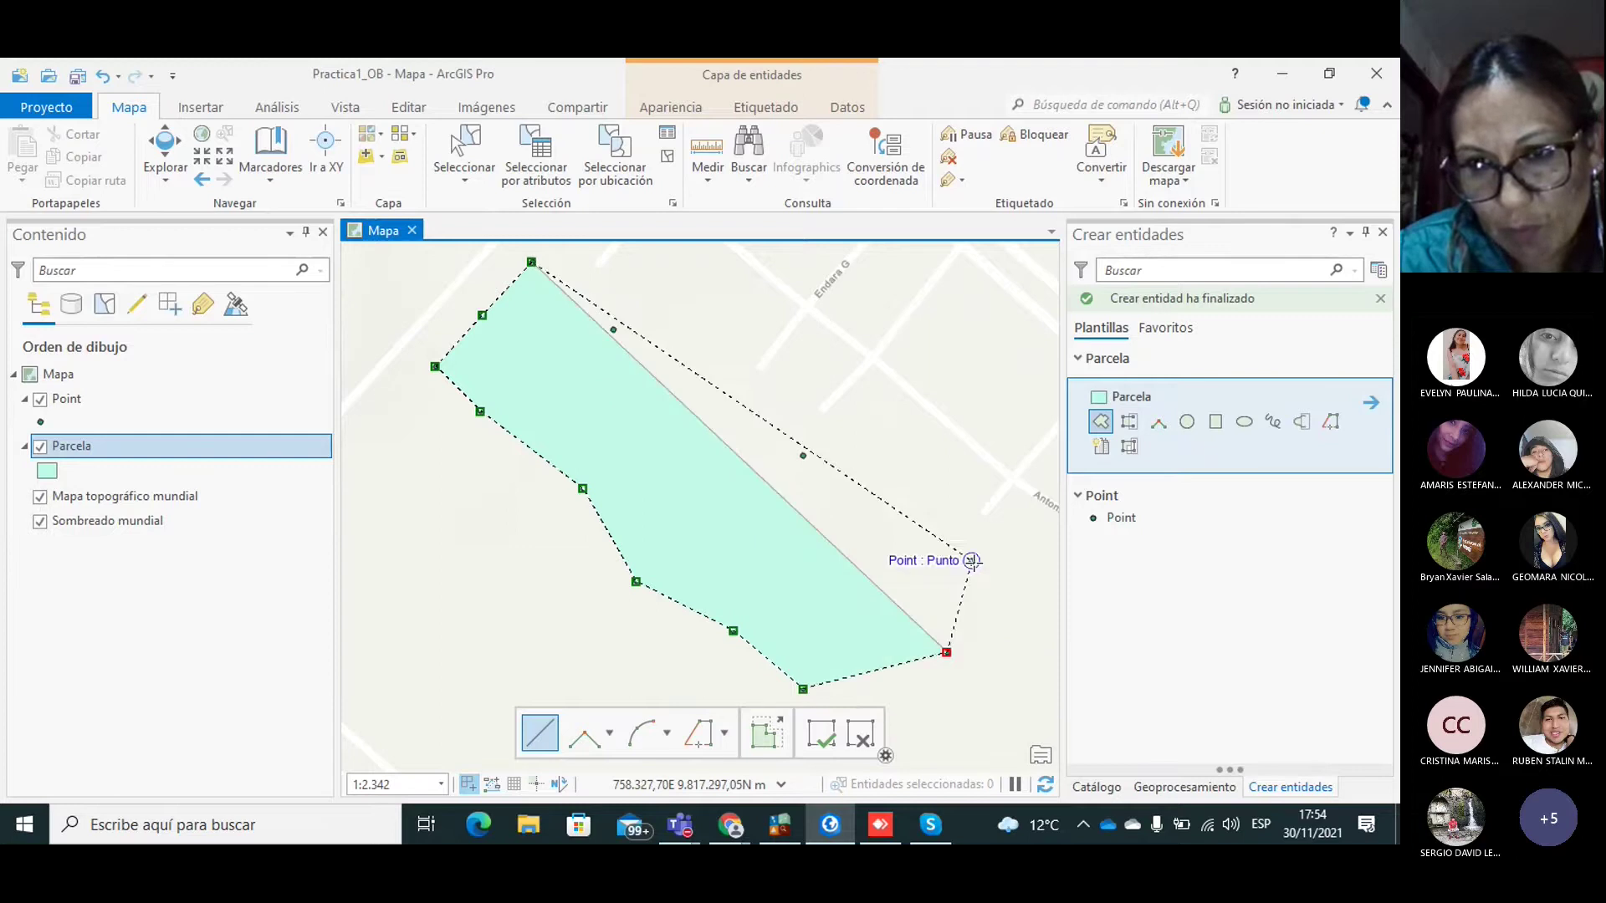
left_click(803, 456)
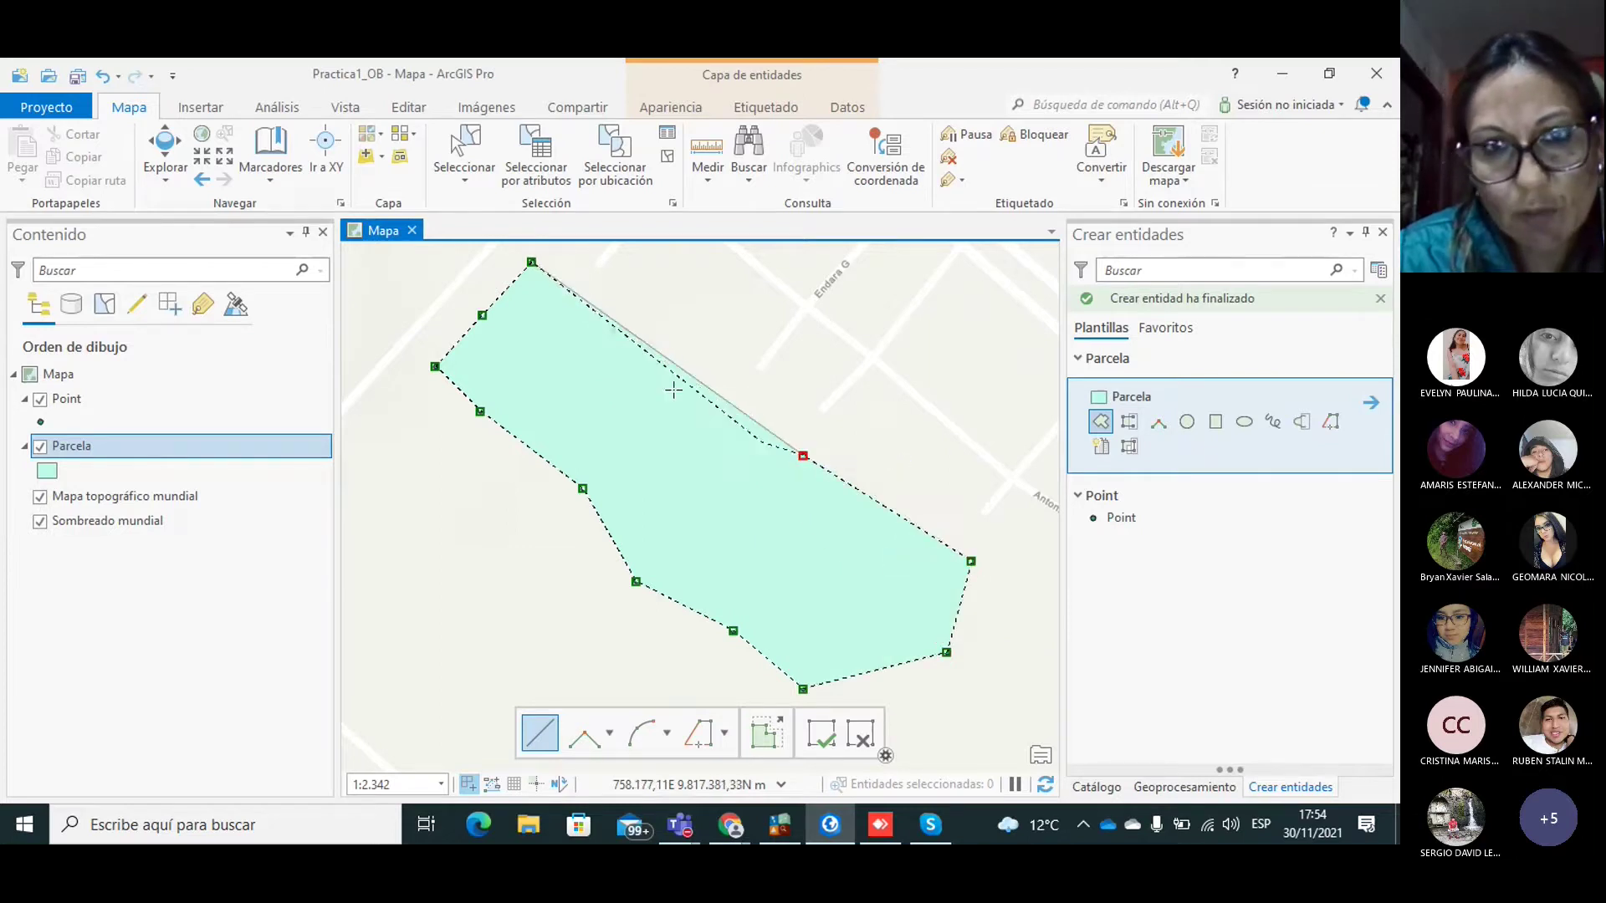
double_click(612, 329)
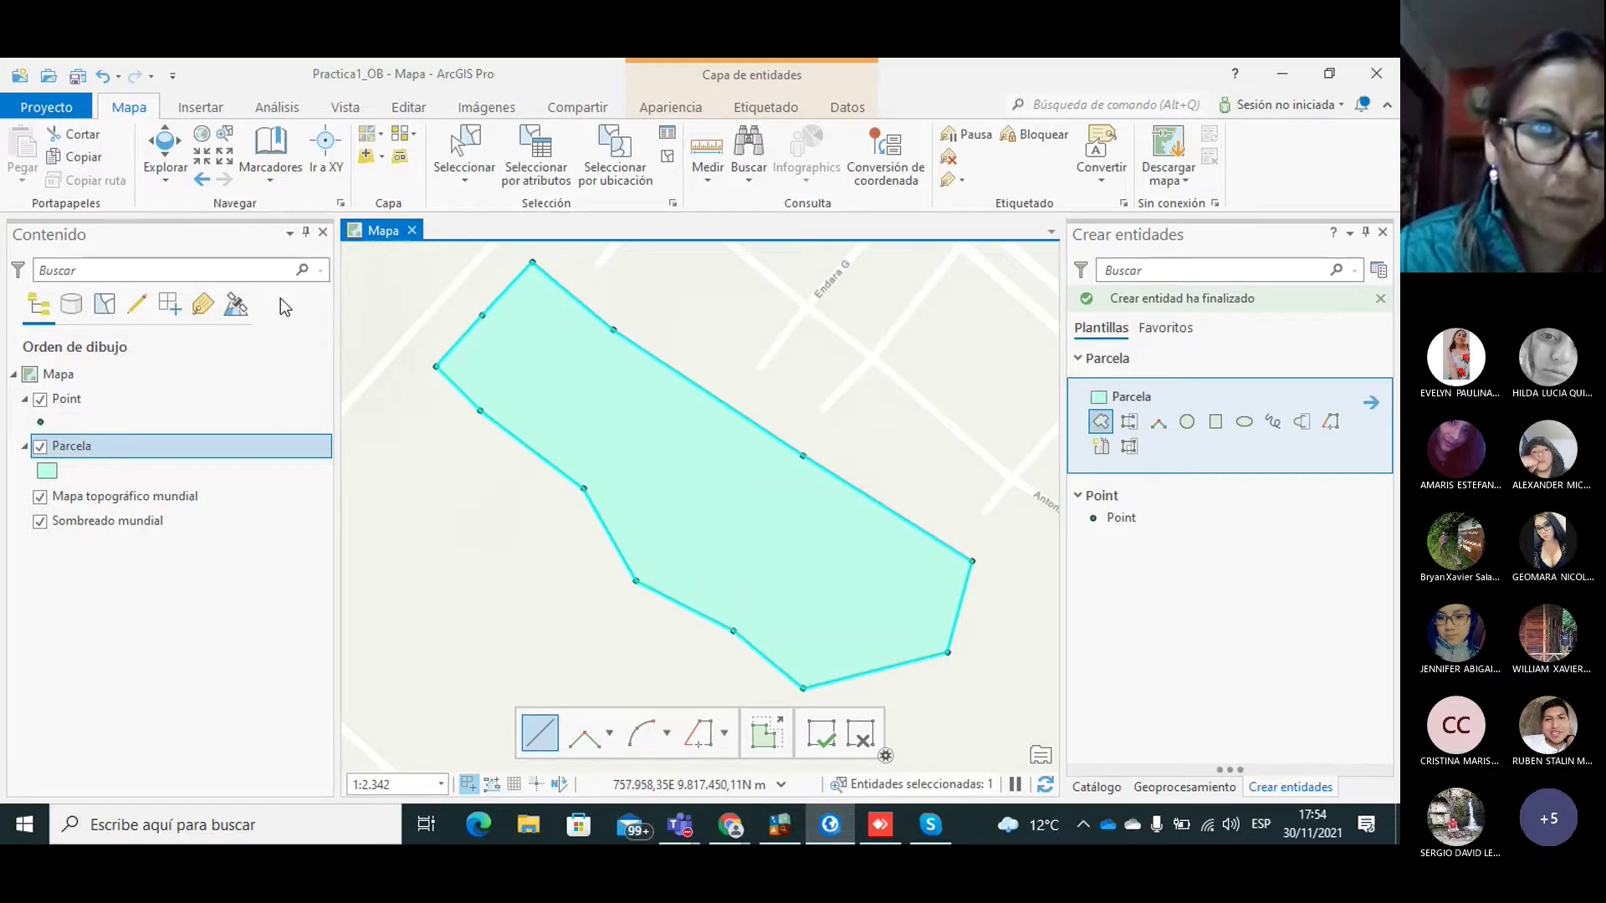
Step: Give the Parcela layer the outline-only 'Contorno negro (1pt)' symbol
left_click(163, 155)
left_click_drag(466, 413, 468, 361)
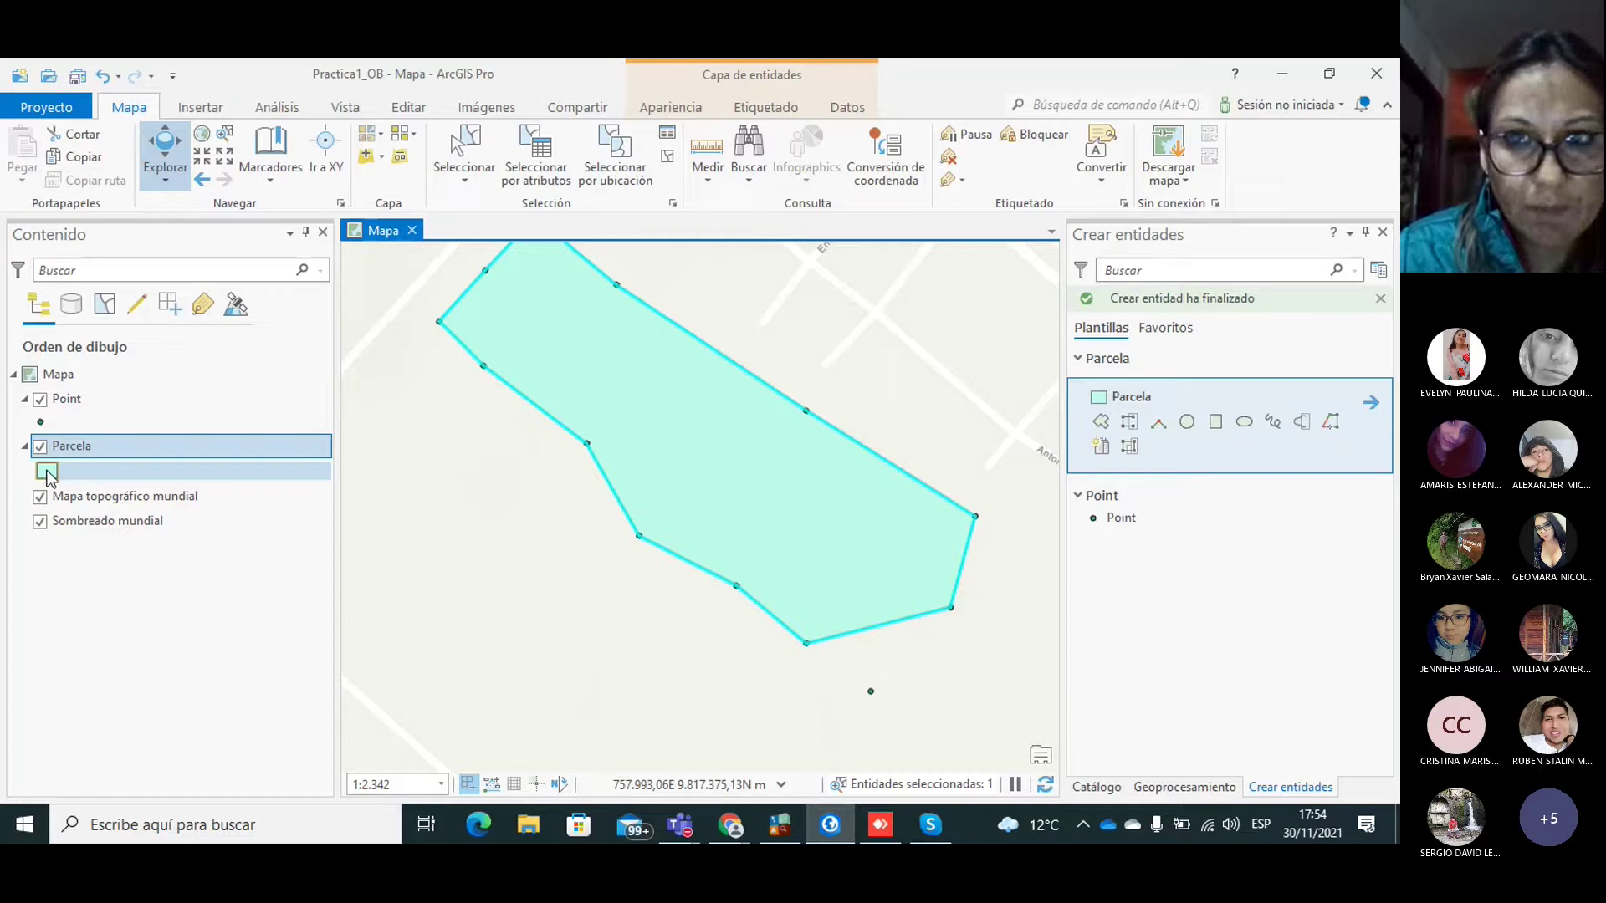
left_click(47, 473)
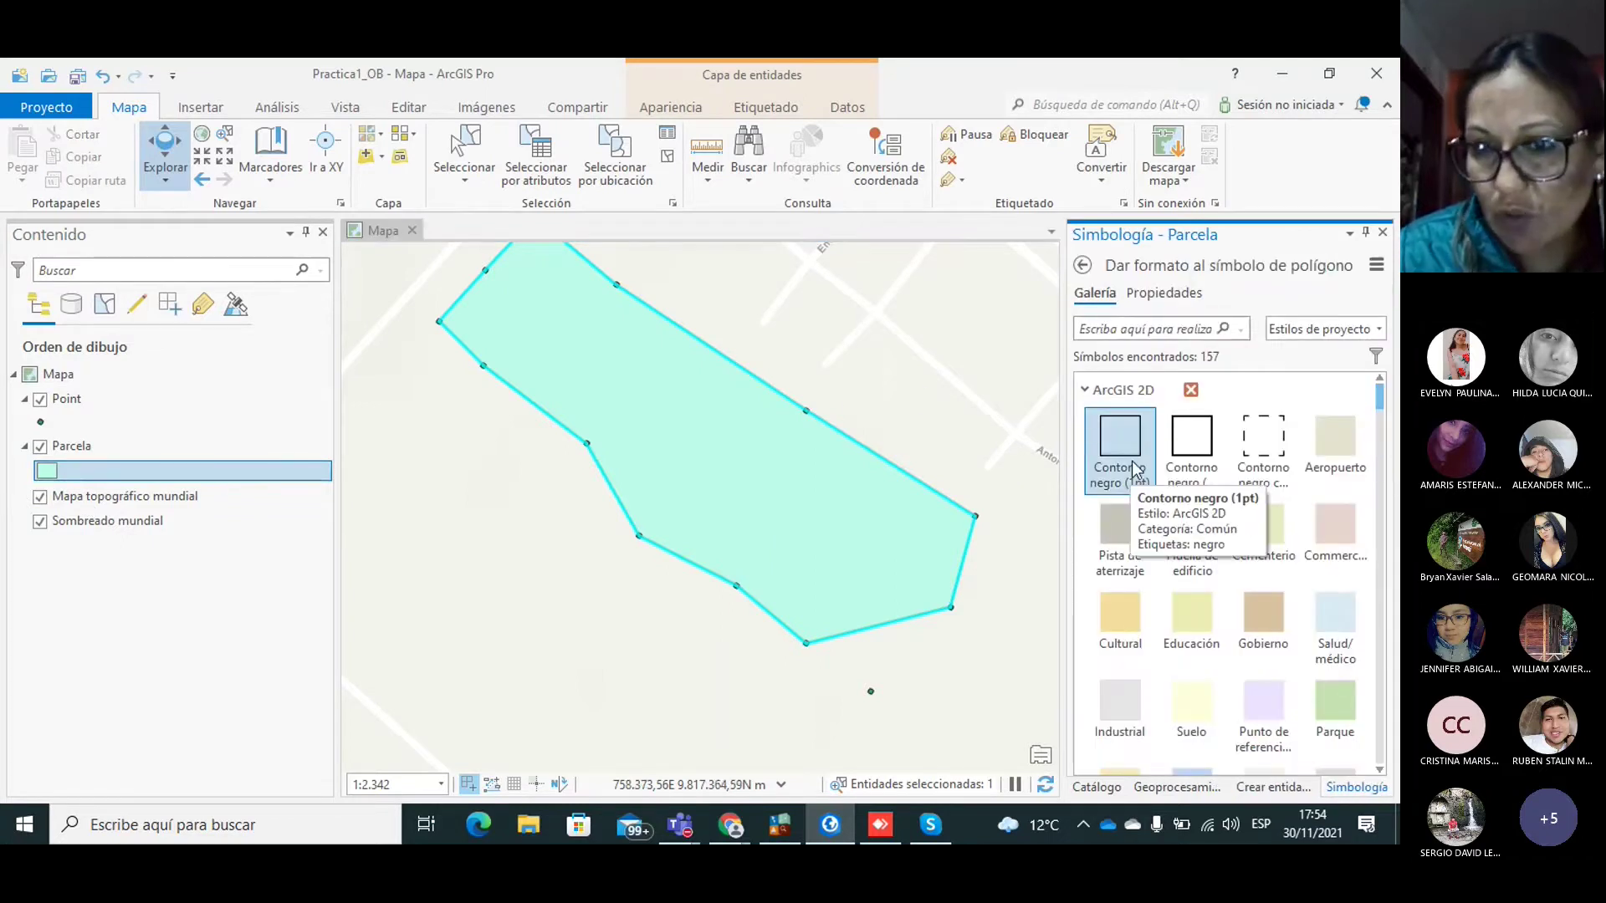
left_click(1121, 457)
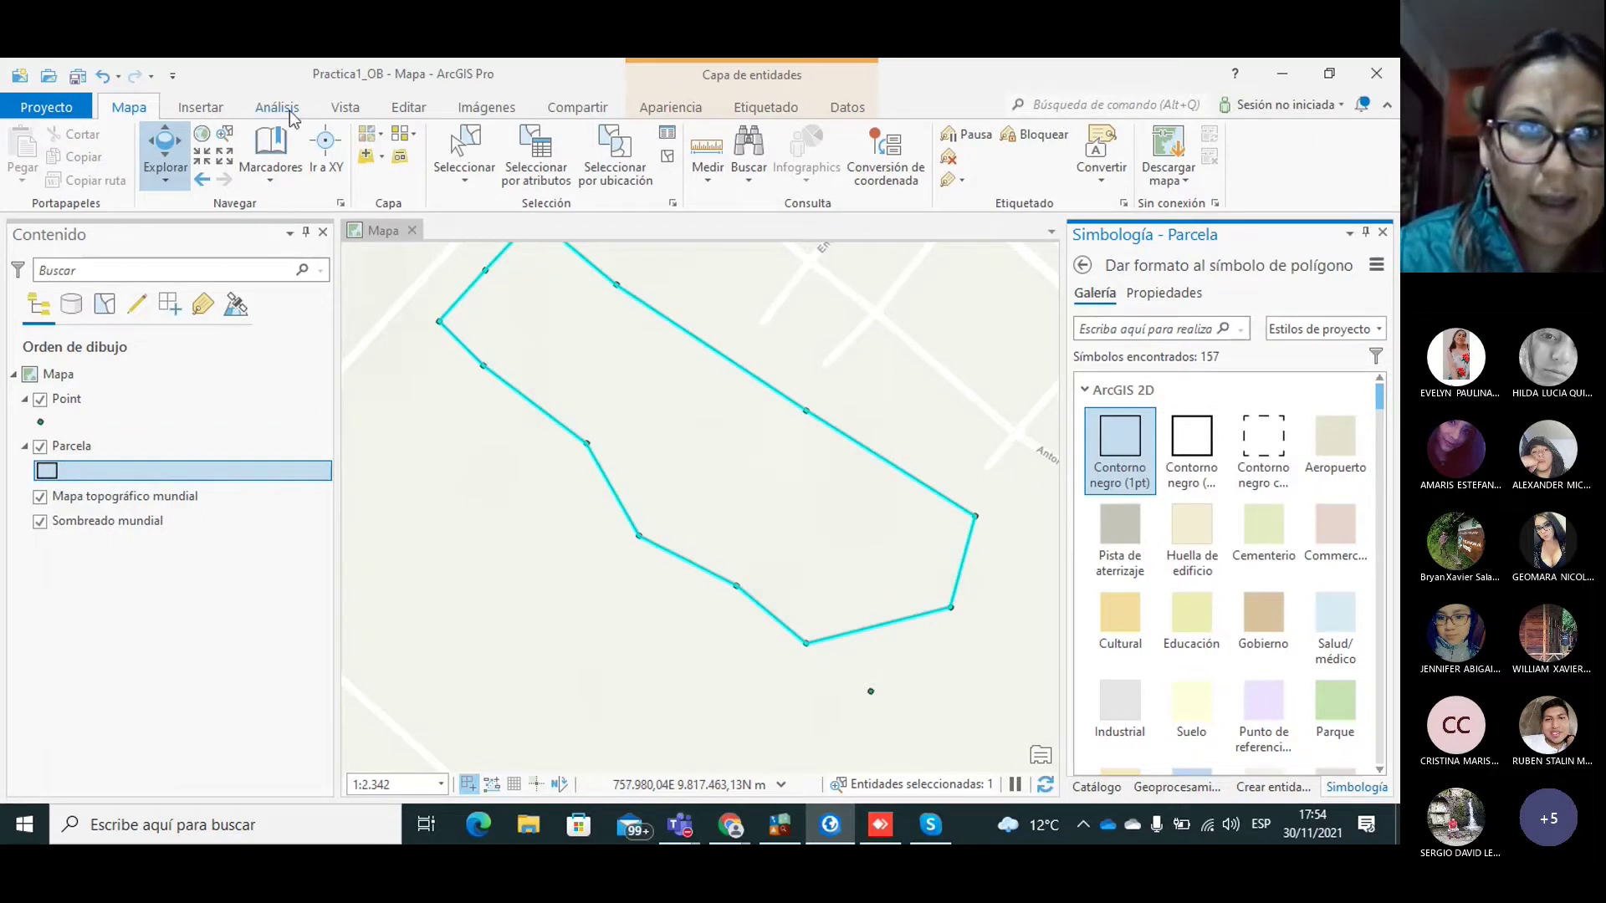
Step: Bring up the Modificar entidades tools from the Editar tab
left_click(411, 109)
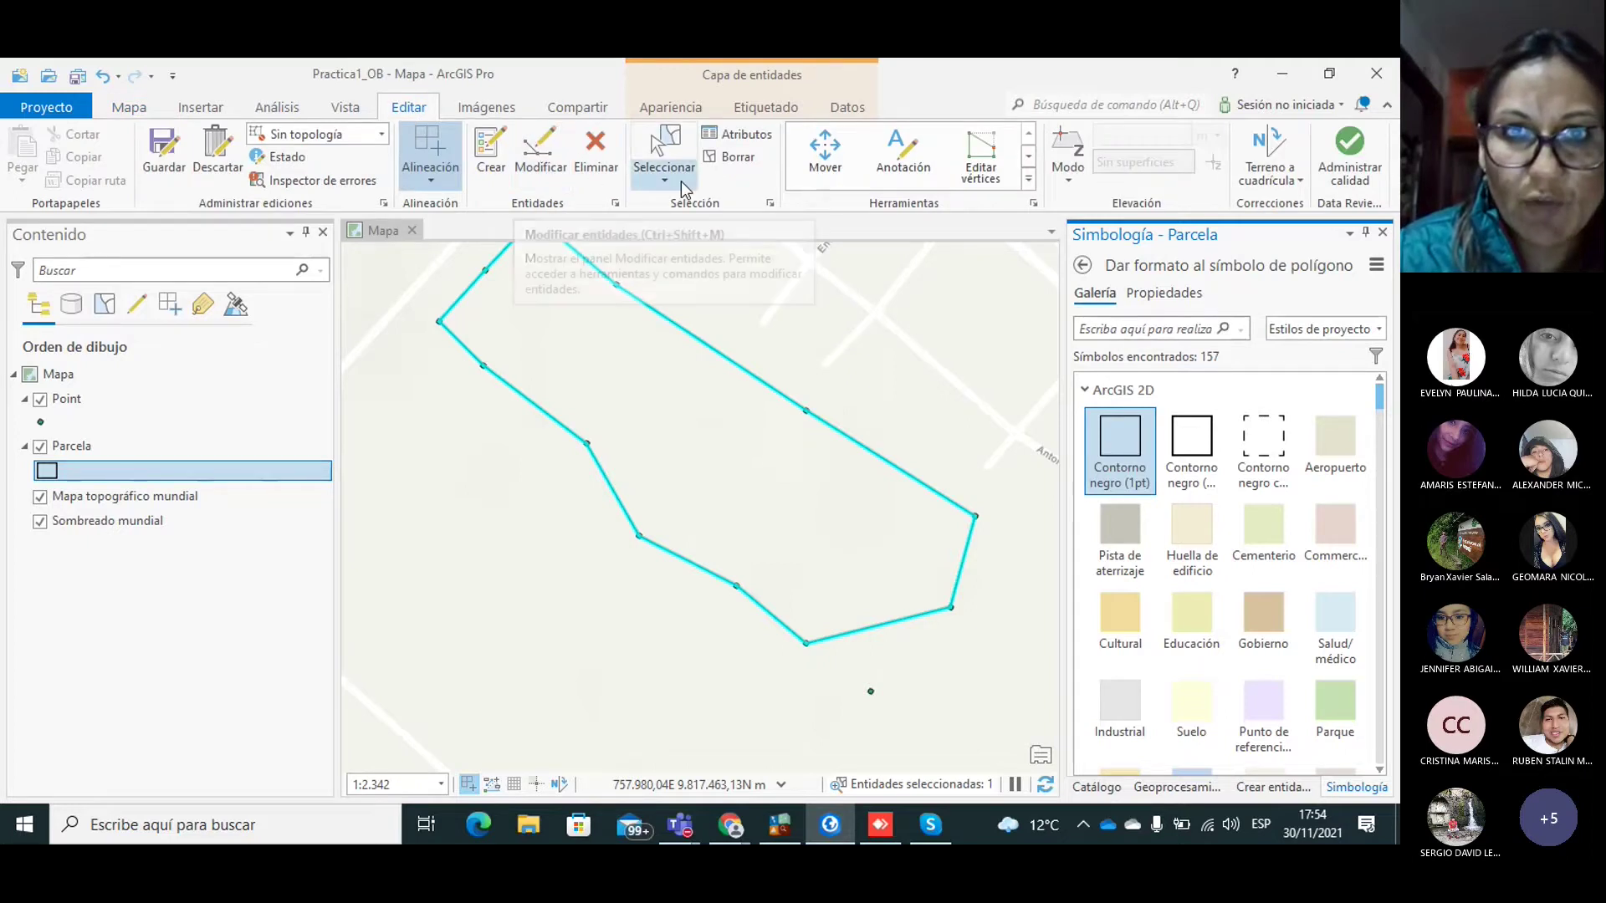
left_click(664, 174)
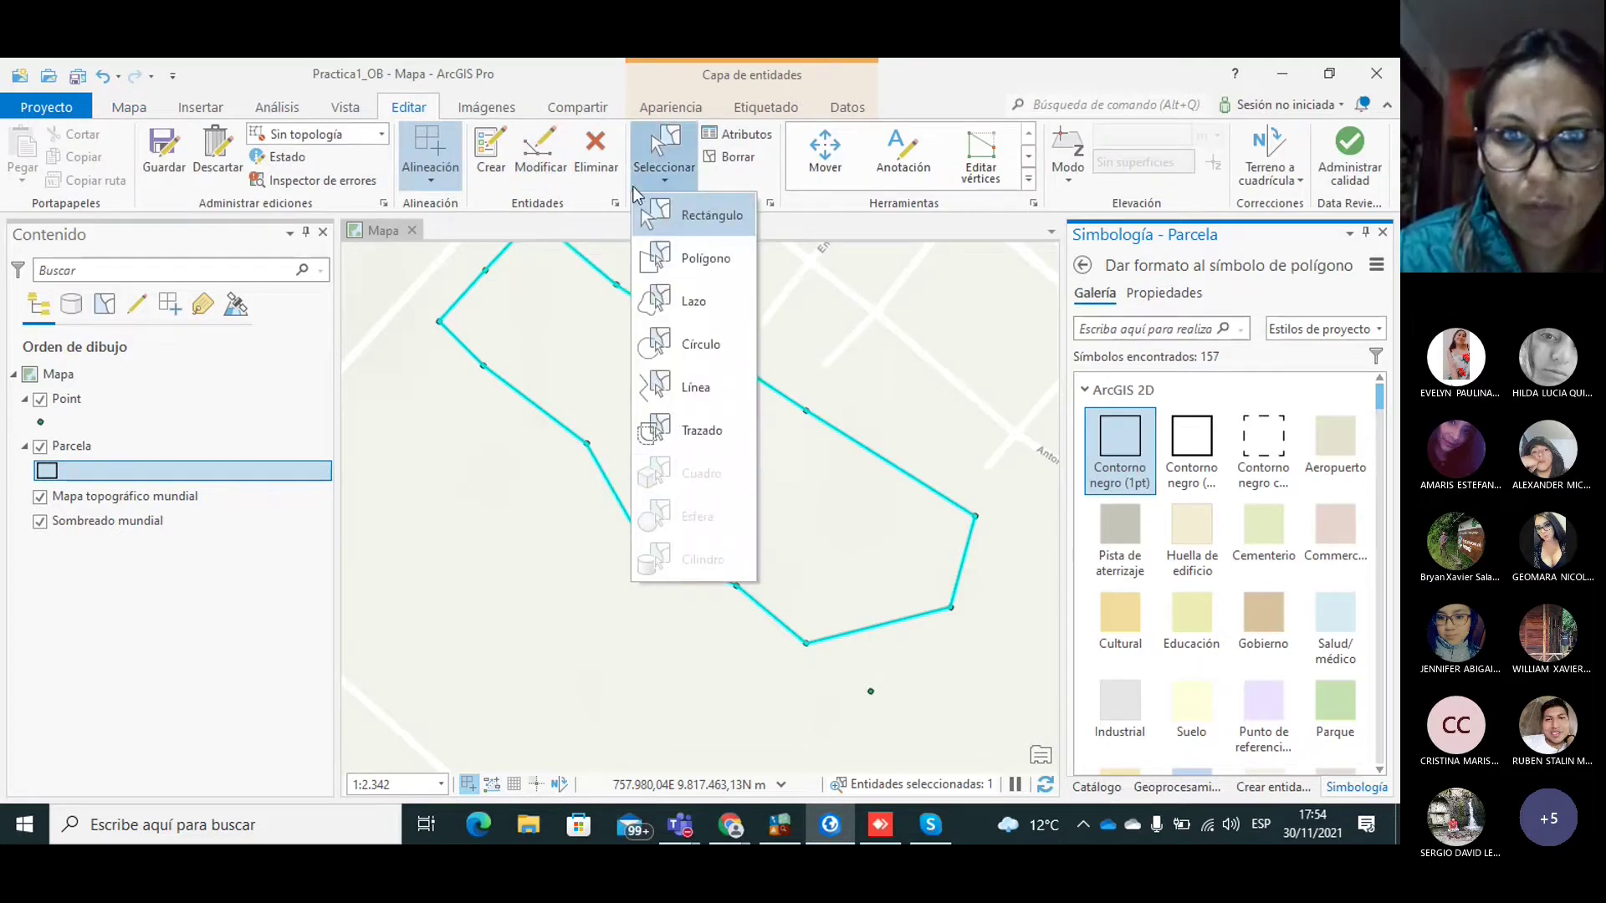
left_click(542, 155)
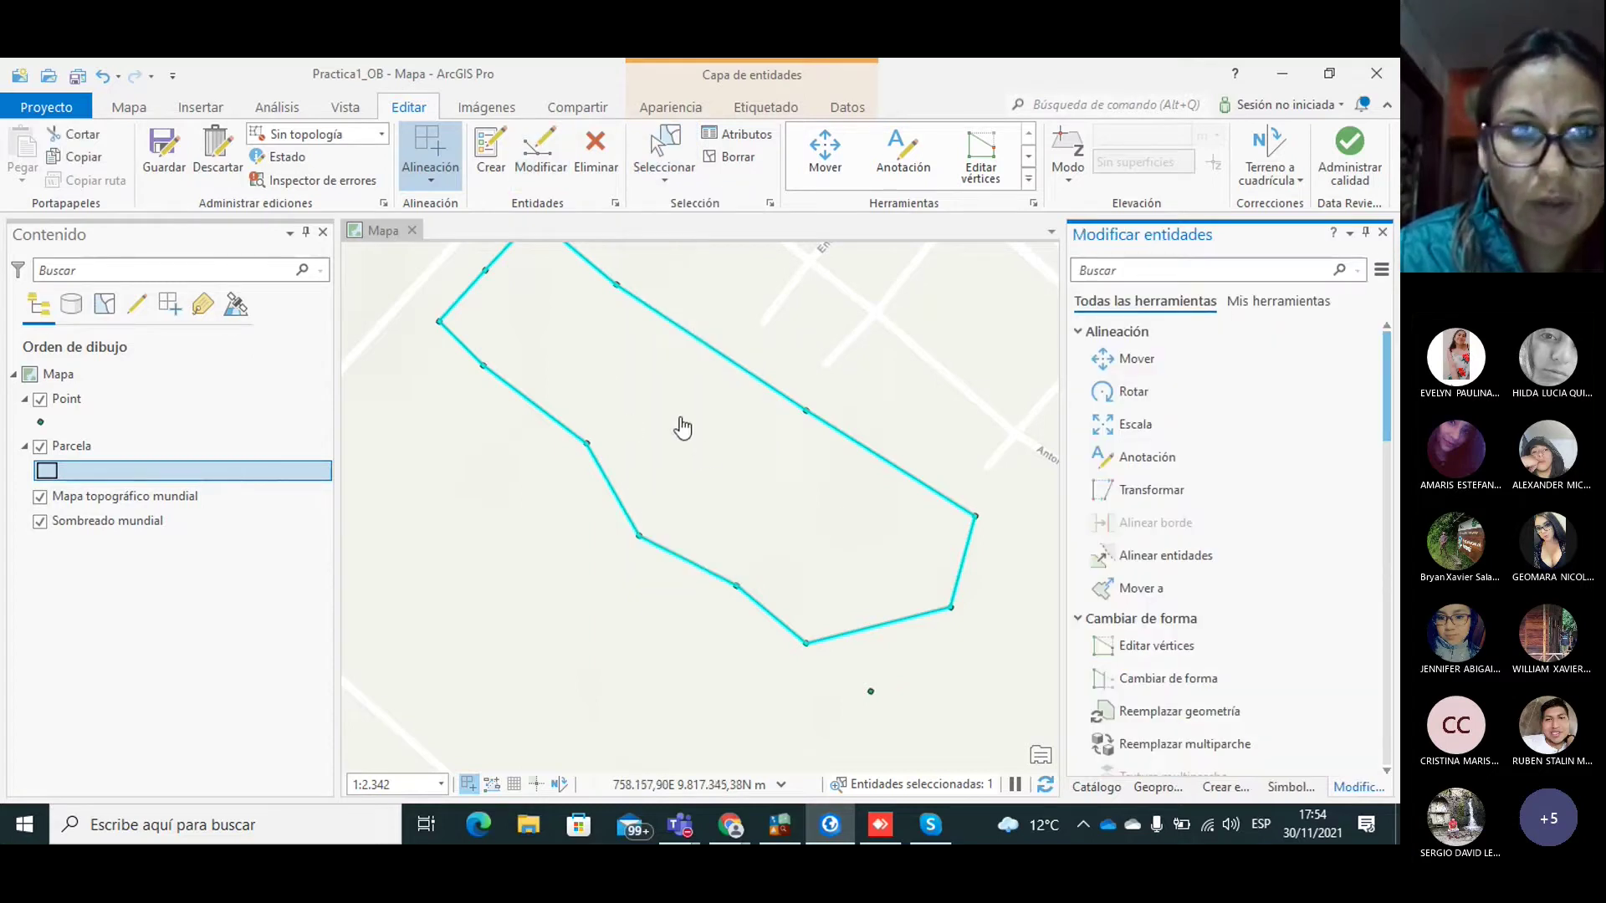
Step: Add a vertex on the parcel's lower edge, move it onto the southern GPS point, and finish with F2
left_click(350, 109)
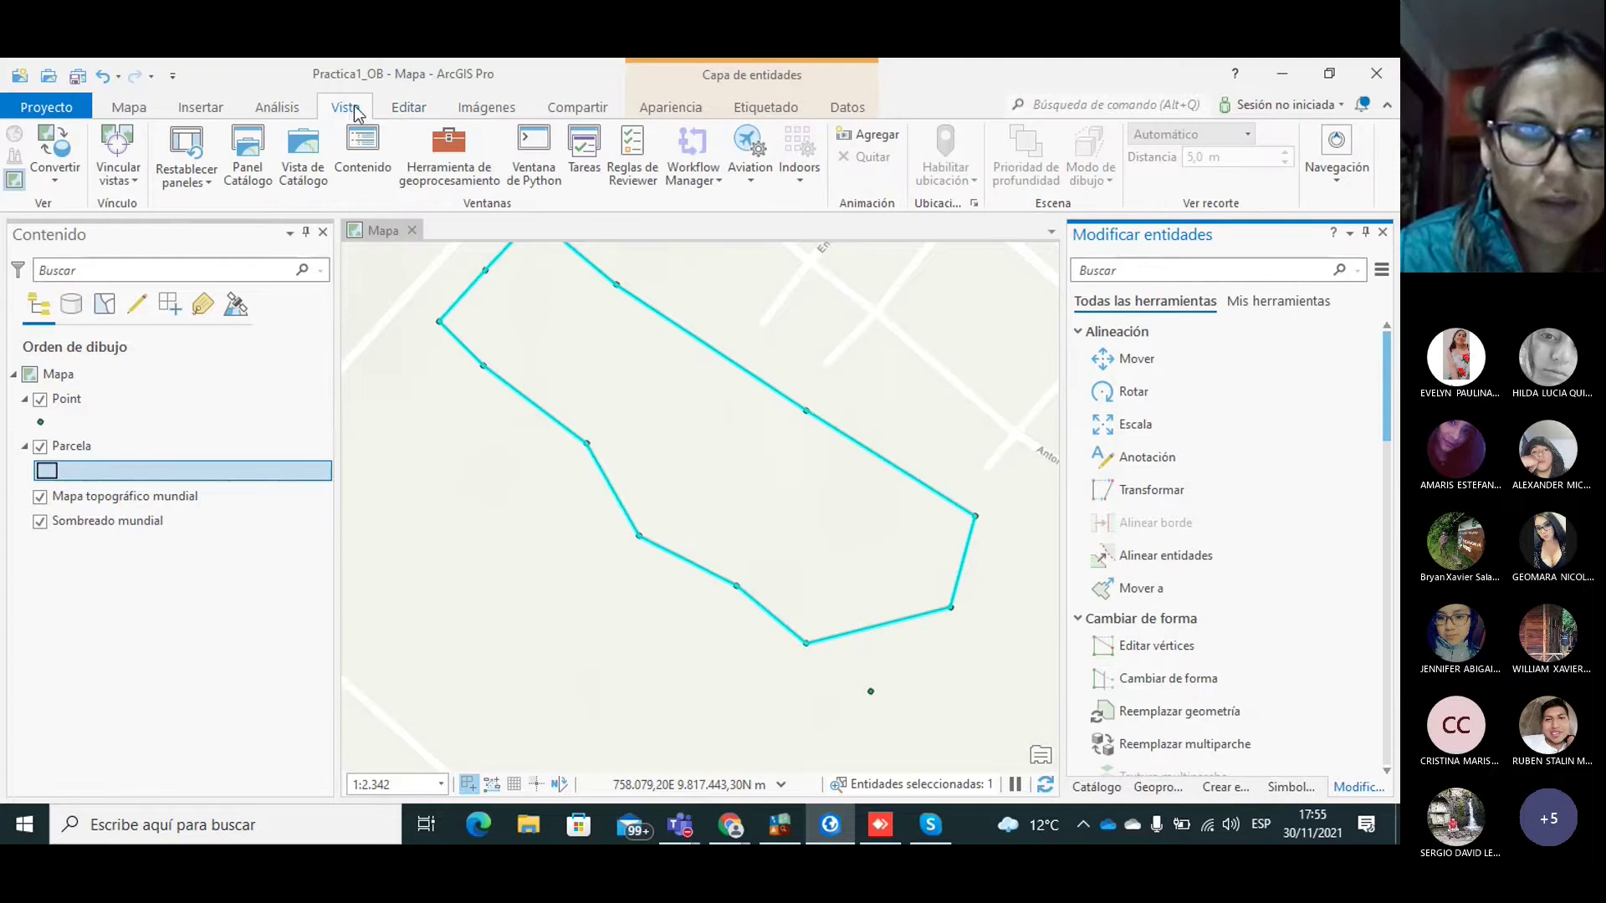
left_click(408, 107)
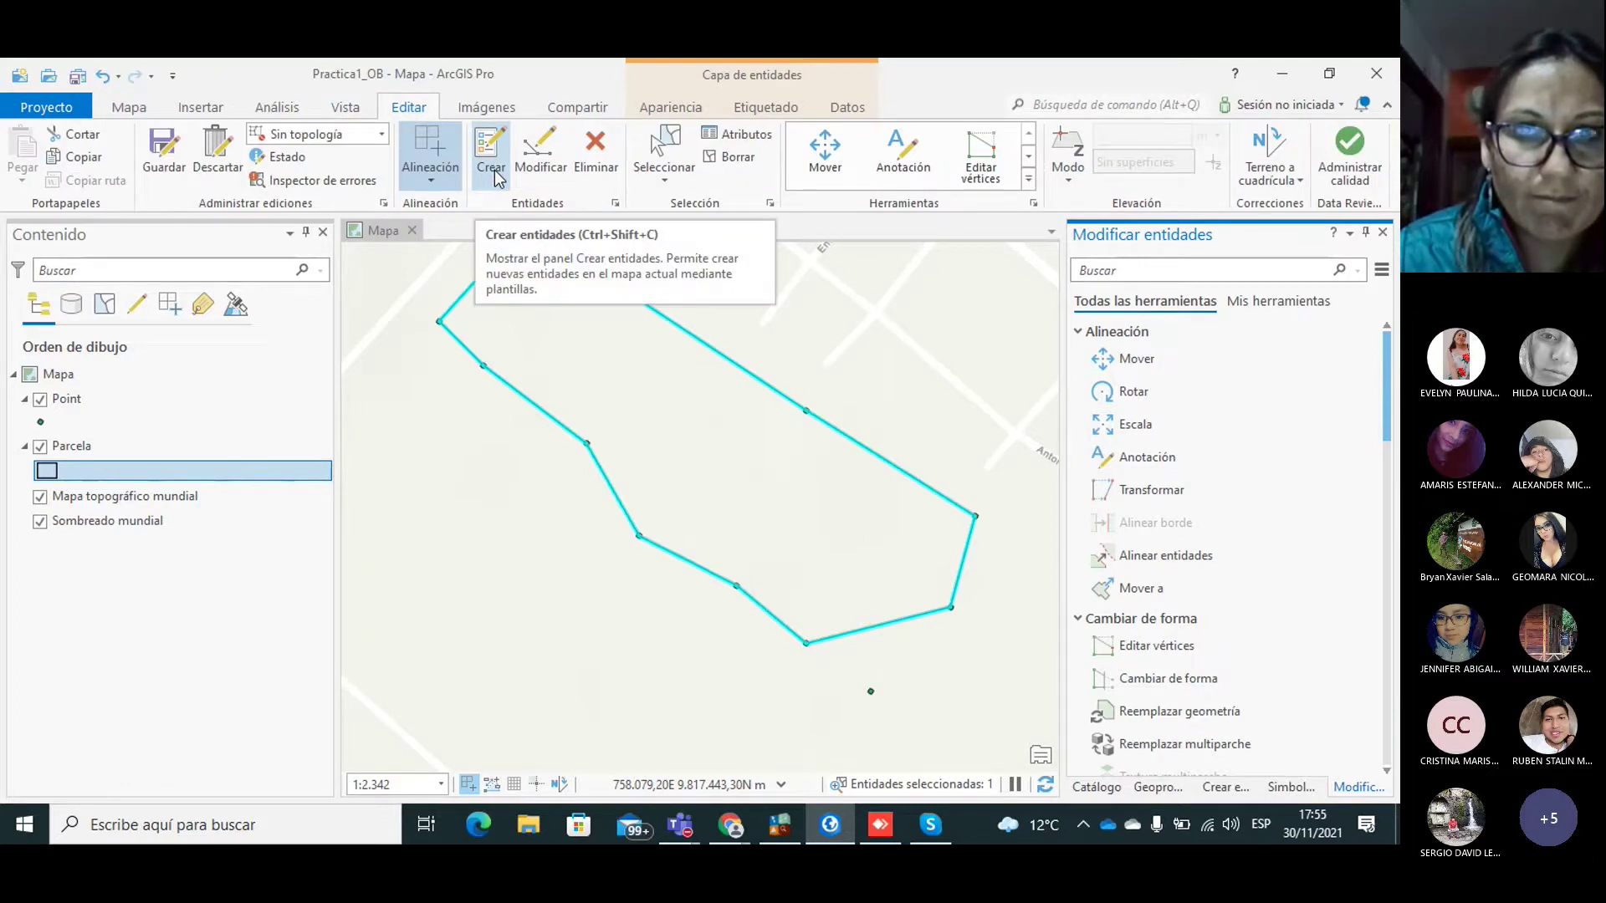
left_click(492, 159)
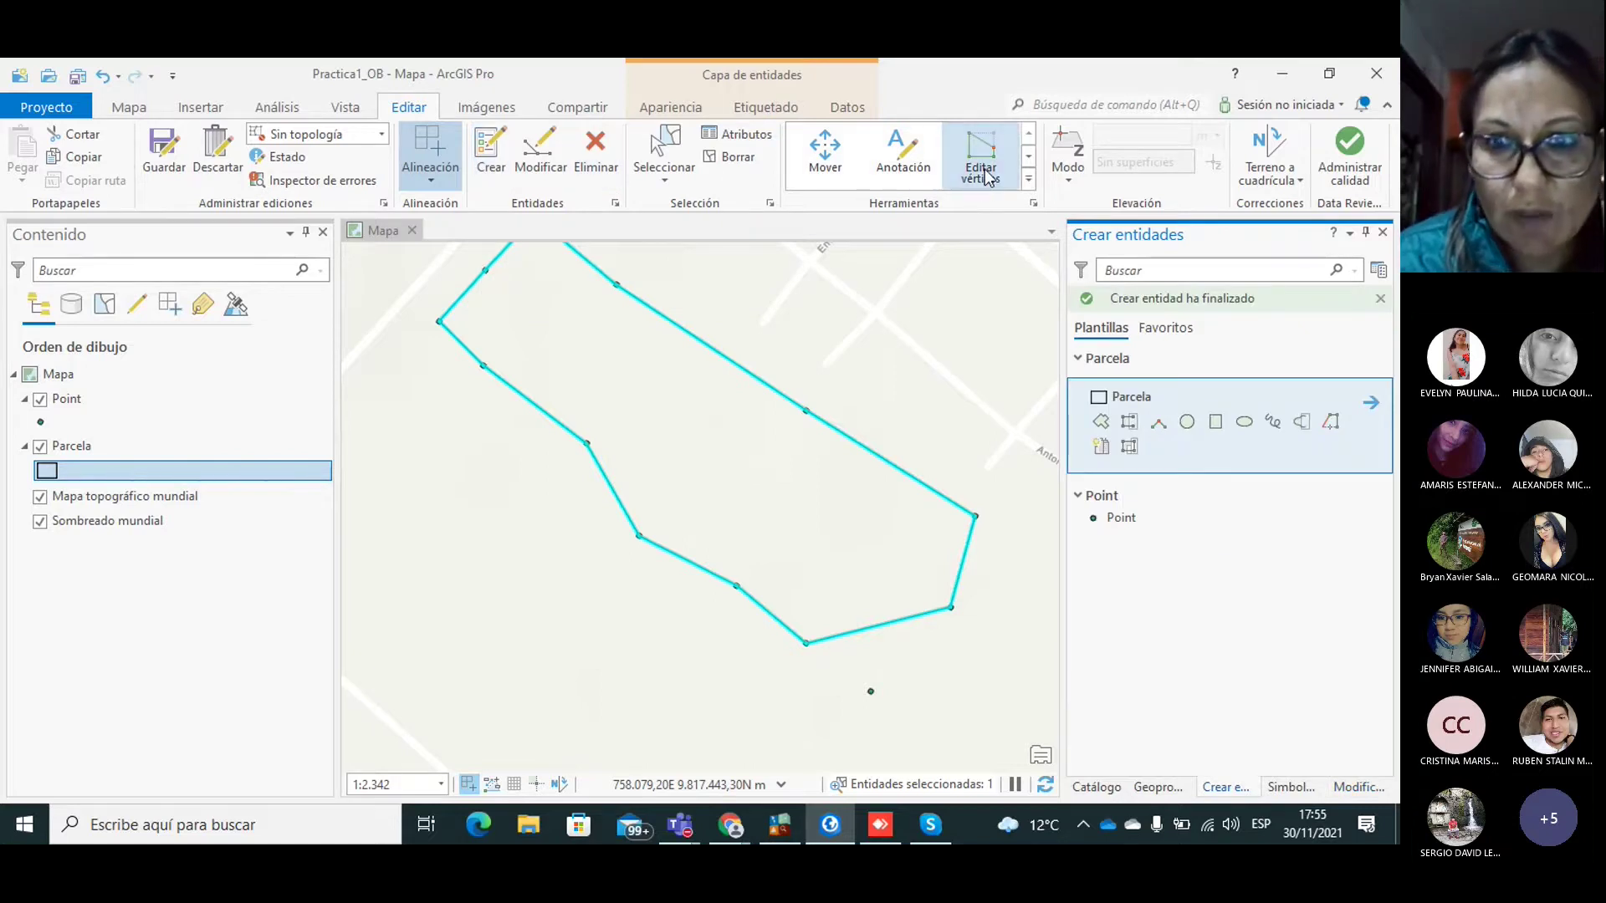
left_click(1023, 449)
left_click(830, 634)
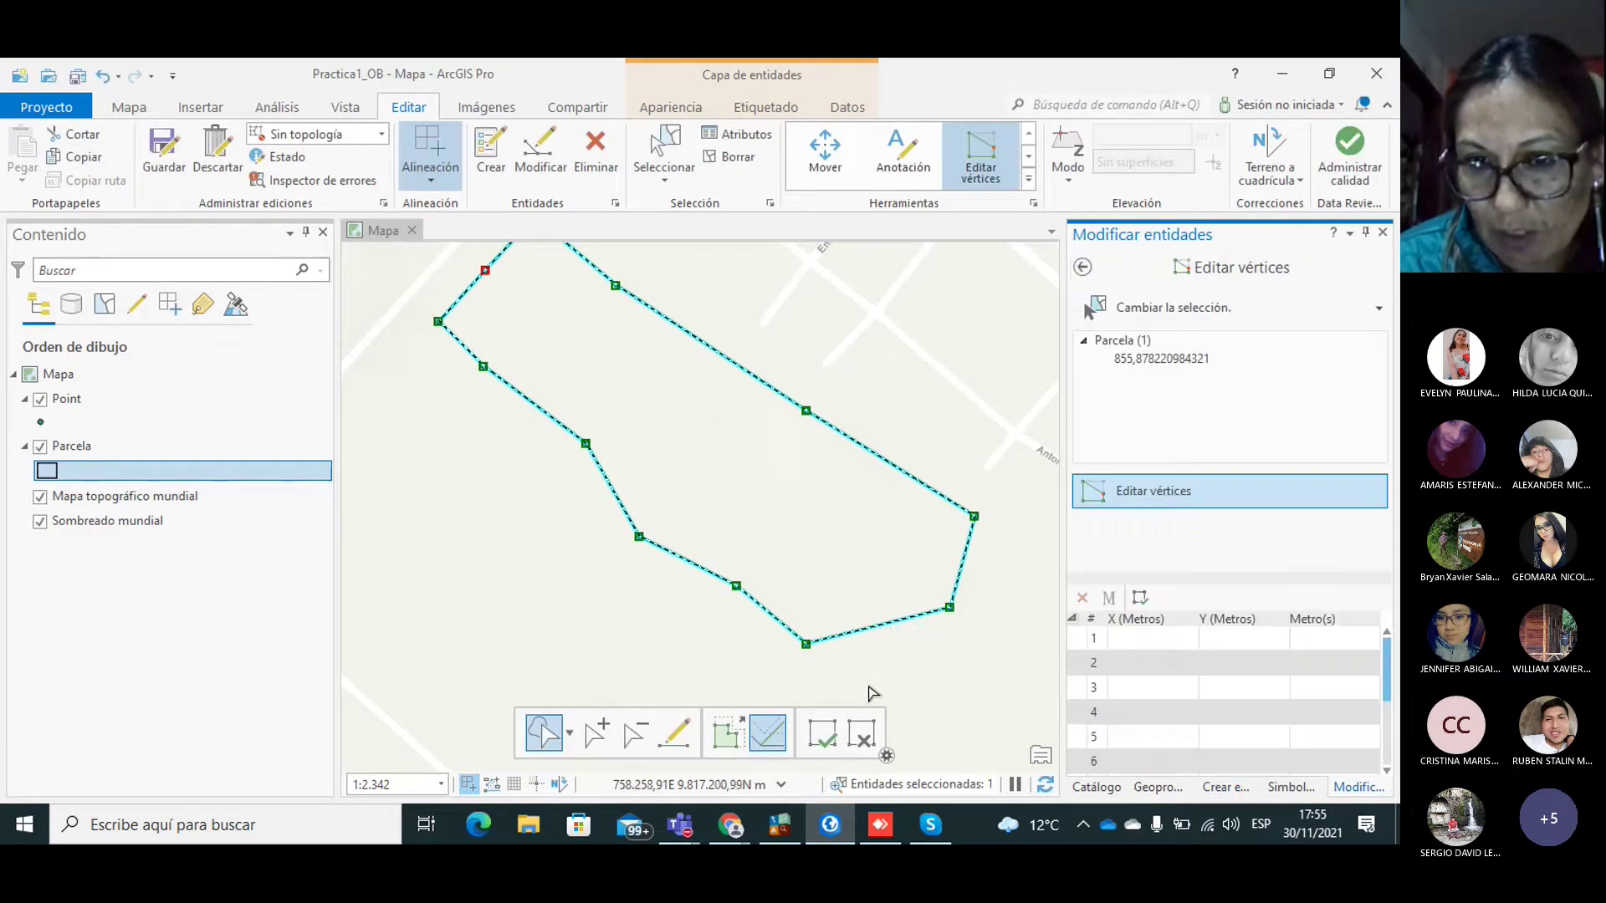
right_click(861, 634)
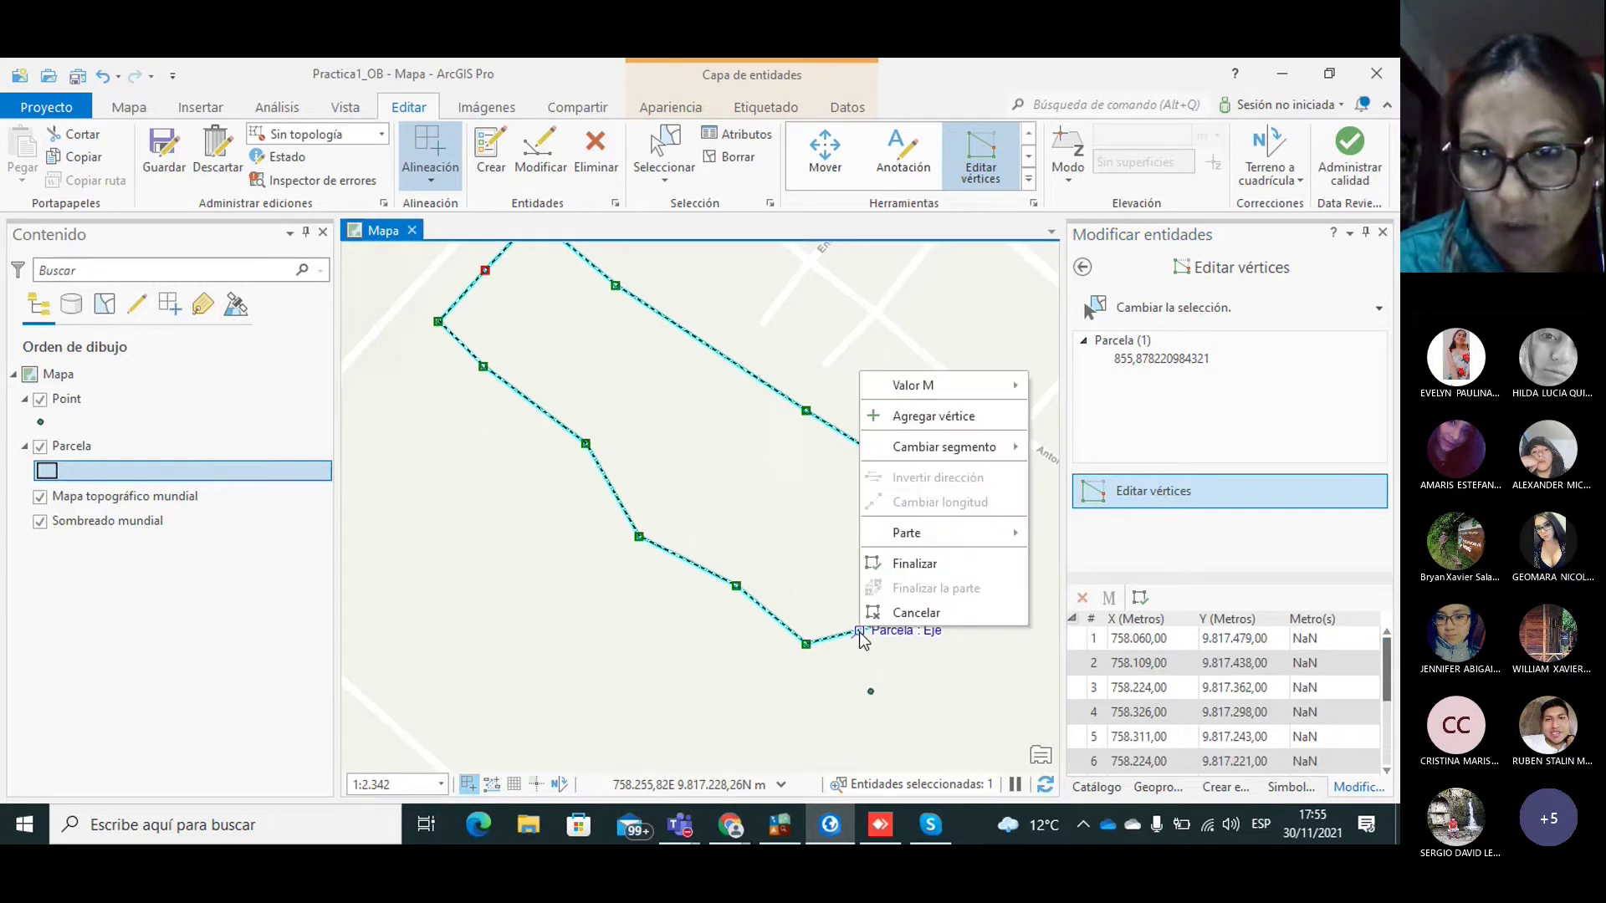
left_click(926, 416)
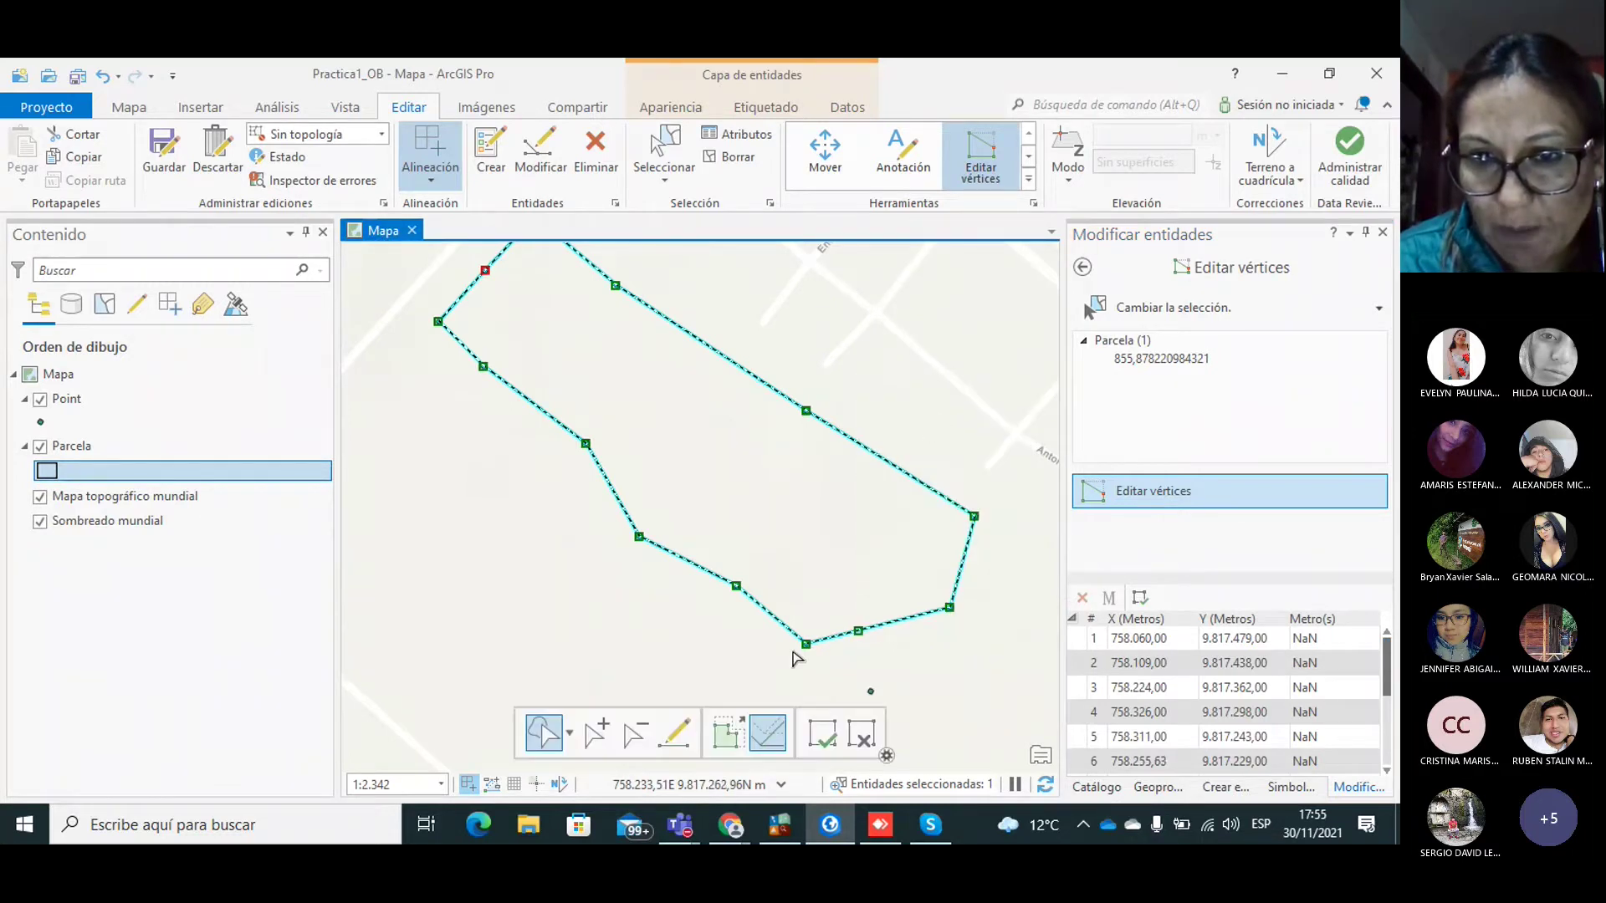
left_click_drag(858, 631, 870, 691)
key("F2")
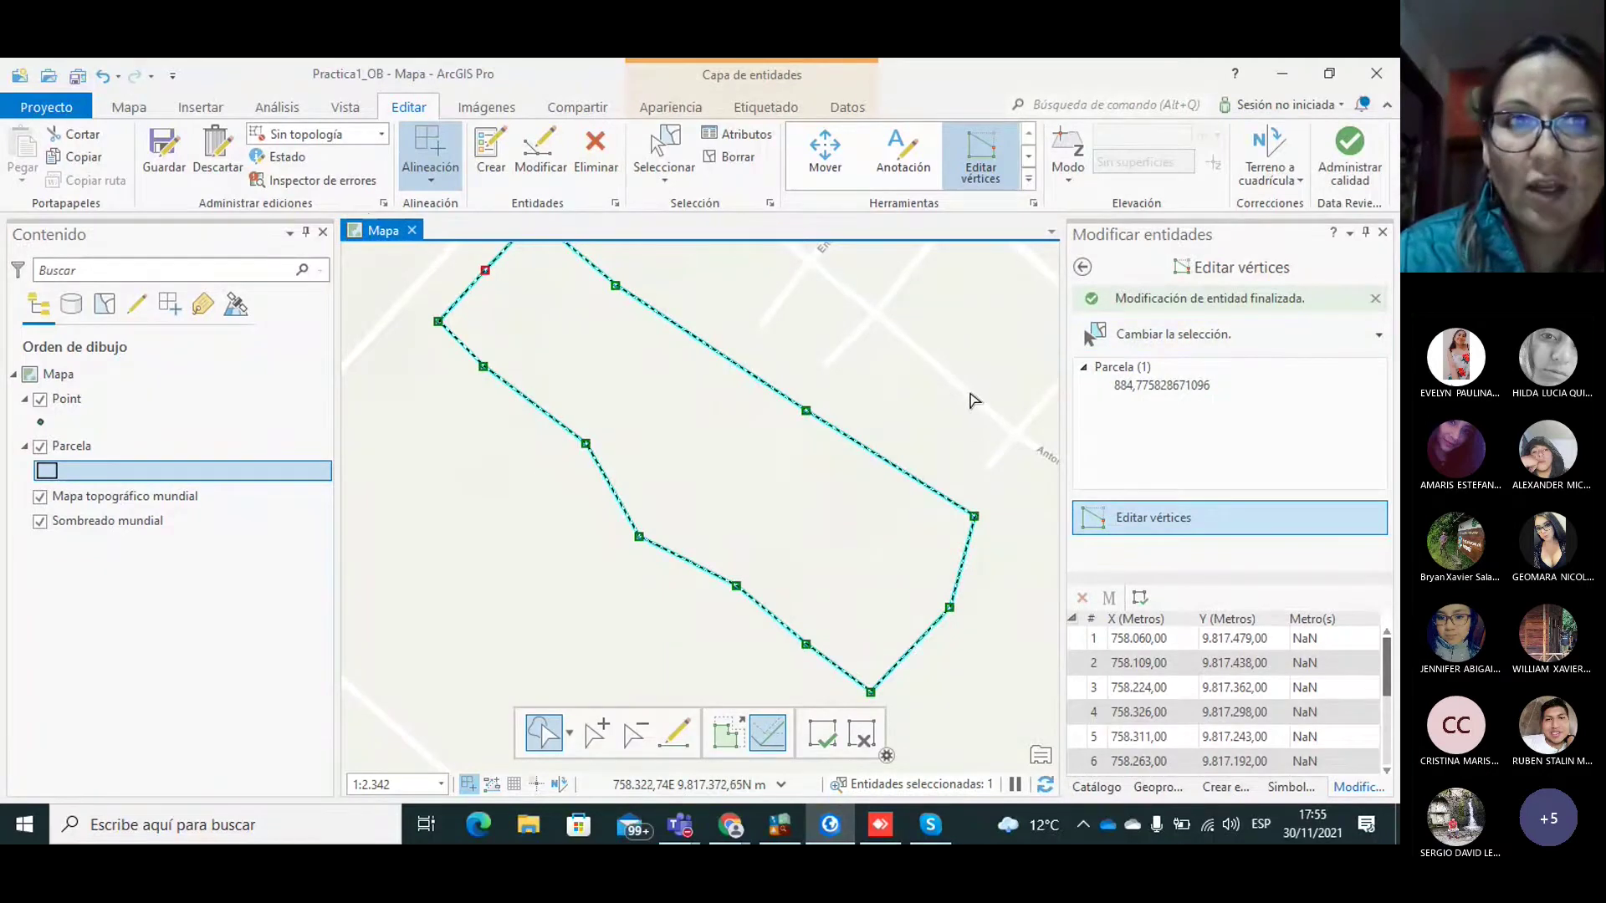
Step: Save all edits, confirming with Sí, and clear the parcel selection
left_click(155, 161)
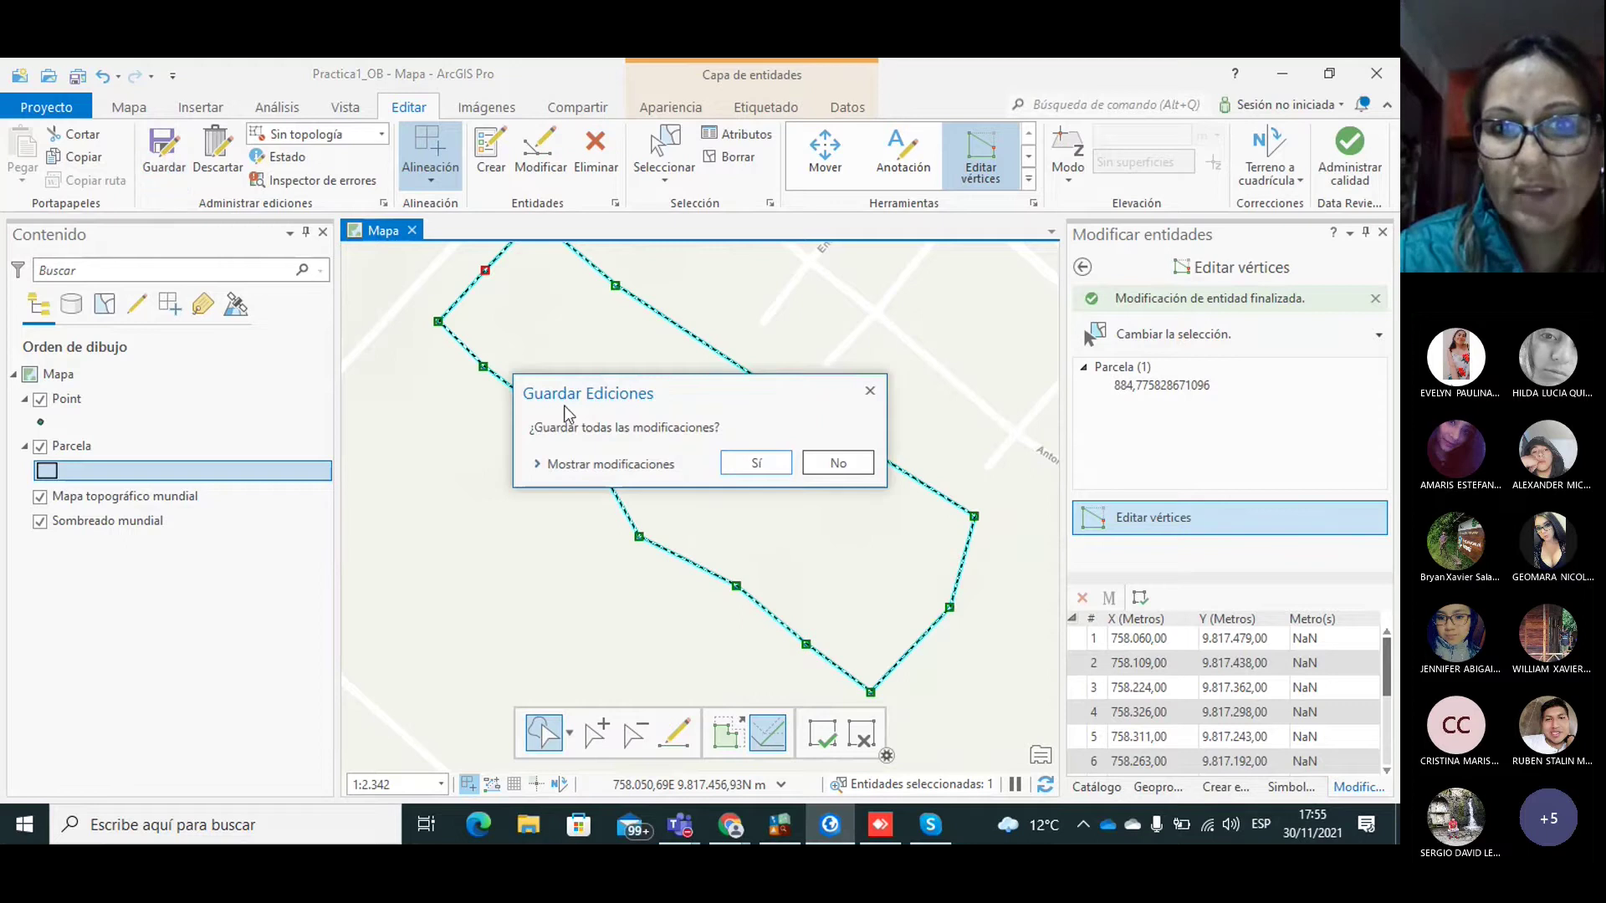
left_click(756, 462)
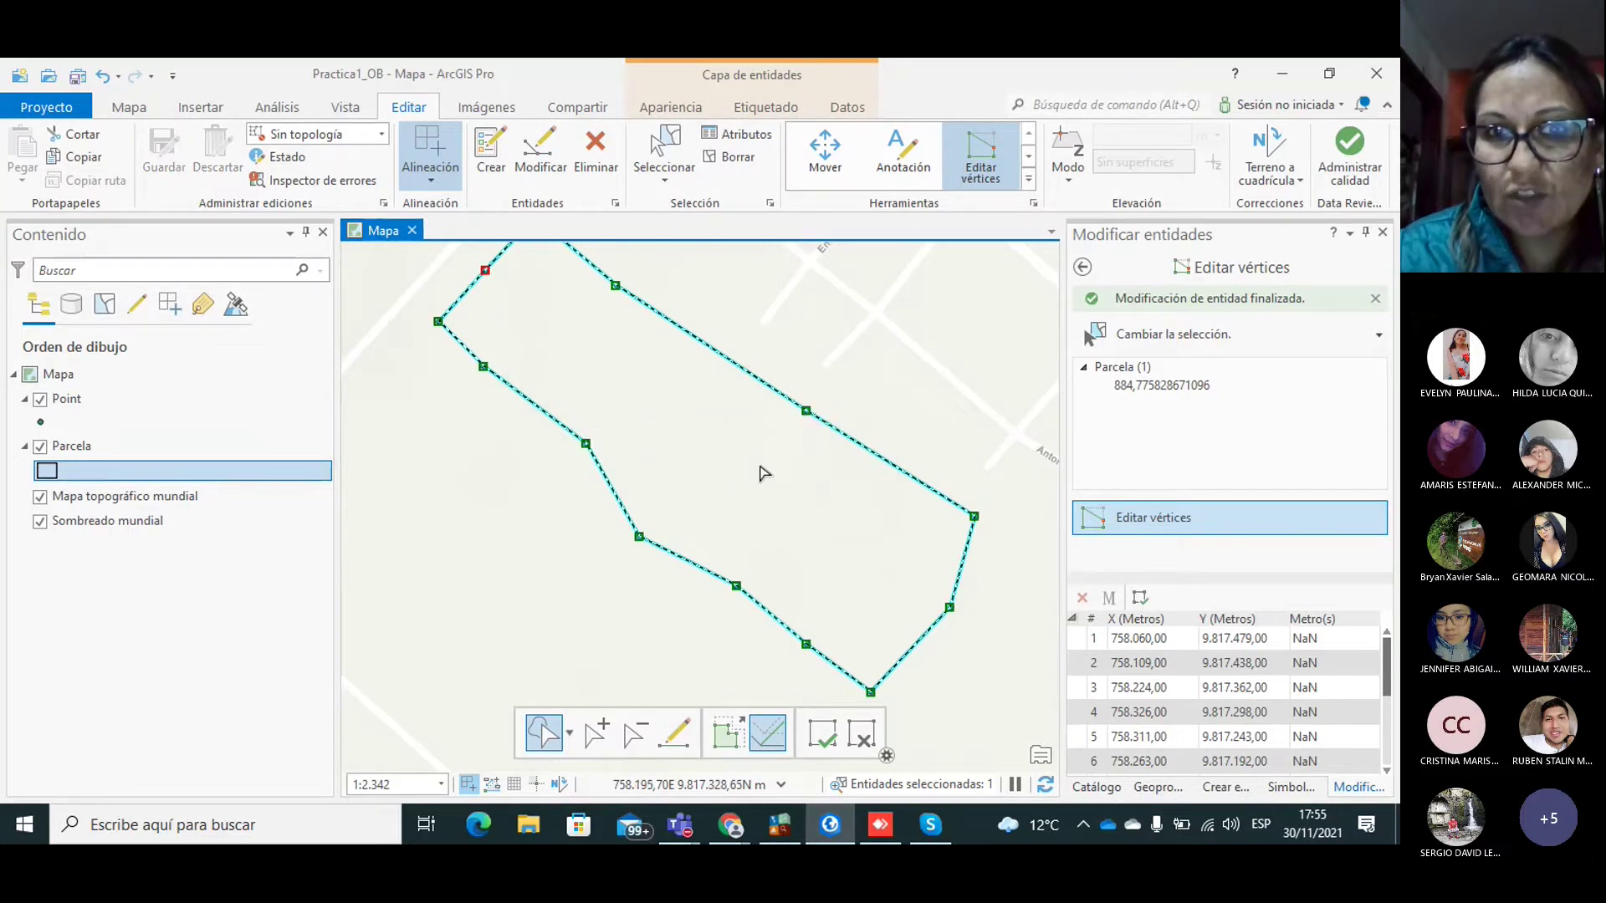
left_click(823, 330)
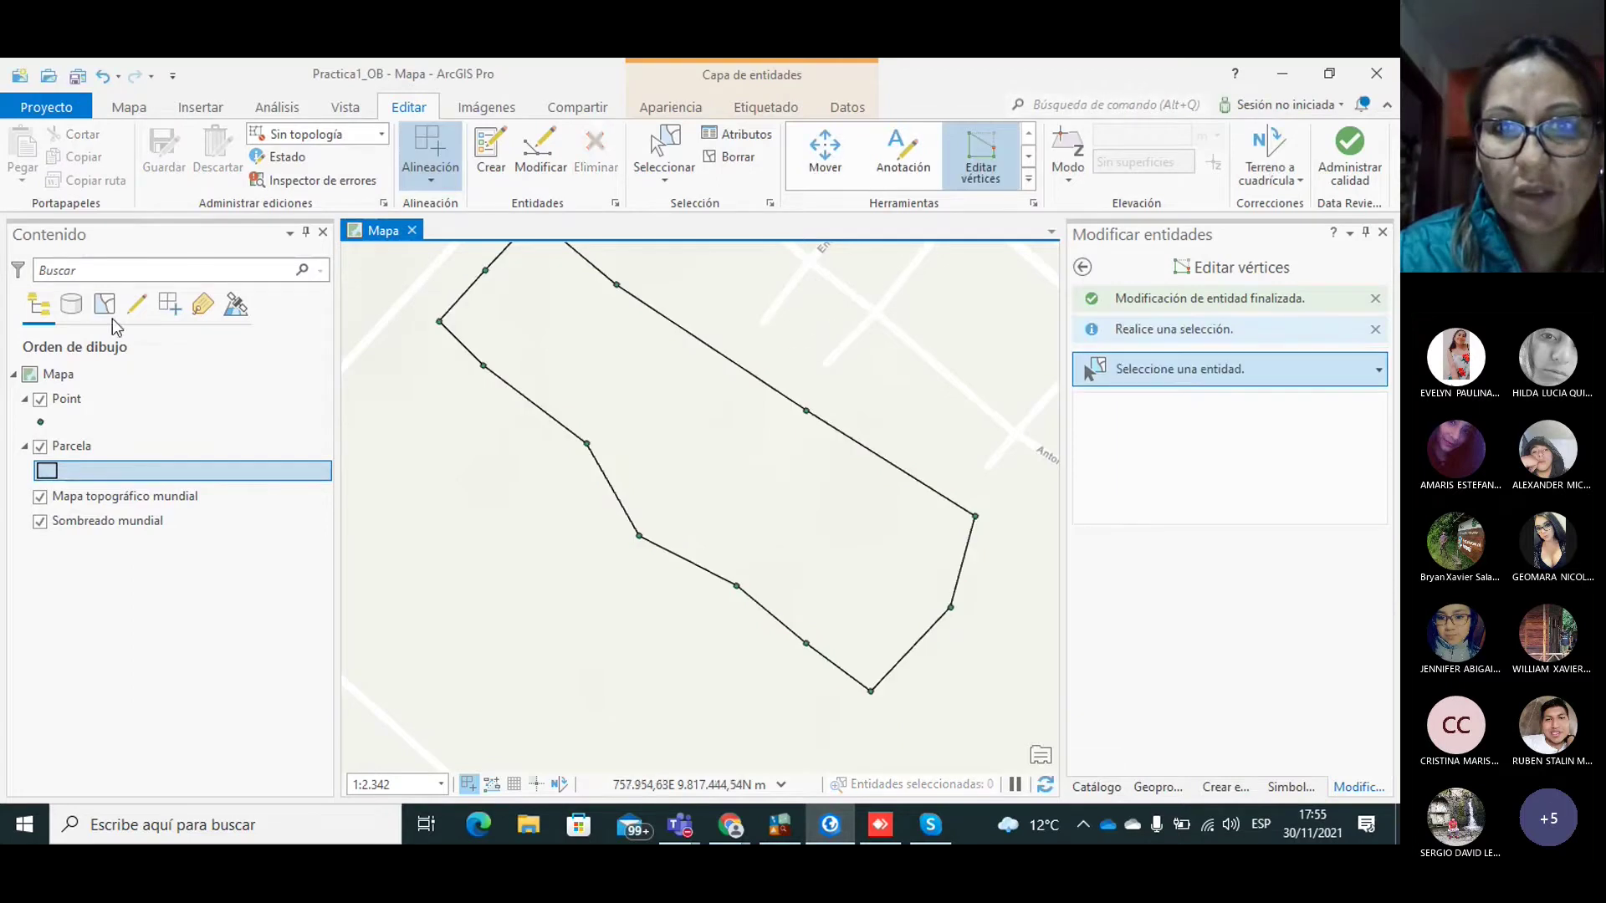
Step: Pan the map with Explorar to centre the outlined parcel
left_click(127, 107)
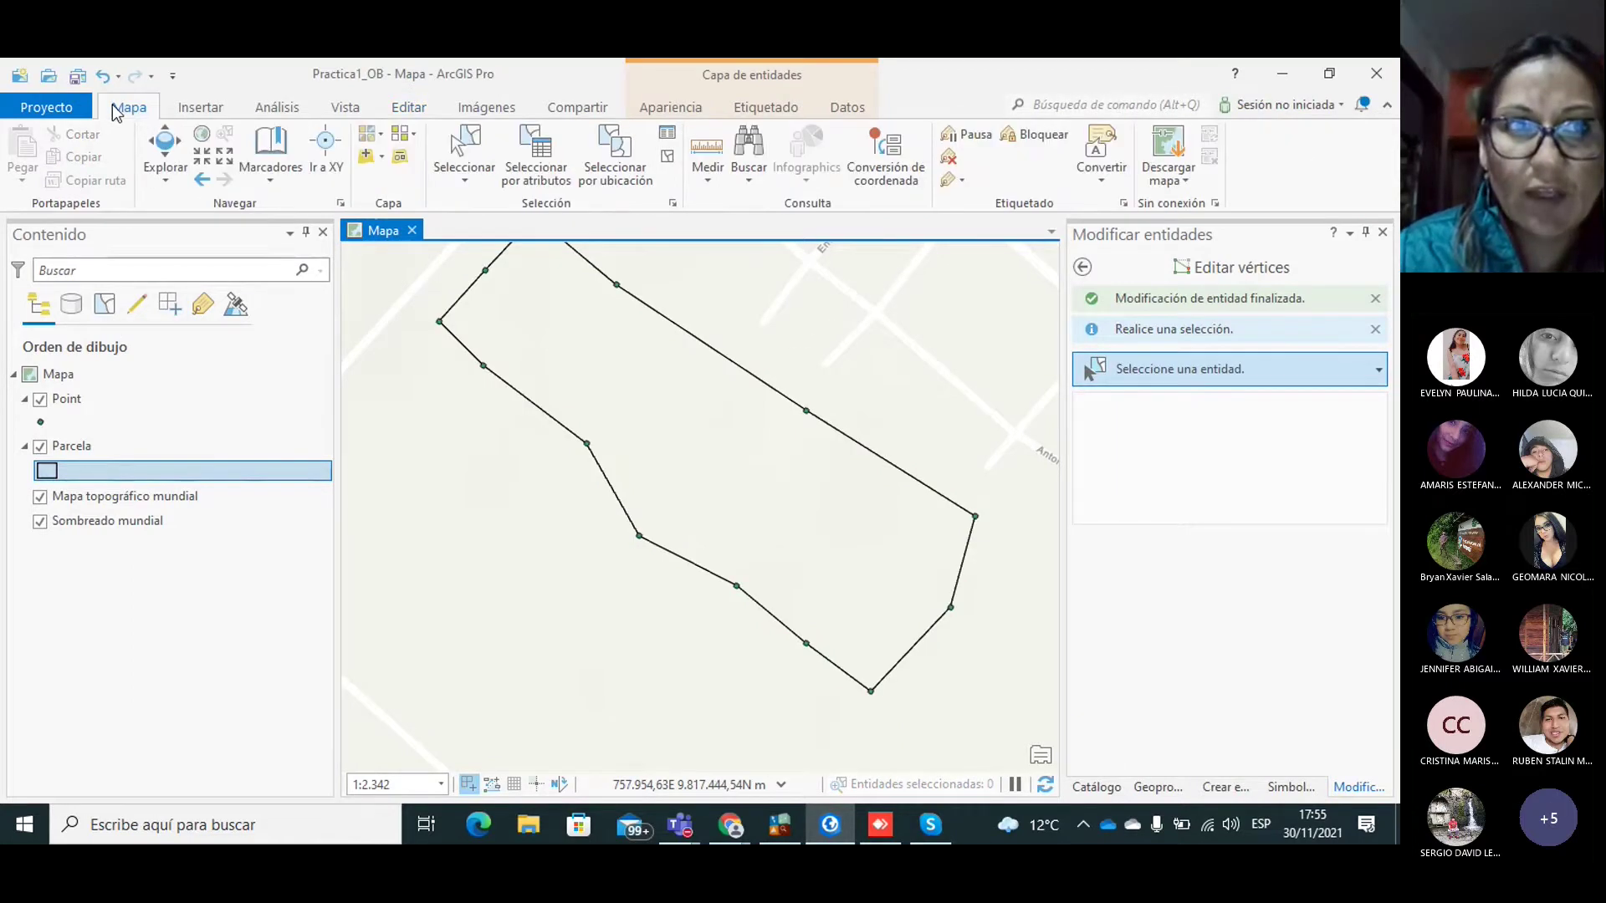
left_click(165, 153)
left_click_drag(610, 369, 666, 405)
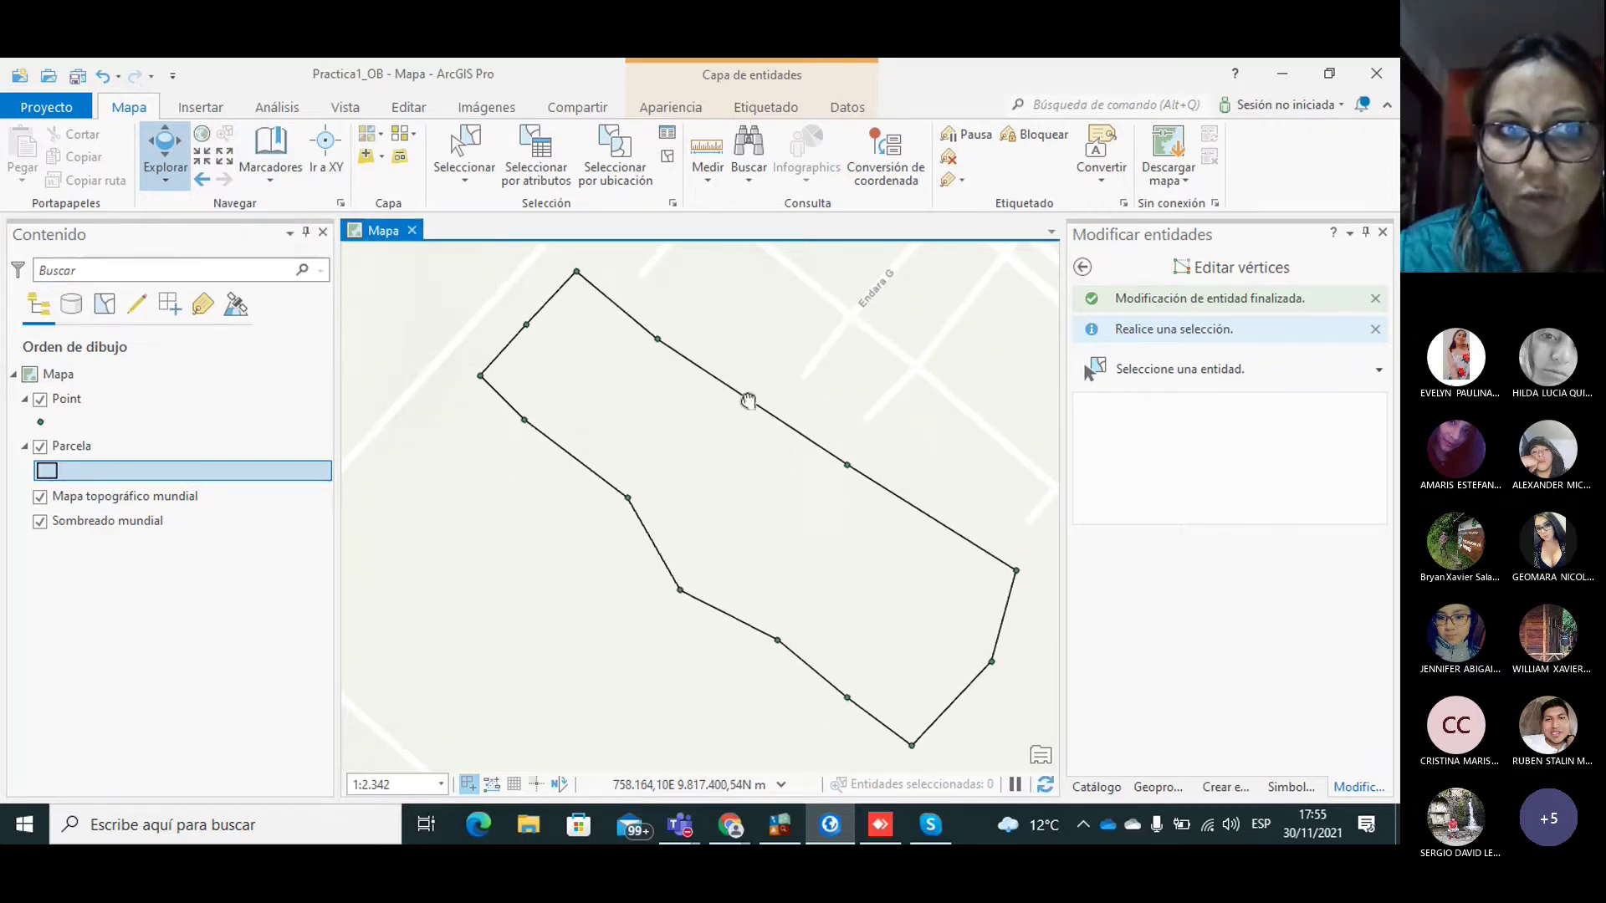
left_click_drag(749, 402, 748, 398)
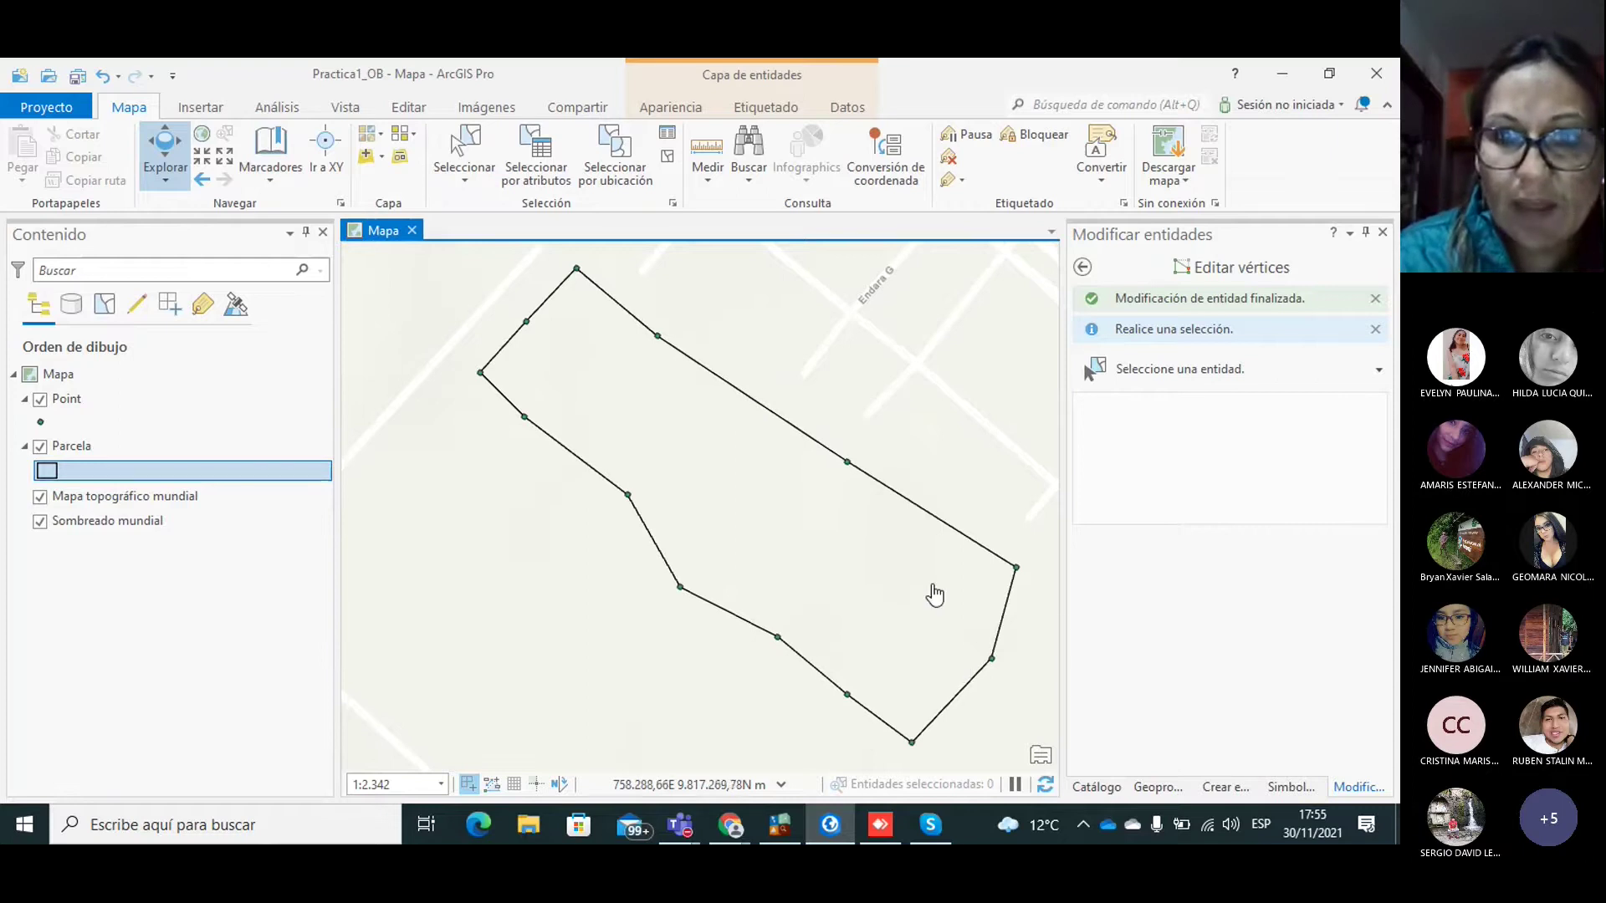
left_click_drag(931, 592, 921, 592)
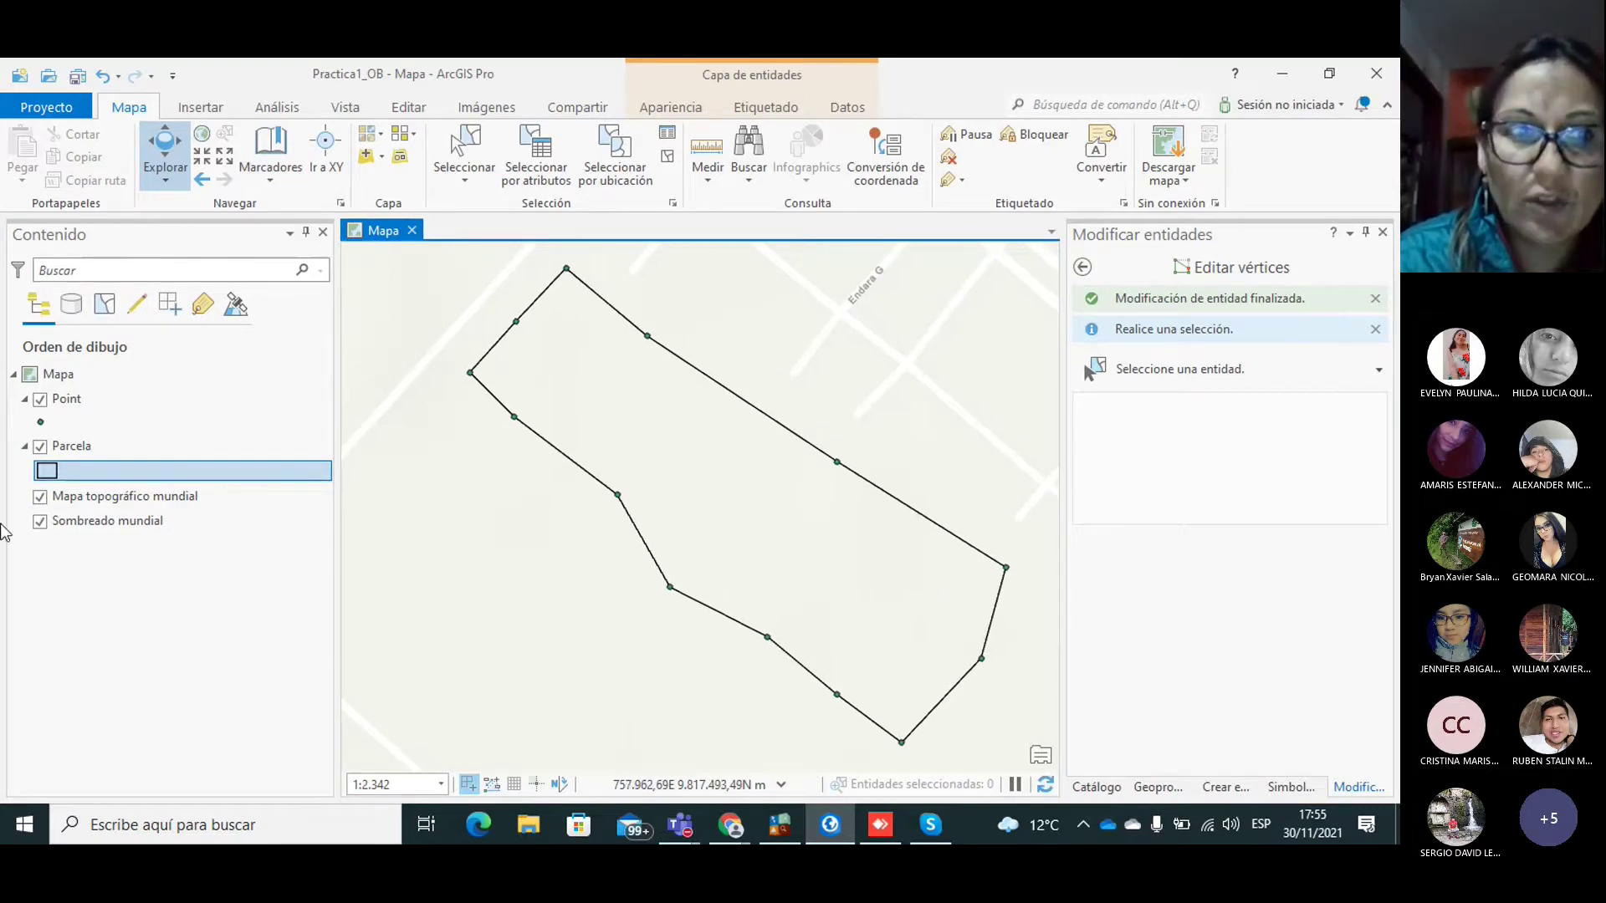
Step: Open the Parcela attribute table from the layer's context menu and select the Ha field
right_click(67, 455)
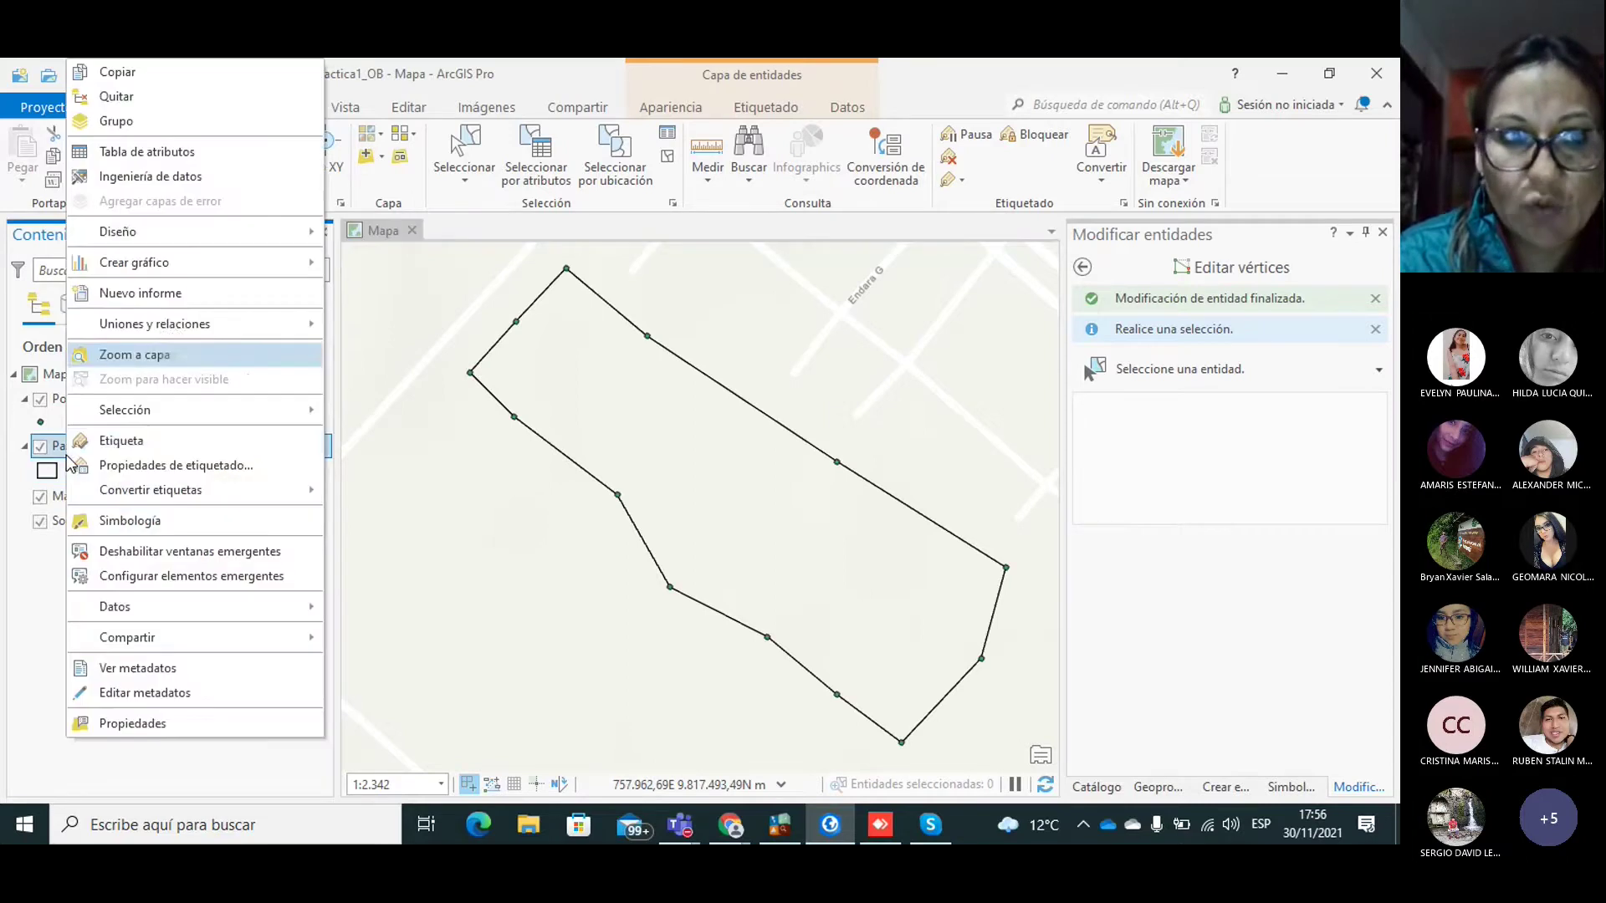
left_click(165, 153)
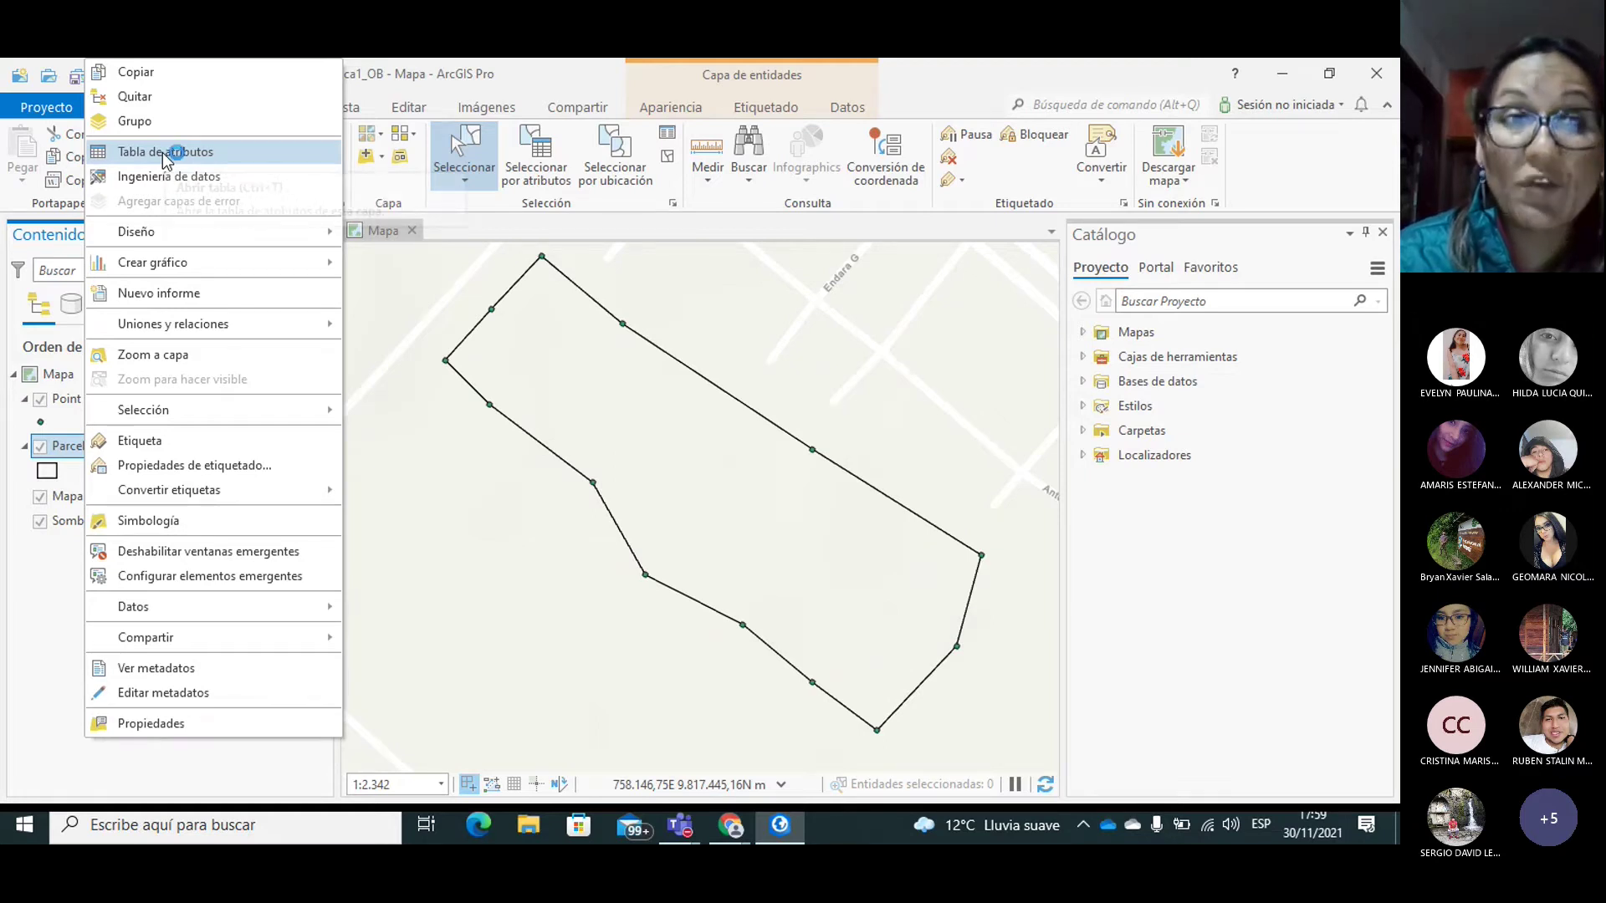
left_click(162, 152)
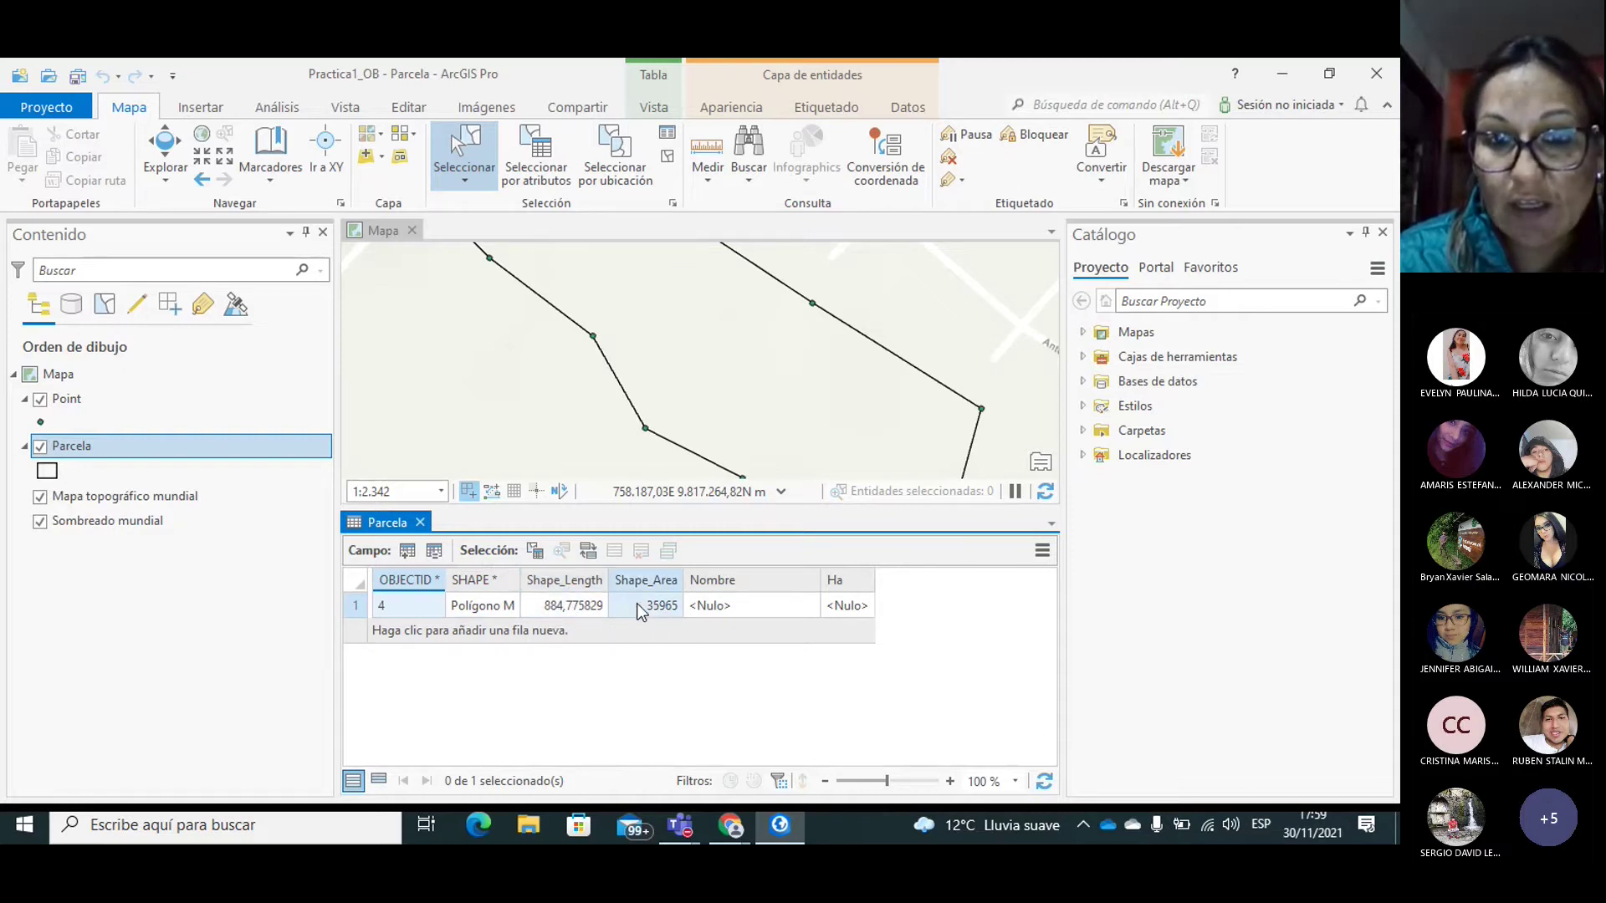
left_click(839, 584)
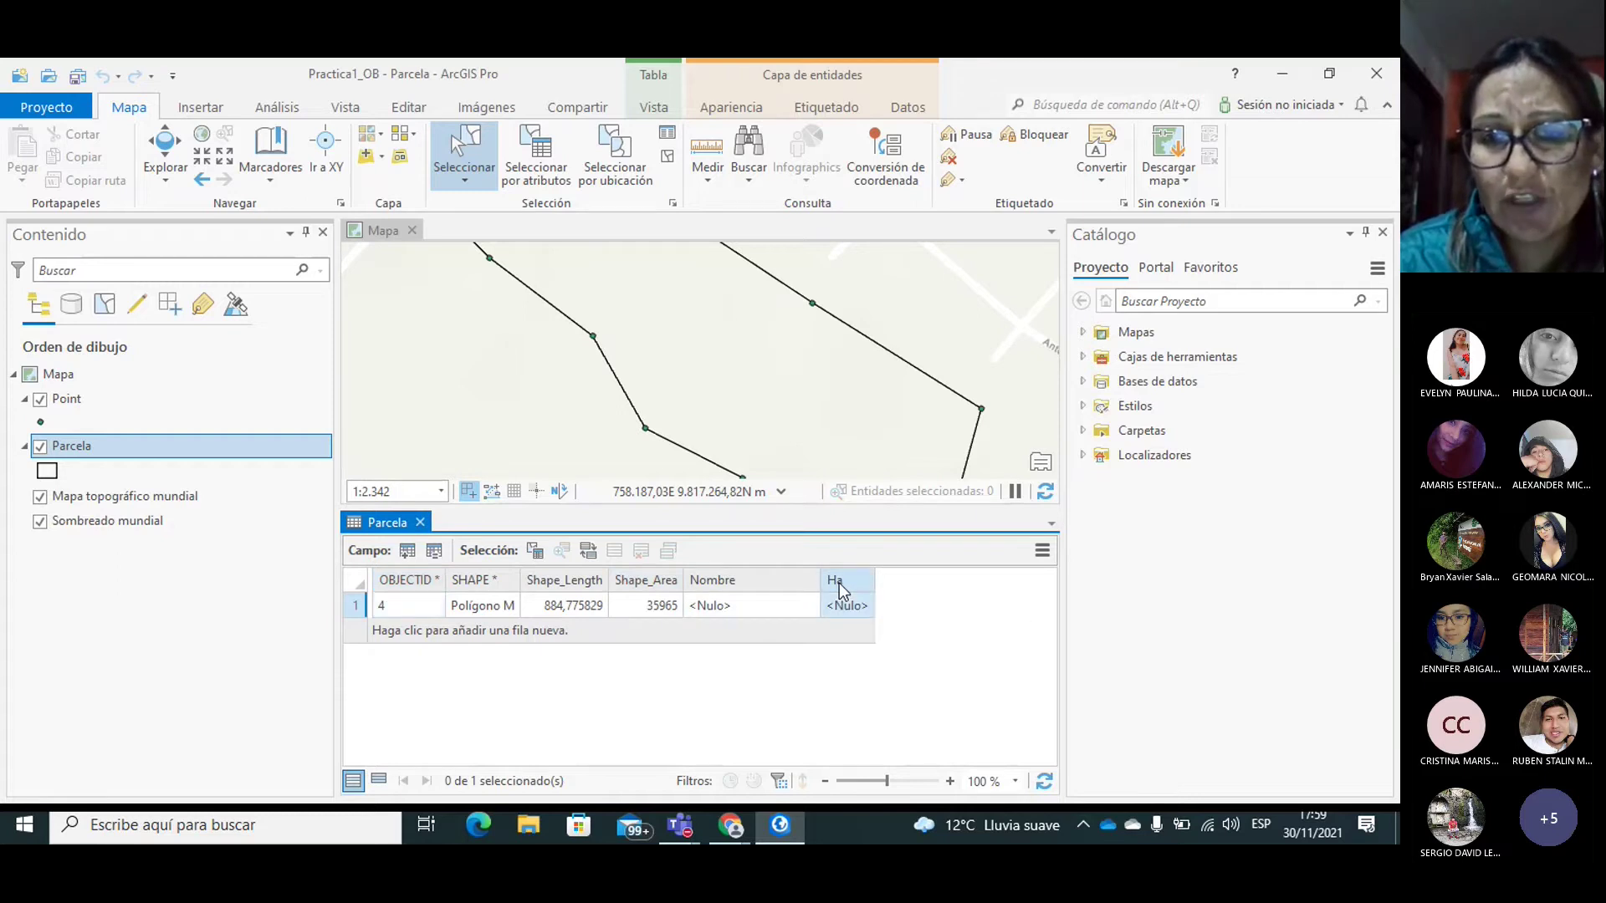
Step: Open Calcular geometría on the Ha field, with property Area and unit Hectáreas
right_click(840, 583)
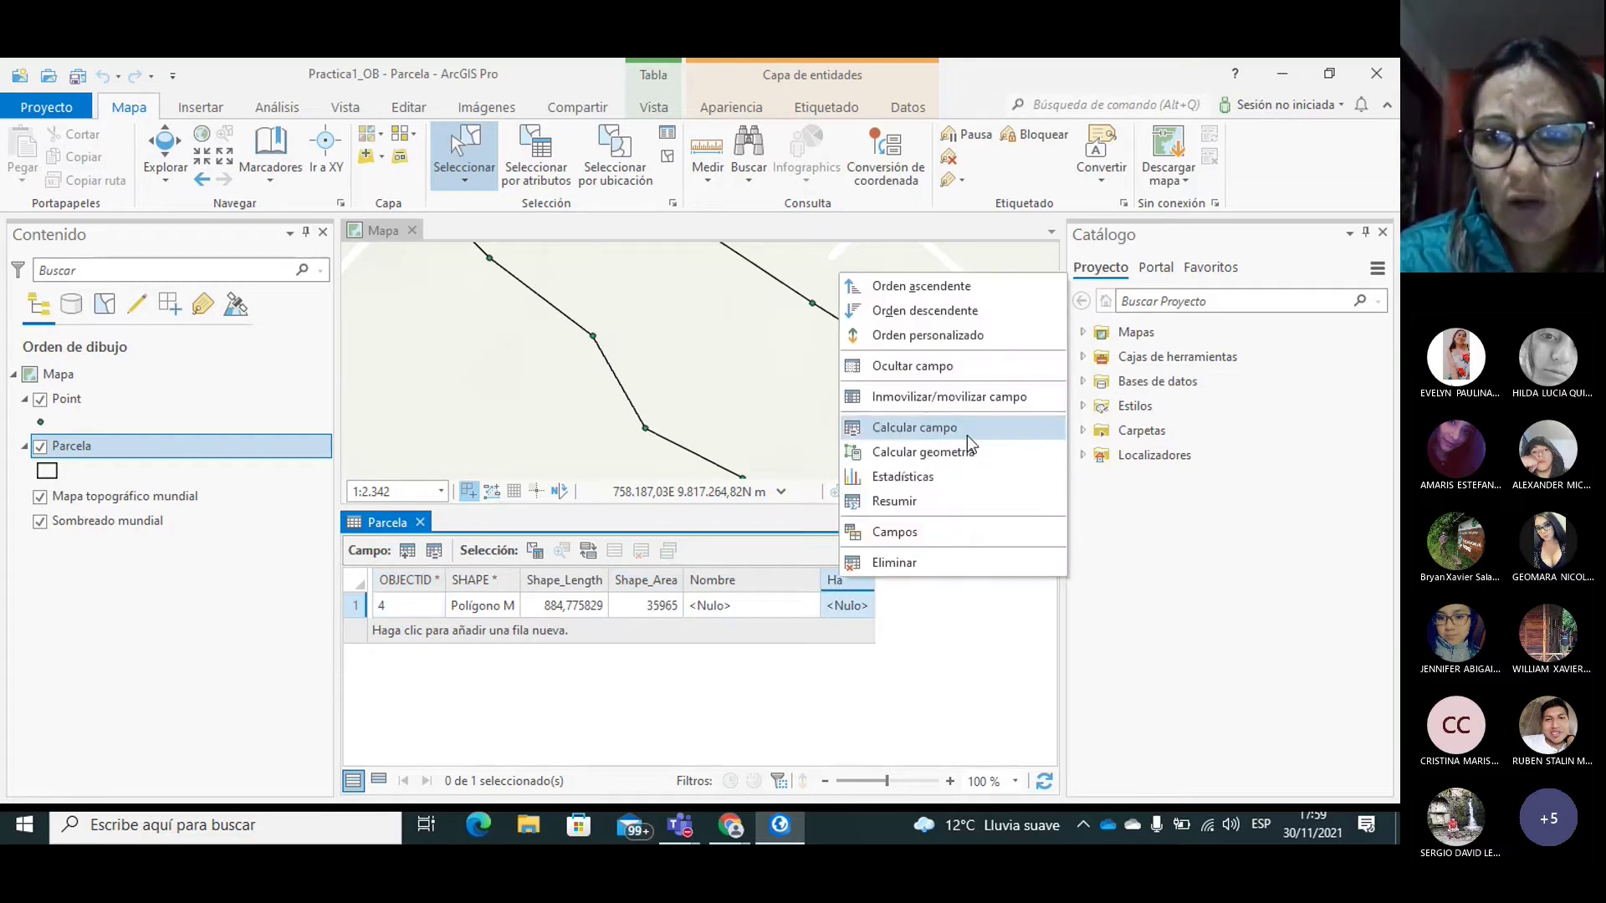
left_click(959, 460)
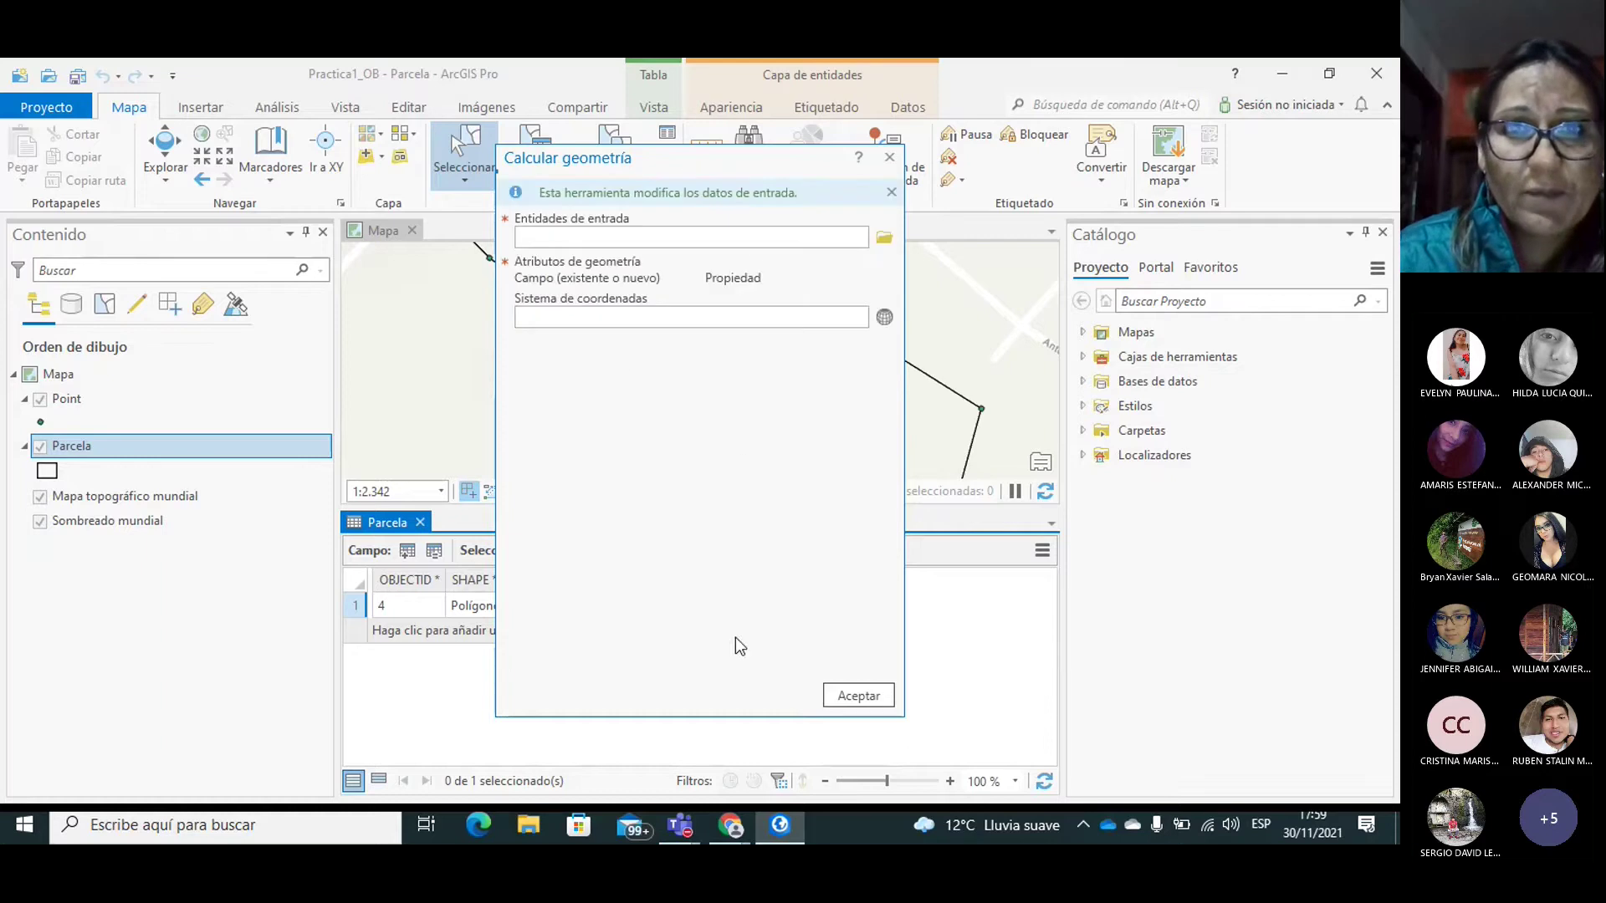
left_click(885, 241)
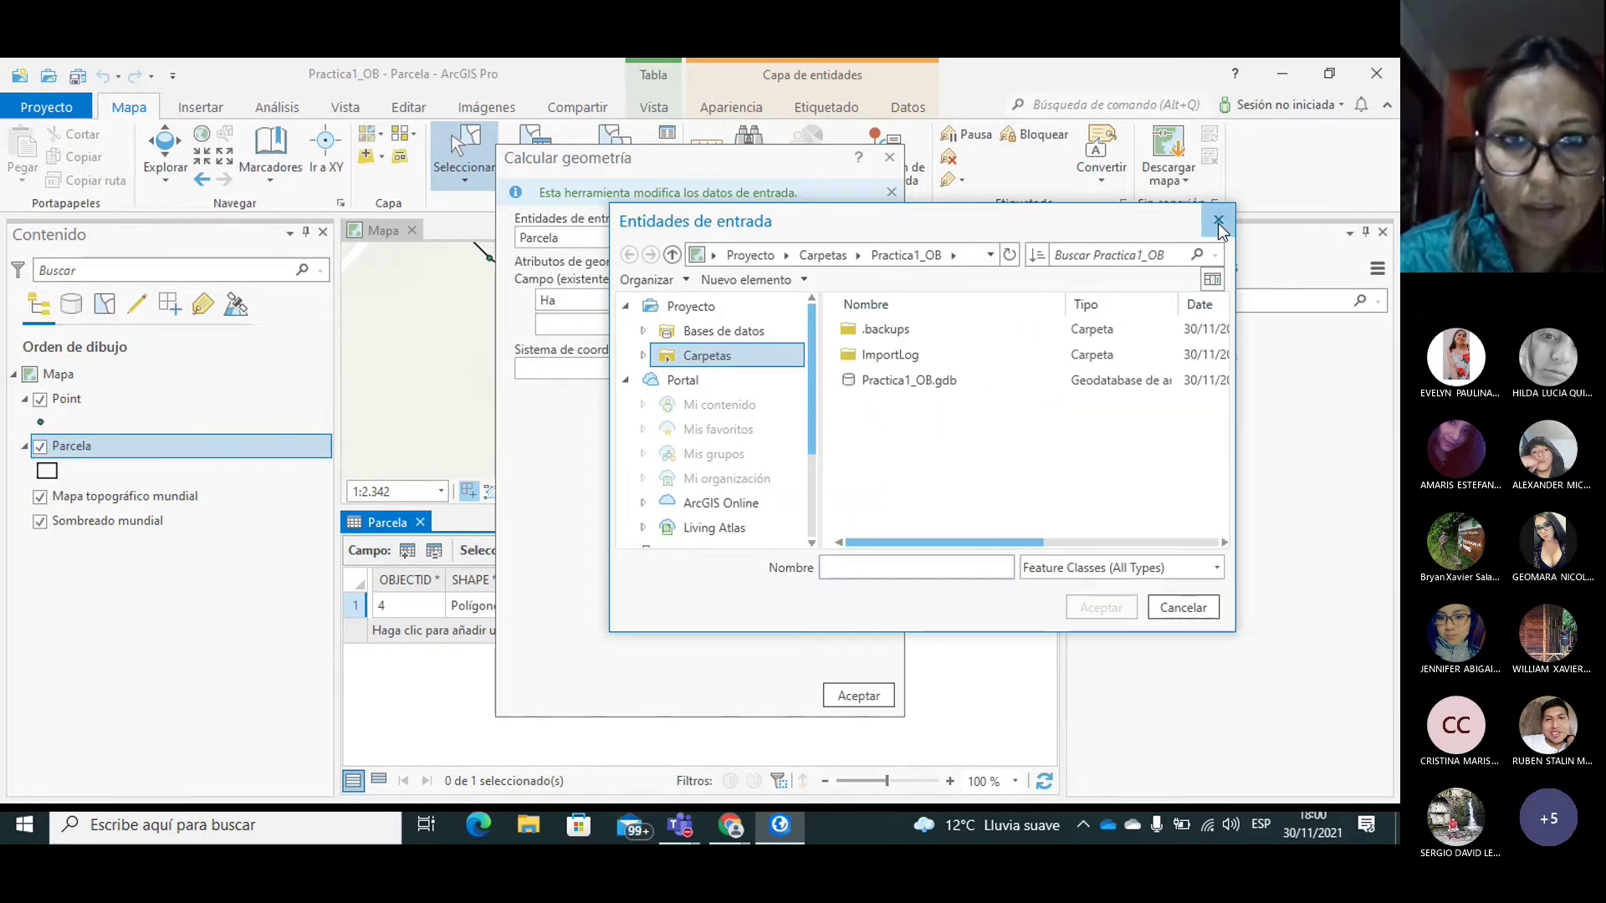
left_click(1218, 223)
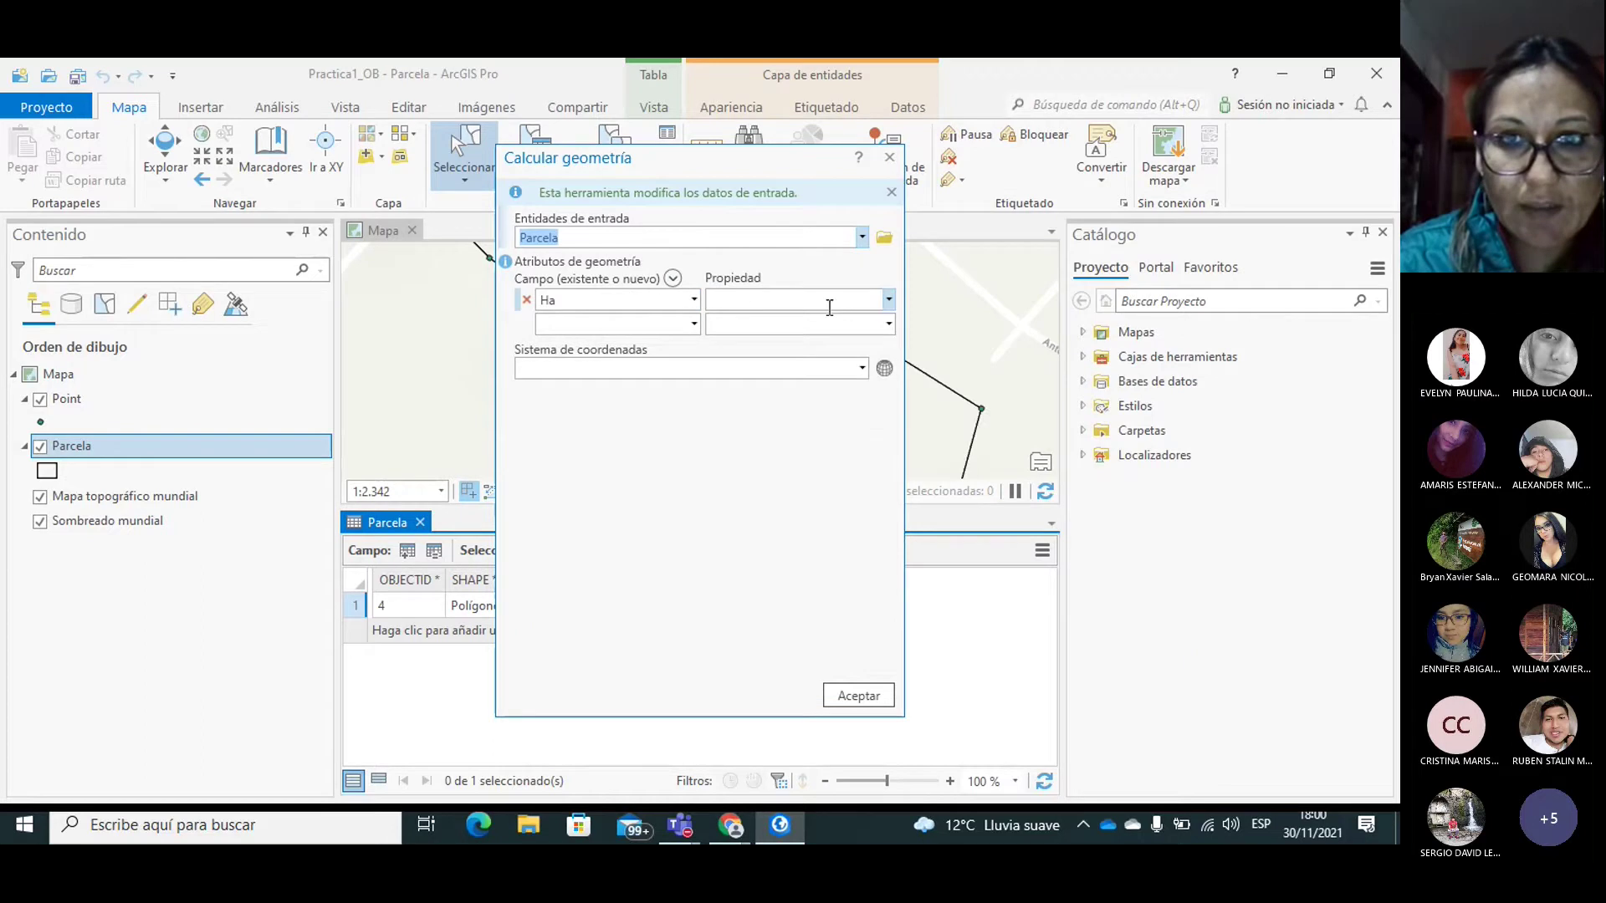
left_click(890, 301)
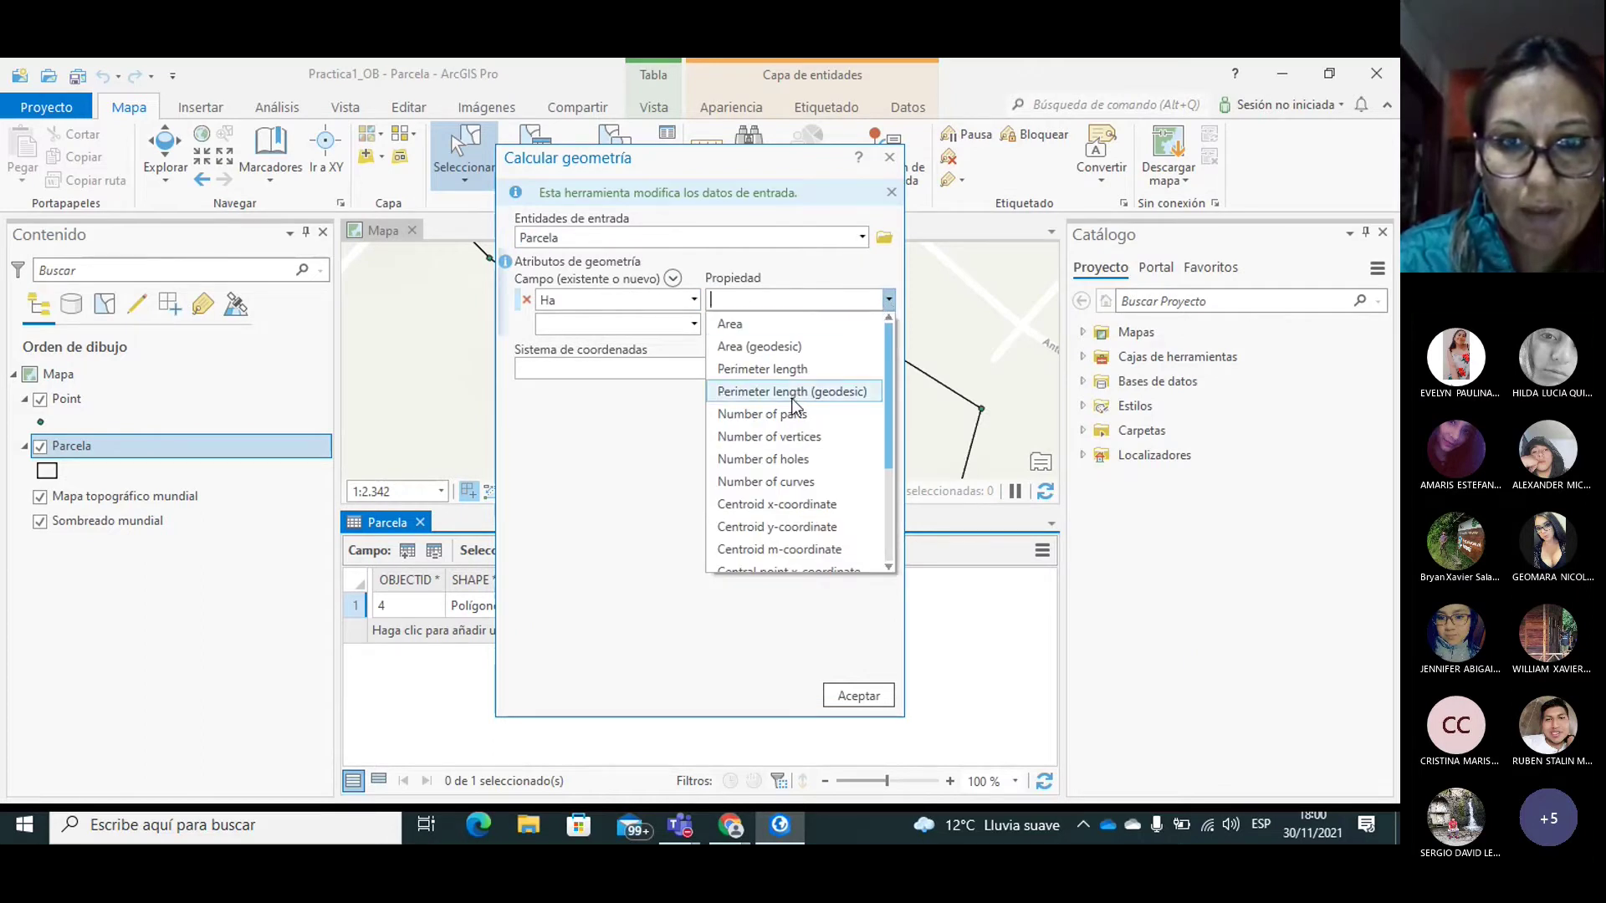
left_click(728, 327)
left_click(888, 368)
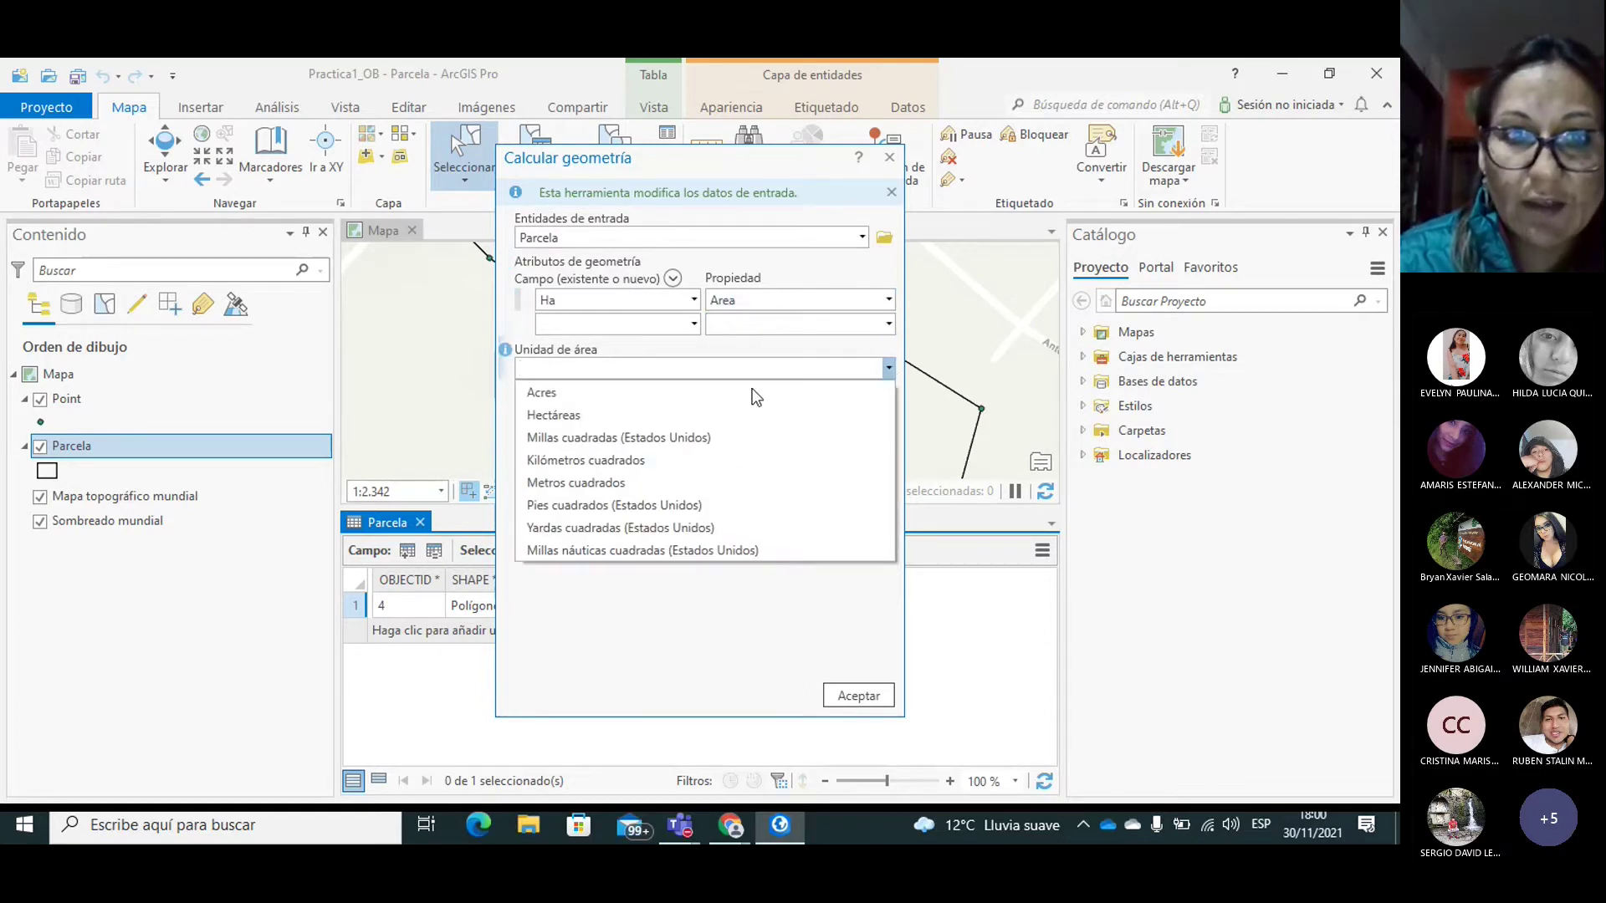
left_click(560, 415)
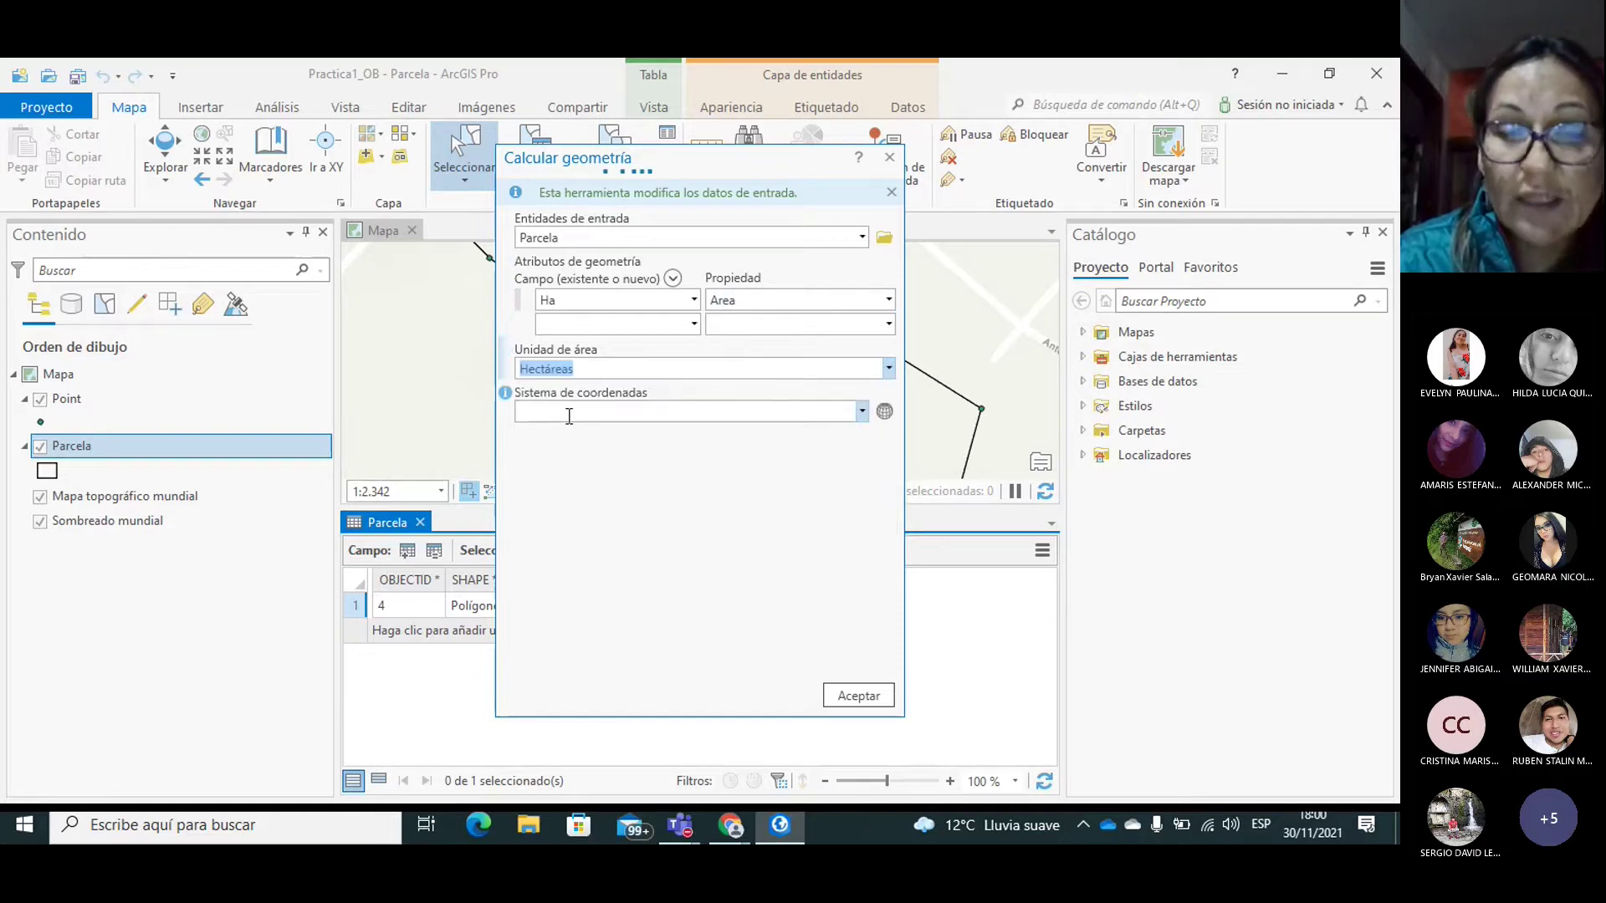
Step: Browse the coordinate systems down to Proyectadas > UTM > WGS 1984 > Hemisferio Sur
left_click(884, 411)
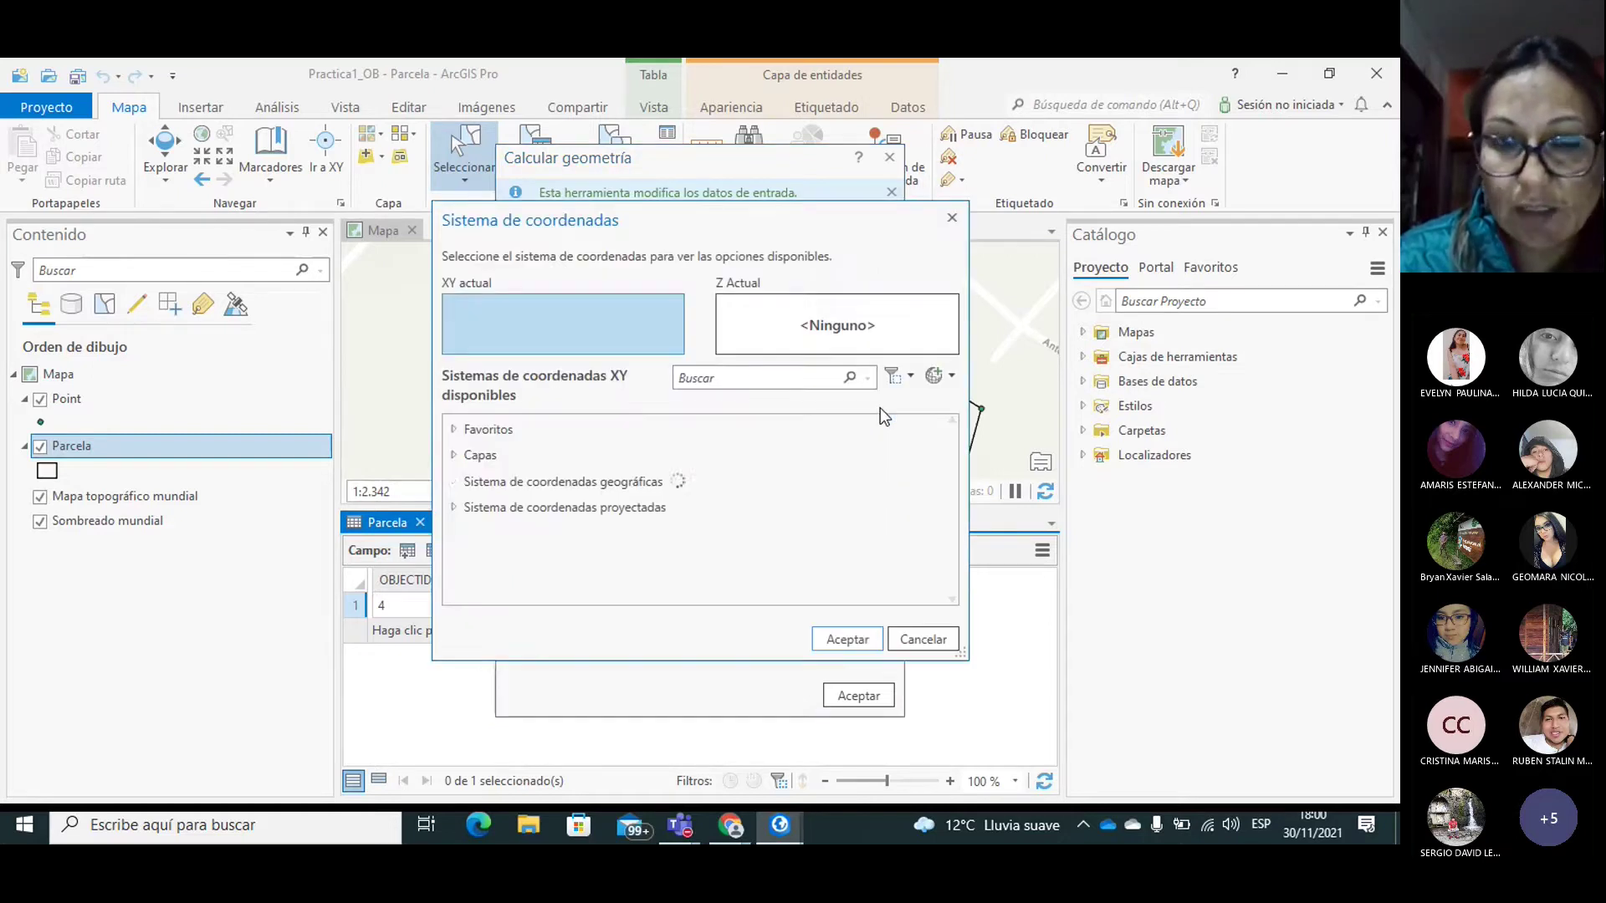
left_click(533, 507)
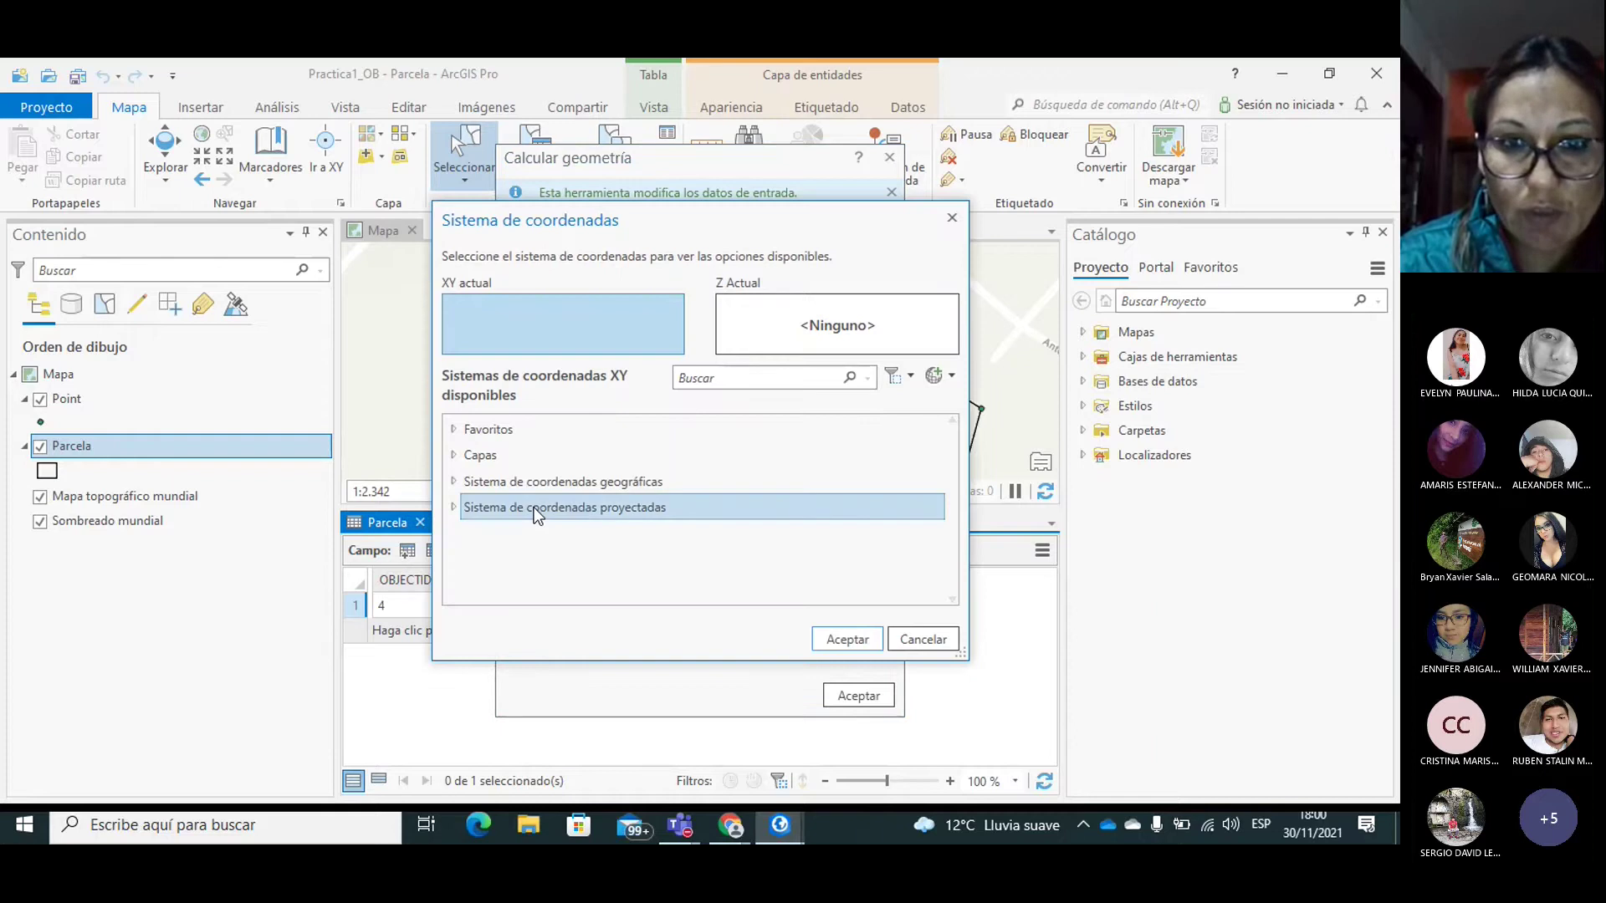
left_click(454, 506)
left_click_drag(951, 505, 954, 573)
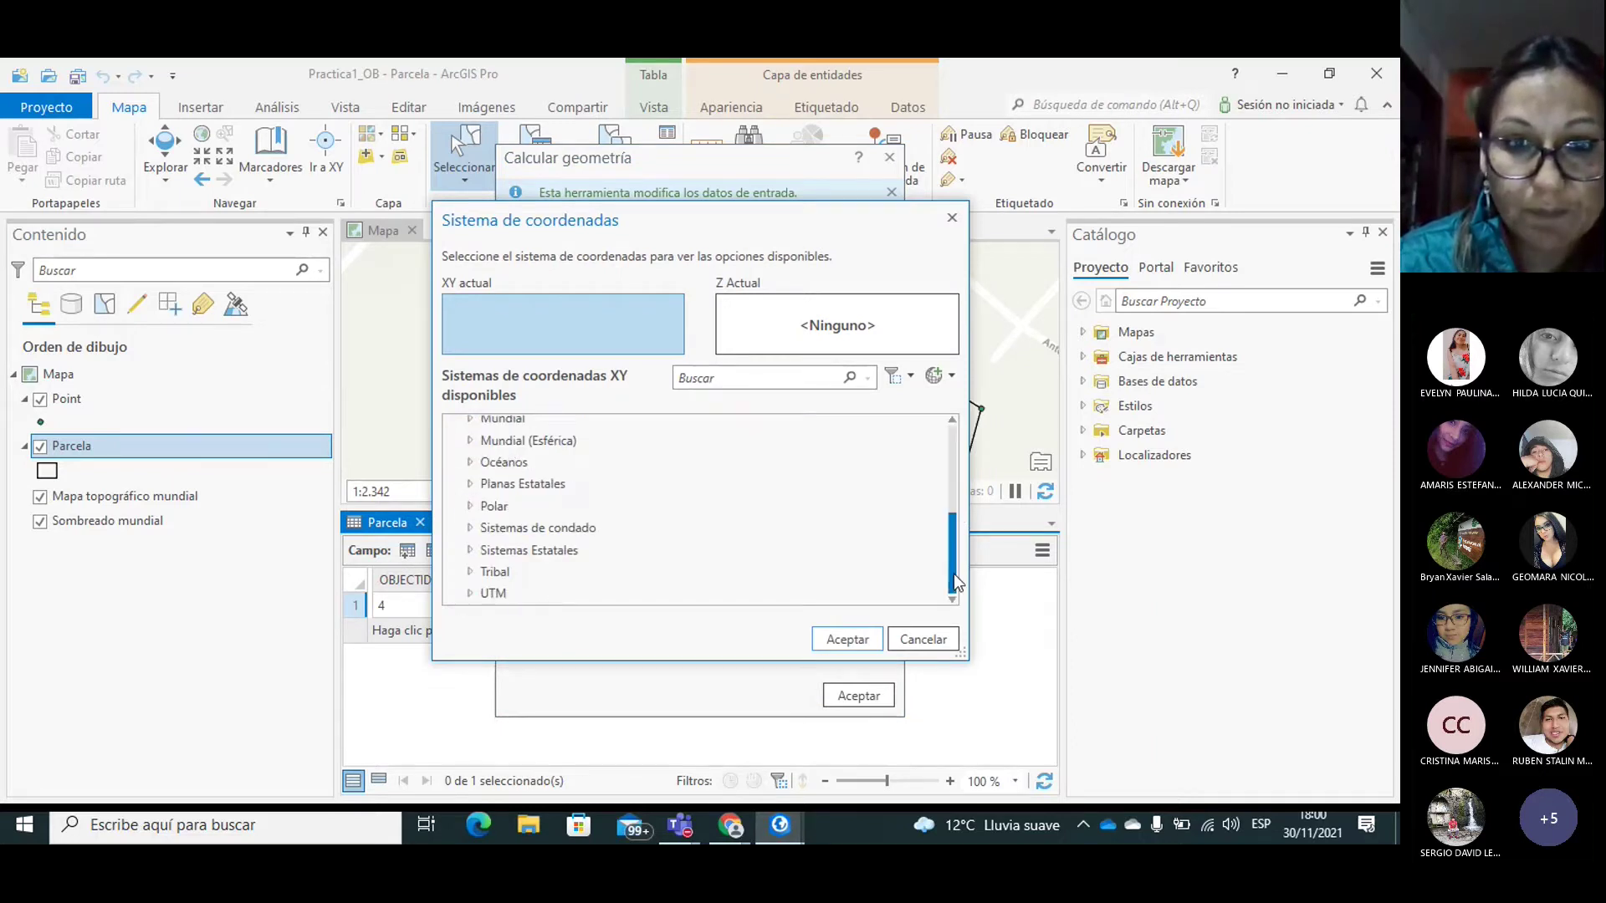
double_click(484, 593)
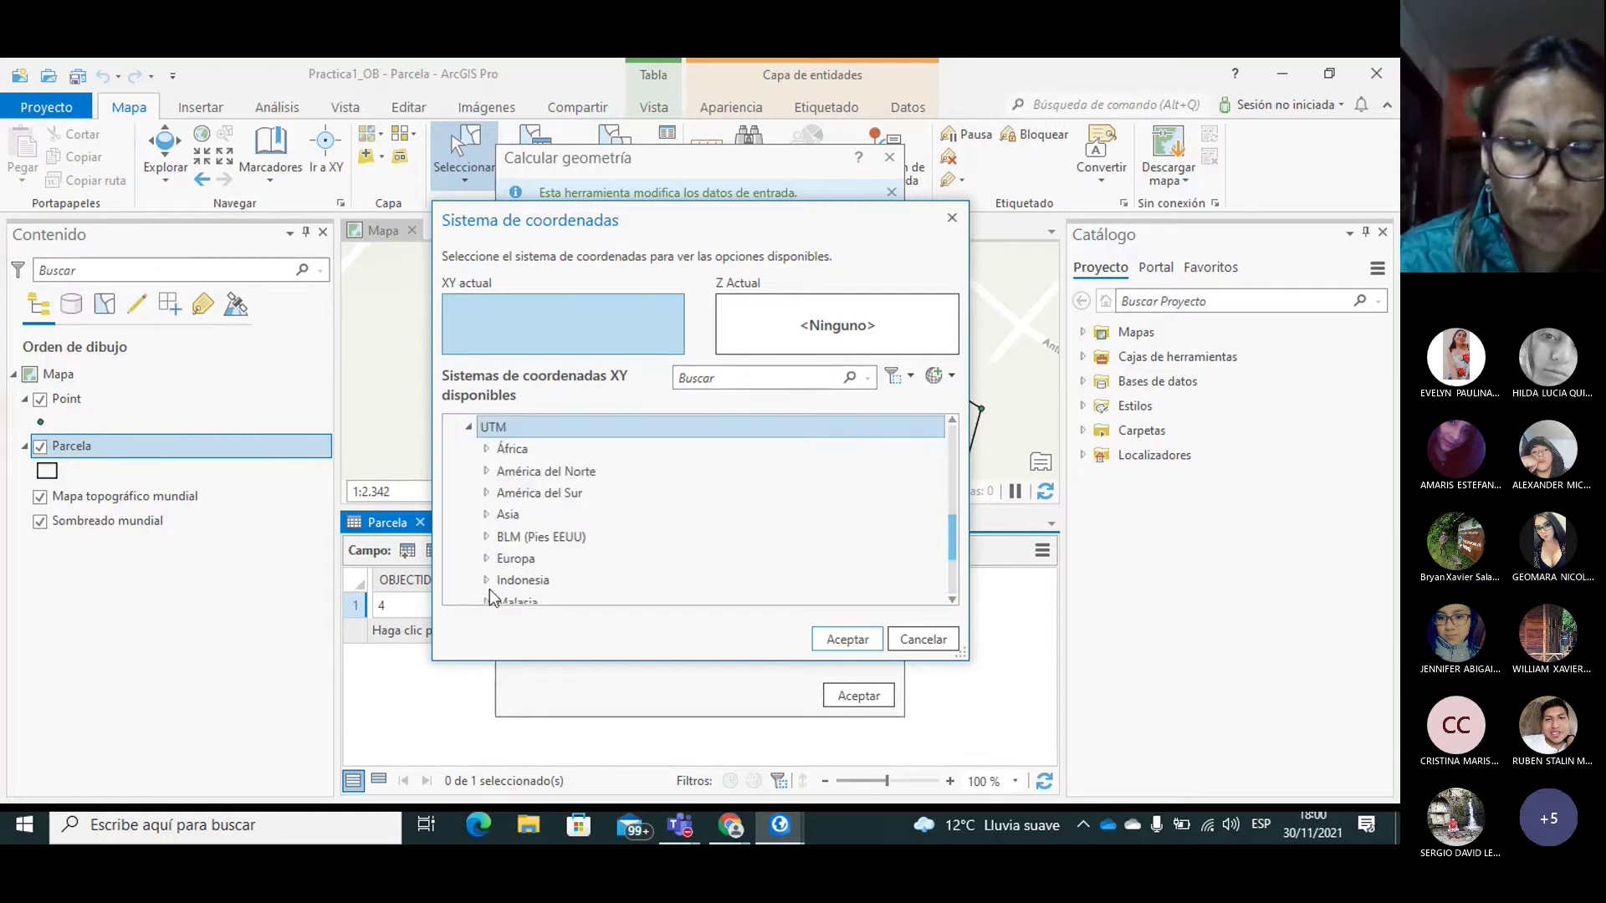
left_click_drag(951, 540, 951, 577)
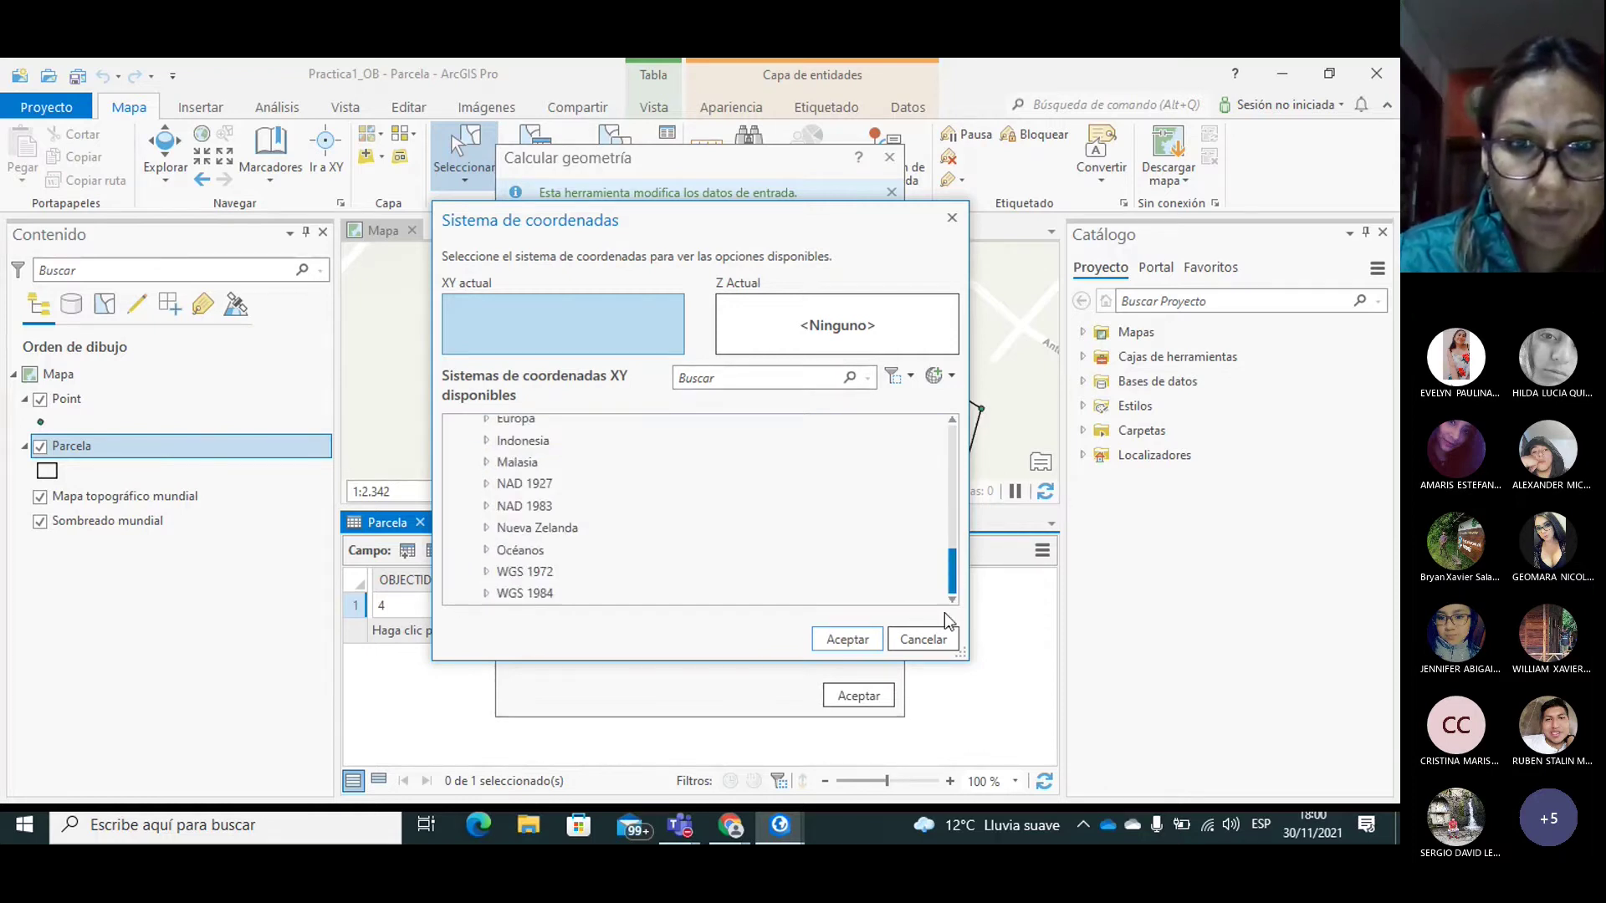
left_click(508, 592)
double_click(509, 592)
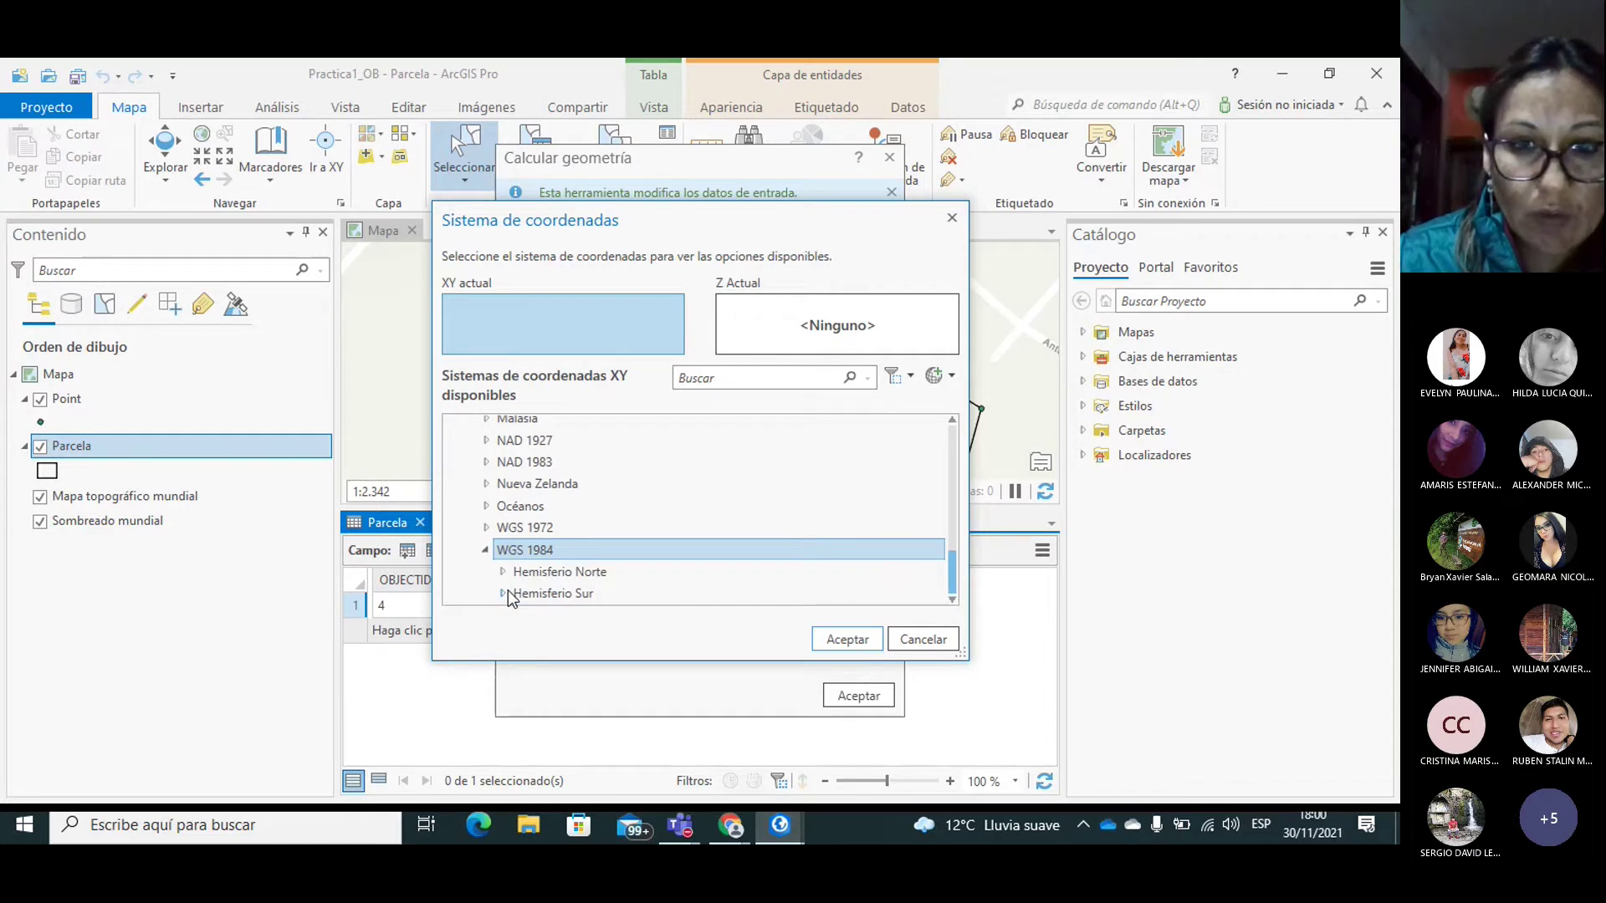
double_click(509, 589)
Step: Choose WGS 1984 UTM Zona 17S and run the calculation, filling Ha with 3,5965
left_click(952, 602)
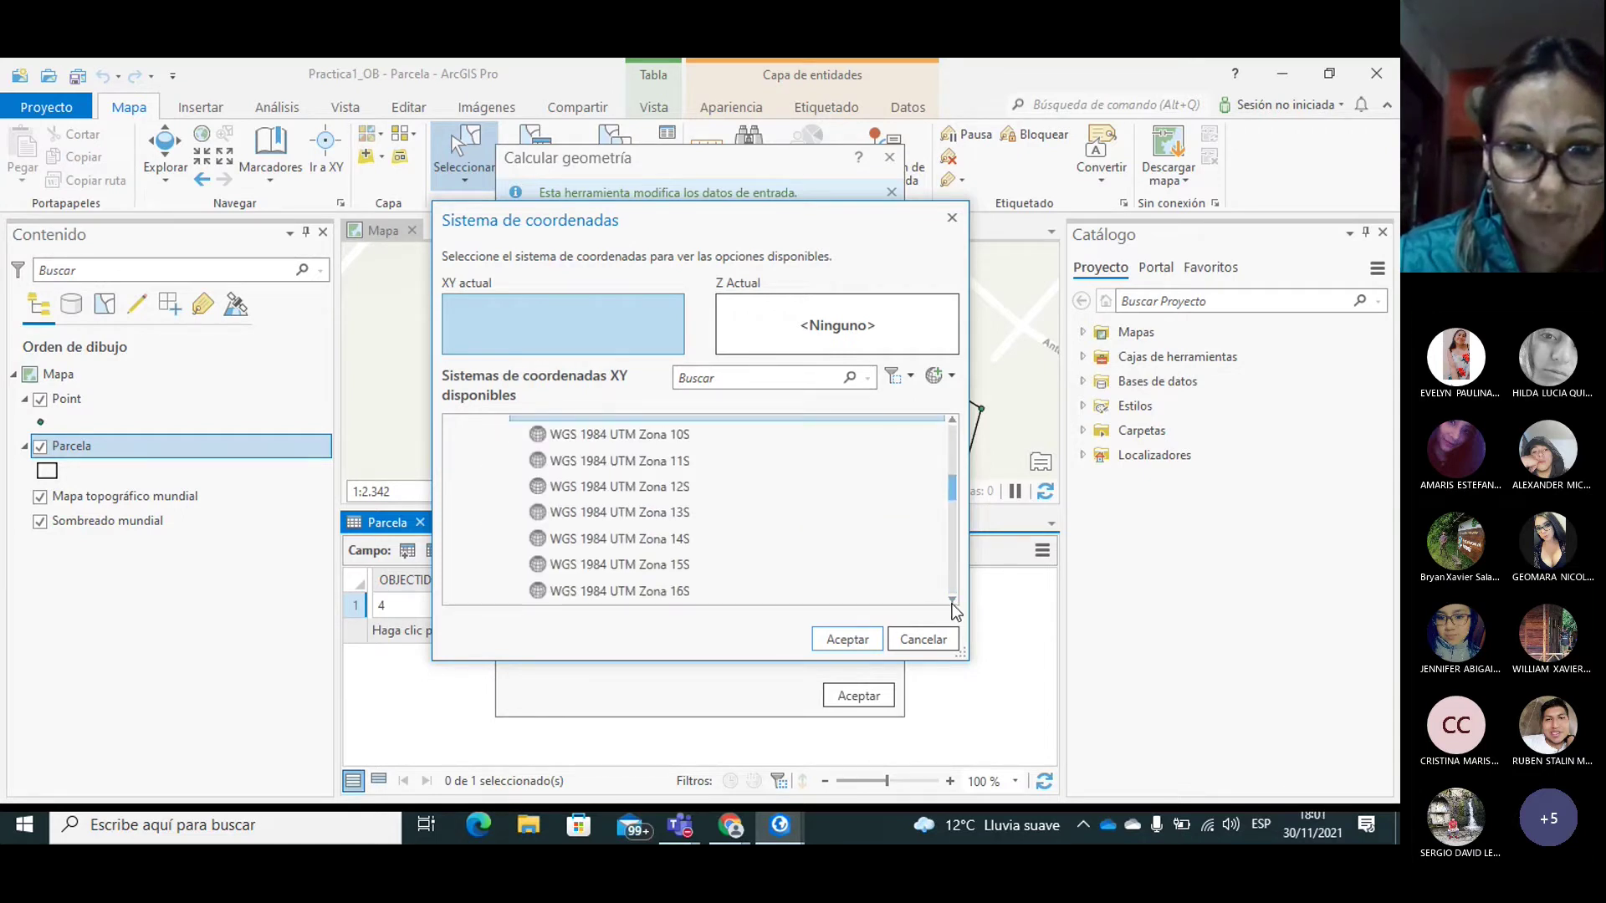
left_click(952, 601)
left_click(636, 593)
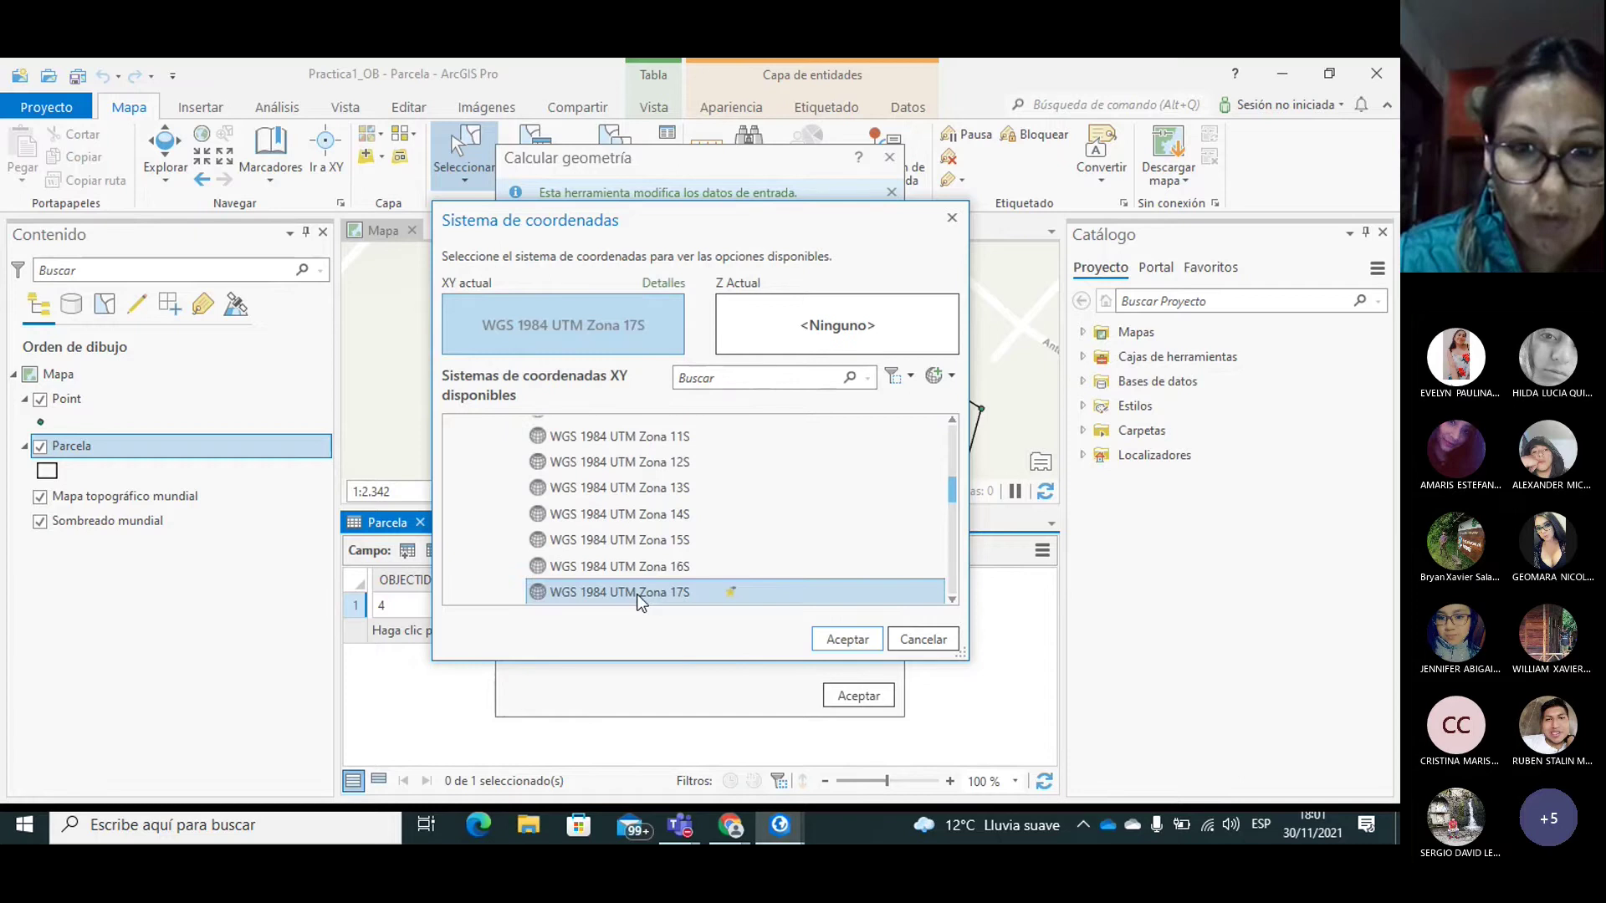
left_click(840, 634)
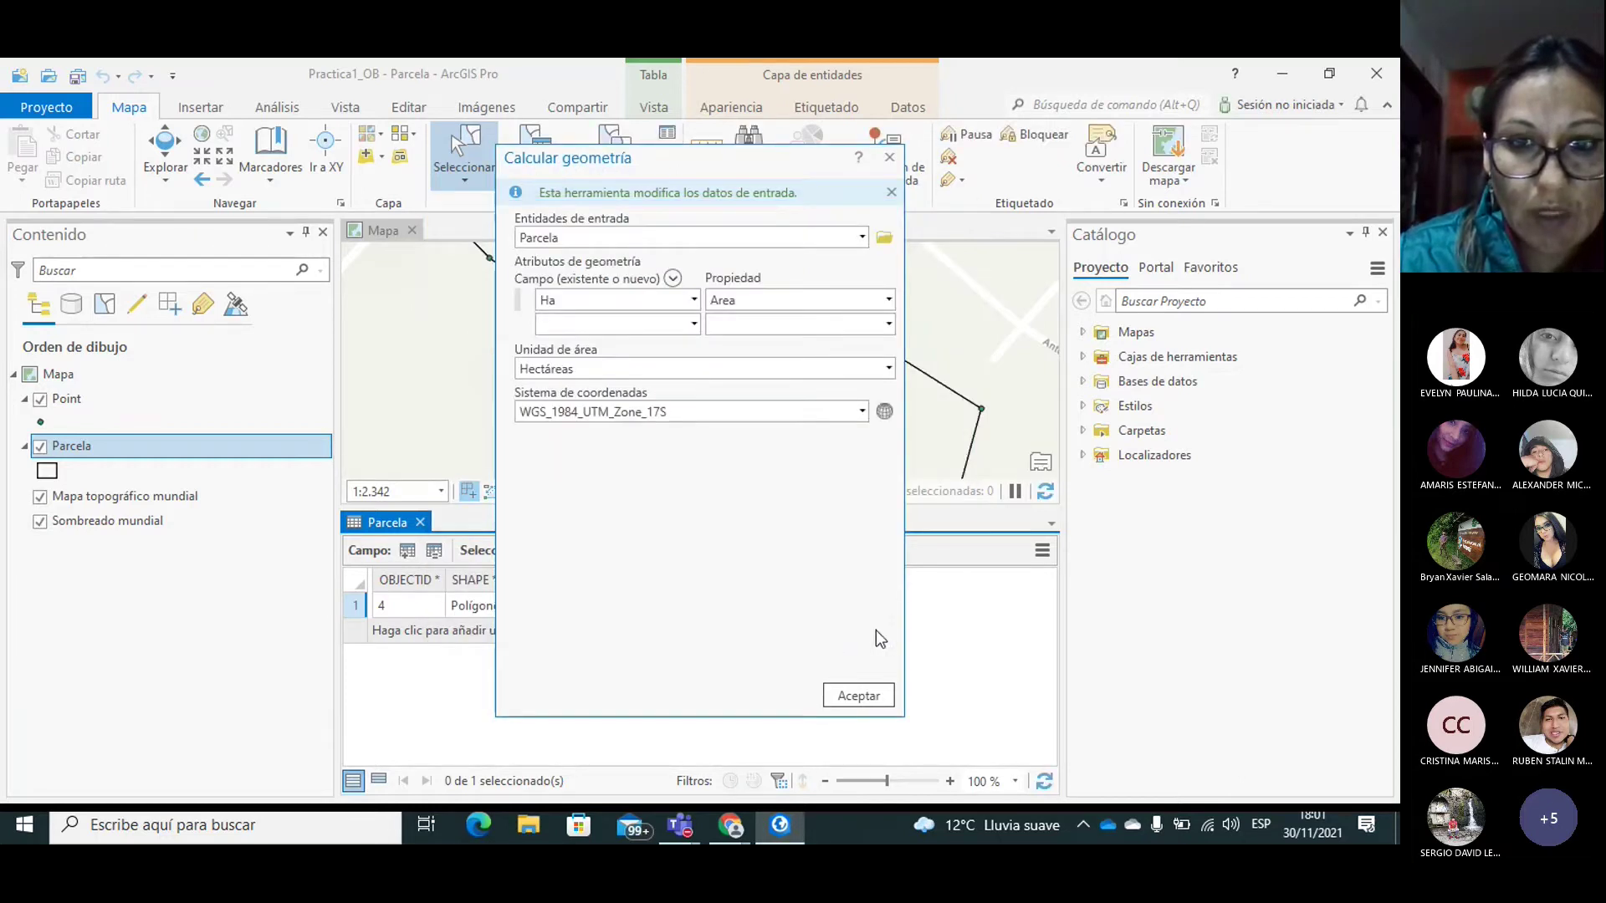
left_click(856, 698)
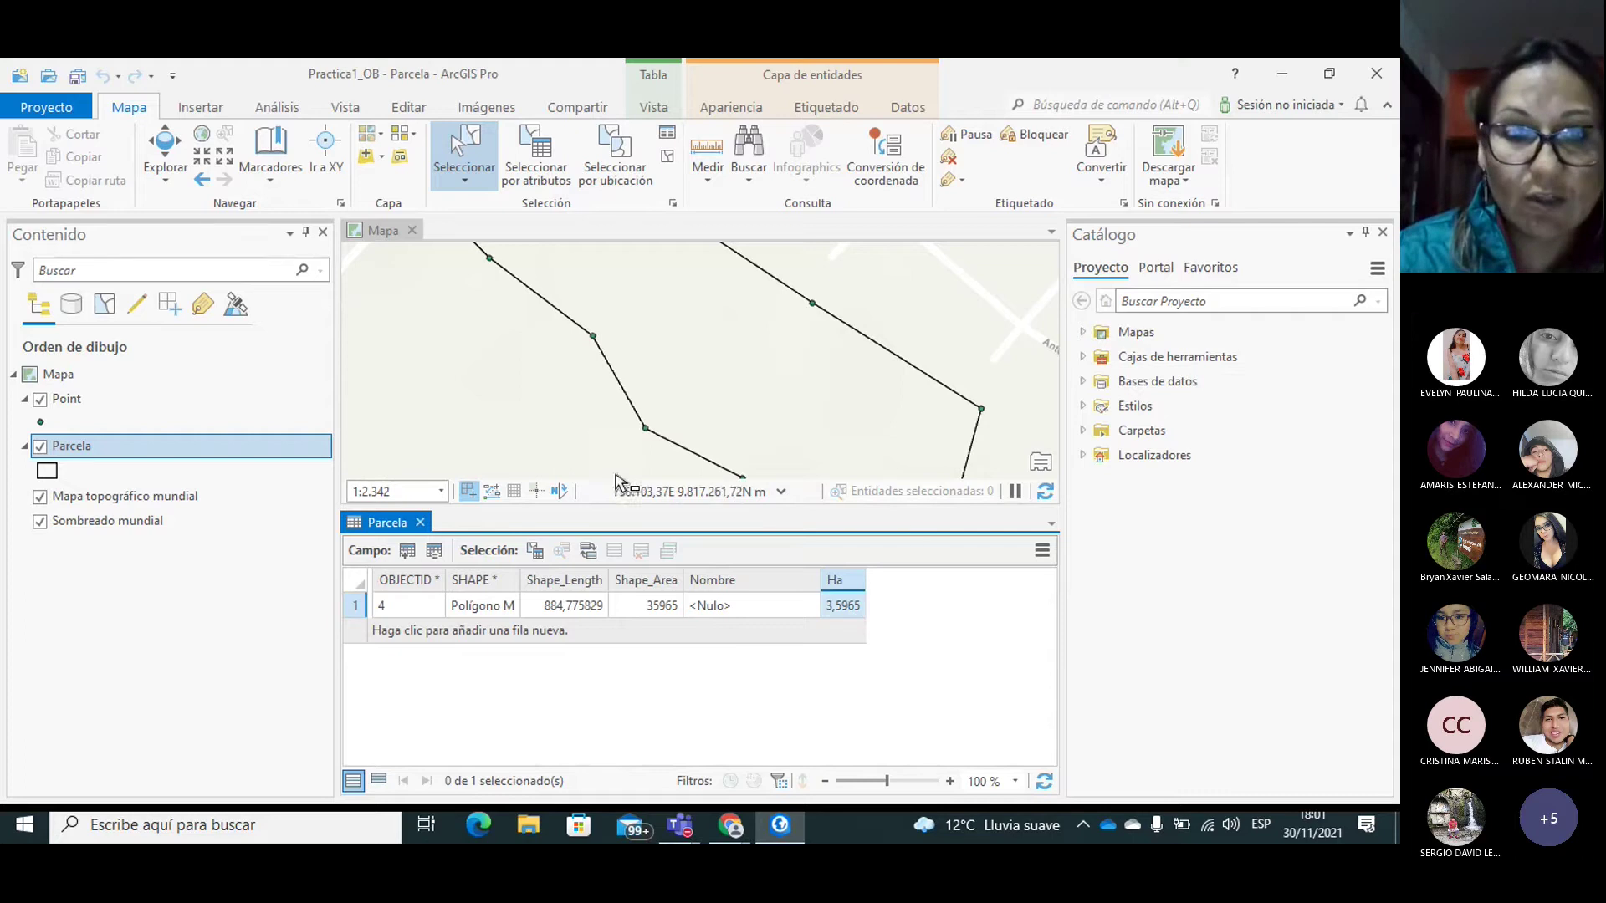
Step: From the Editar tab, open Crear entidades and activate the Parcela polygon template for drawing
left_click(409, 109)
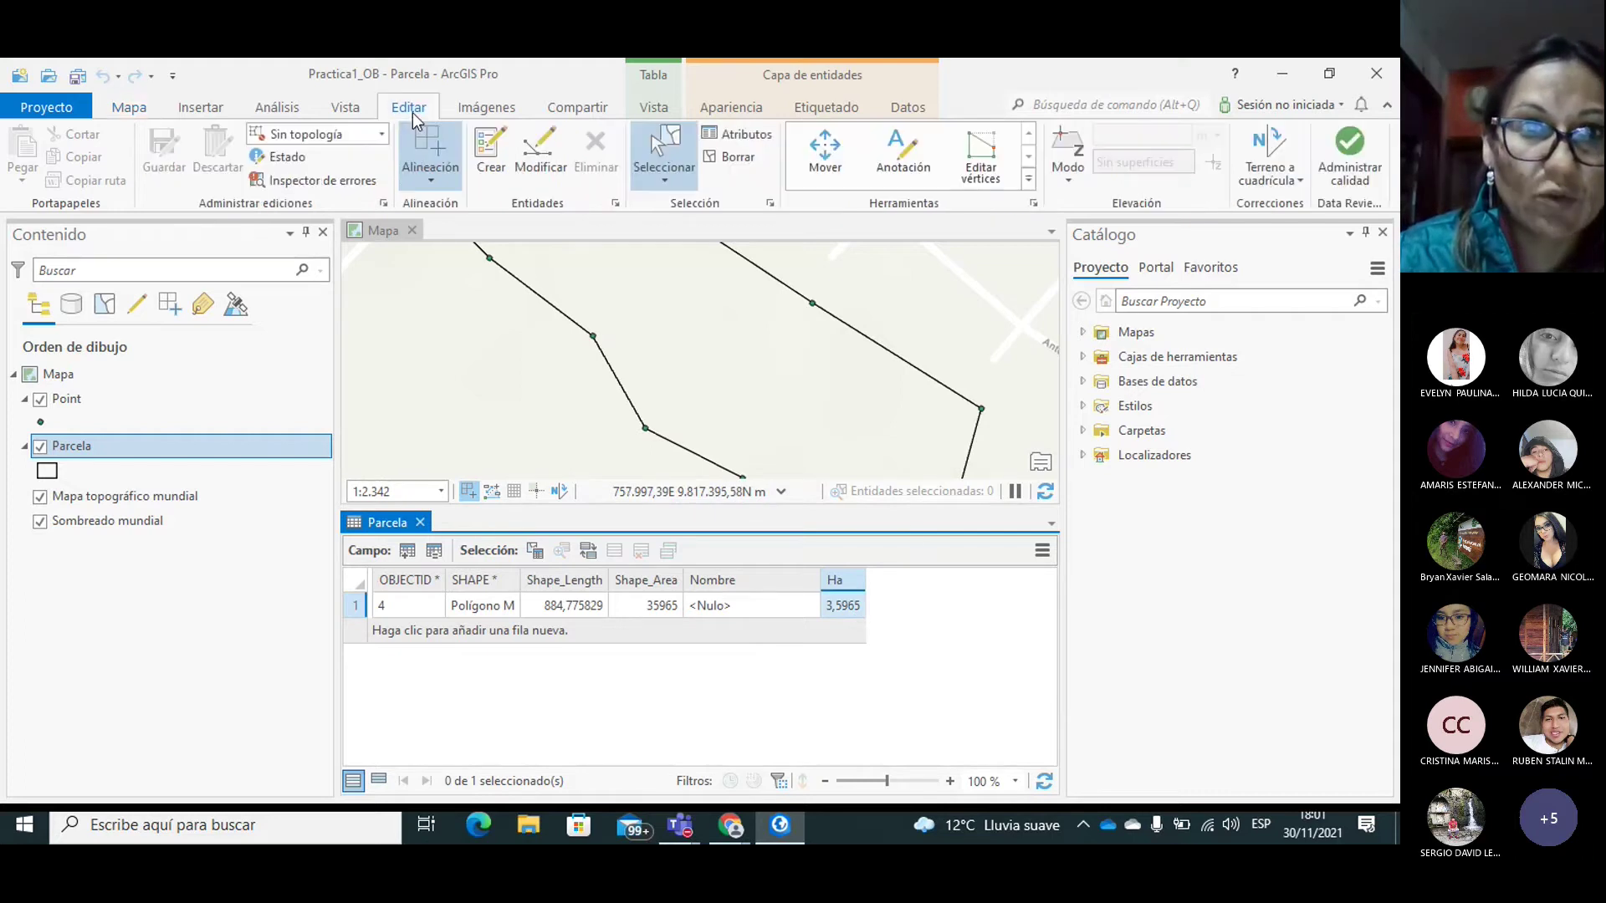
left_click(492, 153)
left_click(1129, 354)
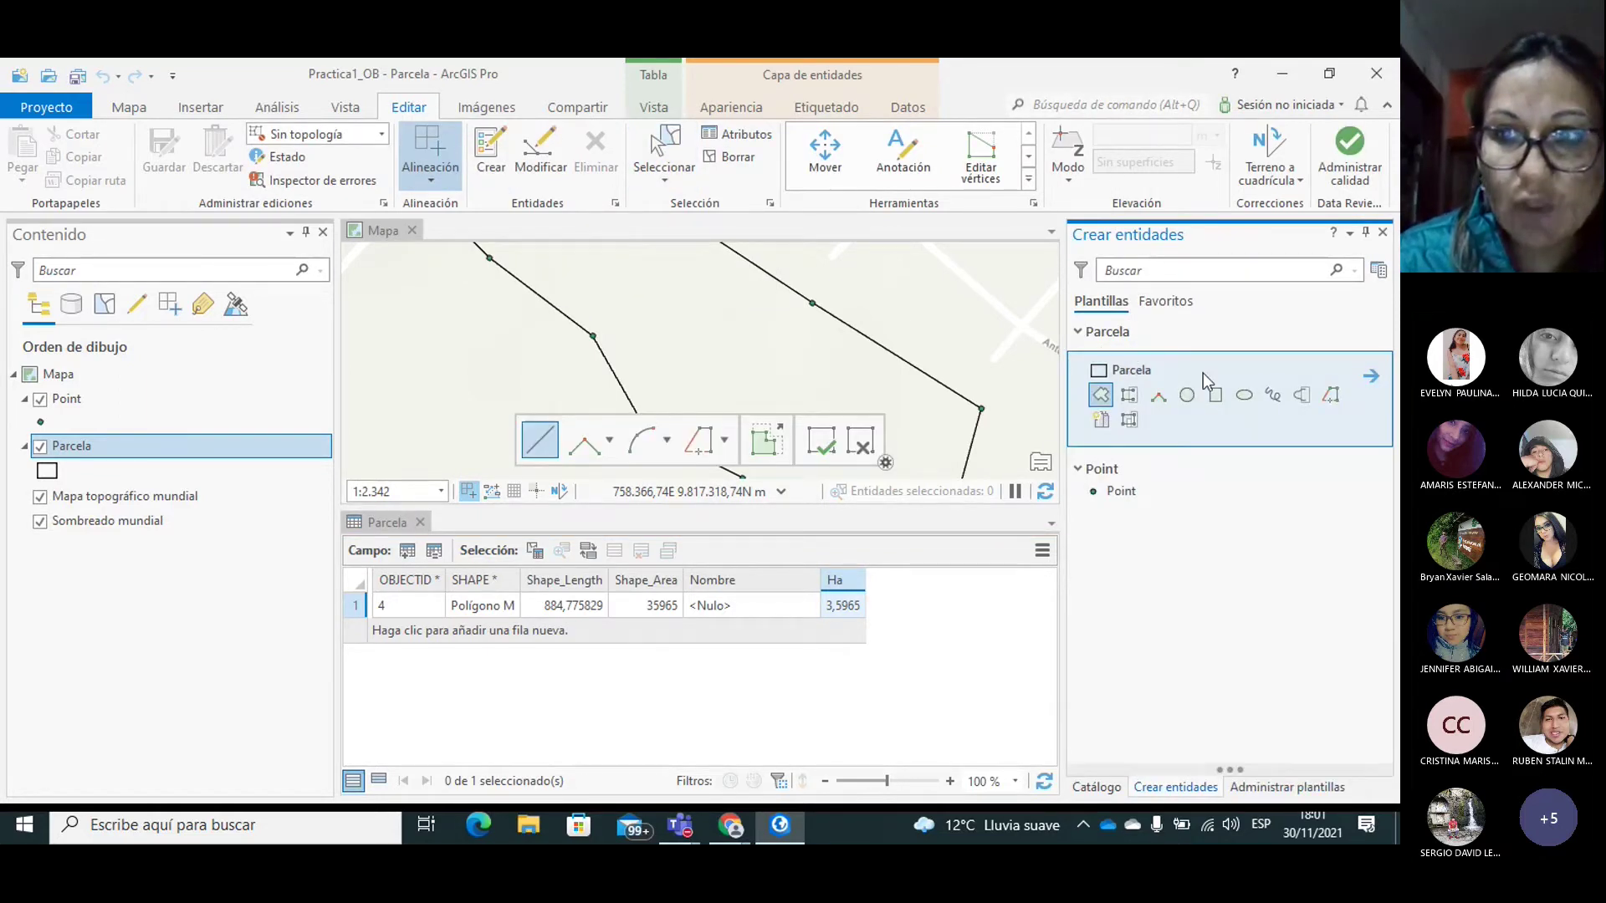
left_click(1176, 306)
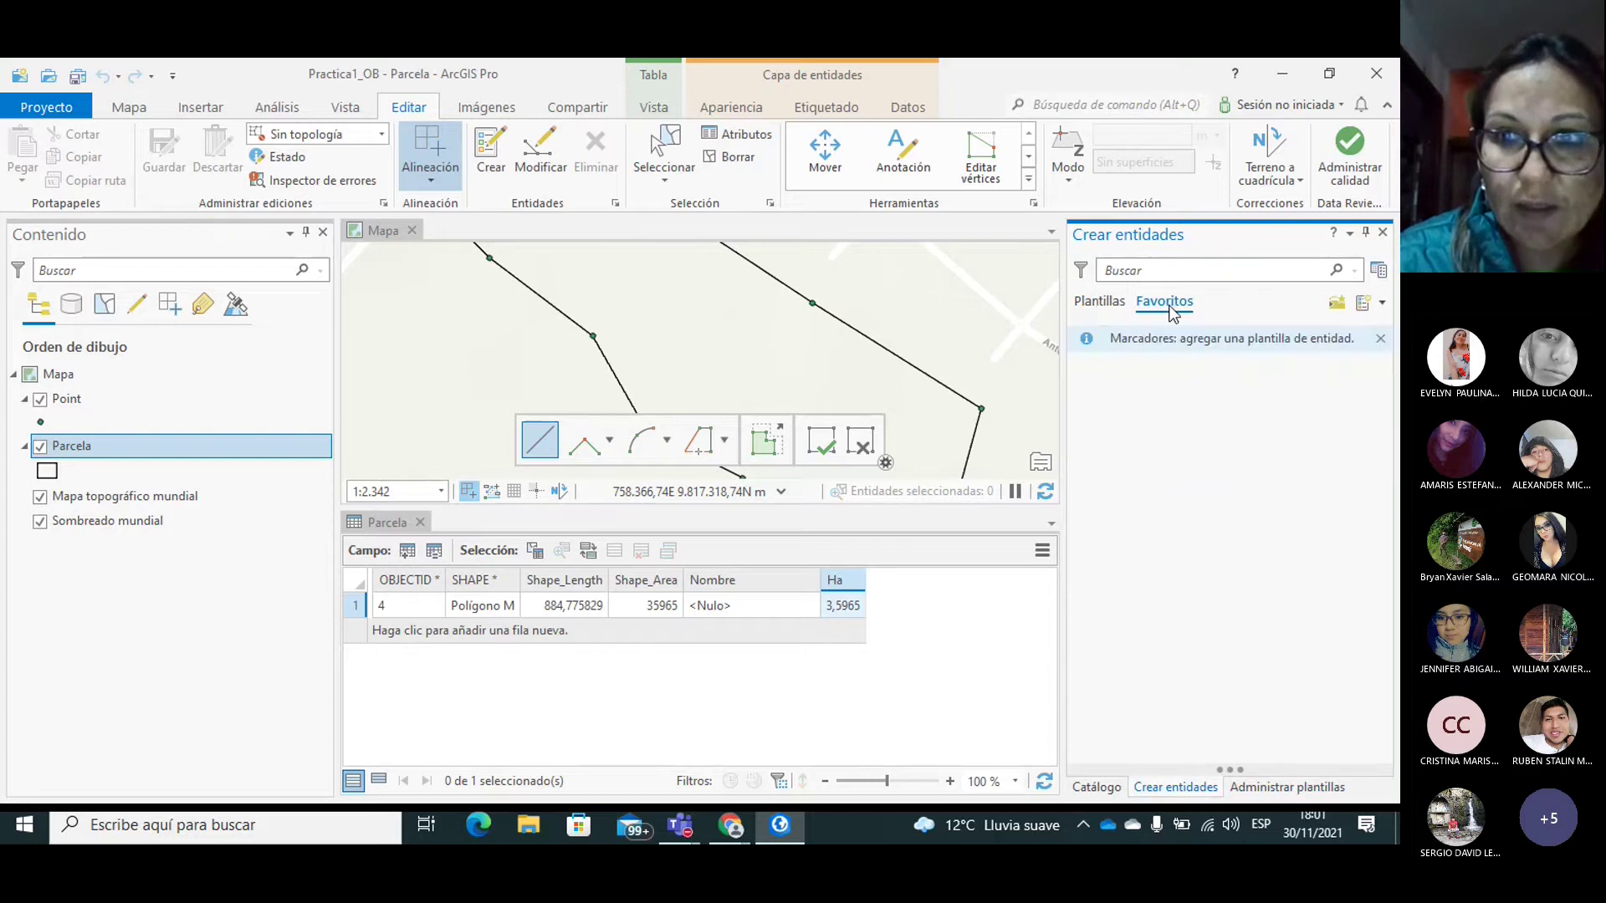
left_click(1087, 303)
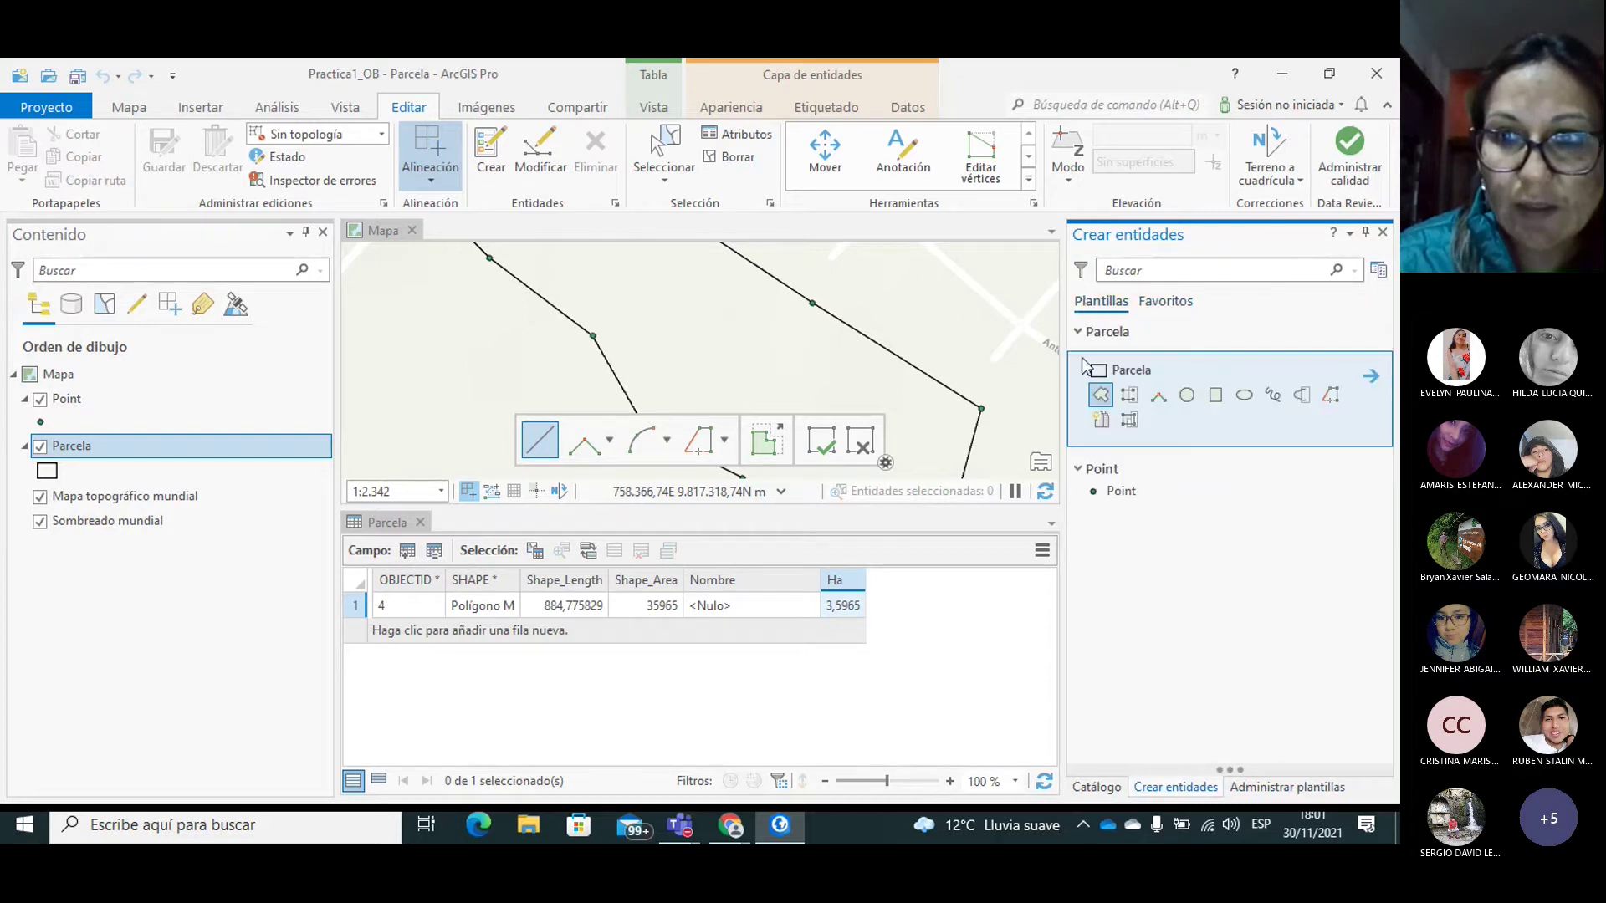
left_click(1104, 397)
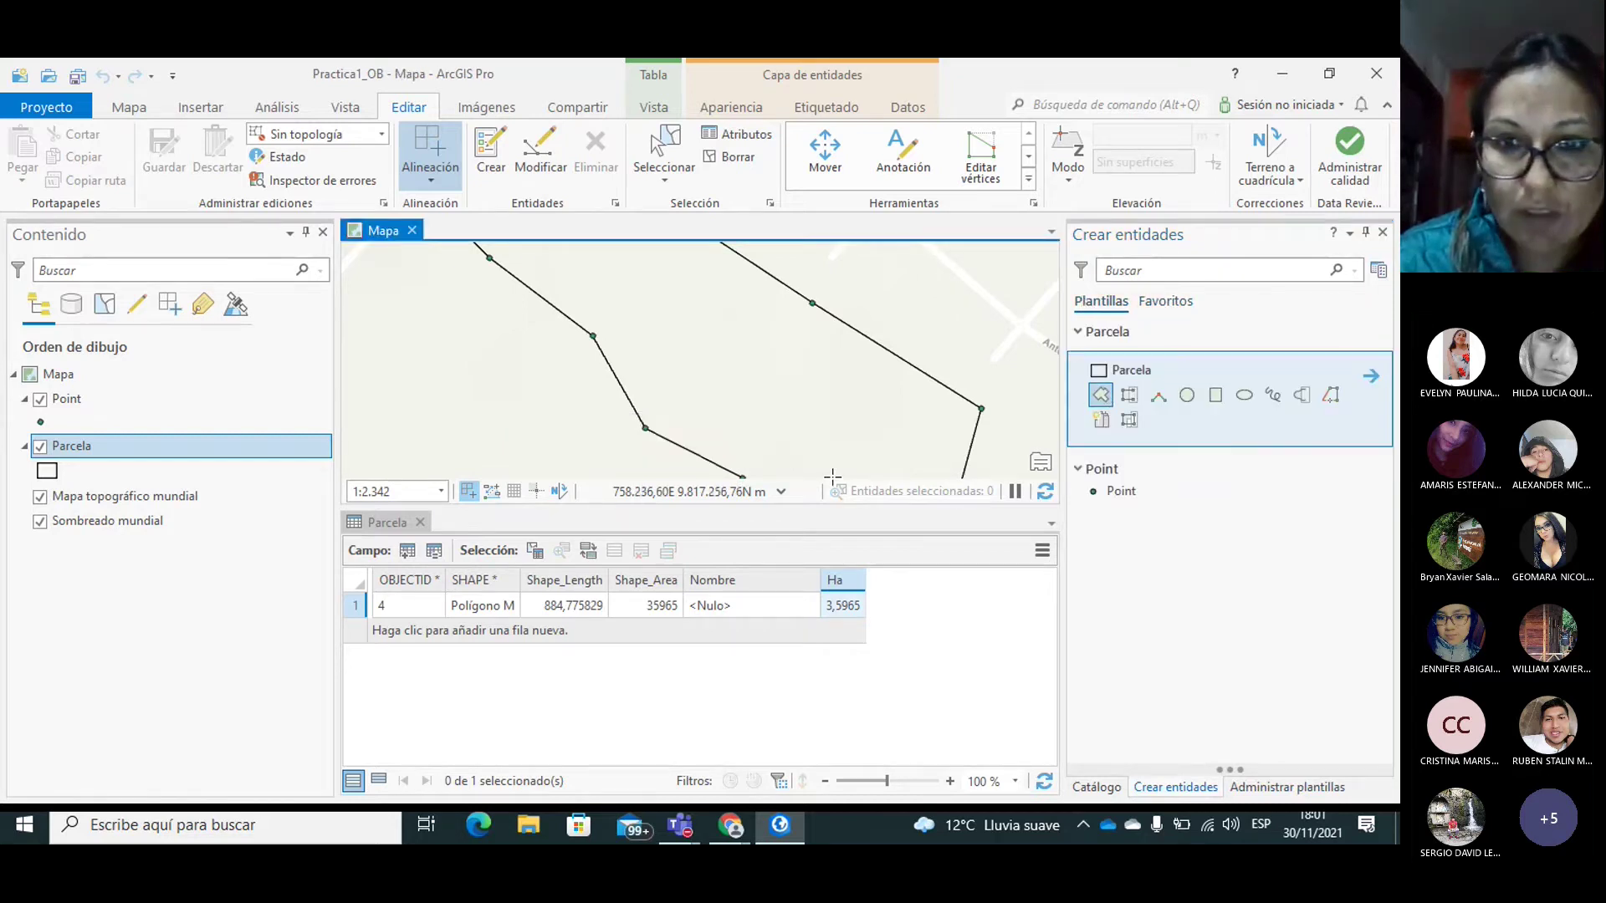
Step: Type Parcela1 into the polygon's Nombre cell, commit it, and switch back to Seleccionar
double_click(726, 610)
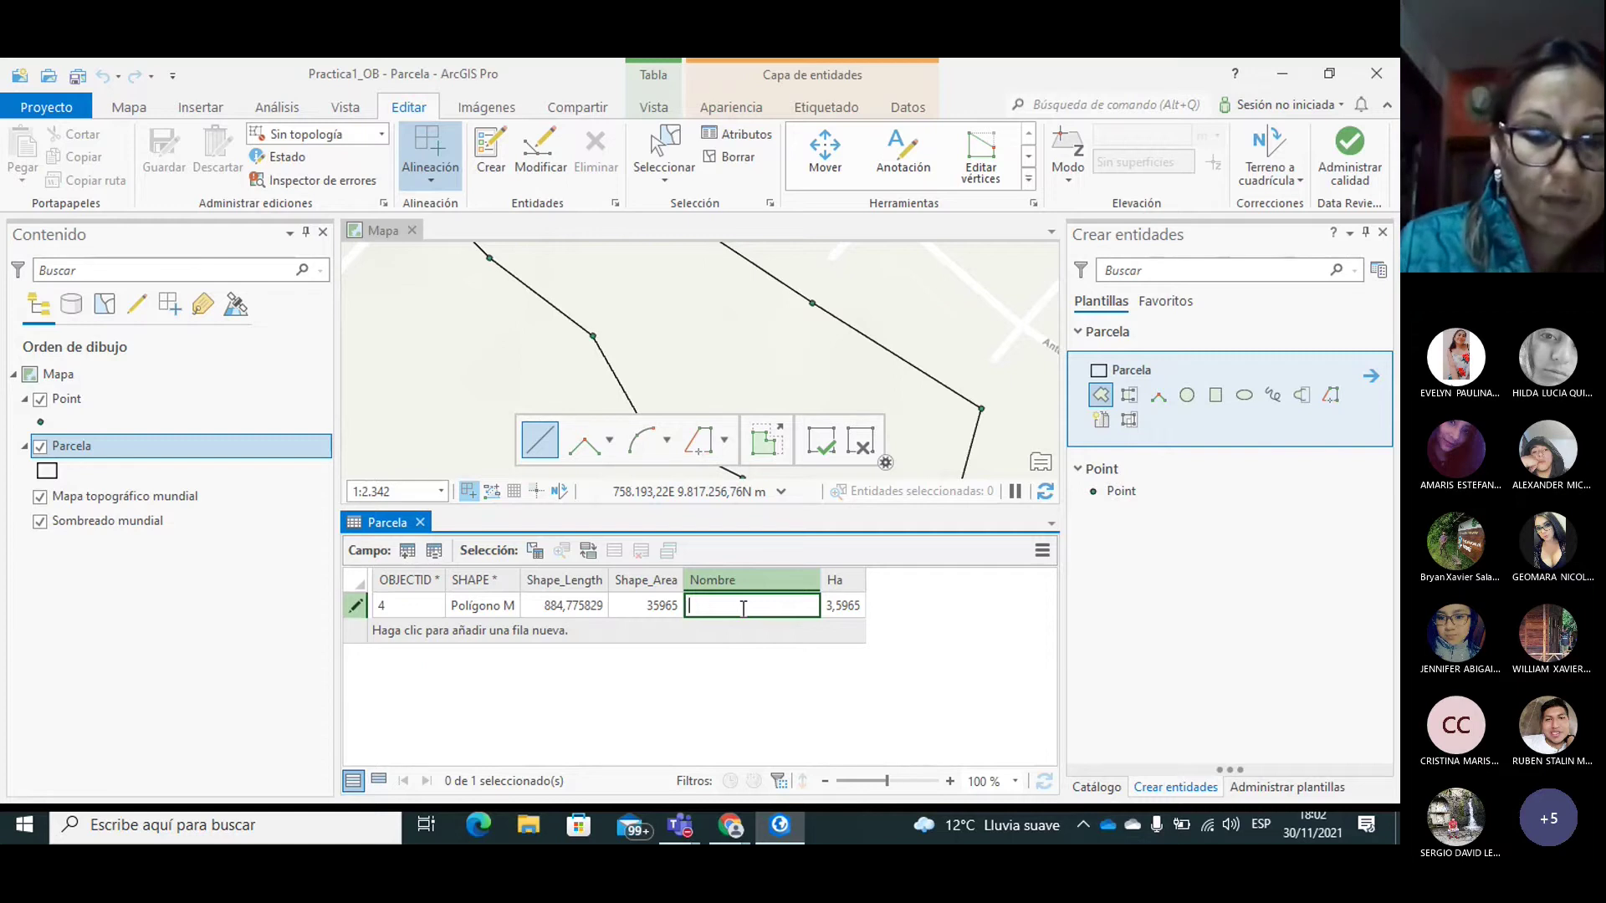
type("PArcela")
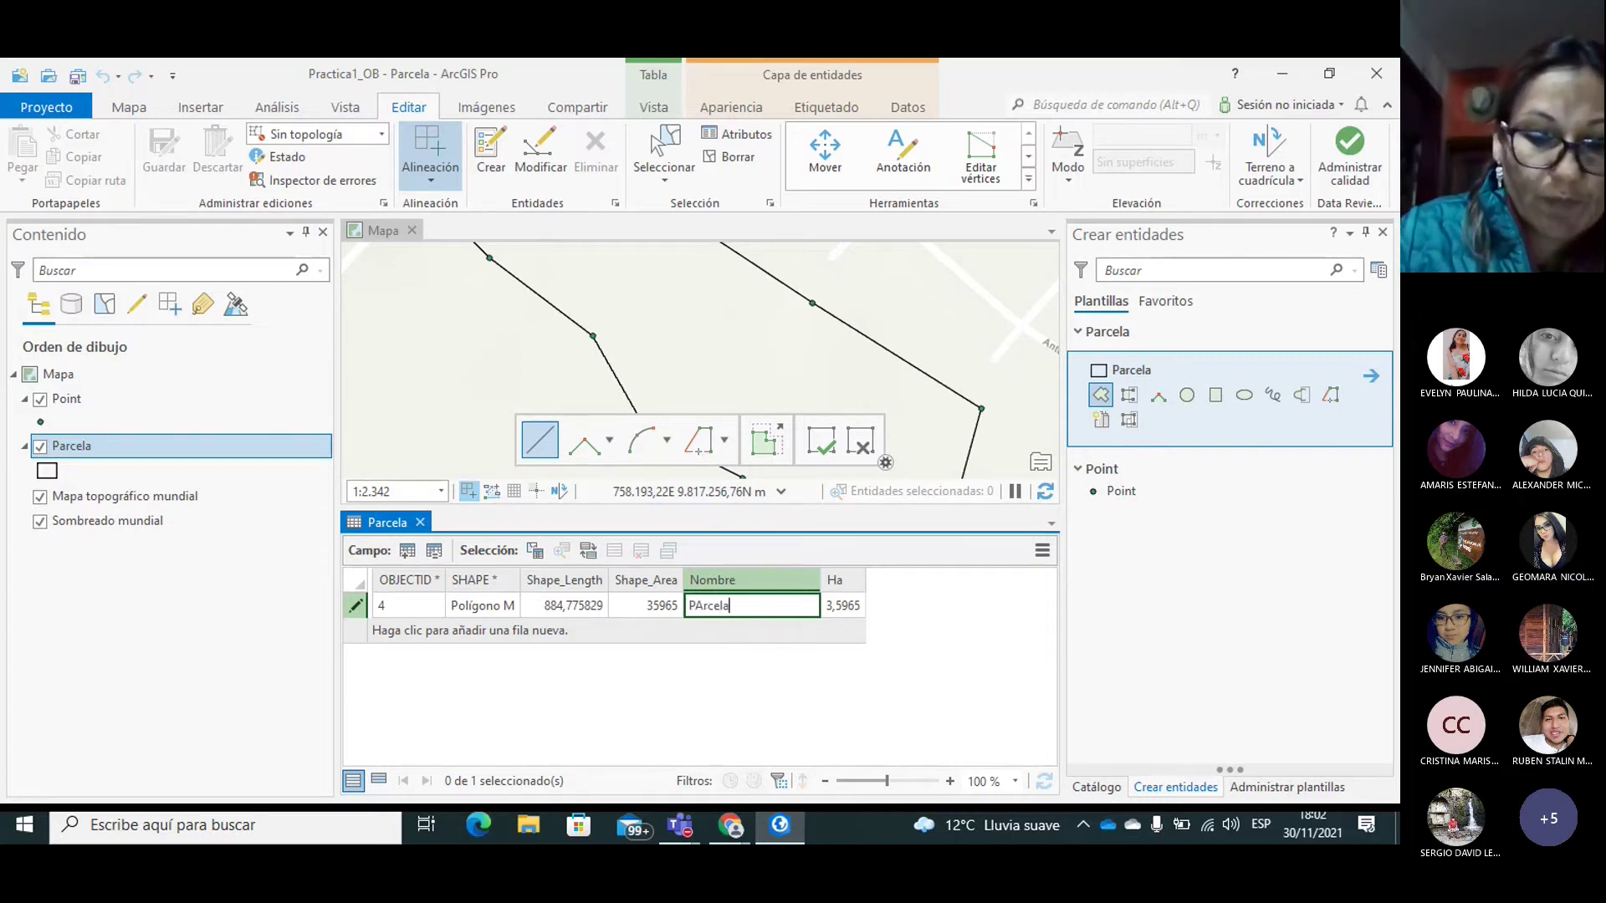
key("BackSpace")
key("BackSpace")
key("BackSpace")
key("BackSpace")
key("BackSpace")
key("BackSpace")
type("arcela1")
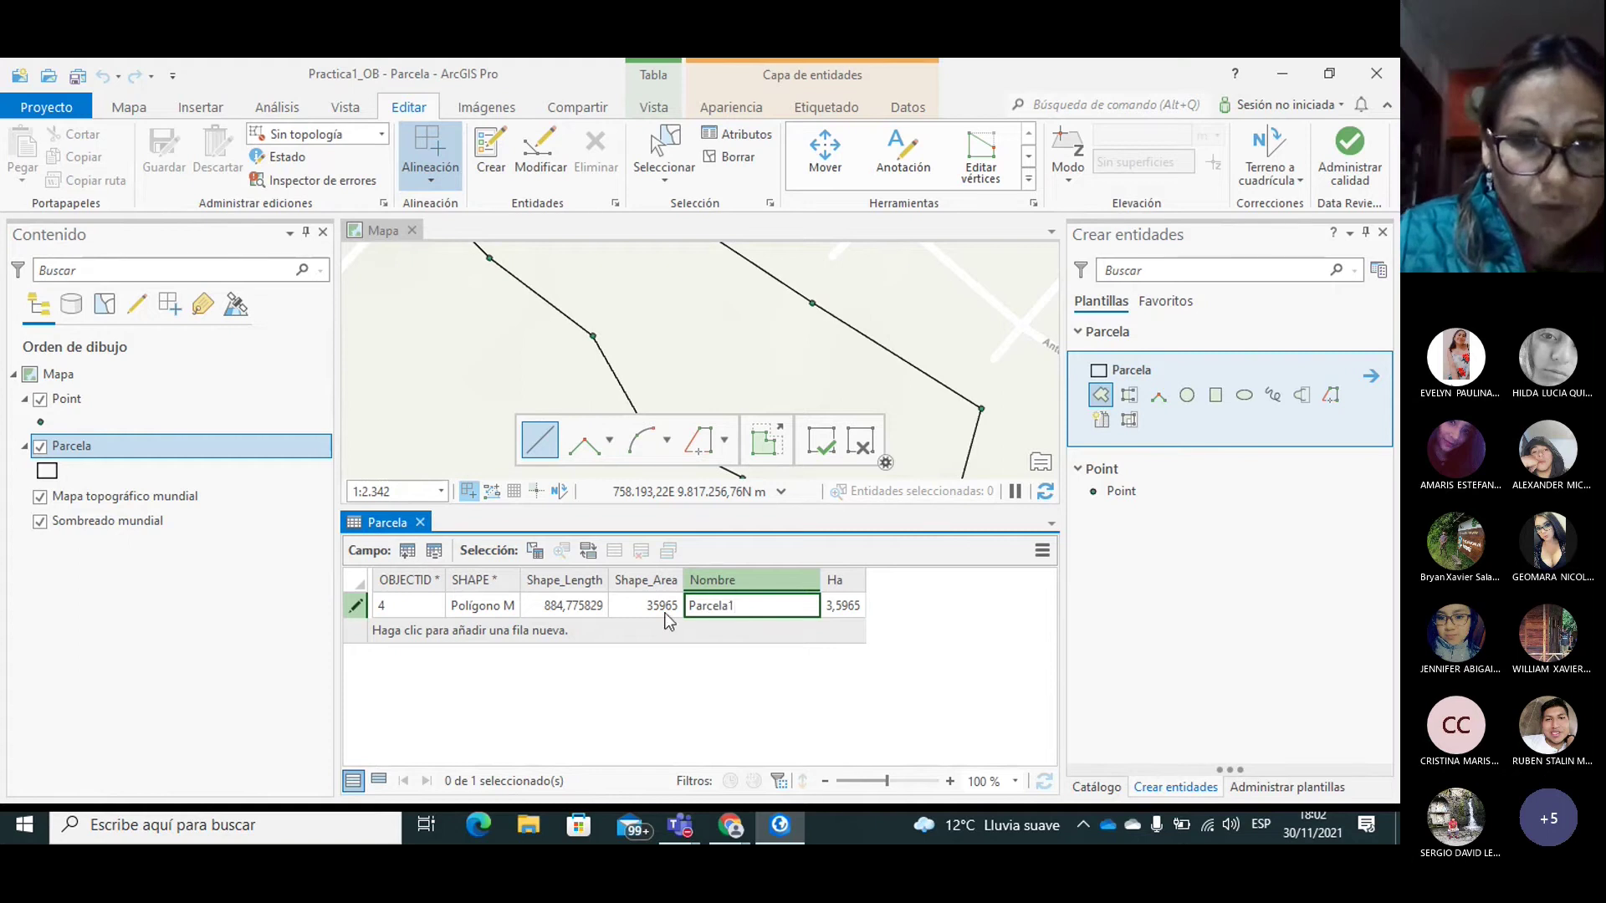
left_click(627, 609)
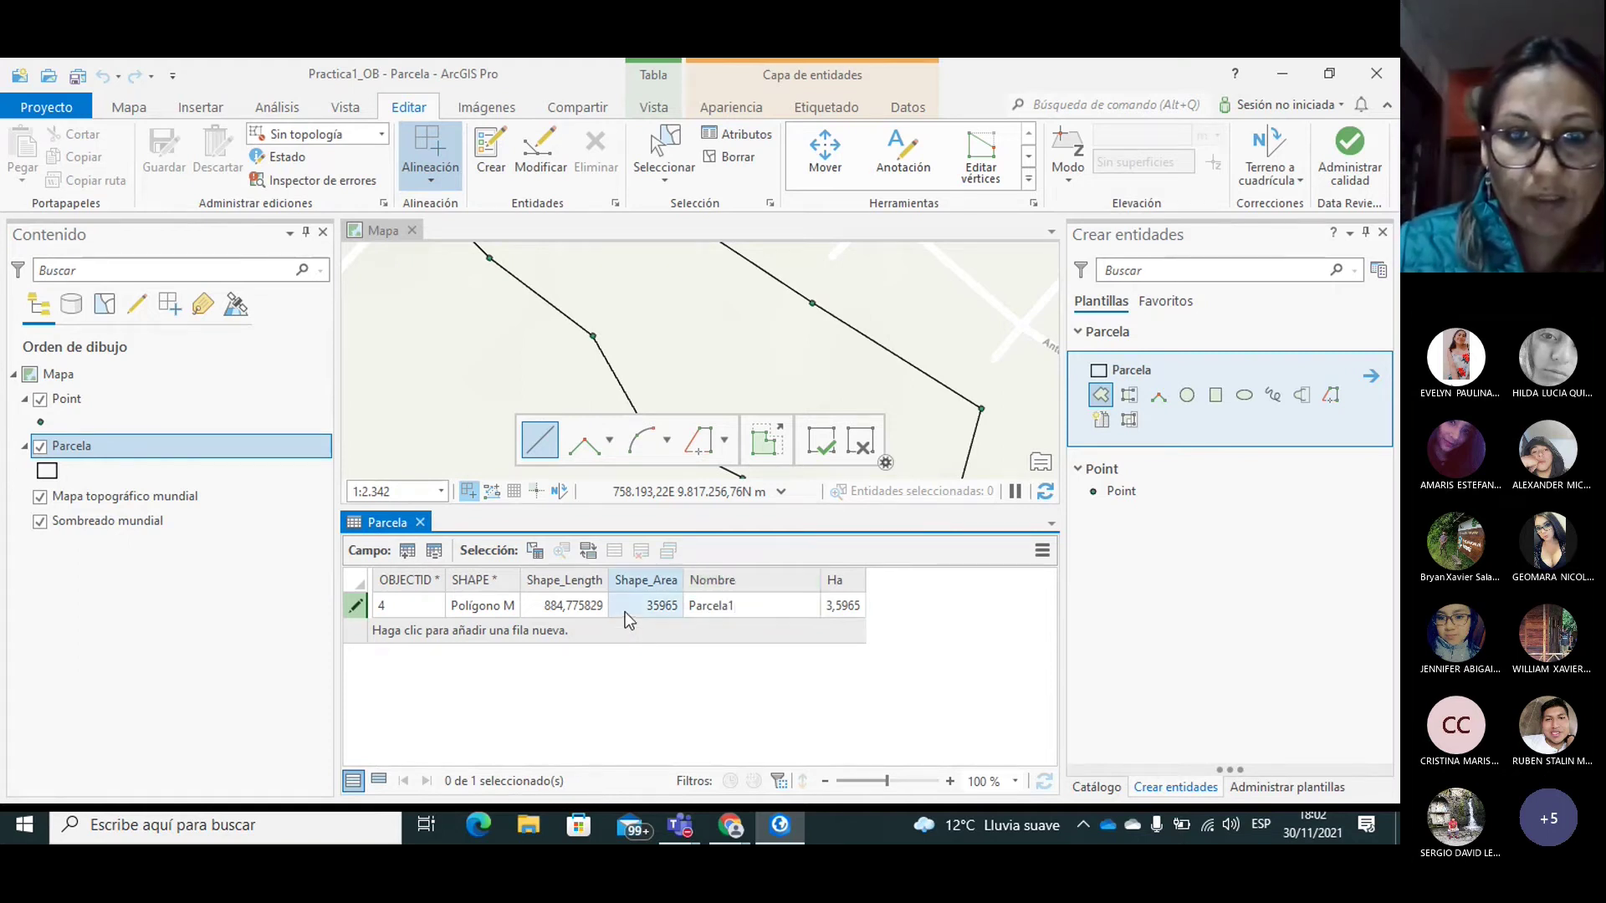
left_click(539, 606)
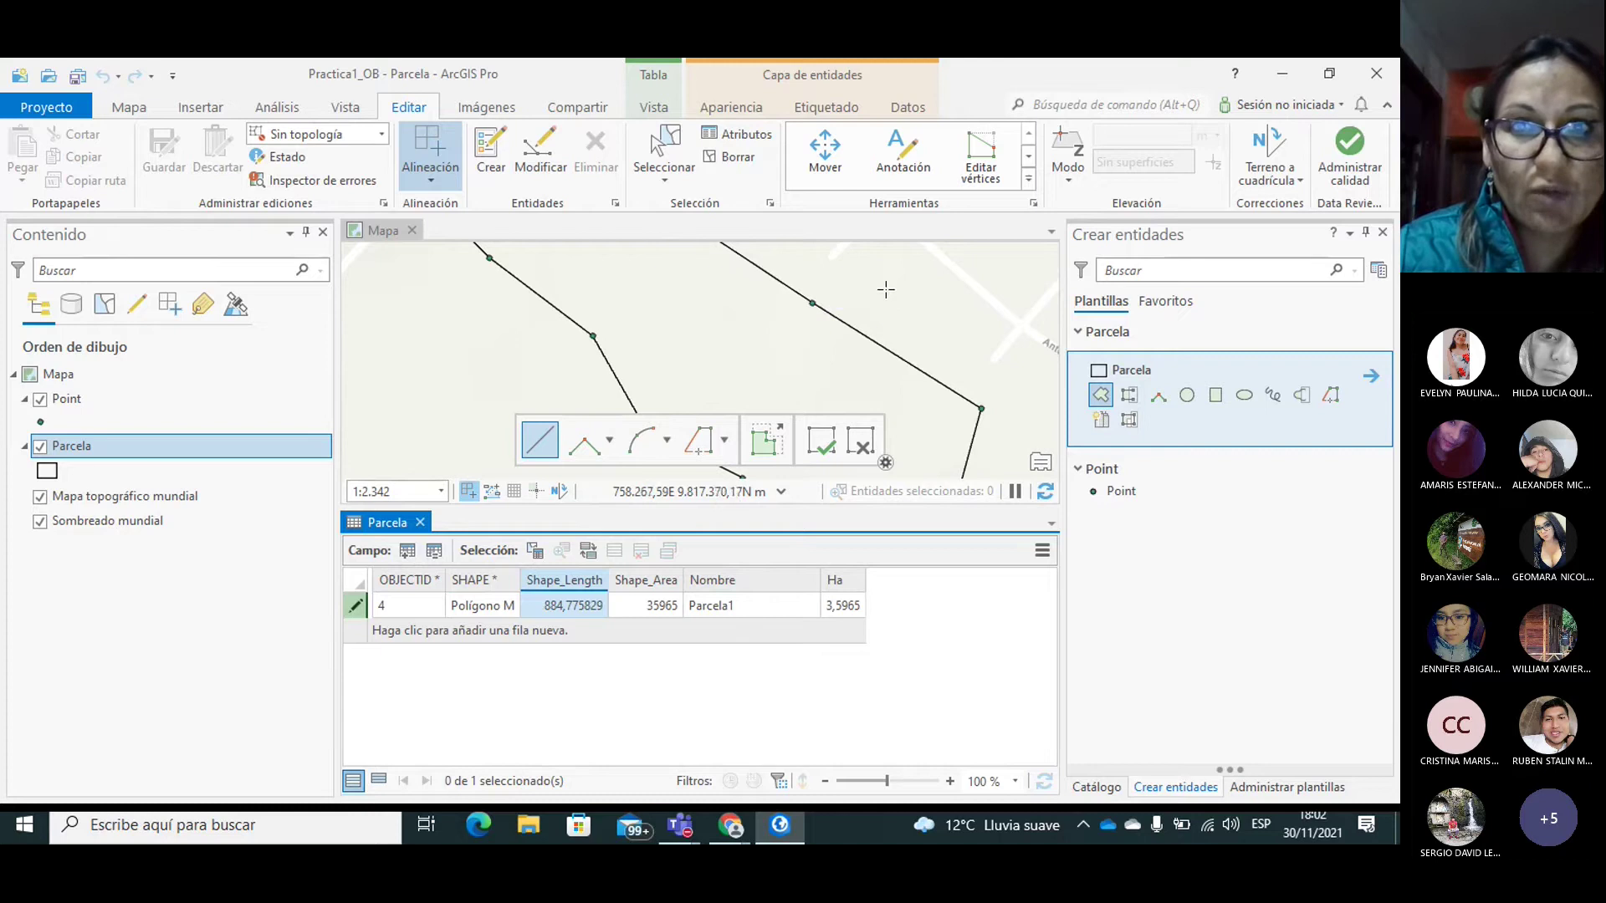
left_click(664, 155)
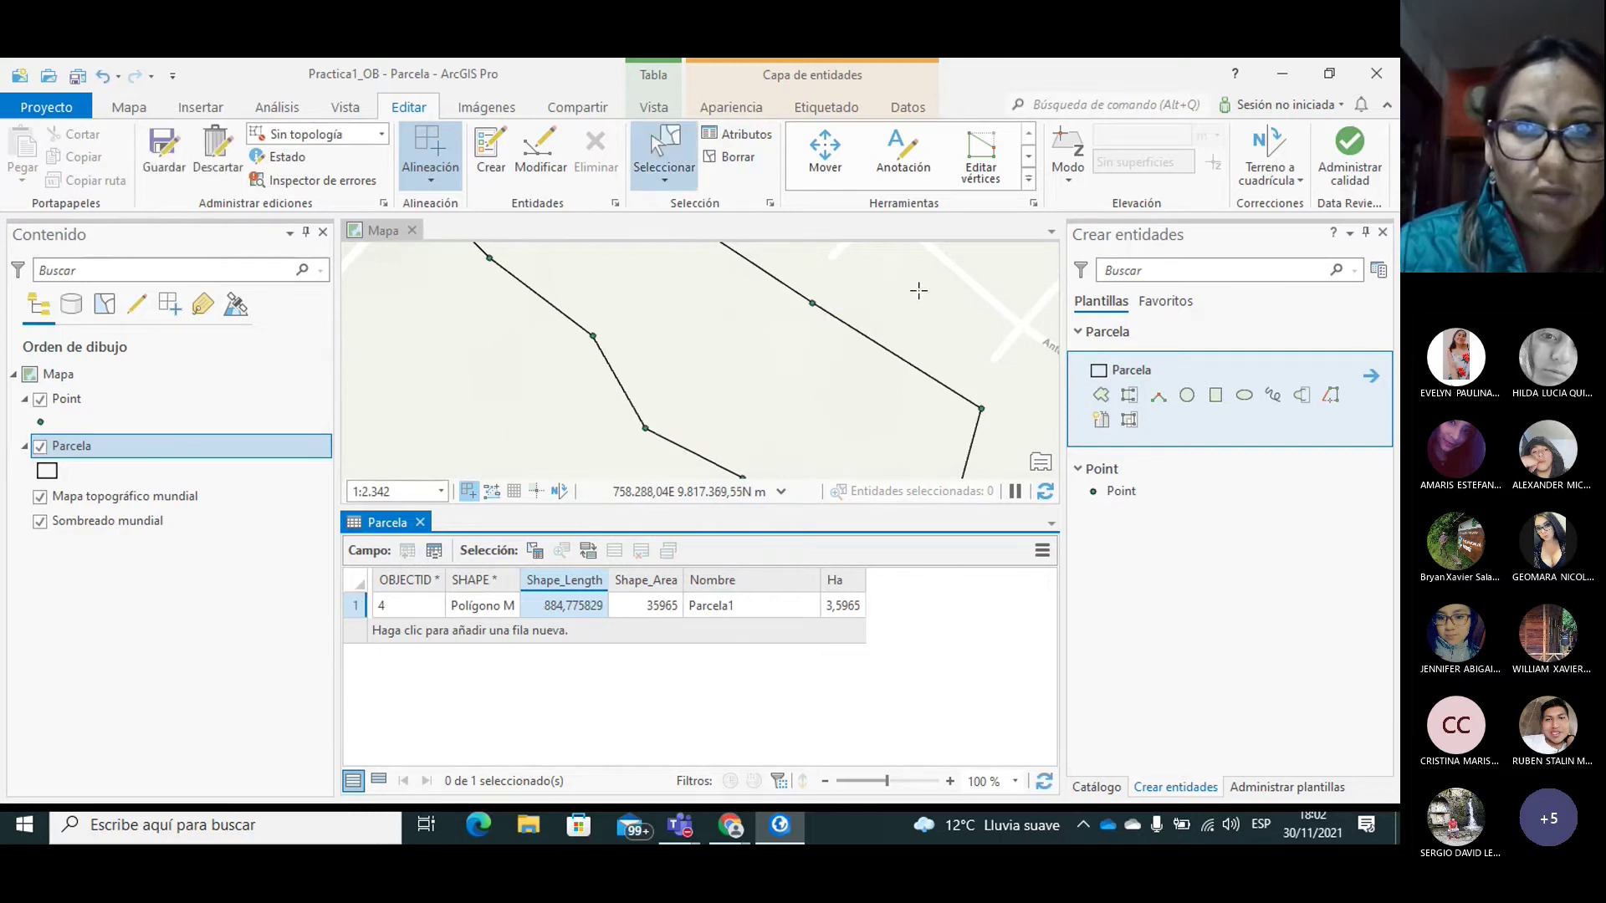